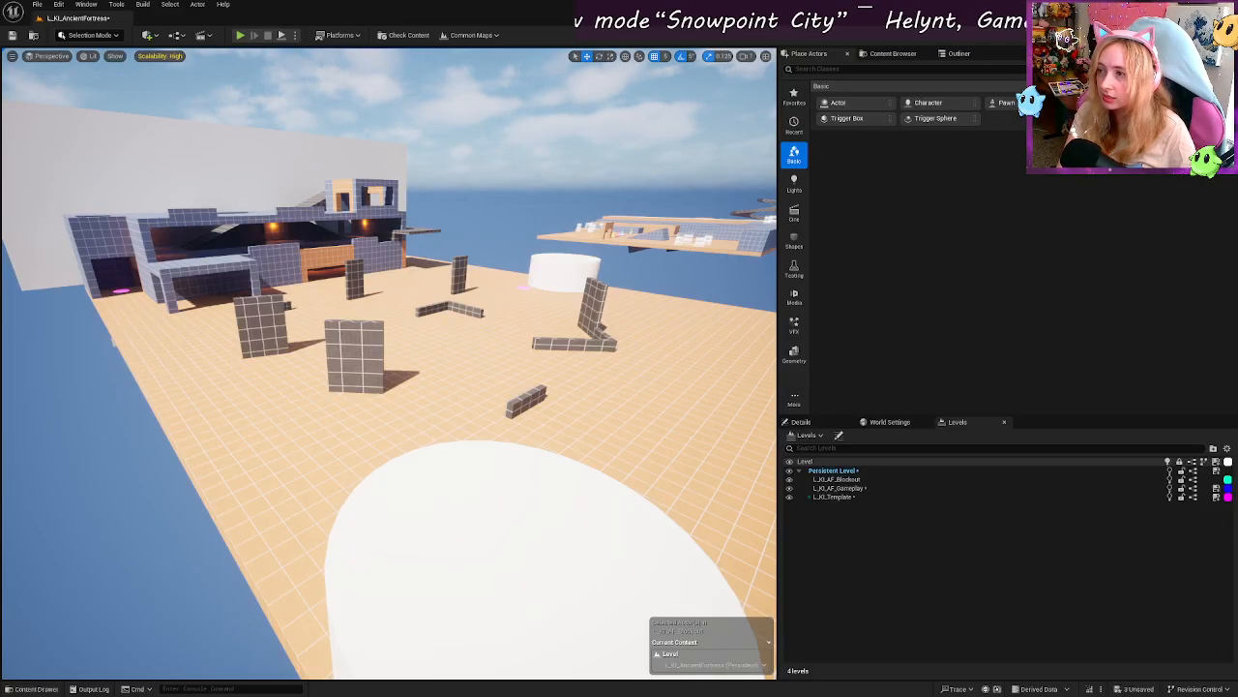
Step: Examine the blockout level from several angles, covering the courtyard cover walls, the fortress building and the cylindrical platforms
{"action": "right_click_drag", "start_coordinate": [387, 368], "coordinate": [334, 321]}
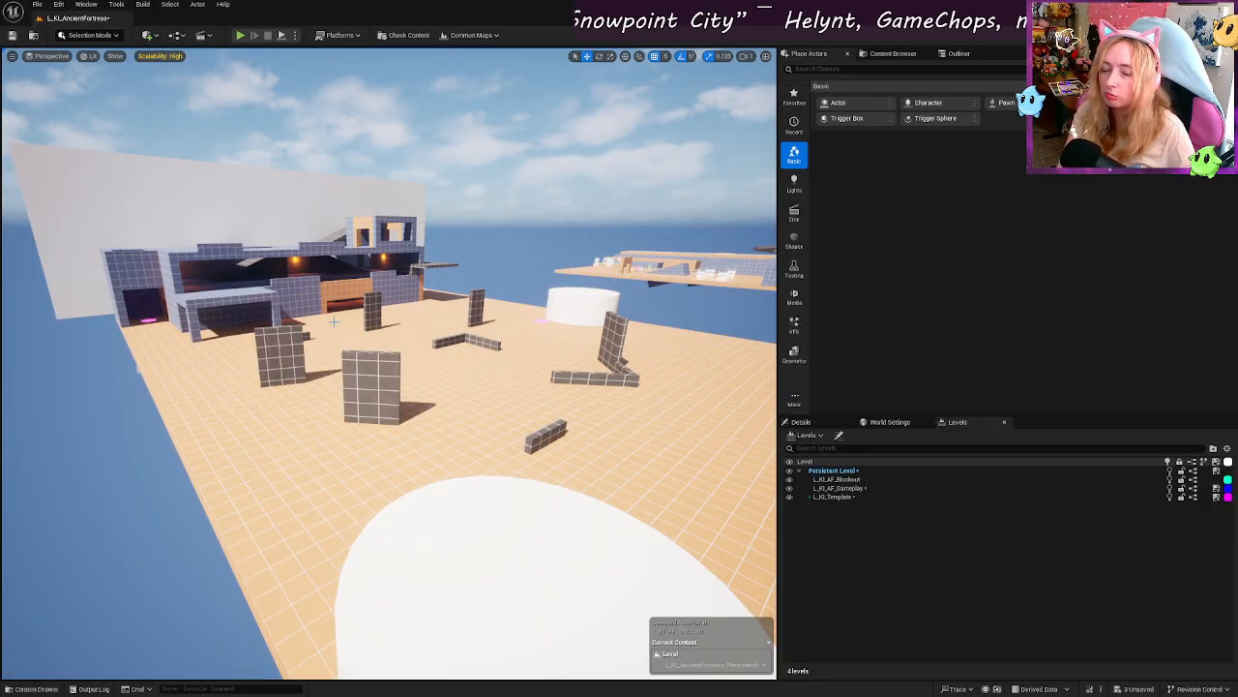
{"action": "right_click_drag", "start_coordinate": [329, 360], "coordinate": [319, 374]}
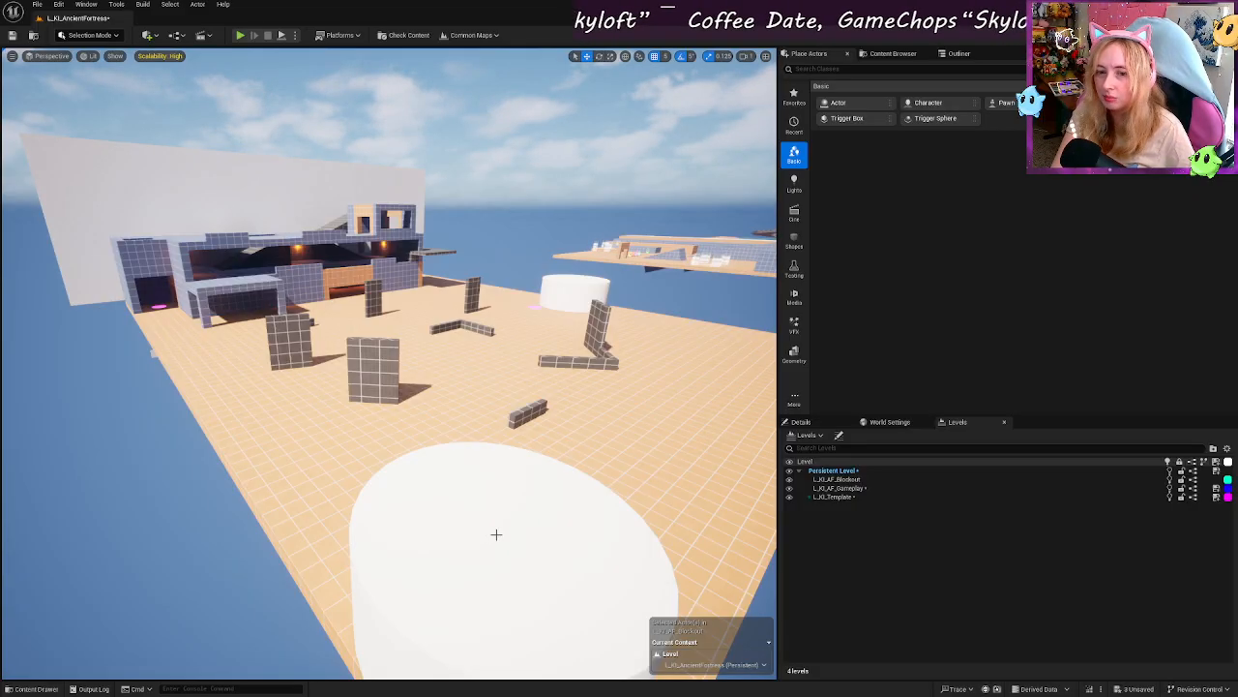
{"action": "right_click_drag", "start_coordinate": [498, 533], "coordinate": [477, 543]}
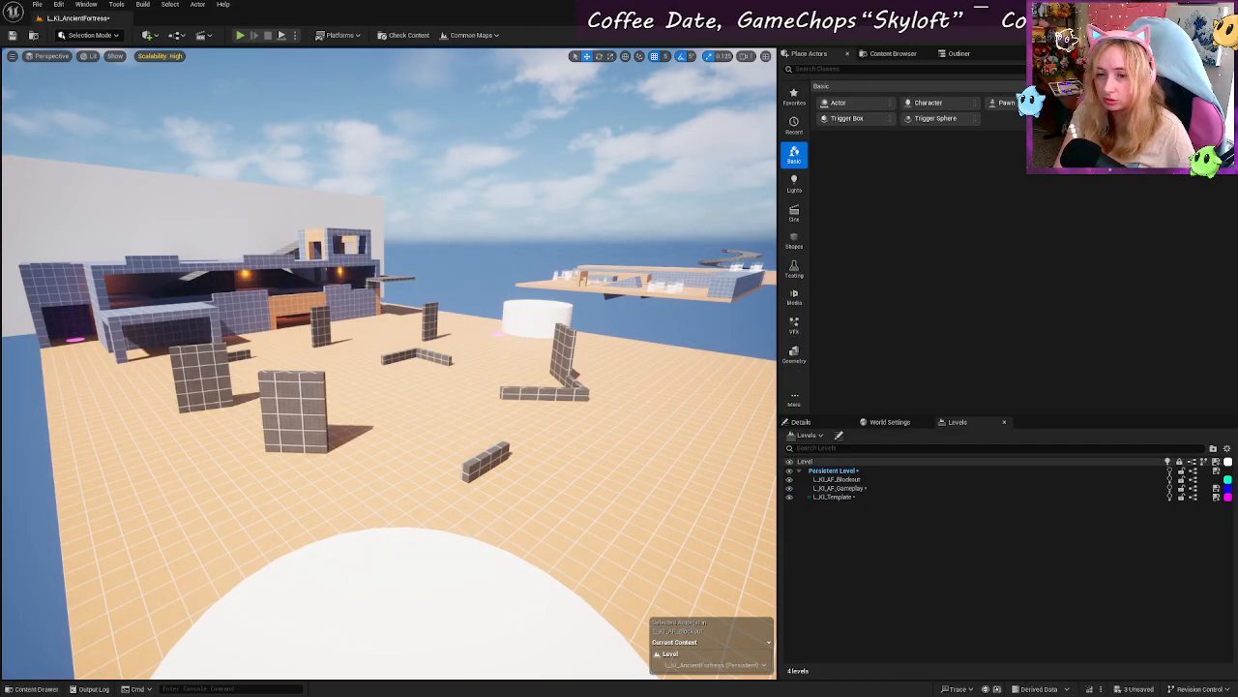
{"action": "right_click_drag", "start_coordinate": [395, 563], "coordinate": [395, 563]}
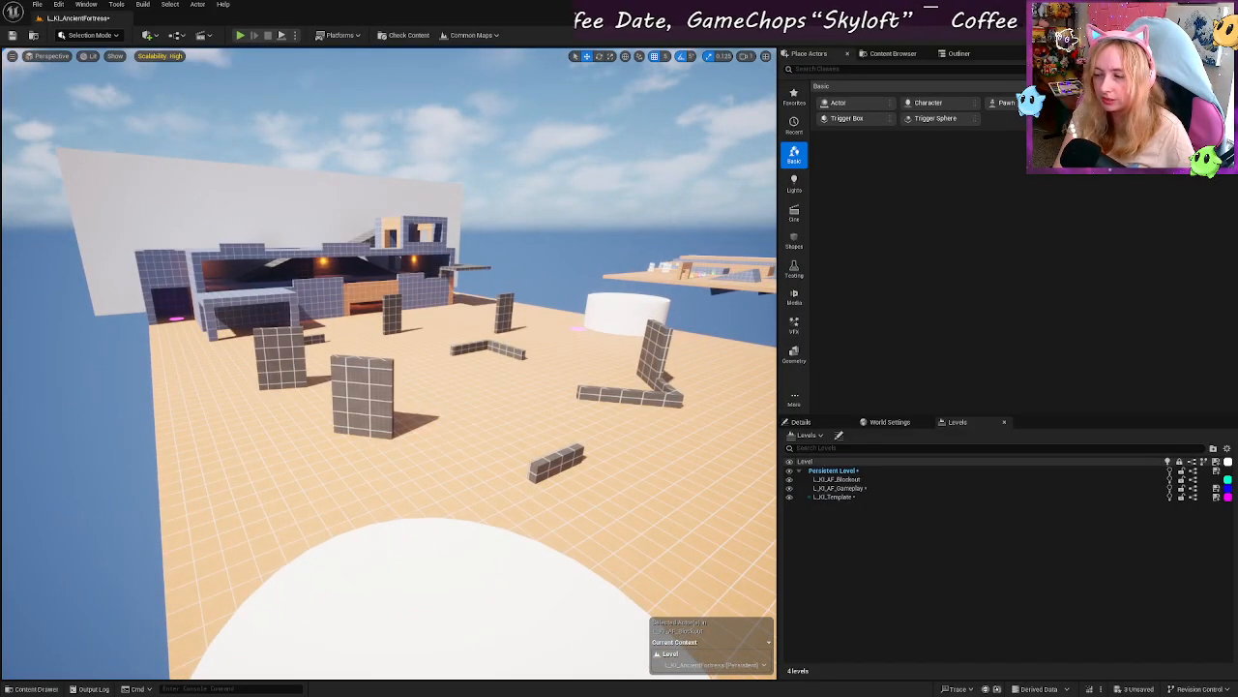
{"action": "right_click_drag", "start_coordinate": [441, 359], "coordinate": [395, 327]}
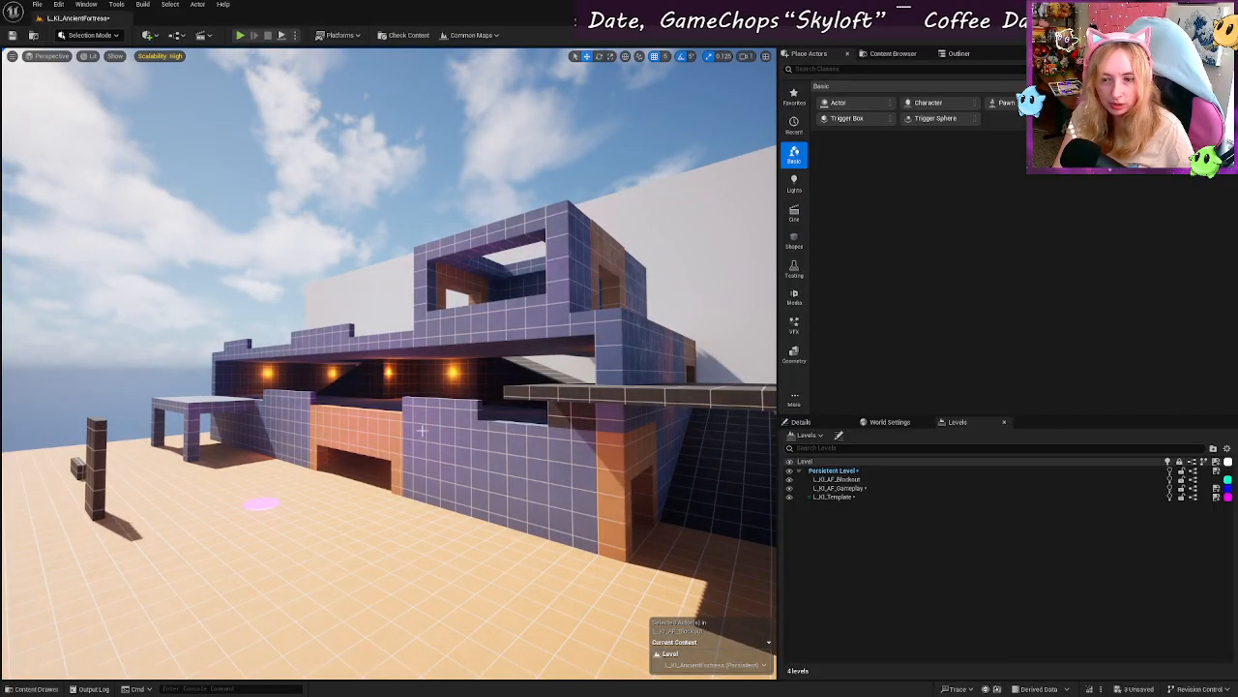
{"action": "right_click_drag", "start_coordinate": [422, 431], "coordinate": [422, 431]}
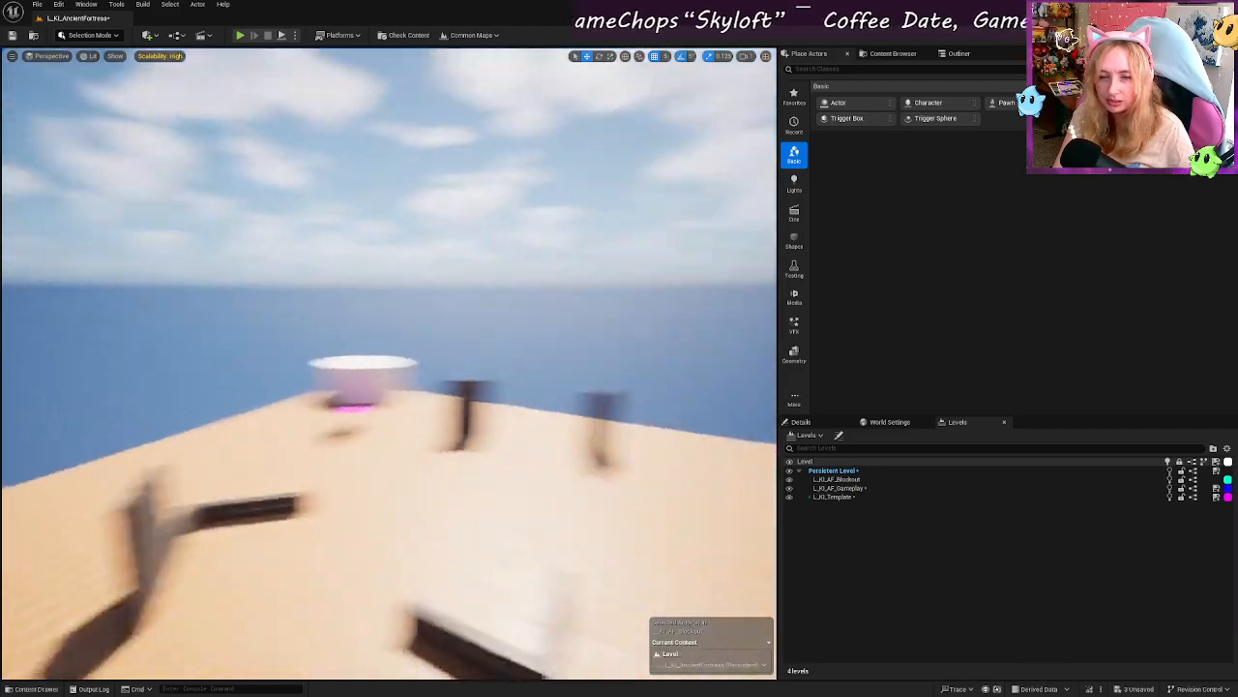
{"action": "right_click_drag", "start_coordinate": [303, 469], "coordinate": [303, 470]}
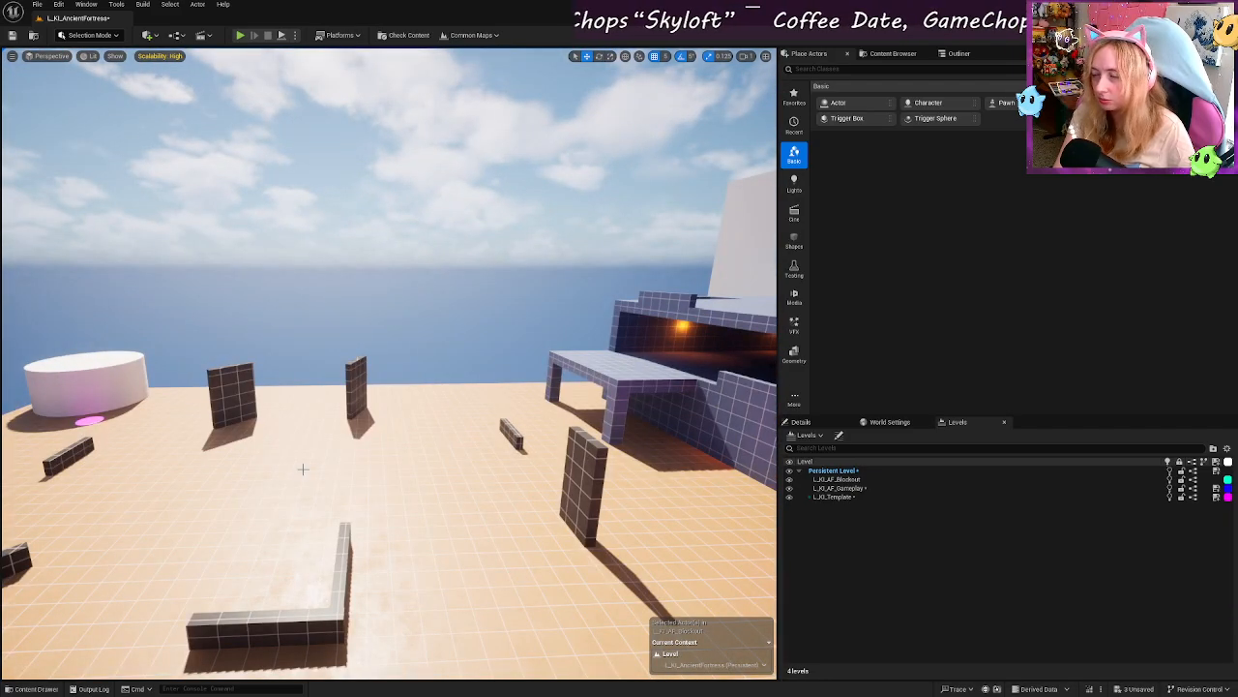
{"action": "right_click_drag", "start_coordinate": [302, 470], "coordinate": [303, 469]}
{"action": "left_click", "coordinate": [230, 494]}
{"action": "right_click_drag", "start_coordinate": [233, 500], "coordinate": [233, 501]}
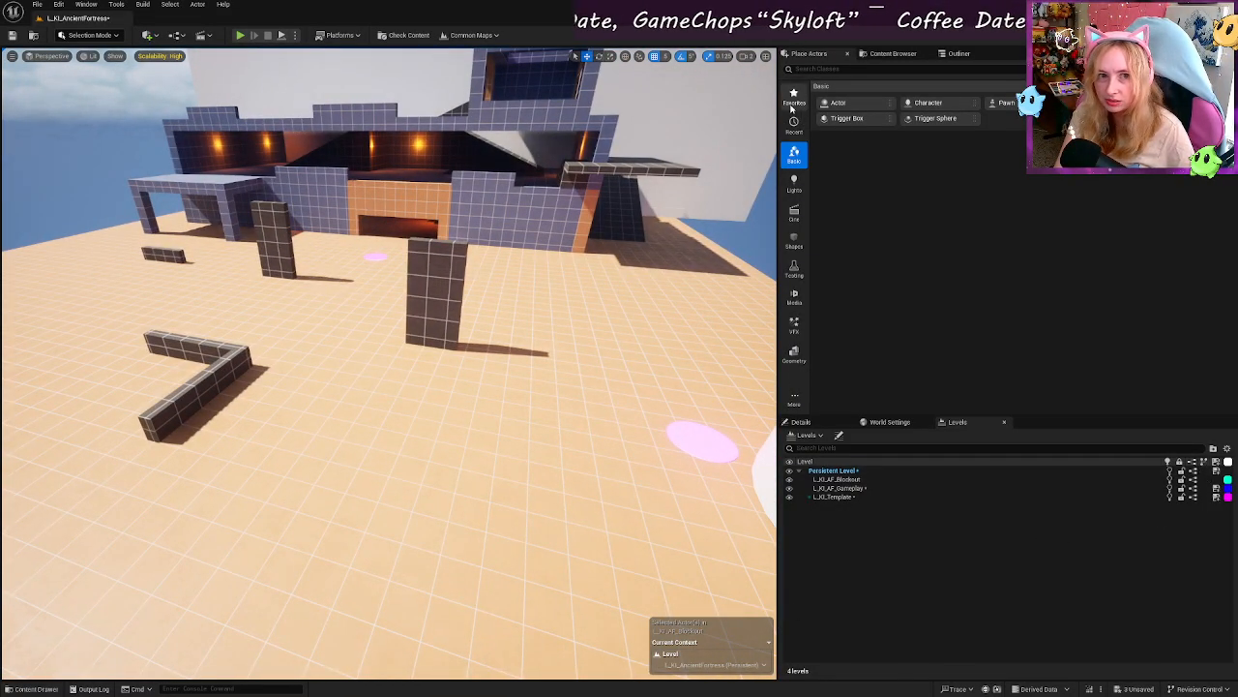
Step: Widen the level viewport and set the play session to spawn the player at the Default Player Start
{"action": "left_click_drag", "start_coordinate": [777, 100], "coordinate": [961, 100]}
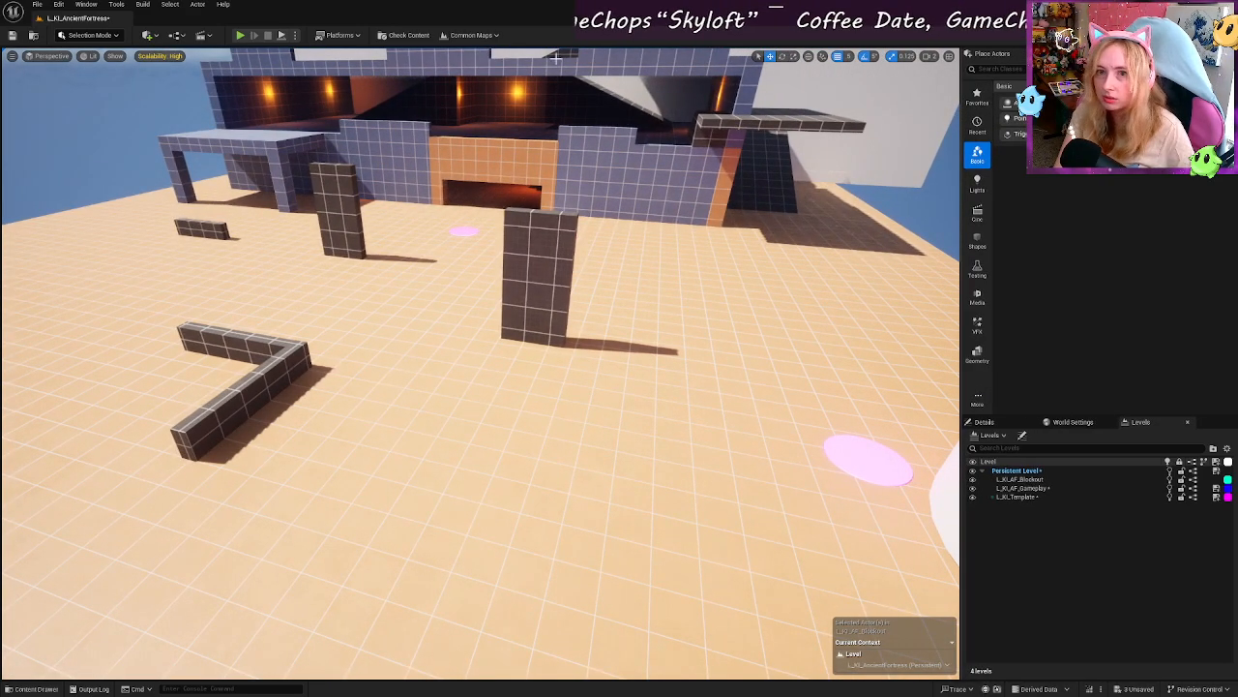
{"action": "left_click", "coordinate": [297, 35]}
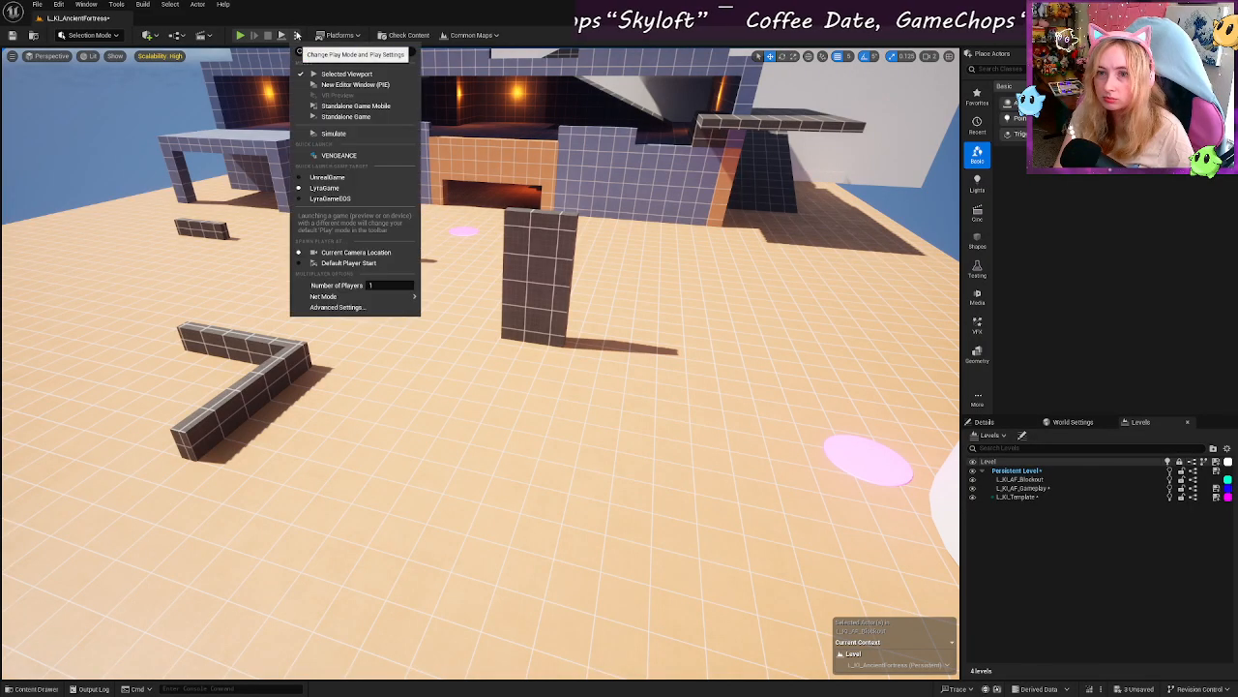
{"action": "left_click", "coordinate": [336, 265]}
Step: Turn off Game View above the arena to show the actor icons on the platforms and around the fortress
{"action": "key", "text": "w"}
{"action": "right_click_drag", "start_coordinate": [481, 364], "coordinate": [368, 435]}
{"action": "key", "text": "s"}
{"action": "right_click_drag", "start_coordinate": [704, 364], "coordinate": [704, 296]}
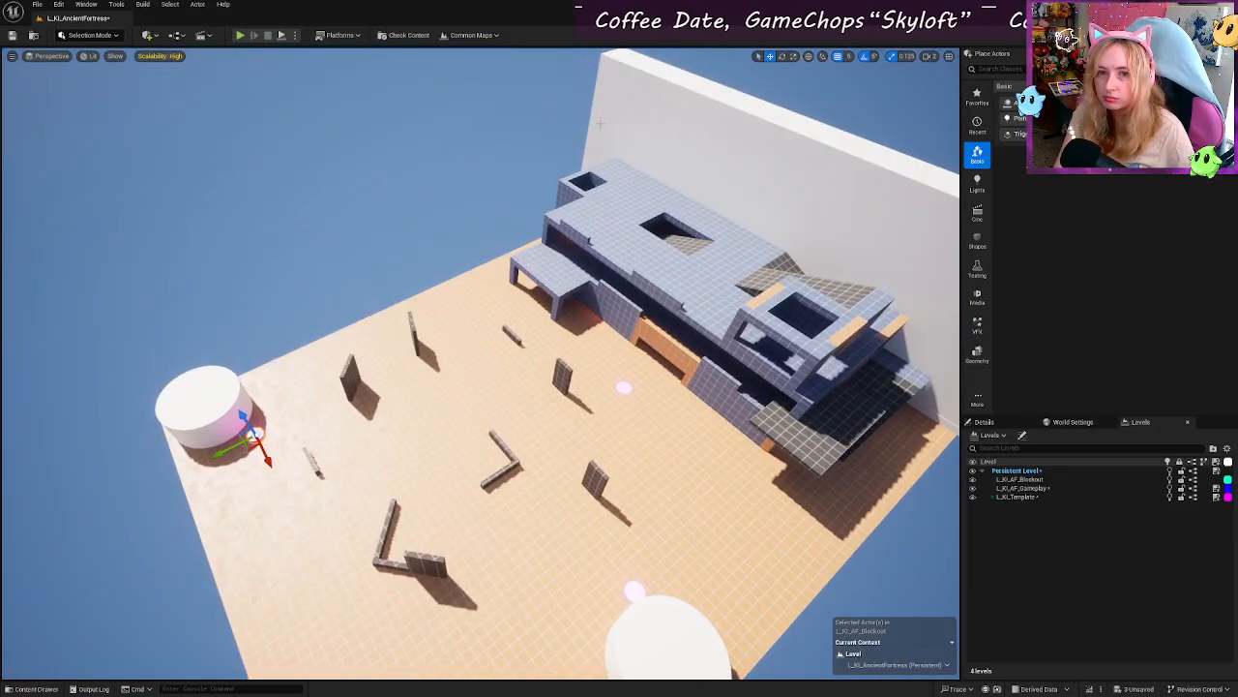
{"action": "right_click_drag", "start_coordinate": [351, 142], "coordinate": [351, 174]}
{"action": "key", "text": "g"}
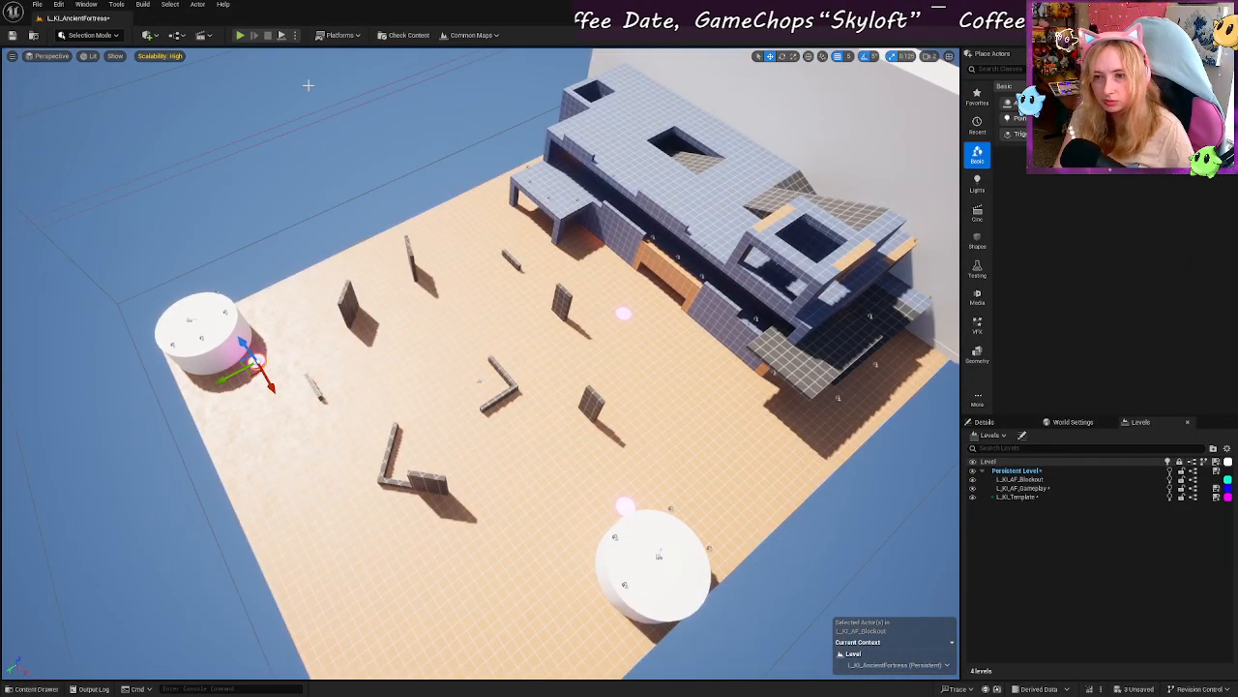
Step: Start a play-in-editor session and shoot at the bot in the fortress opening from behind the L-shaped cover
{"action": "left_click", "coordinate": [295, 36]}
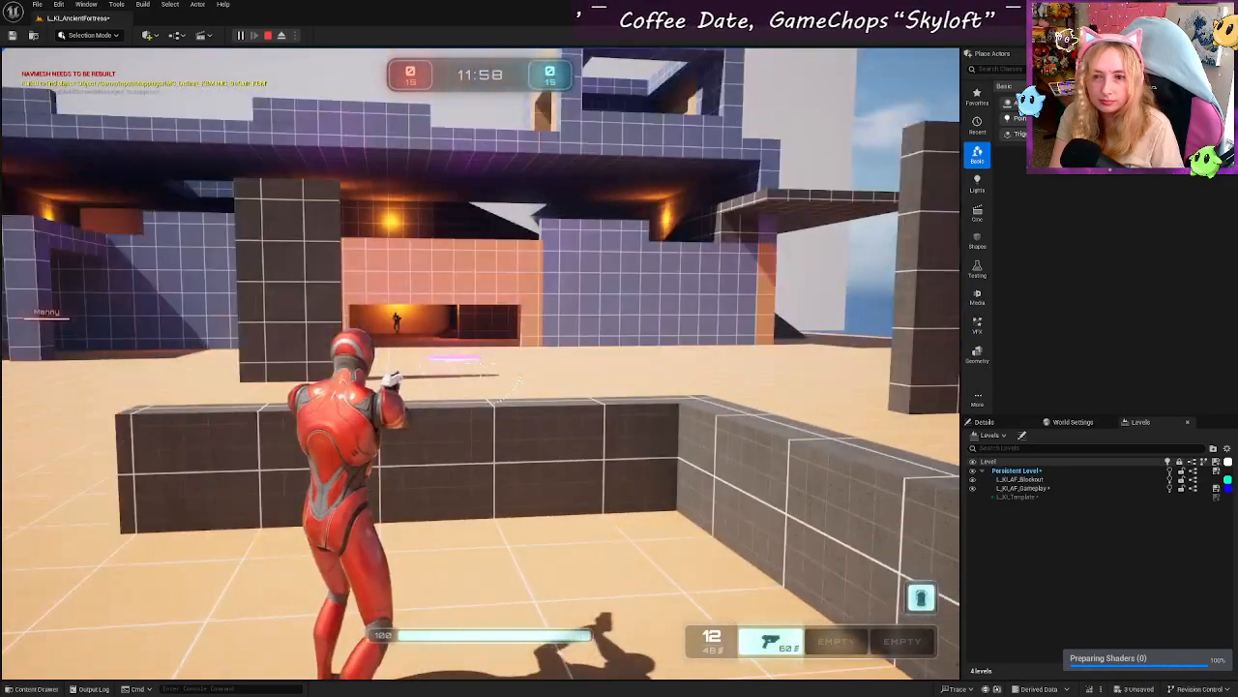
{"action": "key", "text": "w"}
{"action": "right_click", "coordinate": [481, 364]}
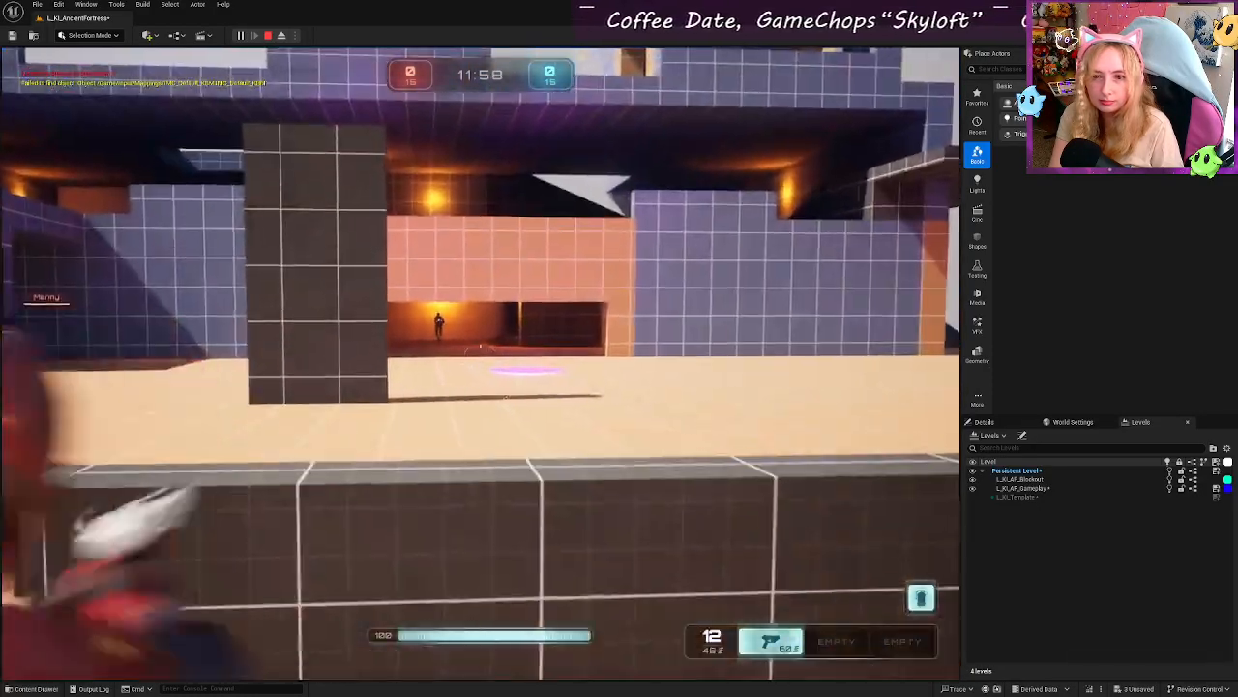
{"action": "left_click", "coordinate": [481, 363]}
{"action": "left_click", "coordinate": [481, 363]}
{"action": "left_click", "coordinate": [481, 363]}
{"action": "left_click", "coordinate": [481, 364]}
{"action": "left_click", "coordinate": [480, 364]}
{"action": "left_click", "coordinate": [481, 364]}
{"action": "key", "text": "w"}
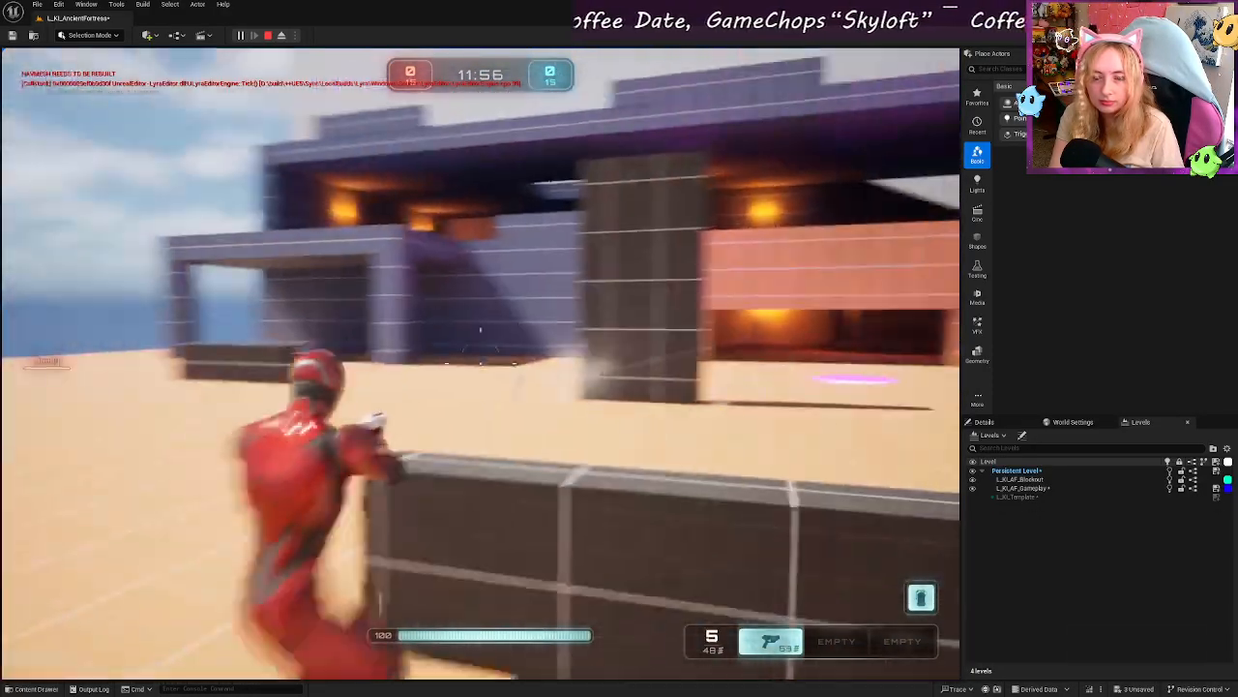
Step: Playtest the courtyard cover by jumping, throwing a grenade towards the fortress and crouching behind the low wall
{"action": "key", "text": "space"}
{"action": "left_click", "coordinate": [480, 364]}
{"action": "key", "text": "q"}
{"action": "key", "text": "a"}
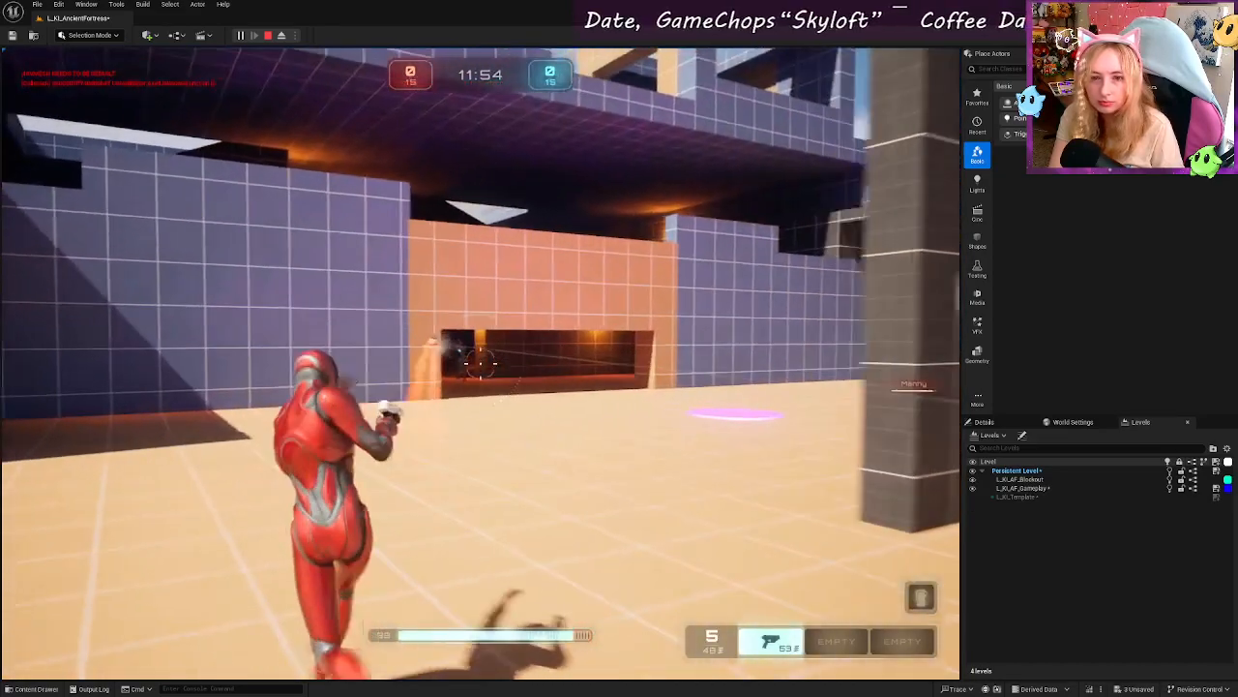
{"action": "key", "text": "ctrl"}
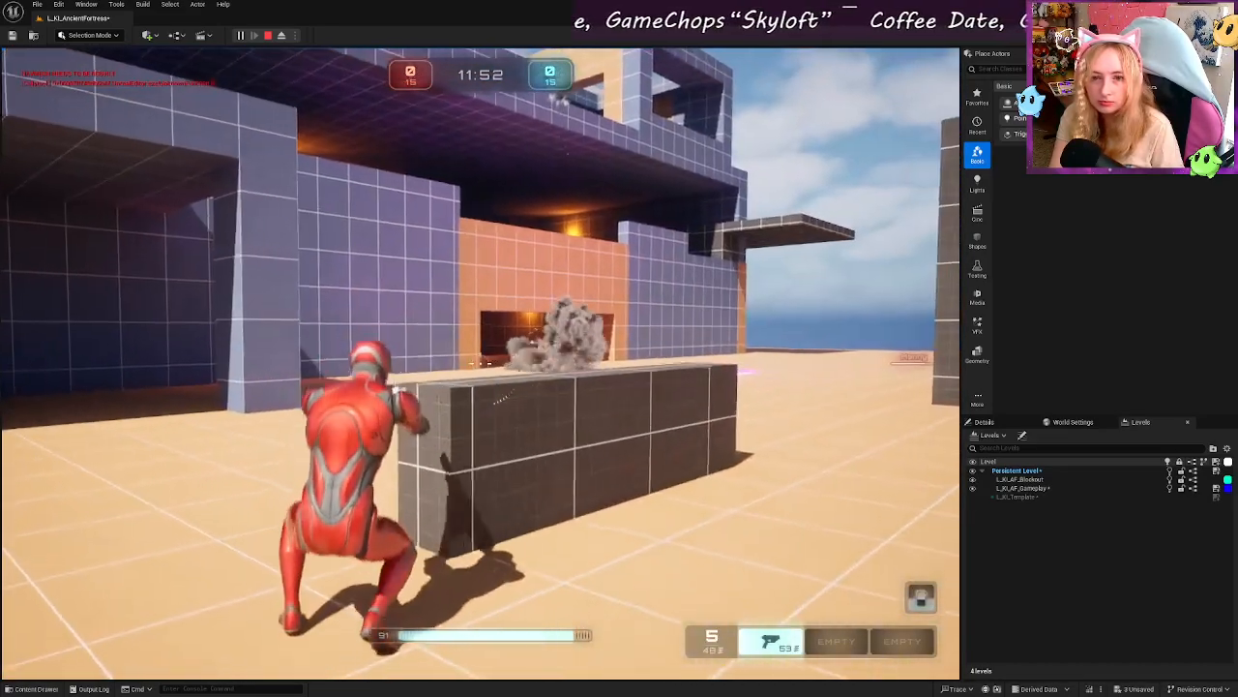
{"action": "key", "text": "d"}
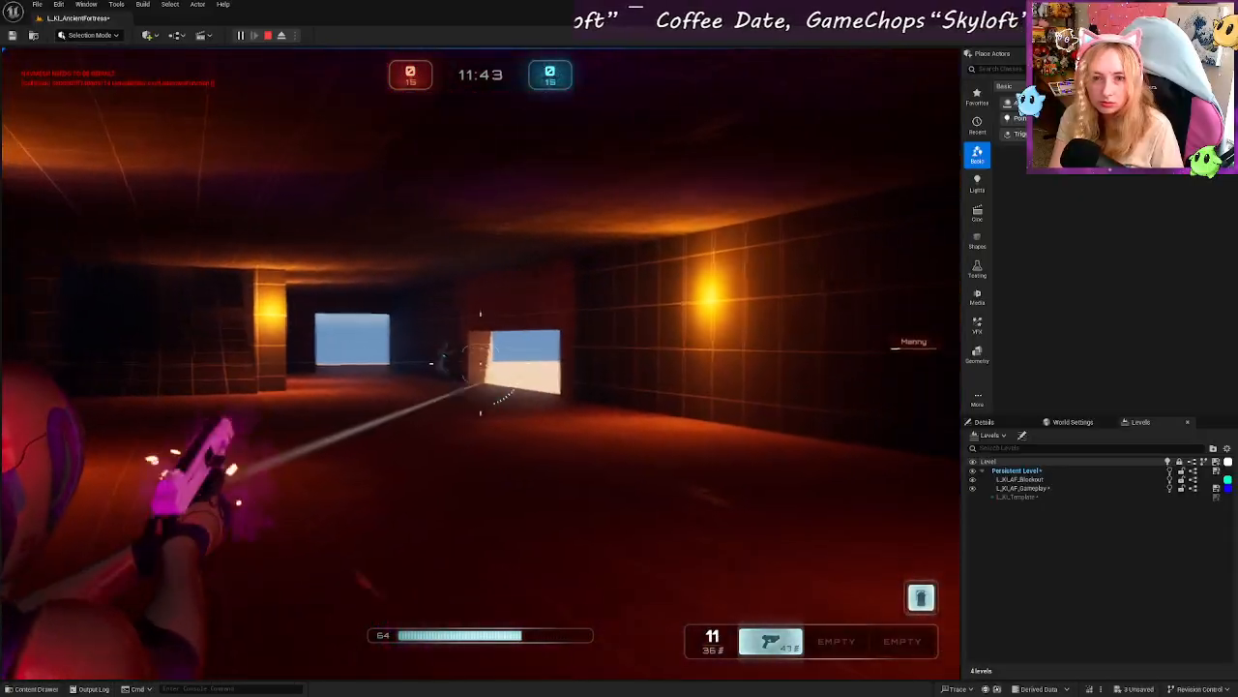
Step: Playtest the fortress's lit ground-floor interior in a pistol fight with the bots near the far doorways
{"action": "left_click", "coordinate": [480, 362]}
{"action": "key", "text": "s"}
{"action": "left_click", "coordinate": [480, 363]}
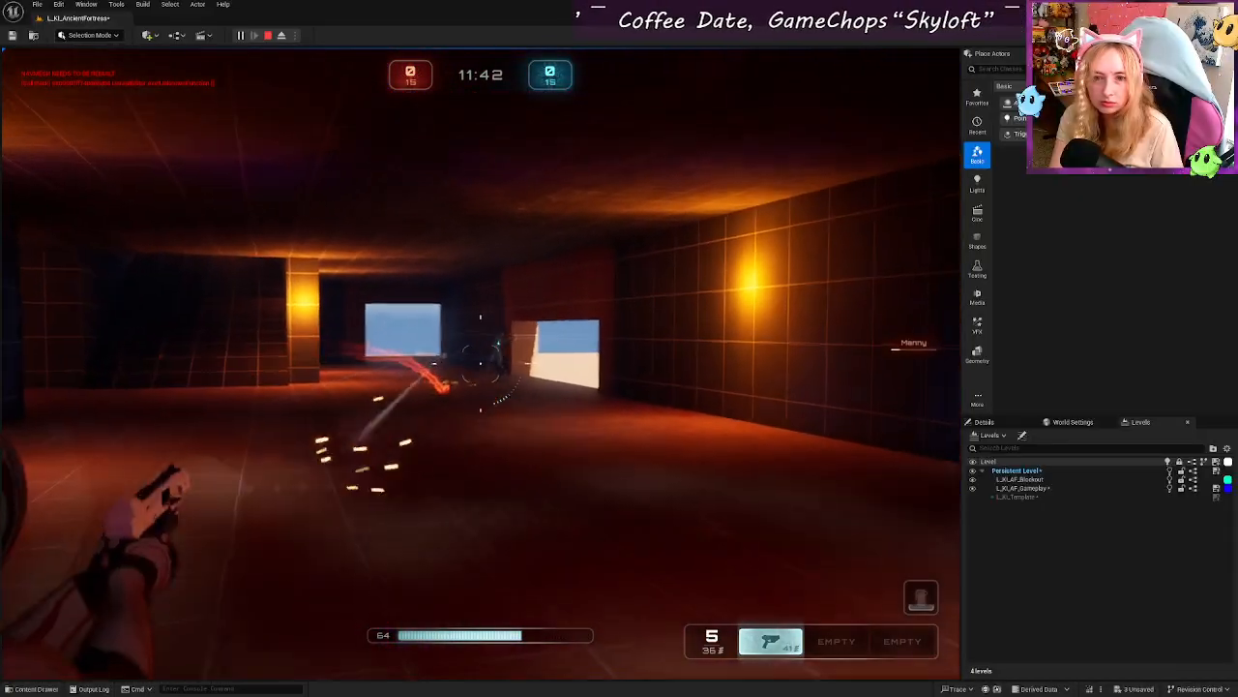
{"action": "left_click", "coordinate": [480, 362]}
{"action": "left_click", "coordinate": [480, 363]}
{"action": "left_click", "coordinate": [480, 363]}
{"action": "key", "text": "w"}
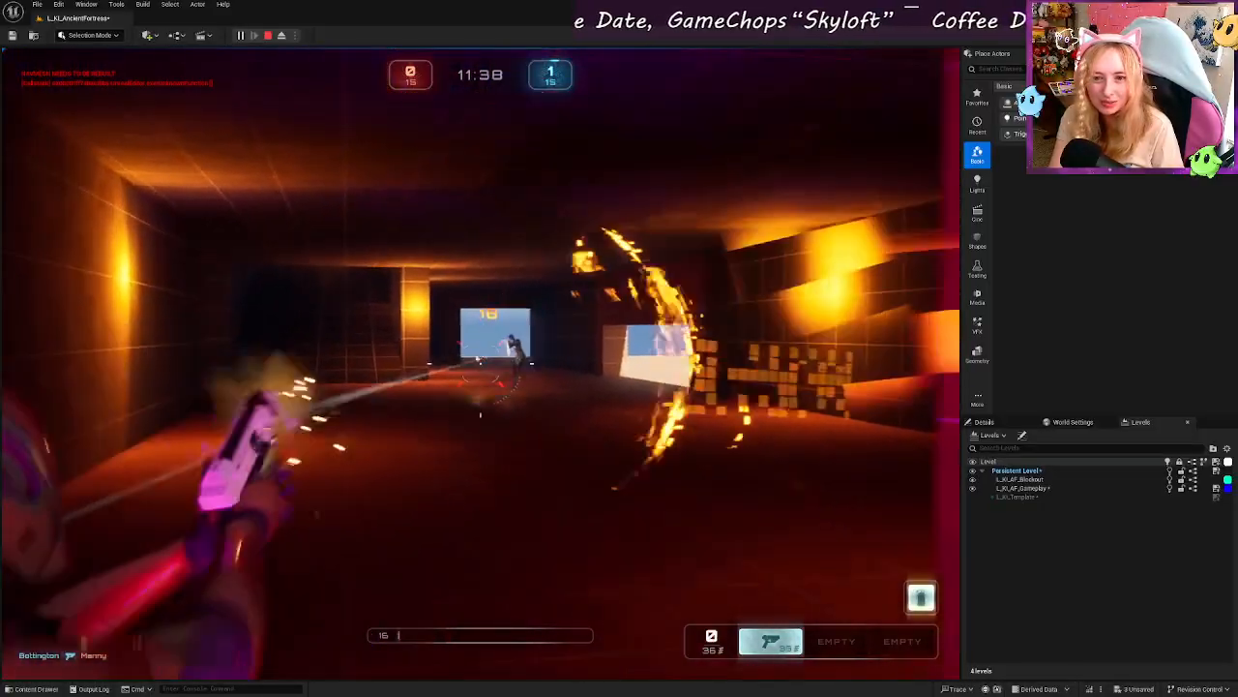
{"action": "left_click", "coordinate": [480, 363]}
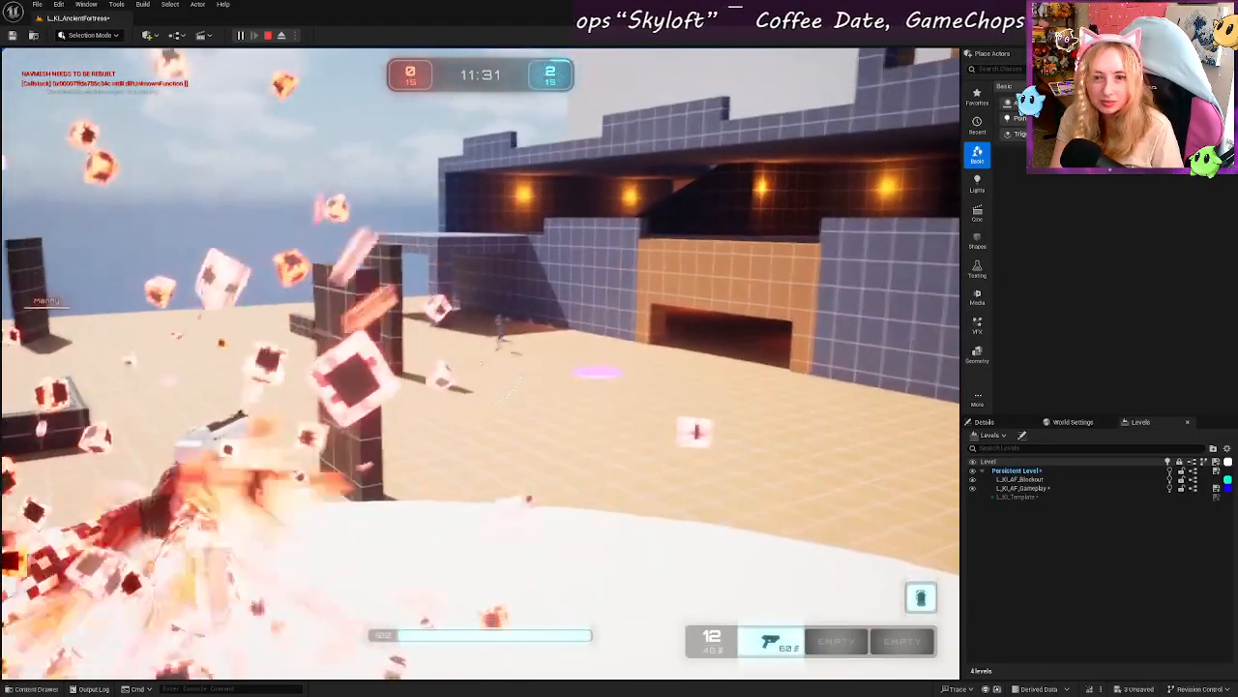
Step: Playtest the sightline from the cylindrical spawn platform by shooting at the bots near the fortress's side canopy
{"action": "left_click", "coordinate": [480, 363]}
{"action": "left_click", "coordinate": [480, 363]}
{"action": "key", "text": "w"}
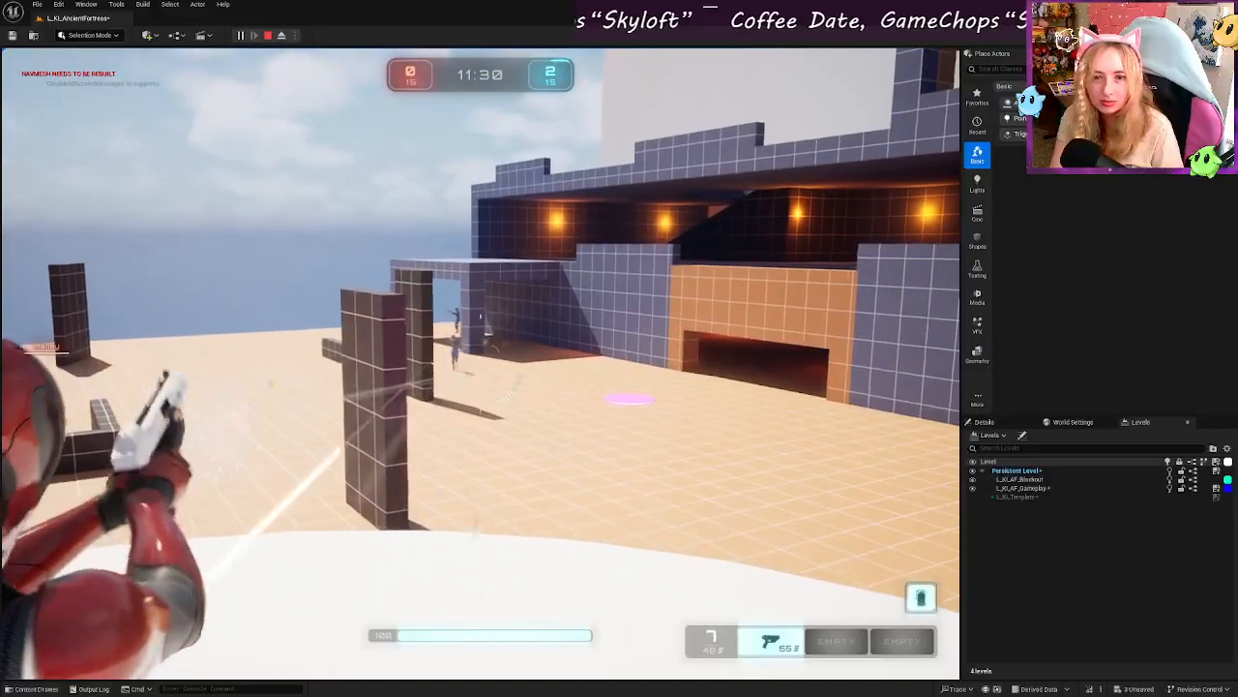
{"action": "left_click", "coordinate": [480, 363]}
{"action": "left_click", "coordinate": [480, 363]}
{"action": "left_click", "coordinate": [479, 363]}
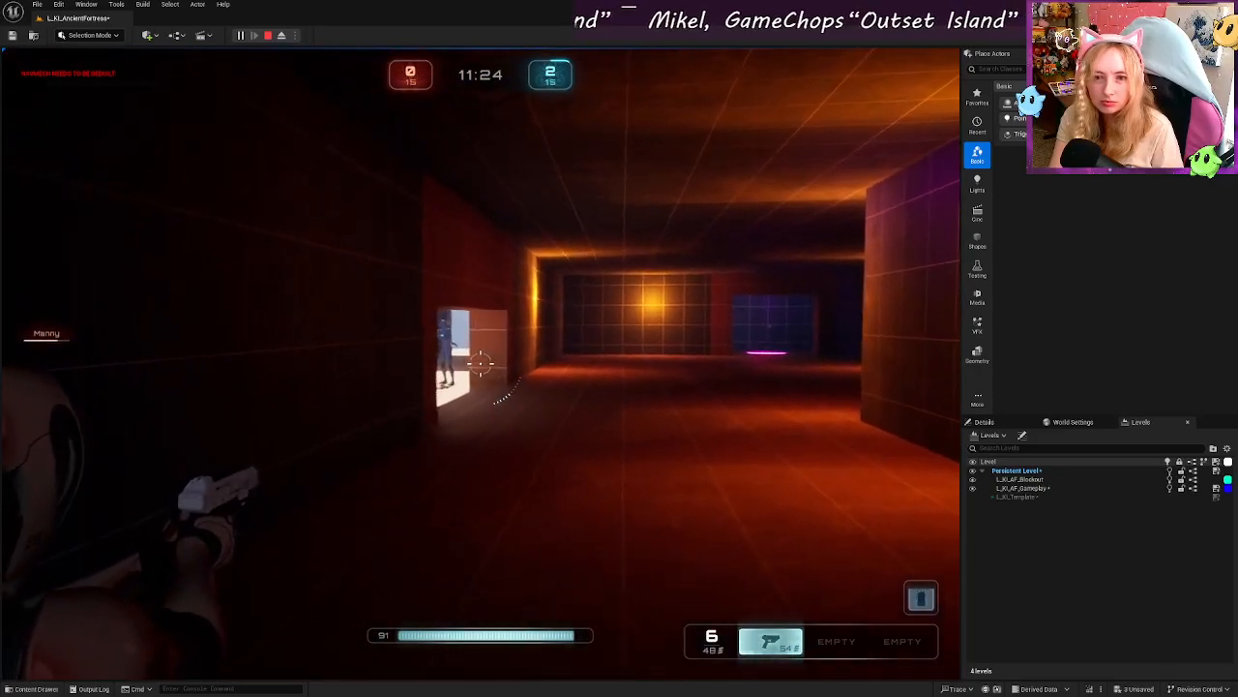
Step: Playtest combat through the fortress's side doorway and along the covered canopy passage by firing at the bots outside
{"action": "left_click", "coordinate": [480, 362]}
{"action": "left_click", "coordinate": [480, 362]}
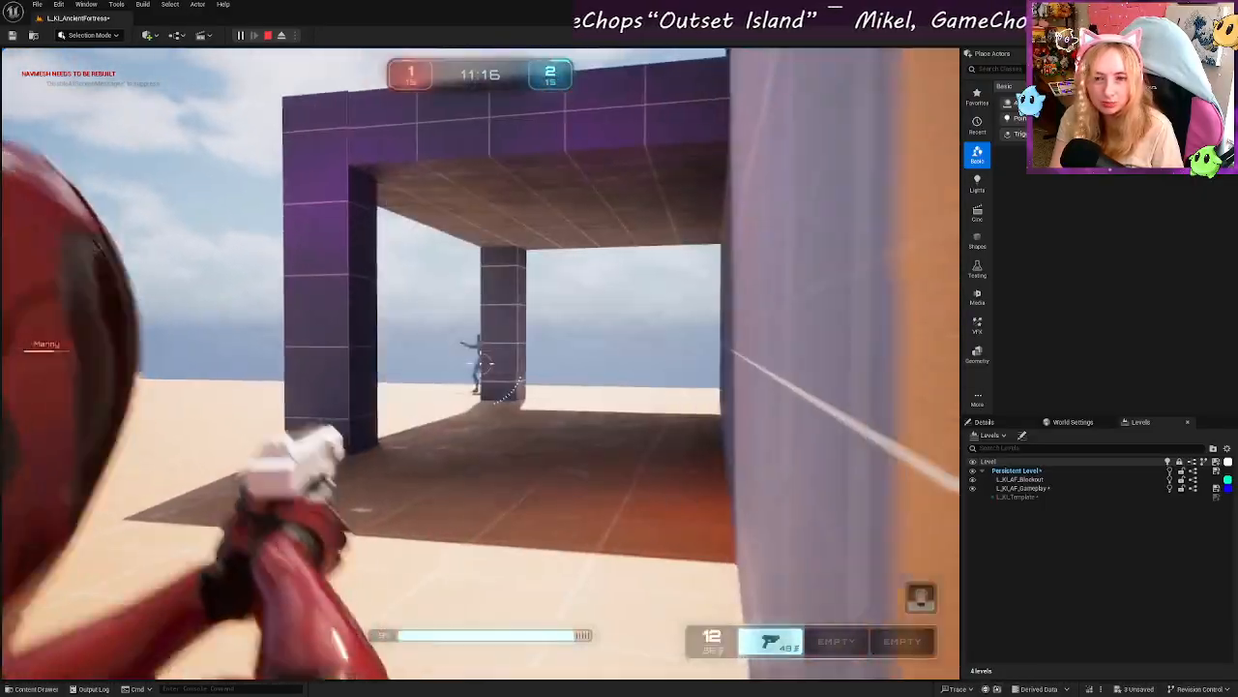
{"action": "left_click", "coordinate": [480, 362]}
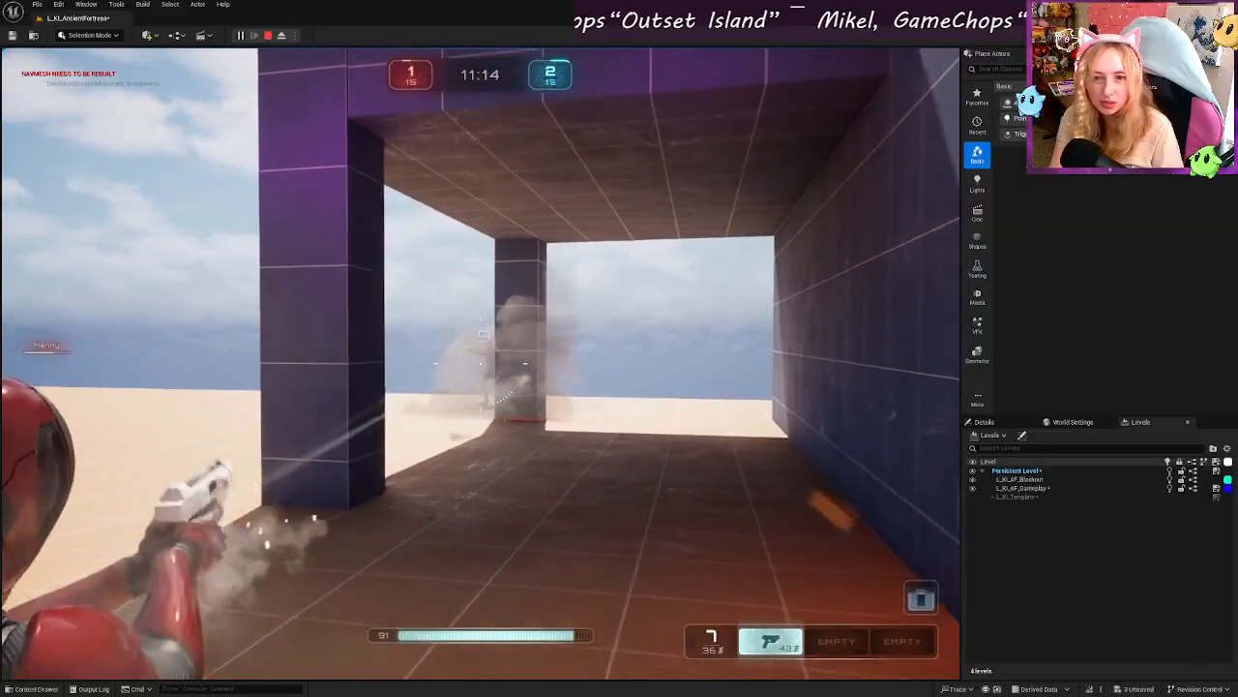
{"action": "left_click", "coordinate": [480, 364]}
{"action": "left_click", "coordinate": [480, 364]}
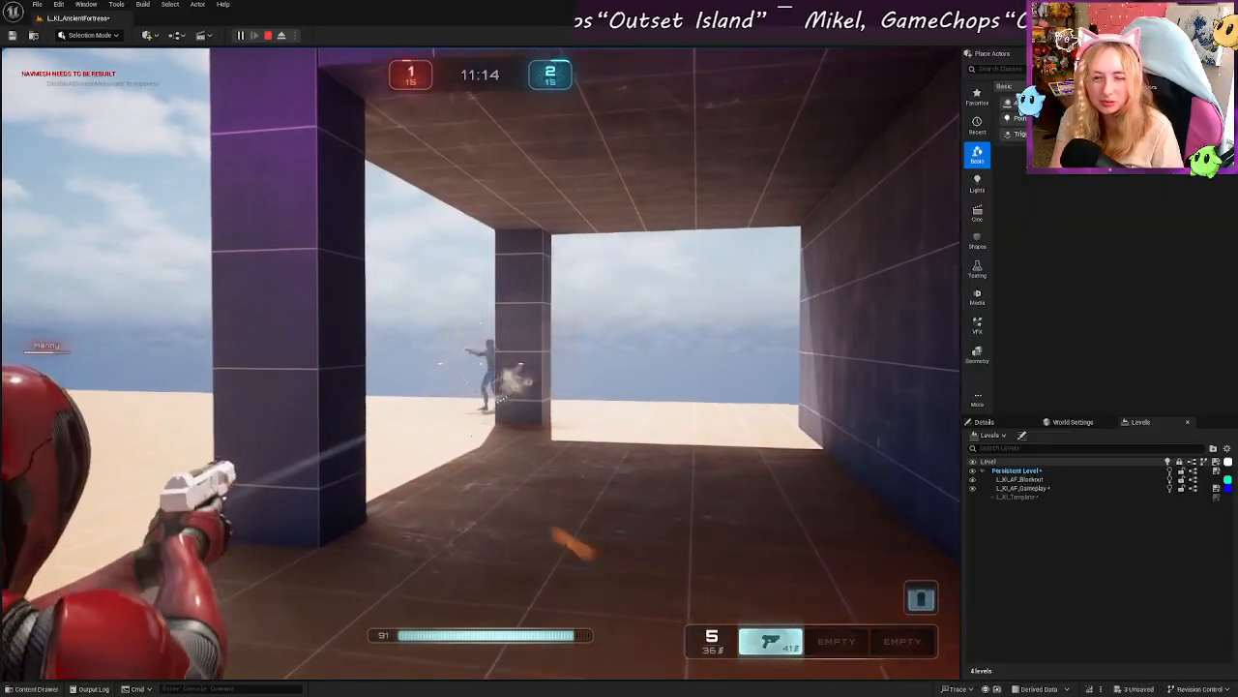
{"action": "left_click", "coordinate": [480, 364]}
{"action": "left_click", "coordinate": [480, 364]}
{"action": "left_click", "coordinate": [480, 364]}
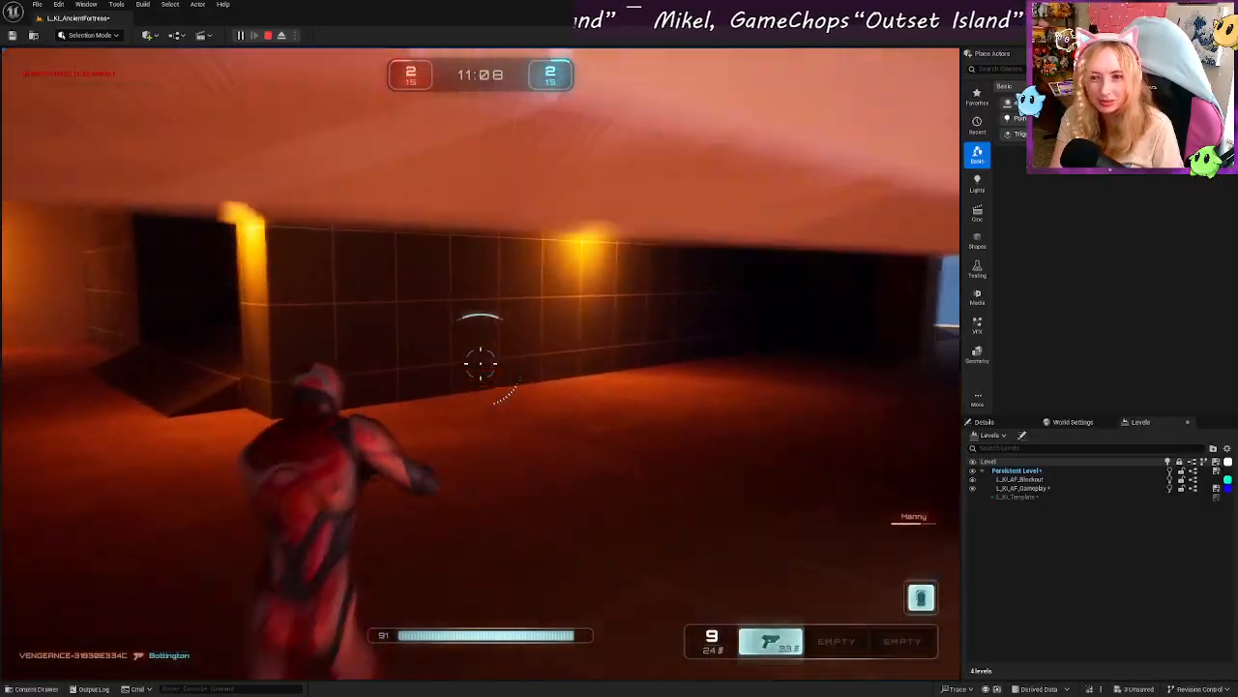
Step: Playtest the route up through the fortress to its roof and the view over the courtyard
{"action": "left_click", "coordinate": [480, 364]}
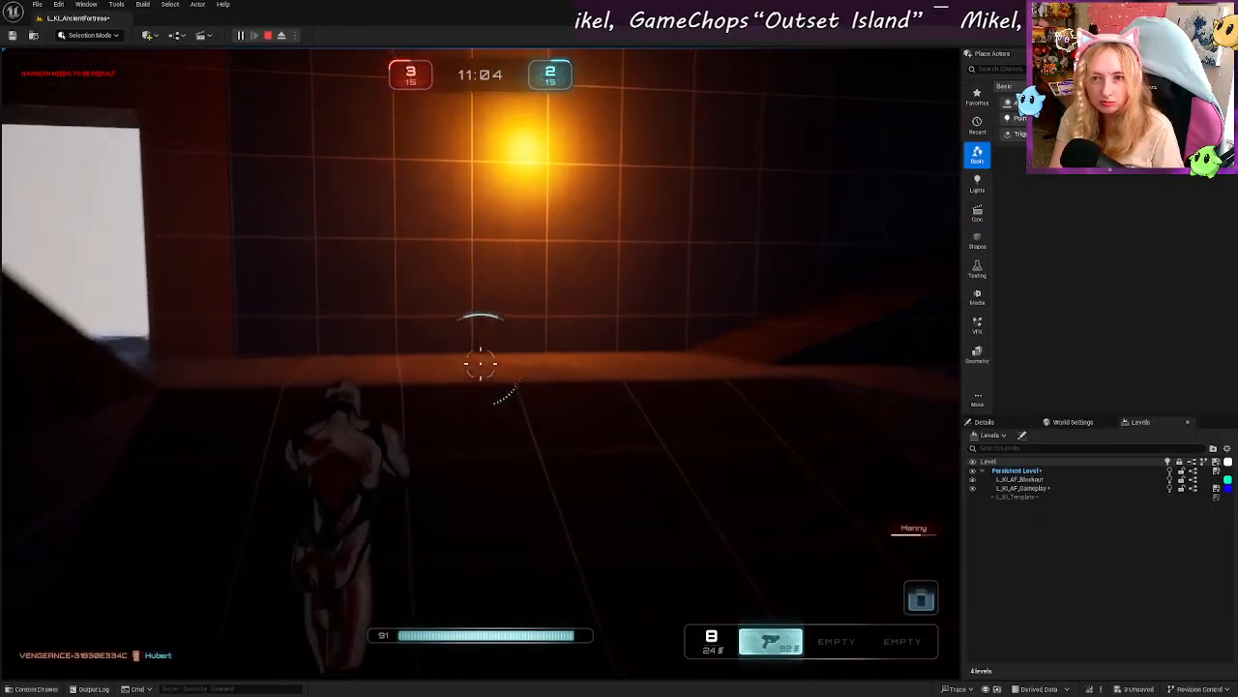
{"action": "key", "text": "w"}
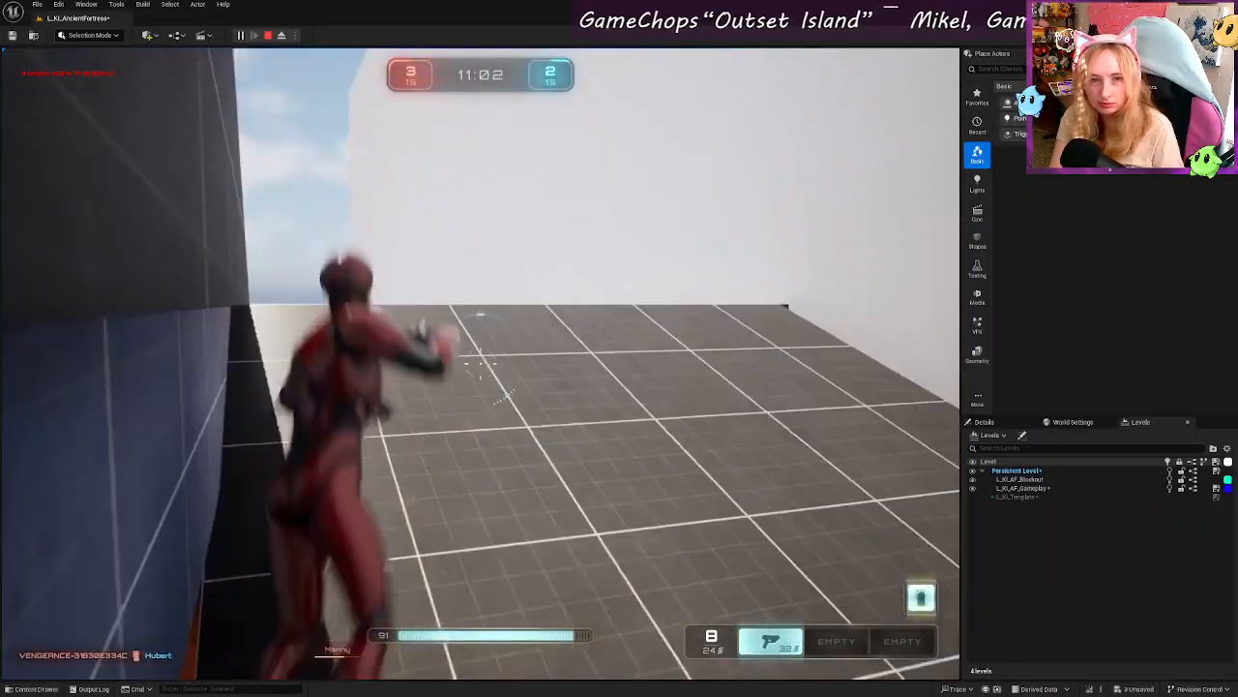
{"action": "key", "text": "w"}
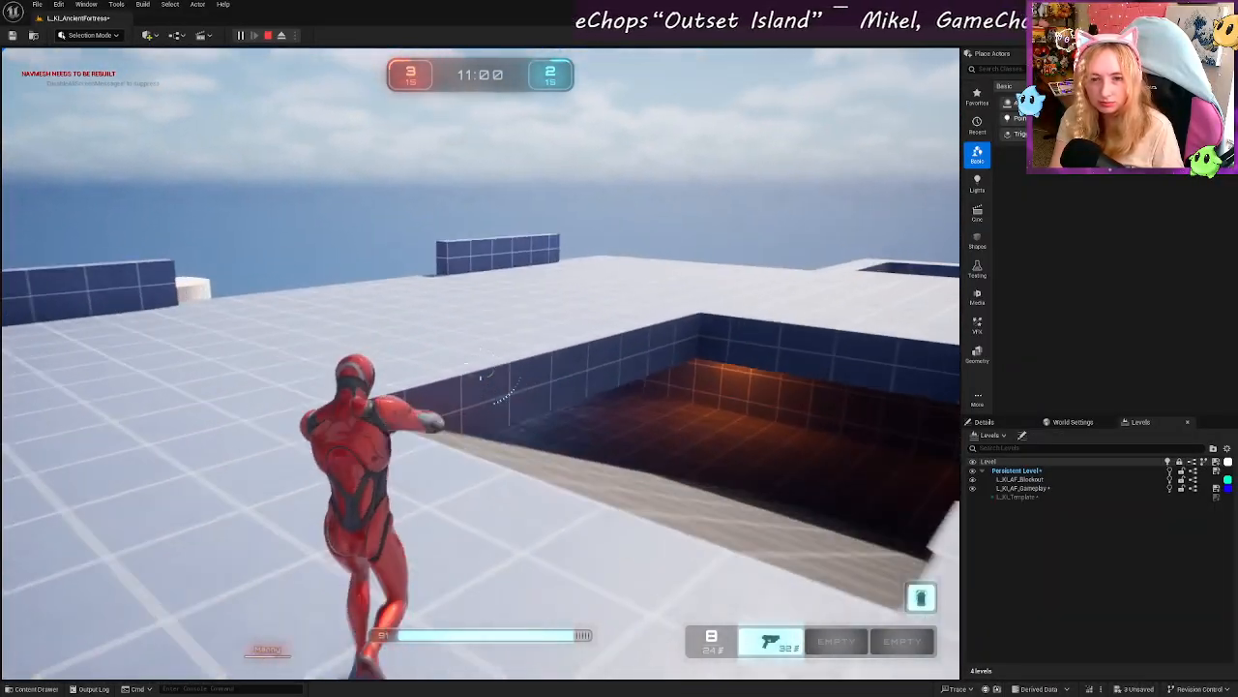
{"action": "key", "text": "w"}
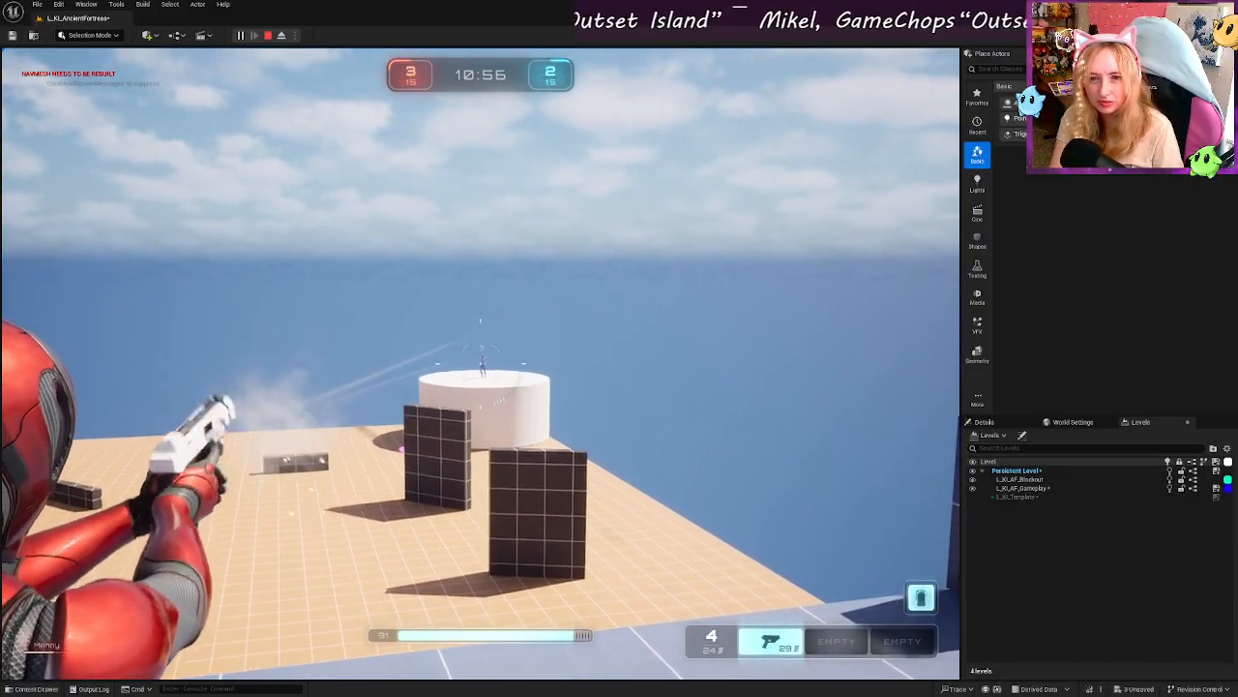
{"action": "key", "text": "w"}
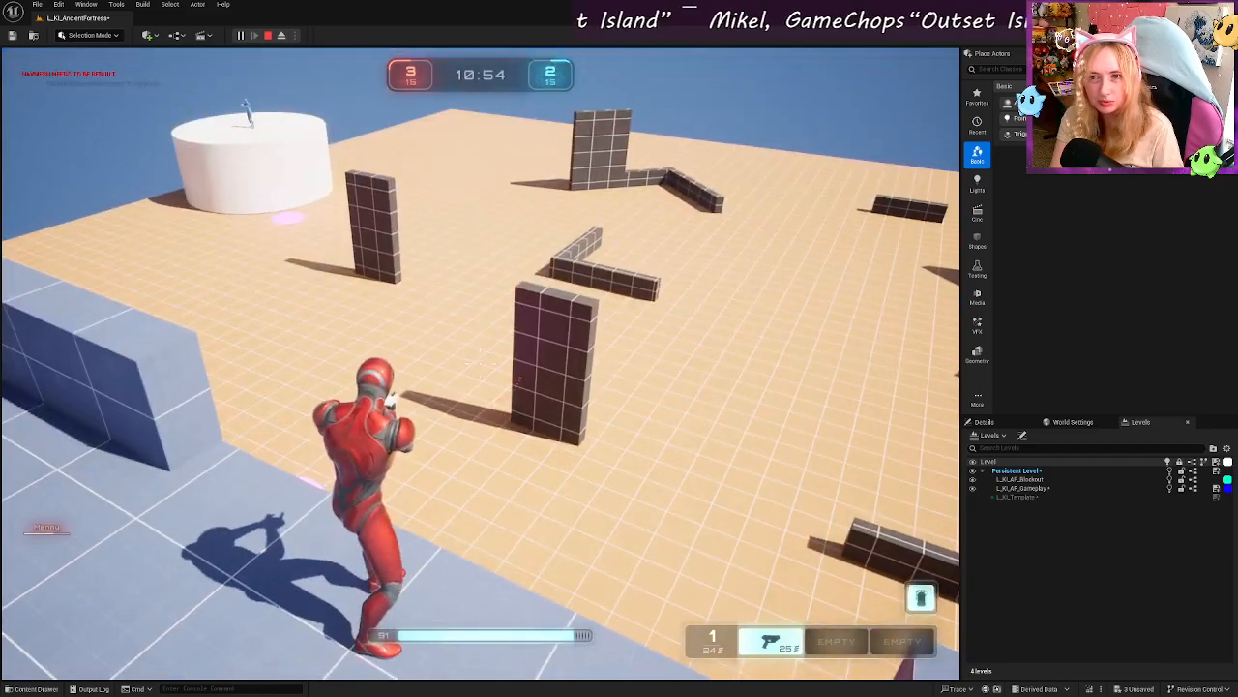
Step: Return from the roof to the courtyard and run past the low wall towards the fortress's central opening
{"action": "key", "text": "w"}
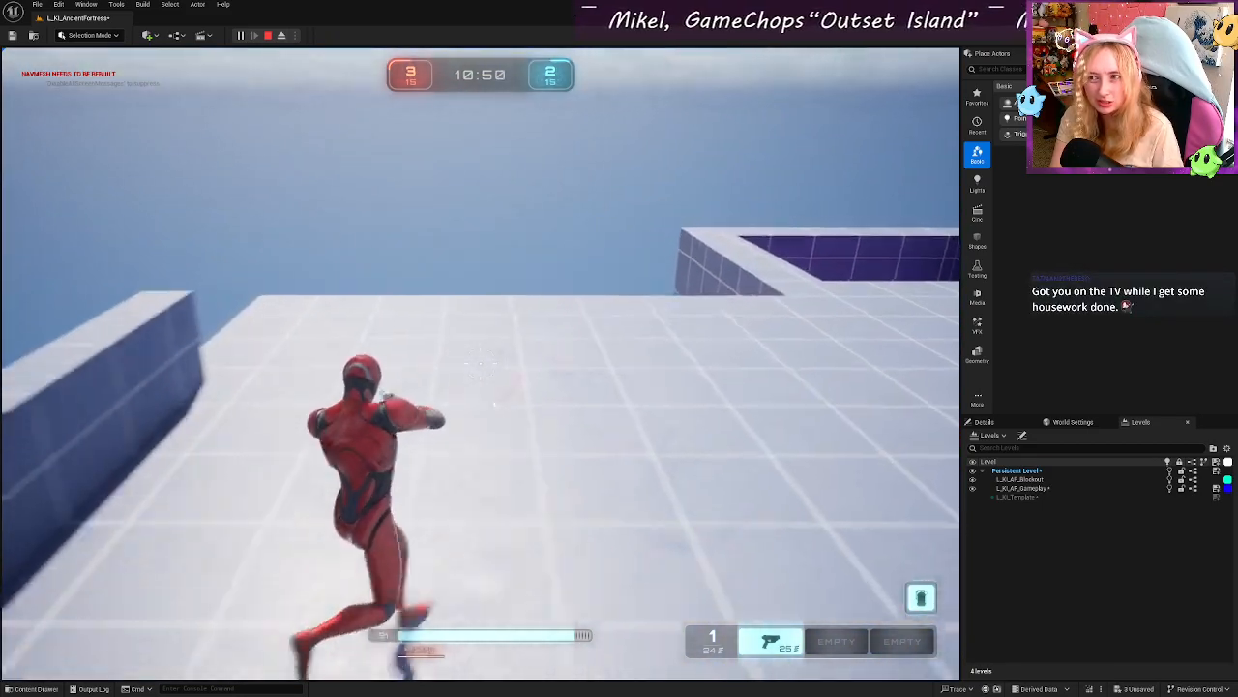
{"action": "key", "text": "w"}
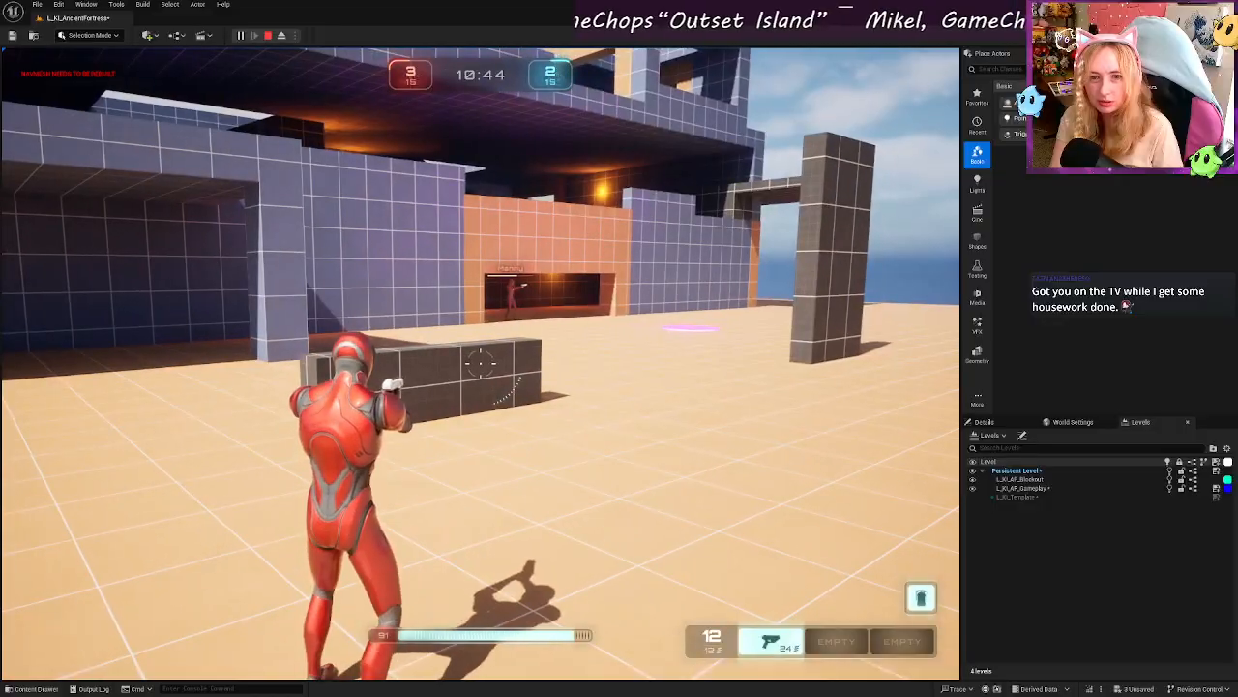
{"action": "key", "text": "w"}
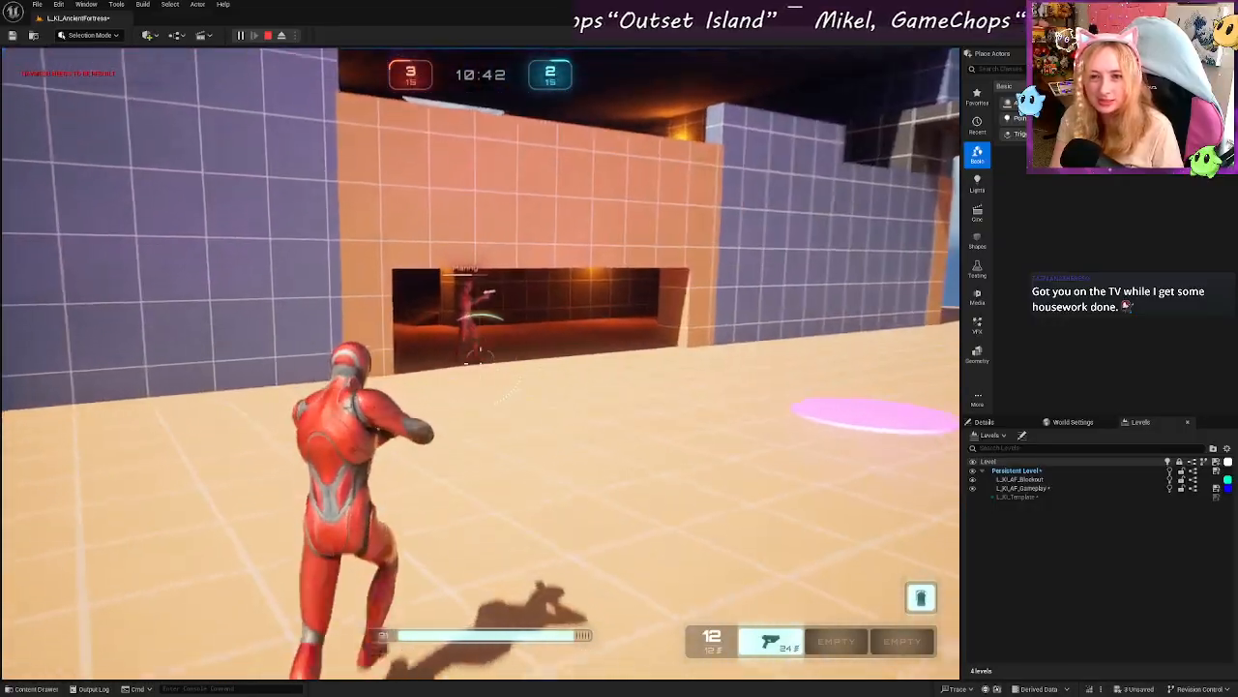
Step: Playtest the run out of the fortress's central opening and the sightline by shooting at the bot on the cylindrical platform
{"action": "key", "text": "w"}
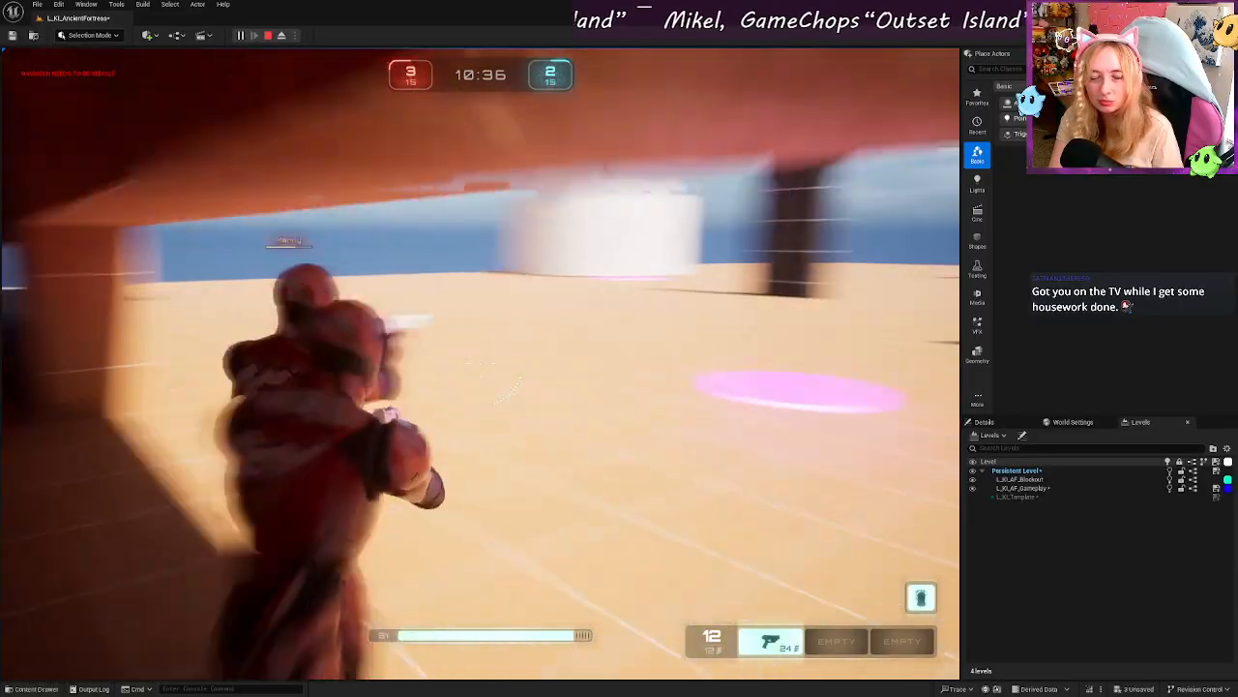
{"action": "key", "text": "w"}
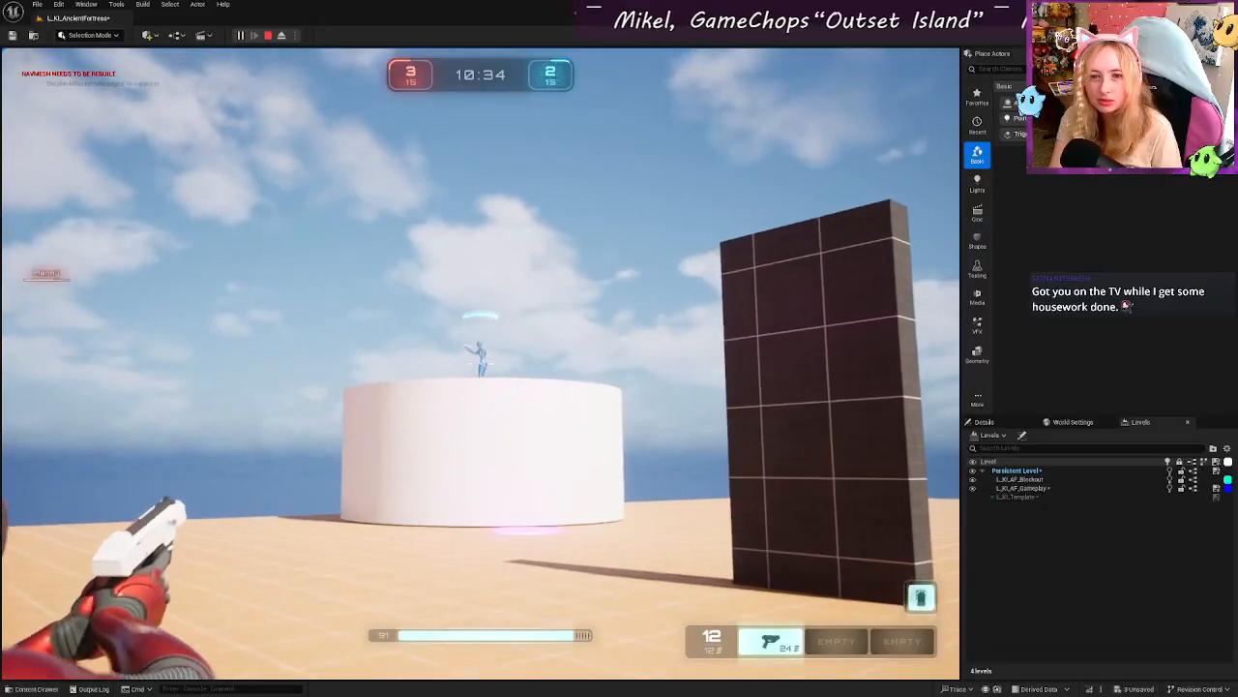
{"action": "key", "text": "w"}
{"action": "left_click", "coordinate": [481, 364]}
{"action": "left_click", "coordinate": [480, 364]}
{"action": "left_click", "coordinate": [481, 363]}
{"action": "left_click", "coordinate": [481, 364]}
{"action": "left_click", "coordinate": [481, 364]}
{"action": "key", "text": "q"}
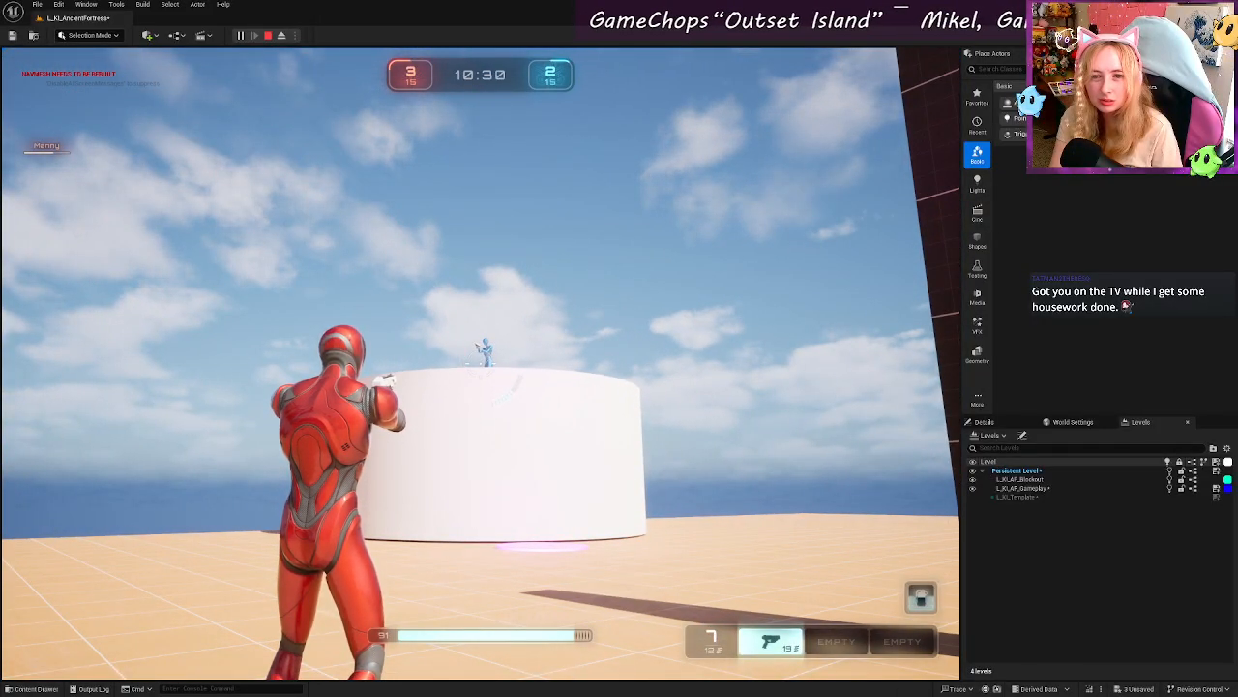
{"action": "right_click", "coordinate": [481, 364]}
{"action": "left_click", "coordinate": [481, 364]}
{"action": "left_click", "coordinate": [481, 363]}
{"action": "left_click", "coordinate": [481, 364]}
{"action": "key", "text": "a"}
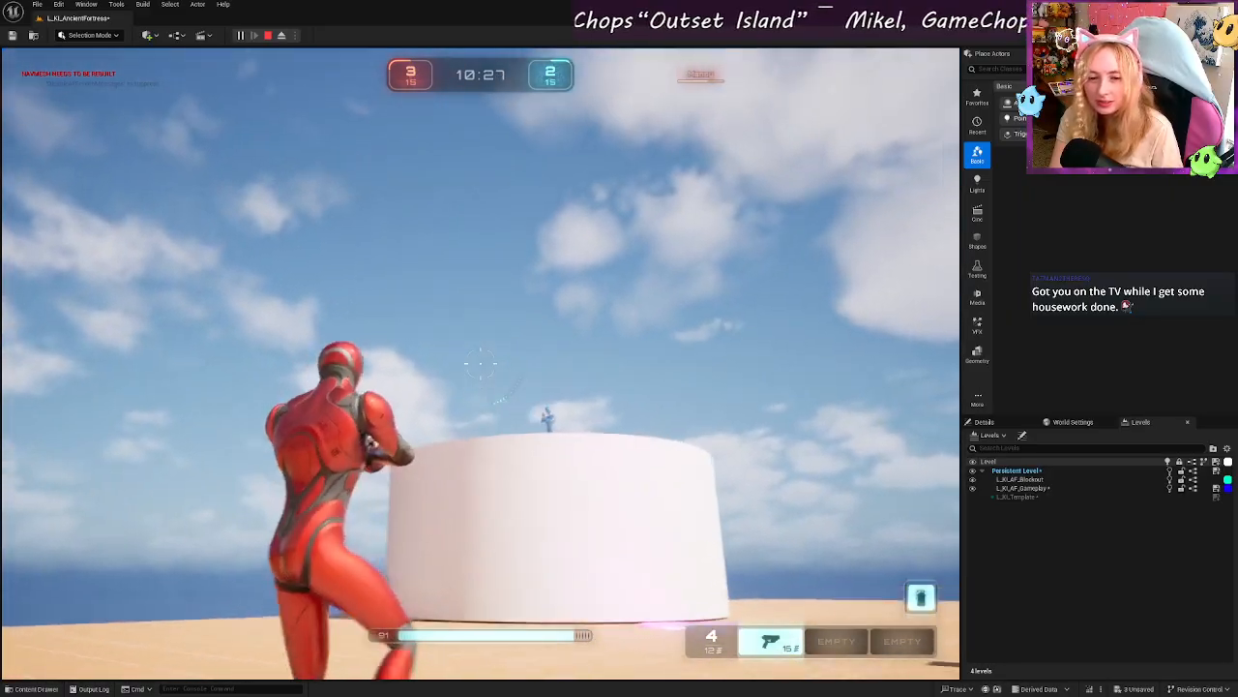
{"action": "right_click", "coordinate": [481, 364]}
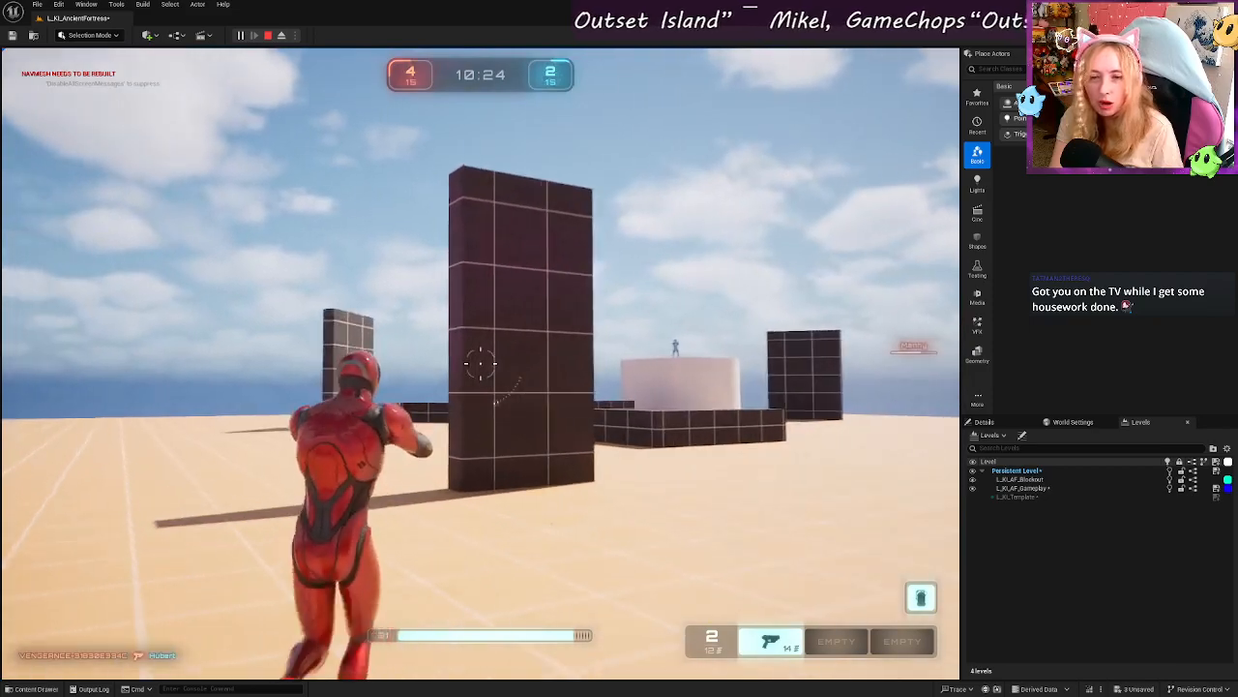
Step: Playtest the courtyard's L-shaped low wall as cover, jumping past it and shooting at the bot on the other cylindrical platform
{"action": "key", "text": "w"}
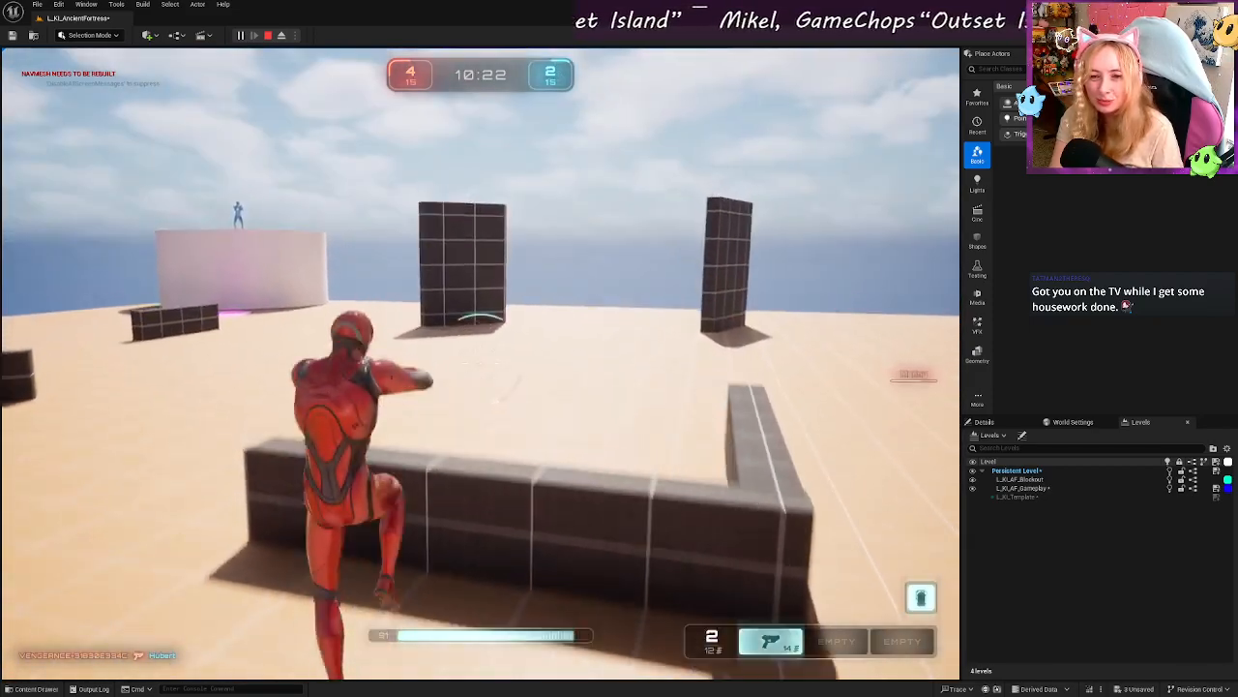
{"action": "key", "text": "space"}
{"action": "right_click", "coordinate": [481, 364]}
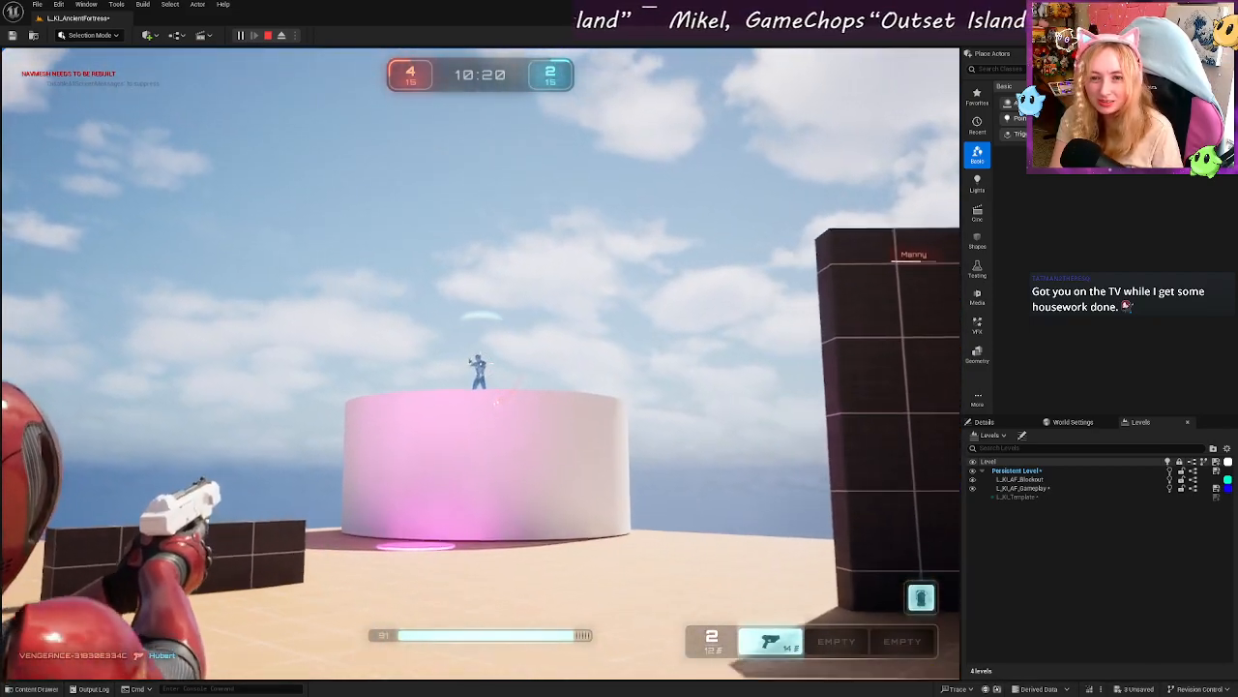
{"action": "left_click", "coordinate": [481, 364]}
{"action": "left_click", "coordinate": [481, 364]}
{"action": "left_click", "coordinate": [481, 363]}
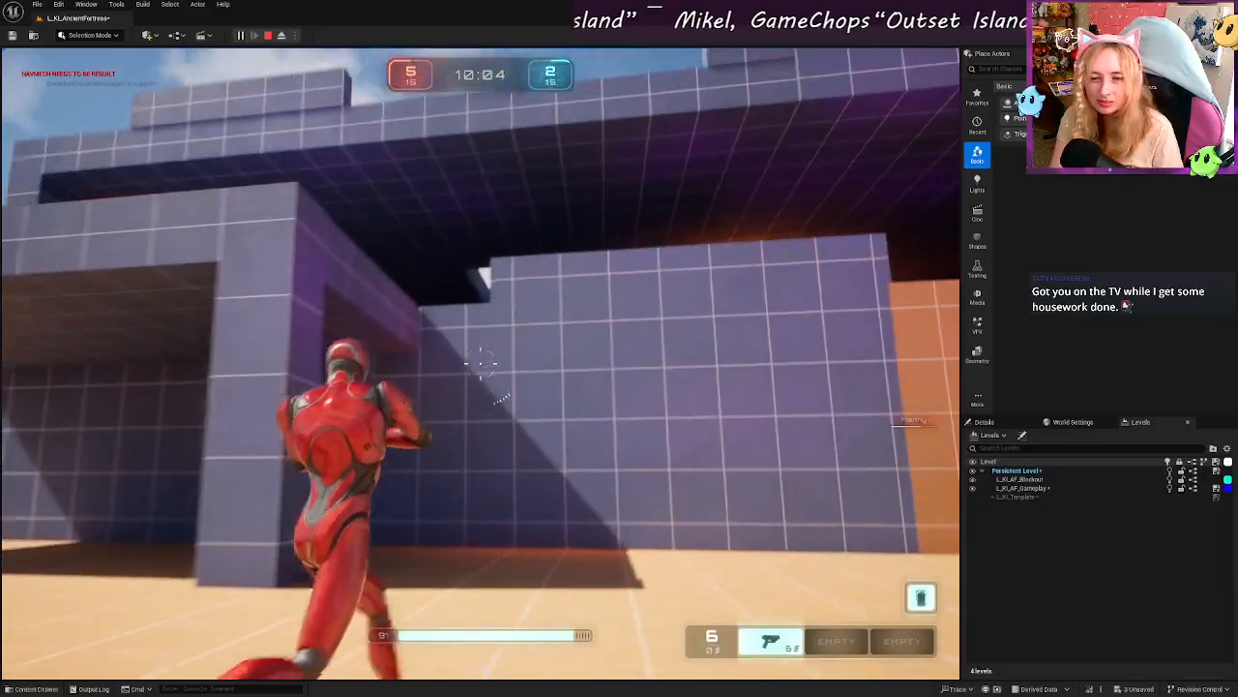
Step: Playtest the route from the canopy side through the dark interior to the upper level, aiming over its parapet at the courtyard
{"action": "key", "text": "w"}
{"action": "key", "text": "w"}
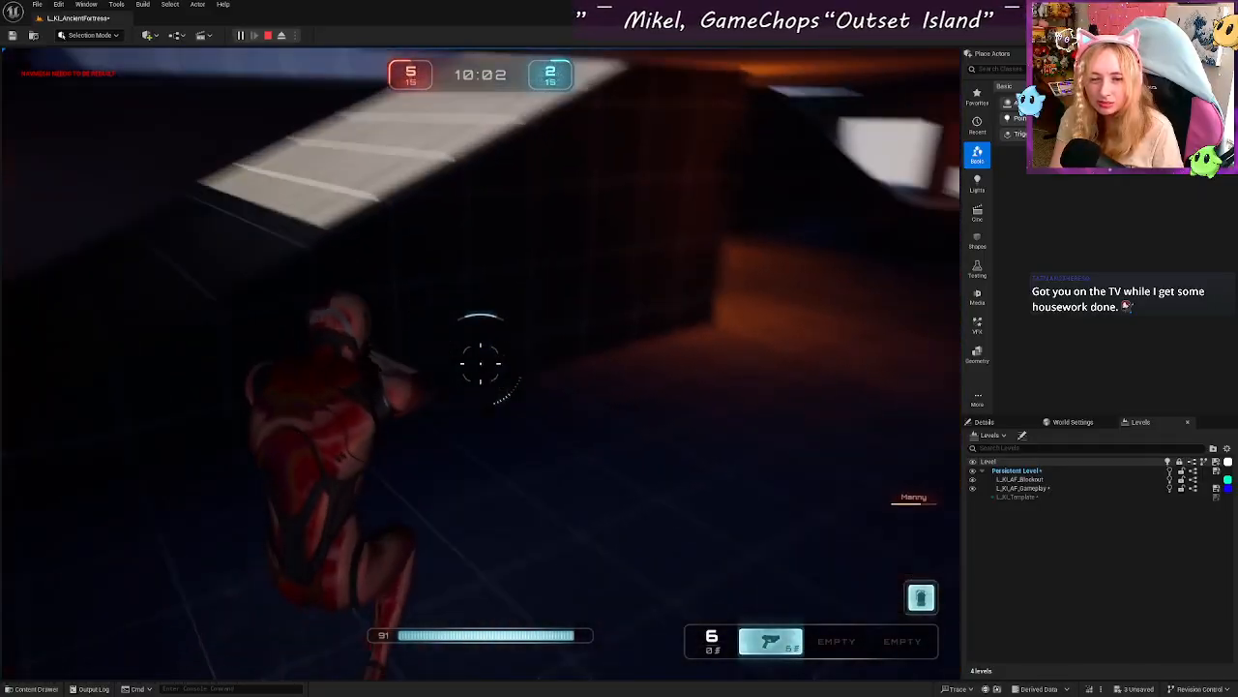
{"action": "key", "text": "w"}
{"action": "key", "text": "space"}
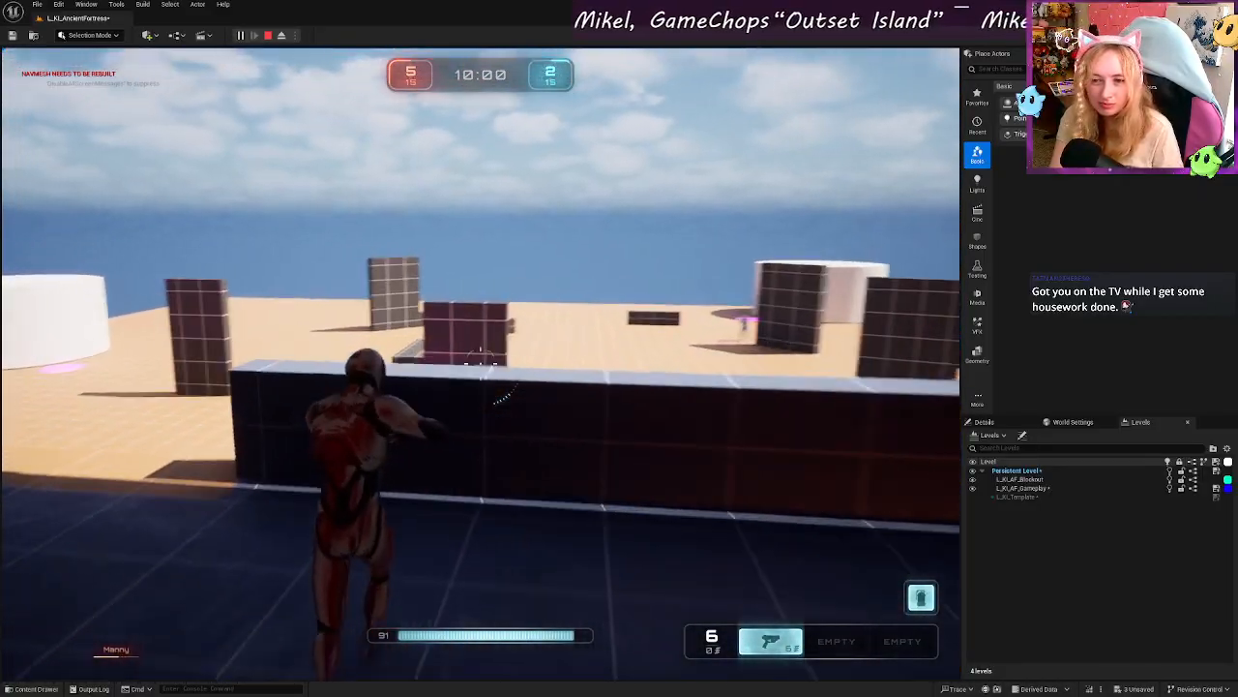
{"action": "right_click", "coordinate": [481, 364]}
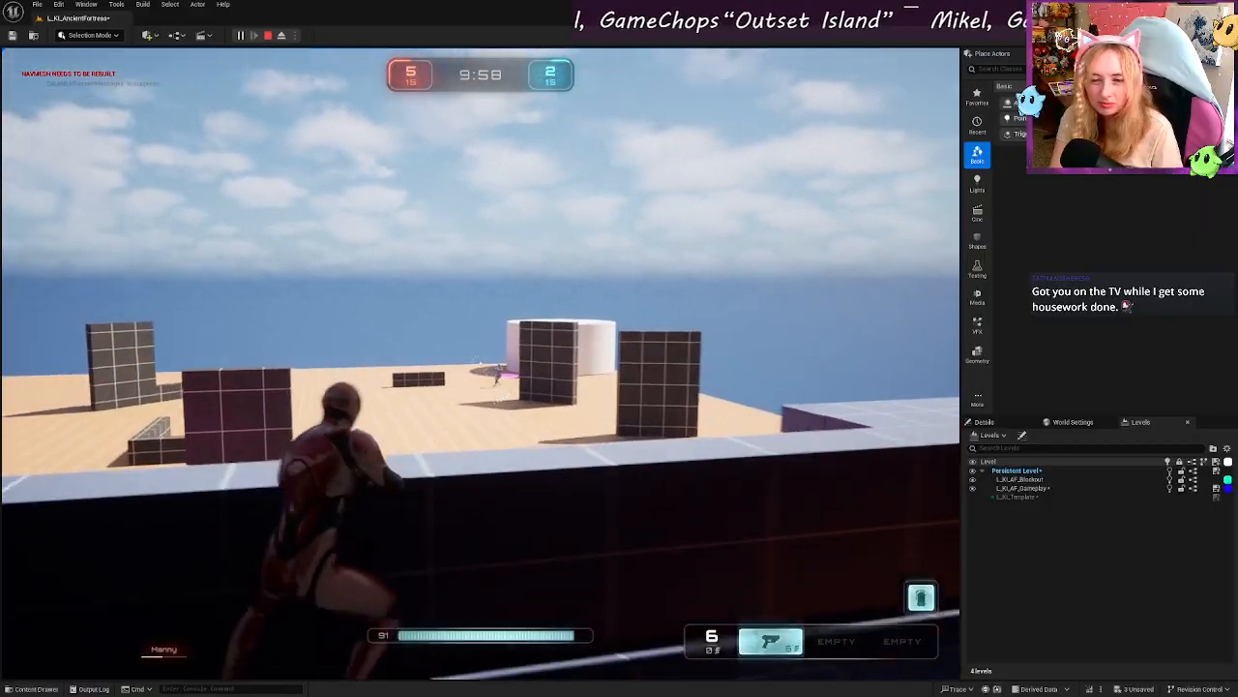
{"action": "key", "text": "w"}
{"action": "key", "text": "space"}
{"action": "key", "text": "w"}
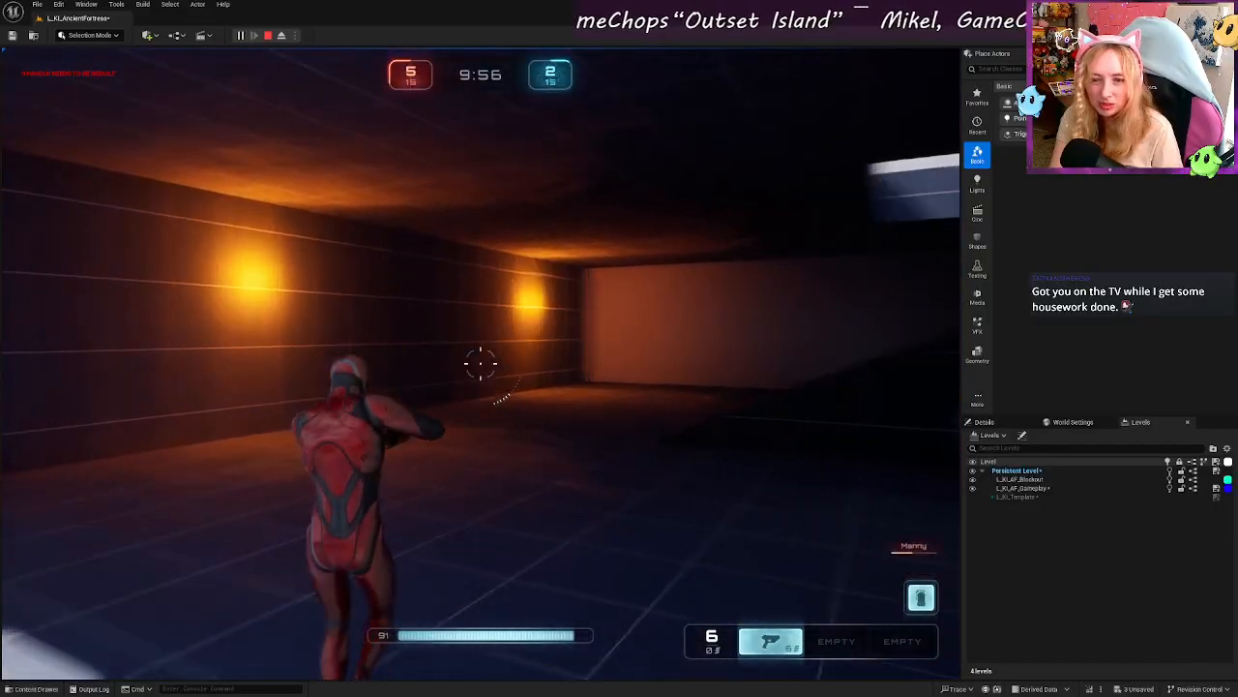
Step: Playtest close-range combat with the bot inside the fortress's torch-lit room, briefly opening and closing the pause menu
{"action": "key", "text": "w"}
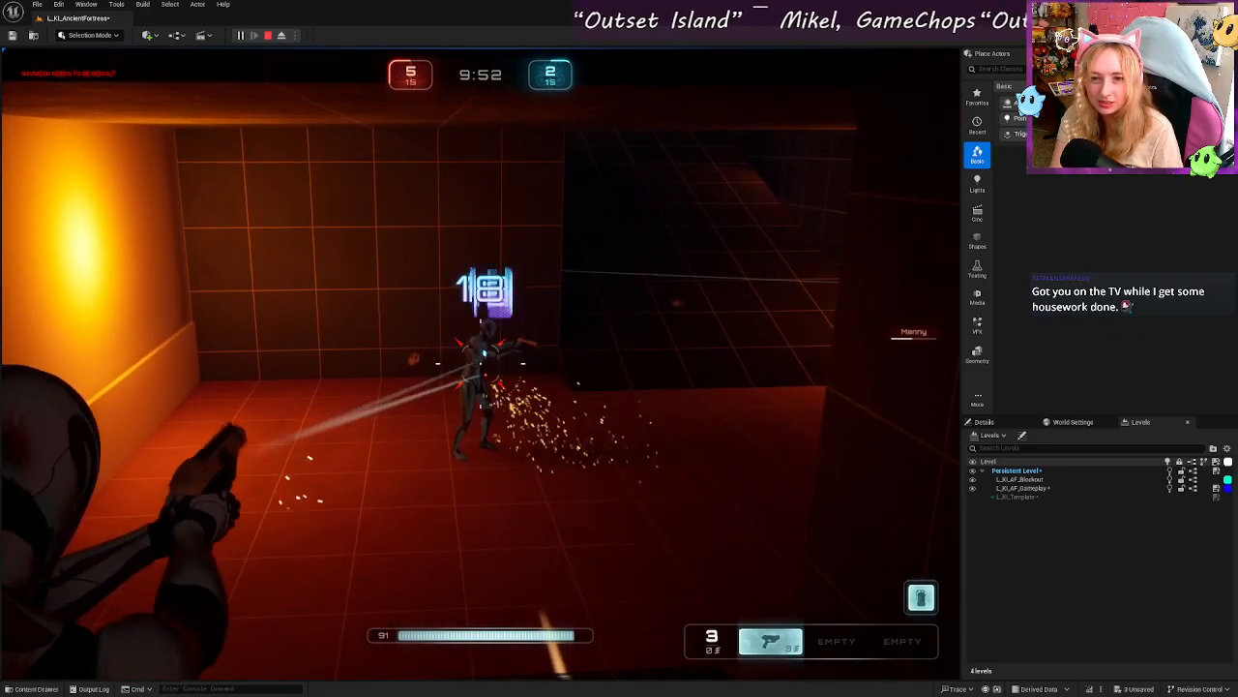
{"action": "key", "text": "w"}
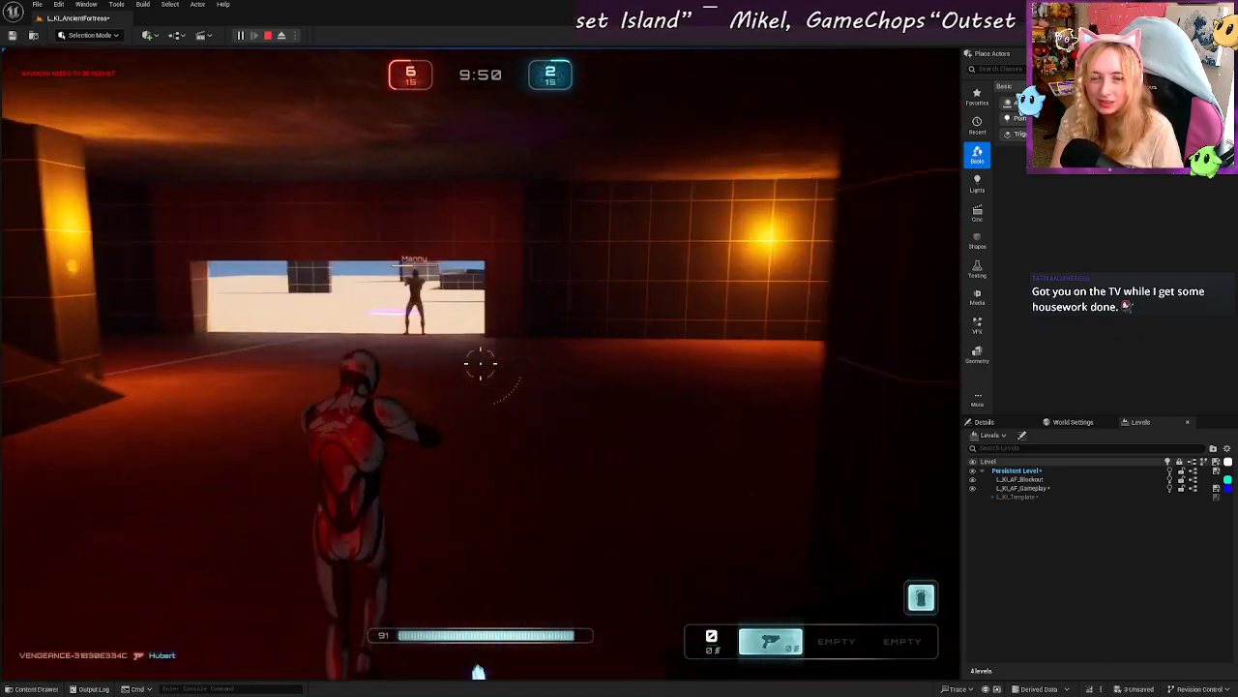
{"action": "key", "text": "Escape"}
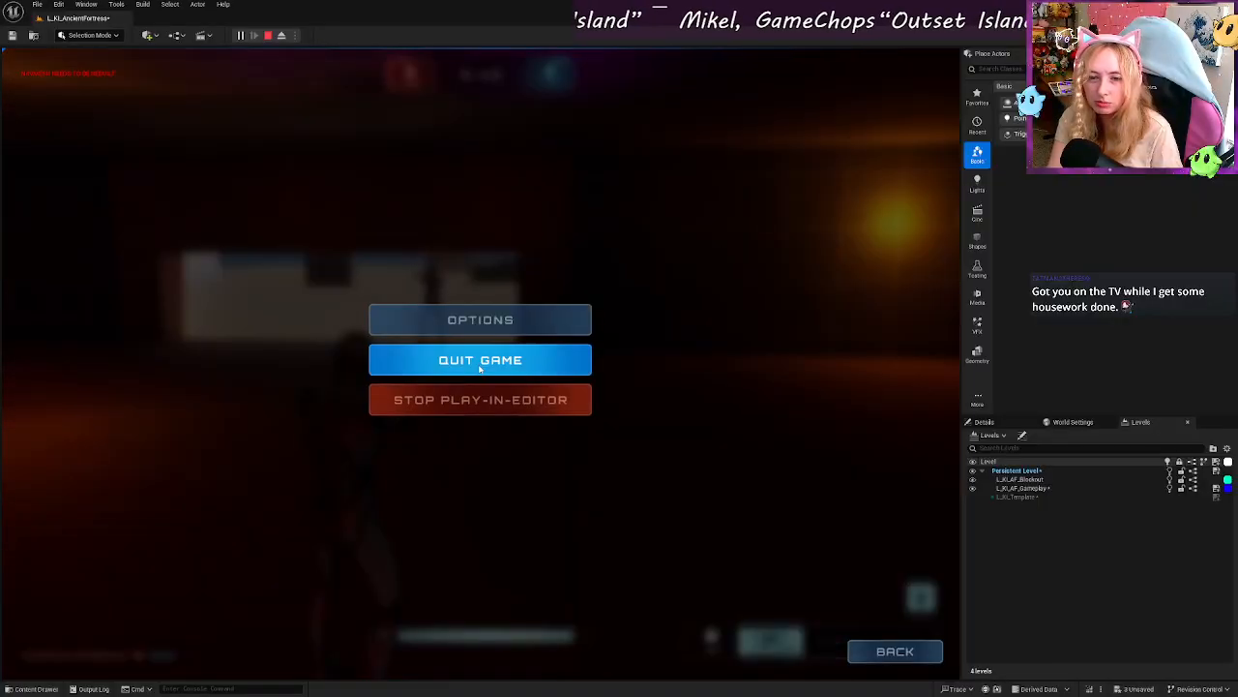
{"action": "key", "text": "Escape"}
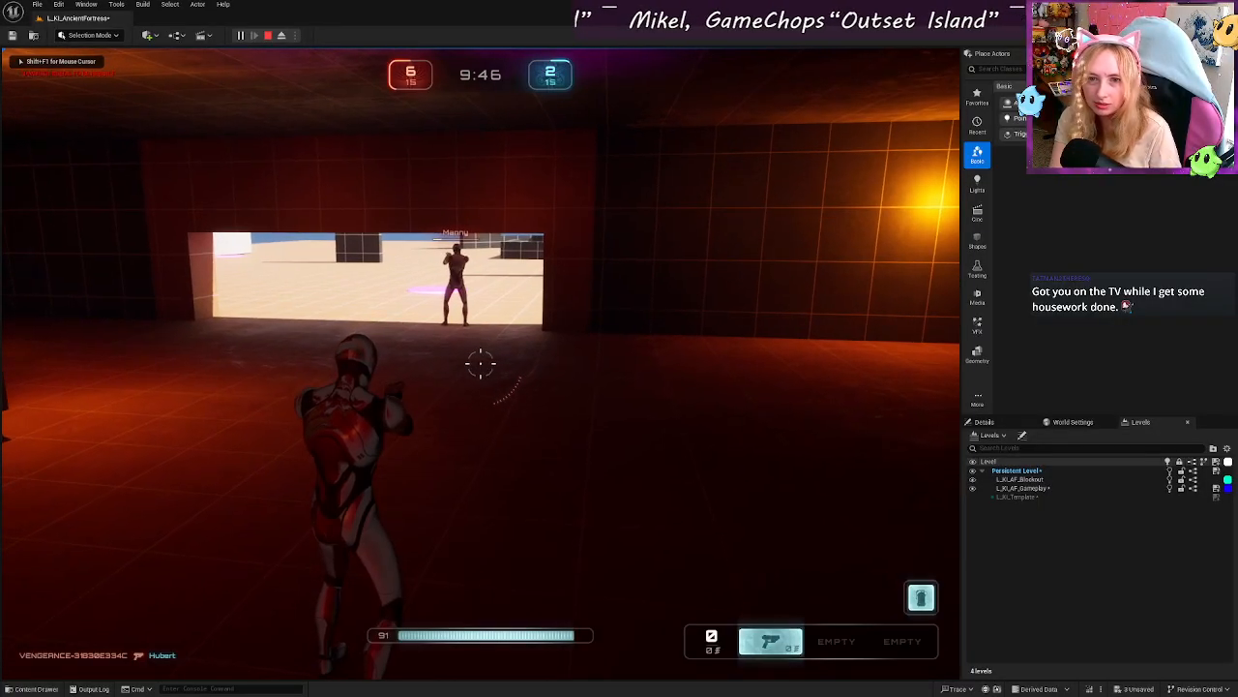
Step: Playtest the courtyard's tall cover blocks while advancing on the cylindrical platform, throwing a grenade towards the enemy bots
{"action": "key", "text": "w"}
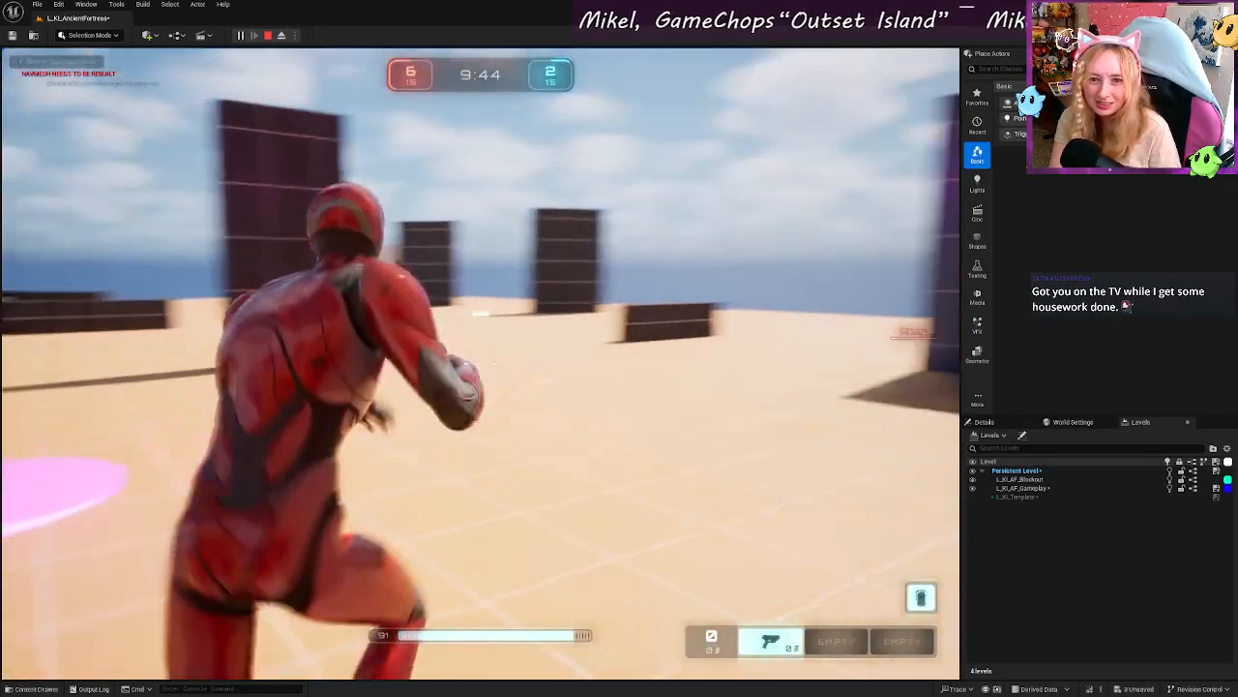
{"action": "key", "text": "w"}
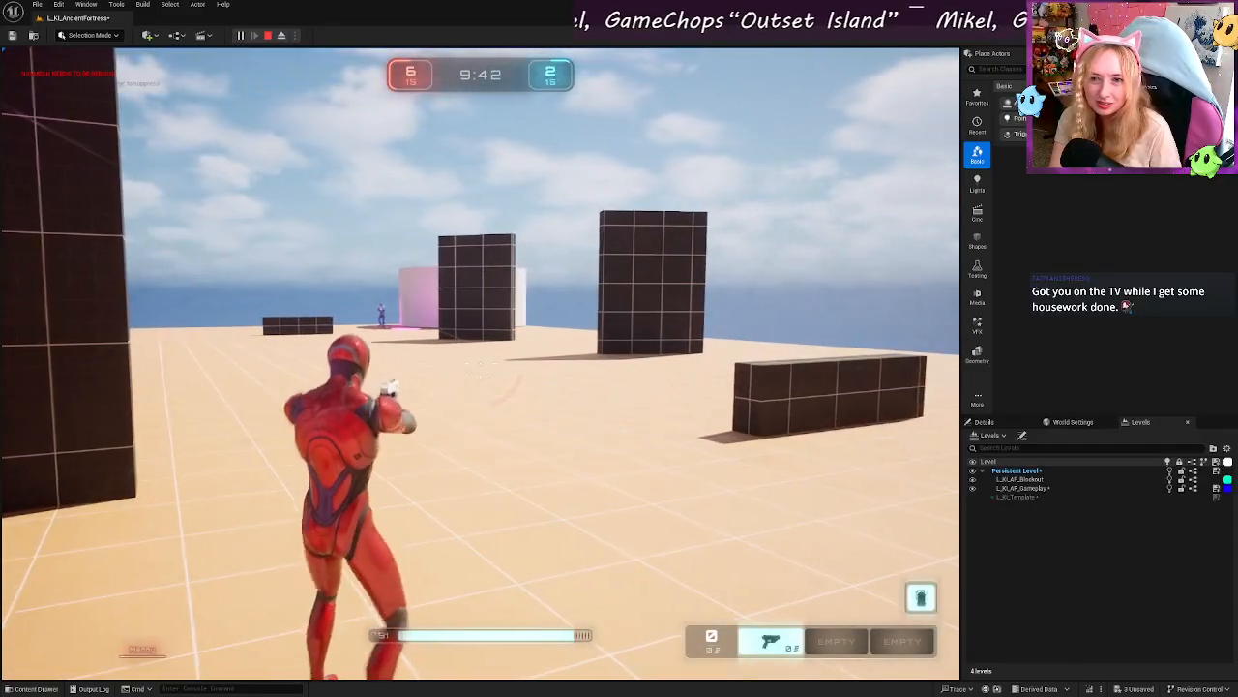
{"action": "key", "text": "w"}
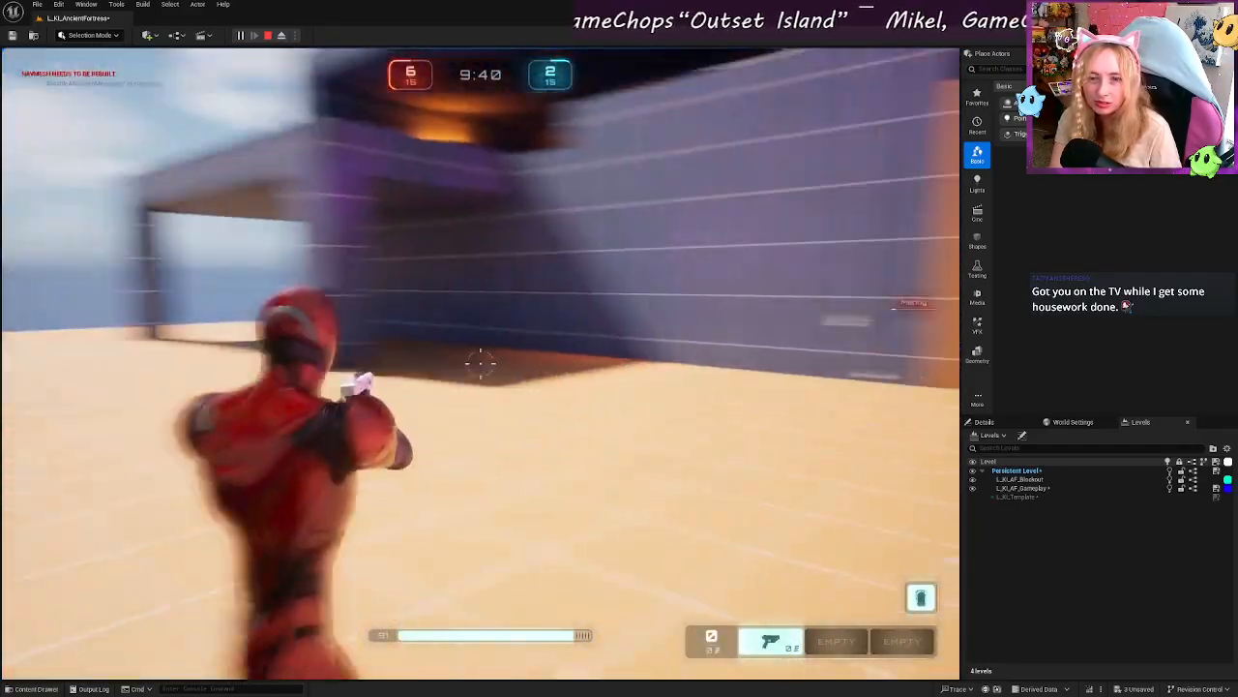
{"action": "key", "text": "w"}
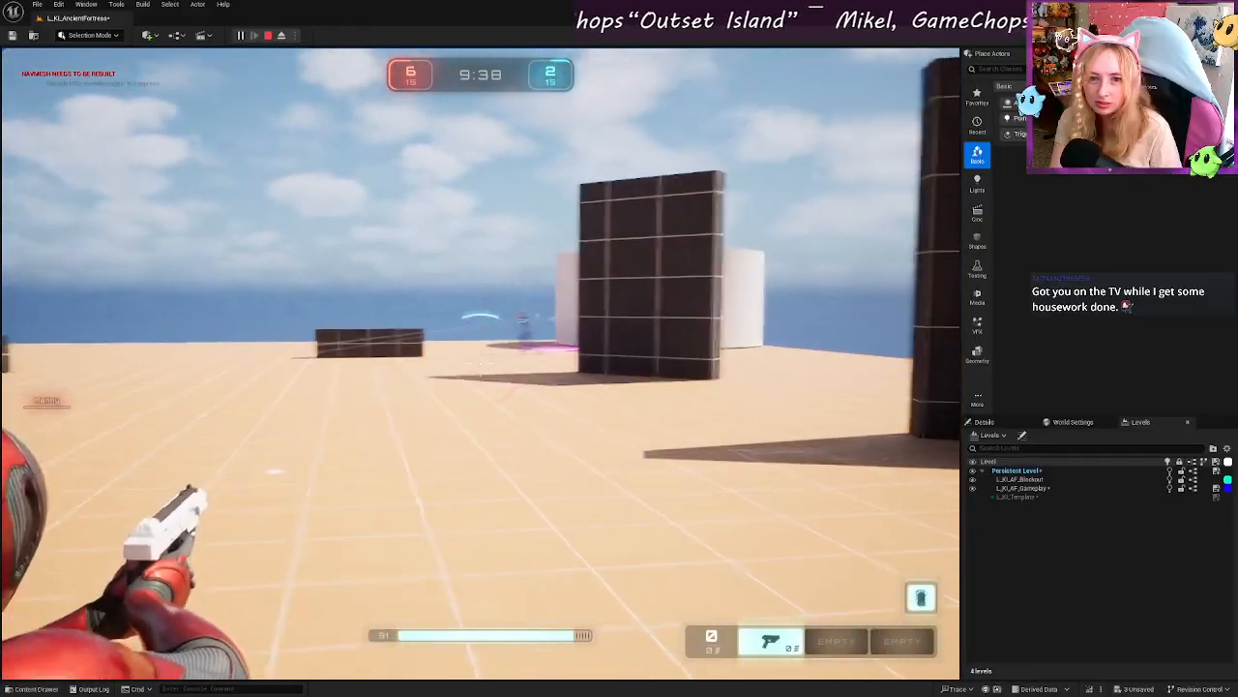
{"action": "key", "text": "q"}
{"action": "key", "text": "w"}
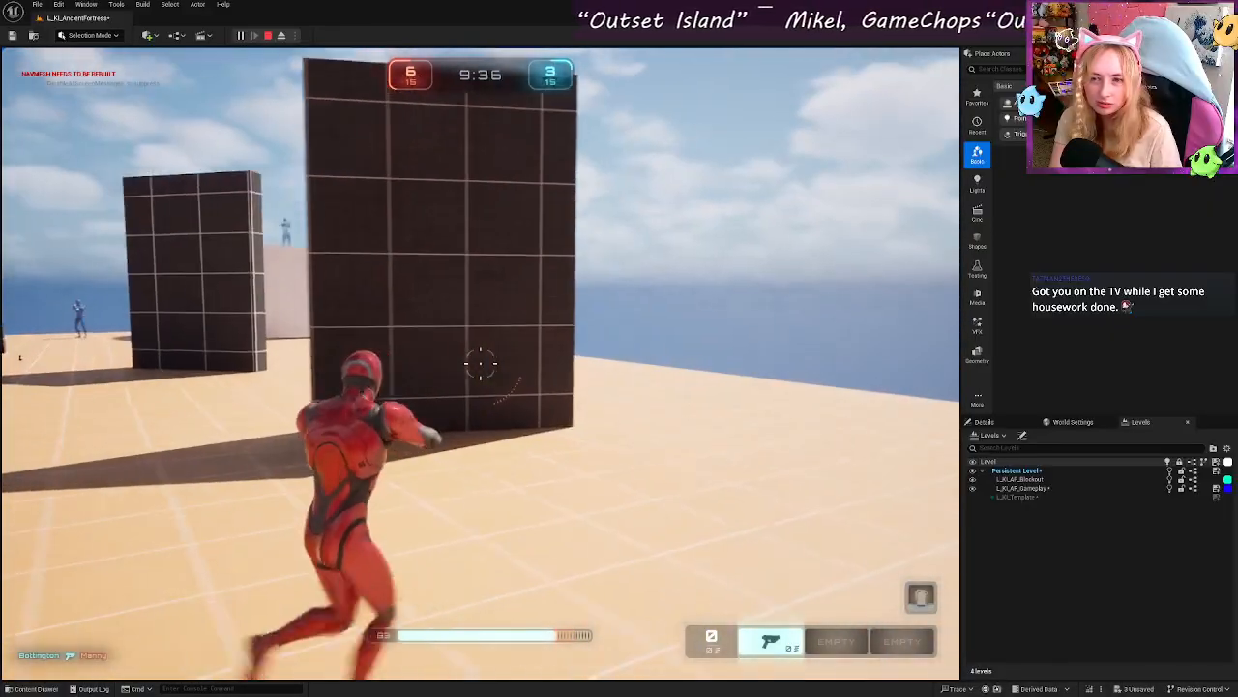
{"action": "key", "text": "w"}
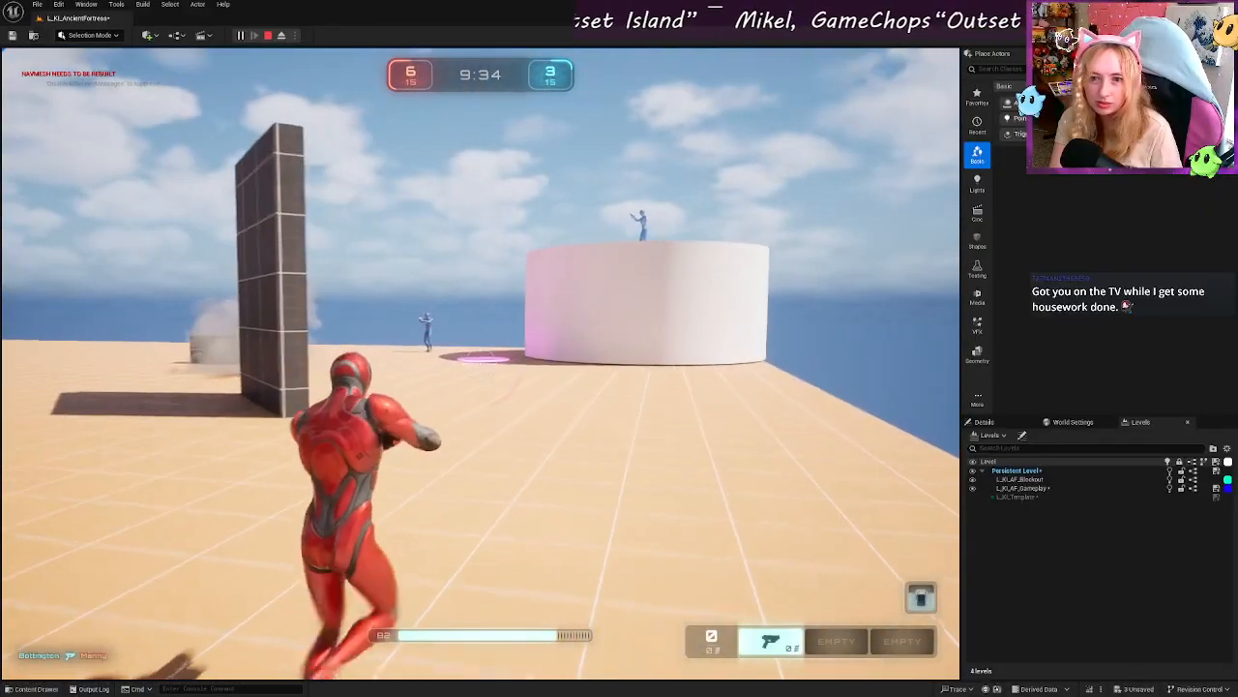
Step: End the play session and make L_KI_AF_Gameplay the current level for work on the sample pickup pads
{"action": "key", "text": "Escape"}
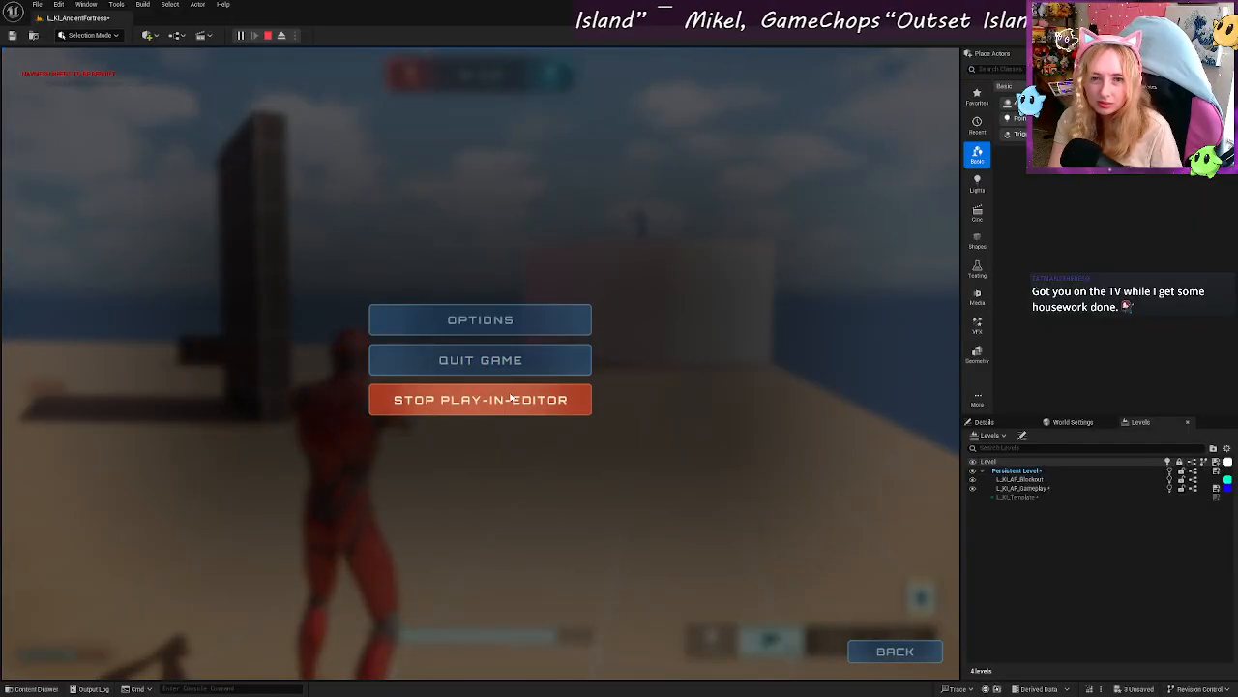
{"action": "left_click", "coordinate": [512, 399]}
{"action": "key", "text": "s"}
{"action": "right_click_drag", "start_coordinate": [746, 372], "coordinate": [675, 437]}
{"action": "key", "text": "w"}
{"action": "scroll", "coordinate": [746, 371], "scroll_direction": "down", "scroll_amount": 1}
{"action": "key", "text": "w"}
{"action": "left_click", "coordinate": [1023, 487]}
{"action": "key", "text": "w"}
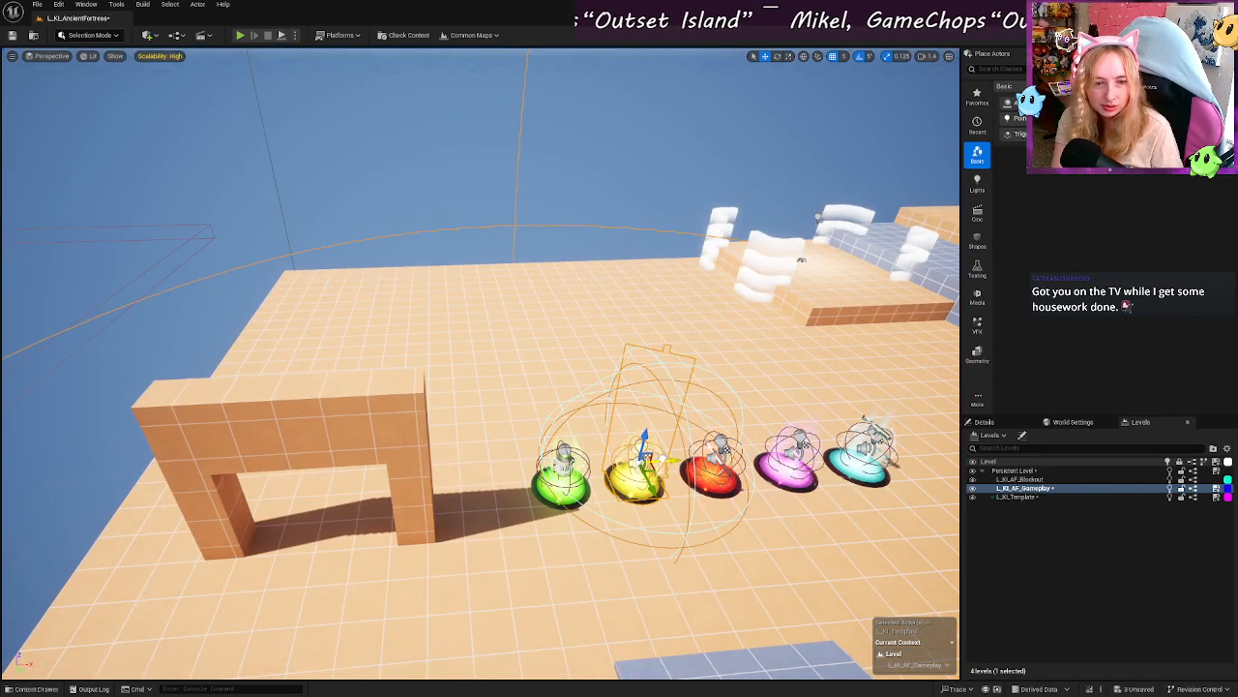
Step: Duplicate the yellow pickup pad from the sample row and position the copy on the fortress's ramp landing, before the raised doorway
{"action": "left_click_drag", "start_coordinate": [669, 462], "coordinate": [339, 452], "text": "alt"}
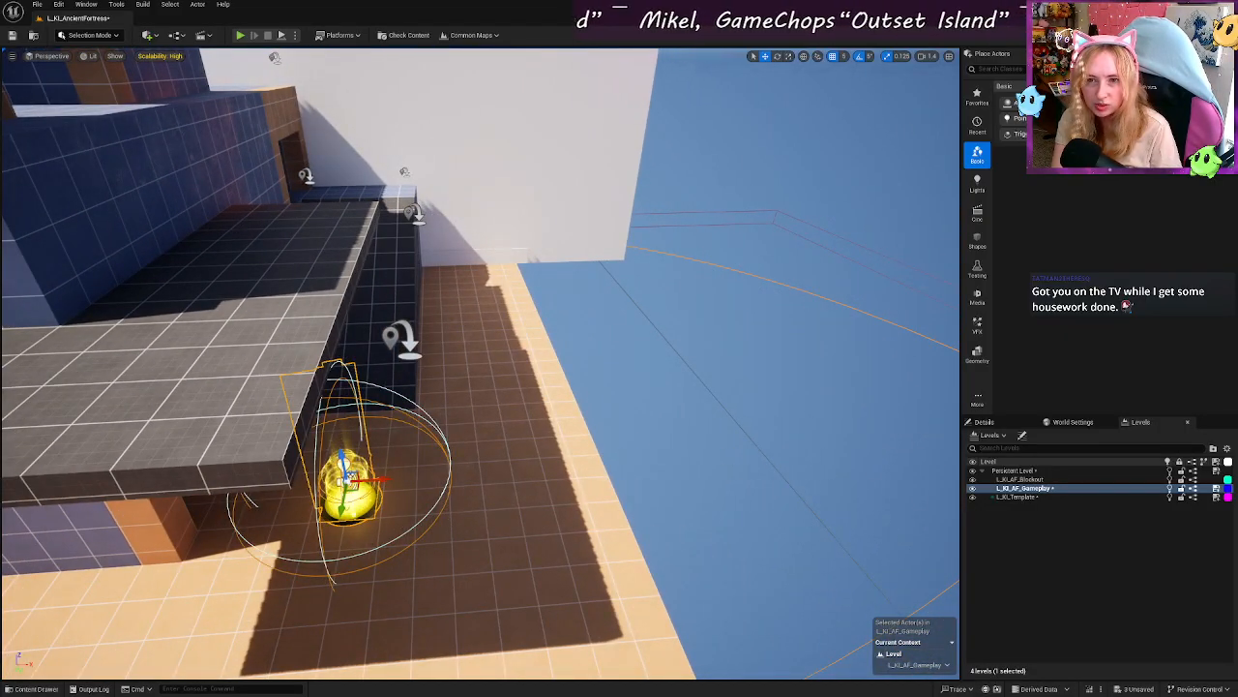
{"action": "right_click_drag", "start_coordinate": [537, 414], "coordinate": [367, 387]}
{"action": "key", "text": "f"}
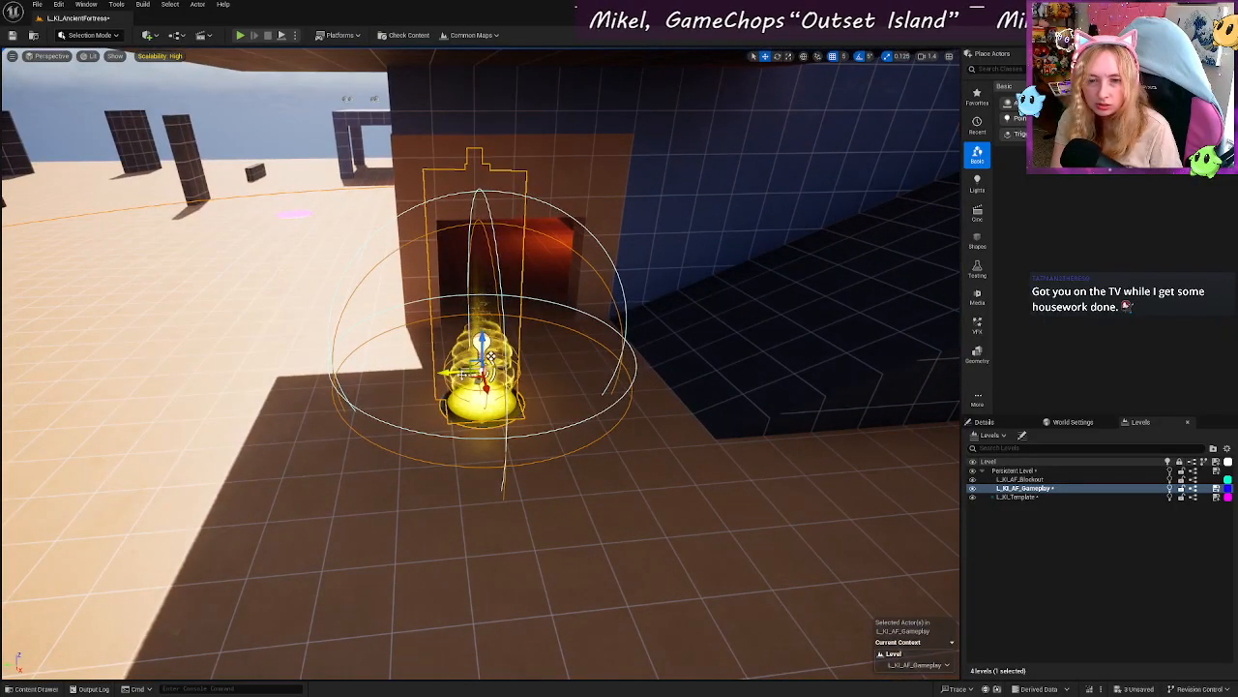
{"action": "left_click_drag", "start_coordinate": [463, 374], "coordinate": [208, 399]}
{"action": "right_click_drag", "start_coordinate": [208, 398], "coordinate": [77, 398]}
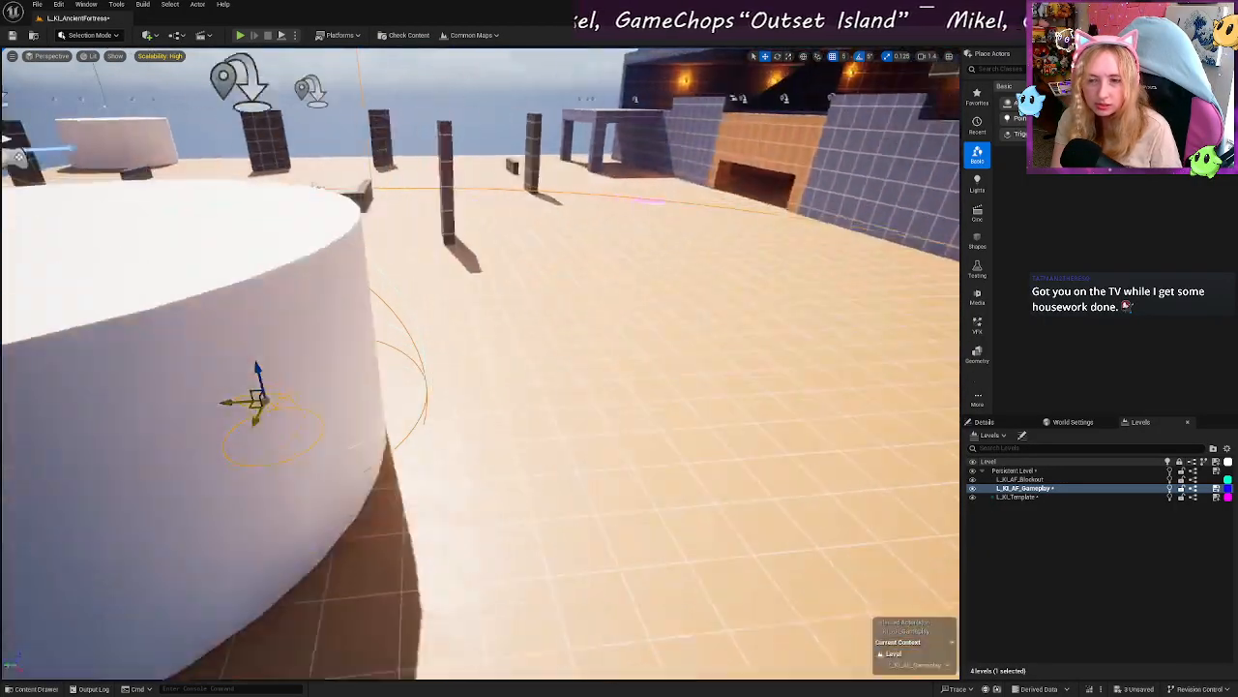
{"action": "left_click_drag", "start_coordinate": [257, 397], "coordinate": [270, 386], "text": "shift"}
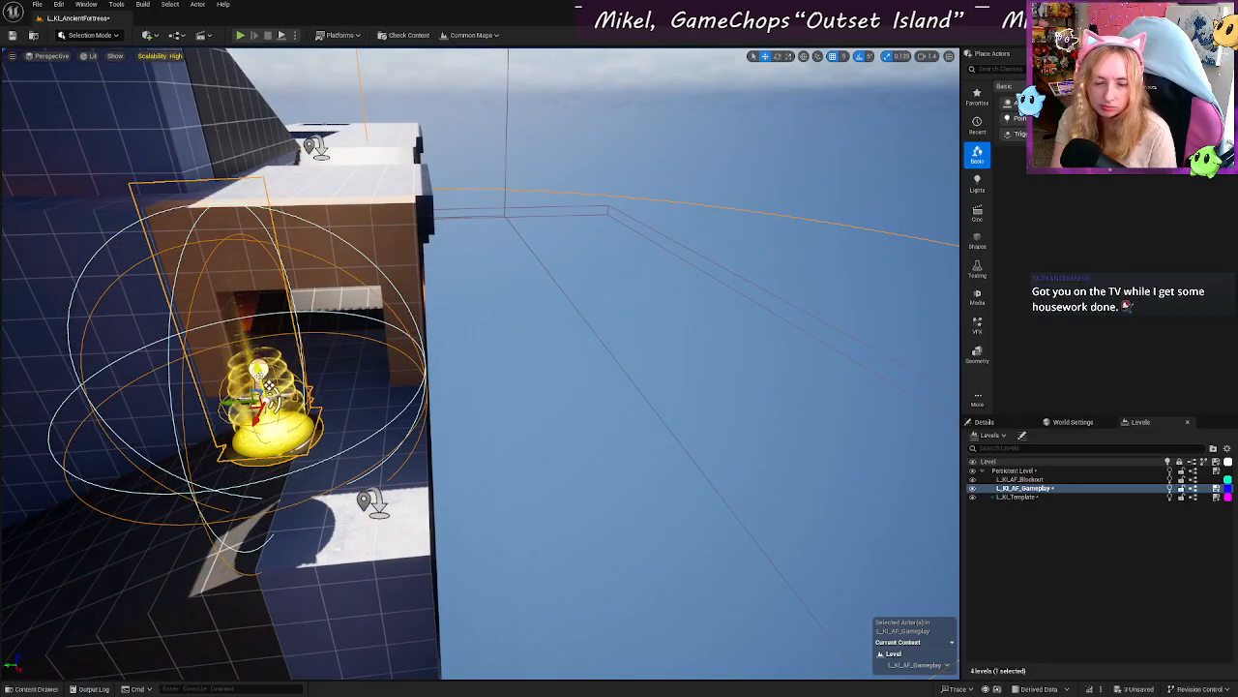
{"action": "right_click_drag", "start_coordinate": [279, 373], "coordinate": [310, 370]}
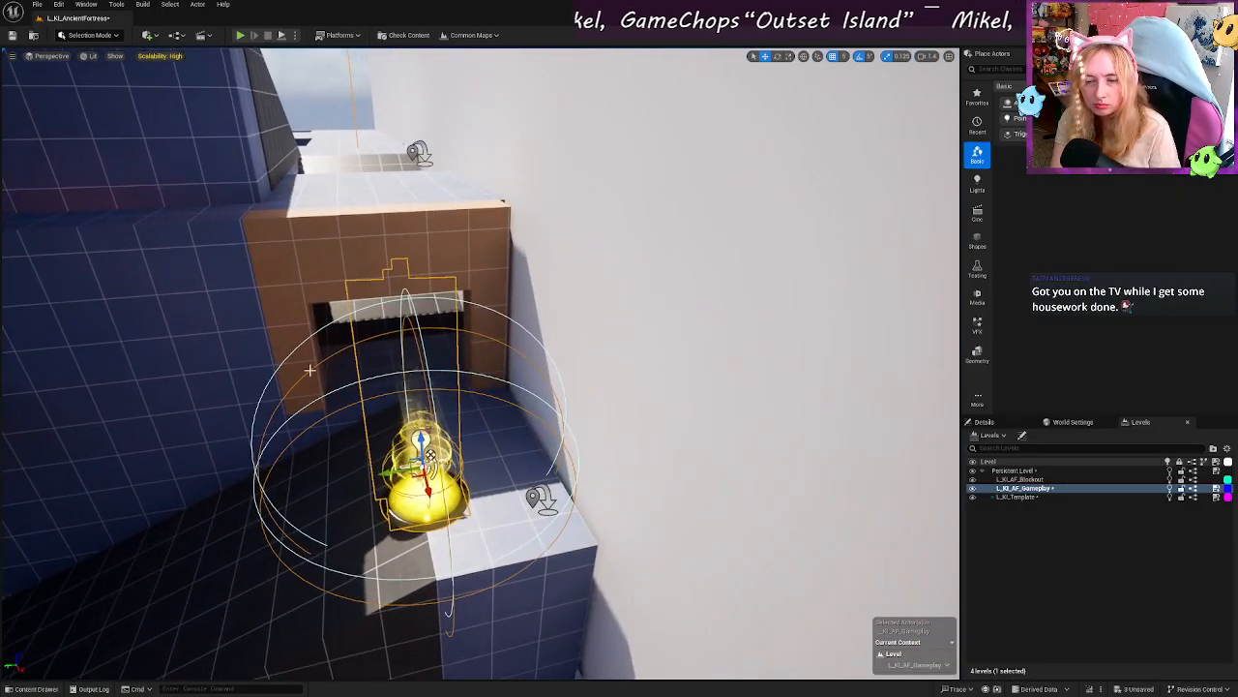
{"action": "left_click_drag", "start_coordinate": [422, 455], "coordinate": [487, 416]}
{"action": "right_click_drag", "start_coordinate": [492, 418], "coordinate": [464, 433]}
{"action": "key", "text": "w"}
{"action": "key", "text": "s"}
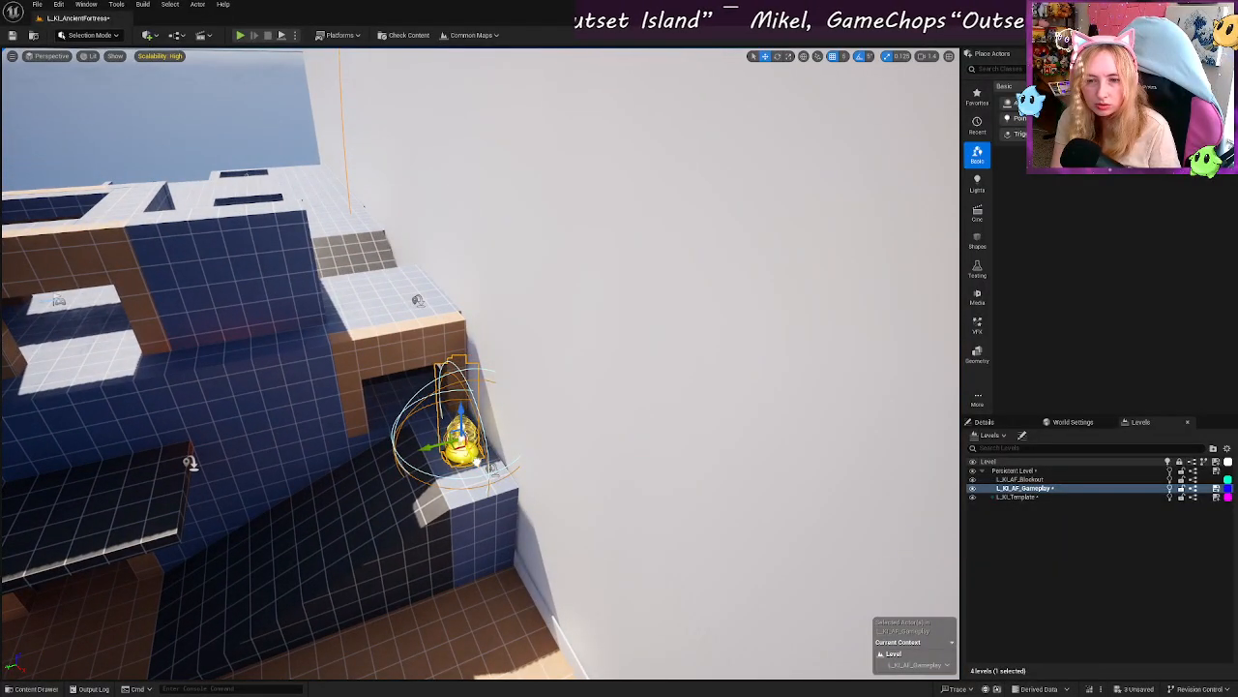
Step: Duplicate the yellow pad from the ramp landing and place the copy beside the torch-lit wall in the fortress's interior room
{"action": "left_click_drag", "start_coordinate": [478, 463], "coordinate": [451, 419], "text": "alt"}
{"action": "right_click_drag", "start_coordinate": [450, 419], "coordinate": [453, 452]}
{"action": "key", "text": "a"}
{"action": "key", "text": "w"}
{"action": "key", "text": "s"}
{"action": "left_click_drag", "start_coordinate": [291, 273], "coordinate": [299, 340], "text": "shift"}
{"action": "right_click_drag", "start_coordinate": [300, 341], "coordinate": [196, 346]}
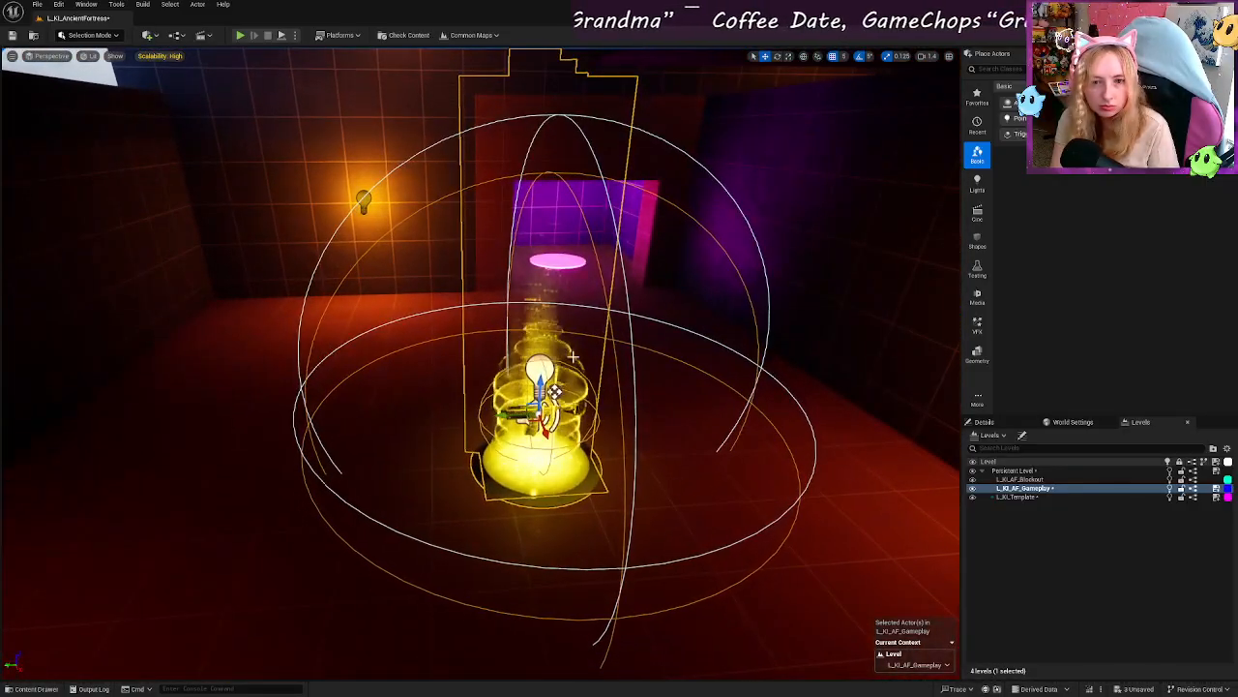
{"action": "left_click_drag", "start_coordinate": [555, 391], "coordinate": [432, 327]}
{"action": "left_click_drag", "start_coordinate": [359, 346], "coordinate": [319, 323]}
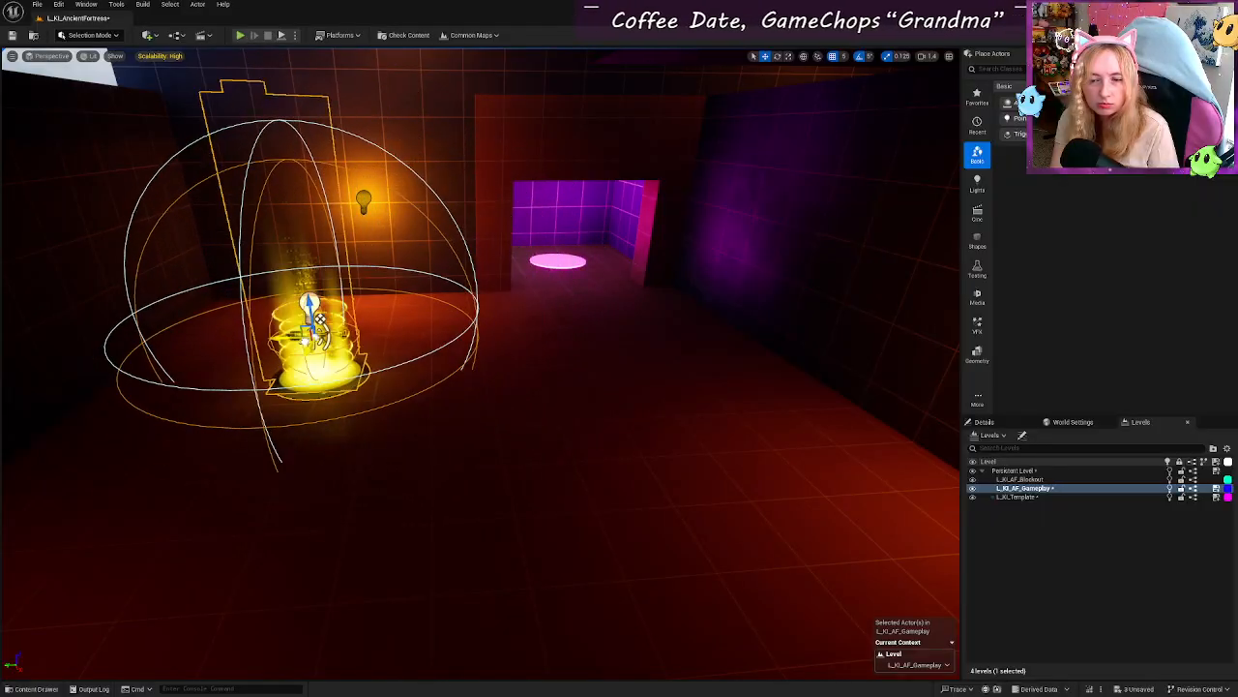
Step: Place a yellow pickup pad on the courtyard floor just outside the corner of the low cover walls
{"action": "right_click_drag", "start_coordinate": [326, 319], "coordinate": [225, 349]}
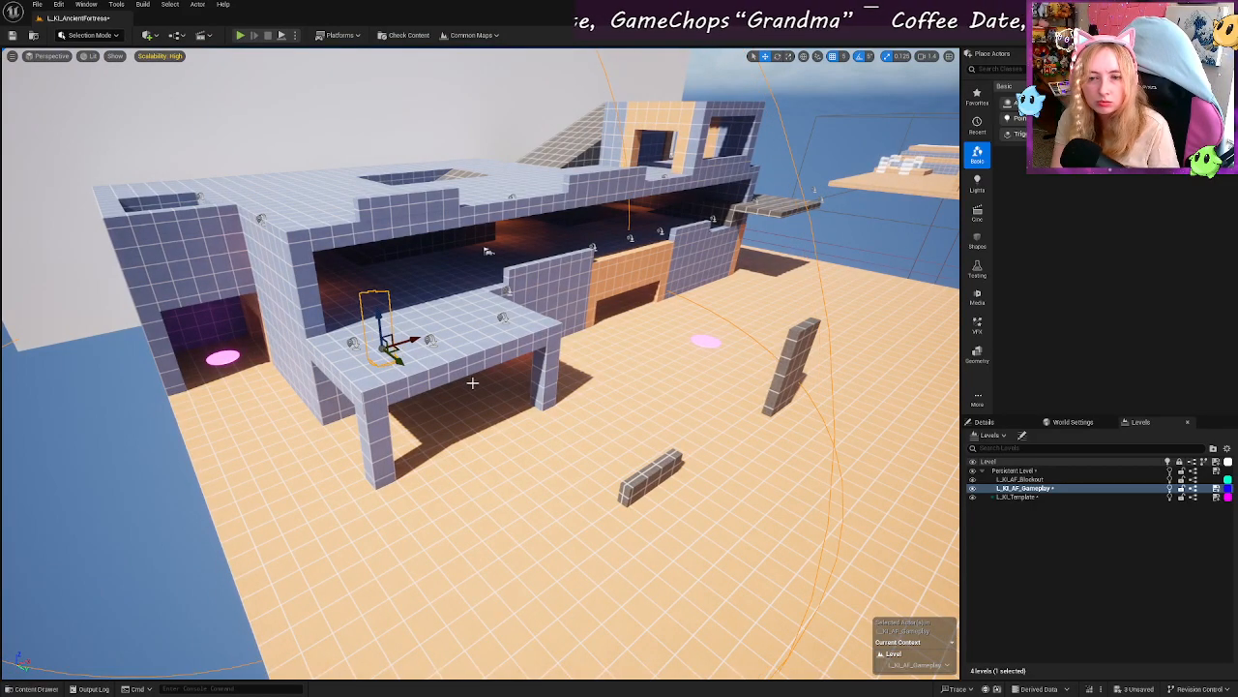
{"action": "left_click_drag", "start_coordinate": [398, 353], "coordinate": [585, 419]}
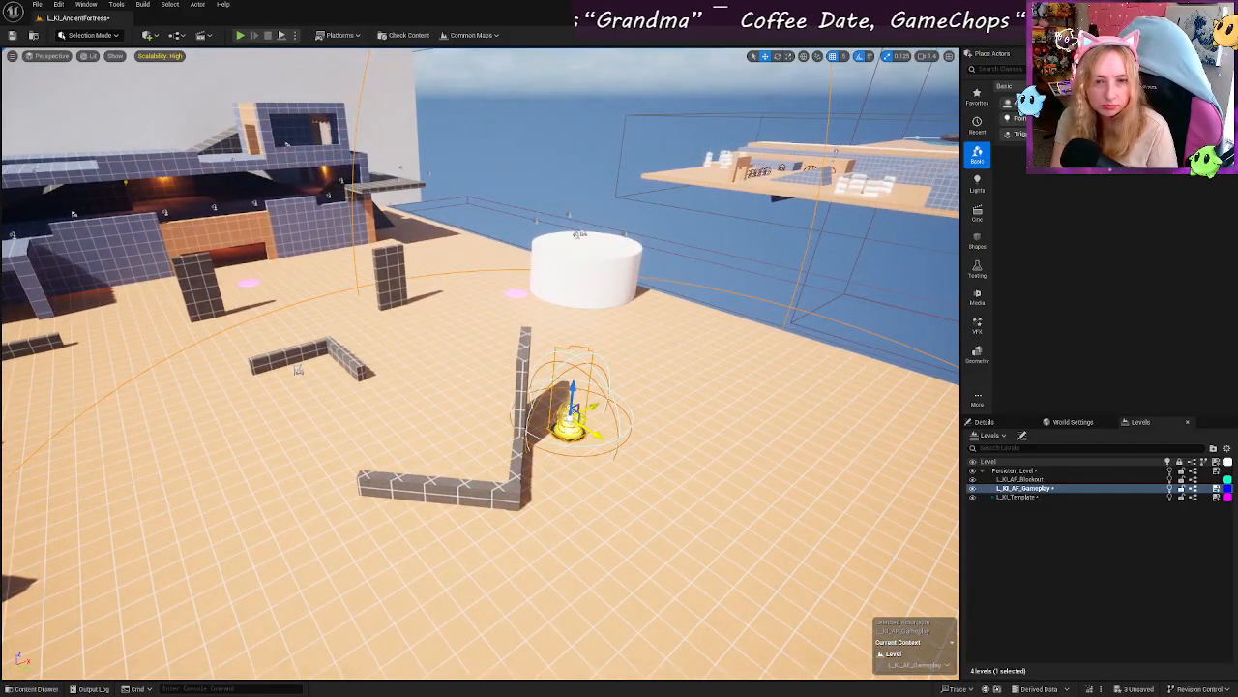
{"action": "key", "text": "d"}
{"action": "right_click_drag", "start_coordinate": [584, 420], "coordinate": [488, 420]}
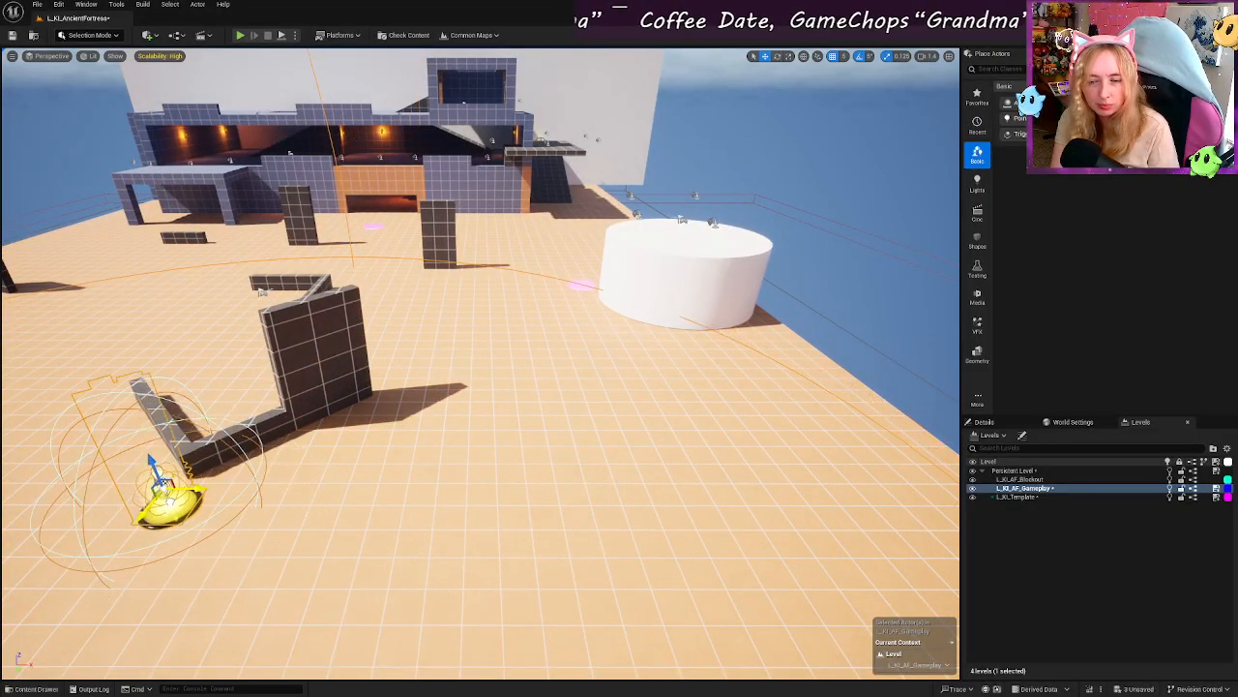
Step: Duplicate the red pickup pad from the sample row and place the copy on the courtyard between the cover pillars and the fortress
{"action": "key", "text": "s"}
{"action": "right_click_drag", "start_coordinate": [395, 378], "coordinate": [291, 380]}
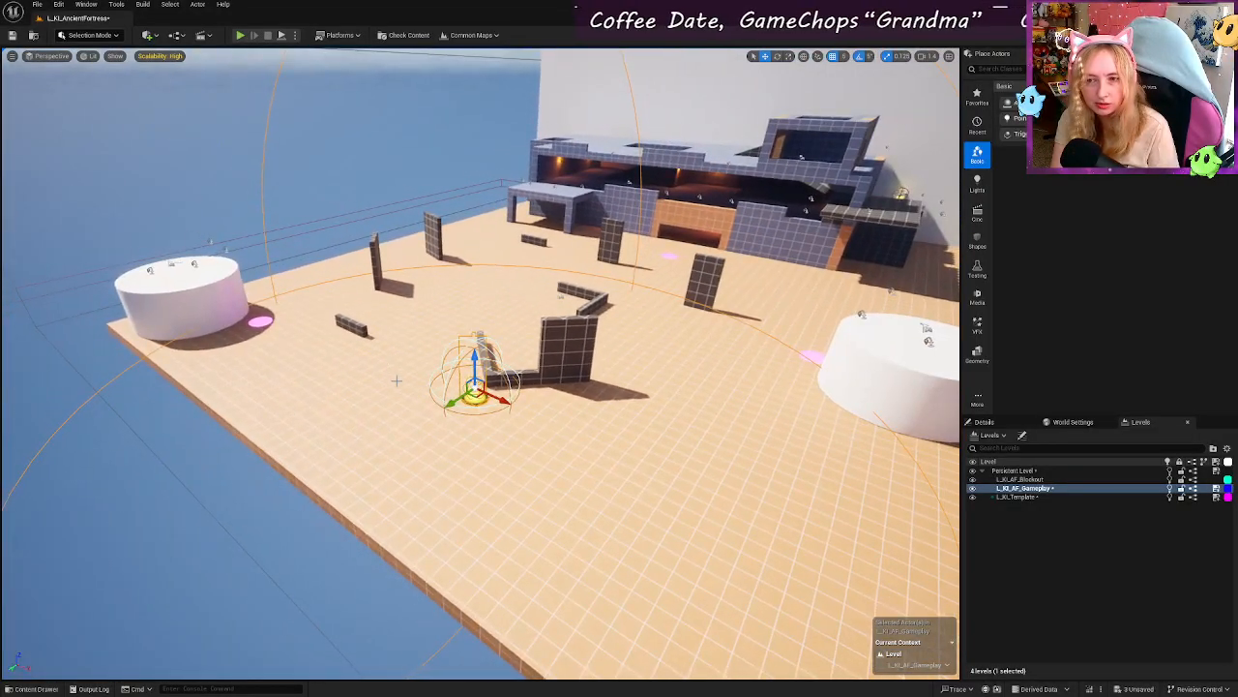
{"action": "mouse_move", "coordinate": [395, 379]}
{"action": "right_mouse_down"}
{"action": "mouse_move", "coordinate": [542, 319]}
{"action": "mouse_move", "coordinate": [735, 324]}
{"action": "mouse_move", "coordinate": [566, 382]}
{"action": "mouse_move", "coordinate": [551, 435]}
{"action": "mouse_move", "coordinate": [393, 359]}
{"action": "right_mouse_up"}
{"action": "key", "text": "w"}
{"action": "scroll", "coordinate": [566, 382], "scroll_direction": "up", "scroll_amount": 1}
{"action": "key", "text": "w"}
{"action": "key", "text": "d"}
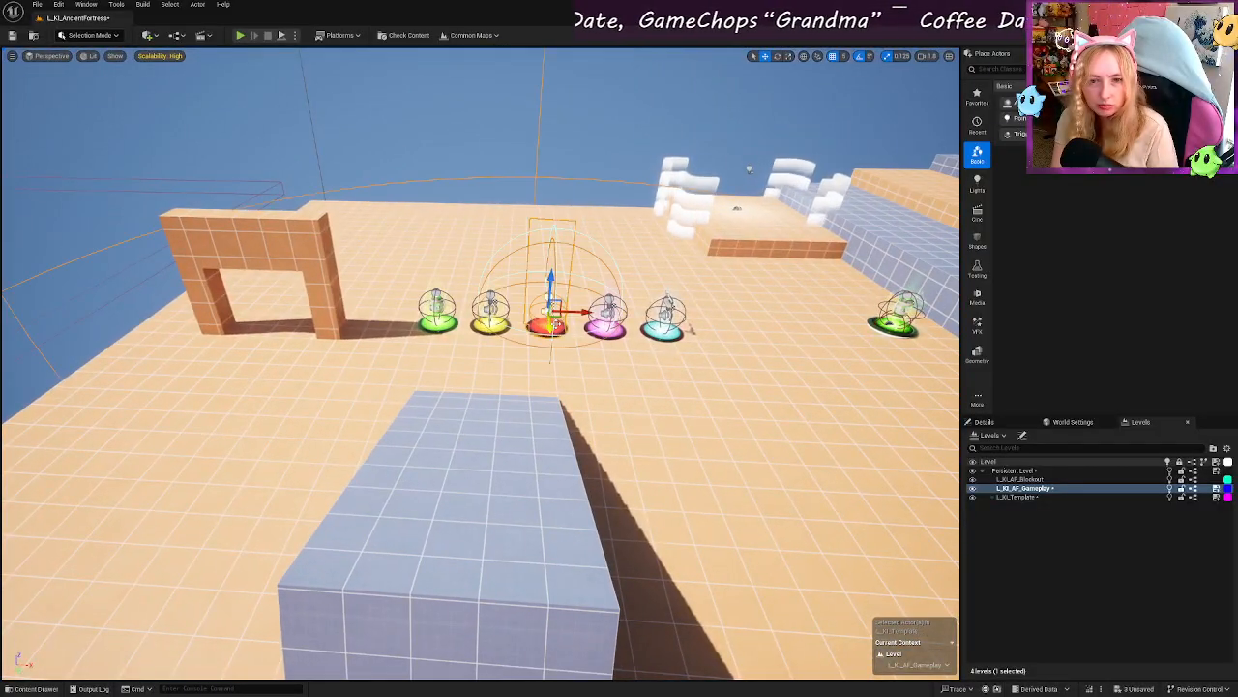
{"action": "left_click_drag", "start_coordinate": [381, 305], "coordinate": [10, 305], "text": "shift"}
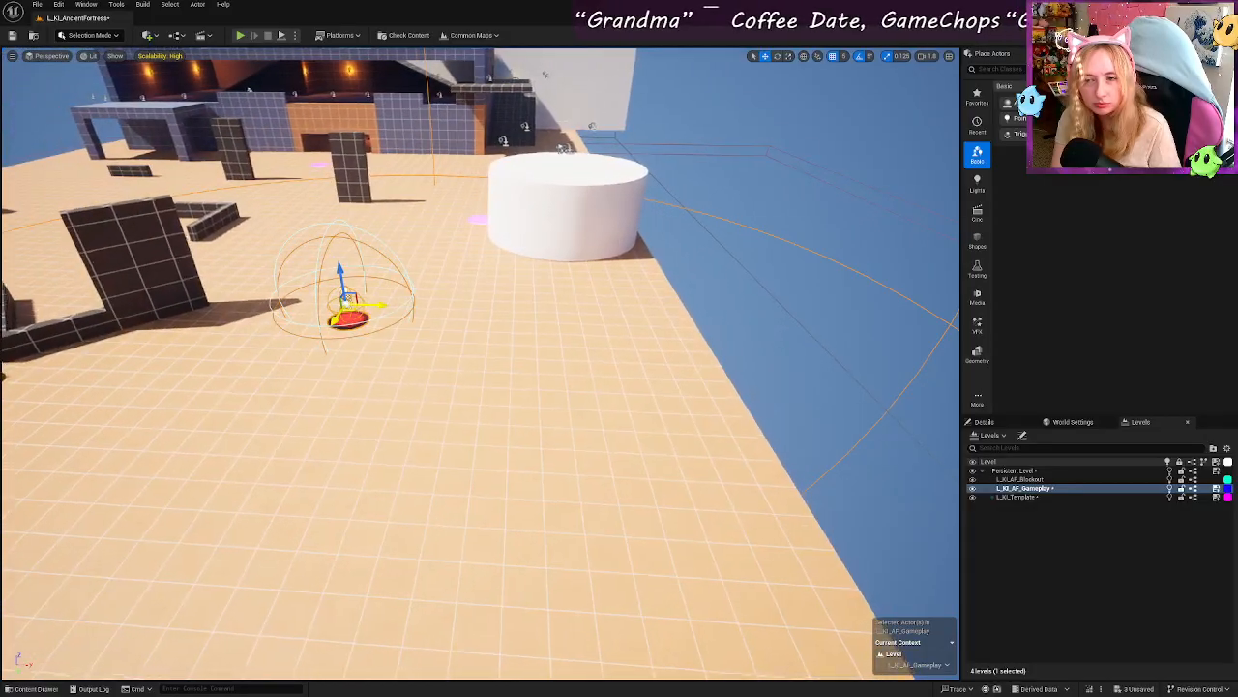
{"action": "left_click_drag", "start_coordinate": [351, 305], "coordinate": [542, 339], "text": "shift"}
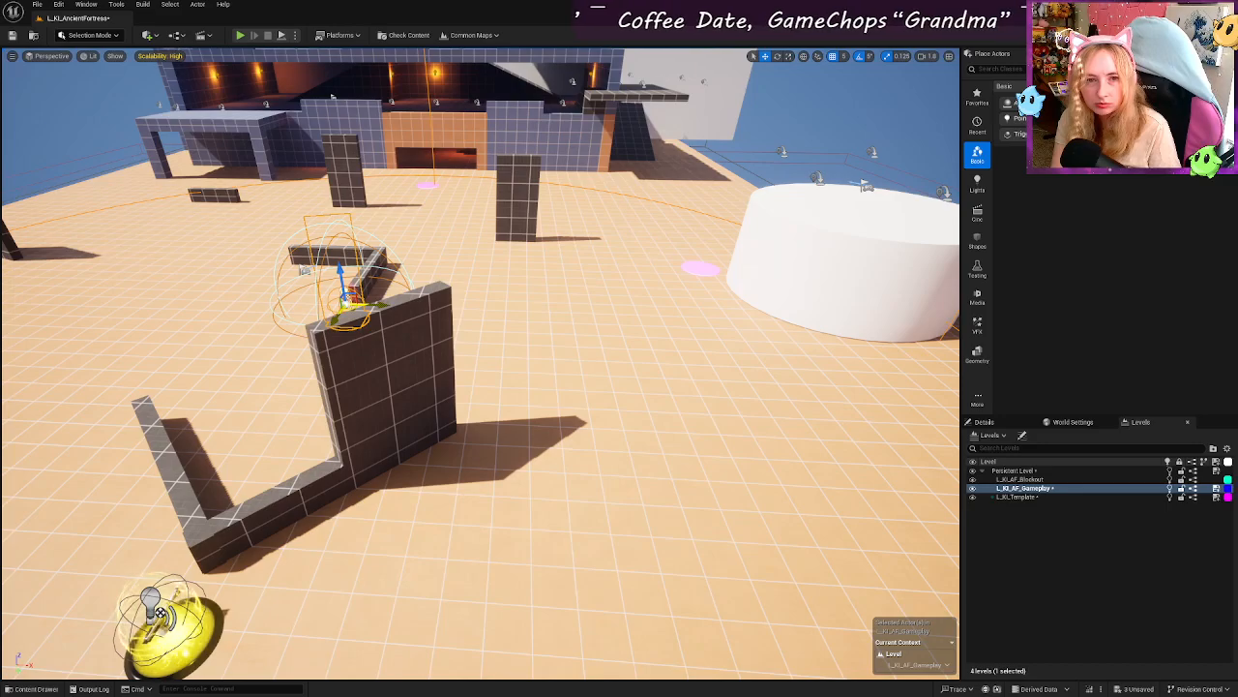
{"action": "left_click_drag", "start_coordinate": [349, 305], "coordinate": [349, 251], "text": "shift"}
{"action": "left_click_drag", "start_coordinate": [349, 304], "coordinate": [378, 242], "text": "shift"}
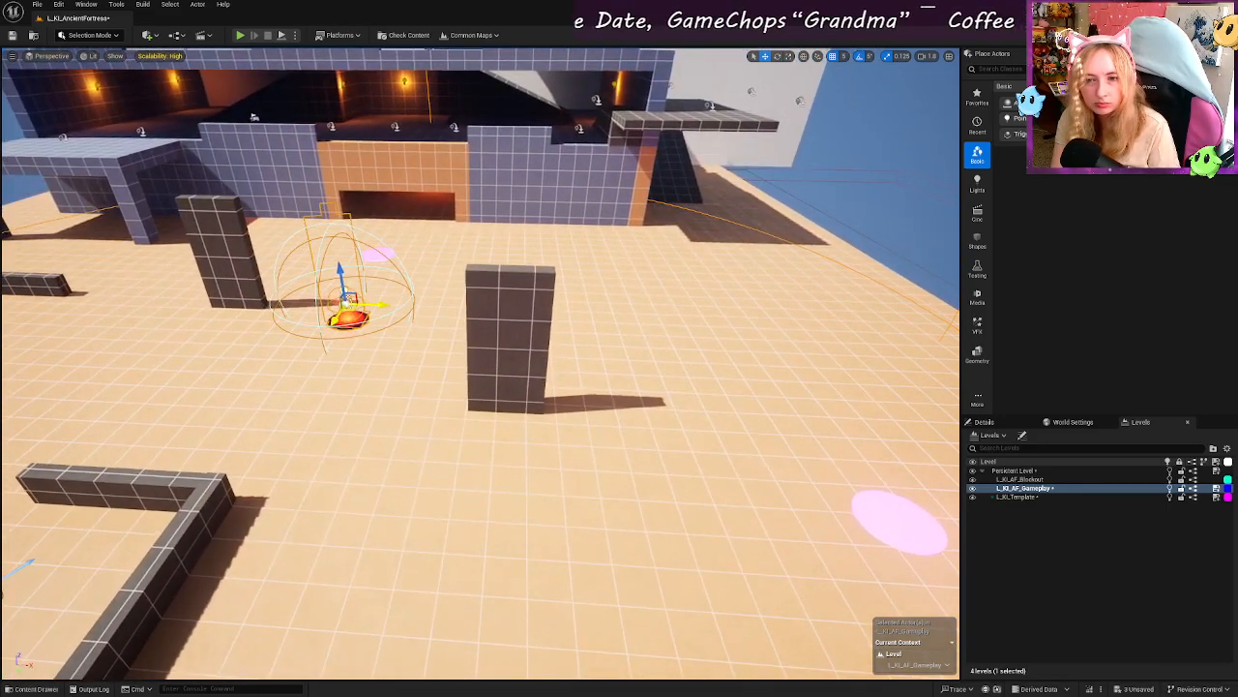
{"action": "left_click_drag", "start_coordinate": [347, 305], "coordinate": [431, 389], "text": "shift"}
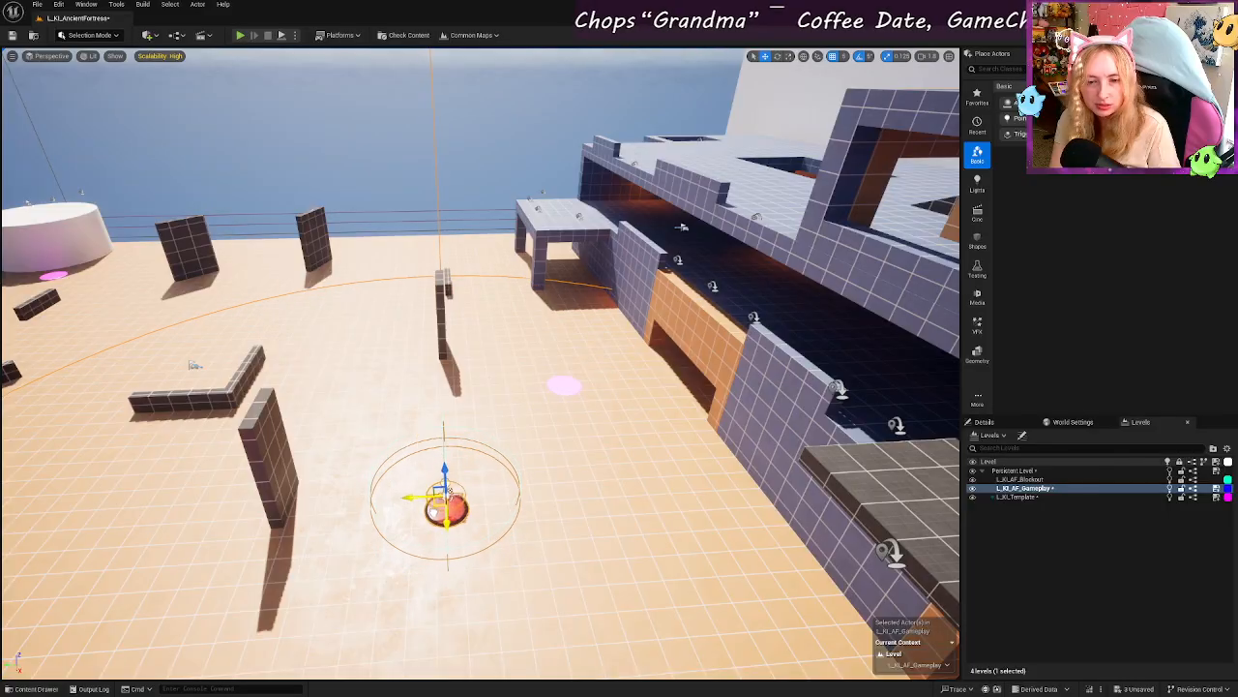
Step: Shift the red pad closer to the fortress gate and duplicate it to a spot beside the low cover block
{"action": "right_click_drag", "start_coordinate": [476, 498], "coordinate": [600, 518]}
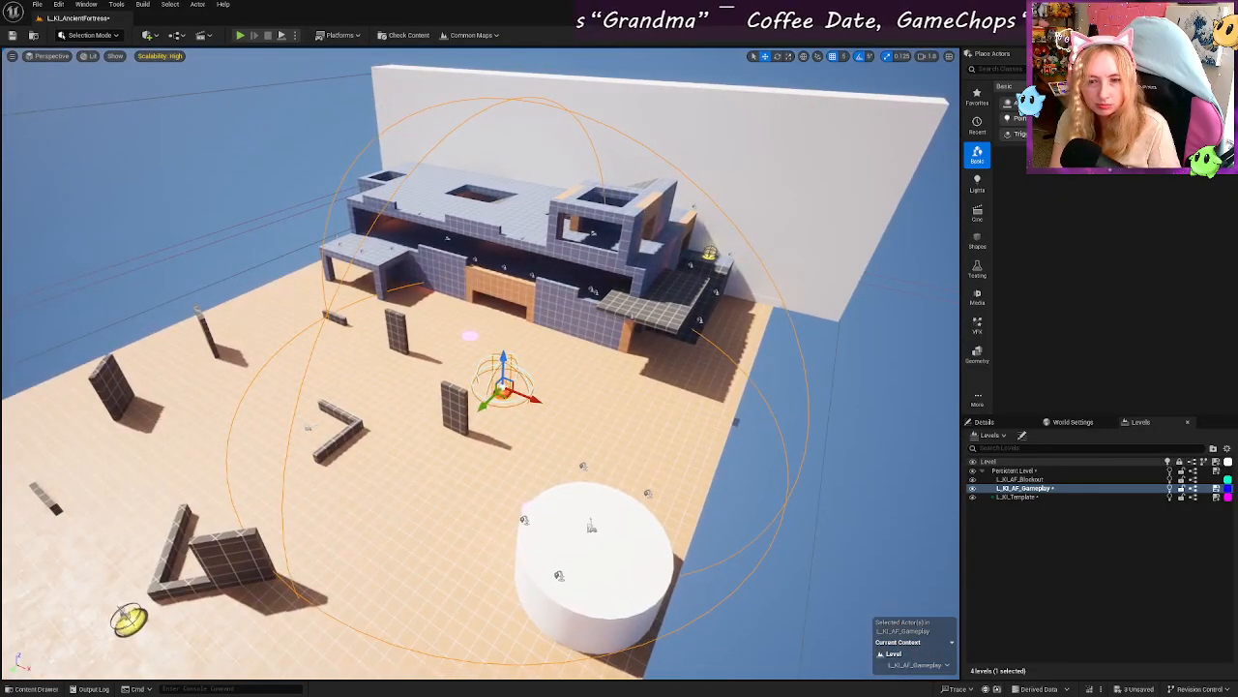
{"action": "scroll", "coordinate": [476, 497], "scroll_direction": "up", "scroll_amount": 4}
{"action": "scroll", "coordinate": [476, 497], "scroll_direction": "up", "scroll_amount": 3}
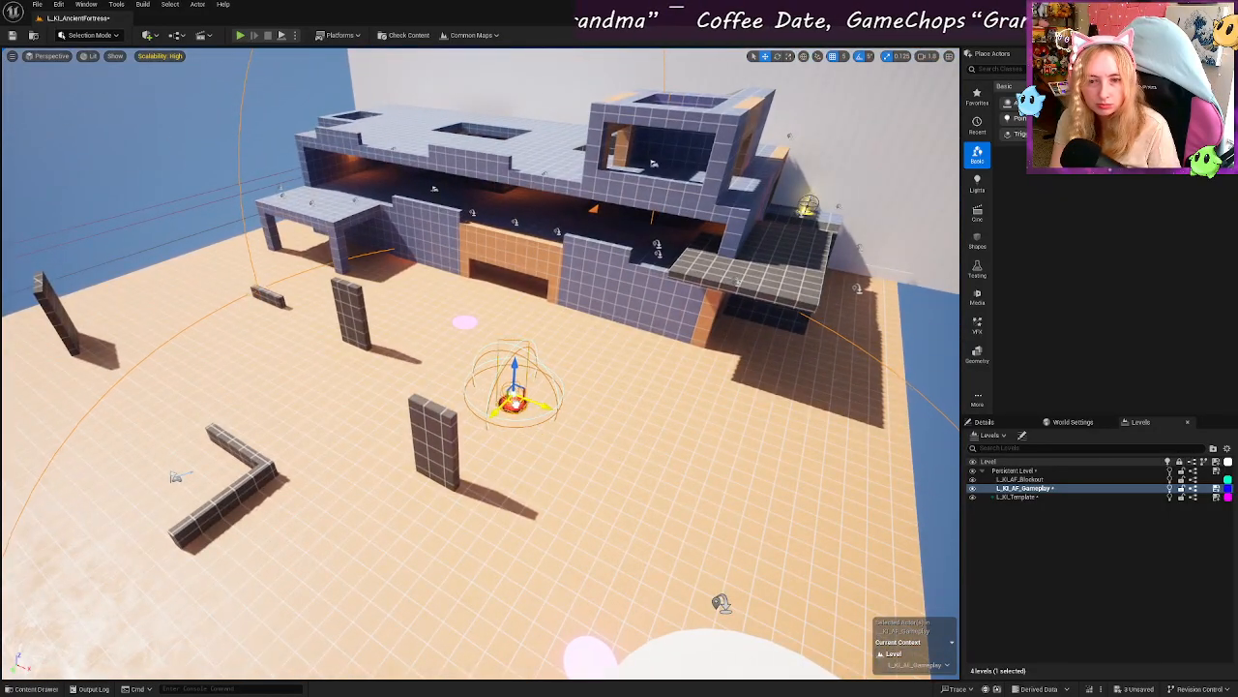
{"action": "left_click_drag", "start_coordinate": [513, 398], "coordinate": [506, 368]}
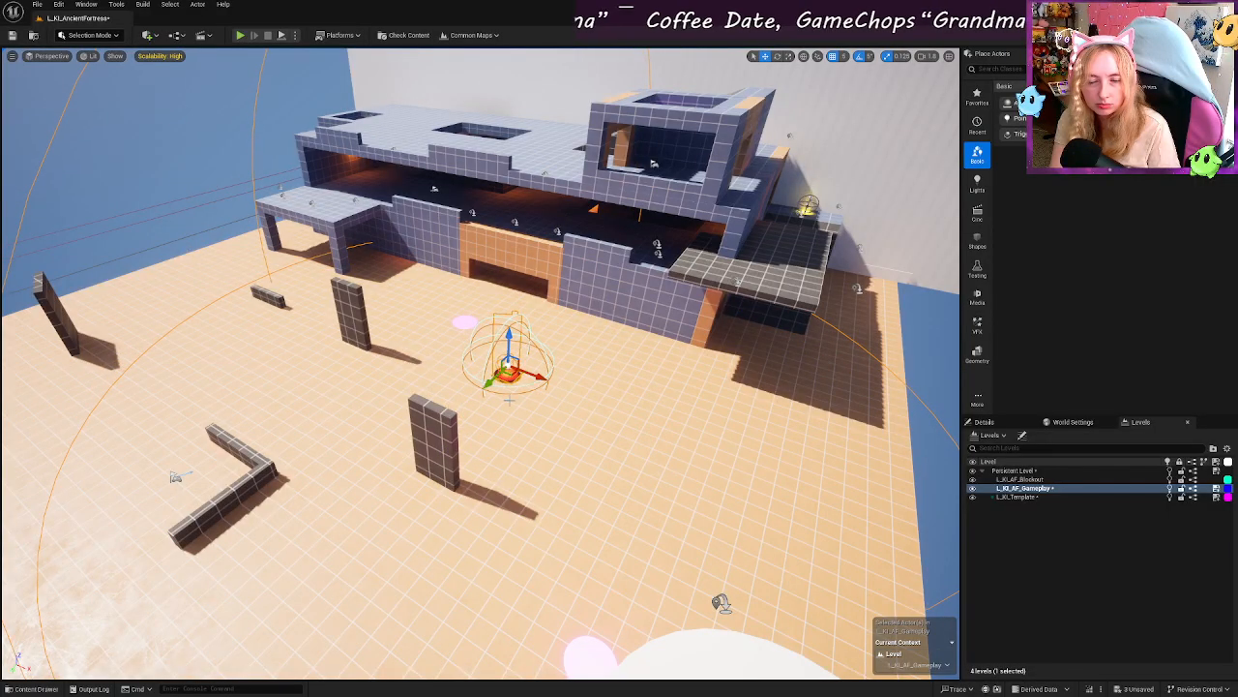
{"action": "right_click_drag", "start_coordinate": [506, 369], "coordinate": [506, 369]}
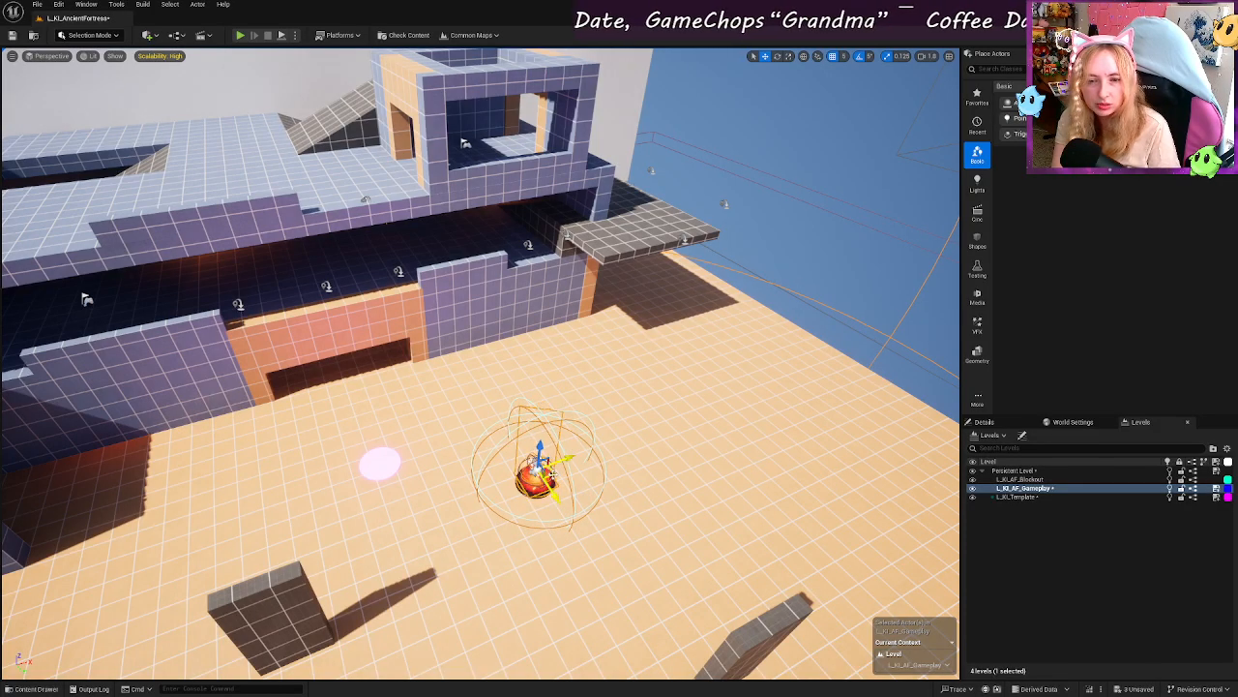
{"action": "left_click_drag", "start_coordinate": [506, 369], "coordinate": [506, 368], "text": "alt"}
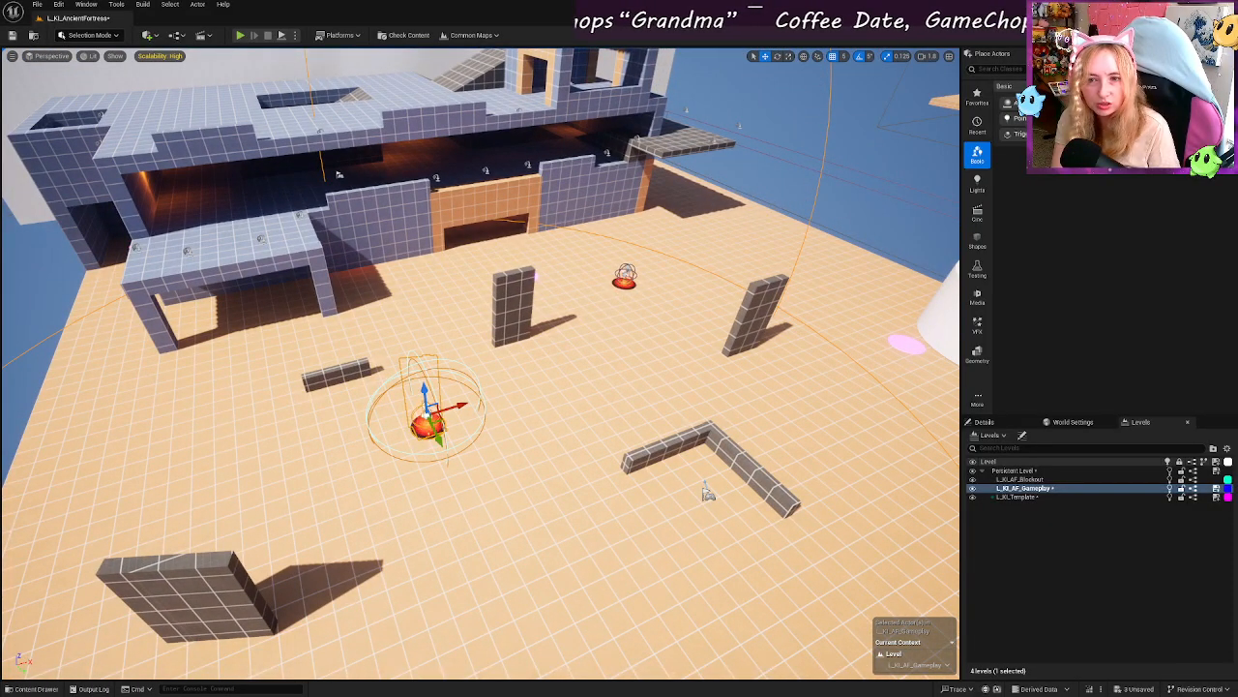
Step: Move the red pad near the gate under the fortress's projecting canopy on the courtyard
{"action": "left_click", "coordinate": [629, 279]}
{"action": "left_click_drag", "start_coordinate": [630, 278], "coordinate": [198, 347]}
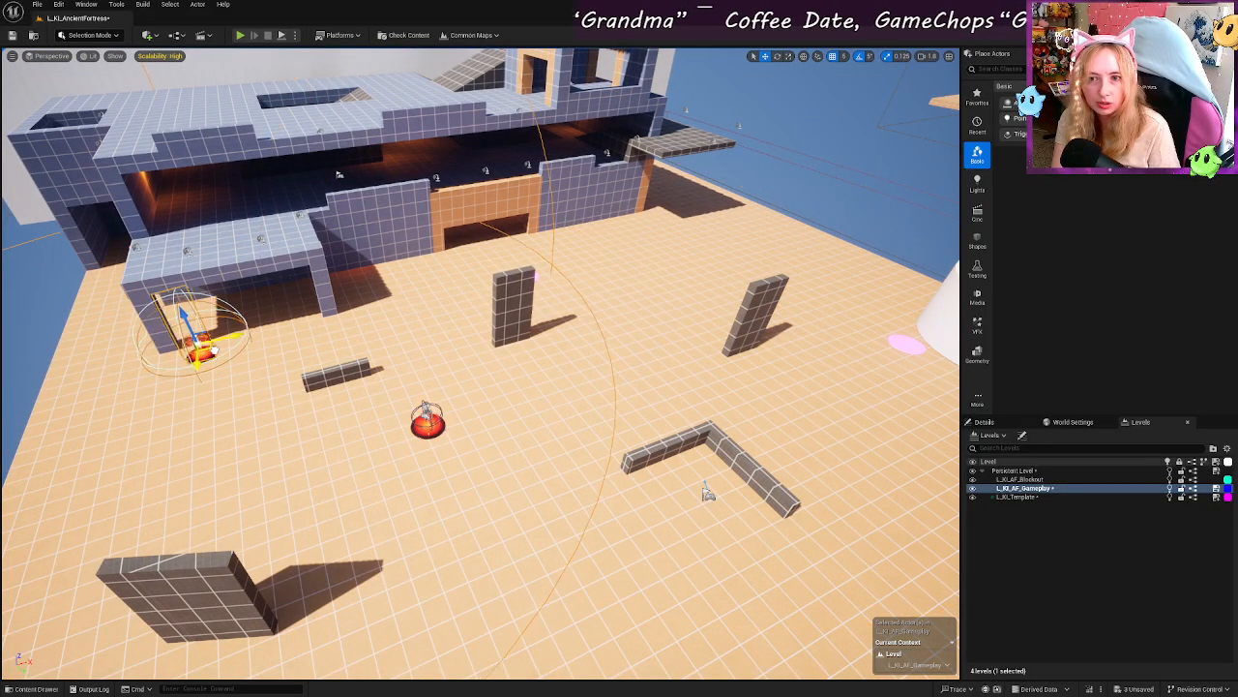
{"action": "left_click_drag", "start_coordinate": [266, 320], "coordinate": [266, 314]}
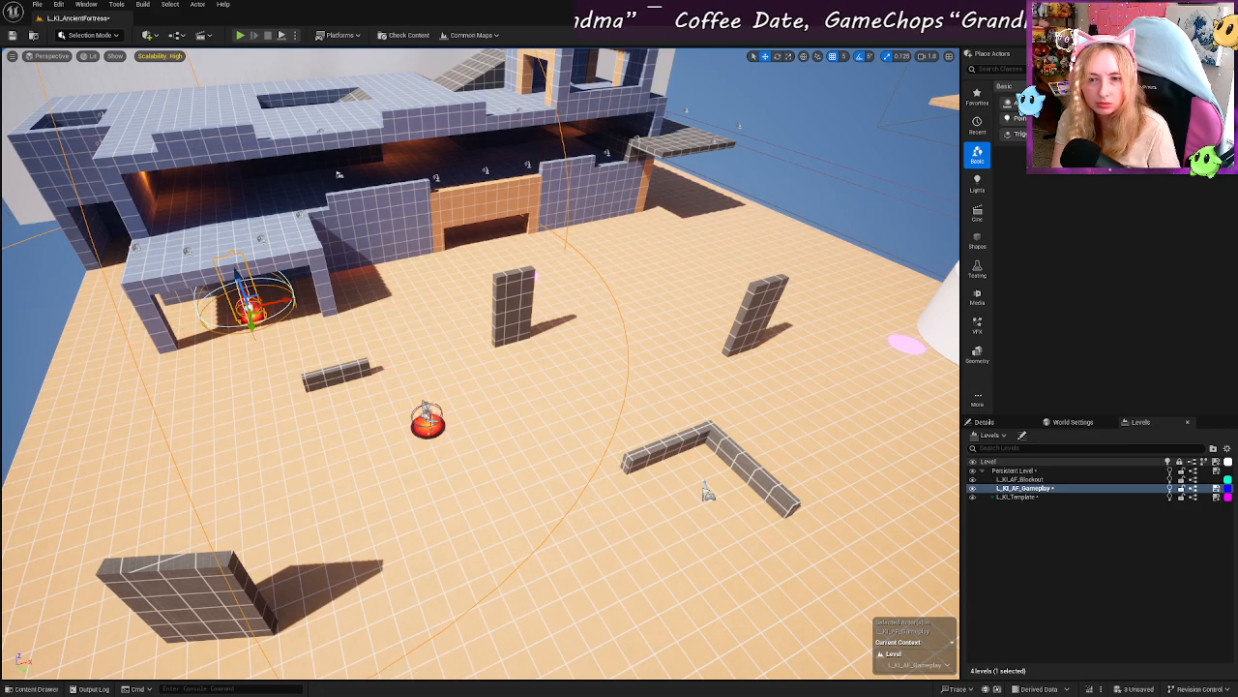
Step: Move the red pad beside the low cover block over to the gate and up onto the fortress's roof
{"action": "left_click", "coordinate": [428, 421]}
{"action": "left_click_drag", "start_coordinate": [441, 422], "coordinate": [515, 339], "text": "shift"}
{"action": "right_click_drag", "start_coordinate": [515, 338], "coordinate": [498, 372]}
{"action": "key", "text": "w"}
{"action": "key", "text": "s"}
{"action": "right_click_drag", "start_coordinate": [472, 439], "coordinate": [425, 435]}
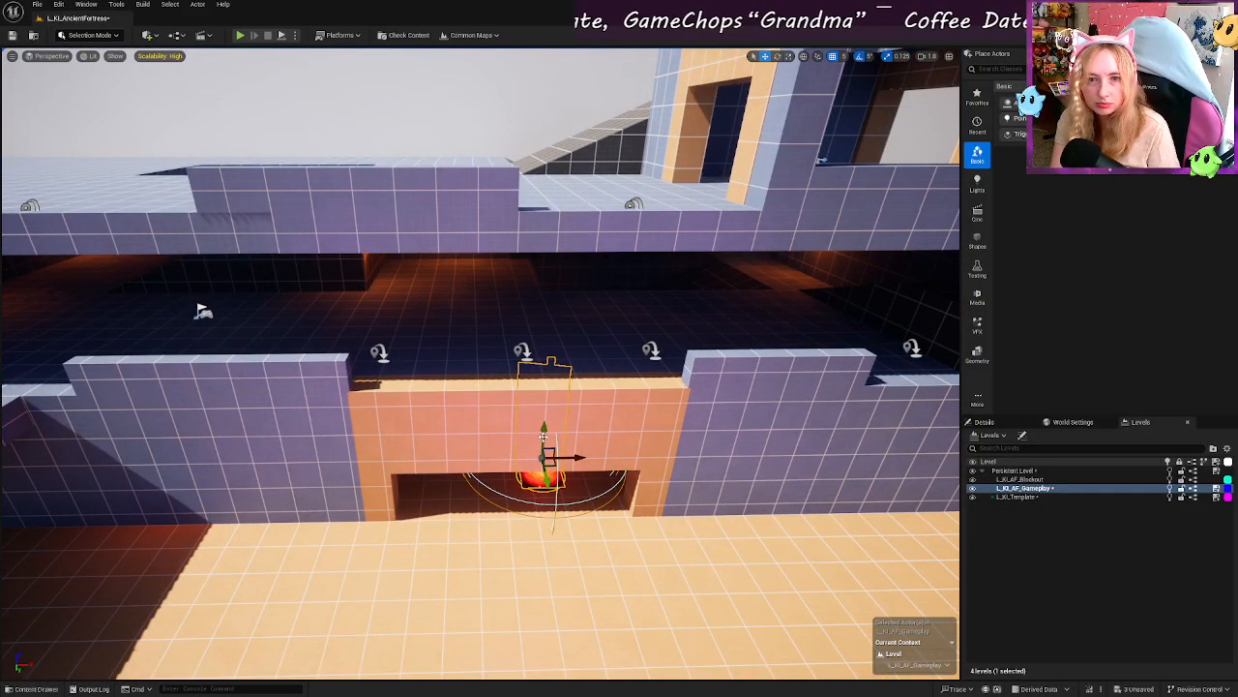
{"action": "left_click_drag", "start_coordinate": [543, 437], "coordinate": [549, 454], "text": "shift"}
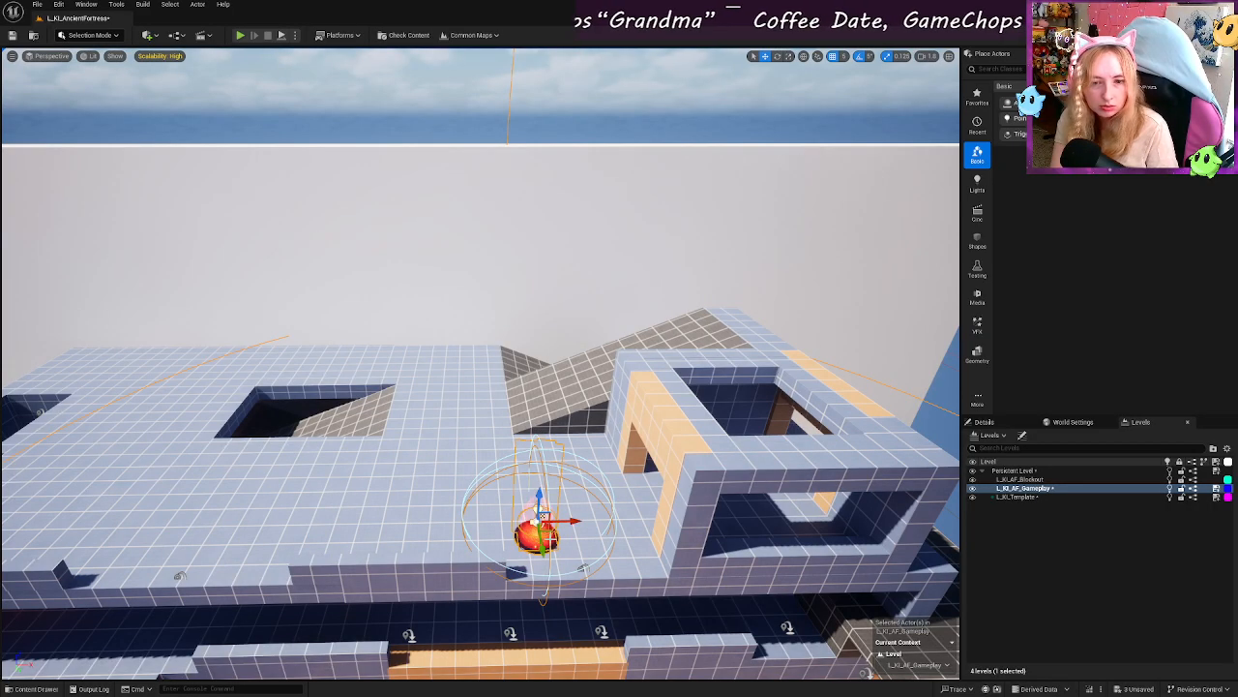
Step: Try the red pad inside the roof tower, and settle it on the open roof behind the front parapet
{"action": "left_click_drag", "start_coordinate": [549, 527], "coordinate": [668, 515], "text": "shift"}
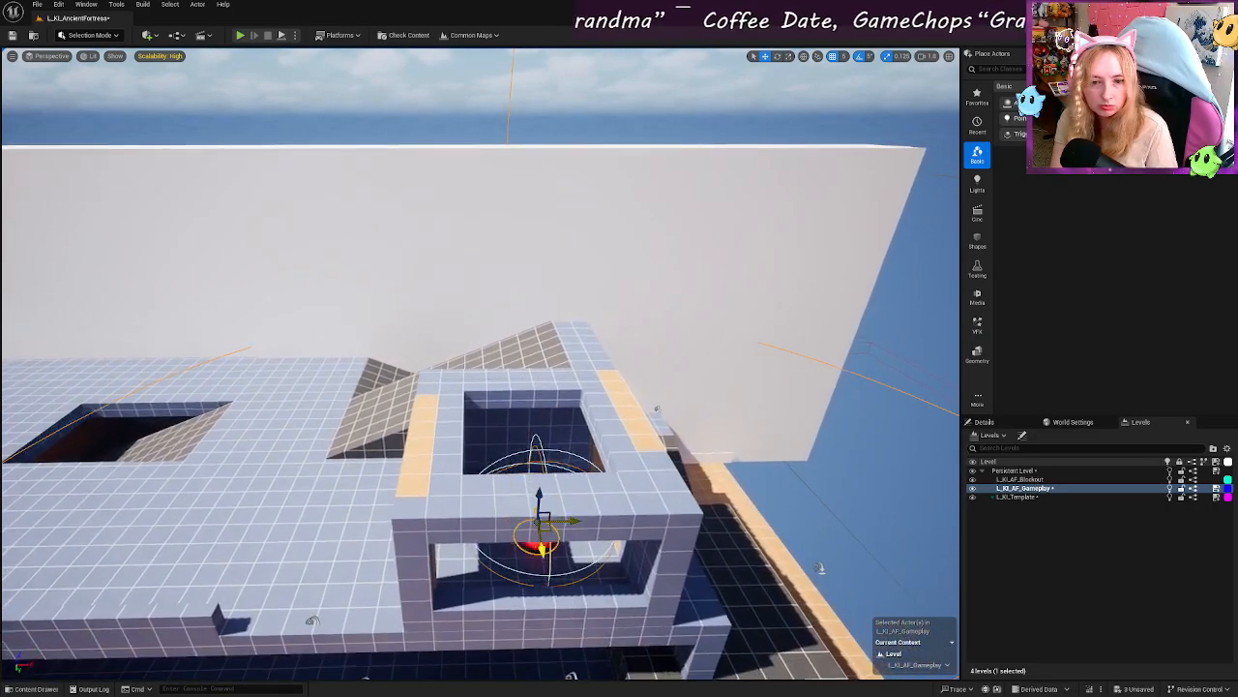
{"action": "key", "text": "q"}
{"action": "right_click_drag", "start_coordinate": [547, 530], "coordinate": [524, 504]}
{"action": "key", "text": "s"}
{"action": "key", "text": "d"}
{"action": "key", "text": "w"}
{"action": "left_click_drag", "start_coordinate": [583, 476], "coordinate": [329, 447], "text": "shift"}
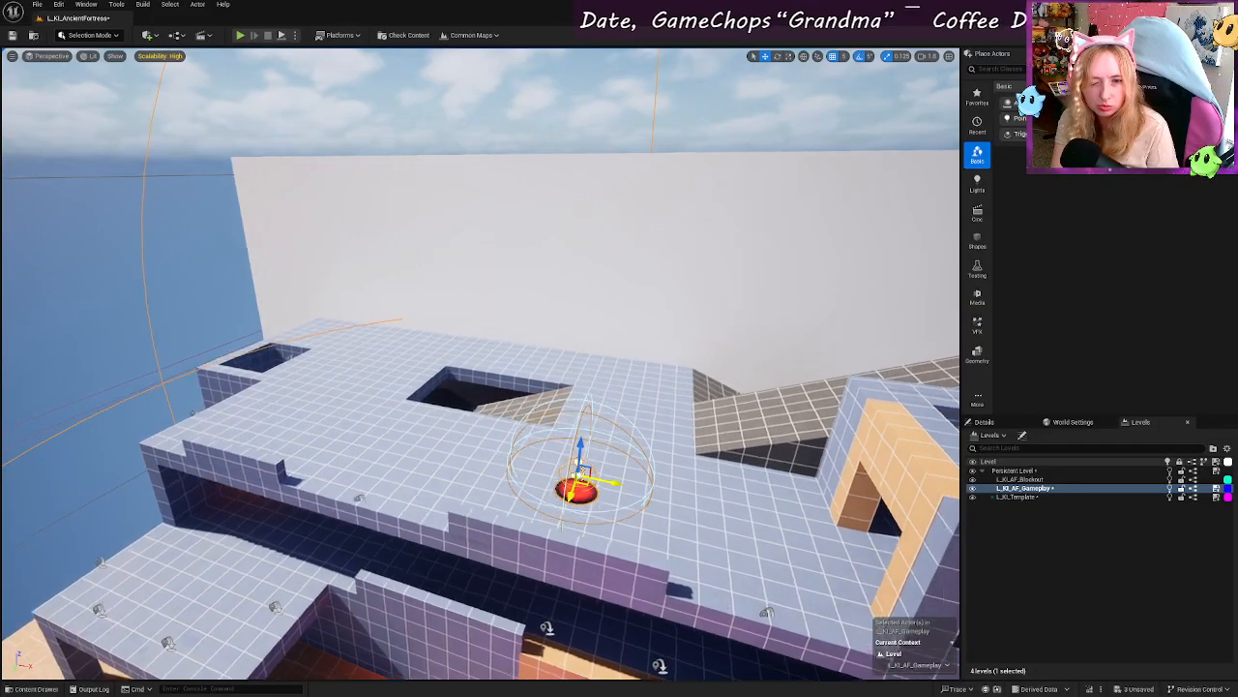
{"action": "left_click_drag", "start_coordinate": [585, 472], "coordinate": [823, 513], "text": "shift"}
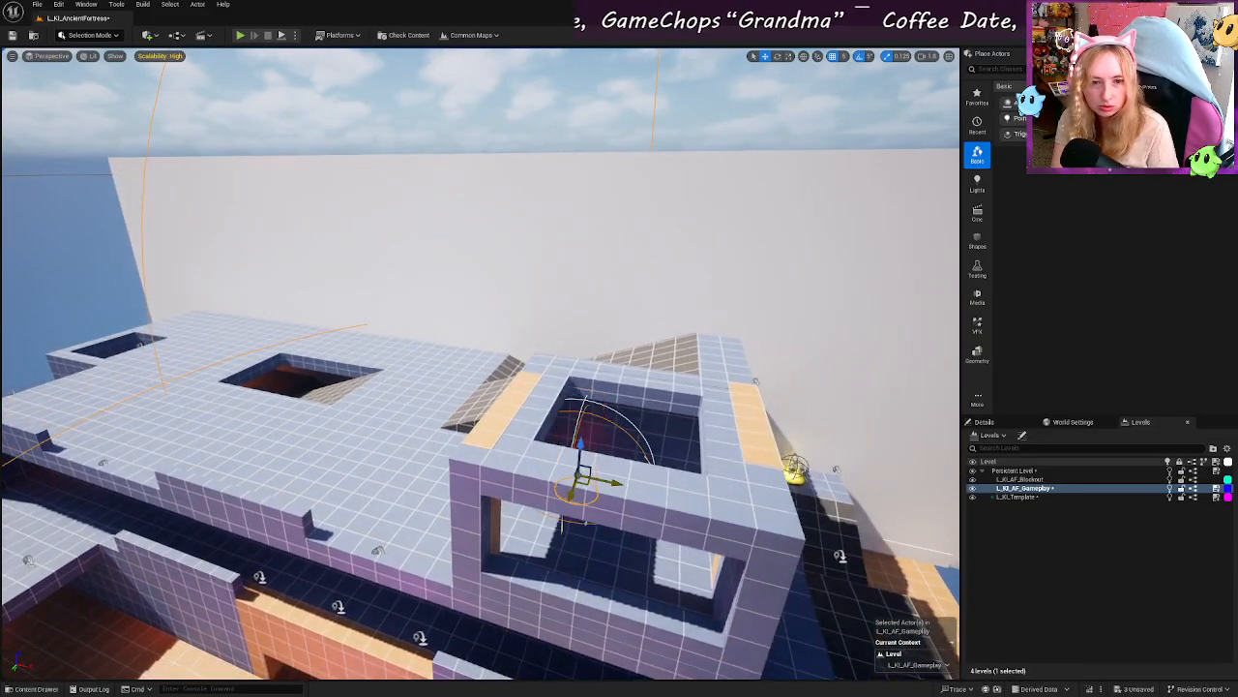
{"action": "left_click_drag", "start_coordinate": [584, 471], "coordinate": [425, 450], "text": "shift"}
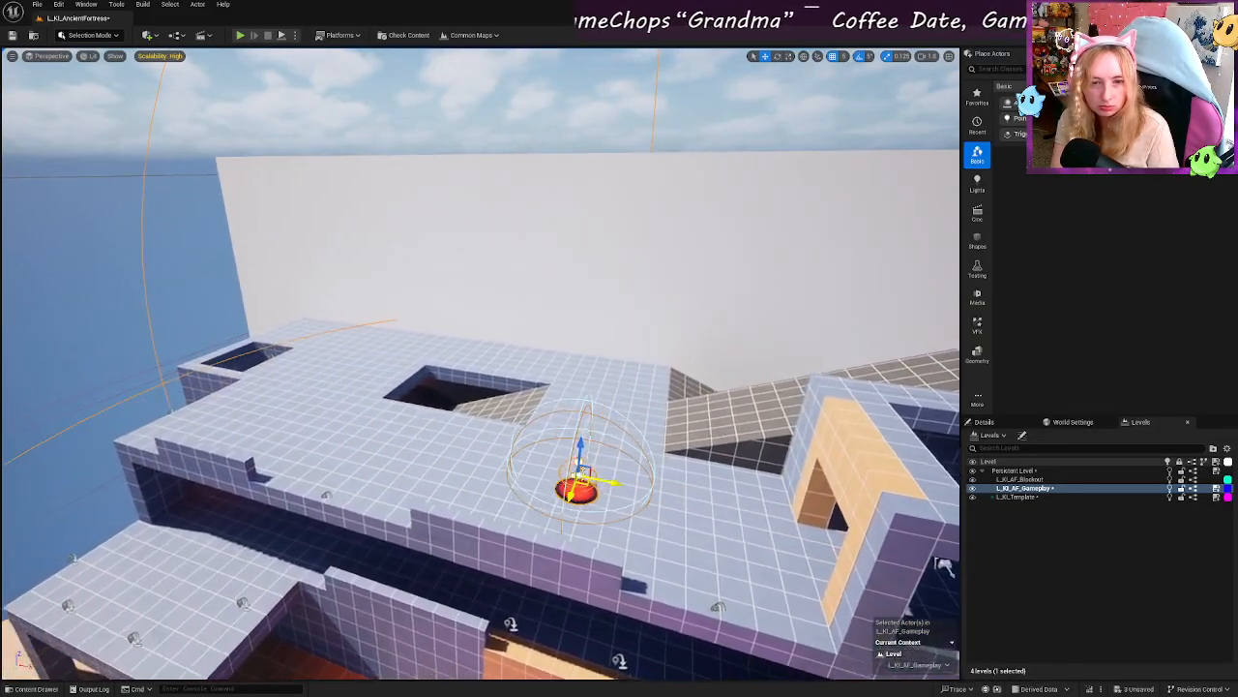
Step: Duplicate the teal pickup pad from the sample row and place the copy on the fortress's upper floor above the gate
{"action": "key", "text": "s"}
{"action": "right_click_drag", "start_coordinate": [583, 471], "coordinate": [871, 407]}
{"action": "key", "text": "w"}
{"action": "right_click_drag", "start_coordinate": [594, 439], "coordinate": [416, 595]}
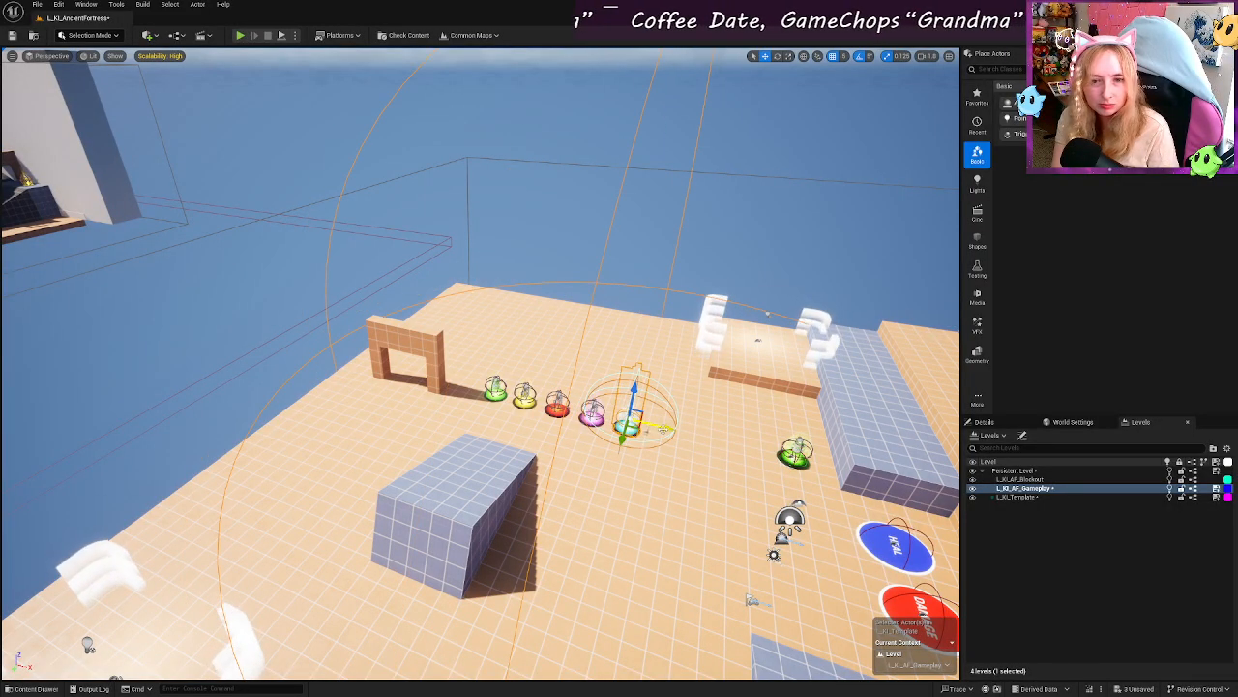
{"action": "left_click_drag", "start_coordinate": [685, 433], "coordinate": [406, 381], "text": "shift"}
{"action": "right_click_drag", "start_coordinate": [649, 432], "coordinate": [725, 391]}
{"action": "key", "text": "w"}
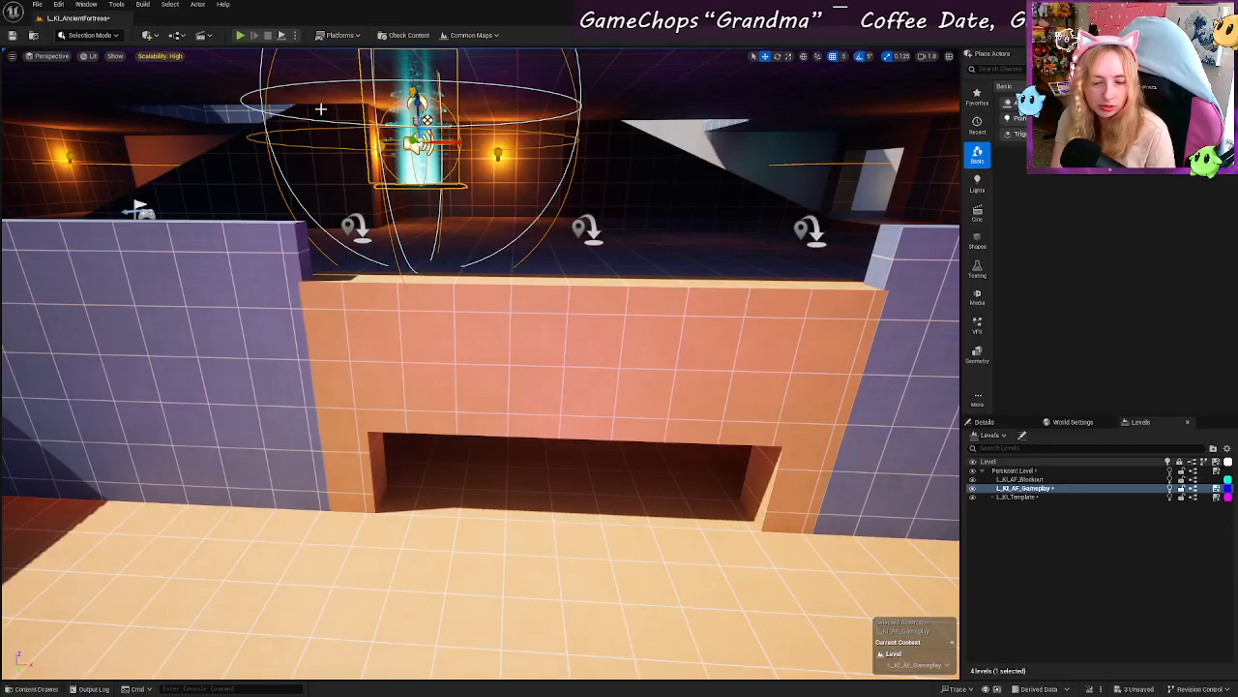
{"action": "right_click_drag", "start_coordinate": [418, 209], "coordinate": [418, 266]}
{"action": "key", "text": "e"}
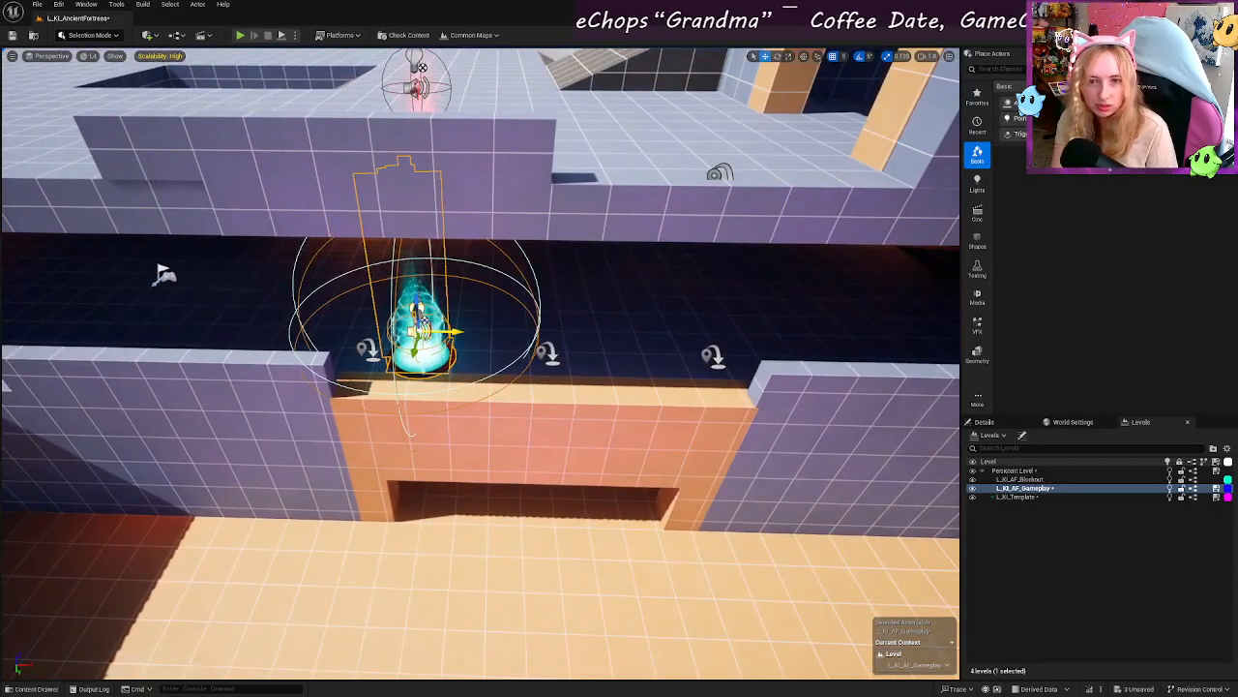
Step: Move the teal pad deeper into the upper floor, beside the torch-lit wall
{"action": "left_click_drag", "start_coordinate": [427, 338], "coordinate": [566, 271], "text": "shift"}
{"action": "key", "text": "q"}
{"action": "right_click_drag", "start_coordinate": [430, 338], "coordinate": [254, 295]}
{"action": "key", "text": "d"}
{"action": "key", "text": "w"}
{"action": "key", "text": "e"}
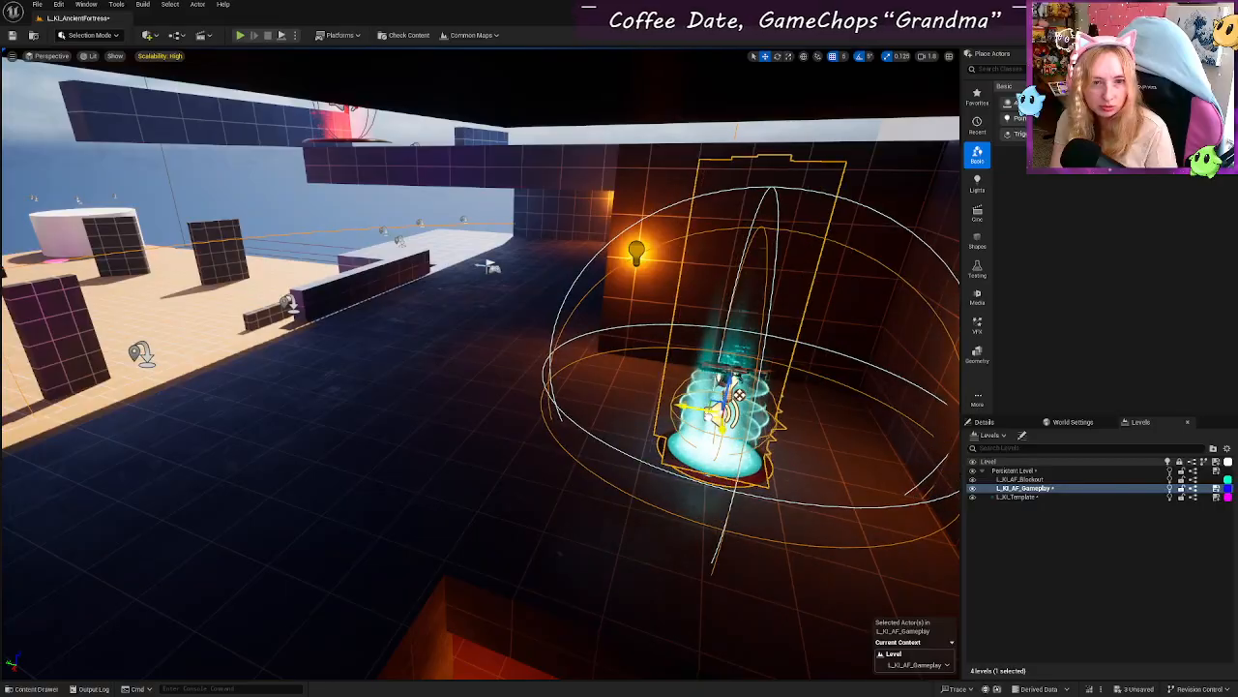
Step: Duplicate the green pad near the HEAL circle and place the copy in the fortress's lower gate opening
{"action": "key", "text": "s"}
{"action": "right_click_drag", "start_coordinate": [739, 395], "coordinate": [905, 353]}
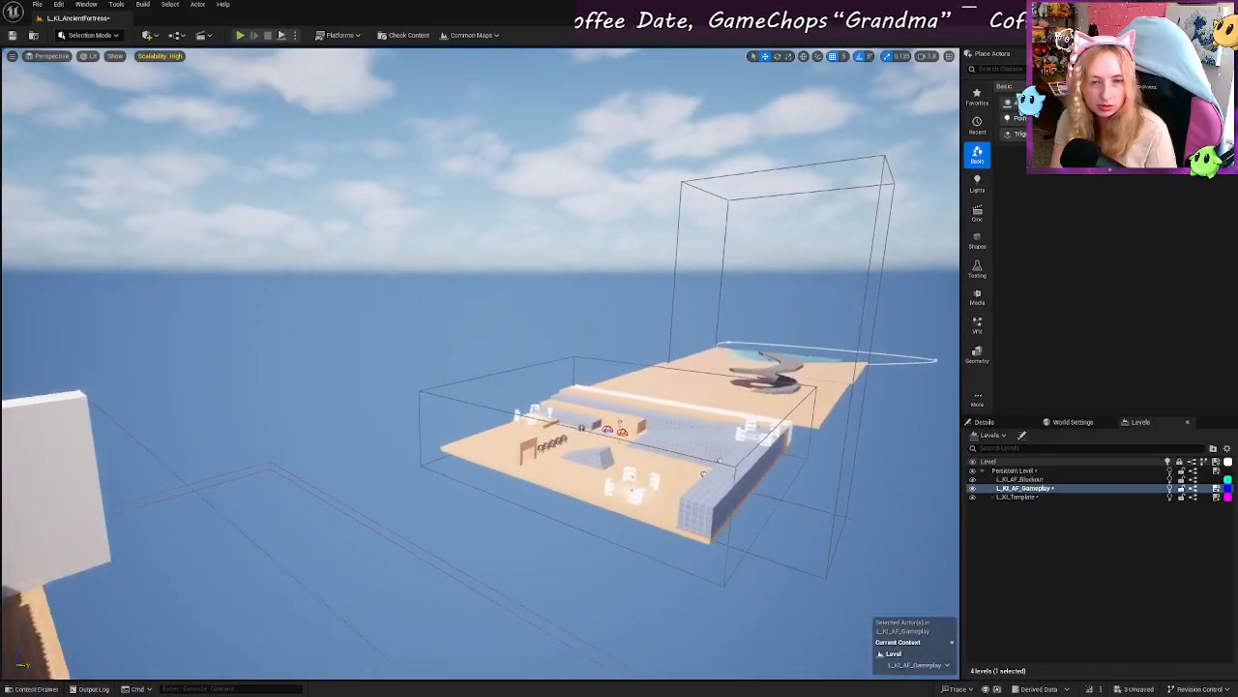
{"action": "key", "text": "w"}
{"action": "right_click_drag", "start_coordinate": [410, 385], "coordinate": [541, 387]}
{"action": "key", "text": "w"}
{"action": "key", "text": "s"}
{"action": "key", "text": "w"}
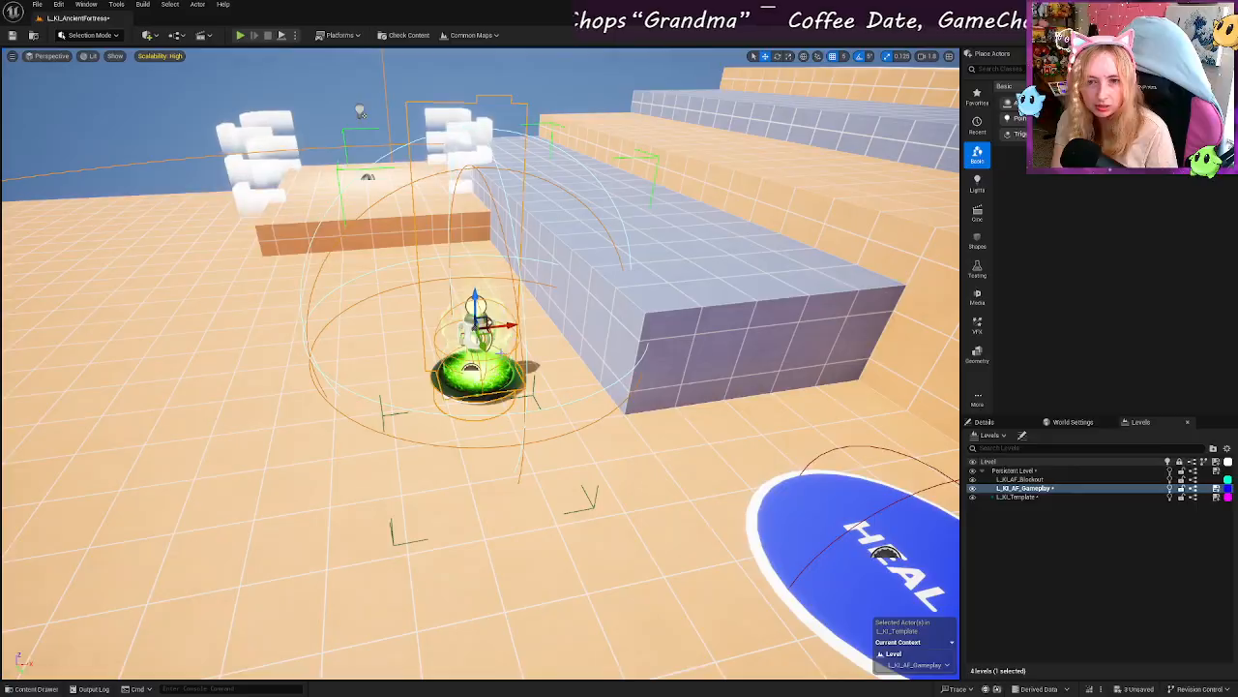
{"action": "left_click_drag", "start_coordinate": [284, 349], "coordinate": [19, 370], "text": "shift"}
{"action": "left_click_drag", "start_coordinate": [284, 349], "coordinate": [145, 358], "text": "shift"}
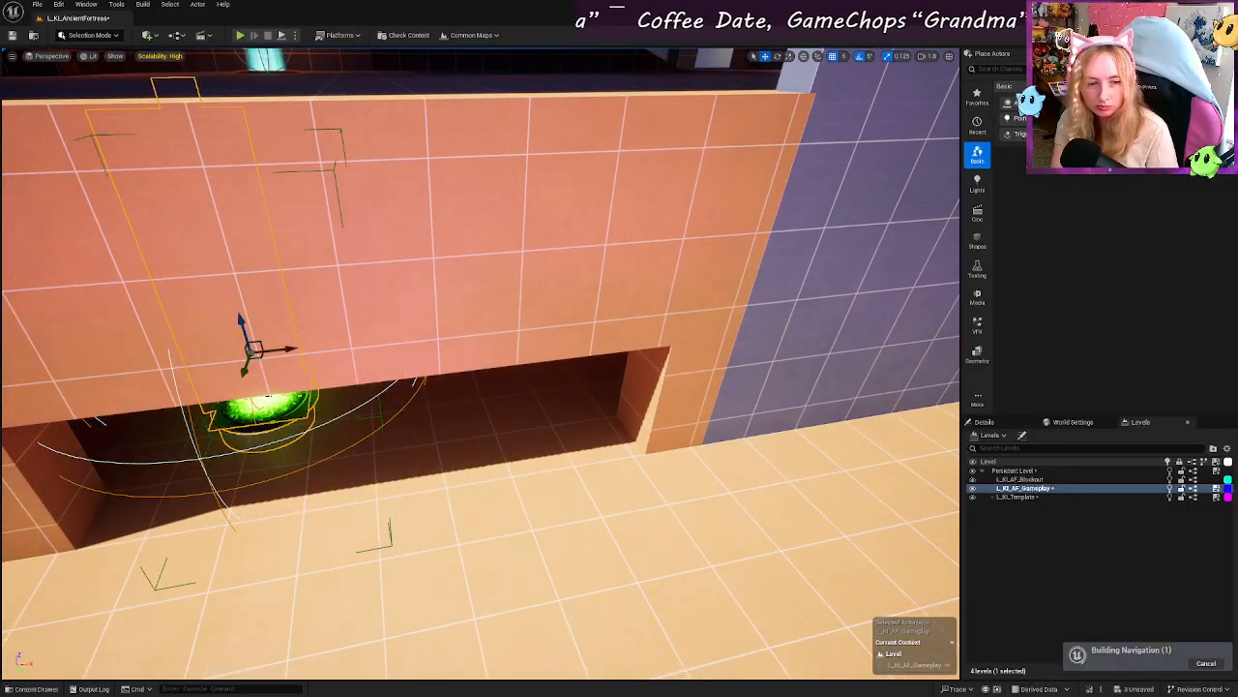
Step: Move the green pad out to the courtyard and set it beside the cover pillar nearest the ramp-side white cylinder
{"action": "right_click_drag", "start_coordinate": [481, 362], "coordinate": [426, 324]}
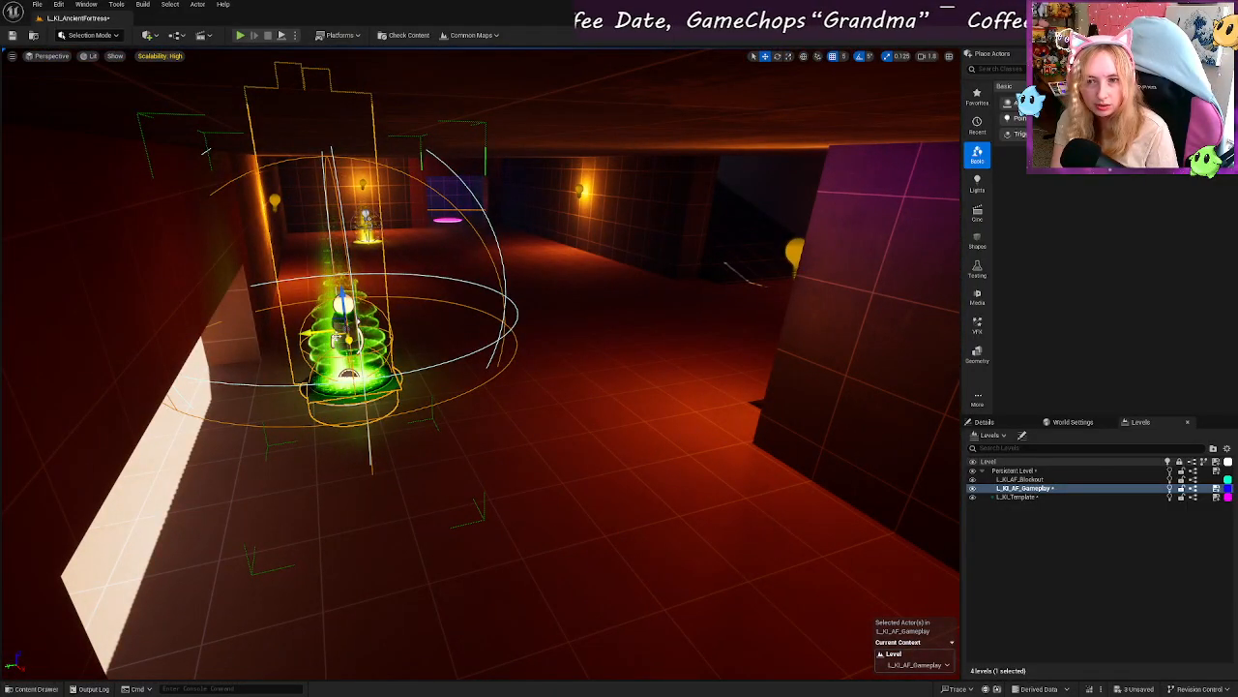
{"action": "left_click_drag", "start_coordinate": [312, 333], "coordinate": [265, 336], "text": "shift"}
{"action": "right_click_drag", "start_coordinate": [329, 337], "coordinate": [314, 367]}
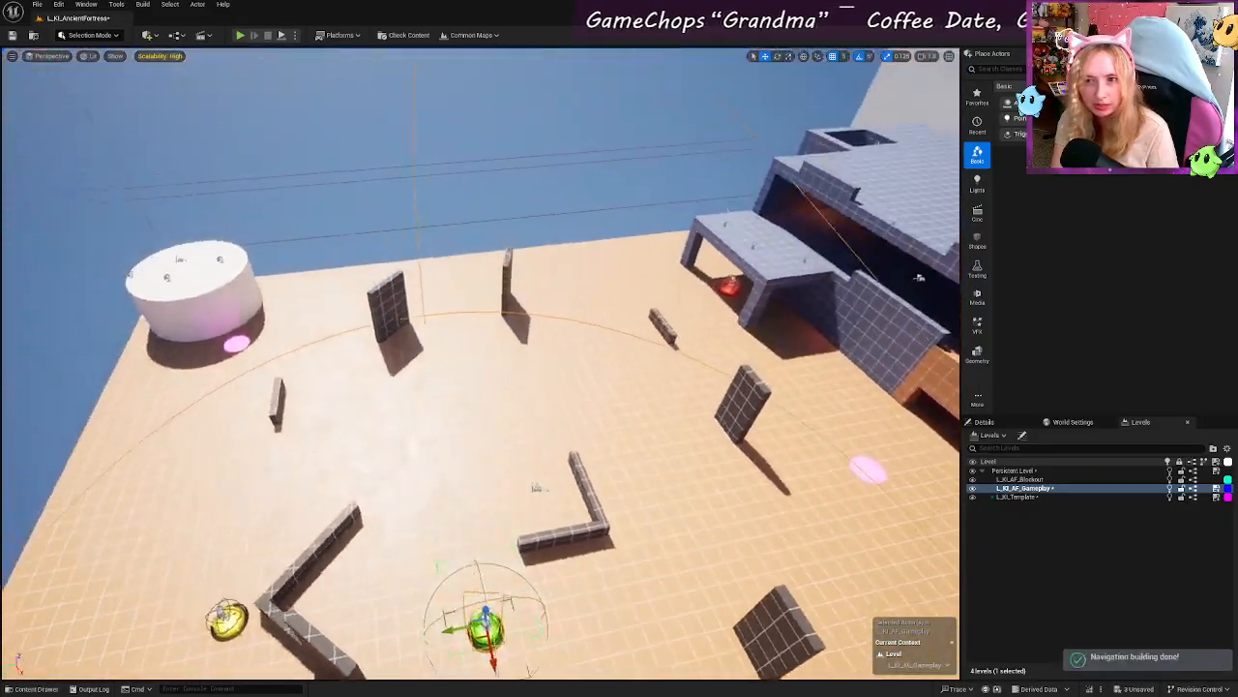
{"action": "right_click_drag", "start_coordinate": [410, 333], "coordinate": [512, 337]}
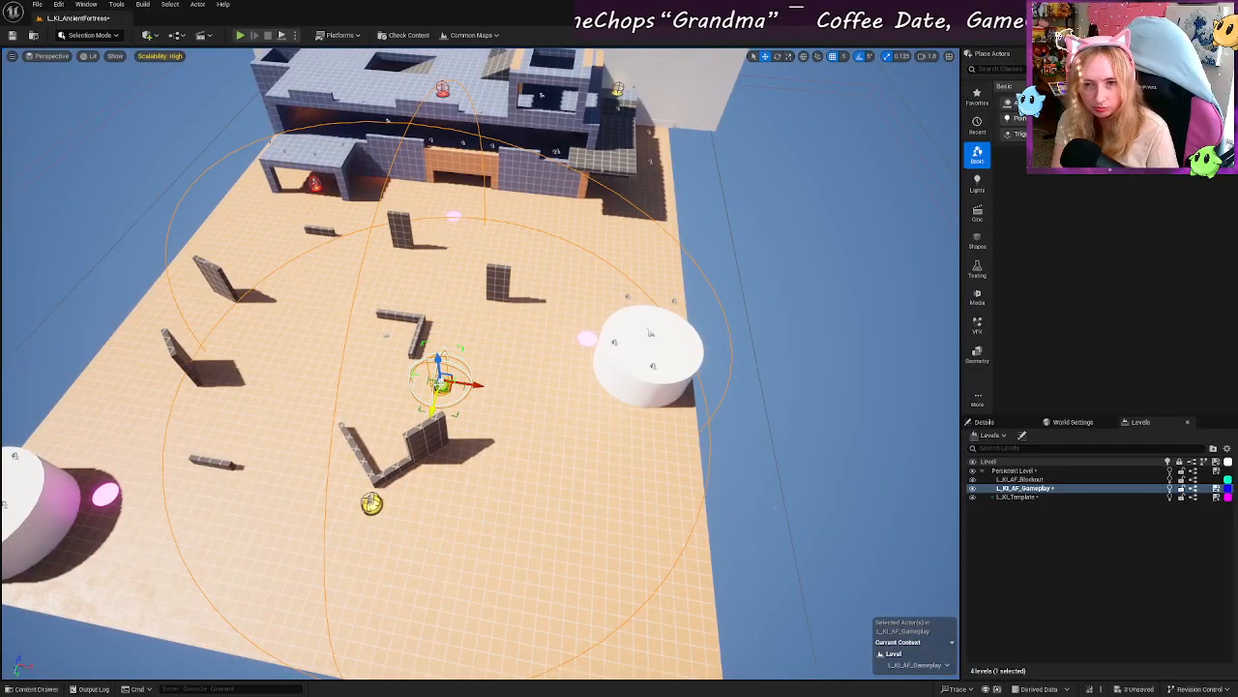
{"action": "left_click_drag", "start_coordinate": [440, 382], "coordinate": [498, 312]}
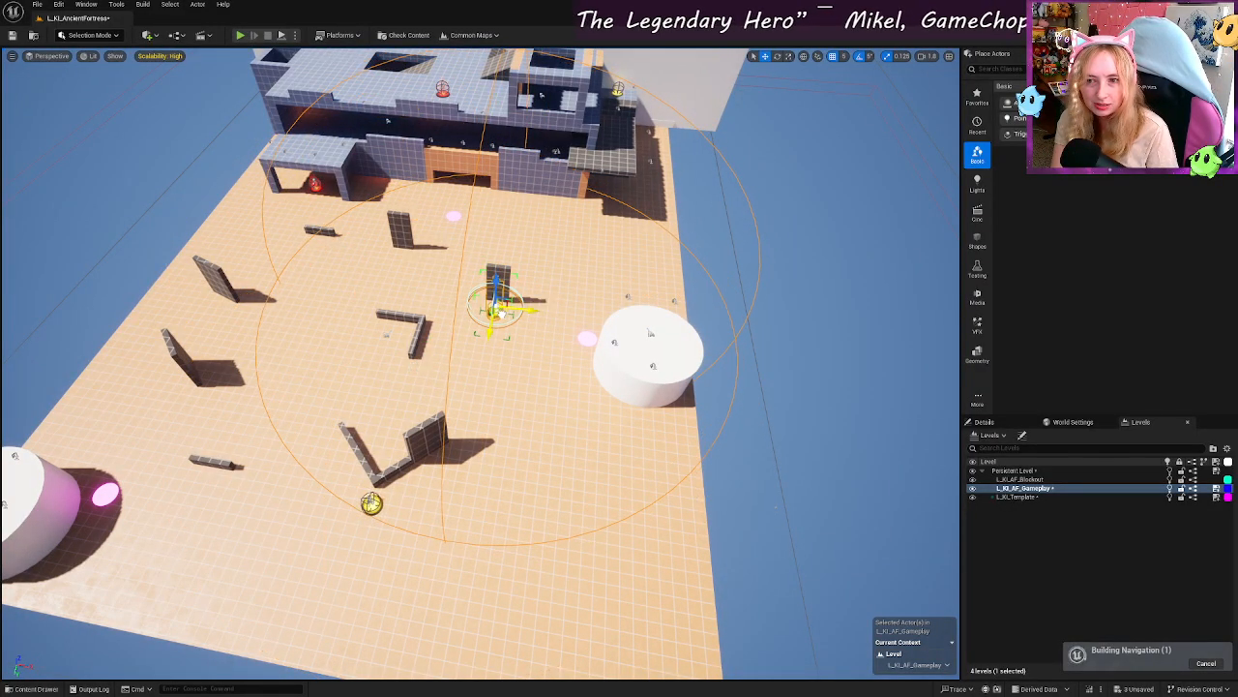
Step: Duplicate the green pad across the courtyard and place the copy beside the tall cover slab near the opposite white cylinder
{"action": "left_click_drag", "start_coordinate": [499, 312], "coordinate": [169, 381]}
{"action": "right_click_drag", "start_coordinate": [446, 307], "coordinate": [280, 276]}
{"action": "left_click", "coordinate": [309, 313]}
{"action": "left_click_drag", "start_coordinate": [279, 310], "coordinate": [334, 296]}
{"action": "right_click_drag", "start_coordinate": [334, 295], "coordinate": [358, 271]}
{"action": "left_click", "coordinate": [634, 349]}
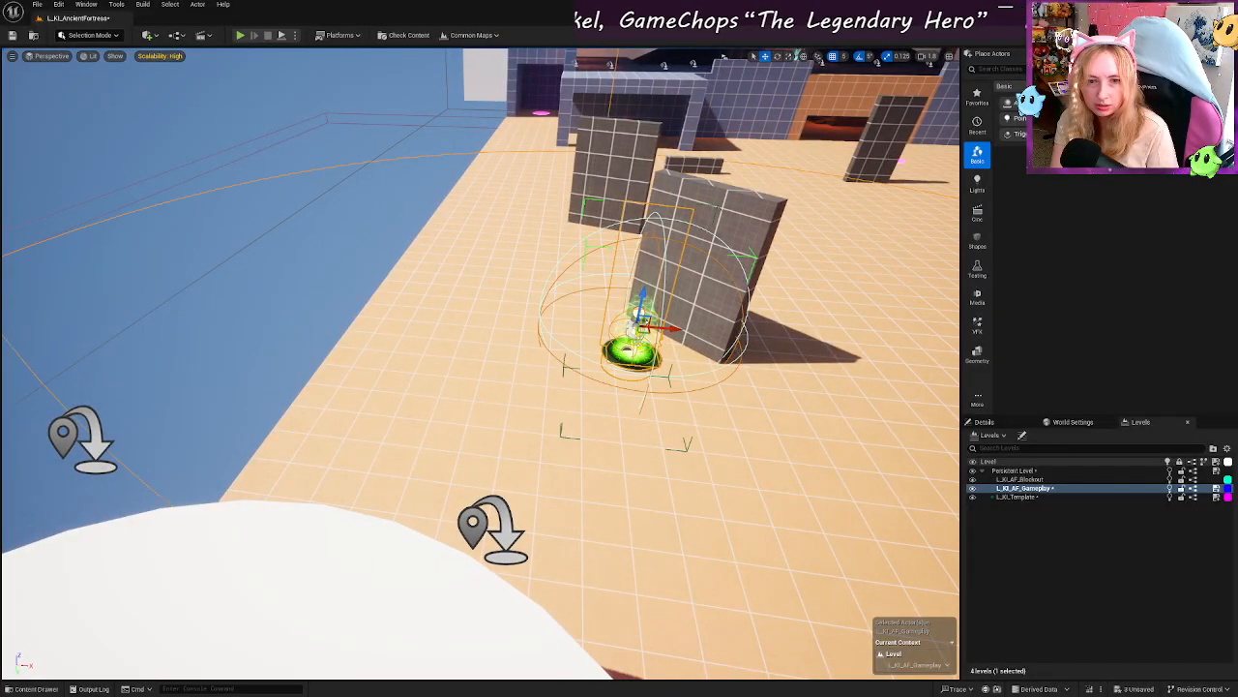
{"action": "left_click_drag", "start_coordinate": [669, 329], "coordinate": [678, 331]}
Step: Place another green pad inside the fortress's red-lit lower interior, on the floor across from the yellow pad
{"action": "right_click_drag", "start_coordinate": [678, 331], "coordinate": [716, 314]}
{"action": "right_click_drag", "start_coordinate": [406, 309], "coordinate": [406, 362]}
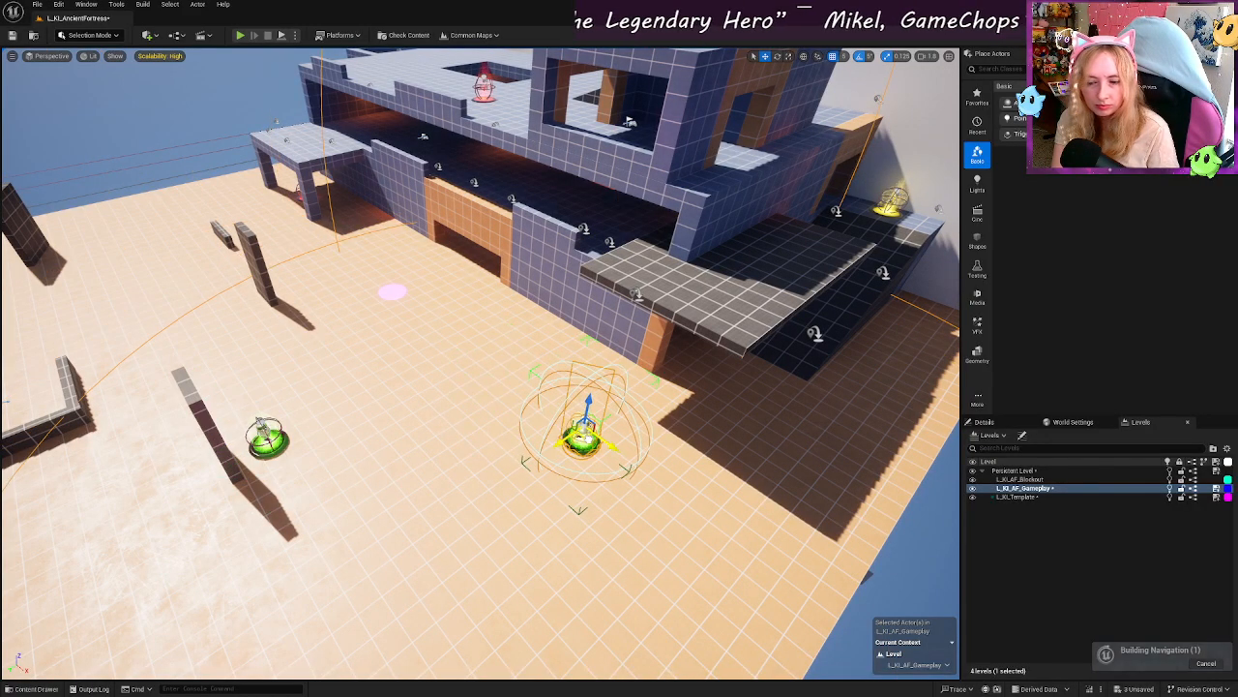
{"action": "left_click_drag", "start_coordinate": [585, 438], "coordinate": [423, 290], "text": "shift"}
{"action": "right_click_drag", "start_coordinate": [481, 467], "coordinate": [822, 450]}
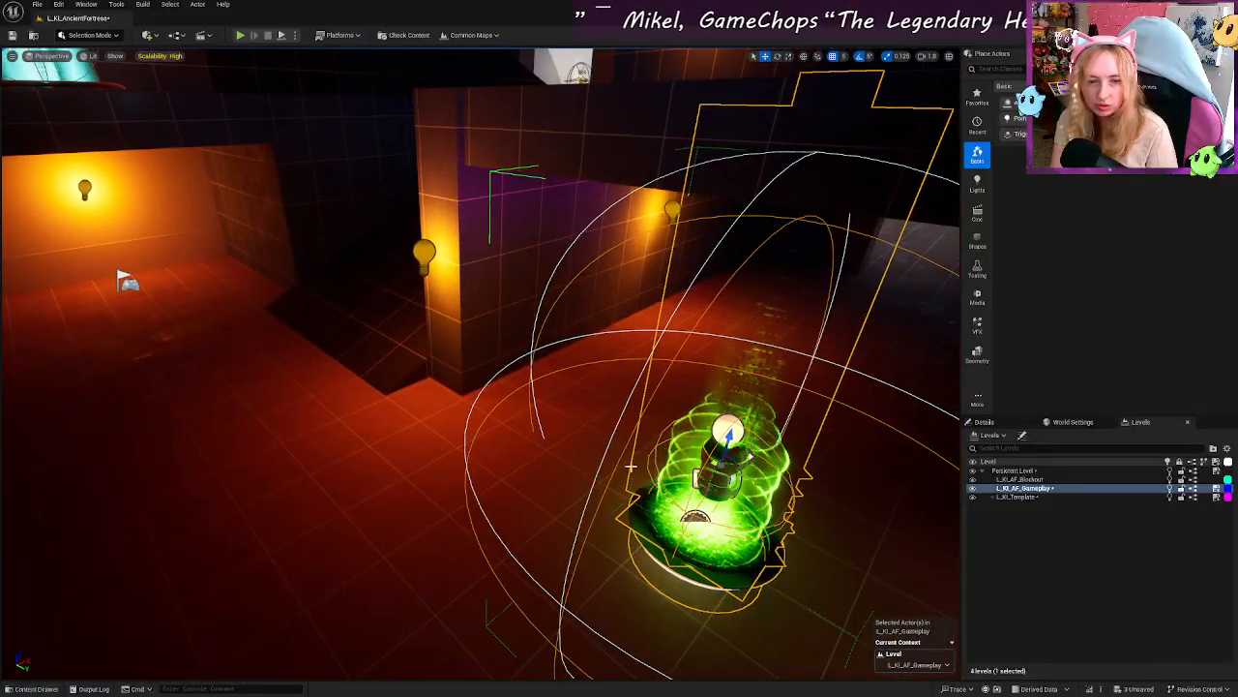
{"action": "right_click_drag", "start_coordinate": [733, 465], "coordinate": [474, 300]}
{"action": "right_click_drag", "start_coordinate": [764, 290], "coordinate": [736, 287]}
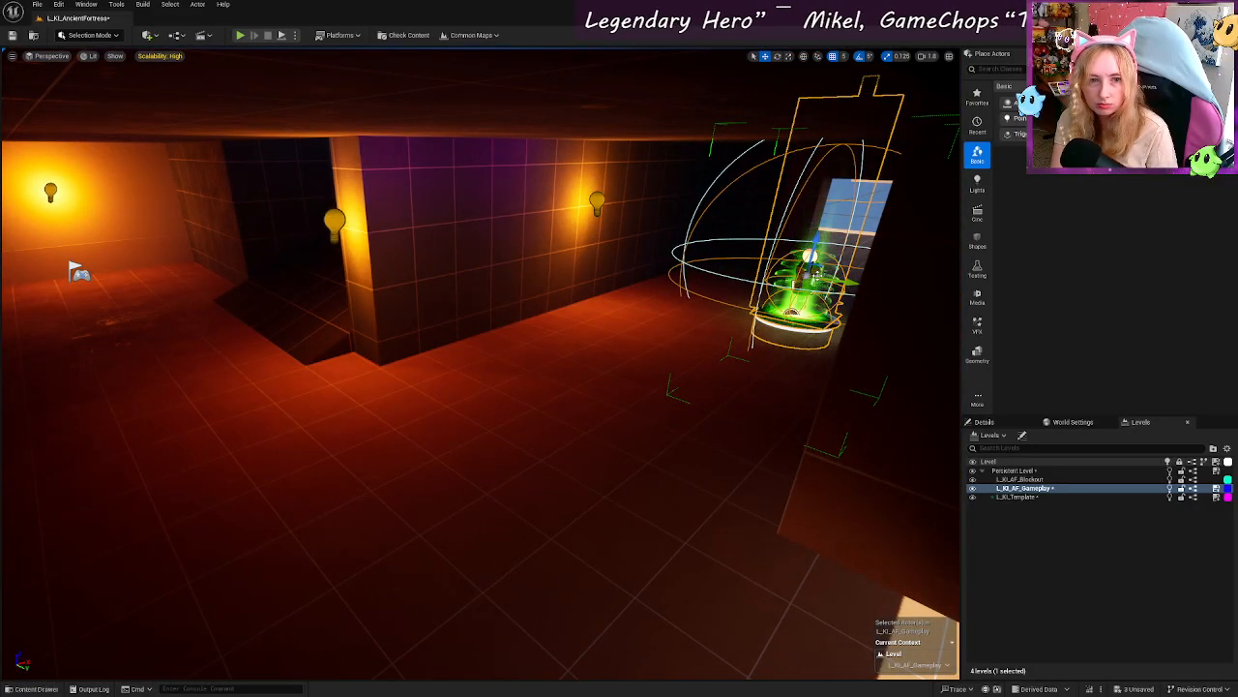
{"action": "left_click_drag", "start_coordinate": [818, 276], "coordinate": [648, 311], "text": "shift"}
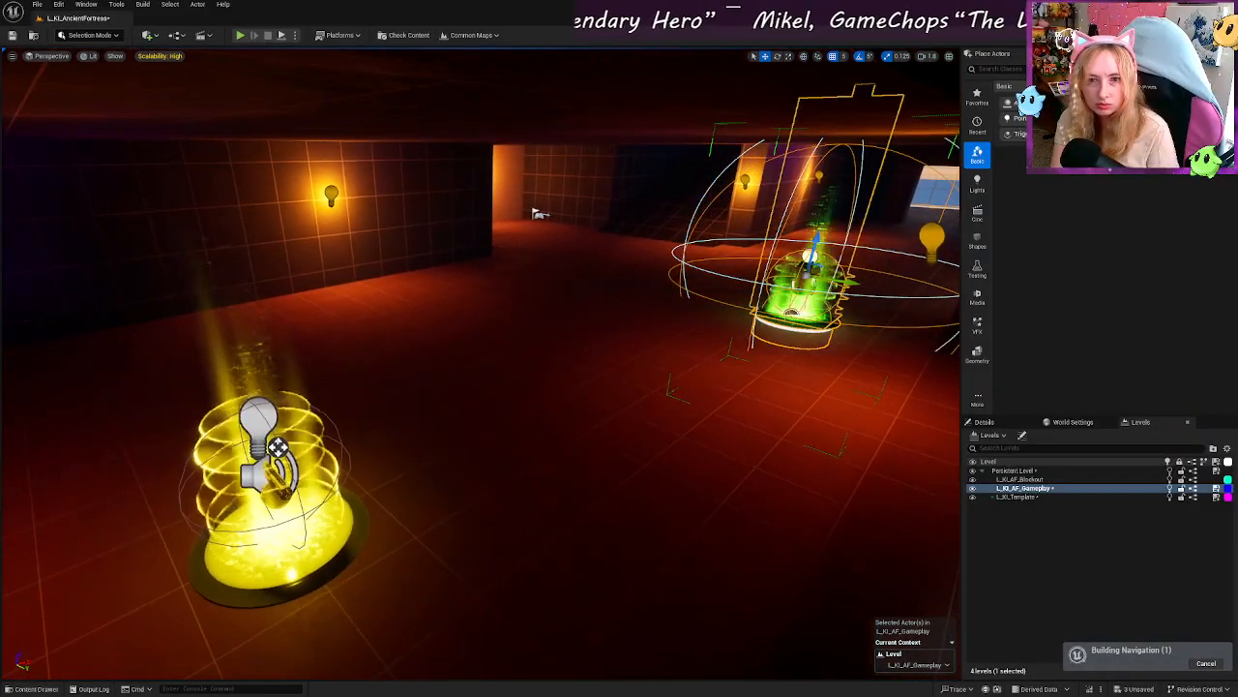
Step: Move the green pad away from the lit wall toward the open middle of the red-lit lower interior
{"action": "right_click_drag", "start_coordinate": [739, 201], "coordinate": [835, 222]}
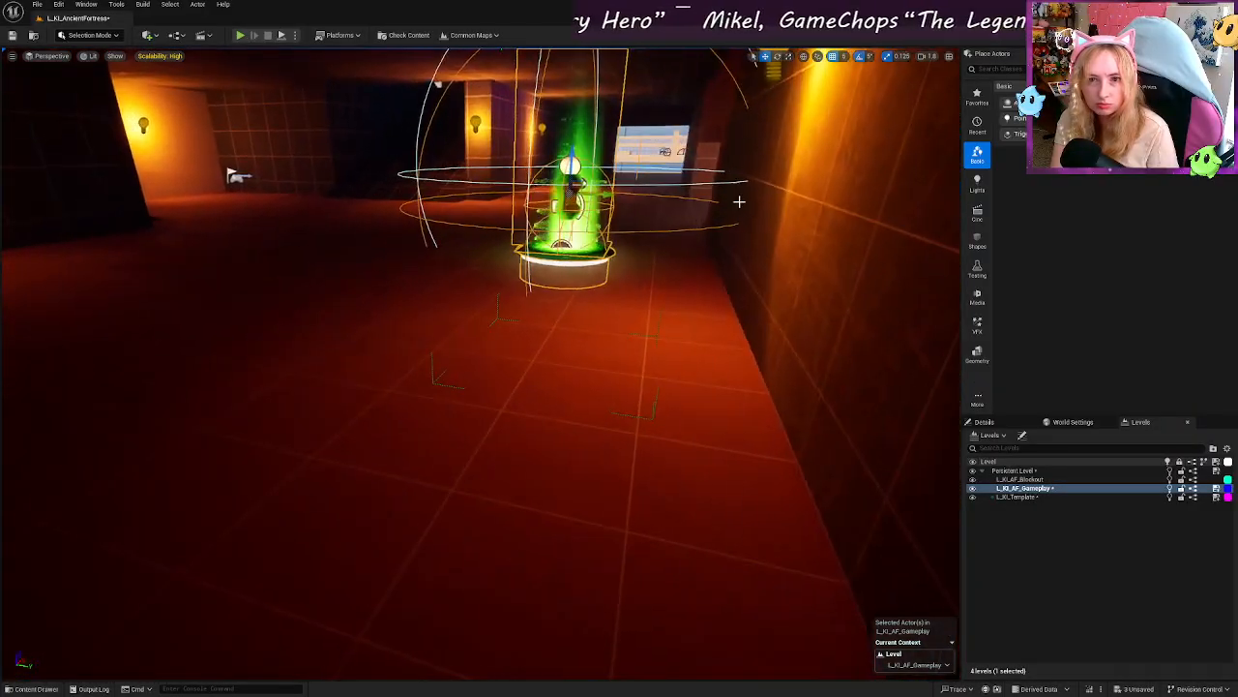
{"action": "left_click_drag", "start_coordinate": [606, 196], "coordinate": [268, 191]}
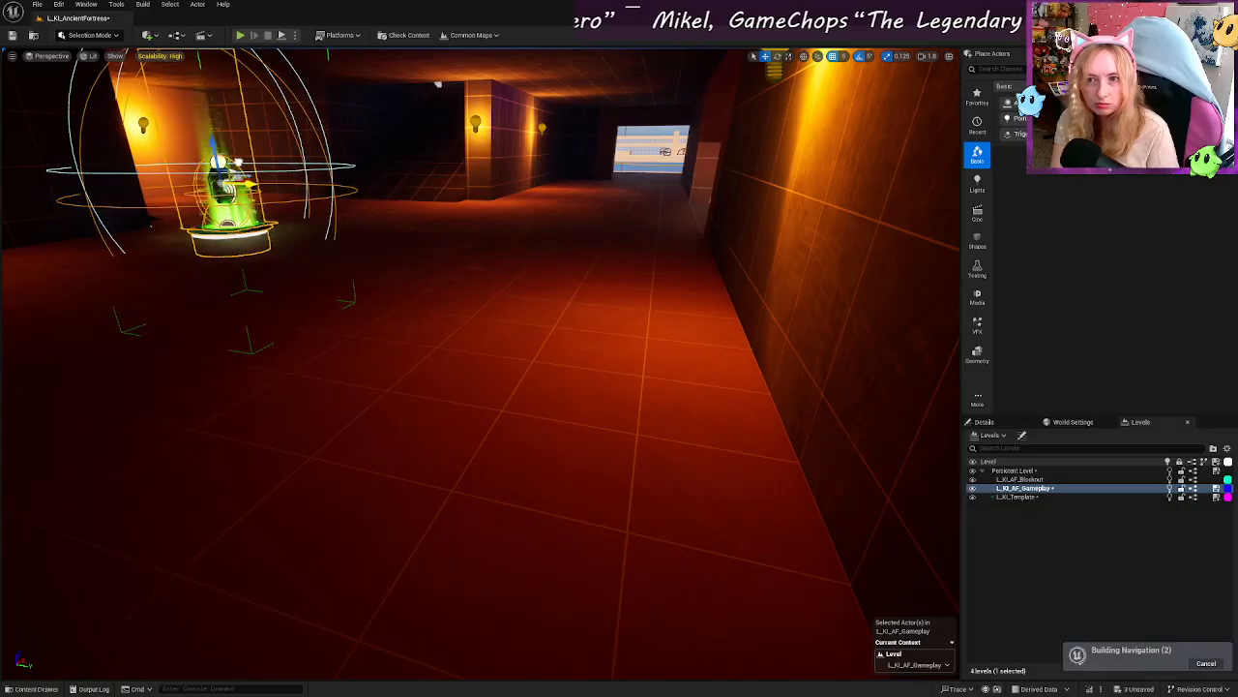
{"action": "right_click_drag", "start_coordinate": [281, 208], "coordinate": [255, 221]}
{"action": "left_click_drag", "start_coordinate": [243, 226], "coordinate": [227, 181]}
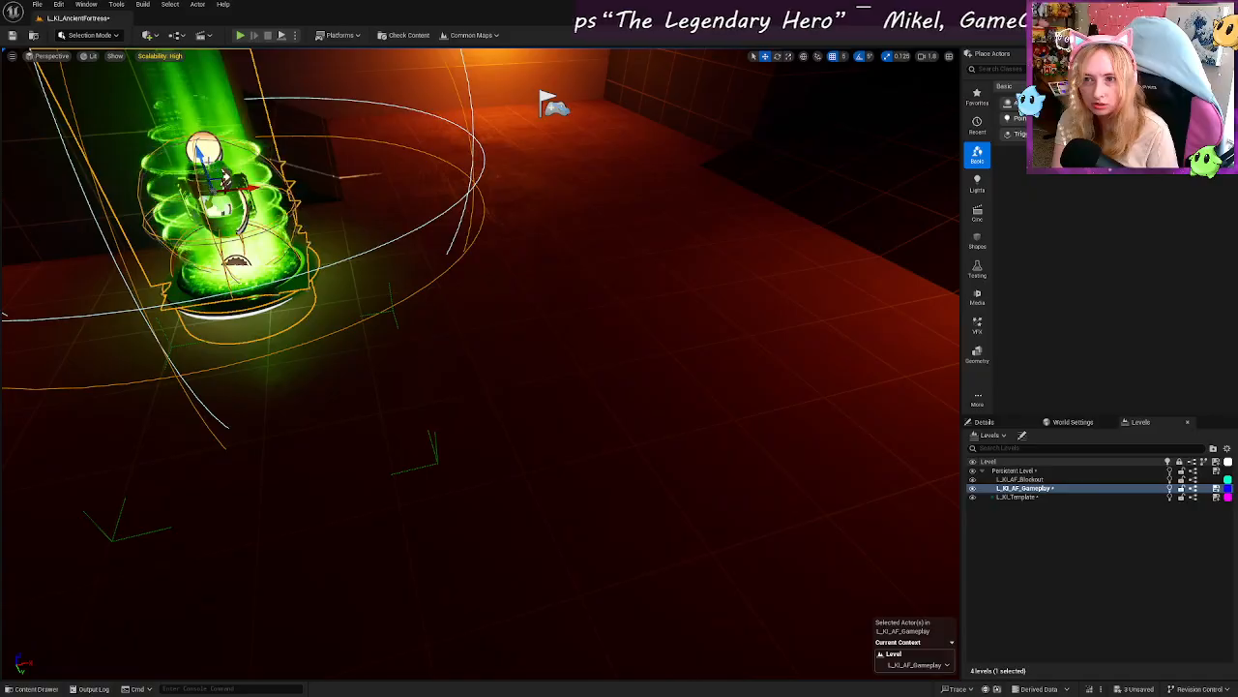
Step: Place a green pad outside on the raised front side platform, directly above the red pad
{"action": "left_click_drag", "start_coordinate": [214, 195], "coordinate": [629, 290]}
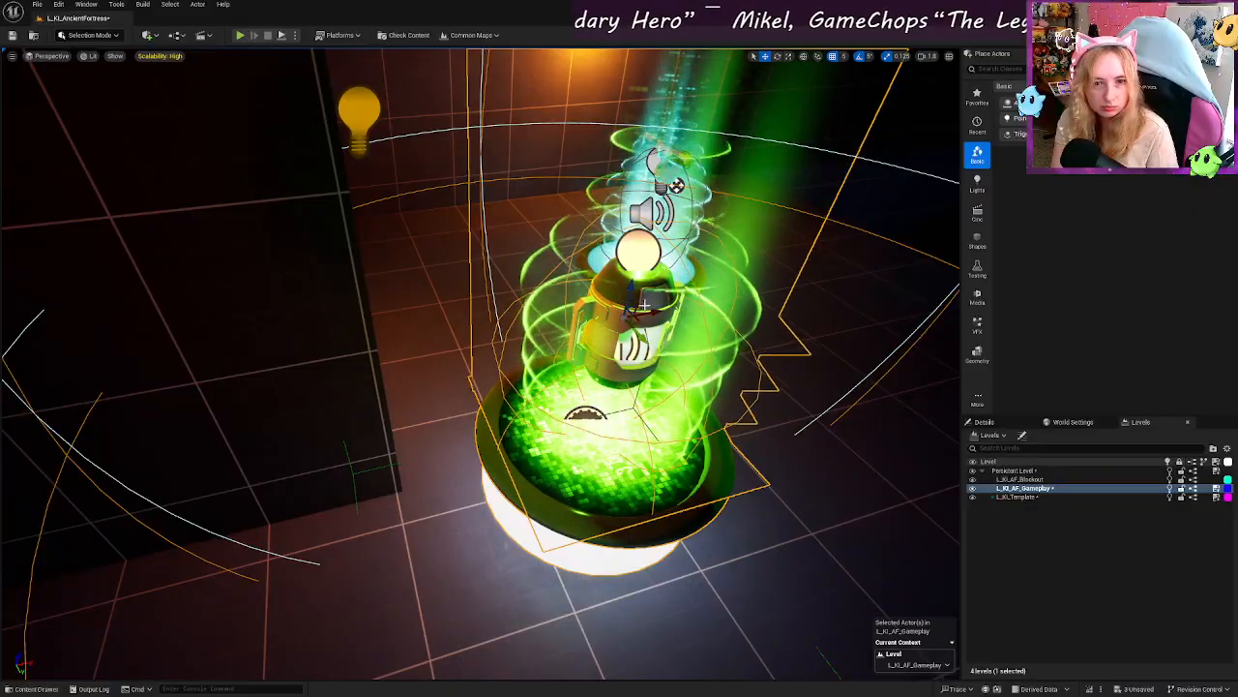
{"action": "left_click_drag", "start_coordinate": [627, 288], "coordinate": [784, 619]}
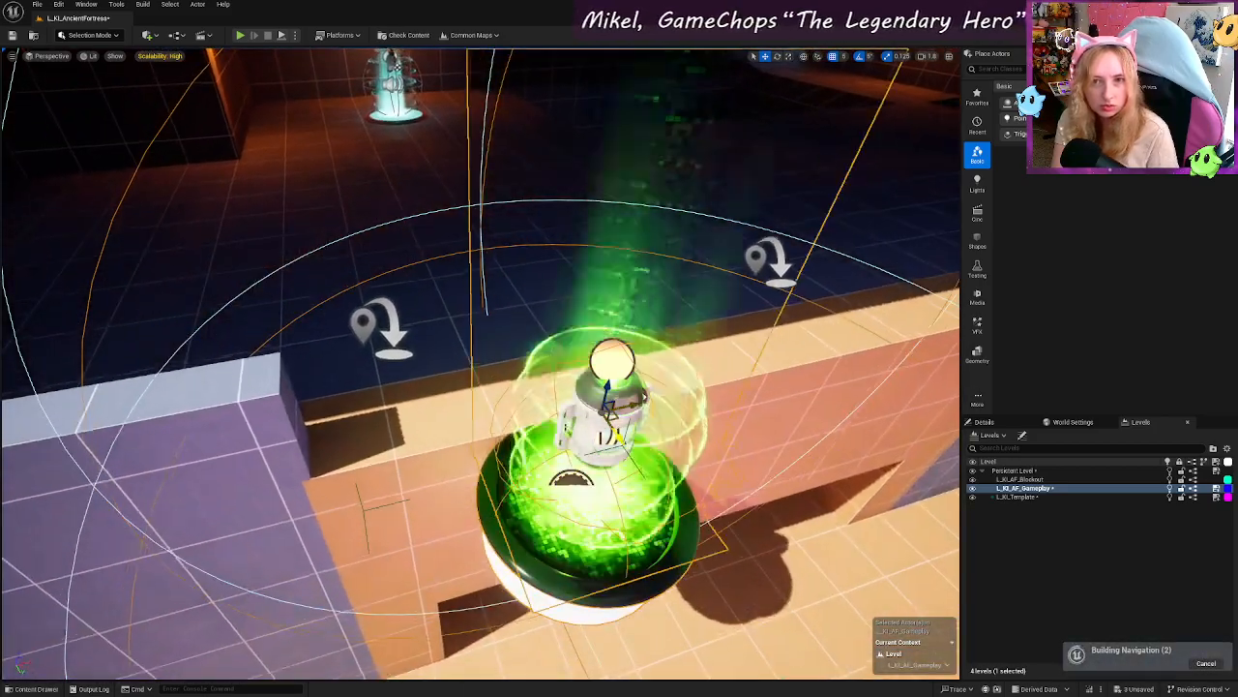
{"action": "left_click_drag", "start_coordinate": [619, 438], "coordinate": [740, 363], "text": "shift"}
{"action": "key", "text": "s"}
{"action": "right_click_drag", "start_coordinate": [645, 397], "coordinate": [741, 314]}
{"action": "key", "text": "w"}
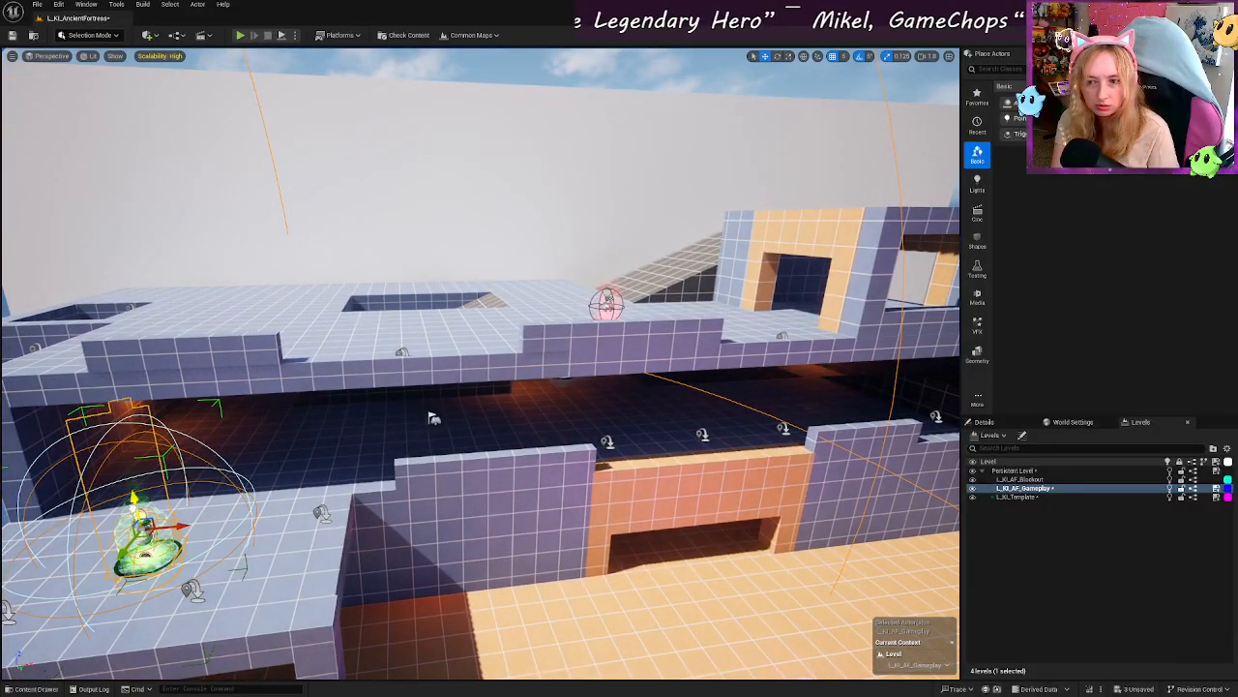
{"action": "key", "text": "s"}
{"action": "mouse_move", "coordinate": [260, 530]}
{"action": "right_mouse_down"}
{"action": "mouse_move", "coordinate": [436, 527]}
{"action": "mouse_move", "coordinate": [259, 530]}
{"action": "right_mouse_up"}
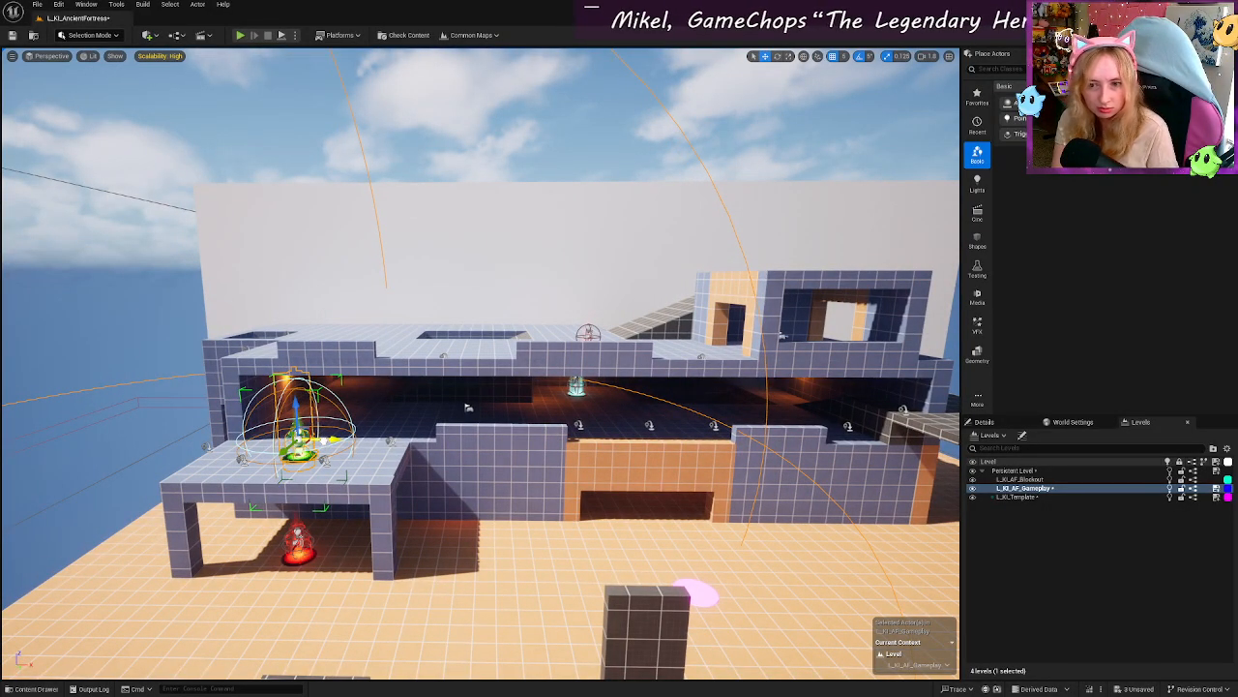
Step: Duplicate the side platform's green pad across the fortress front and raise the copy onto the opposite grey ledge
{"action": "key", "text": "a"}
{"action": "left_click_drag", "start_coordinate": [327, 440], "coordinate": [706, 440], "text": "alt"}
{"action": "left_click_drag", "start_coordinate": [523, 440], "coordinate": [796, 440], "text": "alt+shift"}
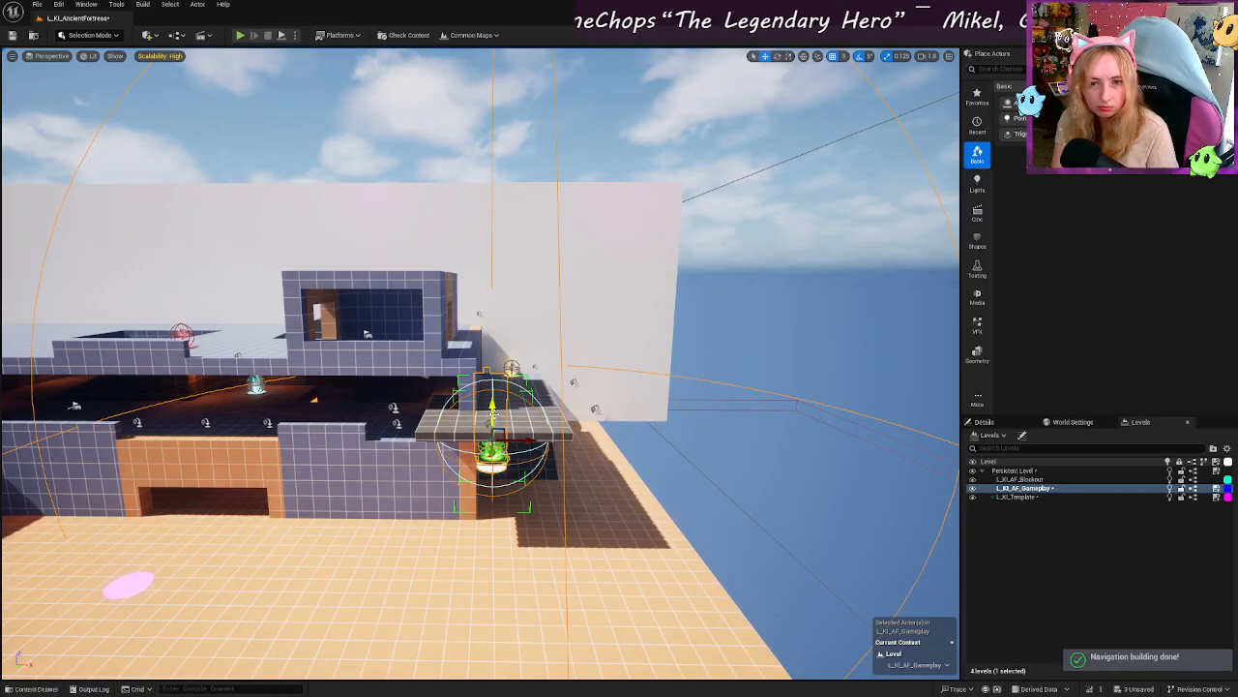
{"action": "left_click_drag", "start_coordinate": [493, 408], "coordinate": [489, 350]}
Step: Move the ledge's green pad back into the shaded stretch beside the tower wall
{"action": "right_click_drag", "start_coordinate": [492, 360], "coordinate": [426, 469]}
{"action": "key", "text": "w"}
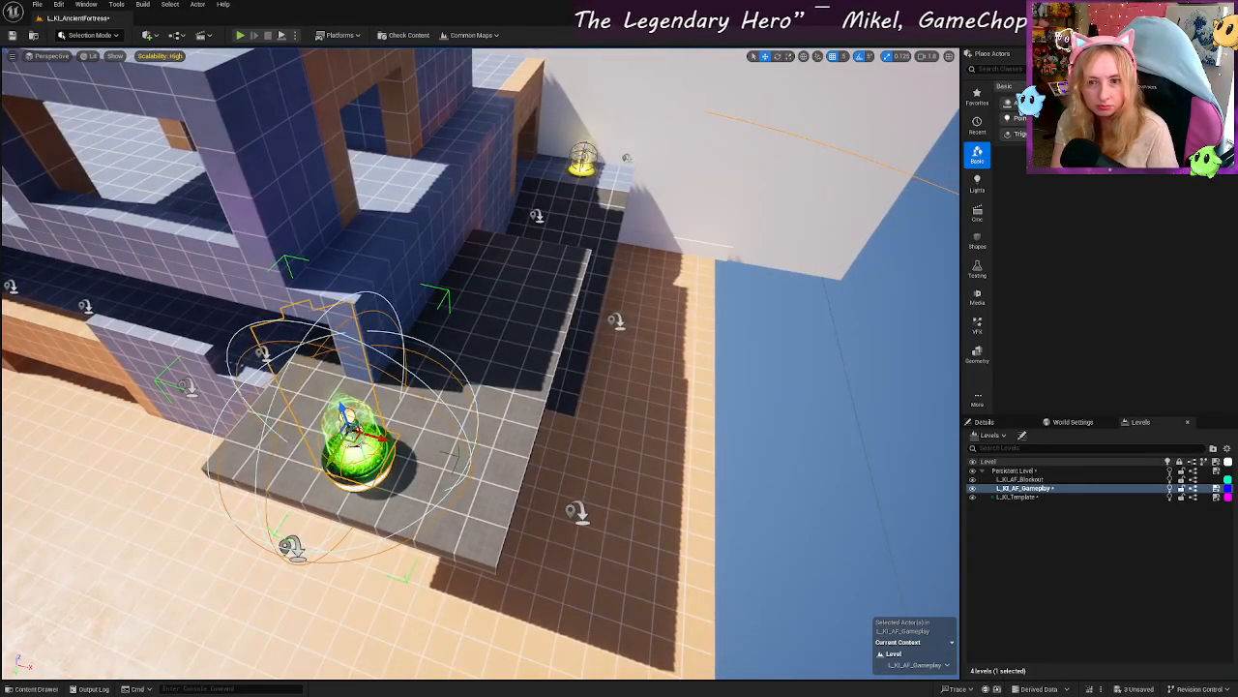
{"action": "left_click_drag", "start_coordinate": [358, 434], "coordinate": [494, 310]}
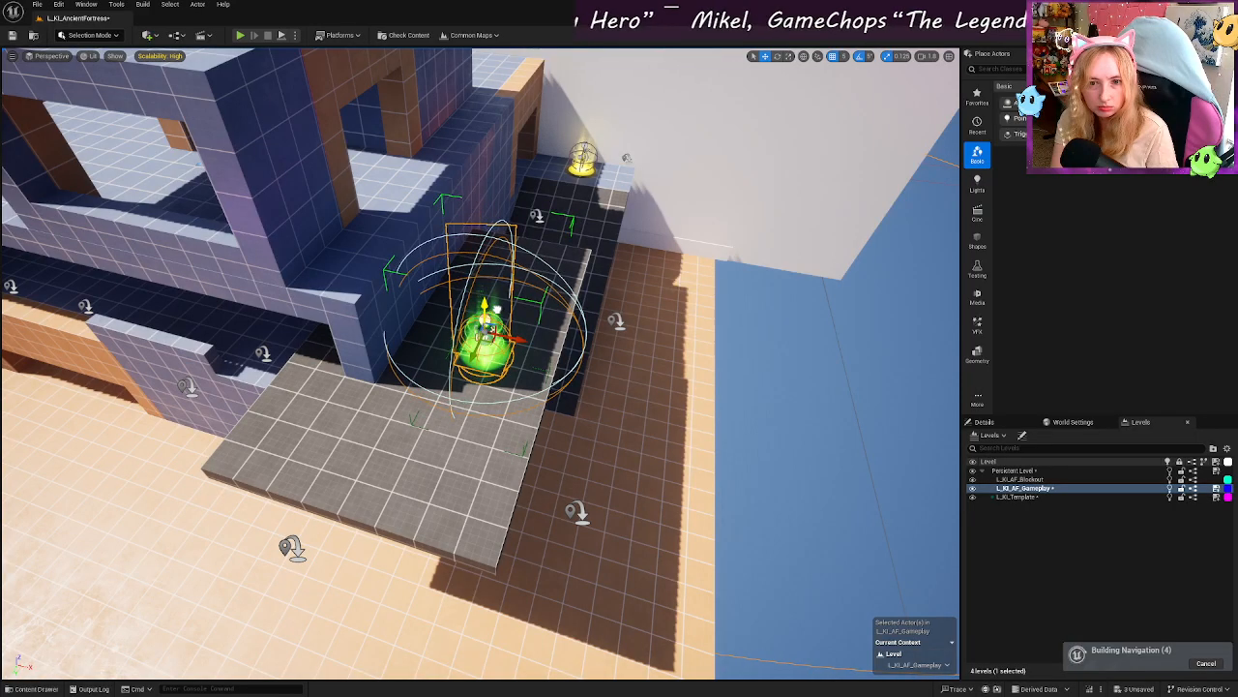
{"action": "key", "text": "f"}
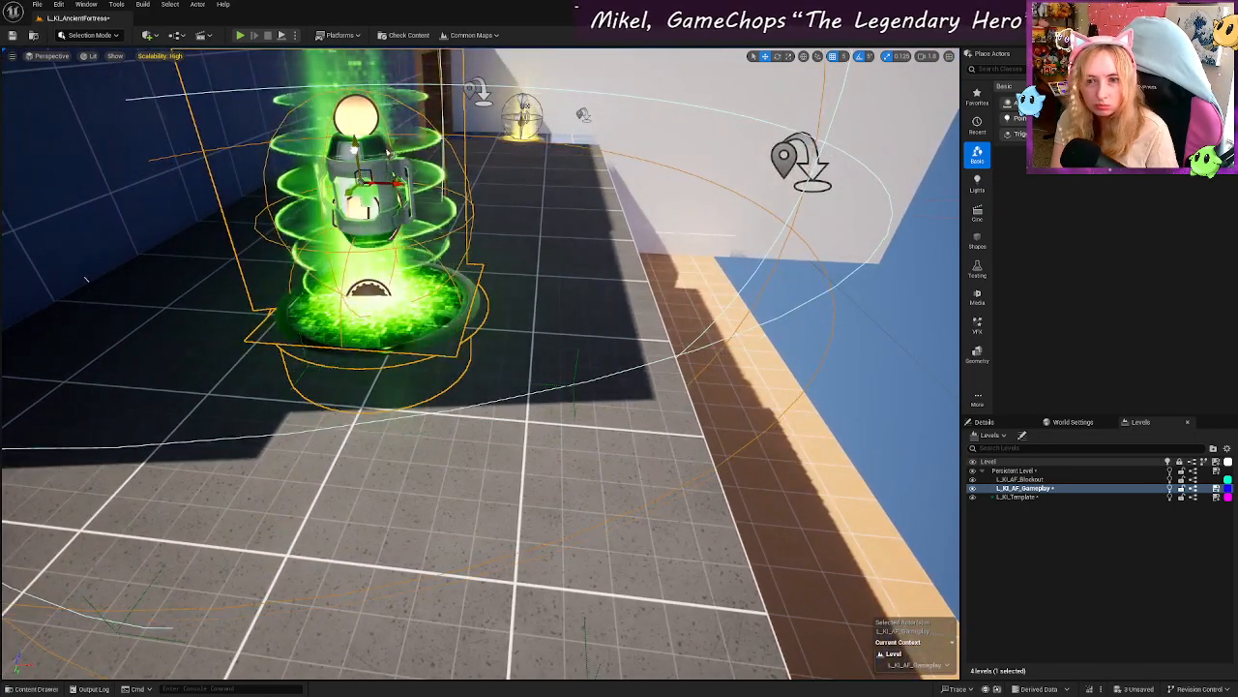
{"action": "key", "text": "s"}
{"action": "mouse_move", "coordinate": [658, 321]}
{"action": "right_mouse_down"}
{"action": "mouse_move", "coordinate": [654, 341]}
{"action": "mouse_move", "coordinate": [657, 321]}
{"action": "right_mouse_up"}
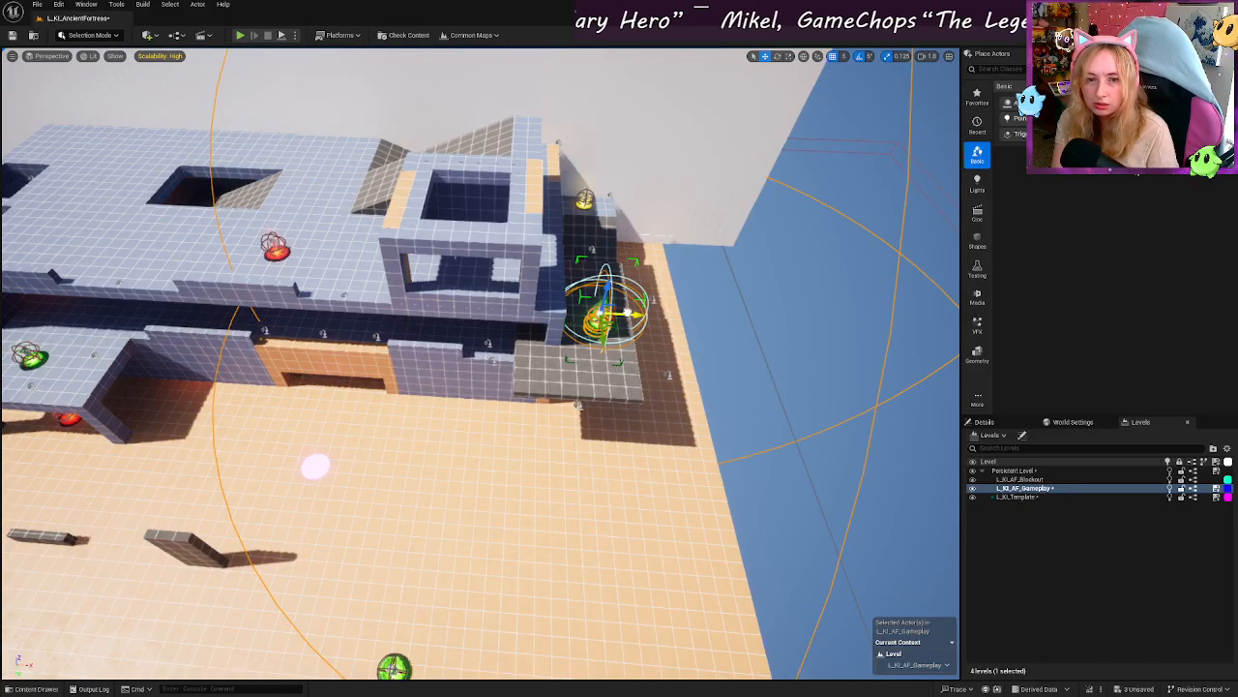
Step: Duplicate the ledge's green pad along the fortress toward the side platform and raise the copy above roof level
{"action": "left_click", "coordinate": [554, 305]}
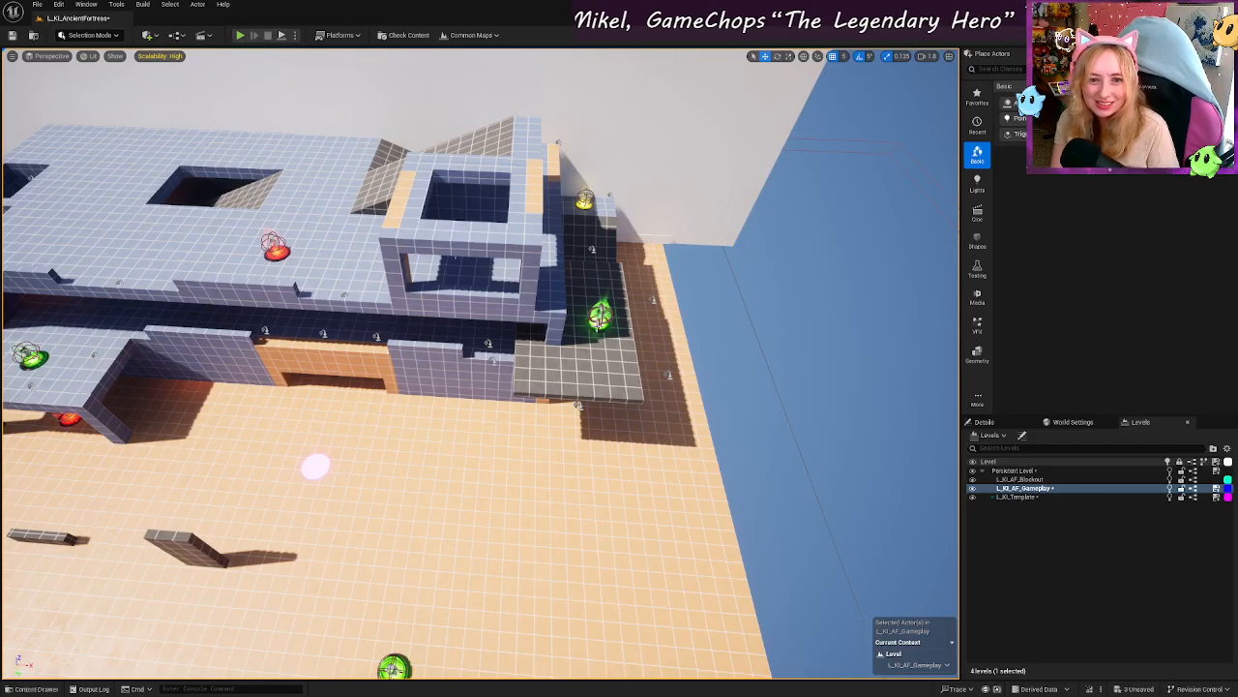
{"action": "left_click", "coordinate": [600, 315]}
{"action": "left_click_drag", "start_coordinate": [578, 312], "coordinate": [82, 313], "text": "alt+shift"}
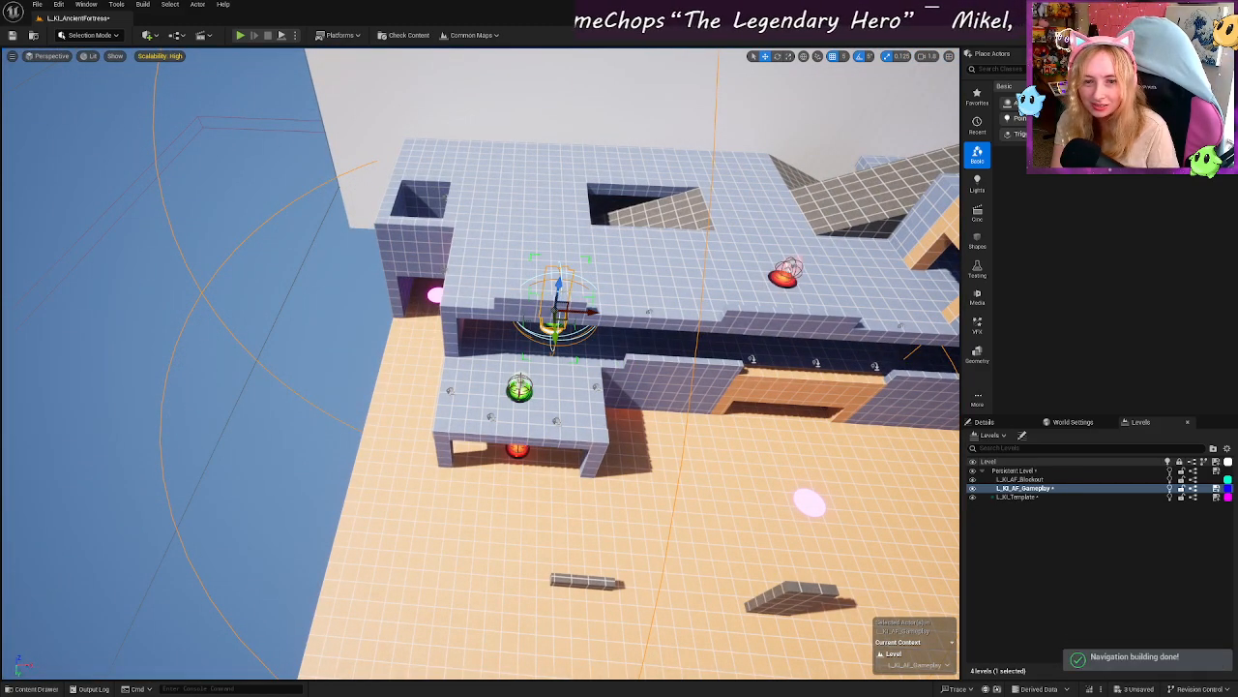
{"action": "key", "text": "w"}
{"action": "right_click_drag", "start_coordinate": [579, 313], "coordinate": [634, 271]}
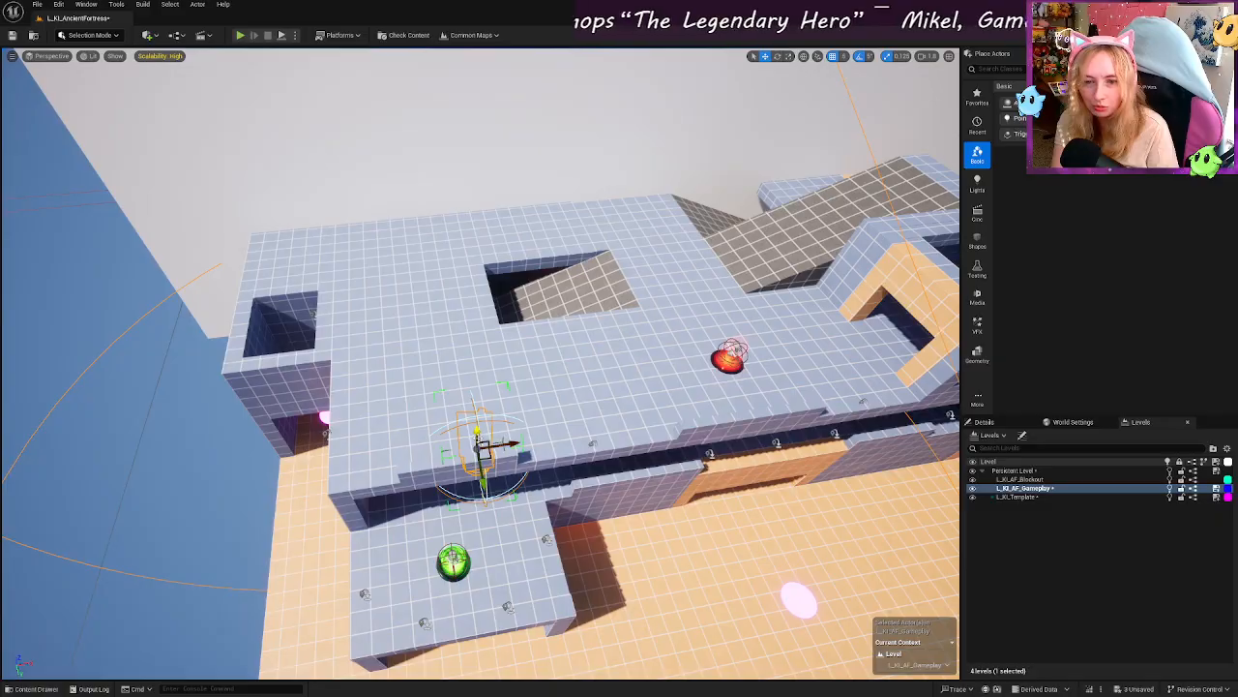
{"action": "left_click_drag", "start_coordinate": [476, 431], "coordinate": [476, 346]}
Step: Set the new green pad down on the roof between the small square opening and the ramp opening
{"action": "right_click_drag", "start_coordinate": [476, 347], "coordinate": [444, 281]}
{"action": "key", "text": "w"}
{"action": "left_click_drag", "start_coordinate": [462, 178], "coordinate": [568, 531]}
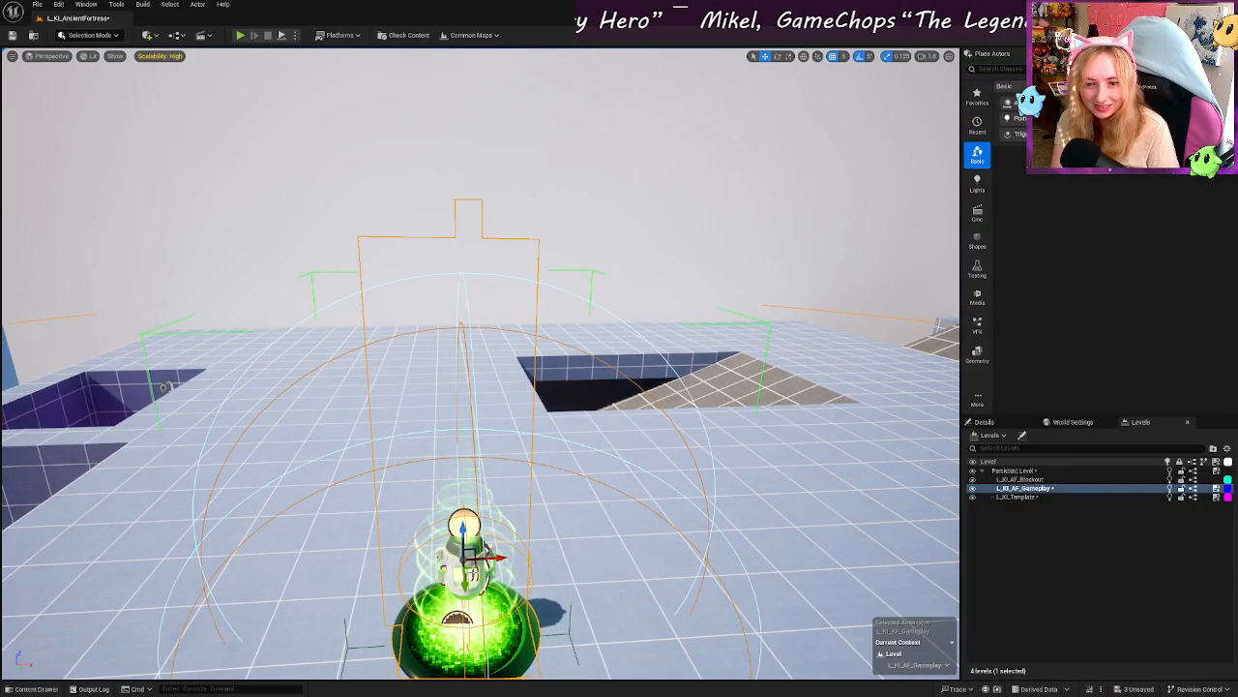
{"action": "left_click_drag", "start_coordinate": [475, 568], "coordinate": [580, 455], "text": "shift"}
Step: Save the L_KI_AF_Gameplay level
{"action": "key", "text": "s"}
{"action": "right_click_drag", "start_coordinate": [581, 455], "coordinate": [411, 484]}
{"action": "key", "text": "d"}
{"action": "key", "text": "s"}
{"action": "key", "text": "d"}
{"action": "key", "text": "w"}
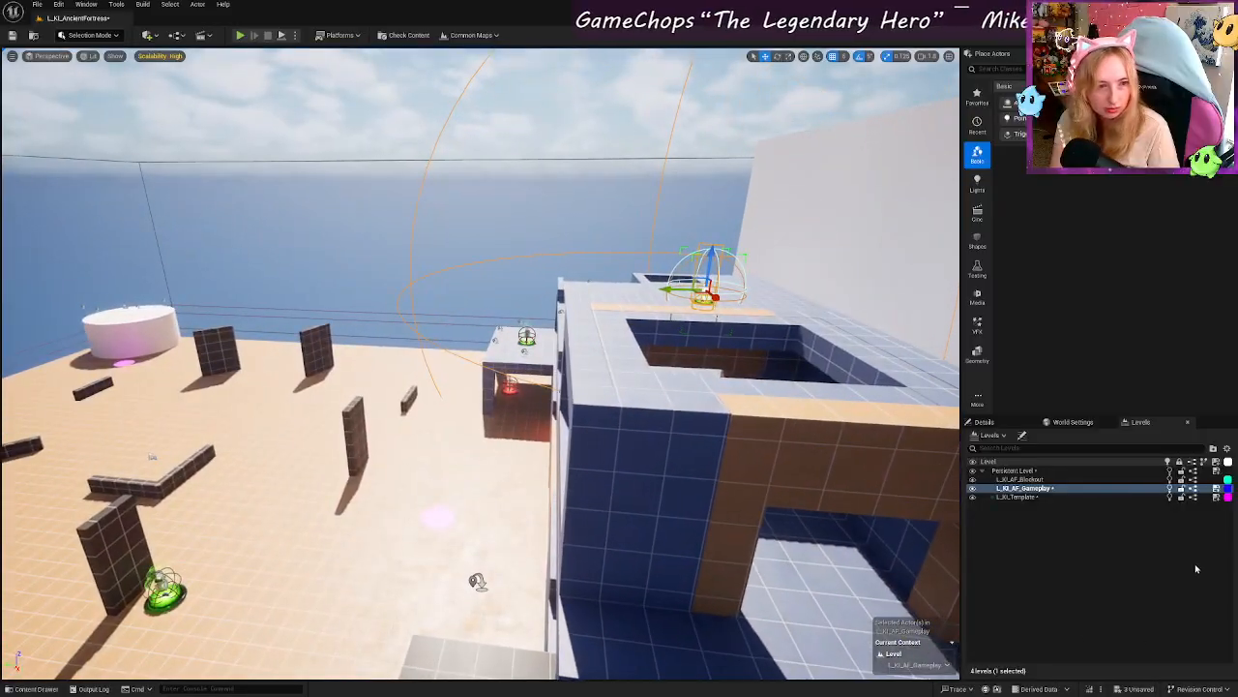
{"action": "left_click", "coordinate": [1217, 490]}
Step: Start a playtest and collect the weapon from the yellow pad beside the courtyard's cover wall
{"action": "key", "text": "a"}
{"action": "right_click_drag", "start_coordinate": [320, 416], "coordinate": [517, 438]}
{"action": "key", "text": "s"}
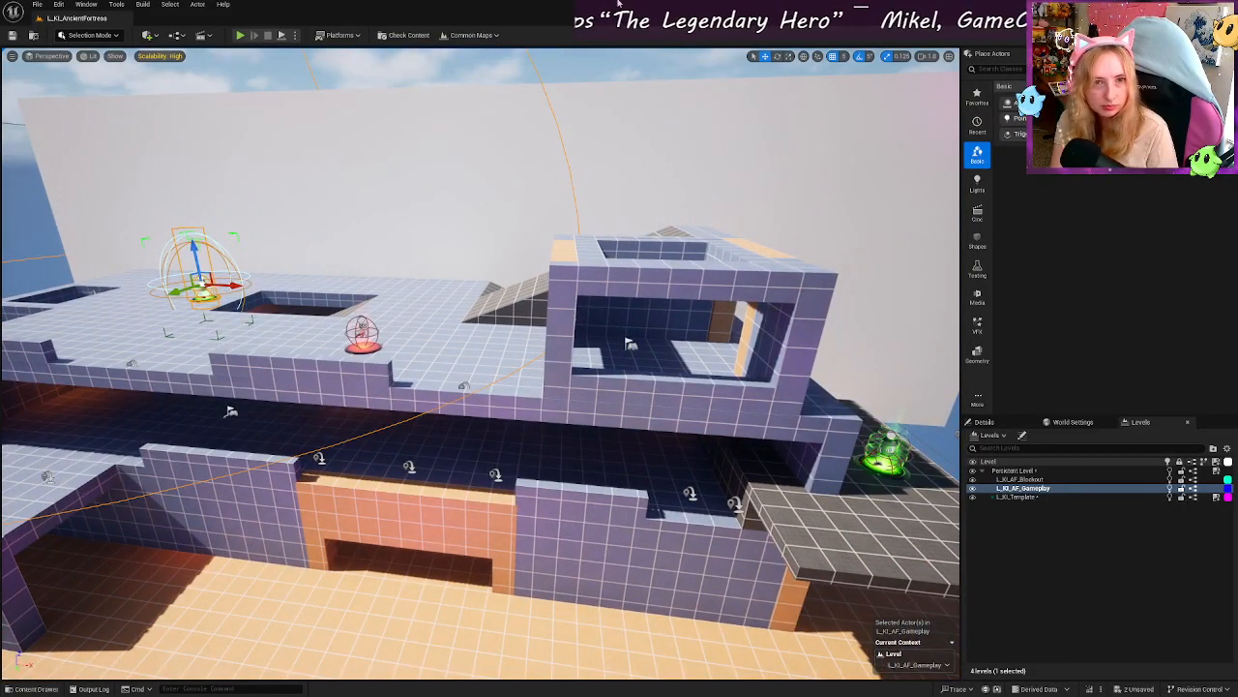
{"action": "left_click", "coordinate": [242, 36]}
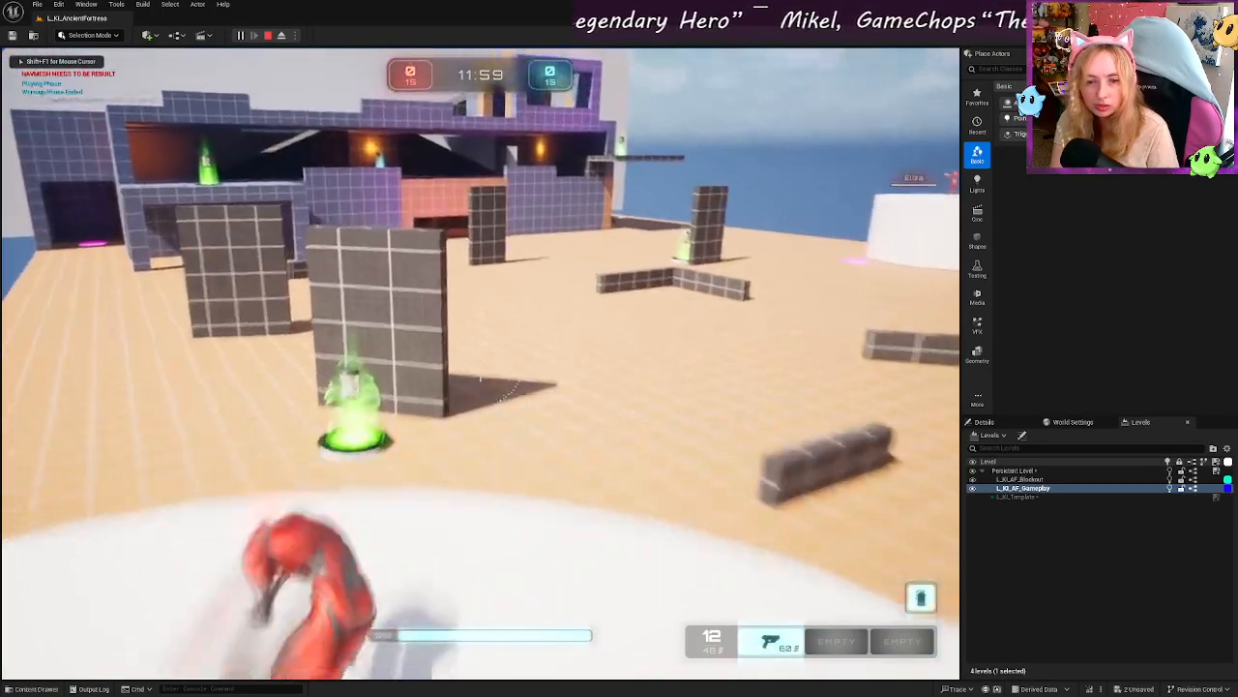
{"action": "key", "text": "w"}
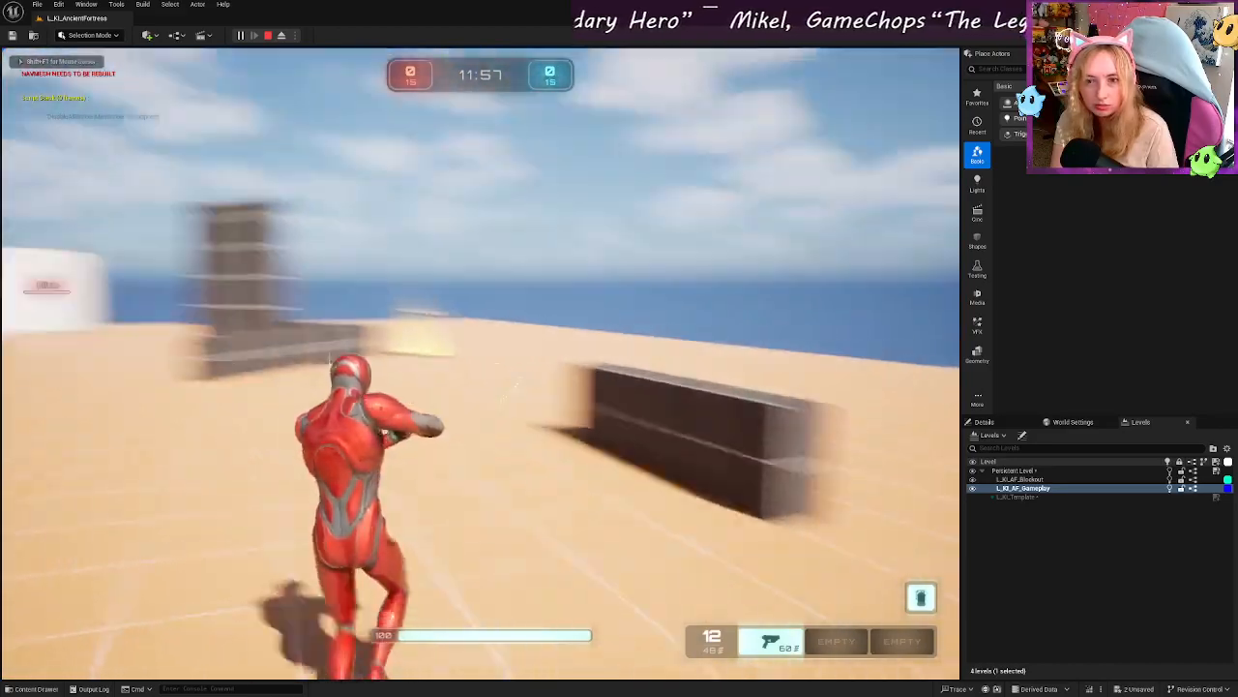
{"action": "key", "text": "w"}
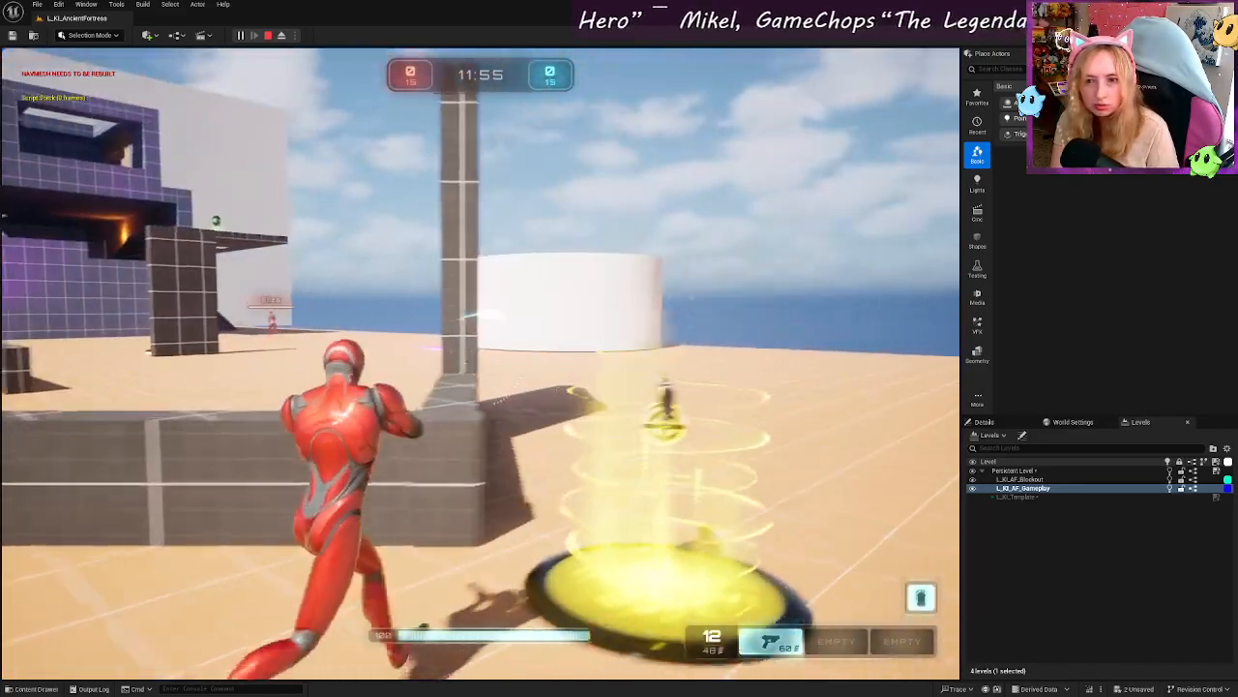
{"action": "key", "text": "w"}
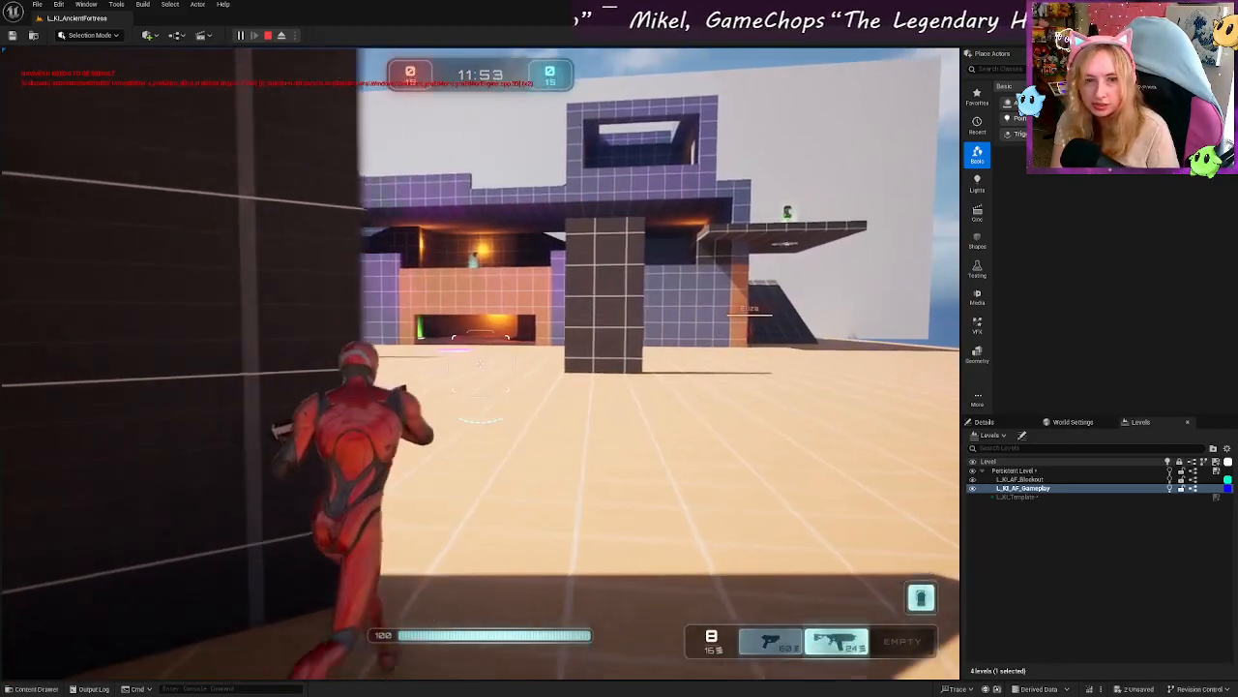
Step: Cross the courtyard past the green pad and fight the bots near the fortress's side ramp
{"action": "key", "text": "w"}
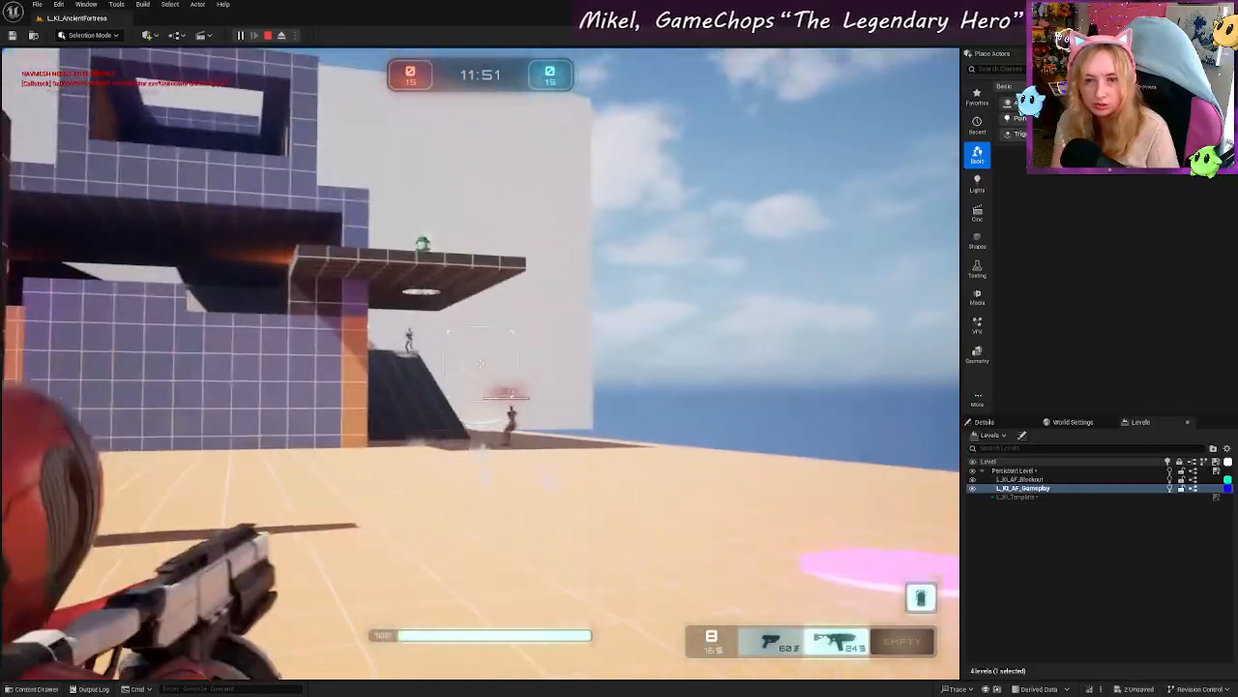
{"action": "key", "text": "w"}
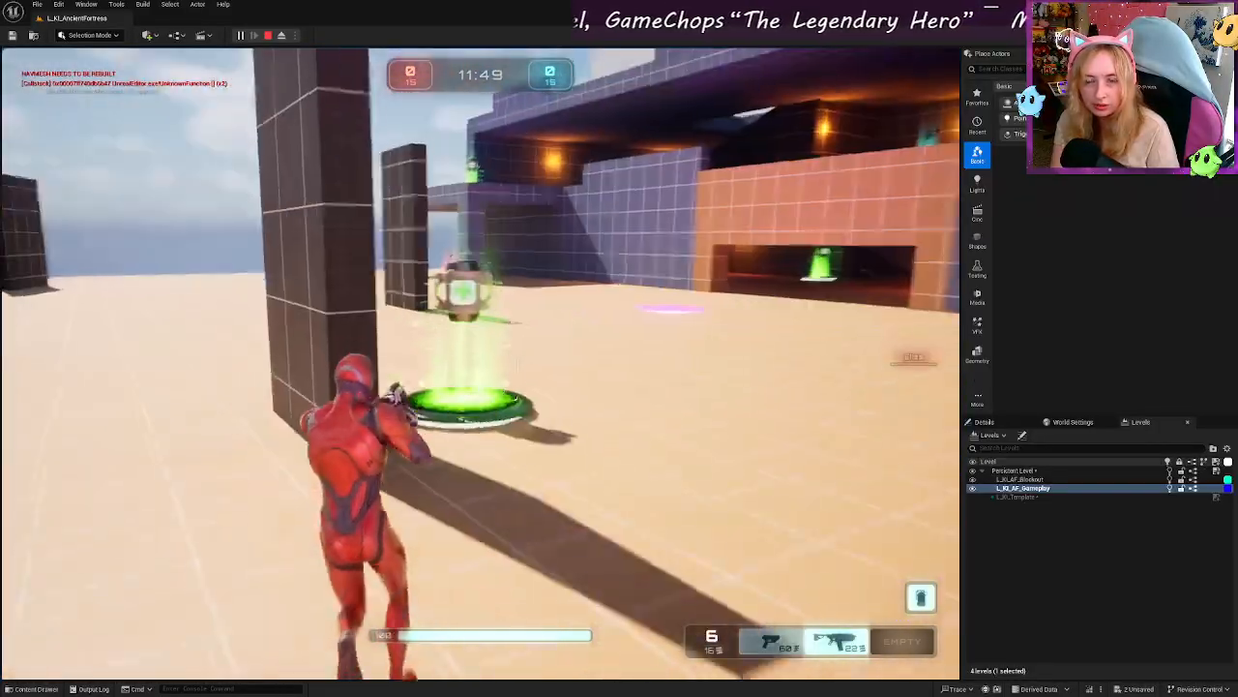
{"action": "key", "text": "w"}
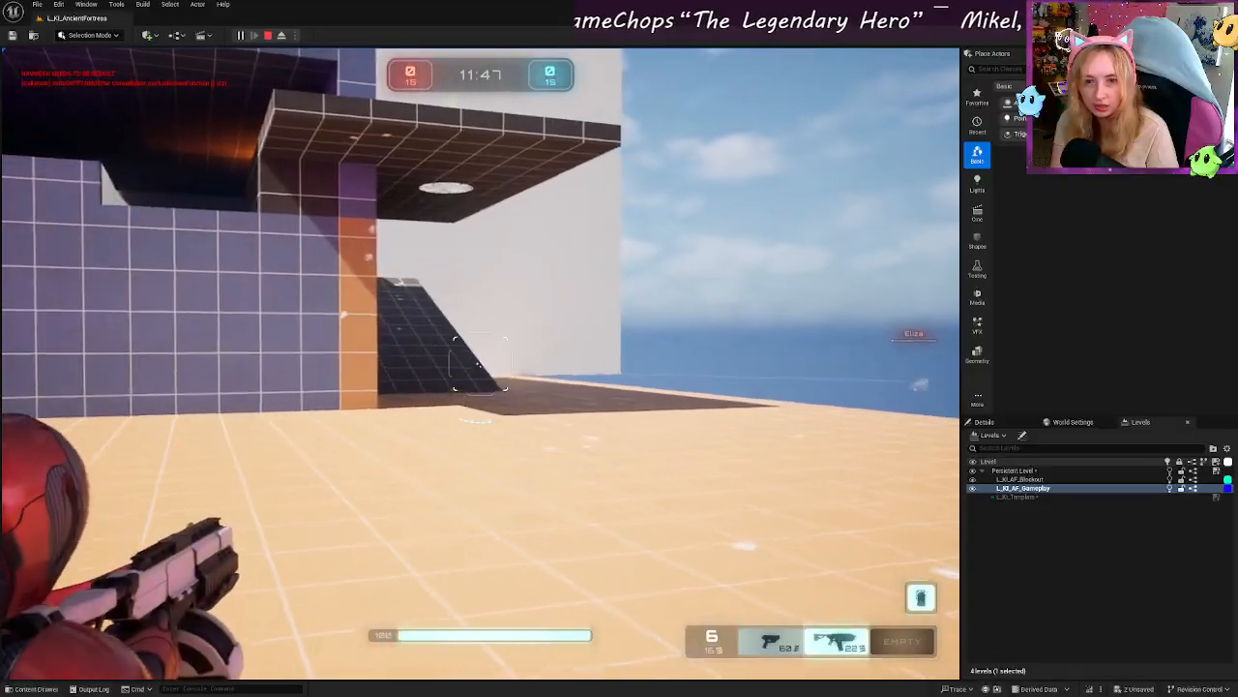
{"action": "key", "text": "w"}
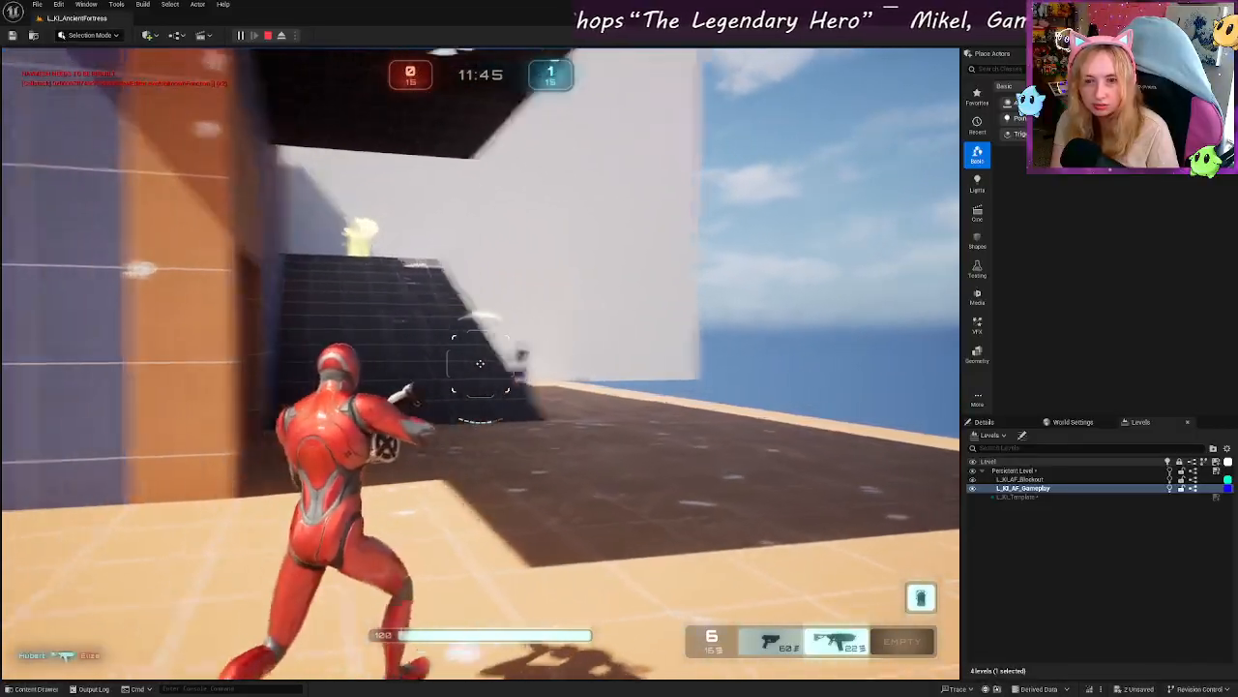
{"action": "key", "text": "w"}
{"action": "right_click", "coordinate": [480, 364]}
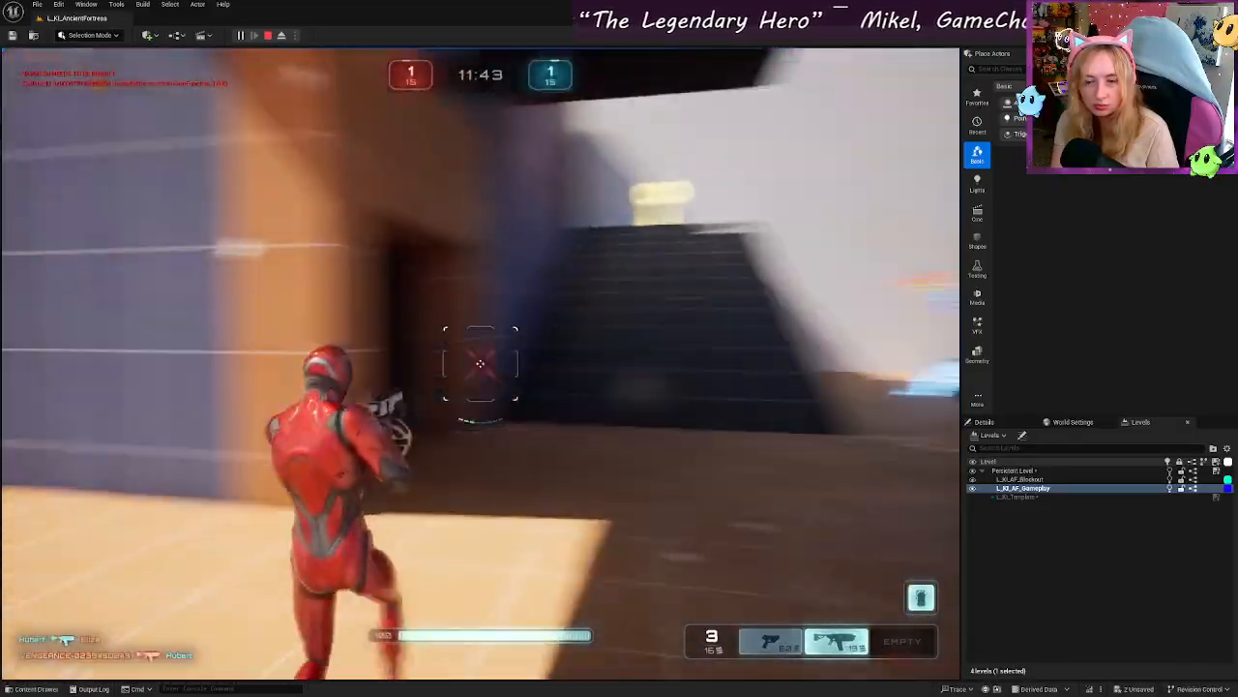
Step: Test the upper route from the shaded ramp past the side platform's green pad to a bot fight on the roof
{"action": "key", "text": "w"}
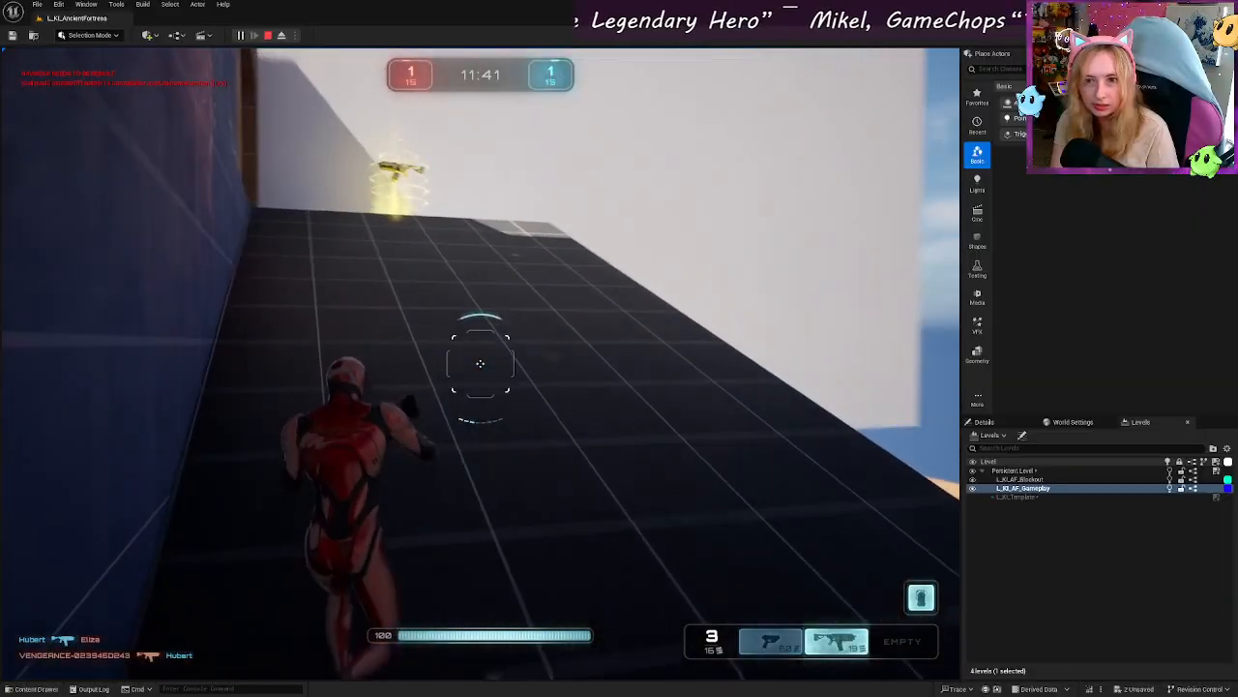
{"action": "key", "text": "w"}
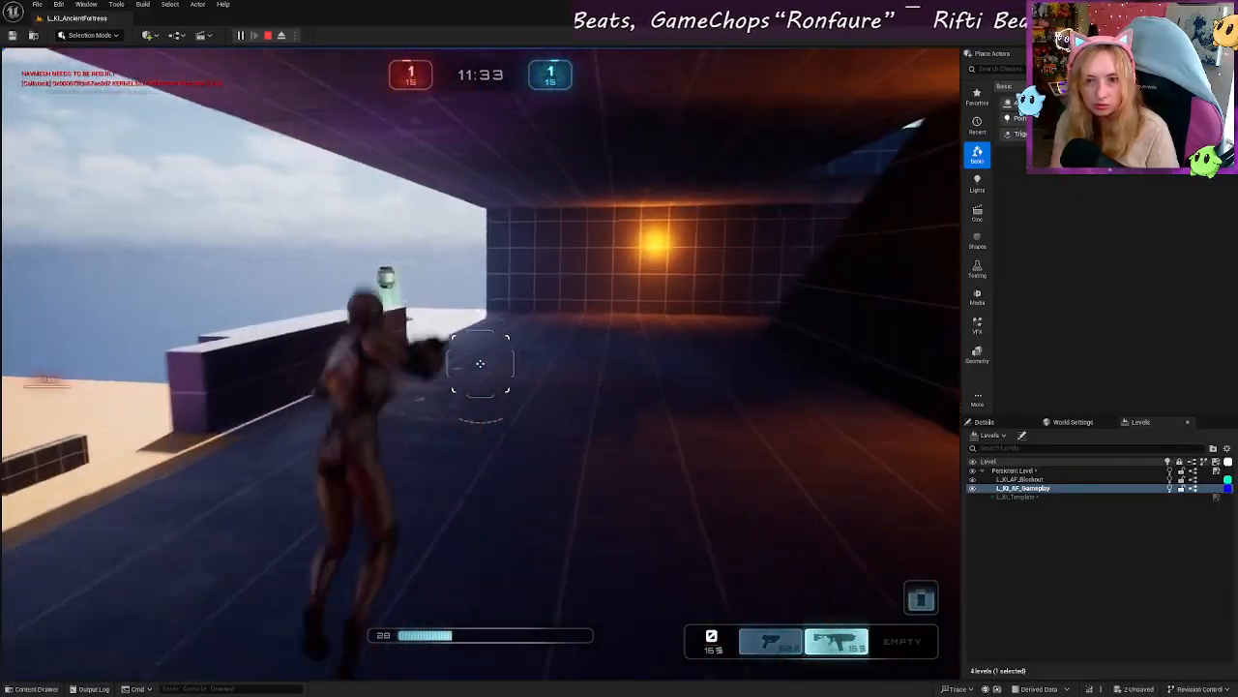
{"action": "key", "text": "w"}
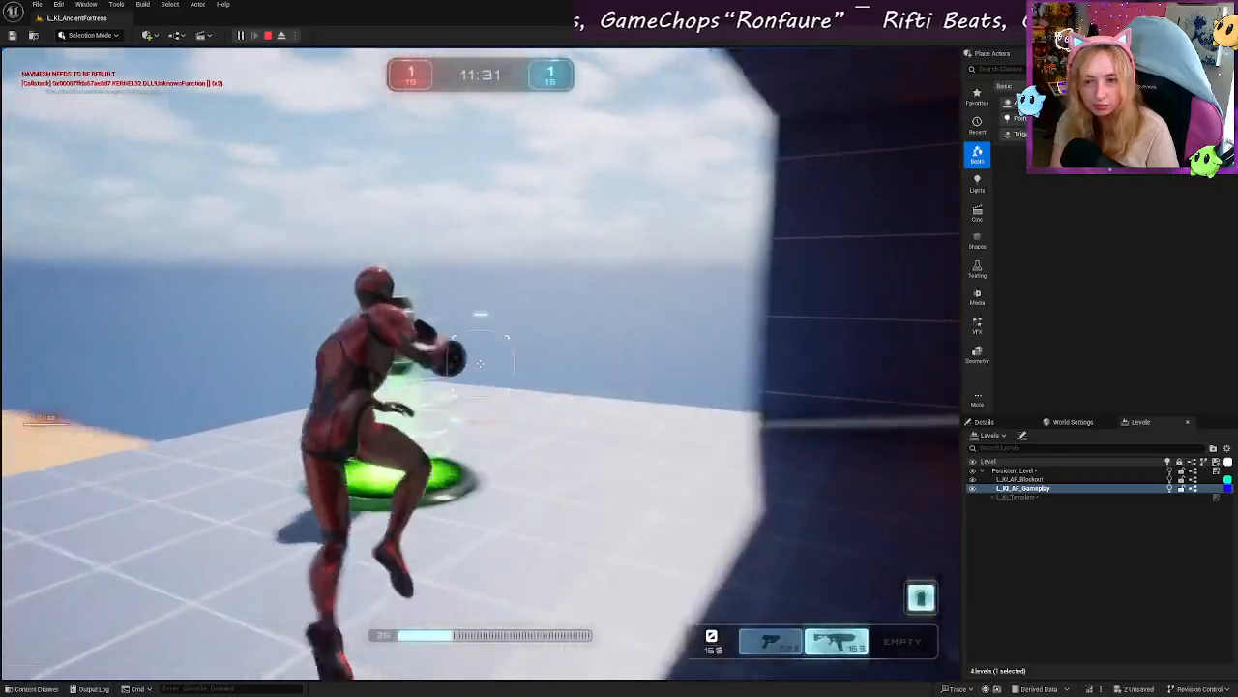
{"action": "key", "text": "w"}
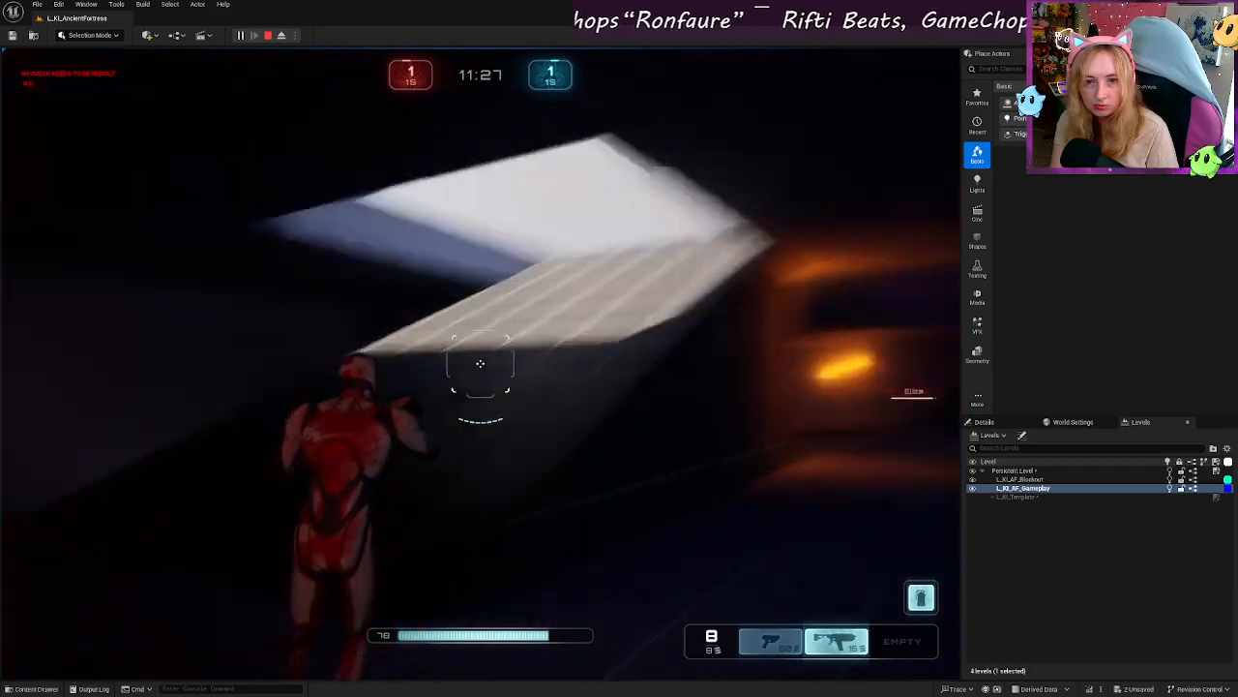
{"action": "key", "text": "w"}
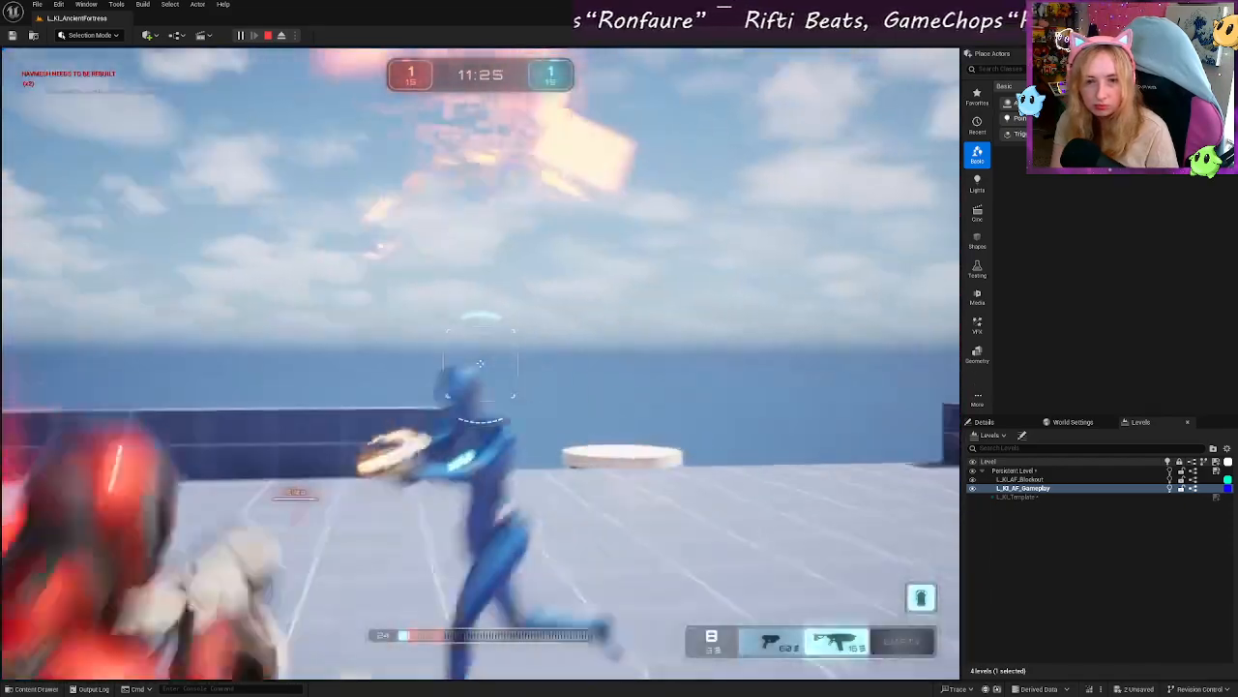
{"action": "left_click", "coordinate": [480, 364]}
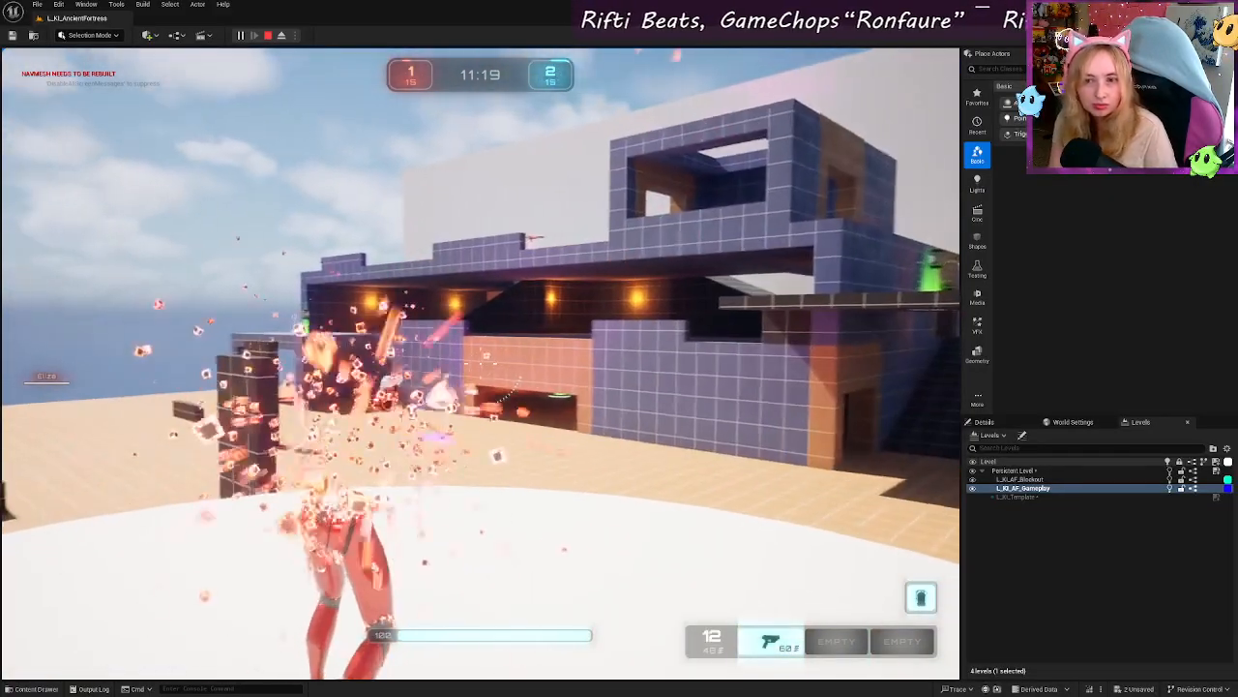
Step: Run from the spawn platform into the fortress's lower hall, fight the bots and restore health at the green pad
{"action": "key", "text": "w"}
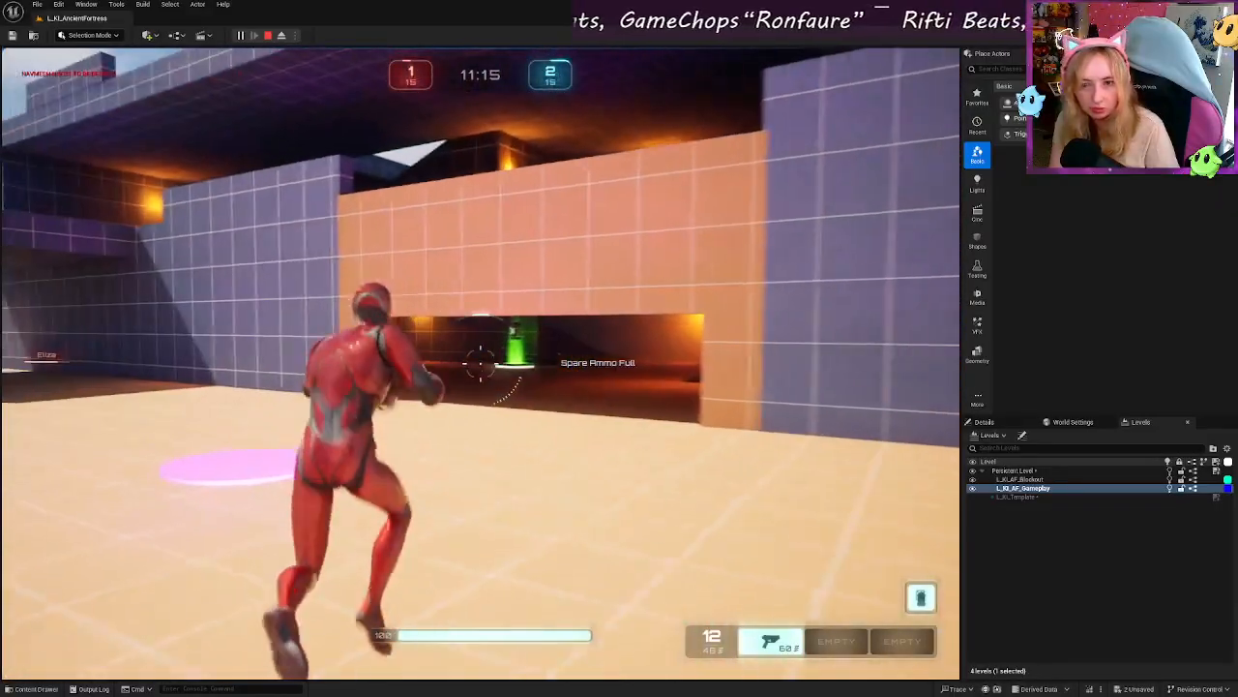
{"action": "key", "text": "w"}
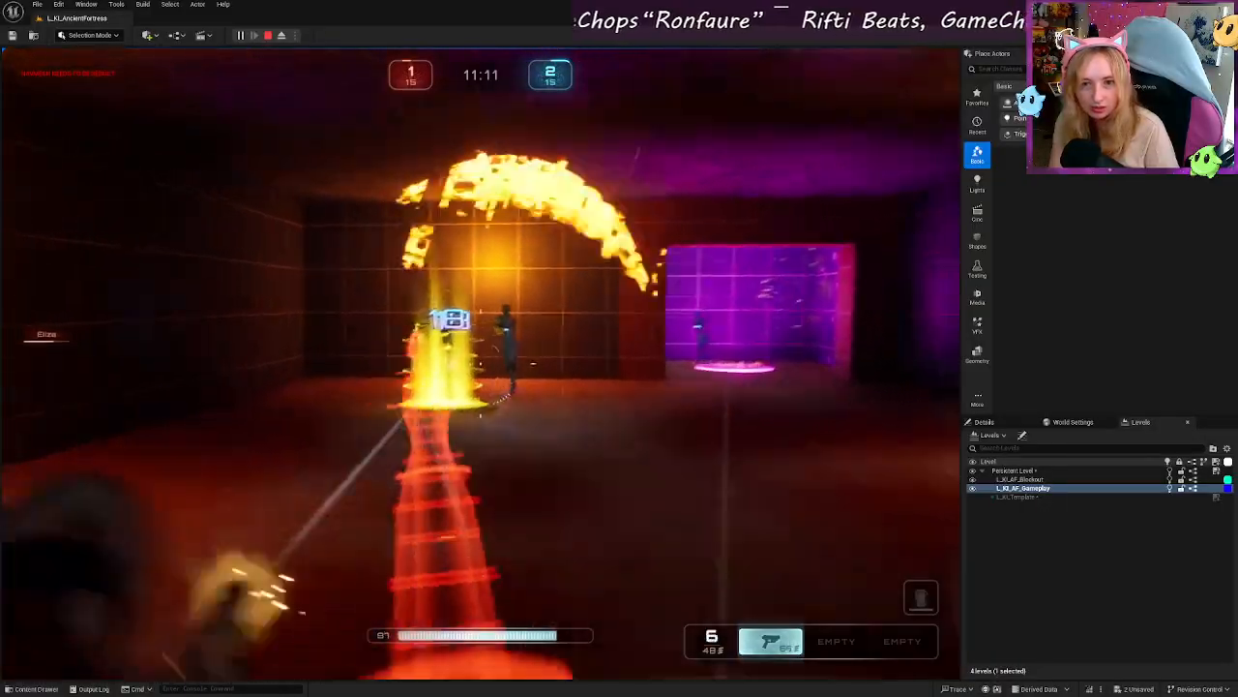
{"action": "left_click", "coordinate": [480, 364]}
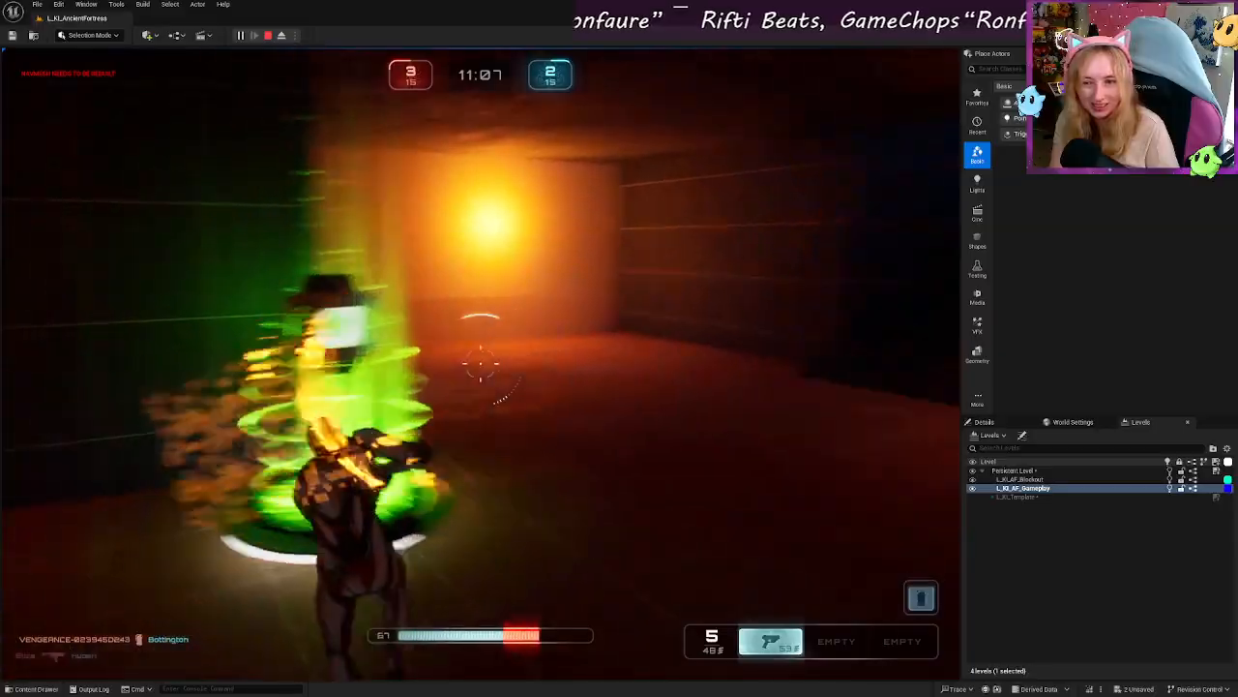
{"action": "key", "text": "w"}
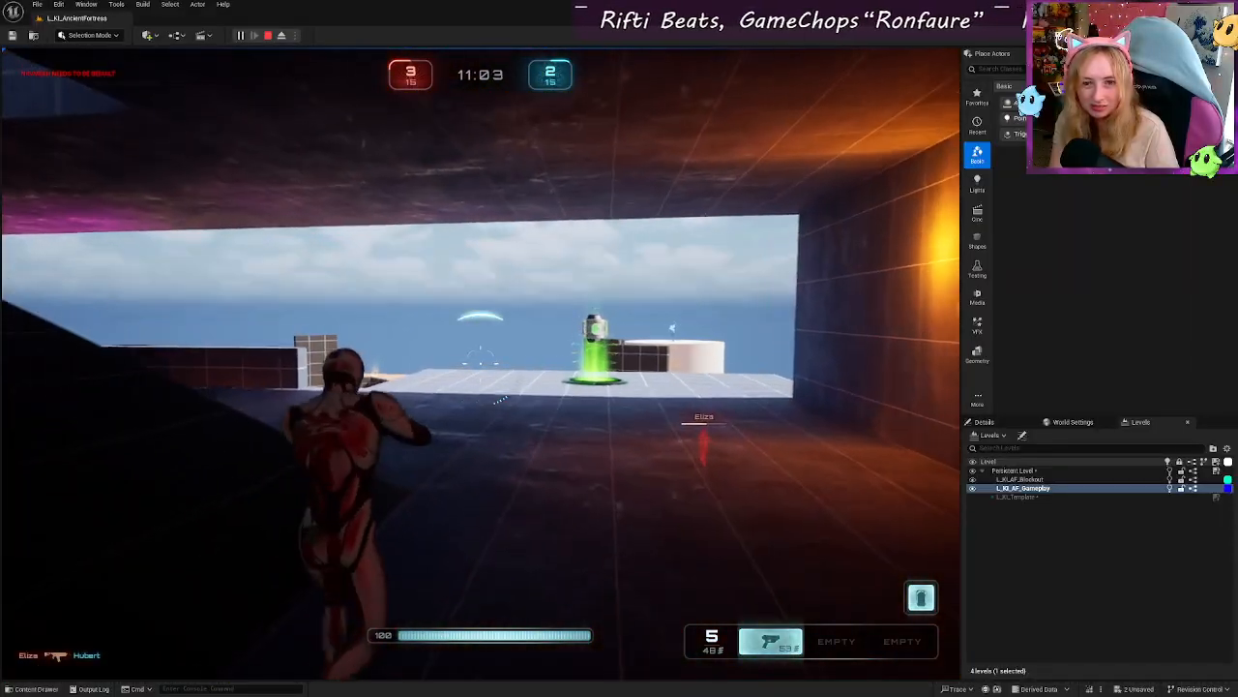
Step: Test the upper floor's side platform with its green pad and shoot at the bots until the pistol's magazine is empty
{"action": "key", "text": "w"}
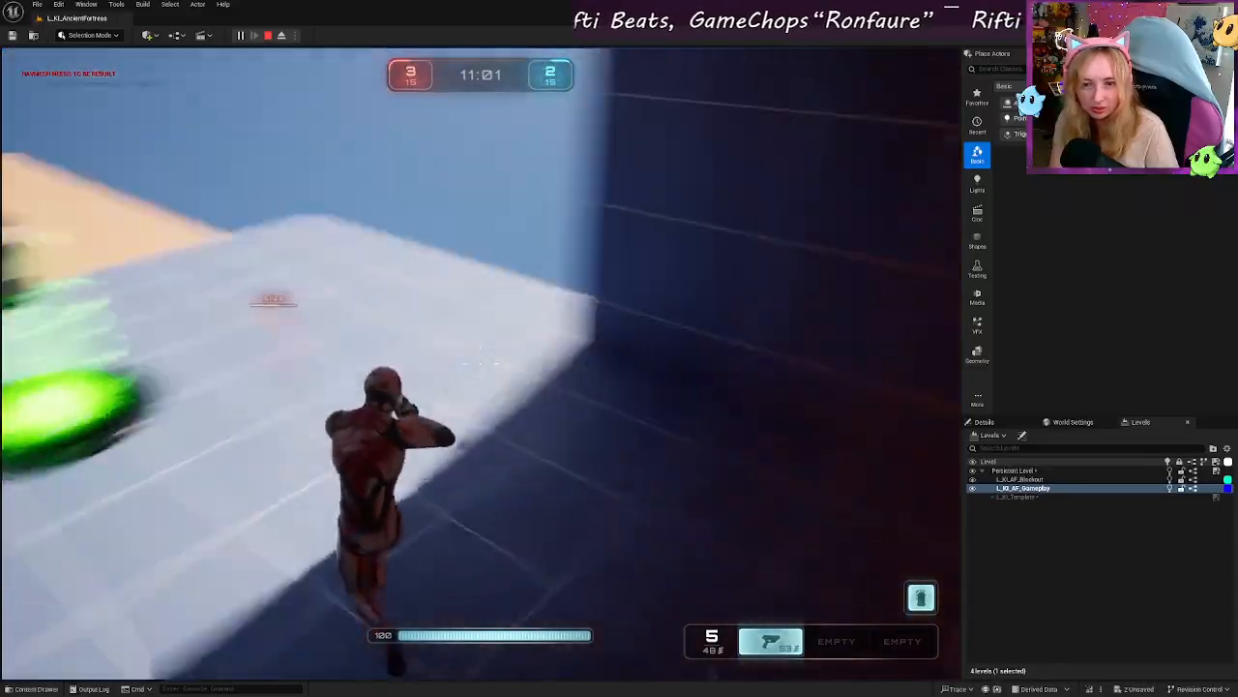
{"action": "key", "text": "w"}
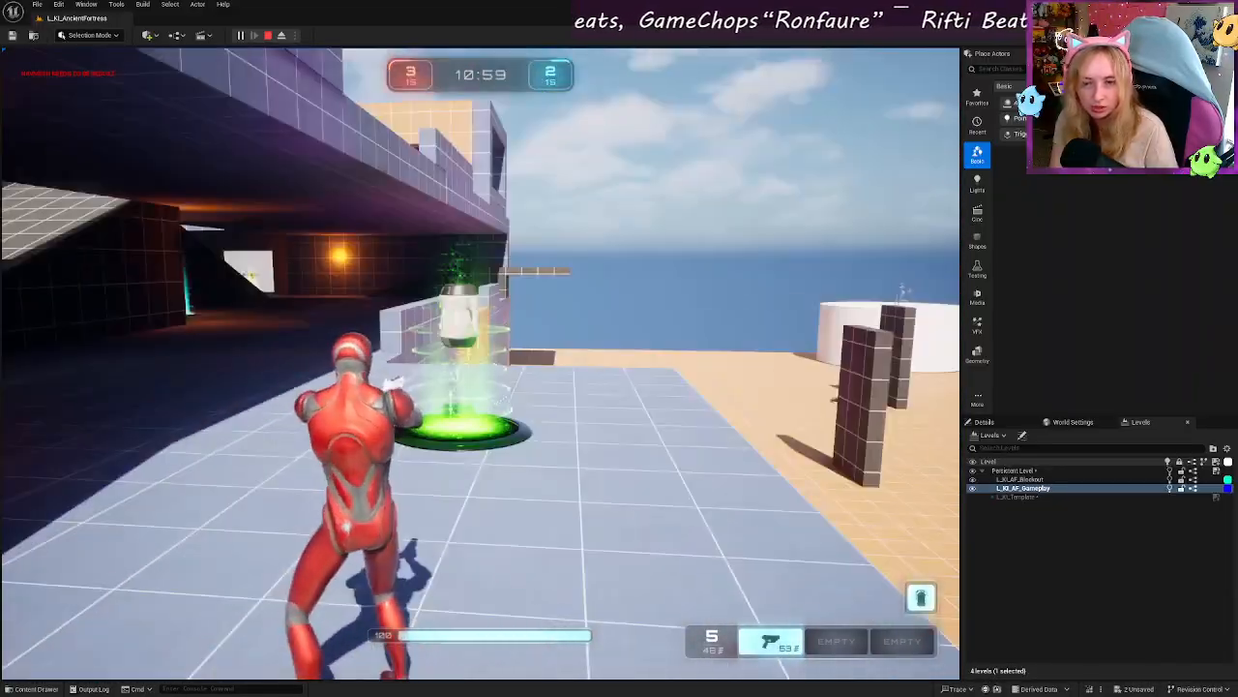
{"action": "key", "text": "w"}
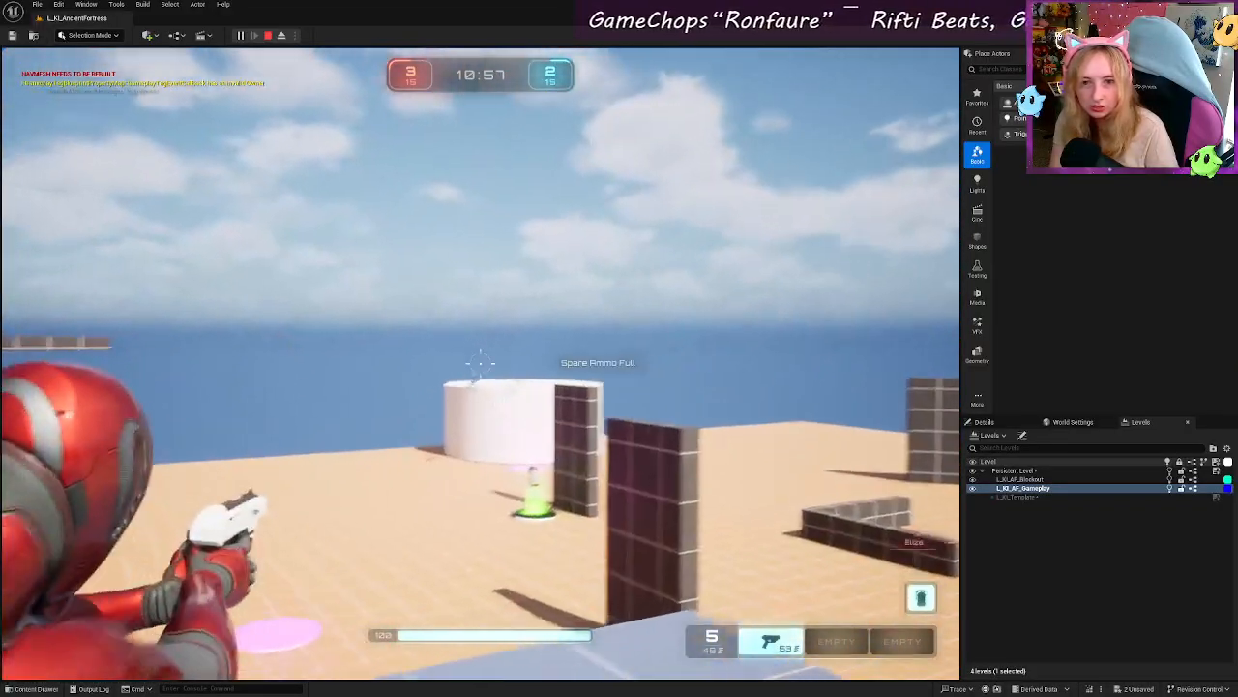
{"action": "left_click", "coordinate": [481, 363]}
{"action": "left_click", "coordinate": [481, 364]}
{"action": "left_click", "coordinate": [480, 364]}
{"action": "left_click", "coordinate": [481, 364]}
{"action": "left_click", "coordinate": [481, 364]}
{"action": "key", "text": "w"}
{"action": "left_click", "coordinate": [481, 364]}
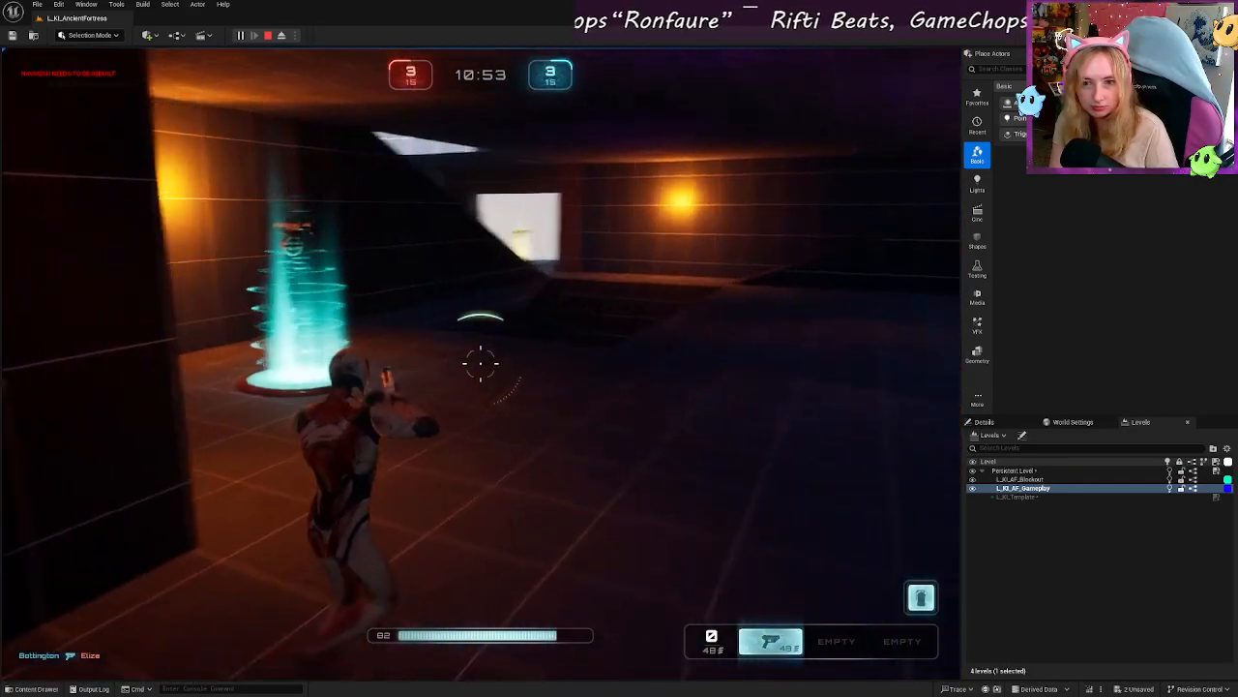
Step: Collect the weapon from the upper floor's teal pad and fire it in the lower hall
{"action": "key", "text": "w"}
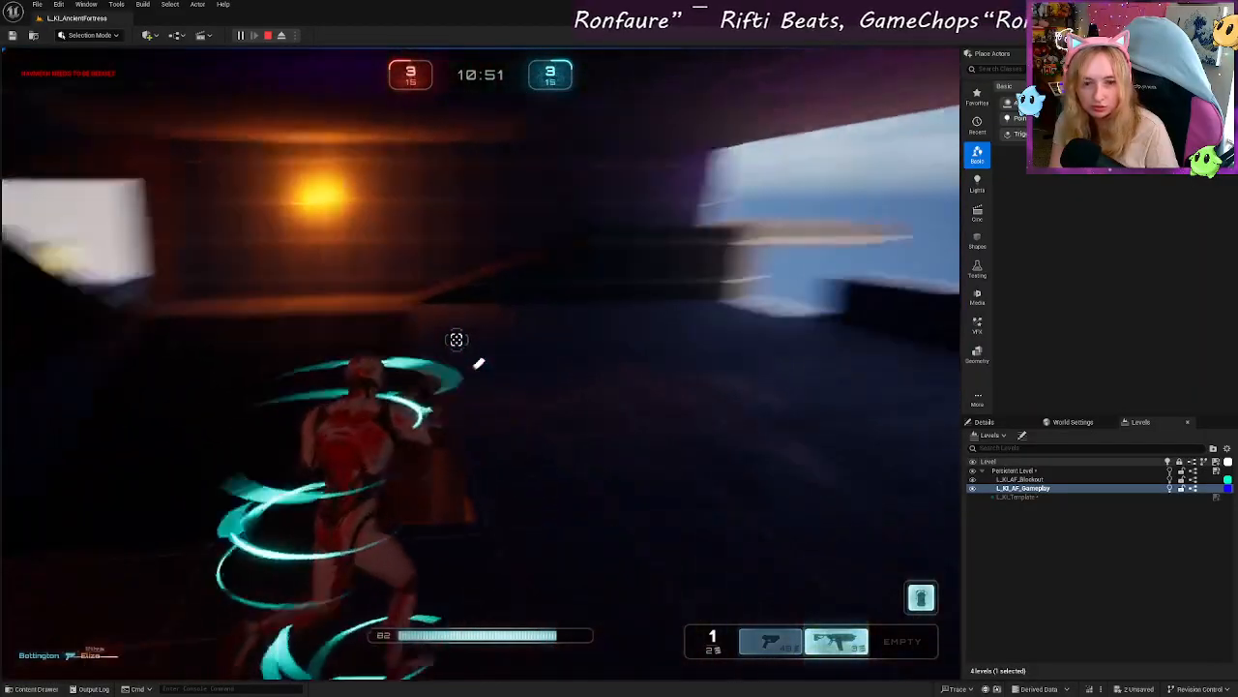
{"action": "key", "text": "w"}
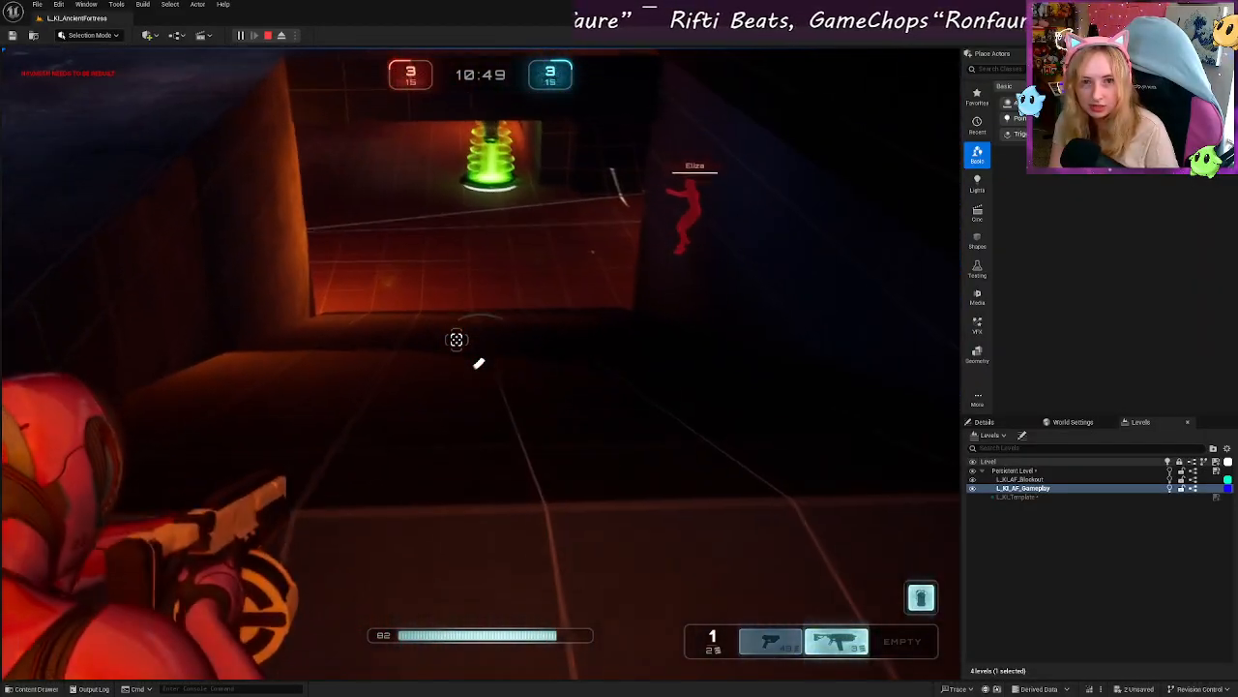
{"action": "key", "text": "s"}
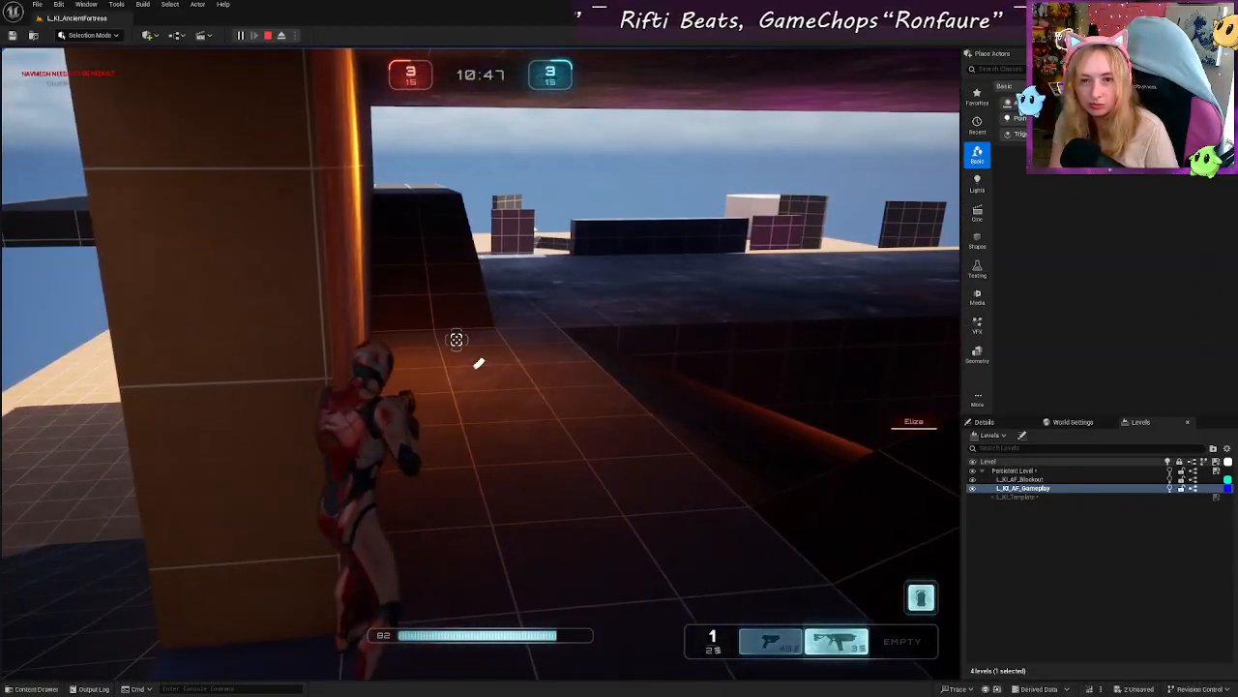
{"action": "key", "text": "w"}
{"action": "key", "text": "w"}
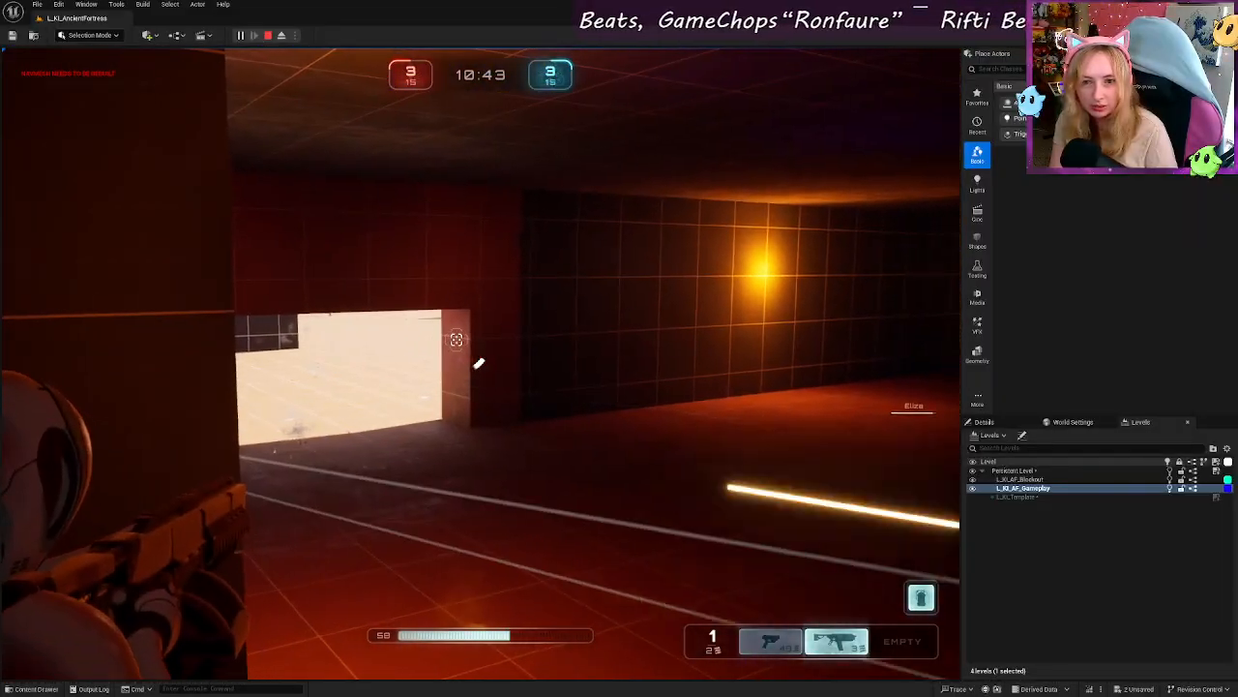
{"action": "left_click", "coordinate": [457, 340]}
Step: Move through the lower hall's bot fight, pick up a third weapon and climb the ramp to the roof
{"action": "key", "text": "w"}
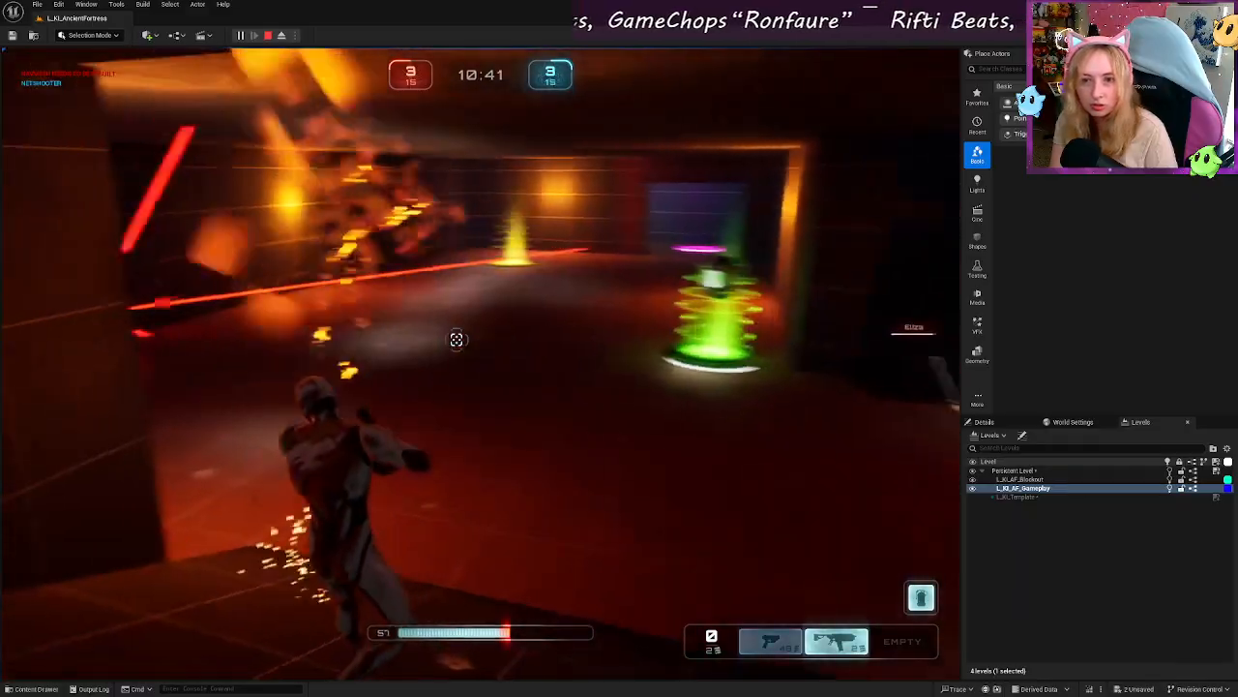
{"action": "key", "text": "w"}
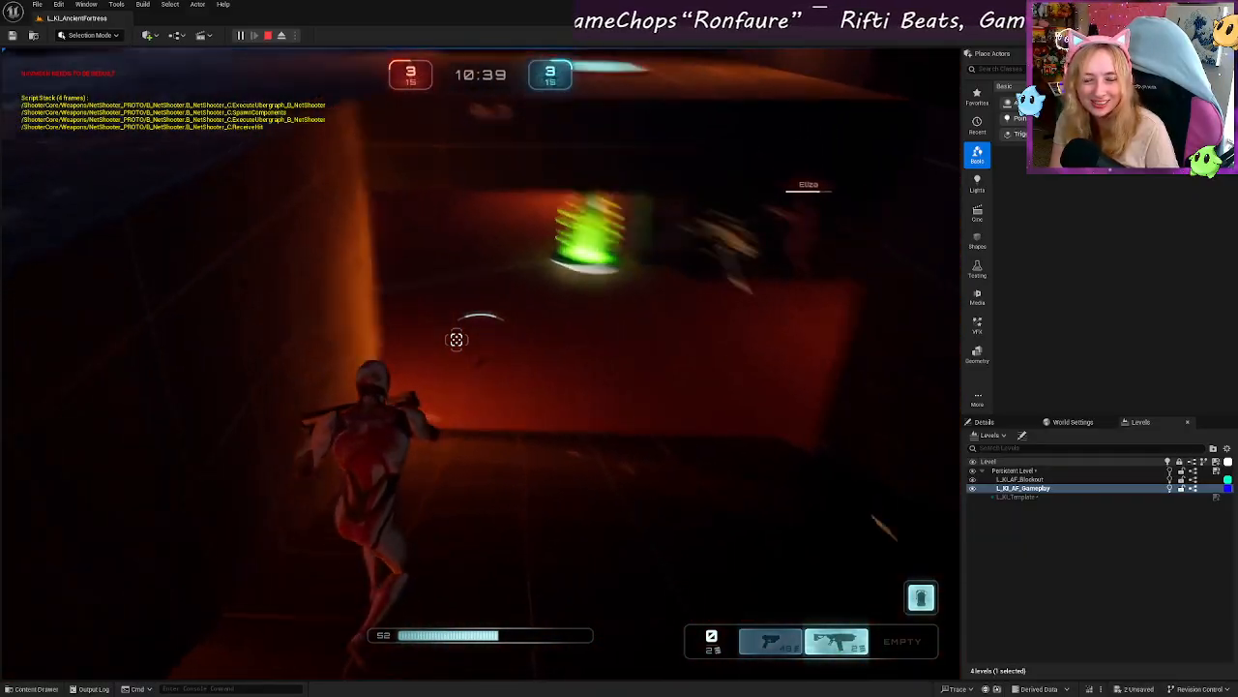
{"action": "key", "text": "w"}
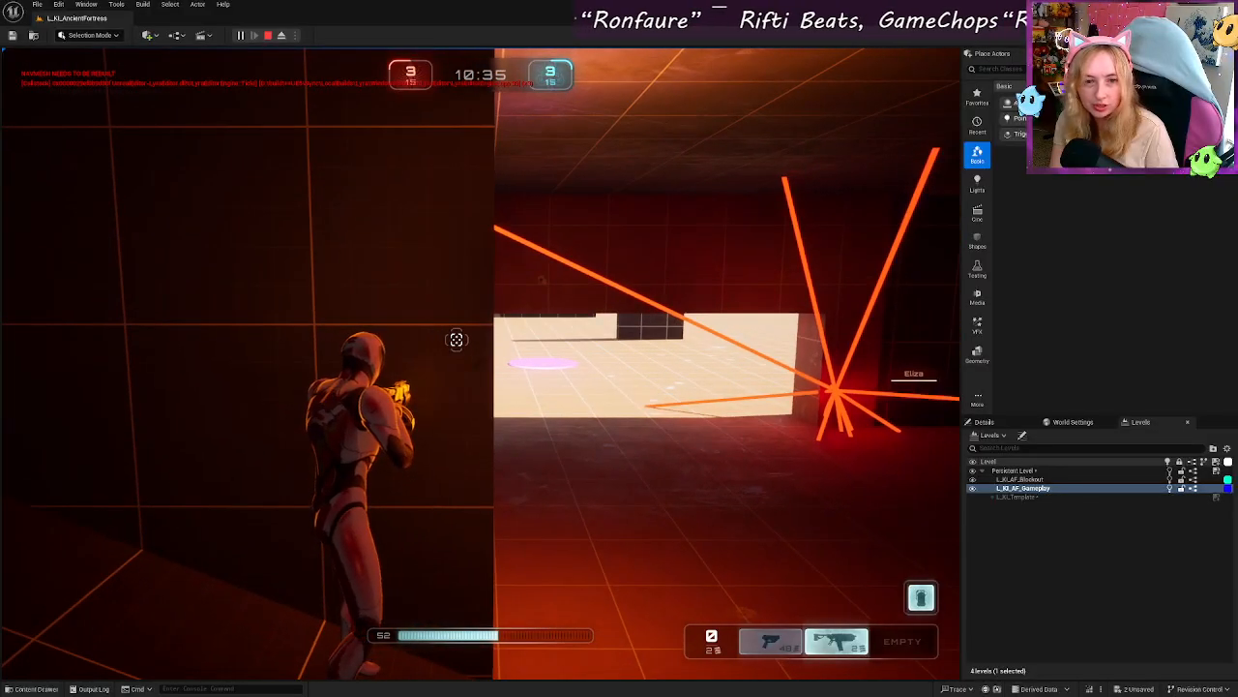
{"action": "key", "text": "w"}
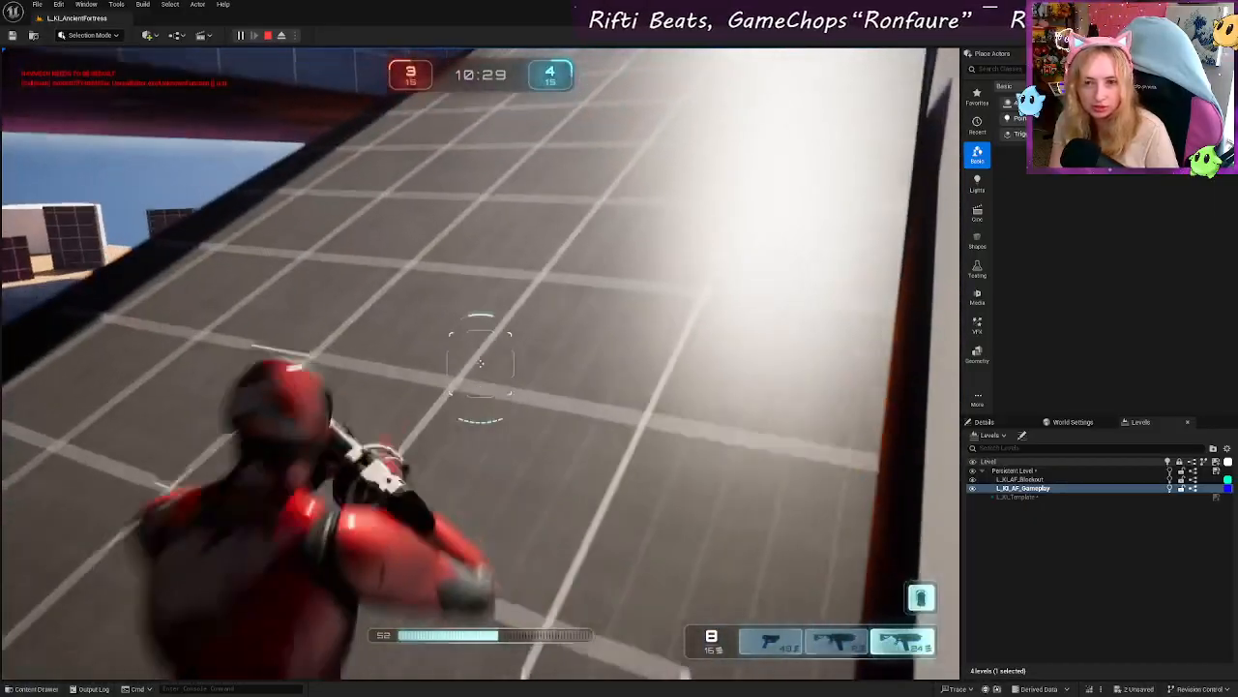
{"action": "key", "text": "w"}
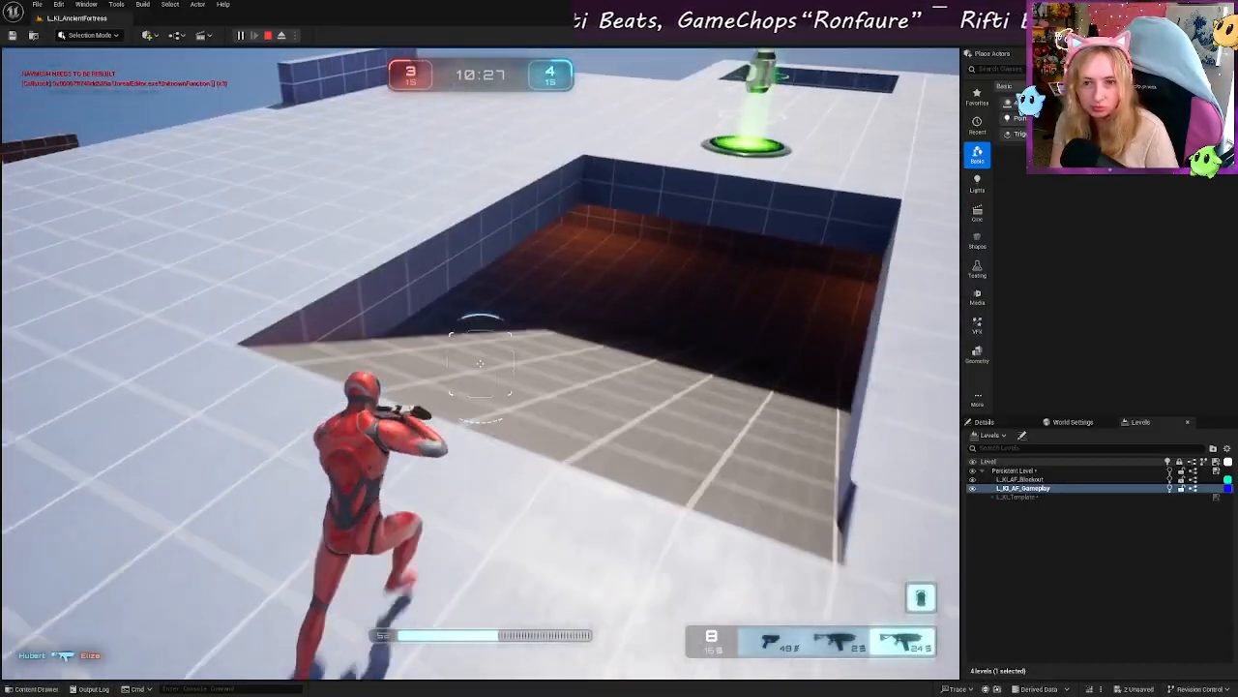
Step: Drop from the roof to the side platform's green pad and fight the bots along the upper floor
{"action": "key", "text": "w"}
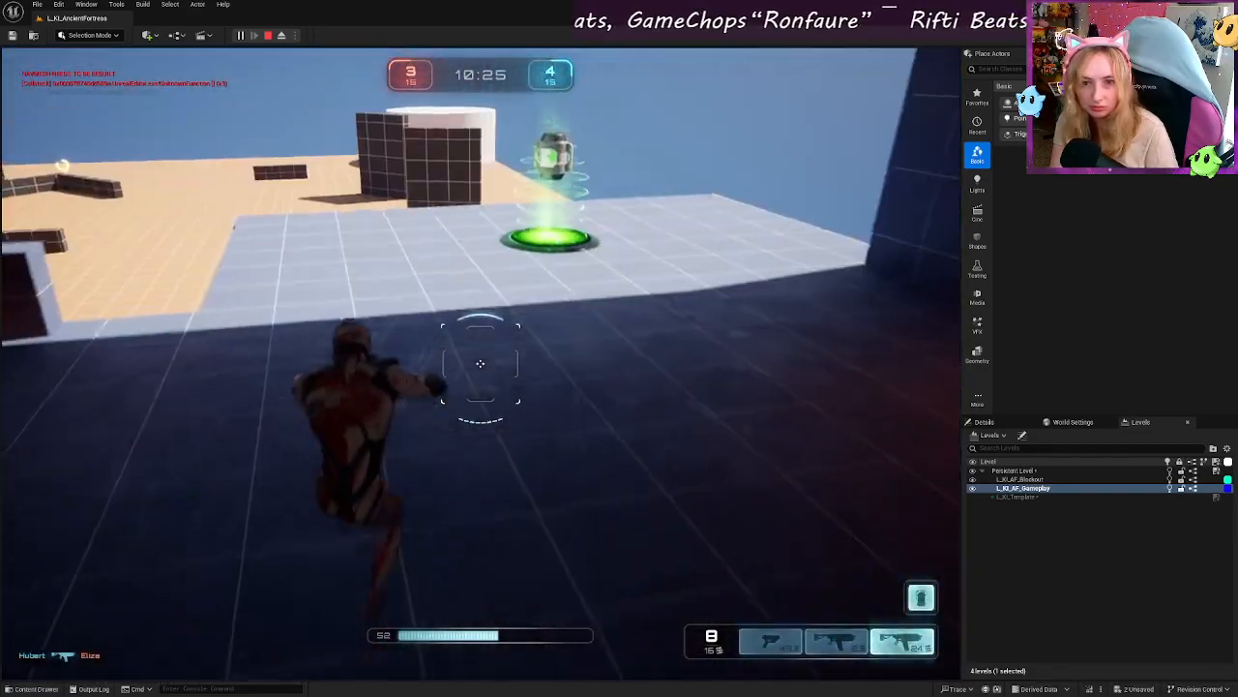
{"action": "key", "text": "w"}
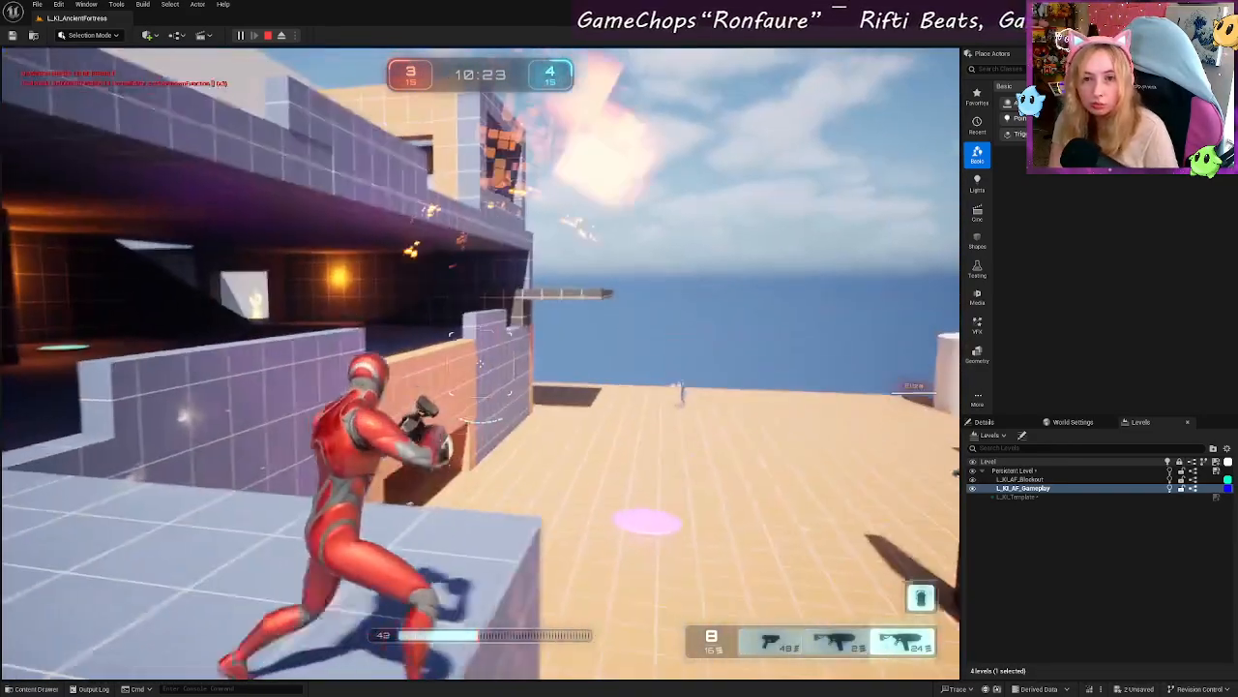
{"action": "key", "text": "w"}
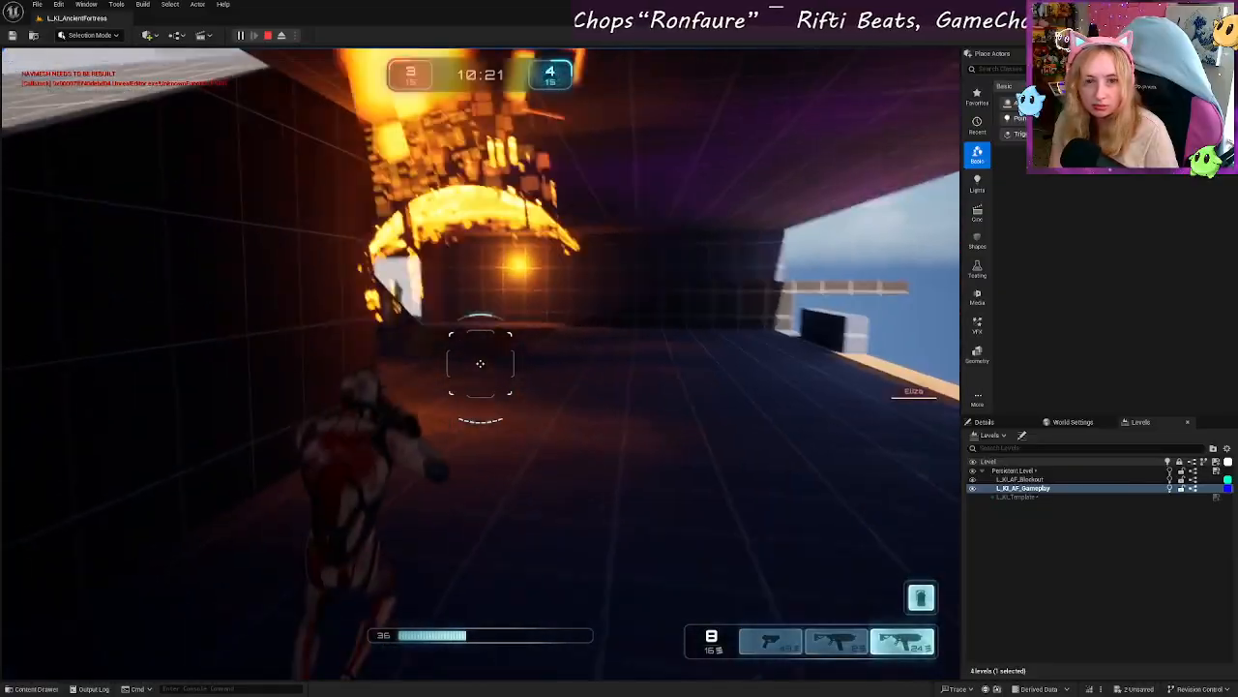
{"action": "key", "text": "w"}
{"action": "left_click", "coordinate": [480, 364]}
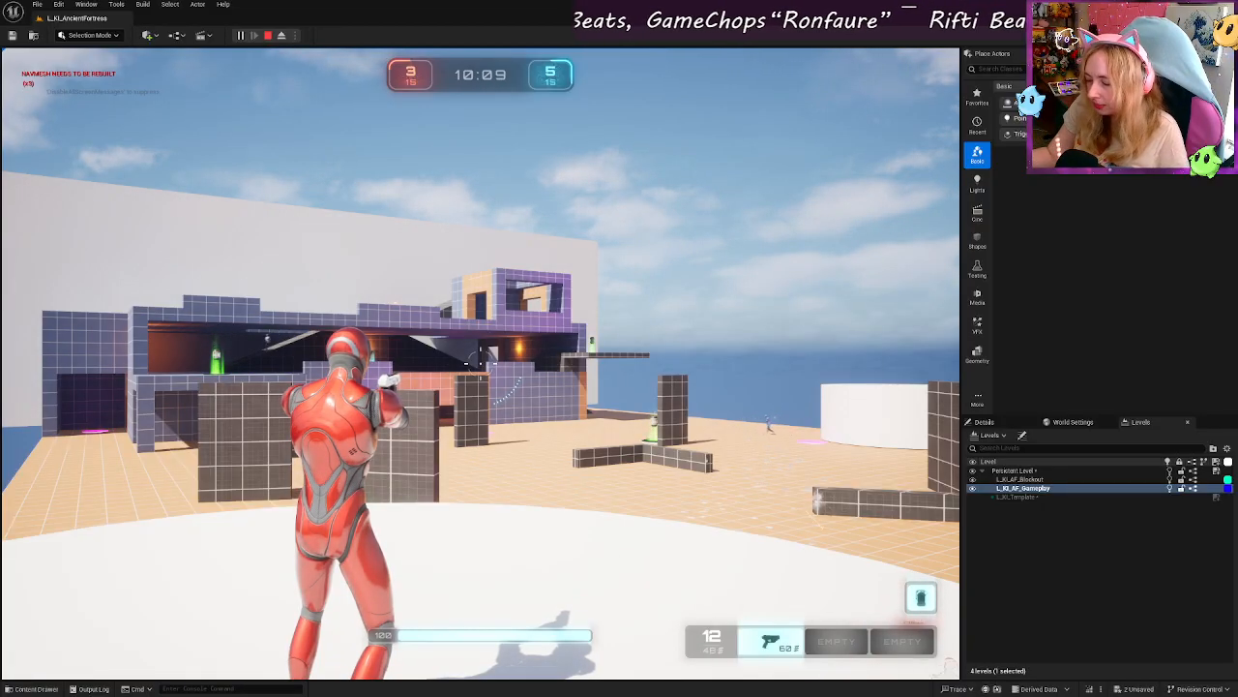
Step: Cross the courtyard's cover walls after respawning and attack the bot inside the fortress's low front opening
{"action": "key", "text": "w"}
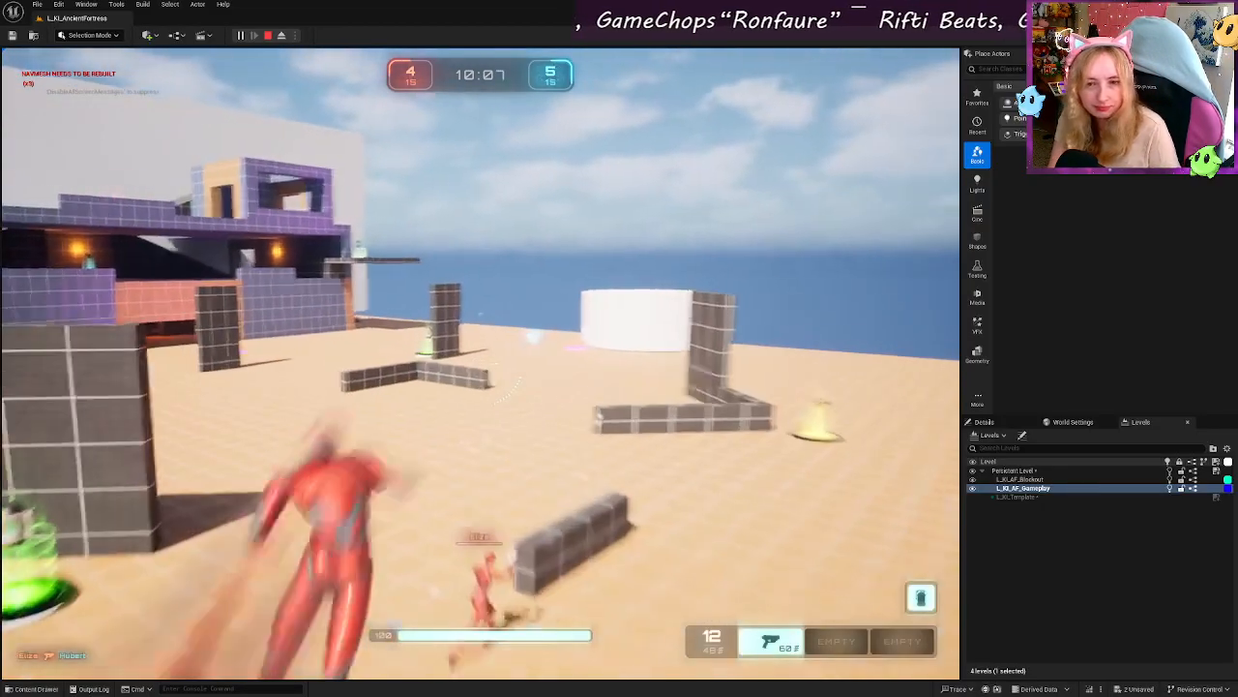
{"action": "key", "text": "w"}
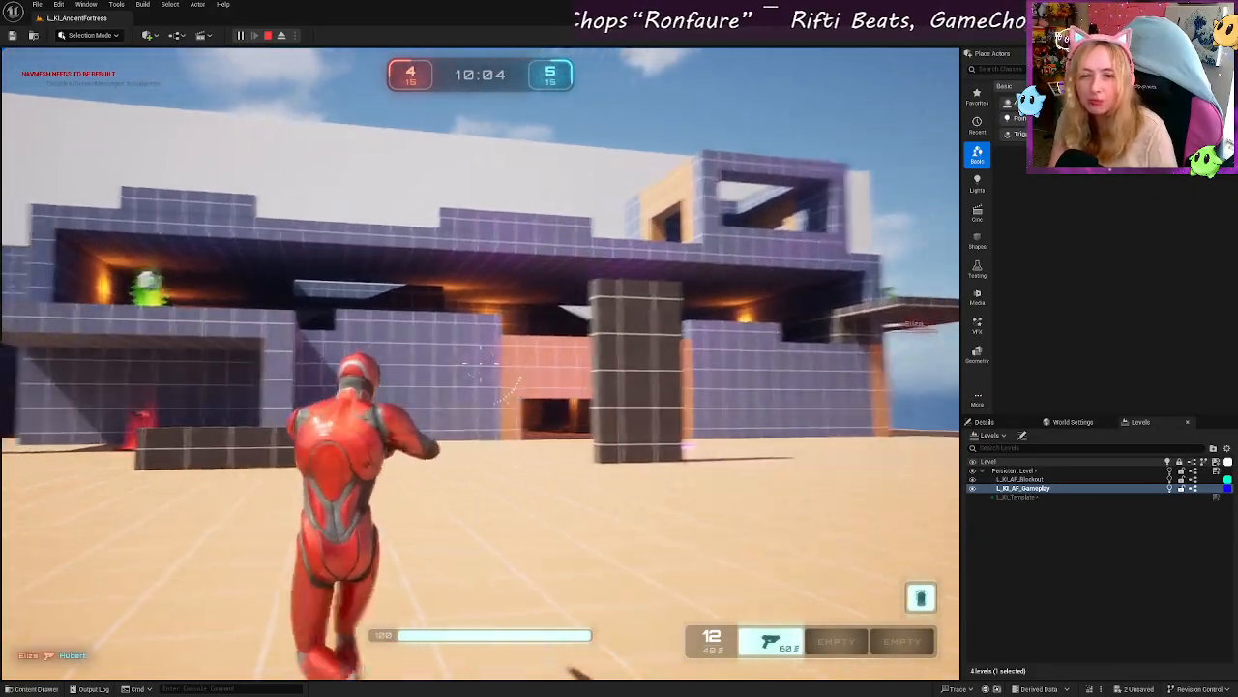
{"action": "key", "text": "w"}
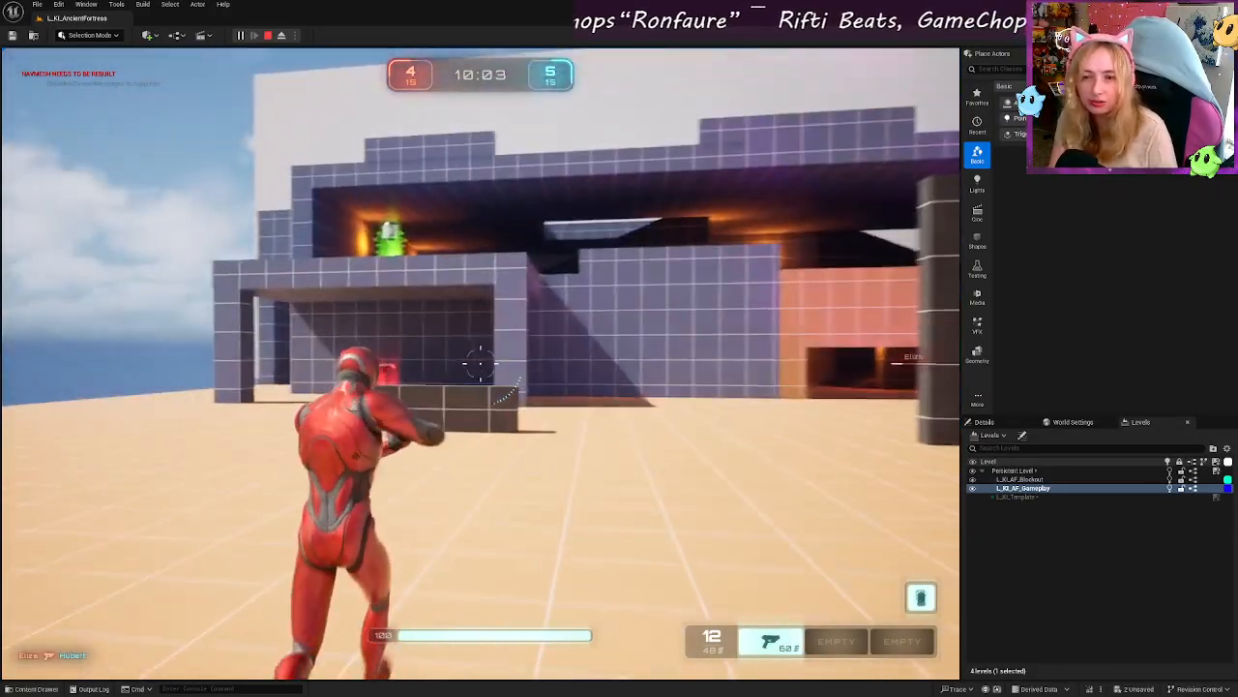
{"action": "key", "text": "w"}
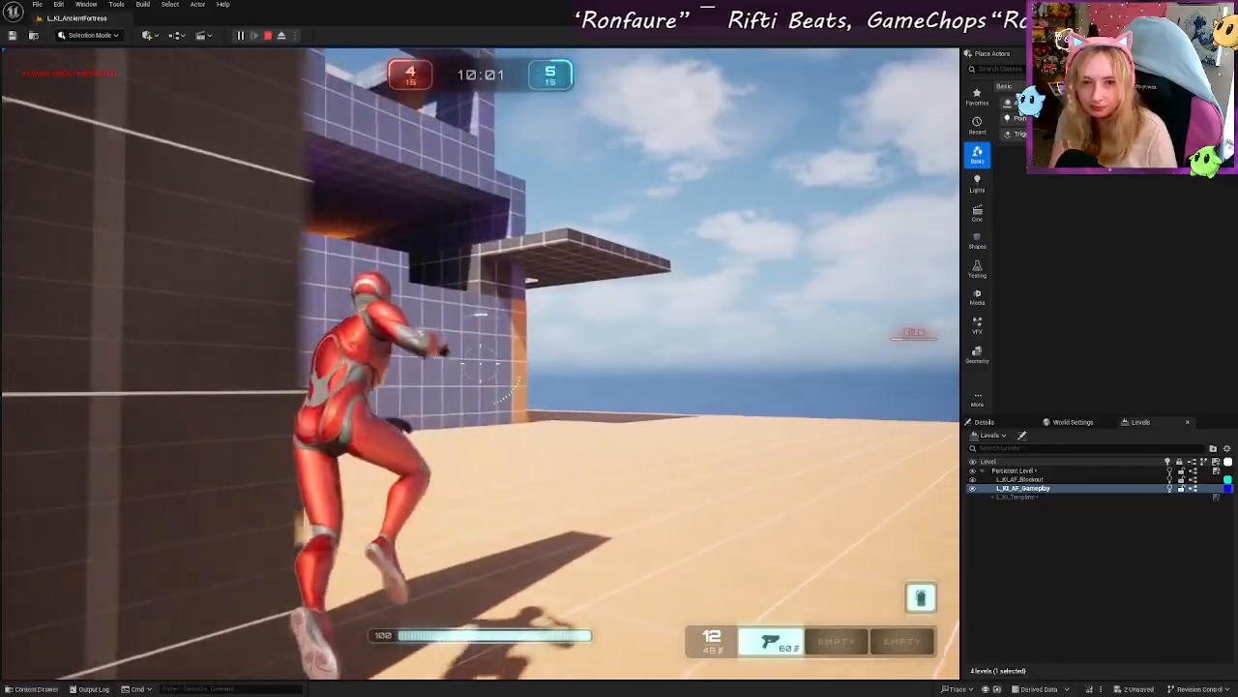
{"action": "right_click", "coordinate": [481, 363]}
{"action": "left_click", "coordinate": [481, 364]}
{"action": "left_click", "coordinate": [481, 364]}
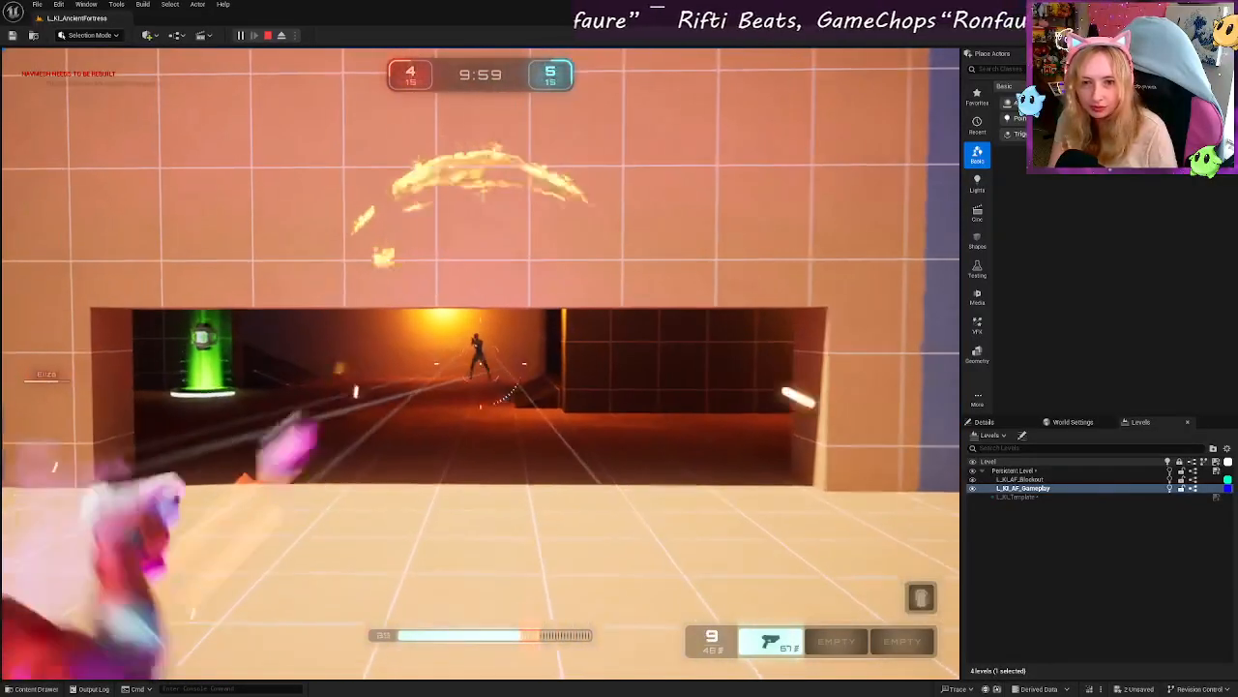
{"action": "left_click", "coordinate": [481, 364]}
Step: Enter the lower hall through the front opening and restore health at its green pad
{"action": "key", "text": "a"}
{"action": "key", "text": "space"}
{"action": "key", "text": "w"}
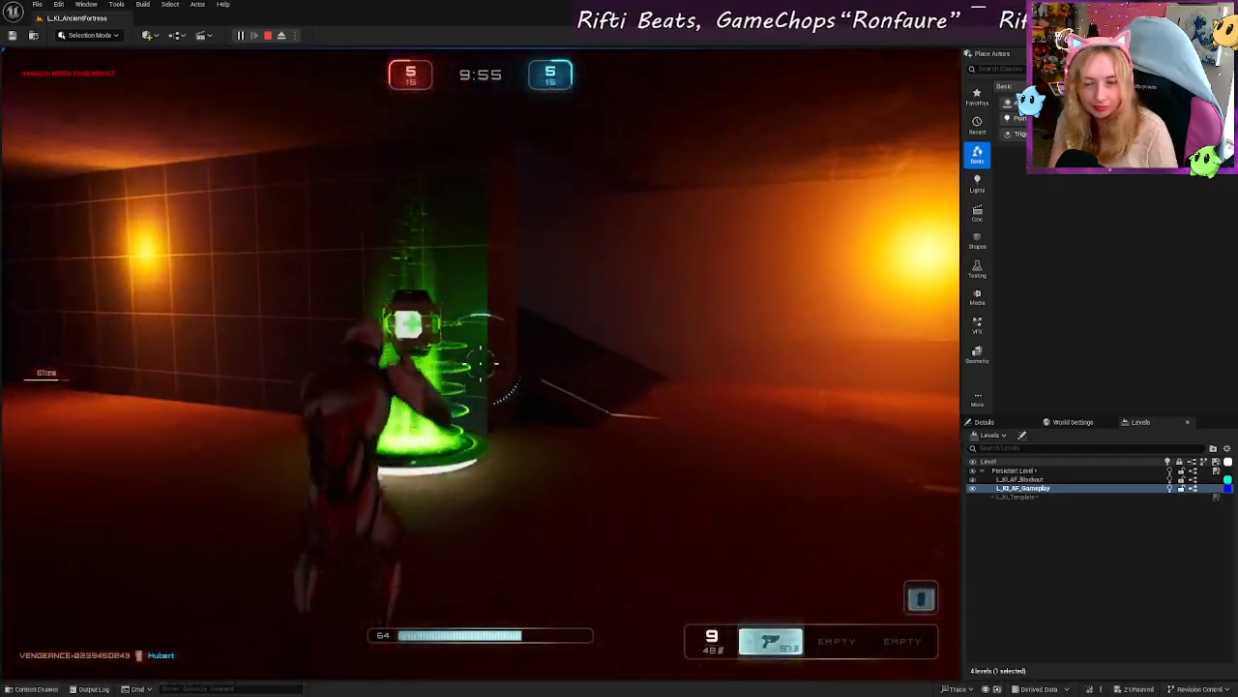
{"action": "key", "text": "w"}
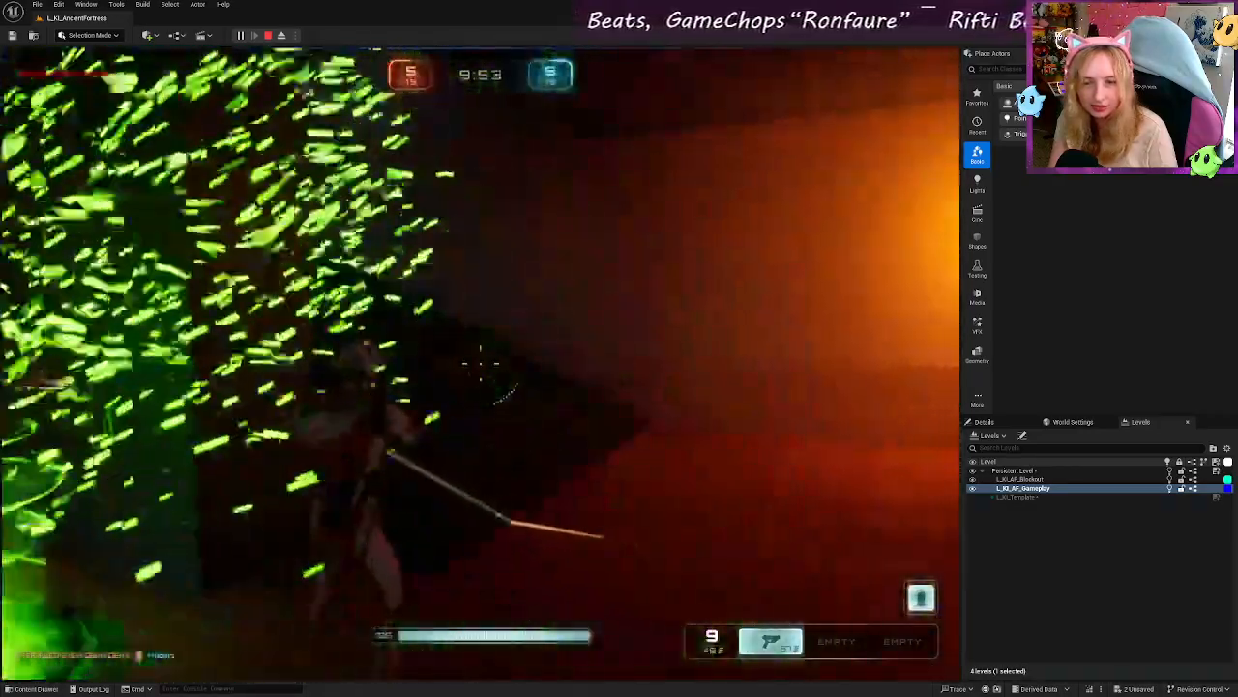
Step: Climb the inner ramp to the upper floor, shoot the bot beside the teal pad and collect the pad's weapon
{"action": "key", "text": "w"}
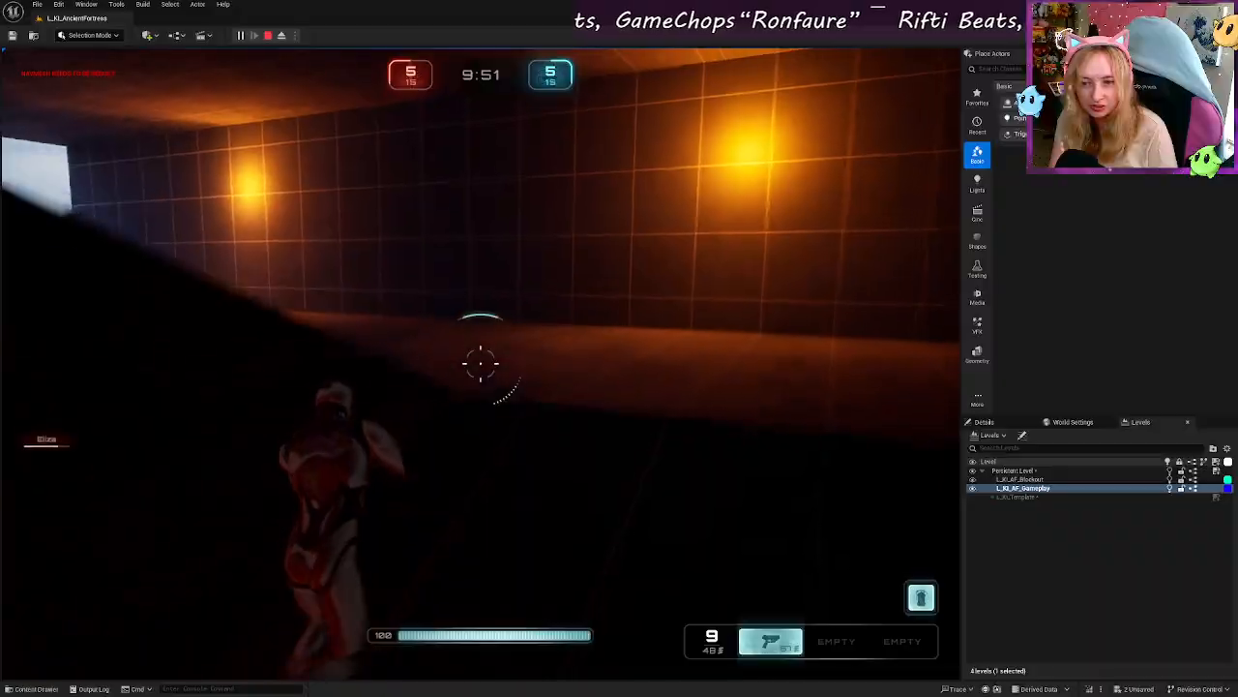
{"action": "key", "text": "w"}
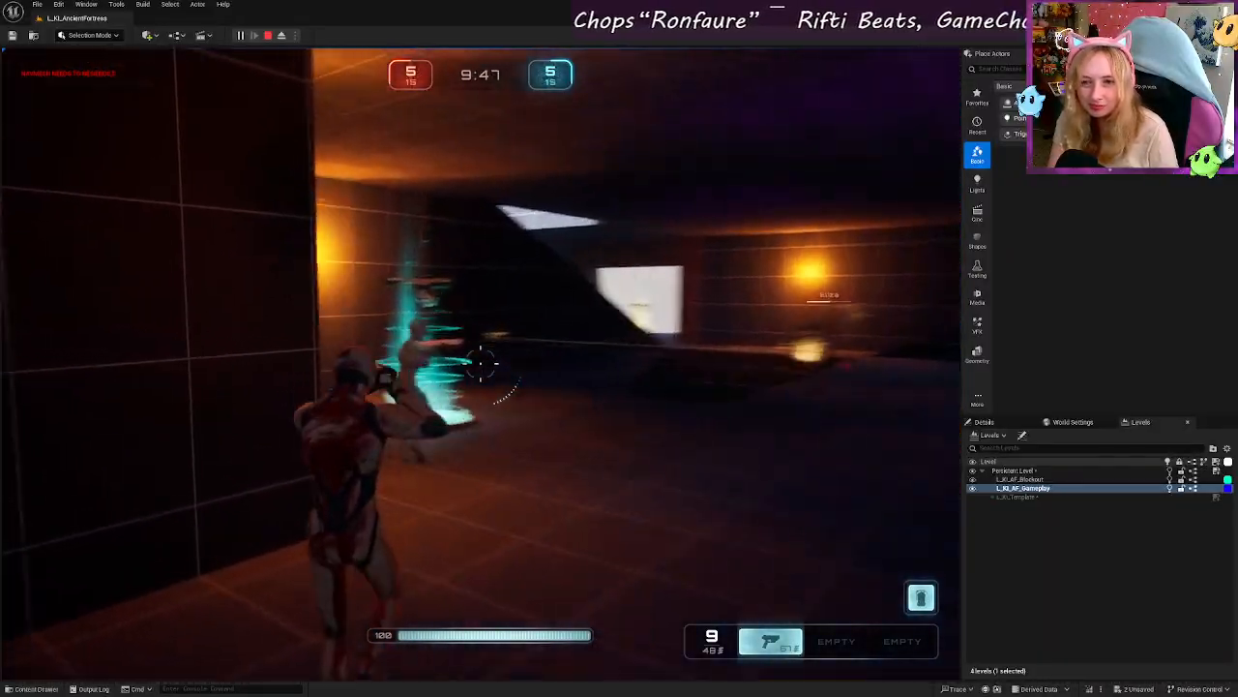
{"action": "left_click", "coordinate": [481, 363]}
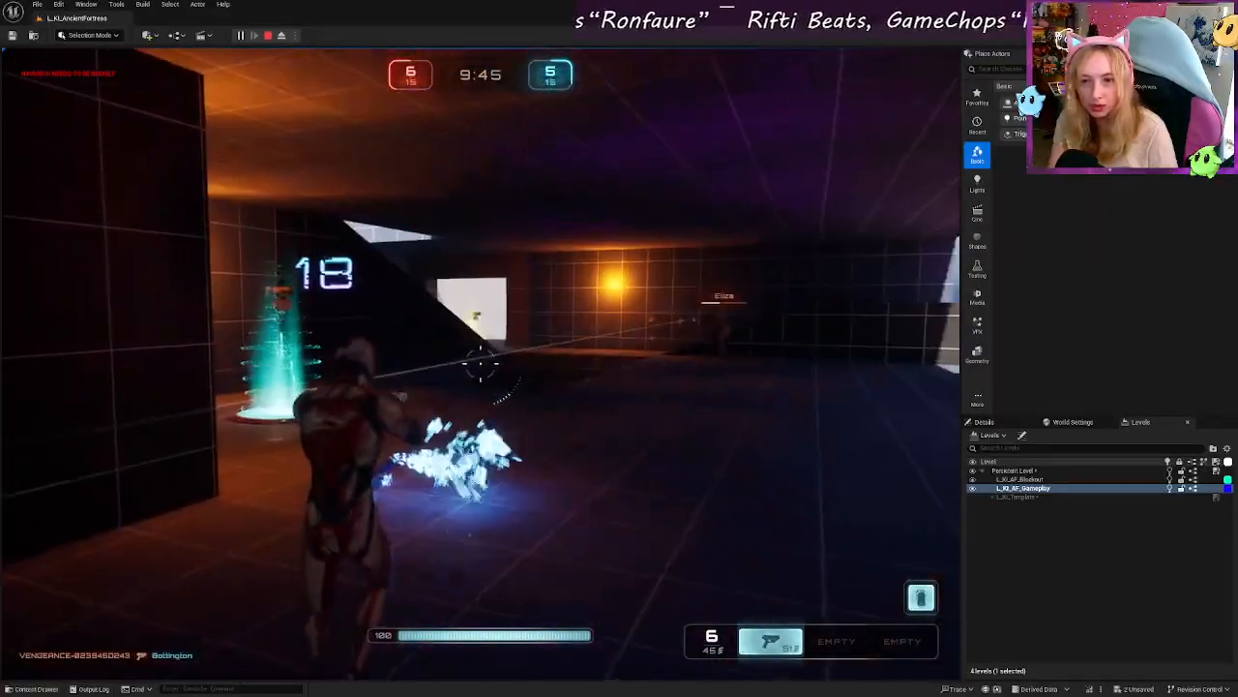
{"action": "key", "text": "w"}
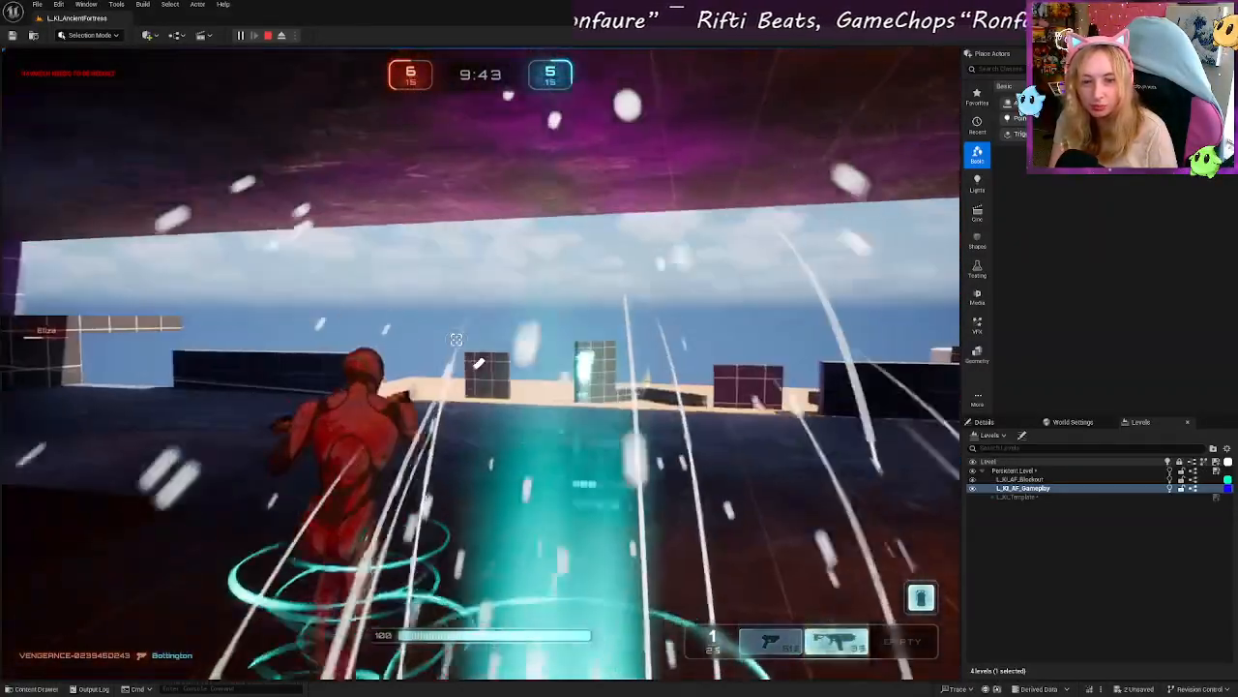
Step: Return from the upper floor to the lower hall and fire the teal pad's weapon near the green pad
{"action": "key", "text": "w"}
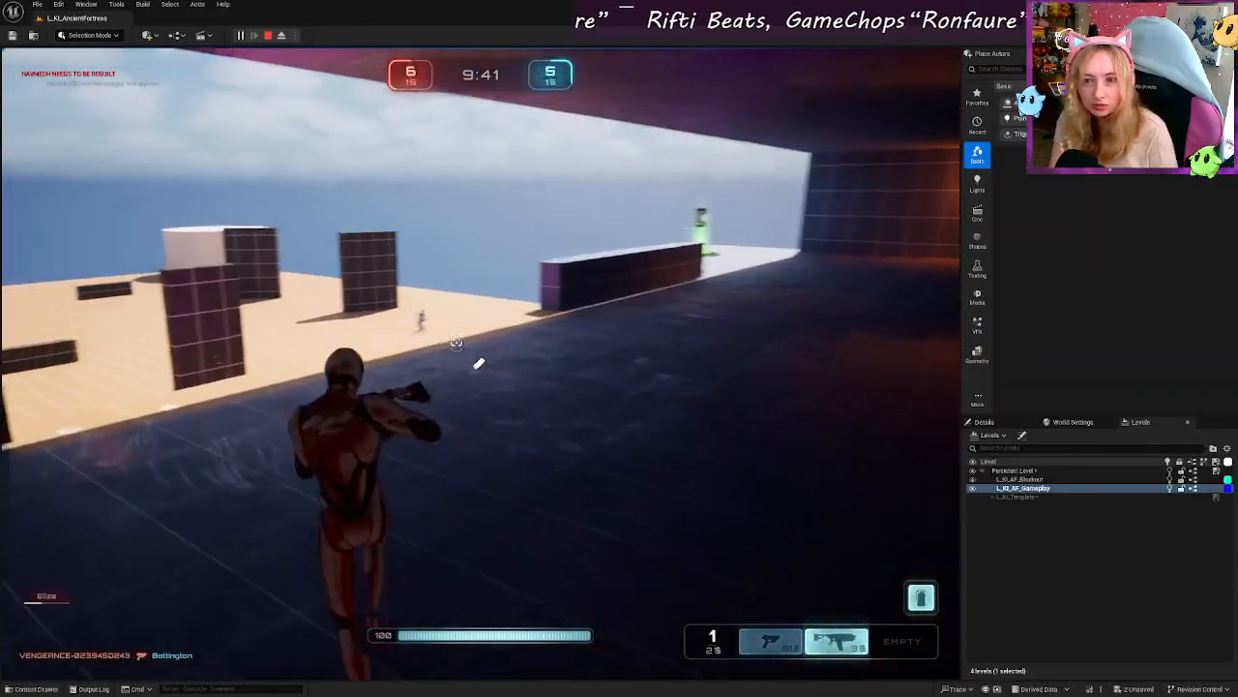
{"action": "key", "text": "w"}
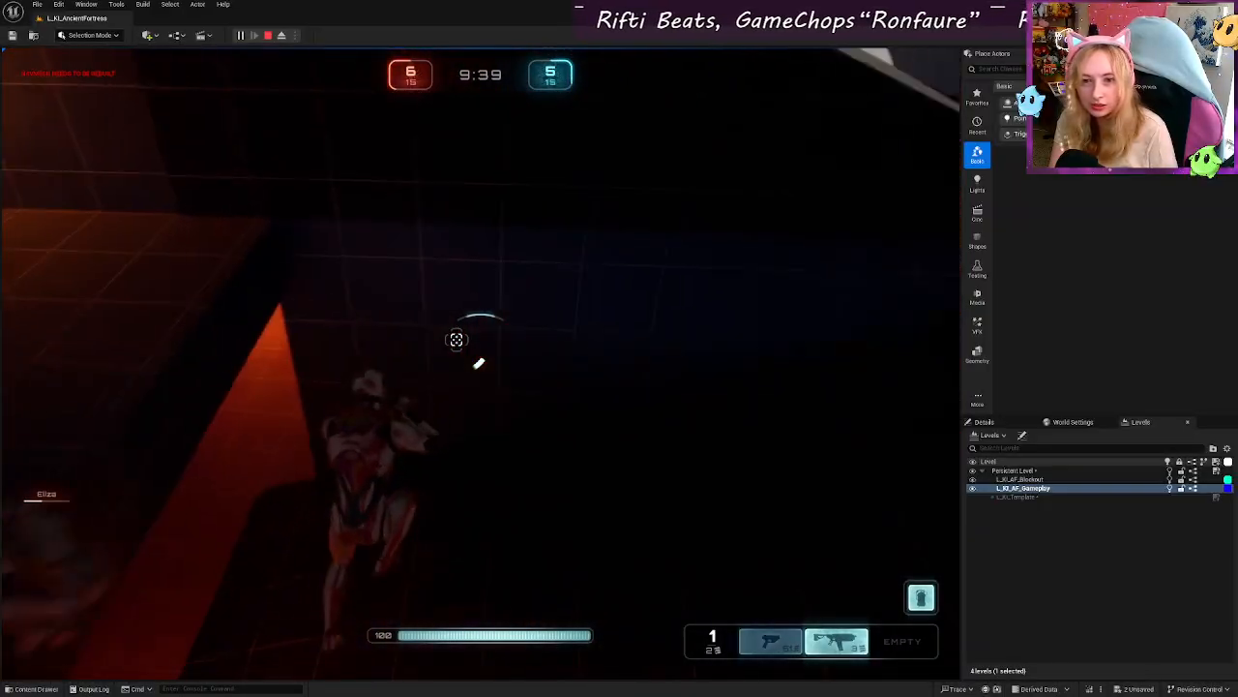
{"action": "left_click", "coordinate": [457, 339]}
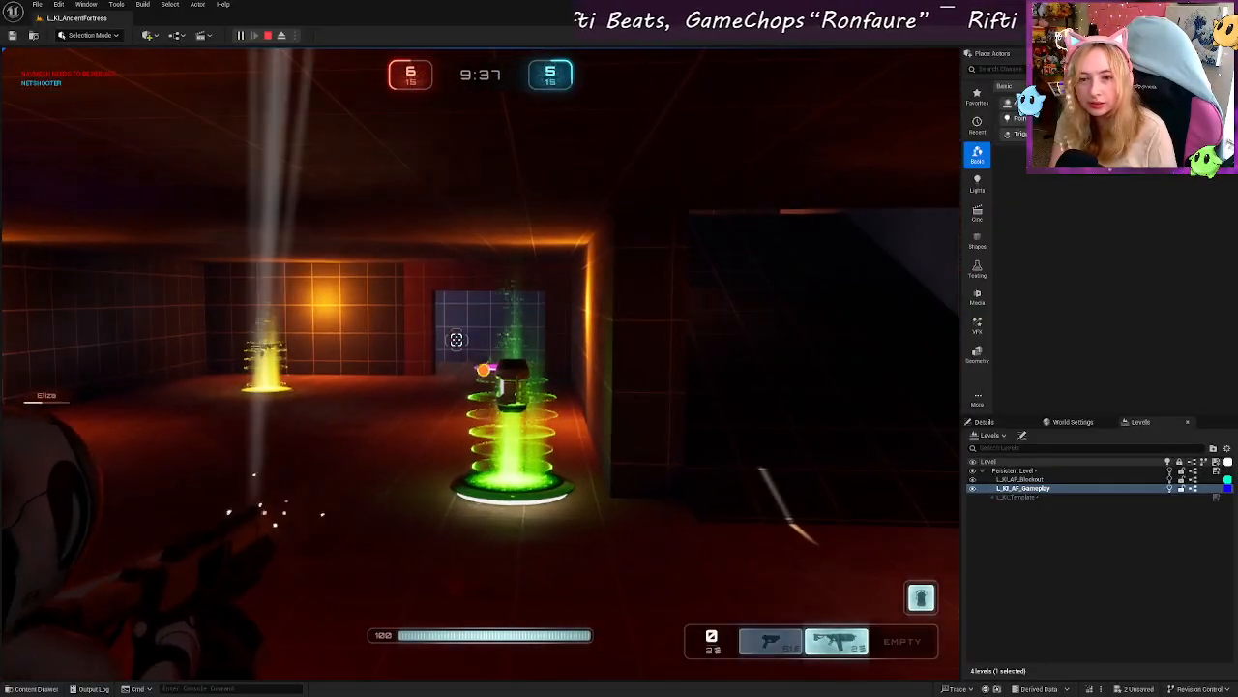
Step: Retreat up the inner ramp, fire the pistol at the bot in the lower hall and throw a grenade toward the green pad
{"action": "key", "text": "s"}
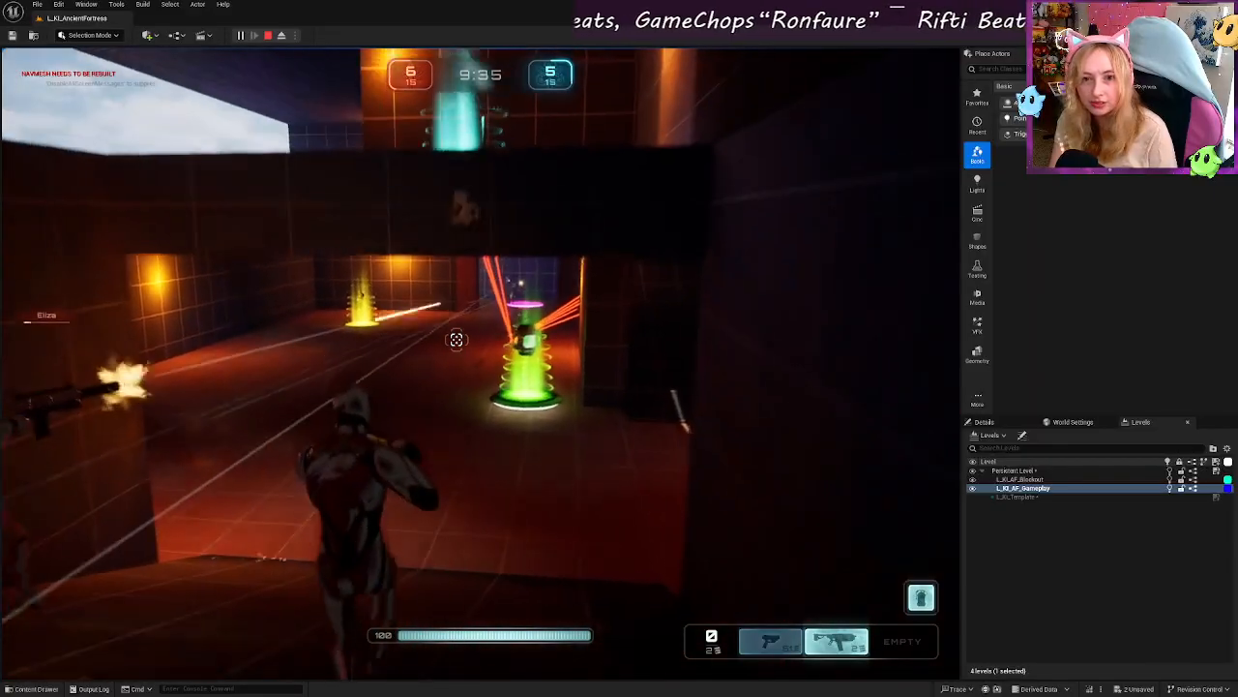
{"action": "key", "text": "1"}
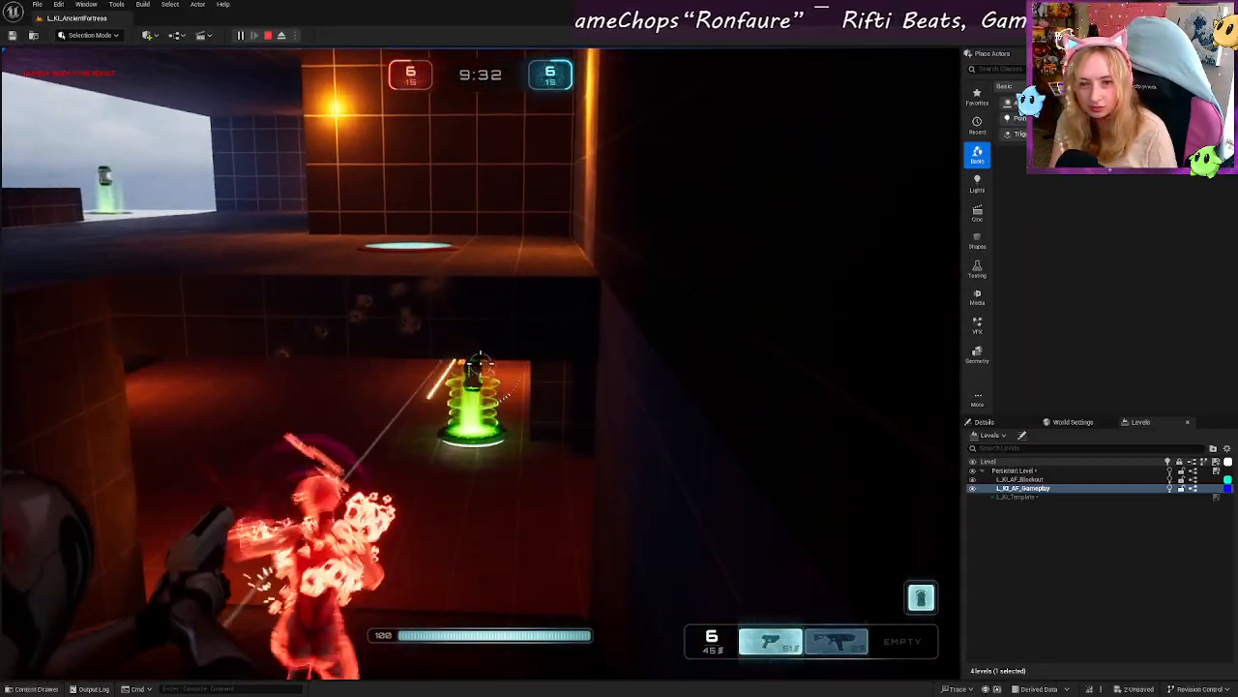
{"action": "key", "text": "w"}
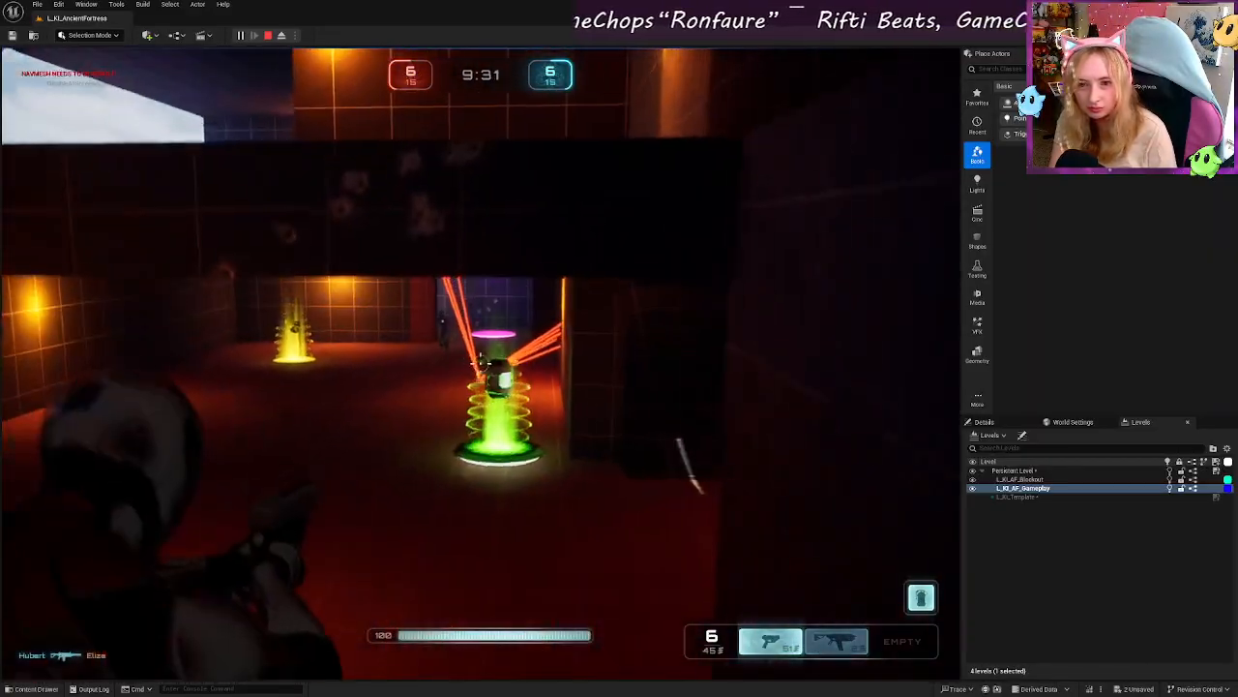
{"action": "left_click", "coordinate": [481, 364]}
{"action": "left_click", "coordinate": [481, 364]}
{"action": "left_click", "coordinate": [481, 364]}
{"action": "left_click", "coordinate": [481, 364]}
{"action": "left_click", "coordinate": [481, 364]}
{"action": "key", "text": "q"}
{"action": "key", "text": "s"}
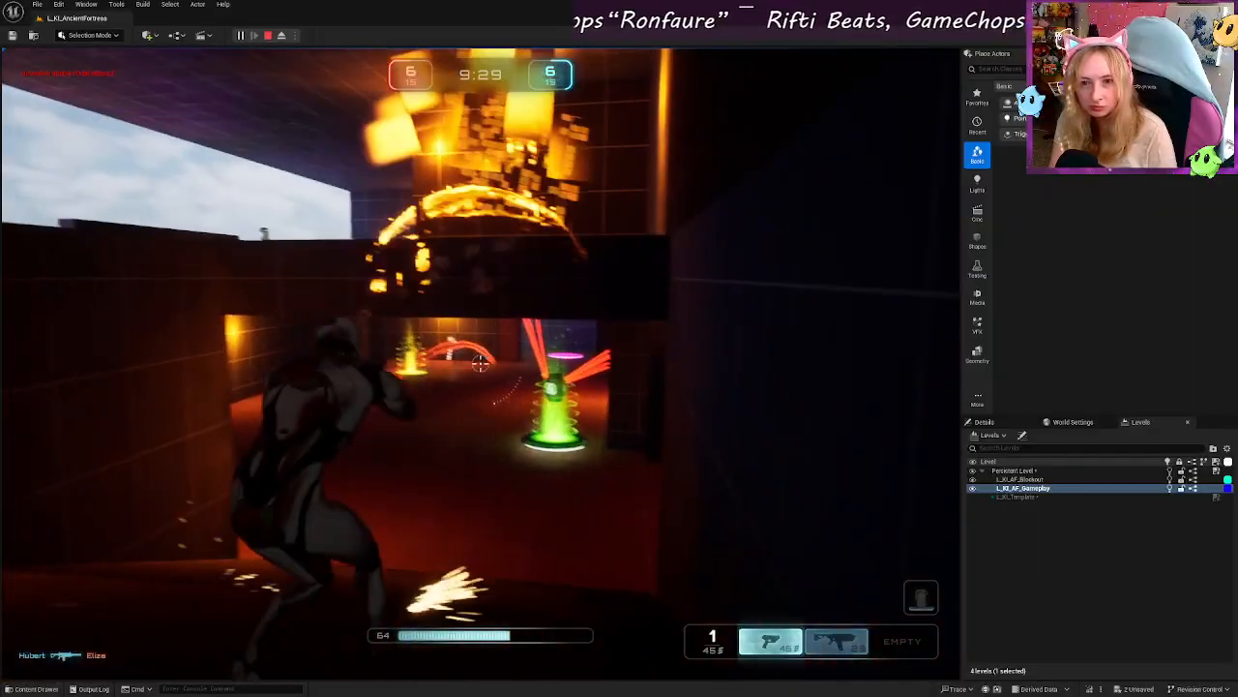
Step: Run across the upper floor past the teal pad toward the outer ledge's green pad while firing at the attacking bot
{"action": "key", "text": "space"}
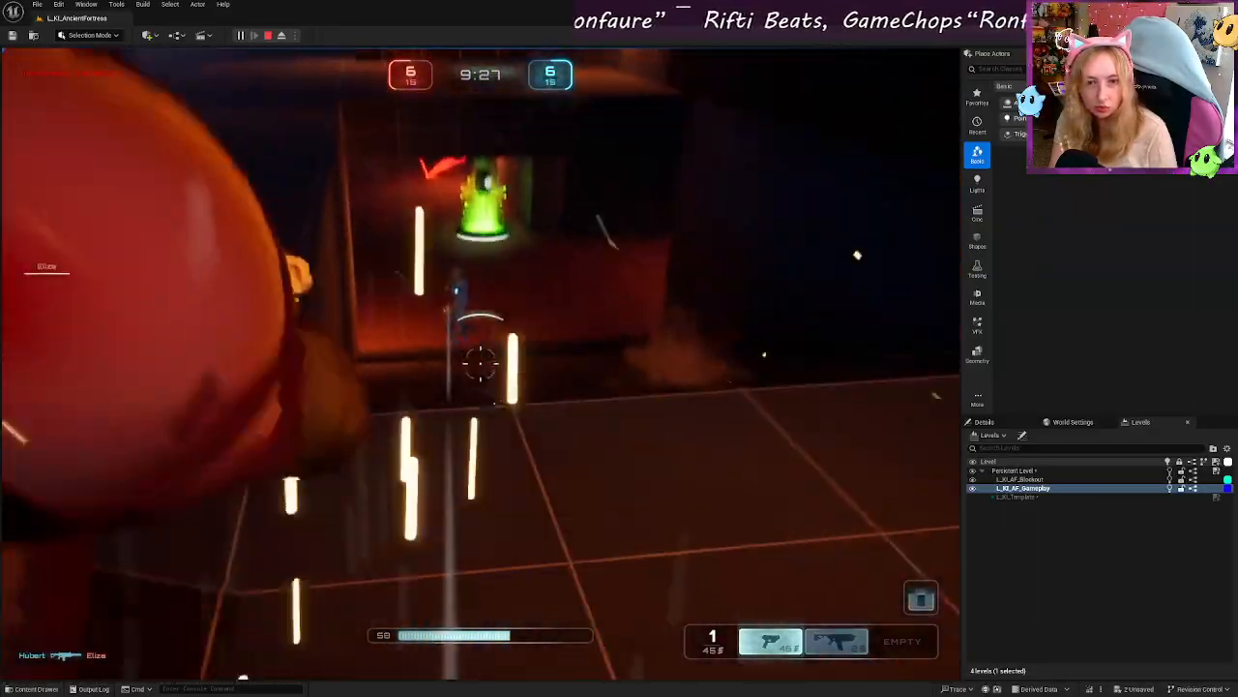
{"action": "left_click", "coordinate": [481, 363]}
{"action": "key", "text": "w"}
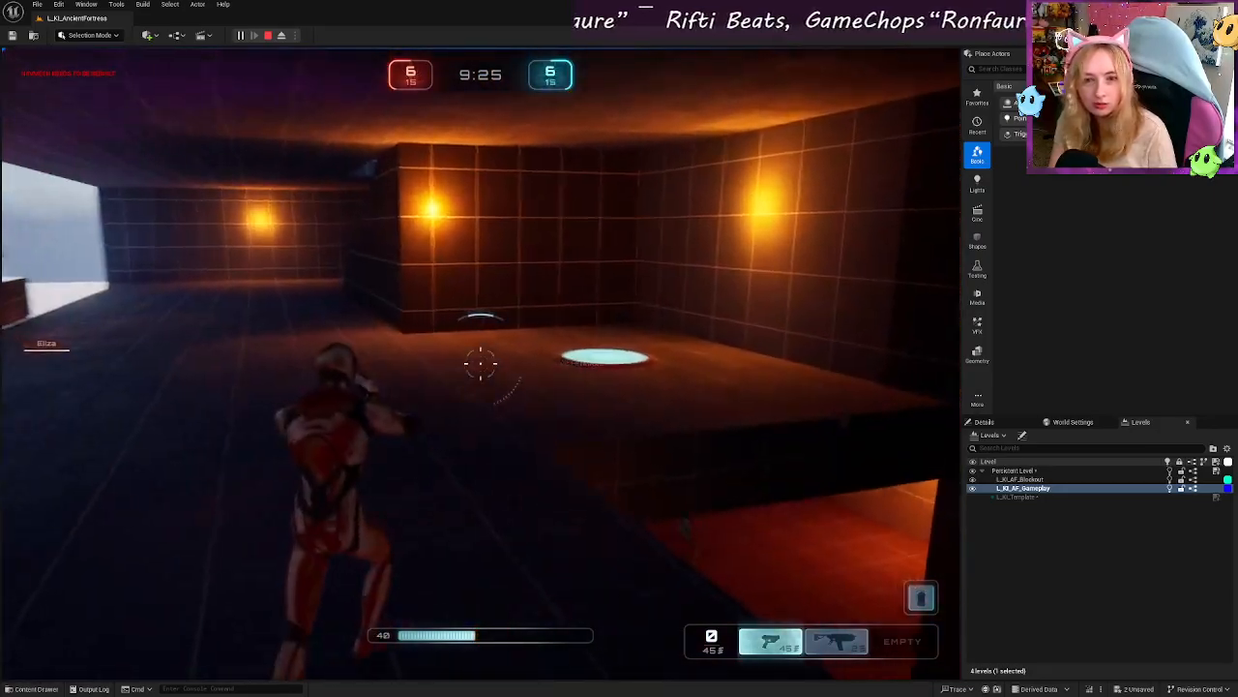
{"action": "key", "text": "w"}
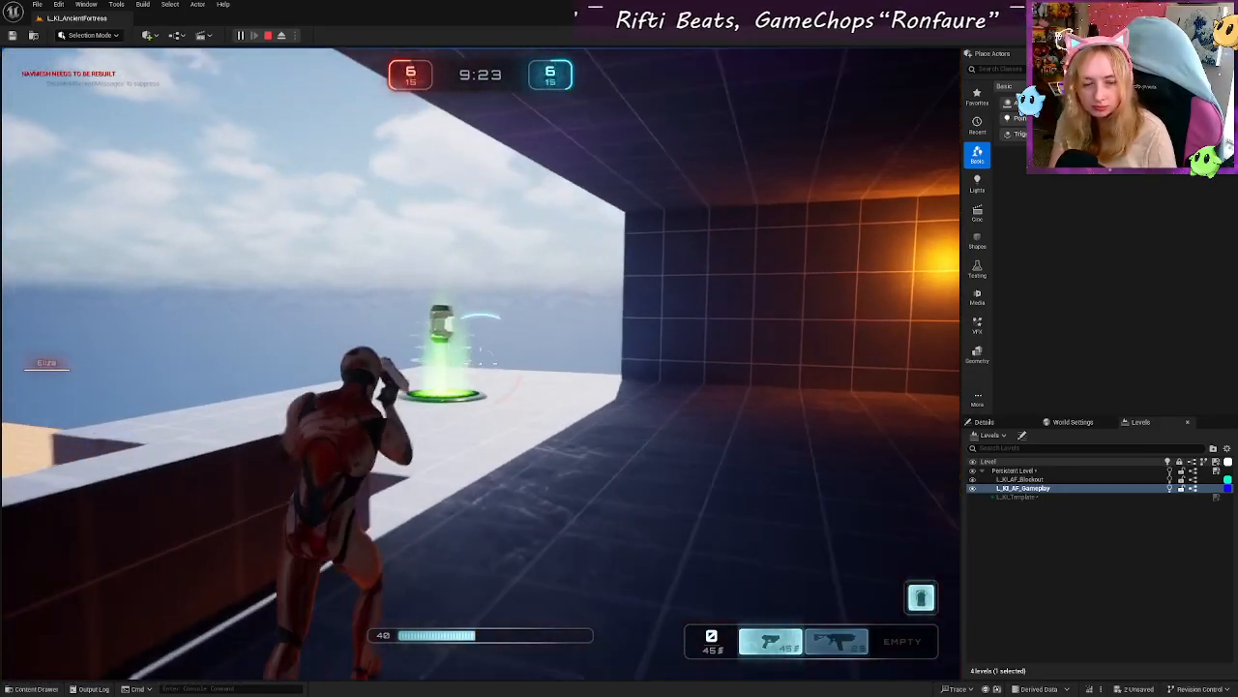
{"action": "key", "text": "w"}
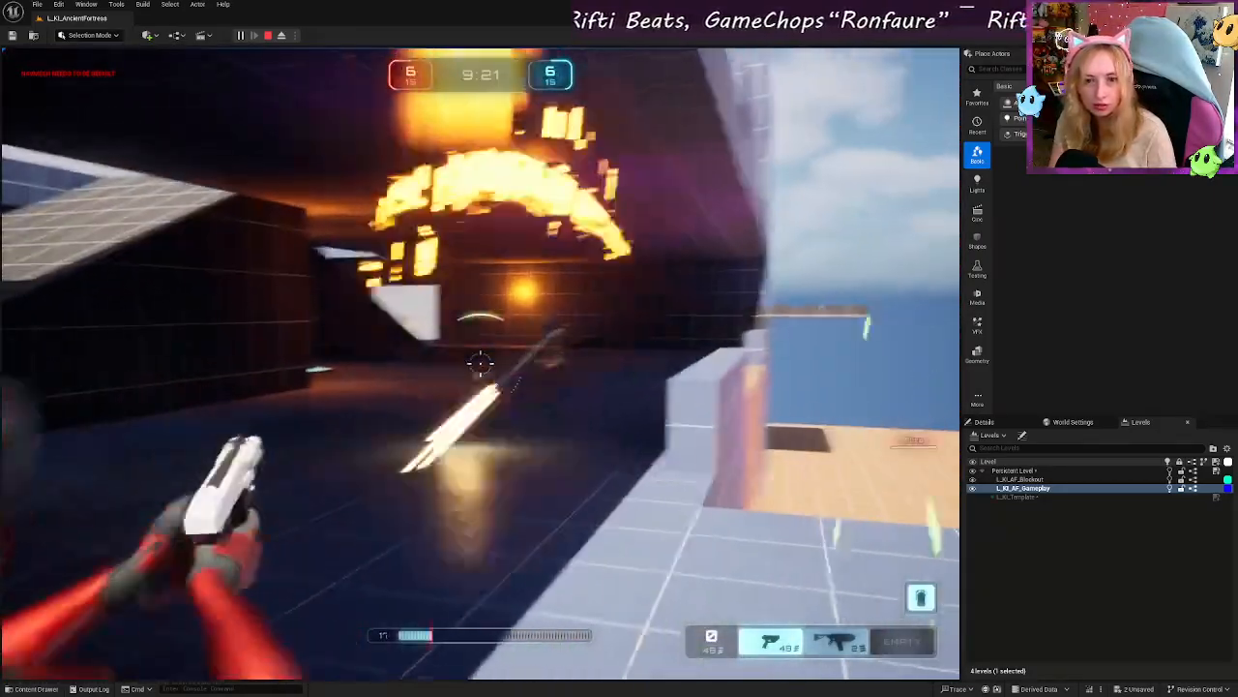
{"action": "left_click", "coordinate": [481, 364]}
{"action": "left_click", "coordinate": [481, 364]}
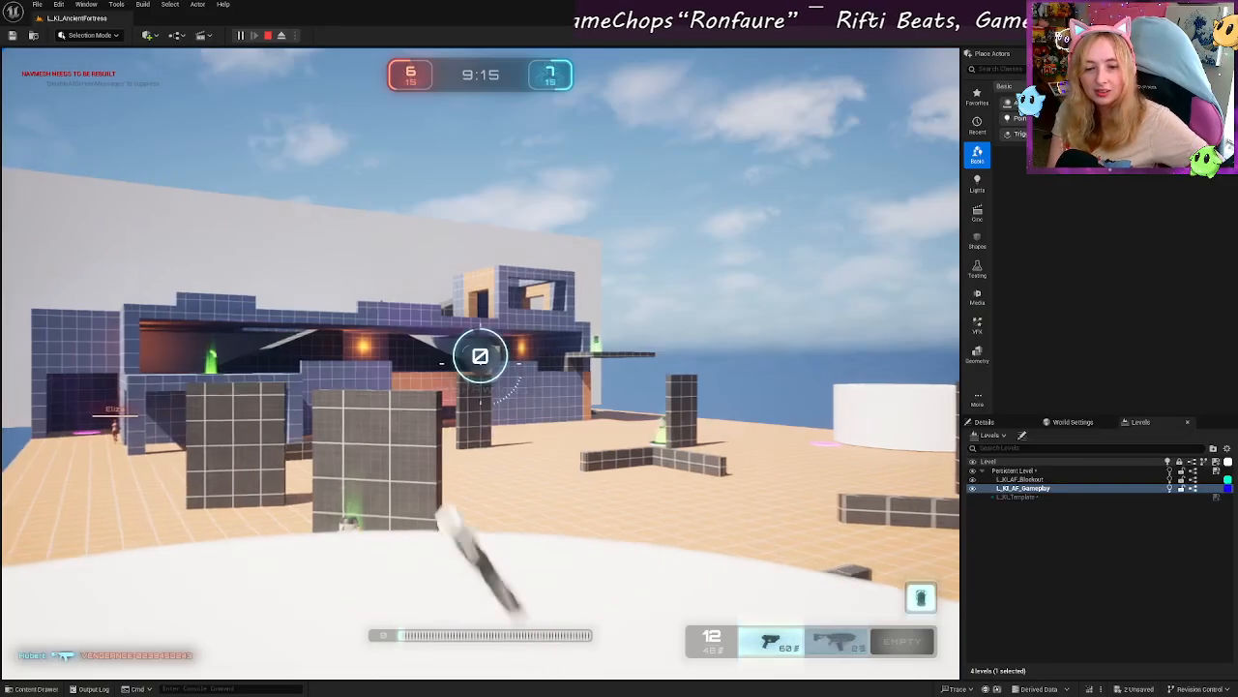
Step: Cross the courtyard from the spawn platform past the cover walls and their green pad to the fortress front
{"action": "key", "text": "w"}
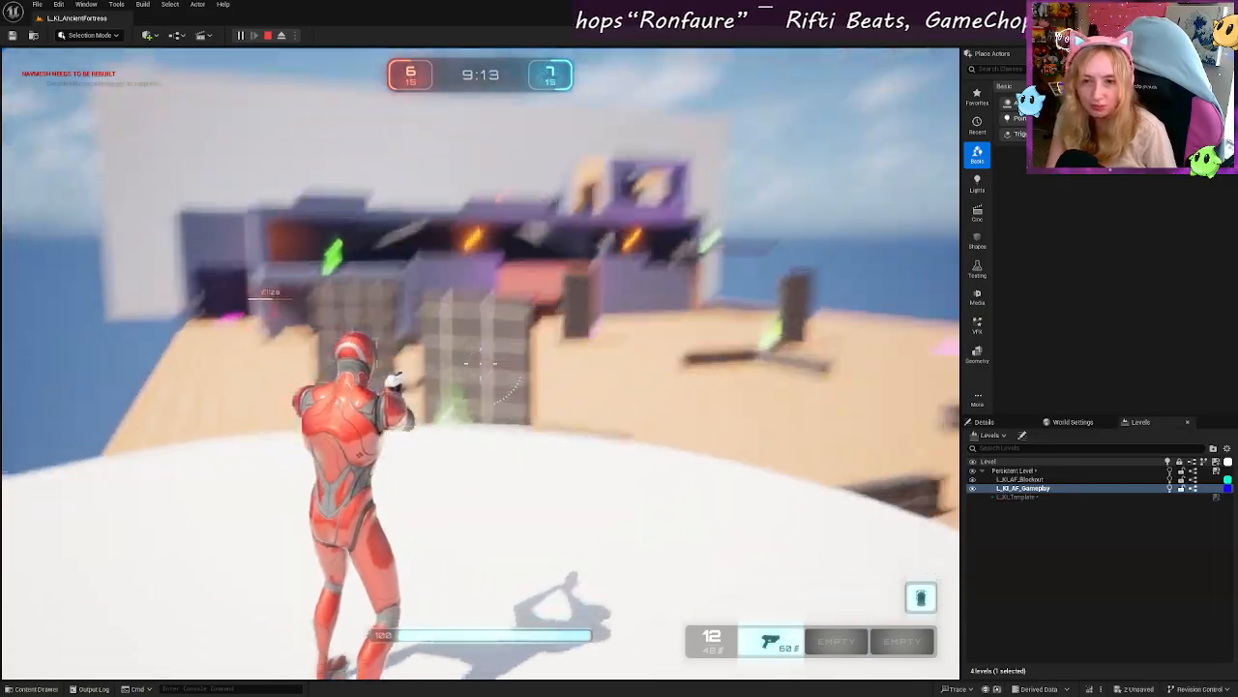
{"action": "key", "text": "w"}
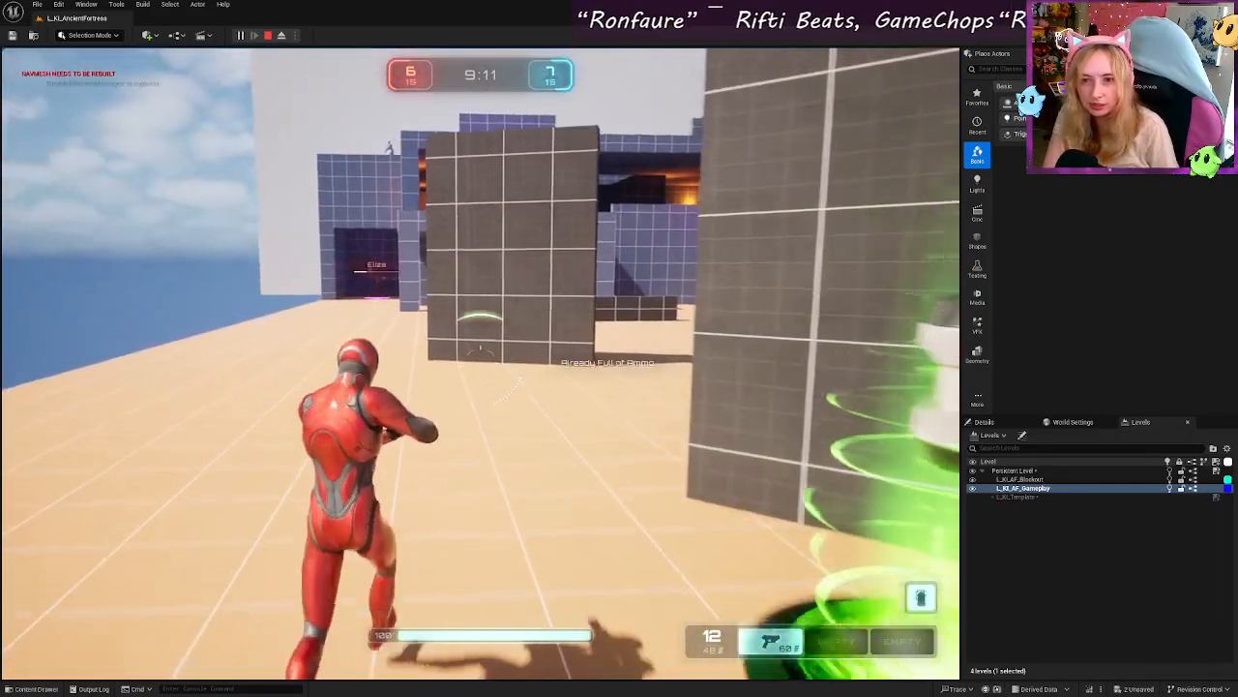
{"action": "key", "text": "w"}
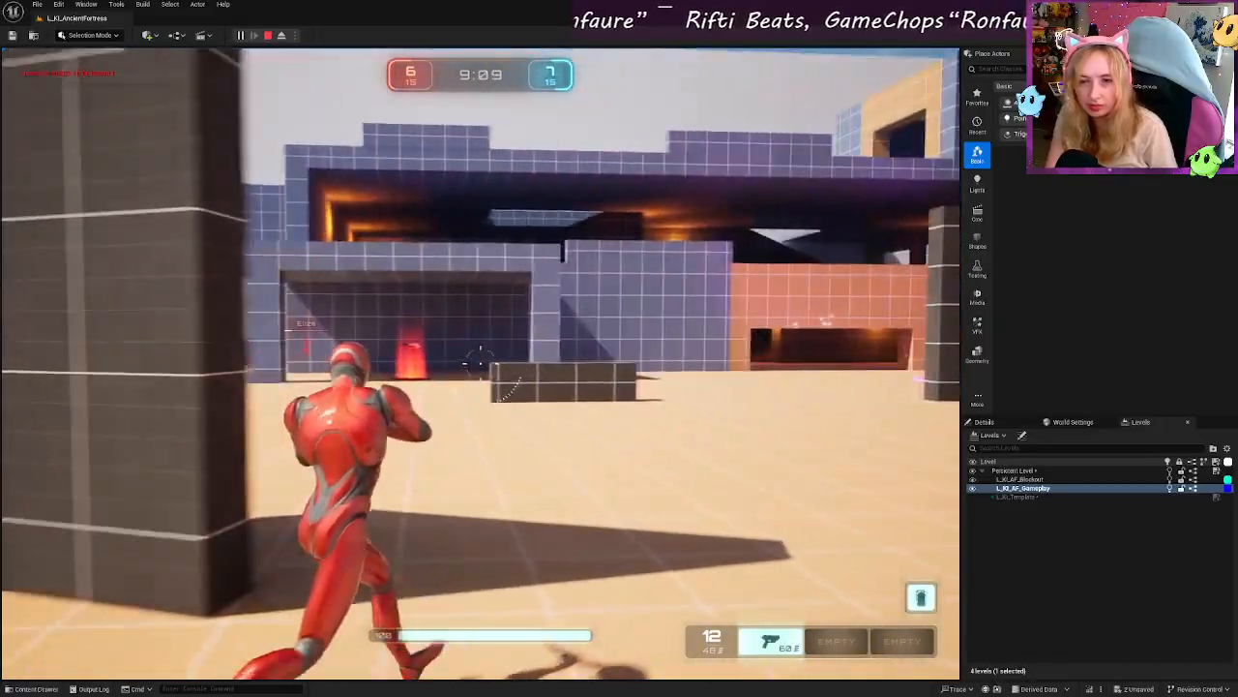
{"action": "key", "text": "w"}
{"action": "key", "text": "space"}
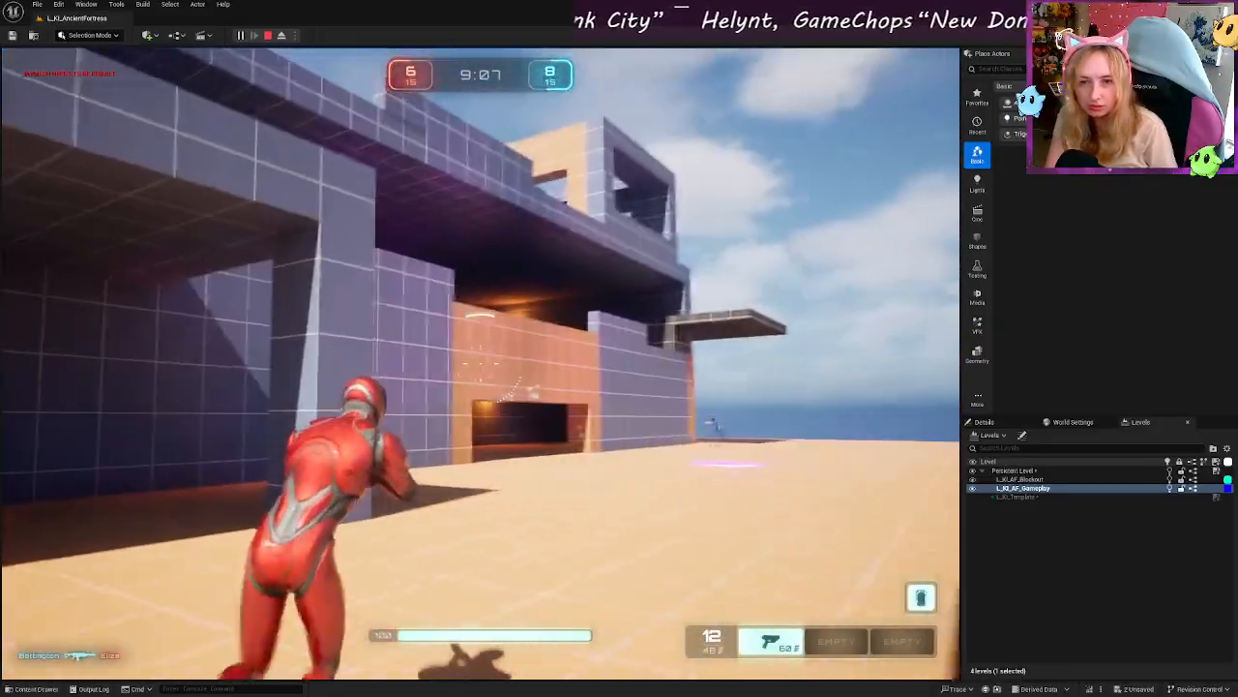
Step: Take cover from the courtyard fight in the red pad's alcove and continue to the magenta-lit side room
{"action": "key", "text": "w"}
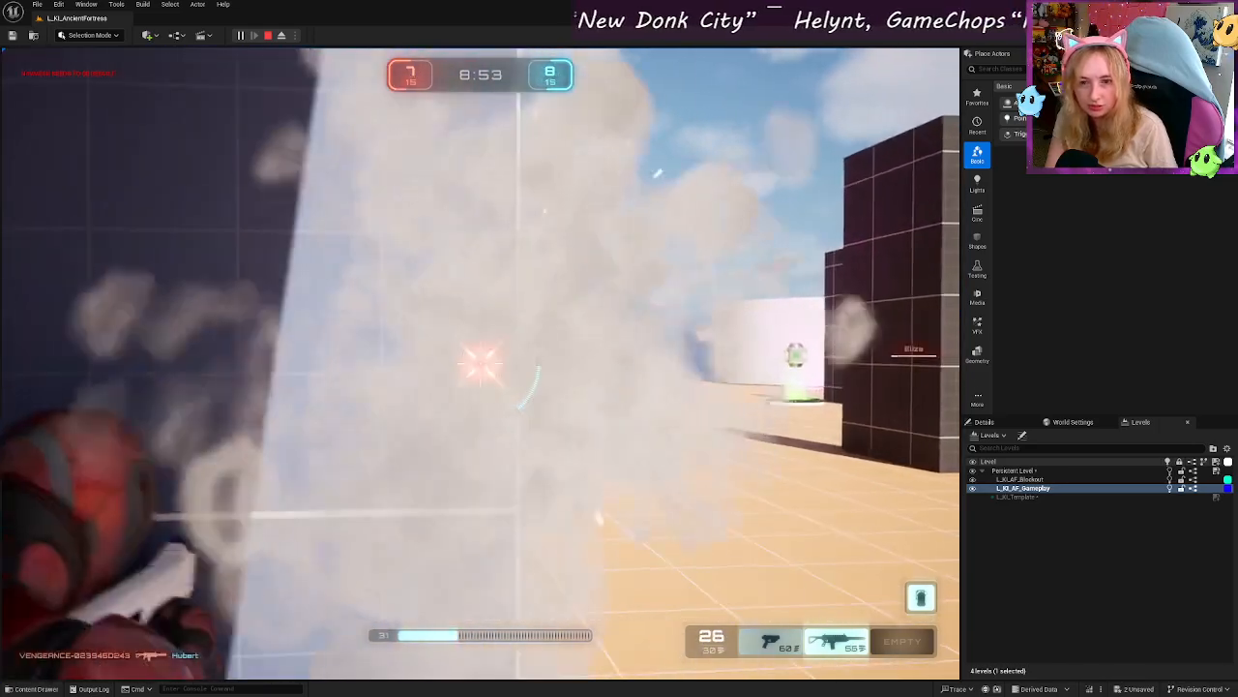
{"action": "key", "text": "w"}
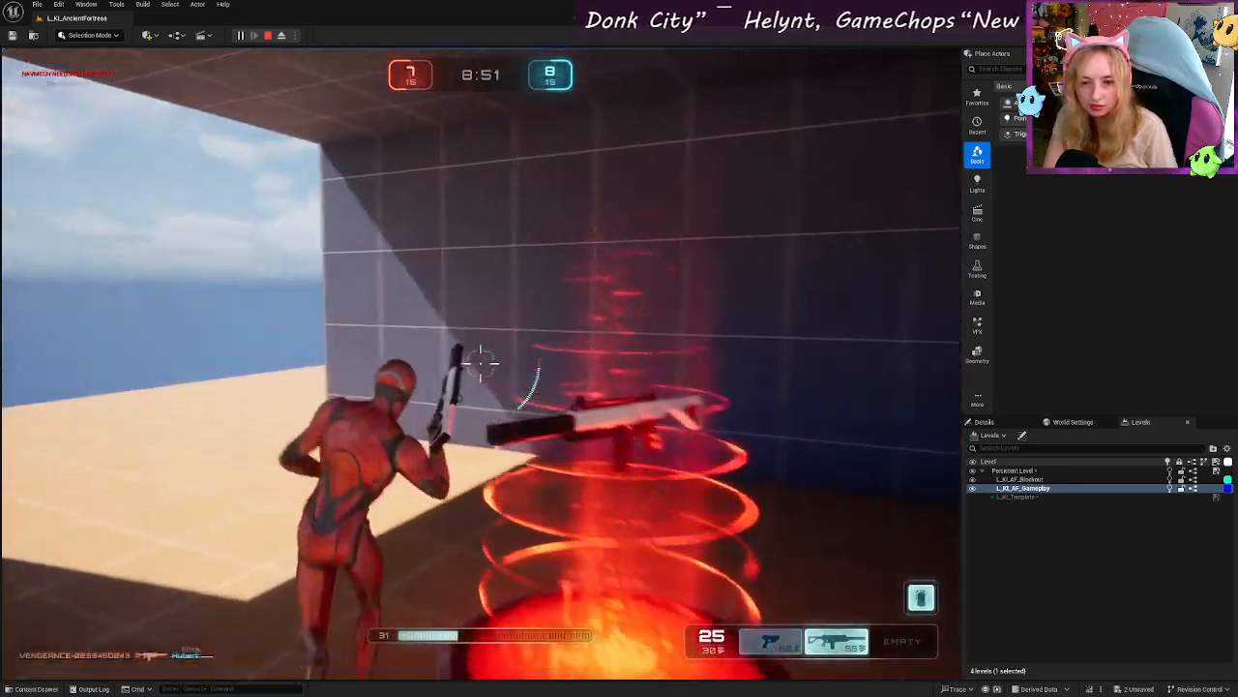
{"action": "key", "text": "w"}
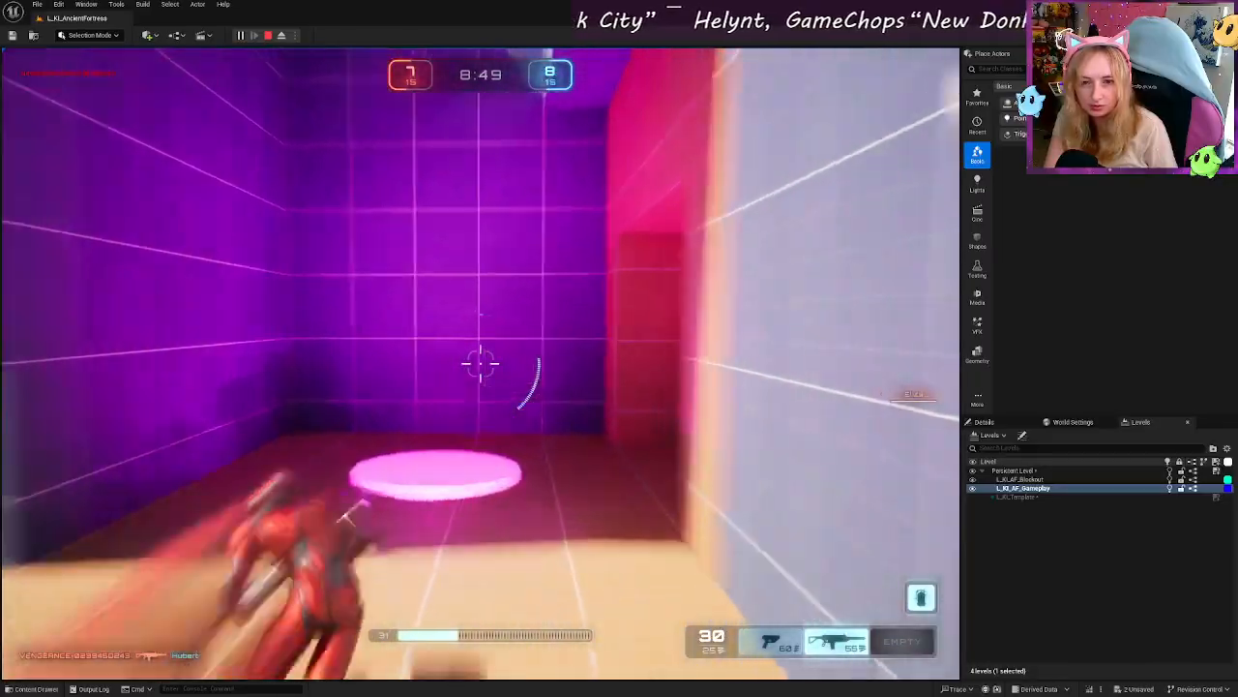
Step: Enter the lower hall from the side room, restore health at its green pad and climb the inner ramp
{"action": "key", "text": "w"}
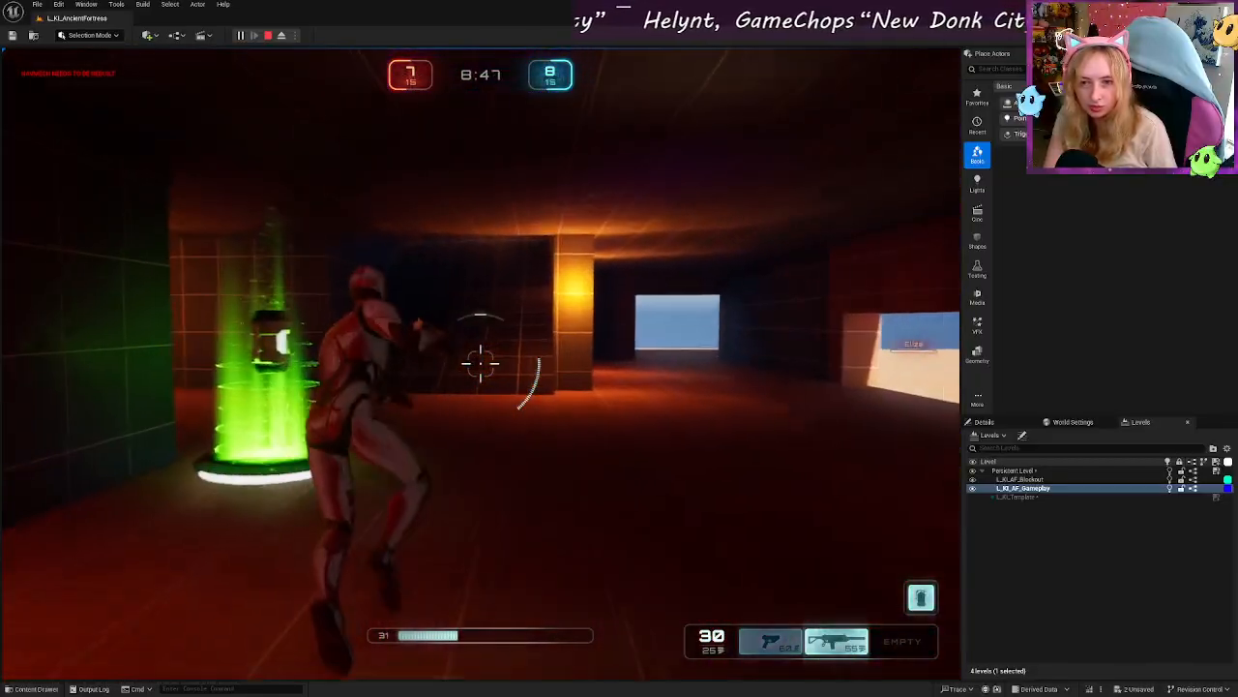
{"action": "key", "text": "w"}
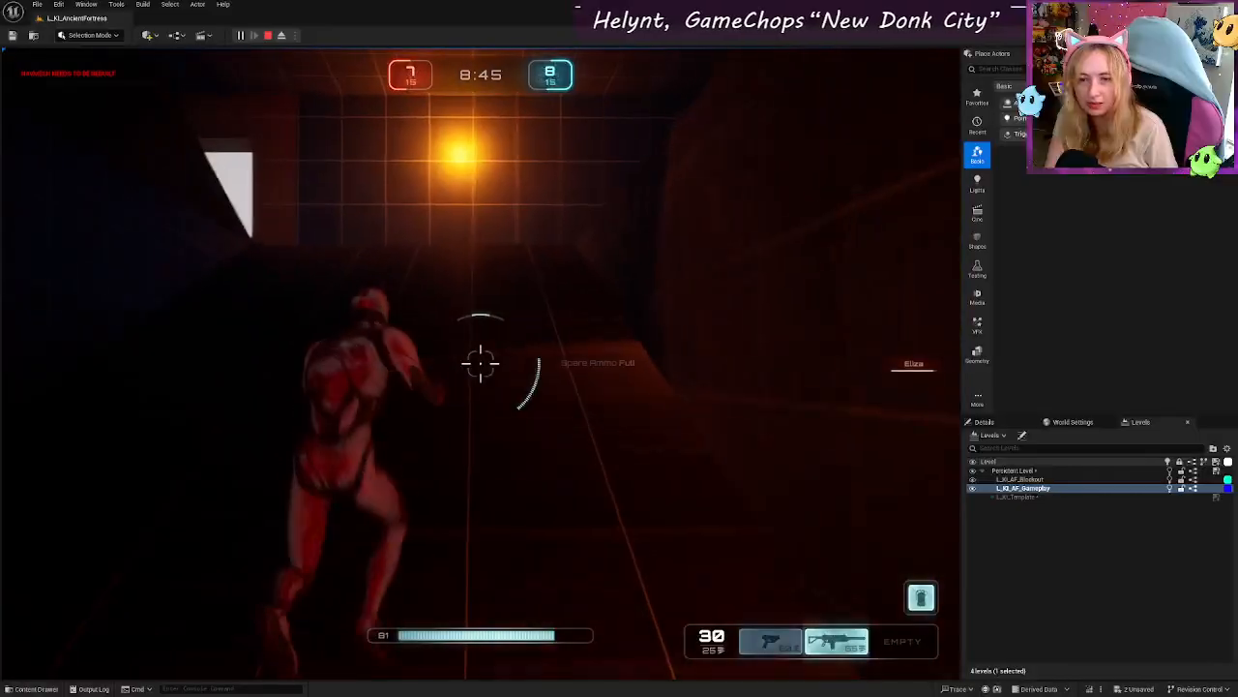
{"action": "key", "text": "w"}
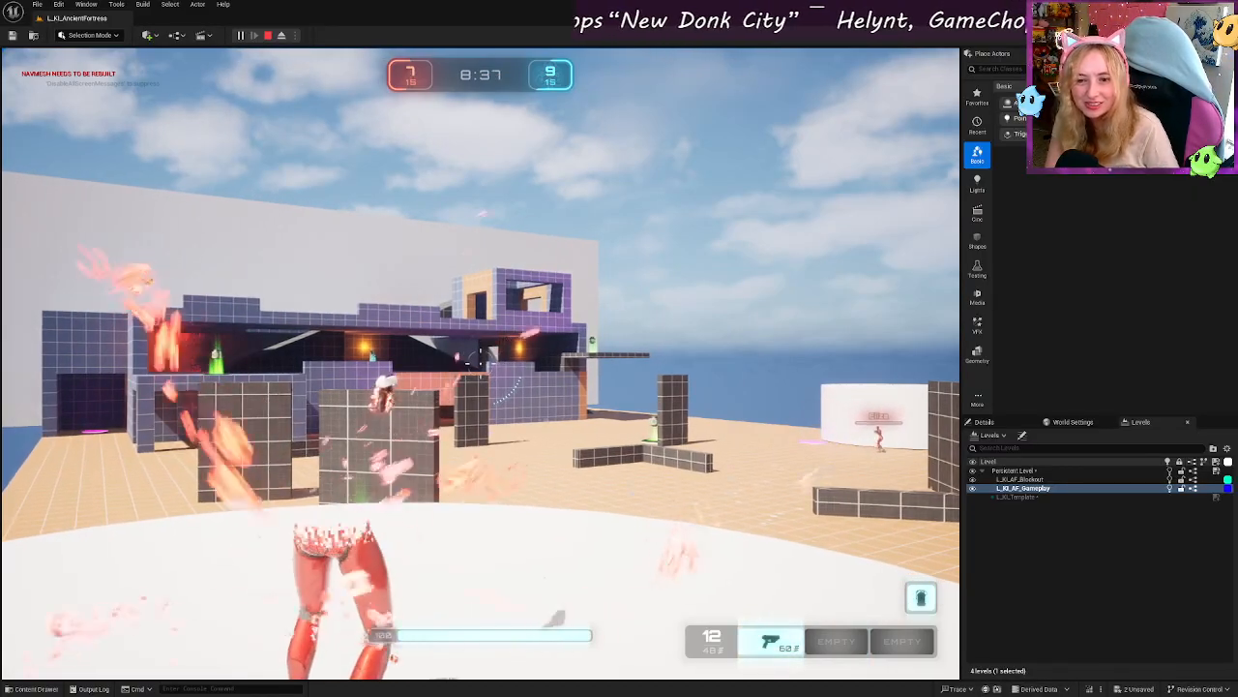
Step: Run from the respawn platform past the courtyard's green pad and the red pad's alcove to the magenta-lit side room
{"action": "key", "text": "w"}
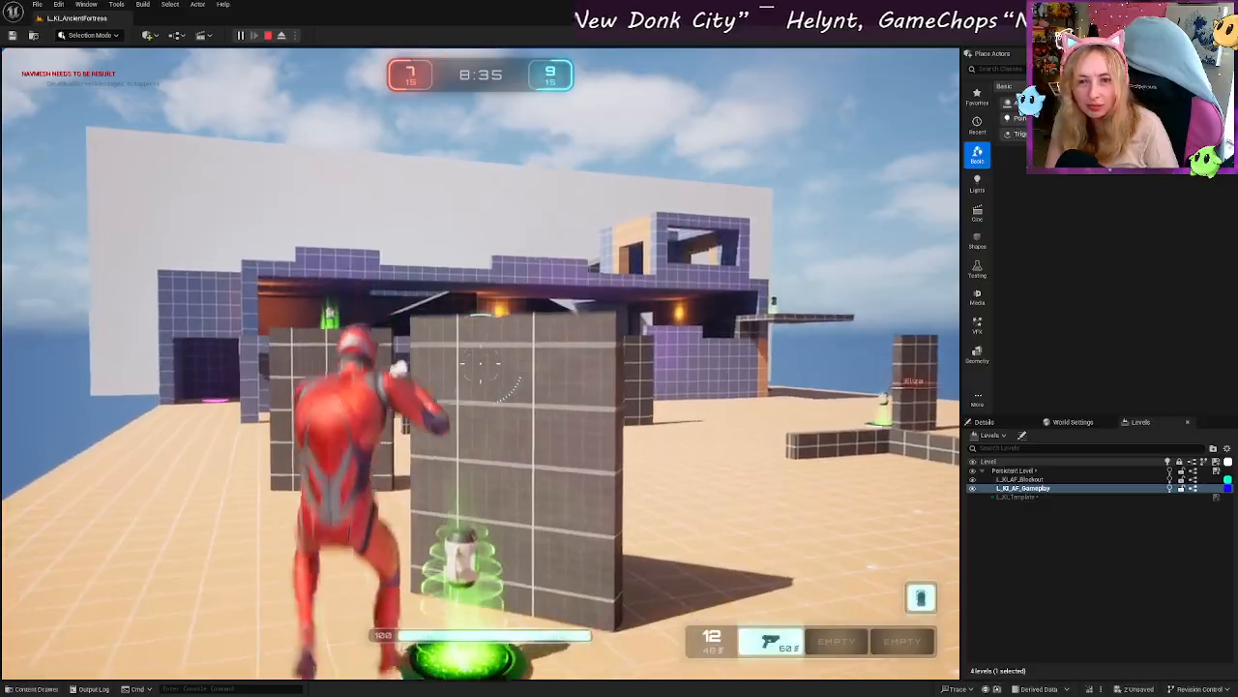
{"action": "key", "text": "w"}
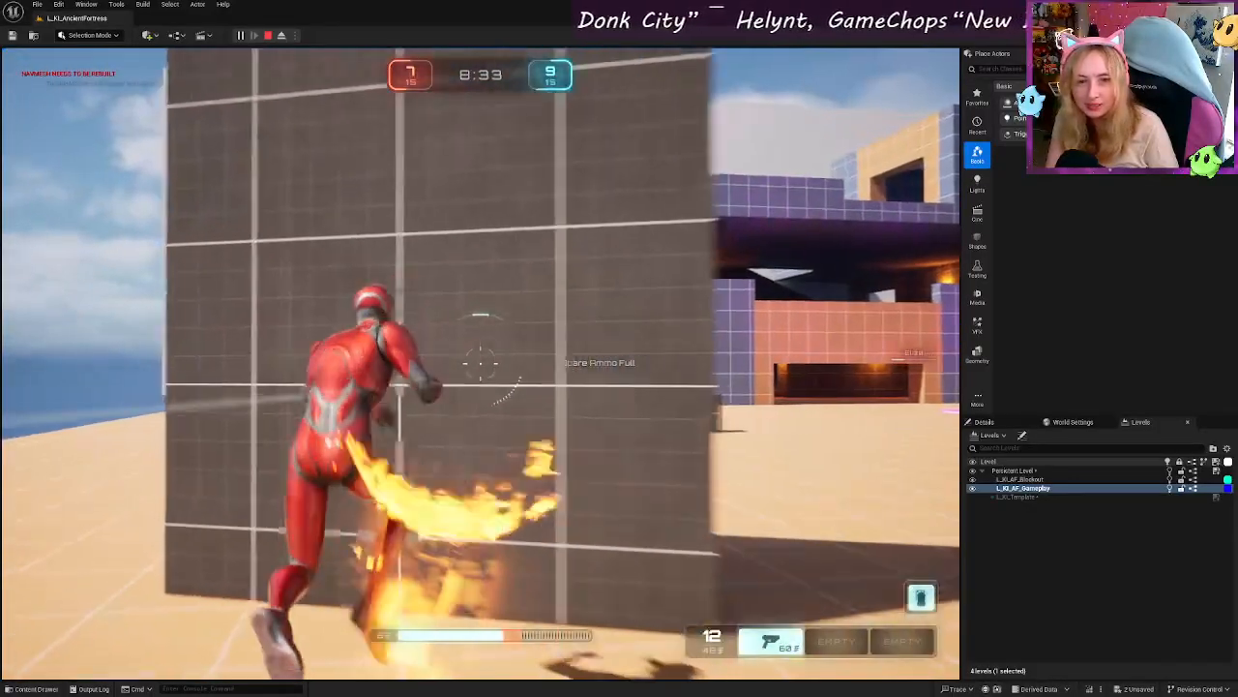
{"action": "key", "text": "w"}
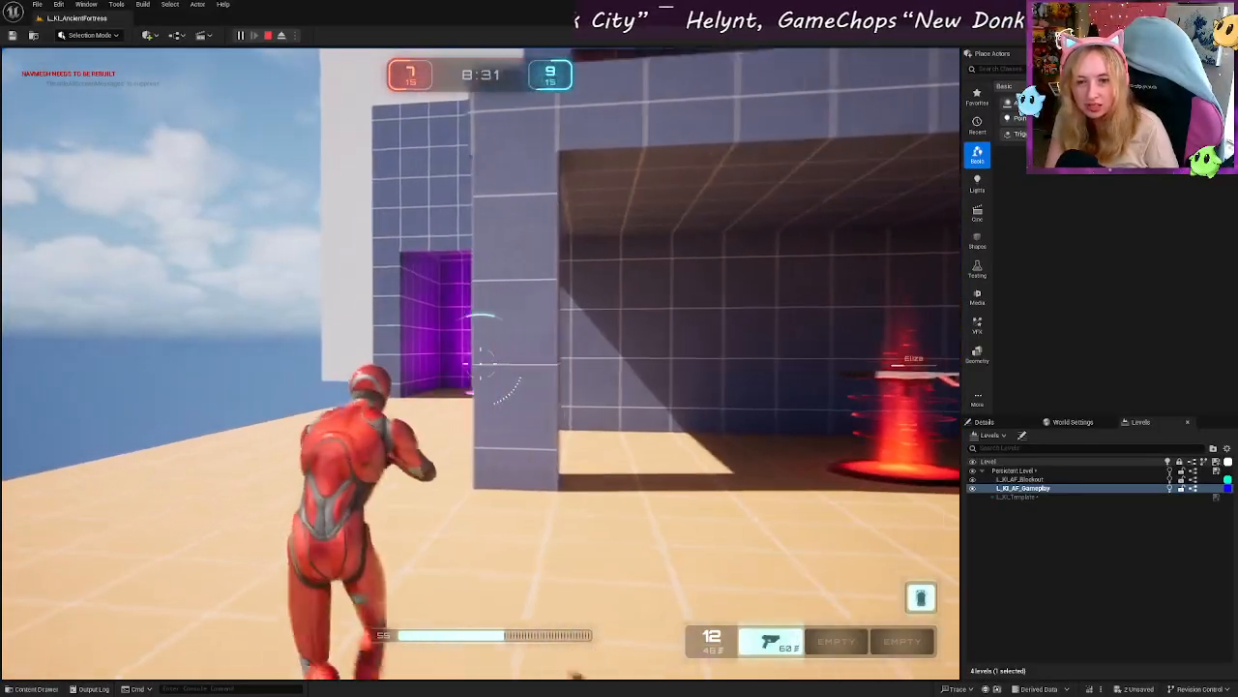
{"action": "key", "text": "w"}
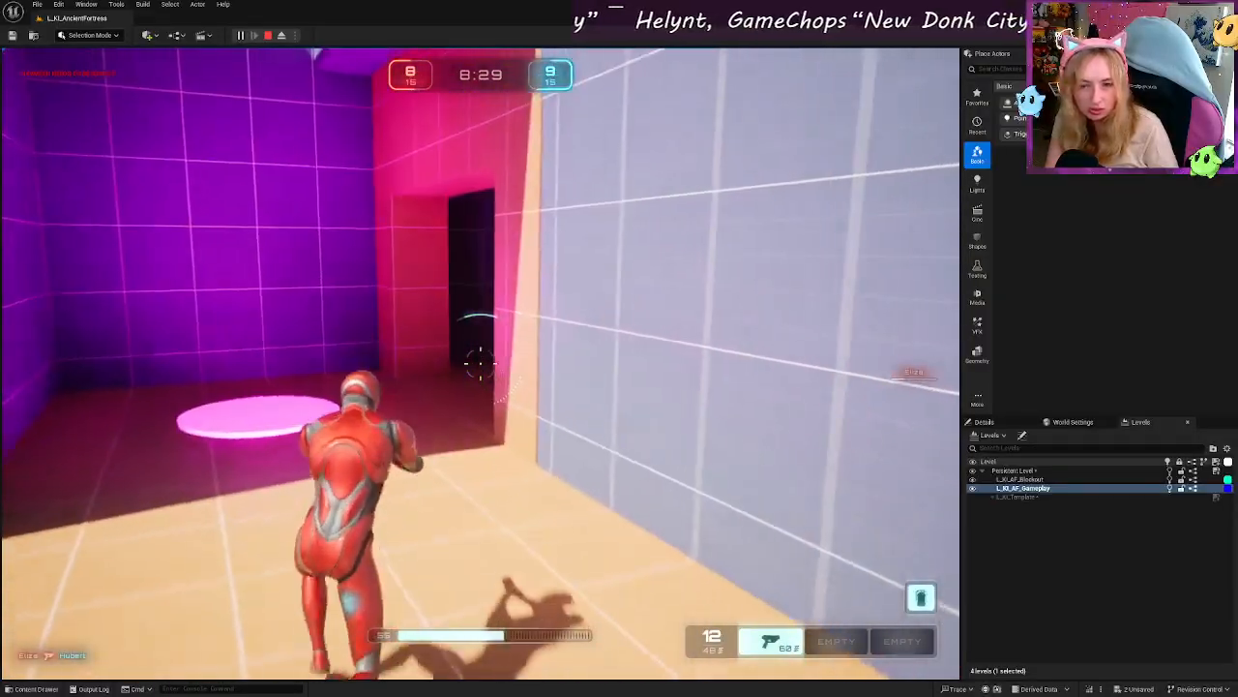
Step: Restore health at the lower hall's green pad and climb the inner ramp within sight of the teal pad
{"action": "key", "text": "w"}
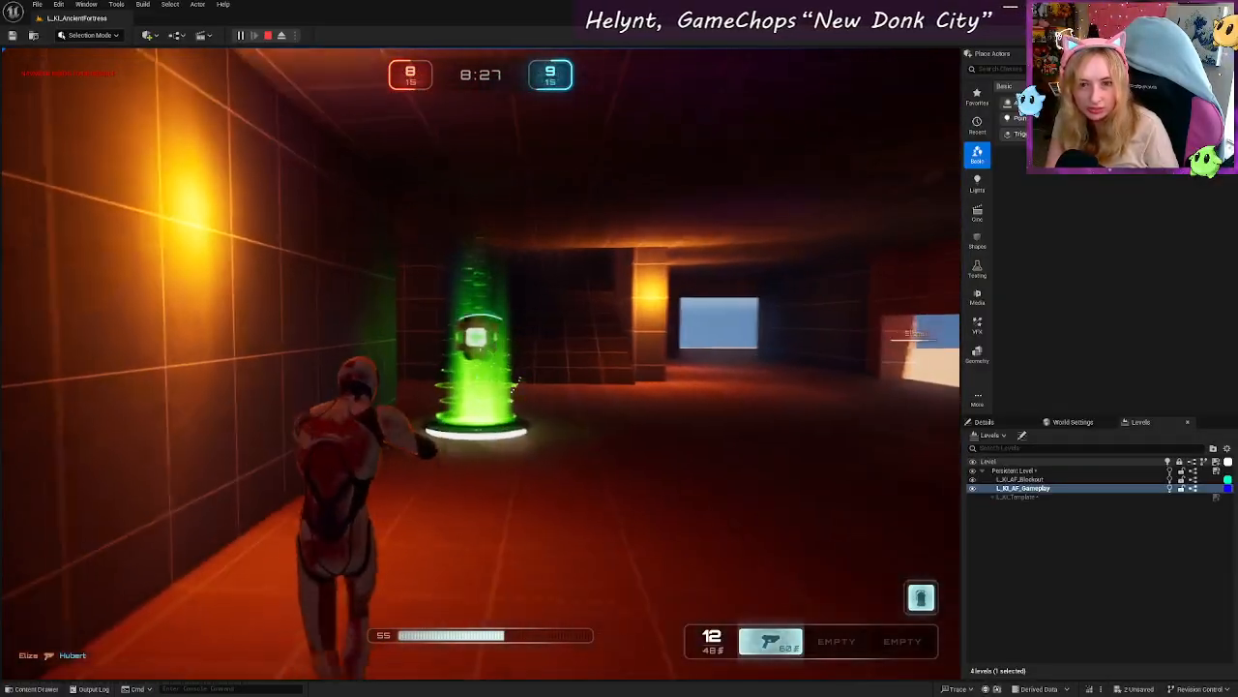
{"action": "key", "text": "w"}
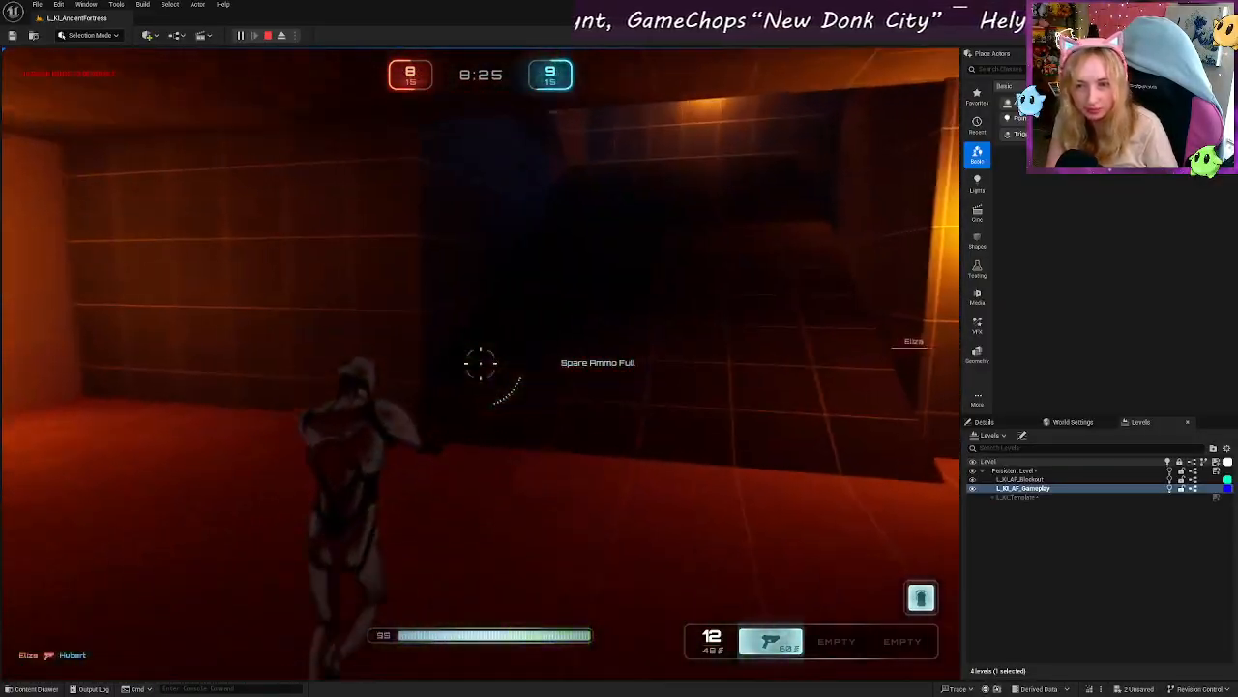
{"action": "key", "text": "w"}
{"action": "key", "text": "w"}
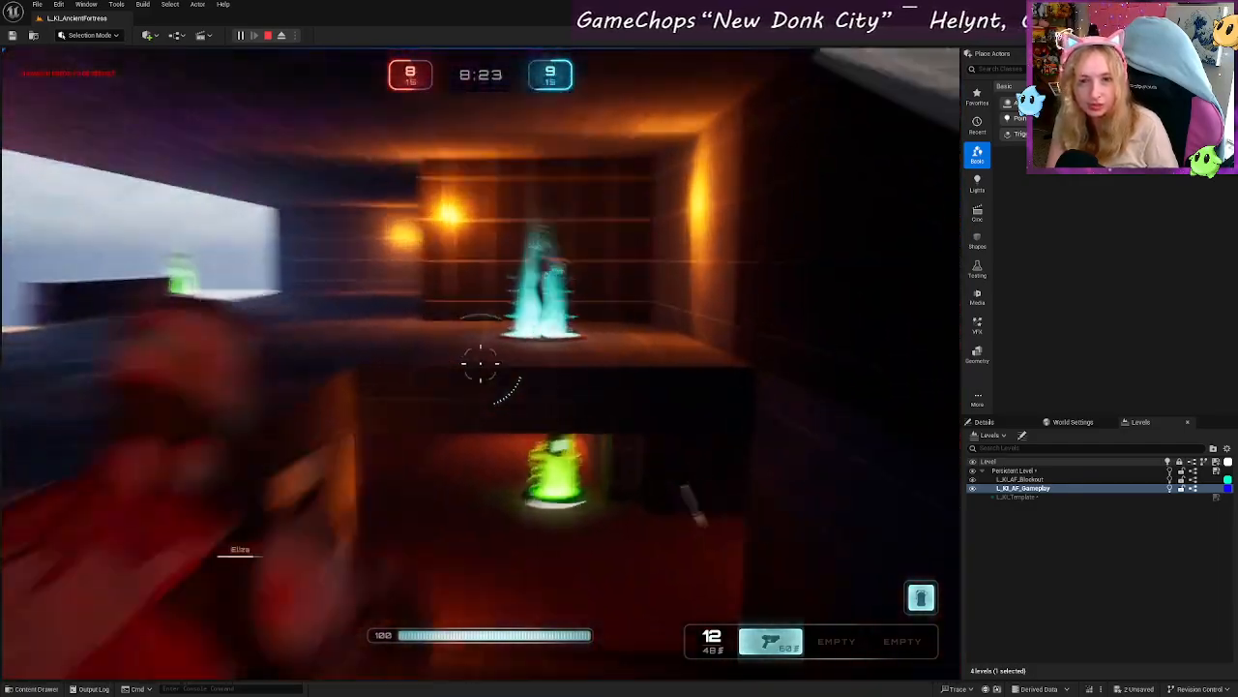
Step: Shoot the bot standing on the upper floor's teal pad with the pistol
{"action": "left_click", "coordinate": [481, 364]}
{"action": "left_click", "coordinate": [481, 364]}
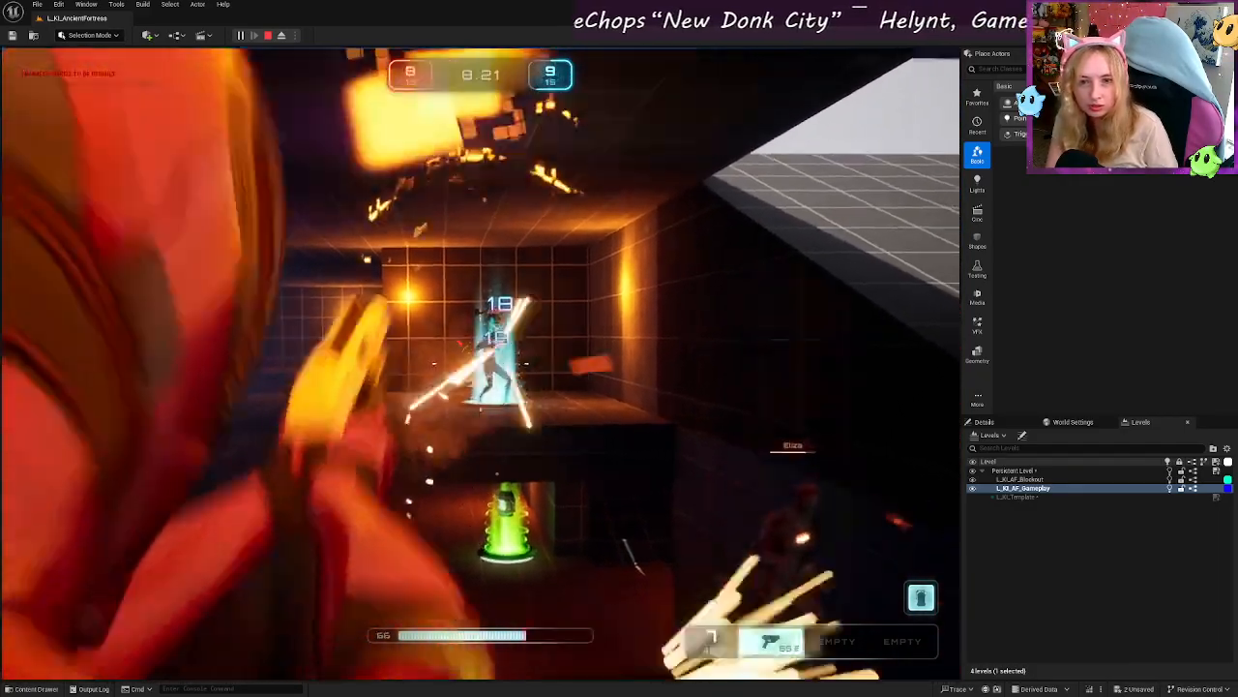
{"action": "left_click", "coordinate": [481, 364]}
{"action": "left_click", "coordinate": [481, 364]}
{"action": "left_click", "coordinate": [481, 363]}
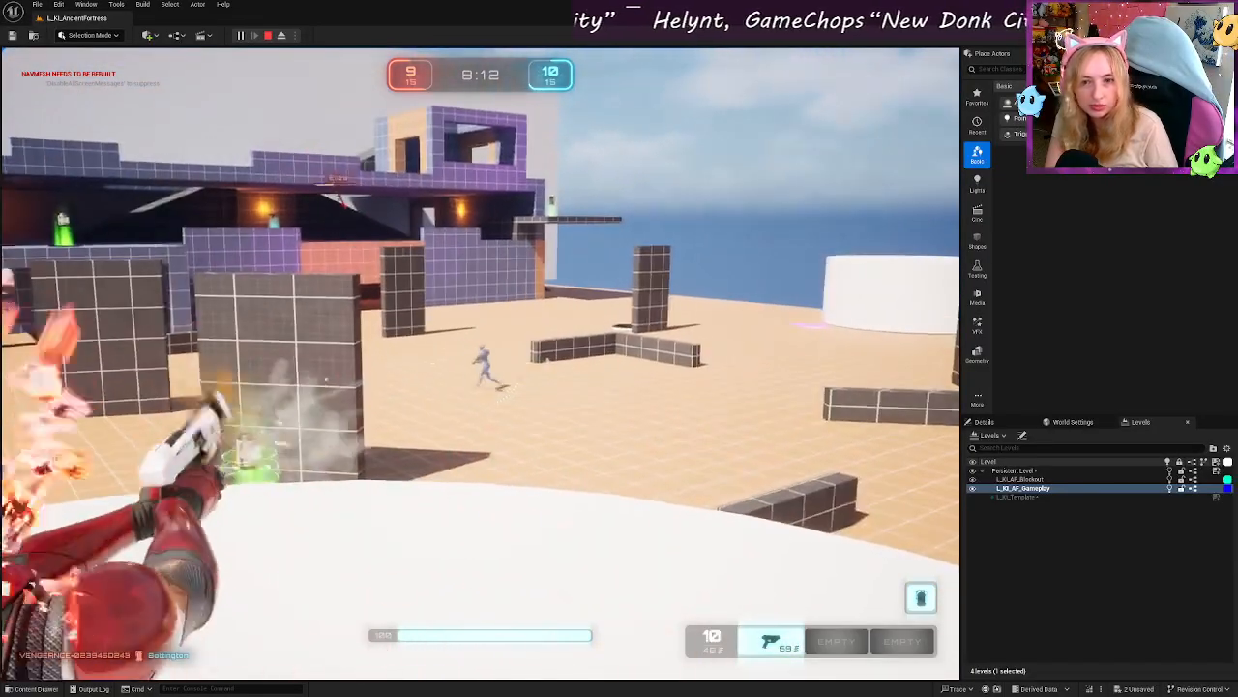
Step: Fire at the bot in the courtyard after respawning, move behind the cover wall with the green pad and reload the pistol
{"action": "left_click", "coordinate": [481, 364]}
{"action": "left_click", "coordinate": [481, 364]}
{"action": "key", "text": "w"}
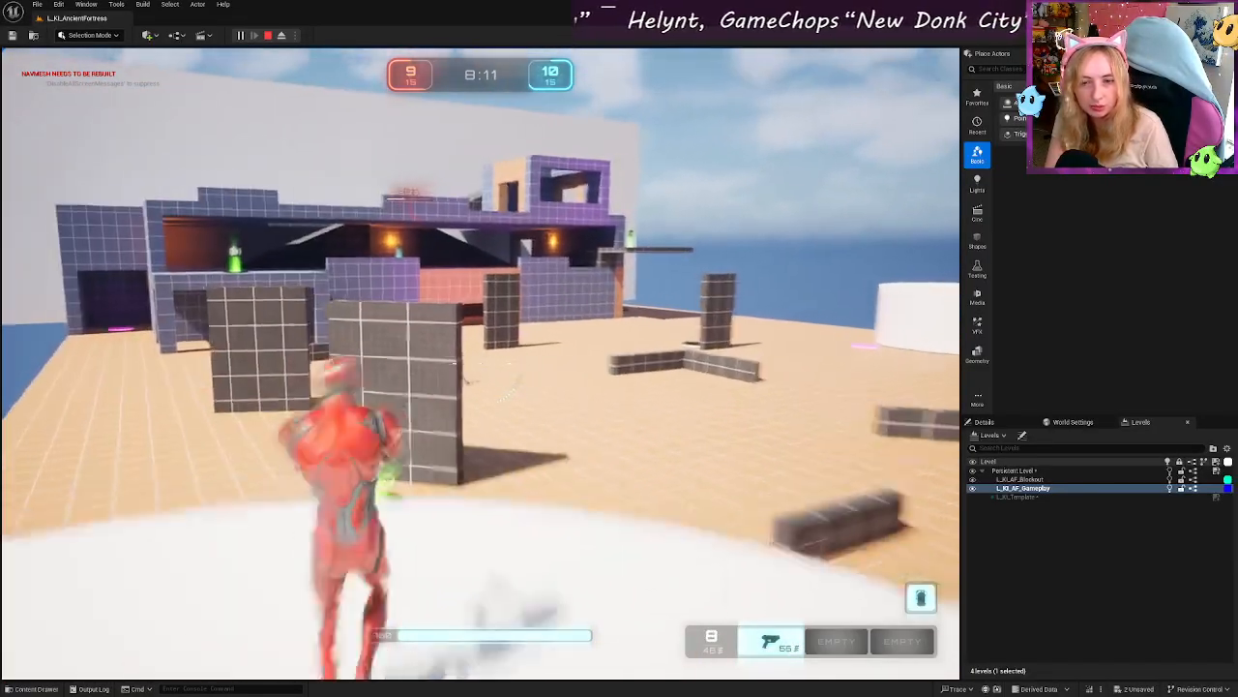
{"action": "key", "text": "d"}
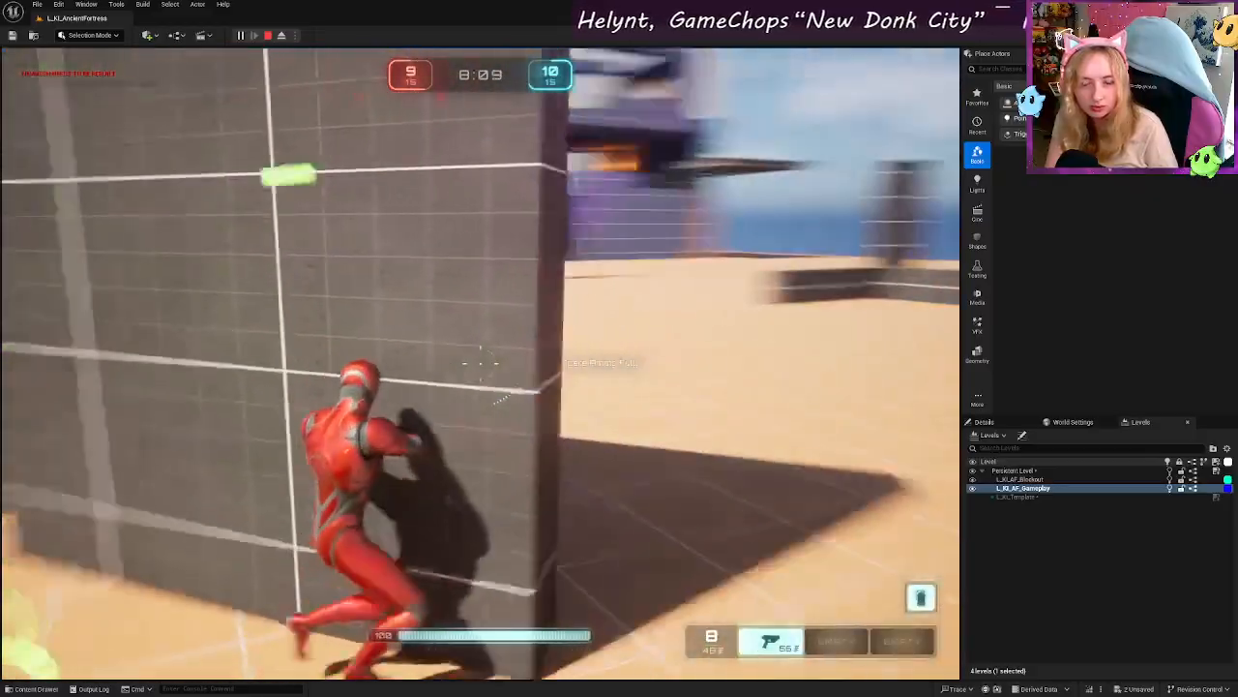
{"action": "key", "text": "r"}
{"action": "key", "text": "a"}
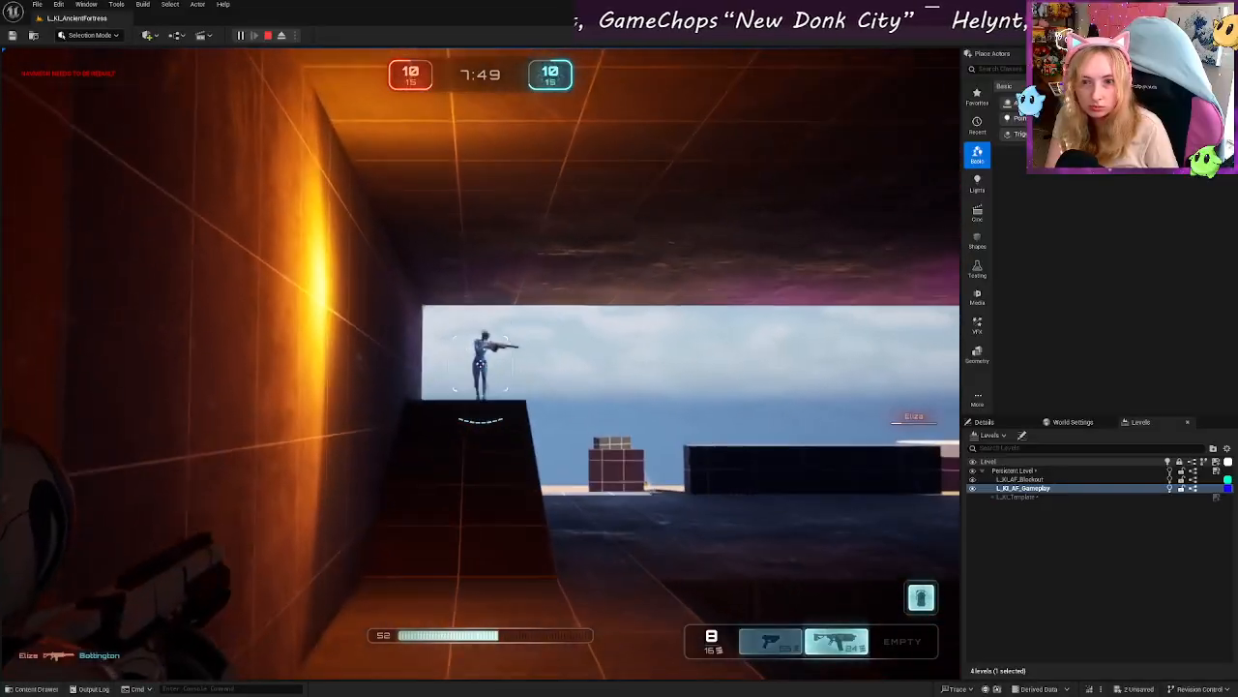
Step: Shoot the bot at the top of the inner ramp and restore health at the outer ledge's green pad
{"action": "left_click", "coordinate": [481, 364]}
{"action": "key", "text": "w"}
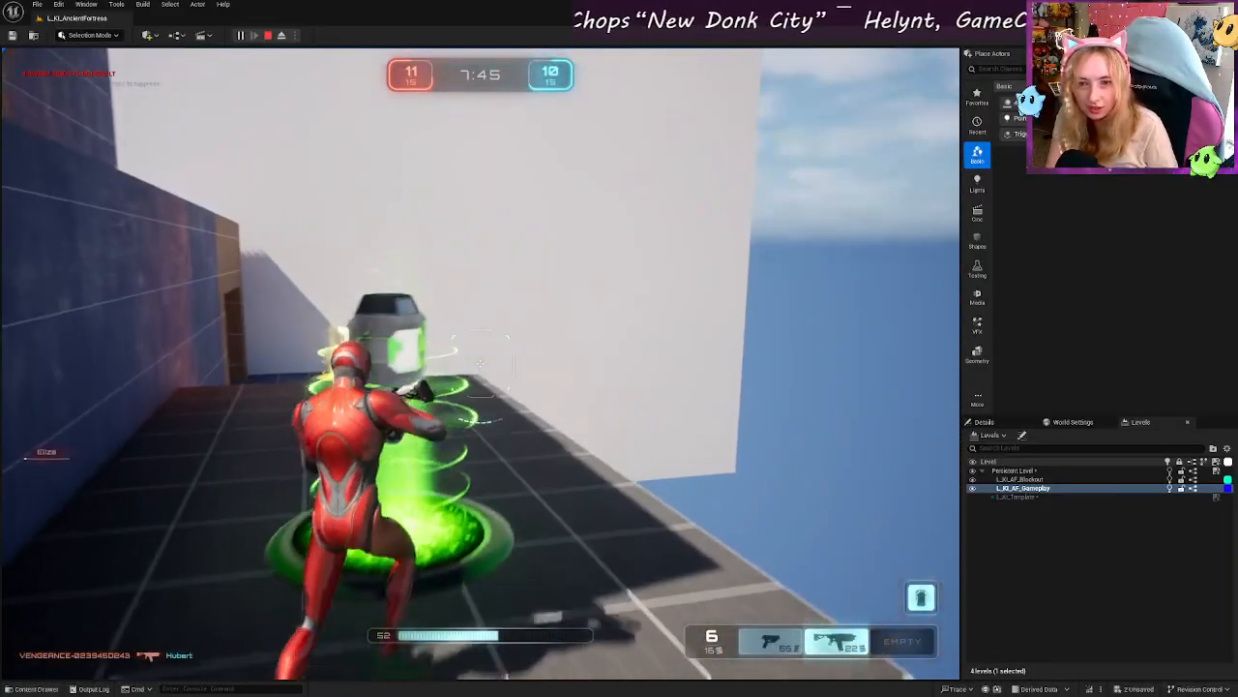
{"action": "key", "text": "w"}
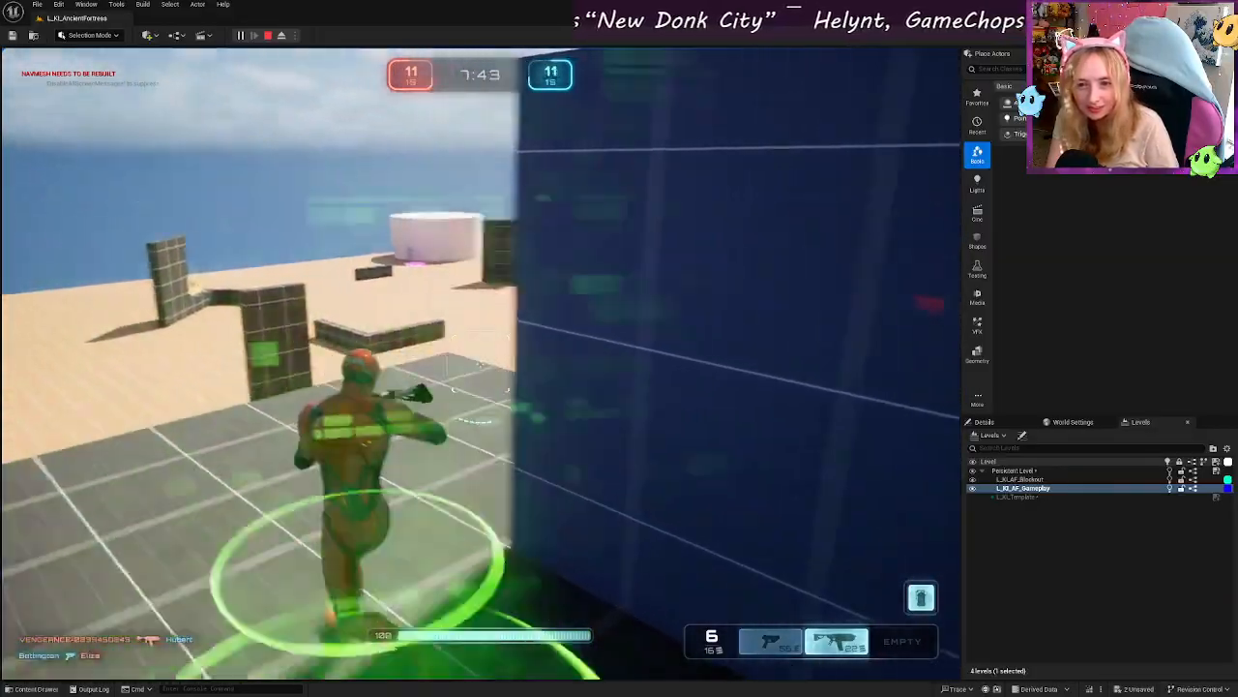
Step: Run from the outer ledge's green pad through the interior, up the ramp to the roof and down to the upper floor
{"action": "key", "text": "w"}
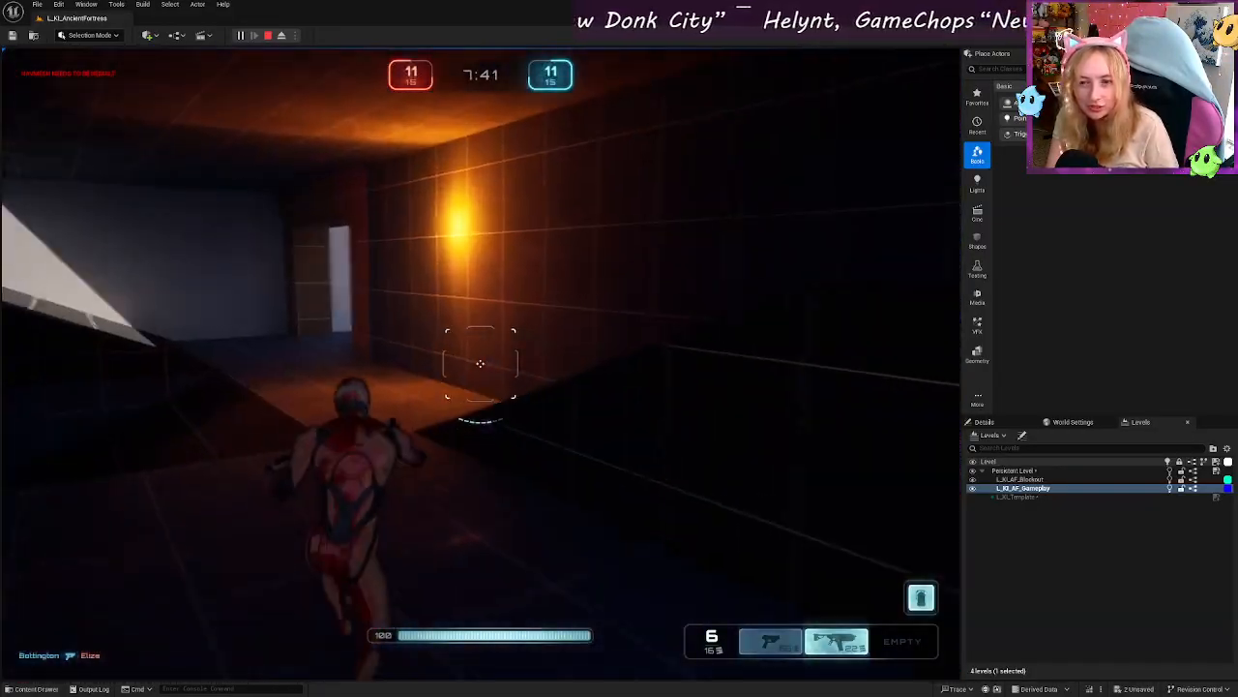
{"action": "key", "text": "w"}
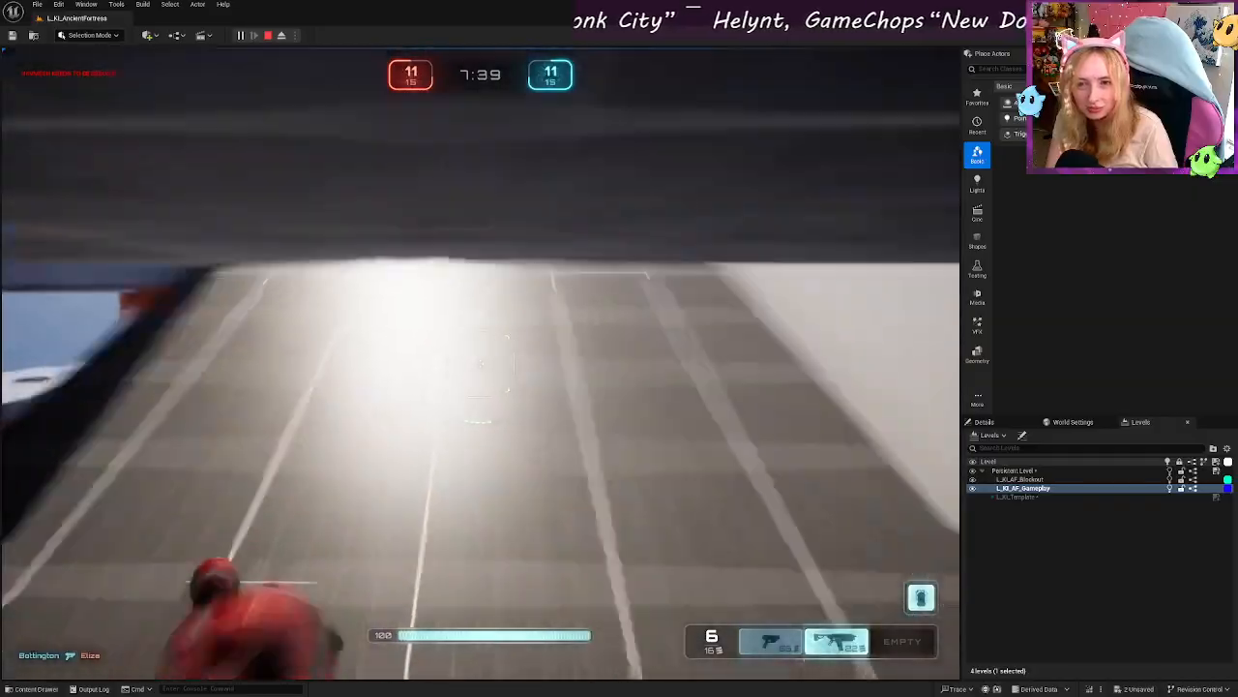
{"action": "key", "text": "w"}
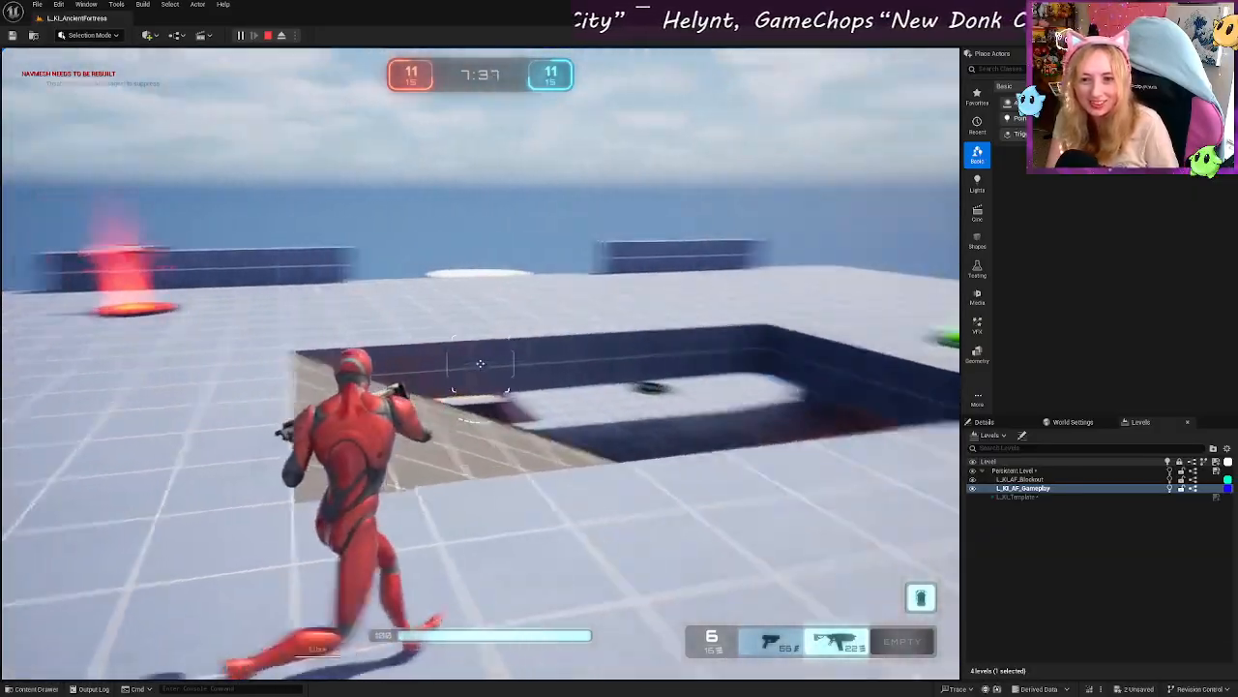
{"action": "key", "text": "w"}
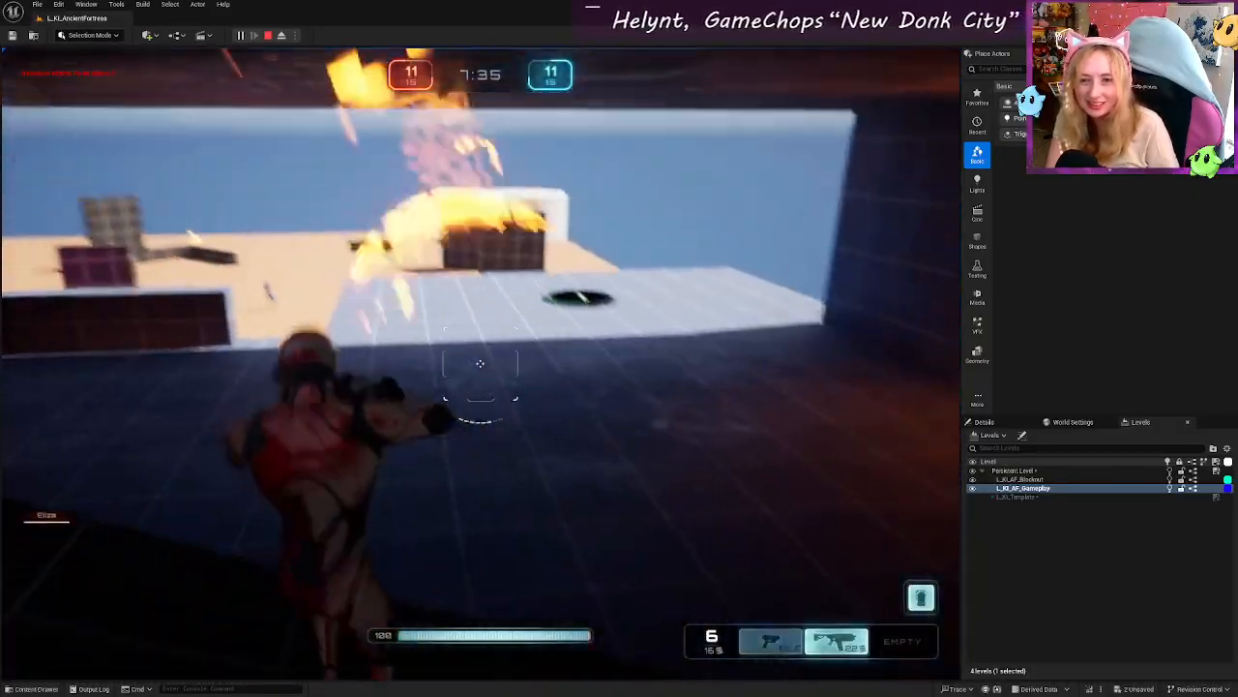
Step: Move along the upper floor's low cover wall and fire at the bot in the courtyard
{"action": "key", "text": "w"}
{"action": "left_click", "coordinate": [480, 364]}
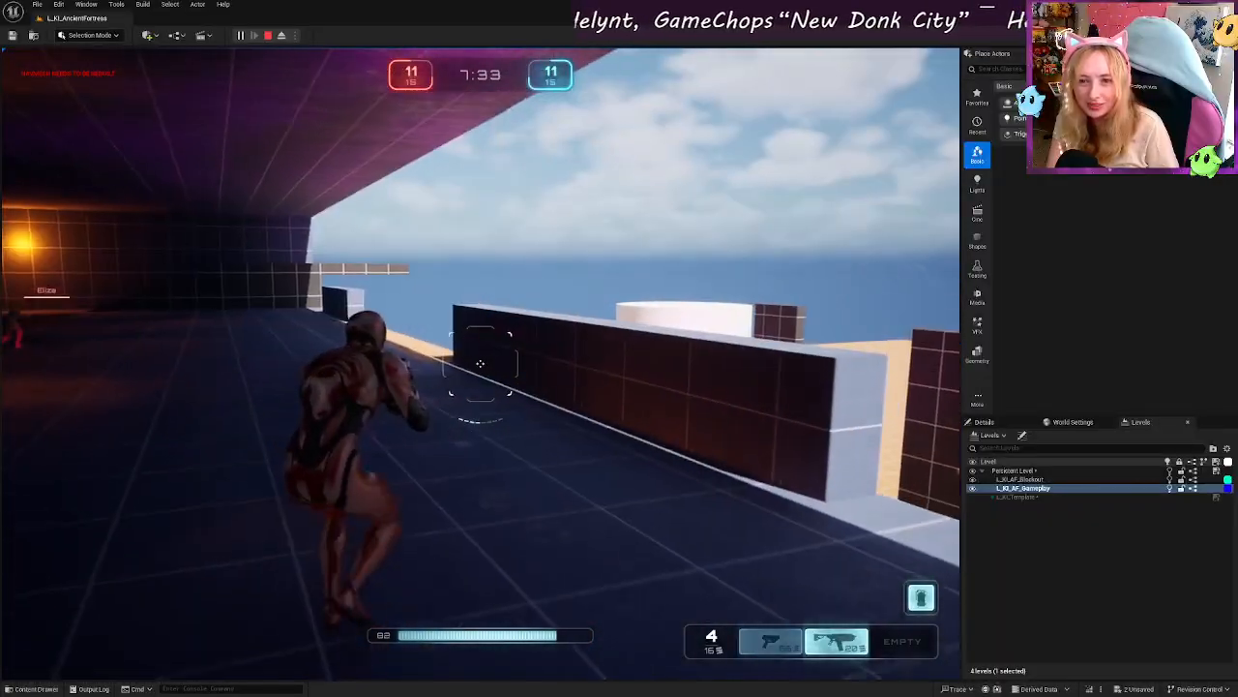
{"action": "key", "text": "w"}
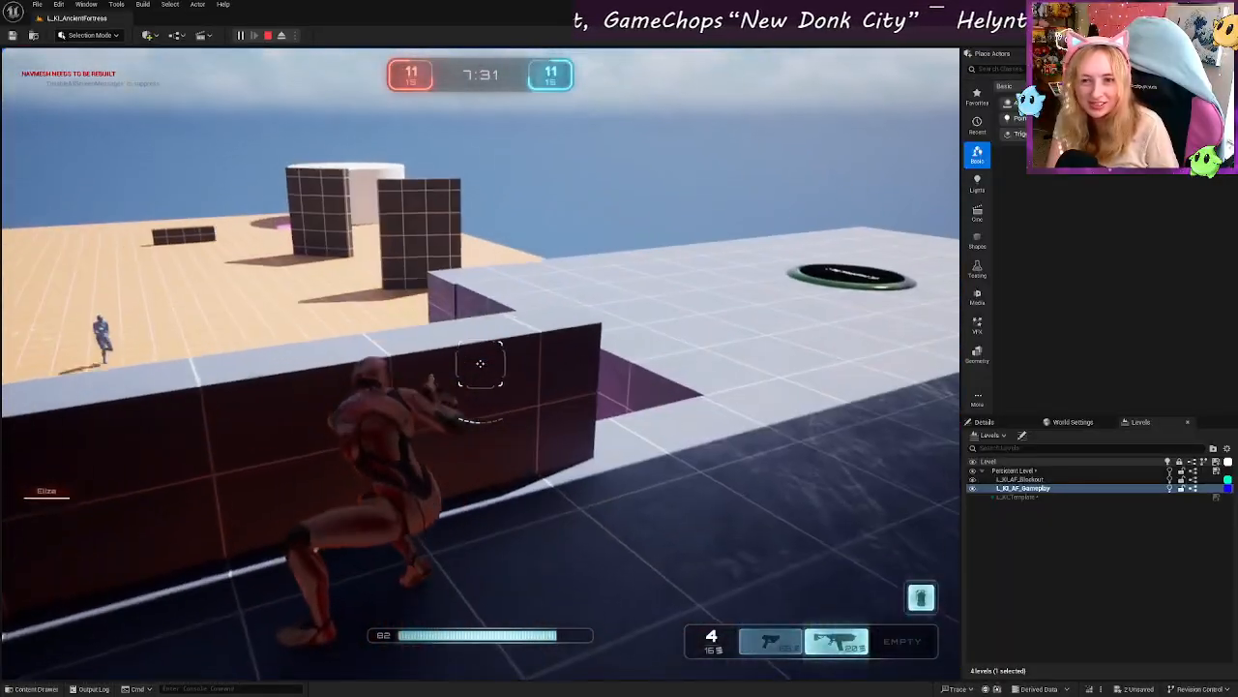
{"action": "key", "text": "w"}
{"action": "right_click", "coordinate": [480, 364]}
{"action": "left_click", "coordinate": [480, 364]}
{"action": "left_click", "coordinate": [480, 364]}
{"action": "left_click", "coordinate": [480, 364]}
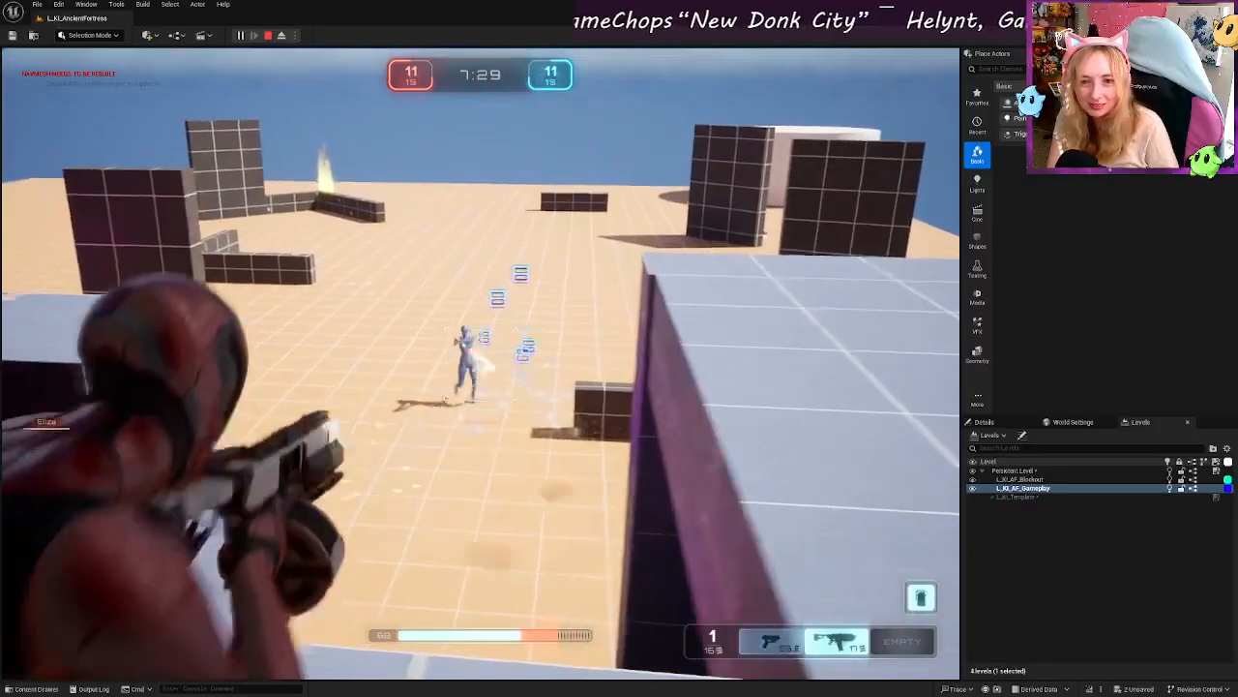
Step: Crouch behind the upper floor's low cover wall and reload the gun
{"action": "key", "text": "a"}
{"action": "key", "text": "ctrl"}
{"action": "key", "text": "d"}
{"action": "key", "text": "r"}
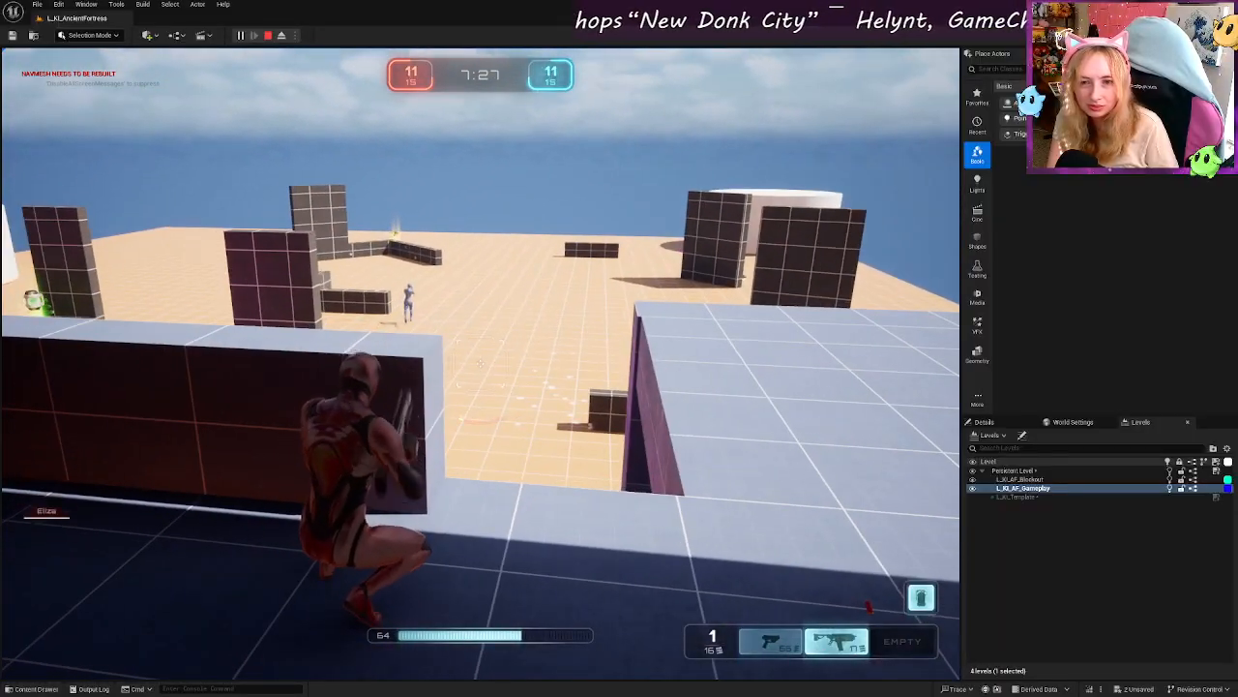
Step: Step out past the cover wall, fire at the distant courtyard bot and throw a grenade
{"action": "right_click", "coordinate": [480, 364]}
{"action": "key", "text": "d"}
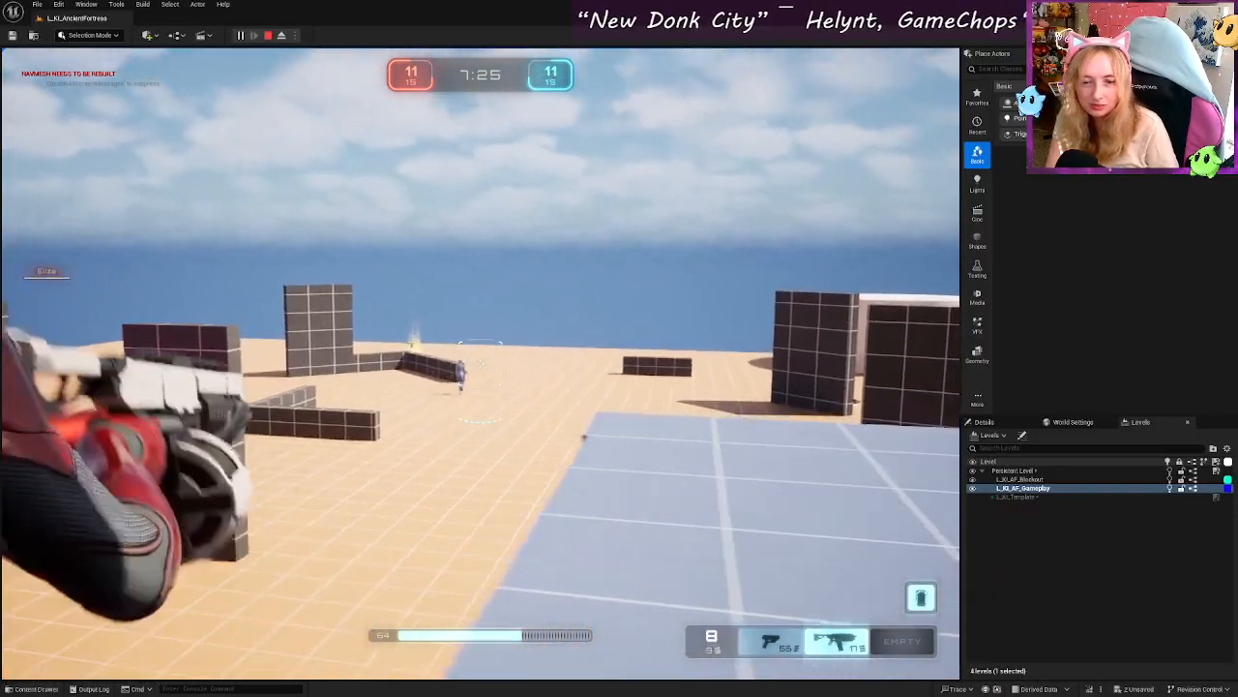
{"action": "key", "text": "d"}
{"action": "key", "text": "a"}
{"action": "left_click", "coordinate": [480, 364]}
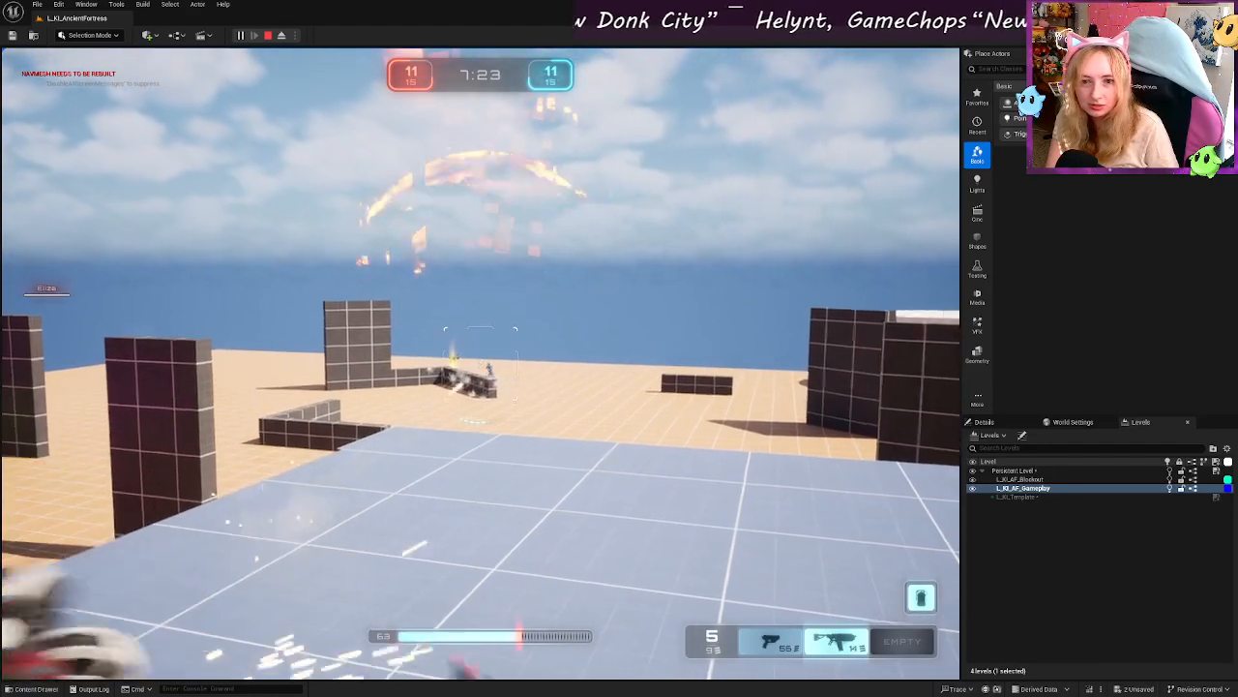
{"action": "left_click", "coordinate": [480, 364]}
{"action": "key", "text": "d"}
{"action": "key", "text": "w"}
{"action": "key", "text": "q"}
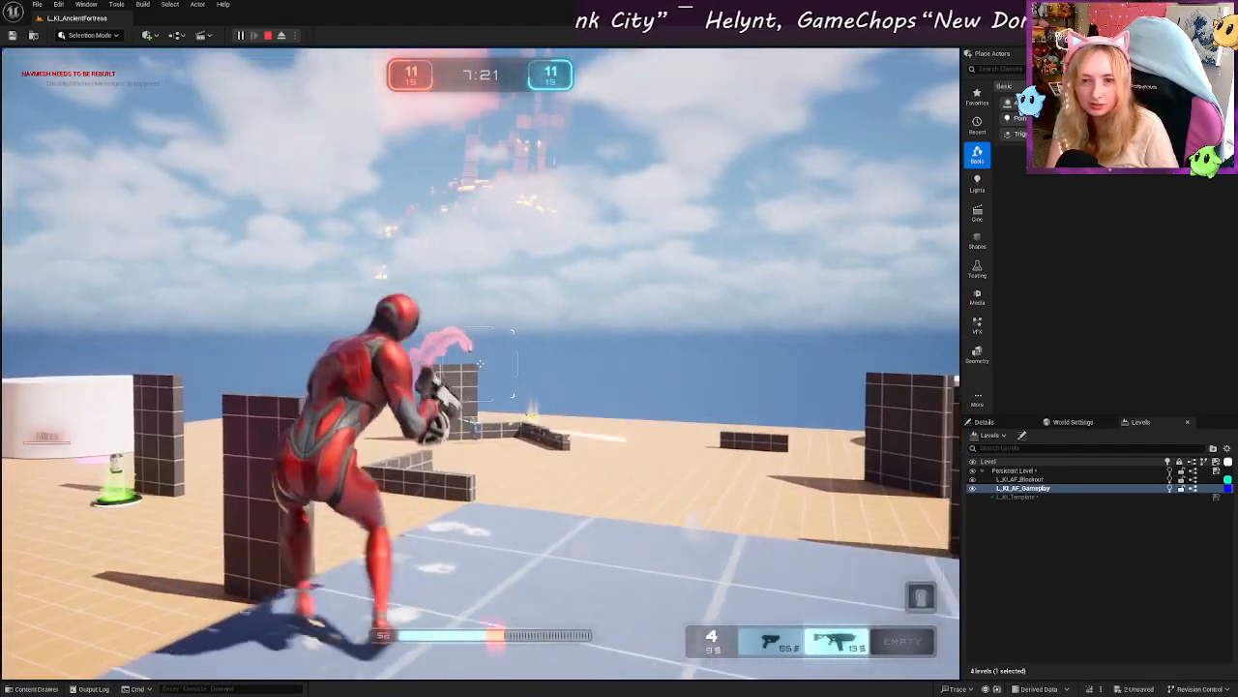
{"action": "key", "text": "s"}
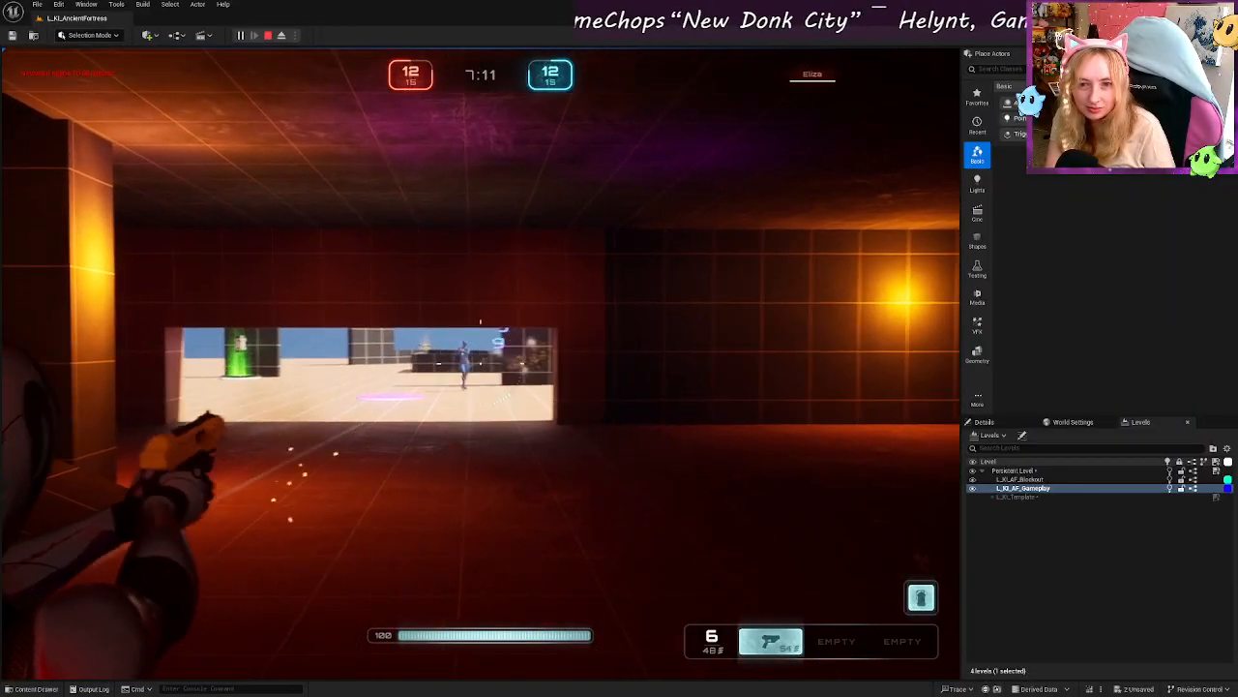
Step: Pick up the weapon at the lower hall's yellow pad and run back along the hall
{"action": "key", "text": "w"}
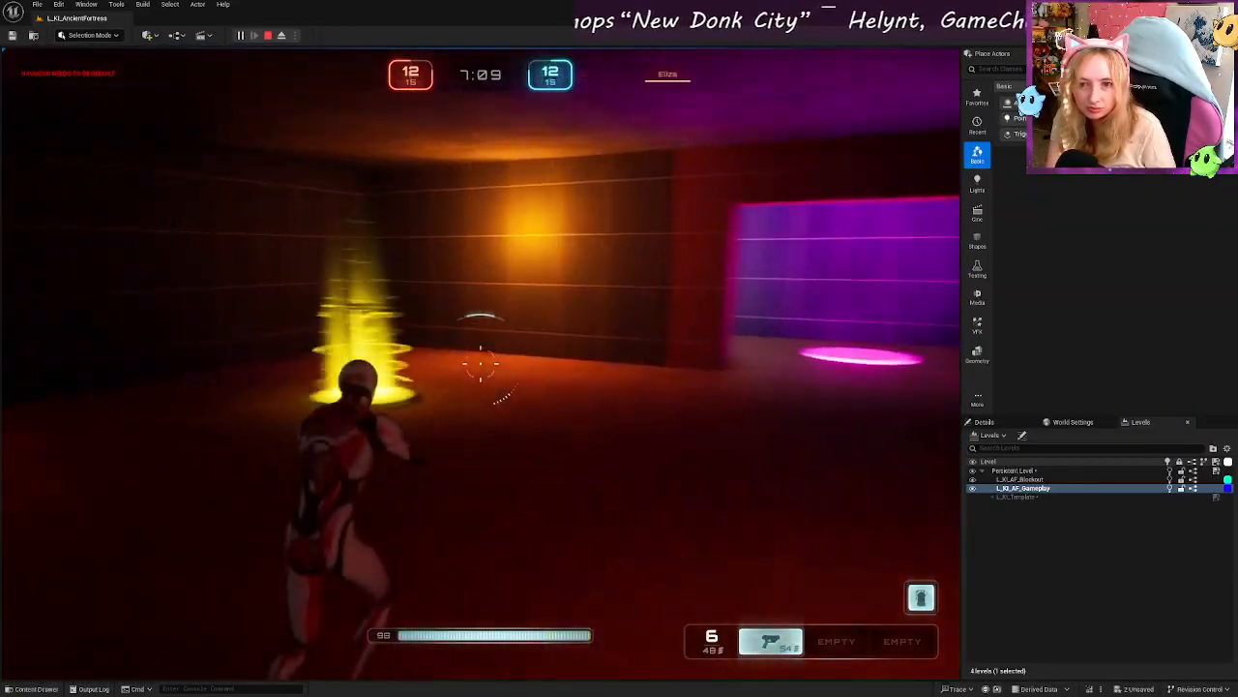
{"action": "key", "text": "w"}
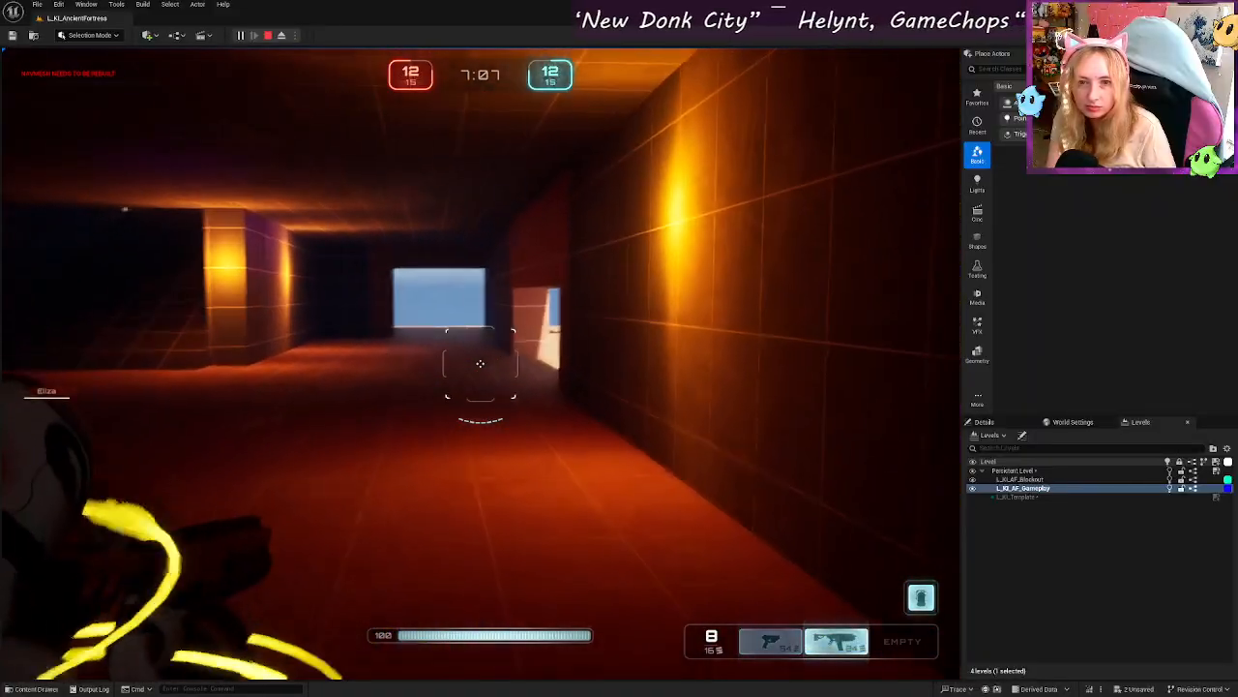
{"action": "key", "text": "w"}
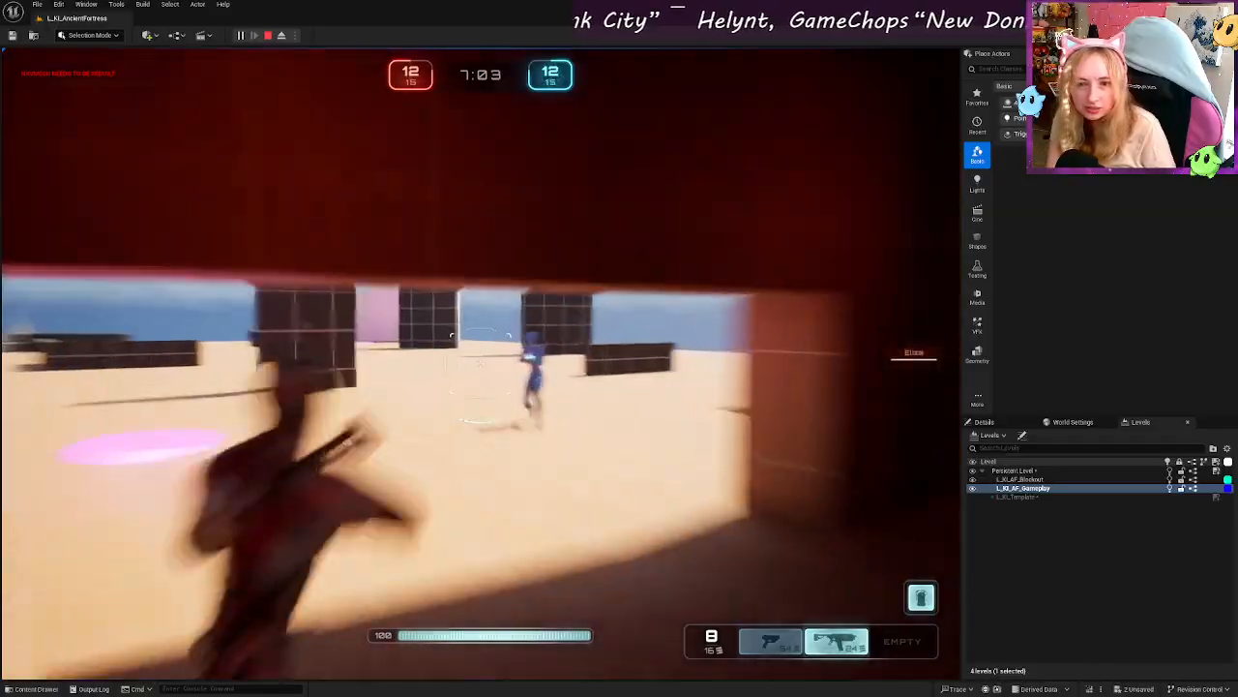
Step: Shoot the bot outside the lower hall's wide opening, throw a grenade and retreat behind the wall
{"action": "right_click", "coordinate": [481, 364]}
{"action": "left_click", "coordinate": [481, 363]}
{"action": "left_click", "coordinate": [481, 364]}
{"action": "key", "text": "q"}
{"action": "key", "text": "a"}
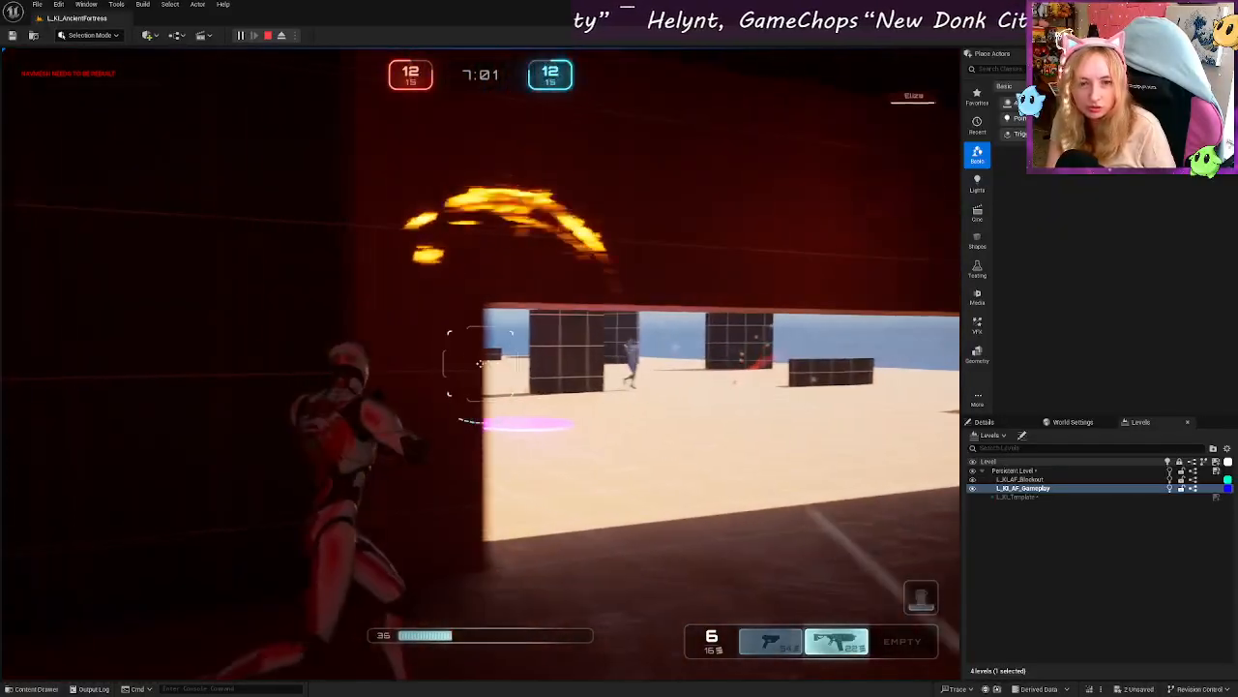
{"action": "key", "text": "d"}
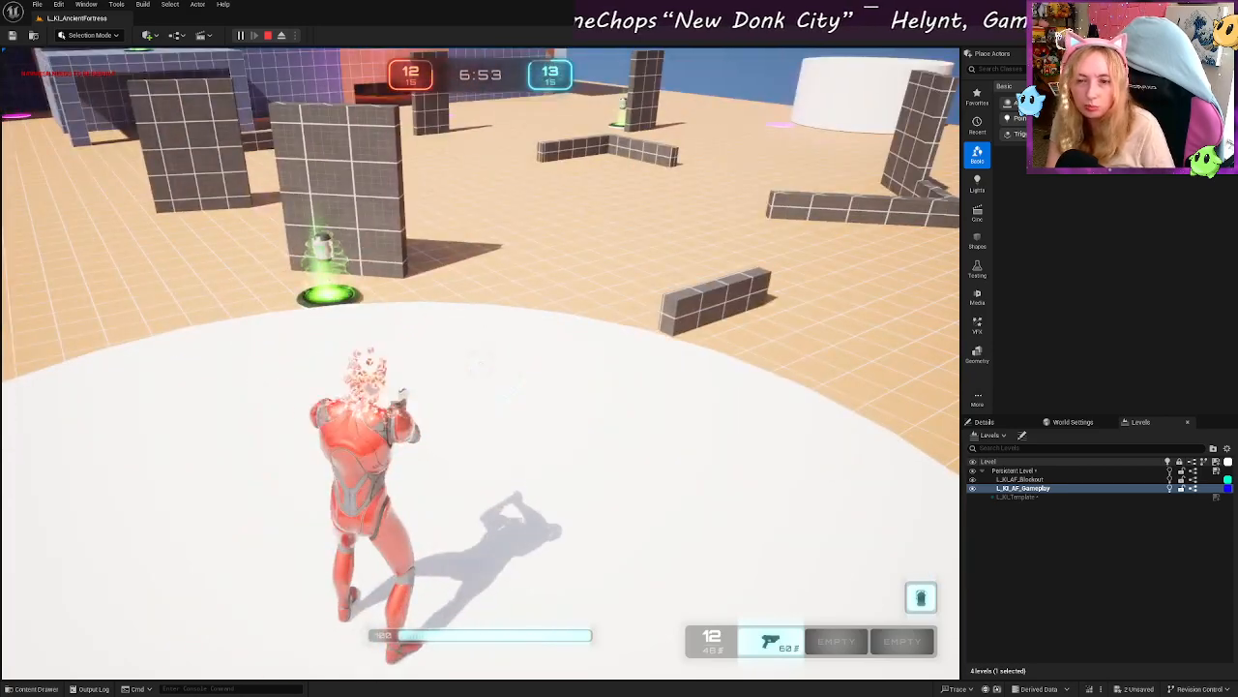
Step: Run from the round spawn platform over the green pad and collect the rifle at the fortress's ground-floor red pad
{"action": "key", "text": "w"}
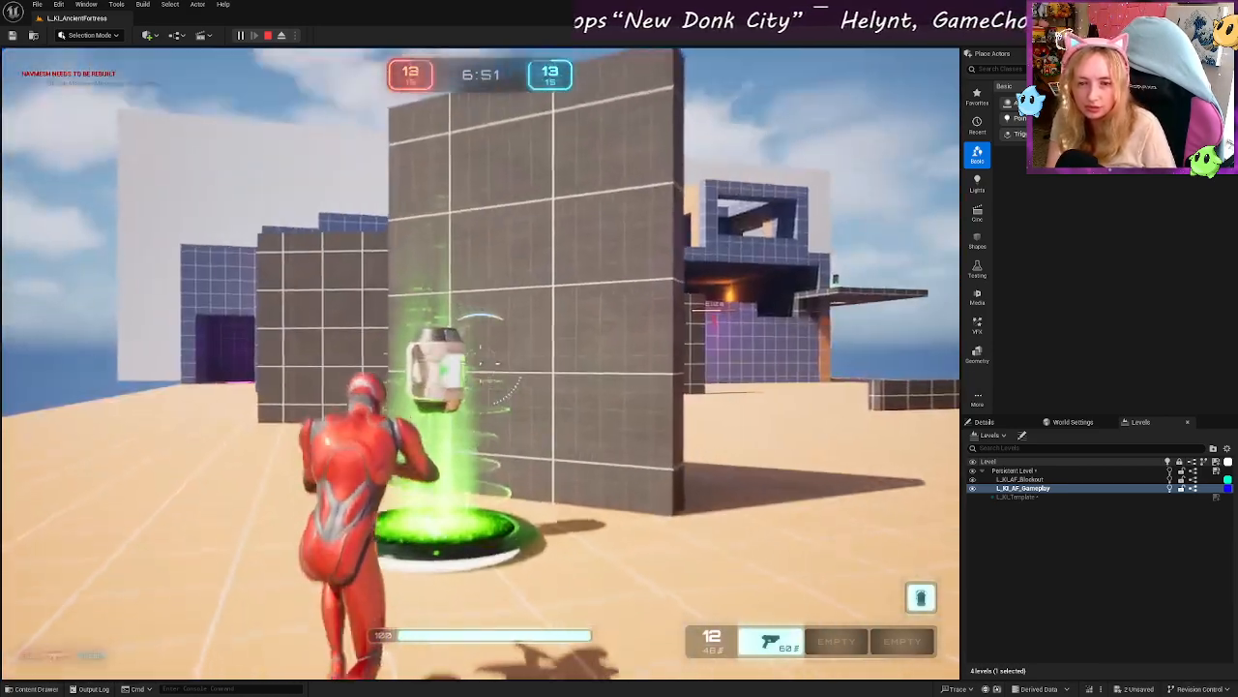
{"action": "key", "text": "w"}
{"action": "key", "text": "space"}
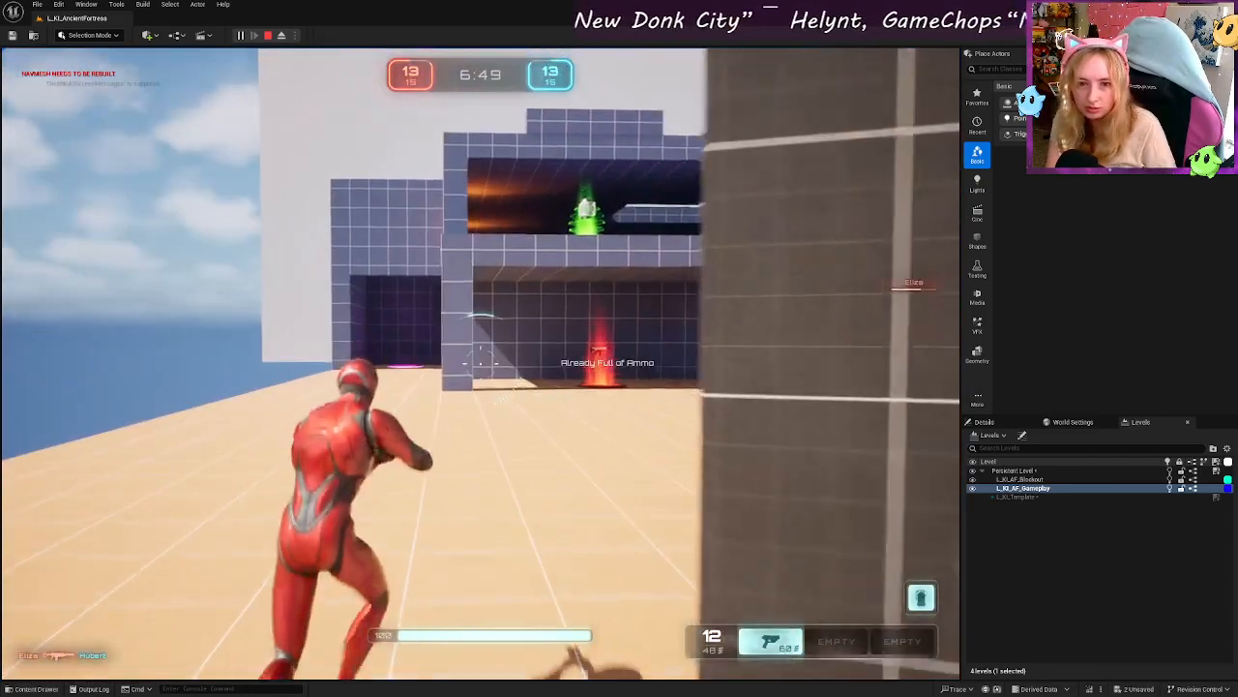
{"action": "key", "text": "w"}
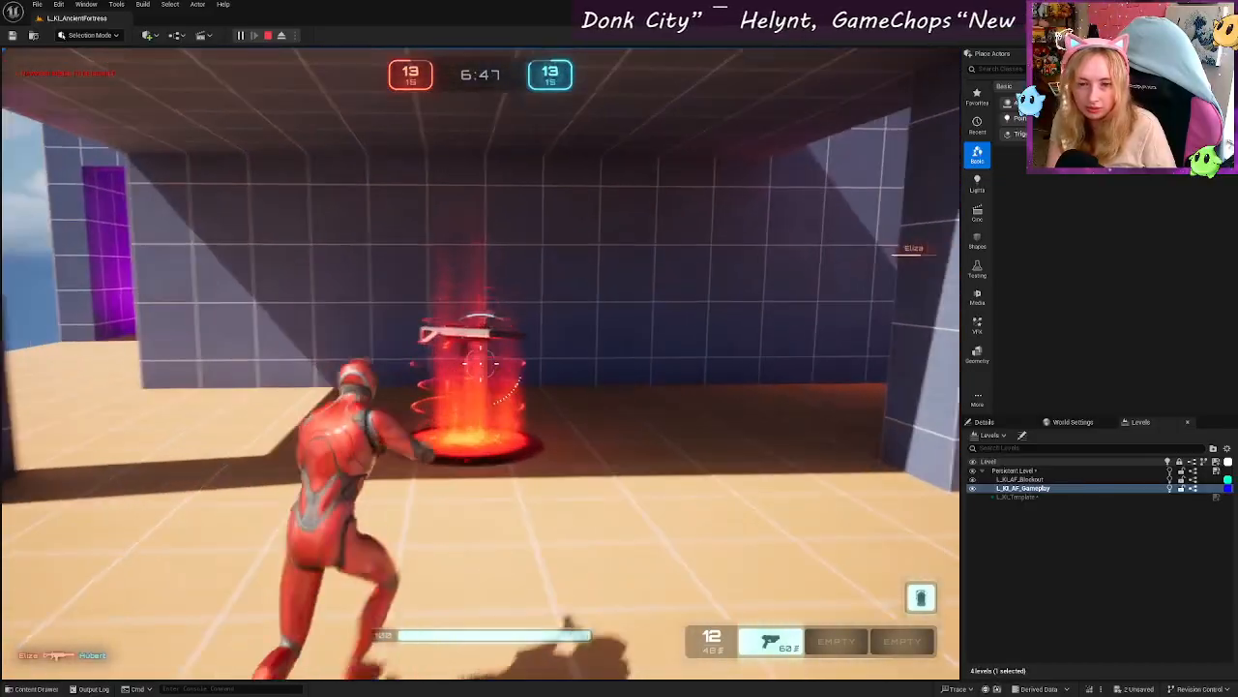
{"action": "key", "text": "w"}
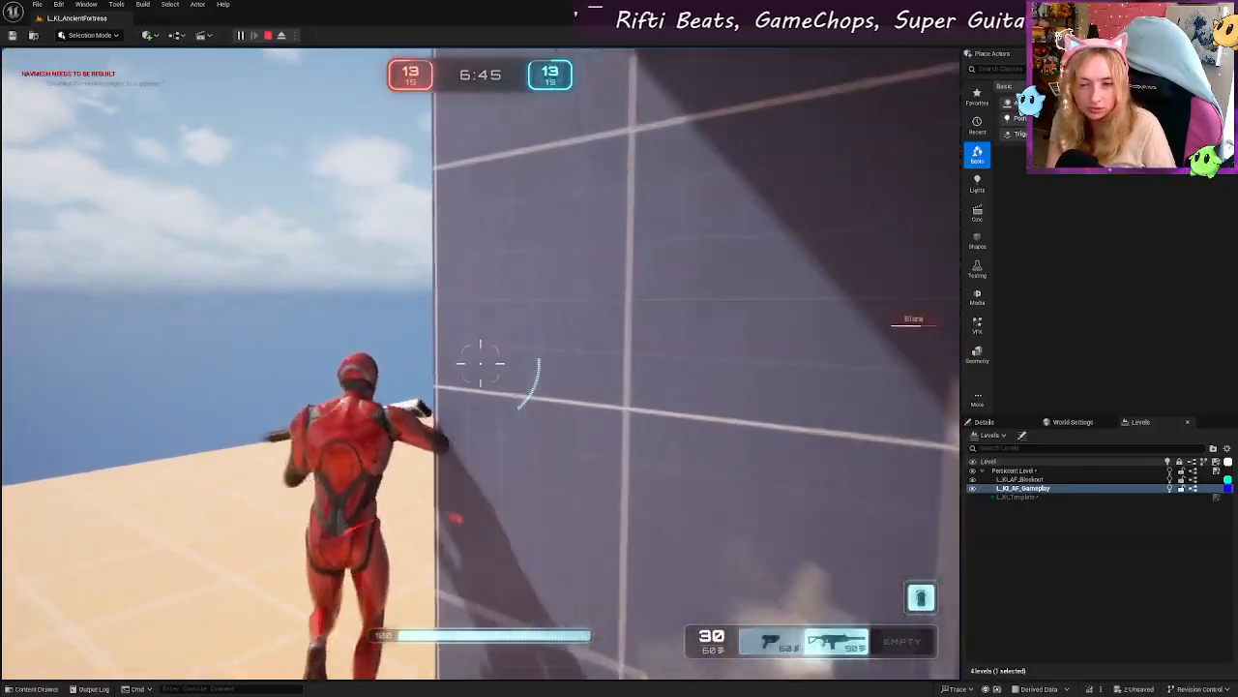
Step: Take the rifle up to the fortress roof, restore health at its green pad and cross the roof's red pad
{"action": "key", "text": "w"}
{"action": "key", "text": "w"}
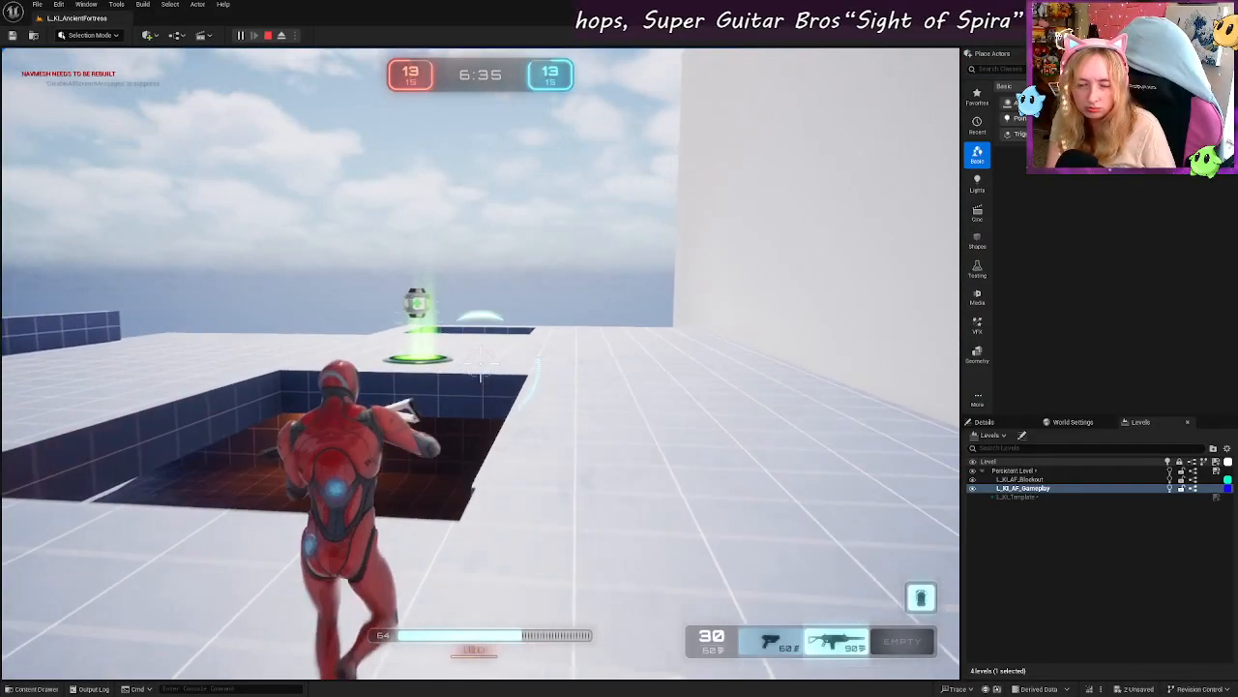
{"action": "key", "text": "w"}
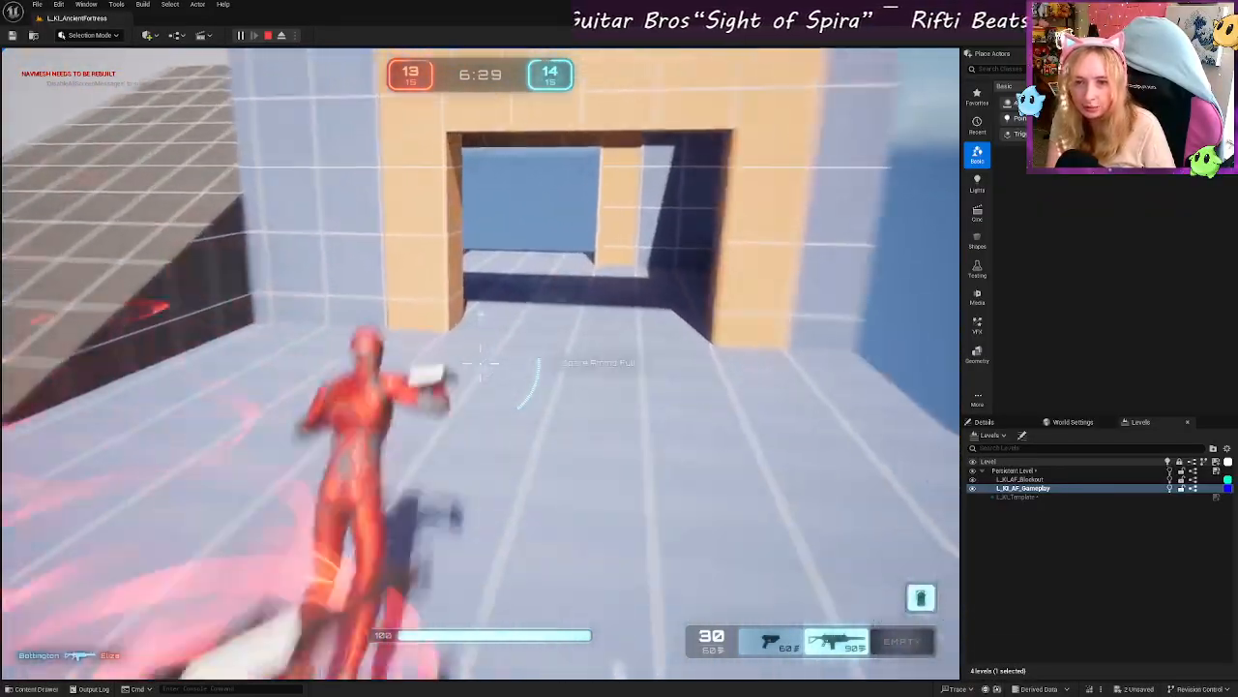
Step: Run through the orange-framed passage and loop back to the roof's green pad
{"action": "key", "text": "w"}
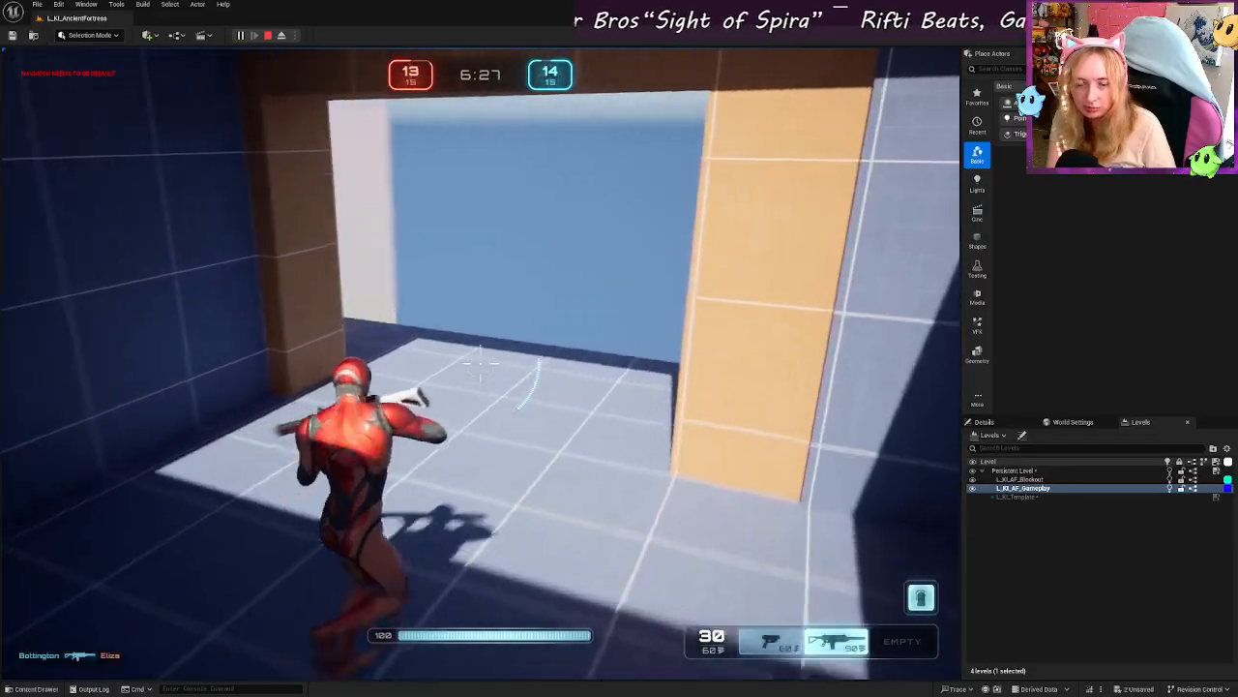
{"action": "key", "text": "w"}
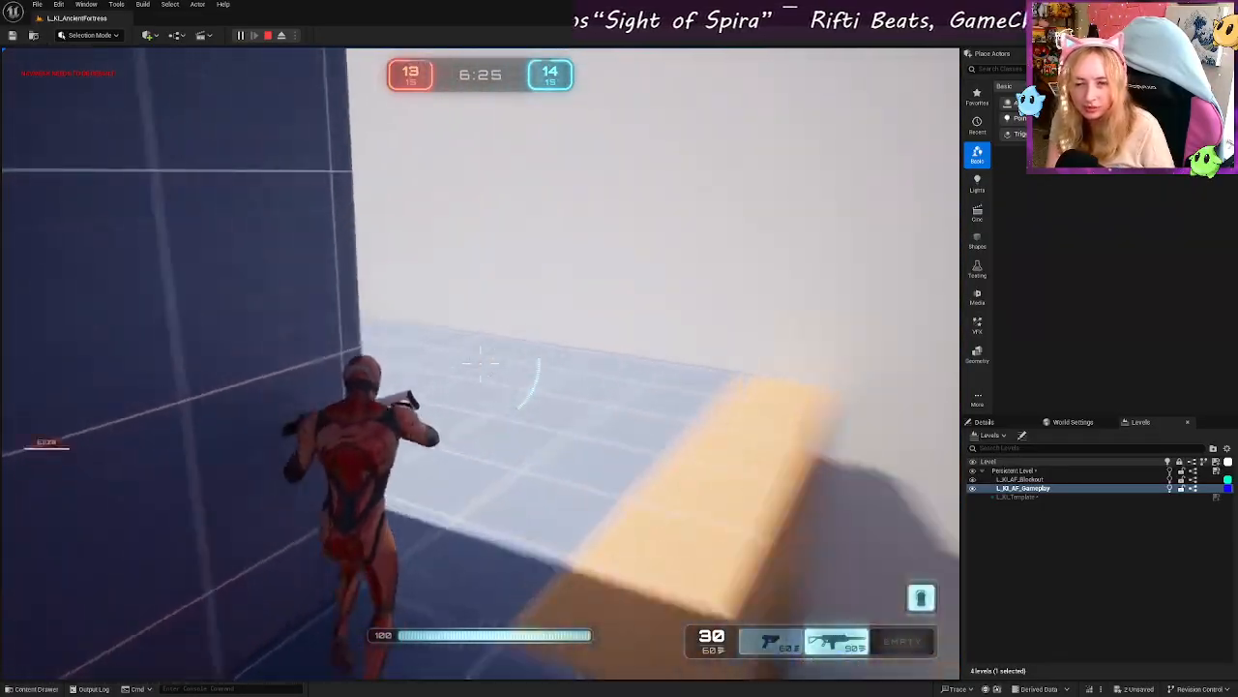
{"action": "key", "text": "w"}
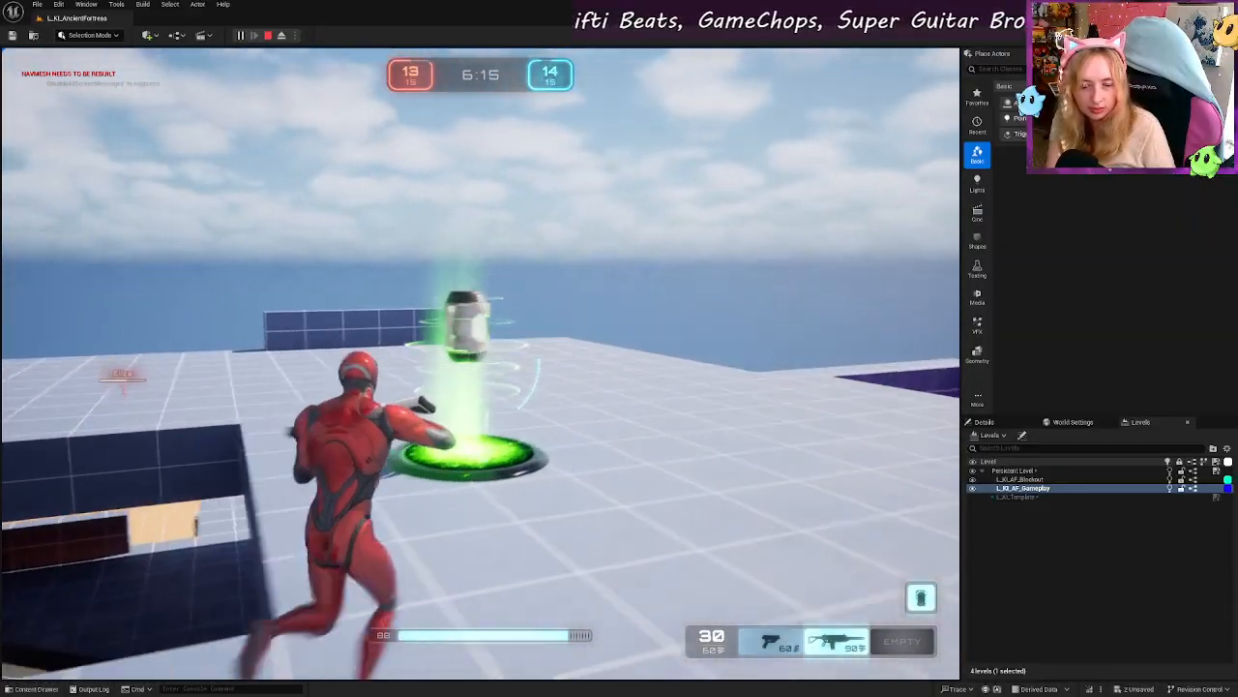
Step: Restore health at the roof's green pad and jump up by the edge wall to aim over the courtyard
{"action": "key", "text": "w"}
{"action": "key", "text": "shift"}
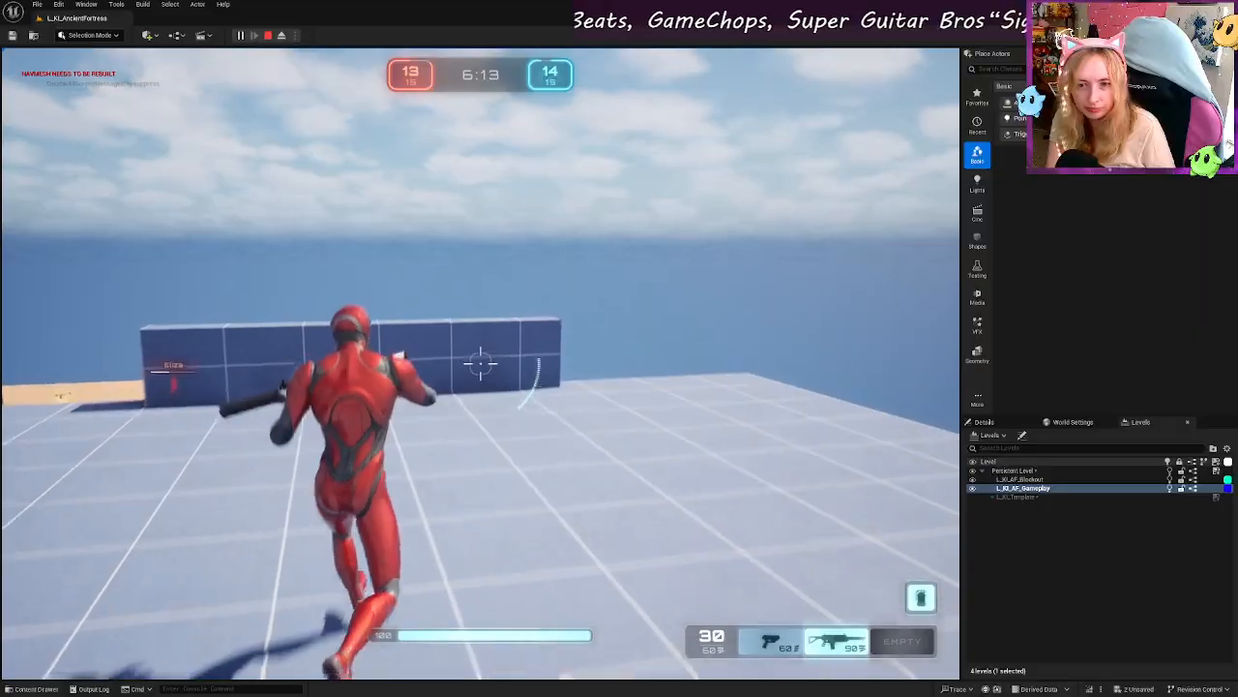
{"action": "key", "text": "w"}
{"action": "key", "text": "space"}
{"action": "right_click", "coordinate": [480, 364]}
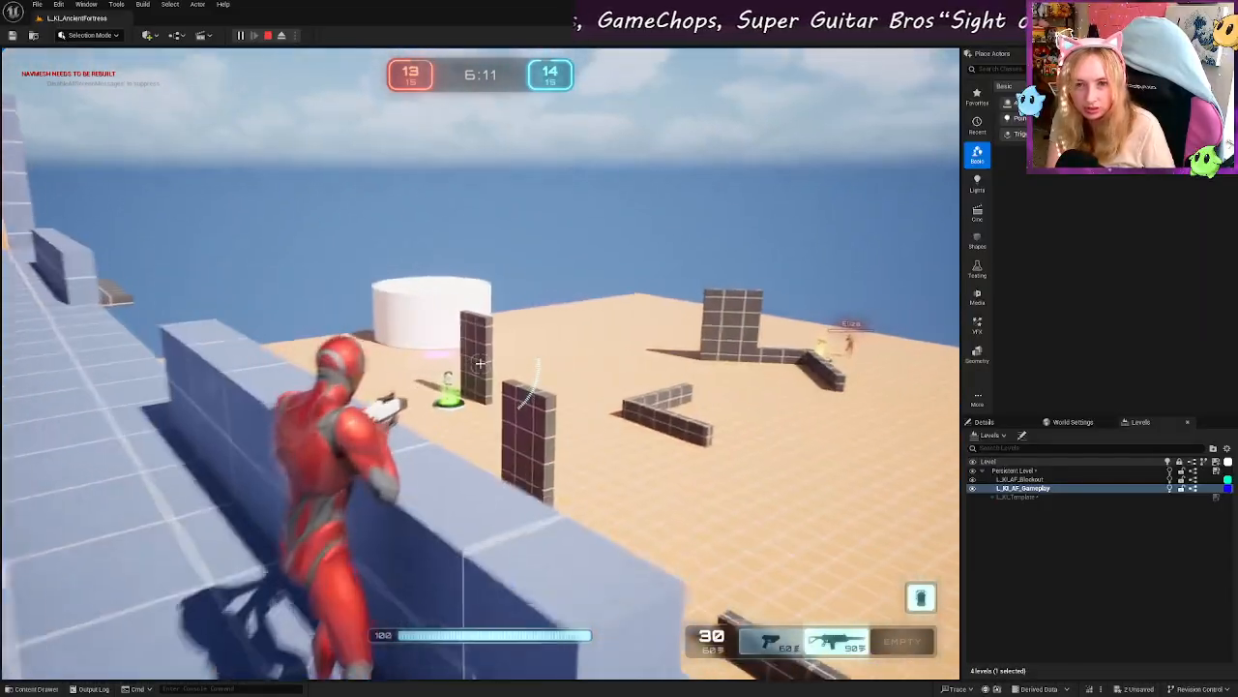
Step: Run back across the roof's red pad, through the orange-framed passage and around its outer side
{"action": "key", "text": "w"}
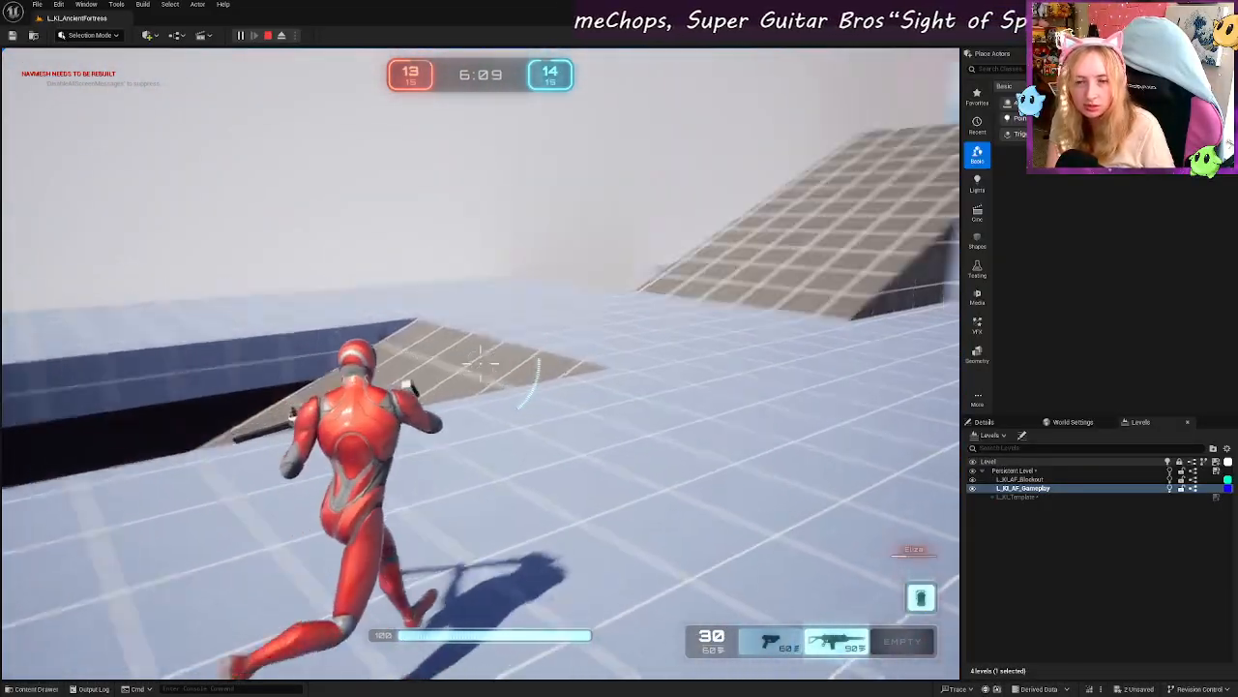
{"action": "key", "text": "w"}
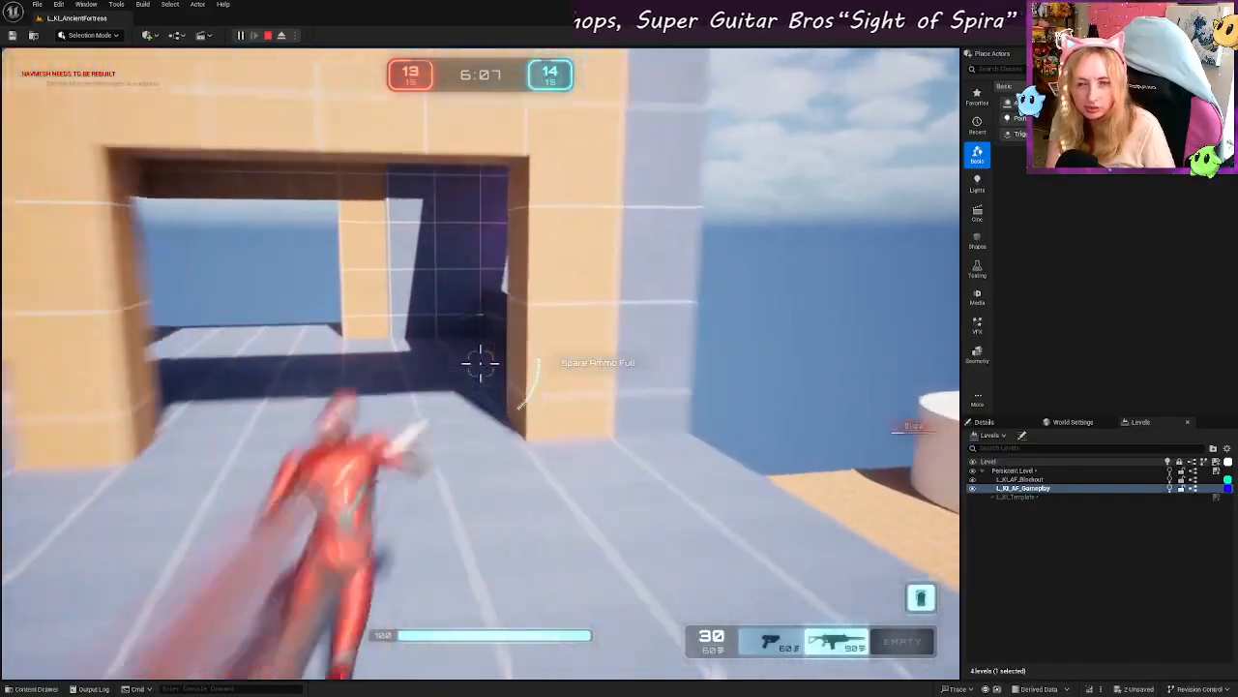
{"action": "key", "text": "w"}
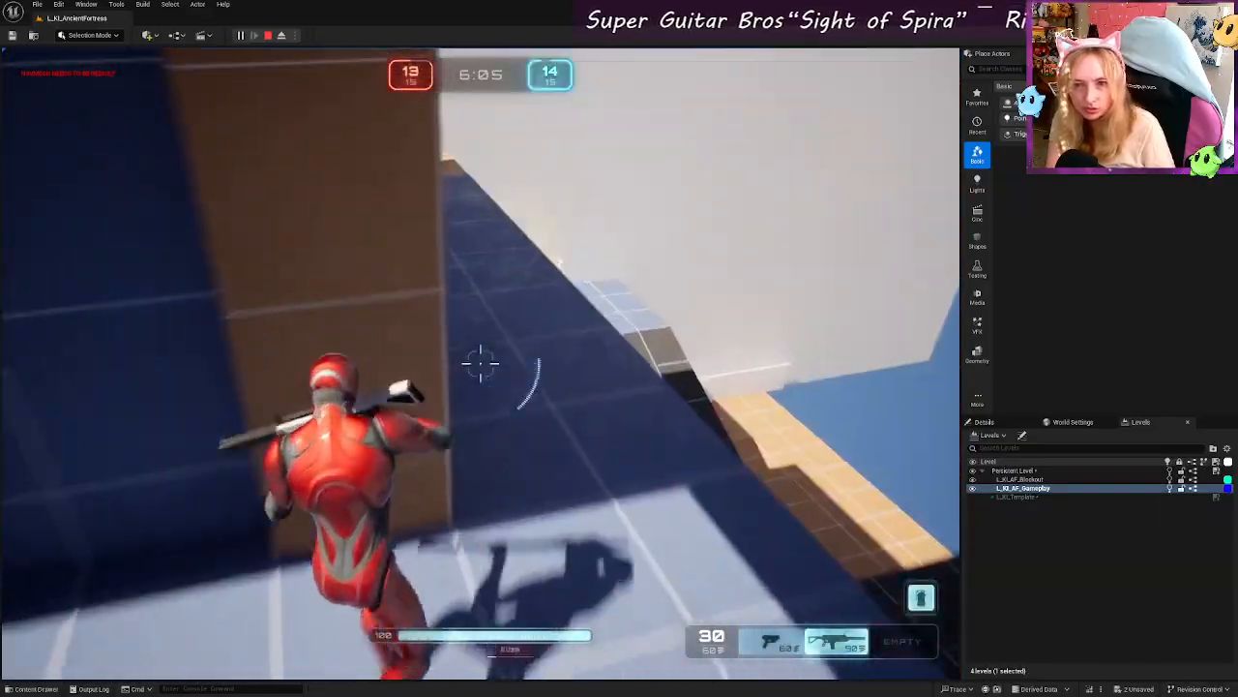
{"action": "key", "text": "w"}
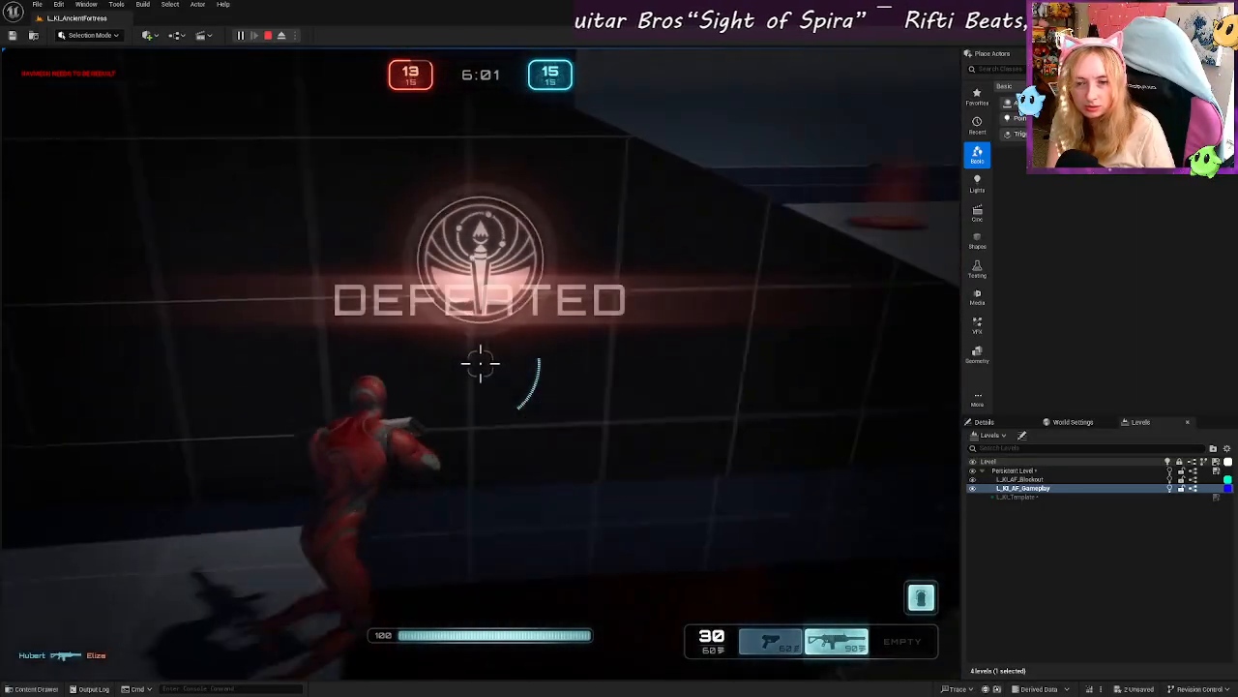
Step: Stop the play-in-editor session and survey the courtyard's cover walls, yellow pad and round spawn platform
{"action": "key", "text": "Escape"}
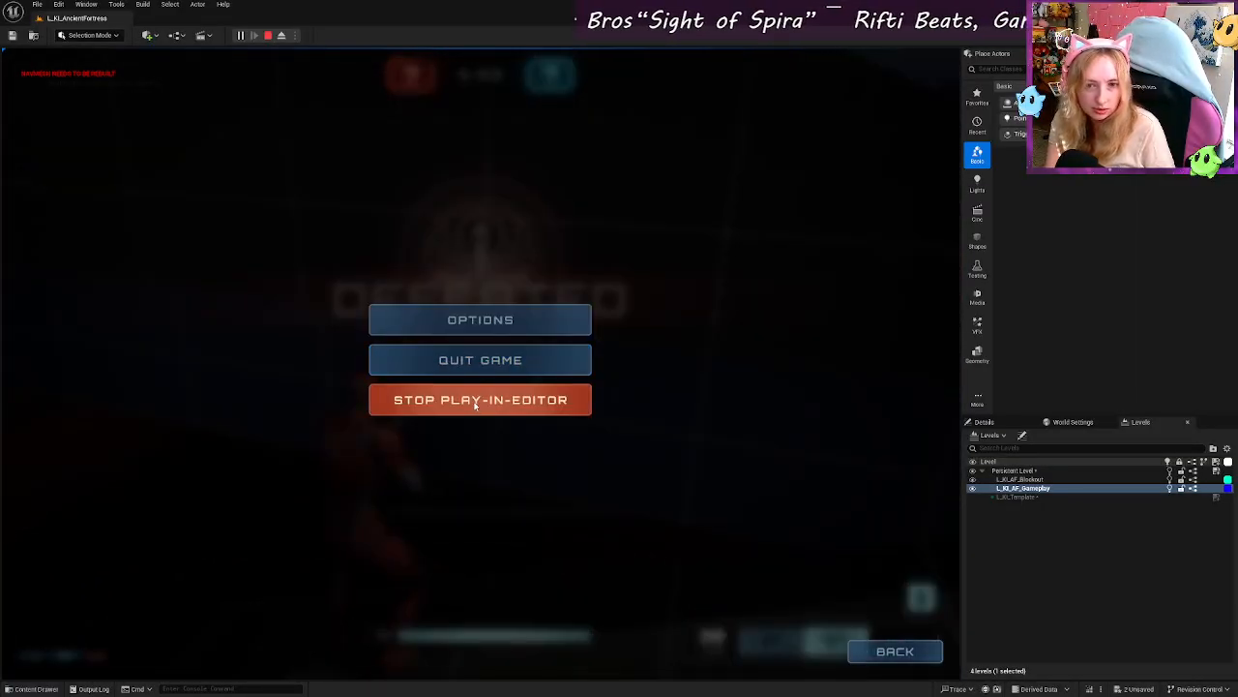
{"action": "left_click", "coordinate": [475, 402]}
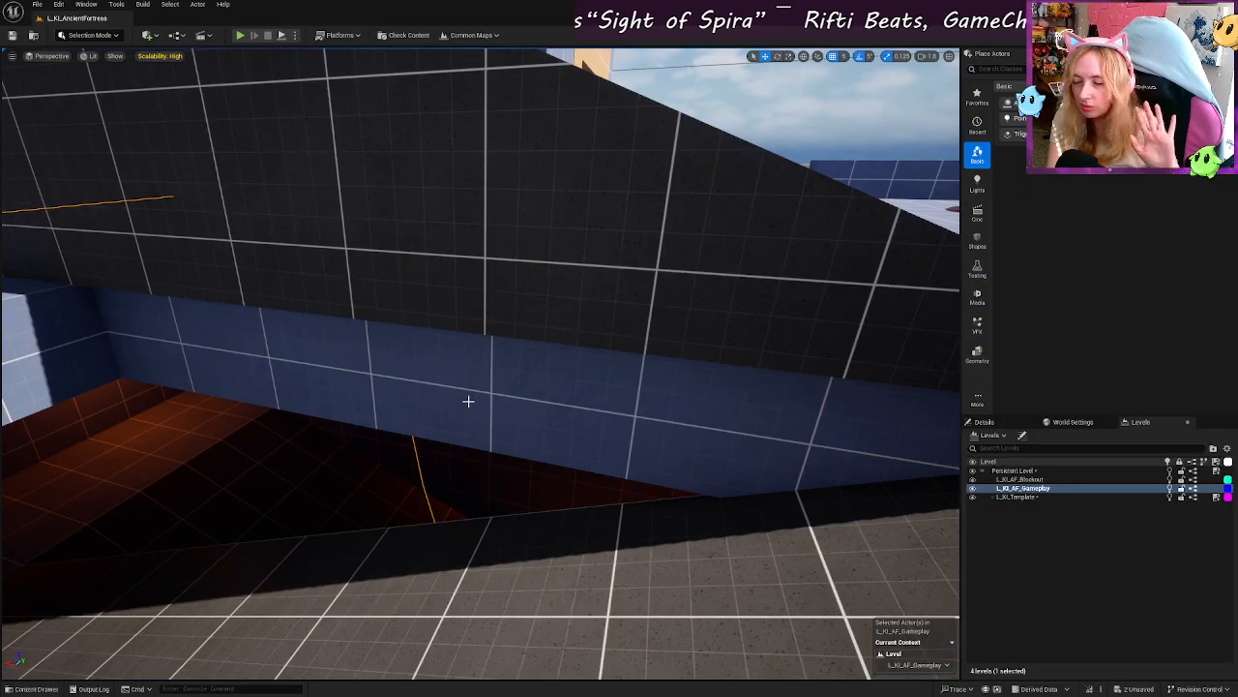
{"action": "right_click_drag", "start_coordinate": [468, 401], "coordinate": [82, 406]}
{"action": "key", "text": "w"}
{"action": "scroll", "coordinate": [372, 399], "scroll_direction": "up", "scroll_amount": 2}
{"action": "key", "text": "e"}
{"action": "right_click_drag", "start_coordinate": [319, 377], "coordinate": [371, 400]}
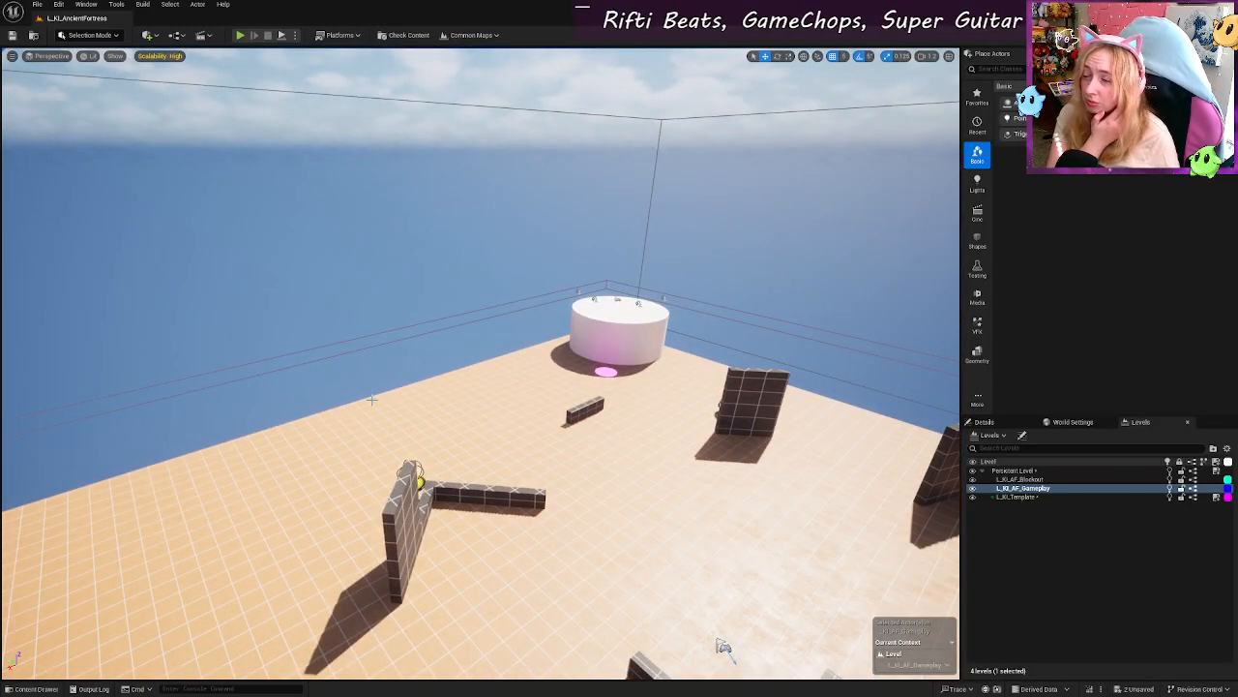
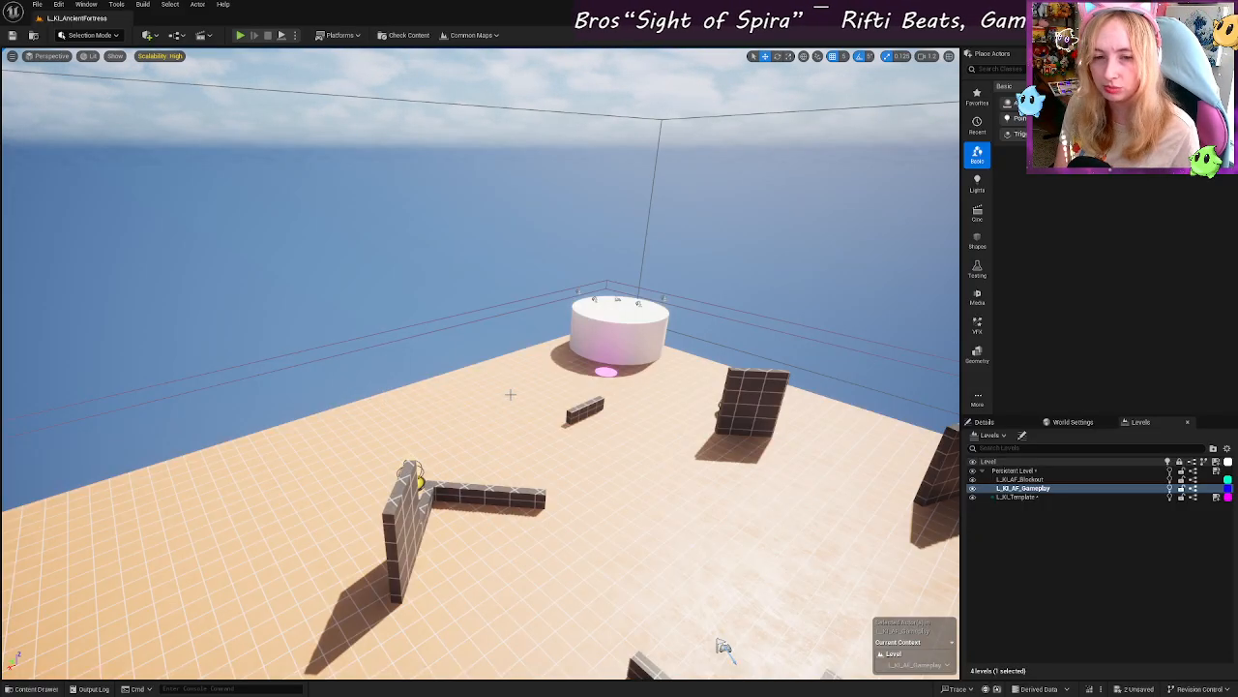
Step: Inspect the courtyard's cover walls, the green pickup pad behind the tall wall and the dark fortress interior
{"action": "right_click_drag", "start_coordinate": [511, 394], "coordinate": [478, 387]}
{"action": "key", "text": "w"}
{"action": "key", "text": "w"}
{"action": "key", "text": "e"}
{"action": "key", "text": "d"}
{"action": "key", "text": "w"}
{"action": "key", "text": "s"}
{"action": "key", "text": "w"}
{"action": "right_click_drag", "start_coordinate": [542, 360], "coordinate": [528, 376]}
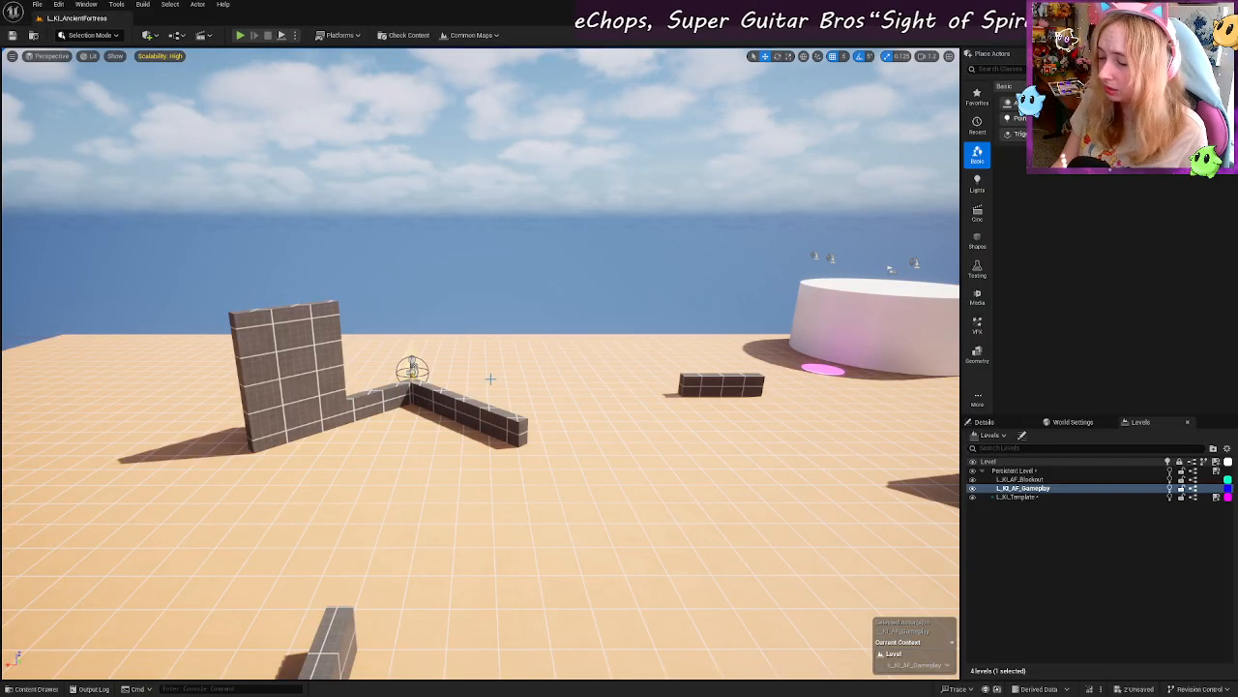
{"action": "right_click_drag", "start_coordinate": [486, 373], "coordinate": [411, 390]}
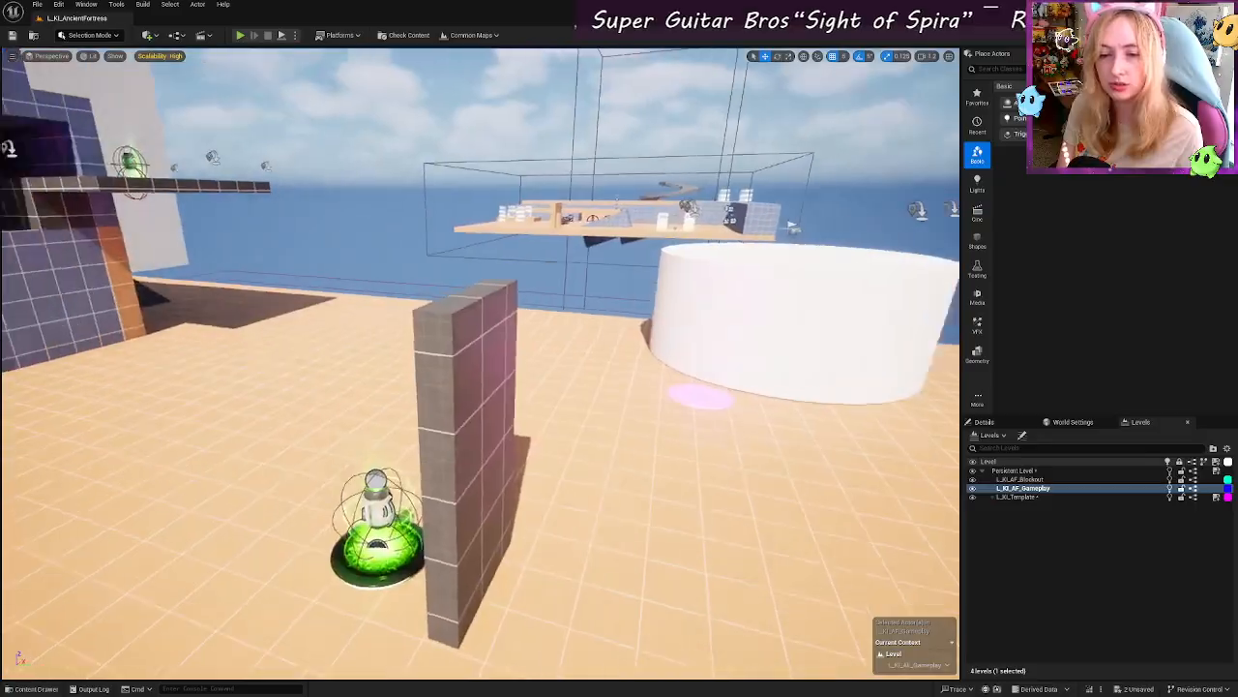
{"action": "key", "text": "w"}
{"action": "right_click_drag", "start_coordinate": [549, 362], "coordinate": [365, 358]}
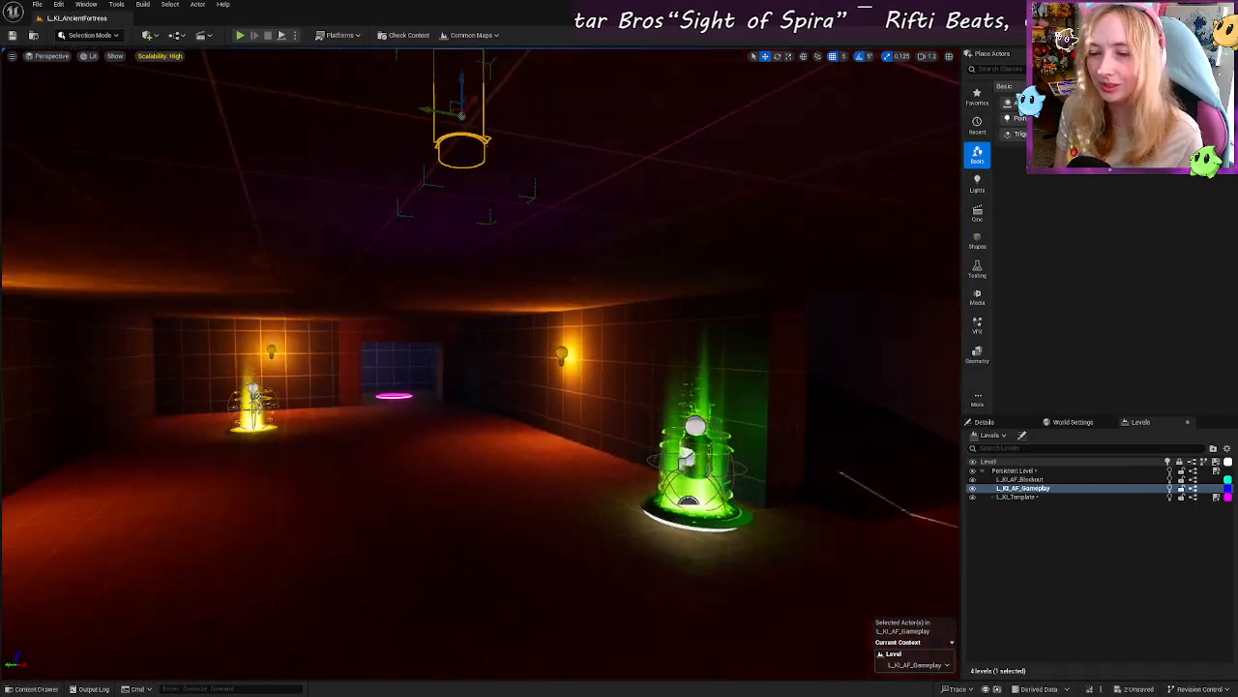
Step: Fly out of the fortress interior to an elevated overview of the building, courtyard and both round spawn platforms
{"action": "right_click_drag", "start_coordinate": [316, 325], "coordinate": [15, 329]}
{"action": "key", "text": "w"}
{"action": "key", "text": "w"}
{"action": "key", "text": "e"}
{"action": "right_click_drag", "start_coordinate": [481, 363], "coordinate": [503, 482]}
{"action": "key", "text": "s"}
{"action": "key", "text": "d"}
{"action": "key", "text": "s"}
{"action": "scroll", "coordinate": [847, 429], "scroll_direction": "up", "scroll_amount": 2}
{"action": "key", "text": "w"}
{"action": "key", "text": "e"}
{"action": "key", "text": "s"}
{"action": "key", "text": "w"}
{"action": "right_click_drag", "start_coordinate": [760, 284], "coordinate": [759, 284]}
{"action": "key", "text": "w"}
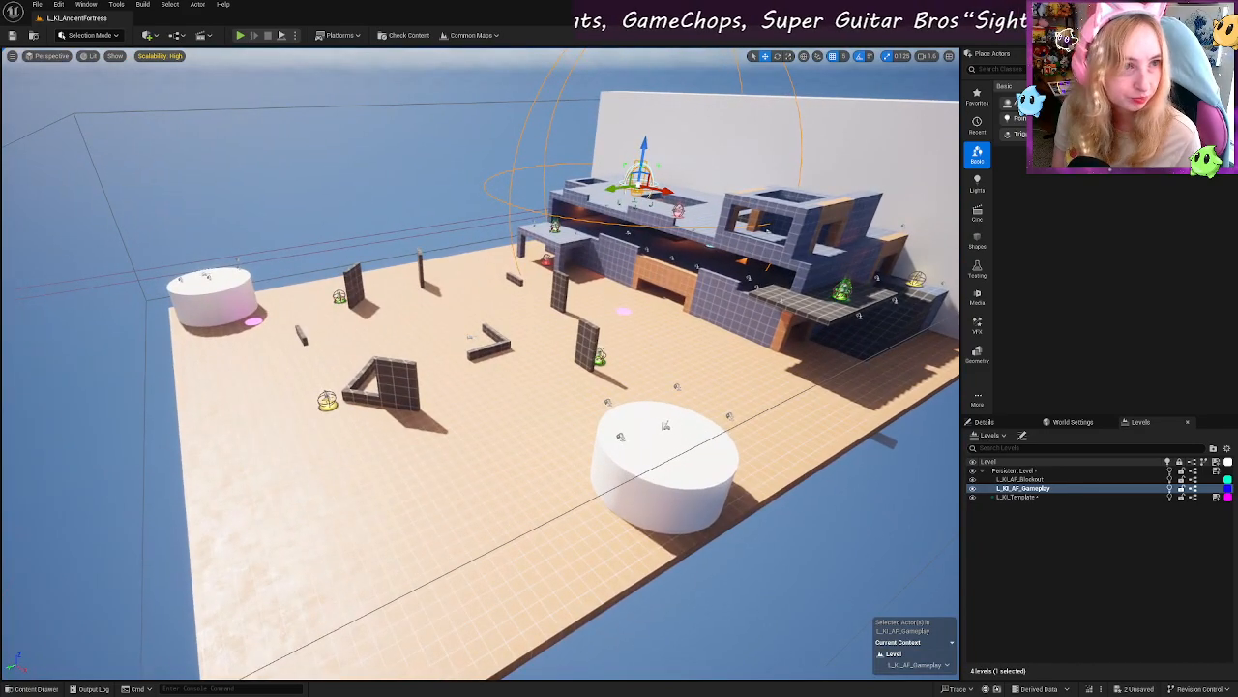
Step: Search the placeable actors for "jump", clear the search and bring up the project's content folders
{"action": "type", "text": "l"}
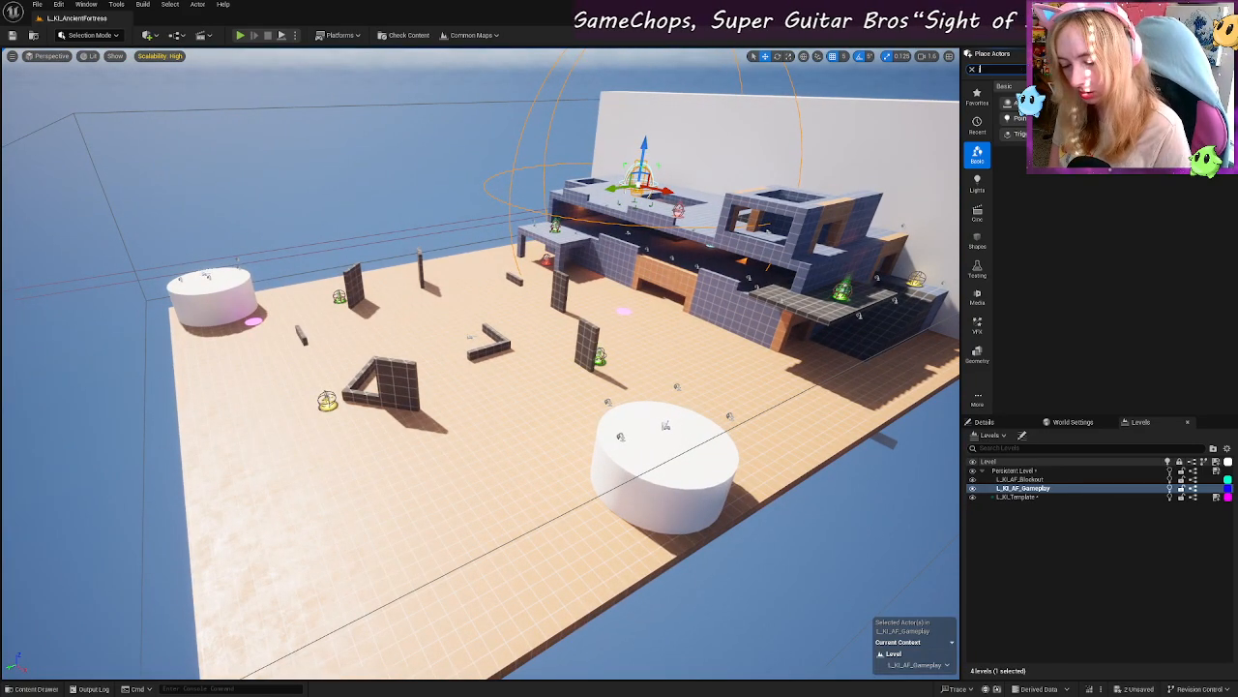
{"action": "type", "text": "ump"}
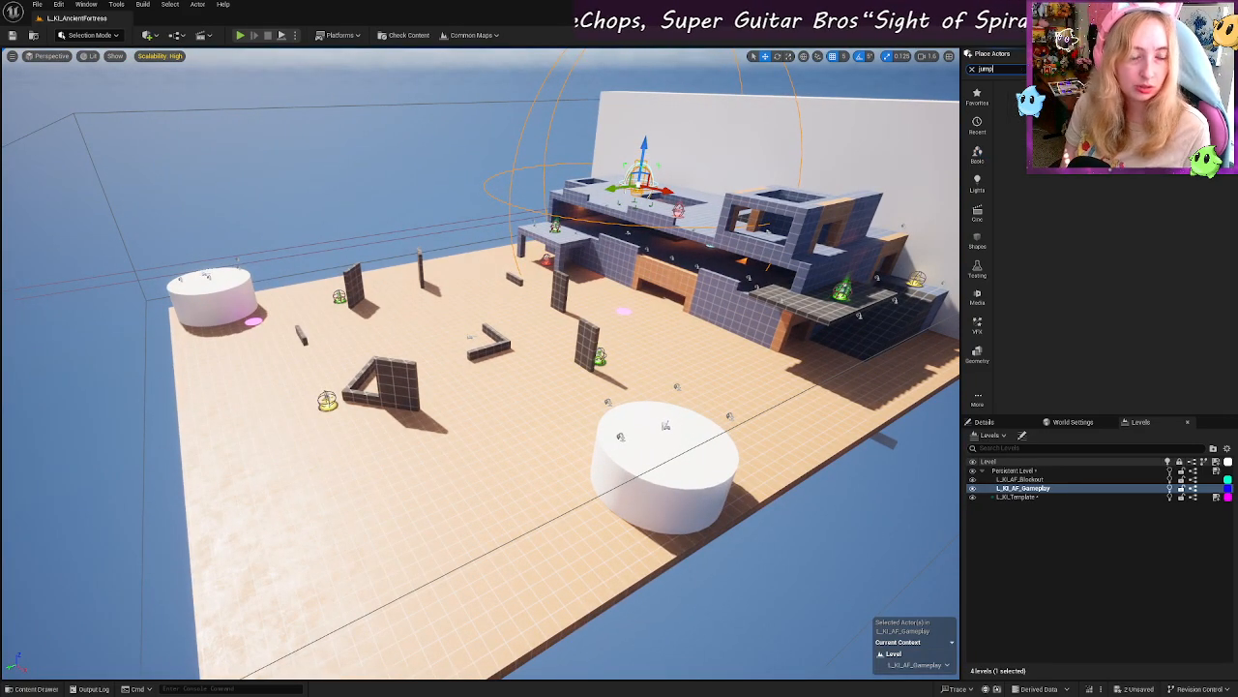
{"action": "key", "text": "BackSpace"}
{"action": "key", "text": "BackSpace"}
{"action": "key", "text": "BackSpace"}
{"action": "left_click", "coordinate": [1072, 53]}
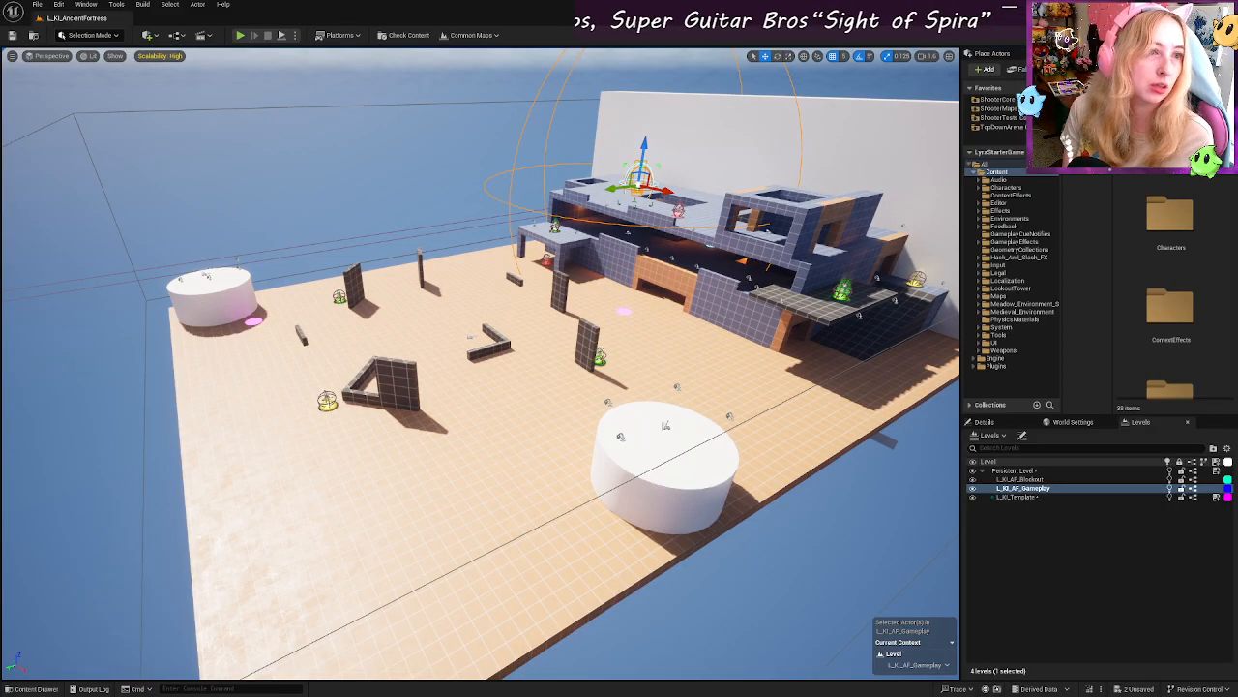
Step: Widen the content browsing area and search the Content folder for "jumppad"
{"action": "left_click_drag", "start_coordinate": [957, 83], "coordinate": [726, 83]}
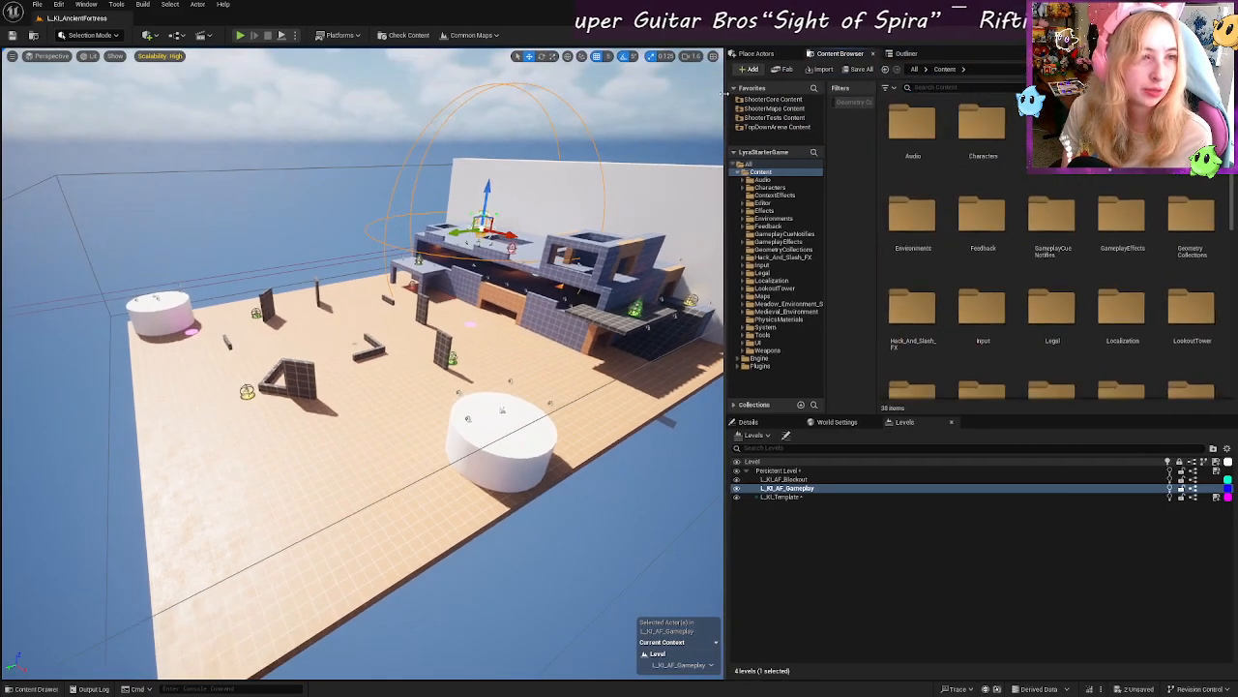
{"action": "type", "text": "j"}
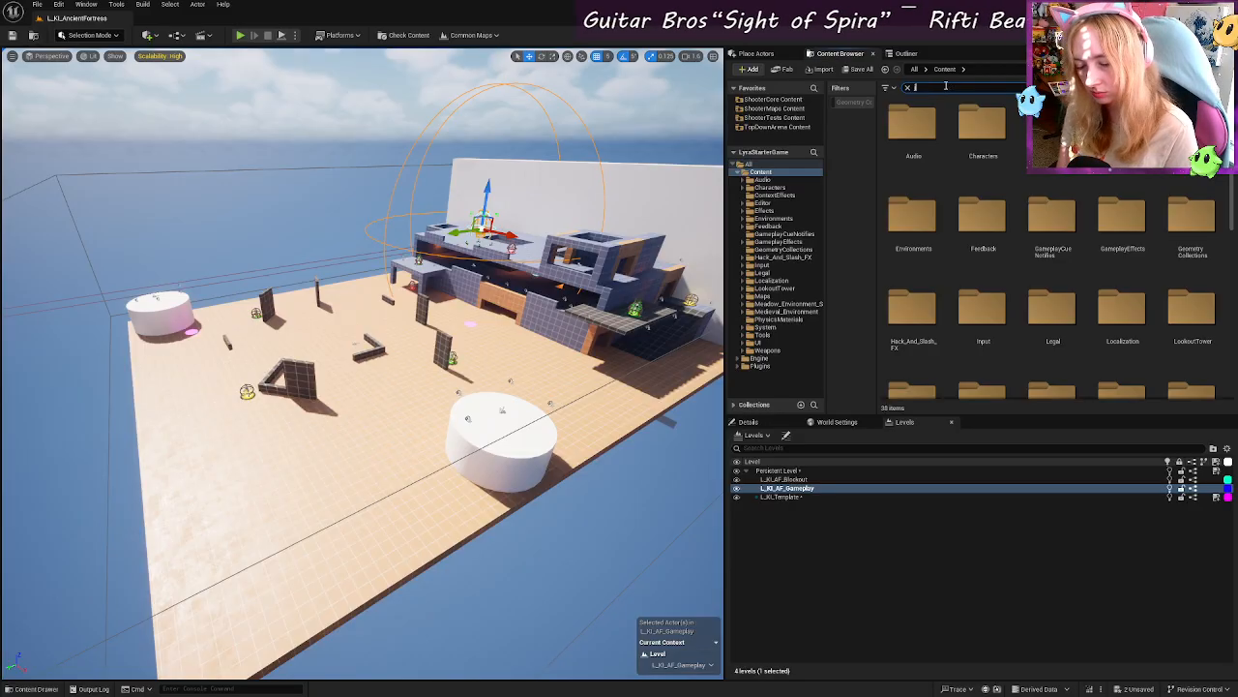
{"action": "type", "text": "u,"}
{"action": "key", "text": "BackSpace"}
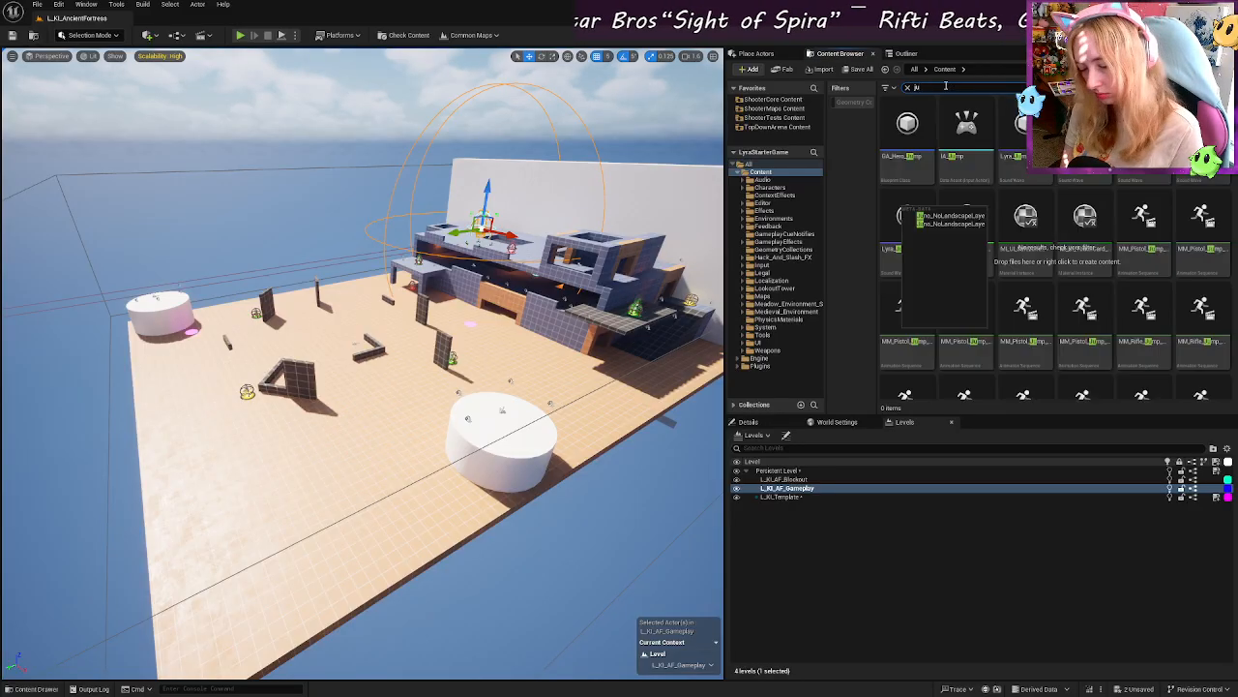
{"action": "type", "text": "mp"}
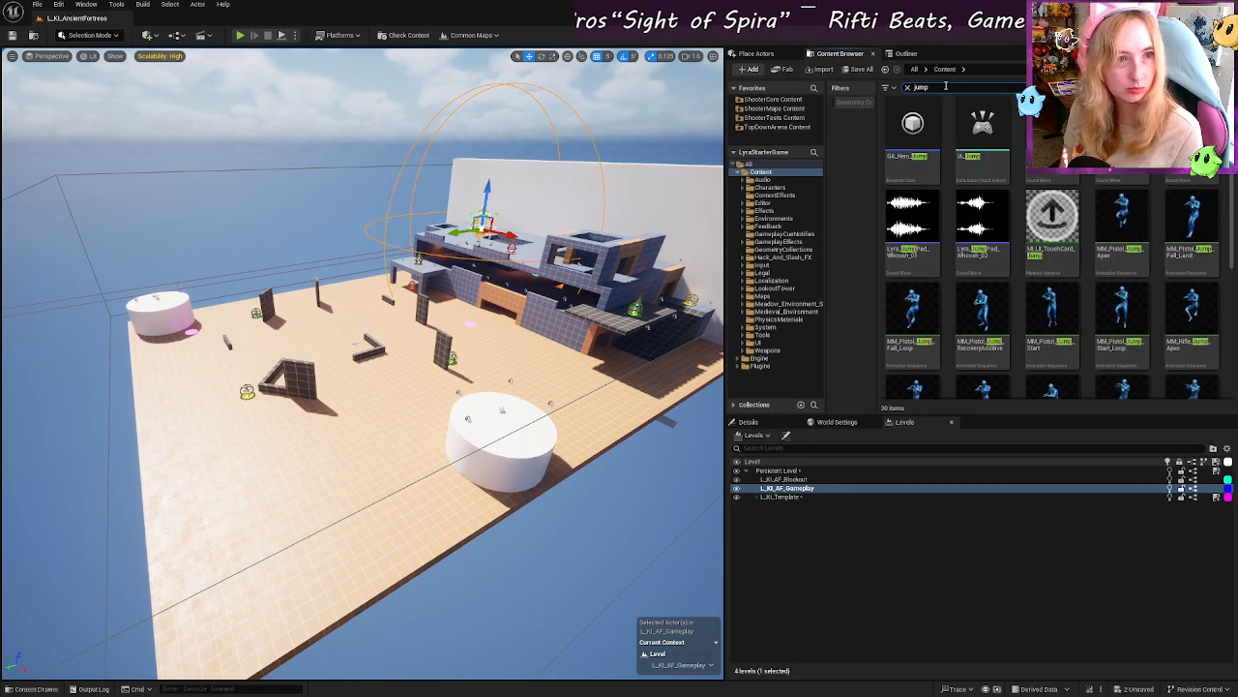
{"action": "type", "text": "pa"}
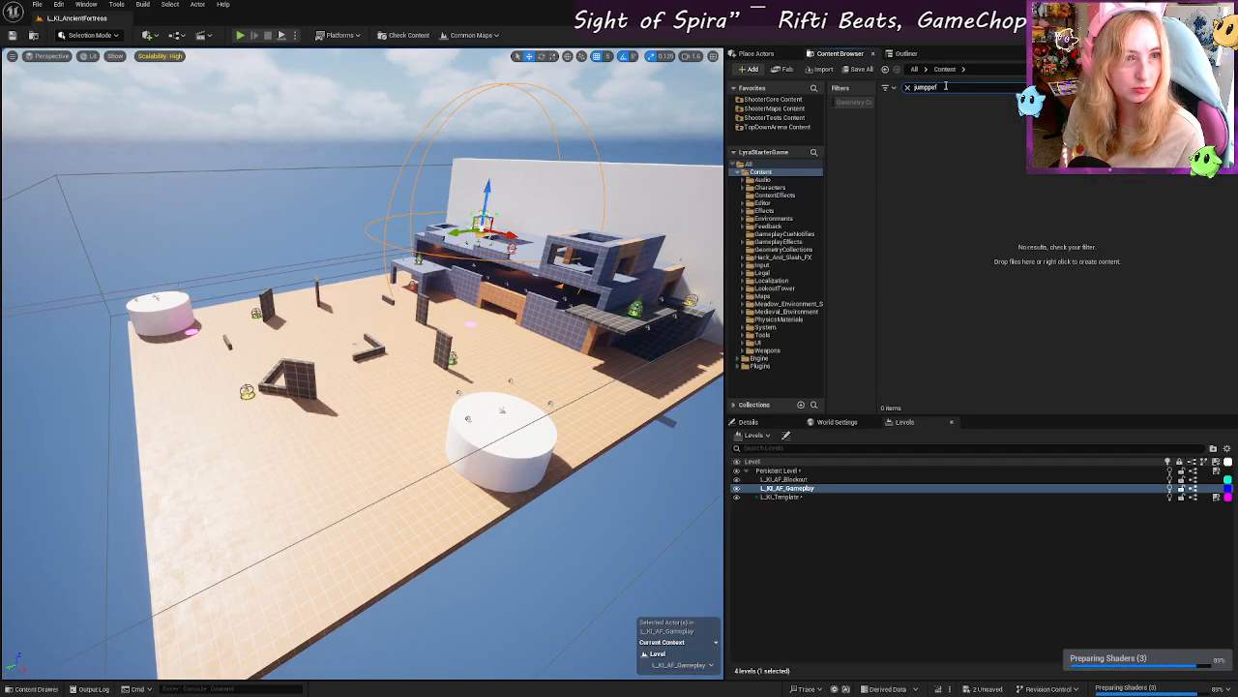
{"action": "type", "text": "d"}
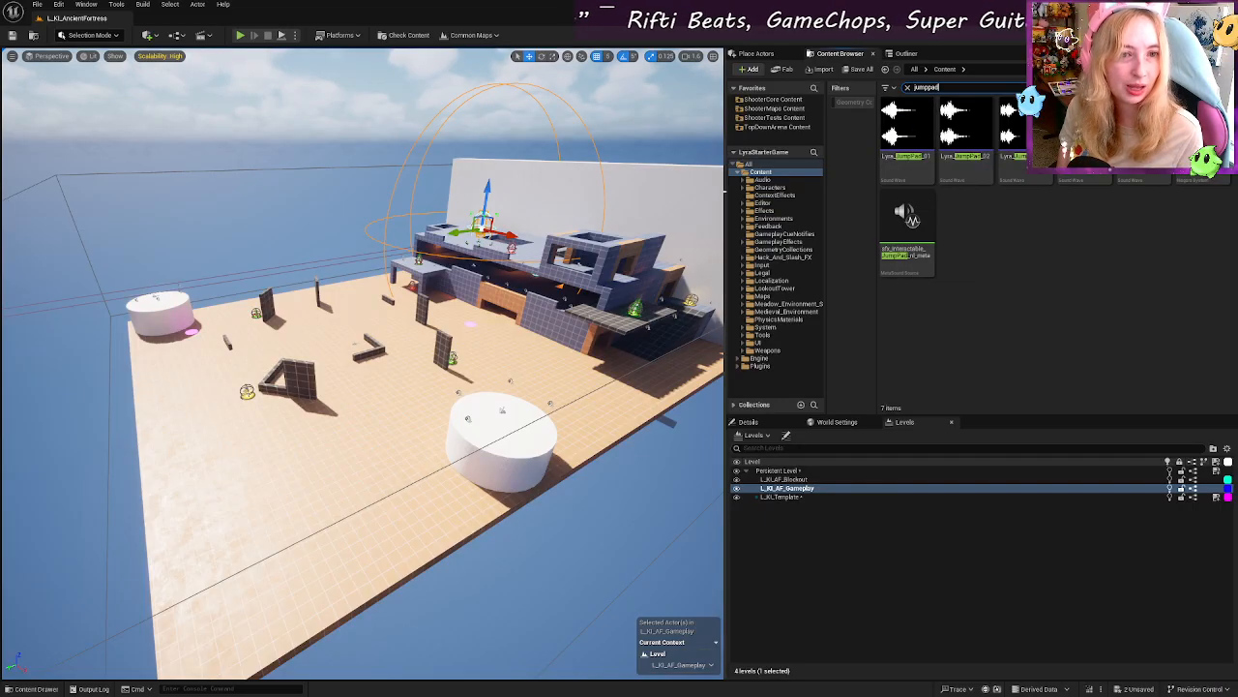
Step: Check the favorite ShooterCore, ShooterMaps, ShooterTests and TopDownArena content folders for "jumppad", then clear the search
{"action": "left_click", "coordinate": [774, 108]}
{"action": "left_click", "coordinate": [774, 99]}
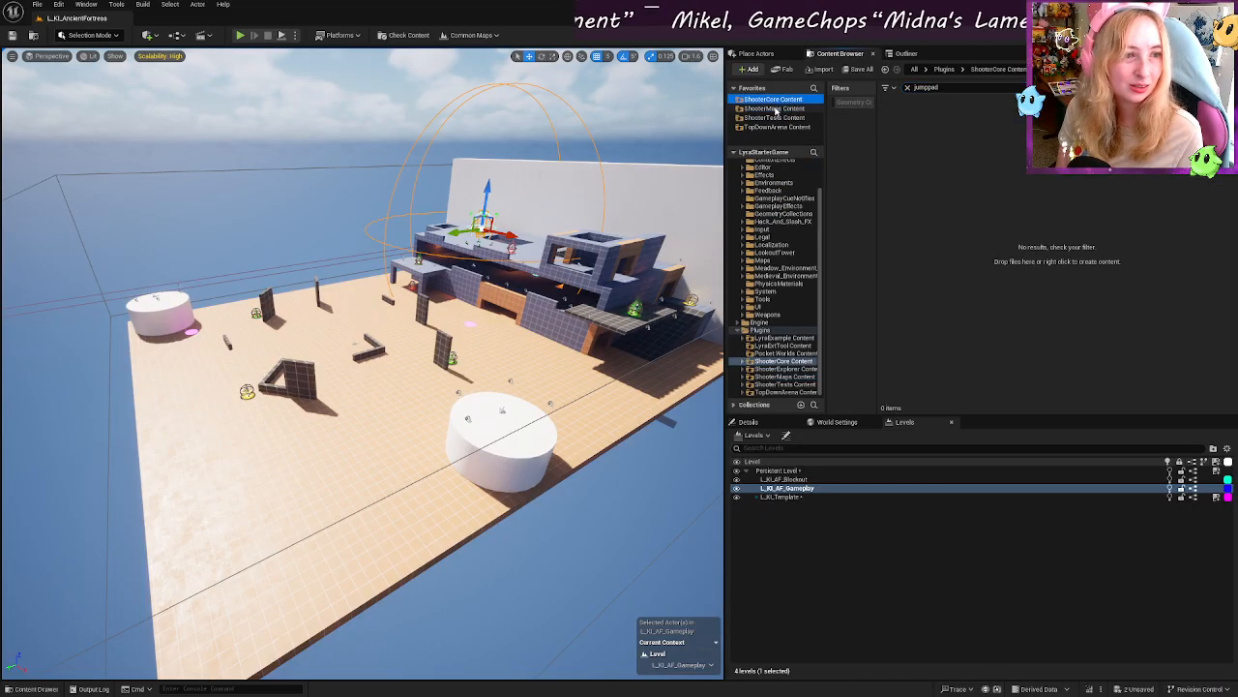
{"action": "left_click", "coordinate": [775, 118]}
{"action": "left_click", "coordinate": [778, 126]}
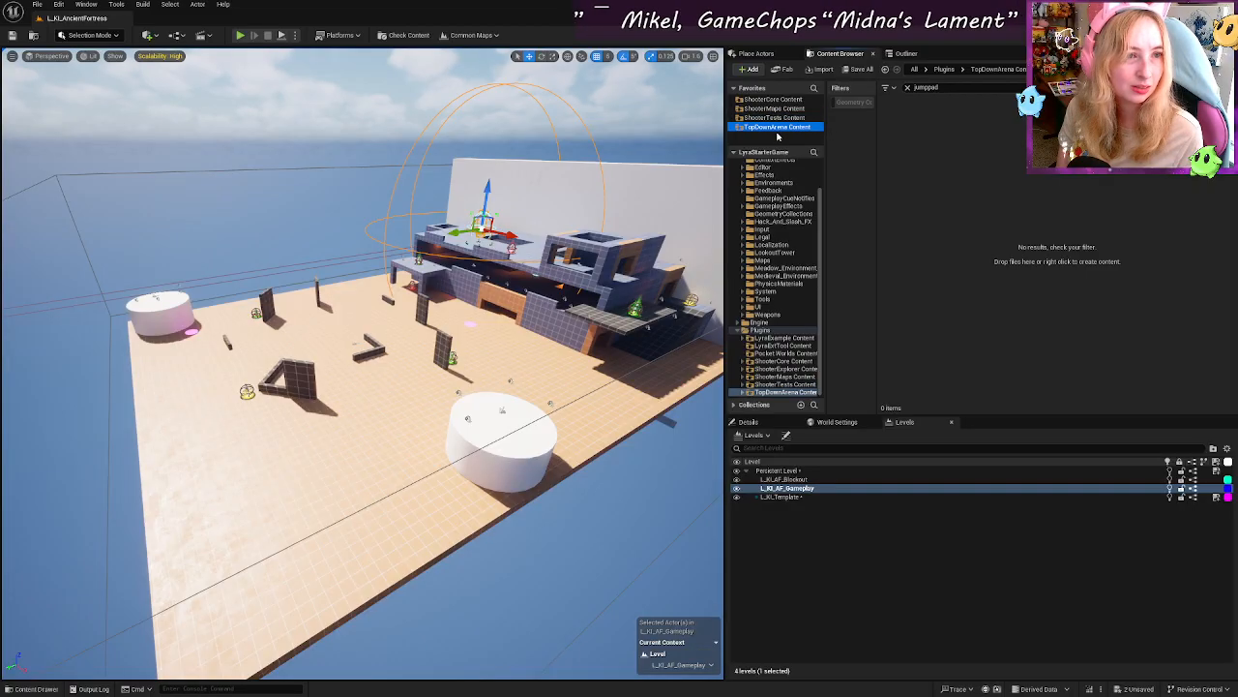
{"action": "left_click", "coordinate": [907, 88]}
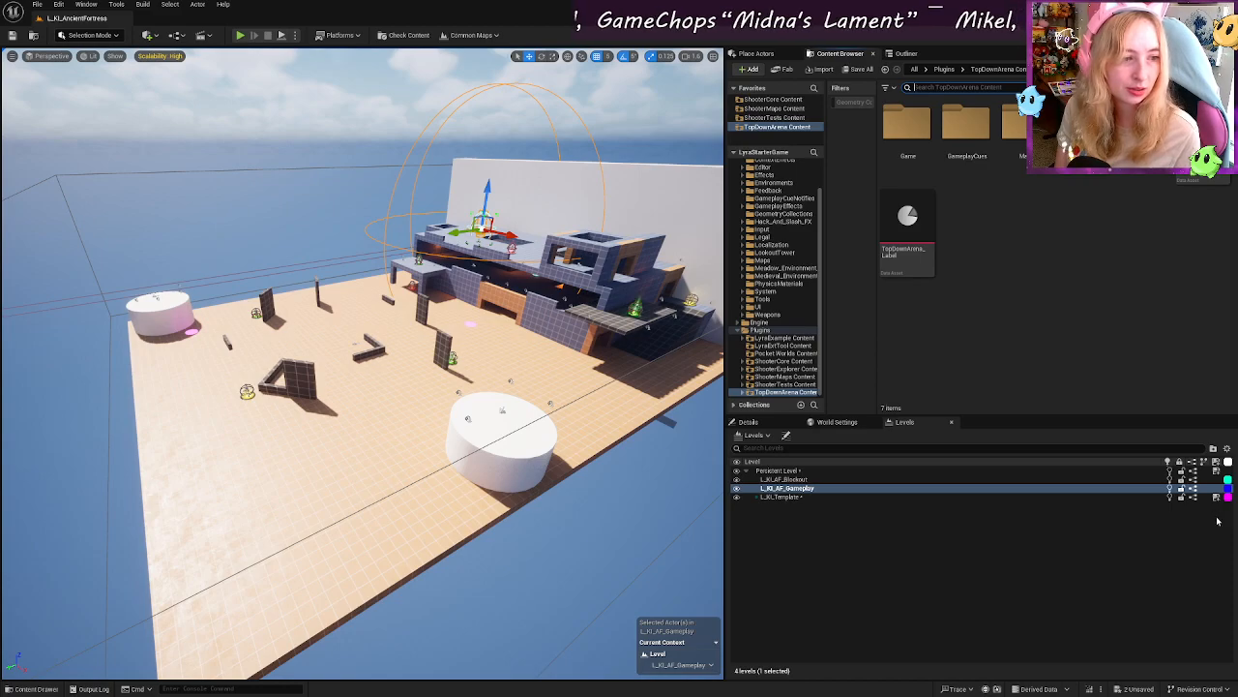
Step: Save the persistent level and L_KI_Template, then open the recent level L_KI_ForgottenCity
{"action": "left_click", "coordinate": [1216, 470]}
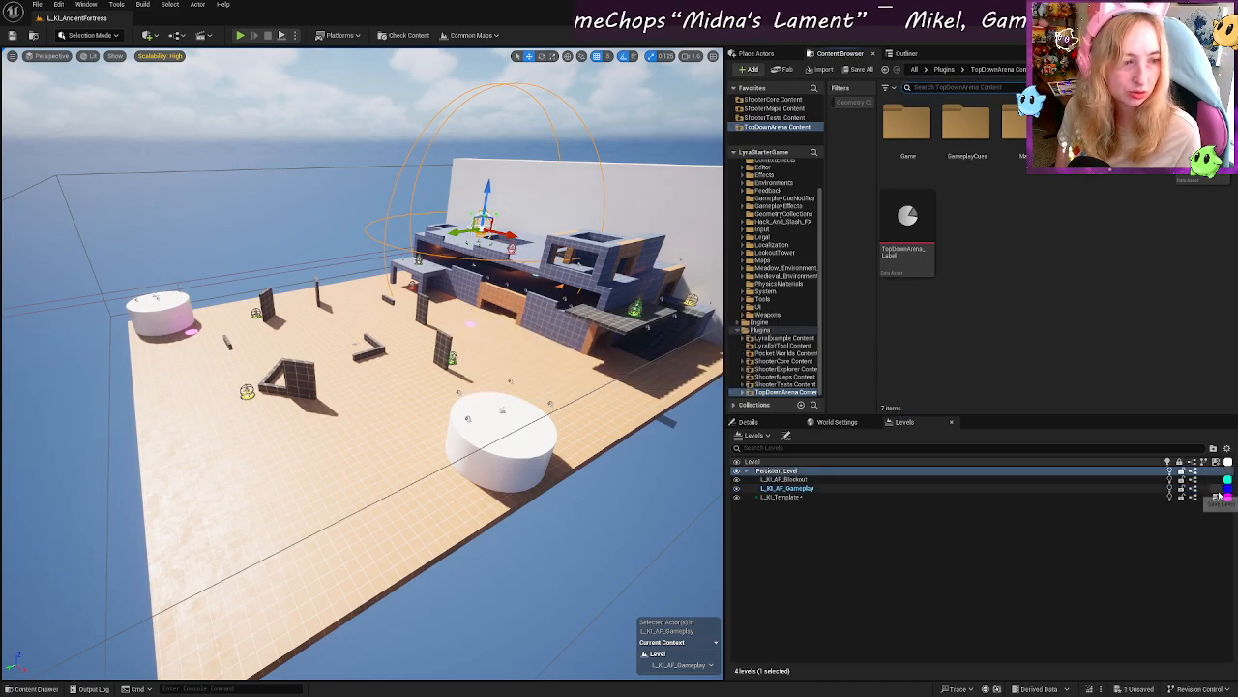
{"action": "left_click", "coordinate": [1216, 496]}
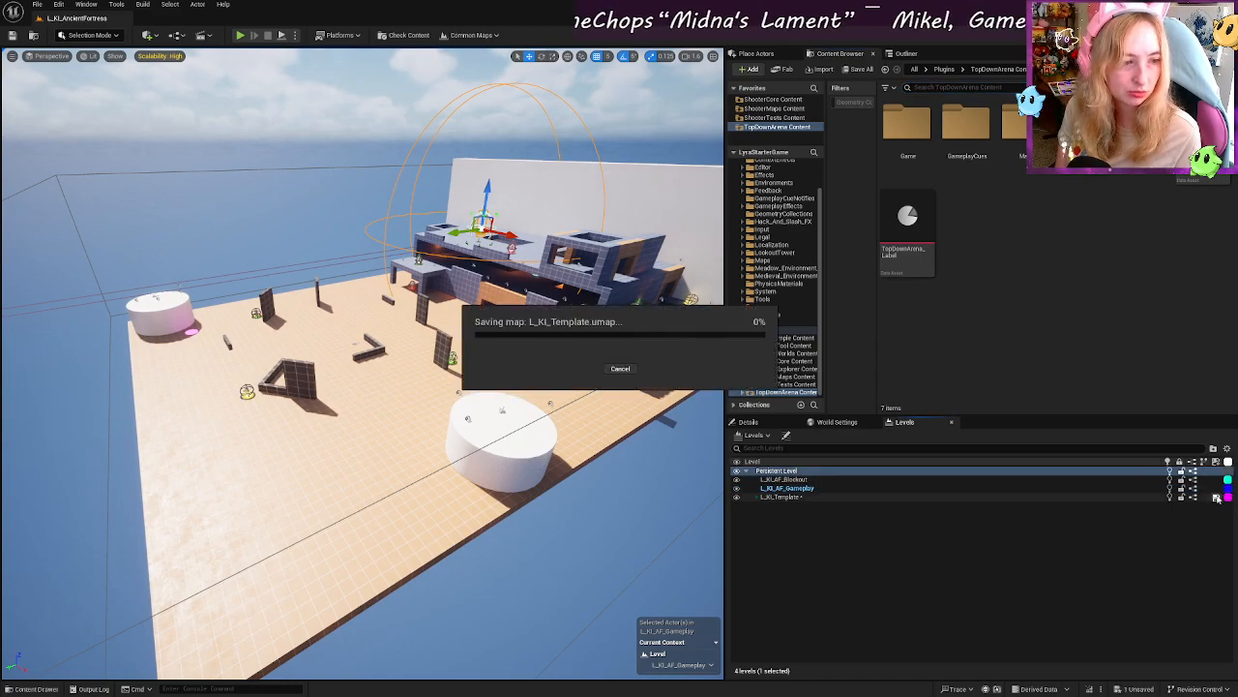
{"action": "left_click", "coordinate": [35, 5]}
{"action": "mouse_move", "coordinate": [118, 74]}
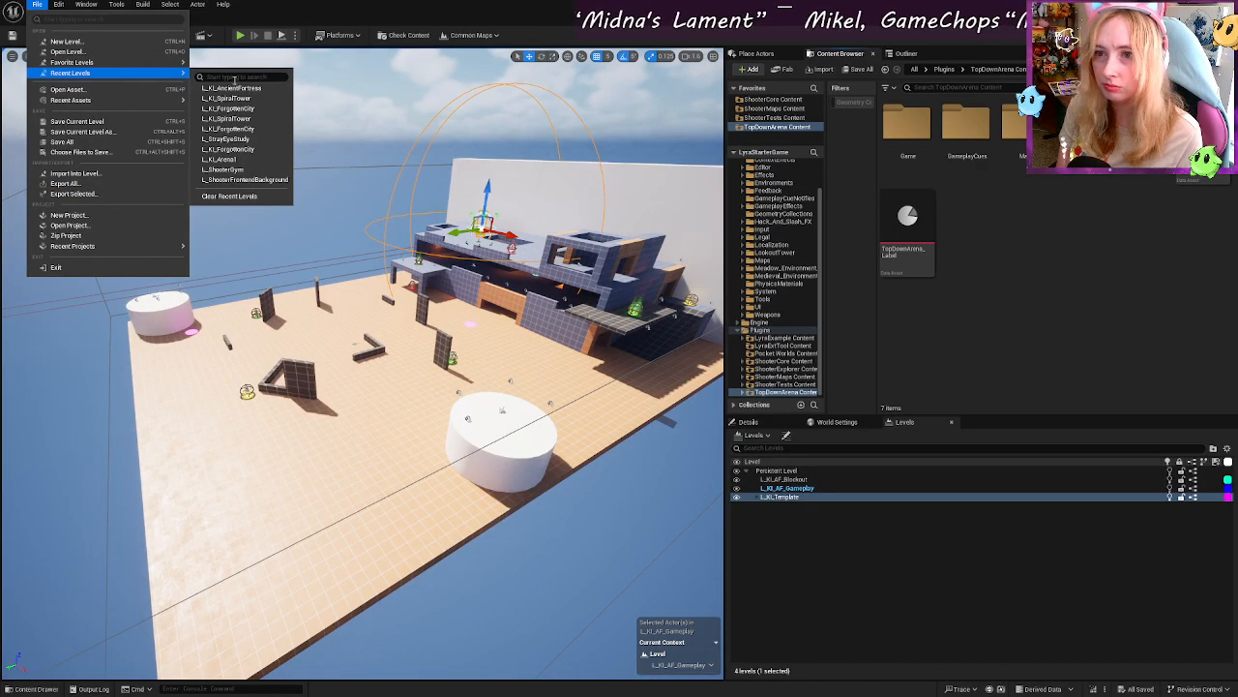
{"action": "left_click", "coordinate": [270, 109]}
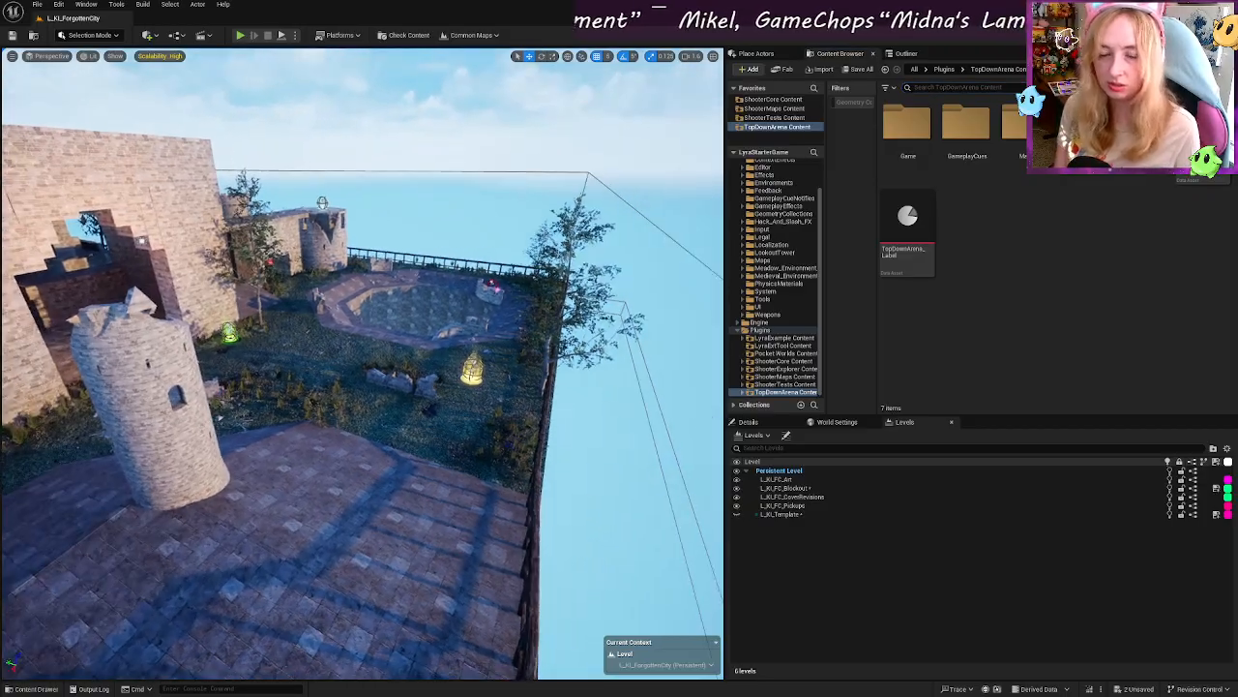
Step: Select the pink launch pad by the curved ruin wall beside the sunken pool and show its properties
{"action": "key", "text": "w"}
{"action": "mouse_move", "coordinate": [554, 332]}
{"action": "right_mouse_down"}
{"action": "mouse_move", "coordinate": [553, 358]}
{"action": "mouse_move", "coordinate": [571, 372]}
{"action": "mouse_move", "coordinate": [554, 331]}
{"action": "right_mouse_up"}
{"action": "left_click", "coordinate": [396, 366]}
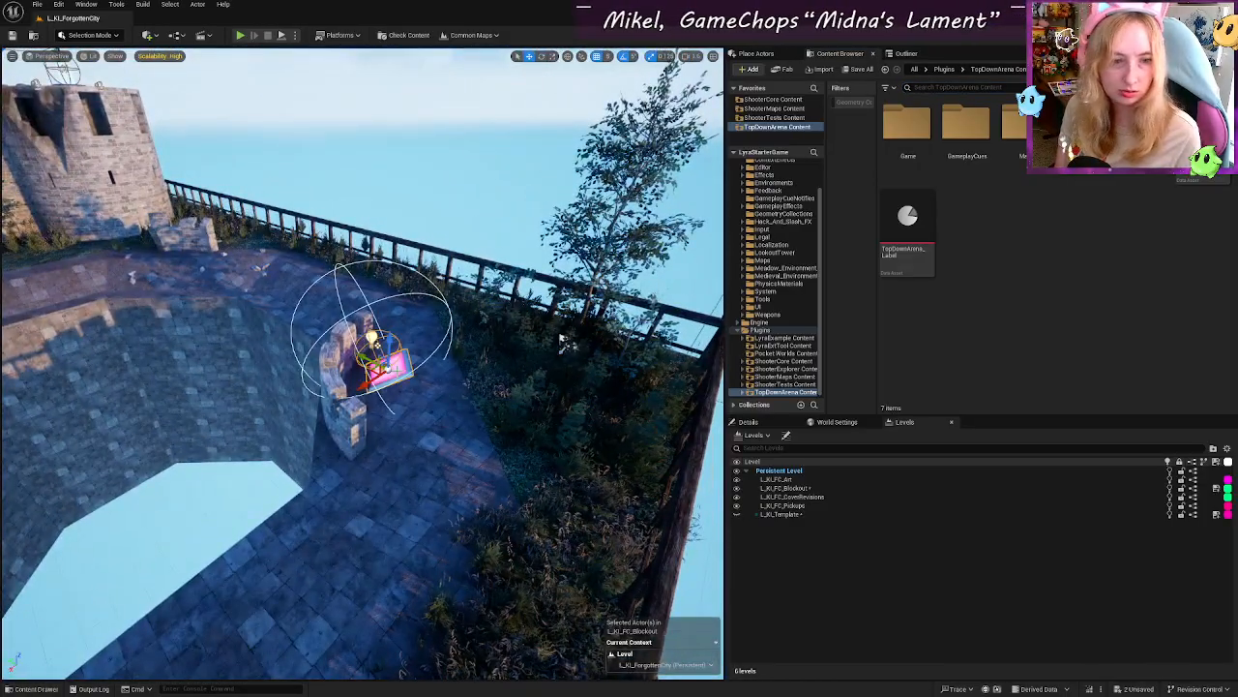
{"action": "left_click", "coordinate": [750, 423]}
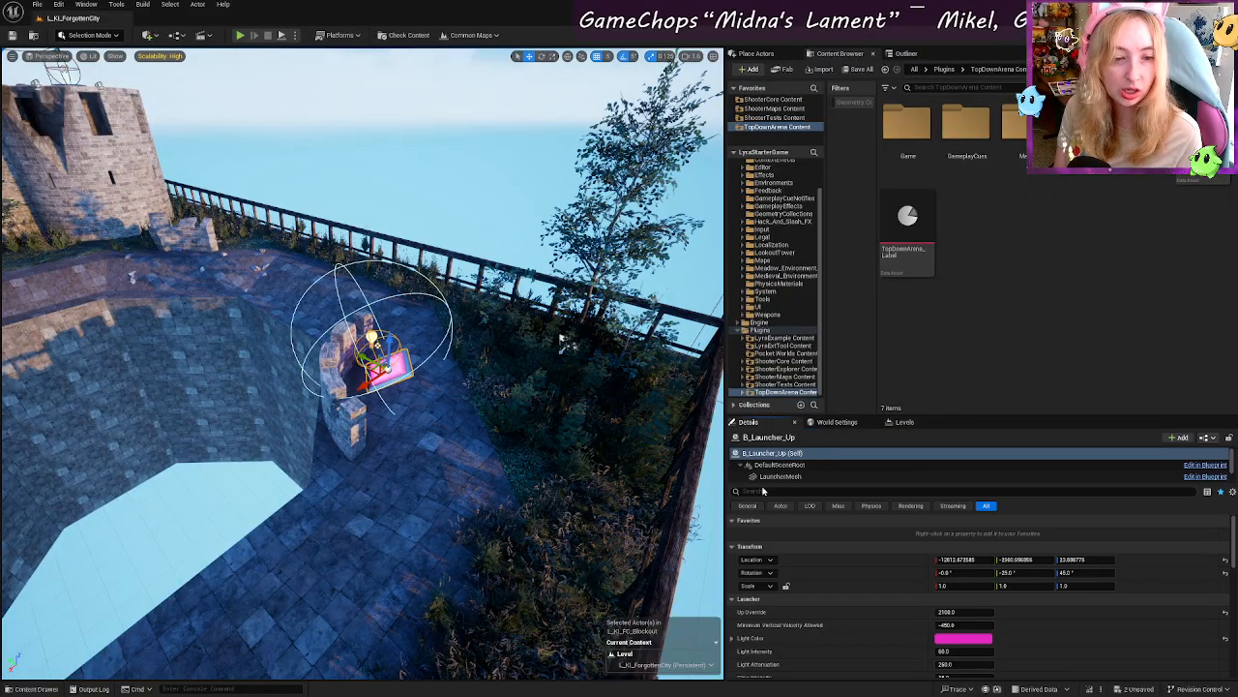
{"action": "right_click_drag", "start_coordinate": [530, 416], "coordinate": [425, 426]}
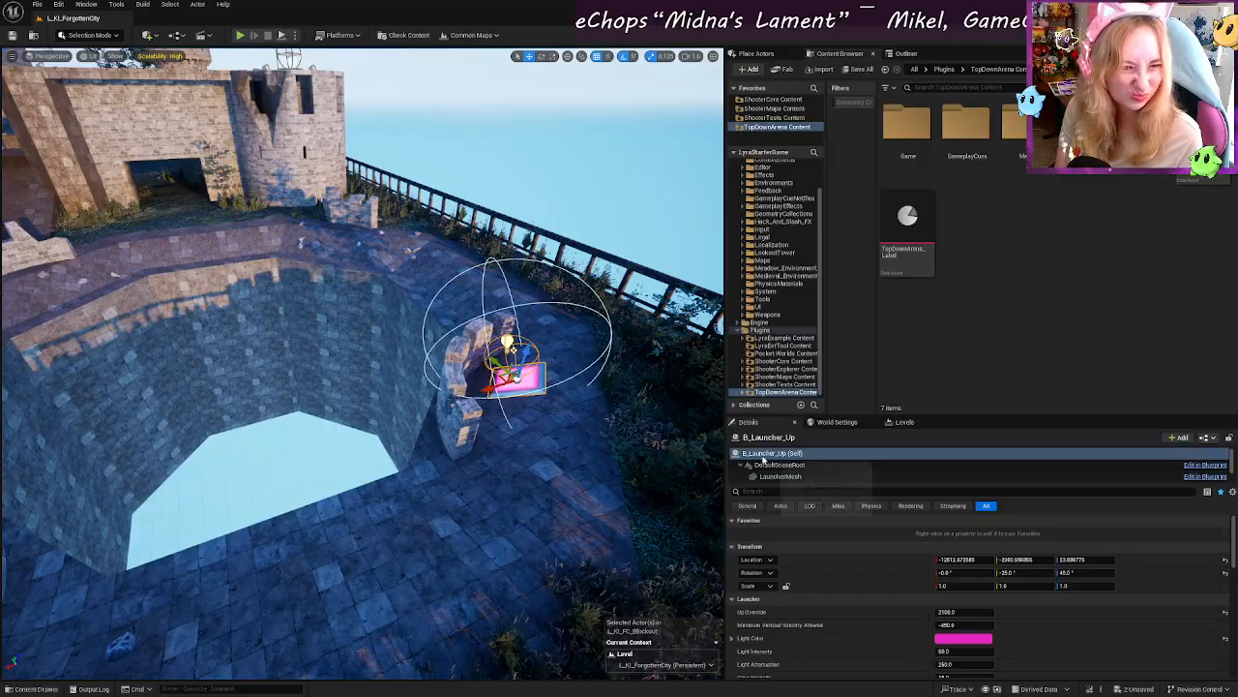
Step: Locate the pink pad's B_Launcher_Up asset in the ShooterCore Blueprint folder
{"action": "right_click", "coordinate": [763, 457]}
{"action": "left_click", "coordinate": [906, 53]}
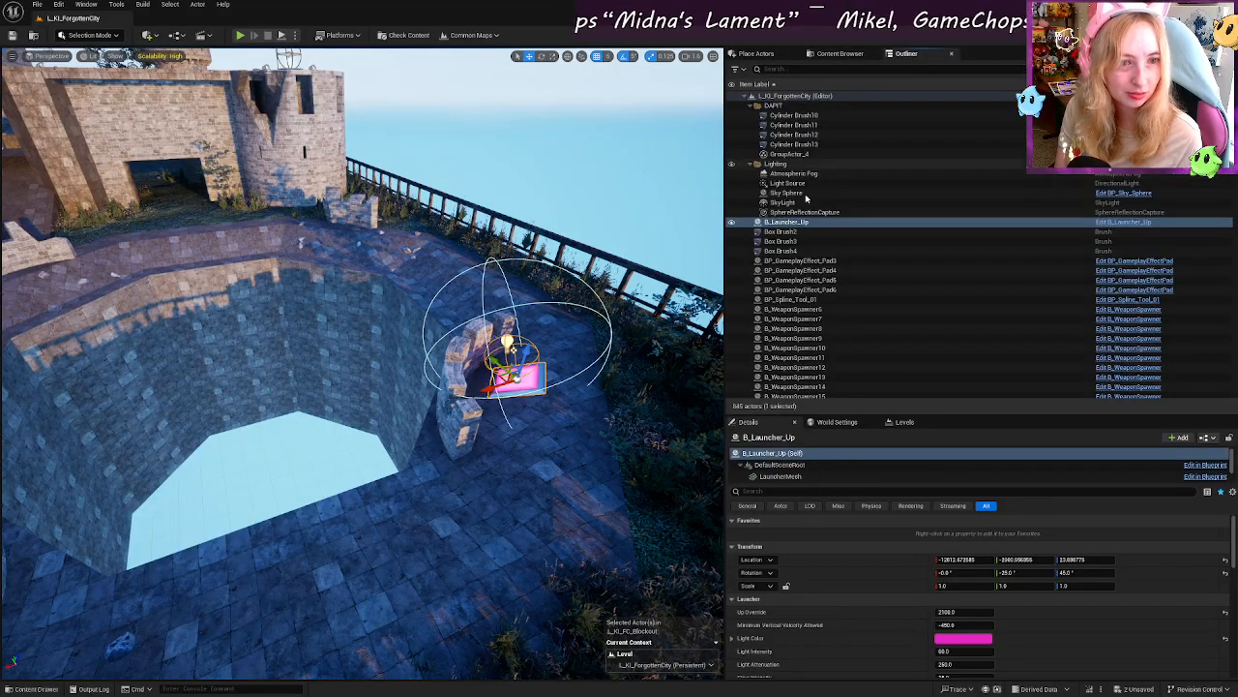
{"action": "right_click", "coordinate": [779, 223]}
{"action": "left_click", "coordinate": [813, 253]}
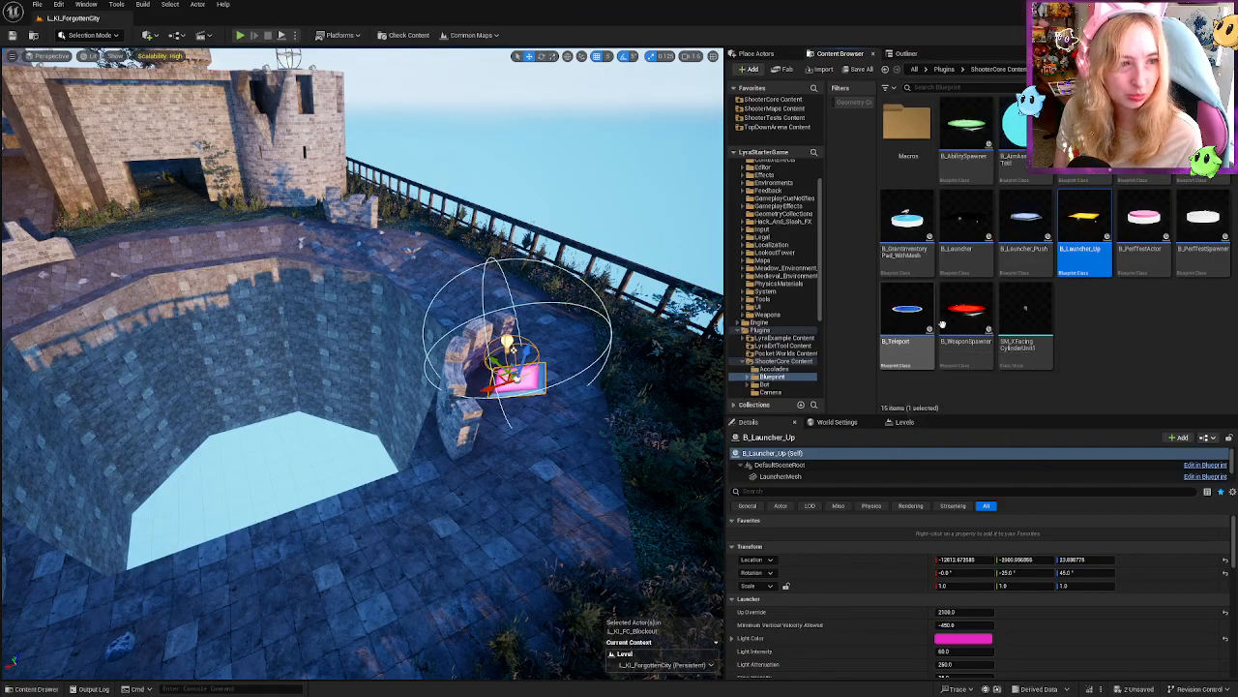
{"action": "right_click_drag", "start_coordinate": [408, 287], "coordinate": [334, 287]}
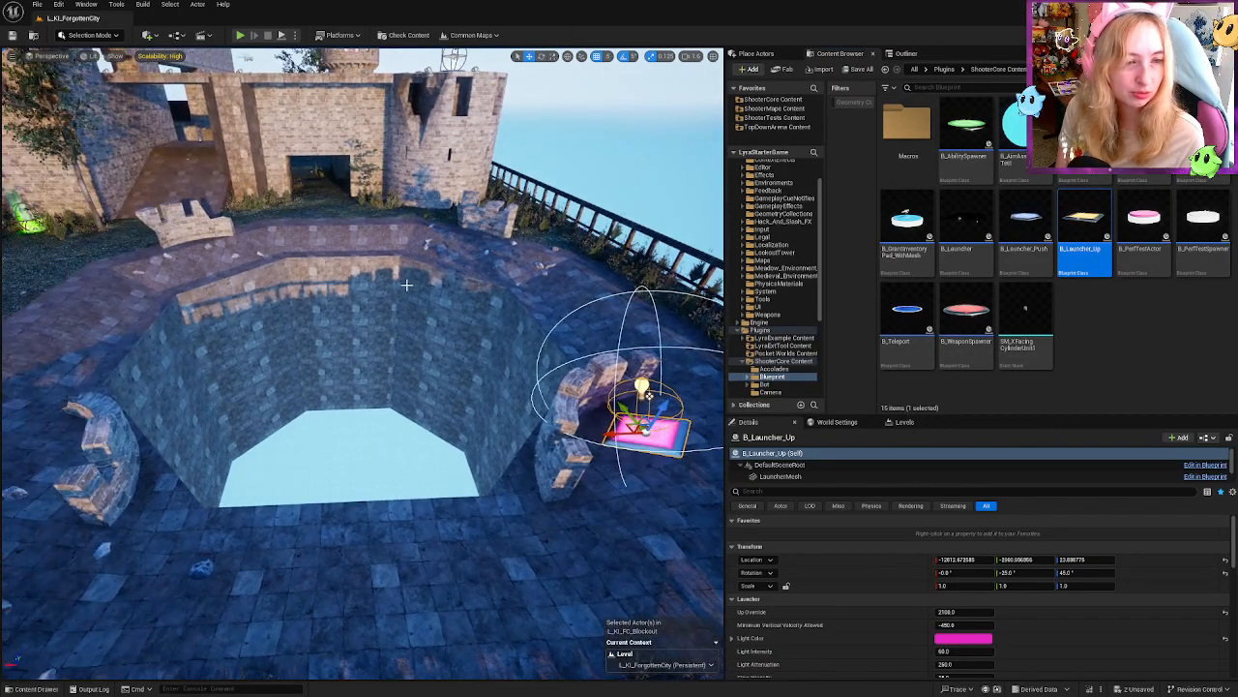
Step: Reopen the L_KI_AncientFortress level without saving L_KI_FC_Blockout and L_KI_Template
{"action": "left_click", "coordinate": [37, 3]}
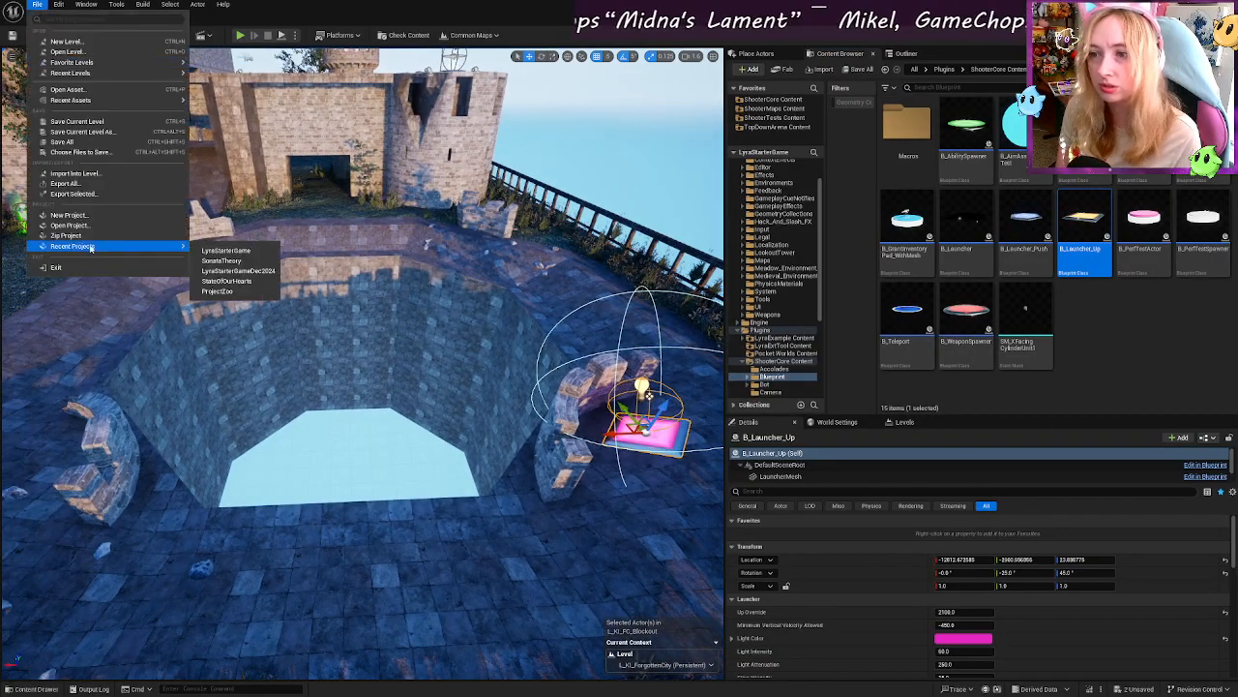
{"action": "mouse_move", "coordinate": [92, 77]}
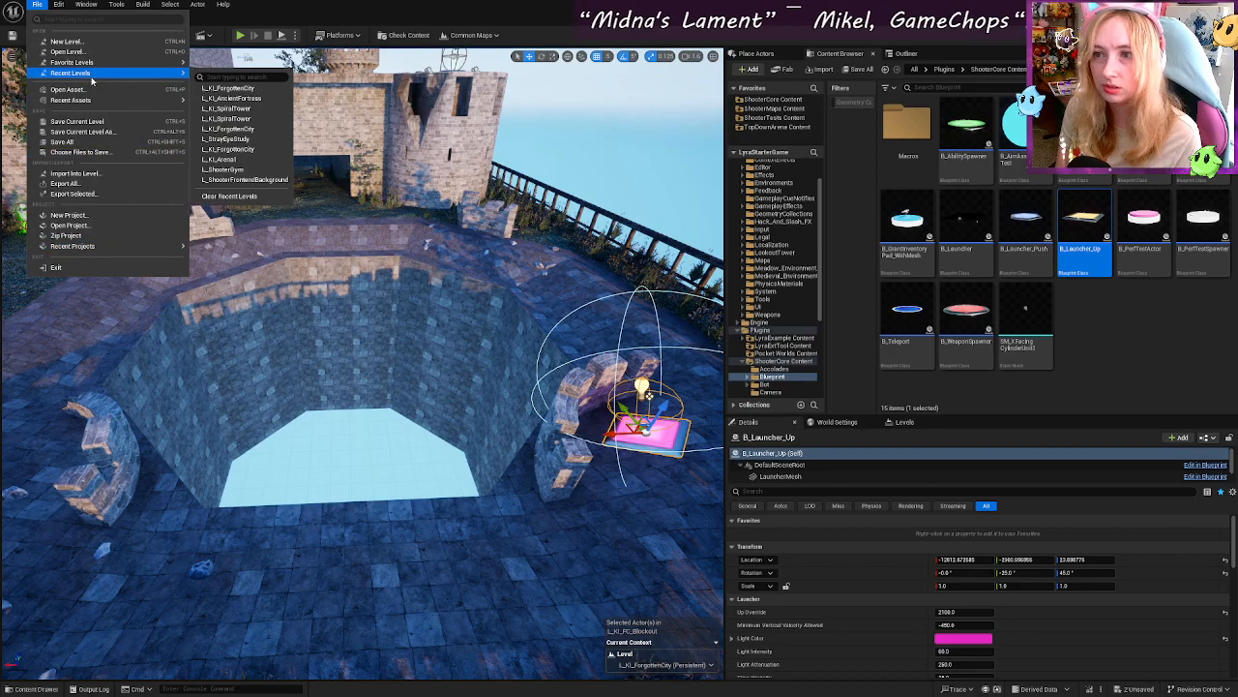
{"action": "left_click", "coordinate": [266, 99]}
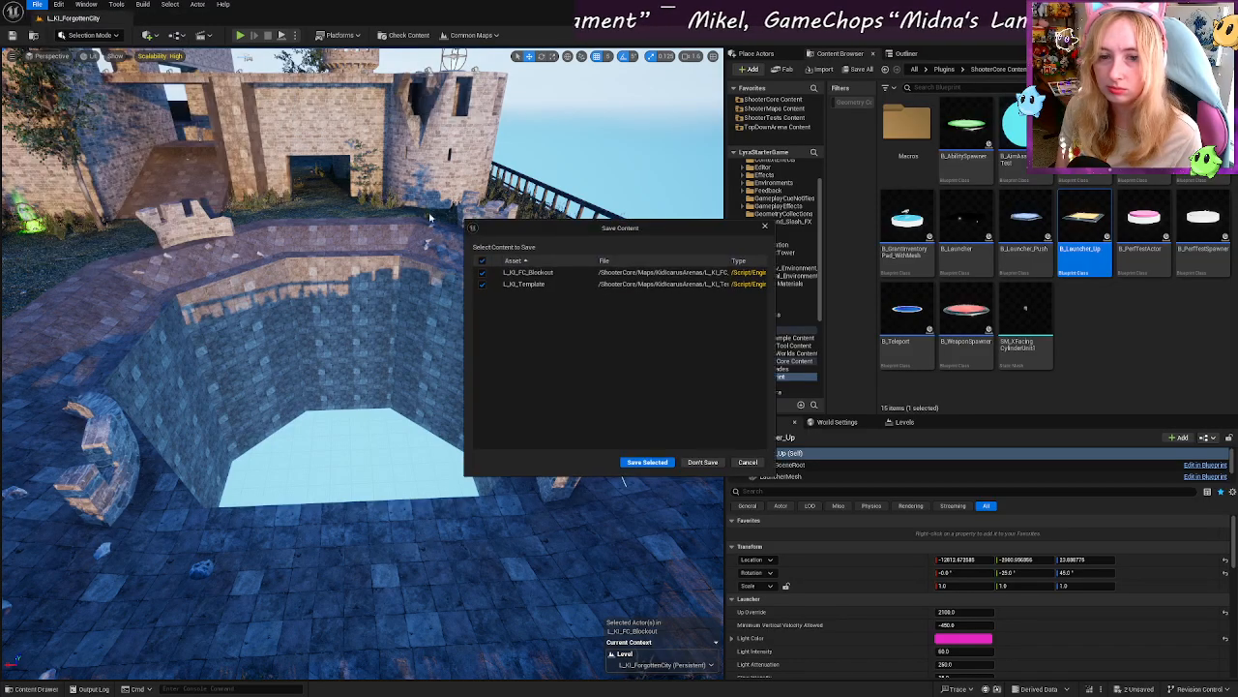
{"action": "left_click", "coordinate": [703, 461]}
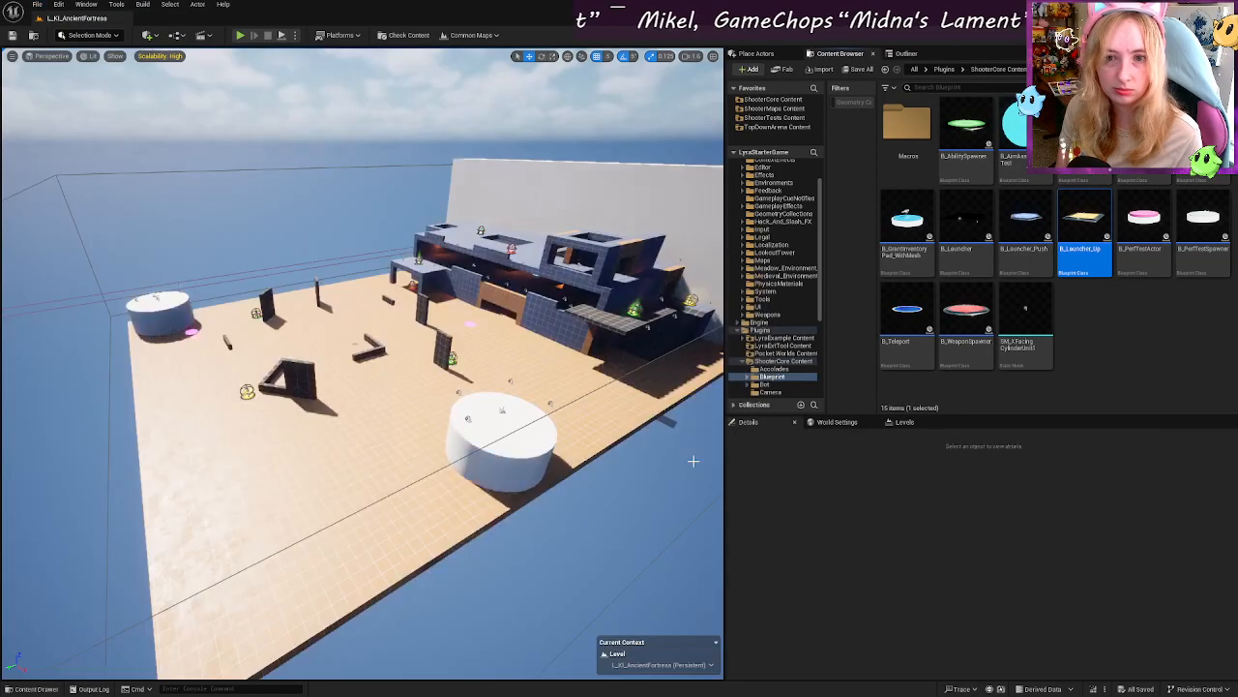
Step: Place a B_Launcher_Push pad on the courtyard floor near the green pickup pad and focus the view on it
{"action": "key", "text": "w"}
{"action": "right_click_drag", "start_coordinate": [454, 339], "coordinate": [411, 300]}
{"action": "key", "text": "d"}
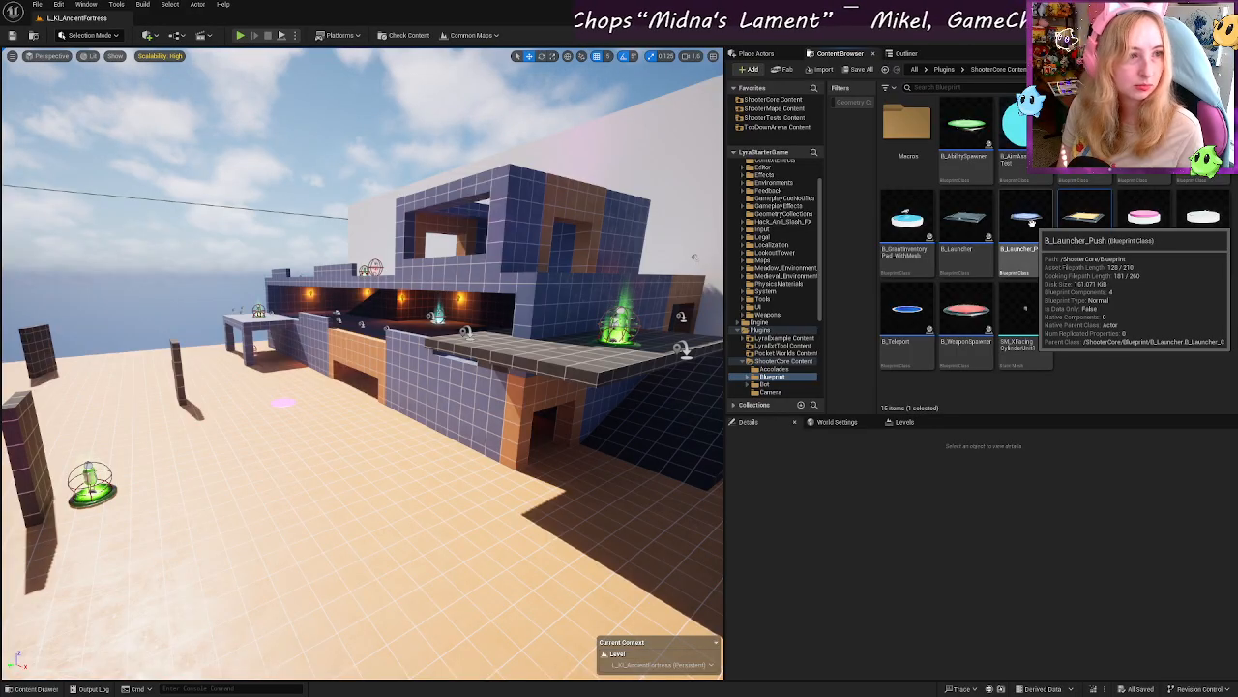
{"action": "left_click_drag", "start_coordinate": [1031, 223], "coordinate": [227, 499]}
{"action": "key", "text": "f"}
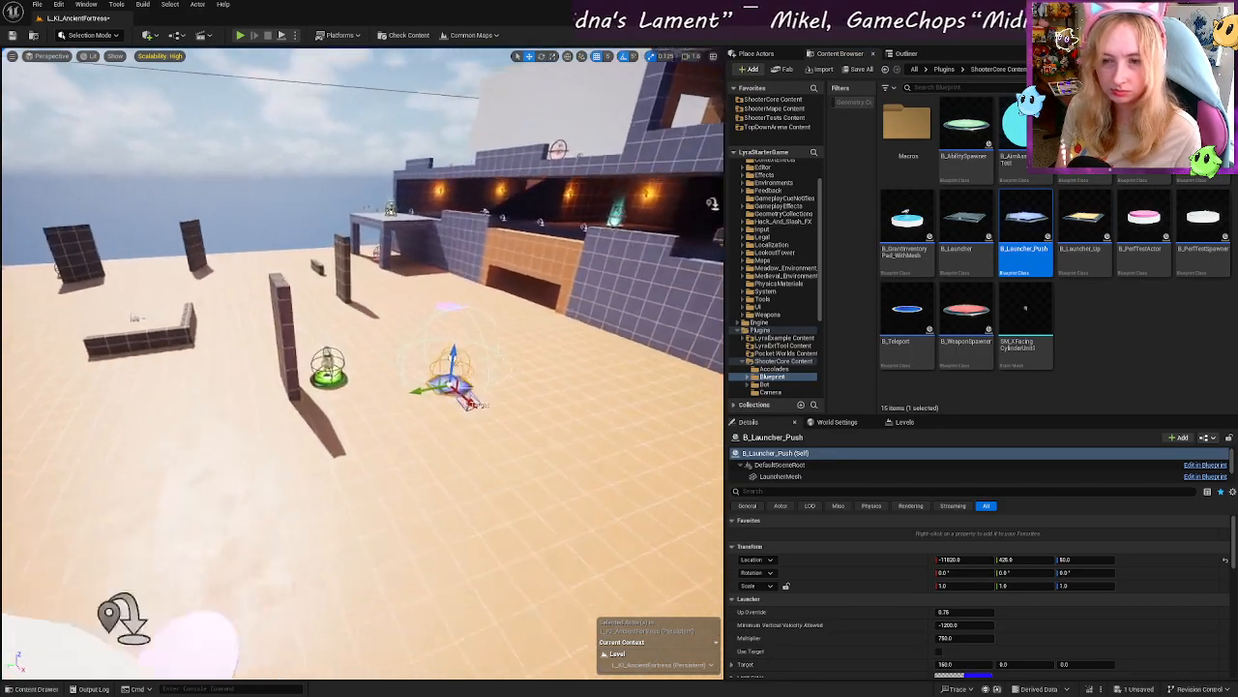
Step: Place a B_Launcher_Up pad on the courtyard floor beside the blue push launcher and review its launcher settings
{"action": "left_click_drag", "start_coordinate": [1084, 220], "coordinate": [429, 359]}
{"action": "key", "text": "f"}
{"action": "right_click_drag", "start_coordinate": [429, 359], "coordinate": [306, 314]}
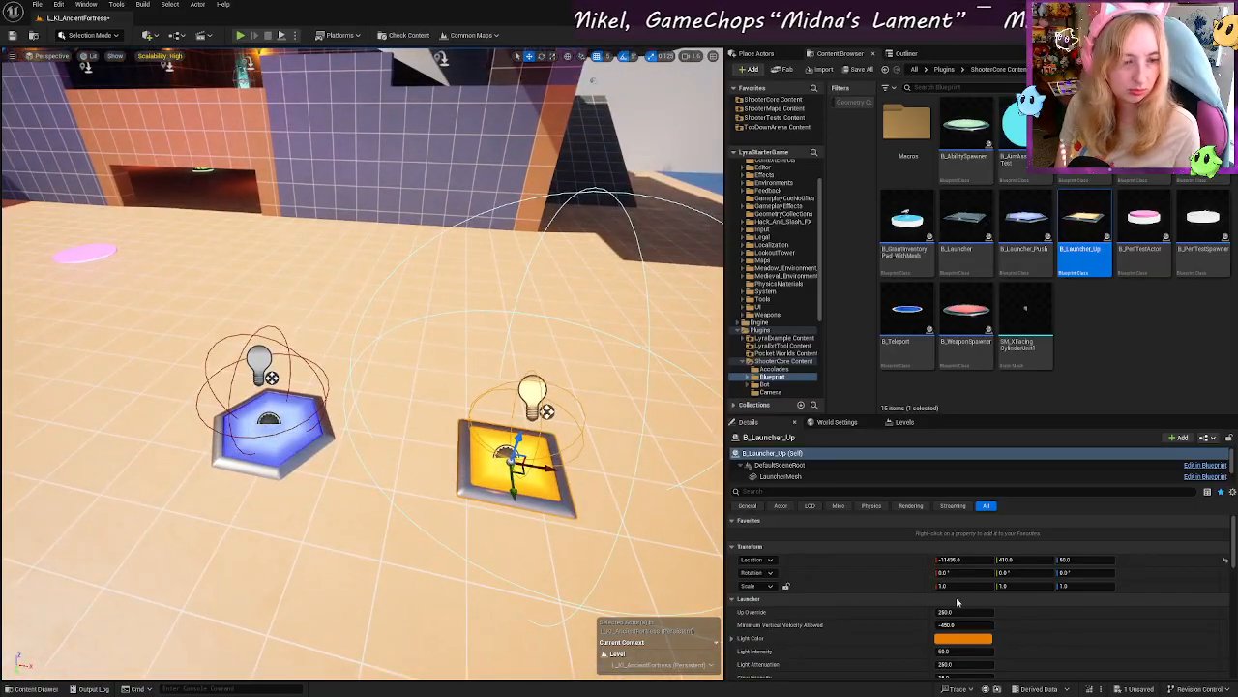
{"action": "scroll", "coordinate": [957, 602], "scroll_direction": "down", "scroll_amount": 1}
{"action": "right_click_drag", "start_coordinate": [480, 474], "coordinate": [570, 445]}
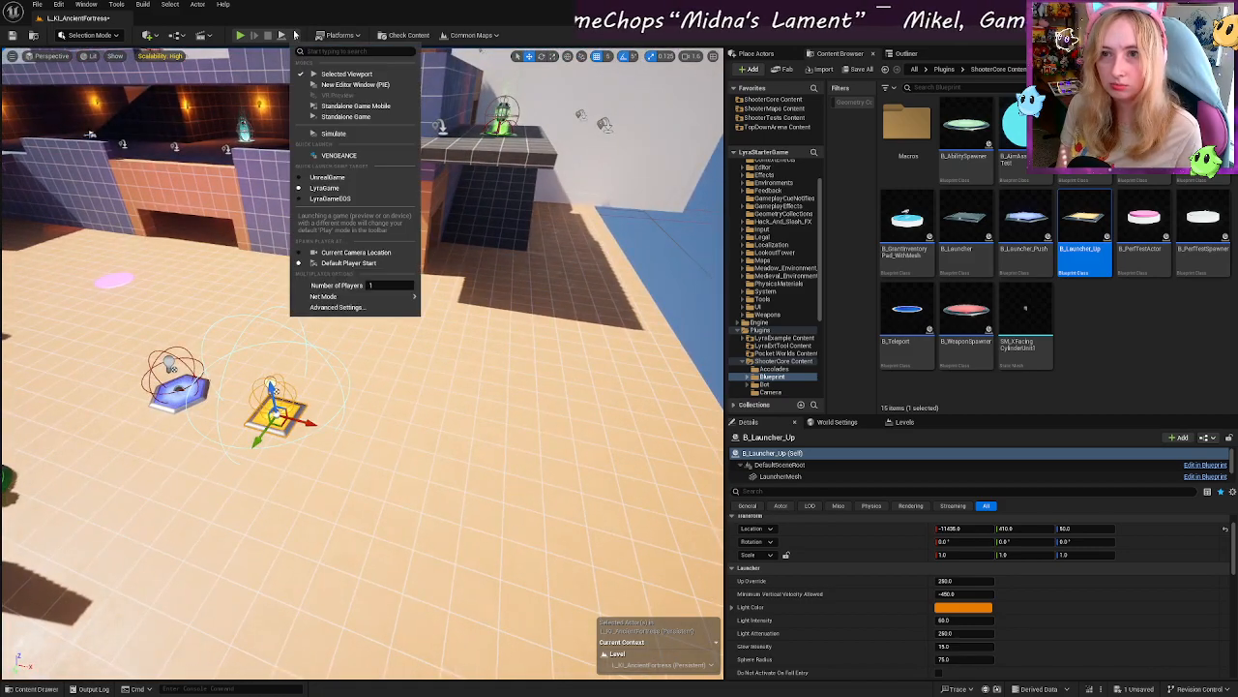
Step: Playtest the level by running the character past the orange launcher and pink disc, and stop the play session
{"action": "left_click", "coordinate": [240, 37]}
{"action": "key", "text": "w"}
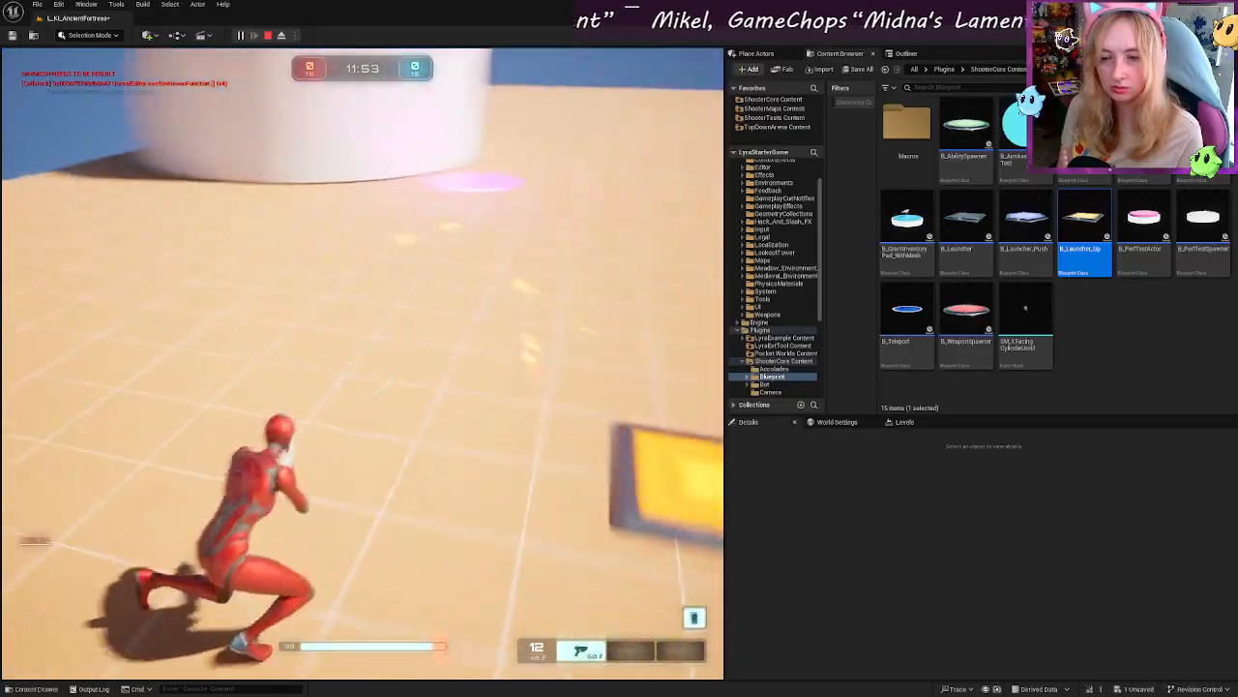
{"action": "key", "text": "w"}
{"action": "key", "text": "w"}
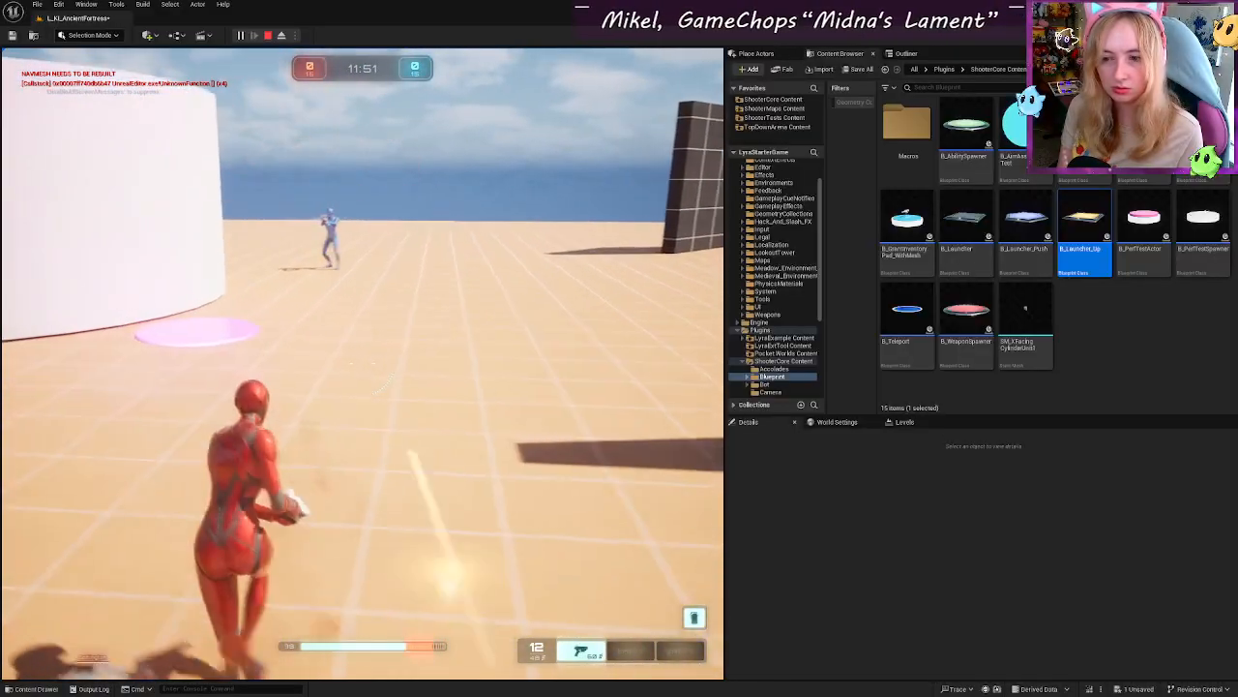
{"action": "key", "text": "Escape"}
{"action": "left_click", "coordinate": [400, 389]}
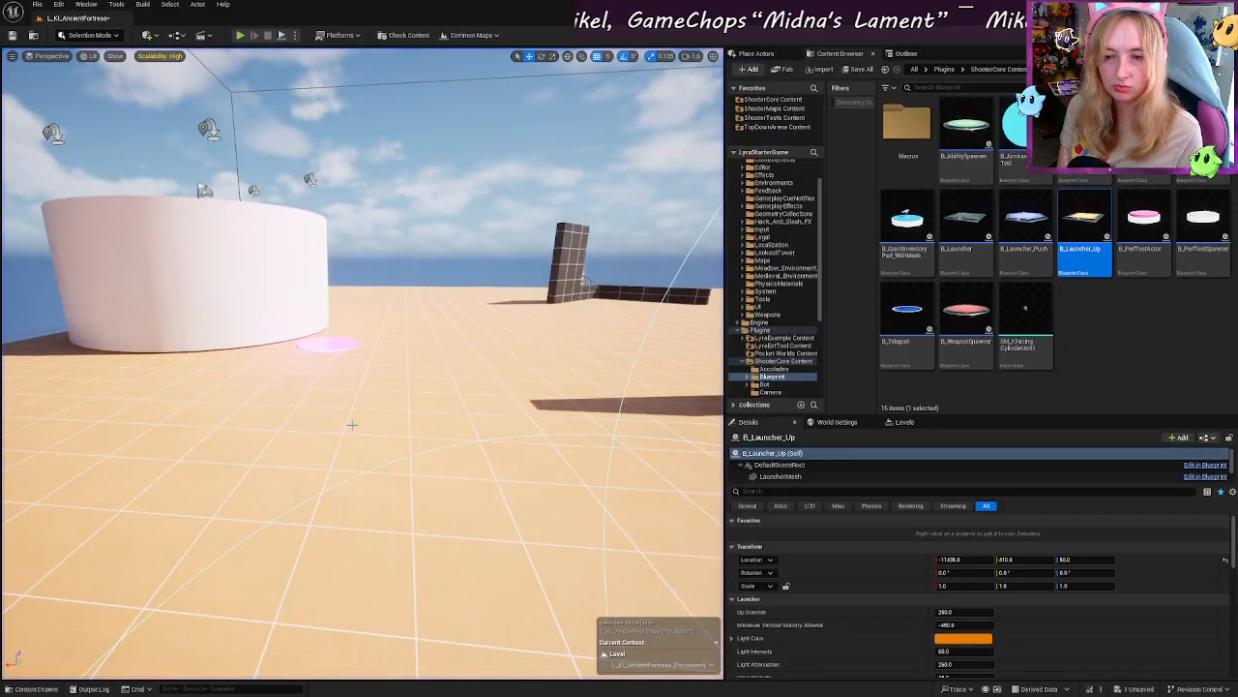
Step: Compare the launcher settings of the blue push launcher with those of the orange up launcher
{"action": "key", "text": "w"}
{"action": "right_click_drag", "start_coordinate": [401, 436], "coordinate": [331, 441]}
{"action": "left_click", "coordinate": [530, 423]}
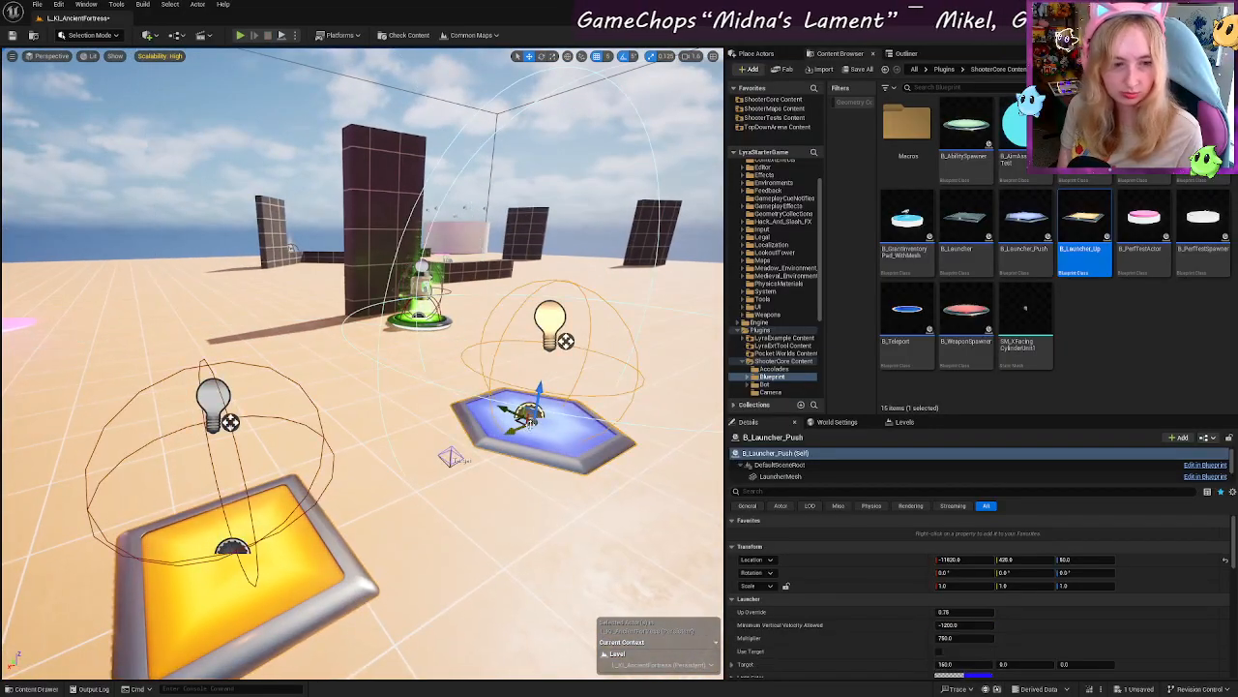
{"action": "scroll", "coordinate": [842, 569], "scroll_direction": "down", "scroll_amount": 2}
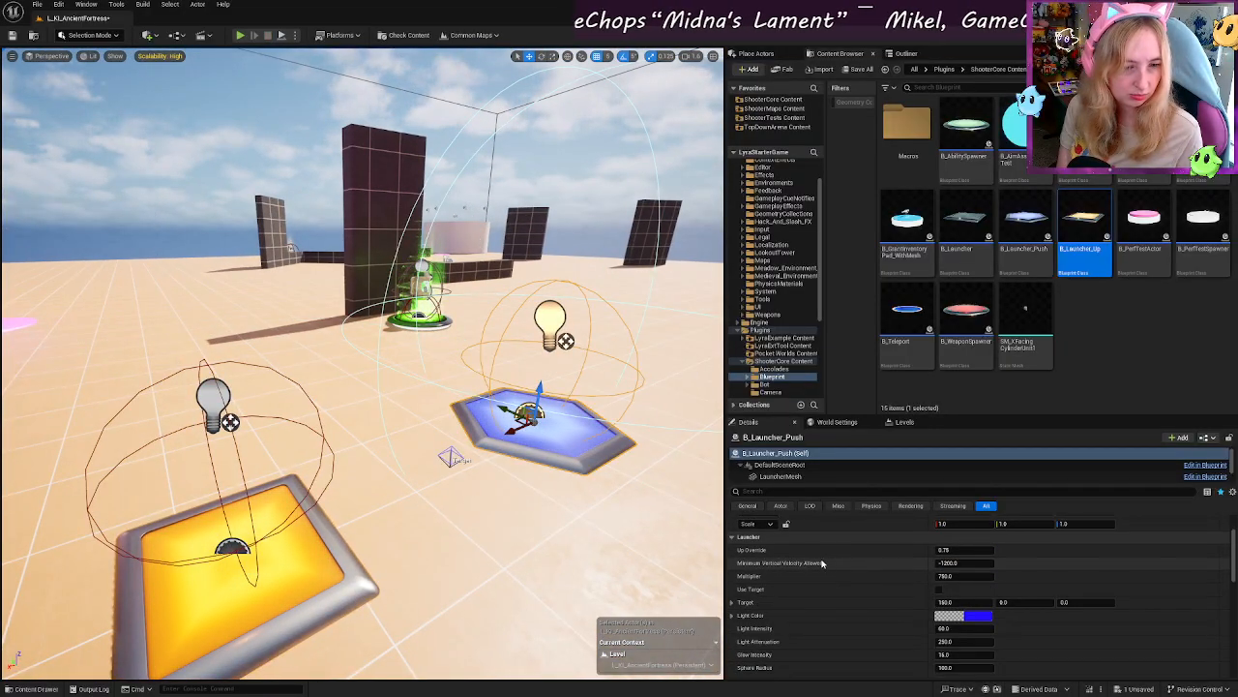
{"action": "left_click", "coordinate": [263, 551]}
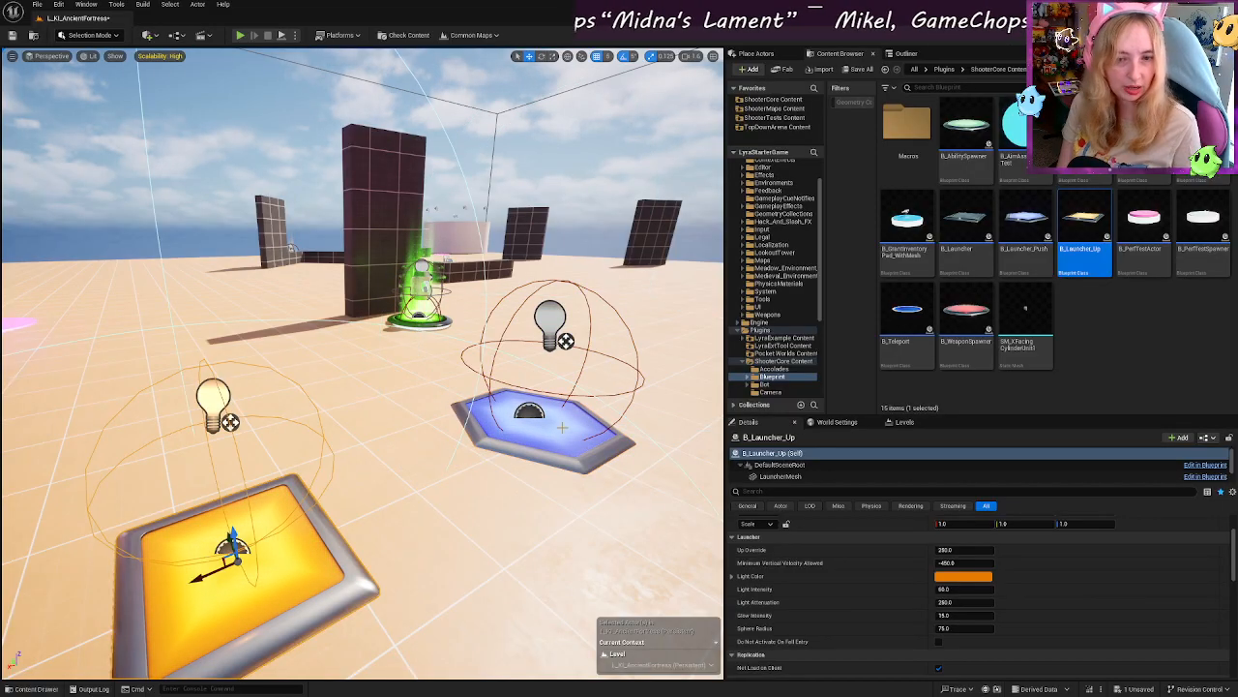
{"action": "left_click", "coordinate": [547, 434]}
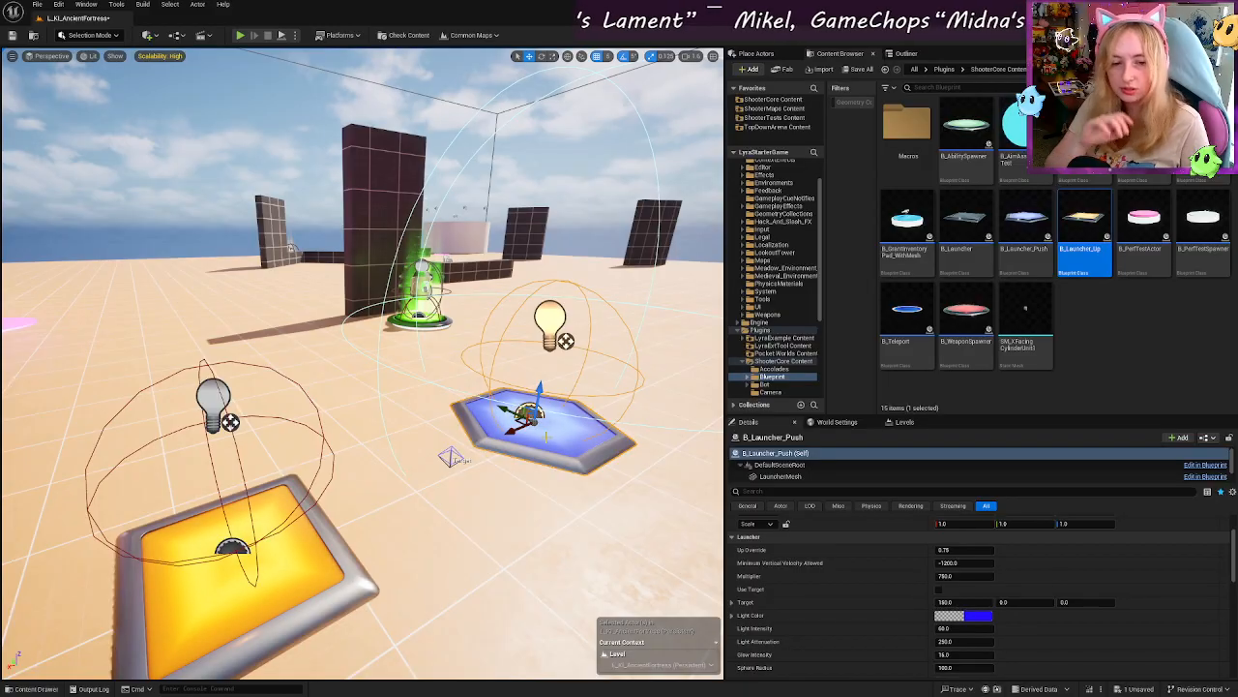
Step: Change the orange B_Launcher_Up pad's Light Color to pink, sRGB hex E73AB5FF
{"action": "left_click", "coordinate": [287, 548]}
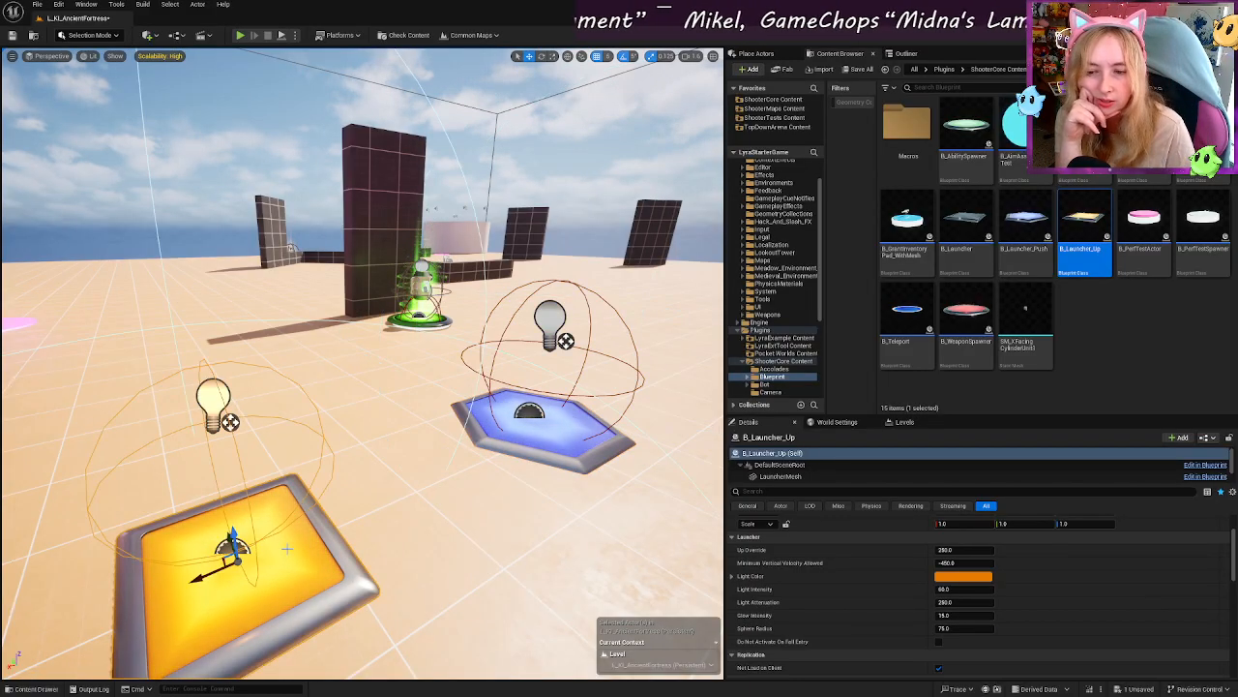
{"action": "scroll", "coordinate": [876, 585], "scroll_direction": "down", "scroll_amount": 2}
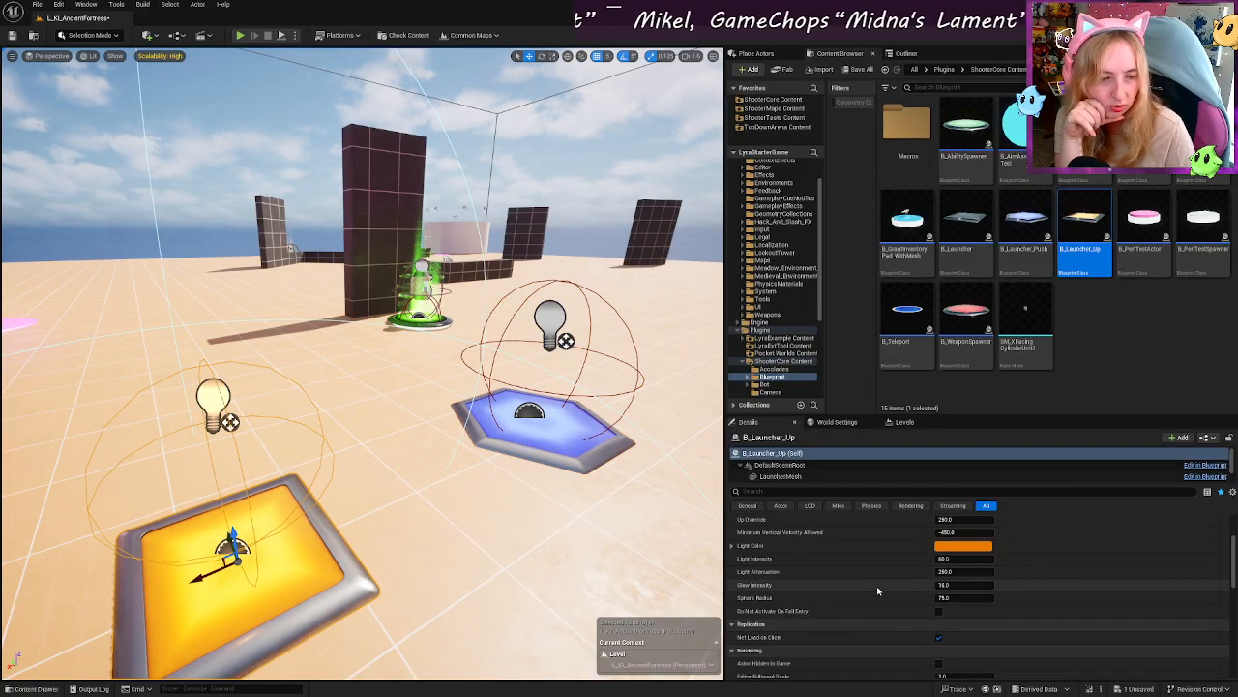
{"action": "scroll", "coordinate": [876, 585], "scroll_direction": "up", "scroll_amount": 2}
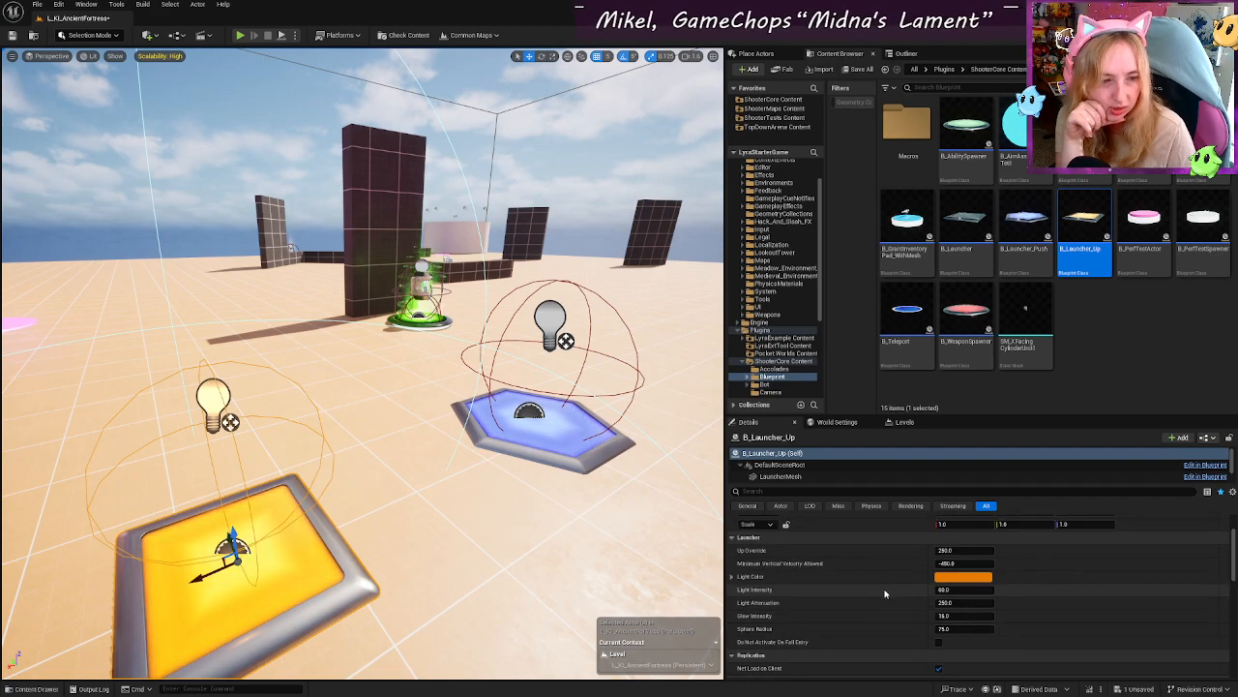
{"action": "left_click", "coordinate": [962, 577]}
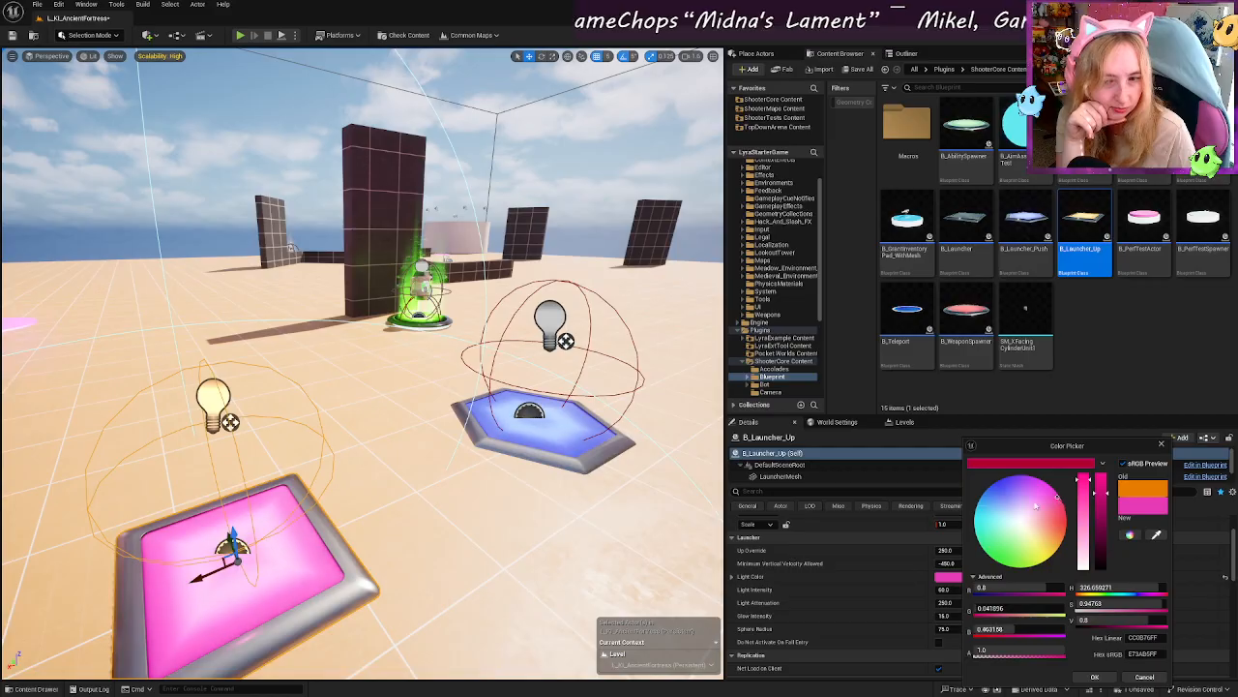
{"action": "right_click_drag", "start_coordinate": [584, 479], "coordinate": [716, 469]}
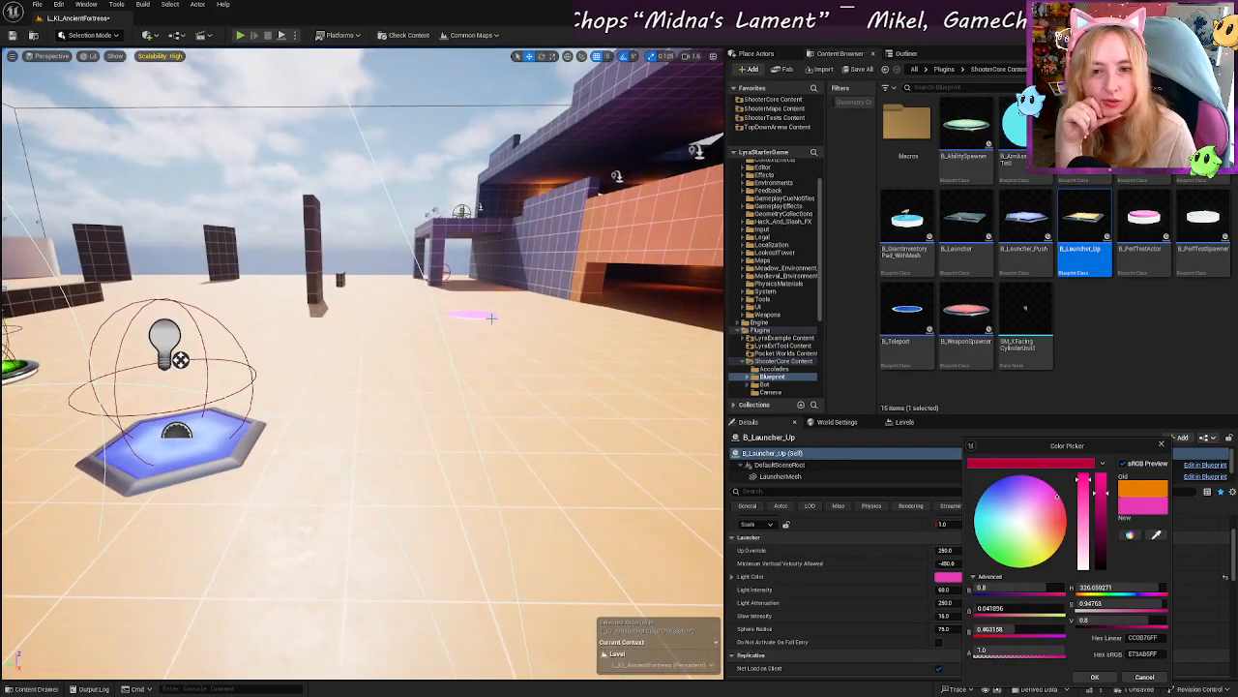
Step: Examine the glowing pink disc near the fortress and its surroundings, and return to the two launcher pads
{"action": "left_click", "coordinate": [487, 318]}
{"action": "right_click_drag", "start_coordinate": [488, 318], "coordinate": [541, 334]}
{"action": "key", "text": "w"}
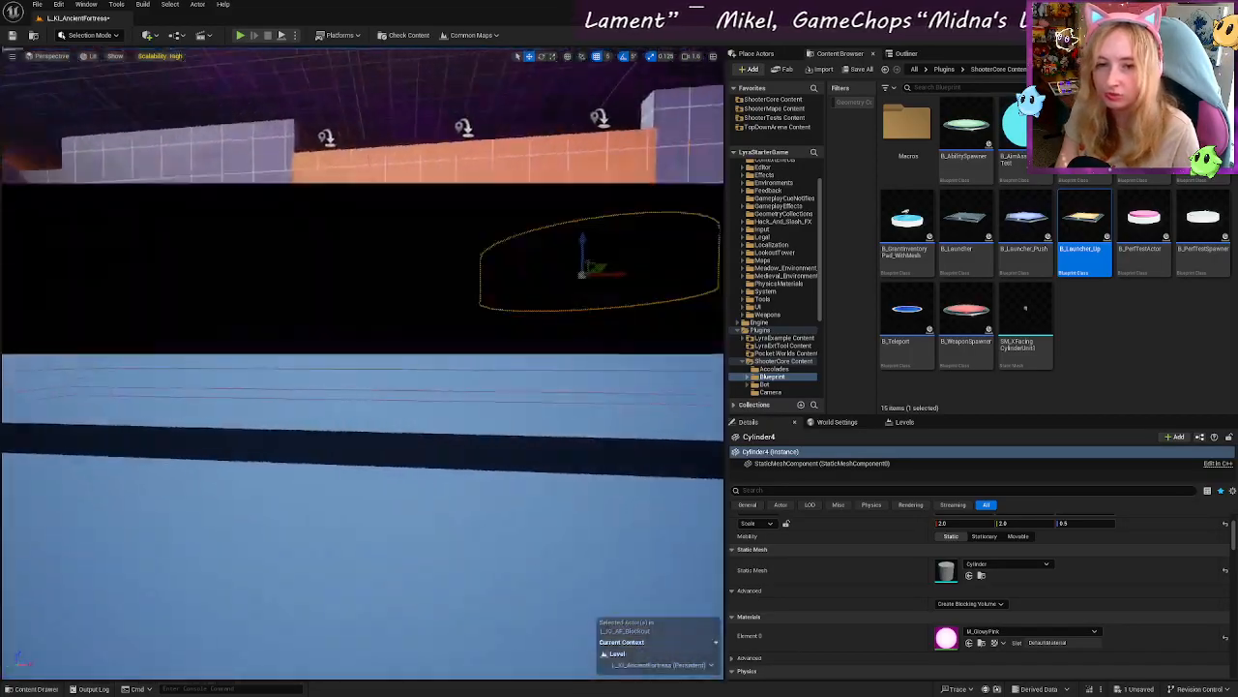
{"action": "key", "text": "s"}
{"action": "right_click_drag", "start_coordinate": [400, 324], "coordinate": [556, 377]}
{"action": "key", "text": "w"}
{"action": "key", "text": "s"}
{"action": "key", "text": "s"}
{"action": "key", "text": "d"}
{"action": "key", "text": "s"}
{"action": "key", "text": "w"}
{"action": "key", "text": "w"}
{"action": "key", "text": "w"}
{"action": "key", "text": "w"}
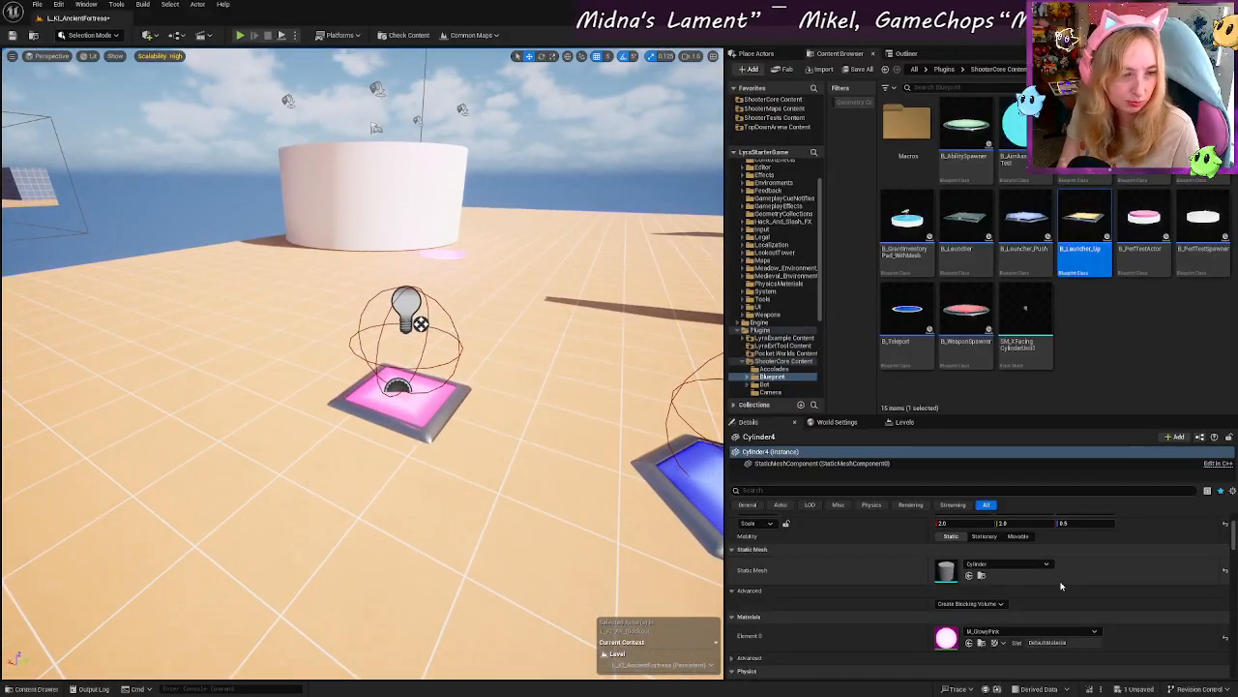
Step: Raise the pink up launcher's Up Override to about 1009 and move it to the white tower's base, rotated -40° about Z
{"action": "scroll", "coordinate": [1060, 586], "scroll_direction": "up", "scroll_amount": 4}
{"action": "right_click_drag", "start_coordinate": [422, 389], "coordinate": [445, 399]}
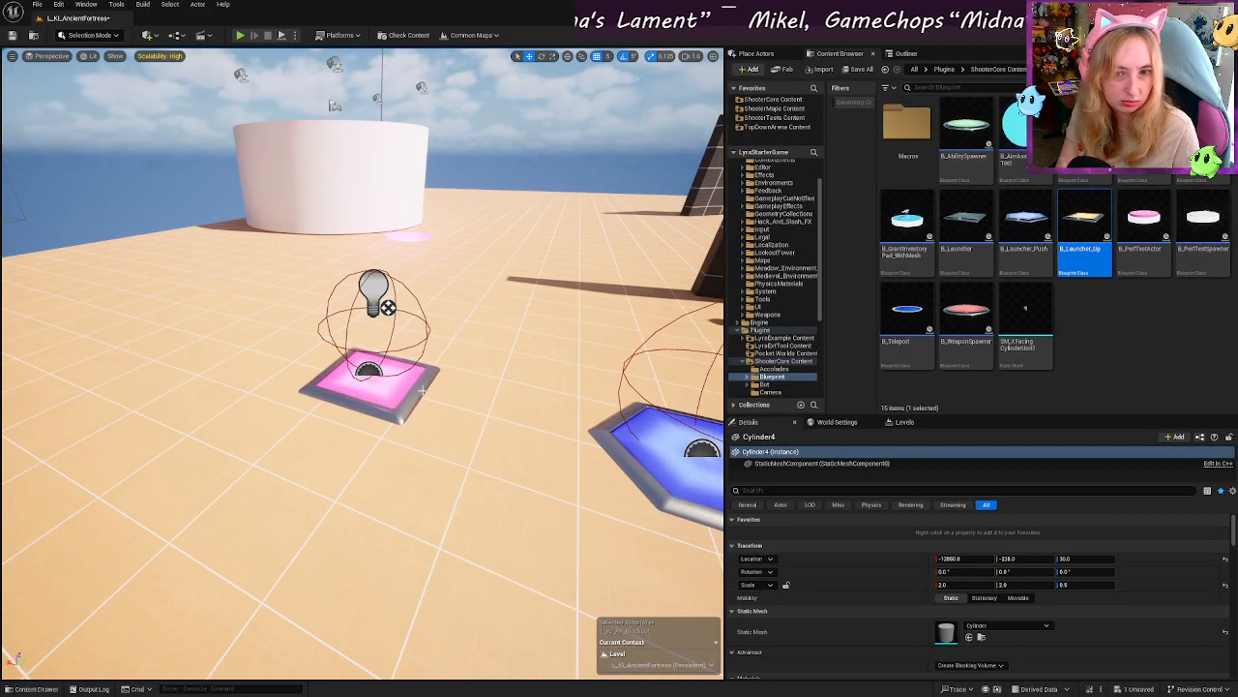
{"action": "left_click", "coordinate": [423, 391]}
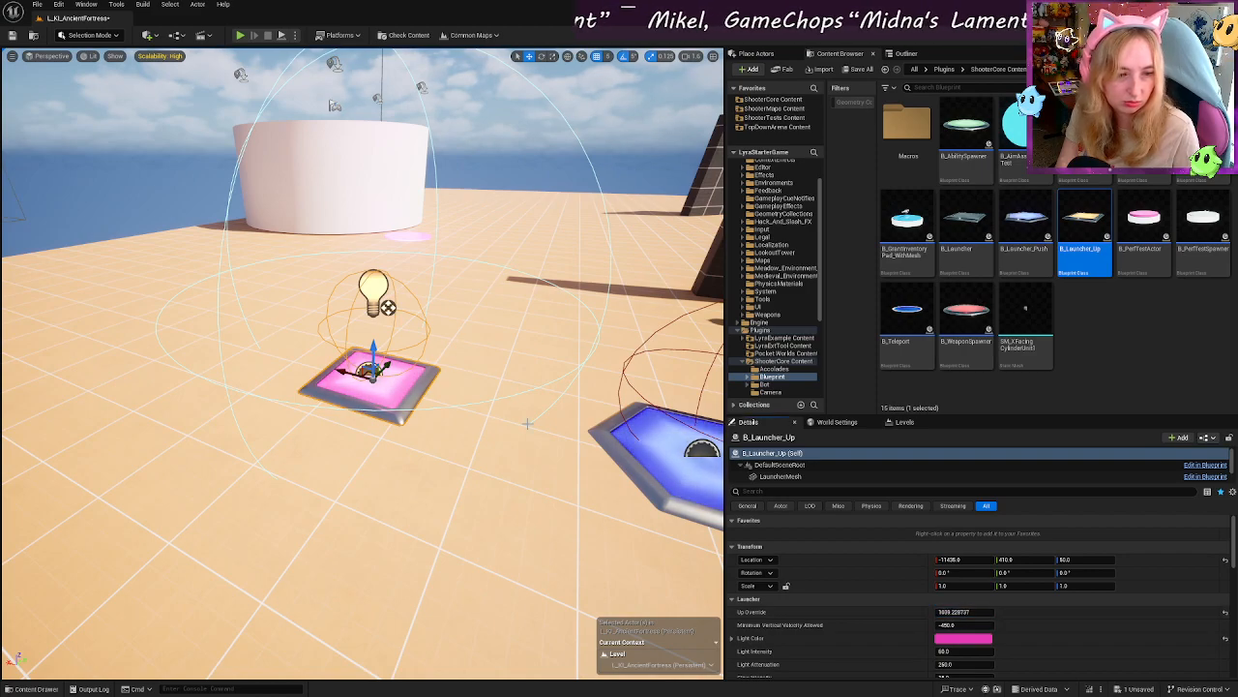
{"action": "right_click_drag", "start_coordinate": [527, 423], "coordinate": [528, 435]}
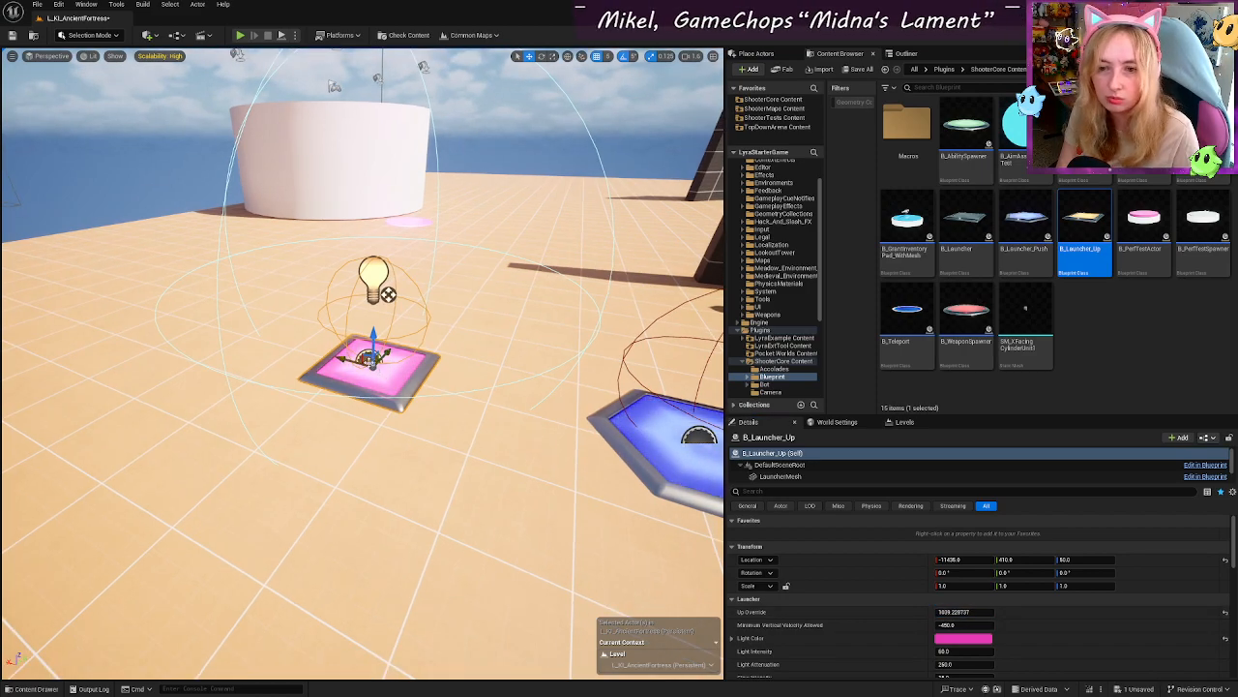
{"action": "left_click_drag", "start_coordinate": [371, 361], "coordinate": [370, 361], "text": "shift"}
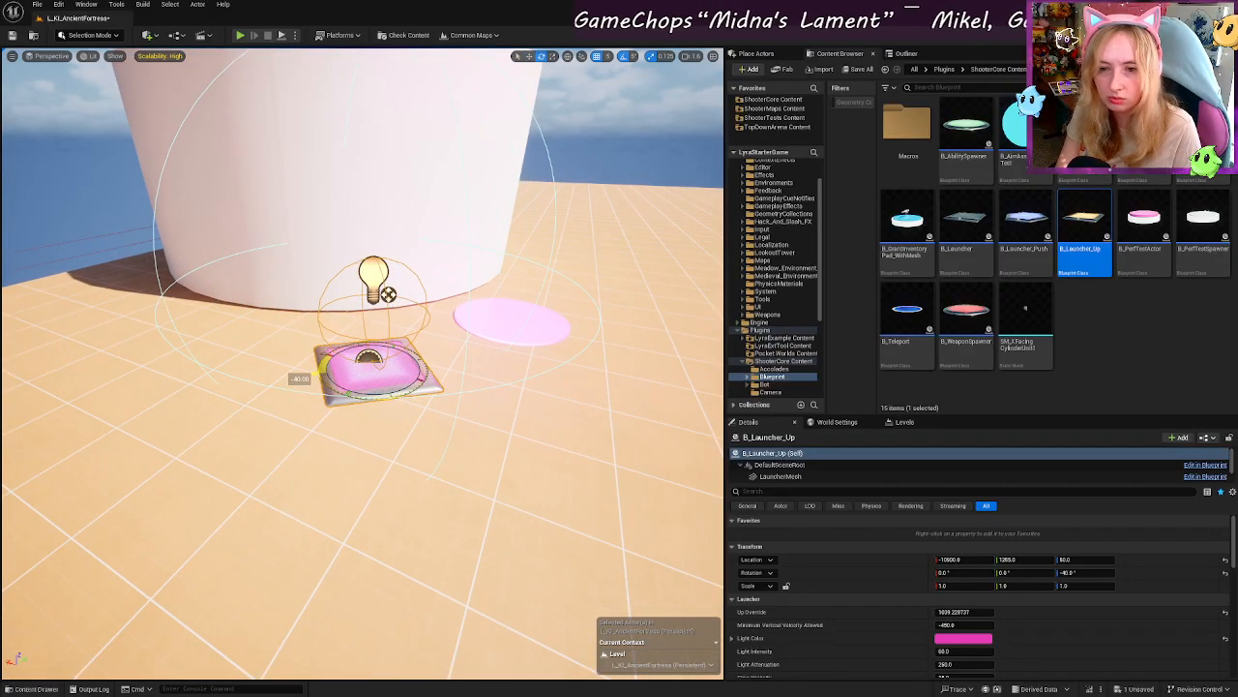
Step: Move the blue push launcher to the white tower's base beside the pink launcher and rotate it to about 90° about Z
{"action": "key", "text": "s"}
{"action": "right_click_drag", "start_coordinate": [396, 372], "coordinate": [327, 429]}
{"action": "key", "text": "w"}
{"action": "key", "text": "s"}
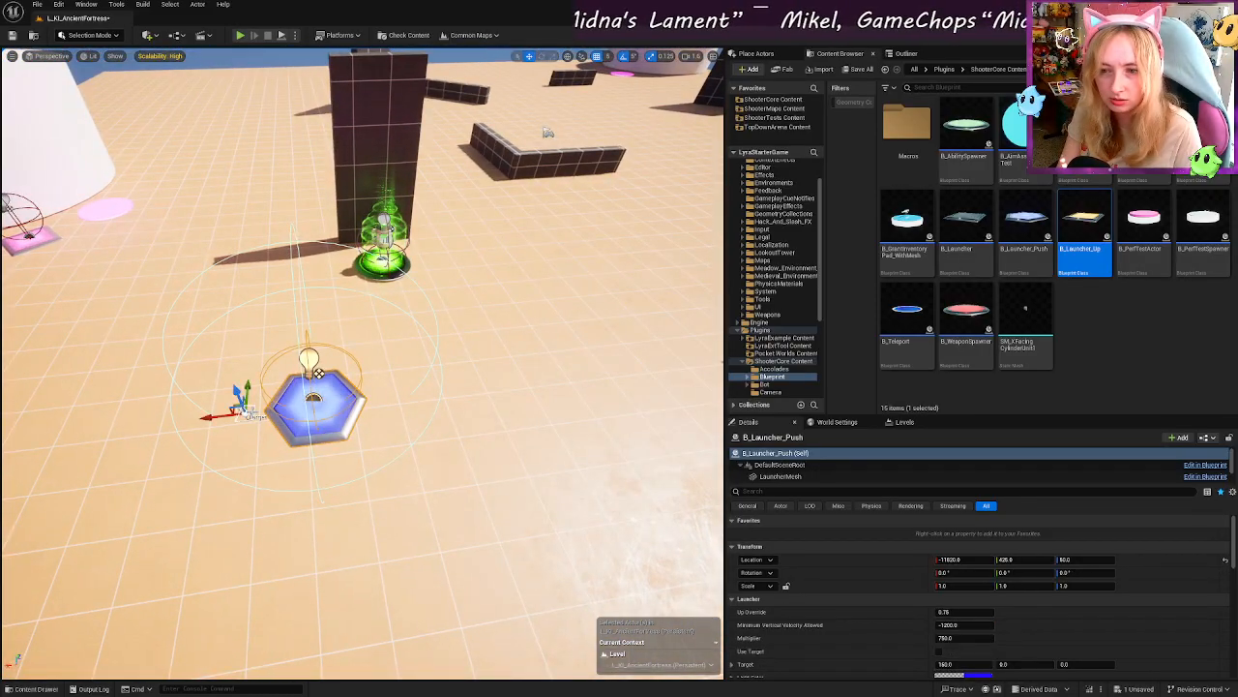
{"action": "left_click_drag", "start_coordinate": [301, 400], "coordinate": [48, 350], "text": "shift"}
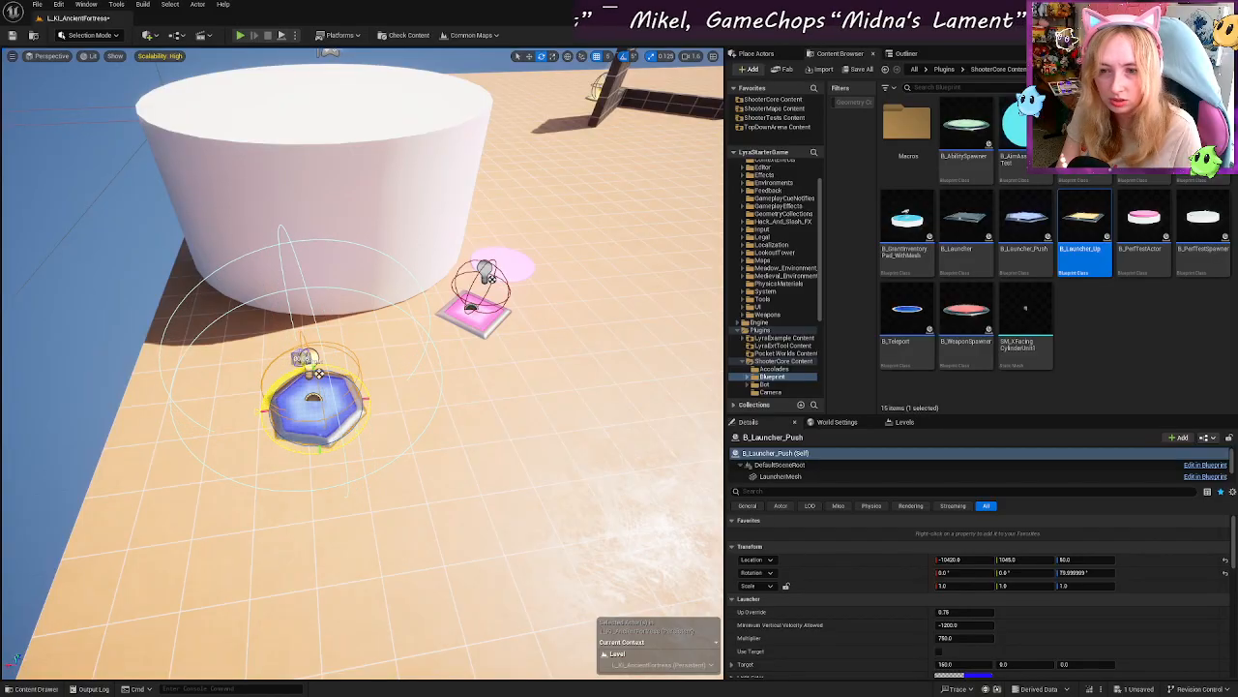
{"action": "key", "text": "d"}
{"action": "right_click_drag", "start_coordinate": [263, 410], "coordinate": [145, 353]}
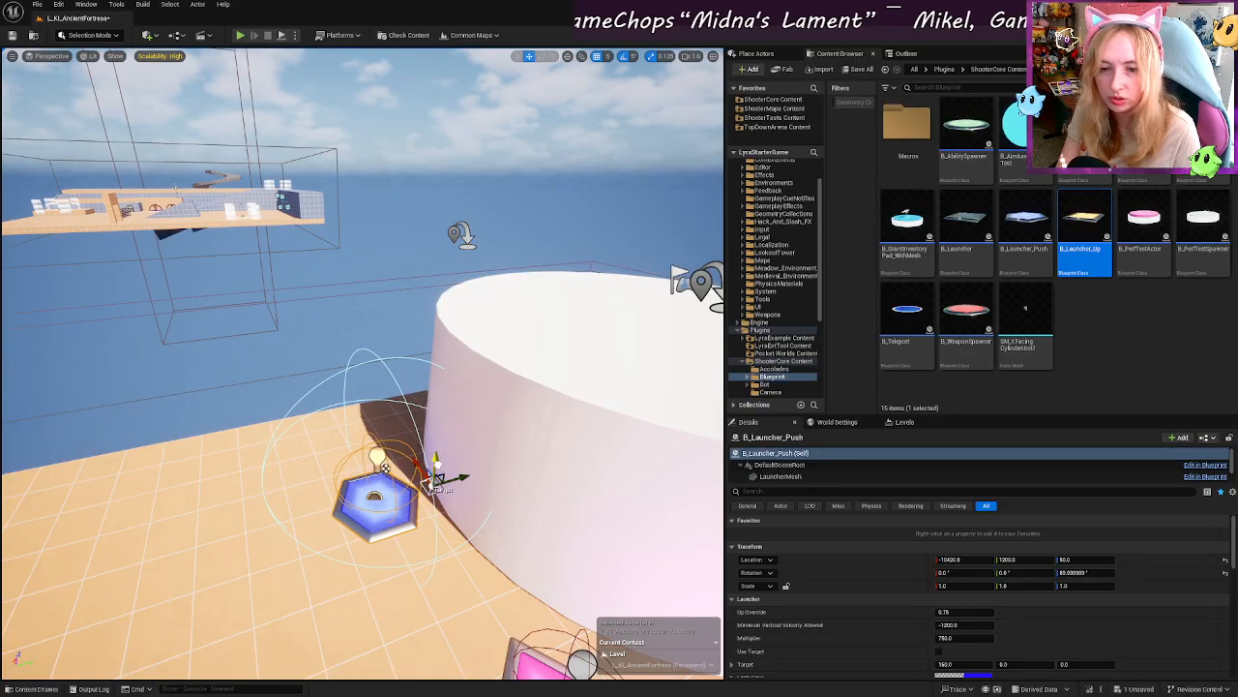
Step: Move the blue push launcher's target up along the white tower to a Z offset of 420
{"action": "key", "text": "d"}
{"action": "right_click_drag", "start_coordinate": [489, 314], "coordinate": [404, 371]}
{"action": "left_click_drag", "start_coordinate": [424, 378], "coordinate": [434, 379]}
{"action": "key", "text": "a"}
{"action": "right_click_drag", "start_coordinate": [435, 379], "coordinate": [434, 468]}
Step: Playtest the pink and blue launchers by running the character onto them at the white tower, and stop the play session
{"action": "left_click", "coordinate": [239, 36]}
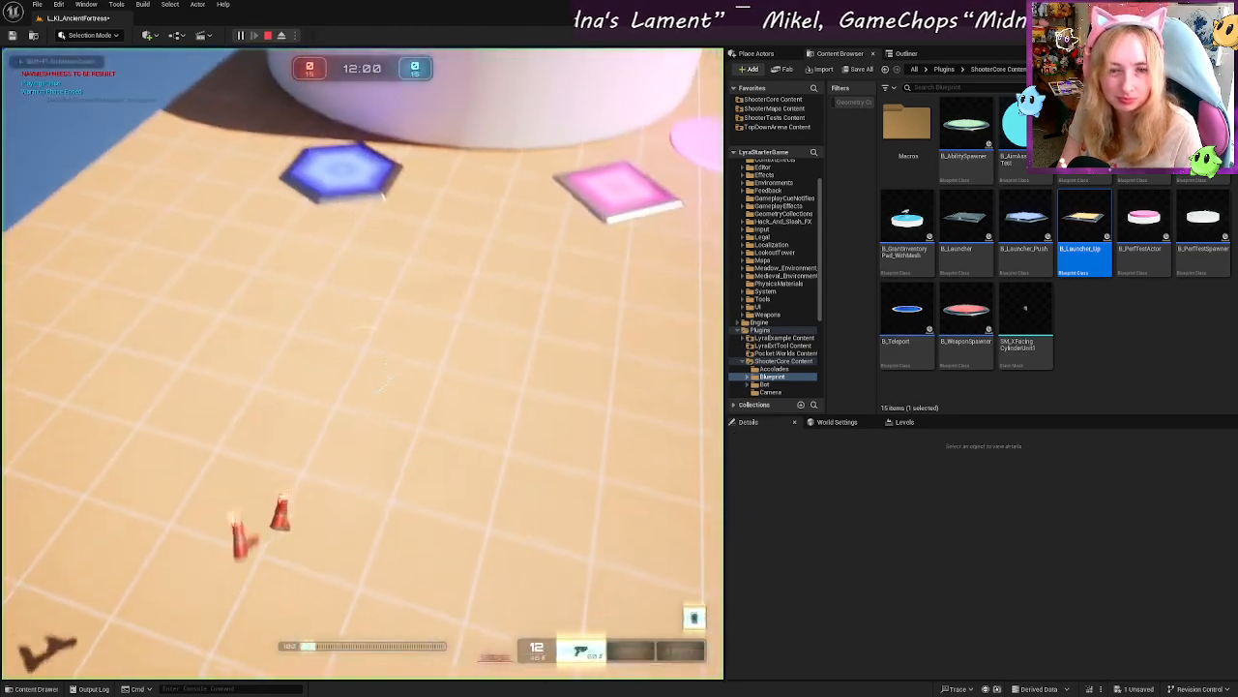
{"action": "key", "text": "w"}
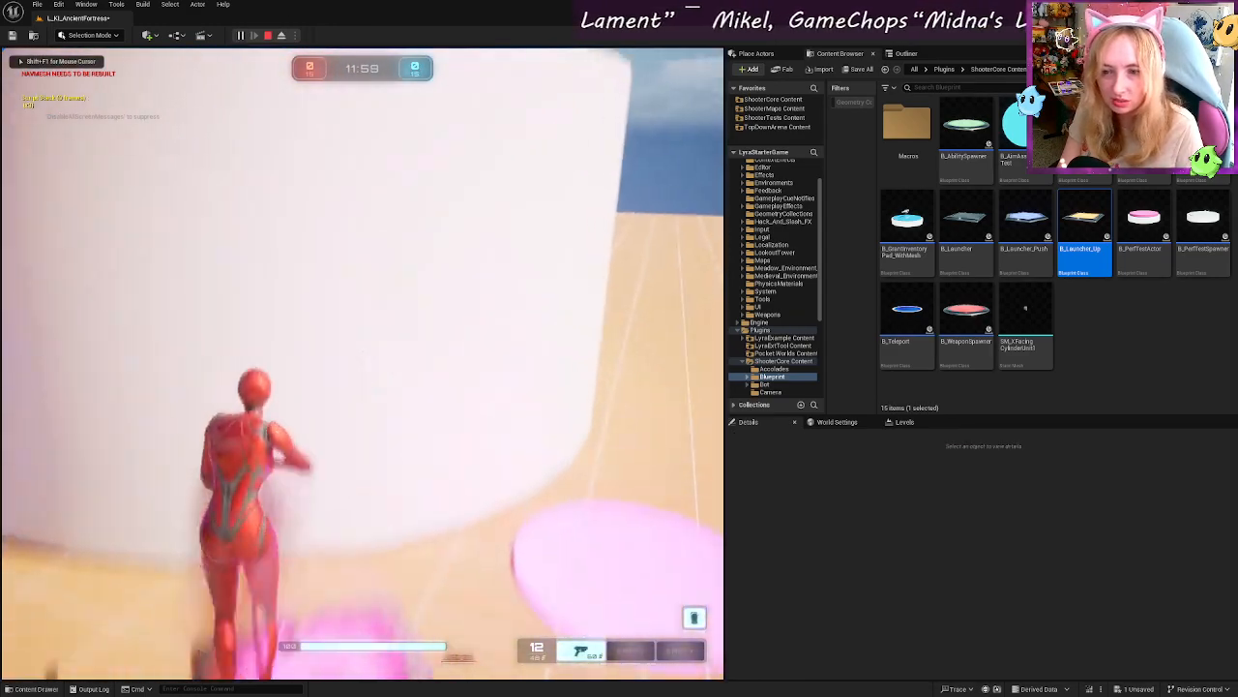
{"action": "key", "text": "a"}
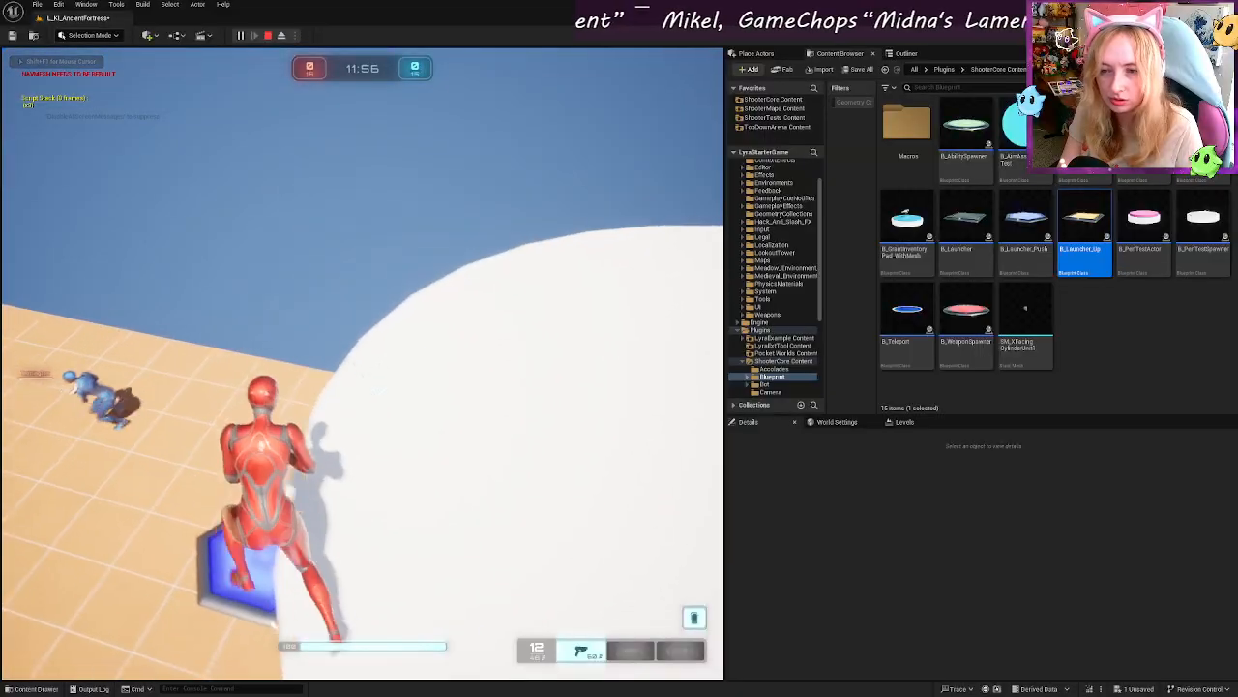
{"action": "key", "text": "s"}
{"action": "key", "text": "w"}
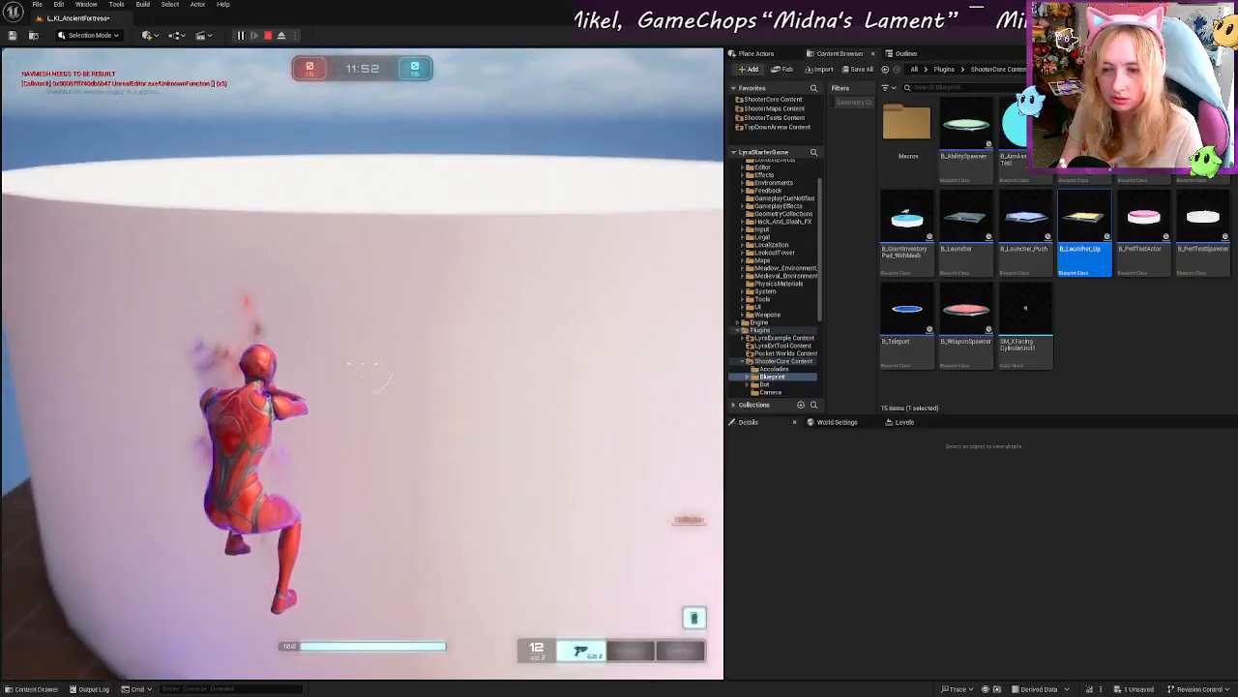
{"action": "key", "text": "s"}
{"action": "key", "text": "w"}
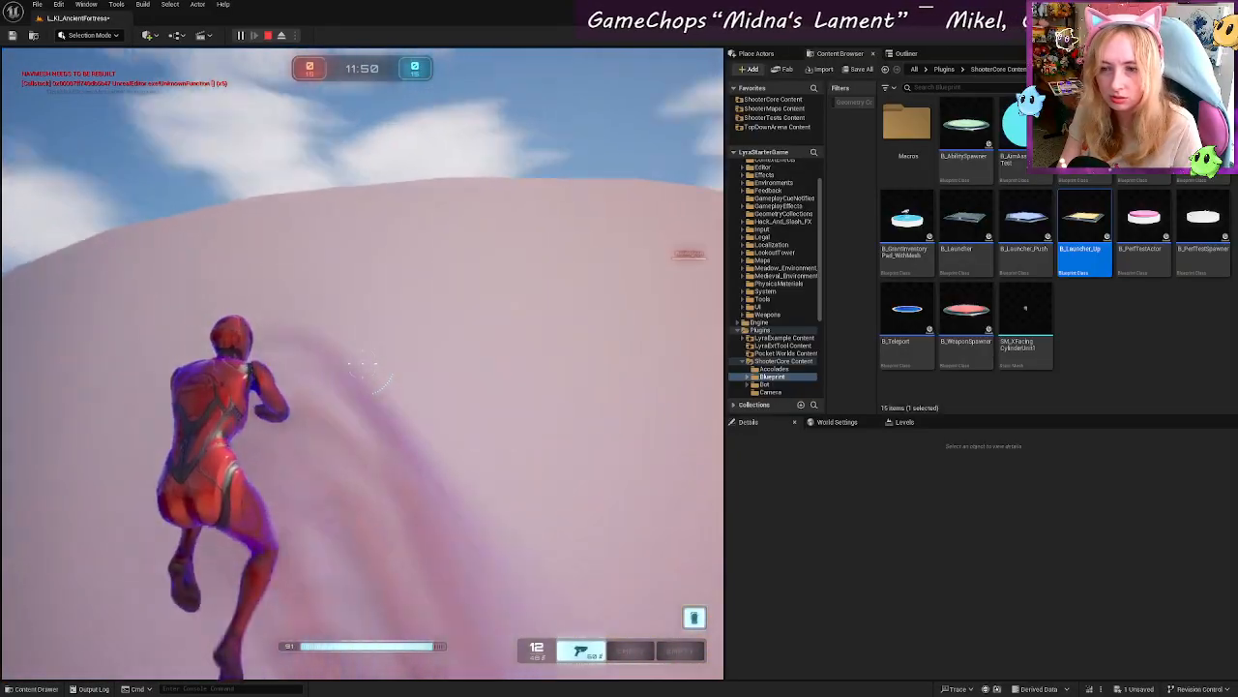
{"action": "key", "text": "w"}
{"action": "key", "text": "w"}
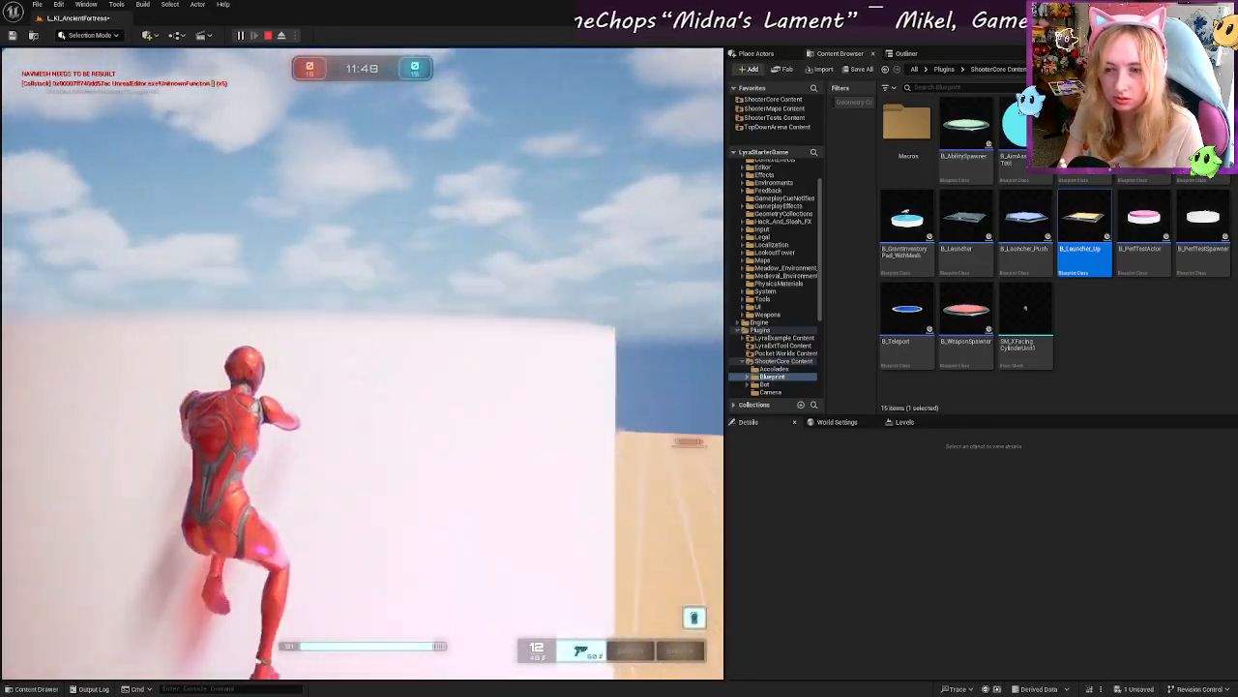
{"action": "key", "text": "Escape"}
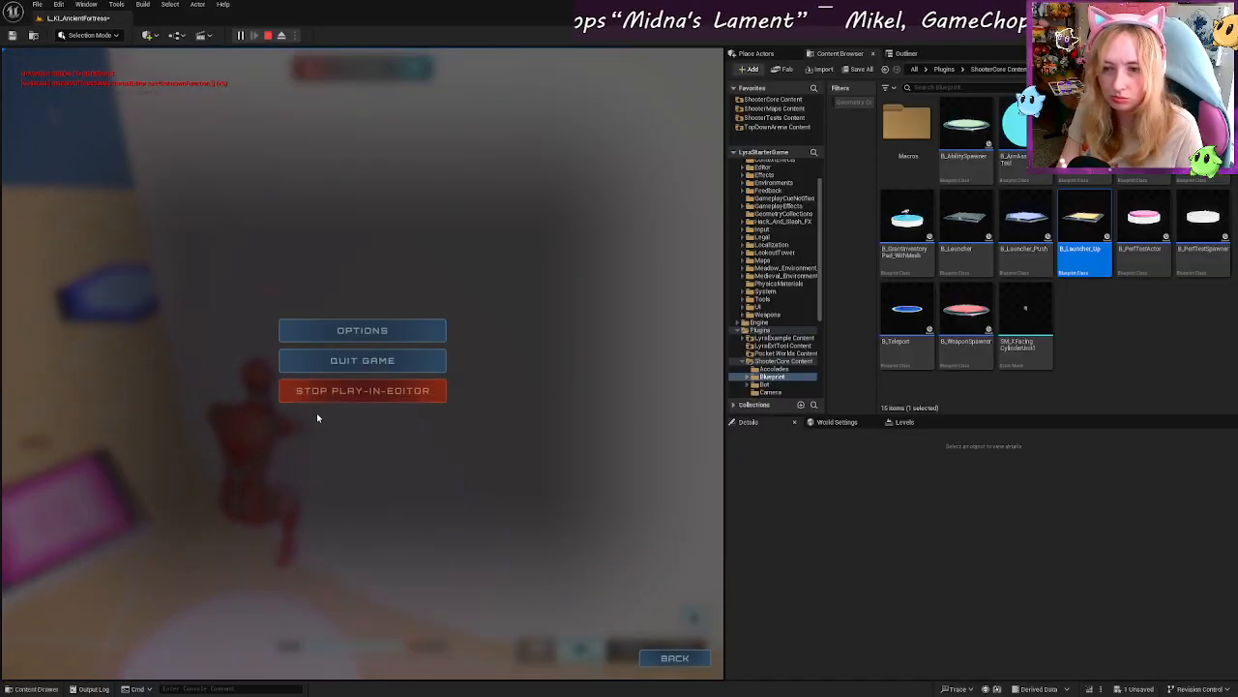
{"action": "left_click", "coordinate": [334, 390]}
Step: Move the blue push launcher away from the white tower onto the open floor, to a Y location of about 220
{"action": "key", "text": "f"}
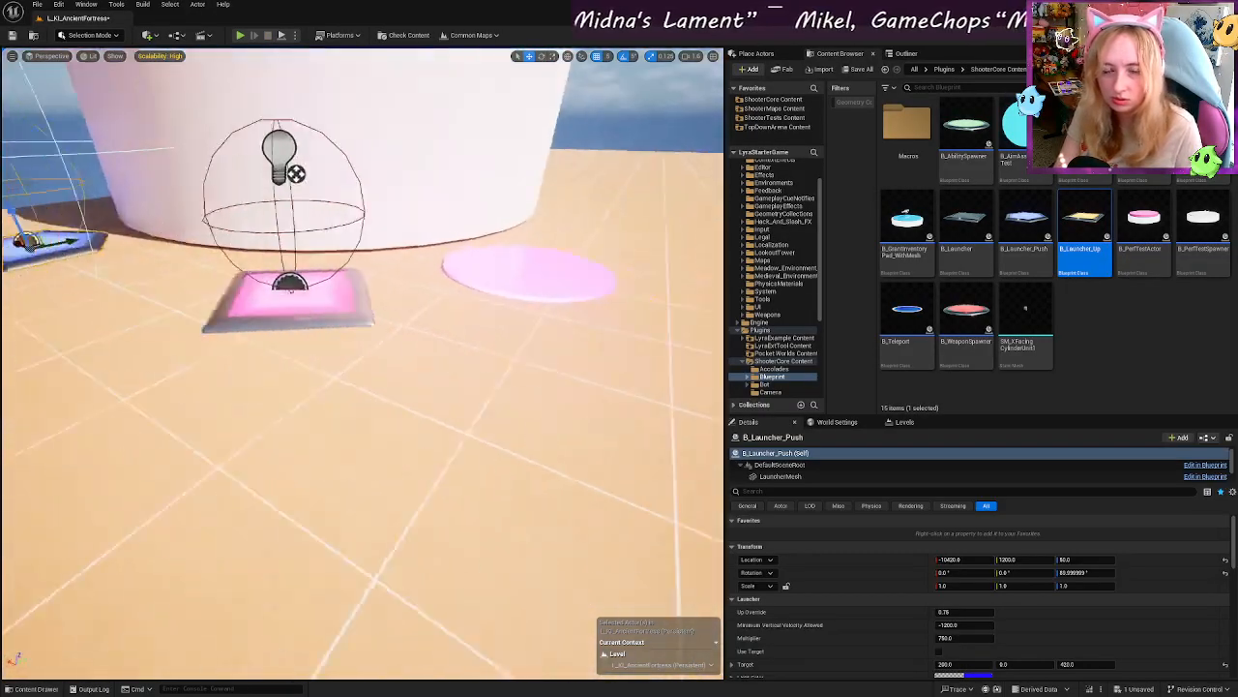
{"action": "left_click", "coordinate": [461, 313]}
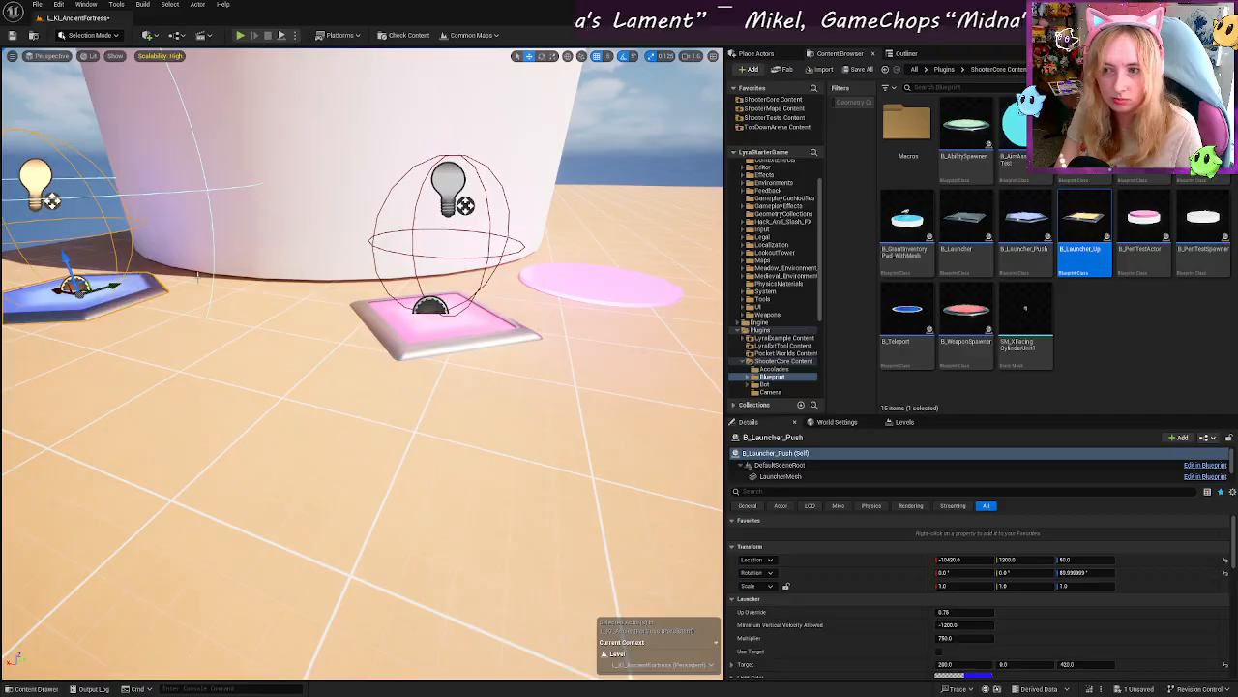
{"action": "key", "text": "f"}
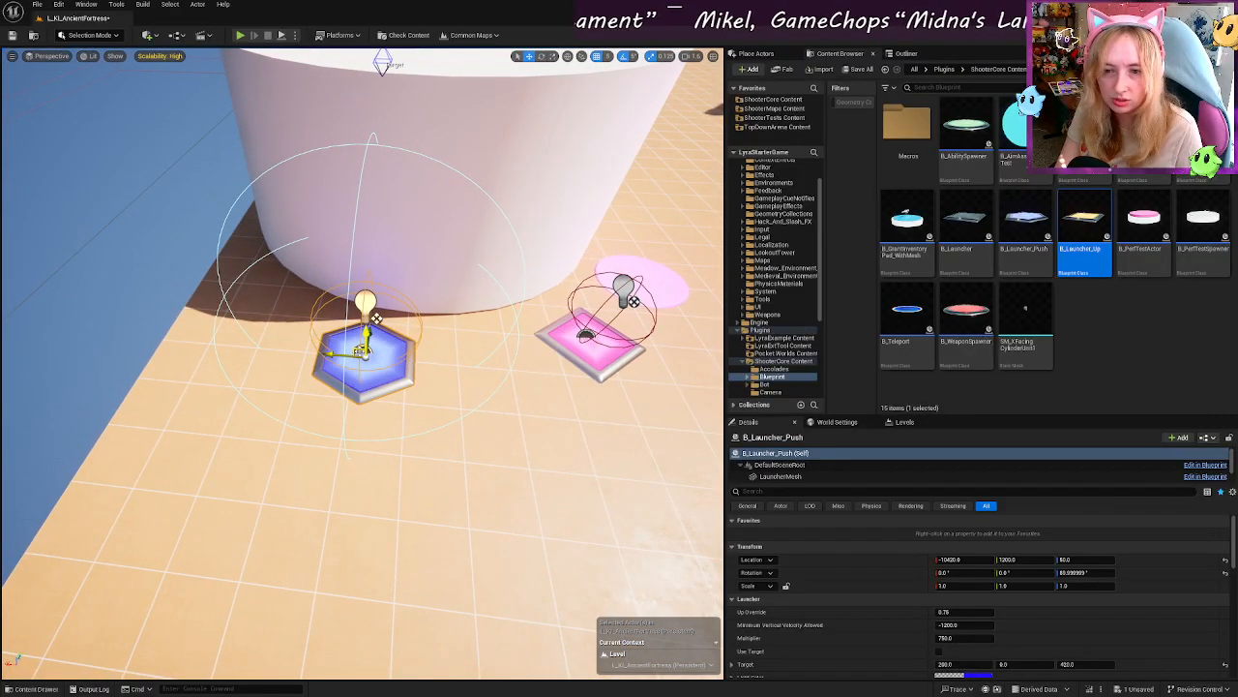
{"action": "right_click_drag", "start_coordinate": [362, 351], "coordinate": [561, 360]}
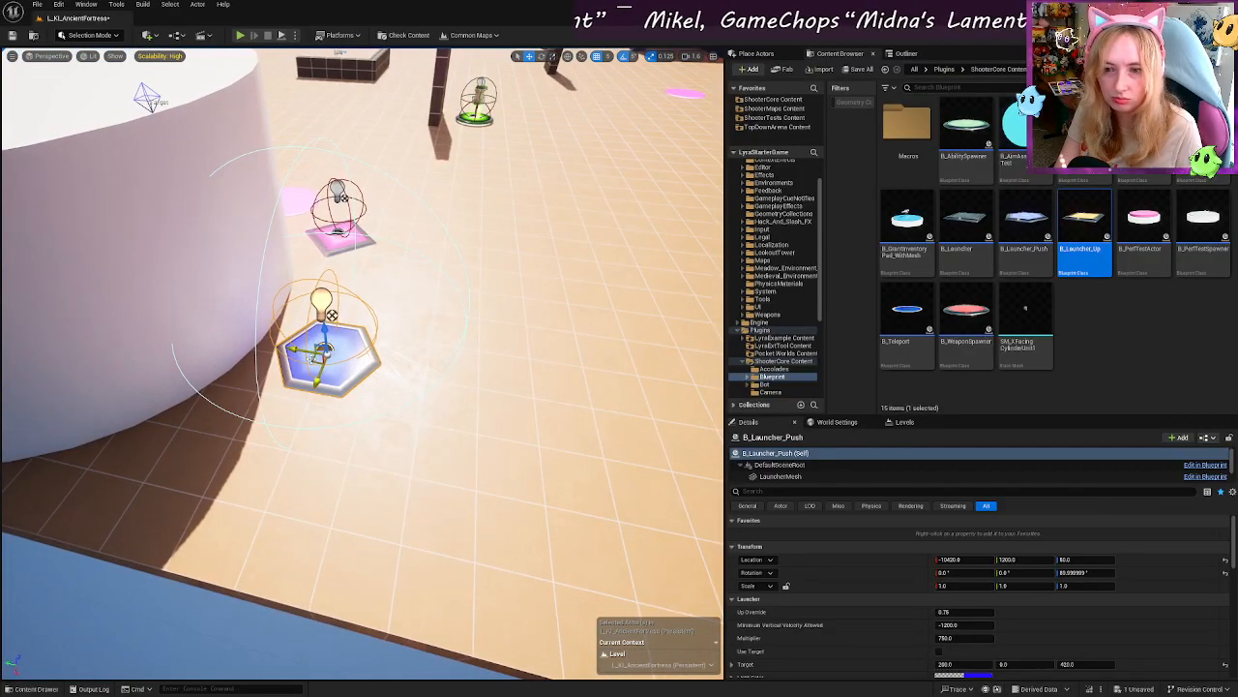
{"action": "left_click_drag", "start_coordinate": [317, 357], "coordinate": [484, 355], "text": "shift"}
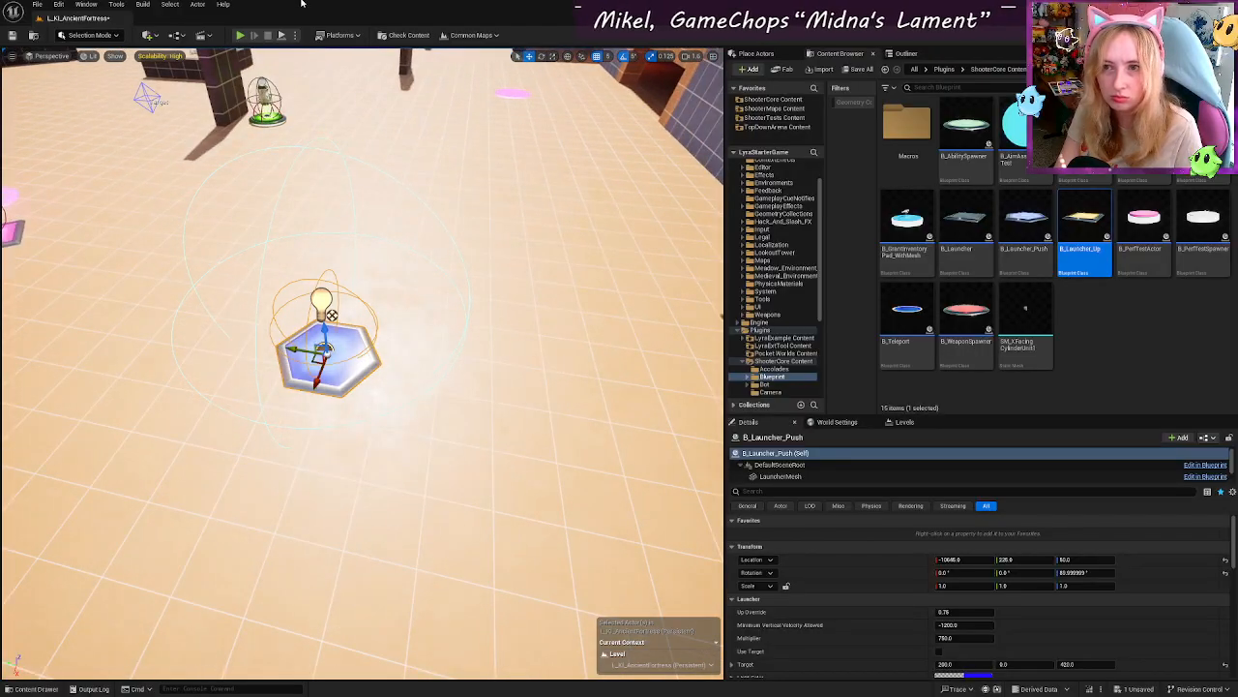
{"action": "right_click_drag", "start_coordinate": [257, 50], "coordinate": [221, 101]}
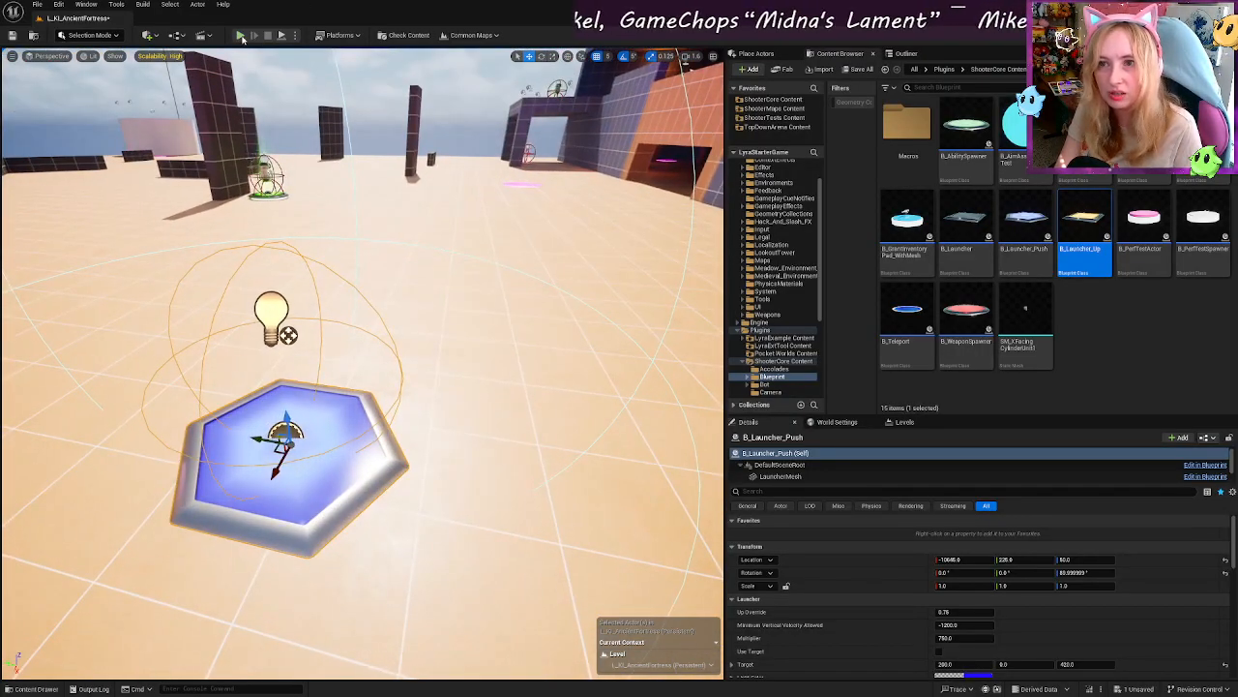
Step: Playtest the blue push launcher on the open floor and stop the play session
{"action": "left_click", "coordinate": [241, 35]}
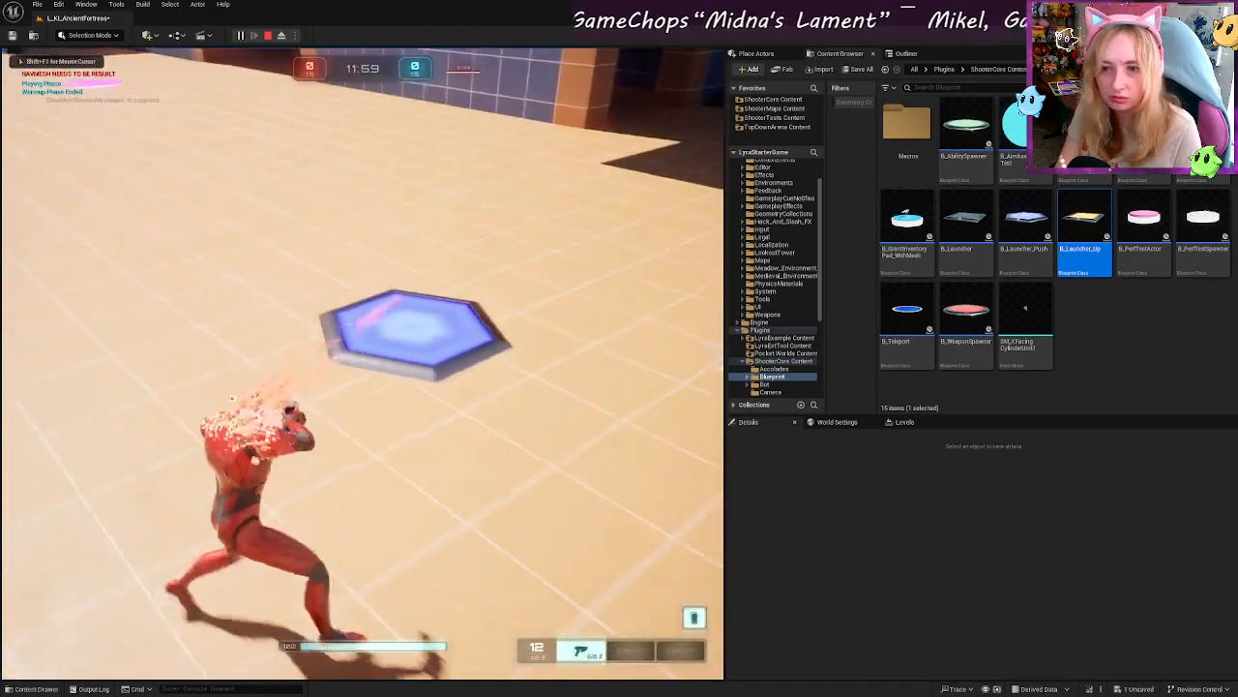
{"action": "key", "text": "Escape"}
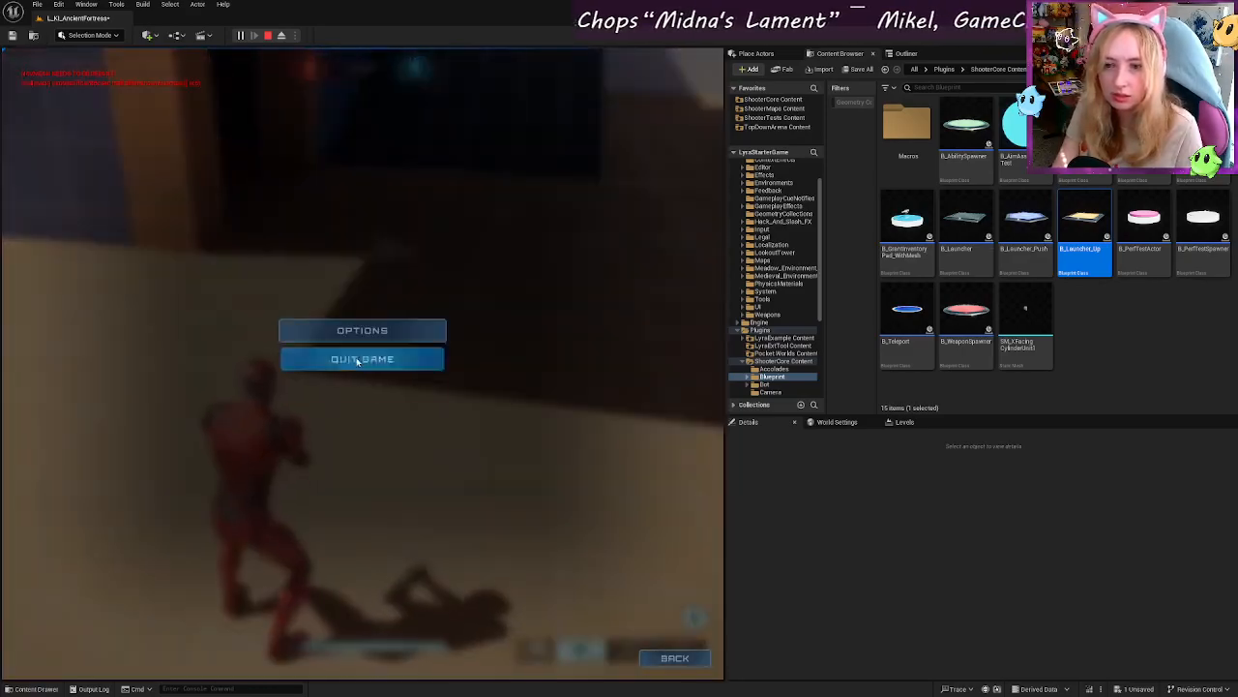
{"action": "left_click", "coordinate": [357, 391]}
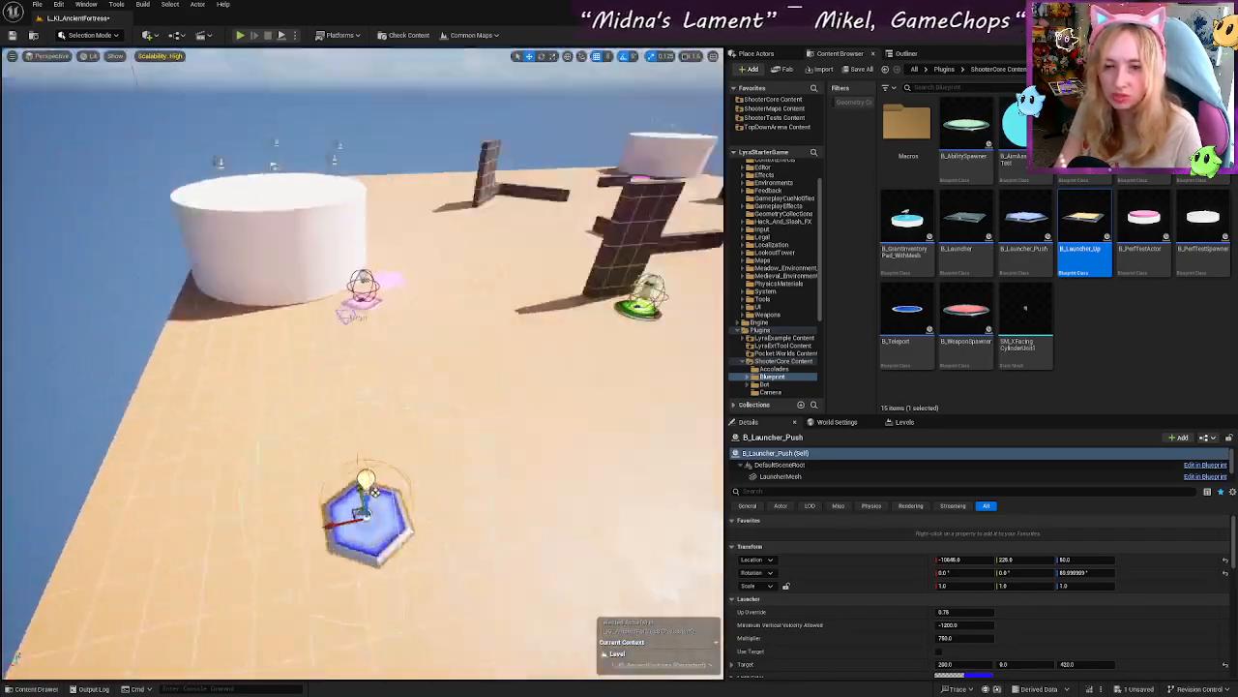
Step: Move the blue push launcher to the floor before the fortress building's orange wall and rotate it to about -85° about Z
{"action": "right_click_drag", "start_coordinate": [331, 396], "coordinate": [426, 358]}
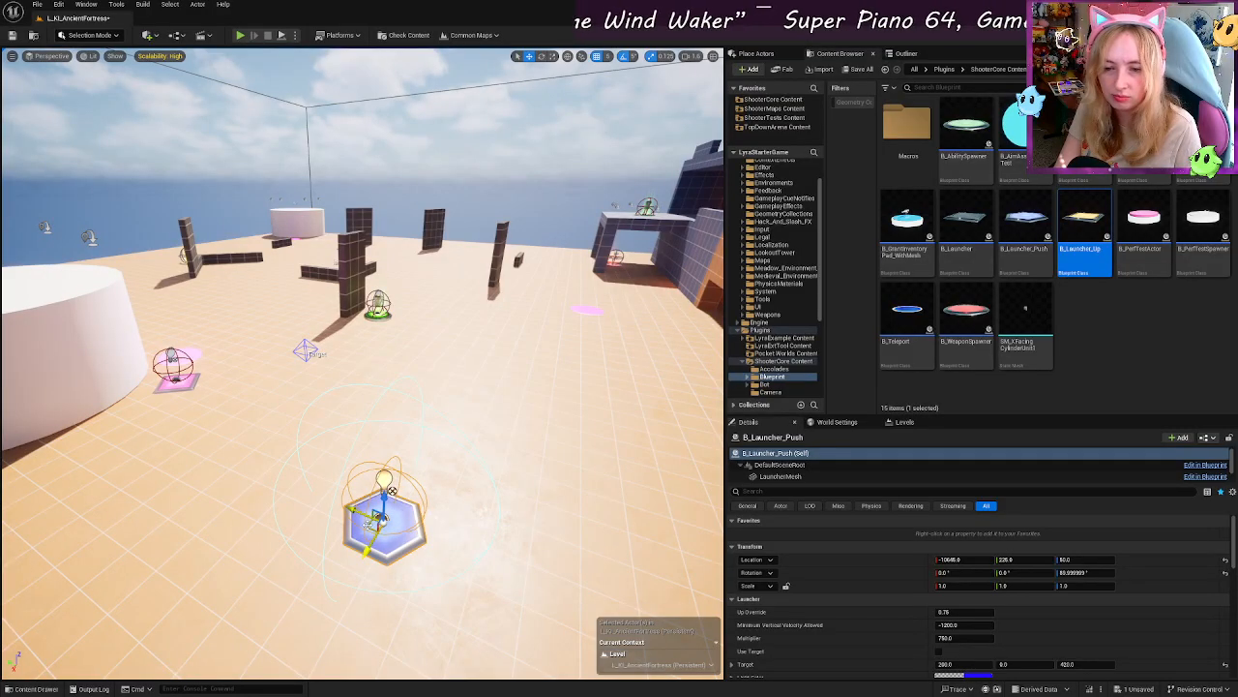
{"action": "left_click_drag", "start_coordinate": [380, 519], "coordinate": [321, 484], "text": "shift"}
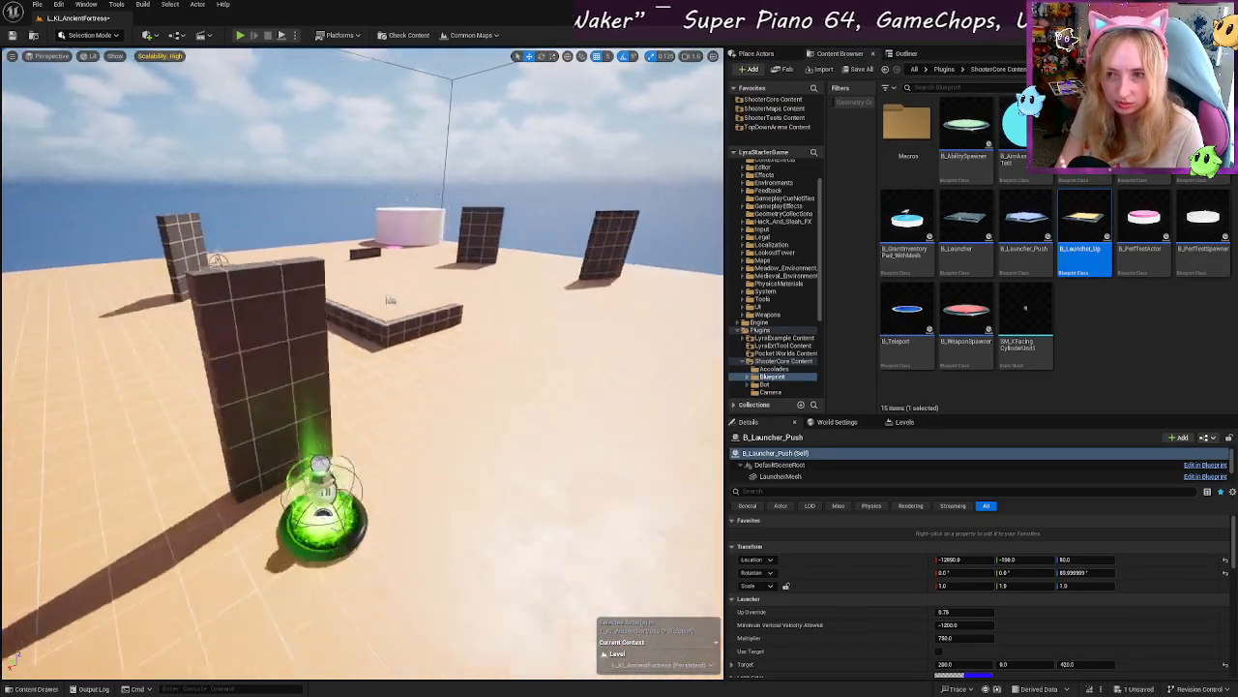
{"action": "right_click_drag", "start_coordinate": [363, 504], "coordinate": [508, 513]}
{"action": "key", "text": "e"}
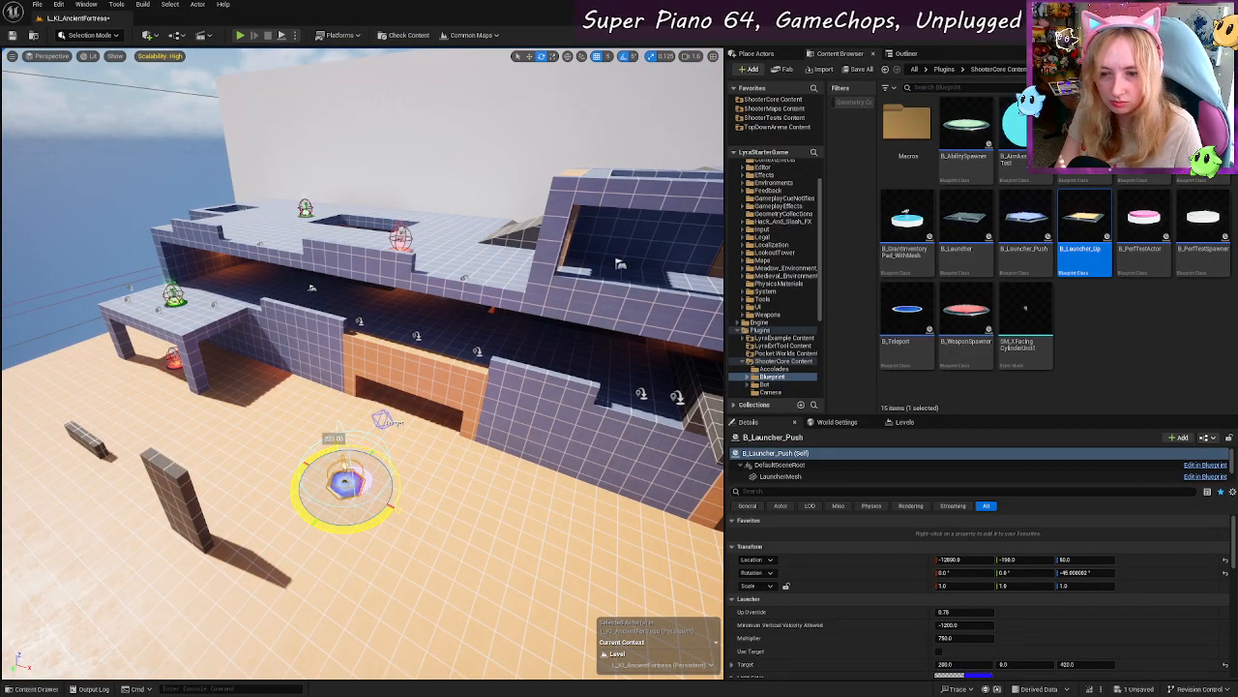
{"action": "right_click_drag", "start_coordinate": [390, 503], "coordinate": [310, 479]}
Step: Place the blue push launcher's target on the orange wall's ledge with Use Target enabled, and set the Multiplier to about 2333
{"action": "left_click", "coordinate": [419, 471]}
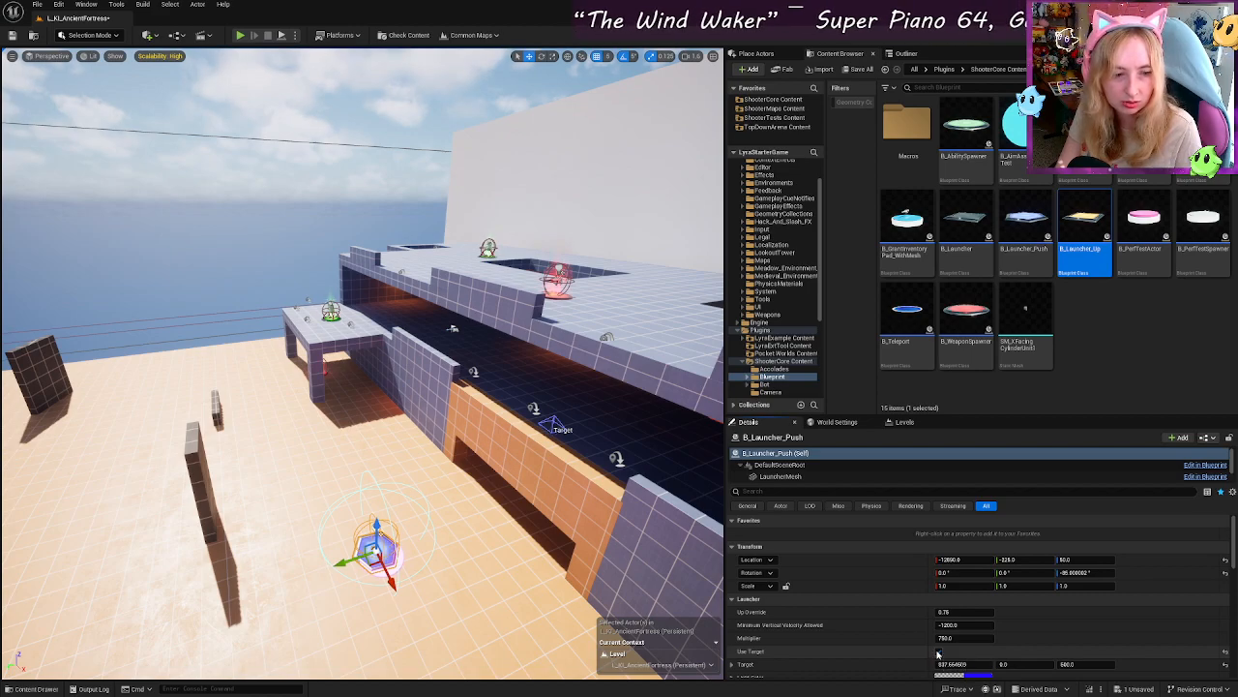
{"action": "right_click_drag", "start_coordinate": [561, 389], "coordinate": [564, 483]}
{"action": "key", "text": "w"}
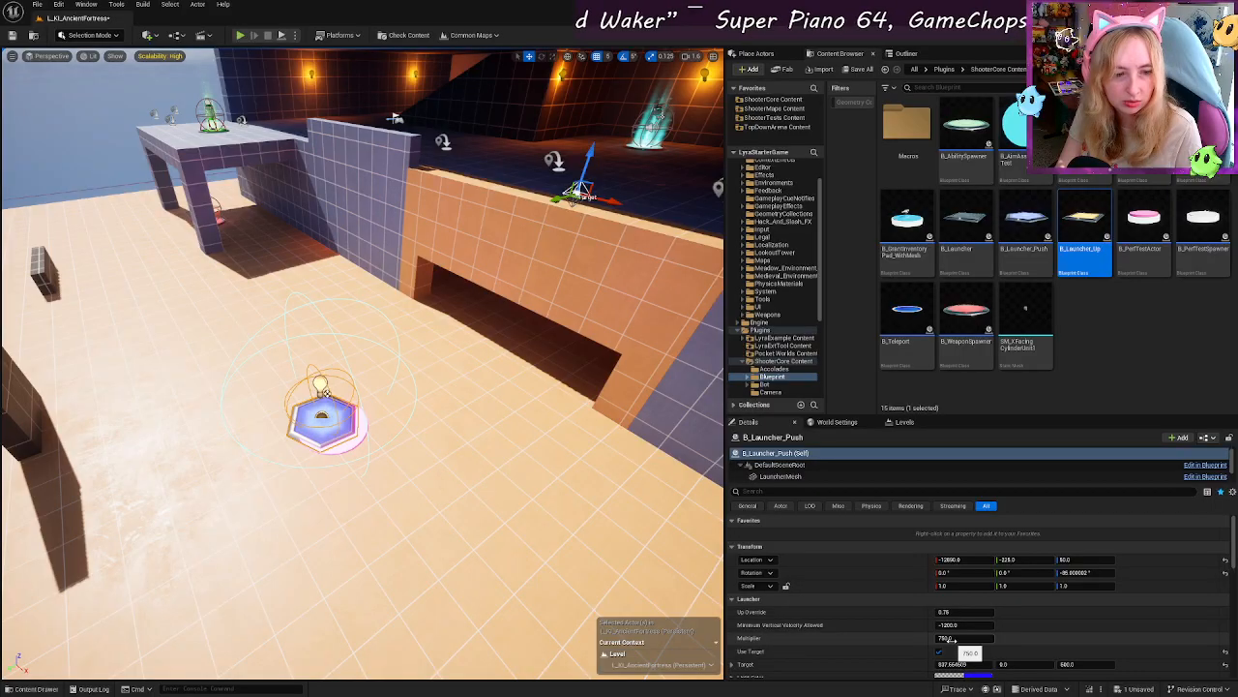
{"action": "right_click_drag", "start_coordinate": [460, 404], "coordinate": [572, 321]}
{"action": "key", "text": "w"}
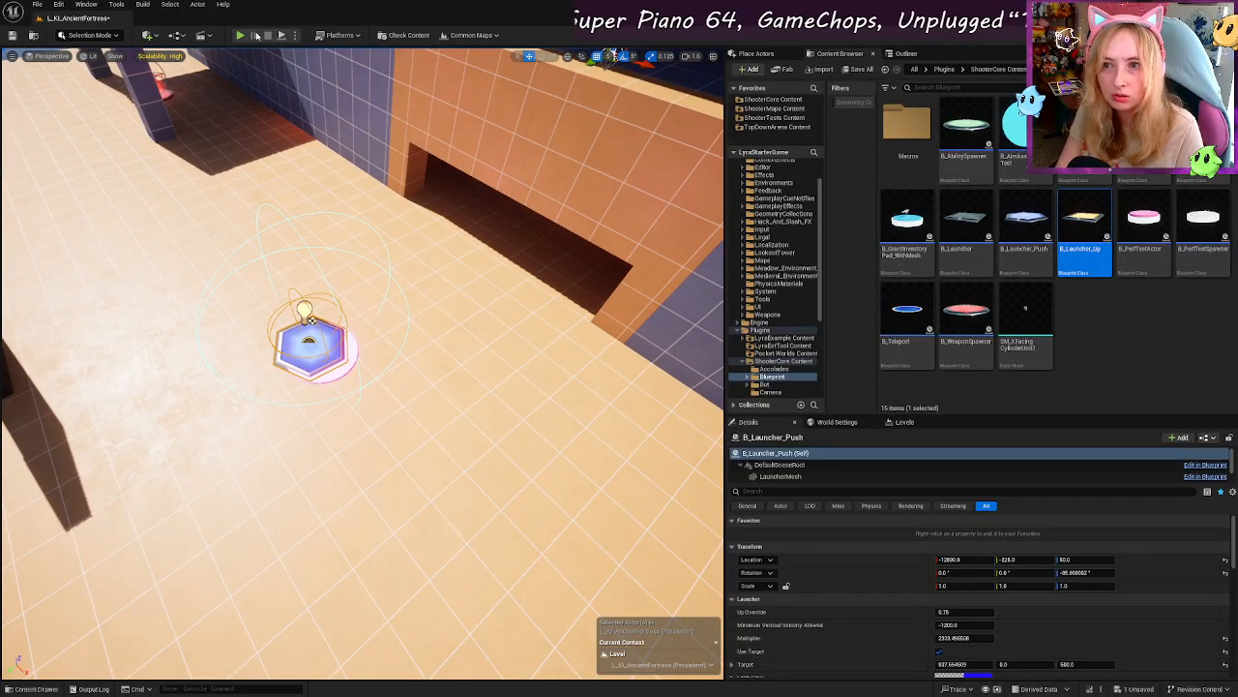
Step: Playtest the blue push launcher by running the character onto it toward the orange wall, and stop the play session
{"action": "left_click", "coordinate": [240, 35]}
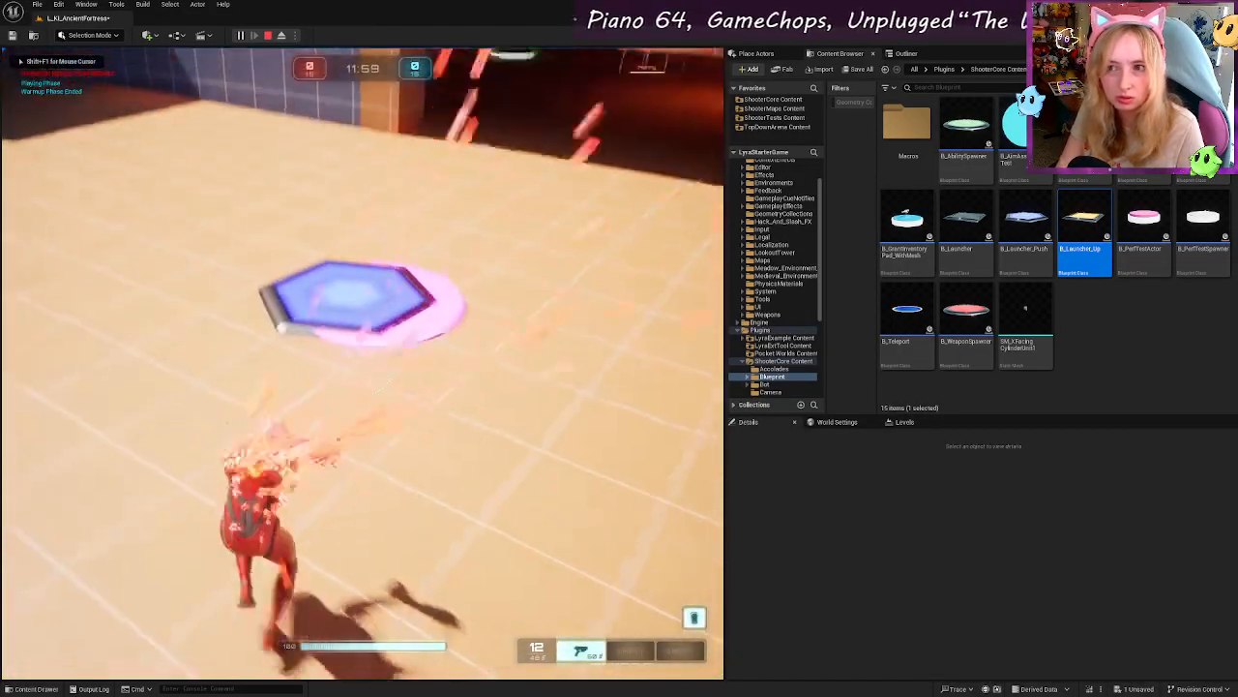
{"action": "key", "text": "w"}
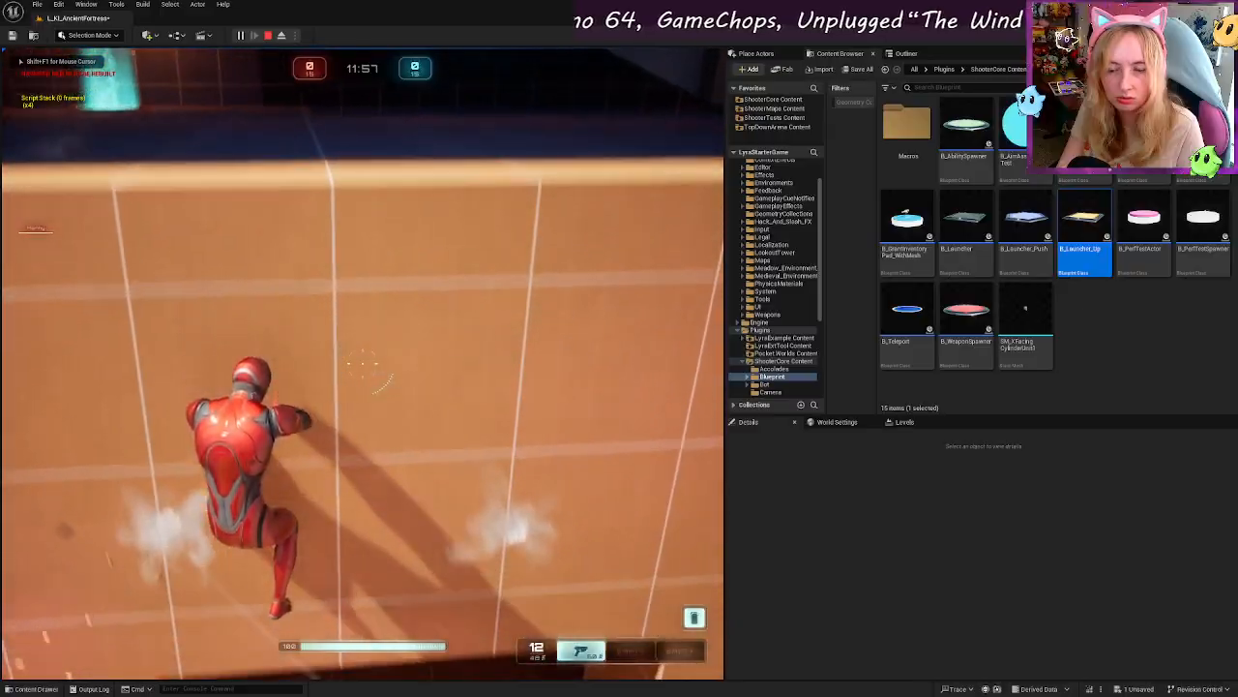
{"action": "key", "text": "w"}
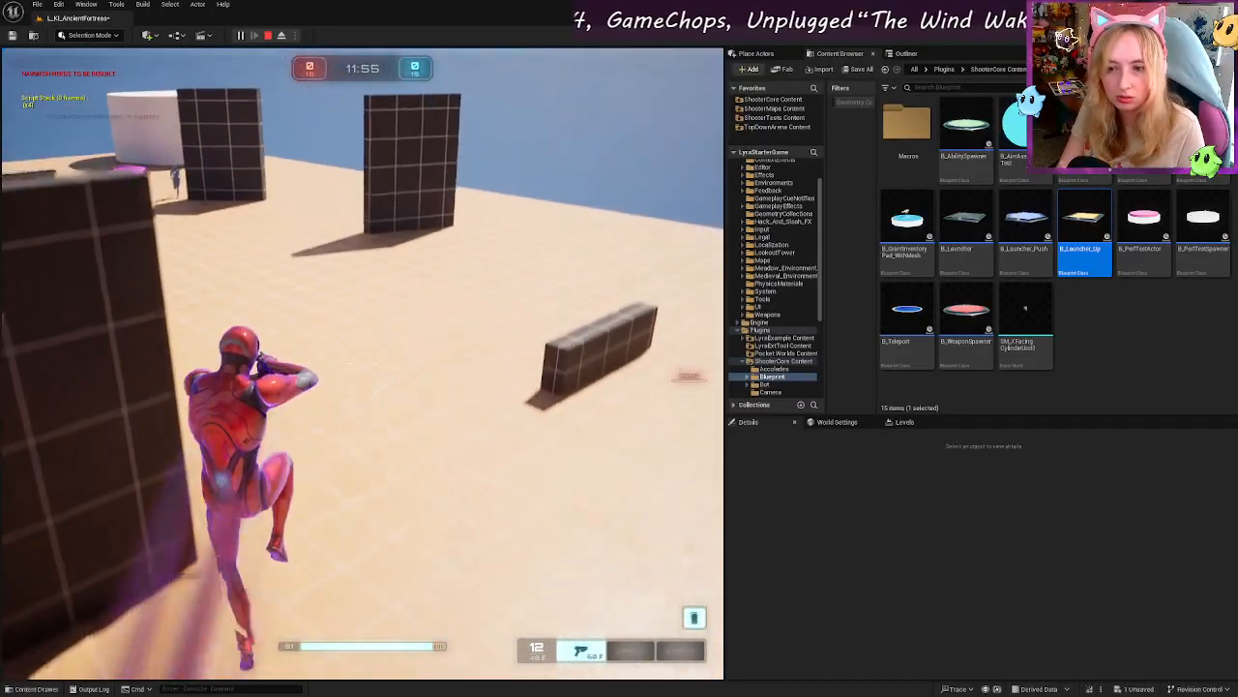
{"action": "key", "text": "Escape"}
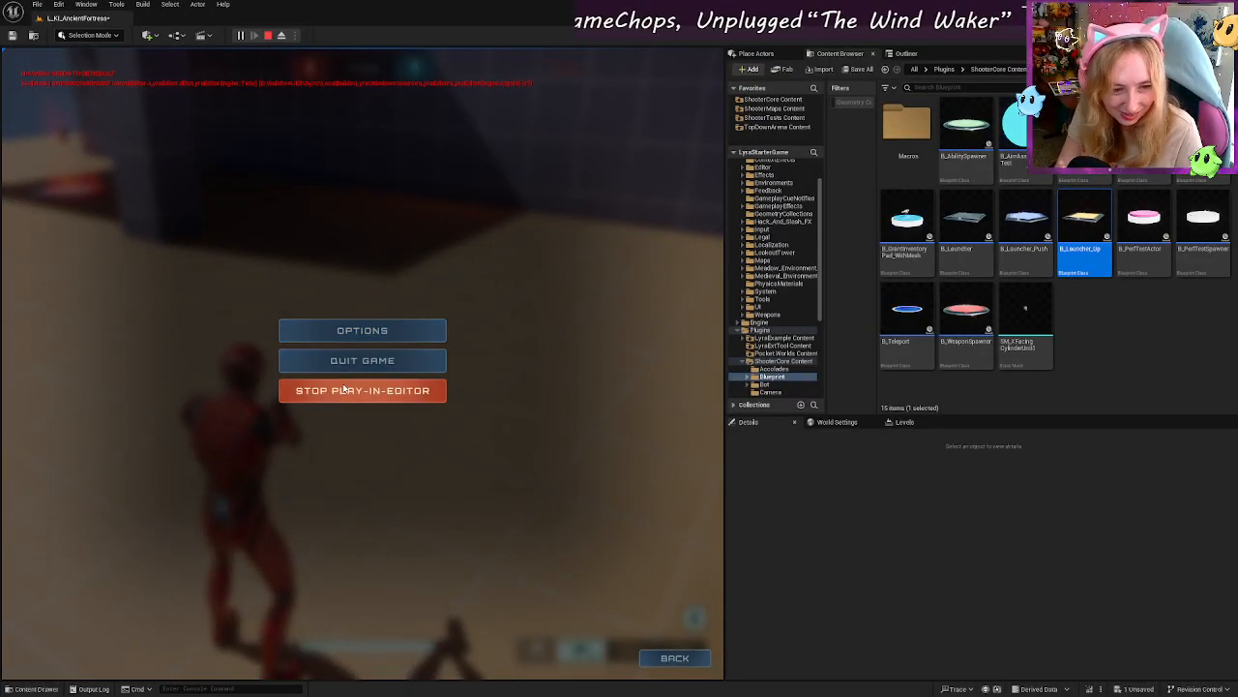
{"action": "left_click", "coordinate": [359, 390]}
Step: Turn off Use Target on the blue push launcher and delete the launcher from the floor before the orange wall
{"action": "scroll", "coordinate": [966, 632], "scroll_direction": "down", "scroll_amount": 4}
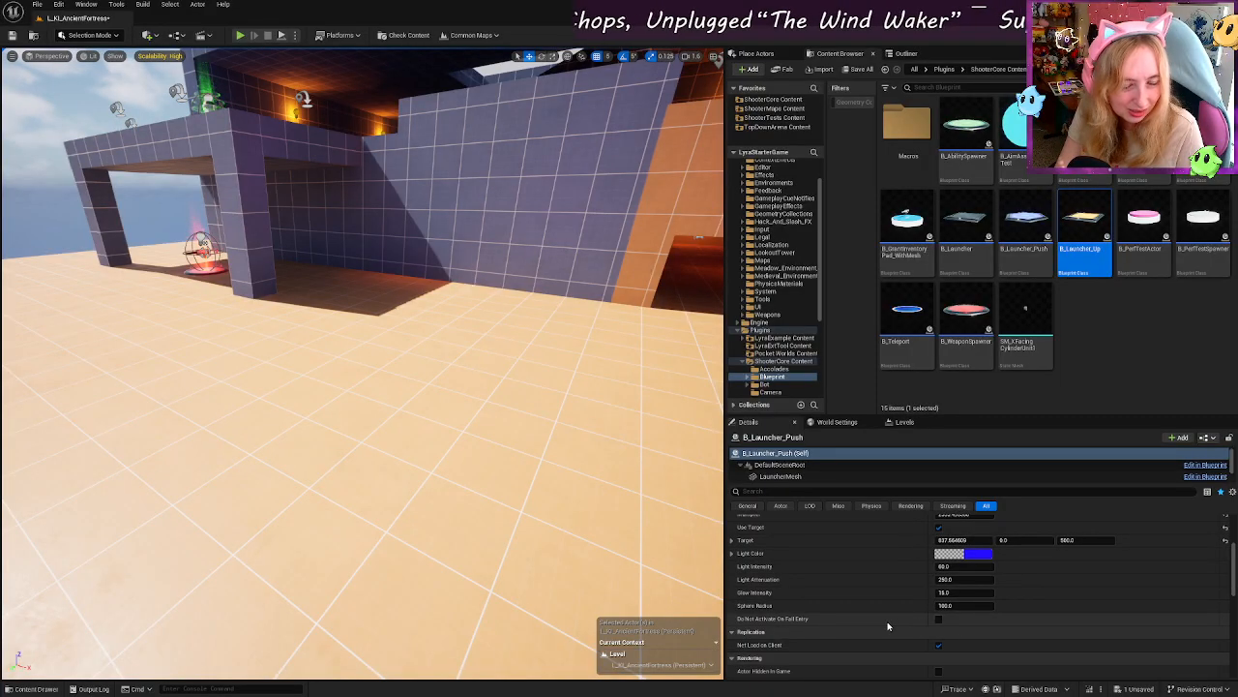
{"action": "scroll", "coordinate": [888, 626], "scroll_direction": "up", "scroll_amount": 5}
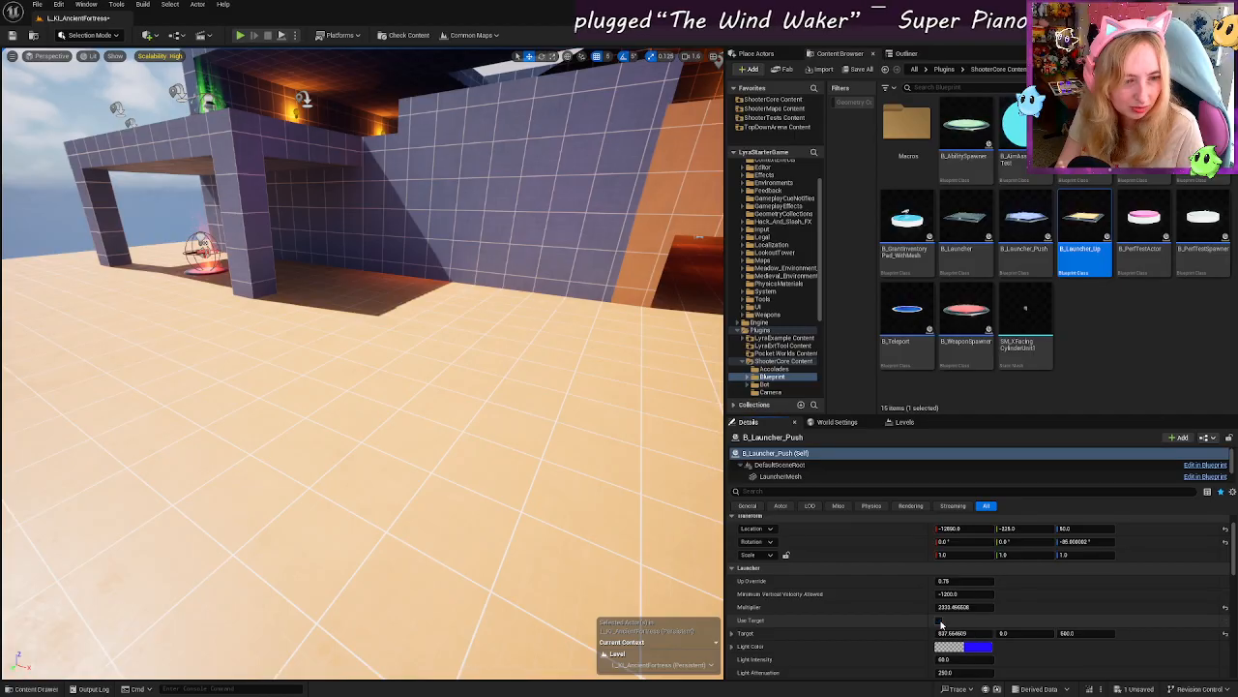
{"action": "right_click_drag", "start_coordinate": [517, 461], "coordinate": [595, 471]}
{"action": "key", "text": "s"}
{"action": "key", "text": "w"}
{"action": "right_click_drag", "start_coordinate": [477, 435], "coordinate": [501, 437]}
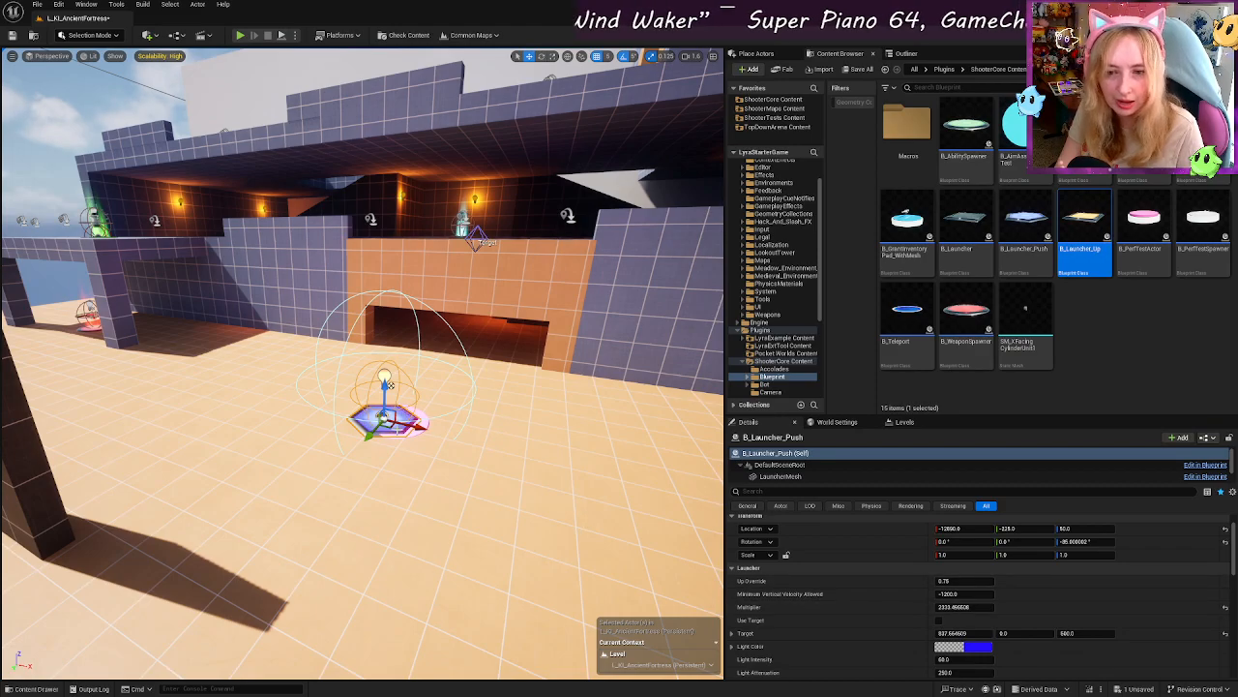
{"action": "left_click_drag", "start_coordinate": [386, 389], "coordinate": [350, 414]}
{"action": "key", "text": "Delete"}
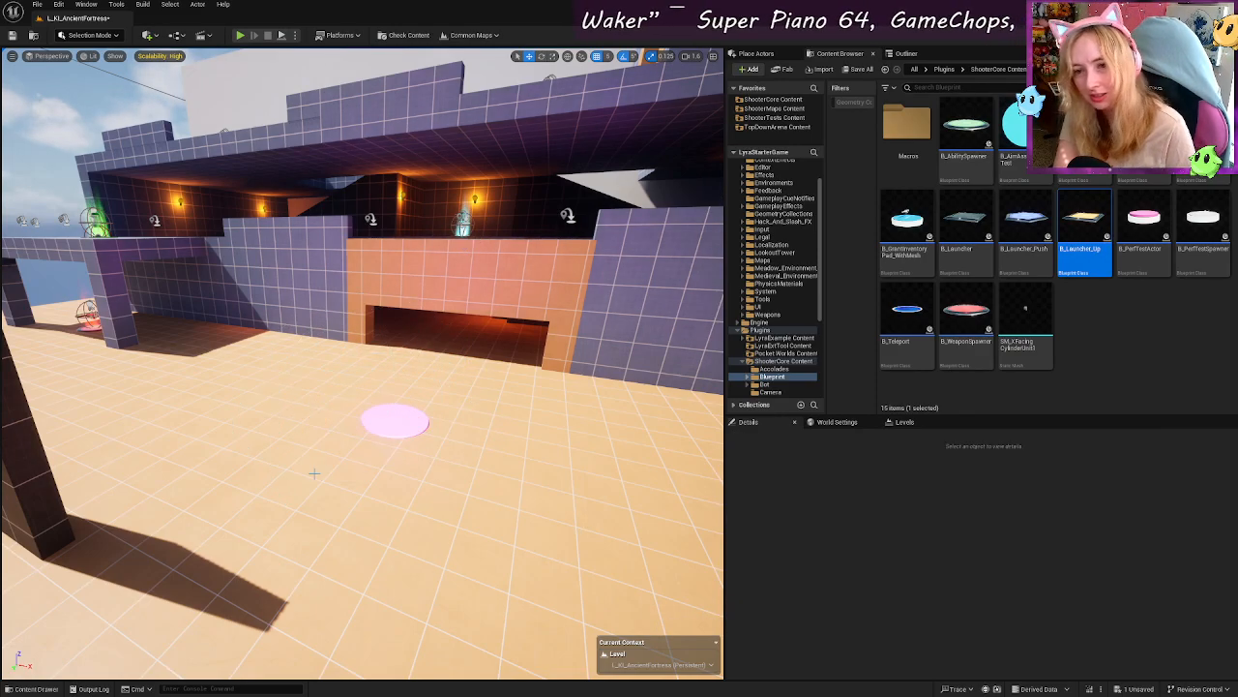
Step: Select the pink up launcher at the white tower's base and playtest the jump onto the tower, stopping the play session at the end
{"action": "right_click_drag", "start_coordinate": [314, 472], "coordinate": [668, 479]}
{"action": "key", "text": "w"}
{"action": "key", "text": "e"}
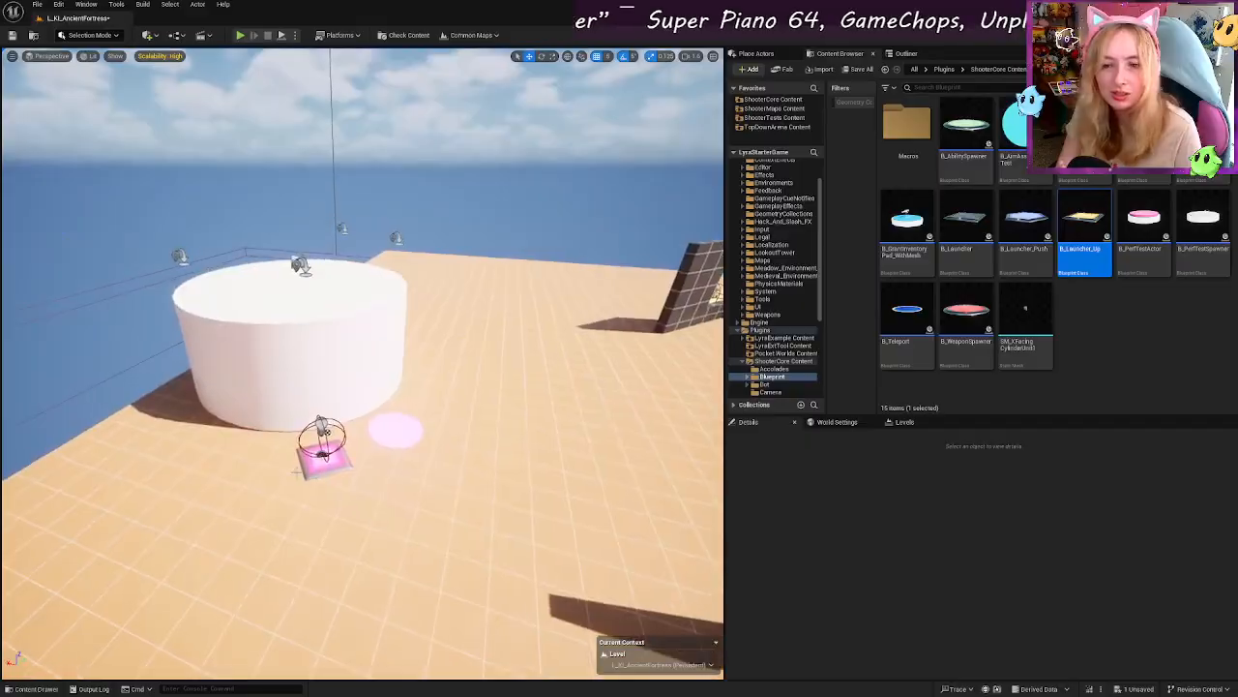
{"action": "left_click", "coordinate": [328, 462]}
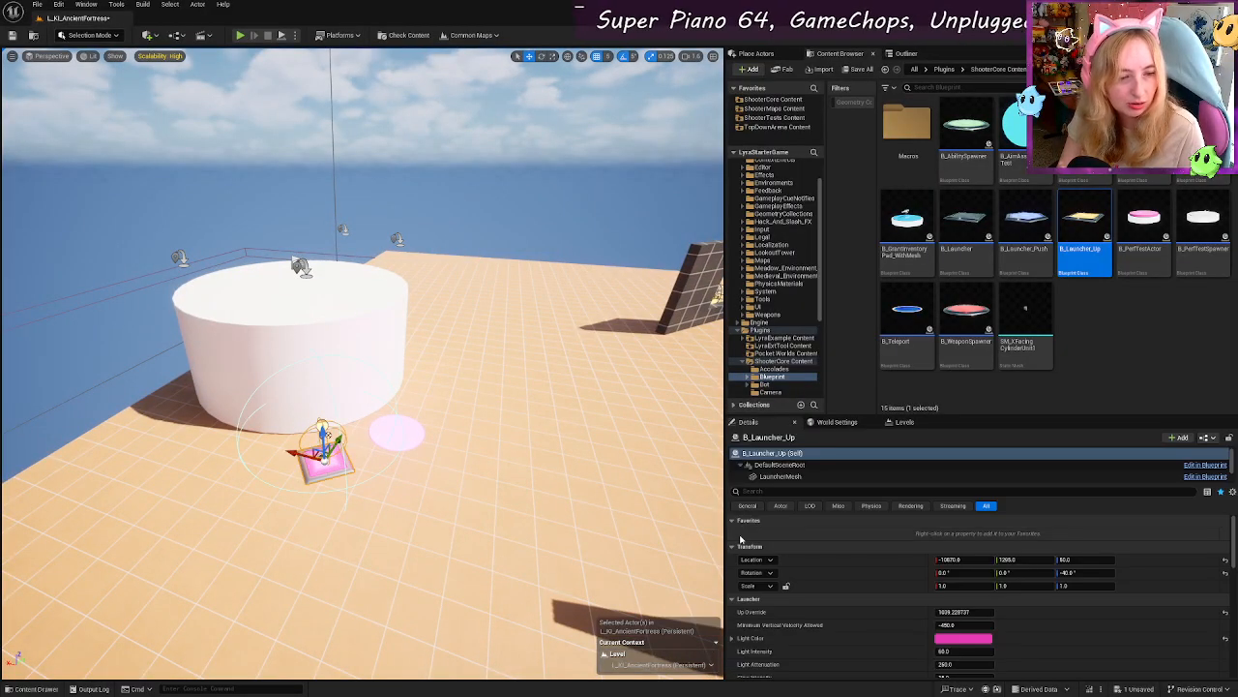
{"action": "right_click_drag", "start_coordinate": [561, 416], "coordinate": [537, 395]}
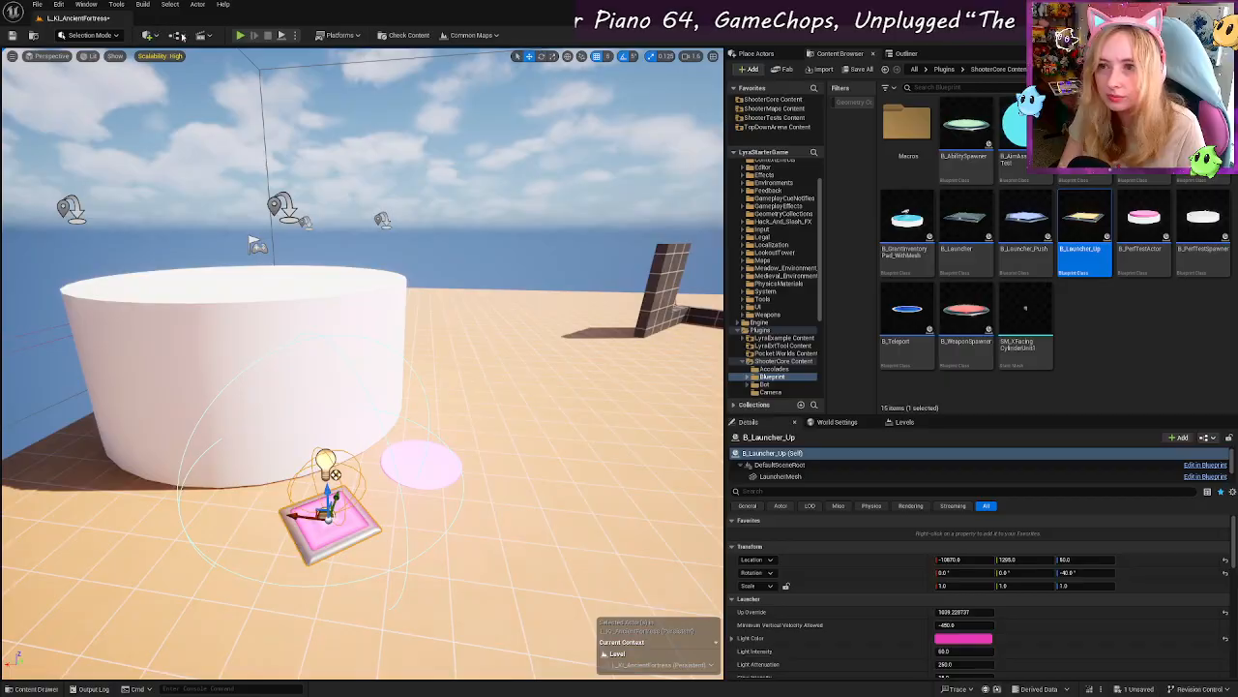
{"action": "left_click", "coordinate": [239, 35]}
{"action": "key", "text": "w"}
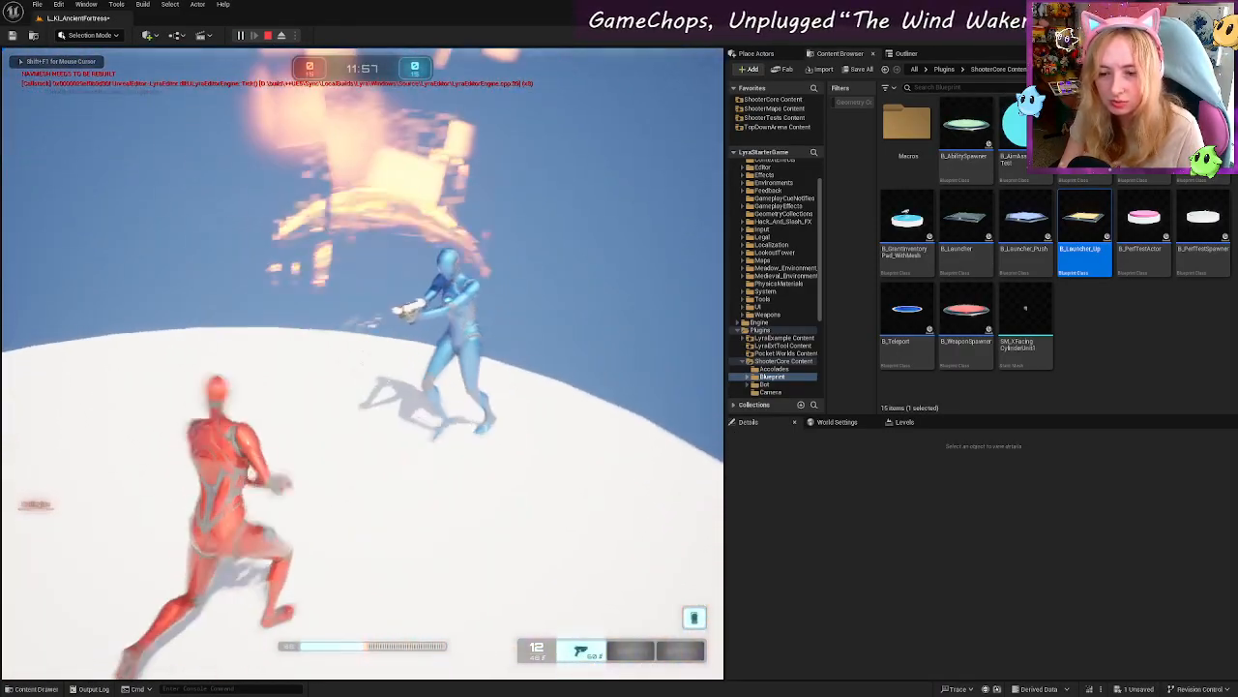
{"action": "key", "text": "Escape"}
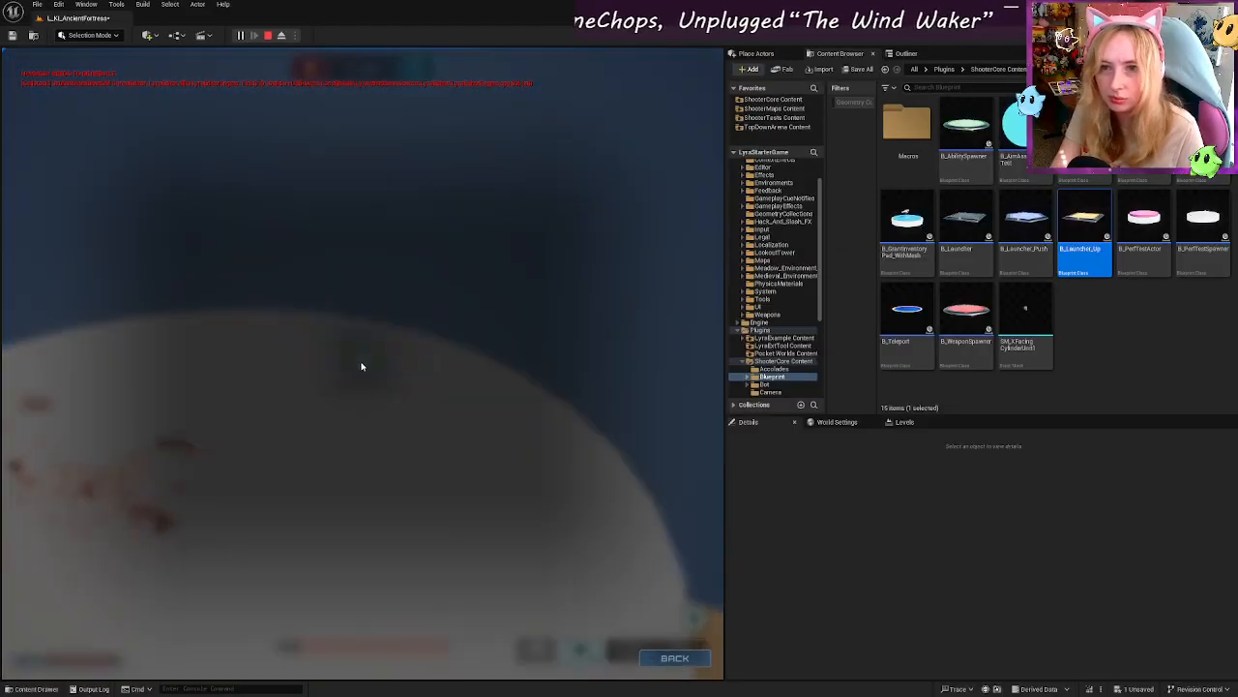
{"action": "left_click", "coordinate": [368, 390]}
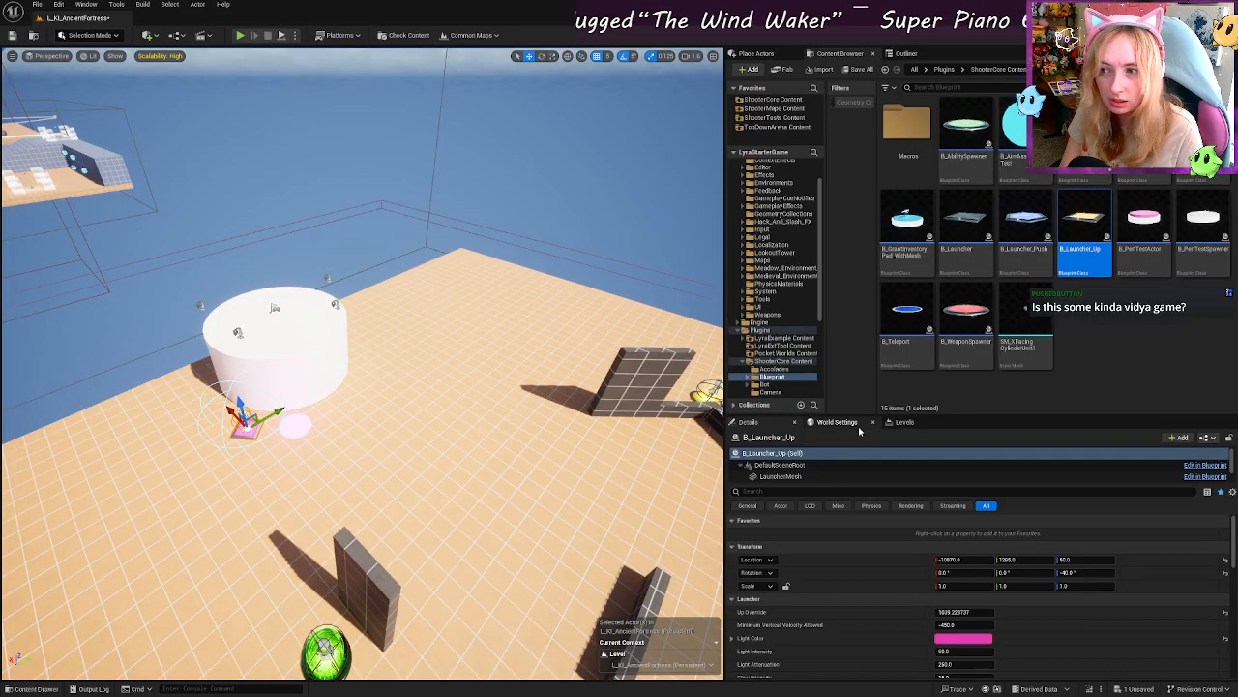
Step: Move the selected pink up launcher into the L_KI_AF_Gameplay level
{"action": "left_click", "coordinate": [904, 422]}
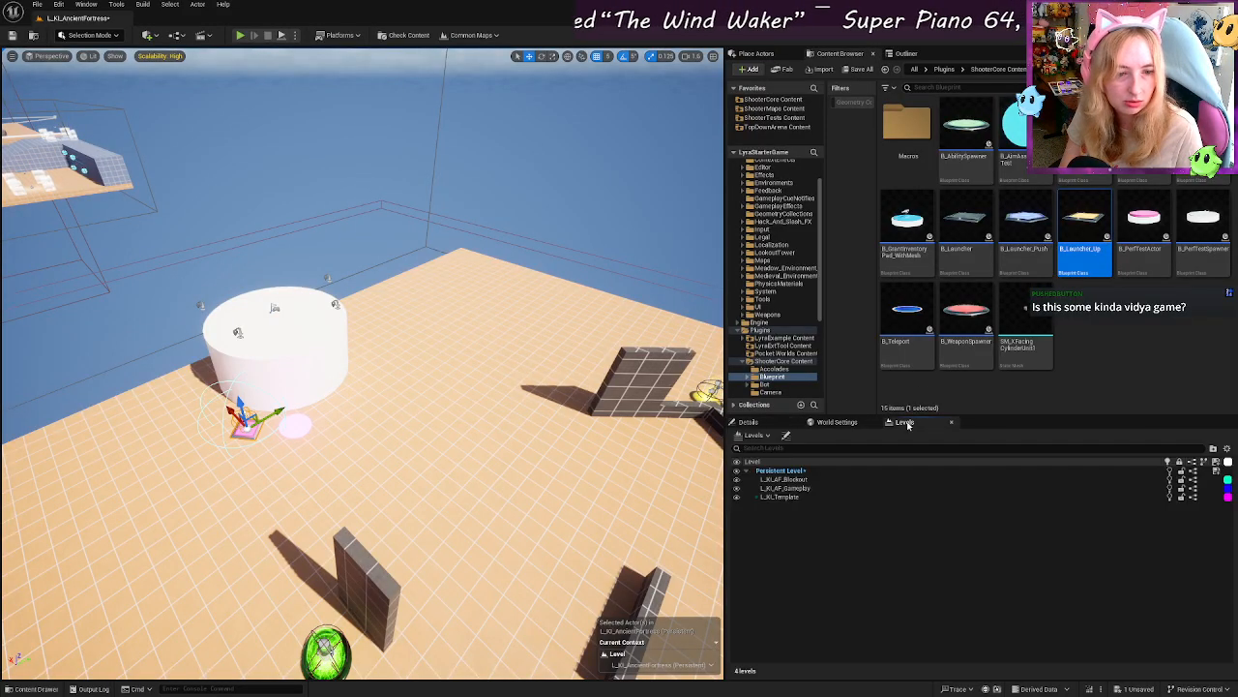
{"action": "left_click", "coordinate": [804, 490]}
{"action": "right_click", "coordinate": [804, 491]}
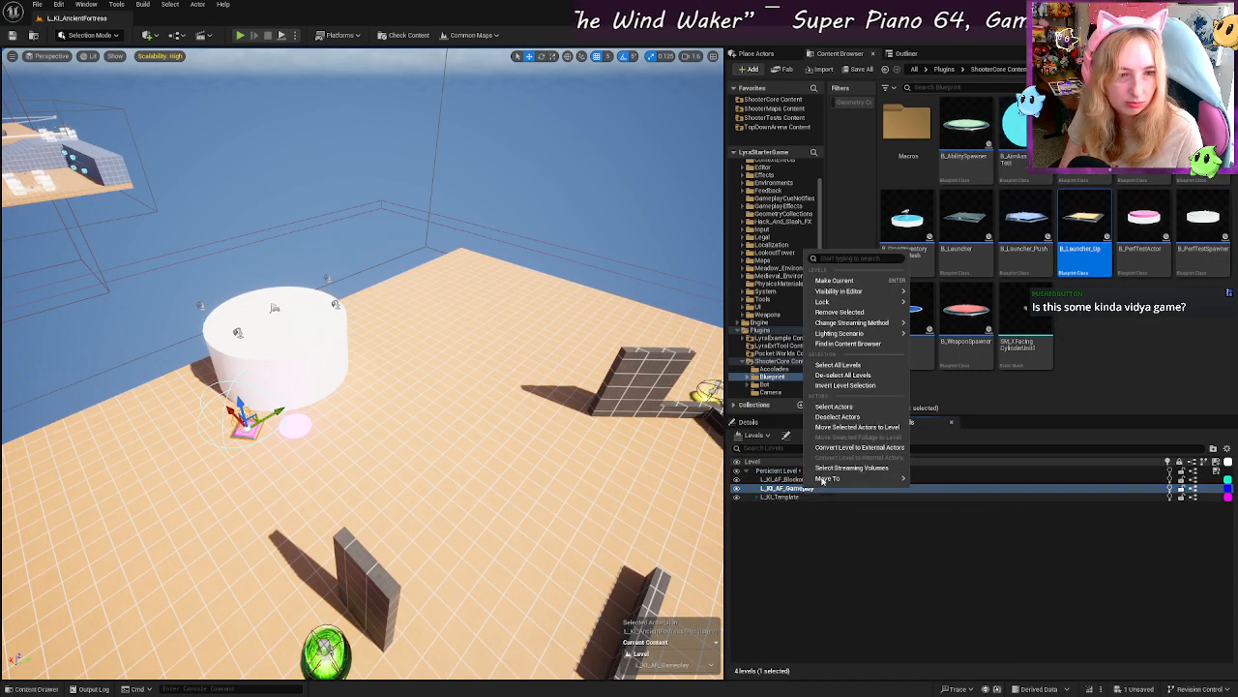
{"action": "left_click", "coordinate": [867, 431]}
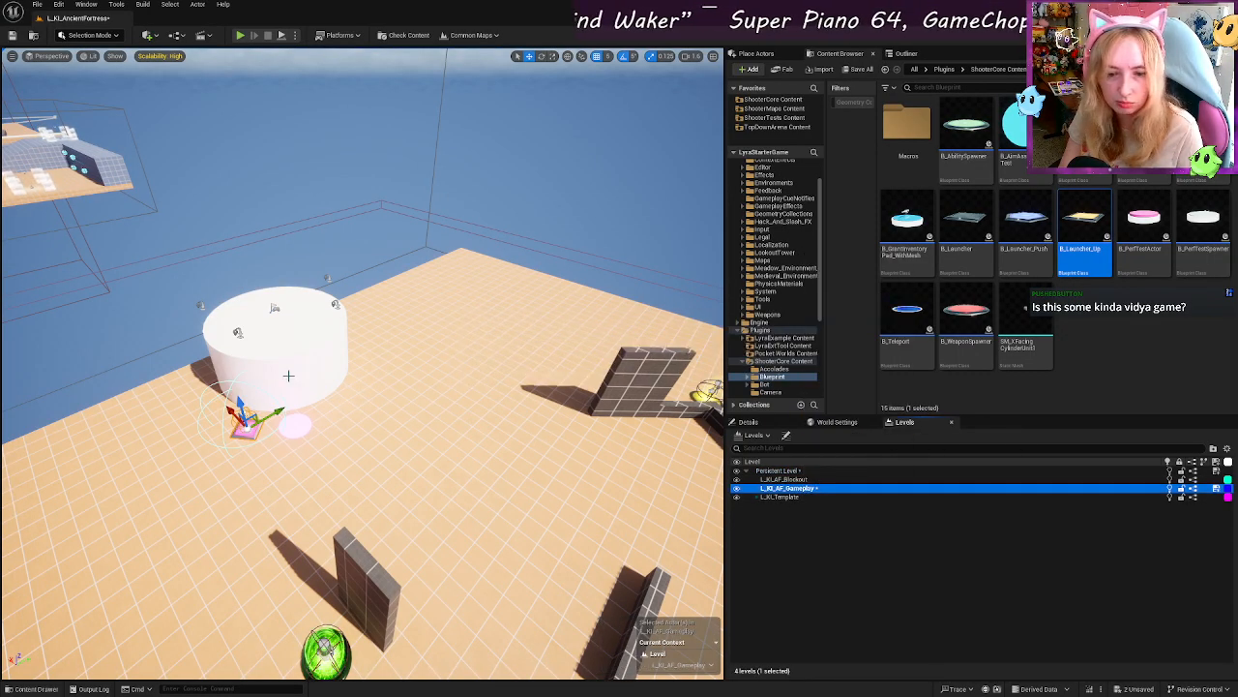
Step: Duplicate the pink up launcher to the shaded side of the white tower and rotate the copy about its vertical axis
{"action": "right_click_drag", "start_coordinate": [382, 421], "coordinate": [387, 414]}
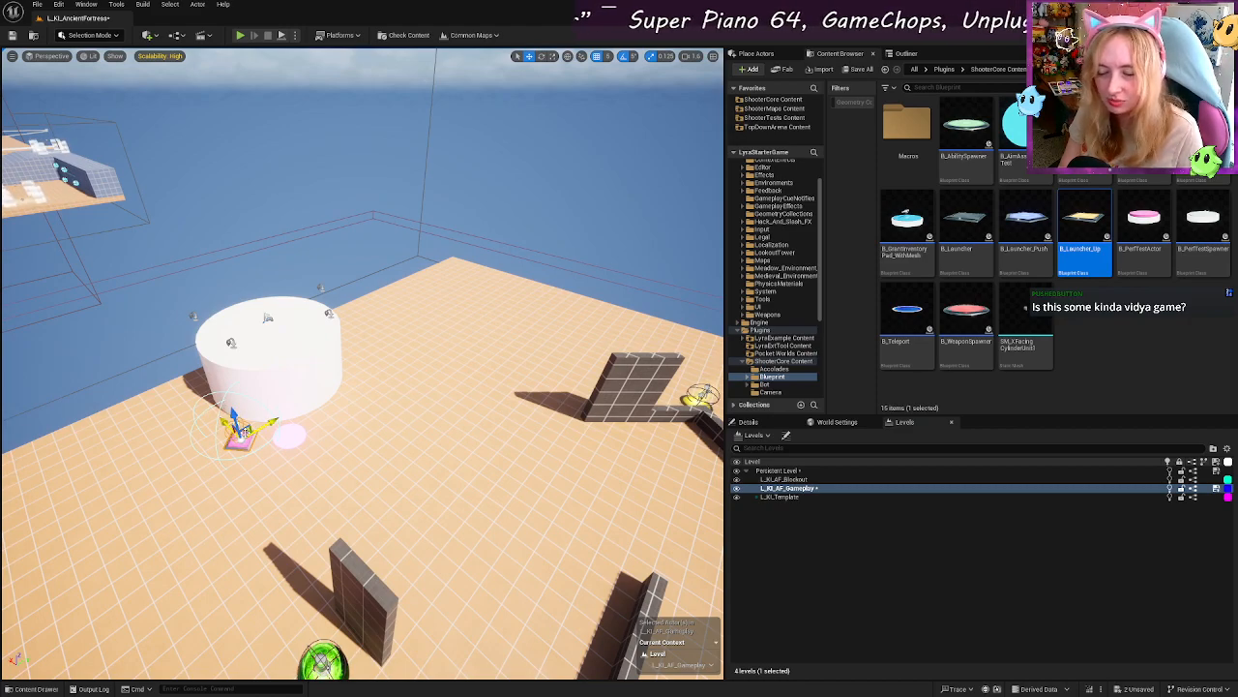
{"action": "left_click_drag", "start_coordinate": [245, 432], "coordinate": [422, 474], "text": "alt"}
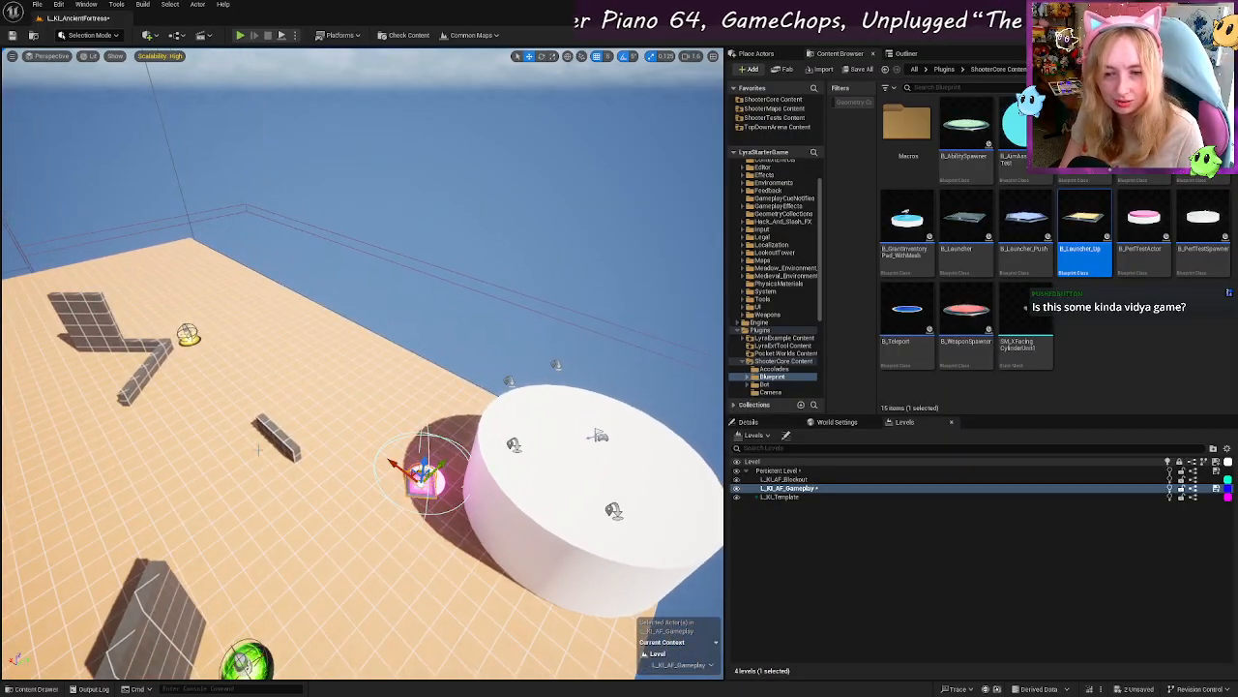
{"action": "right_click_drag", "start_coordinate": [258, 449], "coordinate": [286, 456]}
{"action": "key", "text": "w"}
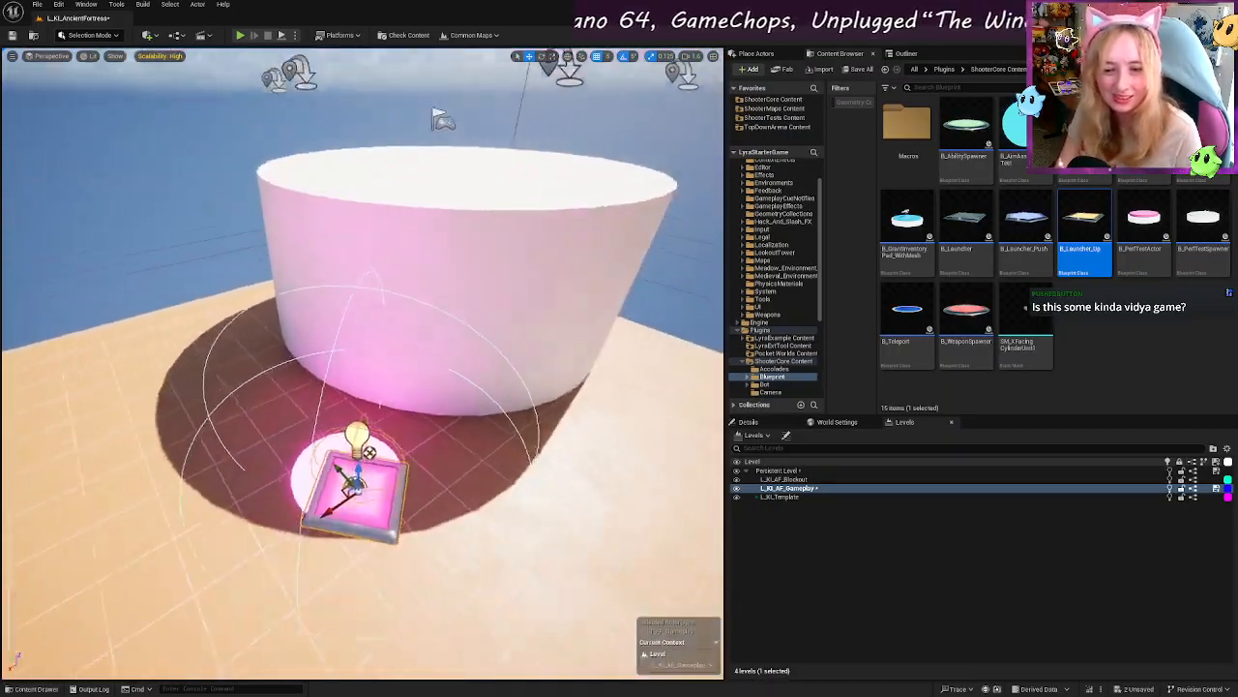
{"action": "right_click_drag", "start_coordinate": [383, 488], "coordinate": [384, 502]}
{"action": "key", "text": "s"}
{"action": "key", "text": "e"}
{"action": "left_click_drag", "start_coordinate": [382, 484], "coordinate": [394, 474]}
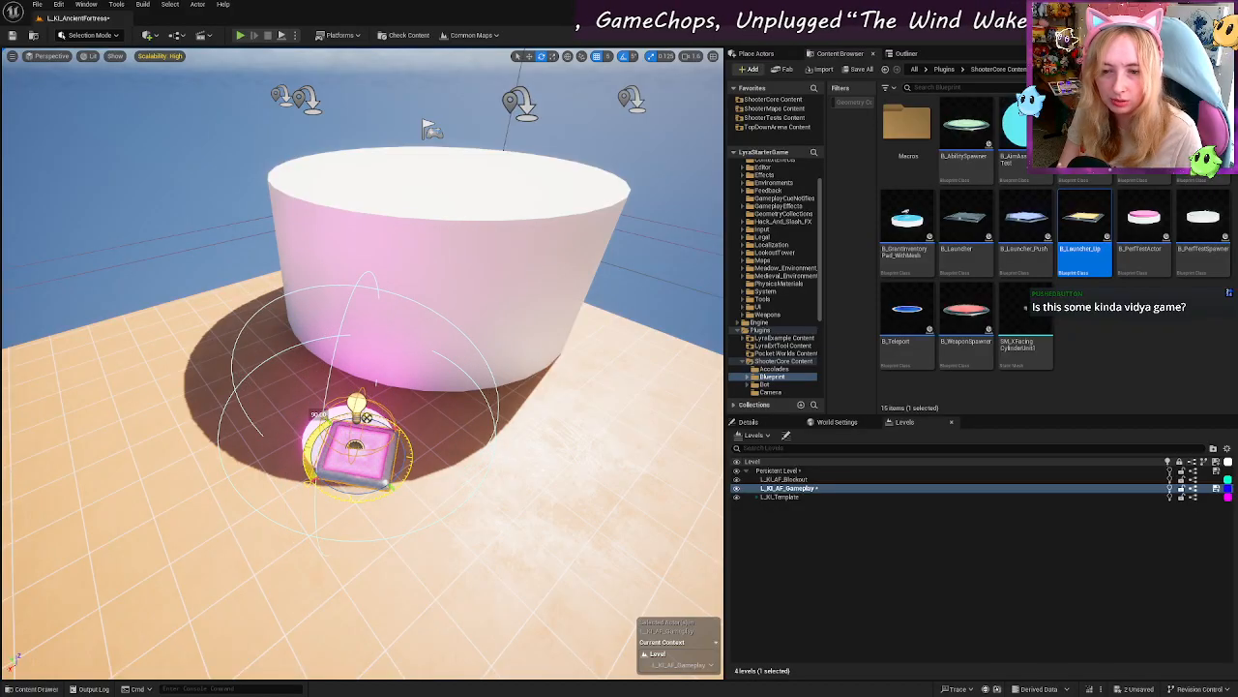
Step: Delete the flat pink disc lying under the duplicated launcher
{"action": "left_click", "coordinate": [312, 438]}
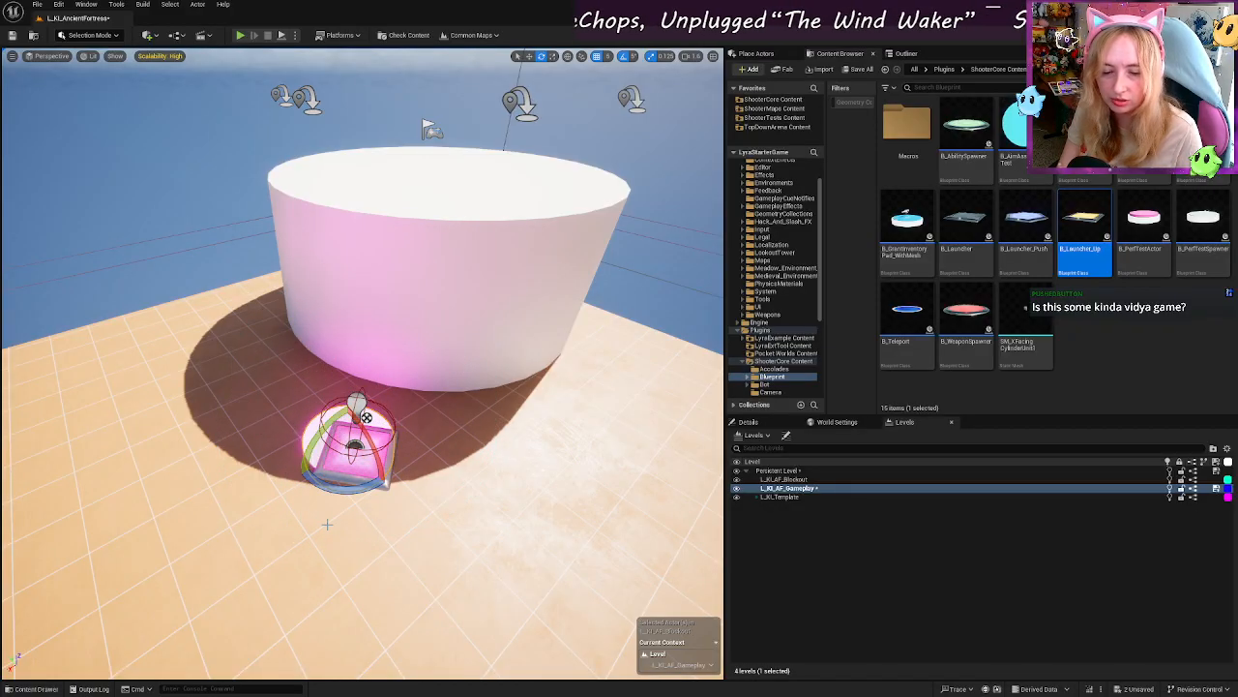
{"action": "key", "text": "Delete"}
Step: Move the duplicated pink launcher closer to the white tower's base and rotate it slightly to line up with the wall
{"action": "left_click", "coordinate": [356, 447]}
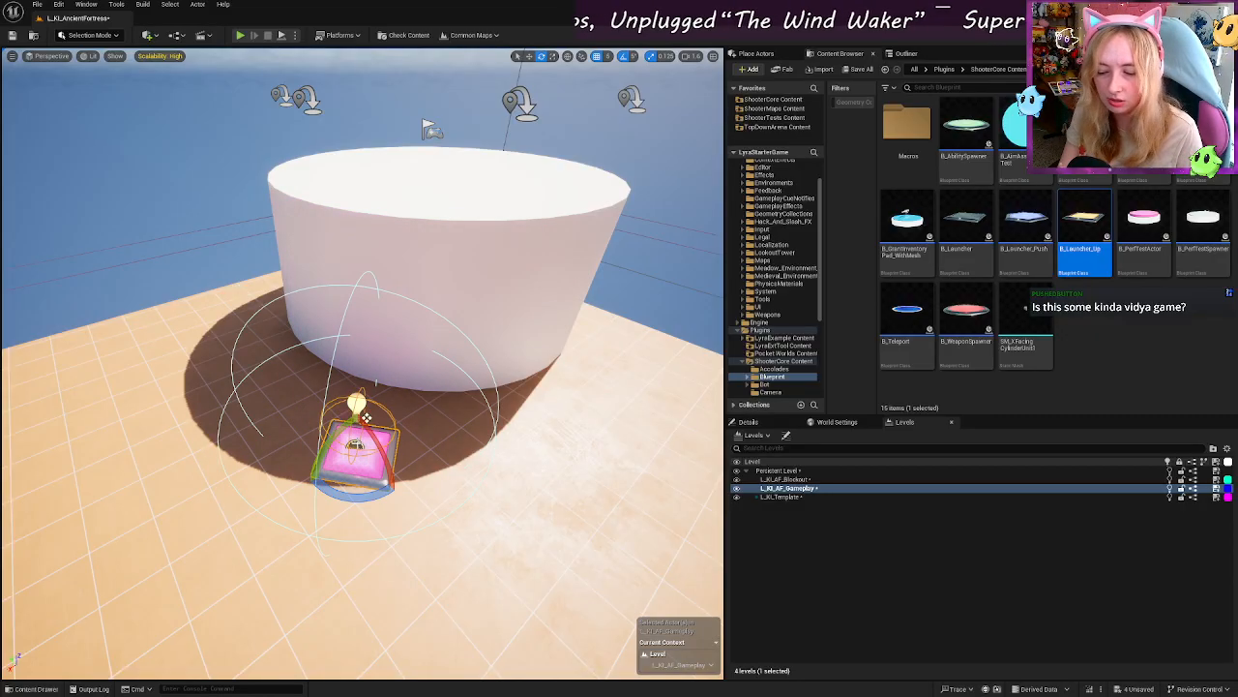
{"action": "left_click_drag", "start_coordinate": [366, 417], "coordinate": [385, 384]}
{"action": "left_click_drag", "start_coordinate": [384, 454], "coordinate": [468, 475]}
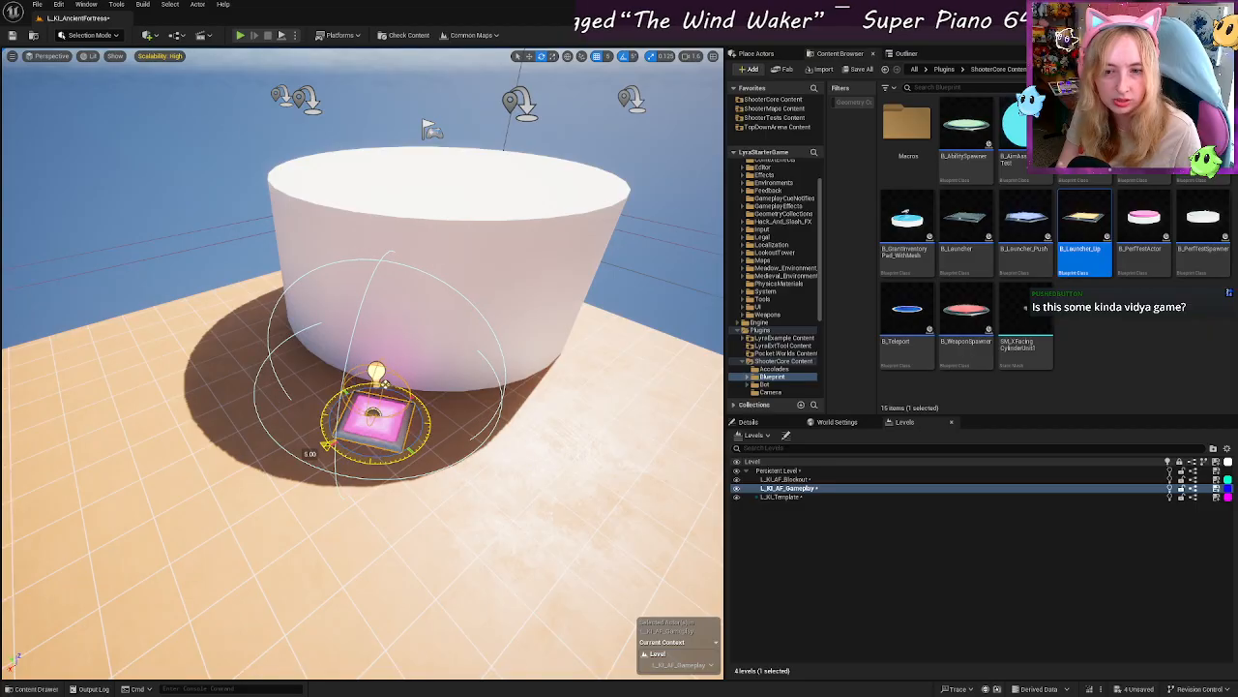
Step: Delete the flat pink disc beside the up launcher at the white tower's sunlit base
{"action": "right_click_drag", "start_coordinate": [468, 475], "coordinate": [520, 461]}
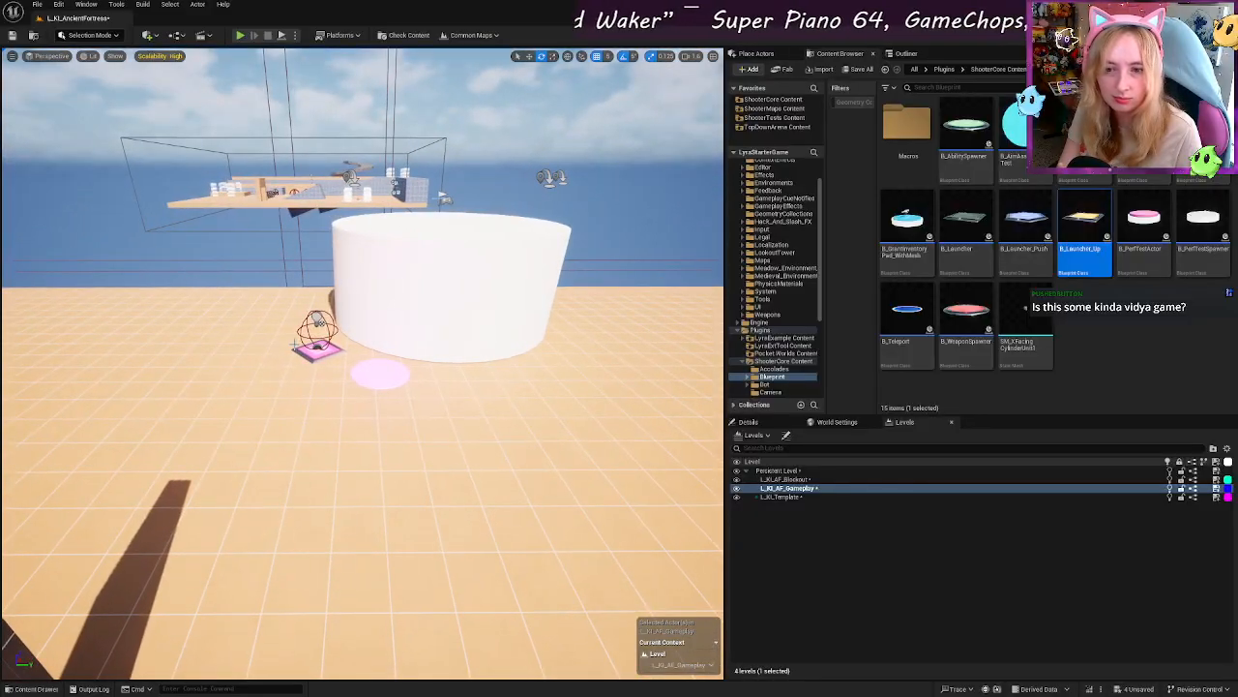
{"action": "left_click", "coordinate": [321, 324]}
{"action": "right_click_drag", "start_coordinate": [321, 323], "coordinate": [295, 435]}
{"action": "key", "text": "w"}
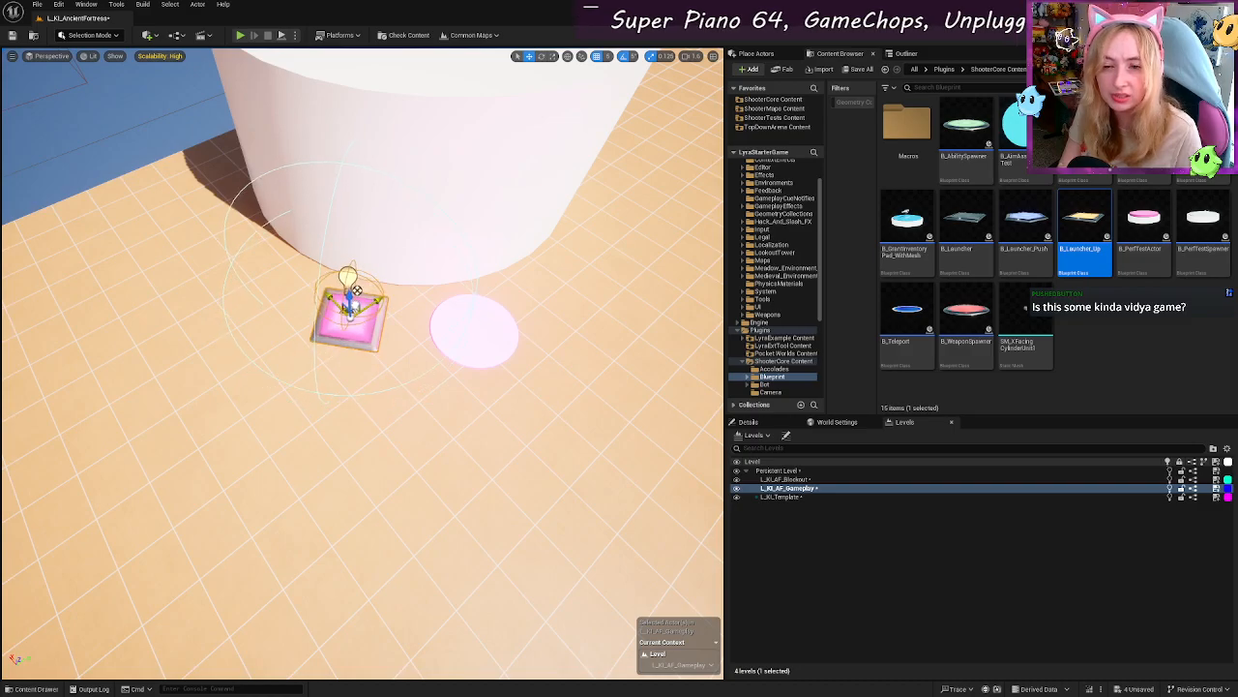
{"action": "key", "text": "Delete"}
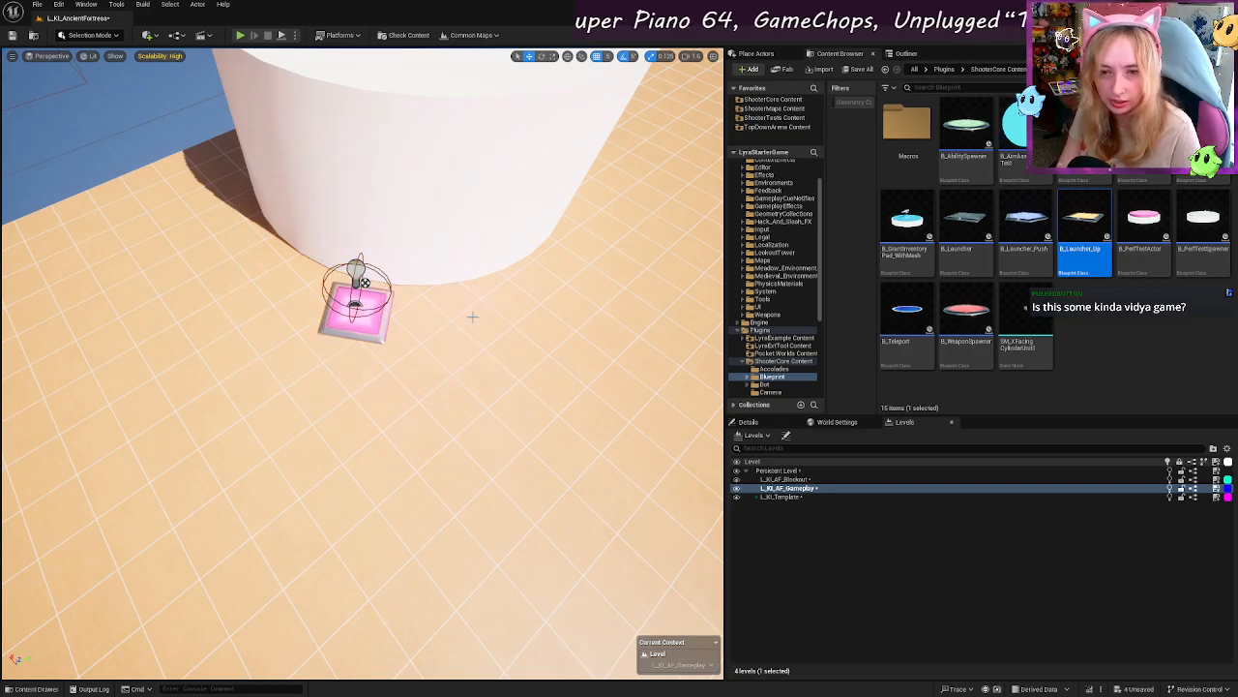
Step: Duplicate the pink up launcher and place the copy on the sand in front of the fortress wall's low opening
{"action": "right_click_drag", "start_coordinate": [373, 361], "coordinate": [421, 300]}
{"action": "right_click_drag", "start_coordinate": [406, 484], "coordinate": [141, 616]}
{"action": "left_click", "coordinate": [449, 565]}
{"action": "right_click_drag", "start_coordinate": [448, 565], "coordinate": [443, 556]}
{"action": "left_click_drag", "start_coordinate": [454, 524], "coordinate": [54, 474], "text": "alt"}
{"action": "right_click_drag", "start_coordinate": [418, 536], "coordinate": [402, 563]}
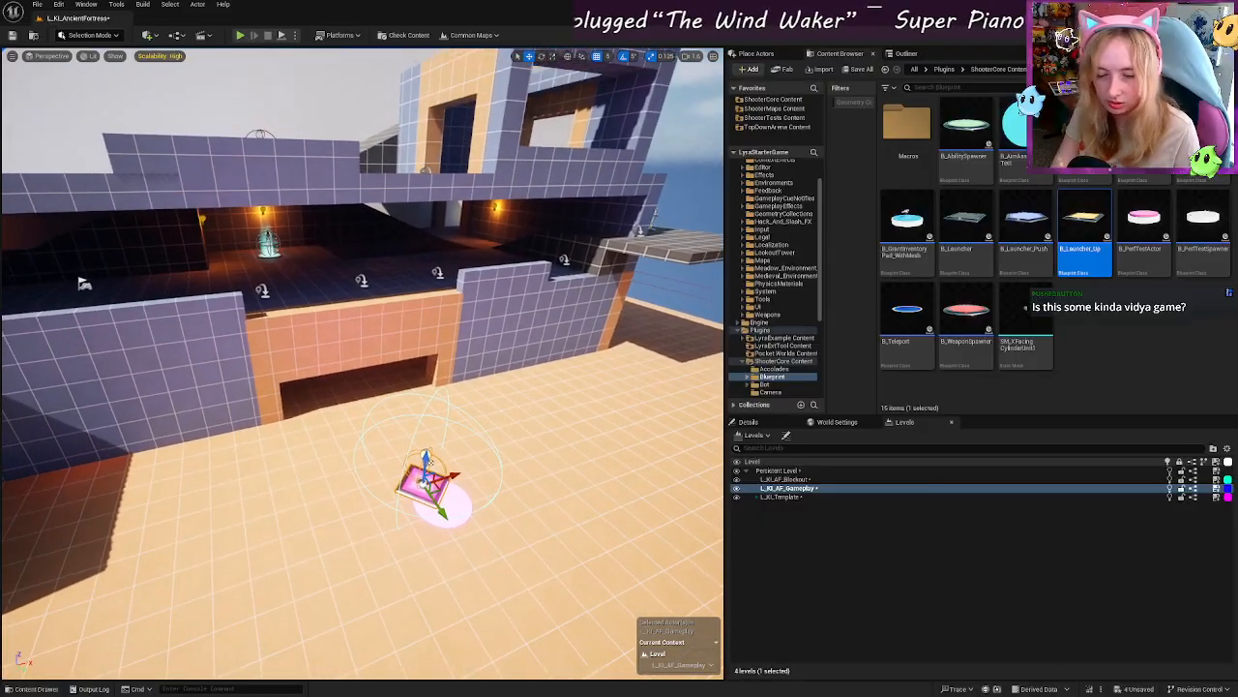
Step: Rotate the duplicated launcher to line up with the fortress opening and move it over the flat pink disc
{"action": "key", "text": "r"}
{"action": "key", "text": "e"}
{"action": "left_click_drag", "start_coordinate": [399, 465], "coordinate": [372, 488]}
{"action": "left_click_drag", "start_coordinate": [411, 526], "coordinate": [418, 528]}
{"action": "right_click_drag", "start_coordinate": [418, 527], "coordinate": [459, 561]}
{"action": "key", "text": "w"}
{"action": "left_click_drag", "start_coordinate": [335, 463], "coordinate": [328, 515]}
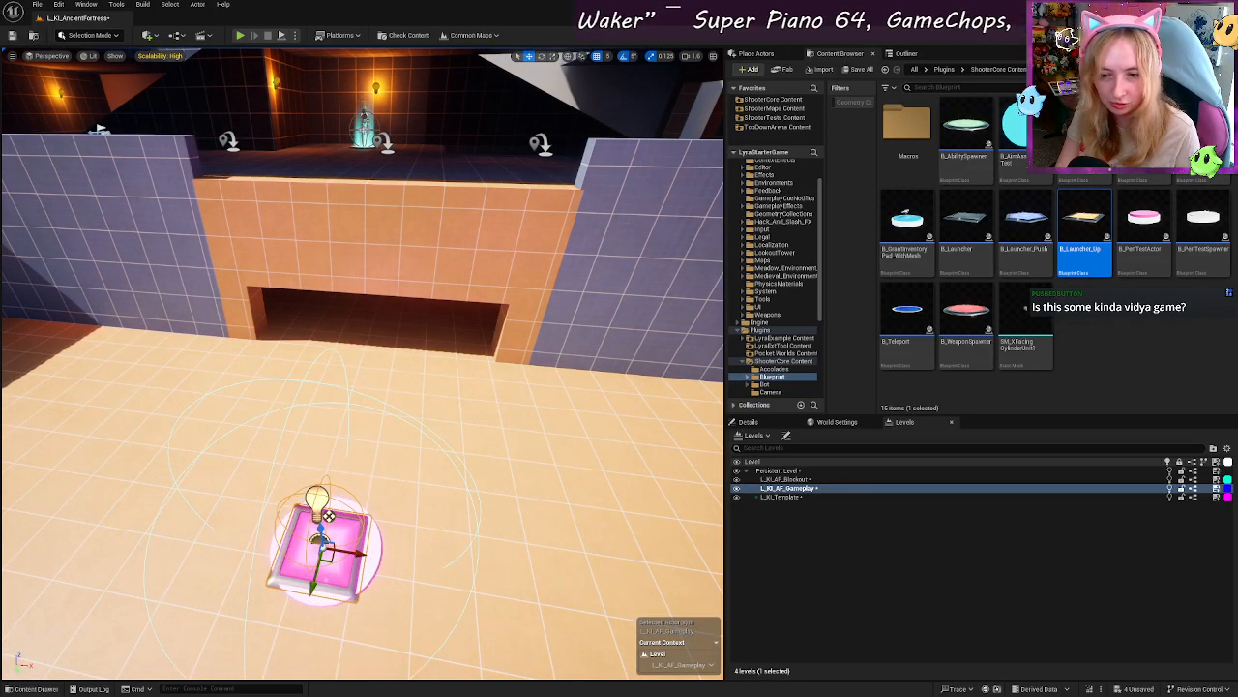
Step: Delete the pink disc under the launcher and nudge the launcher slightly sideways in front of the opening
{"action": "left_click", "coordinate": [377, 557]}
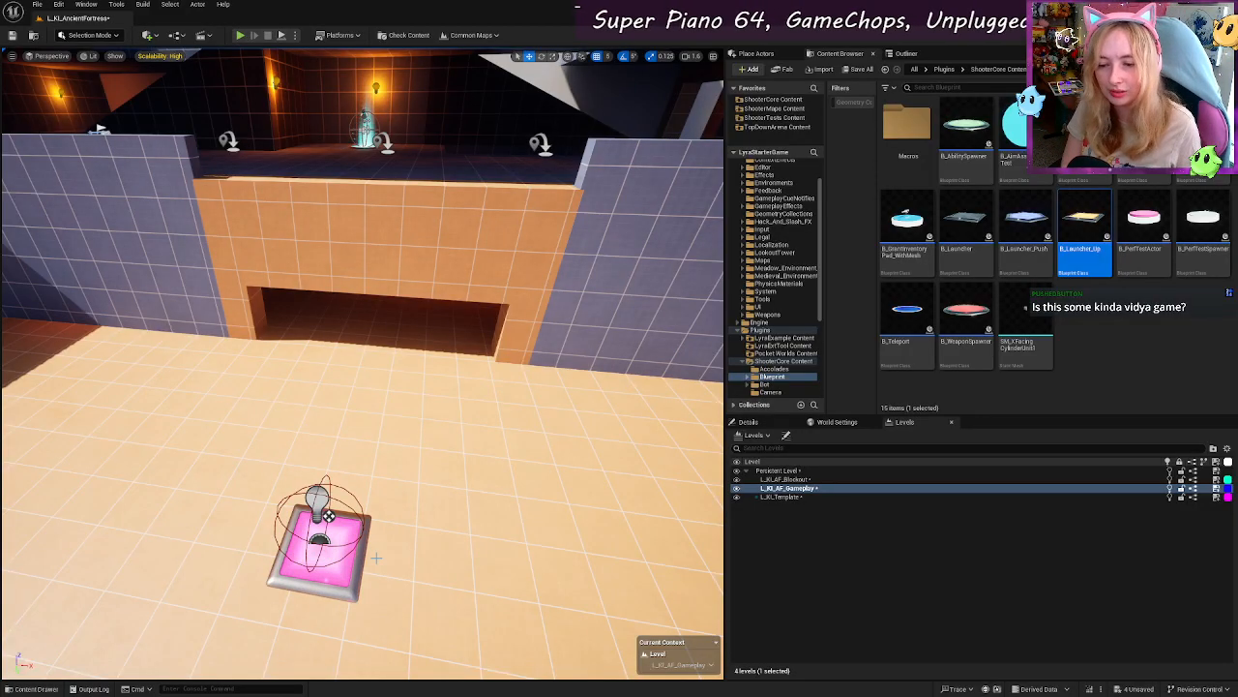
{"action": "left_click", "coordinate": [329, 515]}
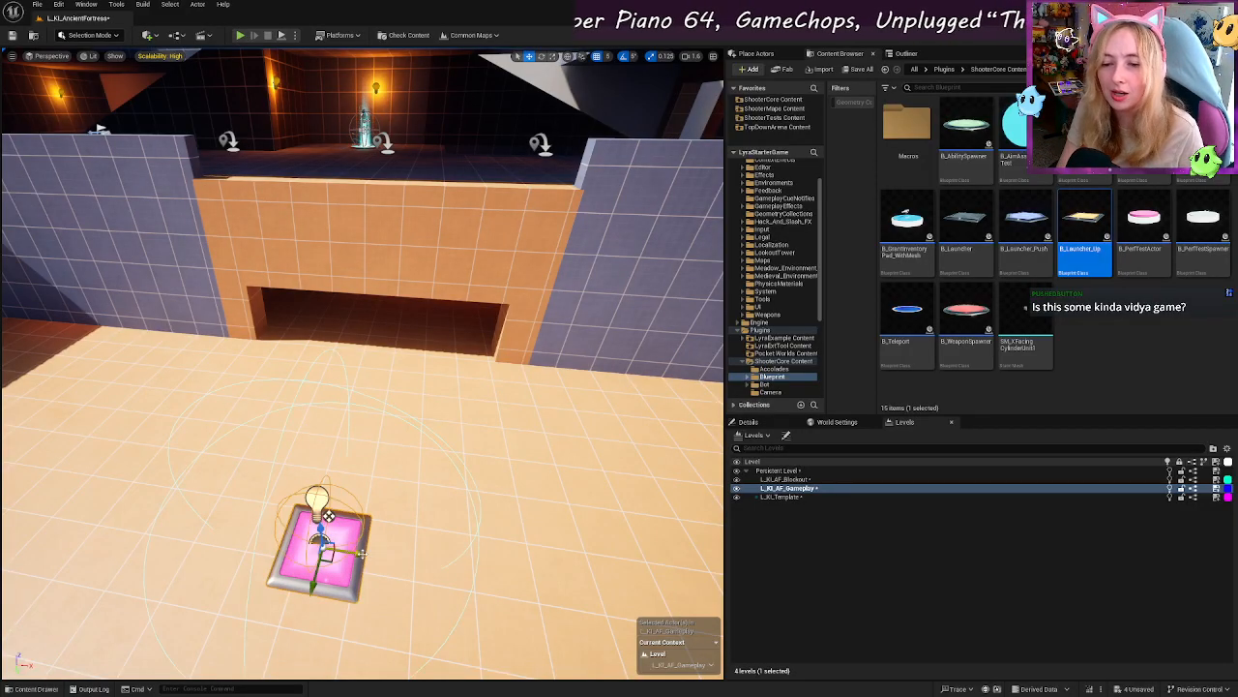
{"action": "left_click_drag", "start_coordinate": [329, 515], "coordinate": [333, 517]}
{"action": "left_click_drag", "start_coordinate": [370, 559], "coordinate": [381, 560]}
Step: Duplicate the launcher and bring the copy to the sandy strip outside the alcove between the blue fortress walls
{"action": "key", "text": "s"}
{"action": "mouse_move", "coordinate": [381, 560]}
{"action": "right_mouse_down"}
{"action": "mouse_move", "coordinate": [358, 554]}
{"action": "mouse_move", "coordinate": [372, 605]}
{"action": "mouse_move", "coordinate": [352, 566]}
{"action": "mouse_move", "coordinate": [382, 562]}
{"action": "right_mouse_up"}
{"action": "key", "text": "w"}
{"action": "key", "text": "w"}
{"action": "key", "text": "s"}
{"action": "key", "text": "a"}
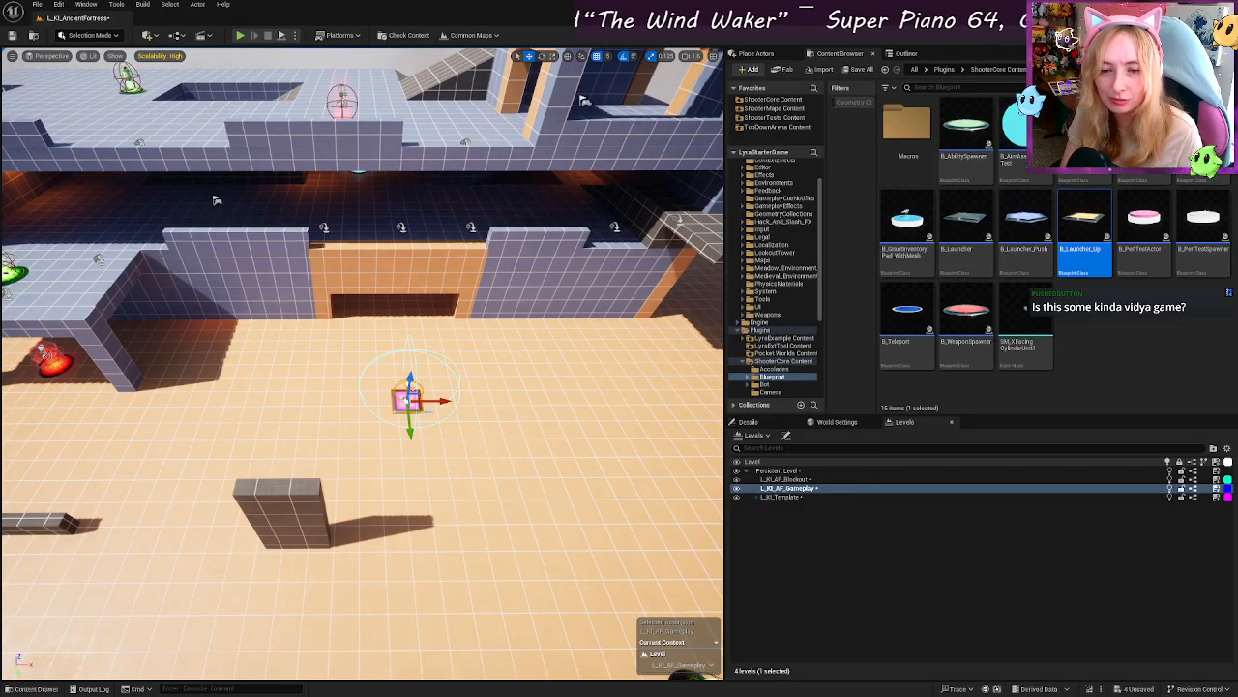
{"action": "left_click_drag", "start_coordinate": [380, 457], "coordinate": [400, 457], "text": "shift"}
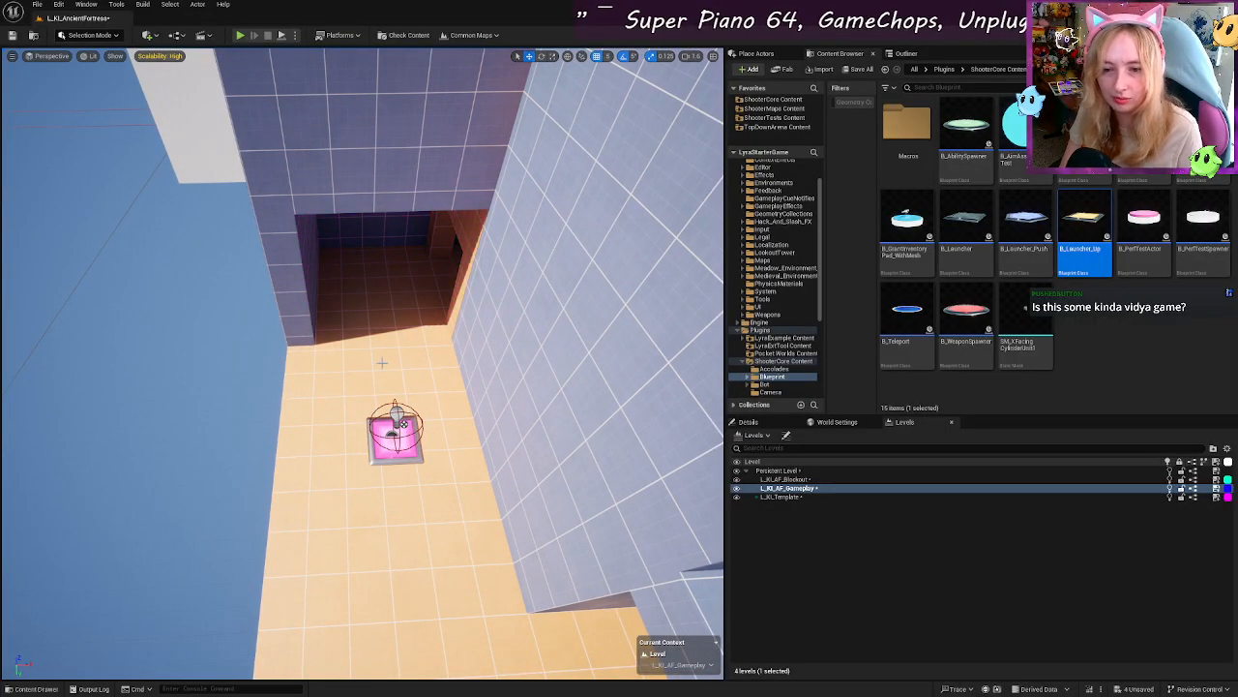
Step: Move the new launcher copy onto the floor inside the dark open-topped alcove
{"action": "left_click_drag", "start_coordinate": [402, 449], "coordinate": [403, 436], "text": "shift"}
{"action": "key", "text": "w"}
{"action": "right_click_drag", "start_coordinate": [403, 435], "coordinate": [403, 436]}
{"action": "right_click_drag", "start_coordinate": [423, 495], "coordinate": [411, 513]}
{"action": "key", "text": "s"}
{"action": "key", "text": "w"}
{"action": "key", "text": "s"}
{"action": "key", "text": "w"}
{"action": "key", "text": "w"}
{"action": "key", "text": "w"}
{"action": "key", "text": "s"}
{"action": "key", "text": "s"}
{"action": "right_click_drag", "start_coordinate": [443, 554], "coordinate": [426, 572]}
{"action": "key", "text": "w"}
{"action": "key", "text": "w"}
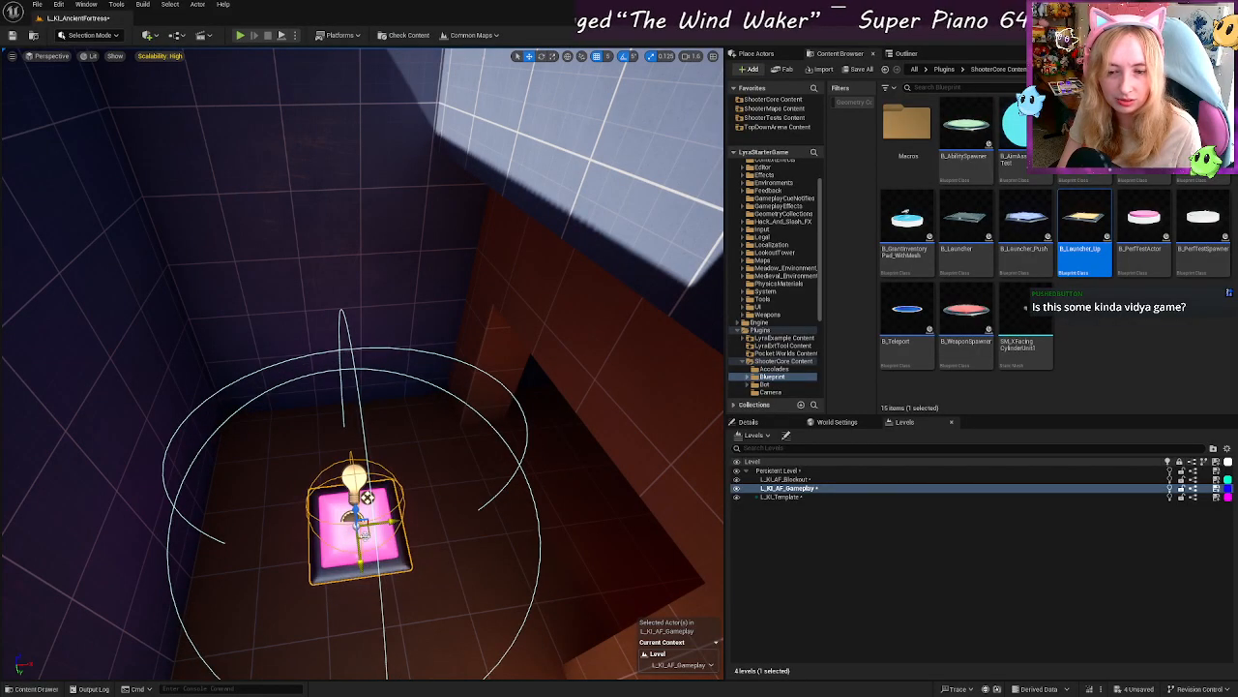
Step: Select the launcher in the alcove and bring up its Launcher properties
{"action": "key", "text": "s"}
{"action": "right_click_drag", "start_coordinate": [365, 535], "coordinate": [364, 535]}
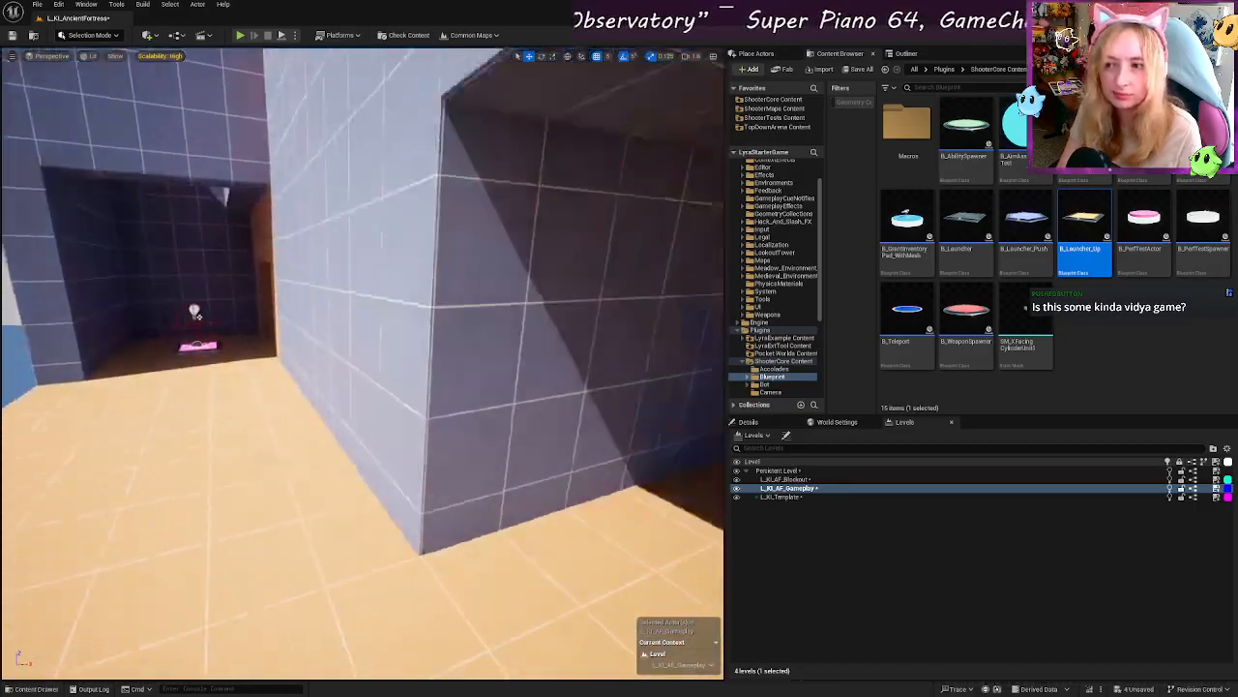
{"action": "right_click_drag", "start_coordinate": [364, 535], "coordinate": [365, 535]}
{"action": "key", "text": "w"}
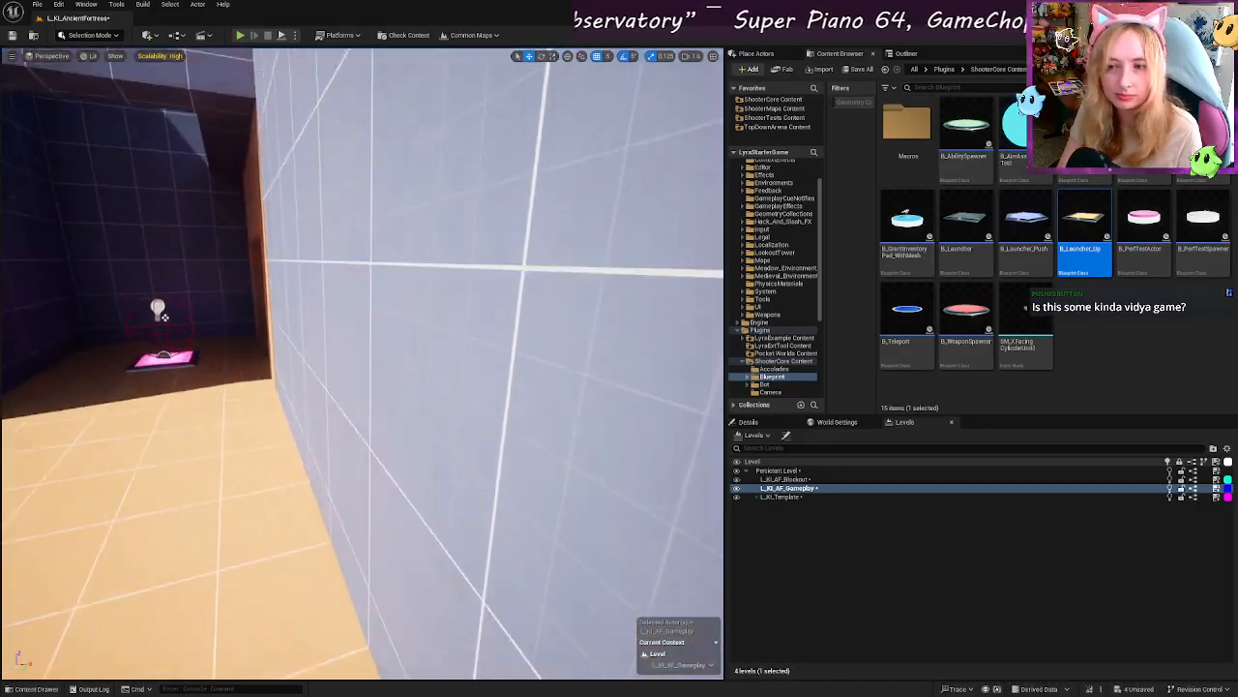
{"action": "left_click", "coordinate": [392, 432]}
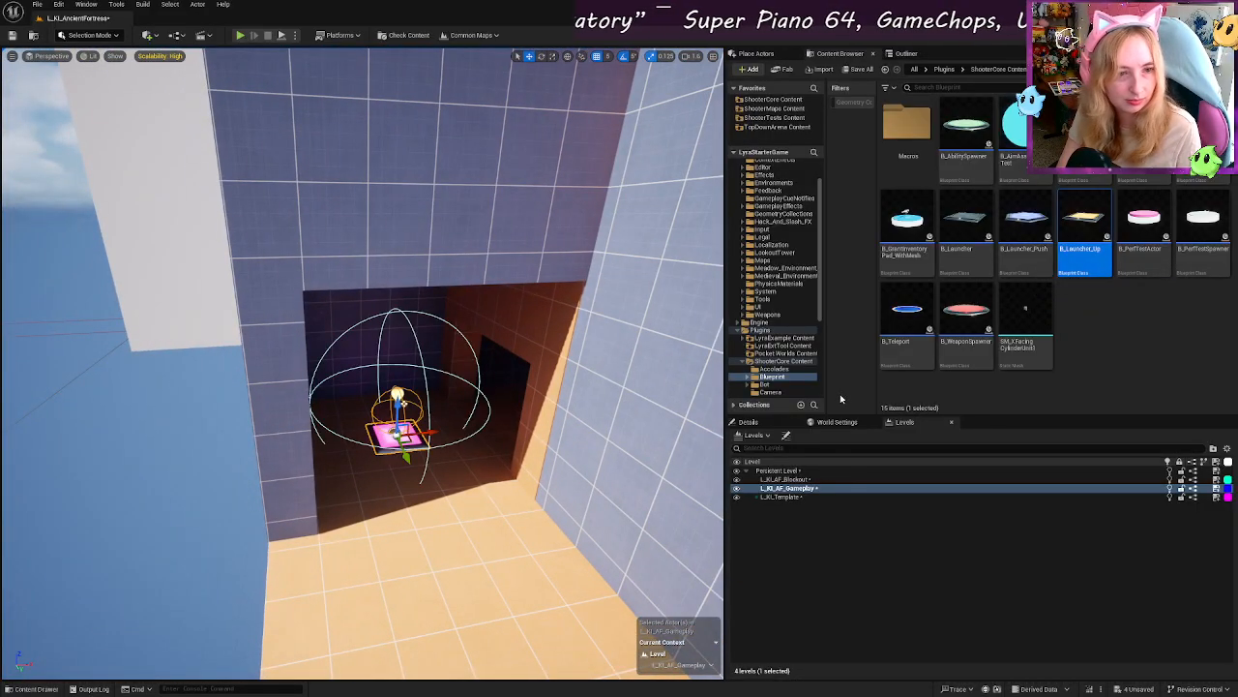
{"action": "left_click", "coordinate": [748, 422]}
{"action": "scroll", "coordinate": [842, 598], "scroll_direction": "down", "scroll_amount": 2}
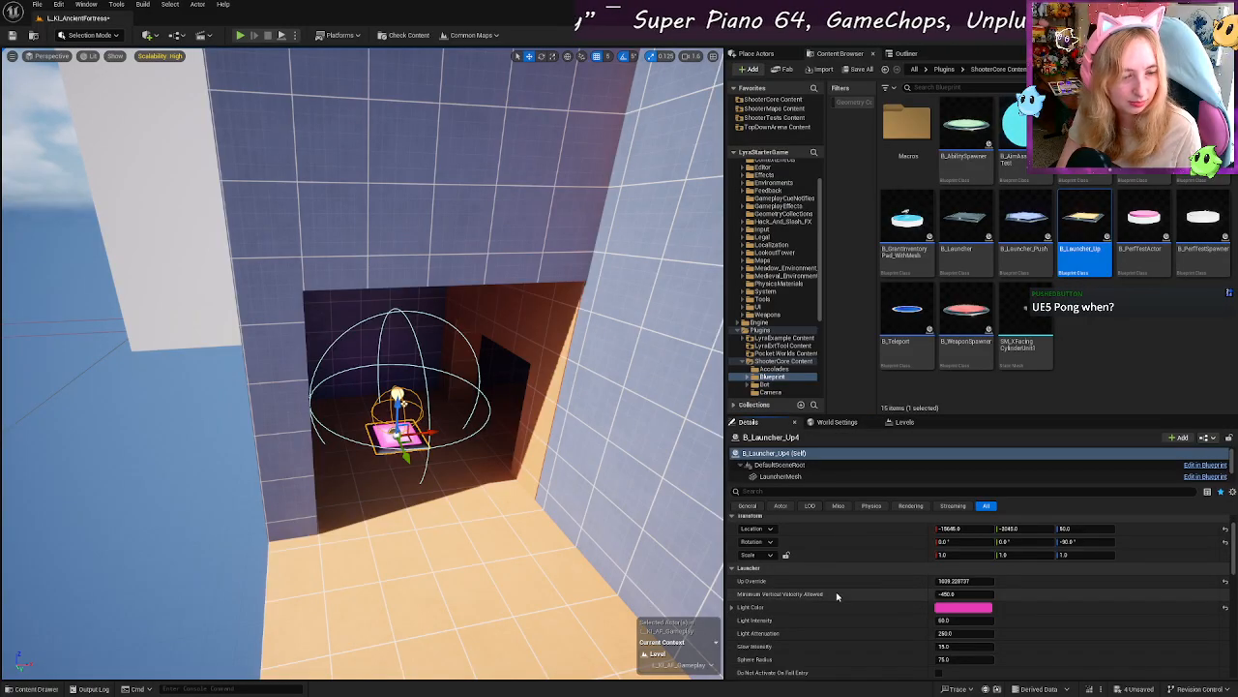
Step: Raise the alcove launcher's Up Override to about 2412 and test the launch in play mode
{"action": "key", "text": "w"}
{"action": "right_click_drag", "start_coordinate": [464, 387], "coordinate": [329, 392]}
{"action": "key", "text": "s"}
{"action": "key", "text": "w"}
{"action": "key", "text": "s"}
{"action": "key", "text": "w"}
{"action": "key", "text": "d"}
{"action": "key", "text": "w"}
{"action": "left_click_drag", "start_coordinate": [963, 535], "coordinate": [973, 535]}
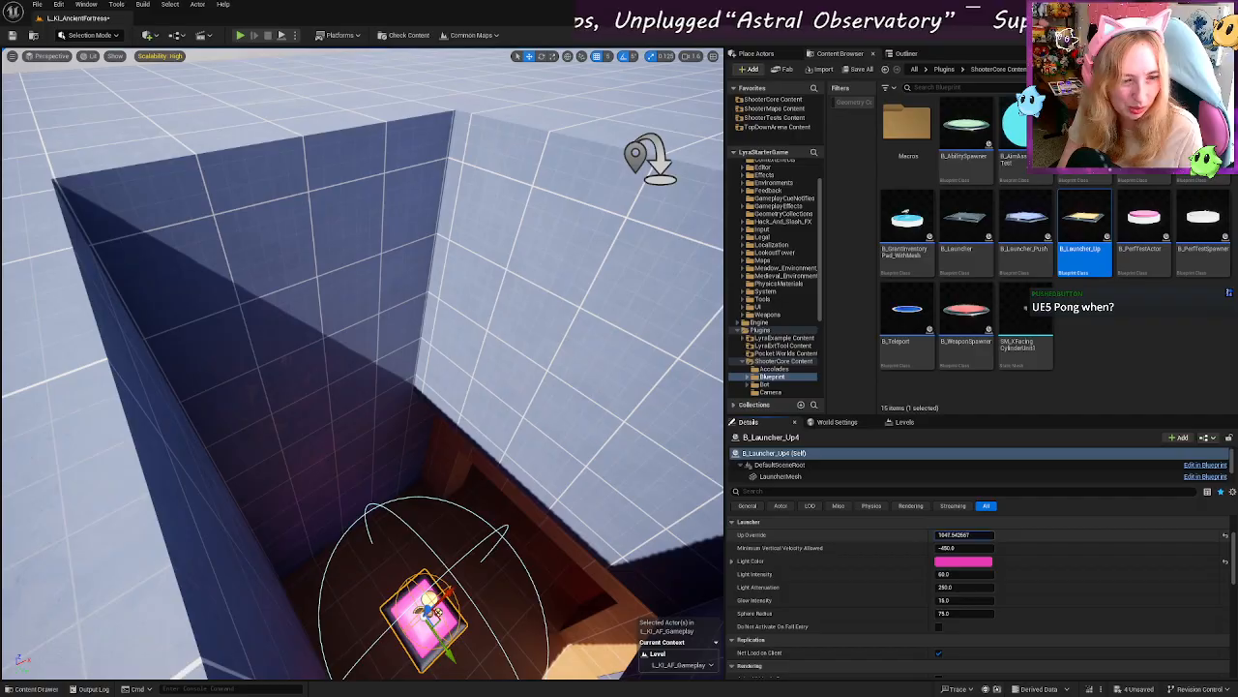
{"action": "right_click_drag", "start_coordinate": [542, 425], "coordinate": [600, 464]}
{"action": "key", "text": "w"}
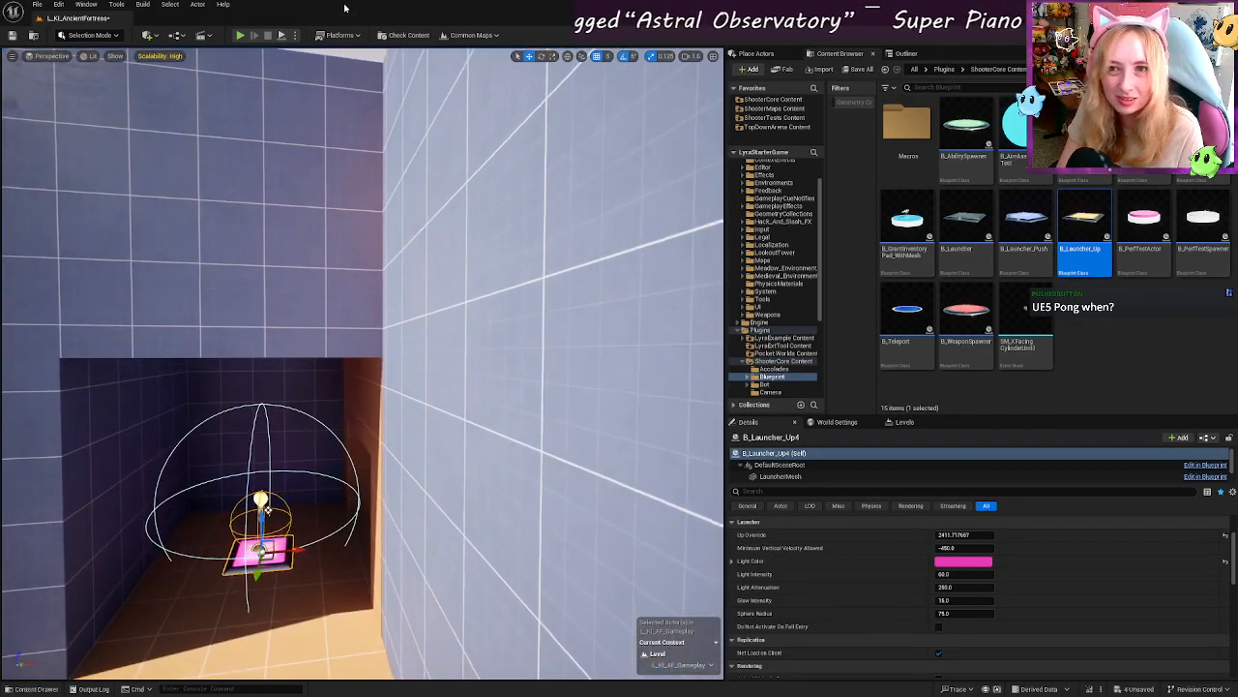
{"action": "left_click", "coordinate": [240, 36]}
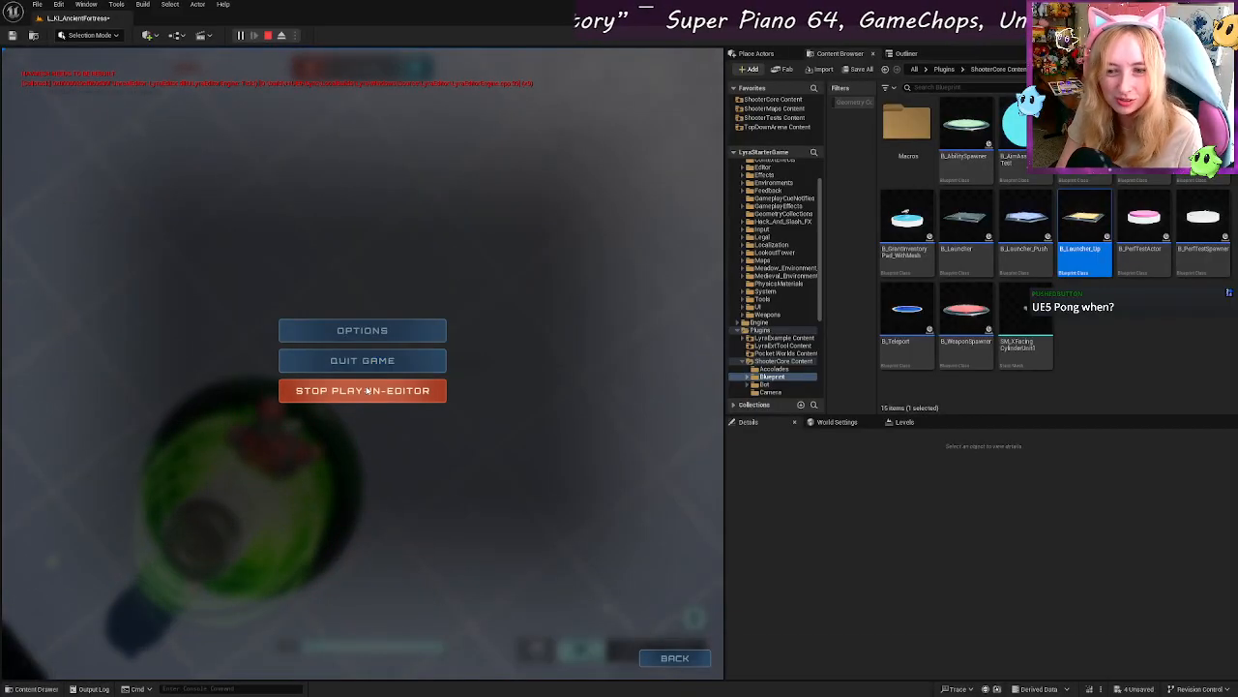
{"action": "left_click", "coordinate": [366, 390]}
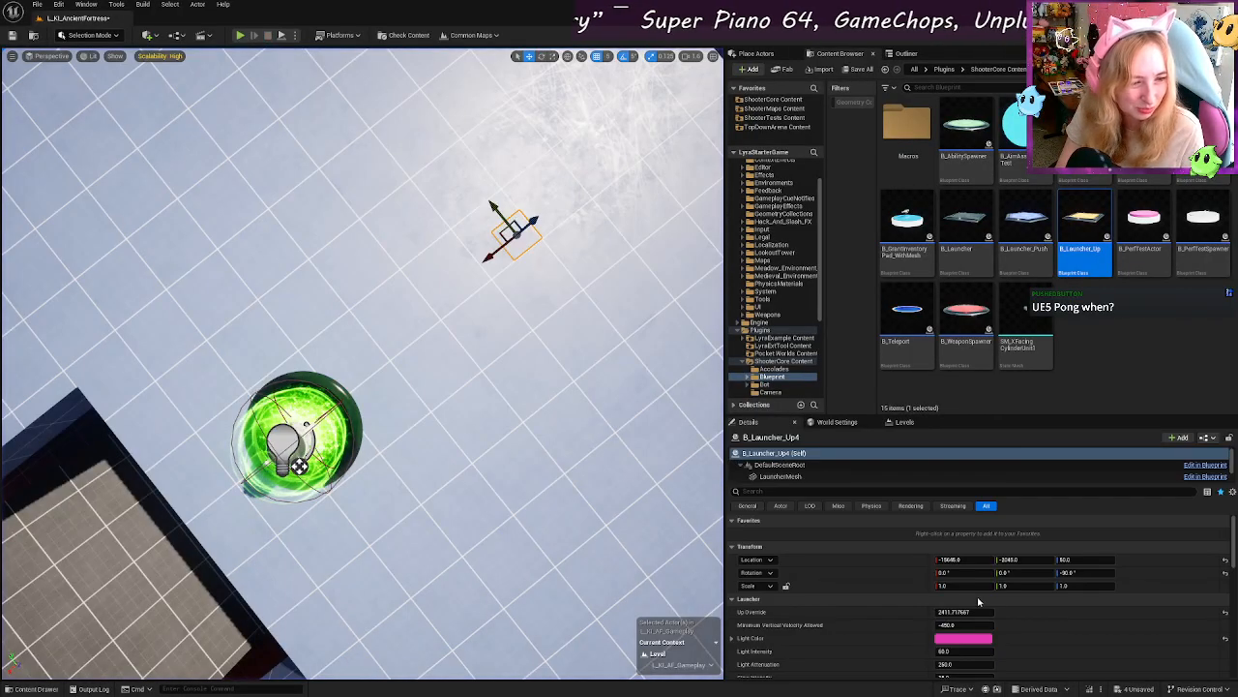
Step: Lower the alcove launcher's Up Override to about 1748 and test it again in play mode
{"action": "left_click_drag", "start_coordinate": [964, 612], "coordinate": [938, 611]}
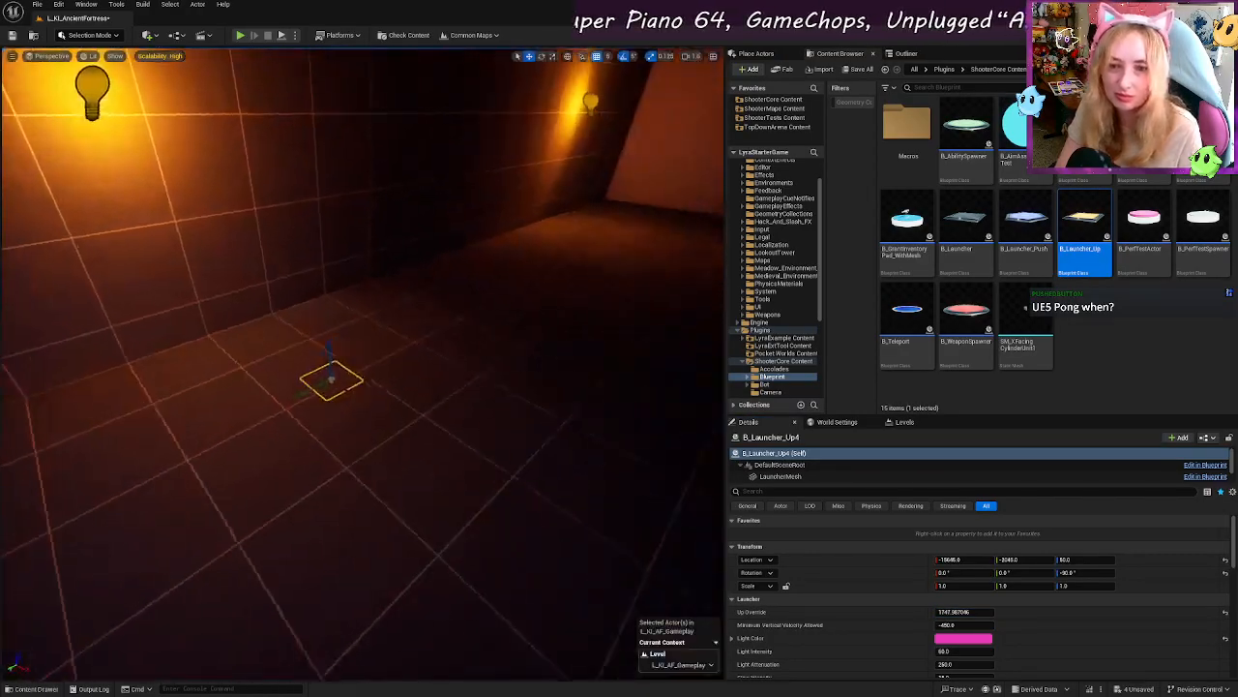
{"action": "right_click_drag", "start_coordinate": [253, 65], "coordinate": [391, 97]}
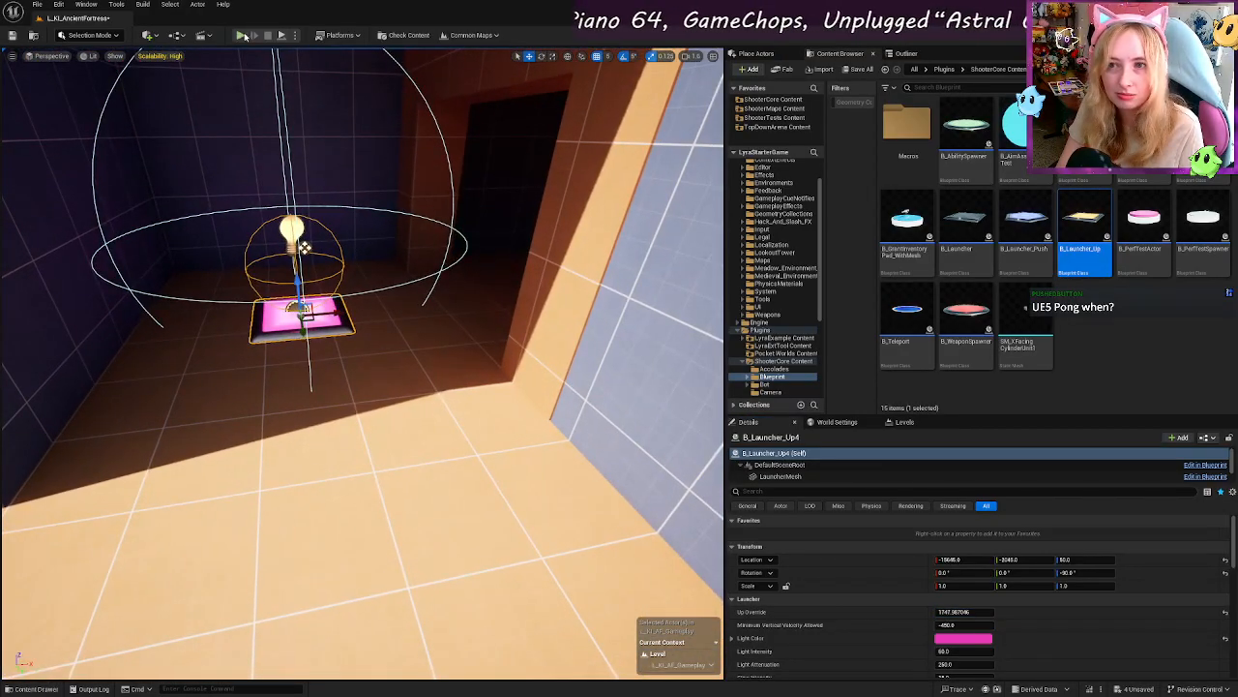
{"action": "left_click", "coordinate": [241, 35]}
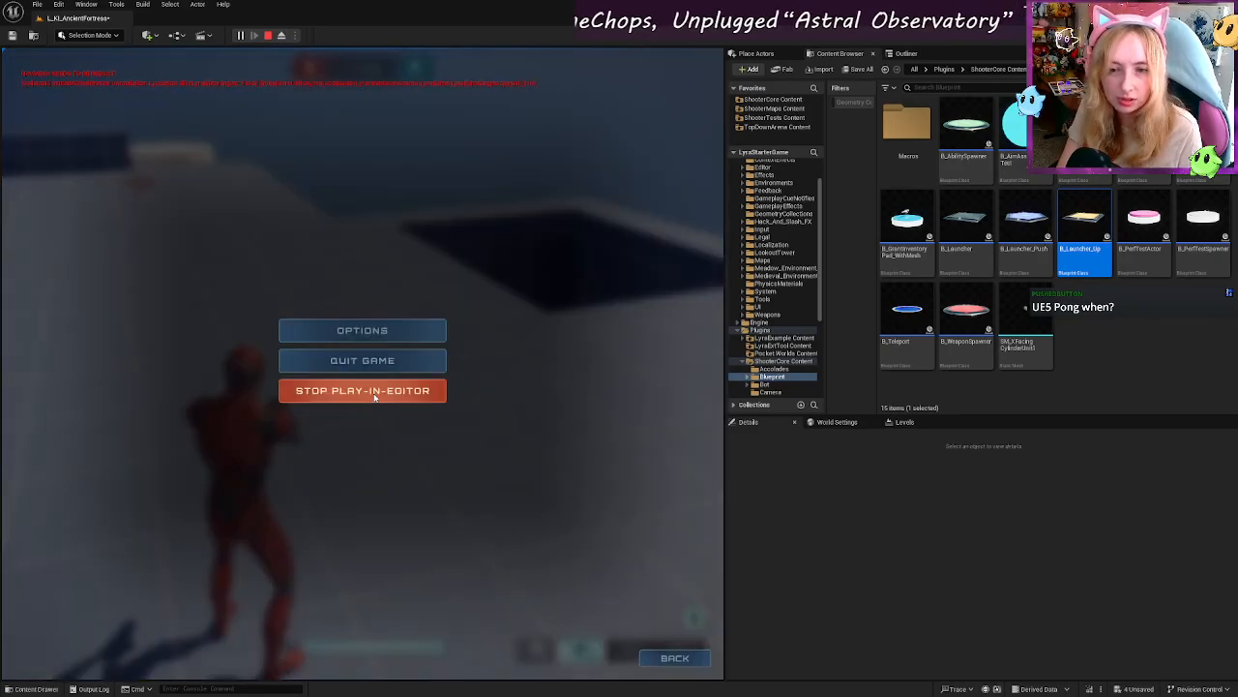
{"action": "left_click", "coordinate": [376, 397]}
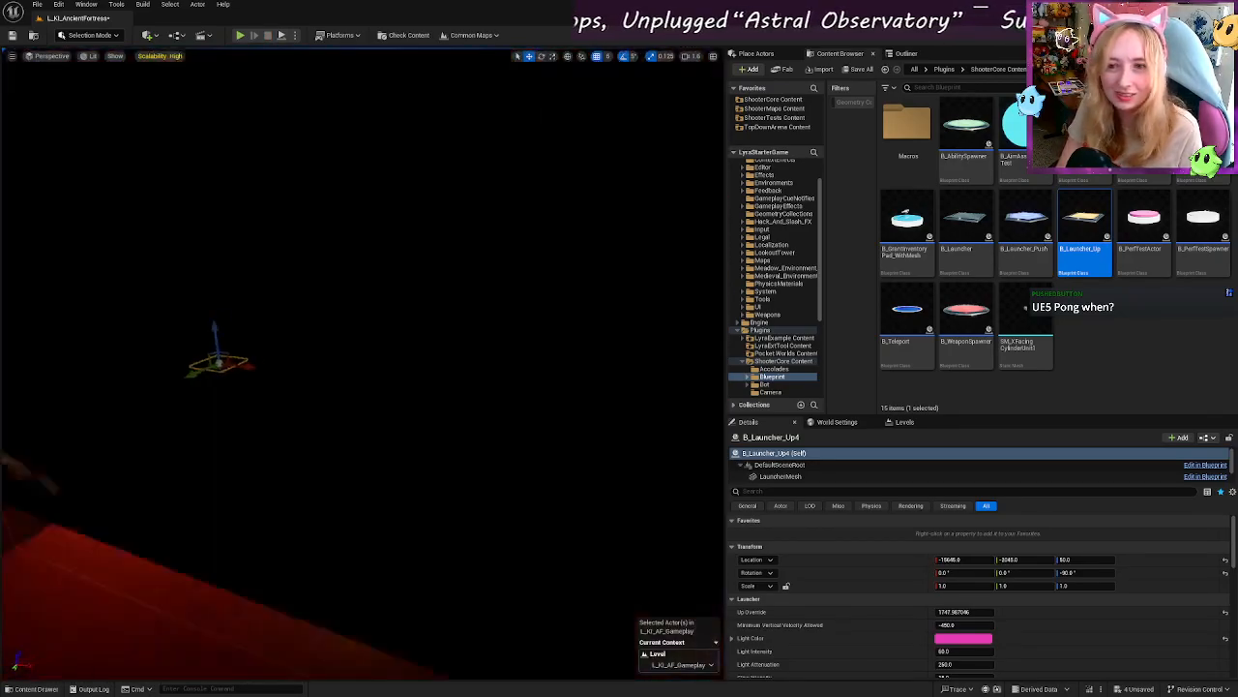
Step: Lower the alcove launcher's Up Override to about 1600, try the launch in play mode, and stop the session
{"action": "key", "text": "w"}
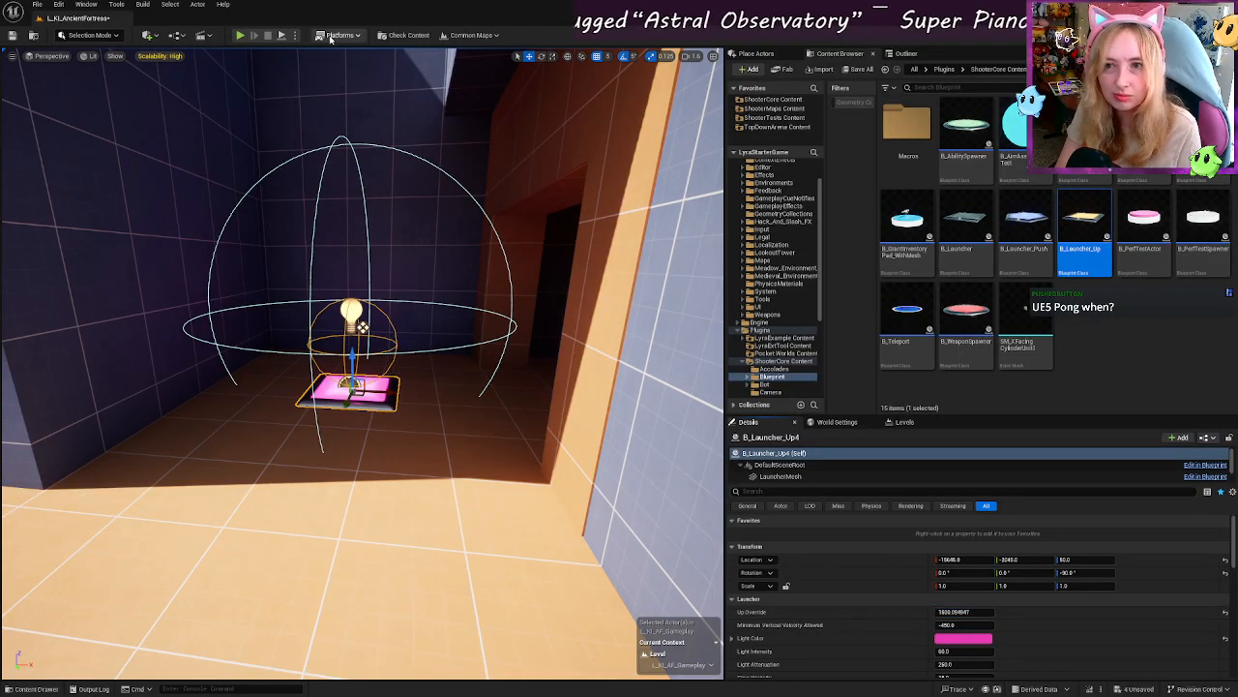
{"action": "left_click", "coordinate": [241, 35]}
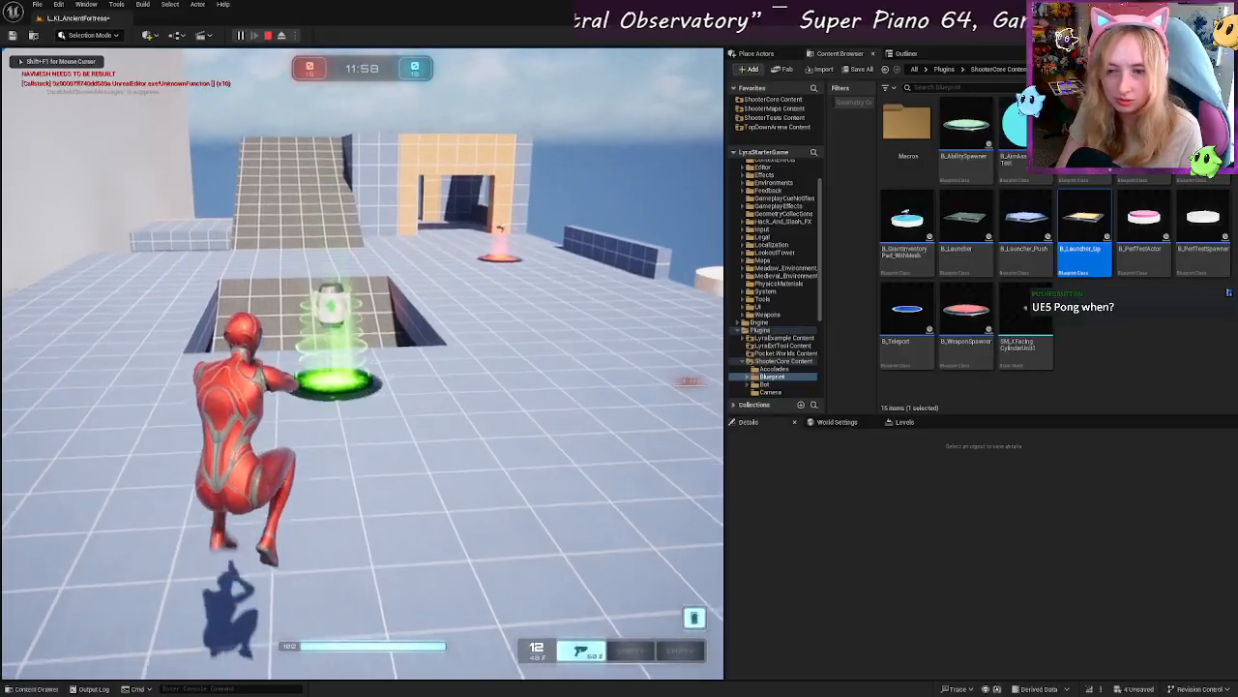
{"action": "key", "text": "w"}
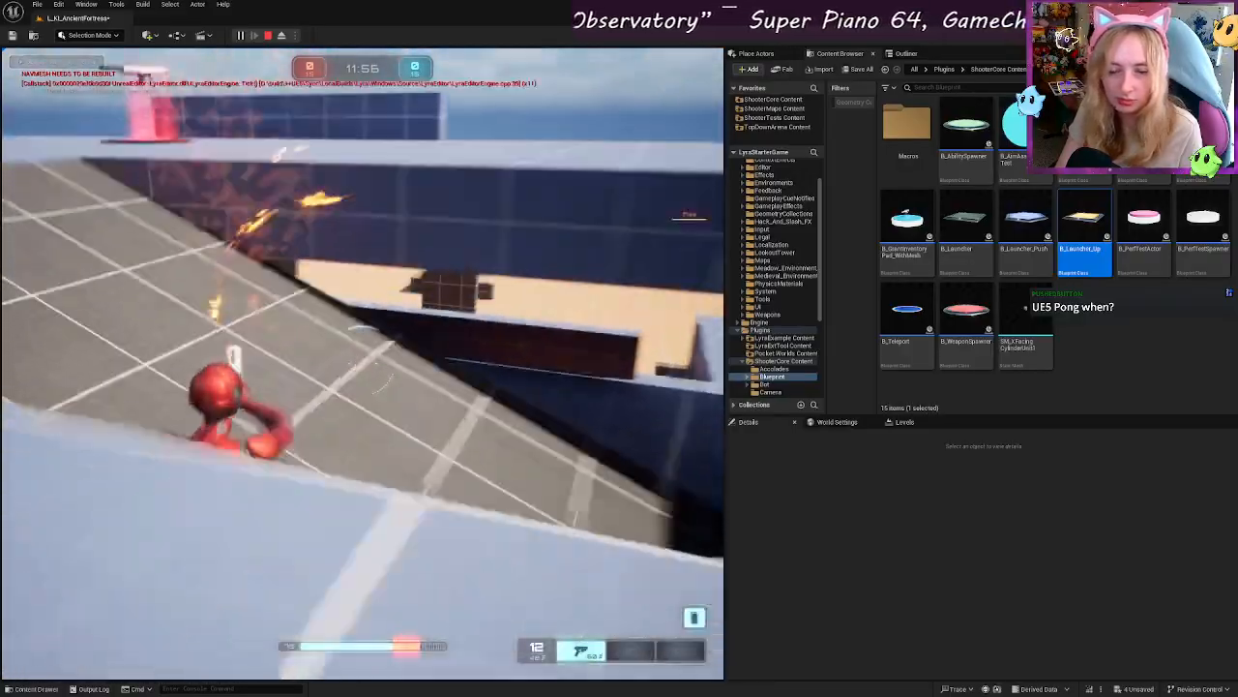
{"action": "key", "text": "Escape"}
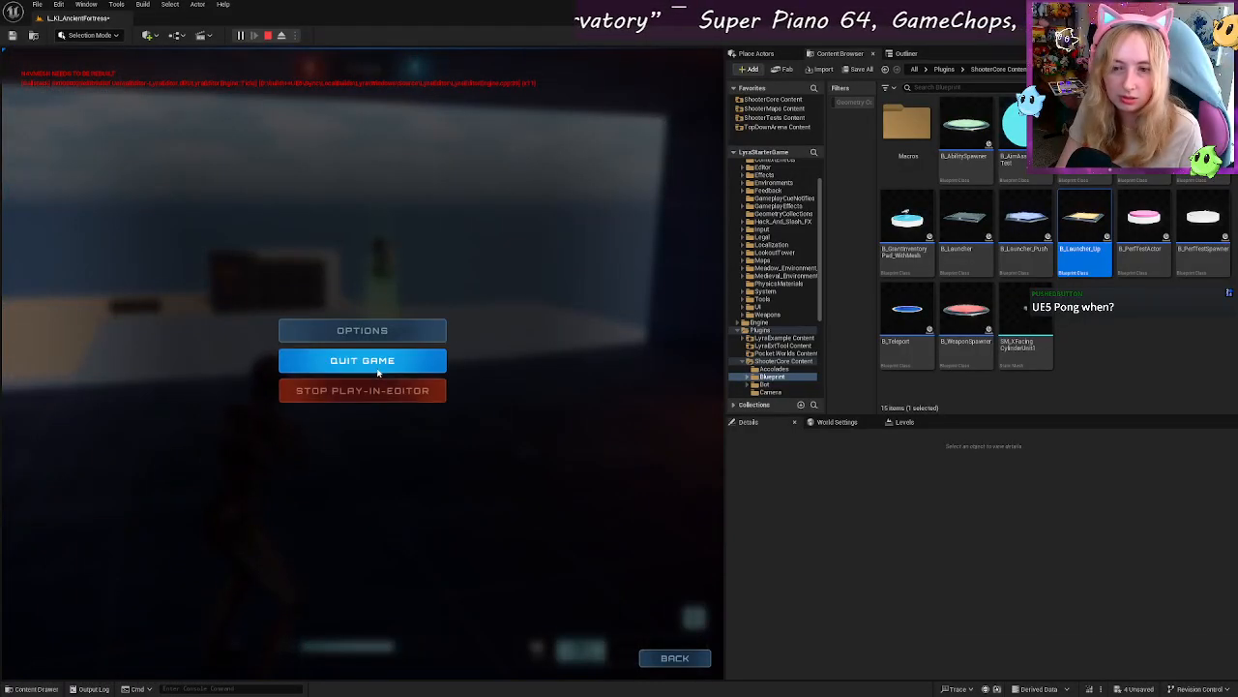
{"action": "left_click", "coordinate": [368, 390]}
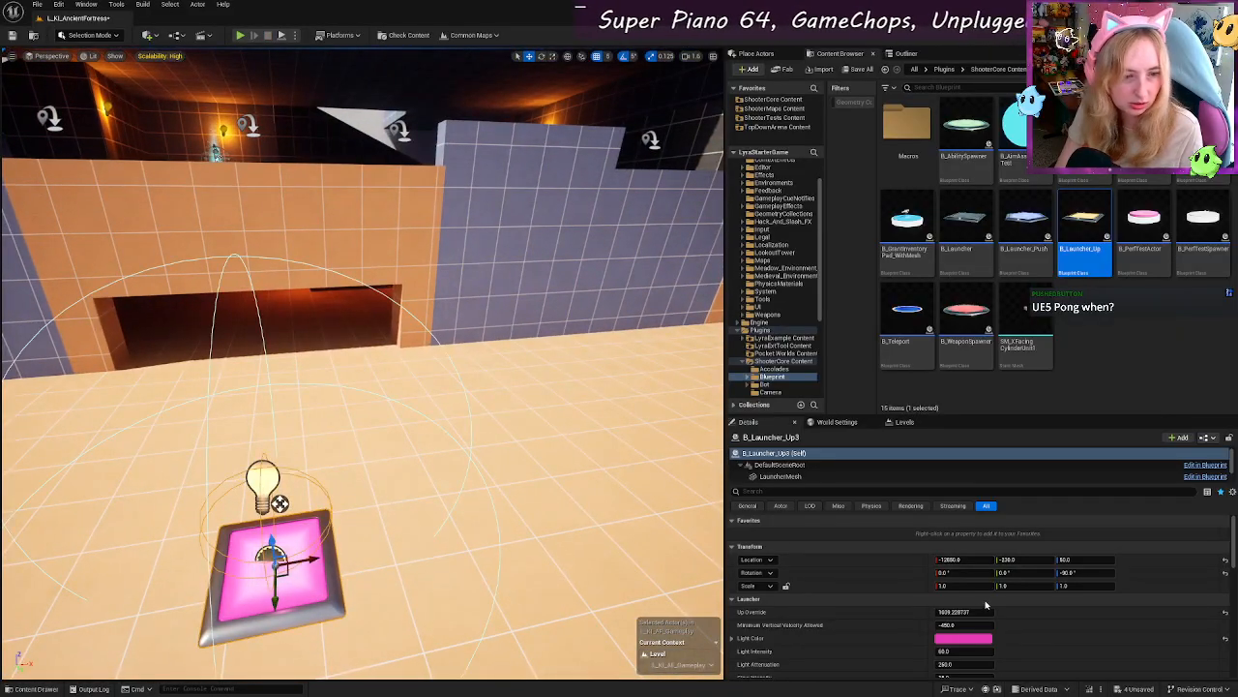
Step: Lower the Up Override of the launcher in front of the fortress's low opening
{"action": "left_click_drag", "start_coordinate": [968, 611], "coordinate": [934, 612]}
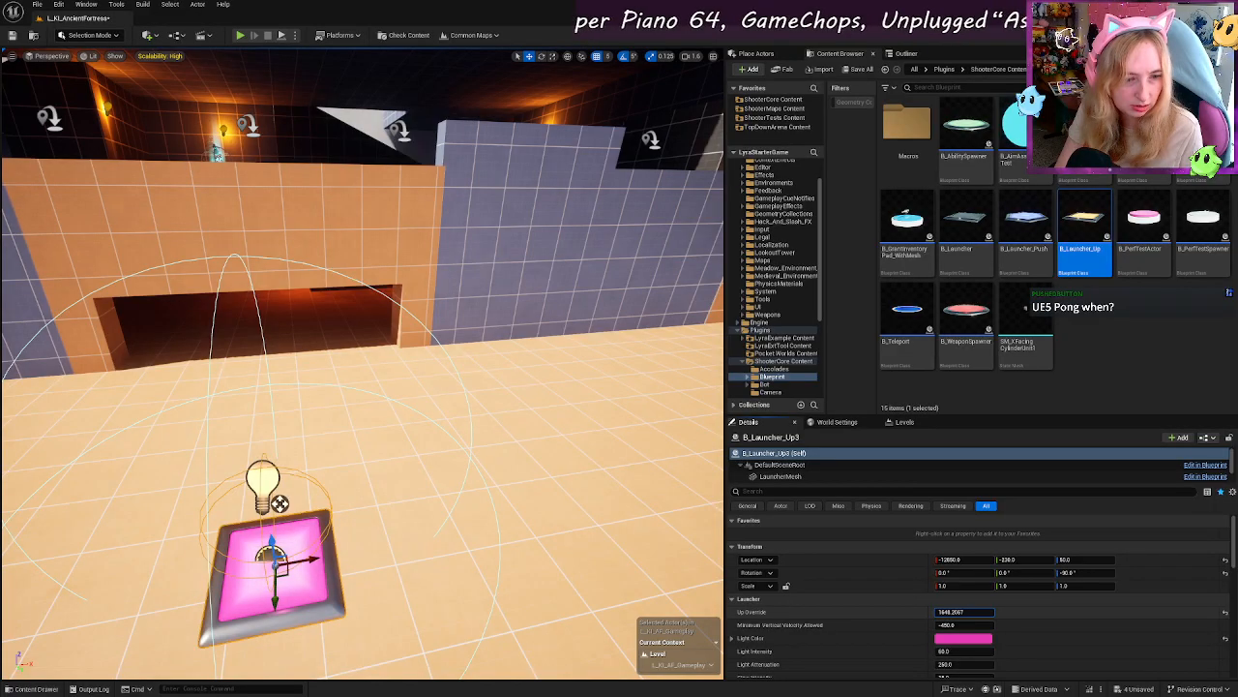
{"action": "right_click_drag", "start_coordinate": [581, 494], "coordinate": [566, 493]}
{"action": "key", "text": "s"}
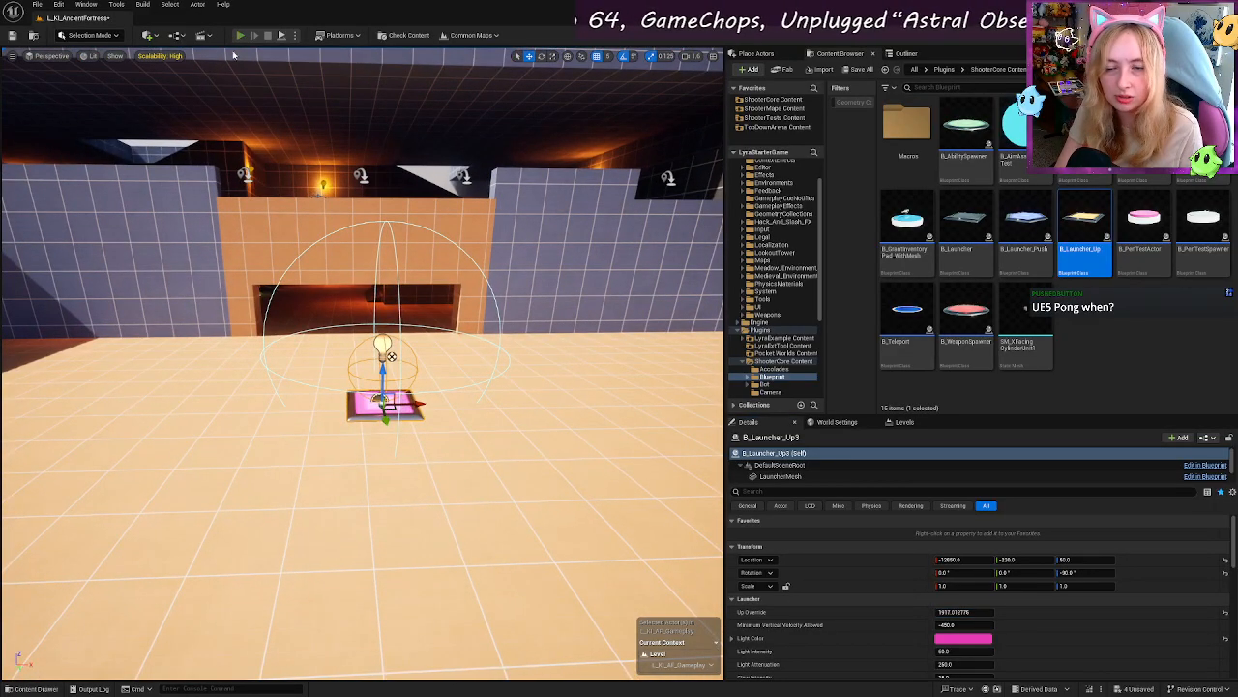
Step: Start play mode and run from the fortress roof to the launcher in front of the low opening to test its launch
{"action": "left_click", "coordinate": [240, 34]}
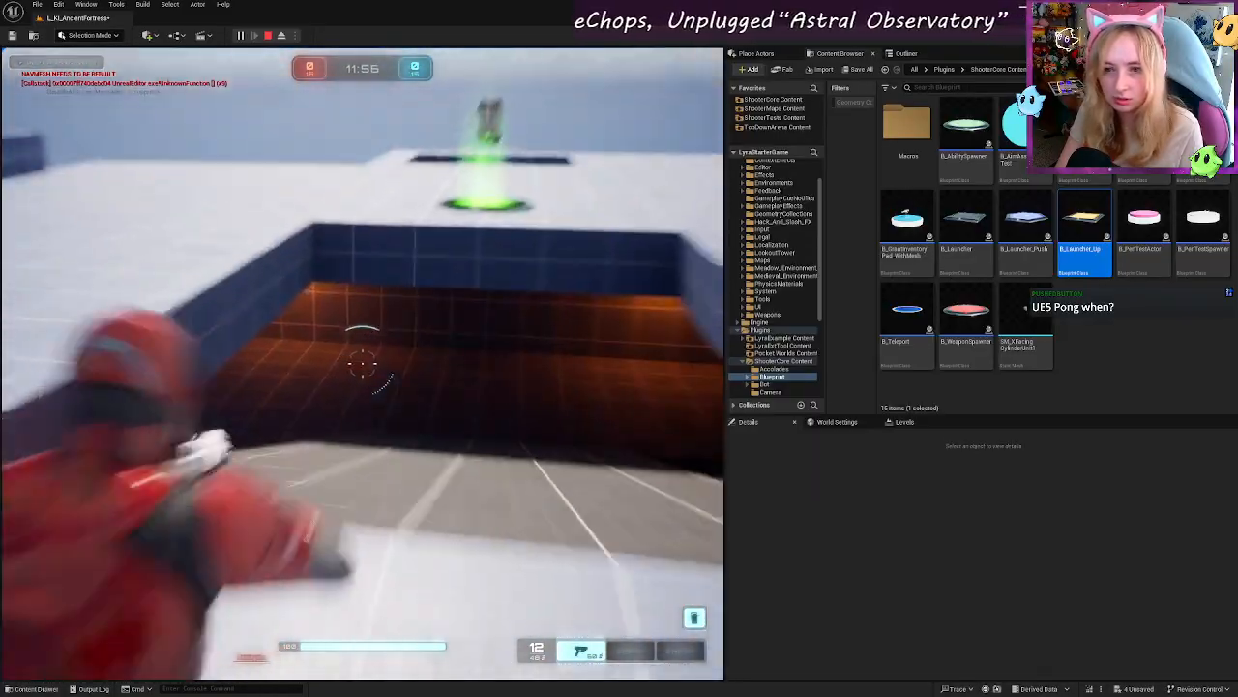
{"action": "key", "text": "w"}
{"action": "left_click", "coordinate": [363, 364]}
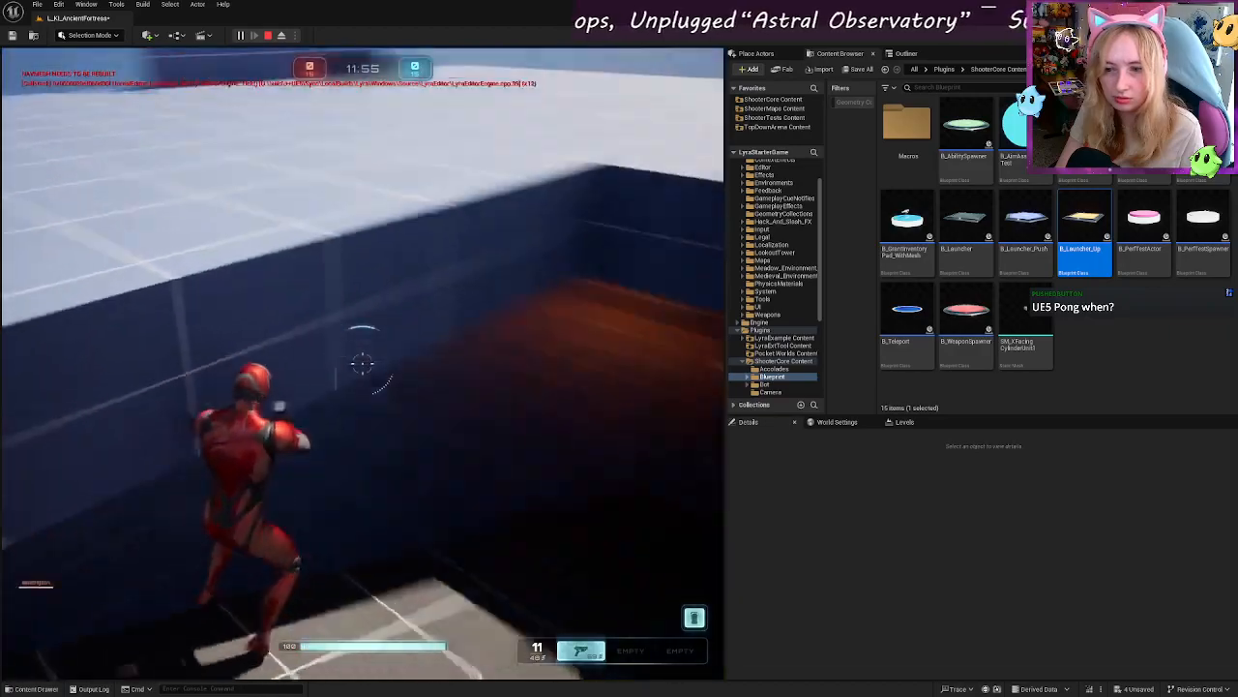
{"action": "key", "text": "w"}
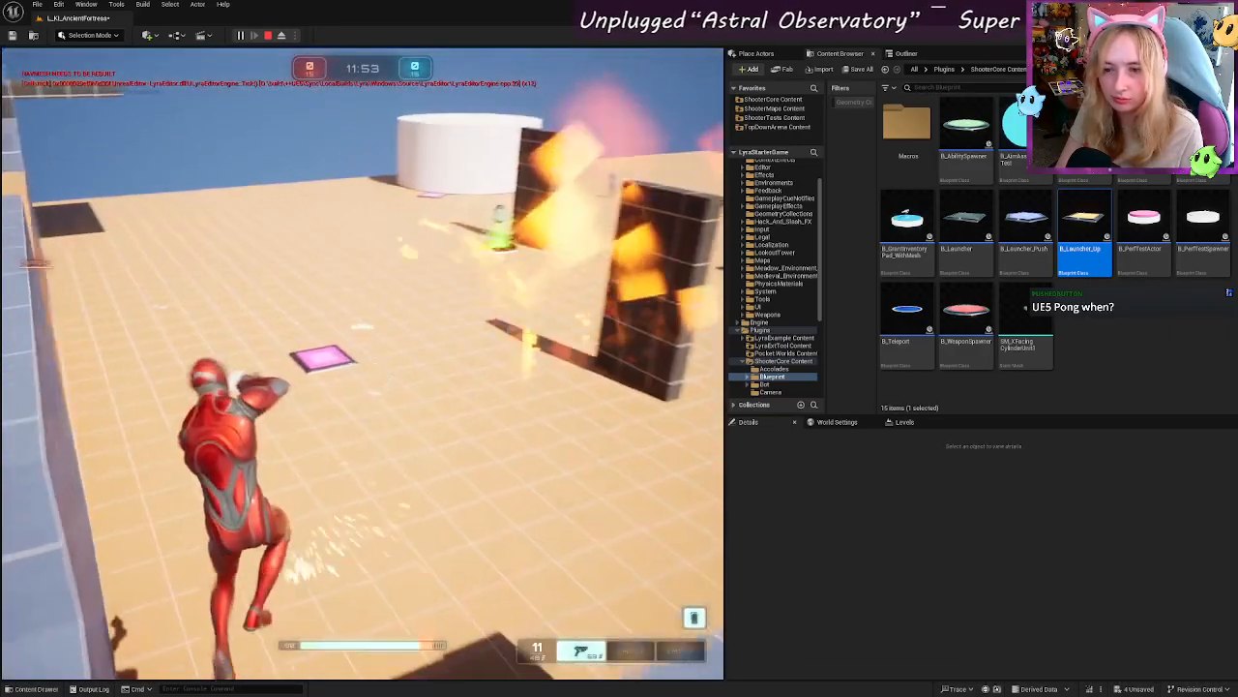
{"action": "key", "text": "w"}
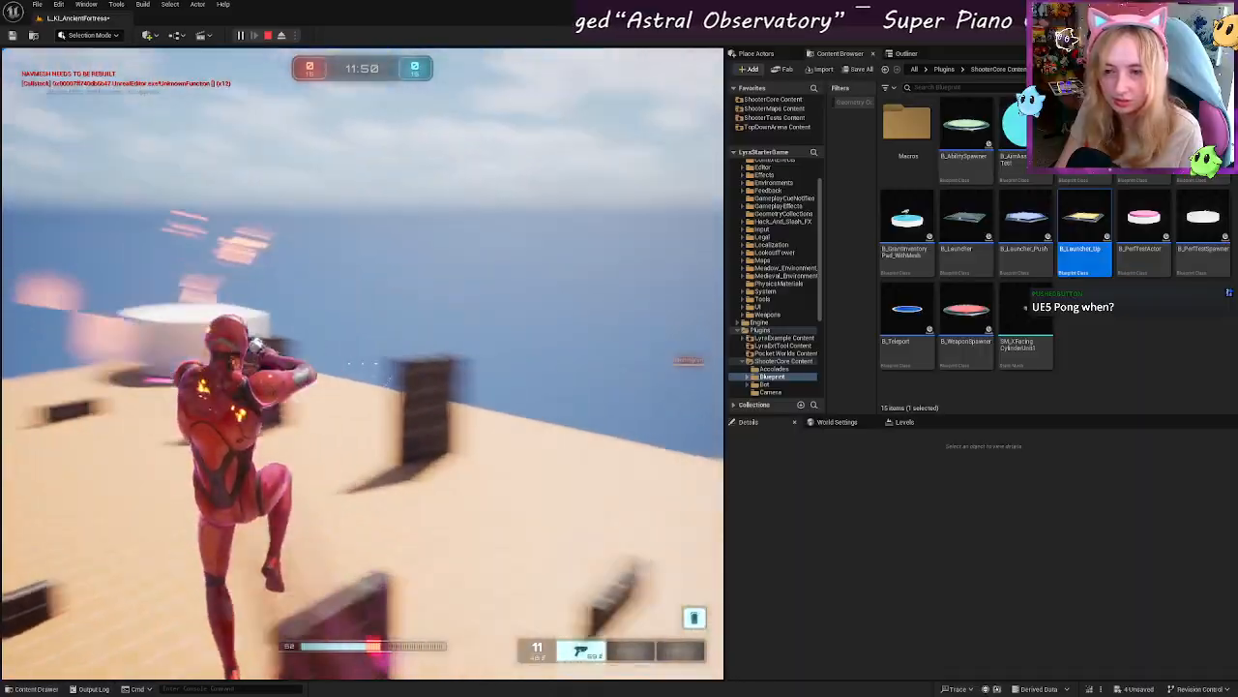
Step: Fire the pistol at the enemy bot across the arena and stop the play session
{"action": "right_click", "coordinate": [363, 364]}
{"action": "left_click", "coordinate": [363, 364]}
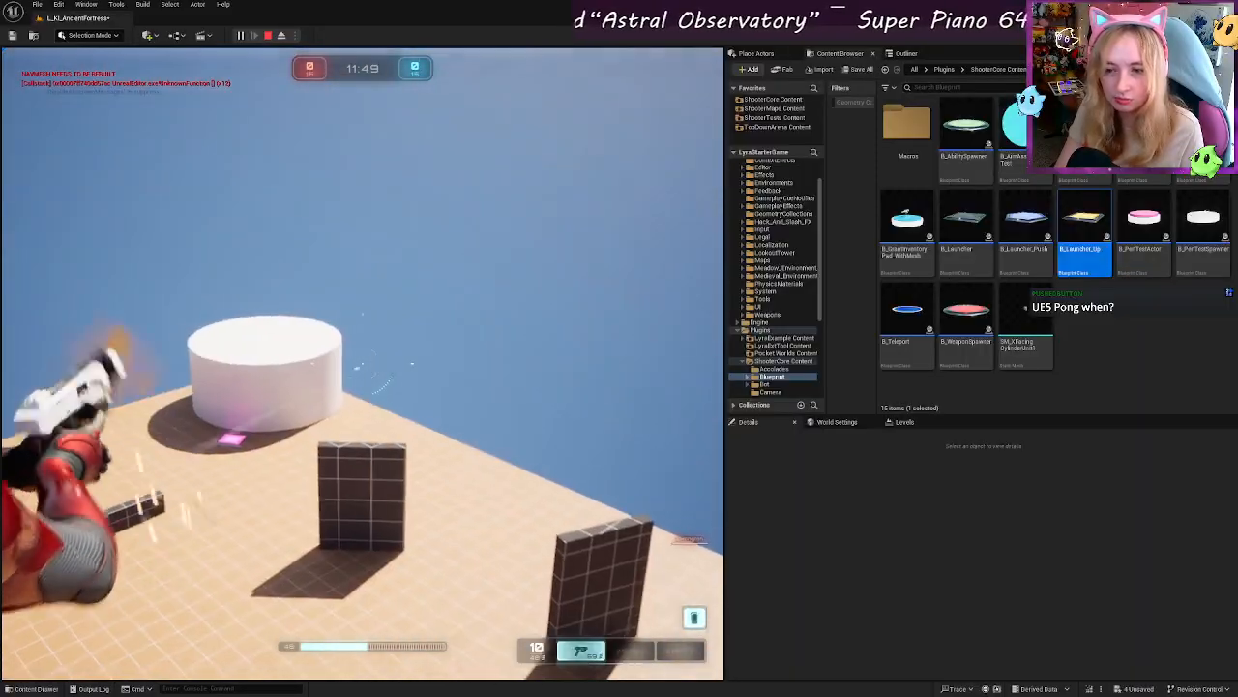
{"action": "left_click", "coordinate": [362, 364]}
{"action": "left_click", "coordinate": [363, 364]}
{"action": "left_click", "coordinate": [363, 364]}
{"action": "left_click", "coordinate": [362, 364]}
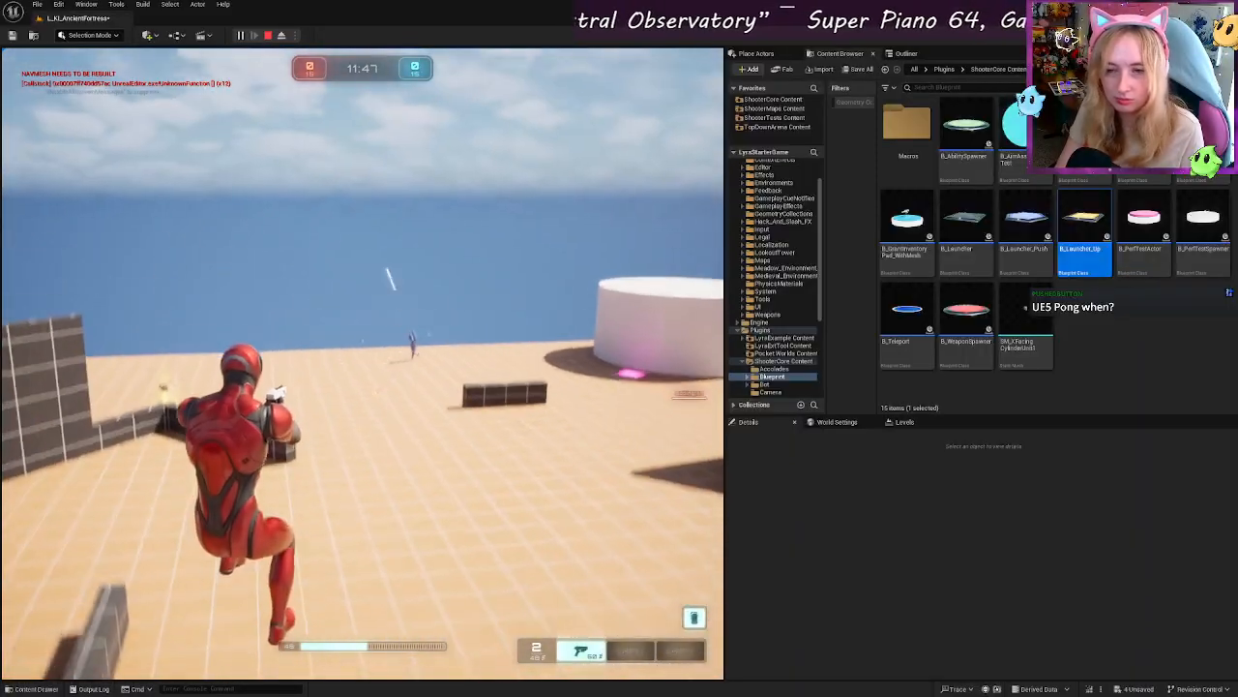
{"action": "key", "text": "Escape"}
{"action": "left_click", "coordinate": [364, 392]}
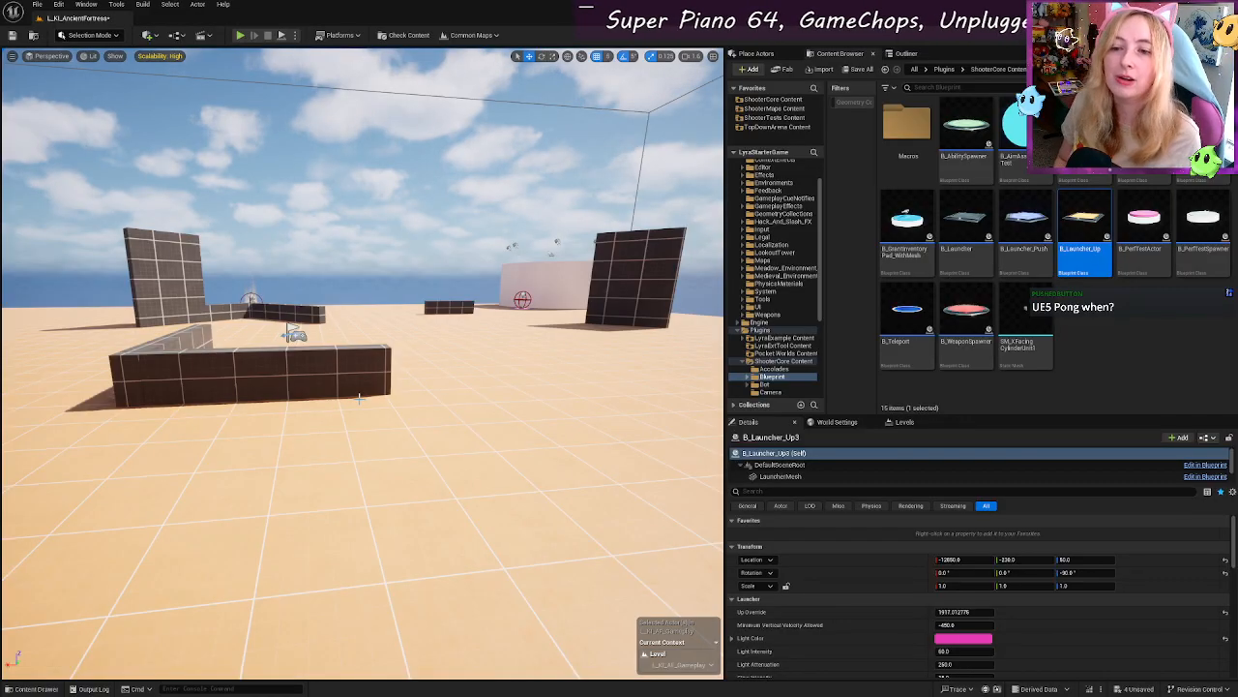
Step: Examine the L-shaped low cover walls, the fortress's outer platforms, and the view over the arena from its roof
{"action": "left_click", "coordinate": [354, 383]}
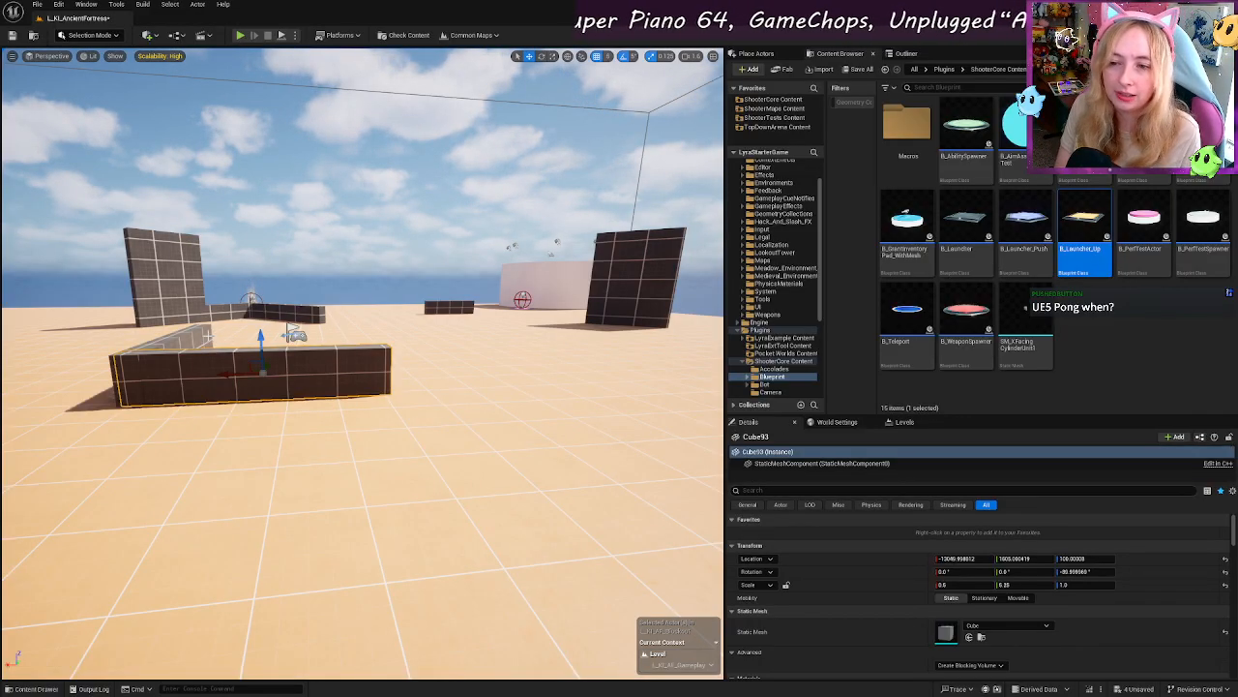
{"action": "key", "text": "w"}
{"action": "right_click_drag", "start_coordinate": [190, 369], "coordinate": [251, 443]}
{"action": "key", "text": "e"}
{"action": "key", "text": "w"}
{"action": "key", "text": "s"}
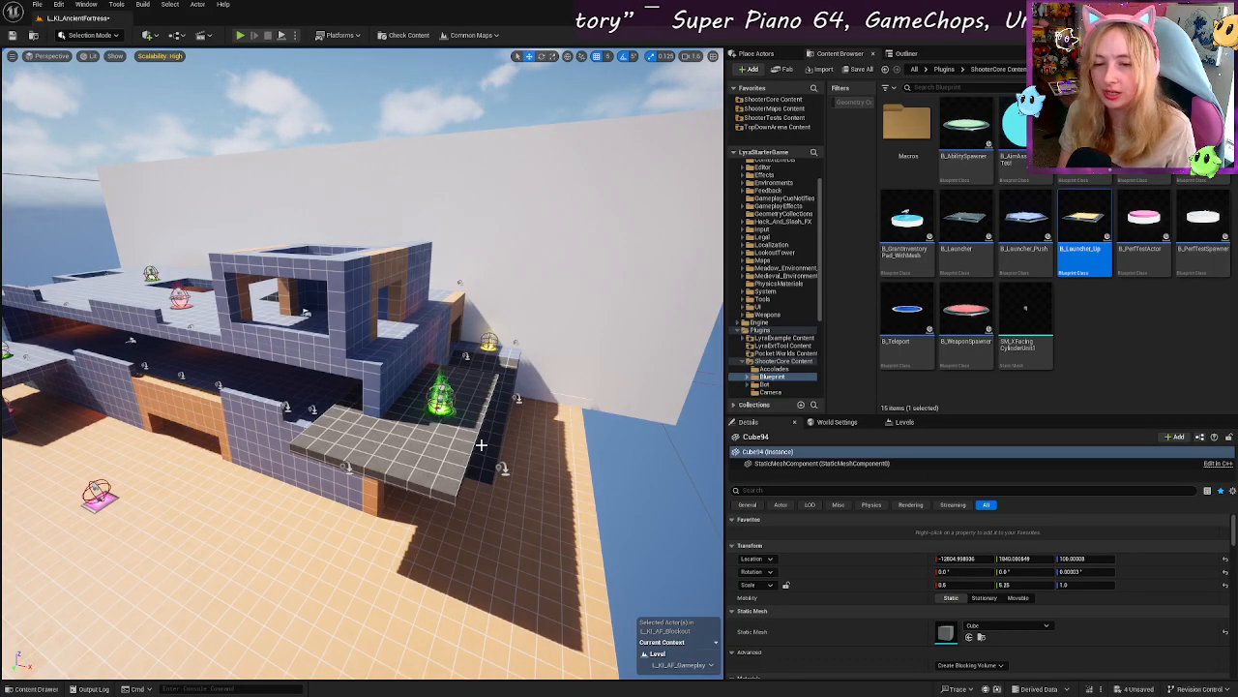
{"action": "right_click_drag", "start_coordinate": [421, 446], "coordinate": [338, 402]}
{"action": "key", "text": "w"}
{"action": "right_click_drag", "start_coordinate": [607, 370], "coordinate": [631, 427]}
{"action": "key", "text": "w"}
{"action": "key", "text": "w"}
{"action": "key", "text": "d"}
{"action": "key", "text": "s"}
{"action": "key", "text": "w"}
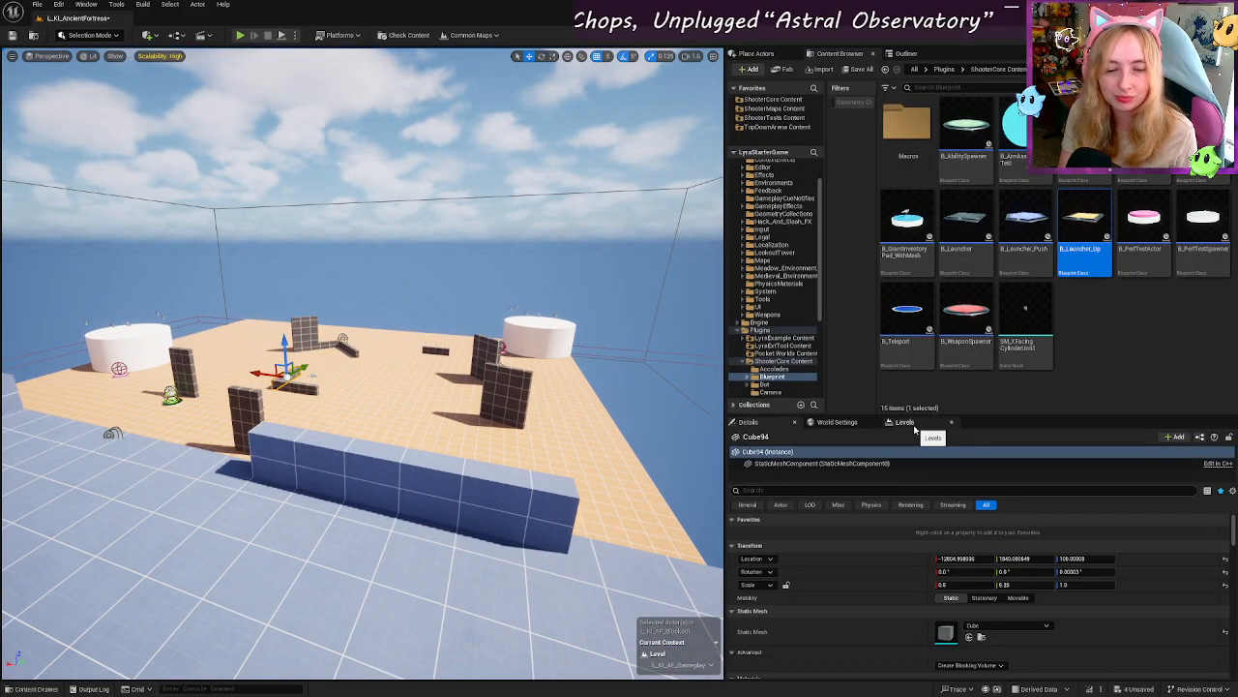
Step: Examine how the cover walls are spaced across the open floor between the fortress and the white towers
{"action": "key", "text": "d"}
{"action": "right_click_drag", "start_coordinate": [616, 431], "coordinate": [574, 444]}
{"action": "key", "text": "w"}
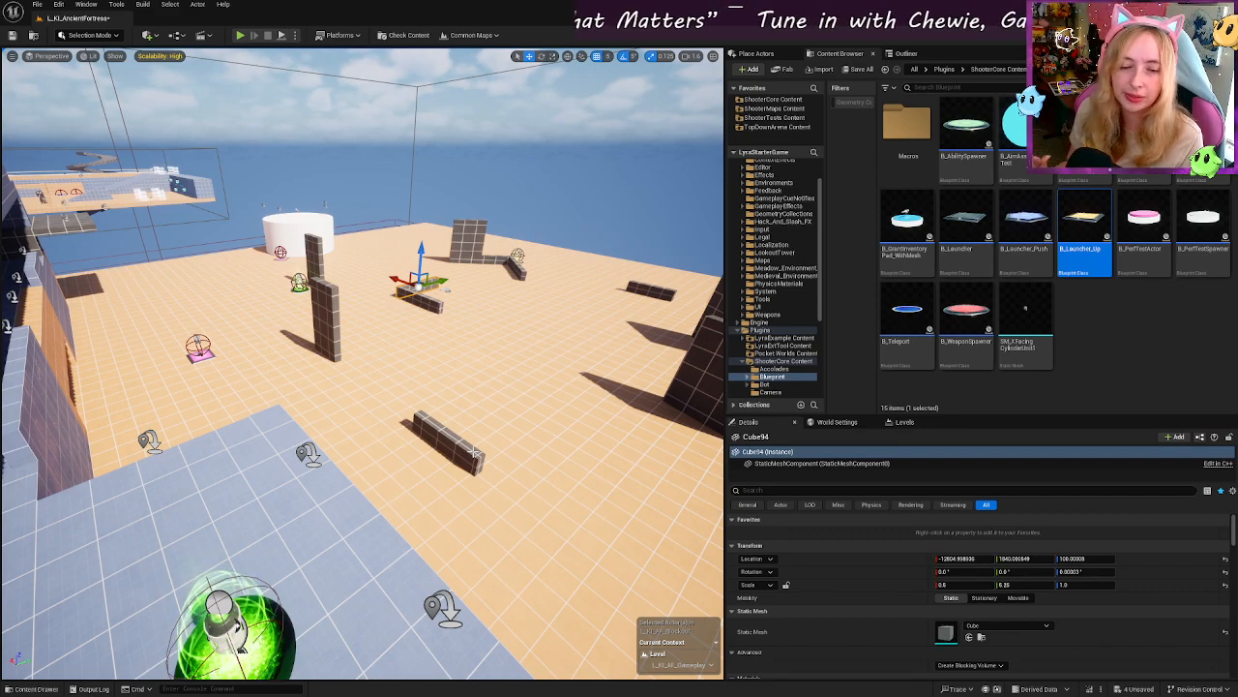
{"action": "right_click_drag", "start_coordinate": [453, 449], "coordinate": [183, 426]}
{"action": "key", "text": "w"}
{"action": "key", "text": "w"}
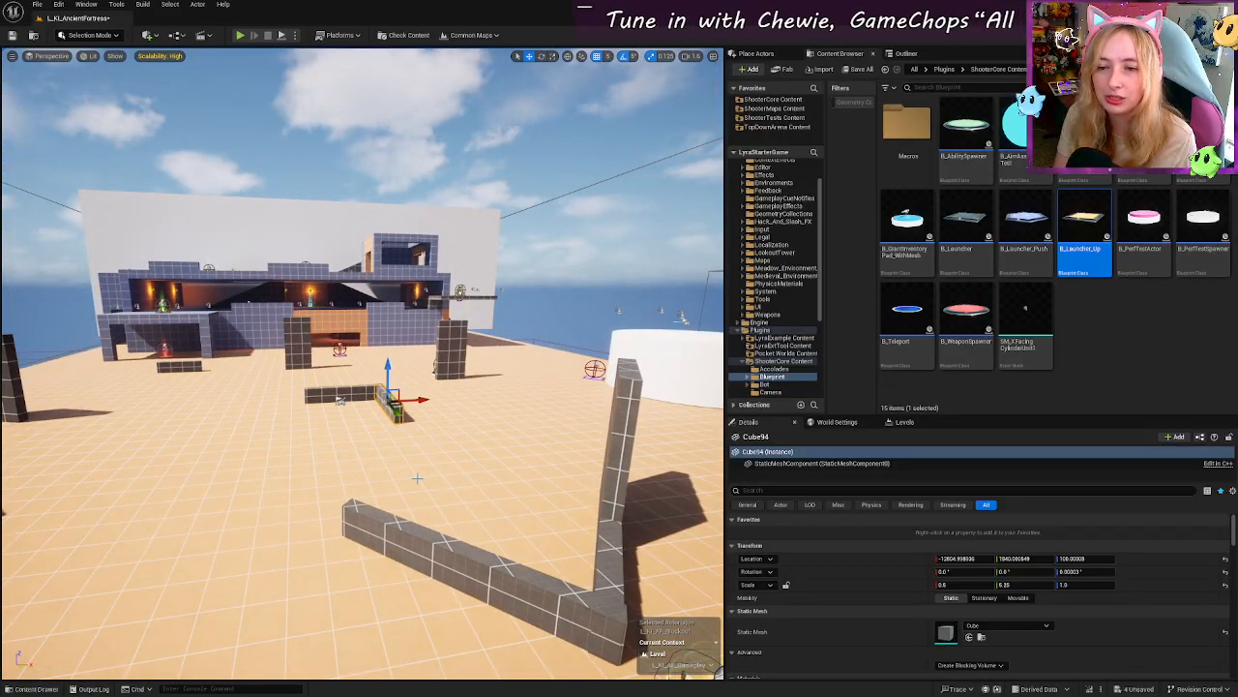
Step: Show the list of sublevels and inspect the front support pillar of the fortress's raised platform and its surroundings
{"action": "left_click", "coordinate": [898, 422]}
{"action": "key", "text": "w"}
{"action": "right_click_drag", "start_coordinate": [541, 416], "coordinate": [401, 420]}
{"action": "key", "text": "e"}
{"action": "key", "text": "s"}
{"action": "key", "text": "q"}
{"action": "left_click", "coordinate": [477, 412]}
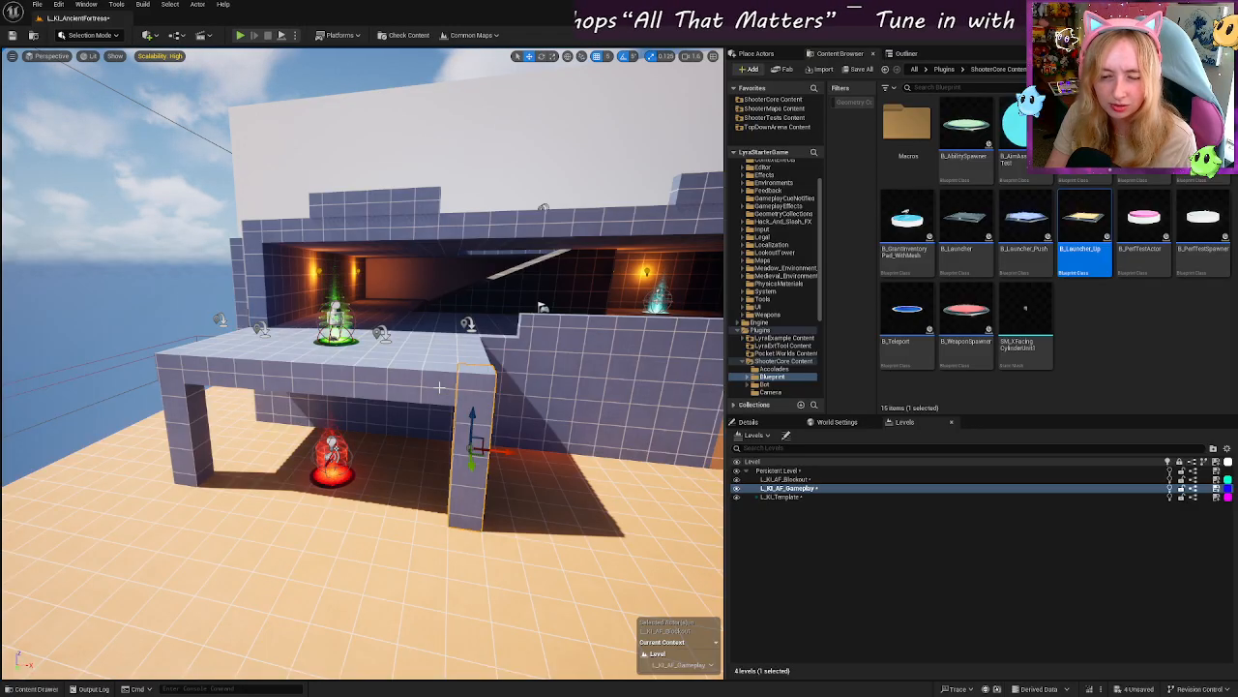
{"action": "key", "text": "s"}
{"action": "right_click_drag", "start_coordinate": [440, 387], "coordinate": [440, 387]}
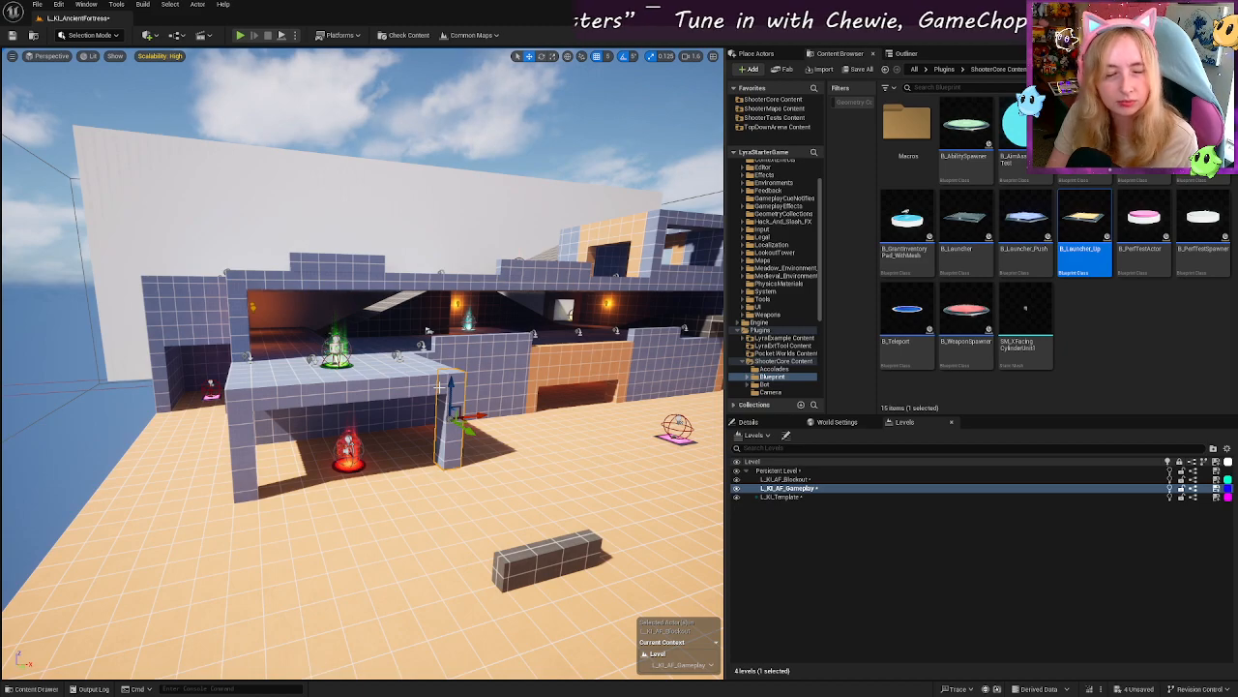
{"action": "right_click_drag", "start_coordinate": [441, 387], "coordinate": [625, 397]}
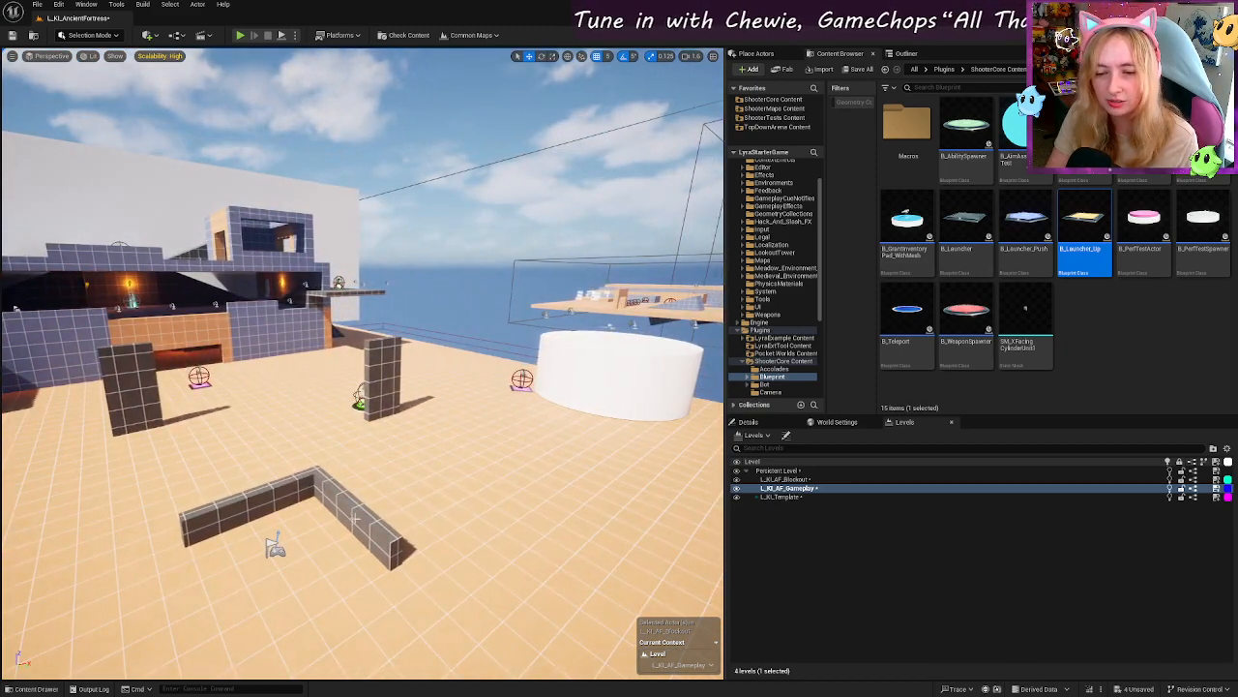
Step: Select the tall cover wall beside the green spawner and review the cover layout between it and the fortress platform
{"action": "left_click", "coordinate": [354, 515]}
{"action": "left_click", "coordinate": [383, 383]}
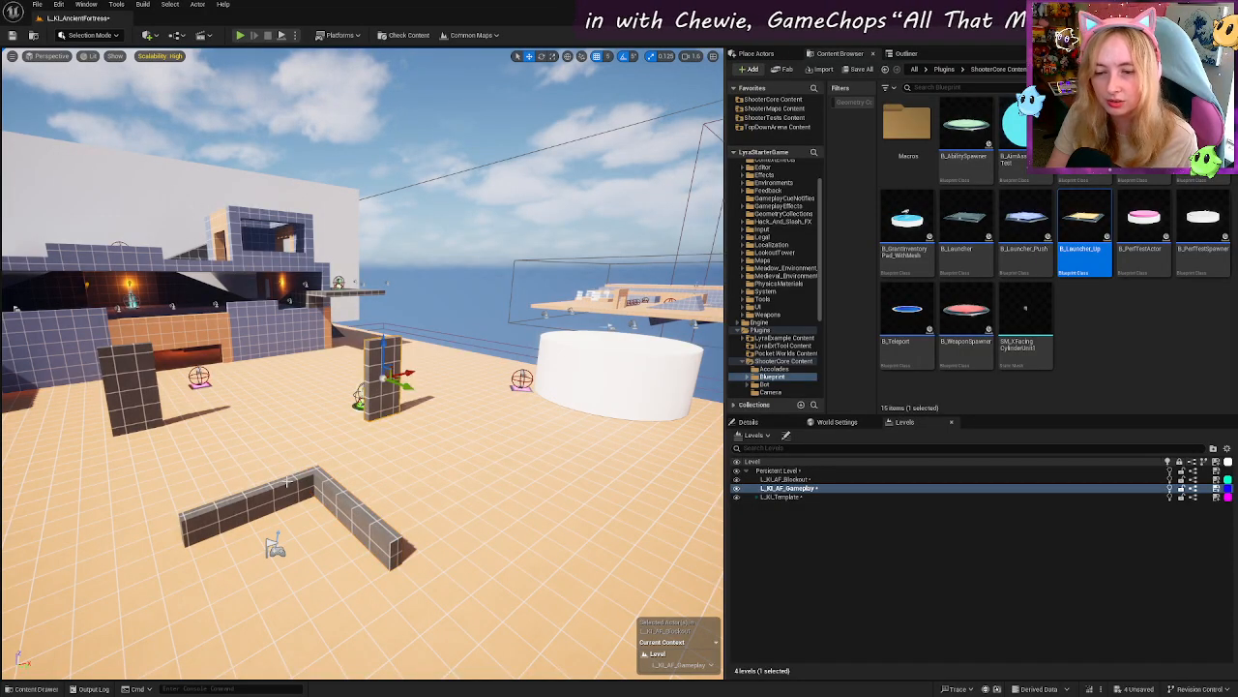
{"action": "right_click_drag", "start_coordinate": [321, 479], "coordinate": [352, 440]}
{"action": "key", "text": "d"}
{"action": "key", "text": "a"}
{"action": "key", "text": "w"}
{"action": "key", "text": "w"}
{"action": "key", "text": "e"}
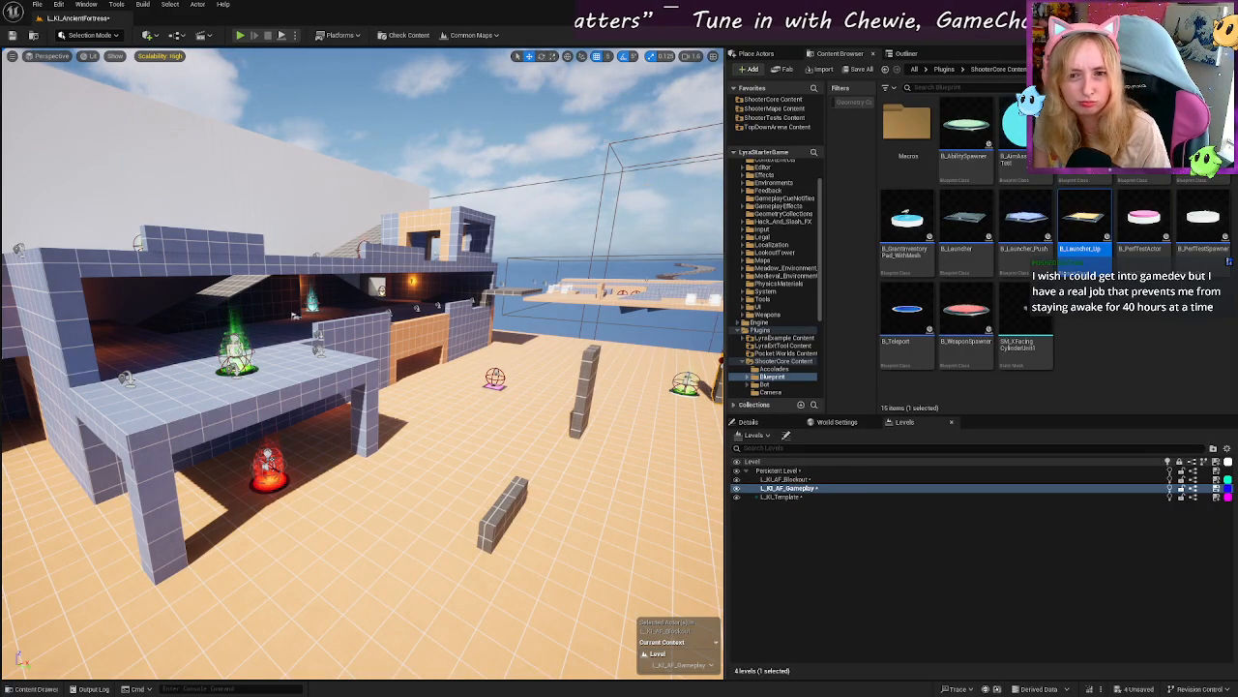
{"action": "right_click_drag", "start_coordinate": [355, 440], "coordinate": [465, 440]}
{"action": "key", "text": "w"}
{"action": "key", "text": "s"}
{"action": "right_click_drag", "start_coordinate": [355, 597], "coordinate": [179, 557]}
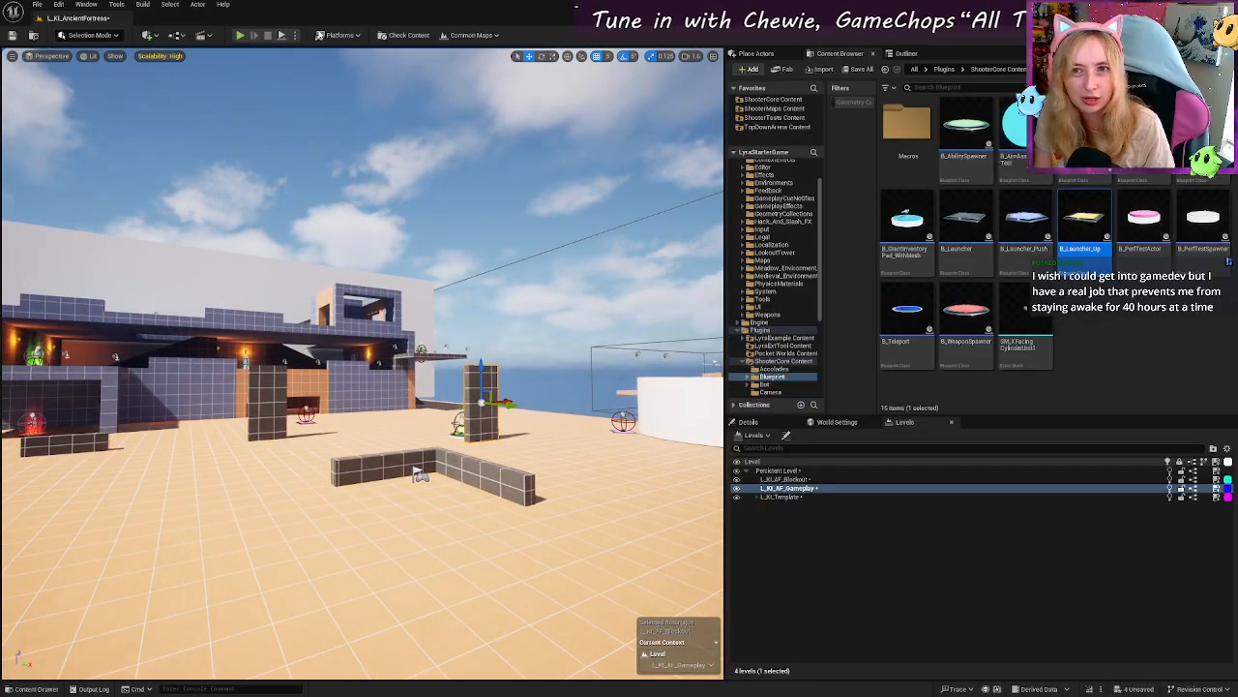
Step: Set the play spawn location to Default Player Start and start a play session in the selected viewport
{"action": "left_click", "coordinate": [294, 35]}
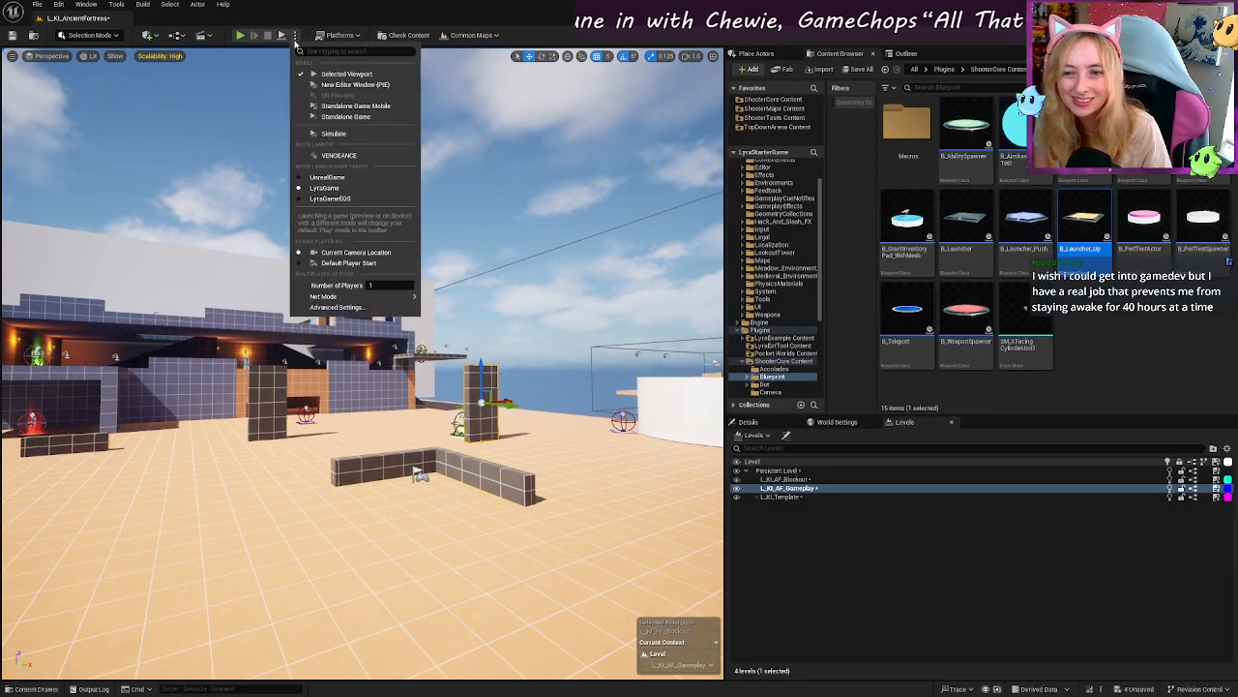
{"action": "left_click", "coordinate": [349, 262]}
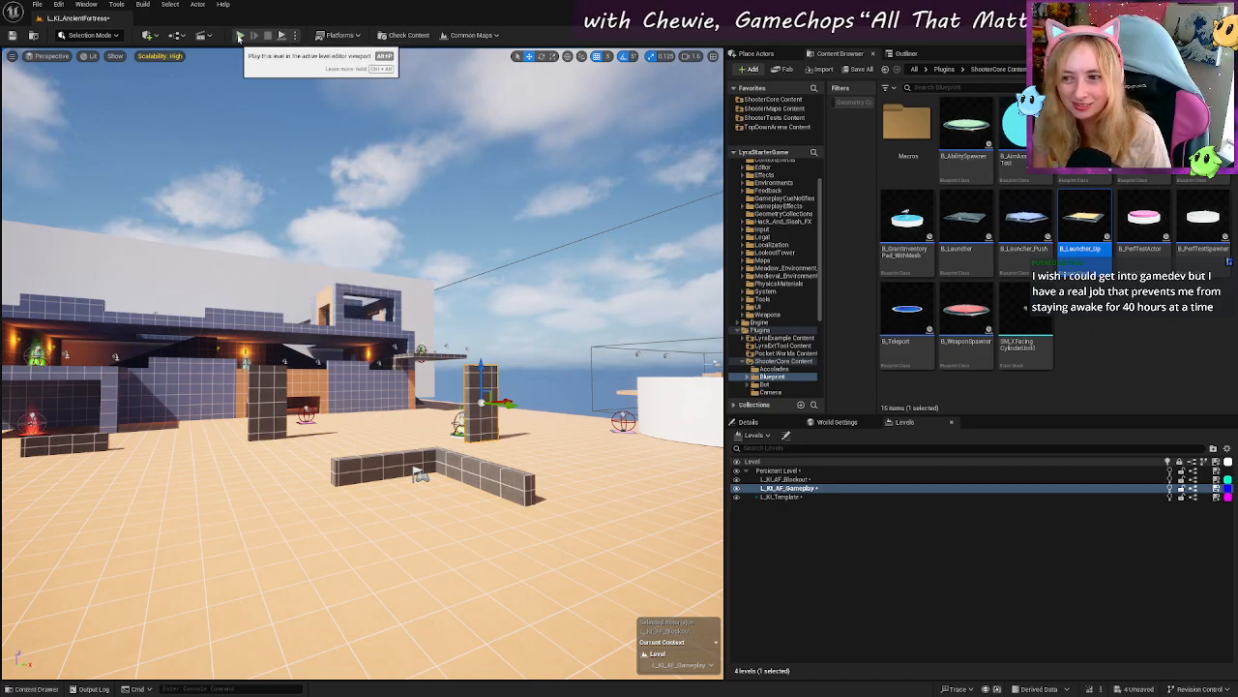
{"action": "left_click", "coordinate": [240, 36]}
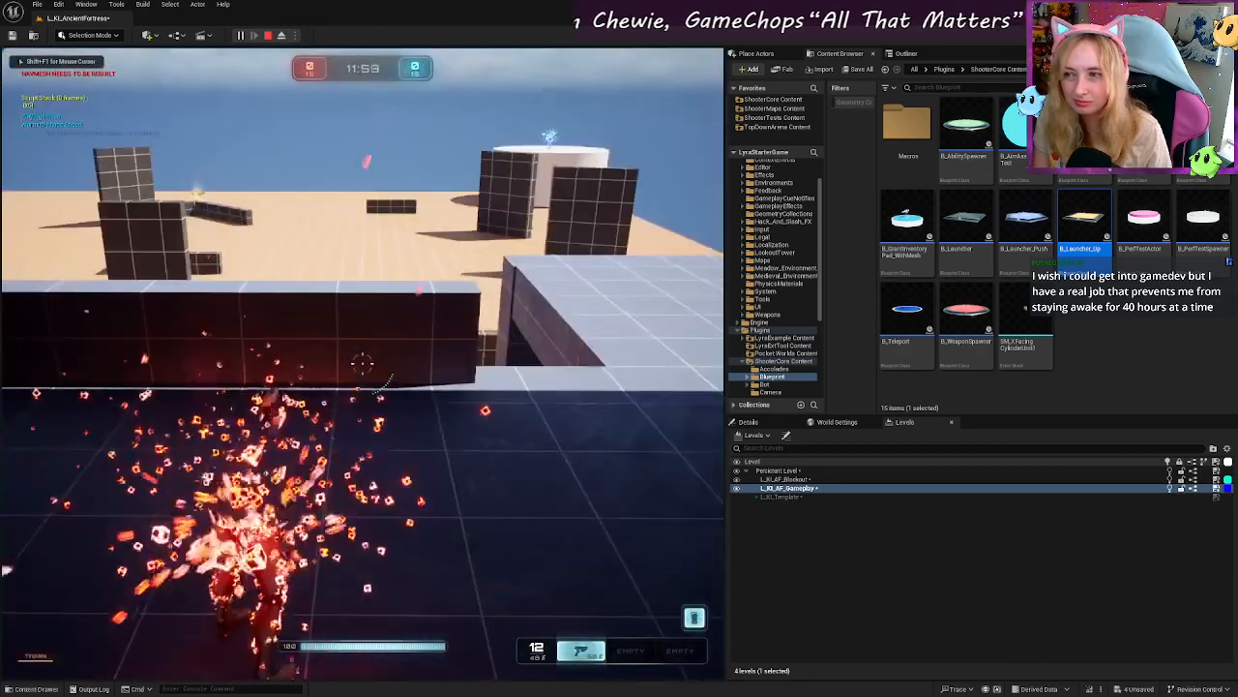
Step: Run through the fortress interior to the yellow weapon spawner outside and collect its weapon
{"action": "key", "text": "w"}
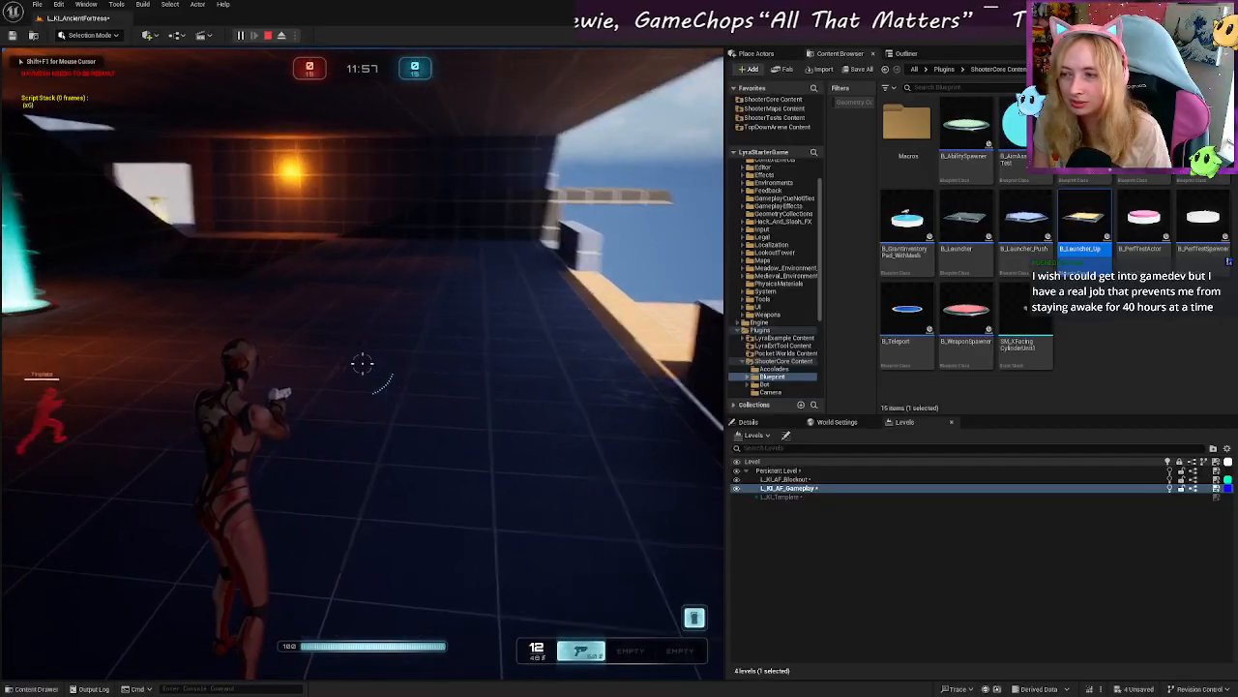
{"action": "key", "text": "w"}
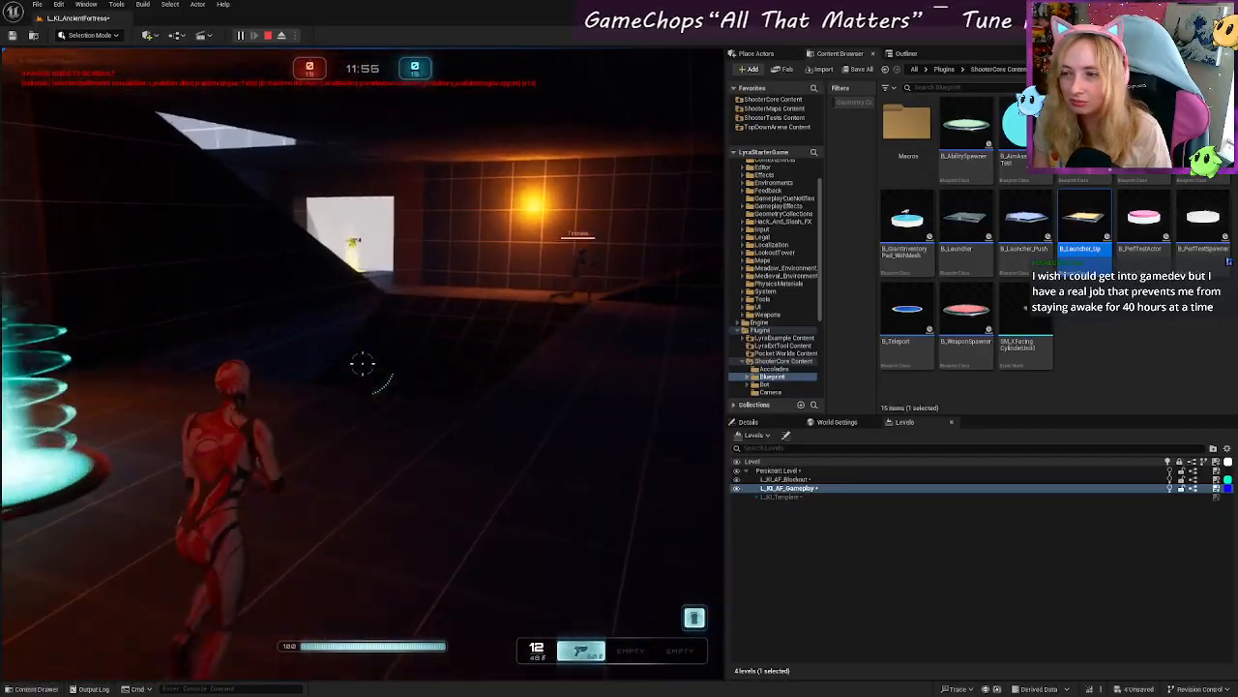
{"action": "key", "text": "w"}
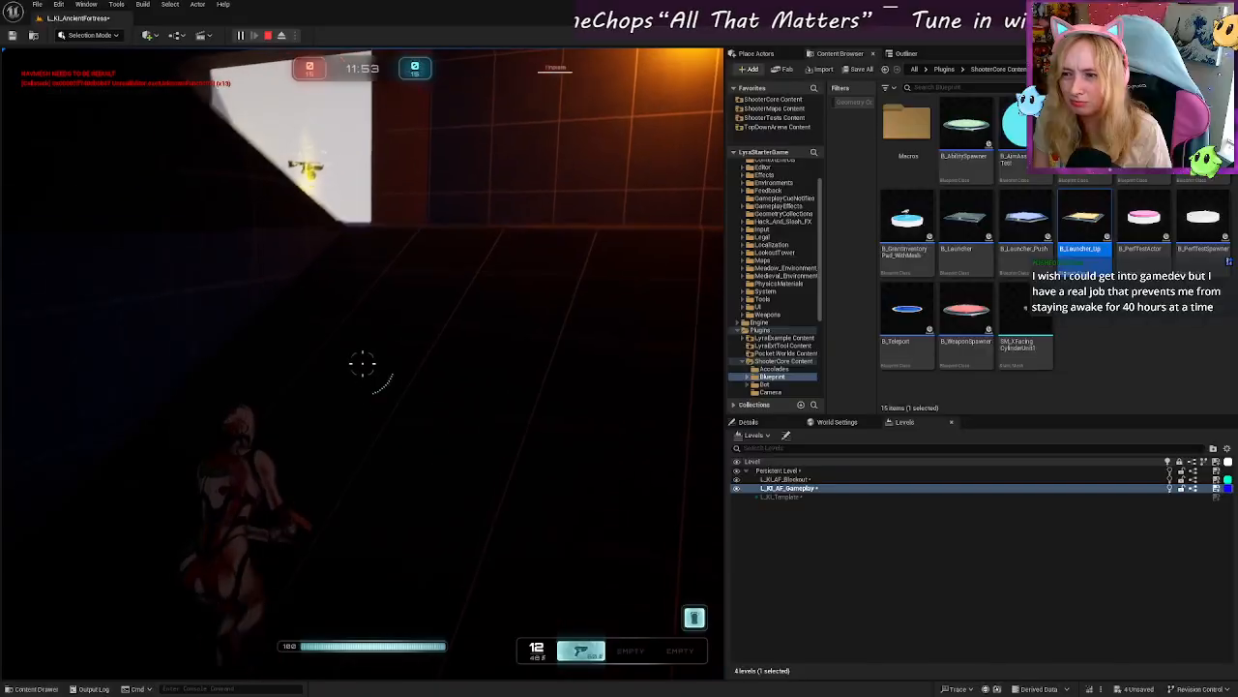
{"action": "key", "text": "w"}
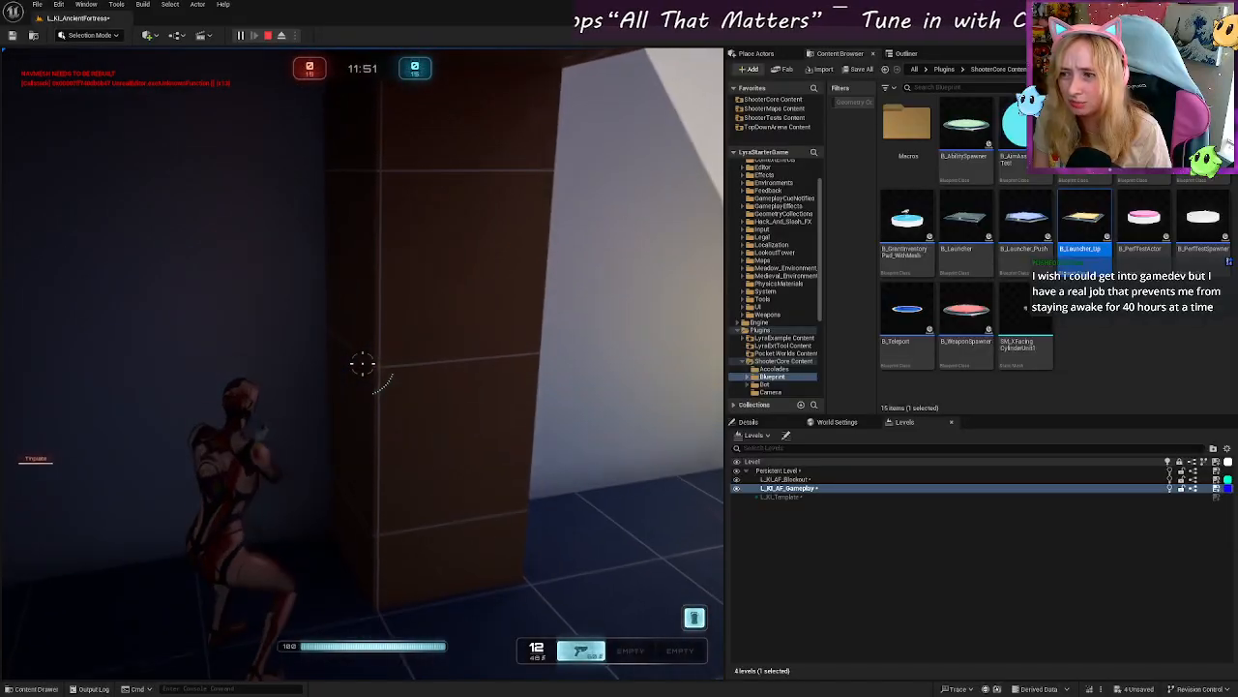
{"action": "key", "text": "w"}
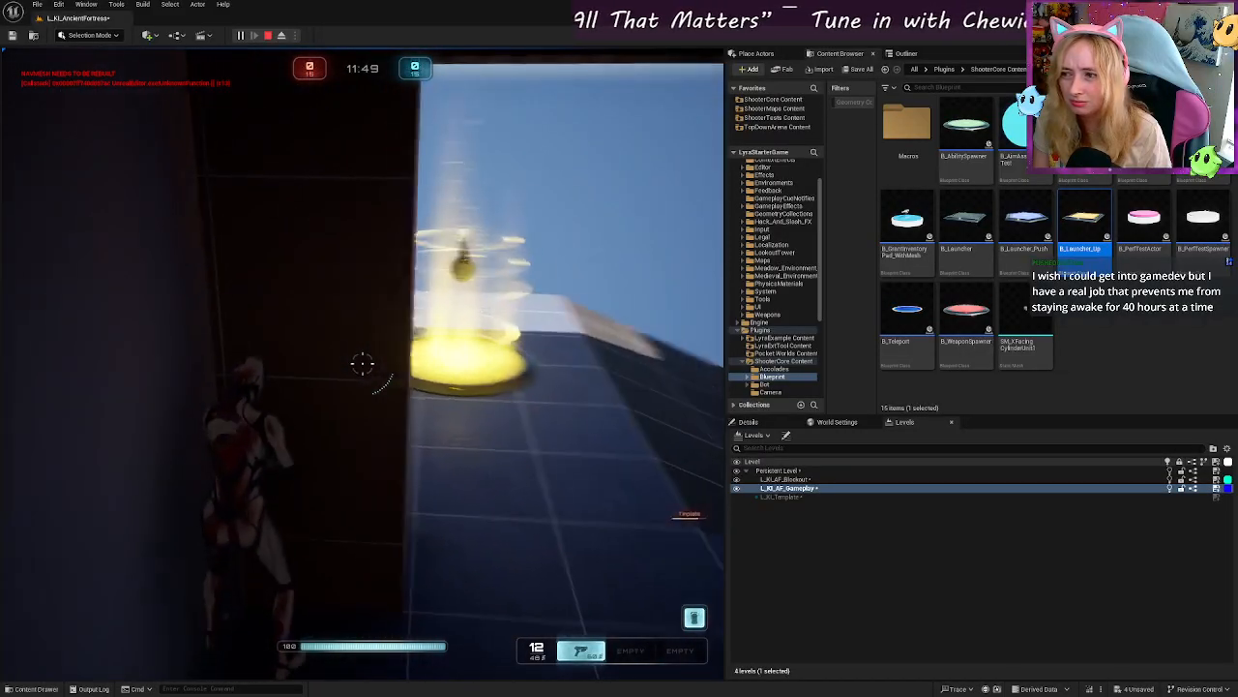
{"action": "key", "text": "w"}
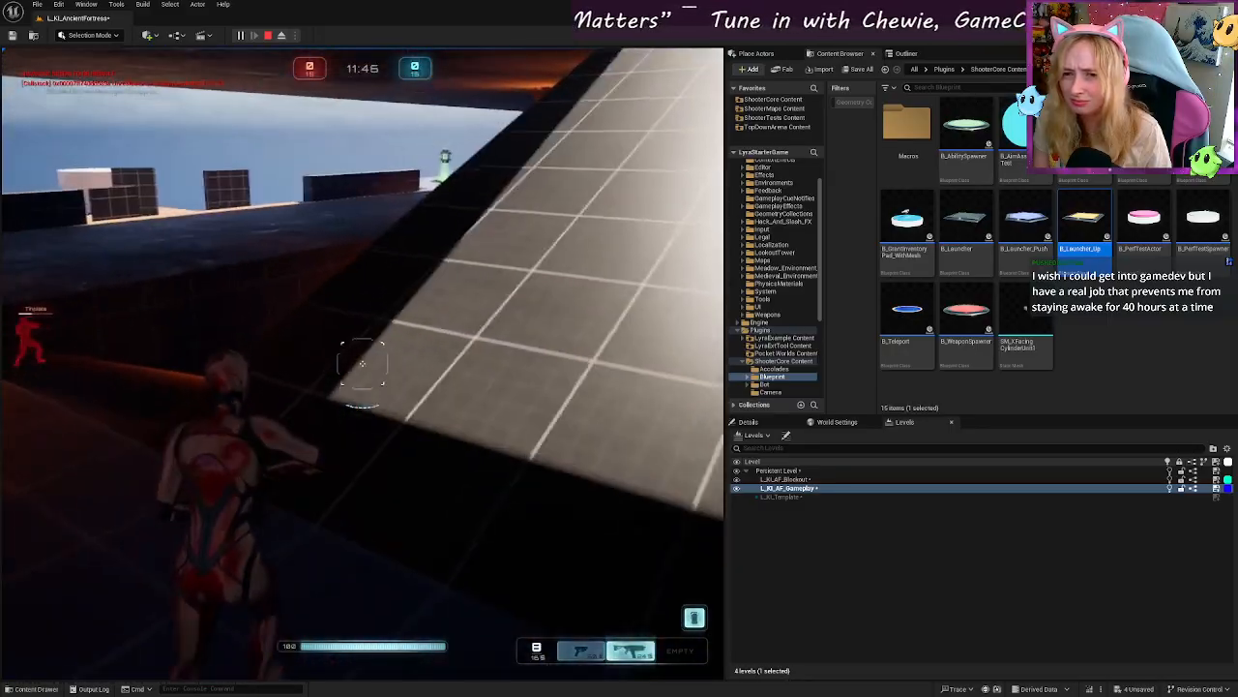
Step: Run up the ramp onto the fortress roof and test moving and jumping around its parapets
{"action": "key", "text": "w"}
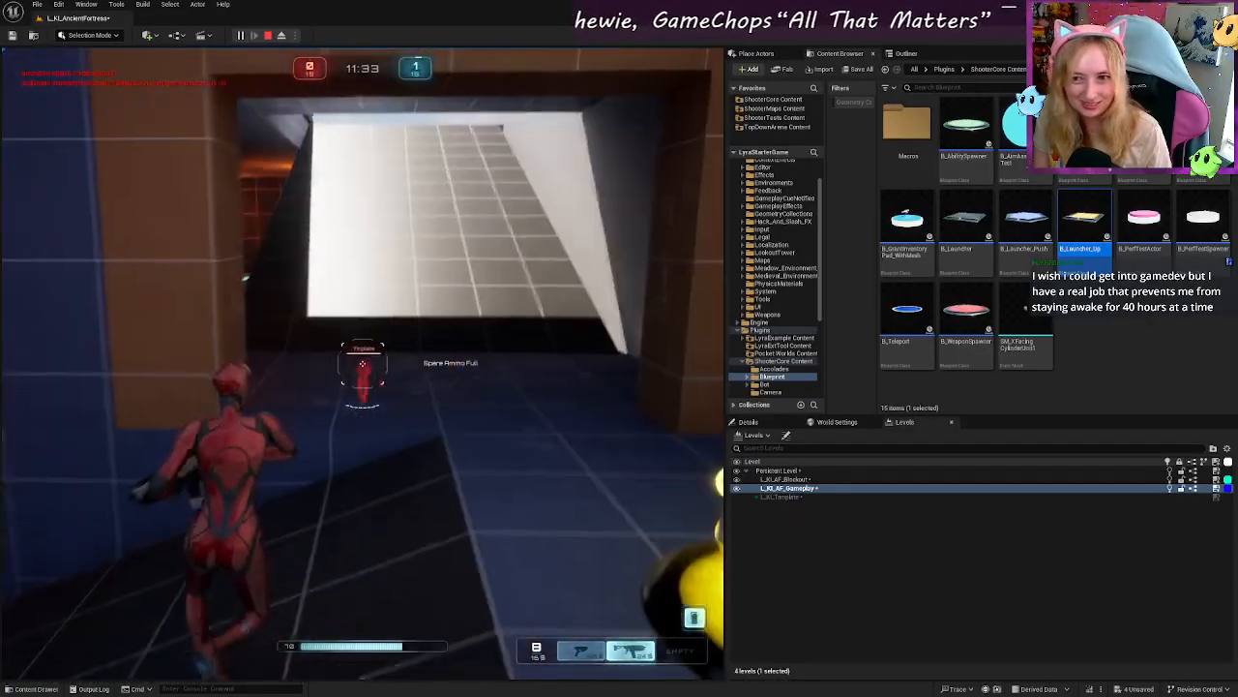
{"action": "key", "text": "w"}
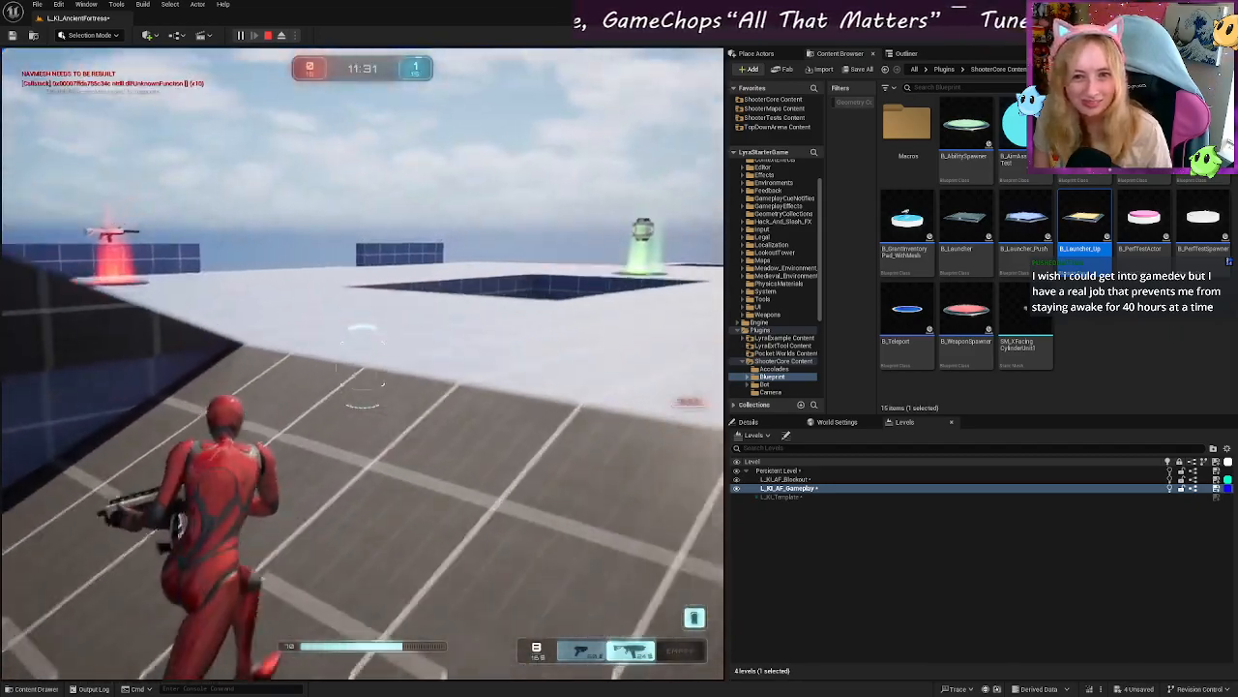
{"action": "key", "text": "w"}
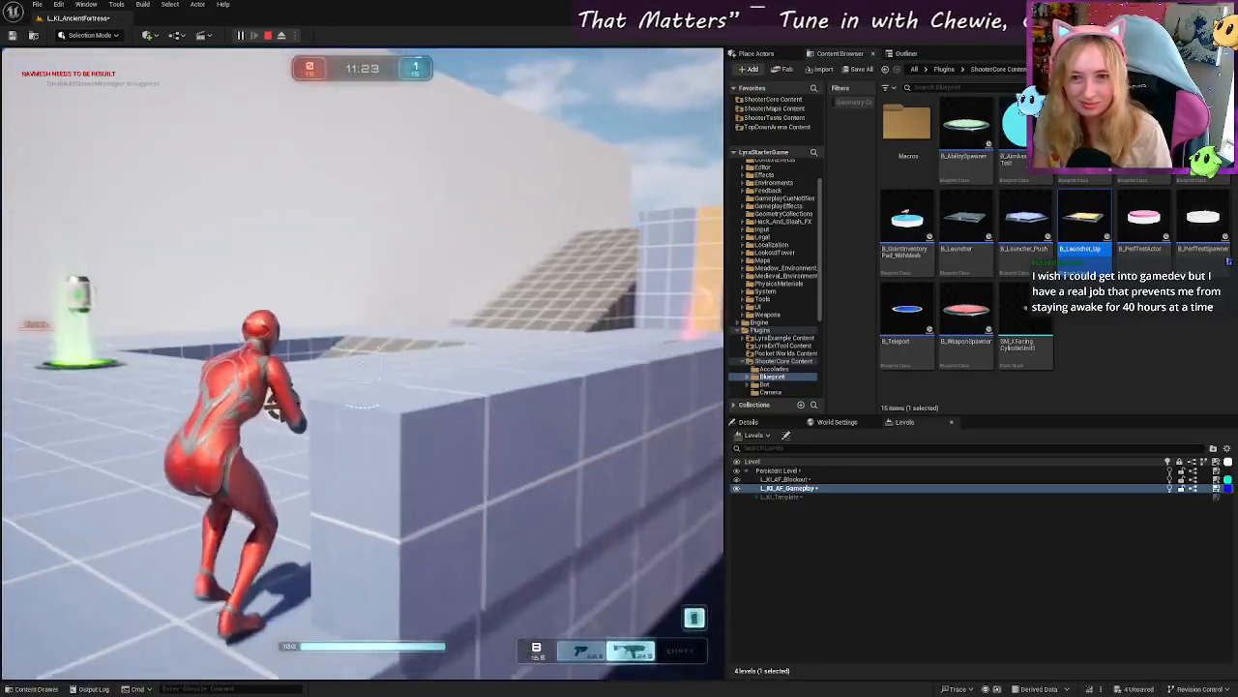
{"action": "key", "text": "w"}
{"action": "key", "text": "space"}
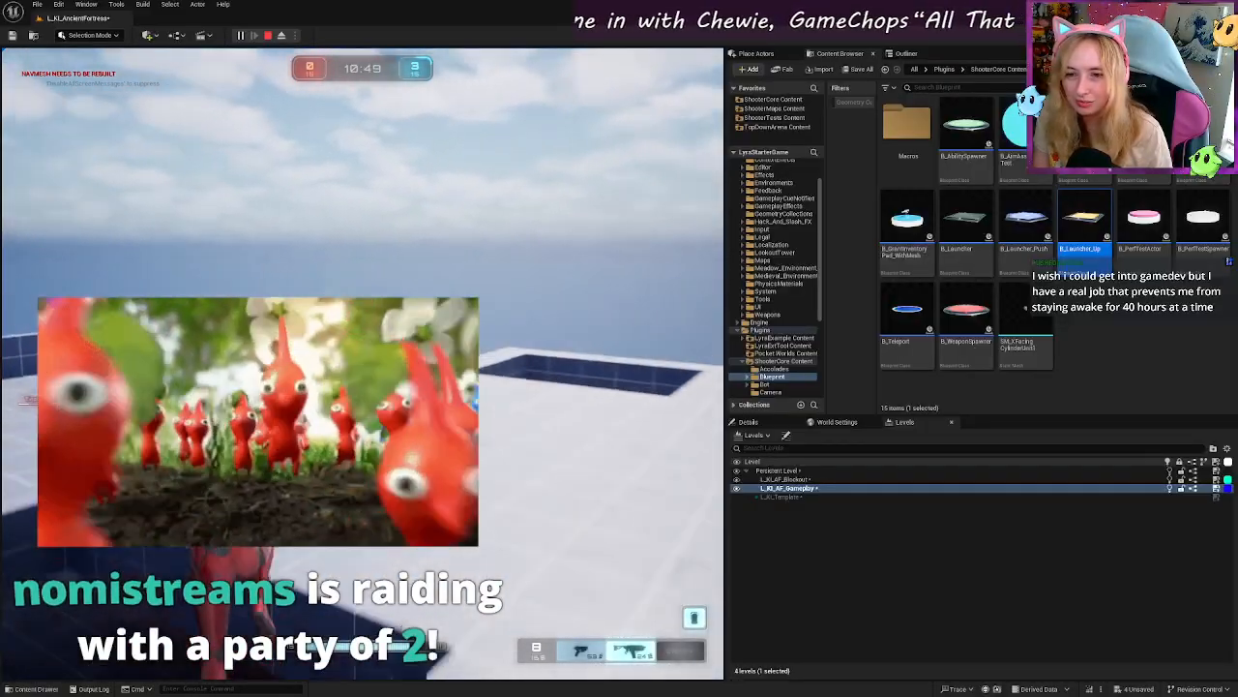
Step: Leave the fortress roof and run through the interior, past the green spawner on the ledge, to the yellow weapon spawner
{"action": "key", "text": "w"}
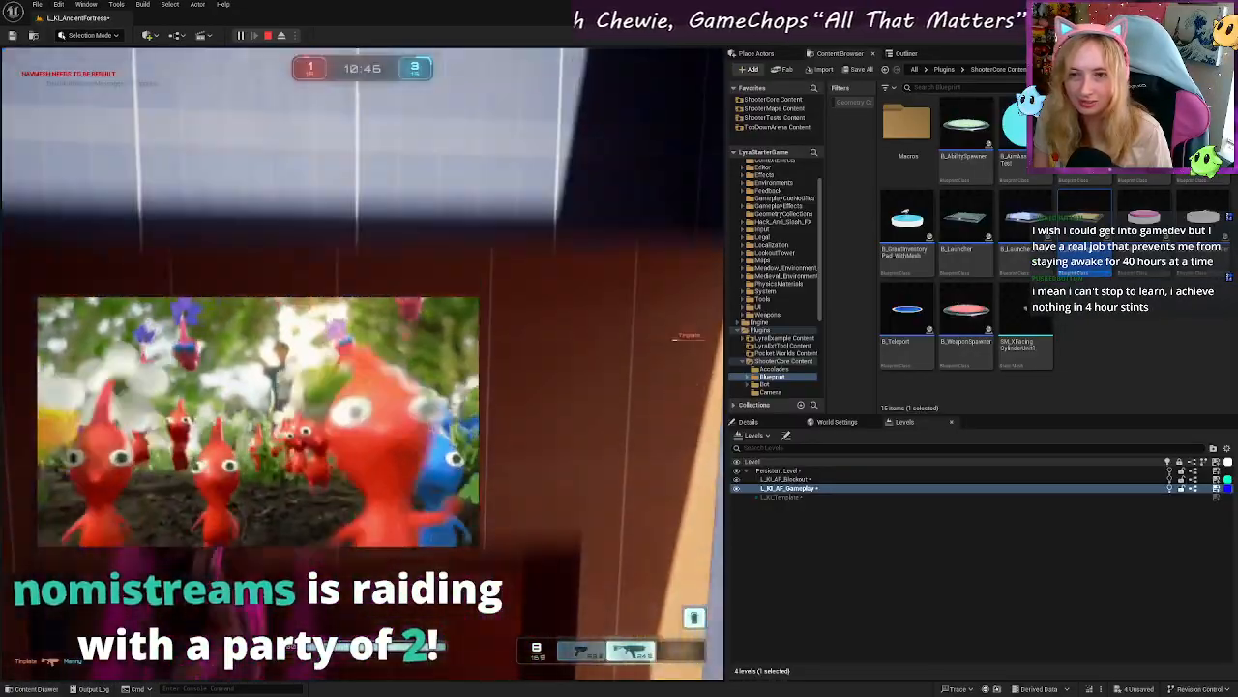
{"action": "key", "text": "w"}
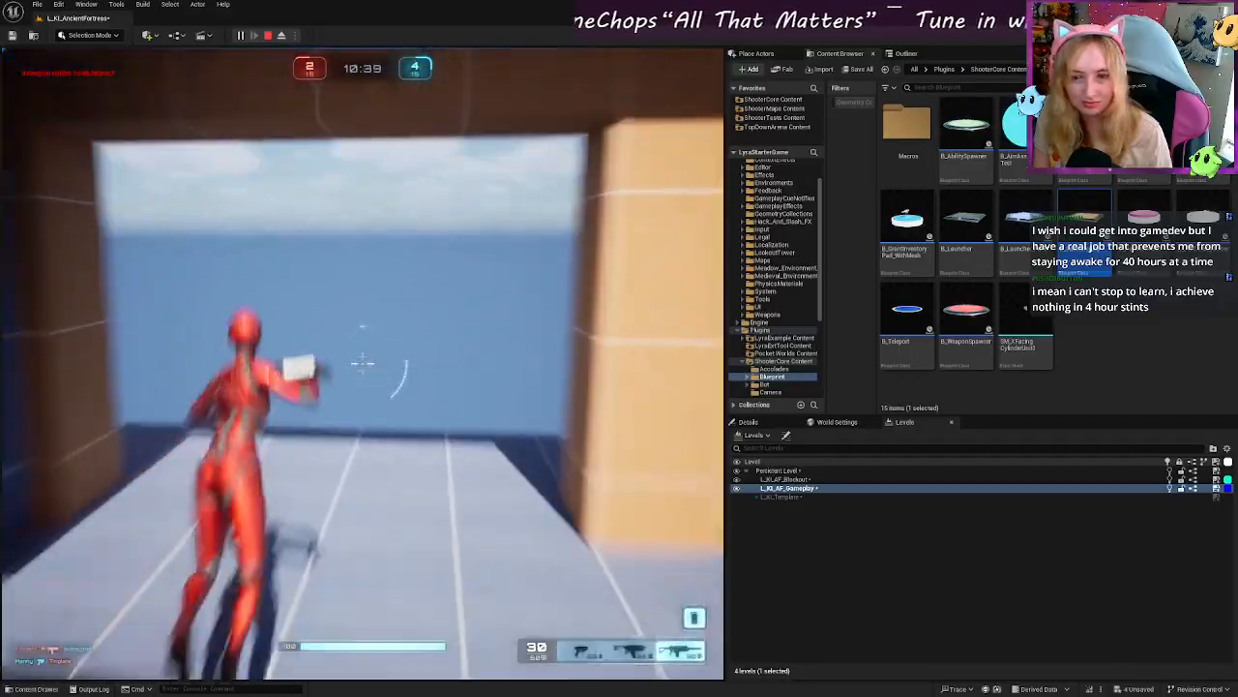
{"action": "key", "text": "w"}
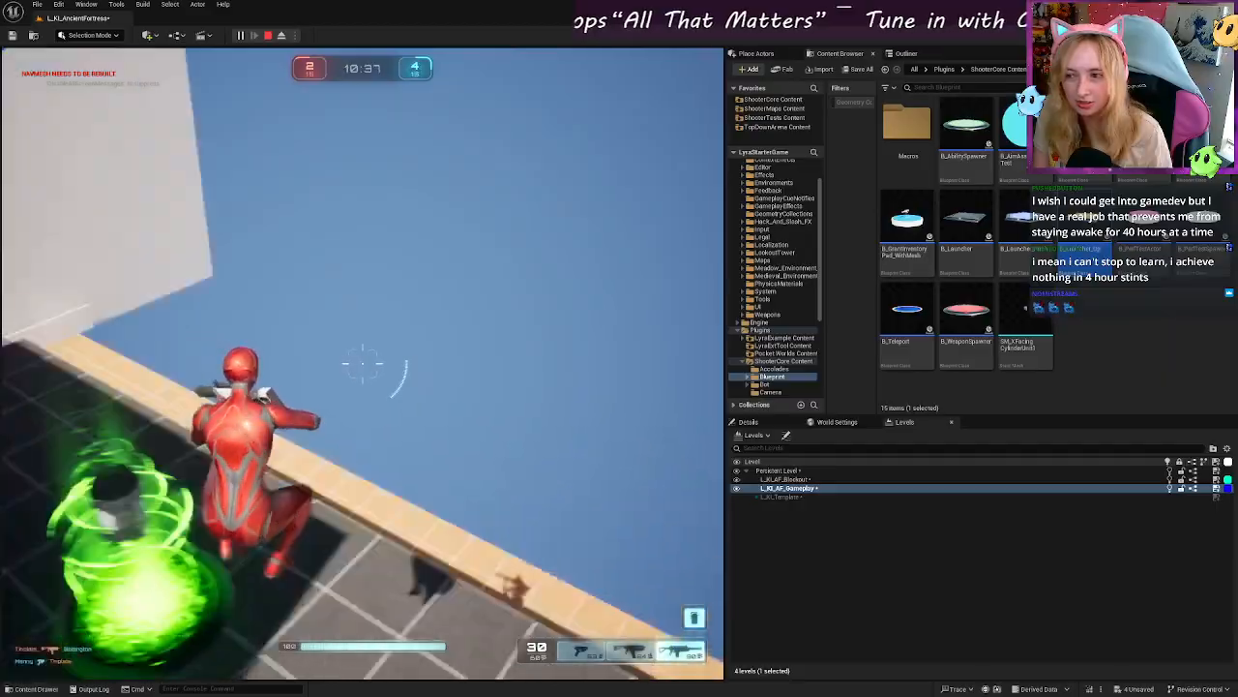
{"action": "key", "text": "w"}
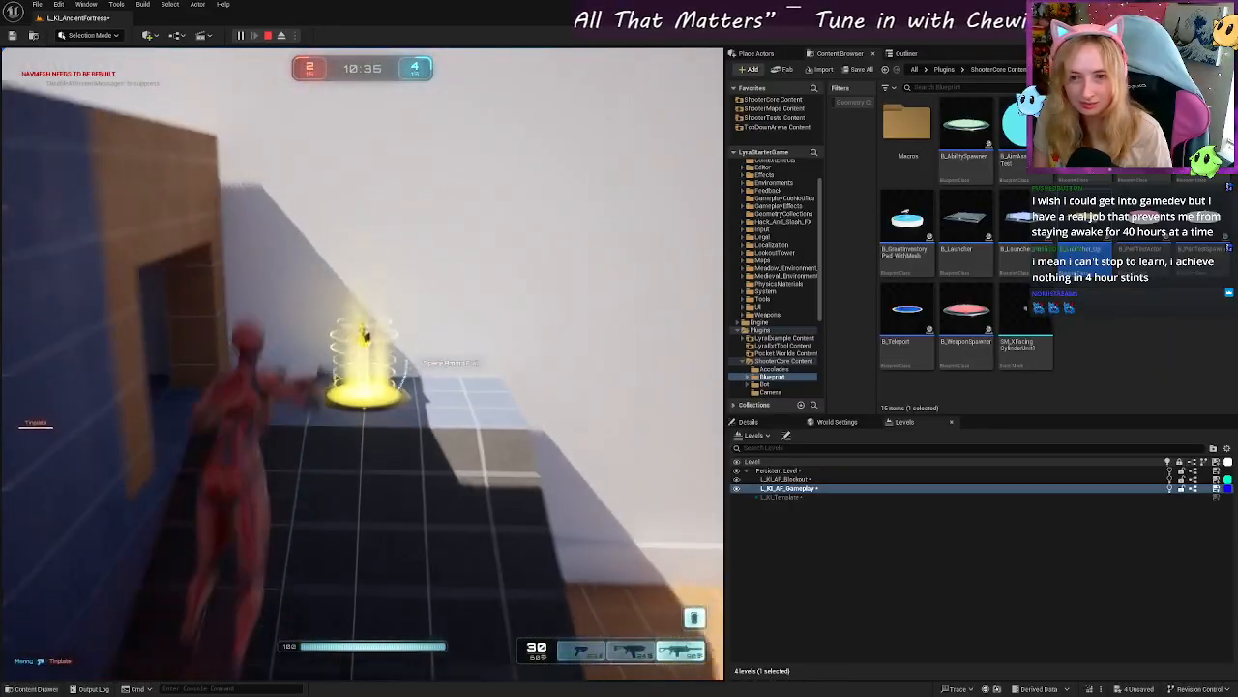
Step: Run through the dark, torch-lit fortress interior and check its walls, corridors and openings
{"action": "key", "text": "w"}
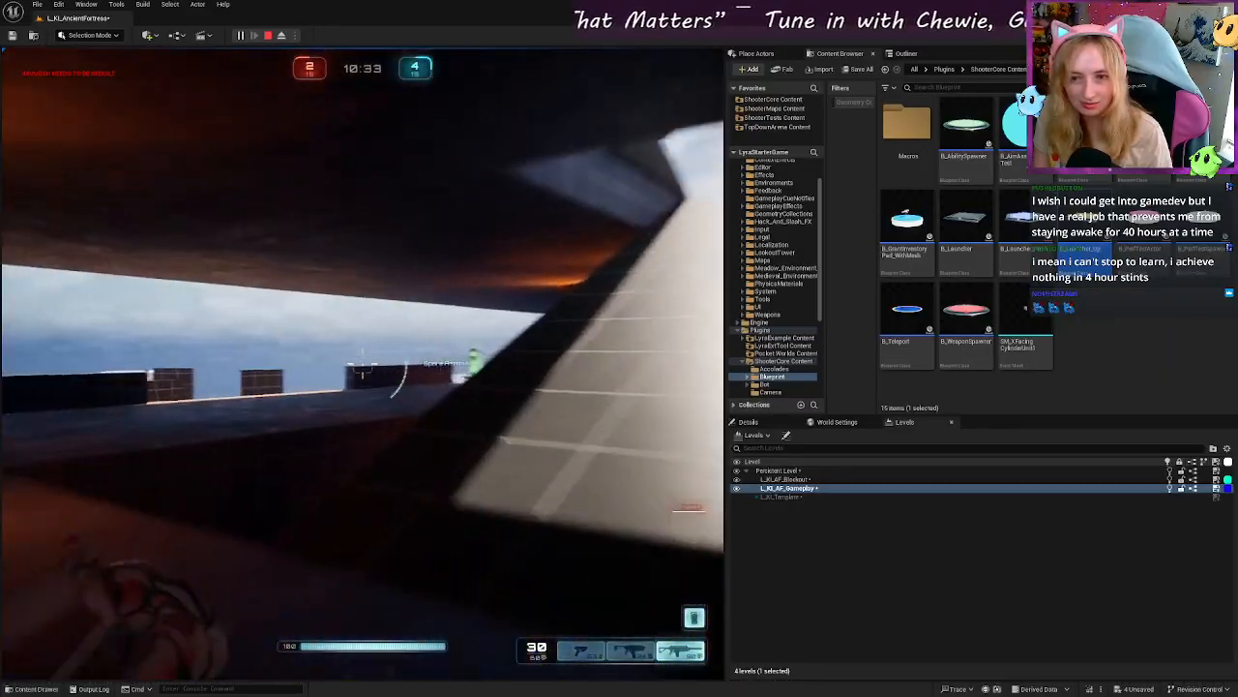
{"action": "key", "text": "w"}
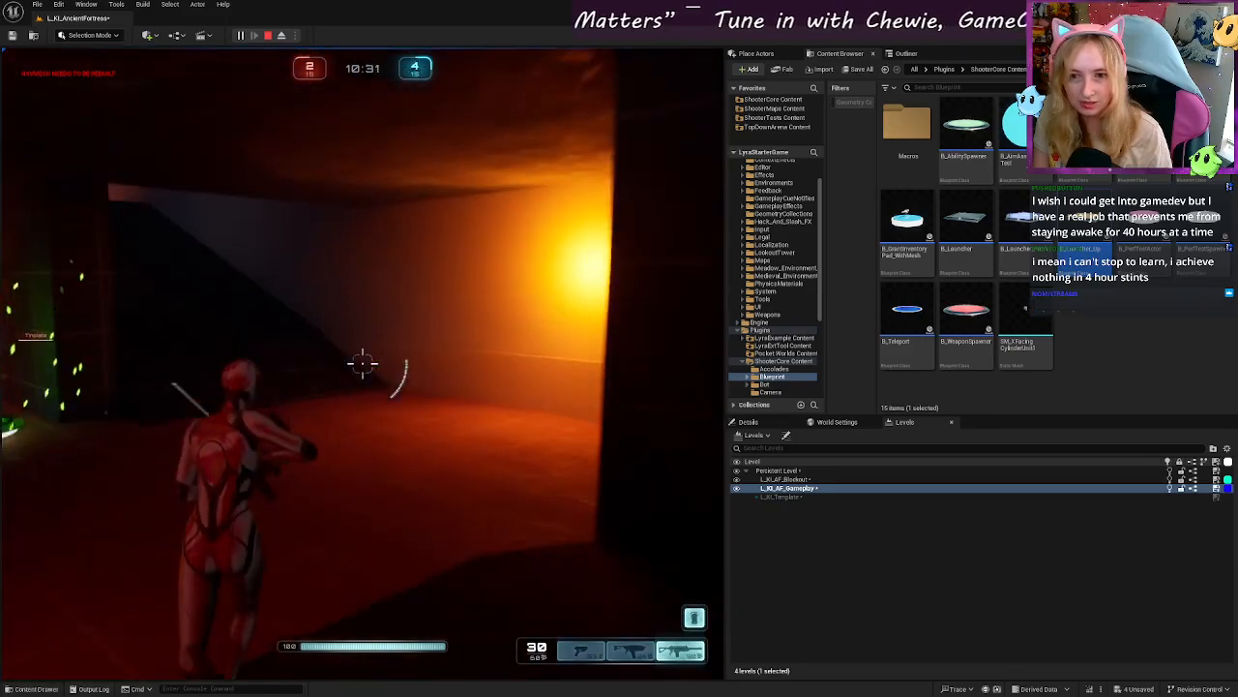
{"action": "key", "text": "w"}
{"action": "key", "text": "w"}
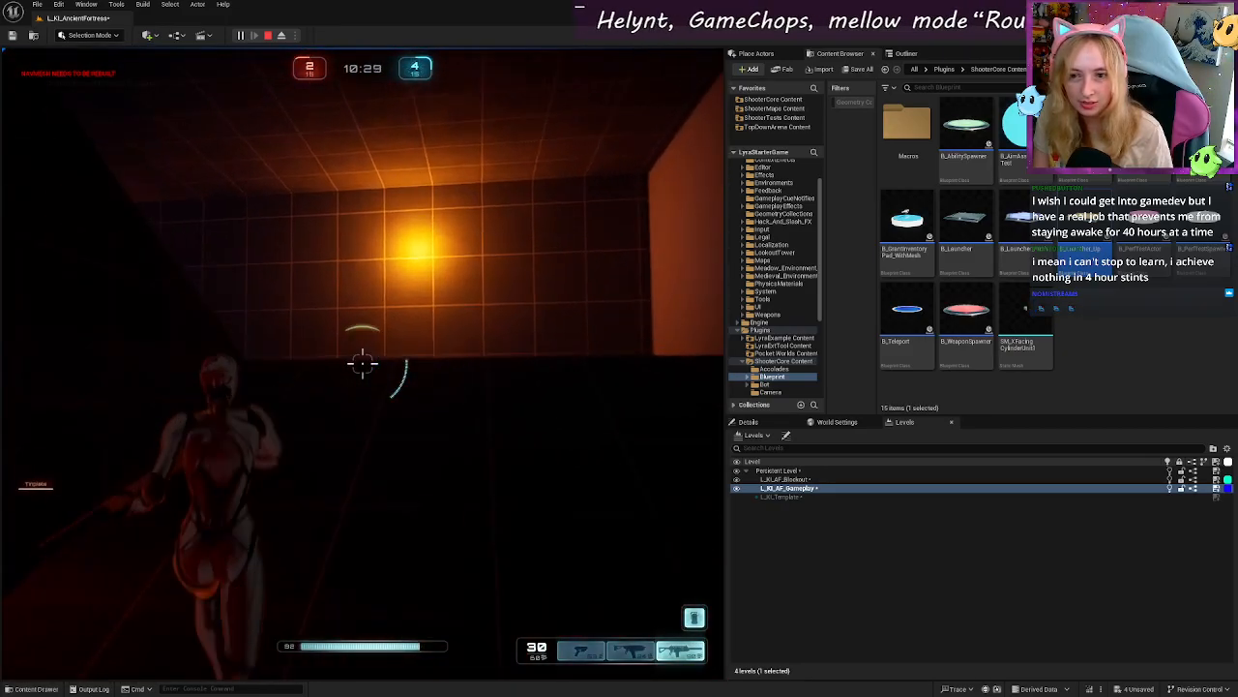
{"action": "key", "text": "w"}
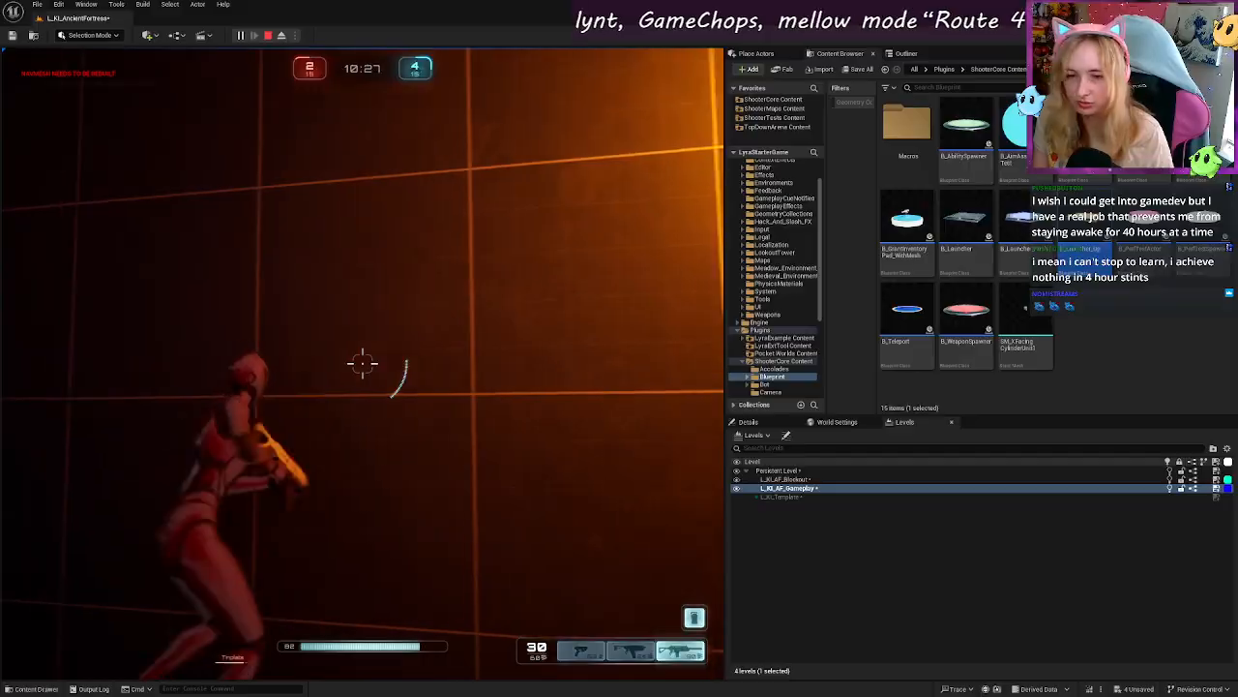
{"action": "key", "text": "w"}
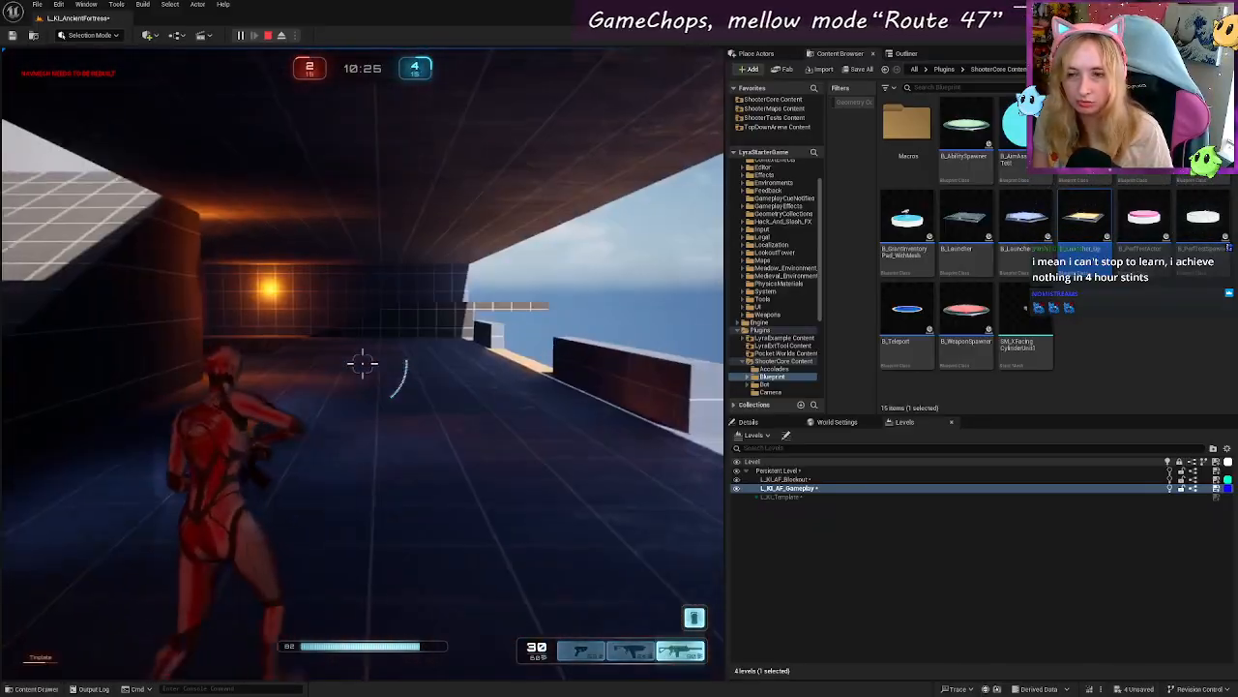
{"action": "key", "text": "w"}
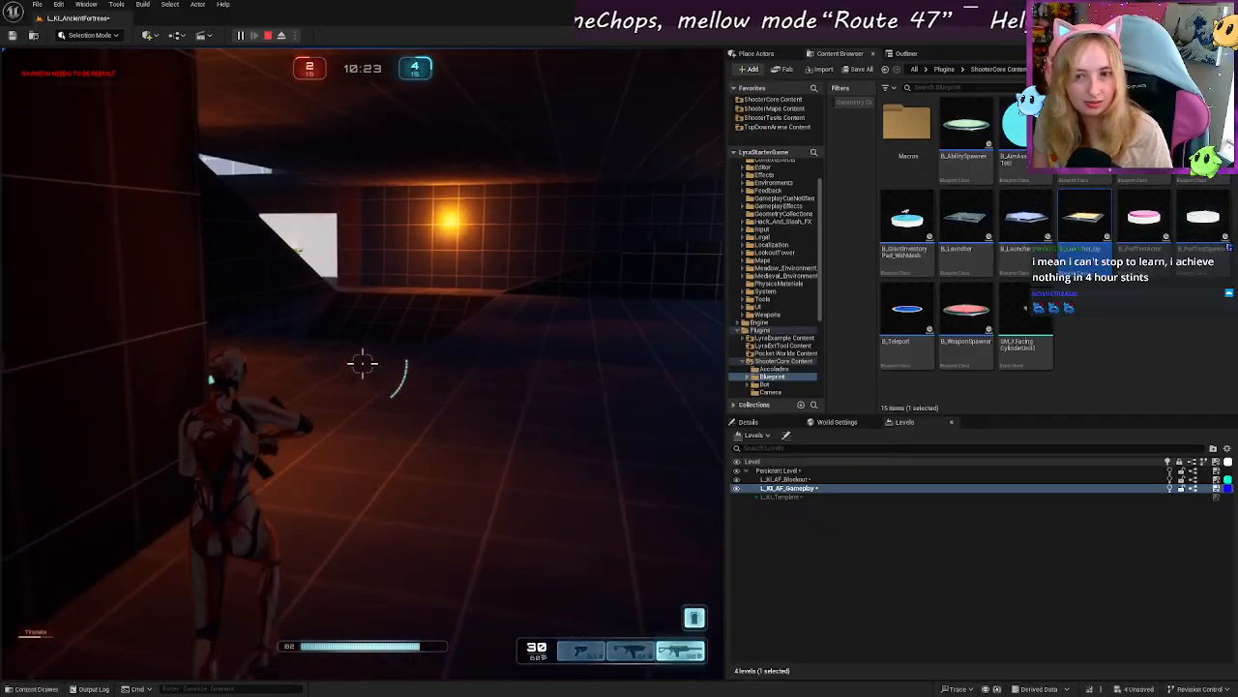
Step: Check the fortress's open side and the low cover wall overlooking the sand
{"action": "key", "text": "w"}
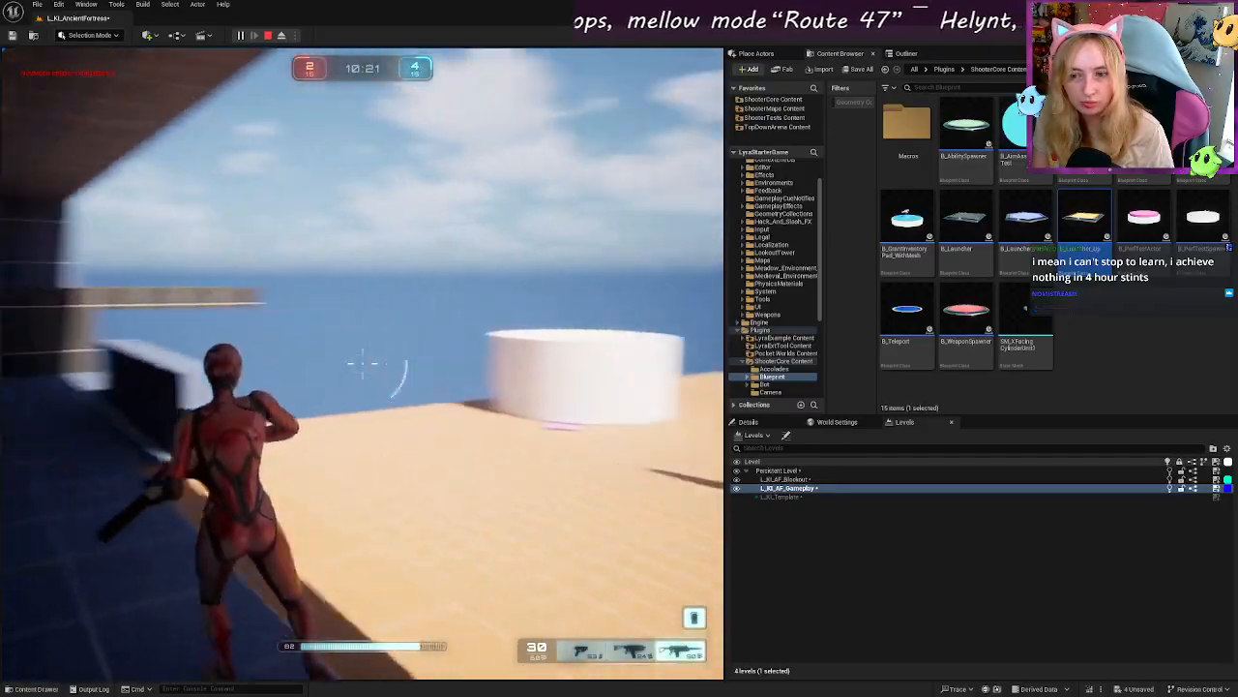
{"action": "key", "text": "w"}
{"action": "key", "text": "w"}
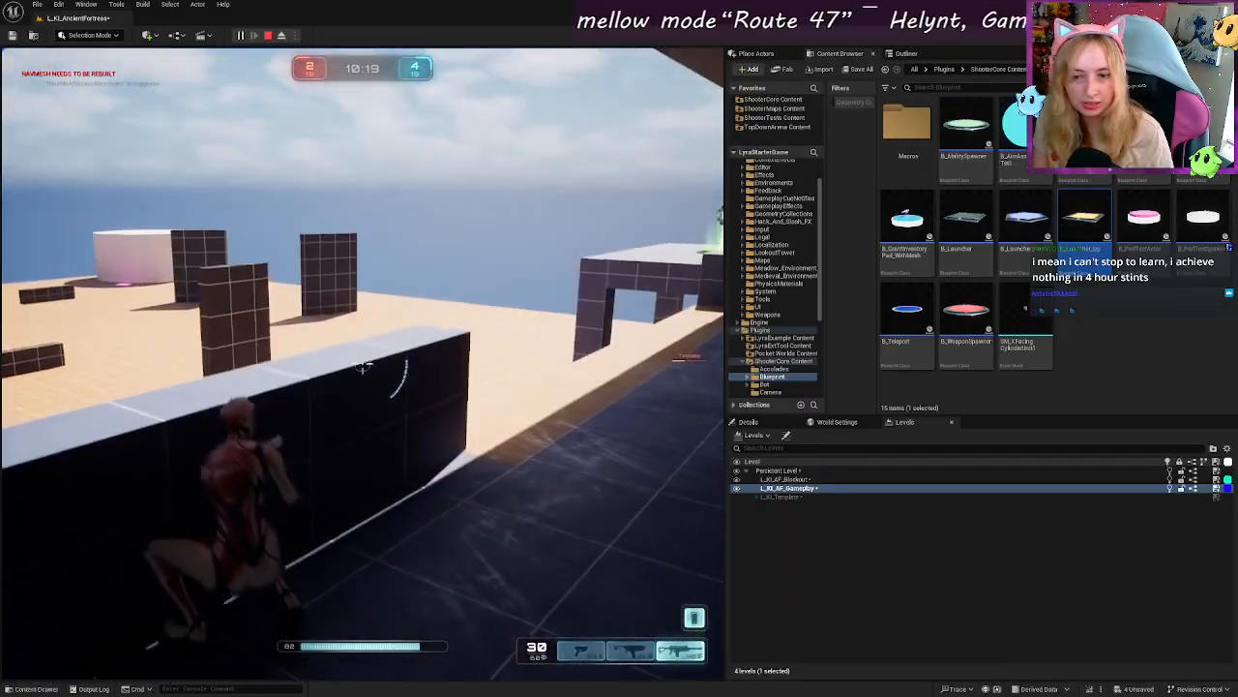
{"action": "key", "text": "w"}
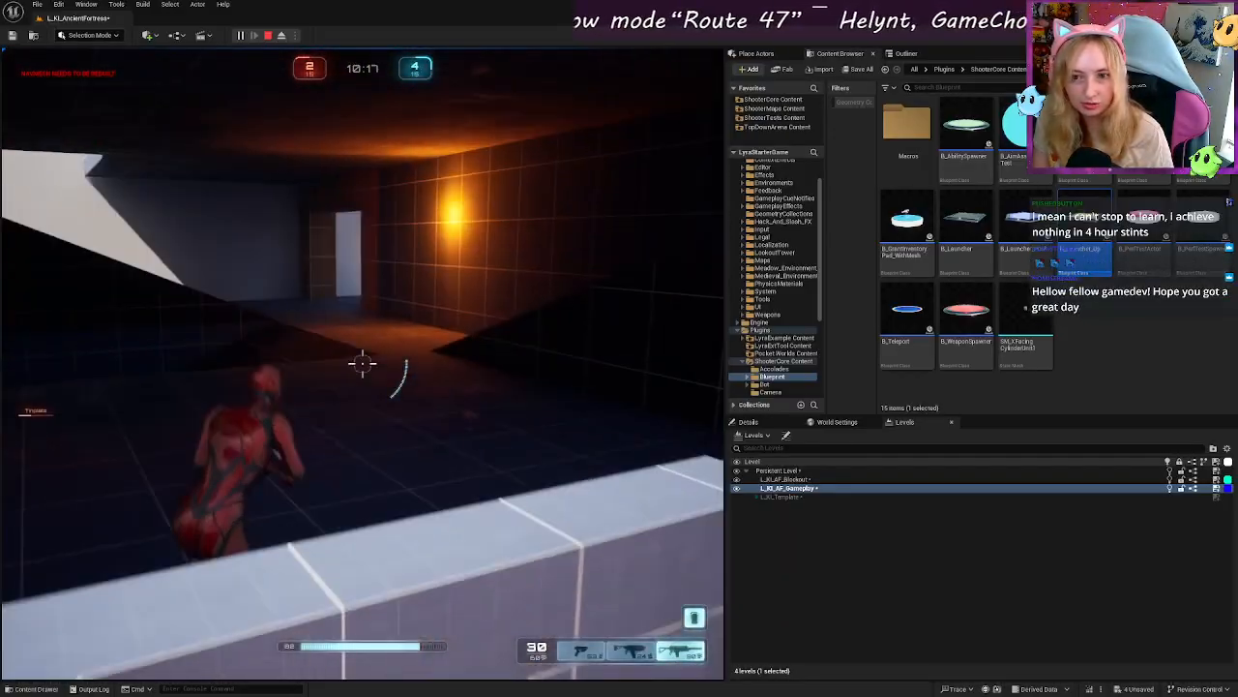
Step: Run through the fortress room with the green and yellow spawners, past the pink launcher and out onto the sand
{"action": "key", "text": "w"}
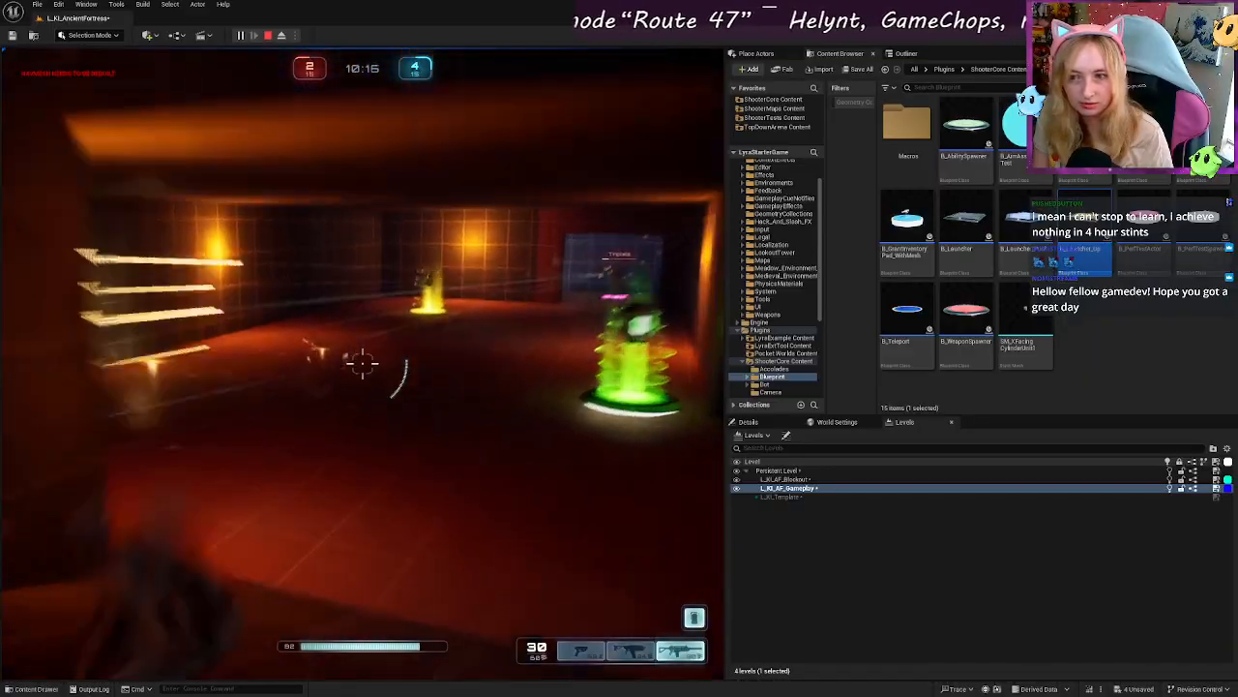
{"action": "key", "text": "w"}
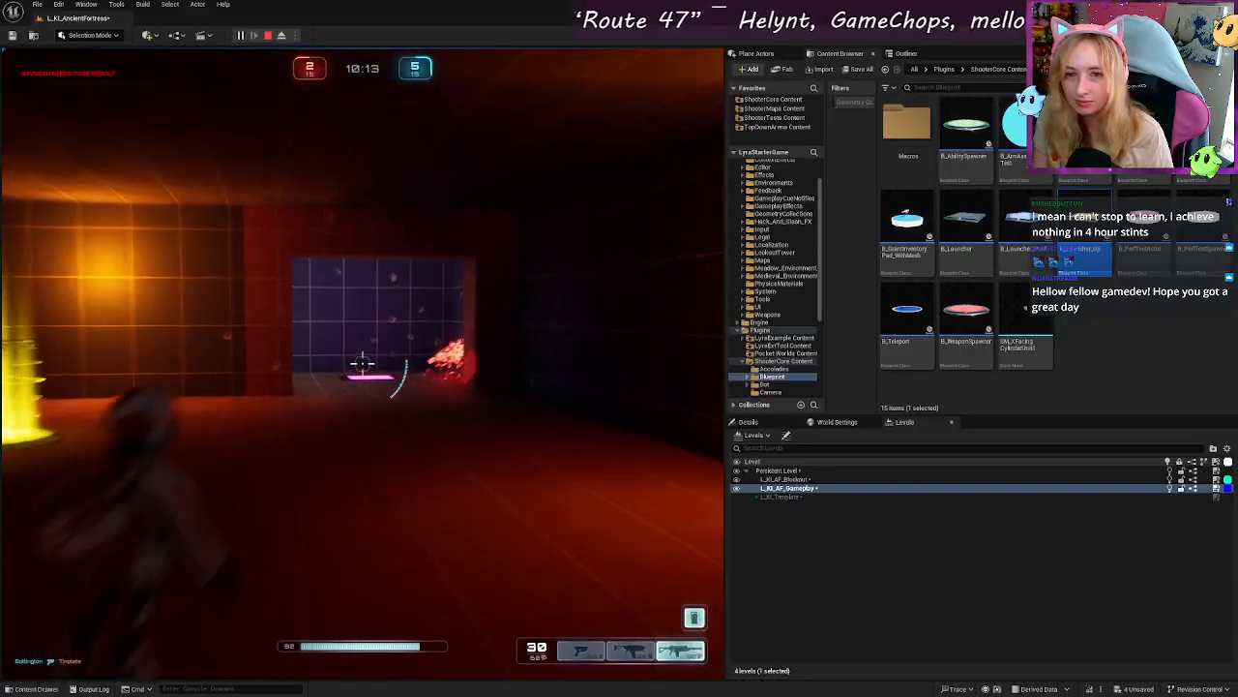
{"action": "key", "text": "w"}
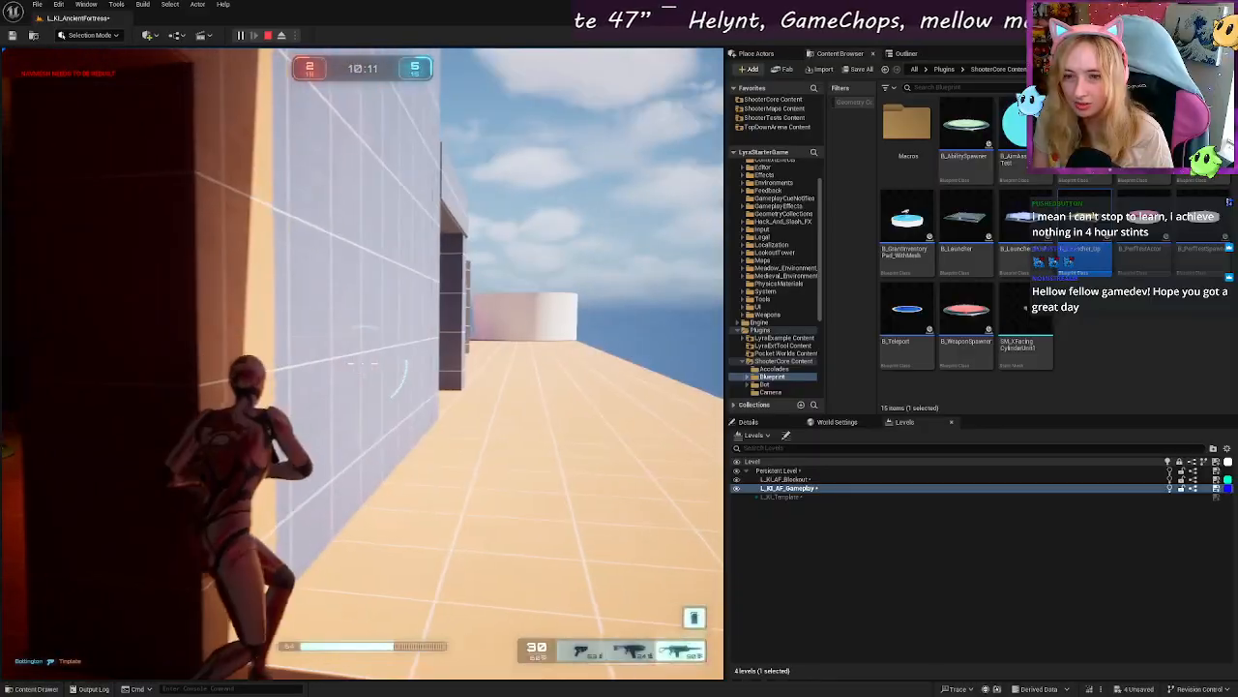
Step: Test combat among the cover walls on the sand, then fire from high ground at the opponents
{"action": "key", "text": "w"}
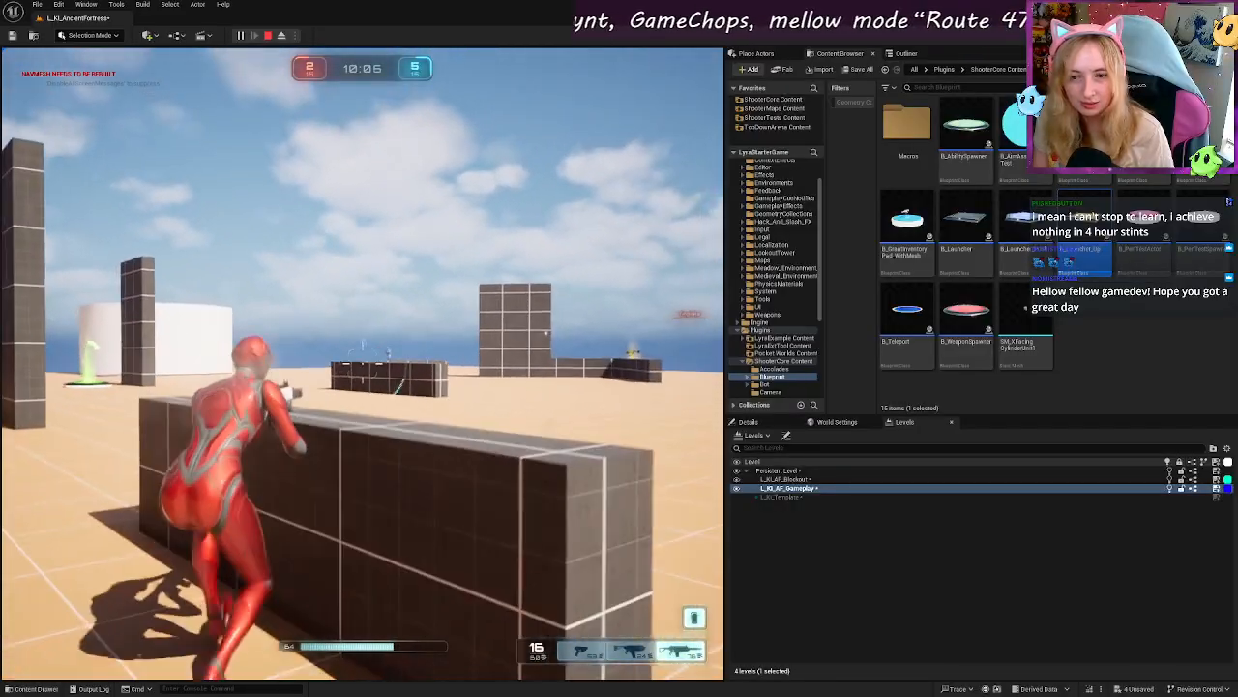
{"action": "key", "text": "a"}
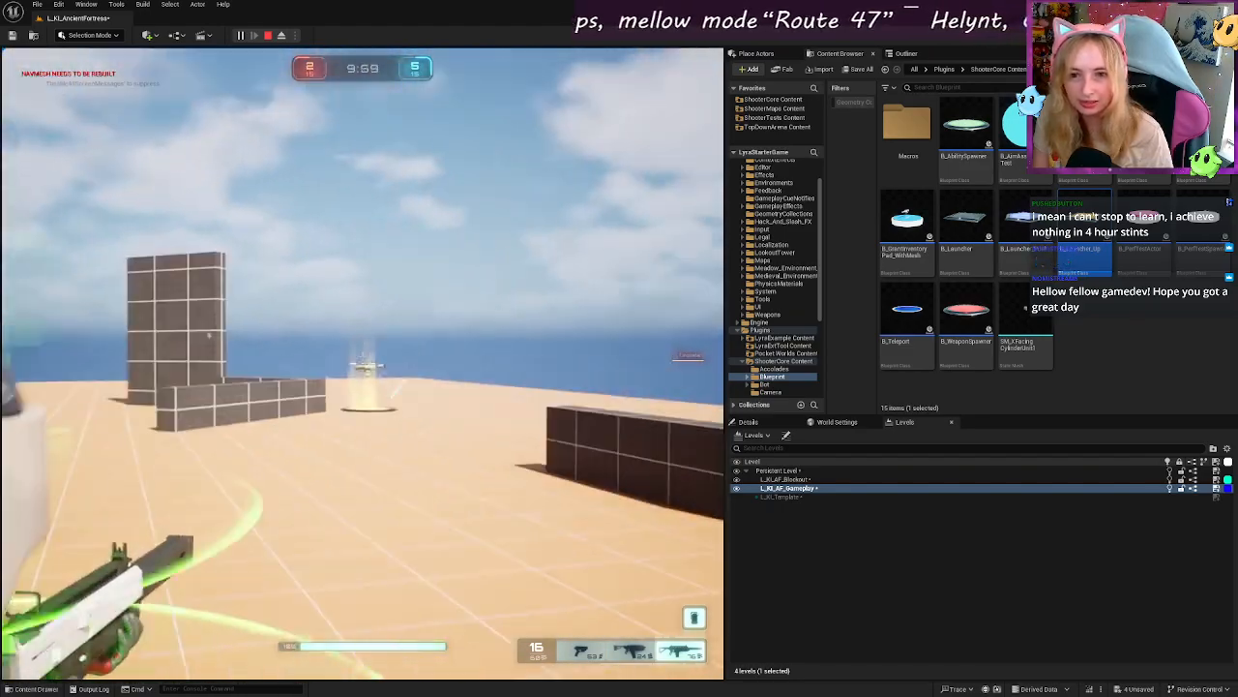
{"action": "left_click", "coordinate": [362, 364]}
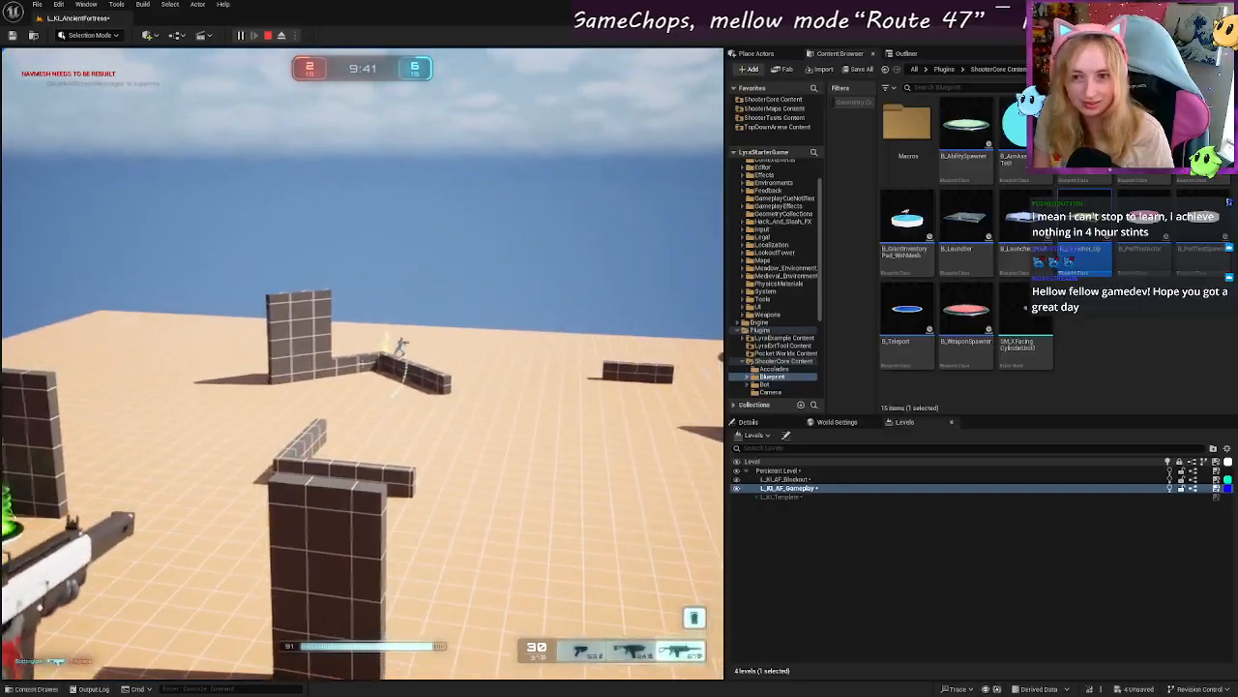
{"action": "left_click", "coordinate": [363, 363]}
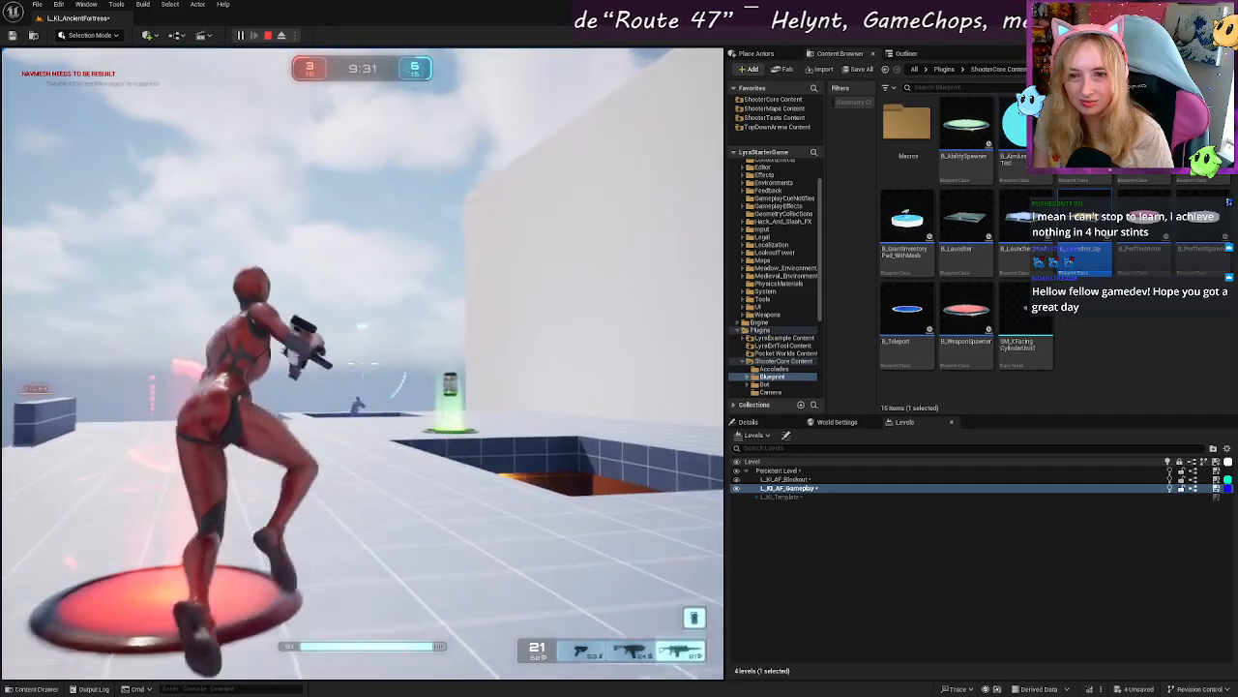
Step: Cross the fortress roof past its openings, collect the green spawner's pickup and drop back down to ground level
{"action": "key", "text": "w"}
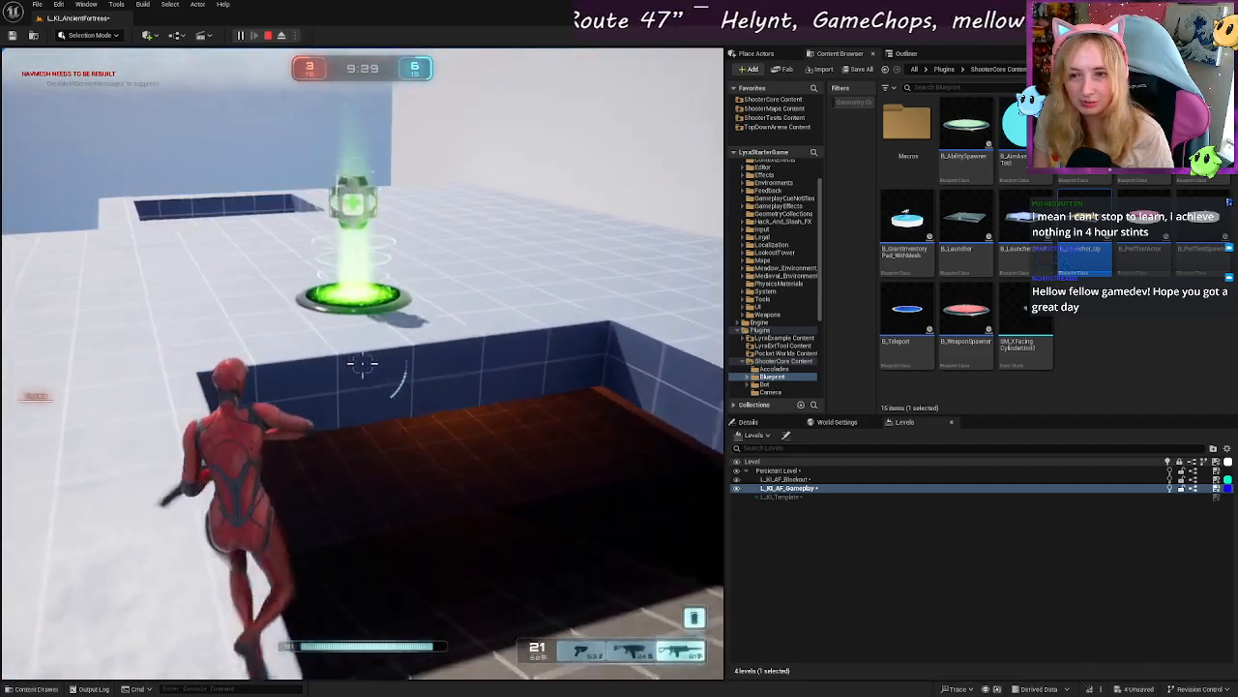
{"action": "key", "text": "space"}
{"action": "key", "text": "w"}
{"action": "key", "text": "w"}
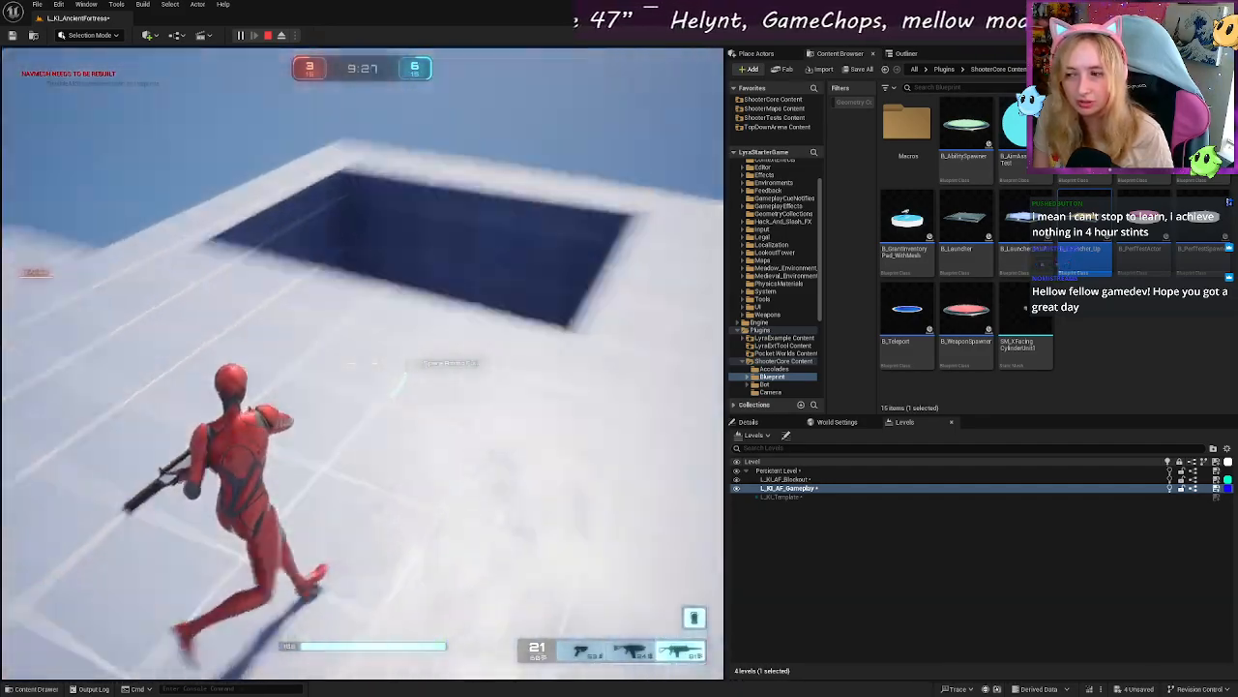
{"action": "key", "text": "w"}
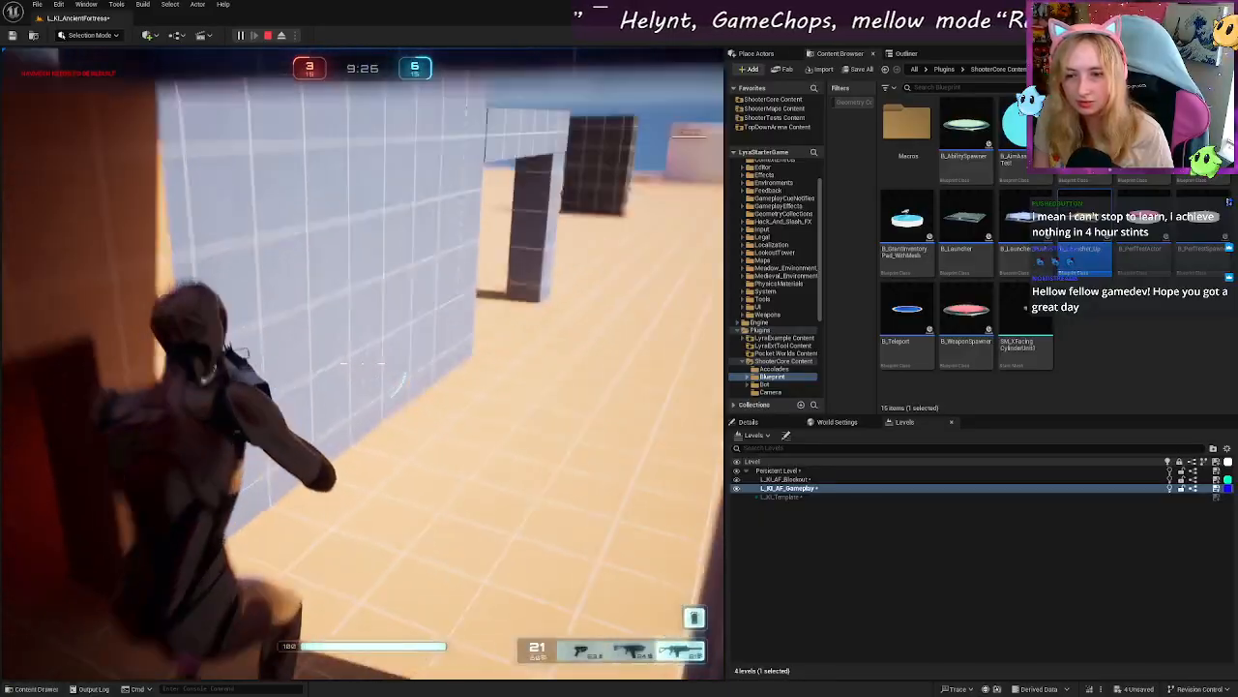
Step: Re-enter the fortress beside the pink launcher, fire a test shot near the green spawner and head up the interior ramp
{"action": "key", "text": "w"}
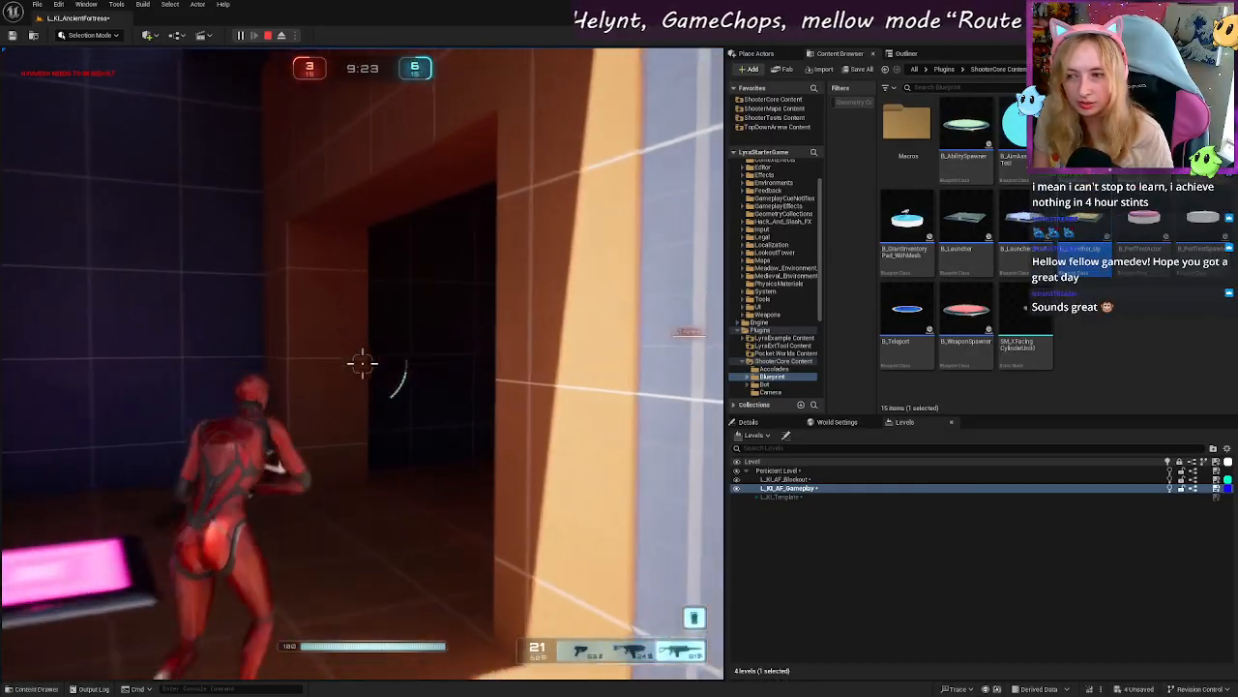
{"action": "key", "text": "w"}
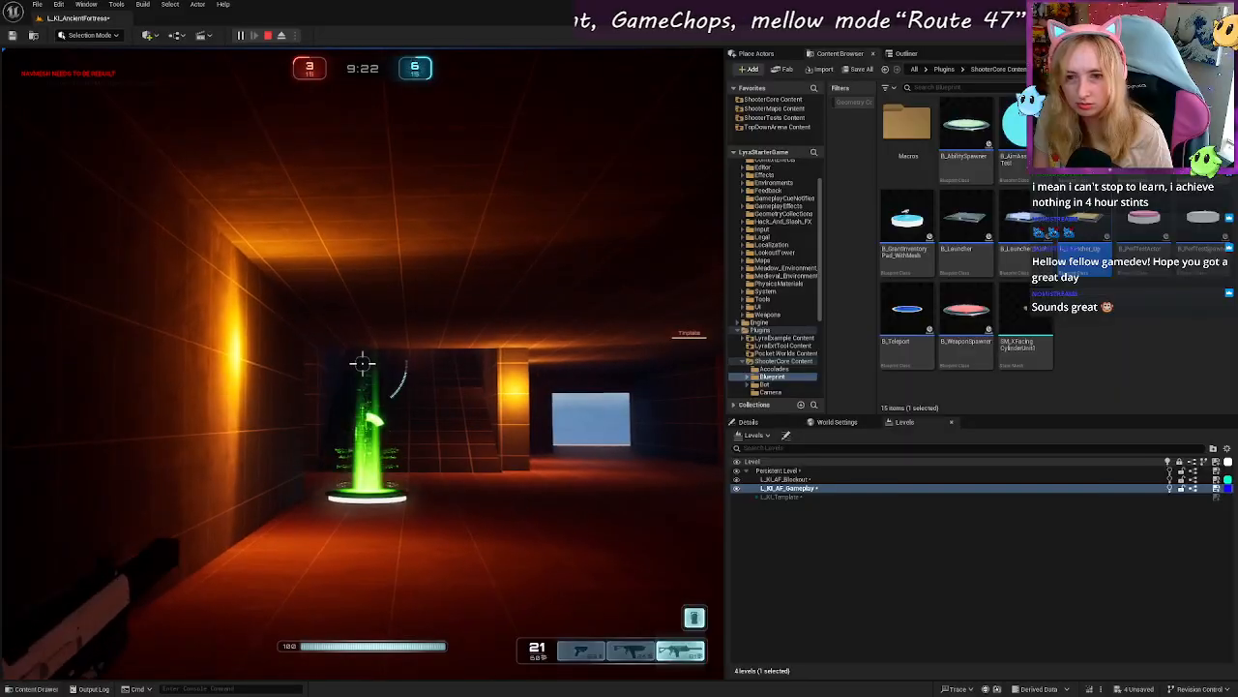
{"action": "left_click", "coordinate": [362, 364]}
{"action": "key", "text": "w"}
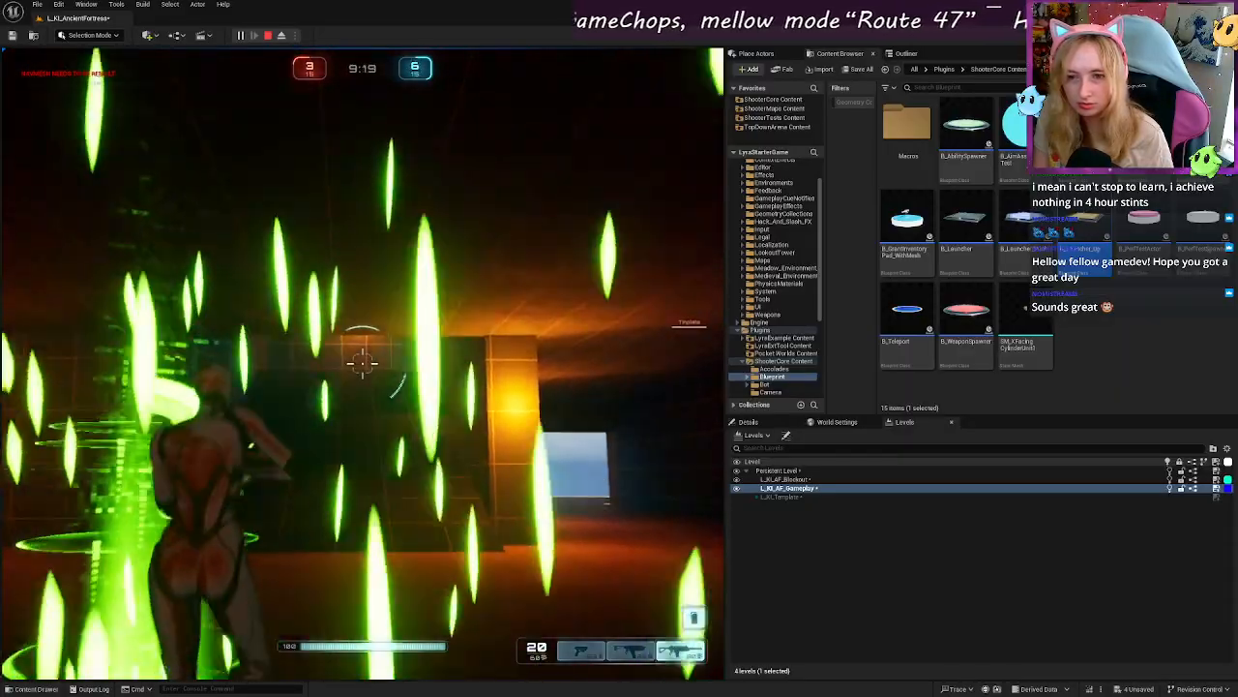
{"action": "key", "text": "w"}
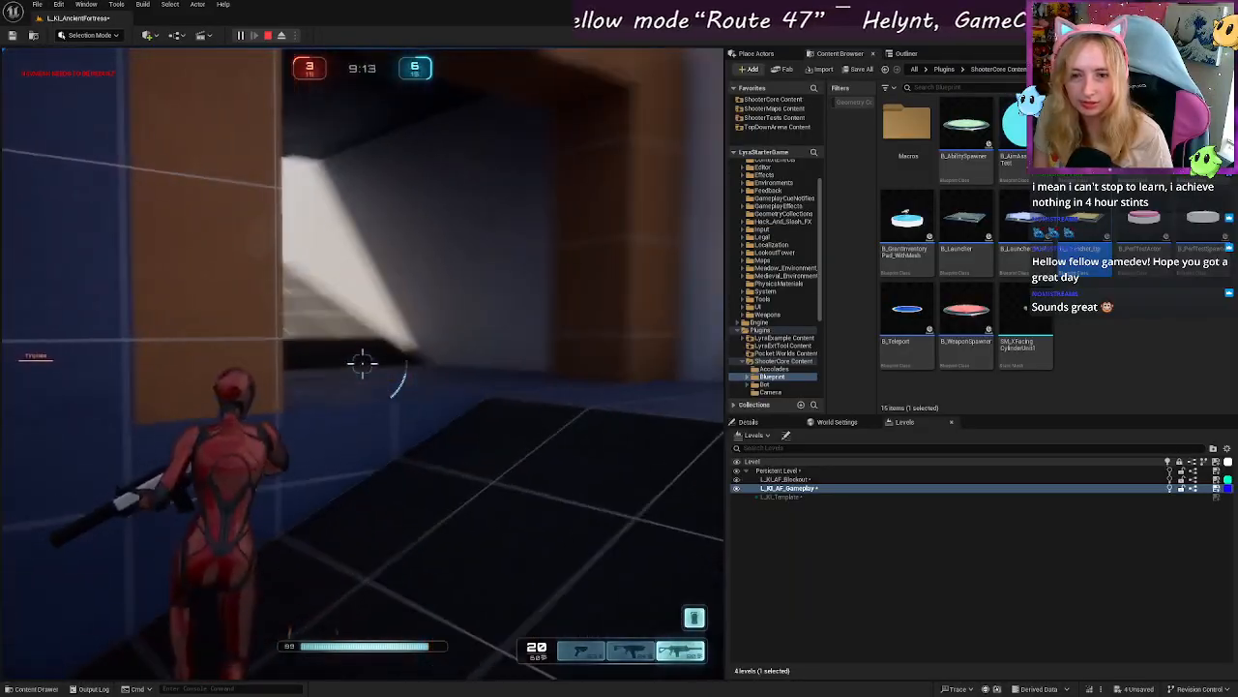
Step: Run over the green spawner platform, cross the sand to the white tower and ride its pink launcher to the top
{"action": "key", "text": "w"}
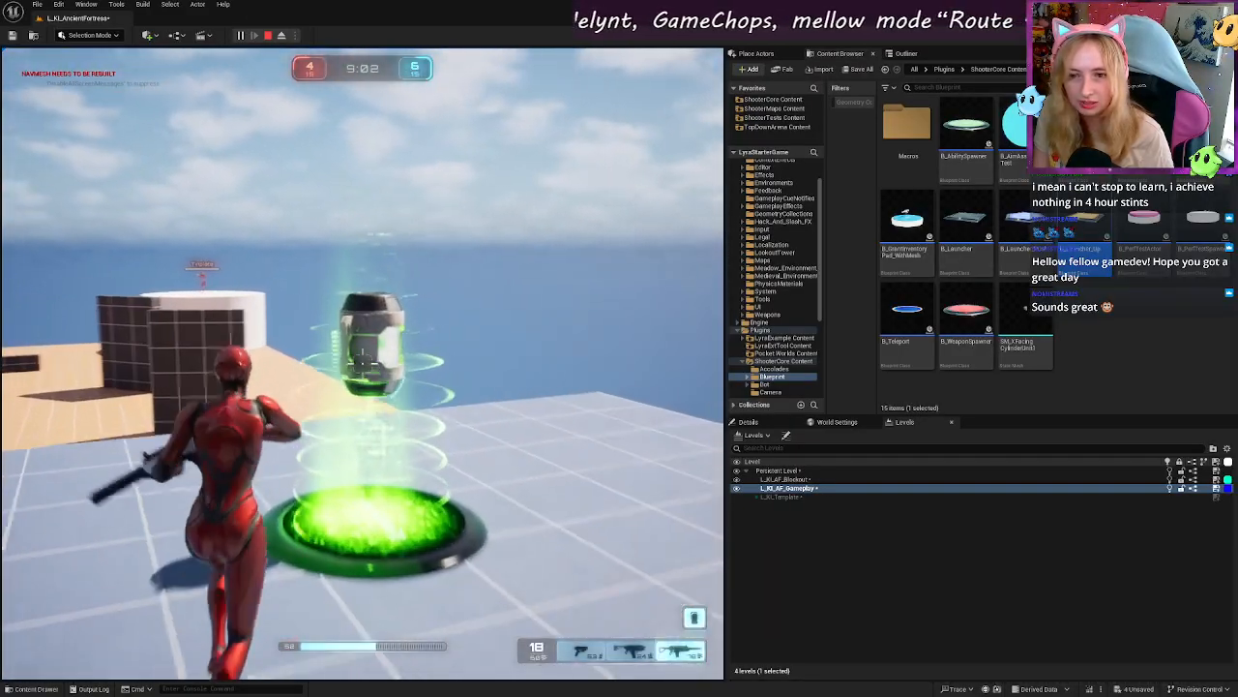
{"action": "key", "text": "w"}
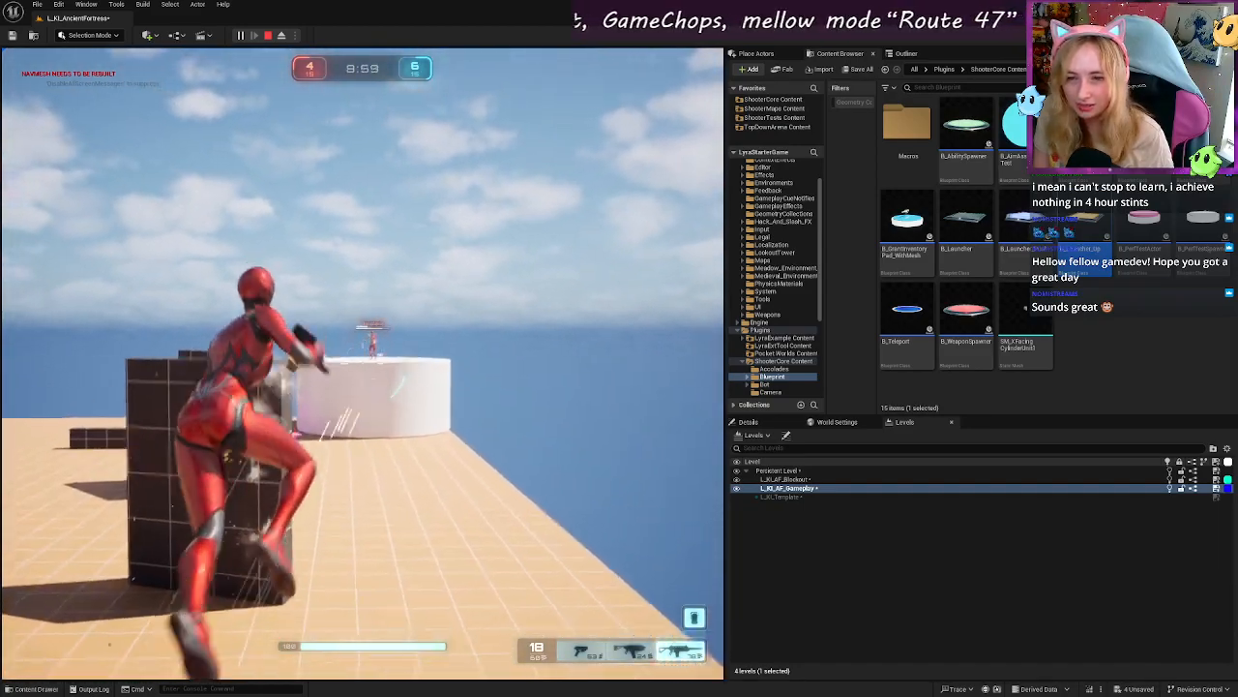
{"action": "key", "text": "w"}
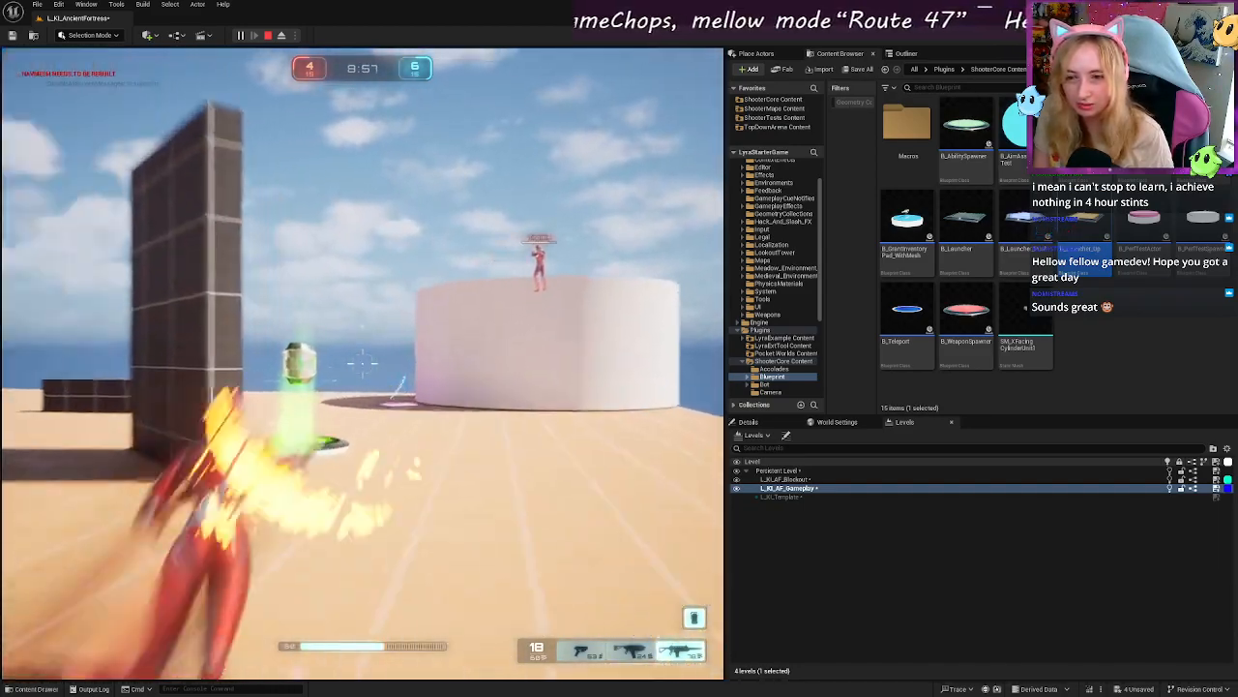
{"action": "key", "text": "w"}
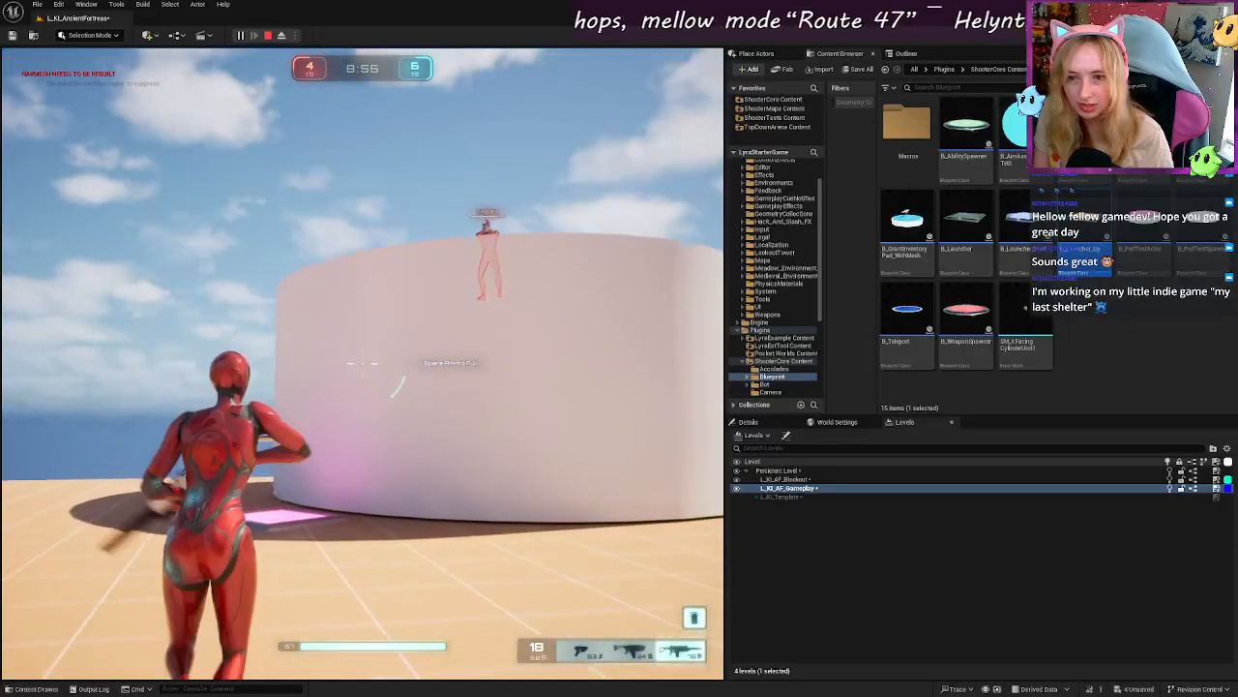
{"action": "key", "text": "w"}
{"action": "key", "text": "w"}
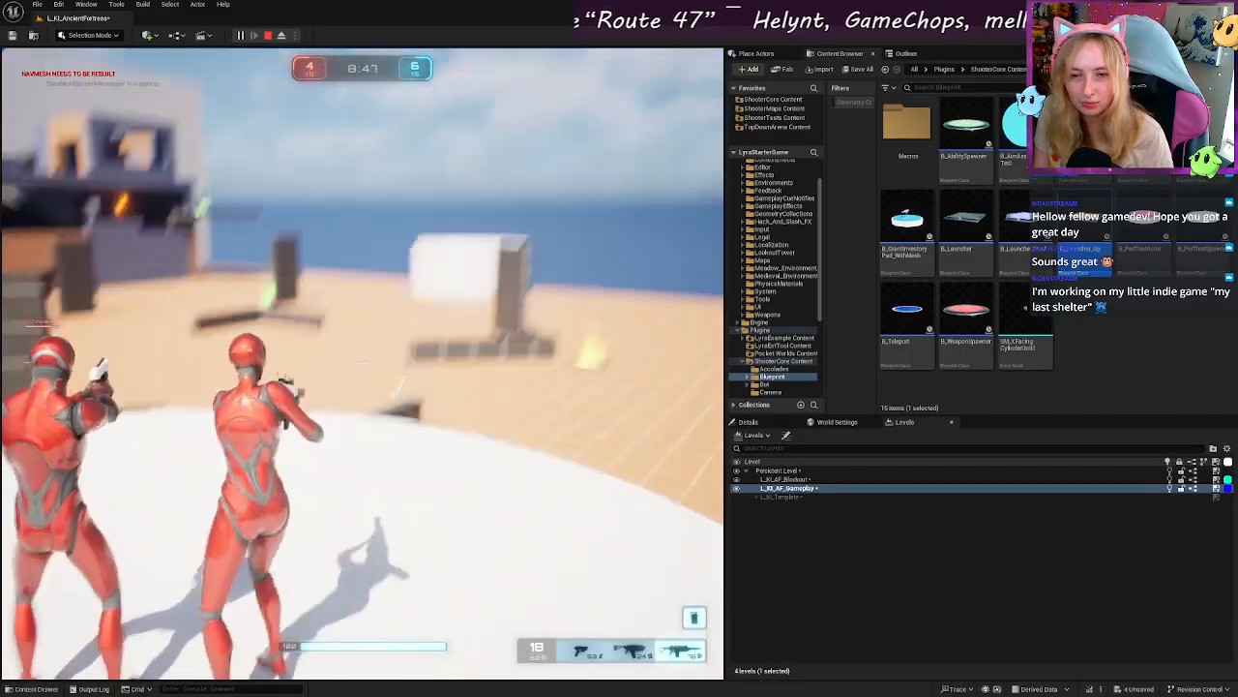
Step: Drop from the white tower, run across the sand toward the fortress and fire at the opponent near the red spawner
{"action": "key", "text": "w"}
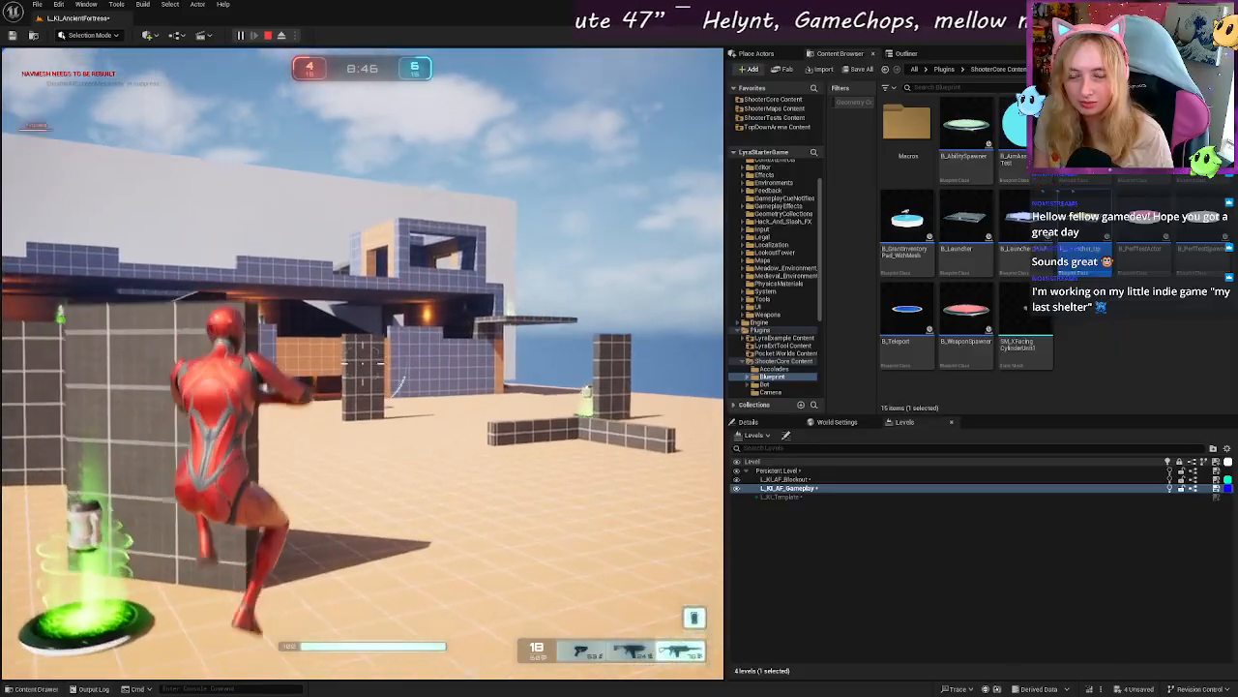
{"action": "key", "text": "w"}
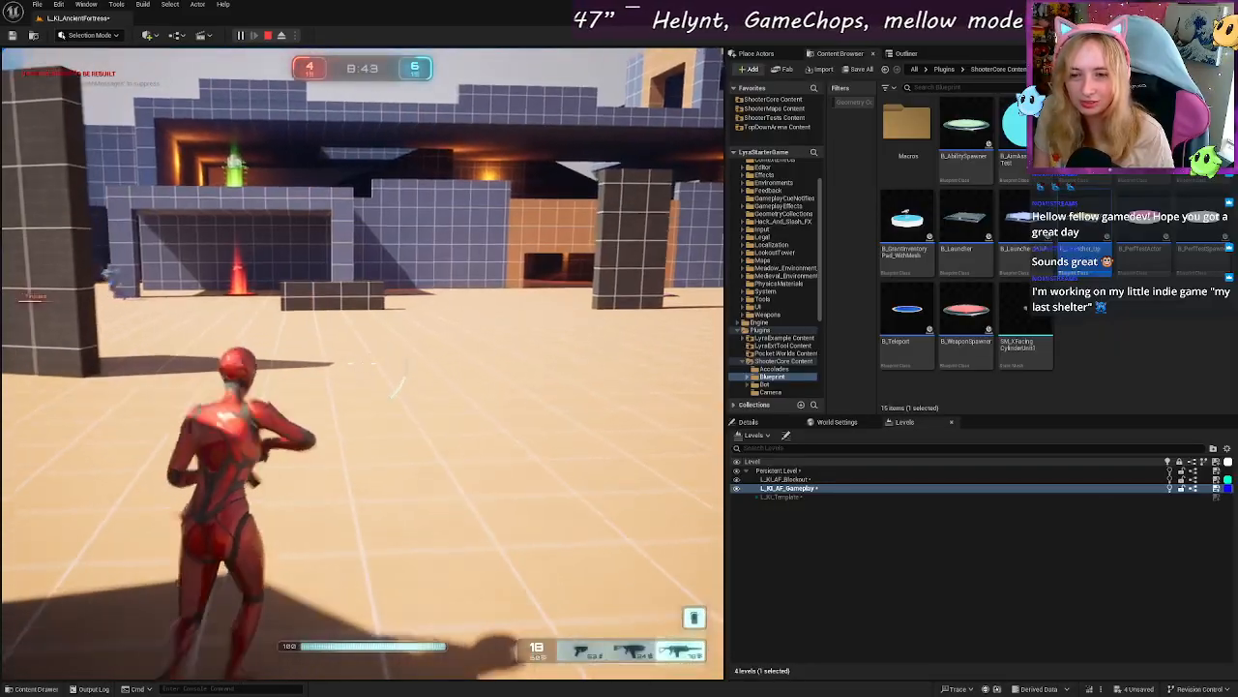
{"action": "key", "text": "w"}
{"action": "right_click", "coordinate": [362, 363]}
{"action": "left_click", "coordinate": [362, 363]}
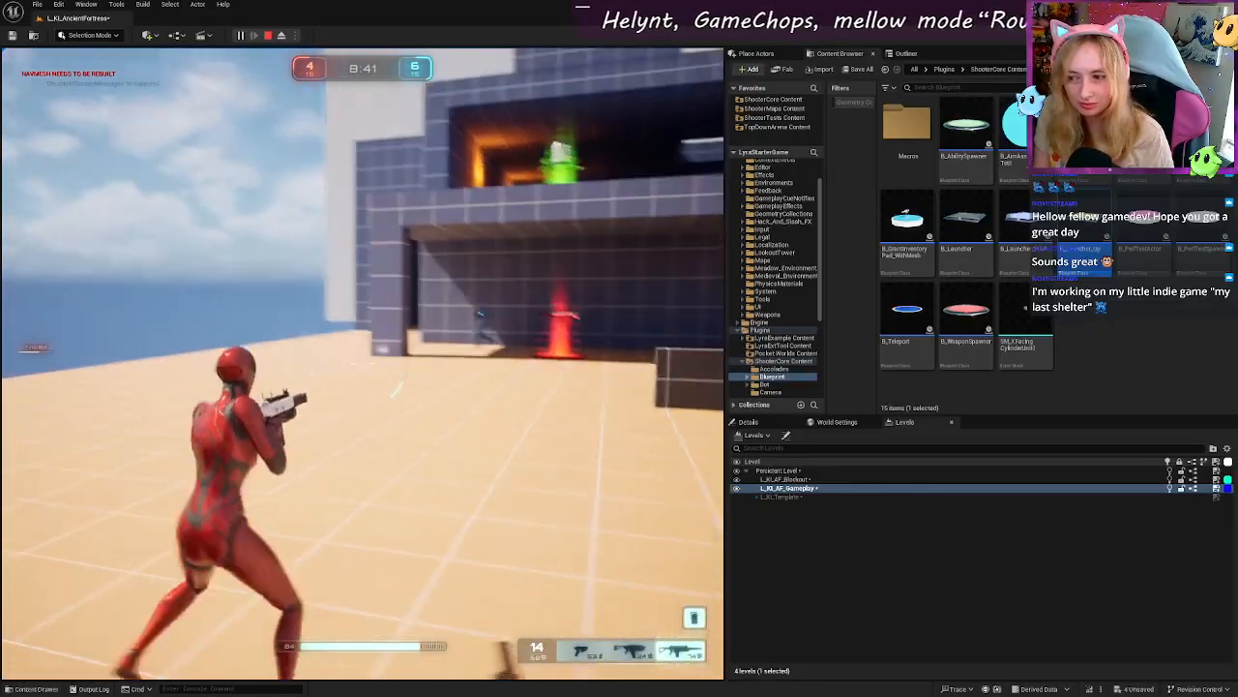
Step: Reload the rifle and jump across the sand to collect the health pickup at the green spawner
{"action": "key", "text": "w"}
{"action": "key", "text": "r"}
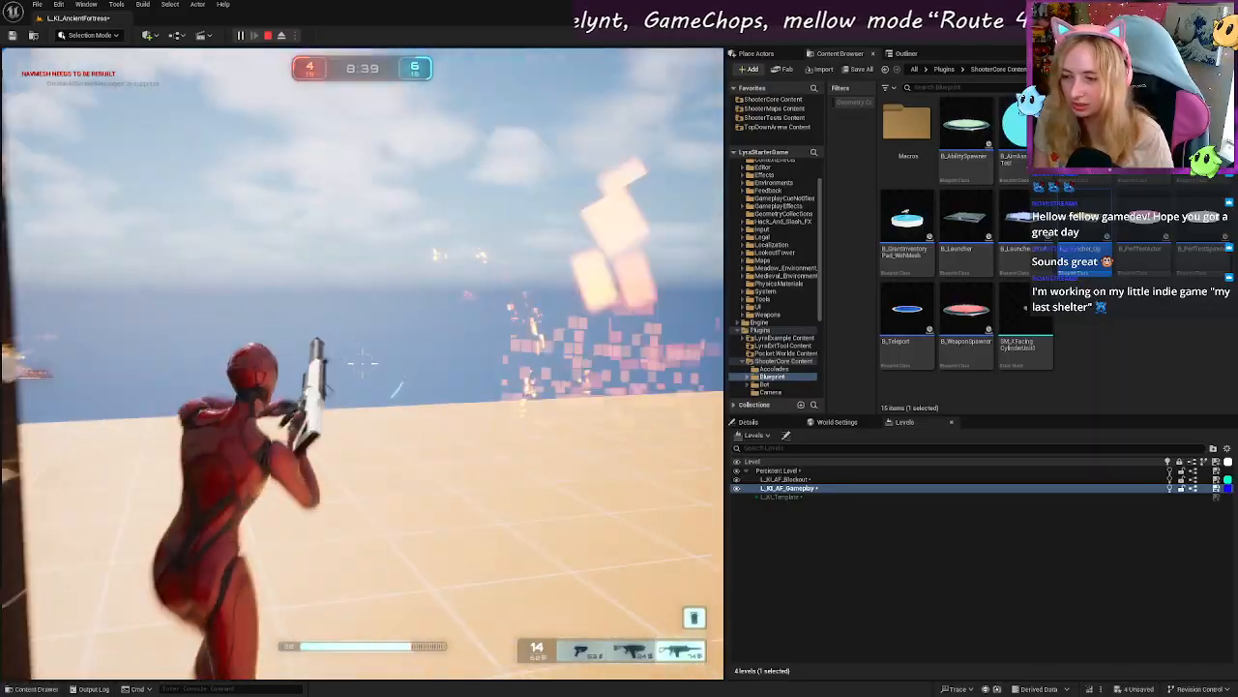
{"action": "key", "text": "w"}
{"action": "key", "text": "space"}
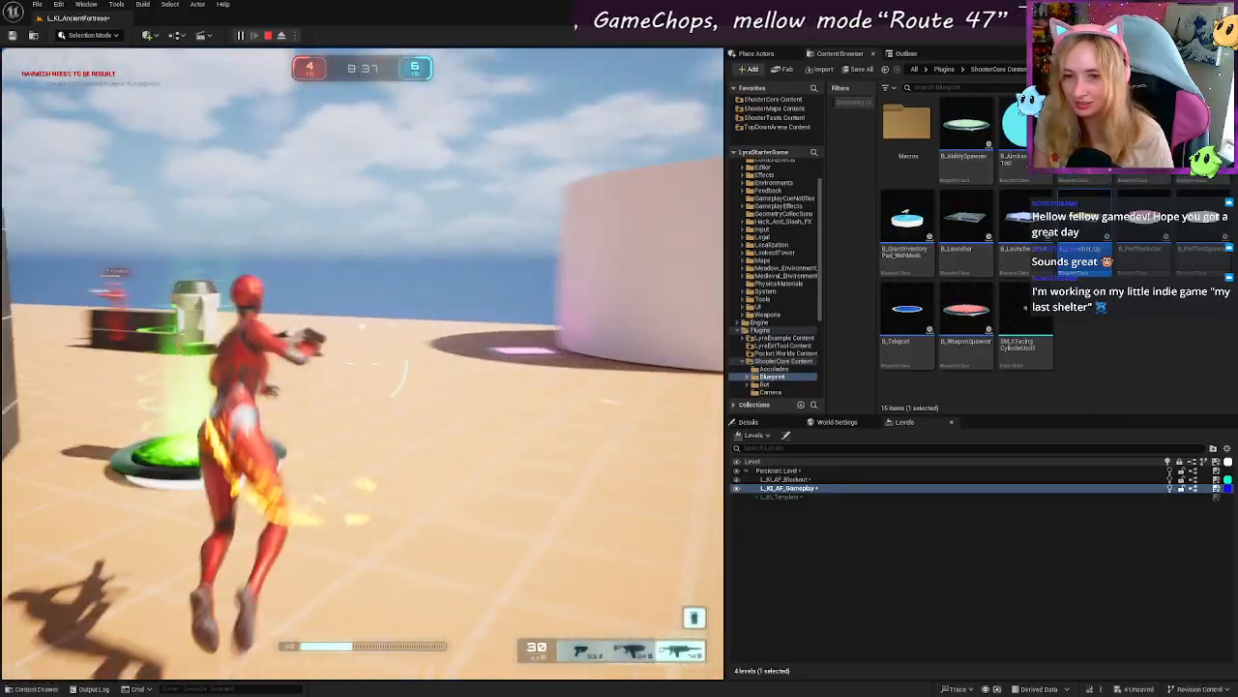
{"action": "key", "text": "w"}
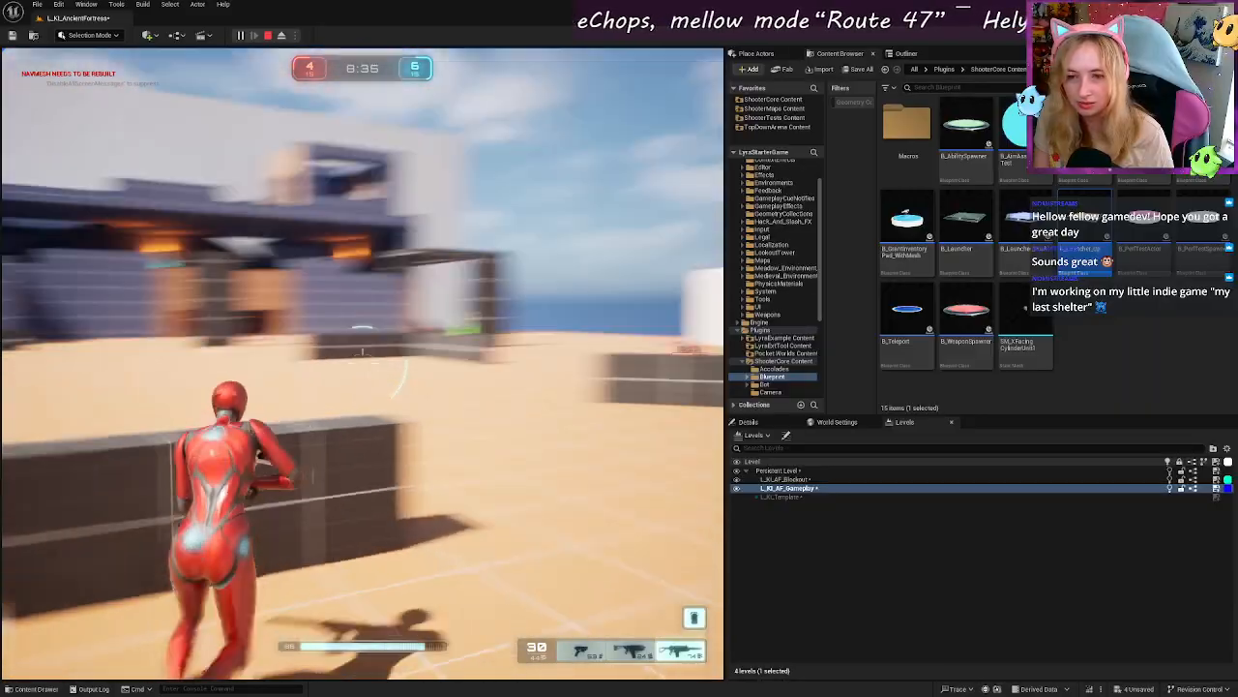
Step: Run past the low cover wall and yellow weapon spawner, and use the tall cover wall on the way to the fortress's outer ramp
{"action": "right_click", "coordinate": [362, 363]}
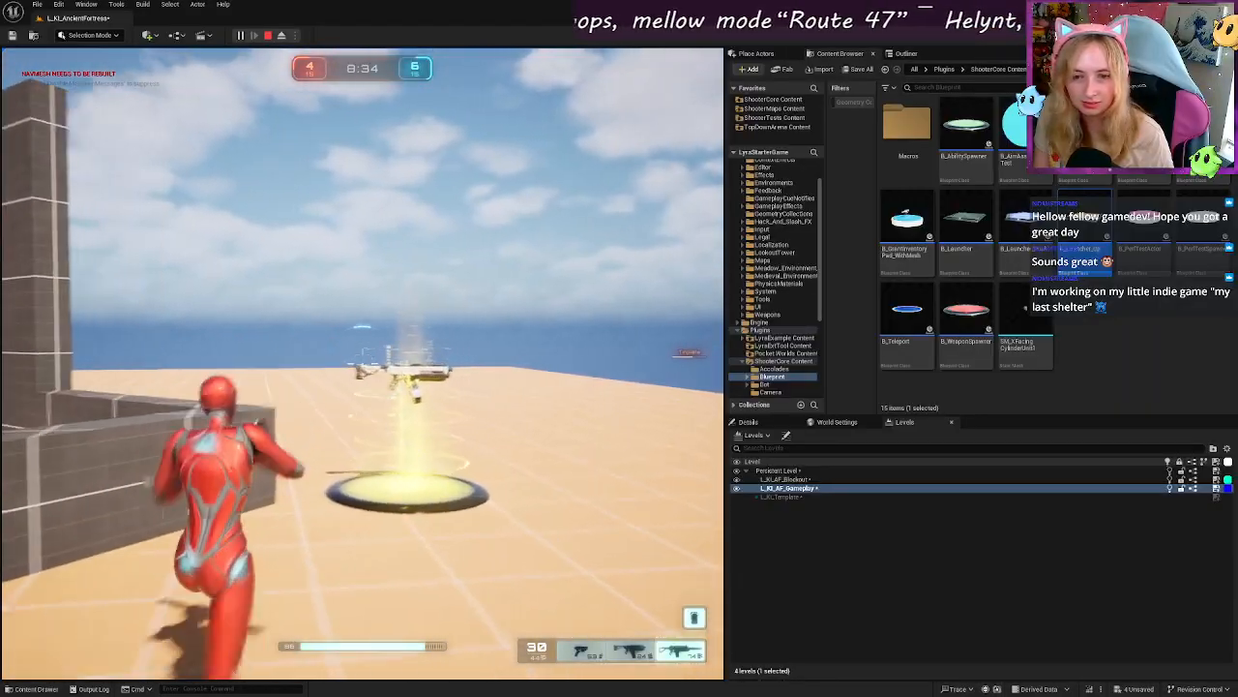
{"action": "key", "text": "w"}
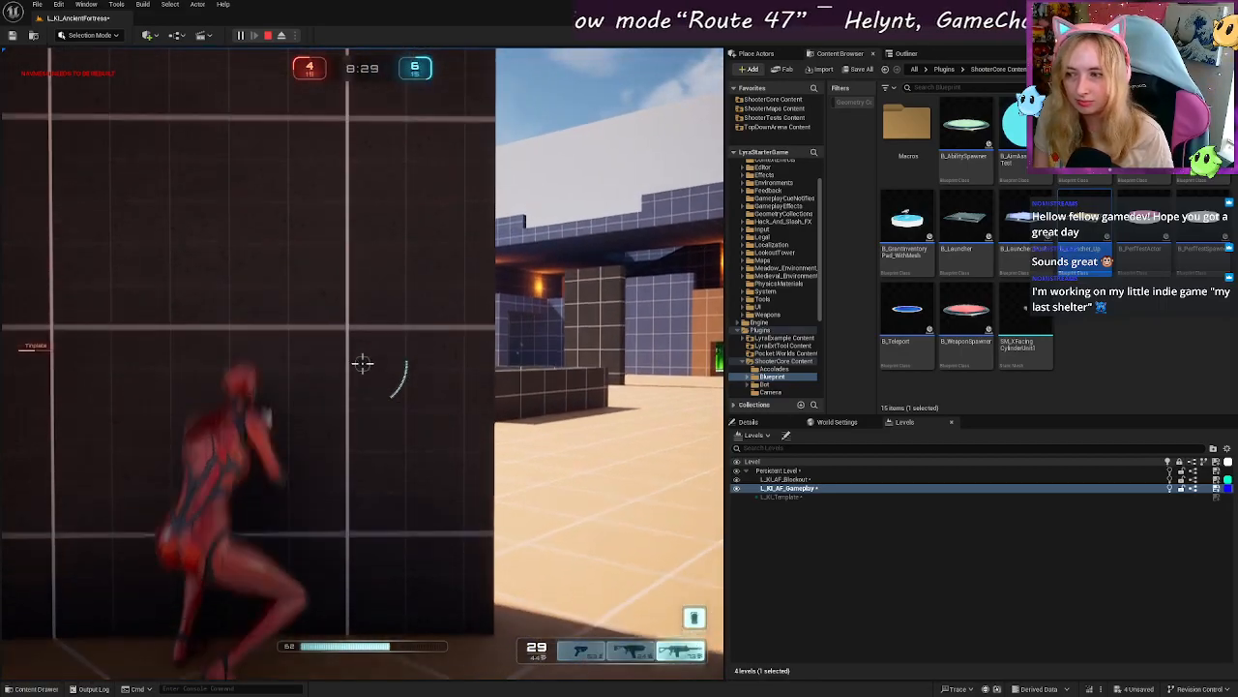
{"action": "key", "text": "s"}
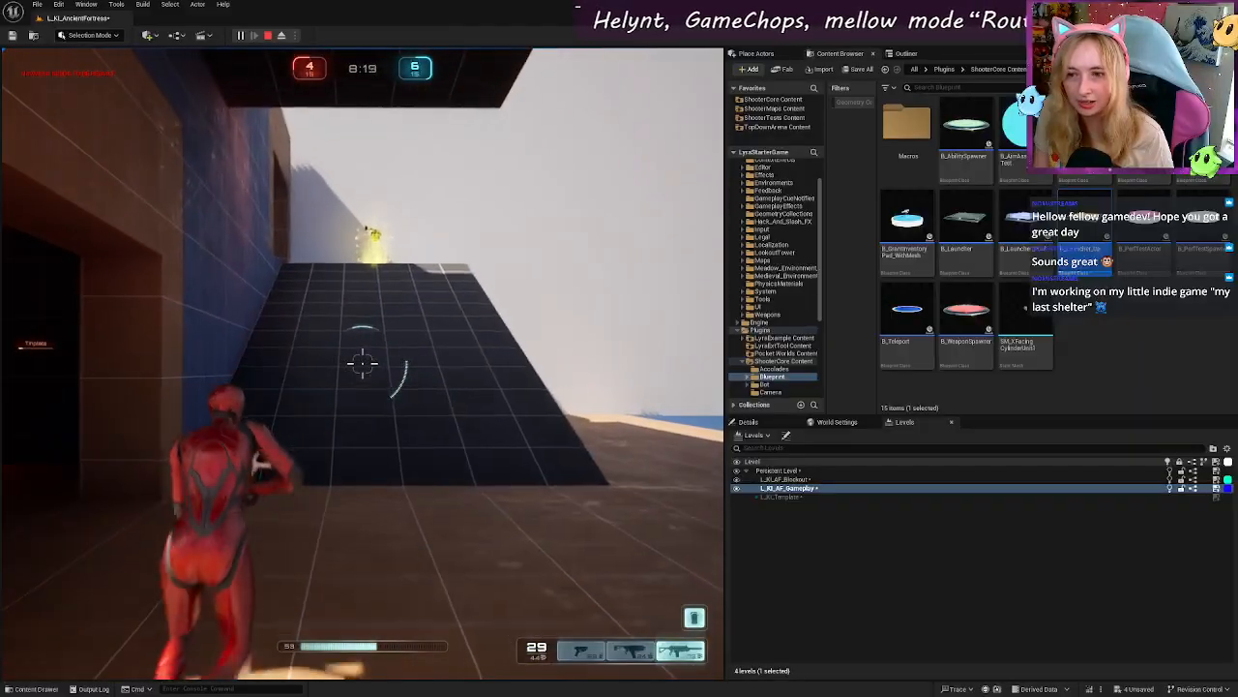
Step: Climb the outer ramp past the yellow weapon spawner and collect the health pickup on the fortress roof
{"action": "key", "text": "w"}
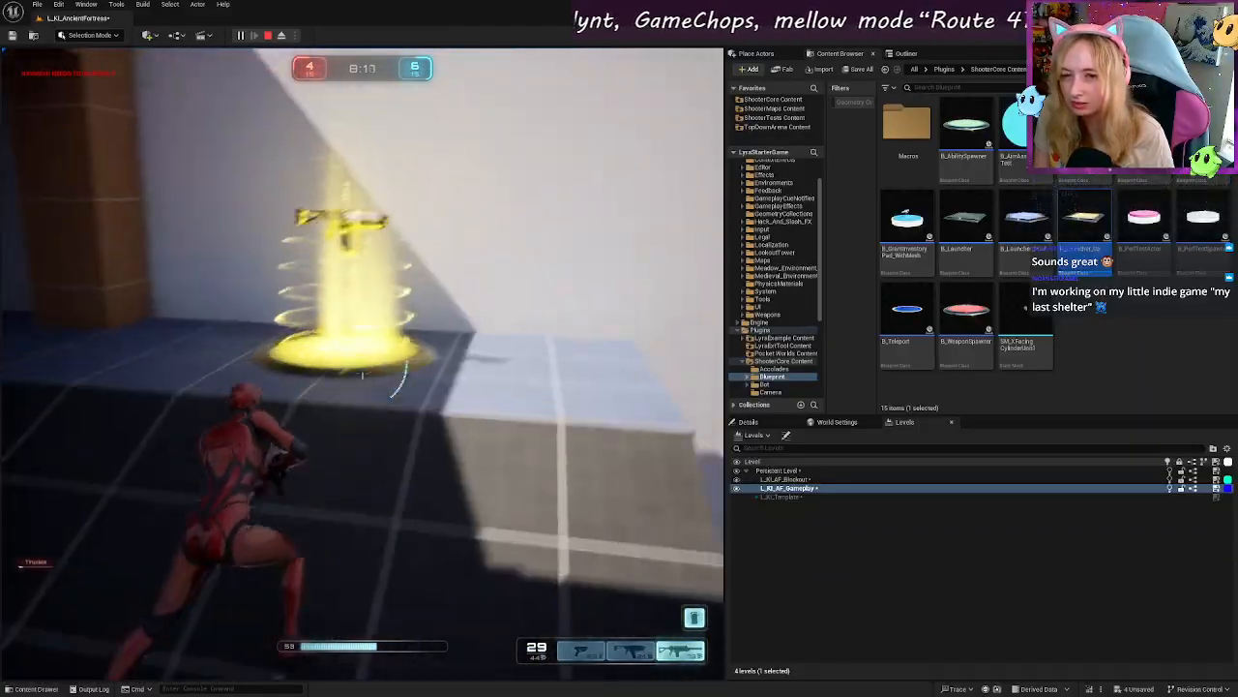
{"action": "key", "text": "w"}
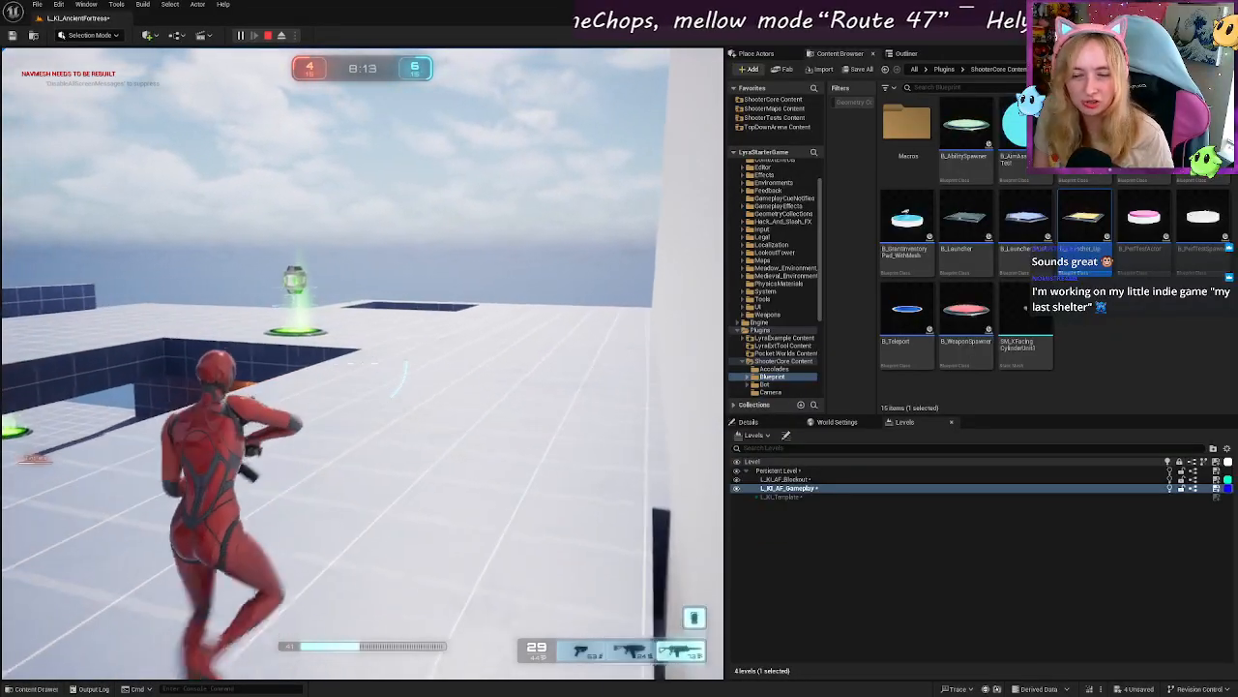
{"action": "key", "text": "w"}
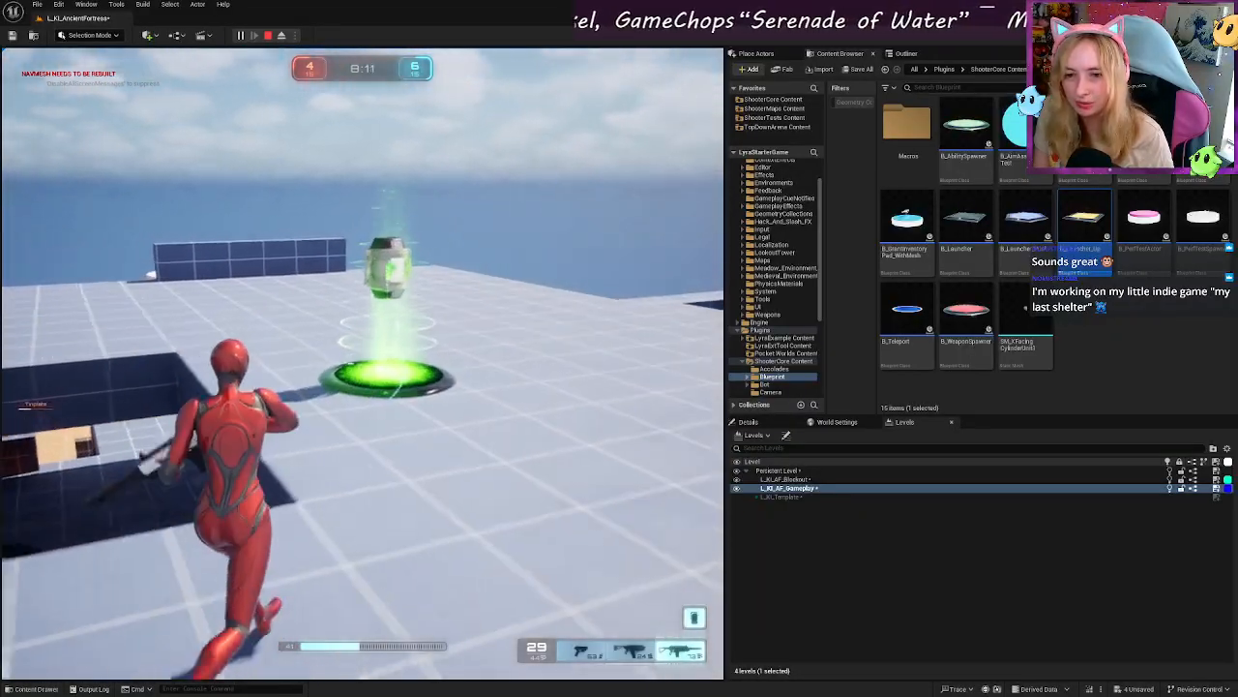
{"action": "key", "text": "w"}
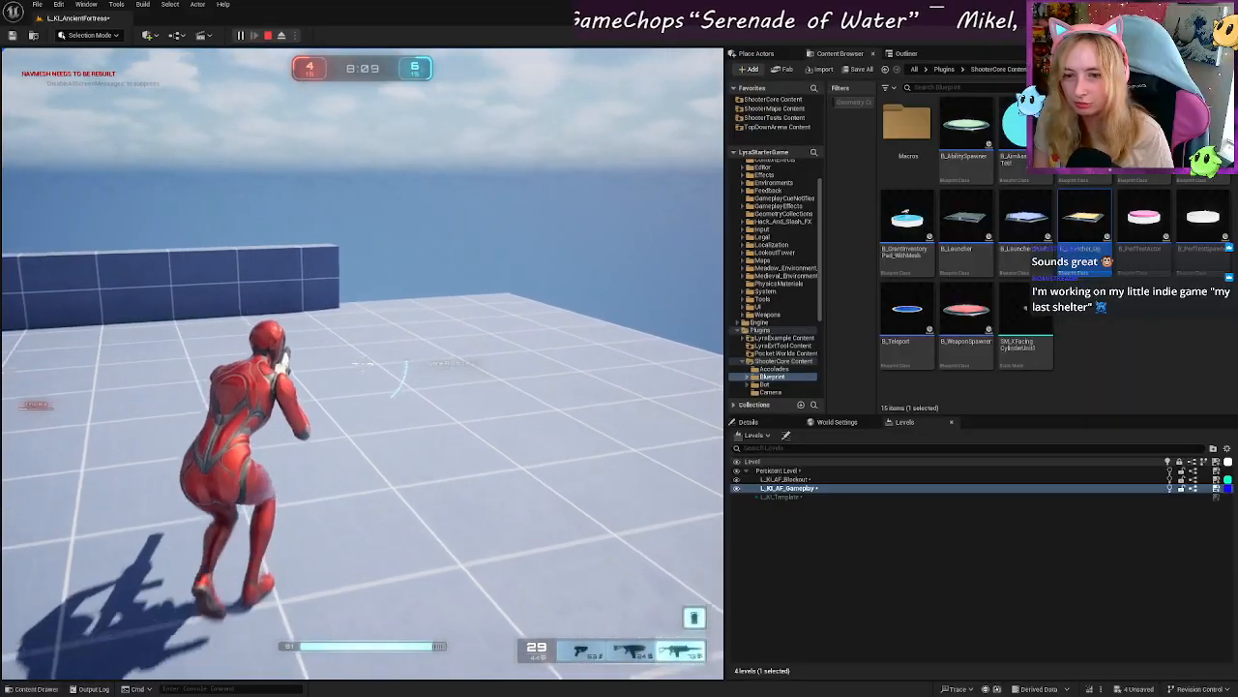
Step: Check the sightline over the sand from the roof's low wall and run back over the green ammo spawner into the fortress
{"action": "key", "text": "w"}
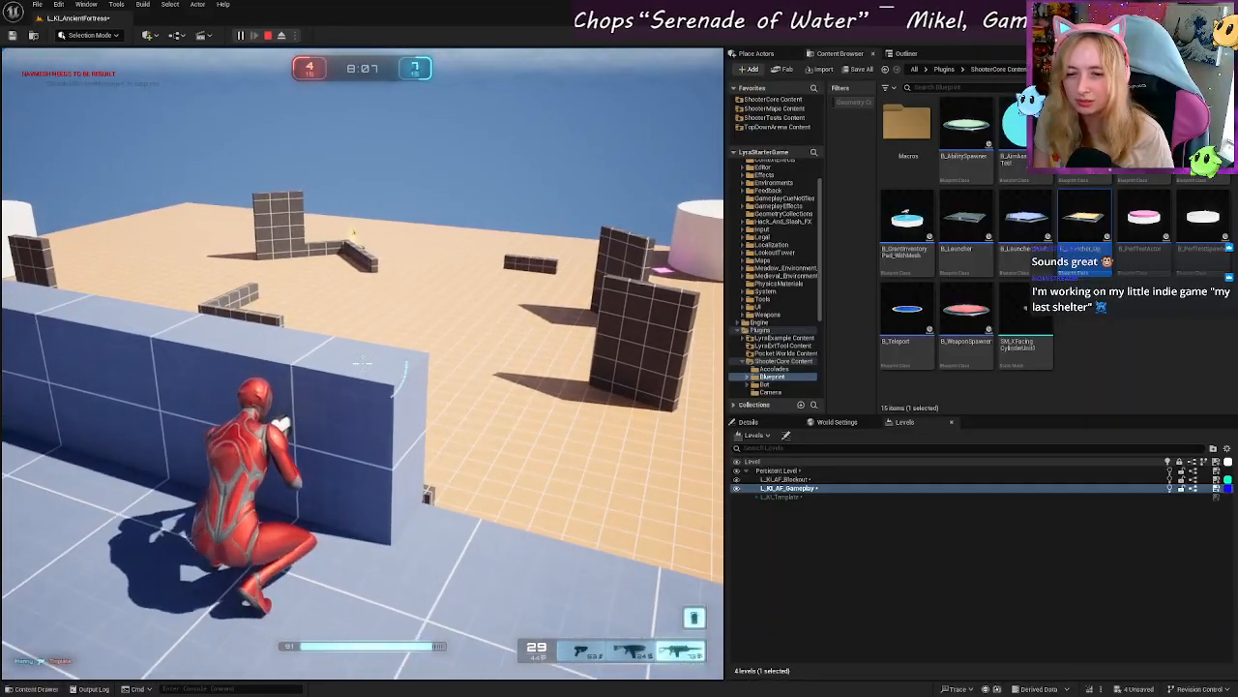
{"action": "key", "text": "w"}
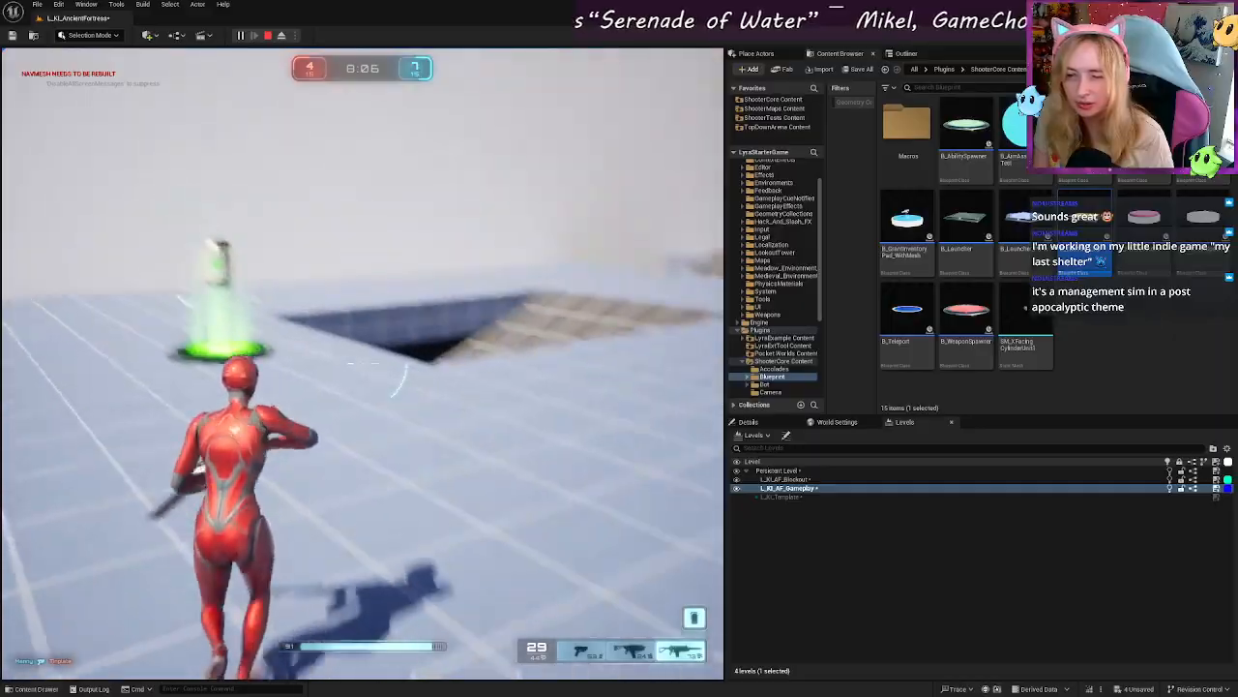
{"action": "key", "text": "w"}
{"action": "key", "text": "w"}
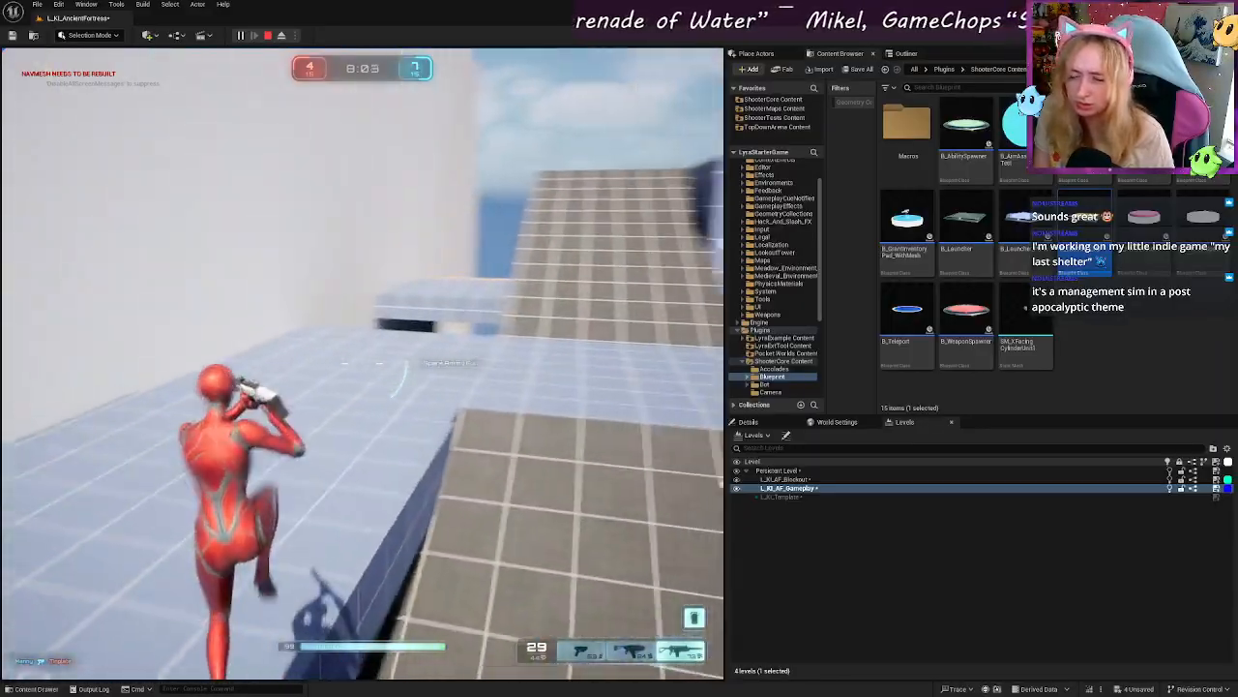
{"action": "key", "text": "w"}
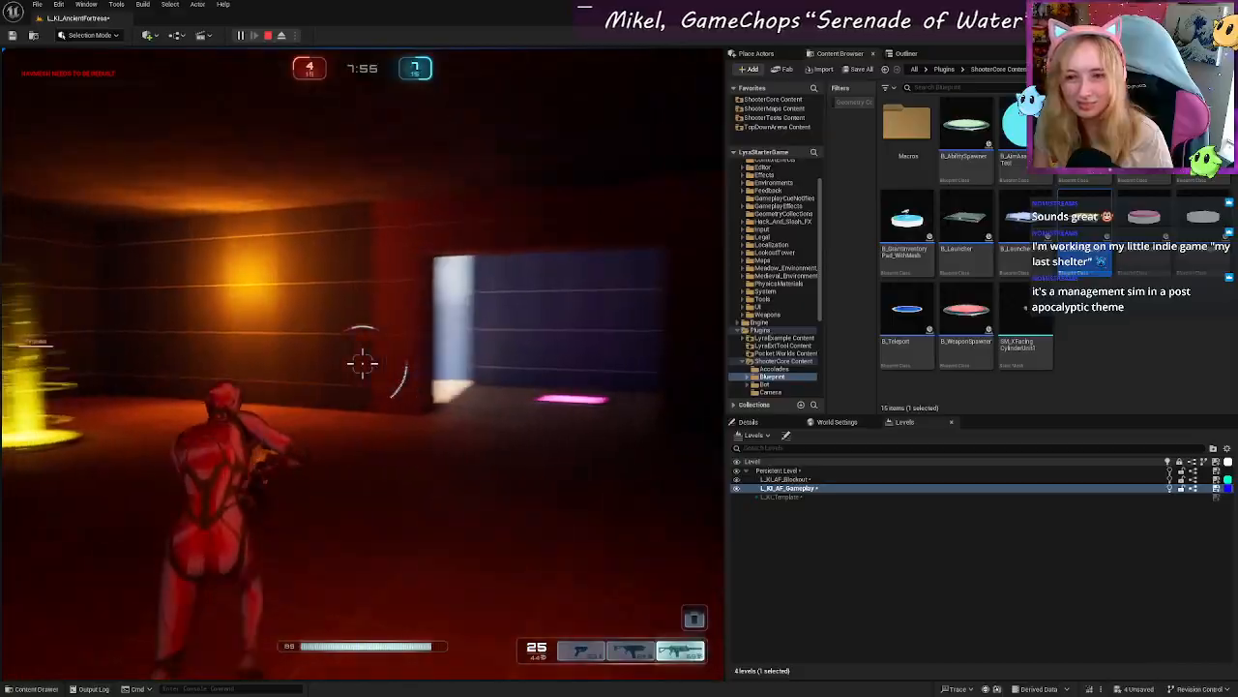
Step: Test the routes between the dark interior and the roof, passing the upper ramp and the red spawner
{"action": "key", "text": "w"}
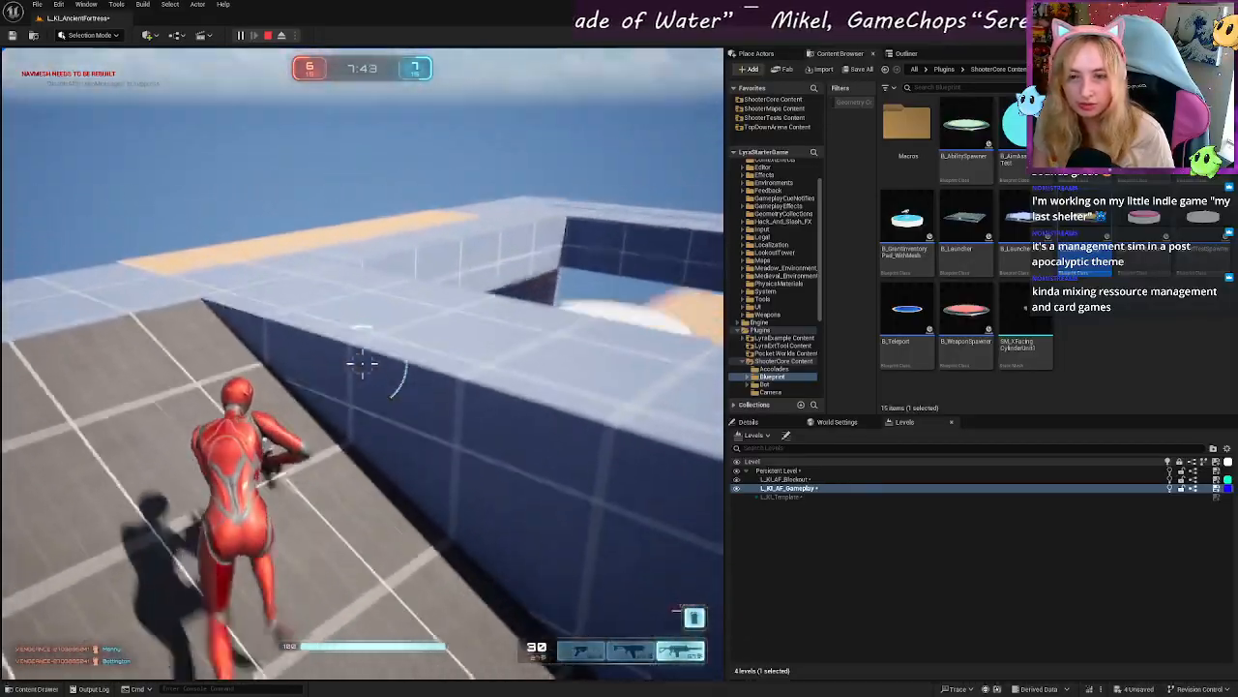
{"action": "key", "text": "w"}
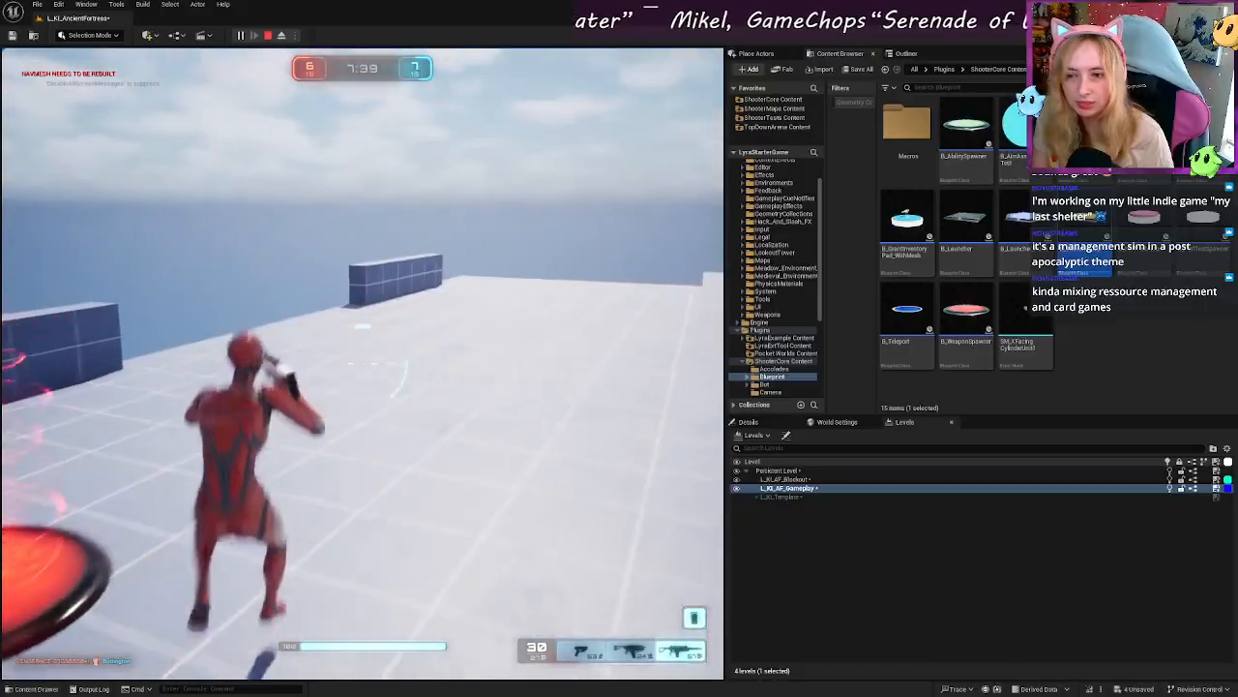
{"action": "key", "text": "w"}
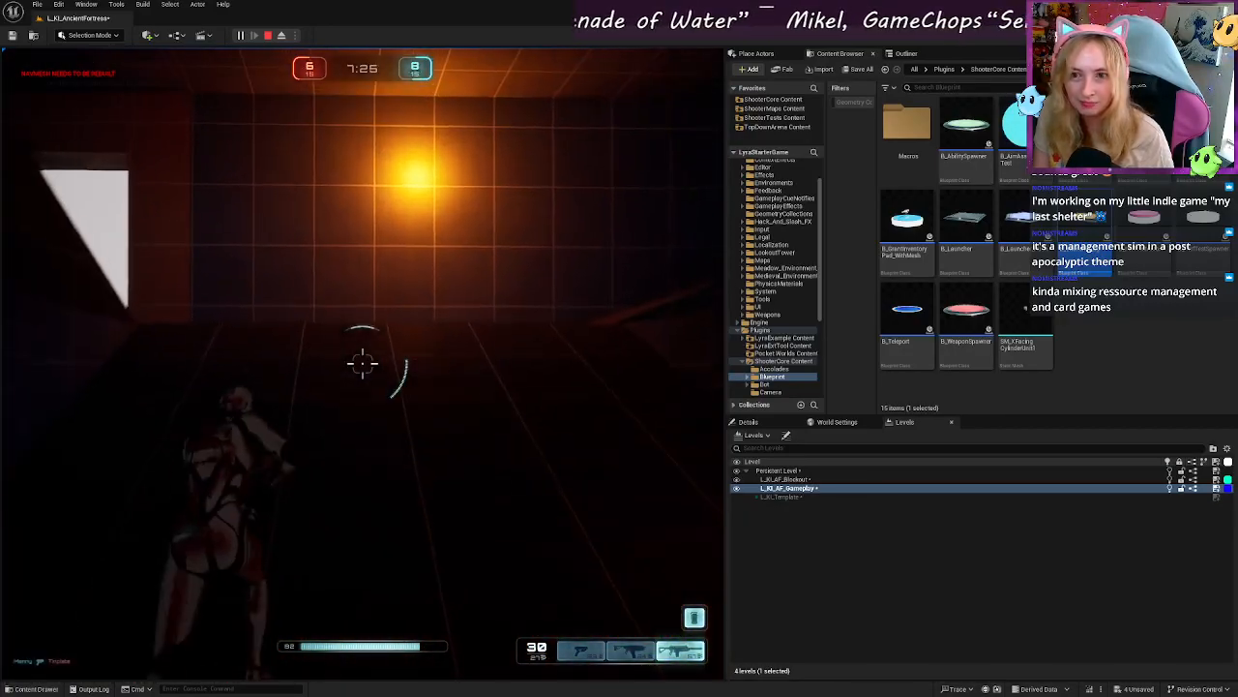
{"action": "key", "text": "w"}
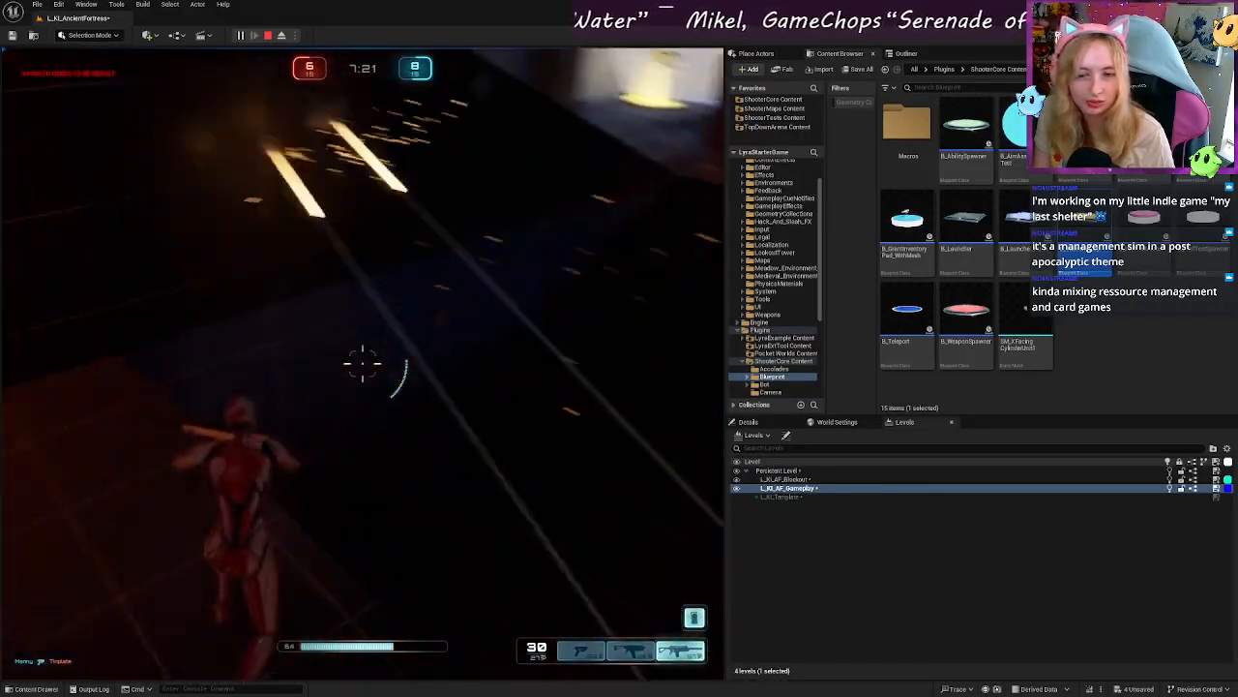
{"action": "key", "text": "w"}
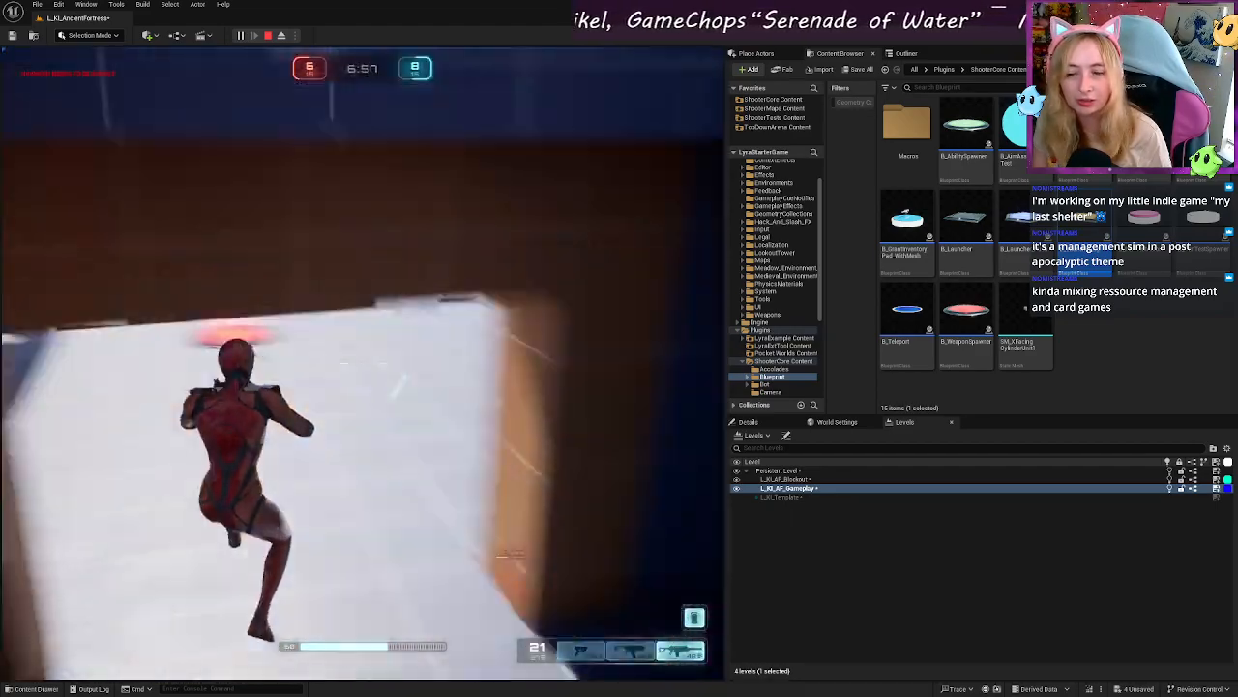
Step: Check the doorway onto the roof near the red spawner and collect the green spawner's health pickup
{"action": "key", "text": "w"}
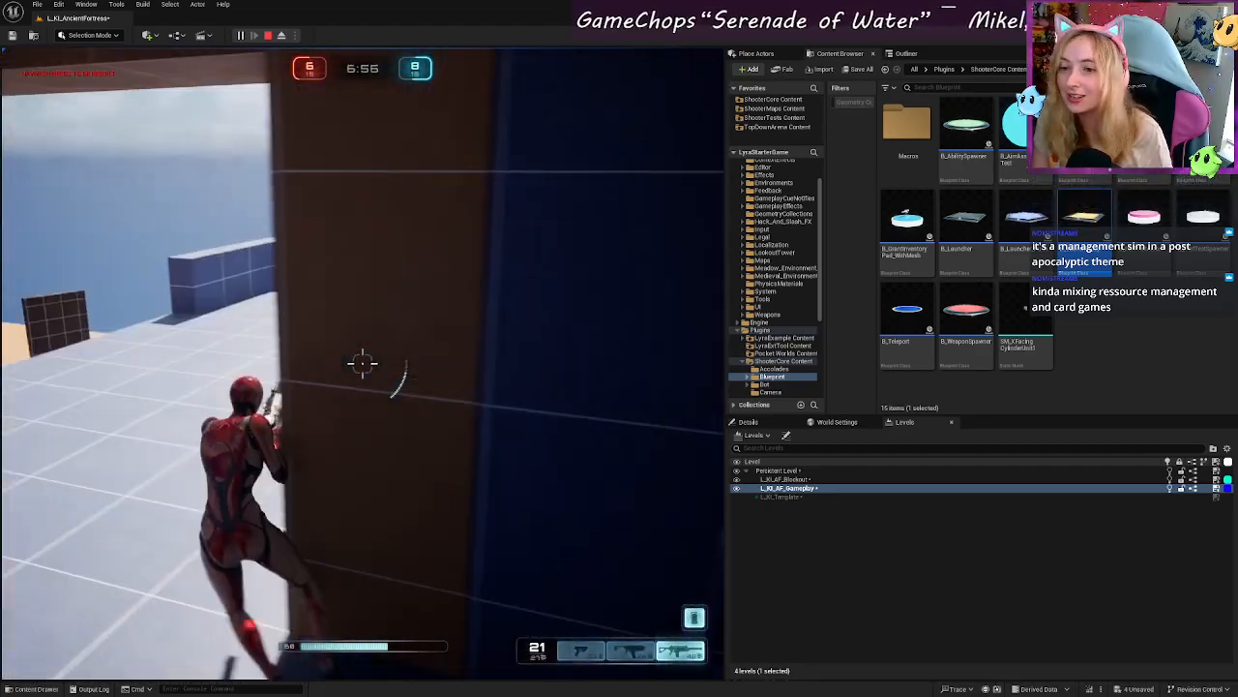
{"action": "key", "text": "w"}
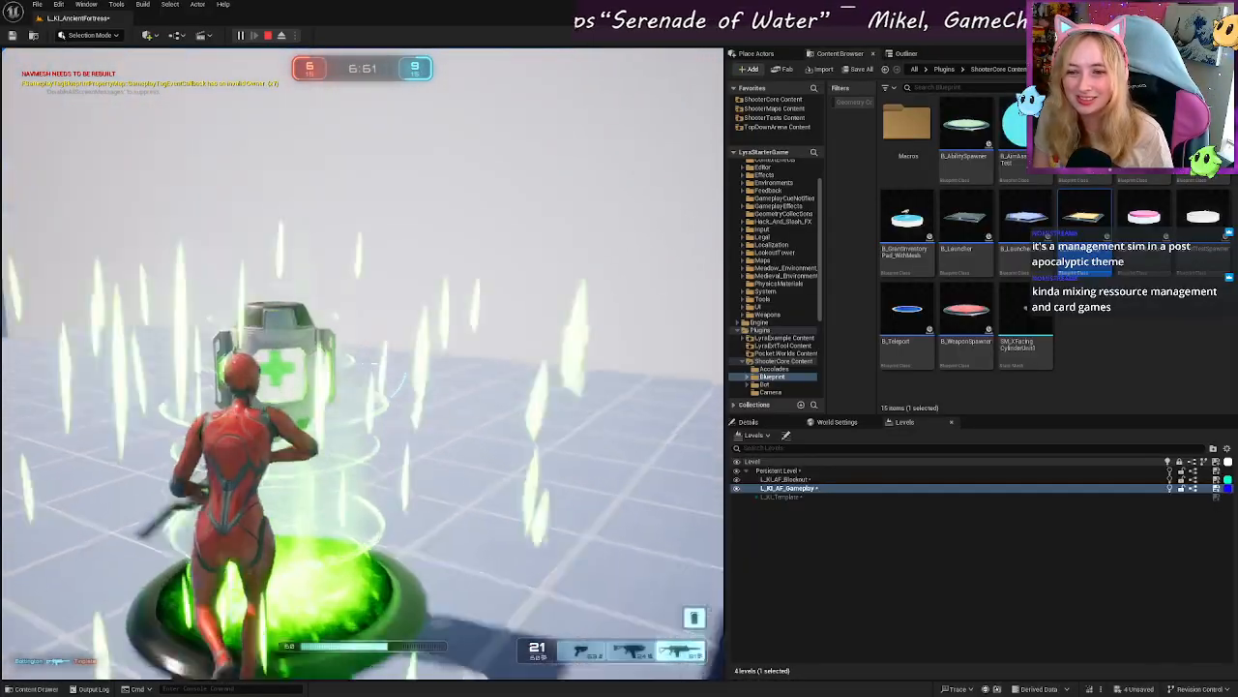
{"action": "key", "text": "w"}
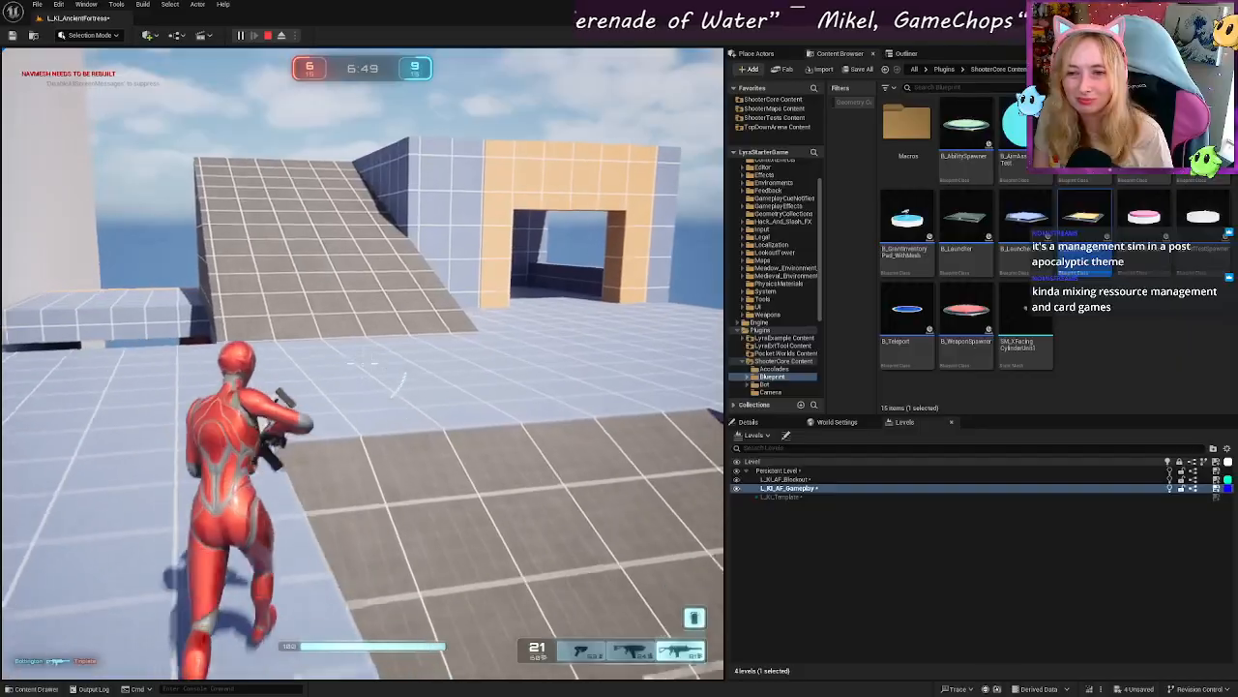
{"action": "key", "text": "w"}
{"action": "key", "text": "w"}
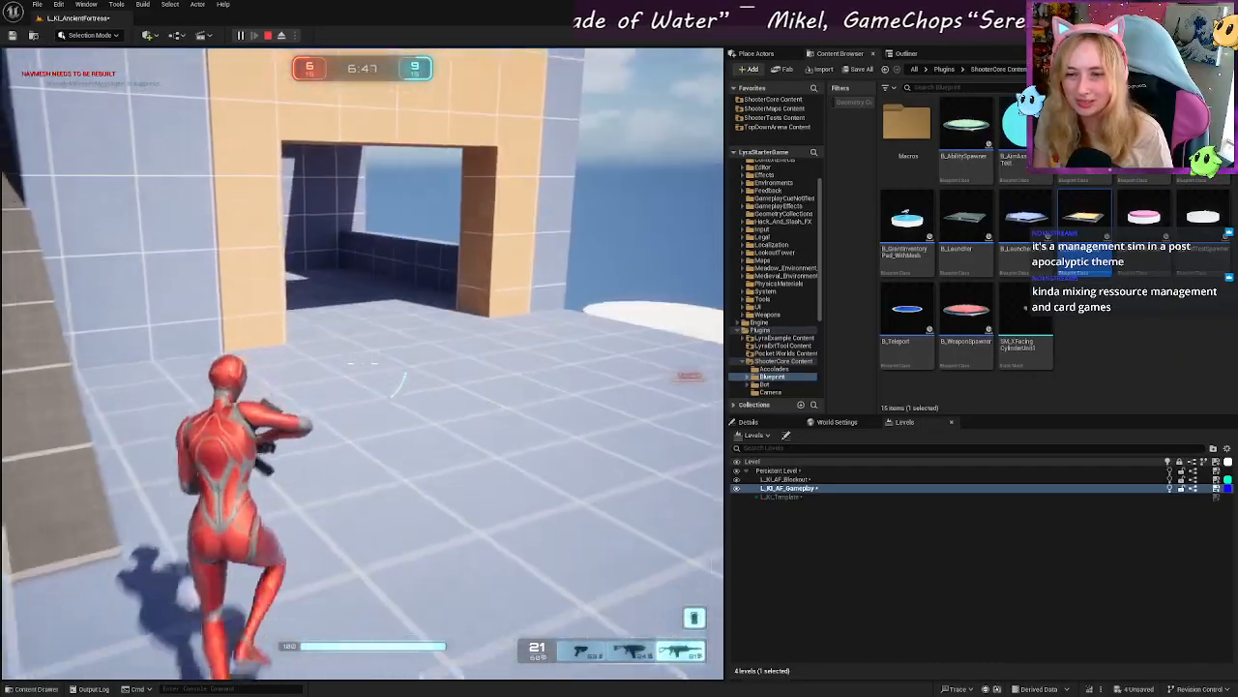
Step: Follow the ledge above the yellow weapon spawner and cross the ramp onto the roof along the white wall
{"action": "key", "text": "w"}
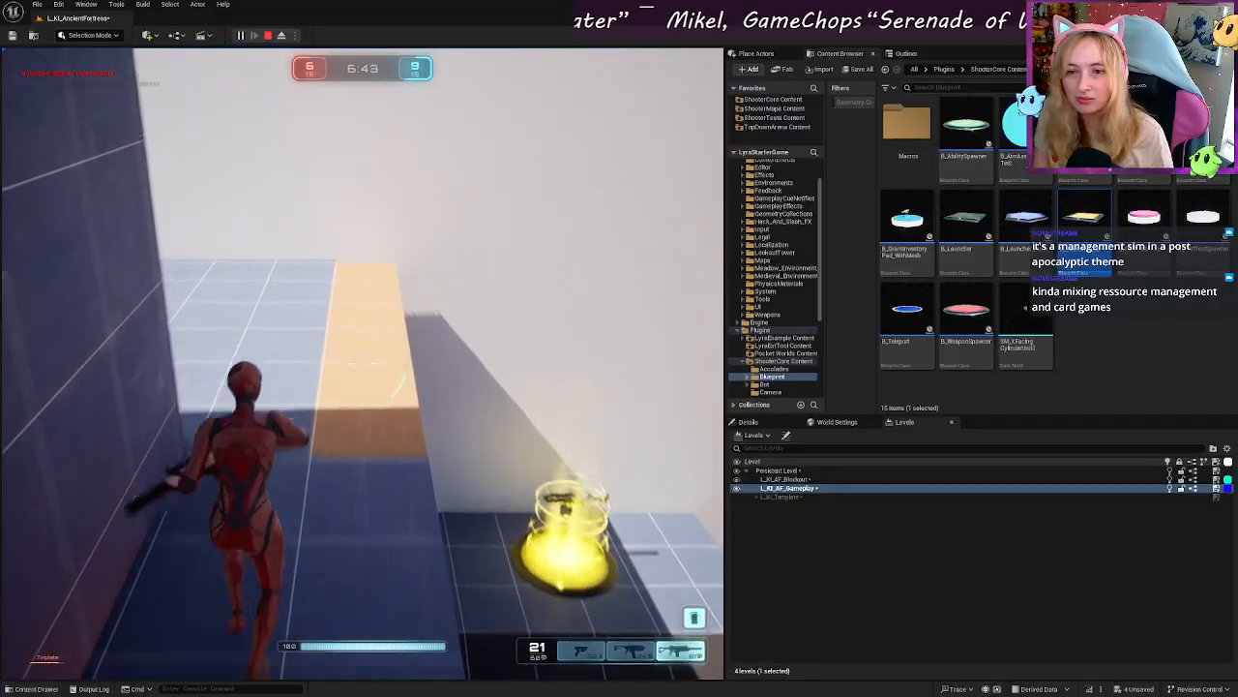
{"action": "key", "text": "w"}
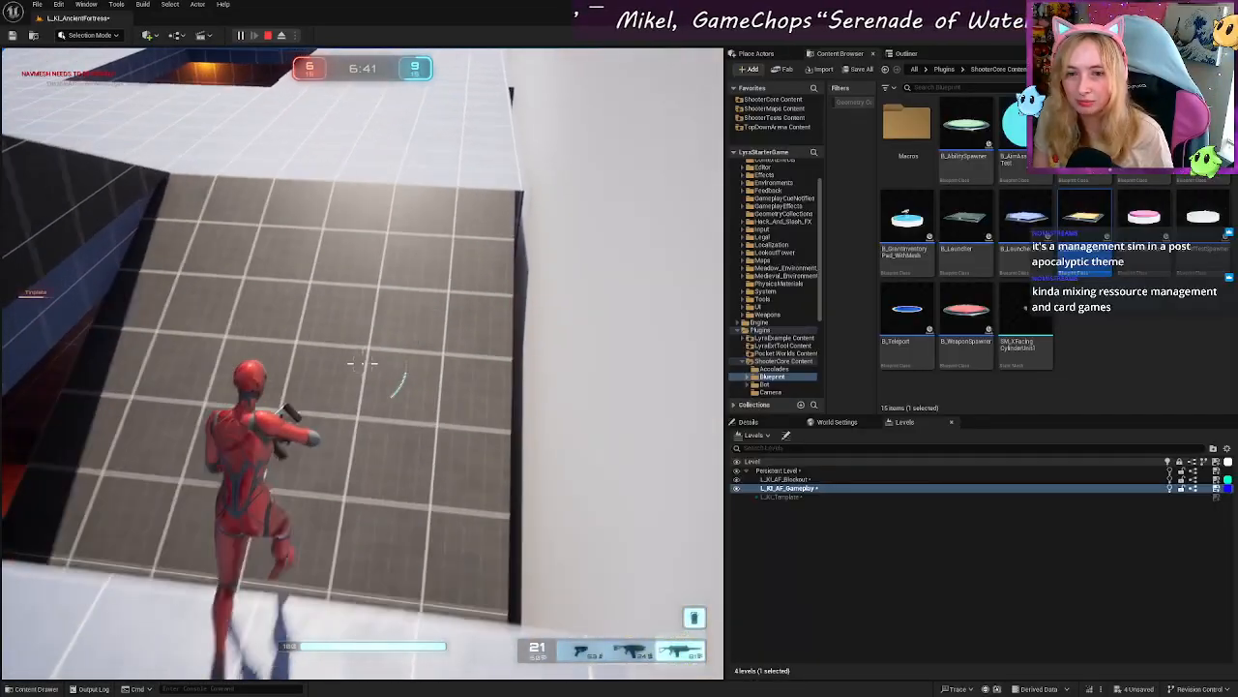
{"action": "key", "text": "w"}
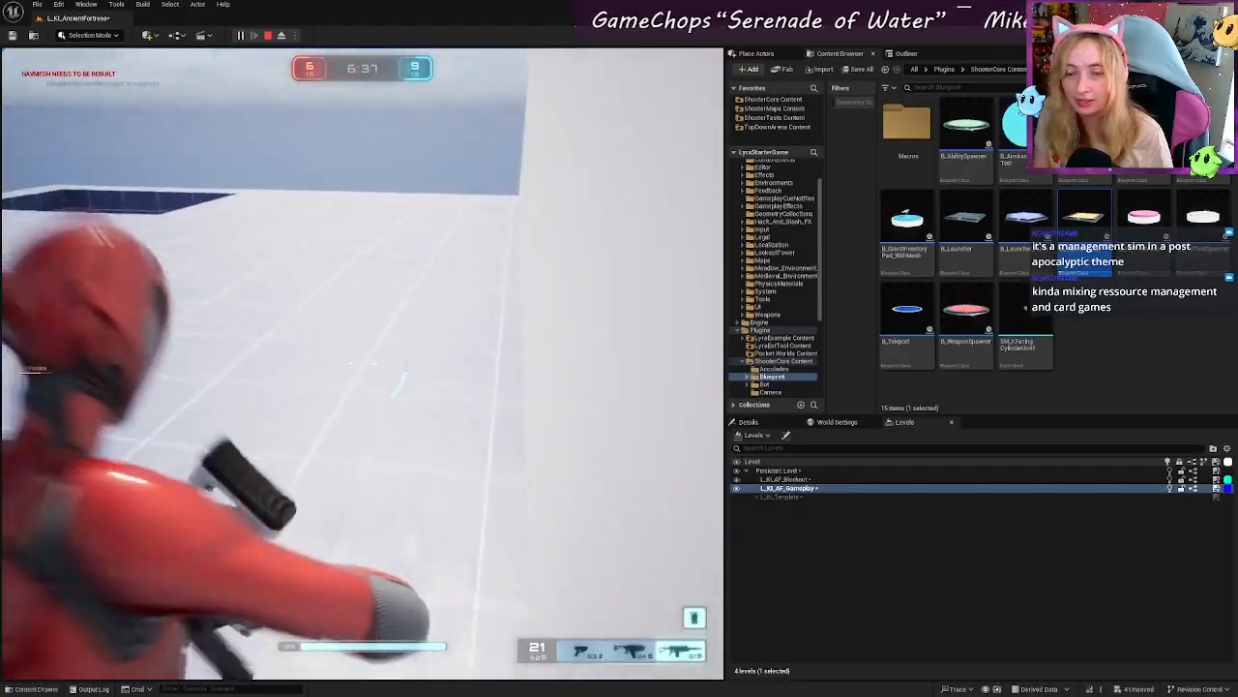
{"action": "key", "text": "w"}
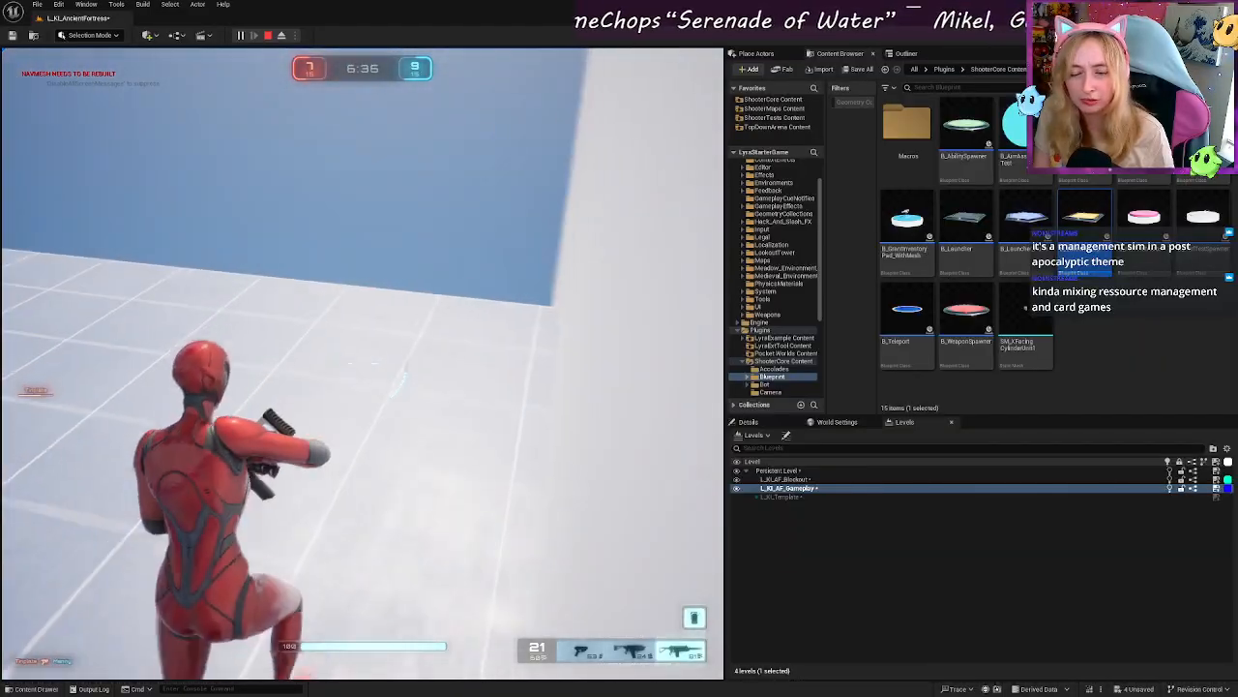
Step: Jump across the roof opening, run over the green ammo spawner and descend the ramp into the fortress
{"action": "key", "text": "w"}
{"action": "key", "text": "space"}
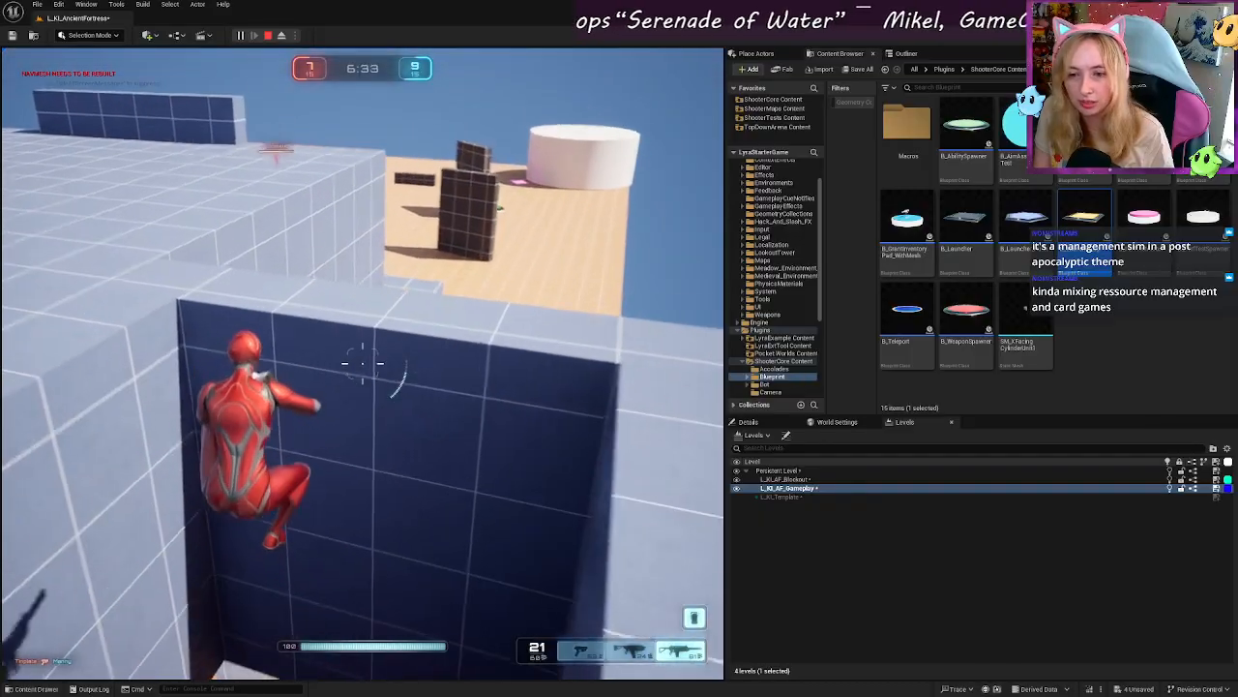
{"action": "key", "text": "w"}
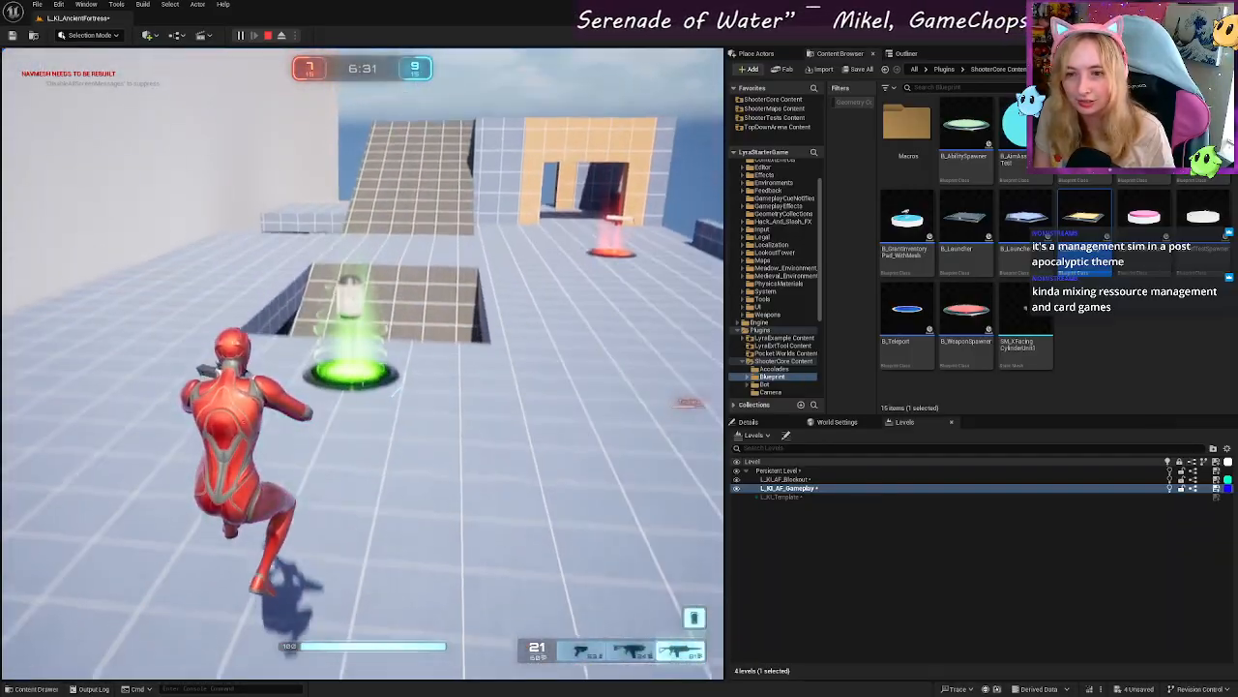
{"action": "key", "text": "w"}
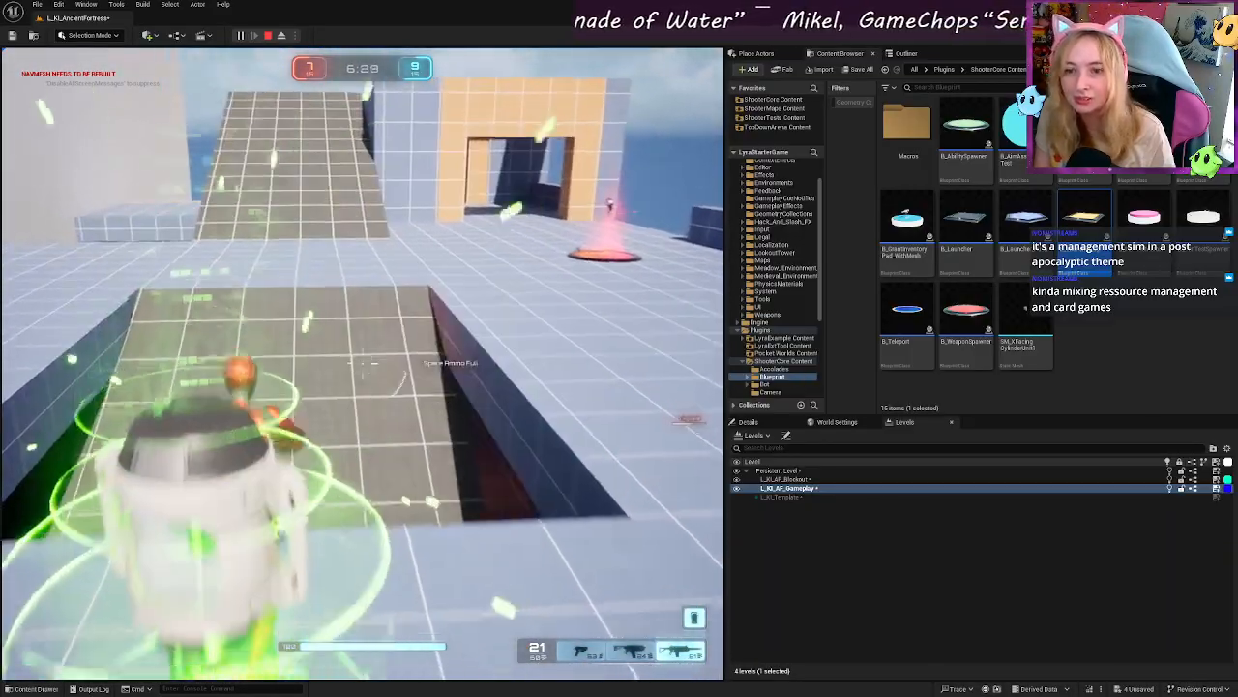
{"action": "key", "text": "w"}
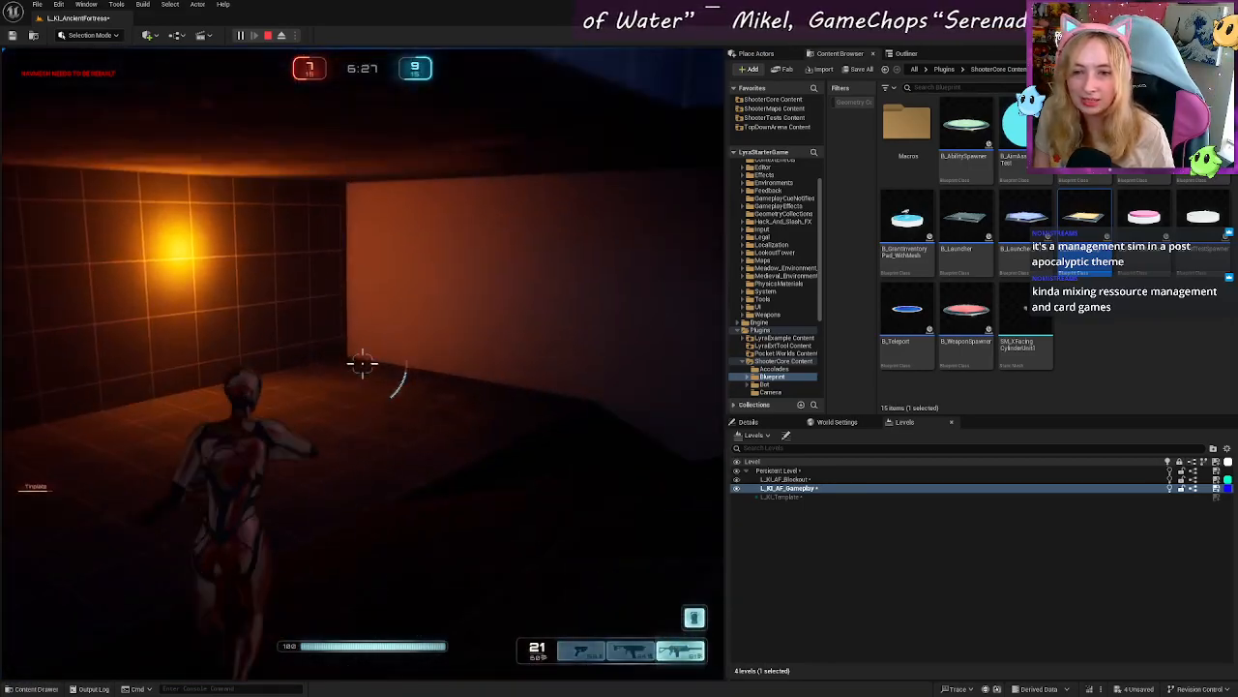
Step: Walk the dark interior to the opening facing the sand and turn back toward the corridor with the yellow spawner
{"action": "key", "text": "w"}
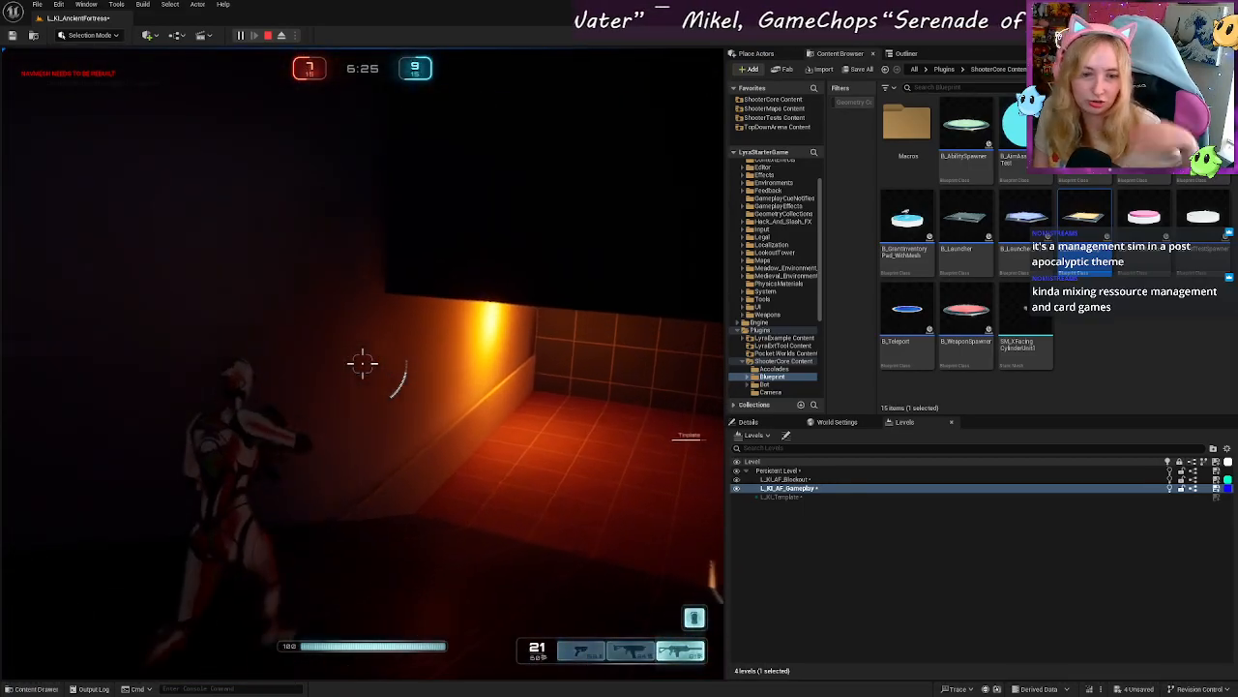
{"action": "key", "text": "w"}
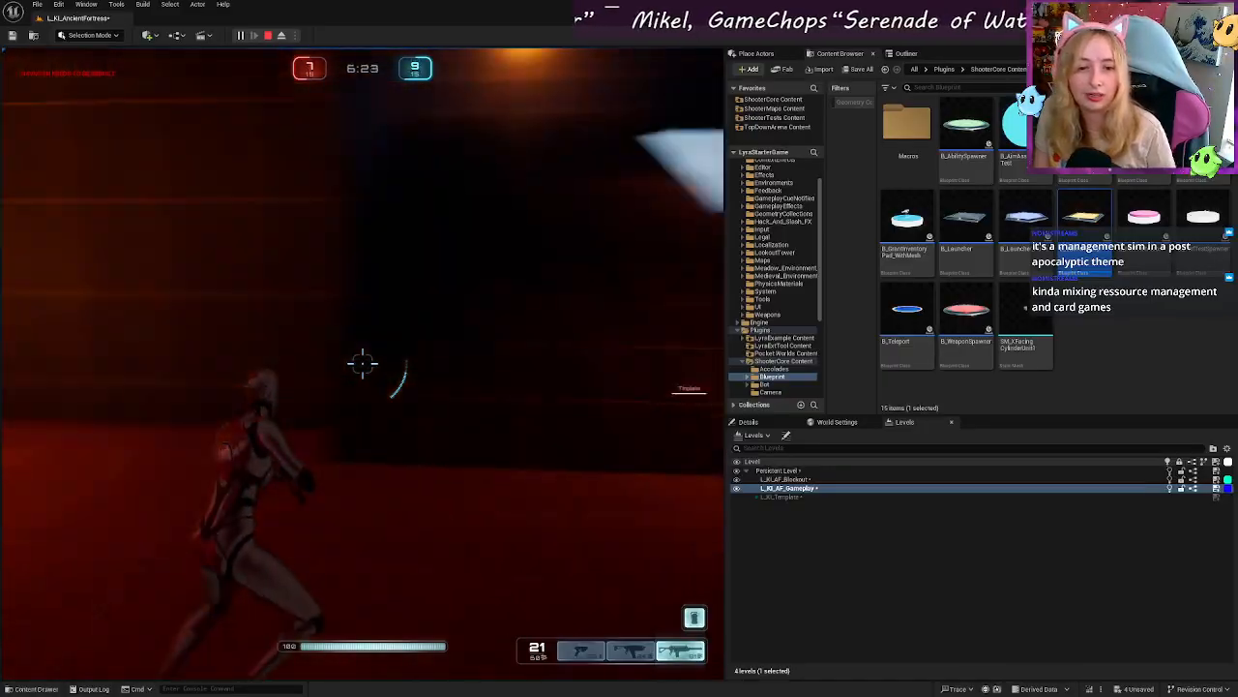
{"action": "key", "text": "w"}
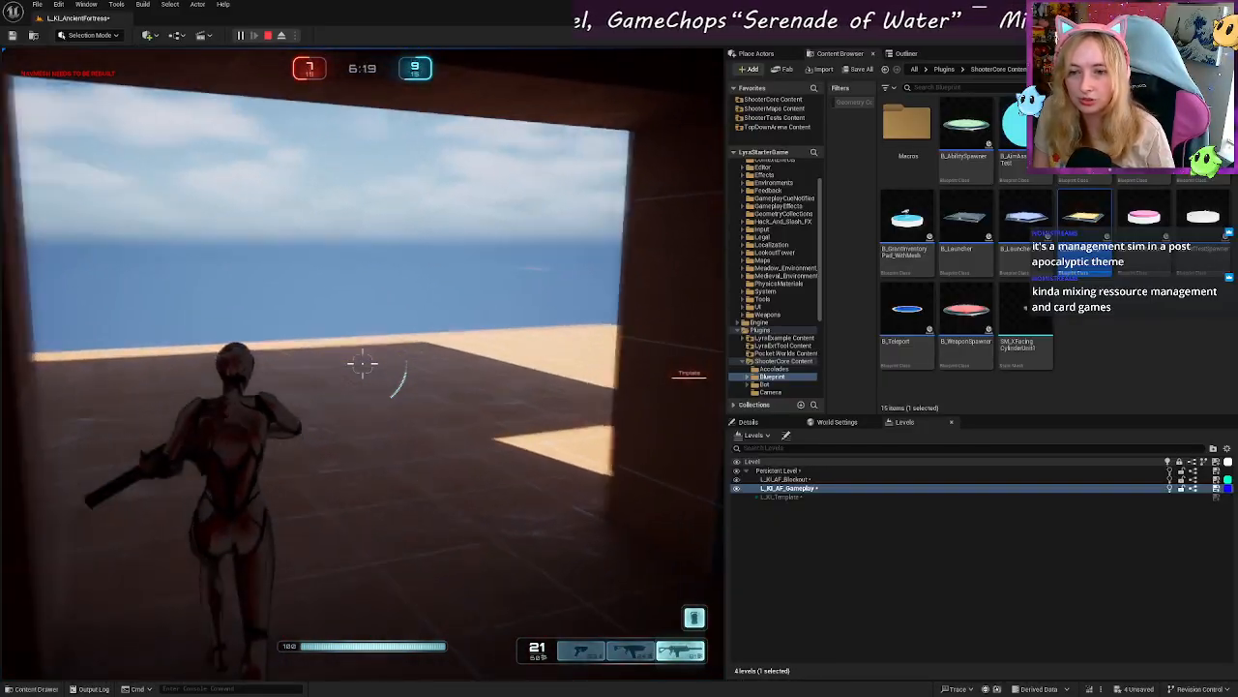
{"action": "key", "text": "w"}
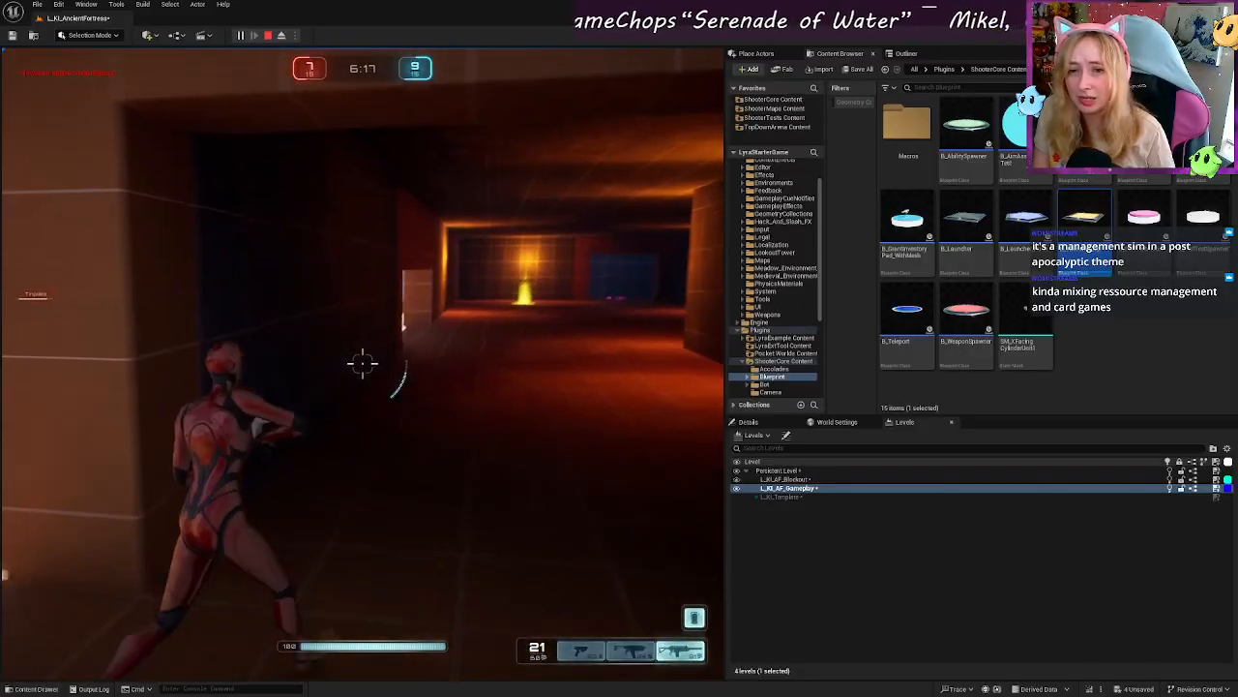
Step: Follow the dark corridor past the yellow weapon spawner and leave the fortress onto the sand
{"action": "key", "text": "w"}
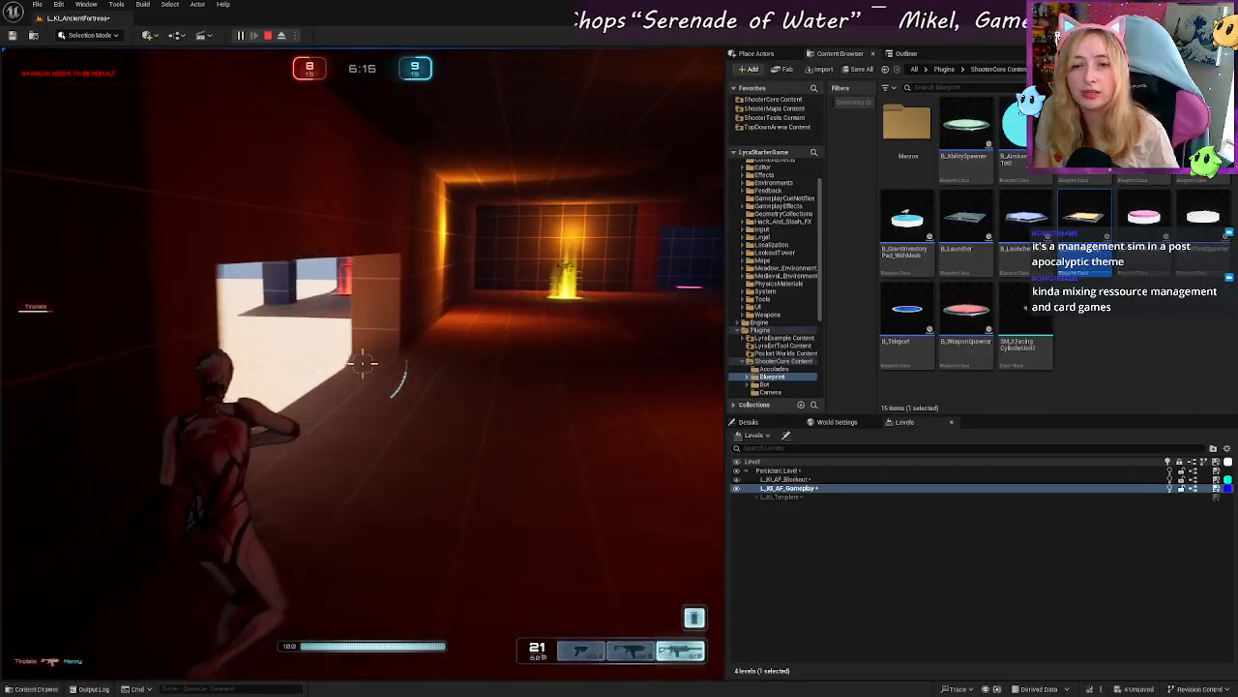
{"action": "key", "text": "w"}
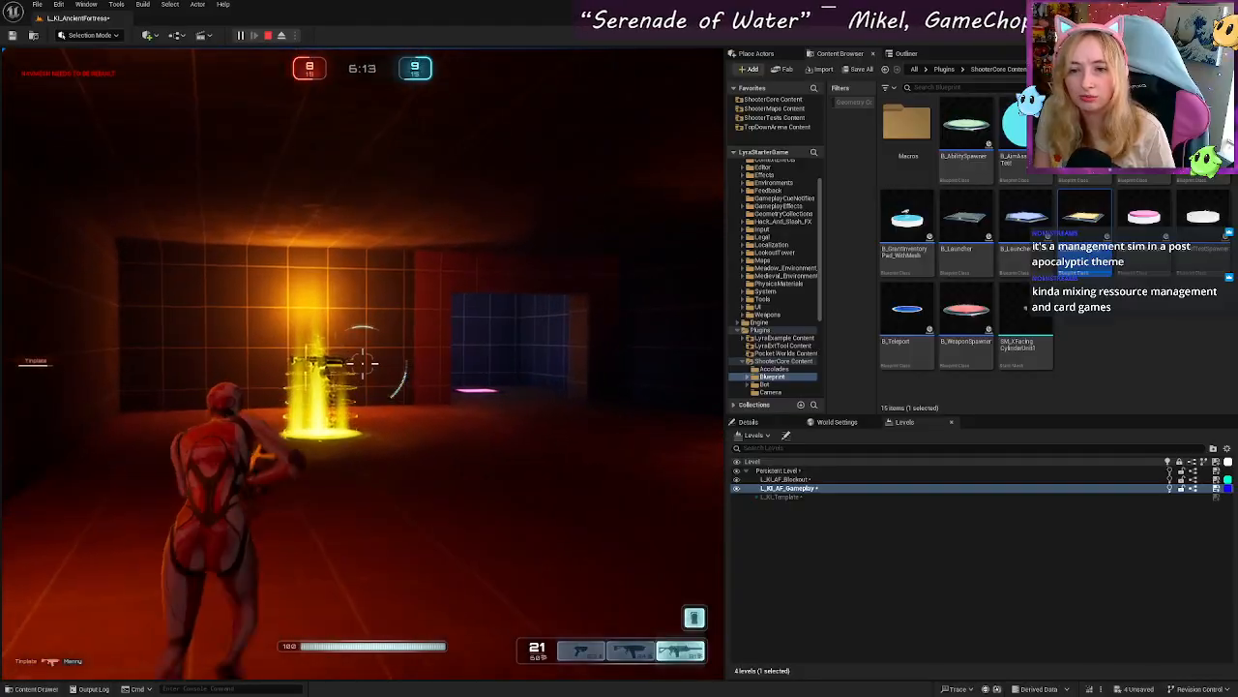
{"action": "key", "text": "w"}
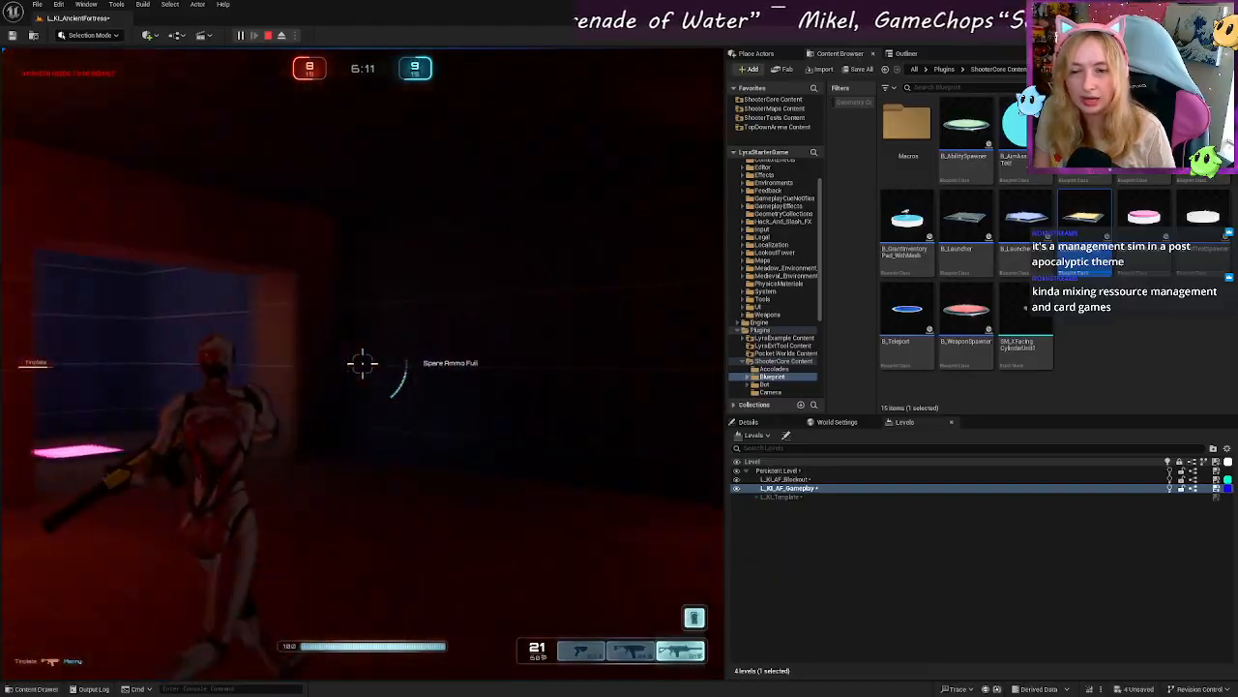
{"action": "key", "text": "w"}
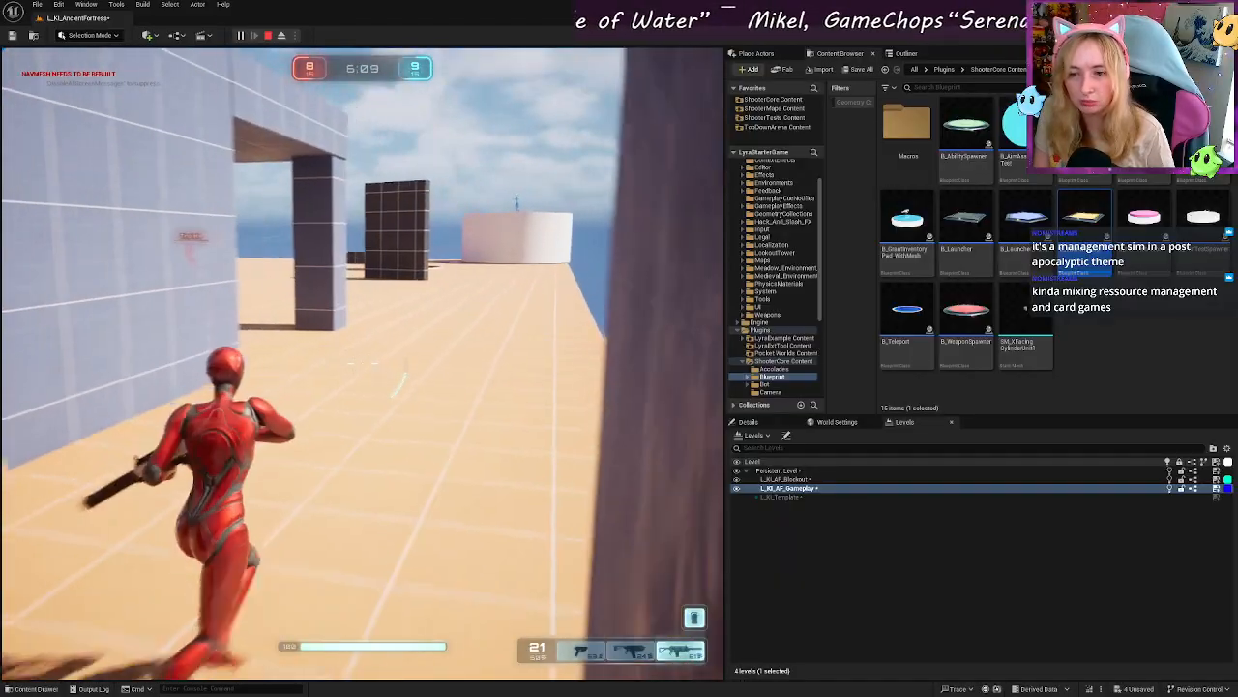
Step: Run along the sand past the tall dark cover wall toward the white cylinder, aiming and firing at the opponent ahead
{"action": "key", "text": "w"}
{"action": "right_click", "coordinate": [362, 364]}
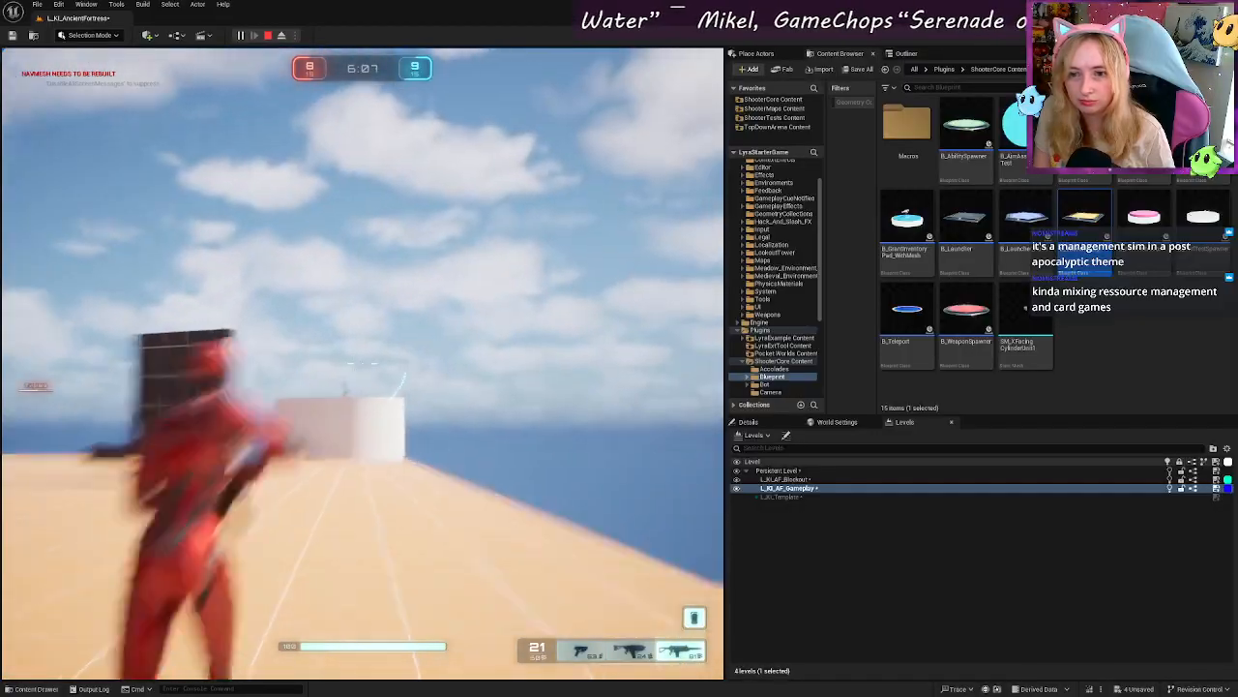
{"action": "left_click", "coordinate": [363, 363]}
{"action": "key", "text": "w"}
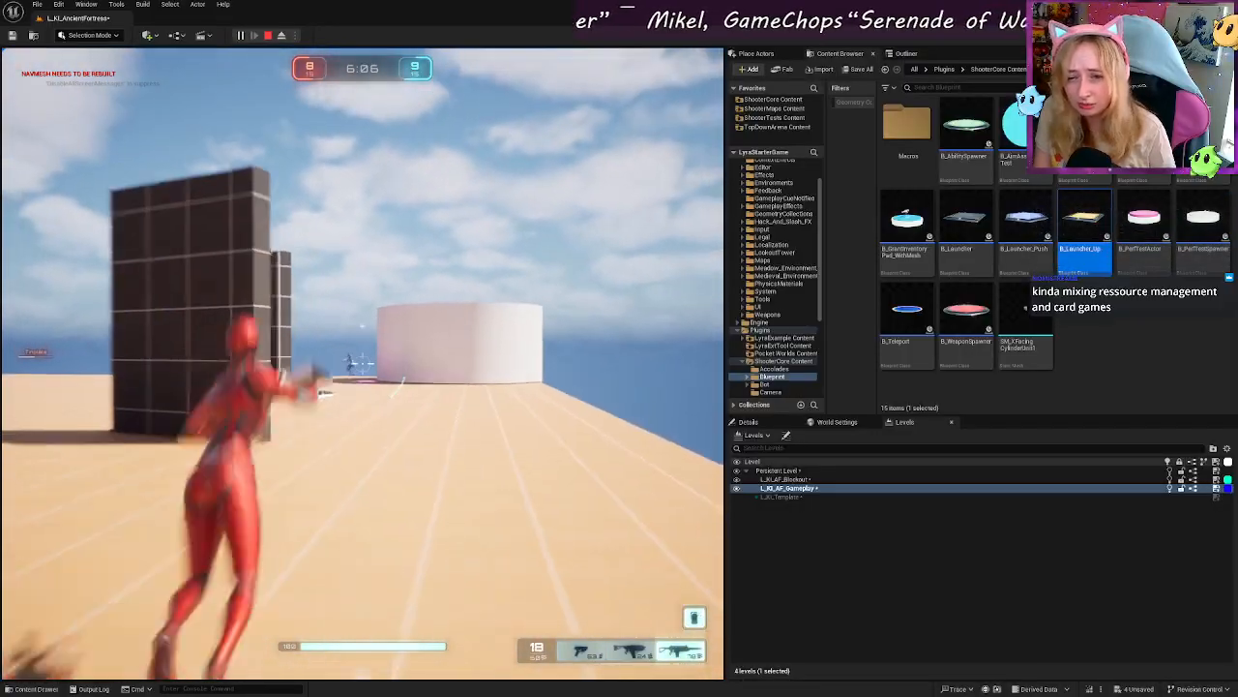
{"action": "key", "text": "w"}
{"action": "right_click", "coordinate": [363, 364]}
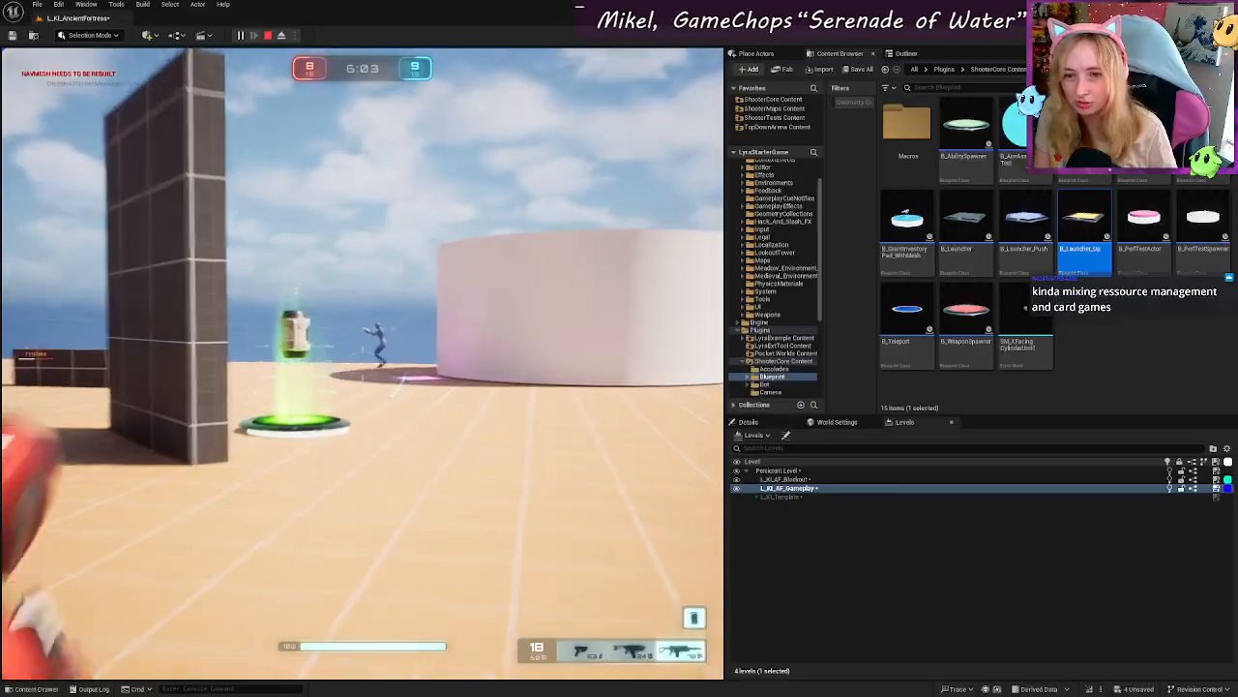
Step: Fire at the blue opponent beyond the green health spawner and try the low cover wall on the sand
{"action": "left_click", "coordinate": [363, 364]}
{"action": "left_click", "coordinate": [363, 363]}
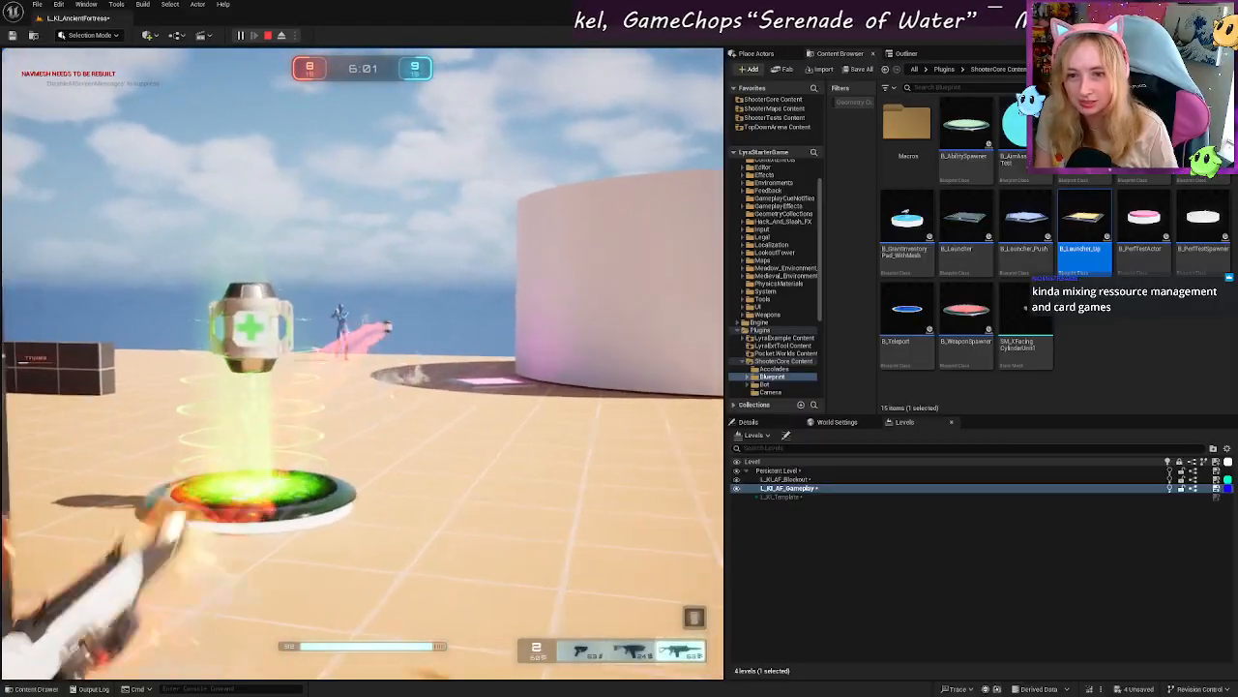
{"action": "key", "text": "a"}
{"action": "key", "text": "d"}
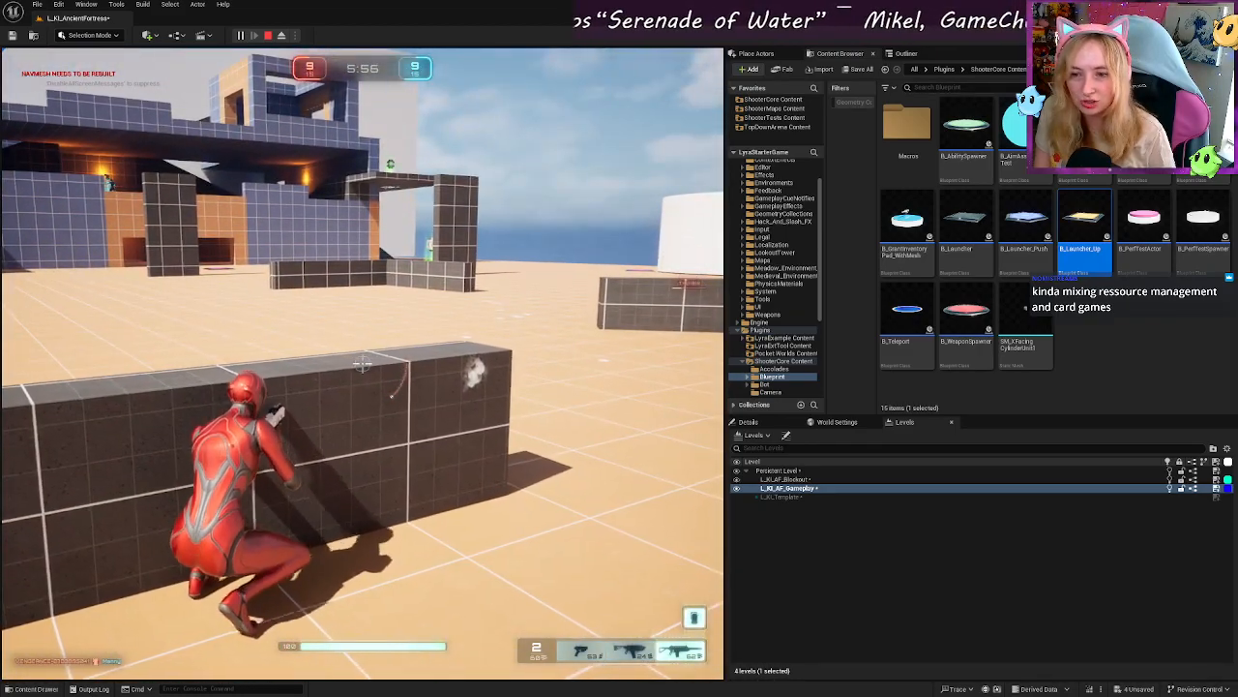
{"action": "key", "text": "w"}
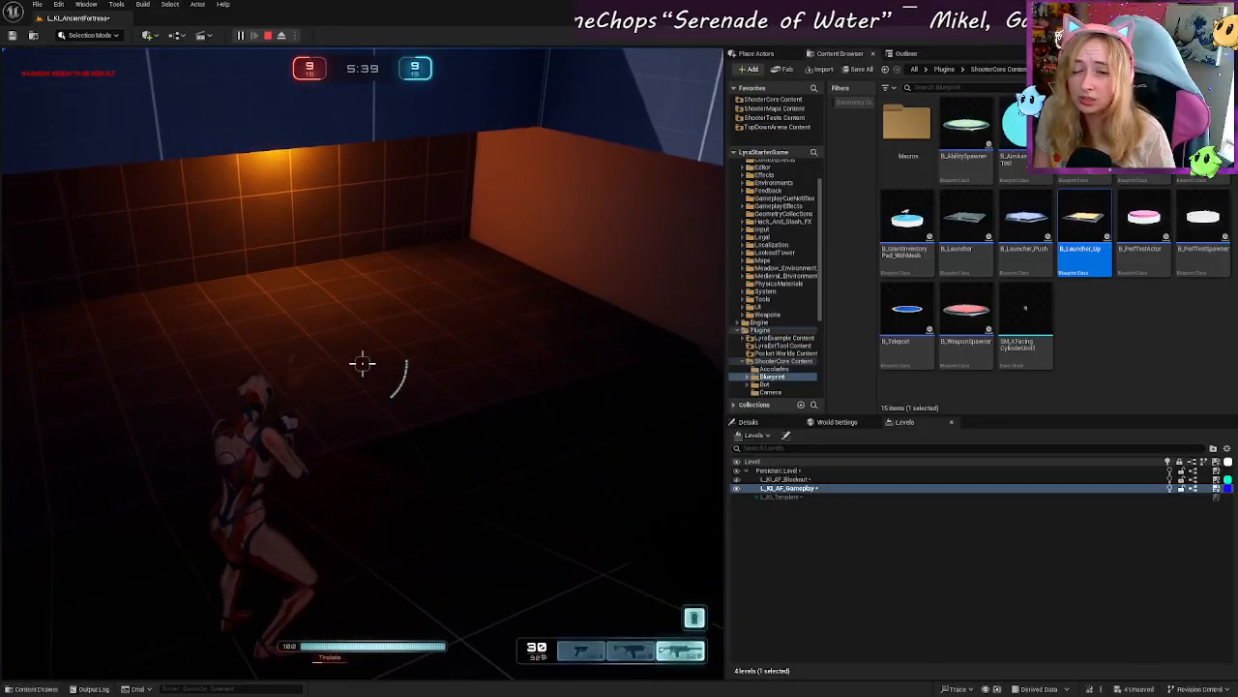
Step: Walk the fortress interior to the open side and check the wide ramp leading up to the roof
{"action": "key", "text": "w"}
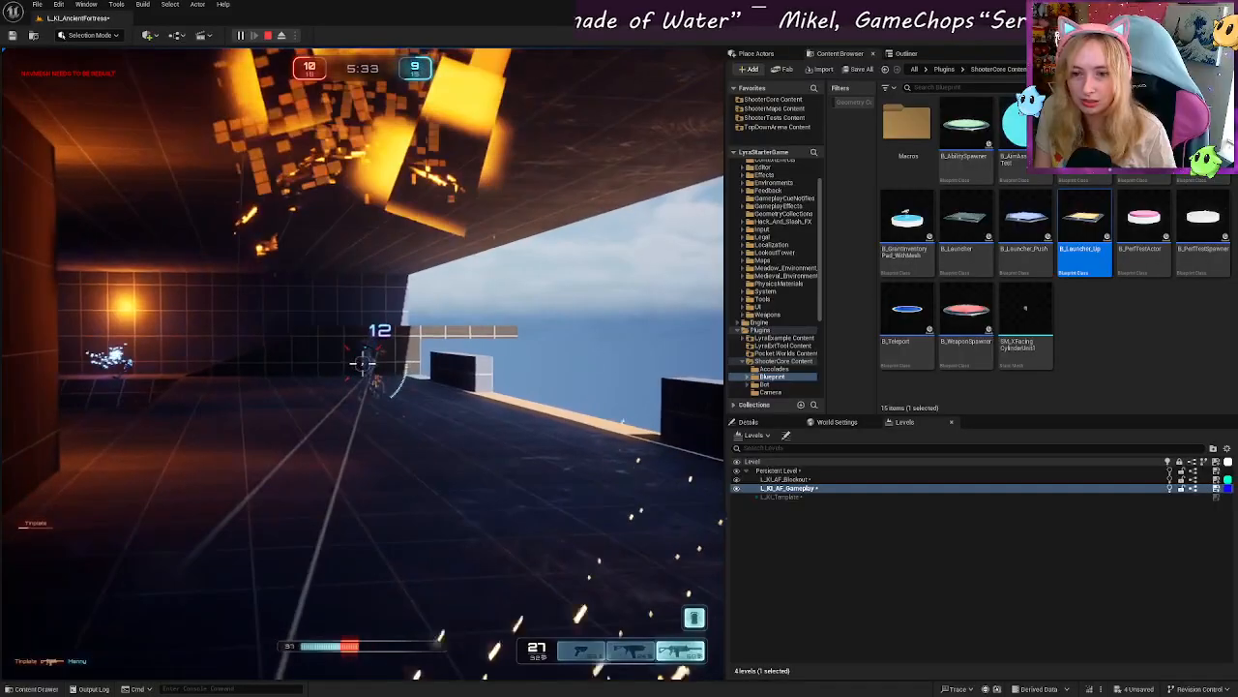
{"action": "key", "text": "w"}
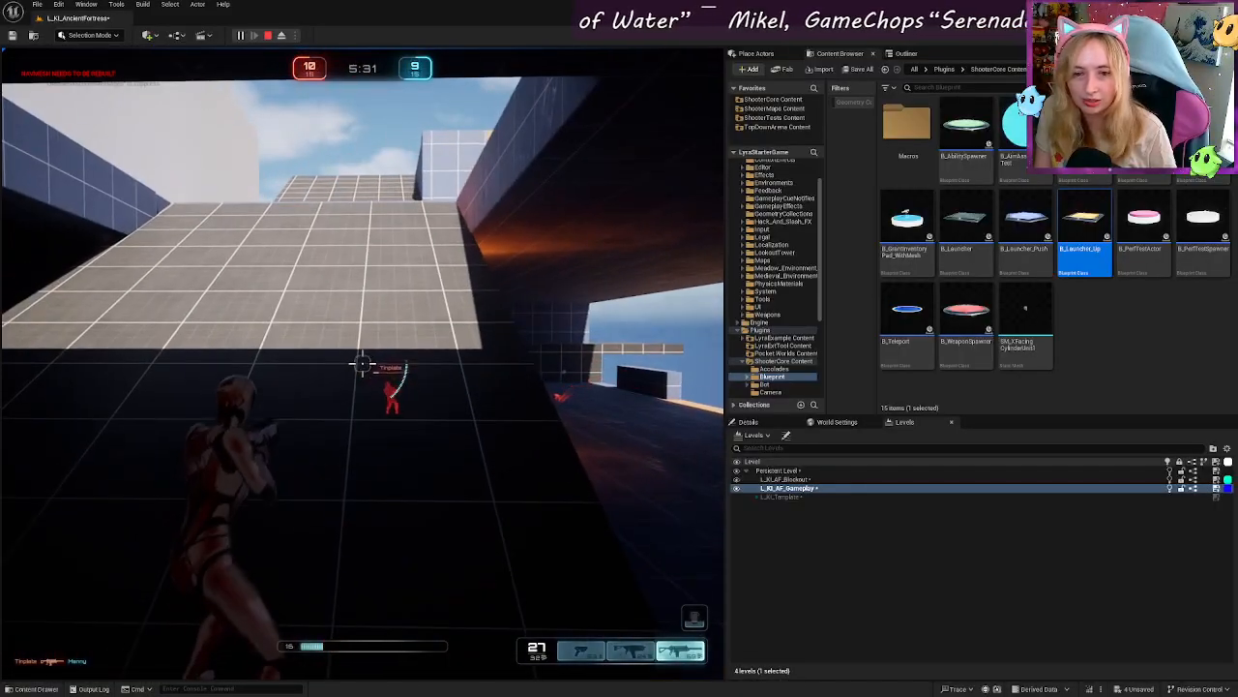
{"action": "key", "text": "w"}
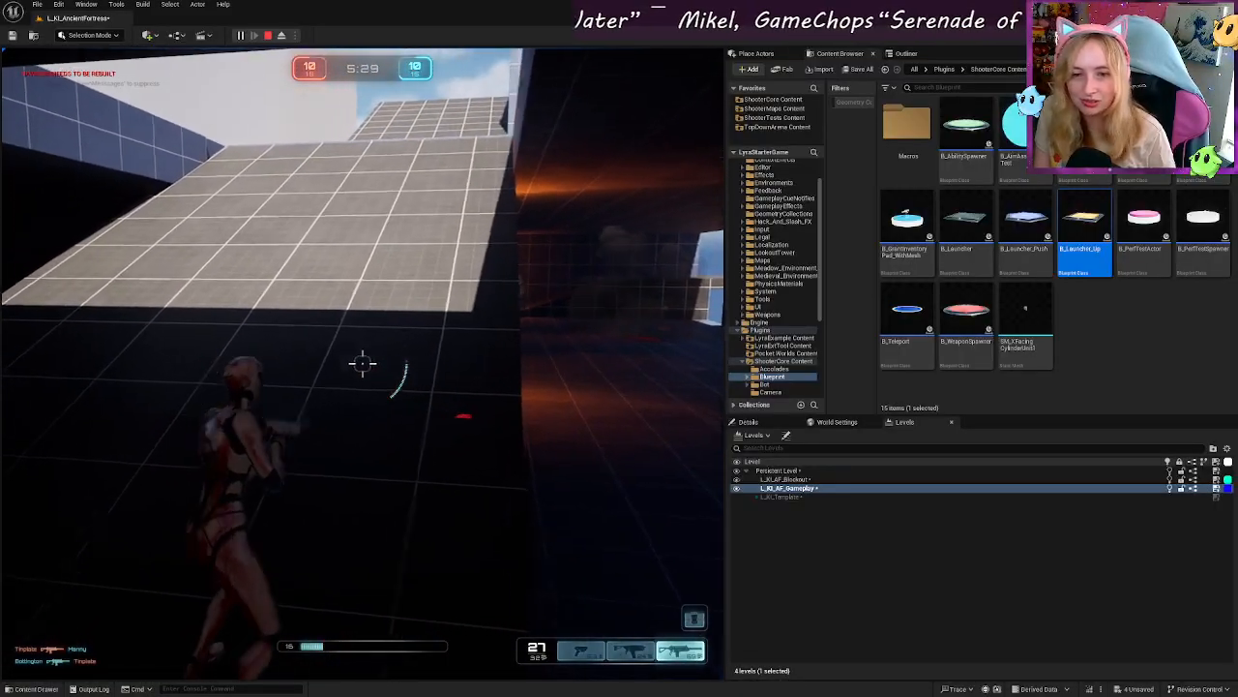
{"action": "key", "text": "w"}
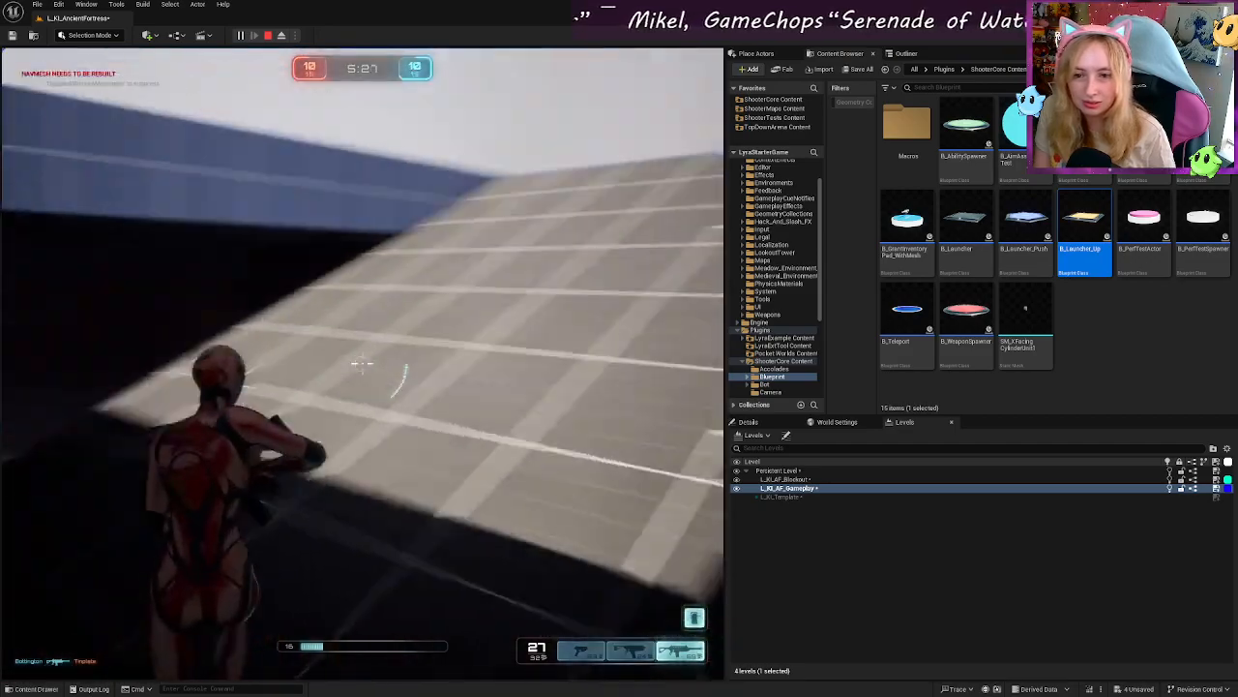
Step: Run from the white cylinder up the dark side ramp, collect the yellow spawner's weapon and climb the next ramp onto the roof
{"action": "key", "text": "w"}
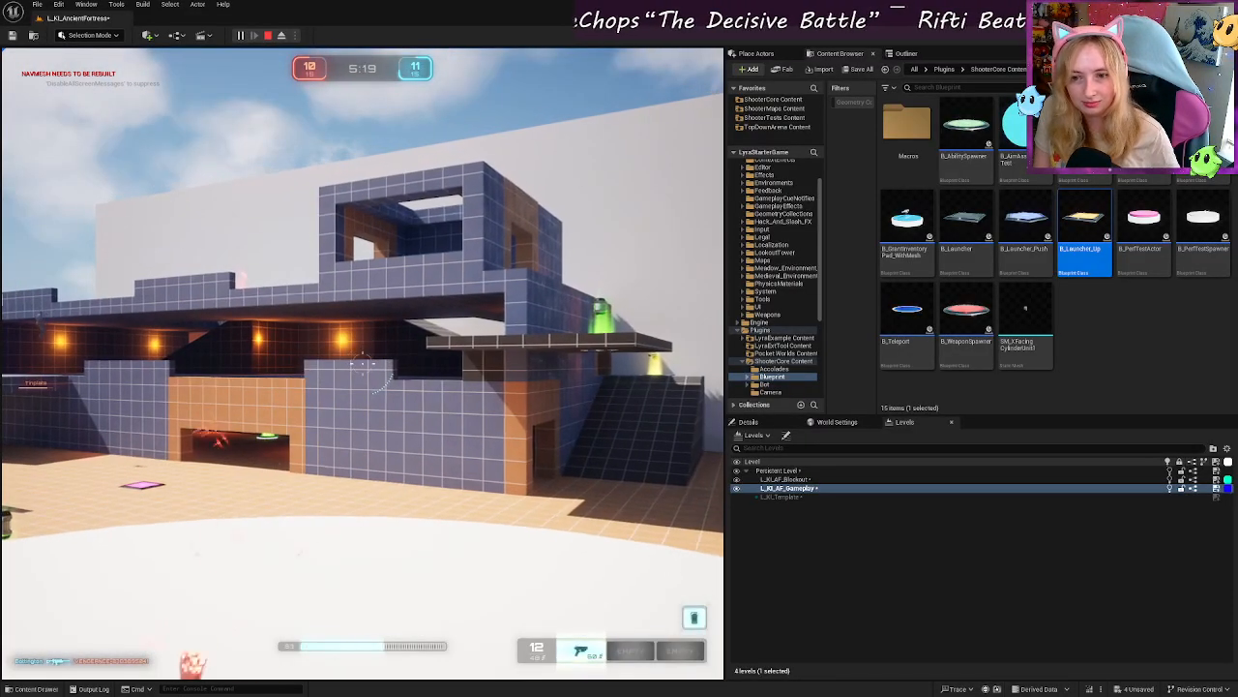
{"action": "key", "text": "w"}
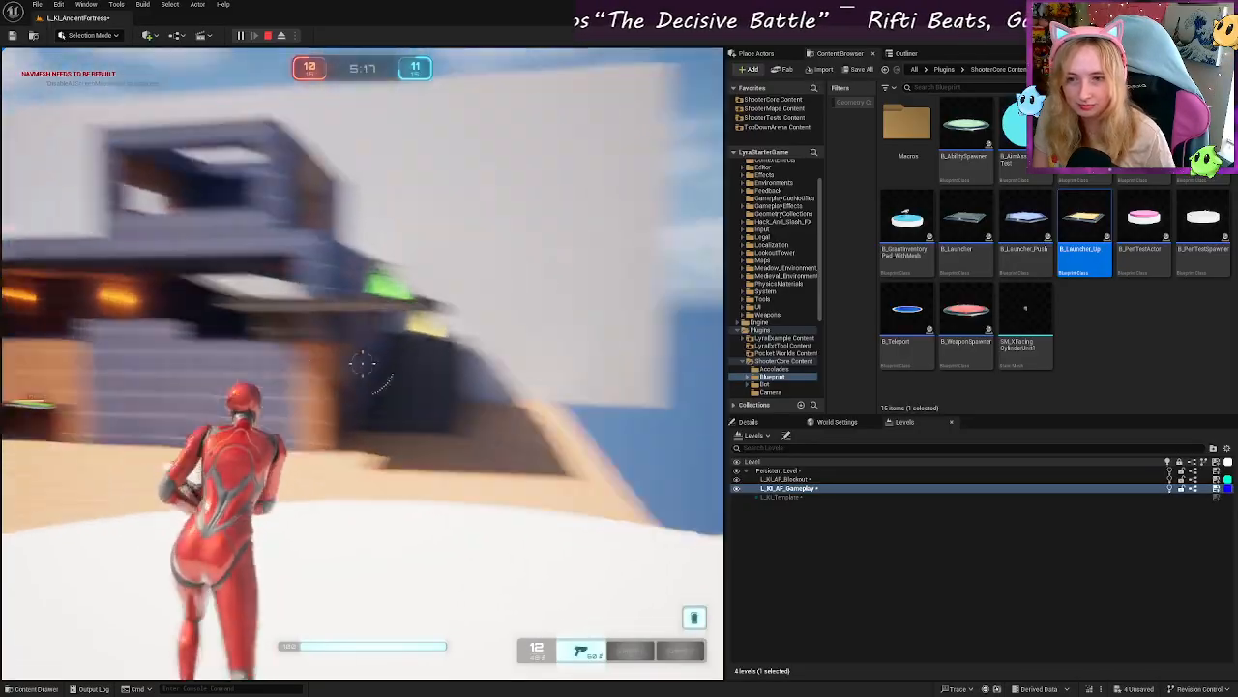
{"action": "key", "text": "w"}
{"action": "key", "text": "space"}
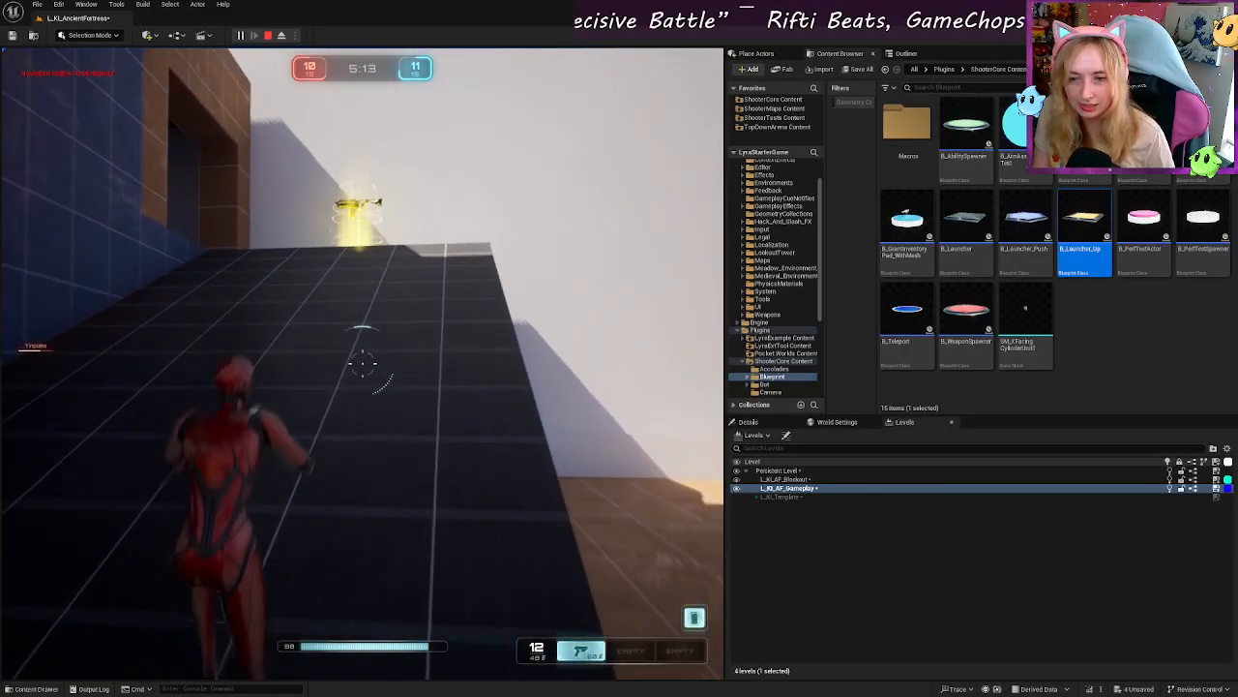
{"action": "key", "text": "w"}
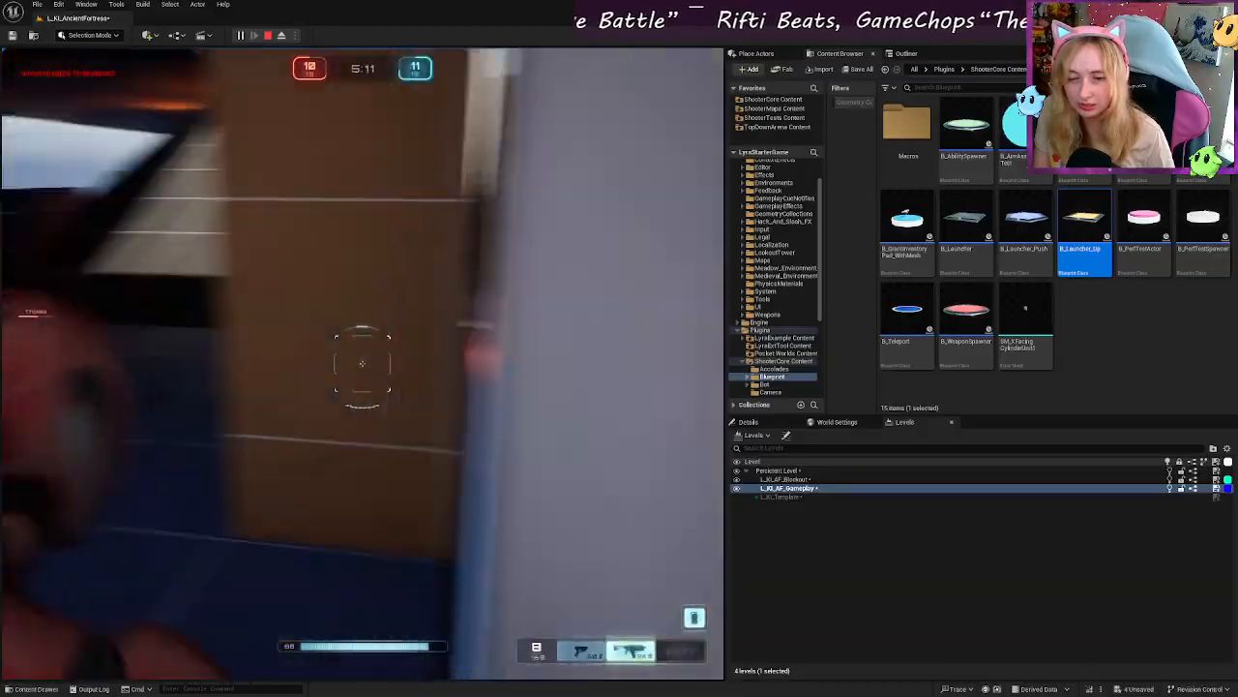
{"action": "key", "text": "w"}
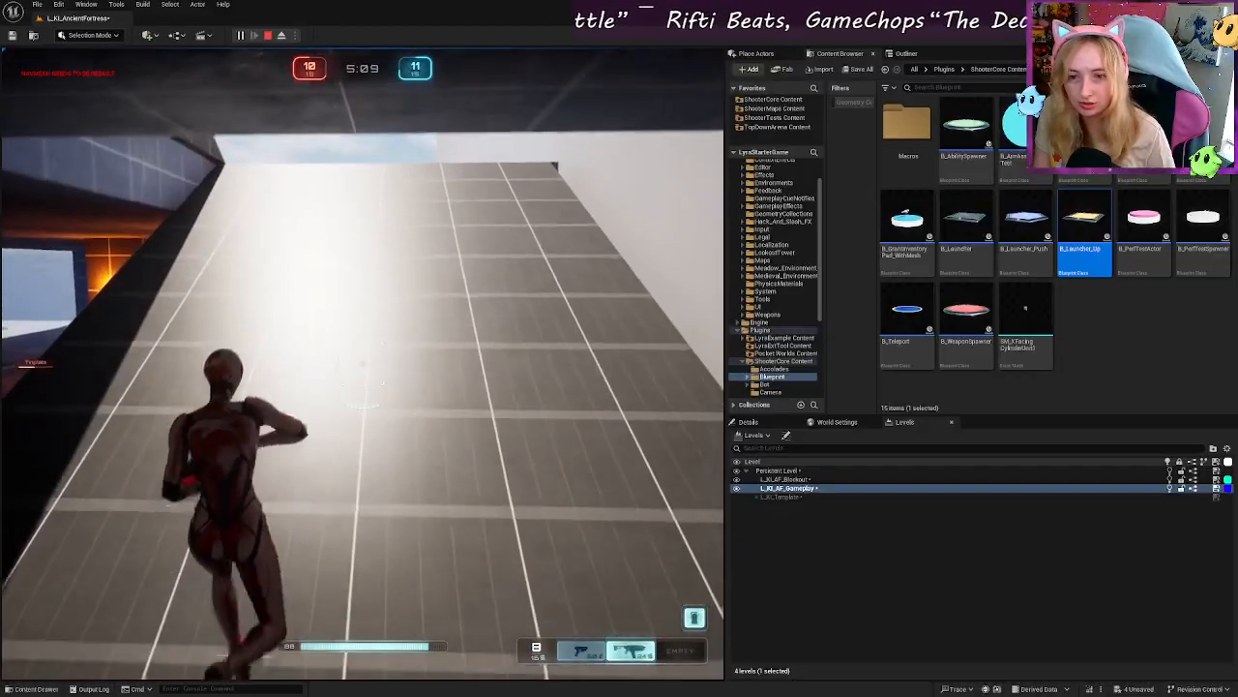
{"action": "key", "text": "w"}
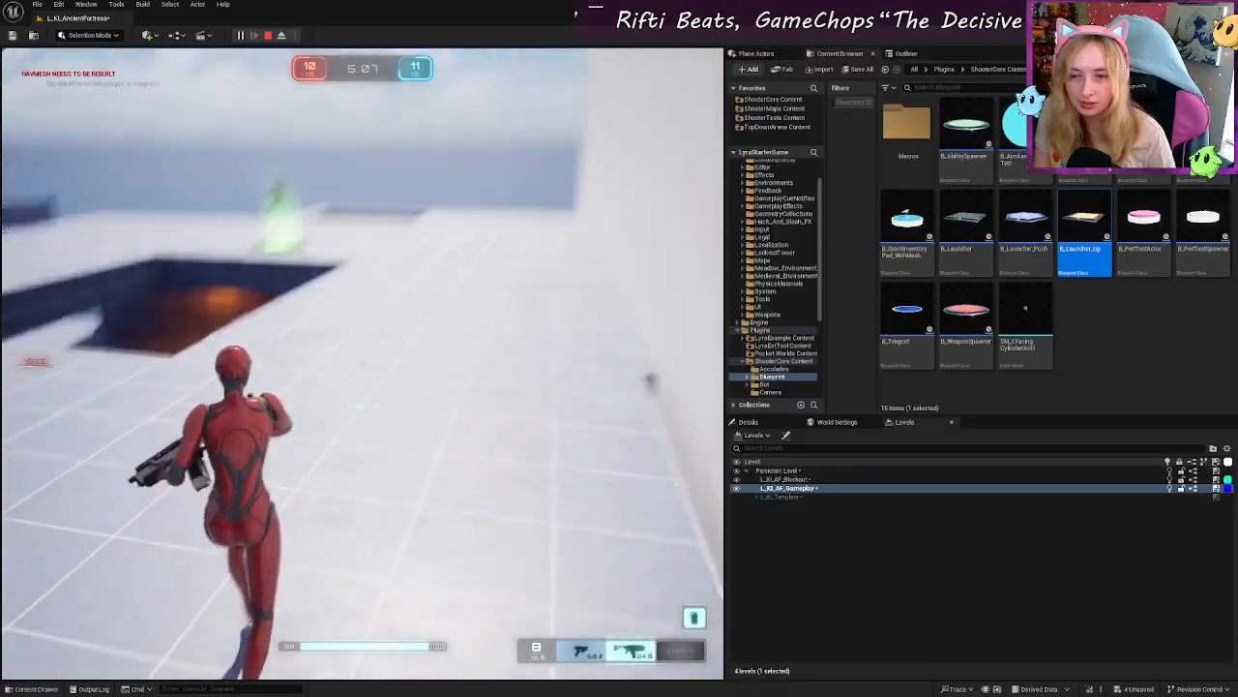
Step: Fire at the blue opponent near the tall cover walls, retest the ramp onto the roof and stop the play session
{"action": "key", "text": "w"}
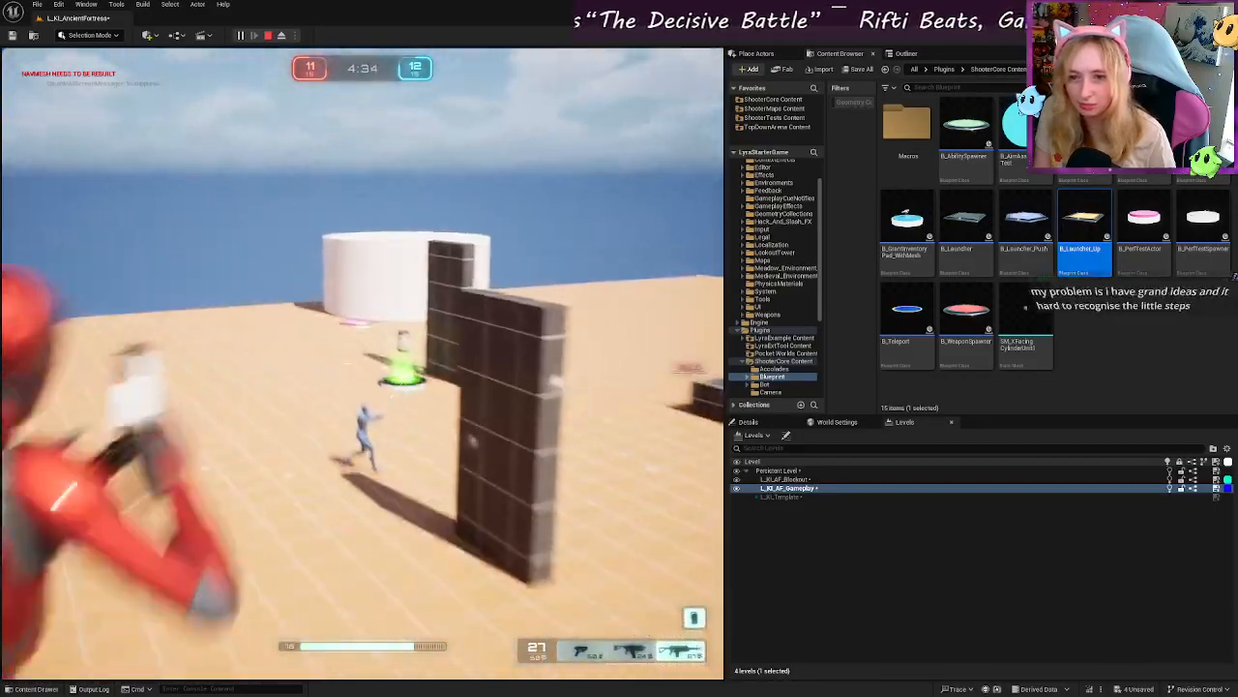
{"action": "left_click", "coordinate": [363, 364]}
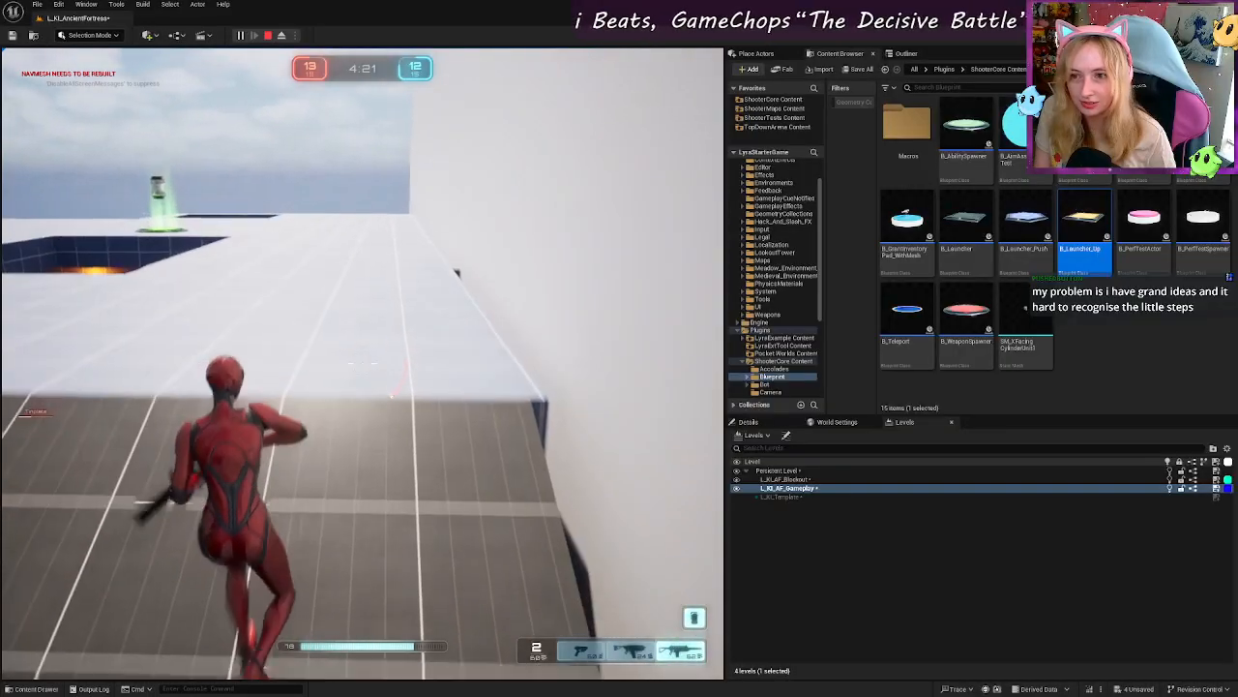
{"action": "key", "text": "w"}
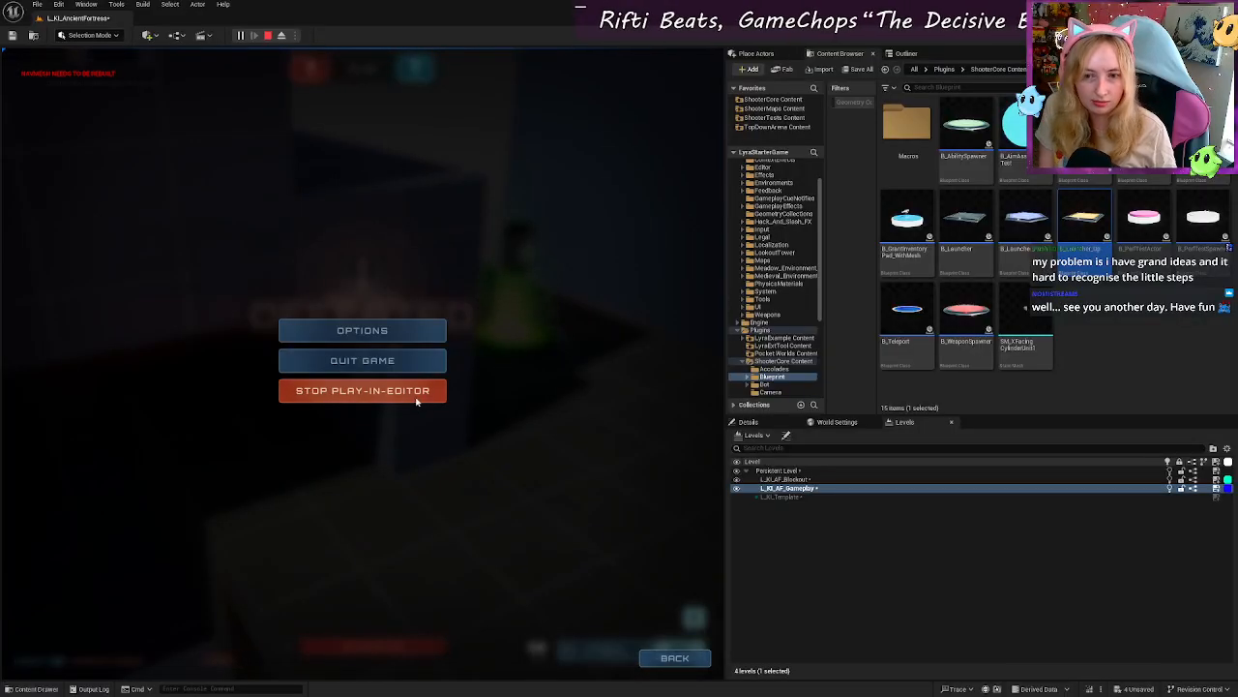
{"action": "left_click", "coordinate": [417, 401]}
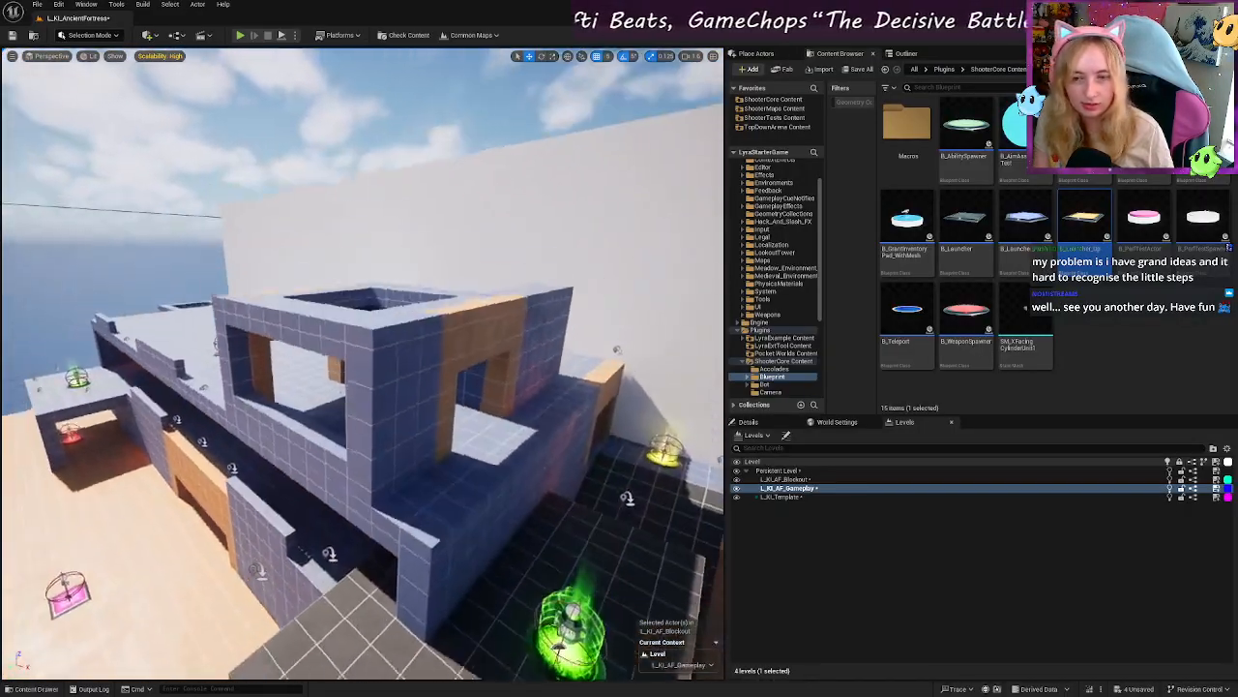
Step: Move the player start from the top of the white cylinder down onto the sand beside its pink launcher and snap it to the ground
{"action": "right_click_drag", "start_coordinate": [429, 342], "coordinate": [174, 353]}
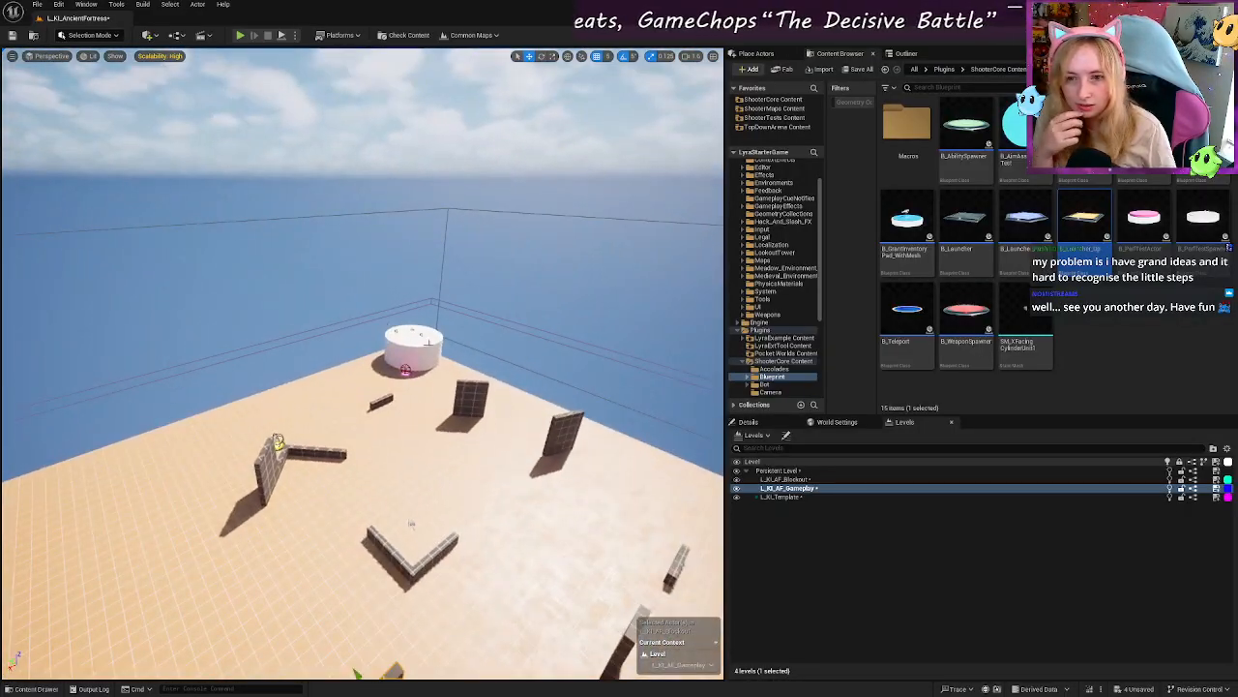
{"action": "key", "text": "w"}
{"action": "right_click_drag", "start_coordinate": [428, 343], "coordinate": [489, 376]}
{"action": "key", "text": "w"}
{"action": "left_click", "coordinate": [69, 369]}
{"action": "scroll", "coordinate": [402, 517], "scroll_direction": "down", "scroll_amount": 2}
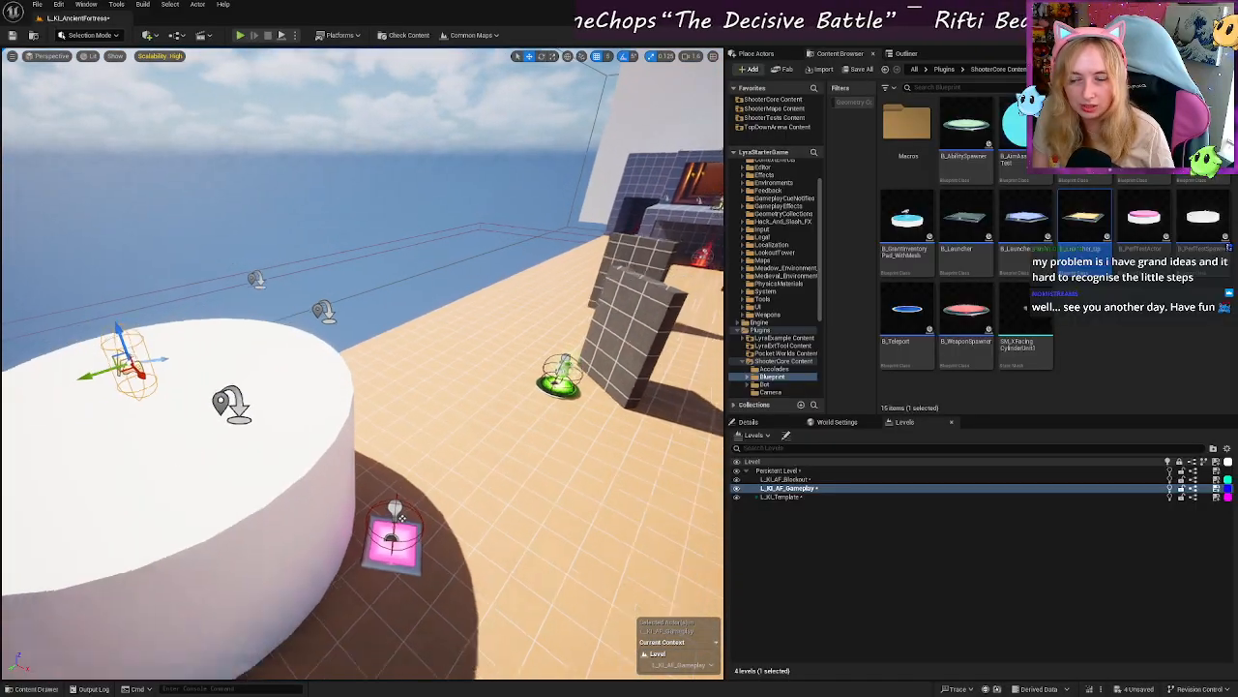
{"action": "right_click_drag", "start_coordinate": [402, 518], "coordinate": [464, 542]}
{"action": "key", "text": "s"}
{"action": "left_click_drag", "start_coordinate": [197, 373], "coordinate": [544, 287], "text": "shift"}
{"action": "key", "text": "End"}
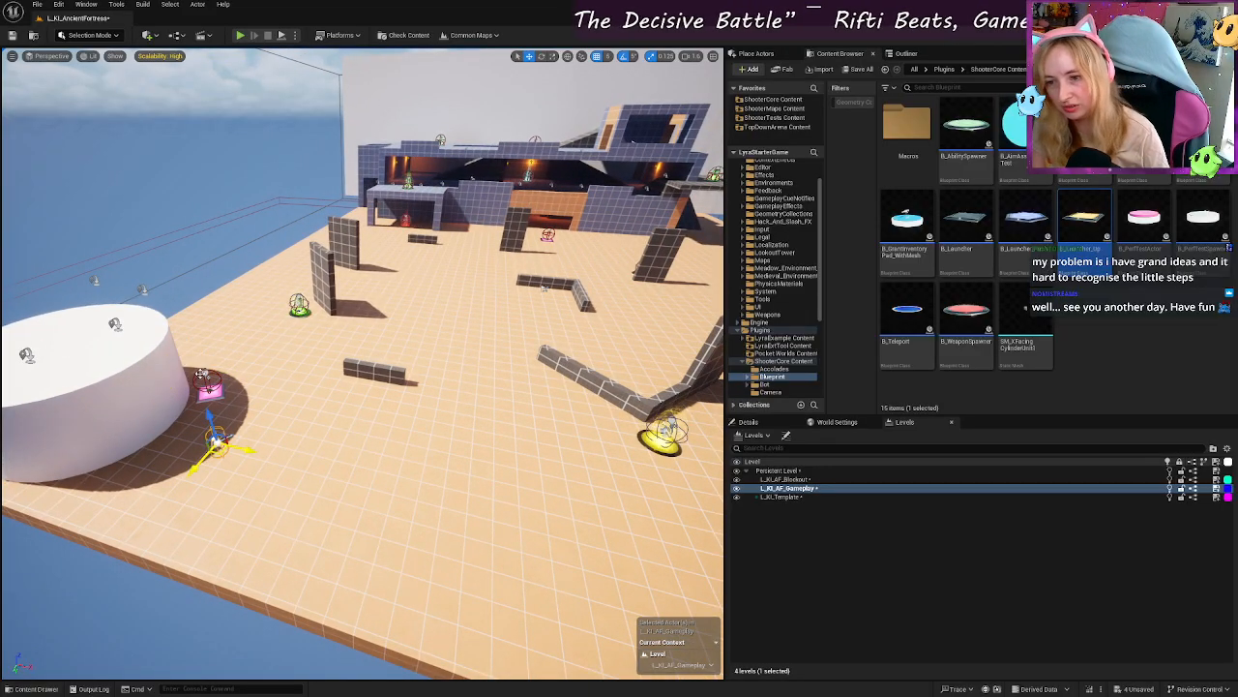
Step: Move the player start on the opposite white cylinder onto the sand in front of it and snap it to the ground
{"action": "right_click_drag", "start_coordinate": [544, 287], "coordinate": [658, 263]}
{"action": "key", "text": "w"}
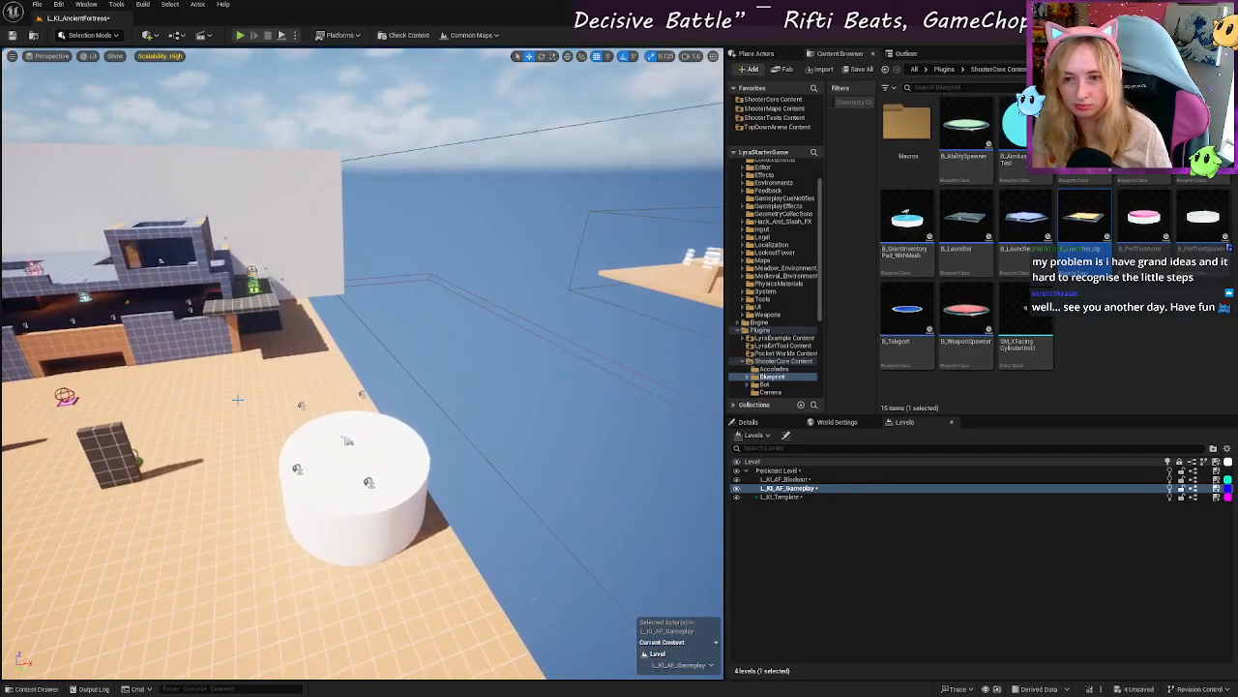
{"action": "left_click", "coordinate": [351, 443]}
{"action": "left_click_drag", "start_coordinate": [365, 447], "coordinate": [356, 451], "text": "shift"}
{"action": "key", "text": "End"}
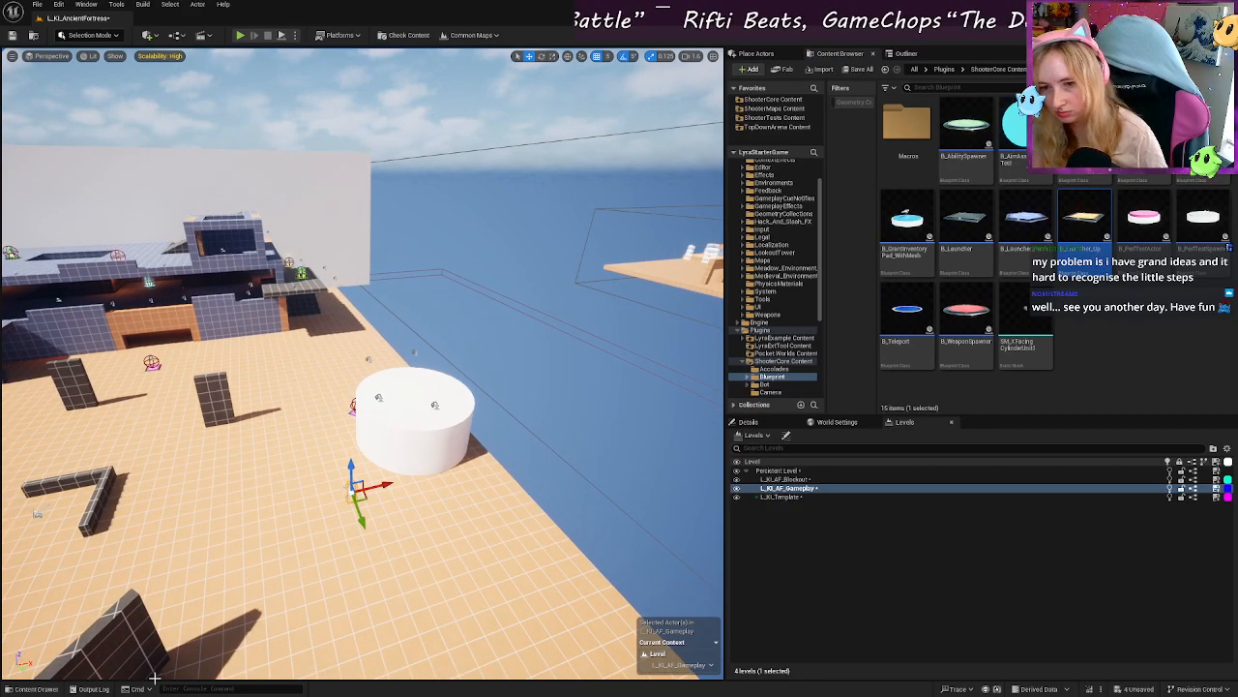
Step: Run the level in Simulate mode and observe the characters' movement between the cover walls and fortress from above
{"action": "left_click", "coordinate": [296, 36]}
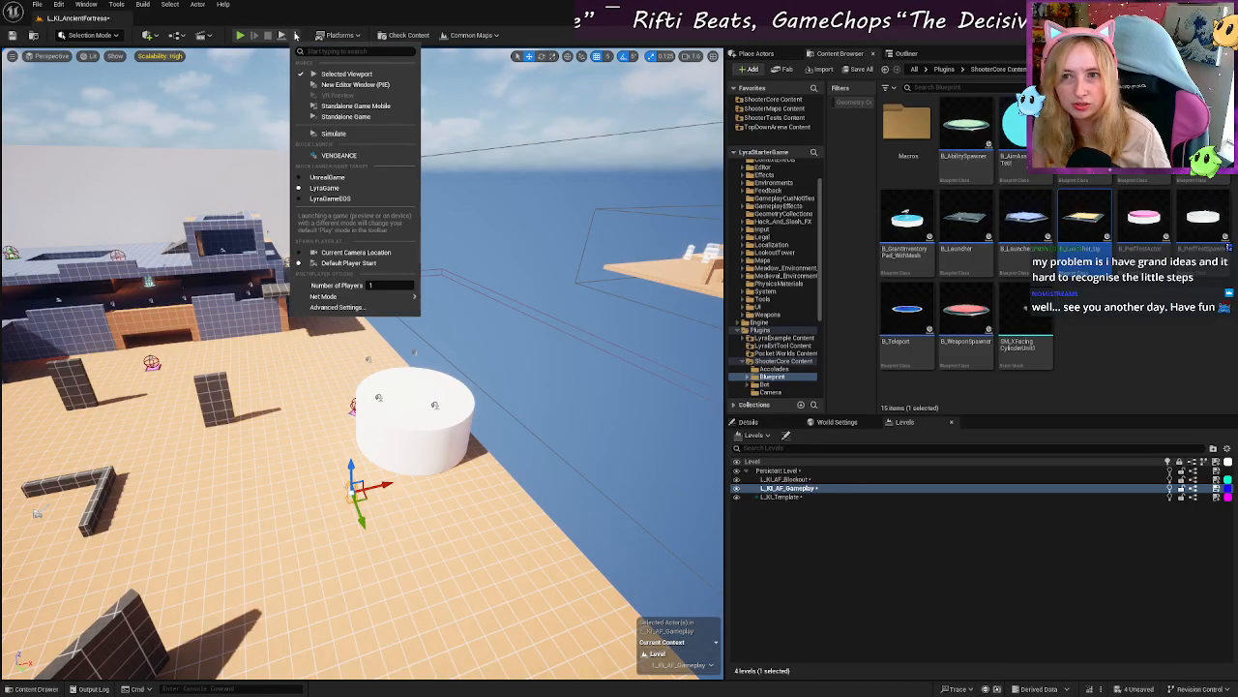
{"action": "left_click", "coordinate": [369, 135]}
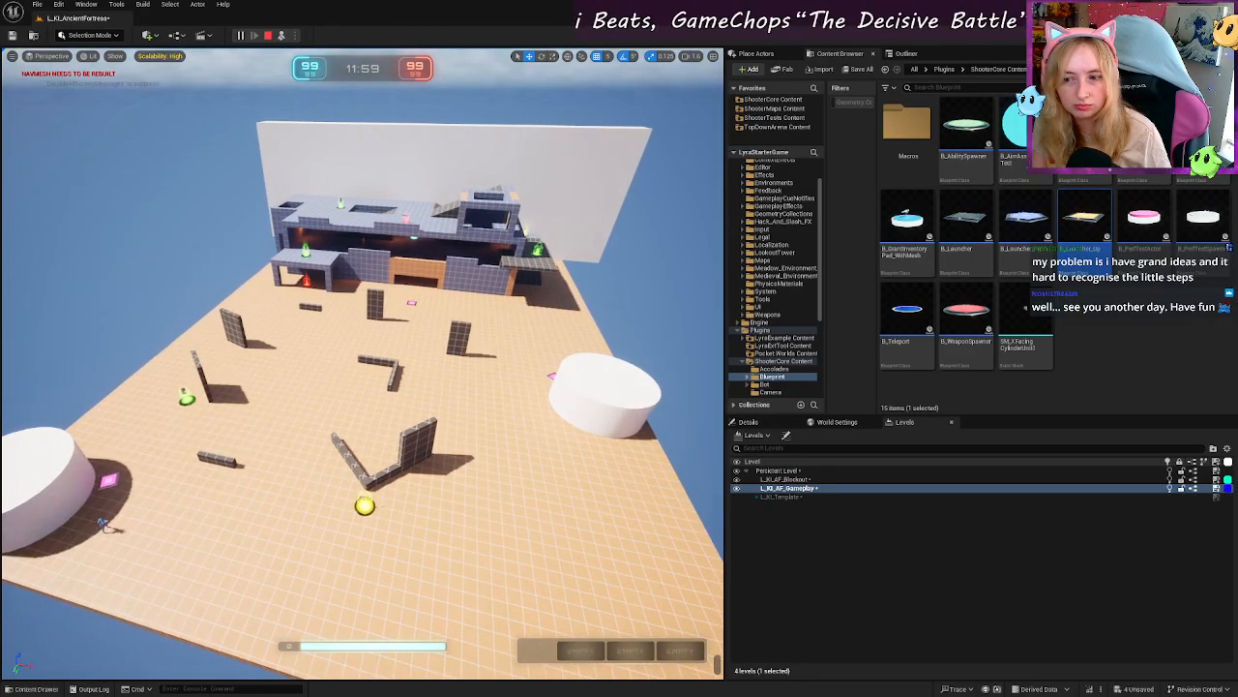
{"action": "right_click_drag", "start_coordinate": [362, 363], "coordinate": [571, 368]}
{"action": "right_click_drag", "start_coordinate": [600, 194], "coordinate": [606, 207]}
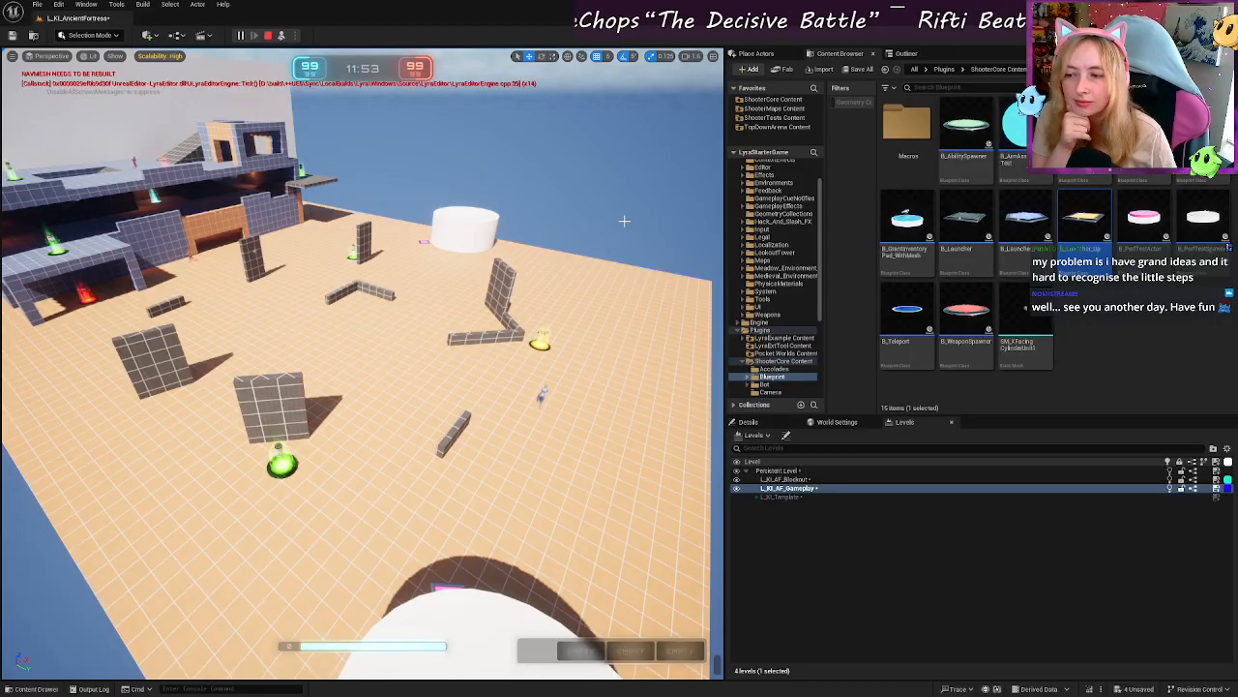
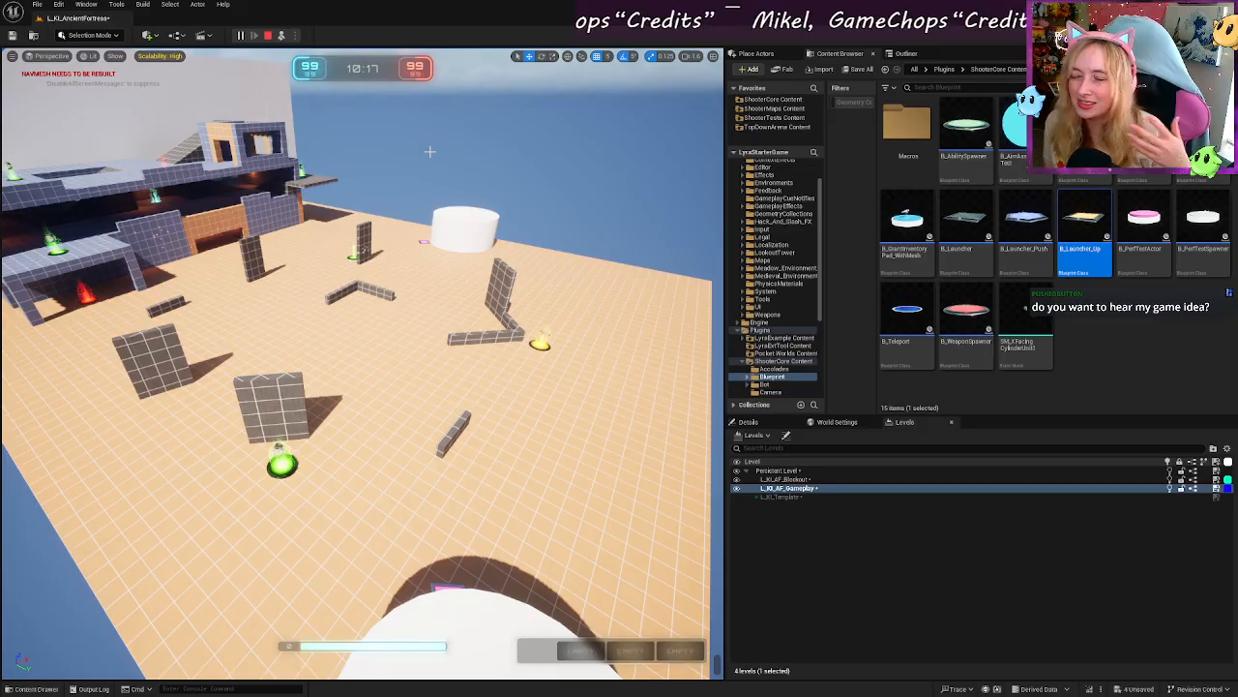
{"action": "right_click_drag", "start_coordinate": [458, 249], "coordinate": [420, 248]}
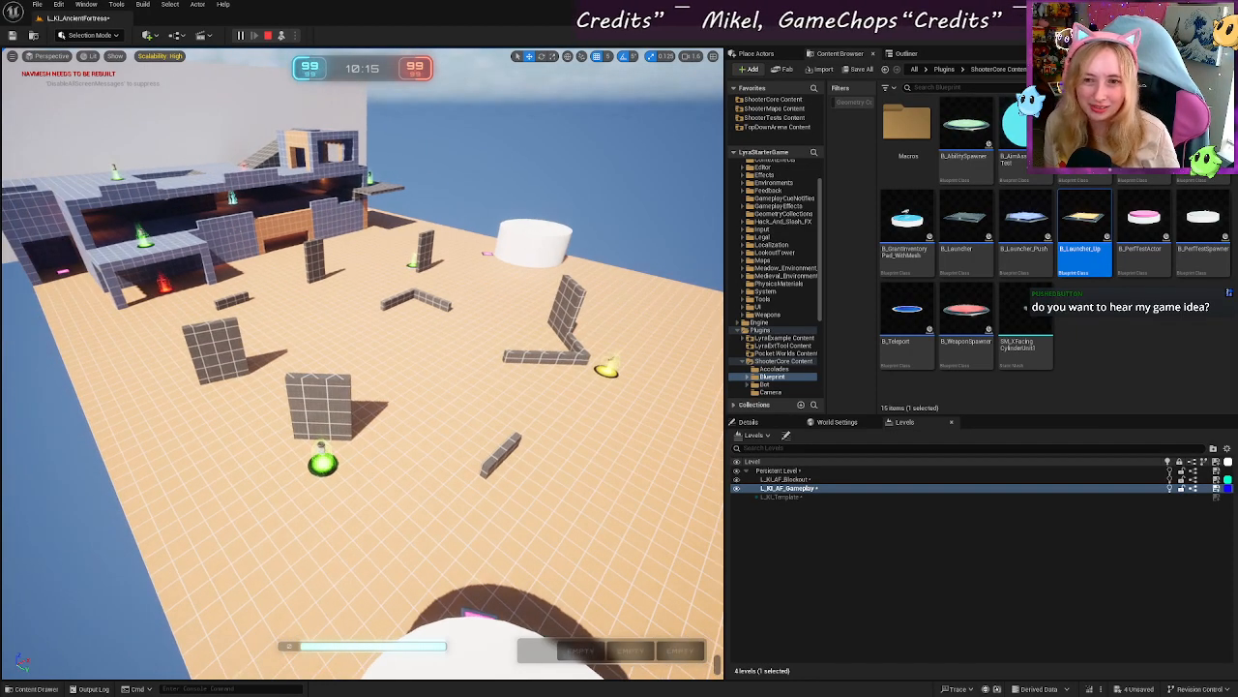
{"action": "right_click_drag", "start_coordinate": [466, 295], "coordinate": [442, 263]}
{"action": "scroll", "coordinate": [469, 295], "scroll_direction": "up", "scroll_amount": 3}
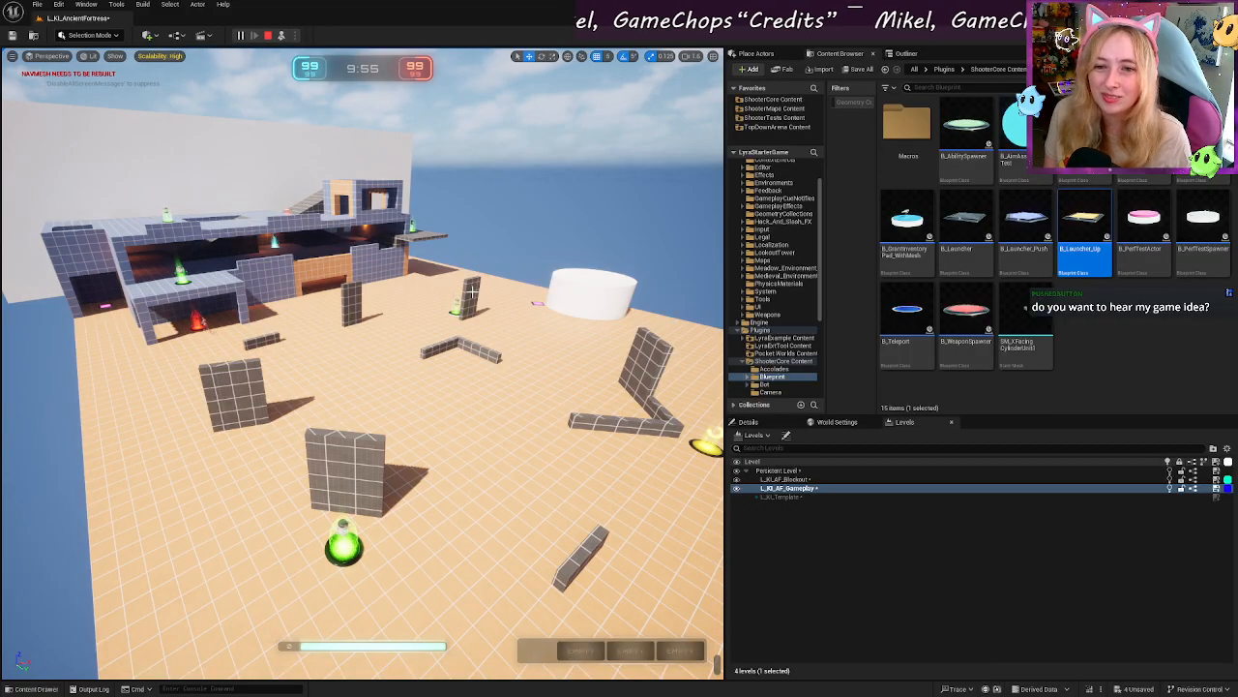
Step: Watch the simulated match across the sand arena, cover walls and fortress from above the white cylinder, and stop the simulation
{"action": "right_click_drag", "start_coordinate": [472, 291], "coordinate": [495, 267]}
{"action": "key", "text": "d"}
{"action": "key", "text": "s"}
{"action": "key", "text": "w"}
{"action": "key", "text": "e"}
{"action": "key", "text": "w"}
{"action": "key", "text": "s"}
{"action": "key", "text": "w"}
{"action": "key", "text": "s"}
{"action": "key", "text": "d"}
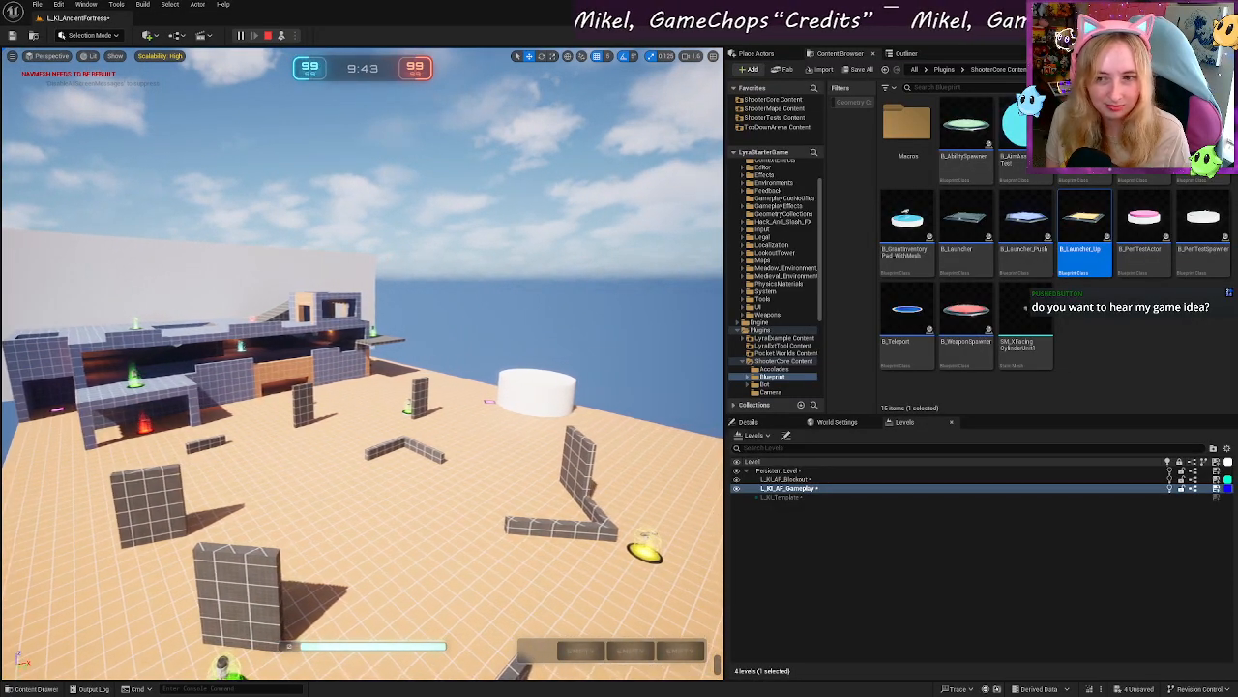
{"action": "right_click_drag", "start_coordinate": [493, 316], "coordinate": [492, 317]}
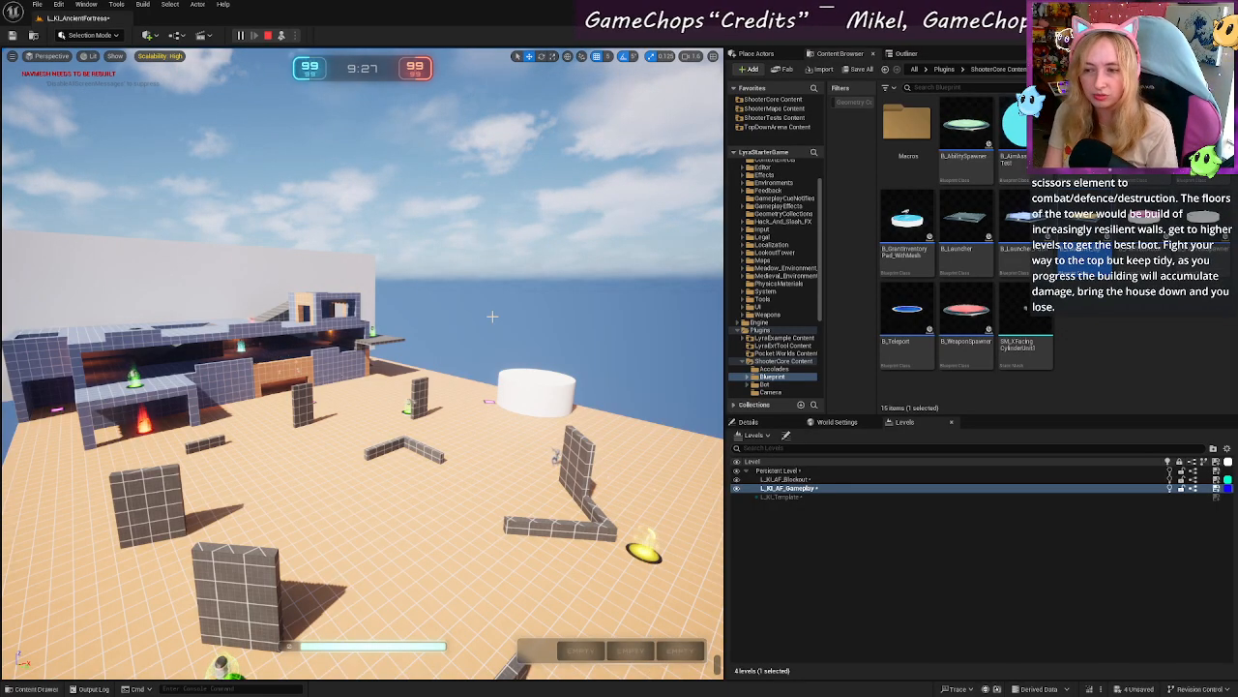
{"action": "key", "text": "w"}
{"action": "mouse_move", "coordinate": [468, 319]}
{"action": "right_mouse_down"}
{"action": "mouse_move", "coordinate": [432, 327]}
{"action": "mouse_move", "coordinate": [457, 318]}
{"action": "mouse_move", "coordinate": [441, 314]}
{"action": "mouse_move", "coordinate": [458, 326]}
{"action": "right_mouse_up"}
{"action": "key", "text": "s"}
{"action": "key", "text": "s"}
{"action": "key", "text": "w"}
{"action": "right_click_drag", "start_coordinate": [421, 384], "coordinate": [421, 383]}
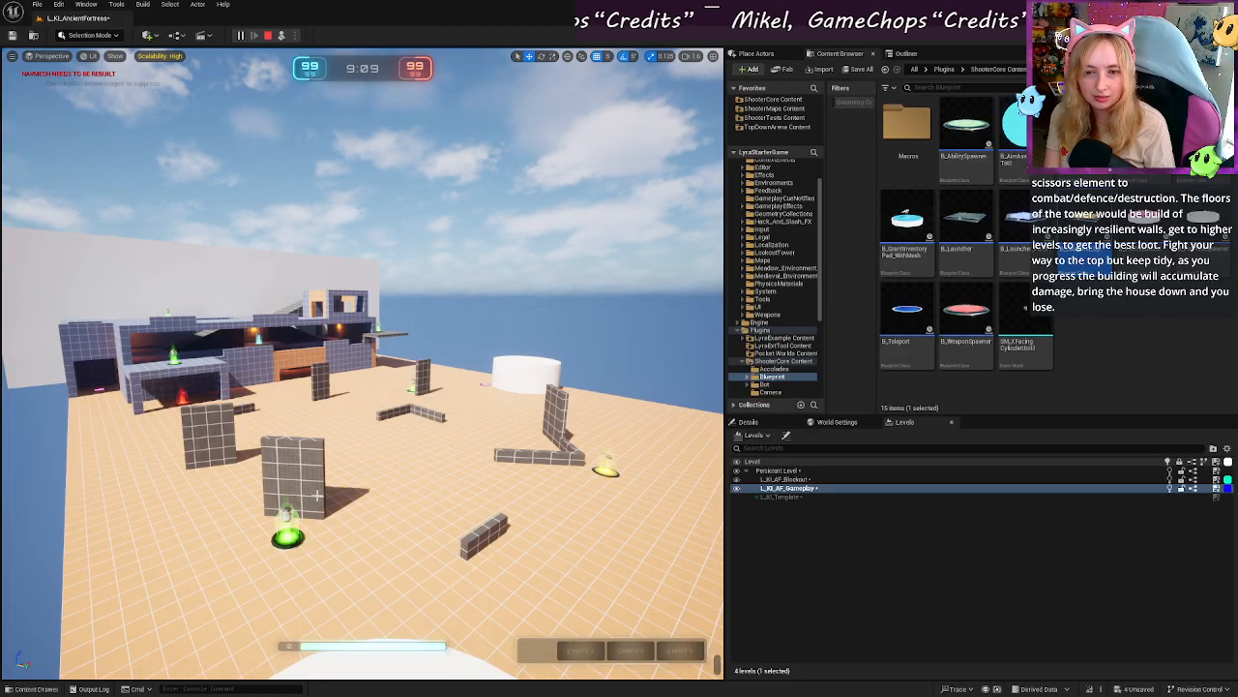
{"action": "mouse_move", "coordinate": [317, 495]}
{"action": "right_mouse_down"}
{"action": "mouse_move", "coordinate": [313, 478]}
{"action": "mouse_move", "coordinate": [312, 516]}
{"action": "right_mouse_up"}
{"action": "key", "text": "w"}
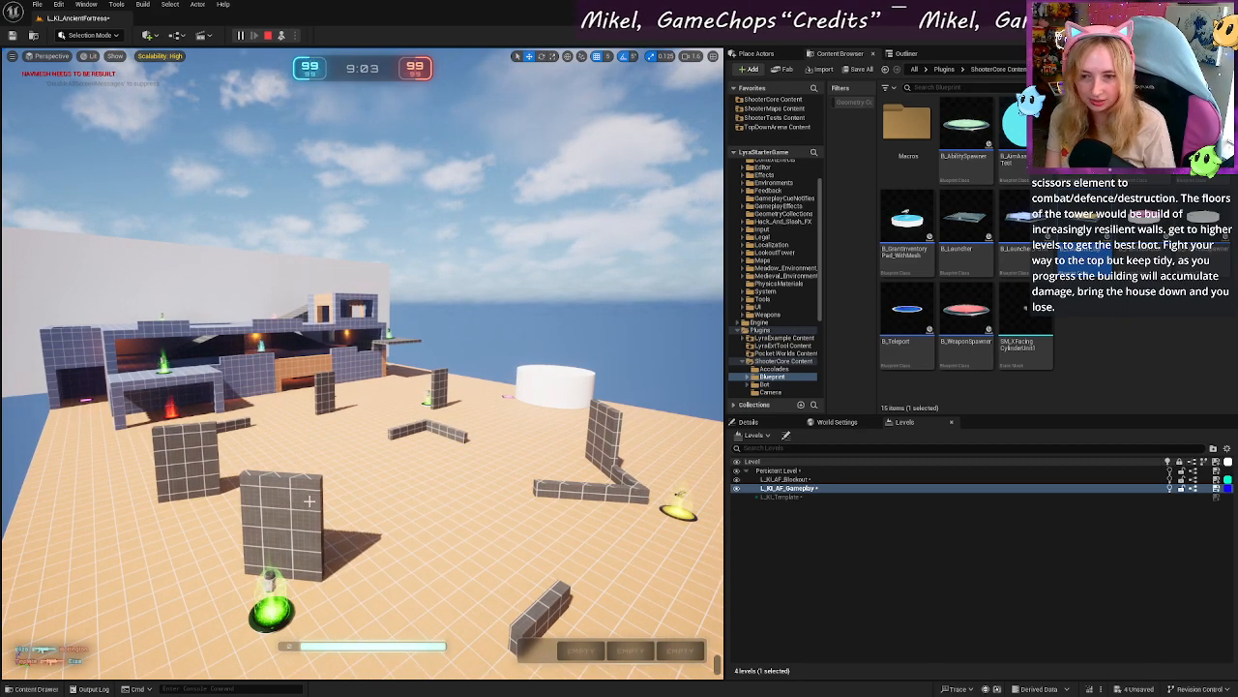
{"action": "key", "text": "s"}
{"action": "right_click_drag", "start_coordinate": [298, 511], "coordinate": [296, 512]}
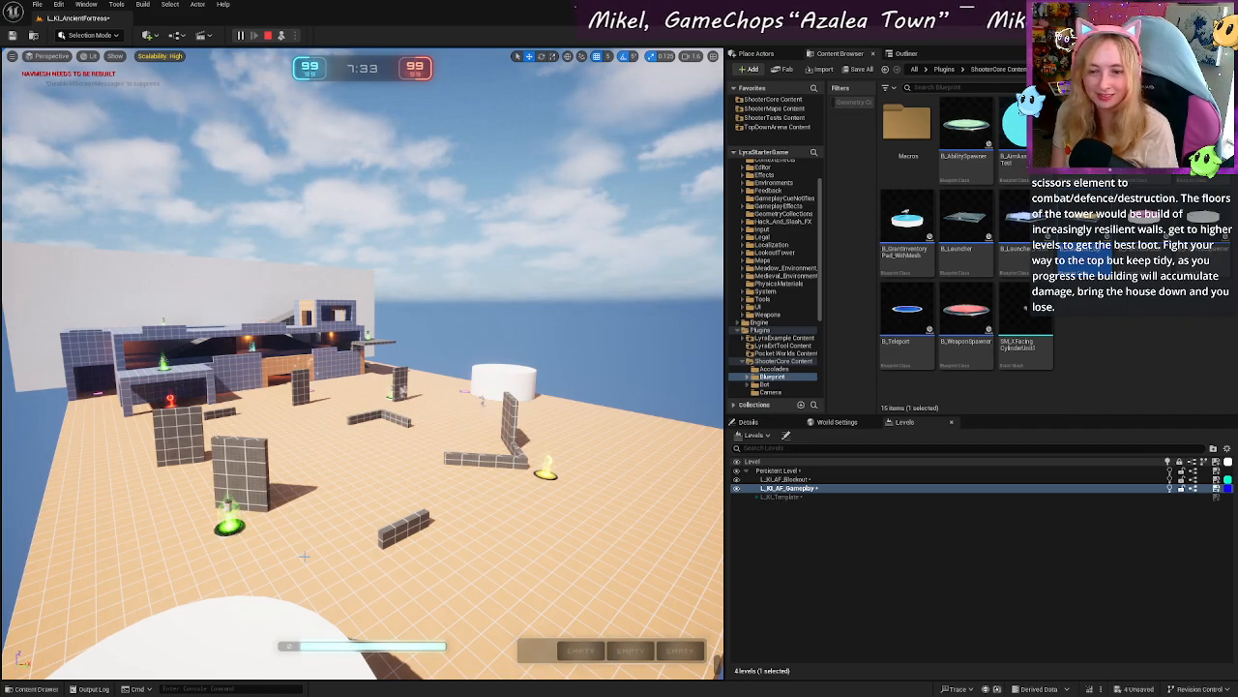
{"action": "mouse_move", "coordinate": [294, 539]}
{"action": "right_mouse_down"}
{"action": "mouse_move", "coordinate": [295, 571]}
{"action": "mouse_move", "coordinate": [294, 539]}
{"action": "right_mouse_up"}
{"action": "key", "text": "w"}
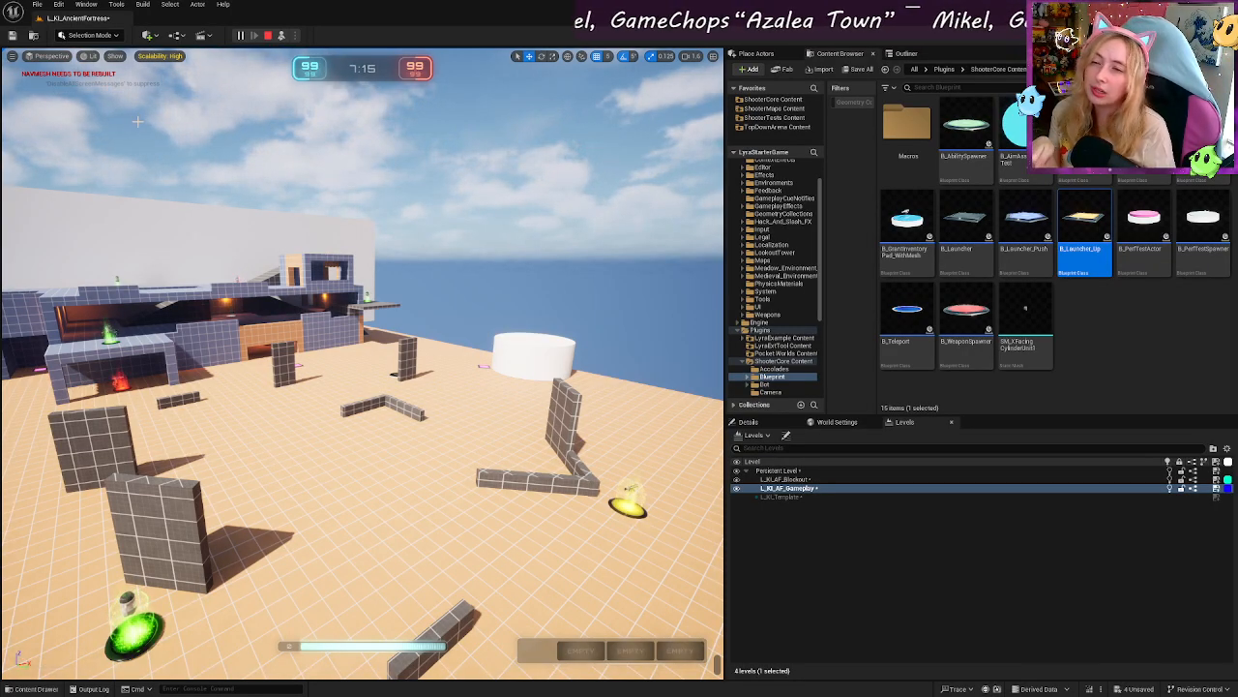
{"action": "right_click_drag", "start_coordinate": [311, 386], "coordinate": [287, 441]}
{"action": "right_click_drag", "start_coordinate": [310, 386], "coordinate": [286, 399]}
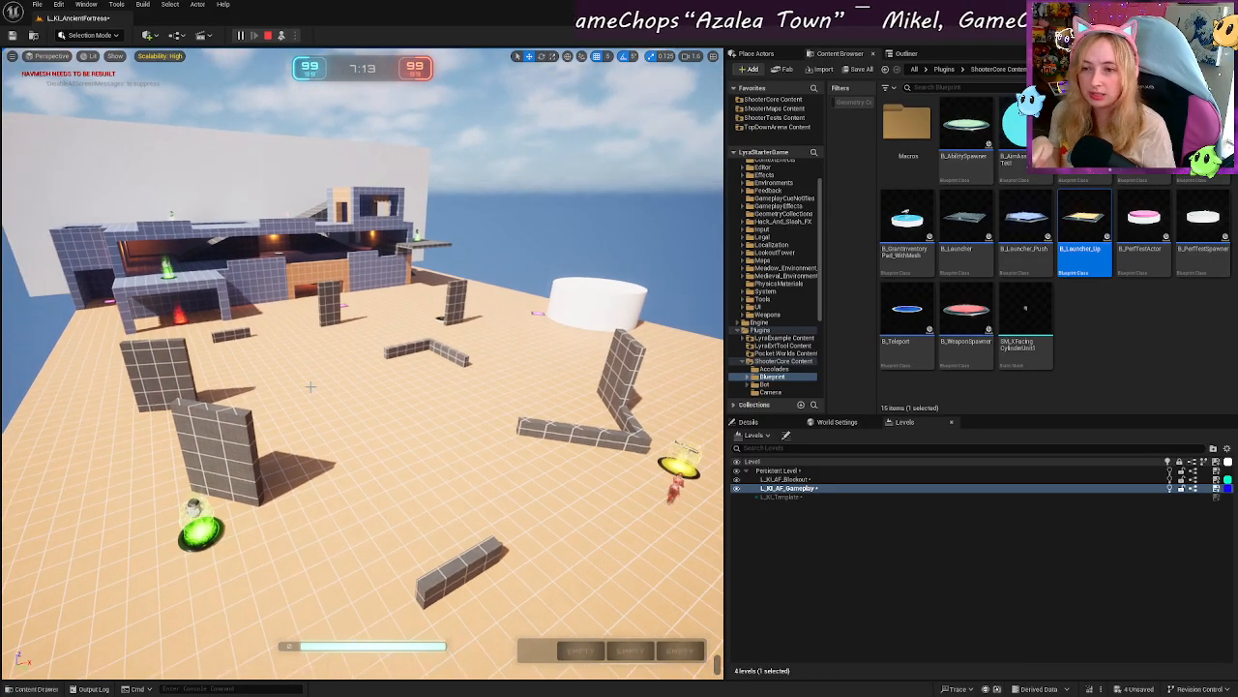
{"action": "scroll", "coordinate": [310, 386], "scroll_direction": "down", "scroll_amount": 3}
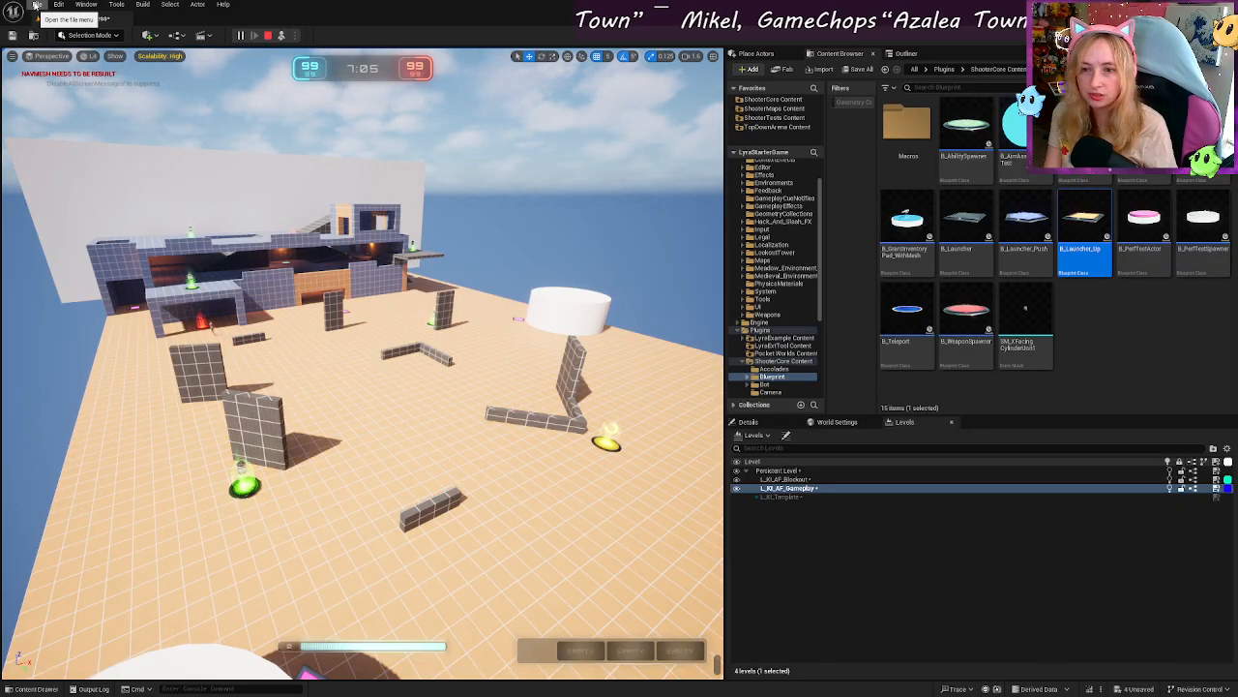
{"action": "left_click", "coordinate": [268, 36]}
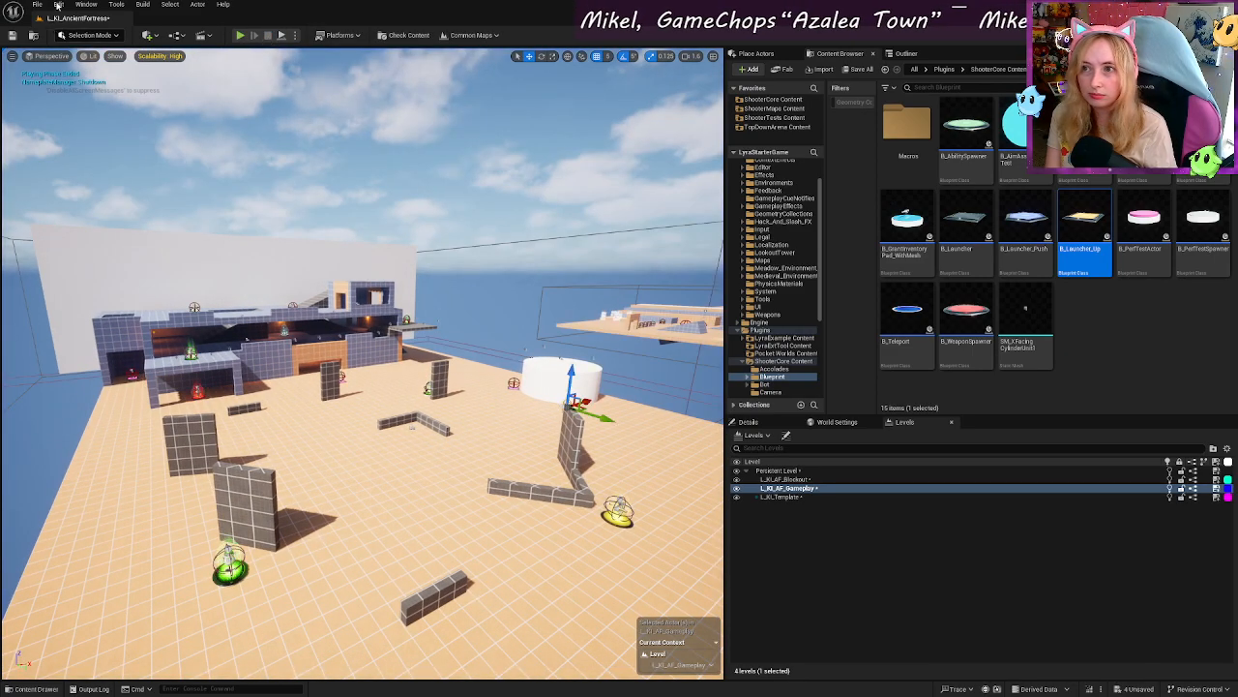
Step: Open the recent level L_KI_ForgottenCity, saving all modified AncientFortress and template levels
{"action": "left_click", "coordinate": [36, 4]}
{"action": "mouse_move", "coordinate": [147, 75]}
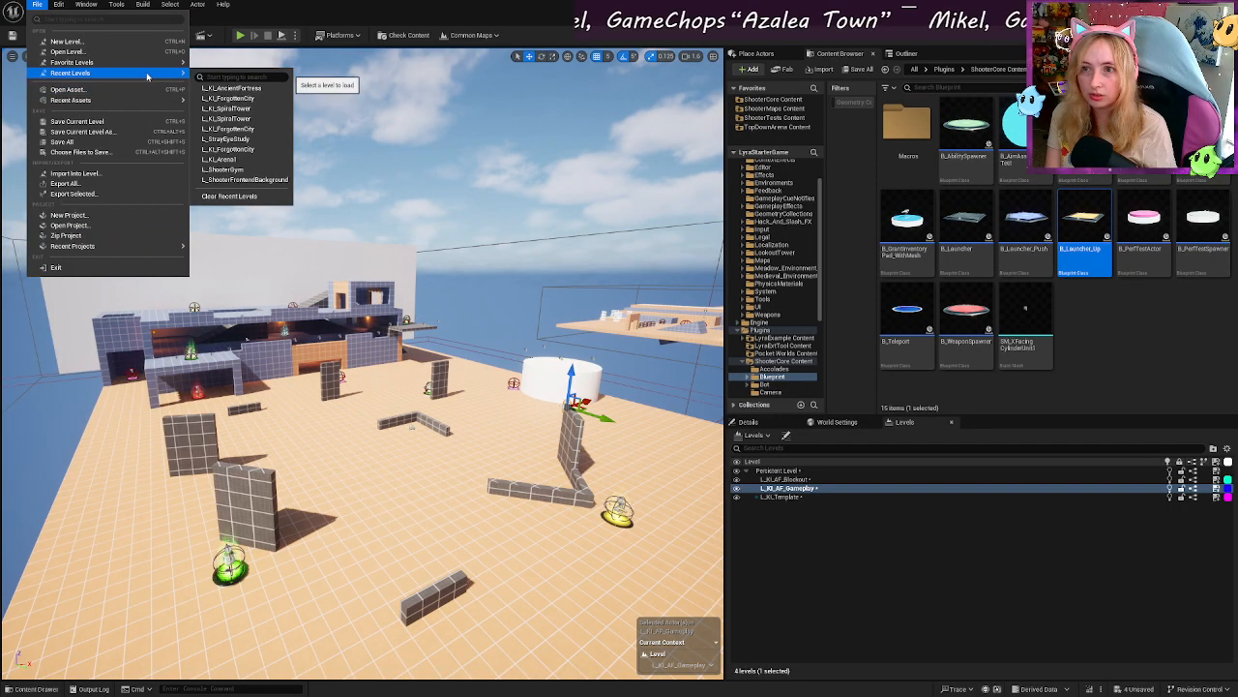
{"action": "left_click", "coordinate": [237, 89]}
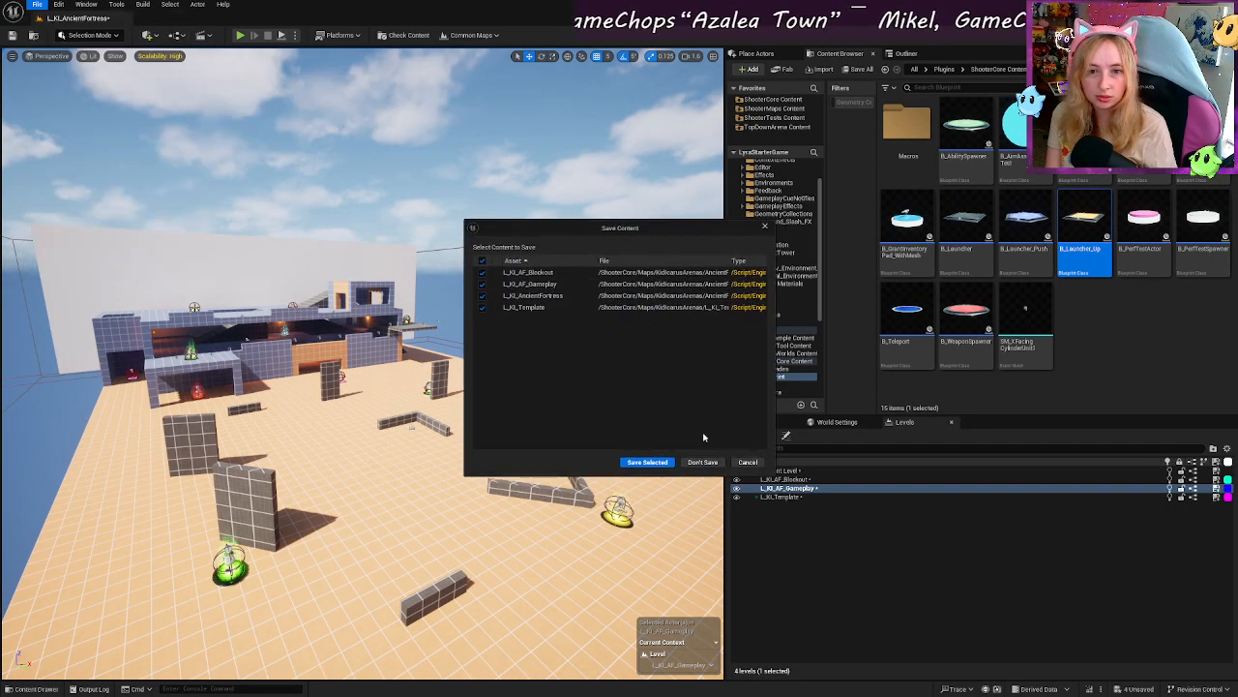
{"action": "left_click", "coordinate": [664, 464]}
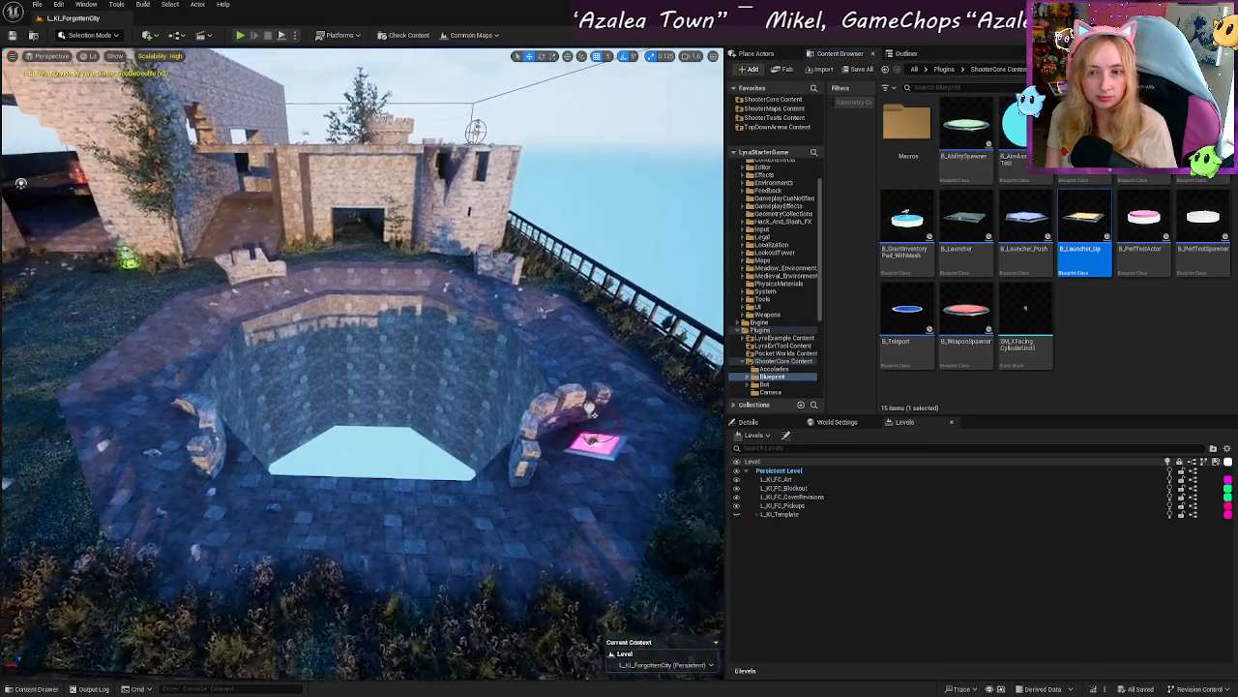
Step: Look over the broken round tower, select the ruined battlement wall in front of the stepped doorway, and switch to Fracture mode
{"action": "key", "text": "w"}
{"action": "right_click_drag", "start_coordinate": [595, 415], "coordinate": [403, 454]}
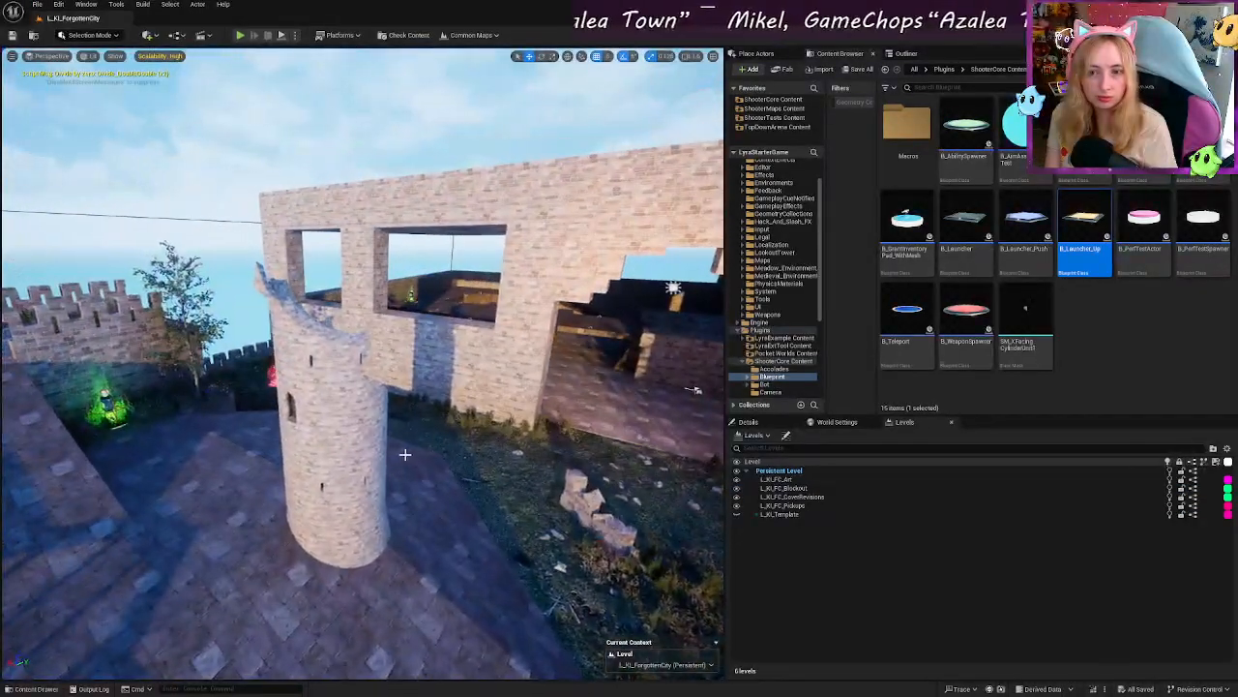
{"action": "left_click", "coordinate": [343, 487]}
{"action": "right_click_drag", "start_coordinate": [343, 486], "coordinate": [426, 503]}
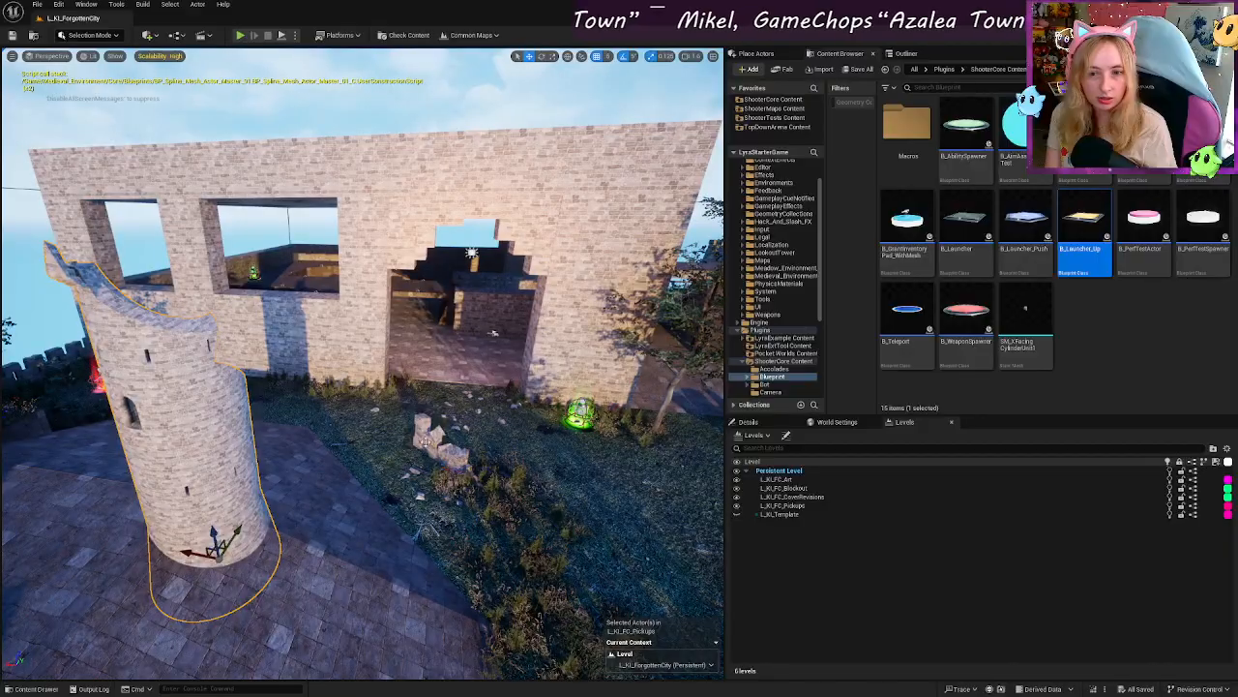
{"action": "left_click", "coordinate": [426, 444]}
{"action": "right_click_drag", "start_coordinate": [427, 444], "coordinate": [465, 453]}
{"action": "key", "text": "f"}
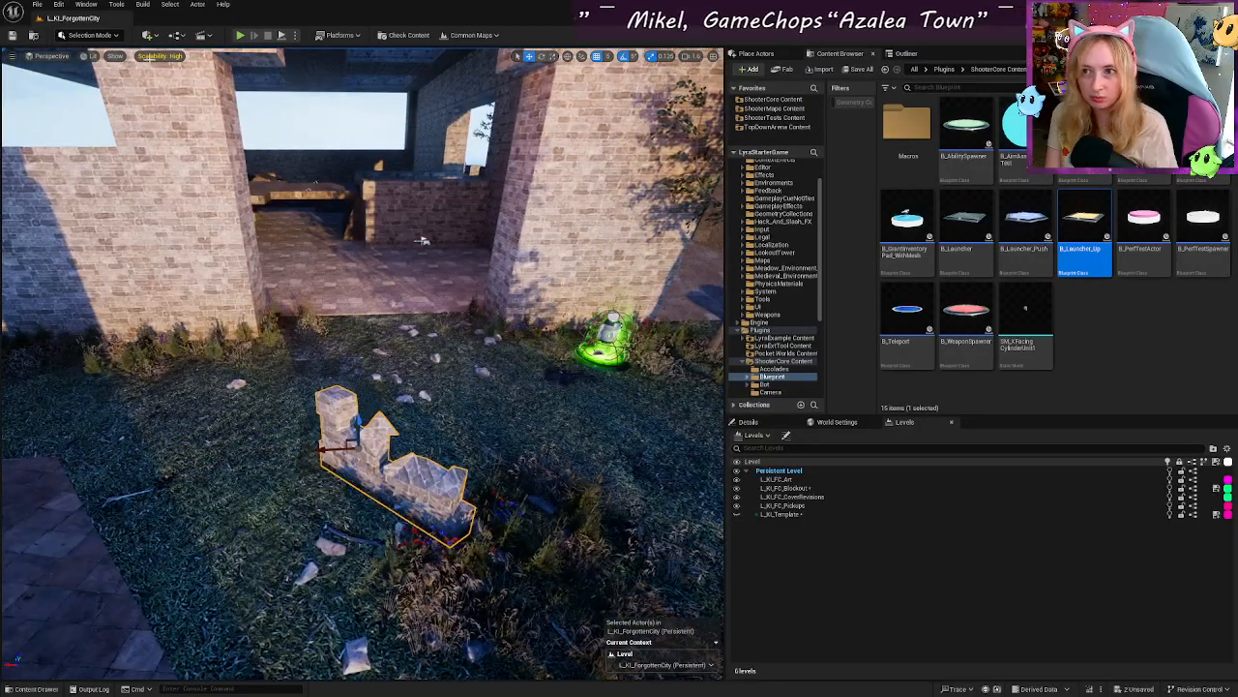
{"action": "left_click", "coordinate": [93, 35]}
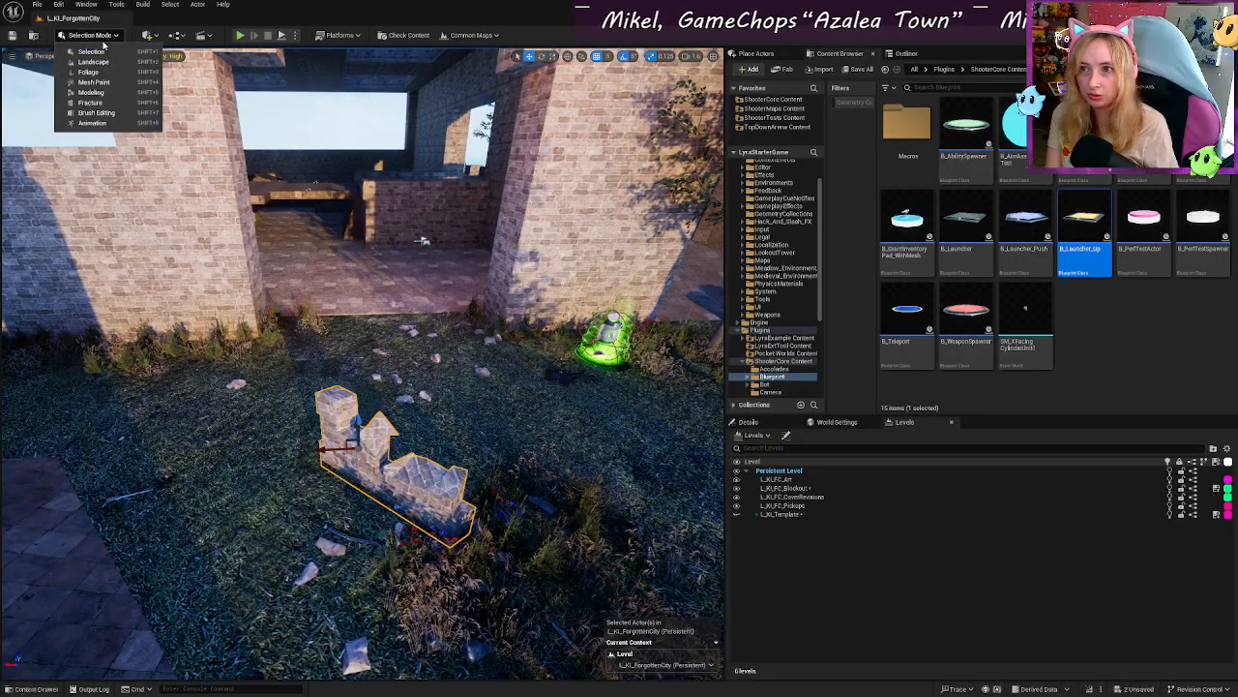
{"action": "left_click", "coordinate": [107, 104]}
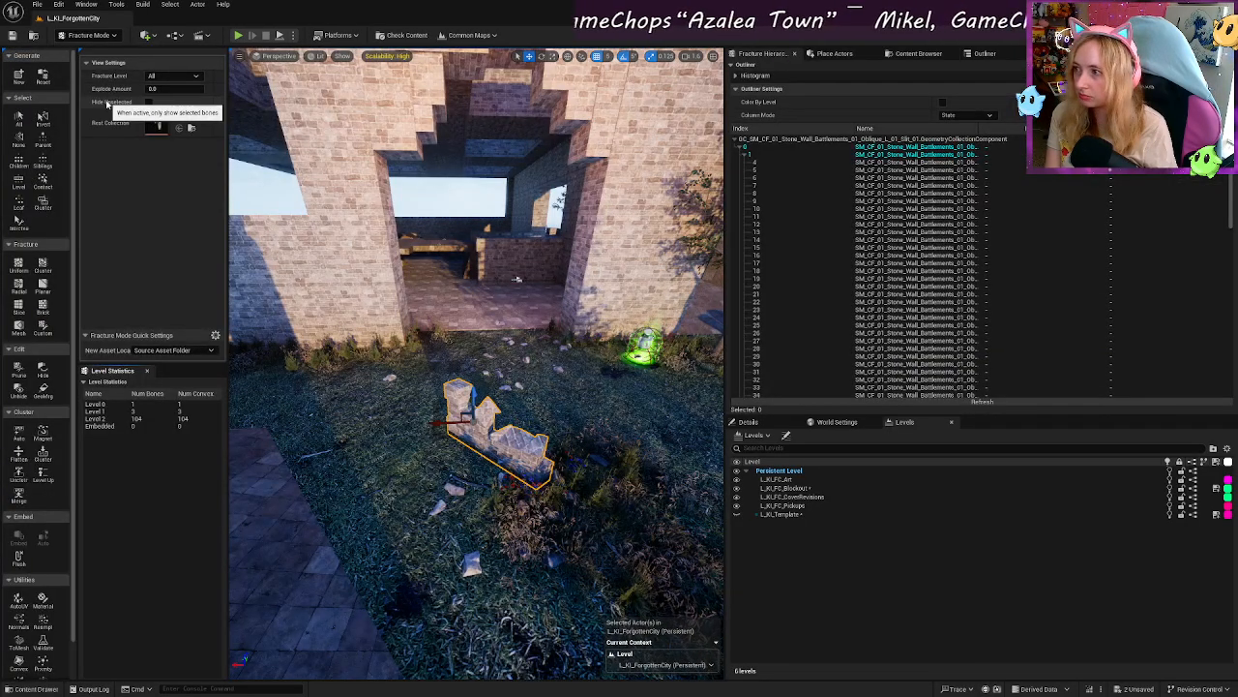
Step: Enable Show Bone Colors for the ruined battlement wall and examine its fracture pieces up close
{"action": "left_click", "coordinate": [770, 426]}
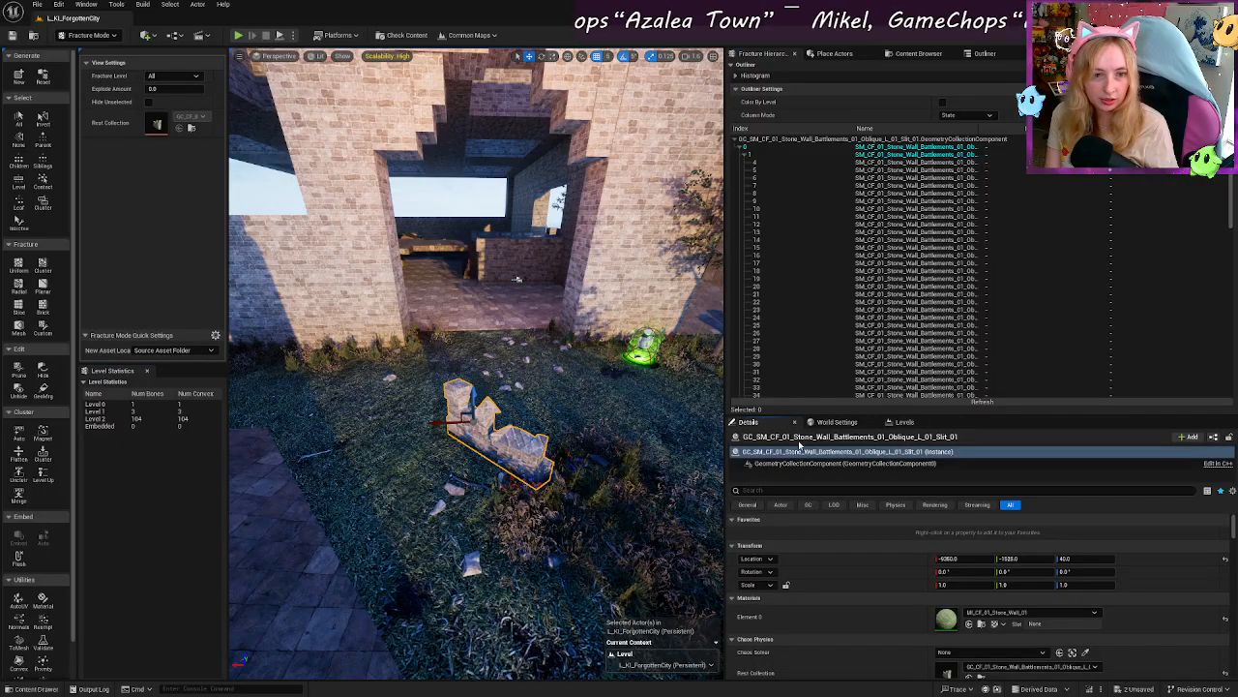
{"action": "left_click", "coordinate": [801, 490]}
{"action": "type", "text": "bone"}
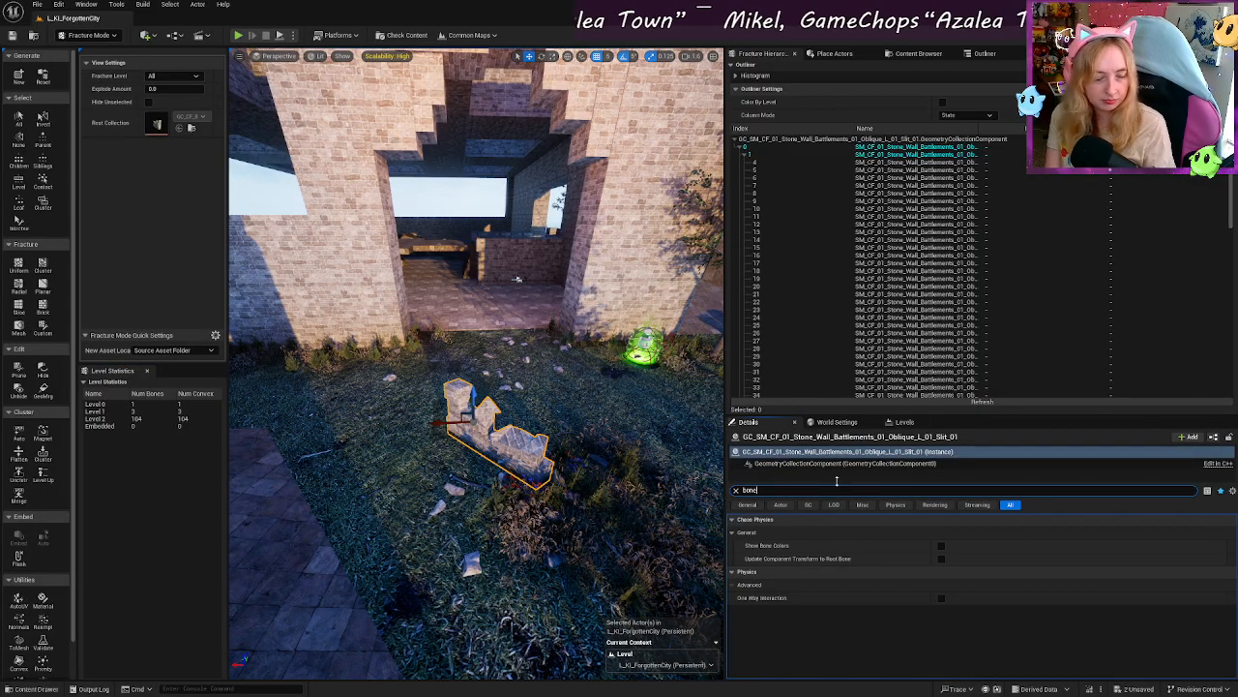
{"action": "left_click", "coordinate": [941, 546]}
{"action": "key", "text": "f"}
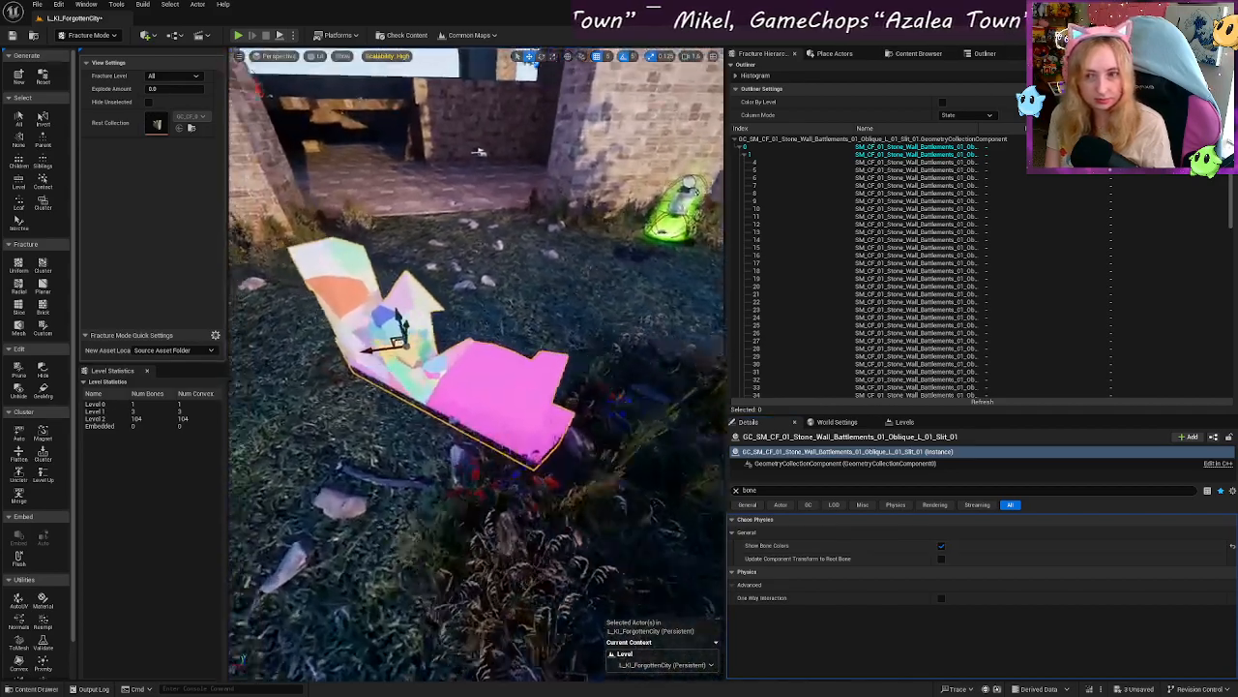
{"action": "right_click_drag", "start_coordinate": [477, 365], "coordinate": [508, 308]}
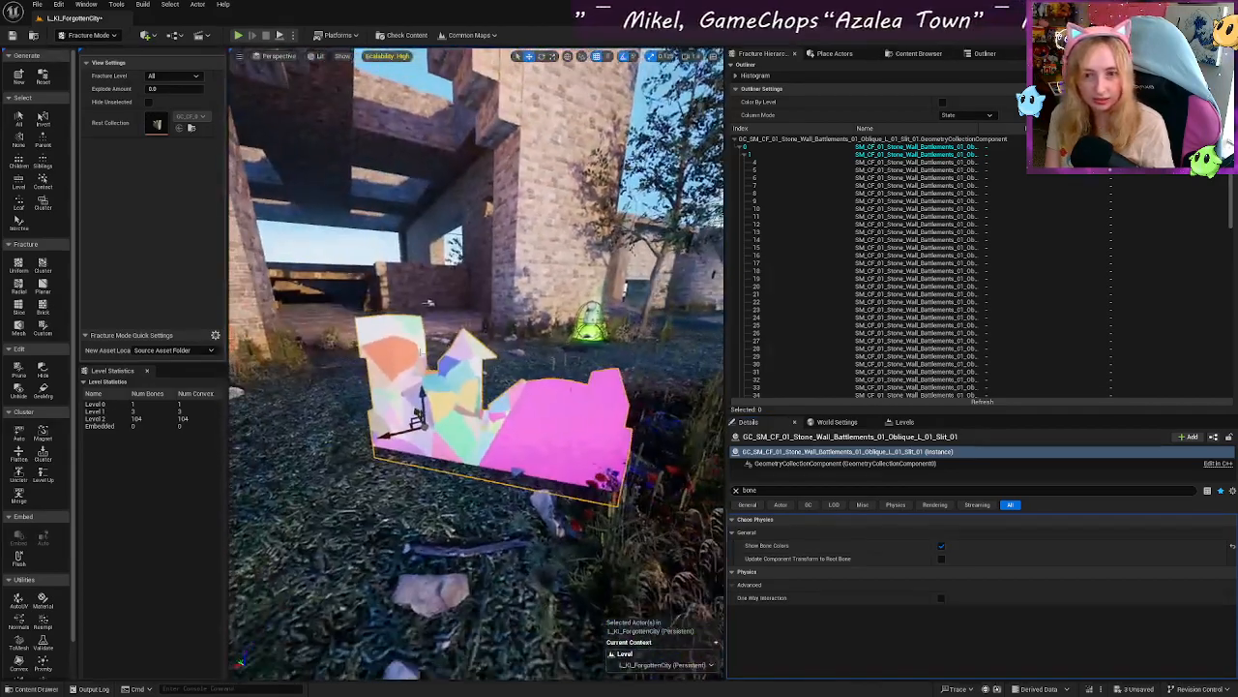
{"action": "mouse_move", "coordinate": [570, 389]}
{"action": "right_mouse_down"}
{"action": "mouse_move", "coordinate": [546, 378]}
{"action": "mouse_move", "coordinate": [577, 391]}
{"action": "right_mouse_up"}
Step: Disable Show Bone Colors on the battlement wall and return to Selection mode
{"action": "left_click", "coordinate": [941, 546]}
{"action": "key", "text": "s"}
{"action": "left_click", "coordinate": [88, 35]}
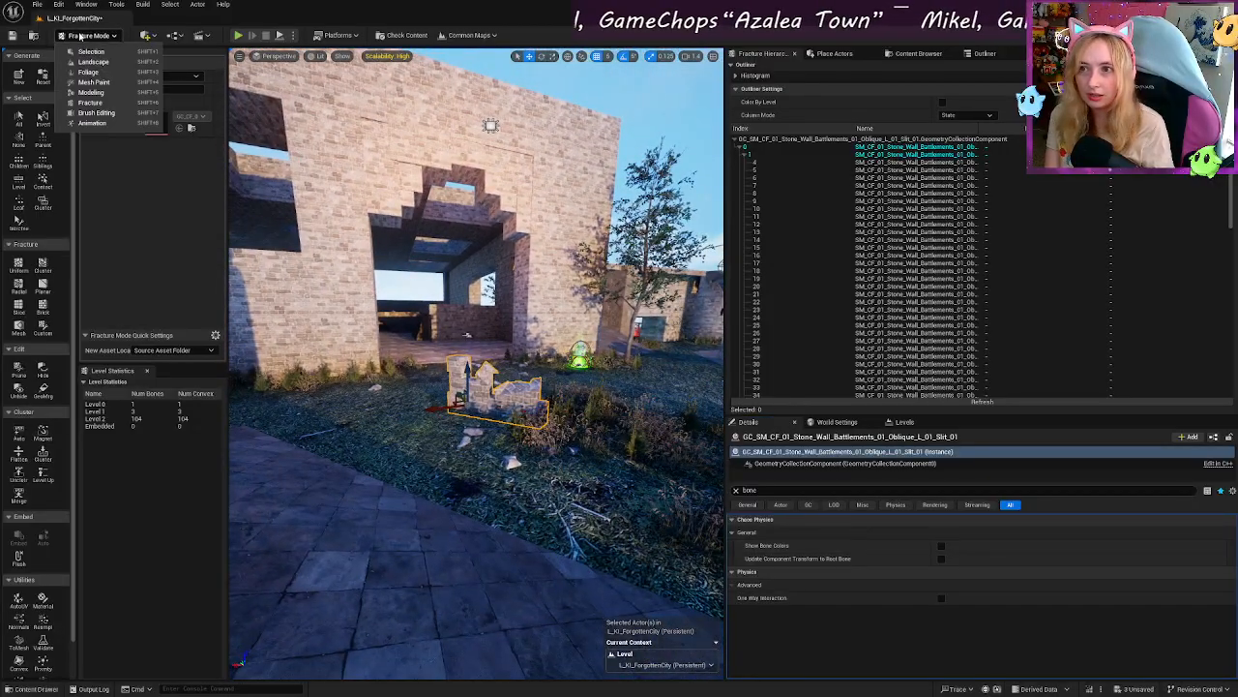
{"action": "left_click", "coordinate": [96, 52]}
Step: Playtest L_KI_ForgottenCity to try out the destructible round tower and walls, and stop the play session
{"action": "key", "text": "s"}
{"action": "right_click_drag", "start_coordinate": [361, 298], "coordinate": [449, 269]}
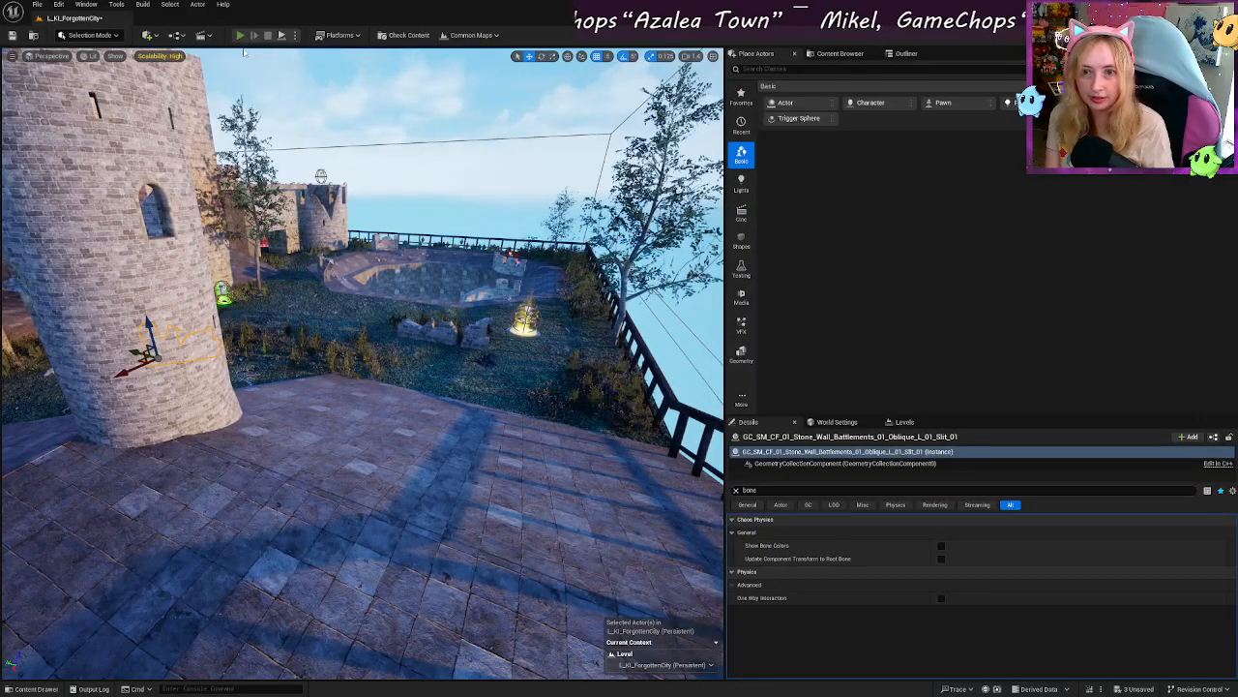
{"action": "left_click", "coordinate": [240, 35]}
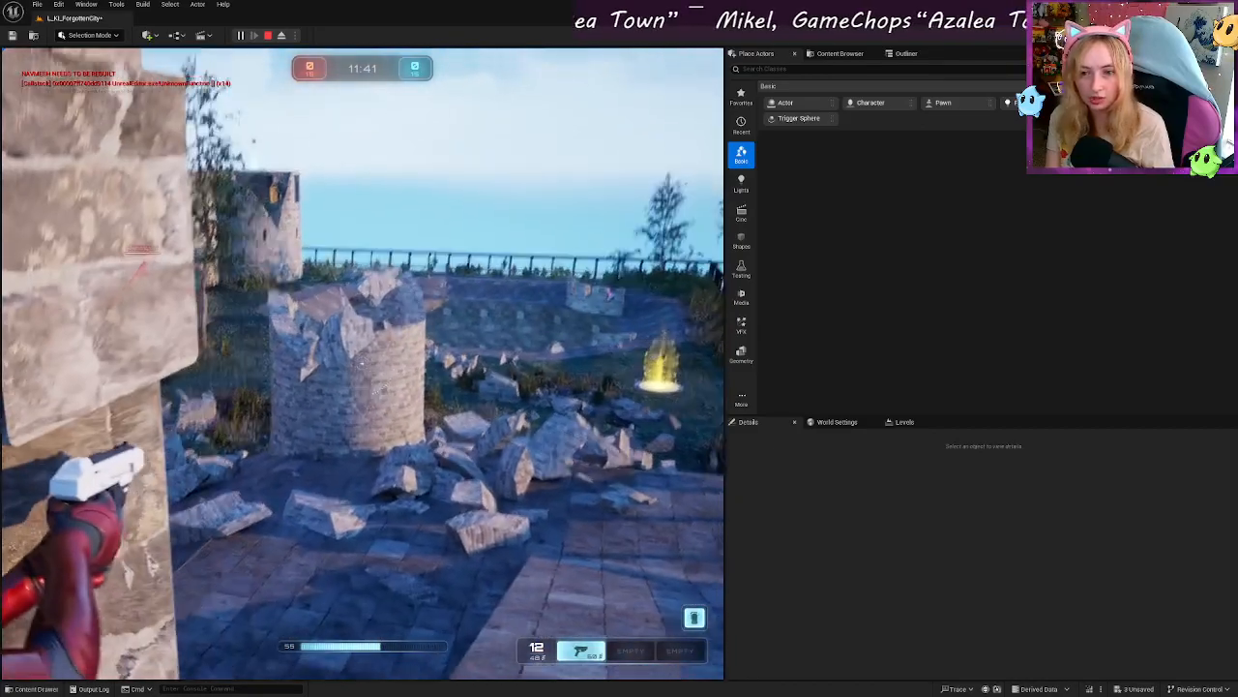
{"action": "key", "text": "d"}
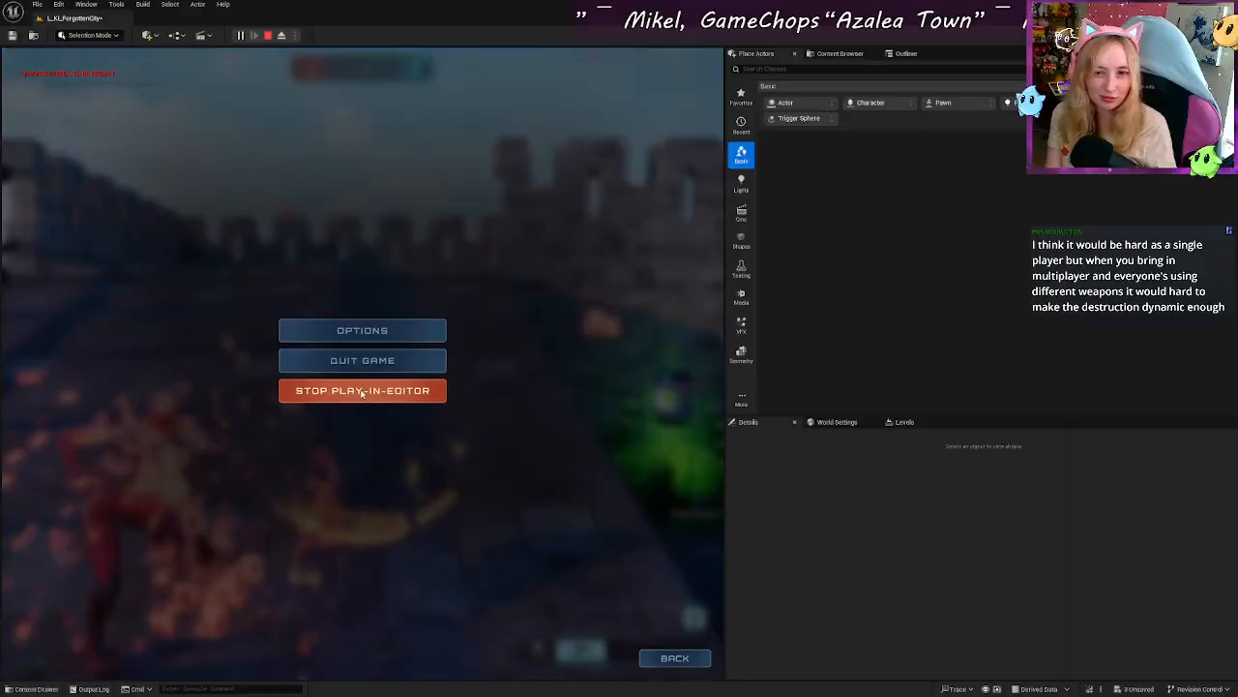
{"action": "left_click", "coordinate": [362, 391]}
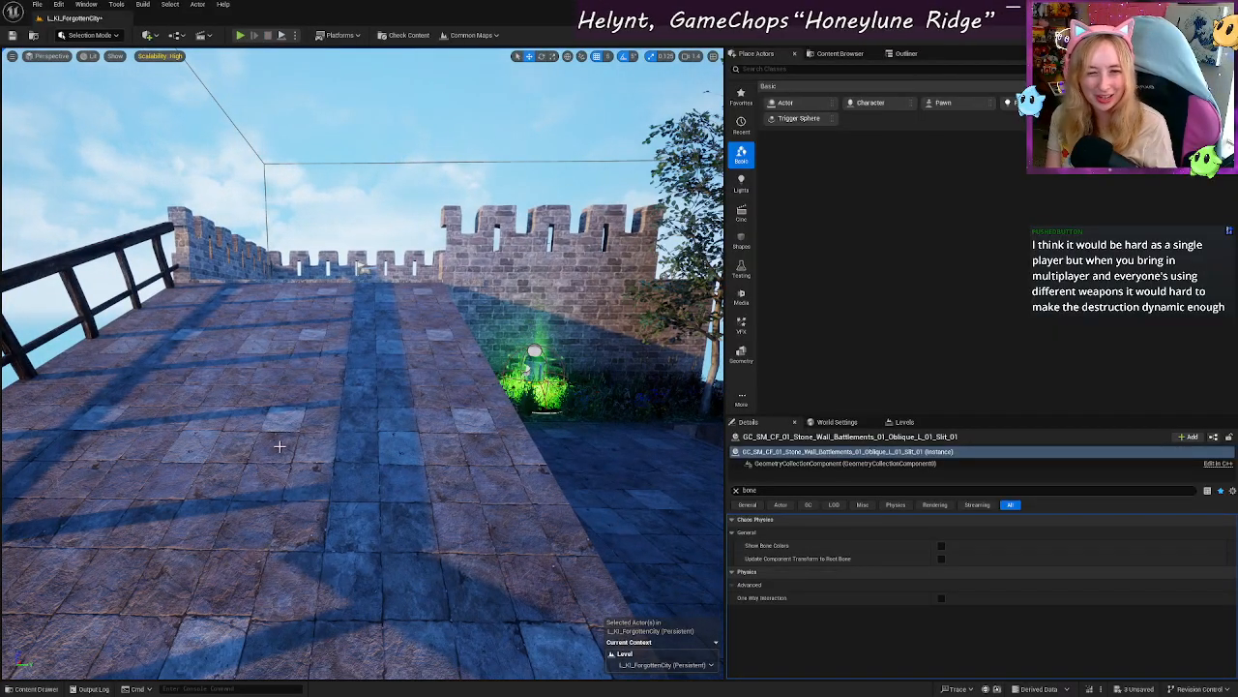
Step: Select the broken round tower on the paved platform and view it up close
{"action": "mouse_move", "coordinate": [302, 438]}
{"action": "right_mouse_down"}
{"action": "mouse_move", "coordinate": [406, 429]}
{"action": "mouse_move", "coordinate": [305, 428]}
{"action": "mouse_move", "coordinate": [349, 435]}
{"action": "mouse_move", "coordinate": [291, 420]}
{"action": "right_mouse_up"}
{"action": "left_click", "coordinate": [215, 406]}
{"action": "right_click_drag", "start_coordinate": [215, 406], "coordinate": [197, 405]}
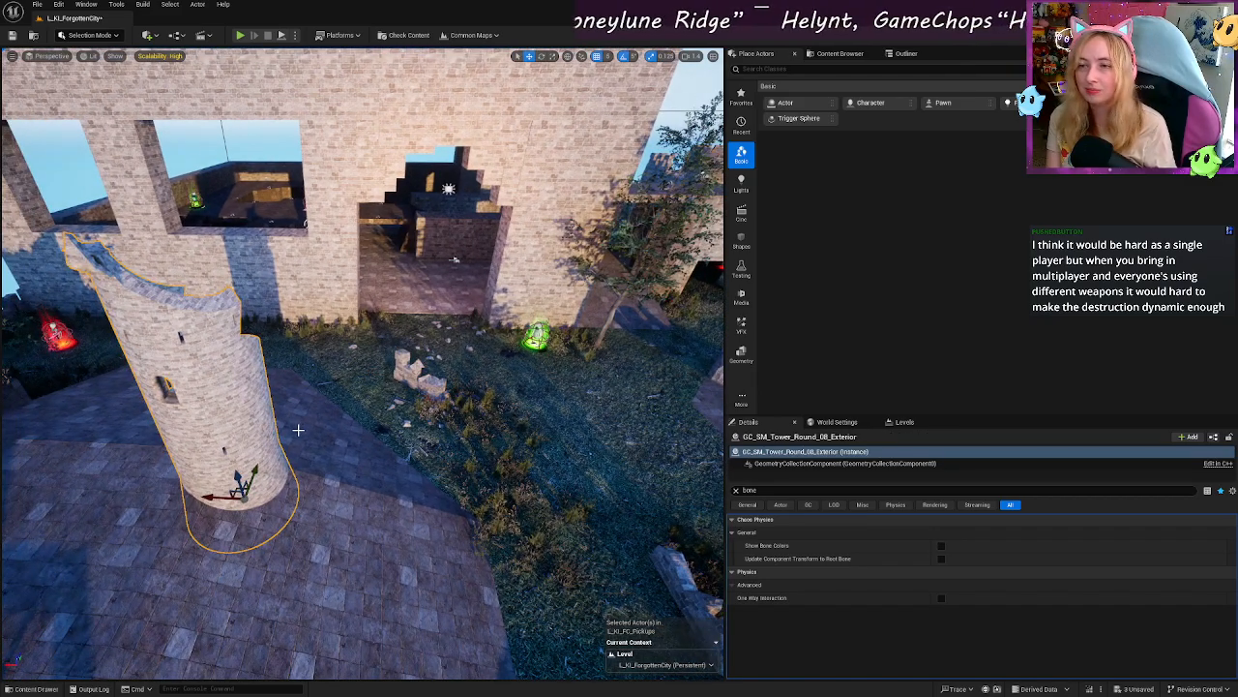
{"action": "key", "text": "f"}
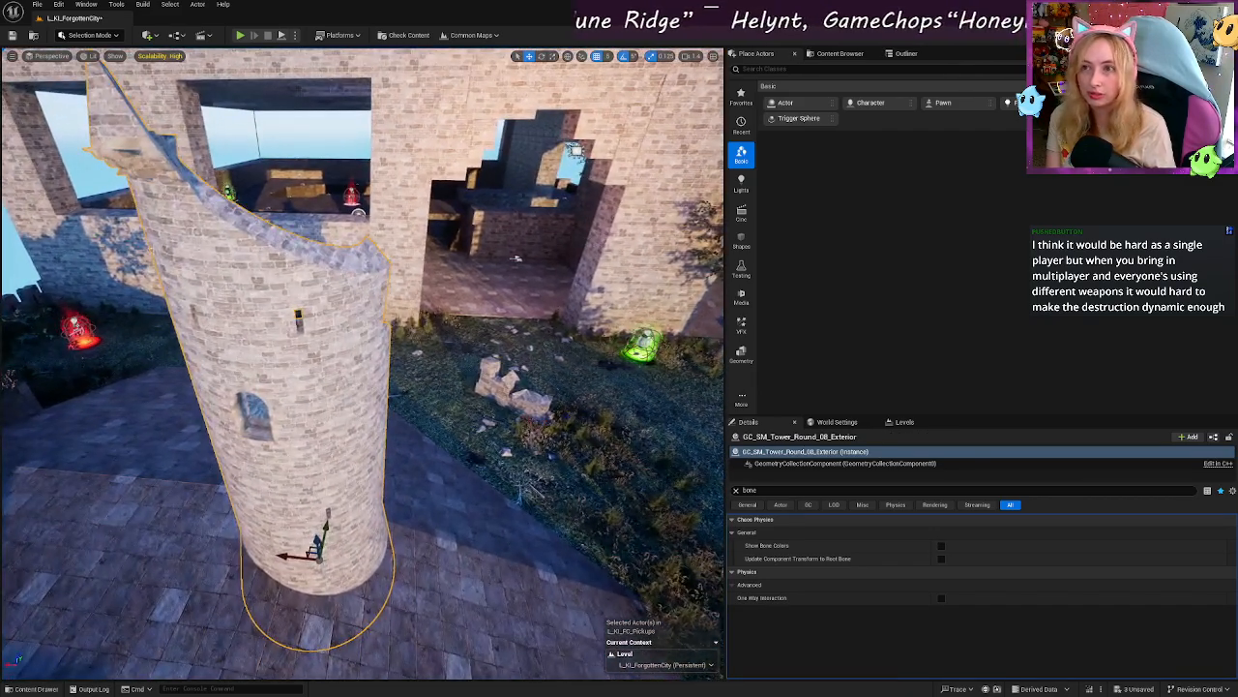
{"action": "left_click", "coordinate": [101, 37]}
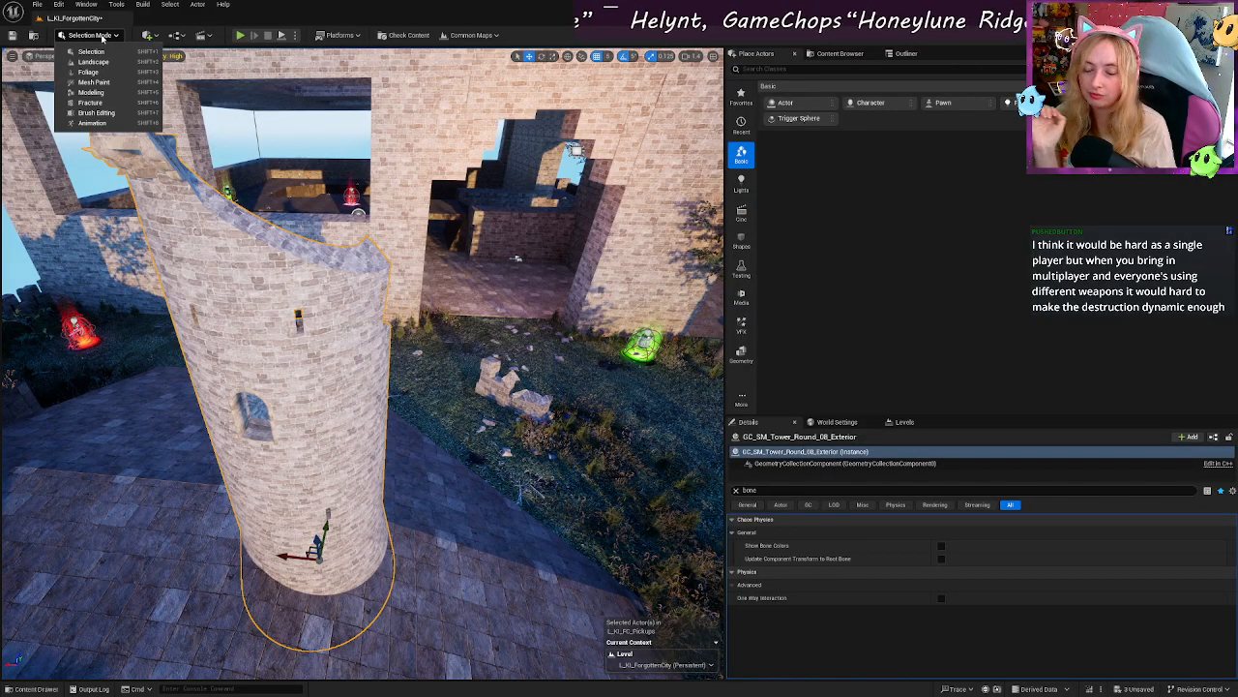
{"action": "left_click", "coordinate": [101, 37]}
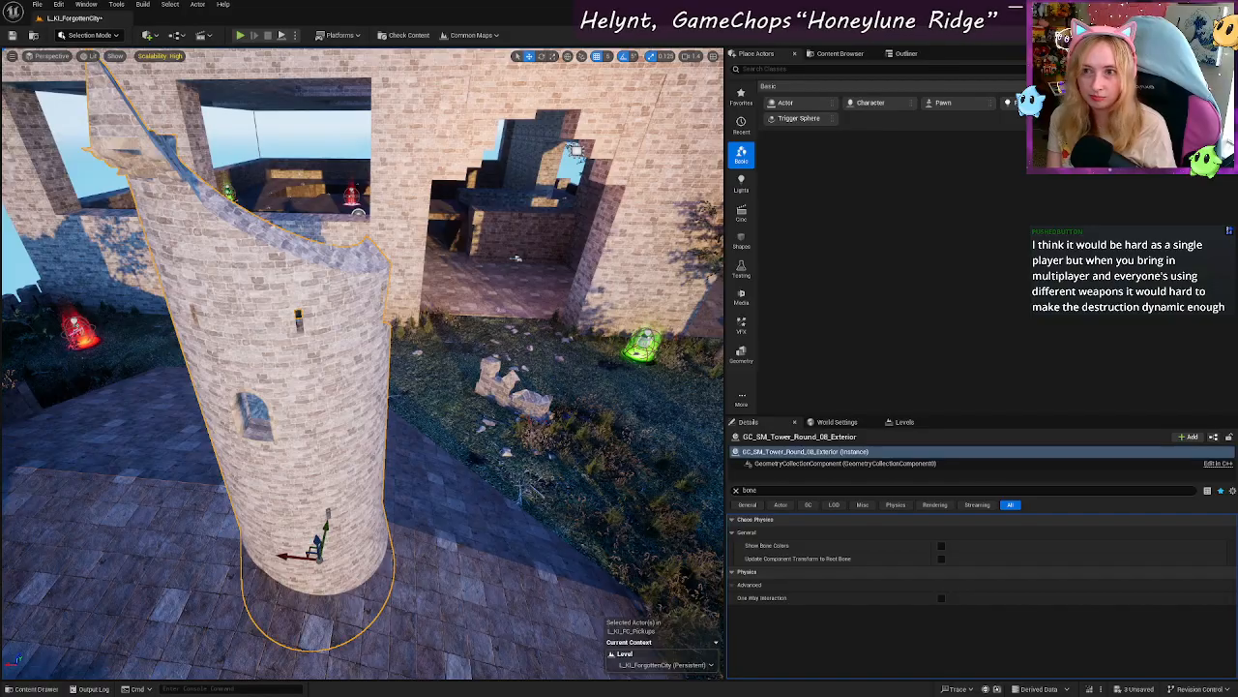
Step: Select the ruined battlement wall on the grass in front of the doorway and view it with its surroundings
{"action": "left_click", "coordinate": [500, 376]}
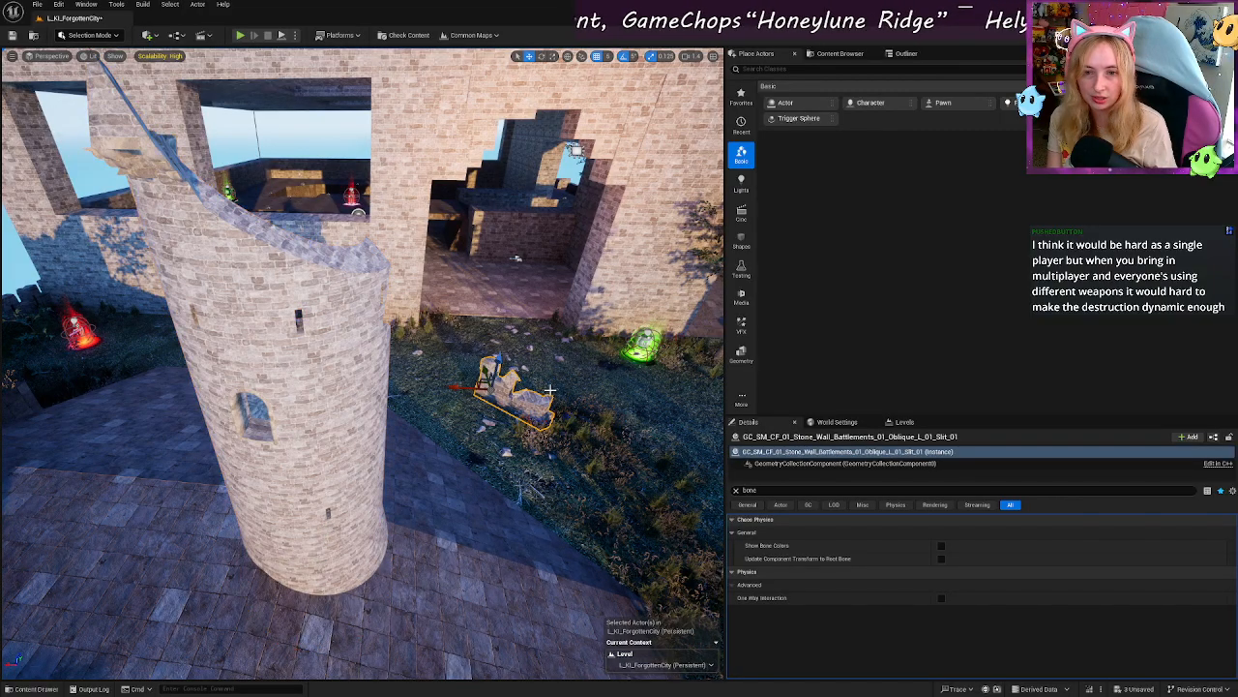
{"action": "key", "text": "f"}
{"action": "right_click_drag", "start_coordinate": [561, 389], "coordinate": [517, 390]}
{"action": "key", "text": "s"}
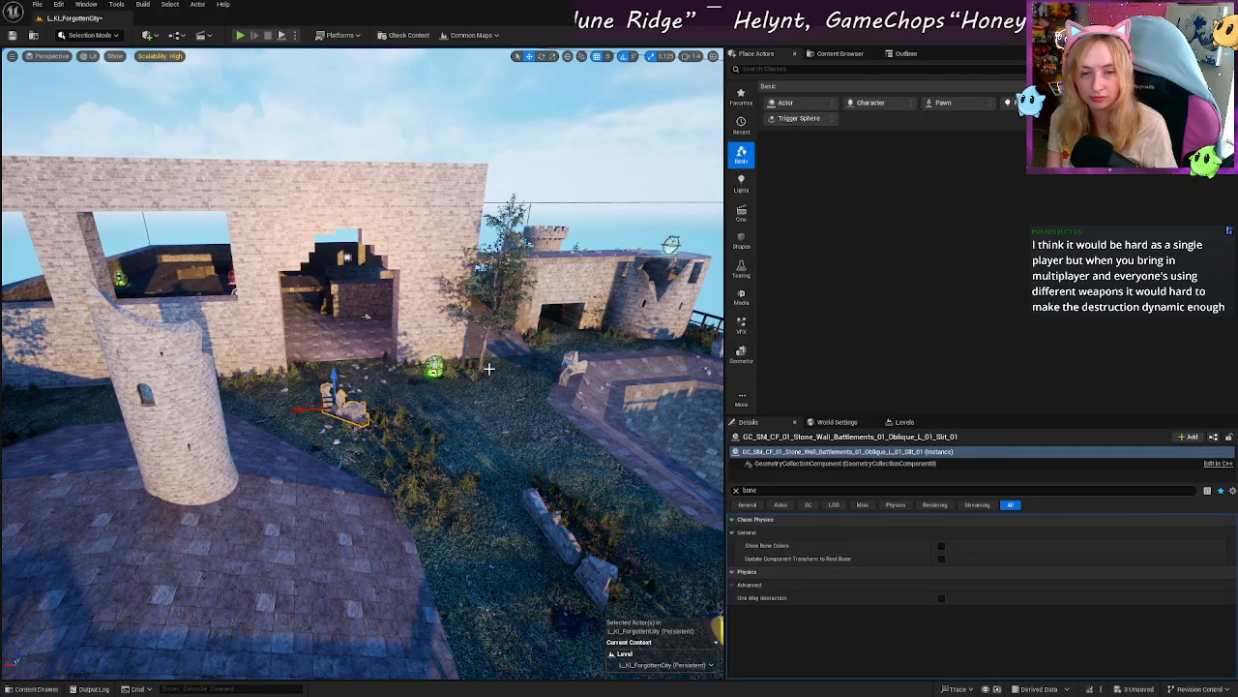
Step: Select the diagonal battlement wall beside the yellow glowing pad and examine its position between the tower and the pool
{"action": "right_click_drag", "start_coordinate": [483, 378], "coordinate": [550, 423]}
{"action": "left_click", "coordinate": [534, 433]}
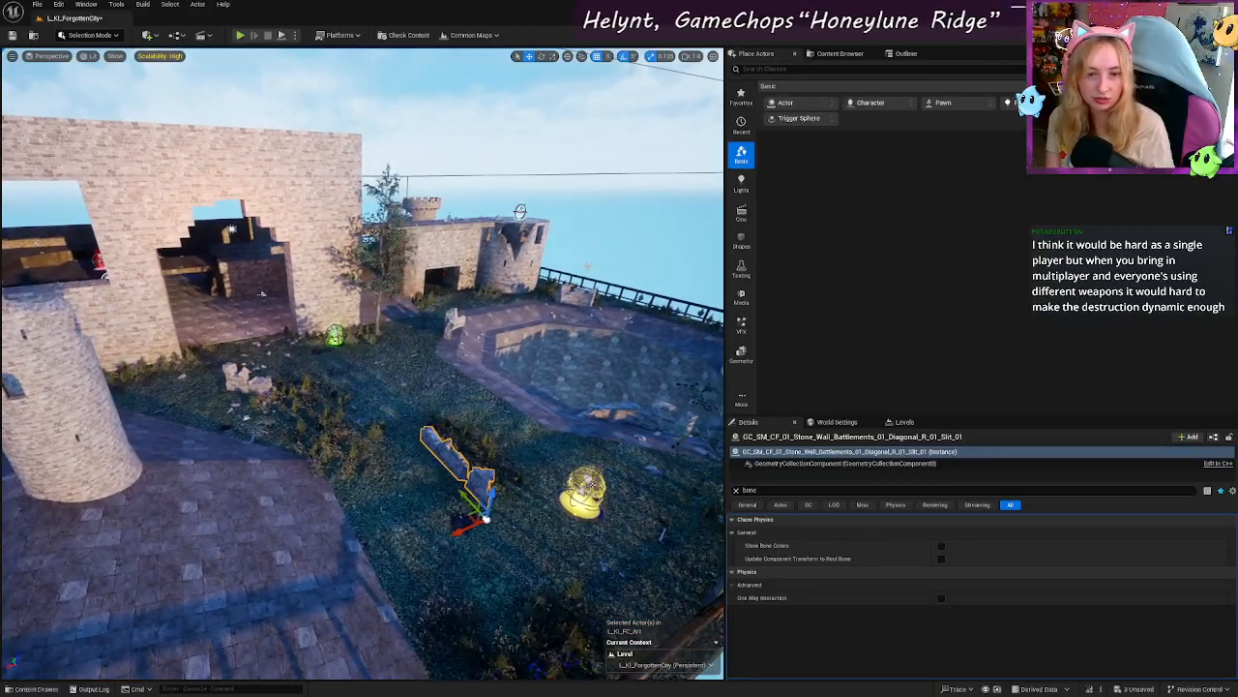
{"action": "right_click_drag", "start_coordinate": [575, 270], "coordinate": [571, 315]}
{"action": "left_click", "coordinate": [109, 37]}
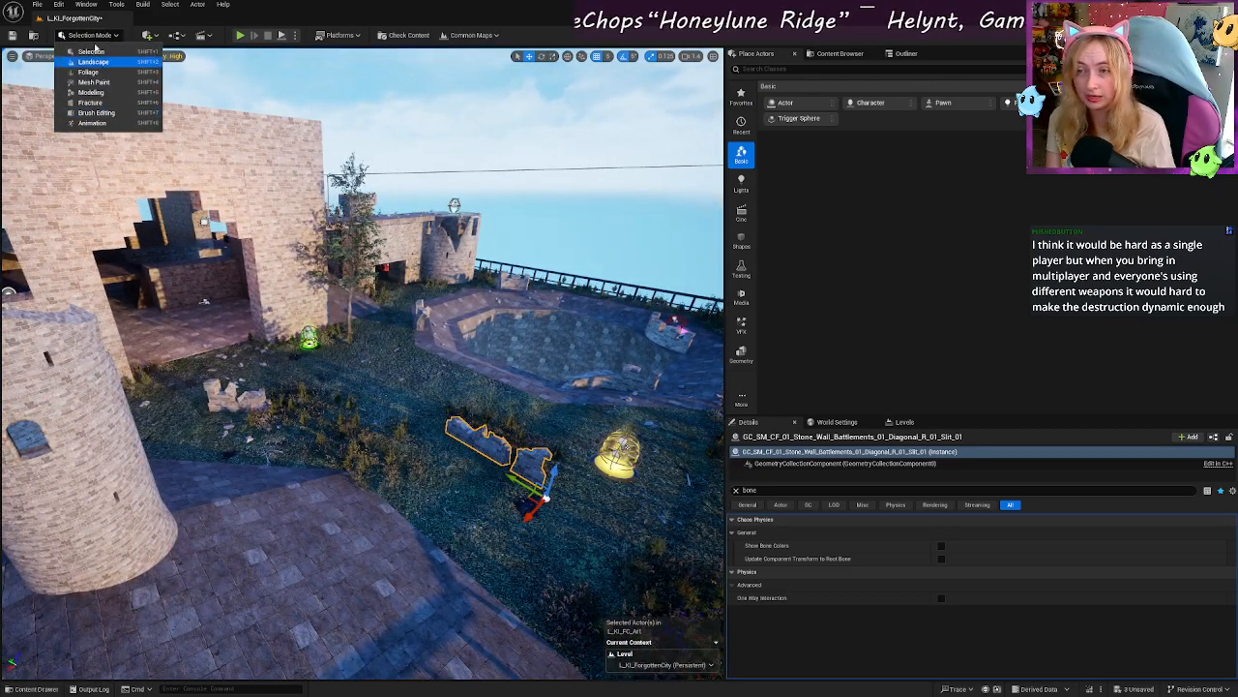
{"action": "left_click", "coordinate": [100, 37]}
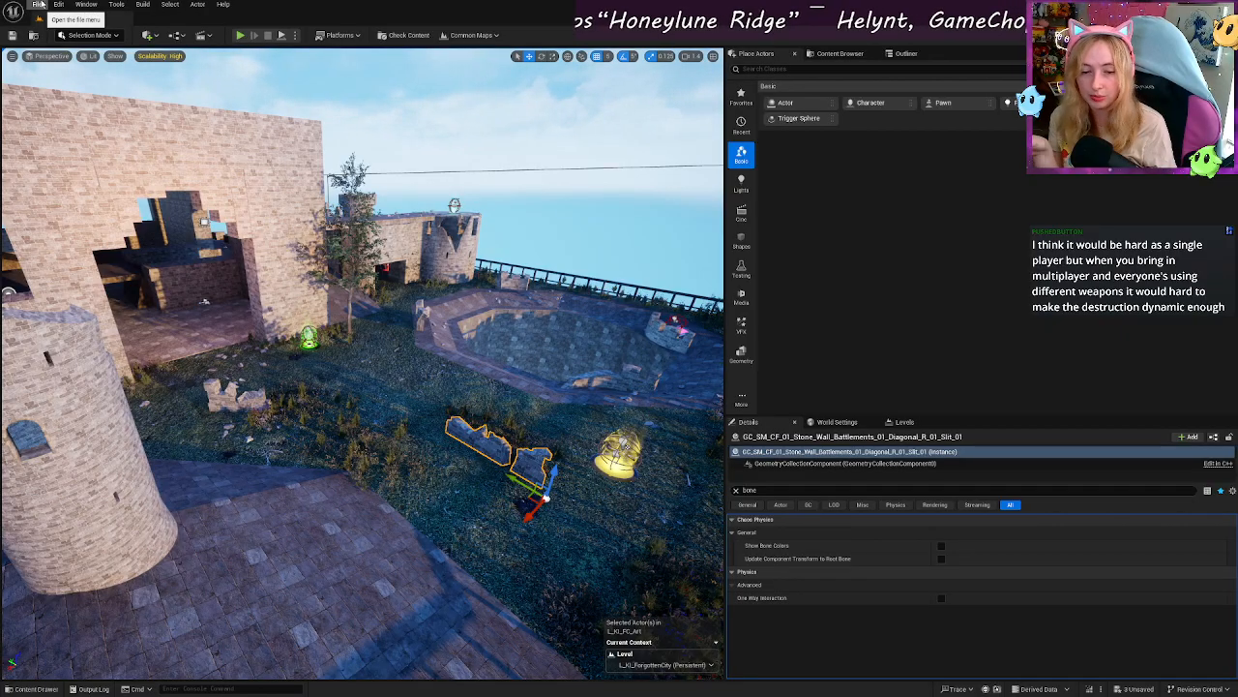
Step: Open the recent level L_KI_AncientFortress, saving the modified L_KI_FC_Blockout, L_KI_ForgottenCity and L_KI_Template levels
{"action": "left_click", "coordinate": [40, 5]}
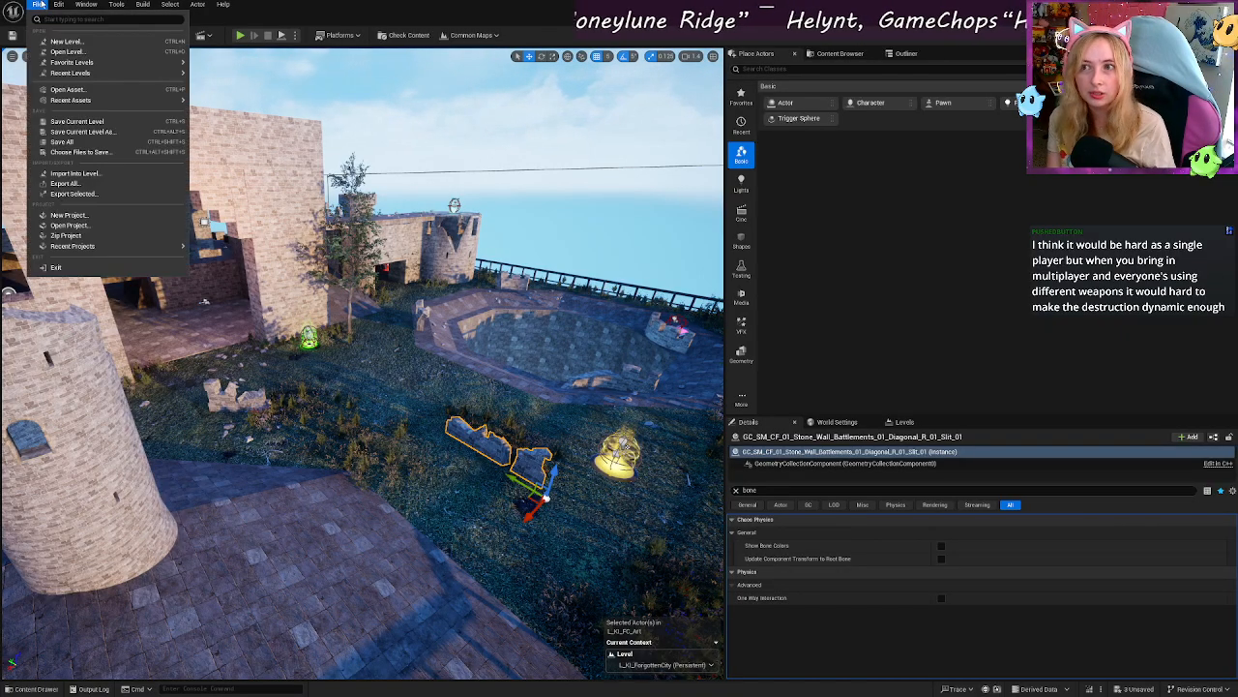
{"action": "mouse_move", "coordinate": [151, 75]}
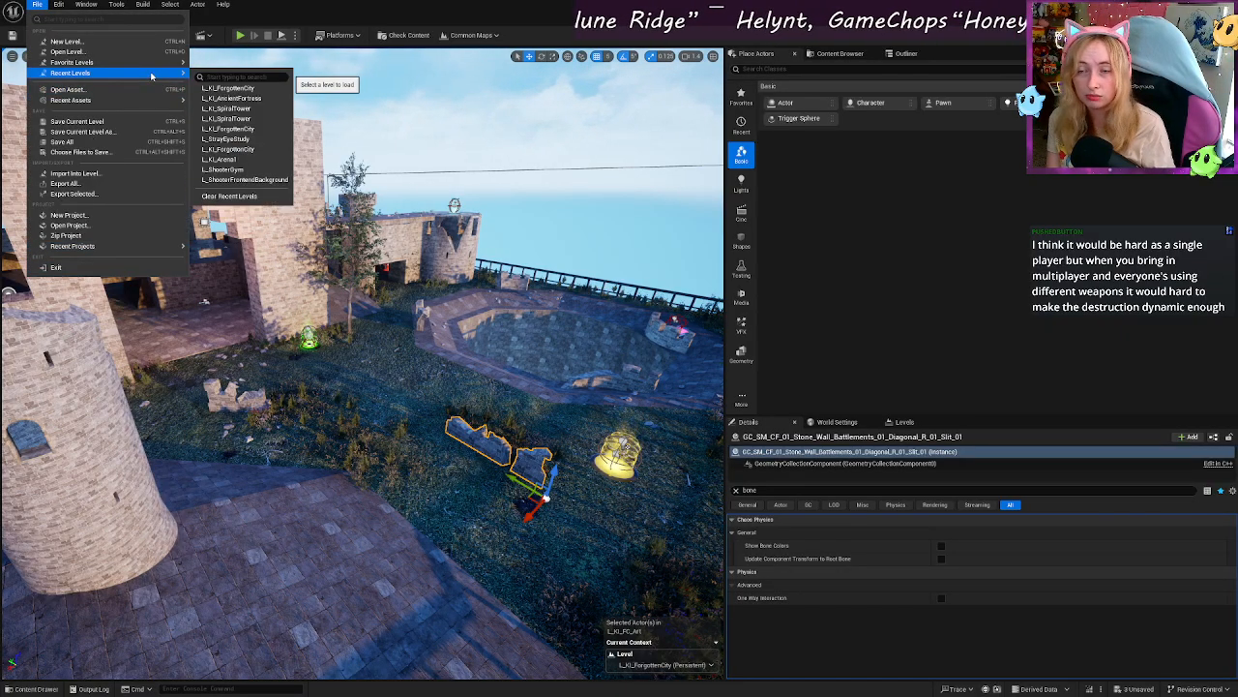
{"action": "left_click", "coordinate": [232, 97]}
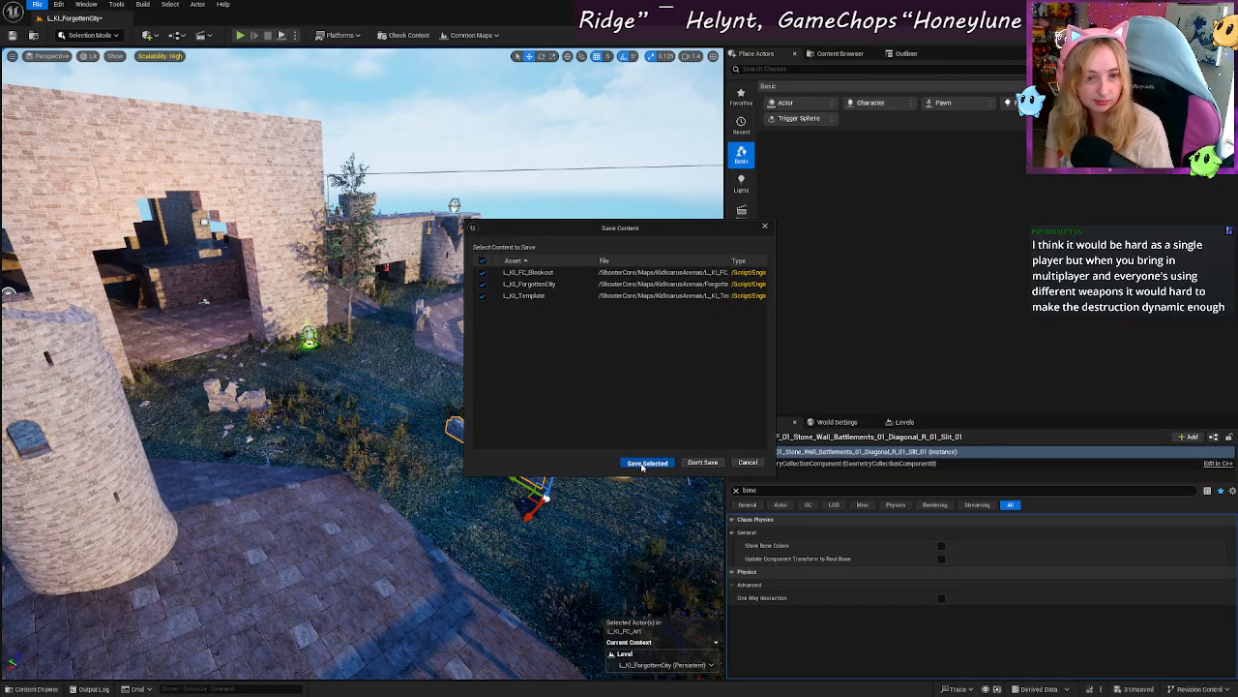
{"action": "left_click", "coordinate": [647, 463]}
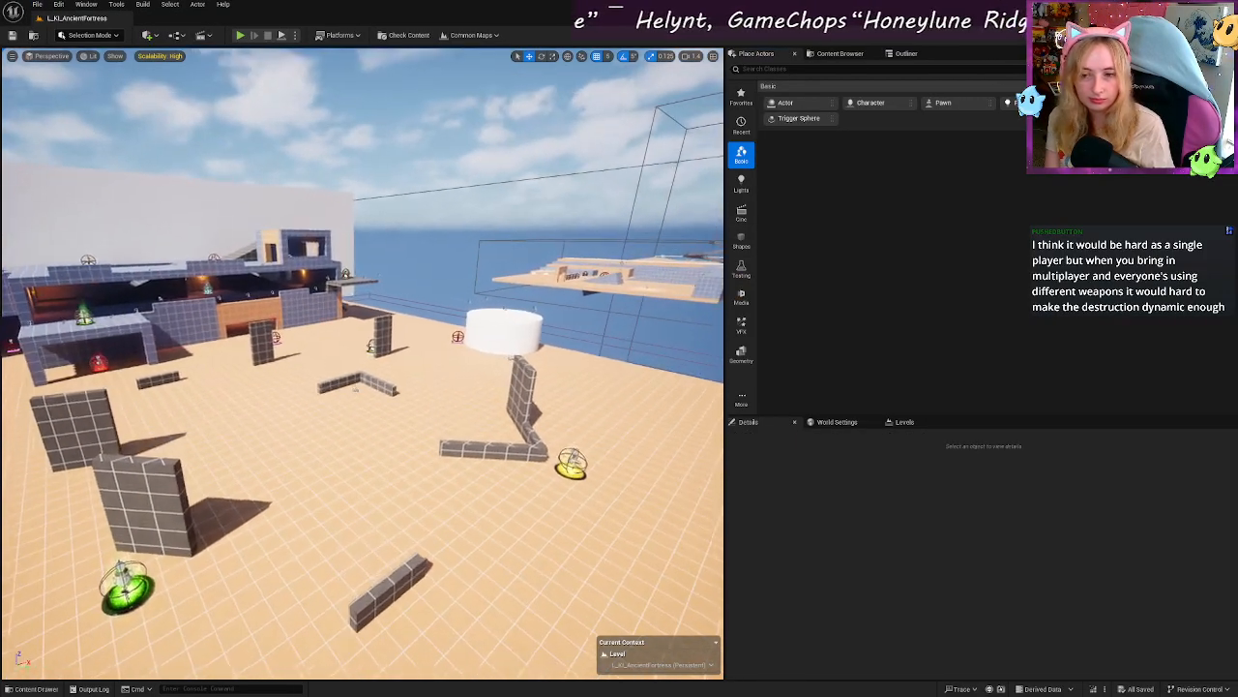
Step: Examine the L_KI_AncientFortress blockout, surveying the freestanding cover walls on the open floor in front of the fortress, in a slightly wider viewport
{"action": "right_click_drag", "start_coordinate": [363, 363], "coordinate": [315, 353]}
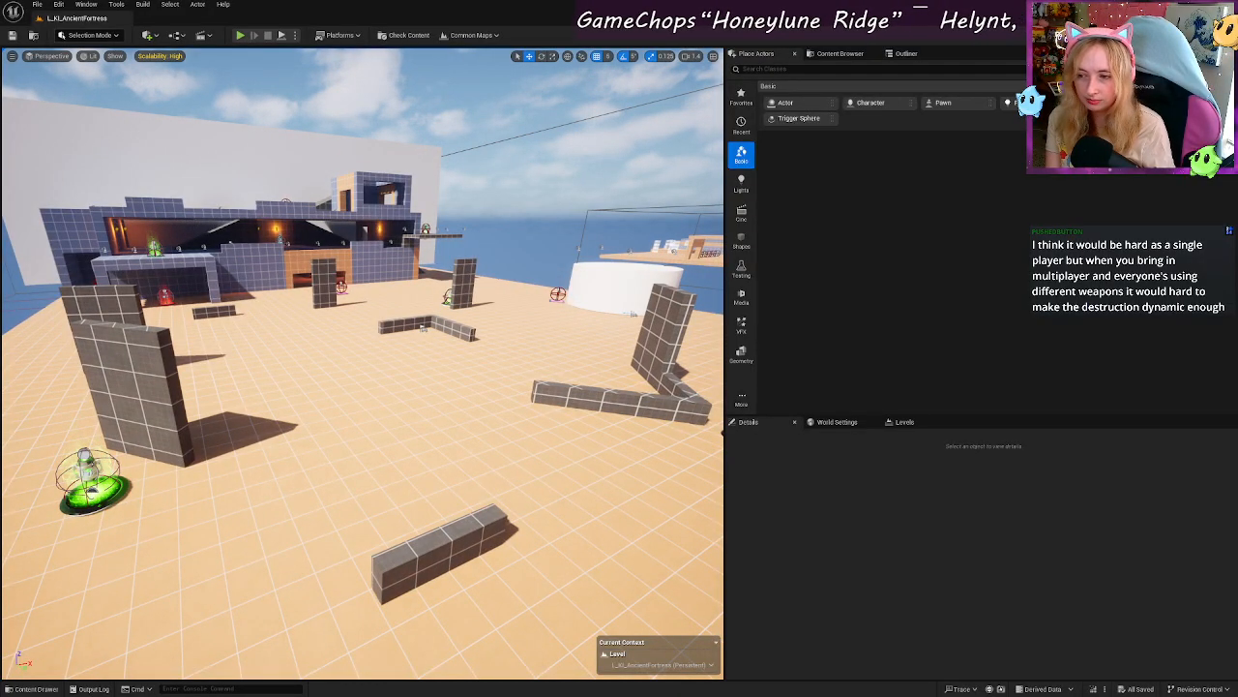
{"action": "mouse_move", "coordinate": [363, 363]}
{"action": "right_mouse_down"}
{"action": "mouse_move", "coordinate": [368, 341]}
{"action": "mouse_move", "coordinate": [304, 338]}
{"action": "mouse_move", "coordinate": [387, 343]}
{"action": "mouse_move", "coordinate": [360, 341]}
{"action": "right_mouse_up"}
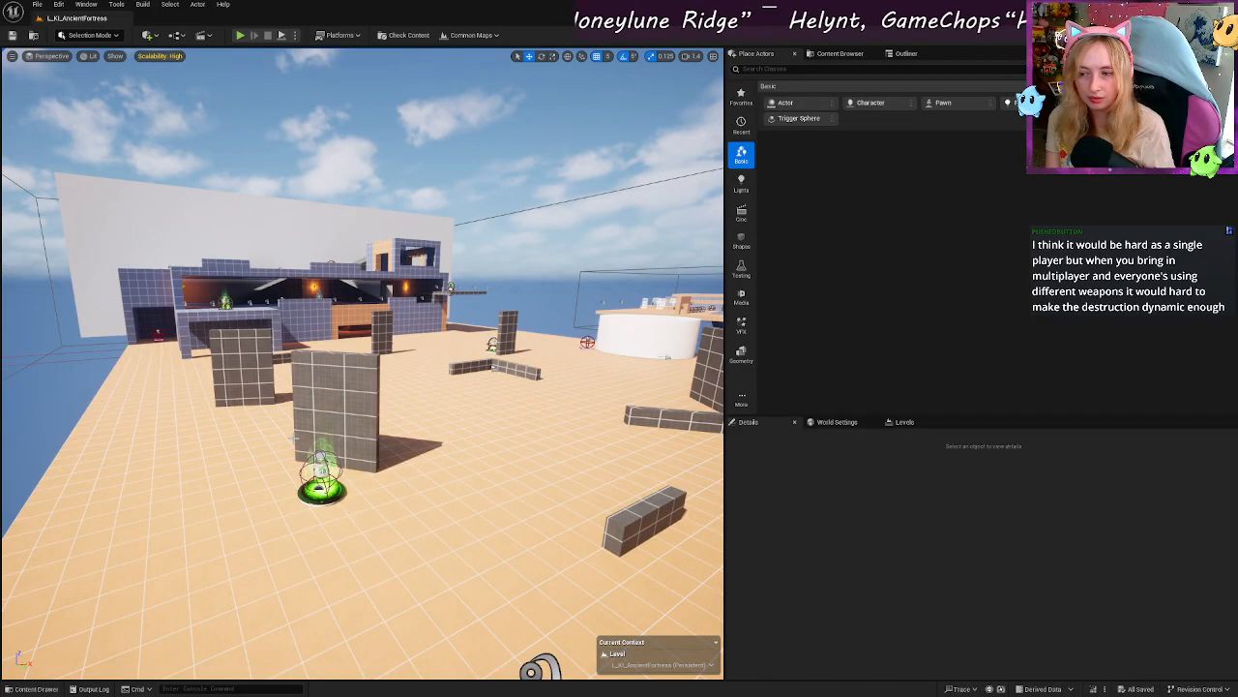
{"action": "right_click_drag", "start_coordinate": [294, 439], "coordinate": [289, 445]}
{"action": "key", "text": "d"}
{"action": "key", "text": "e"}
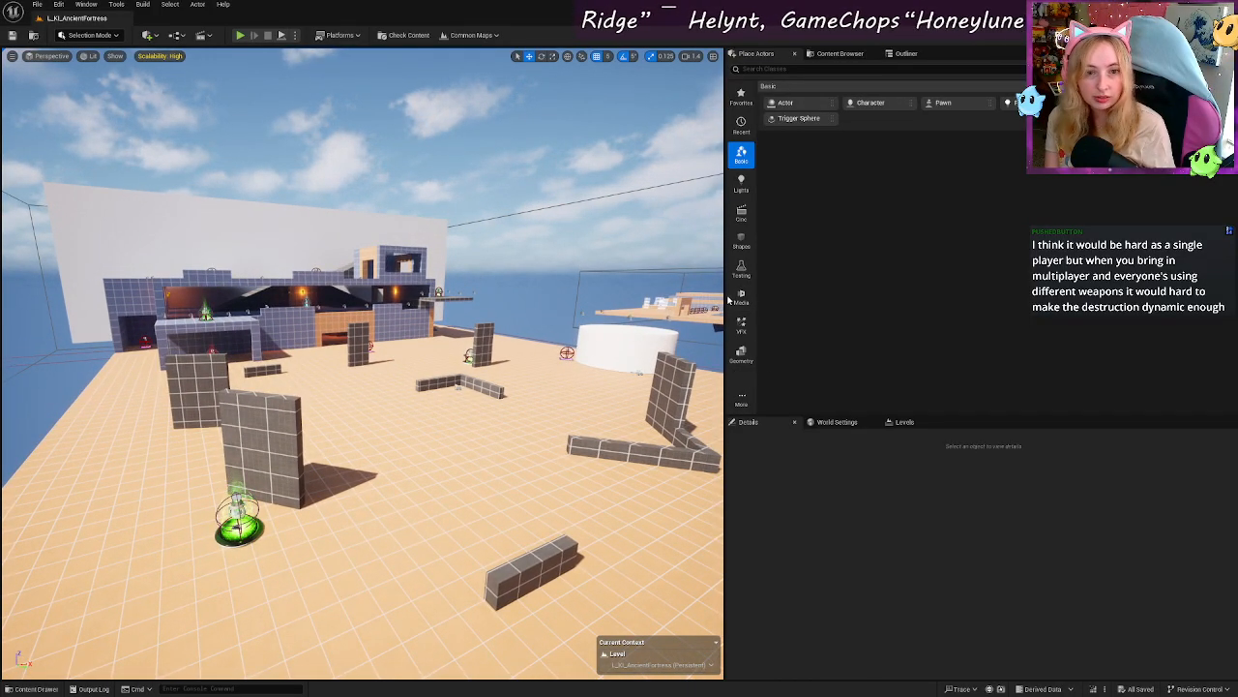
{"action": "left_click_drag", "start_coordinate": [725, 301], "coordinate": [744, 301]}
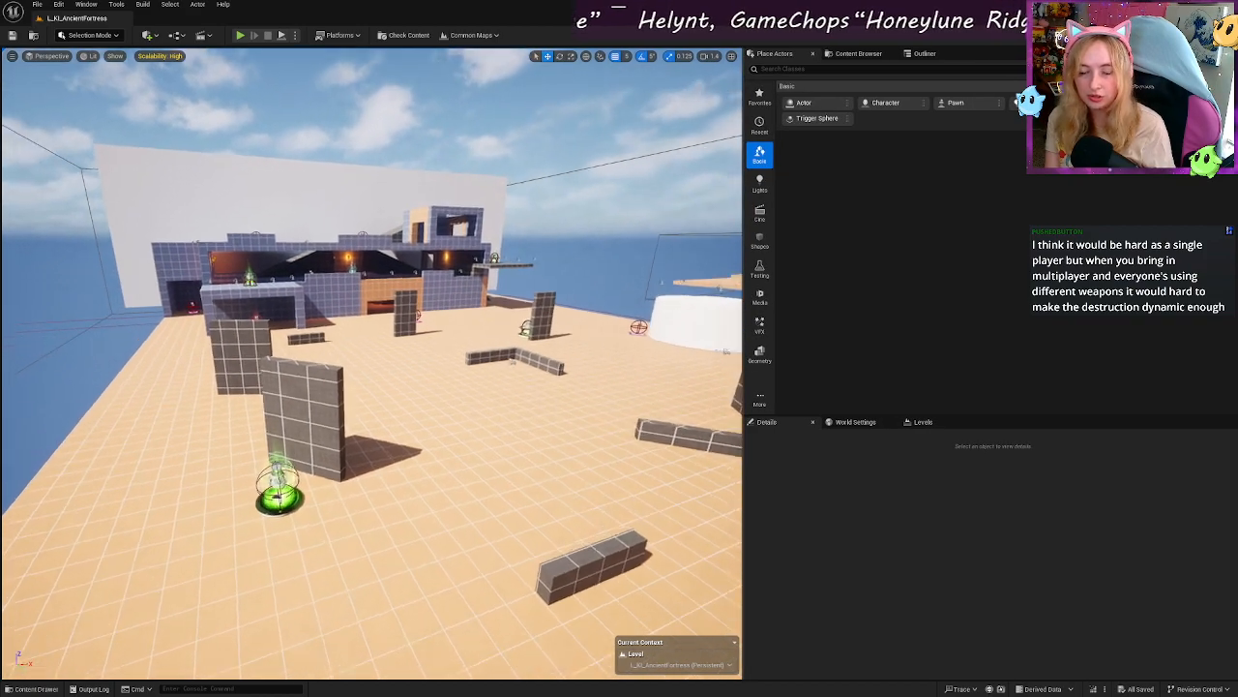
{"action": "key", "text": "w"}
{"action": "key", "text": "s"}
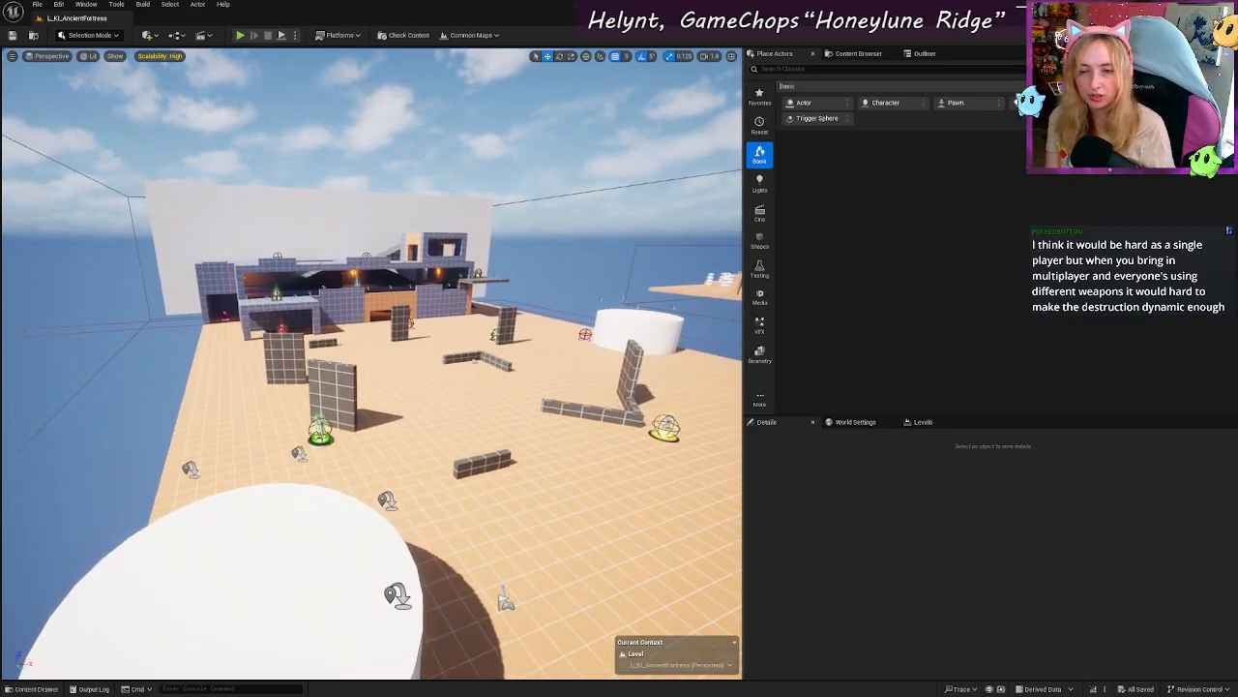
{"action": "key", "text": "e"}
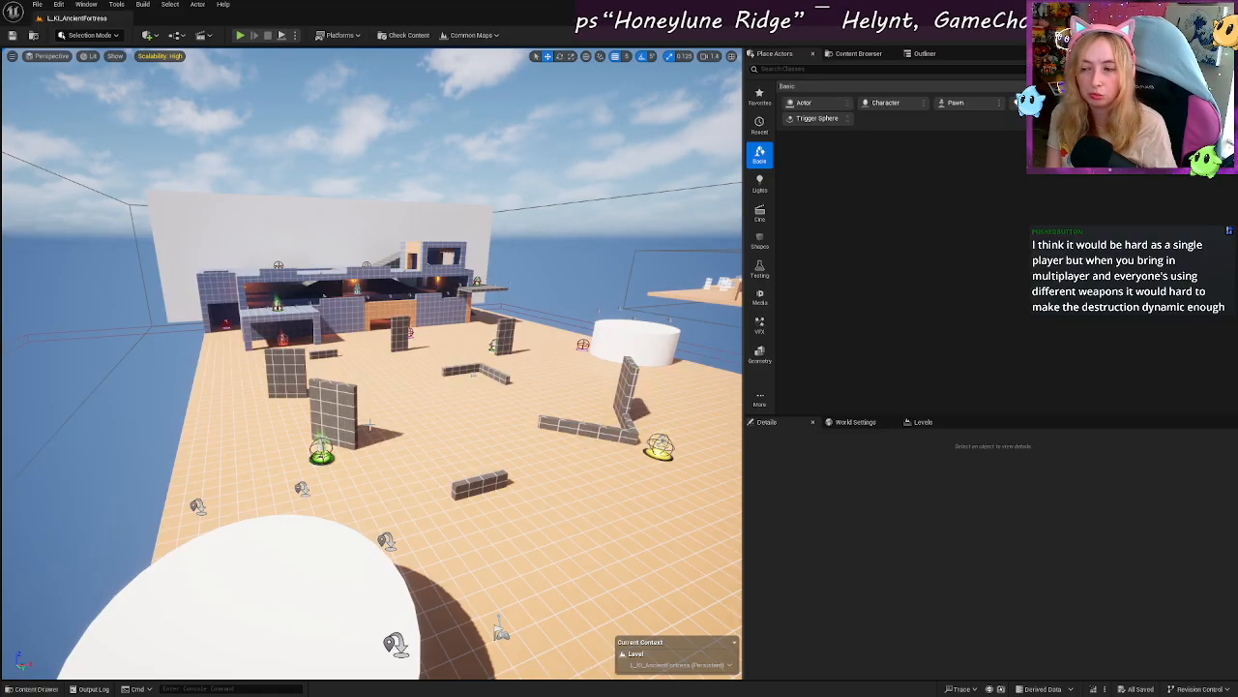
Step: Inspect the fortress front across the arena, selecting the weapon spawner on the porch roof and the front wall block
{"action": "key", "text": "w"}
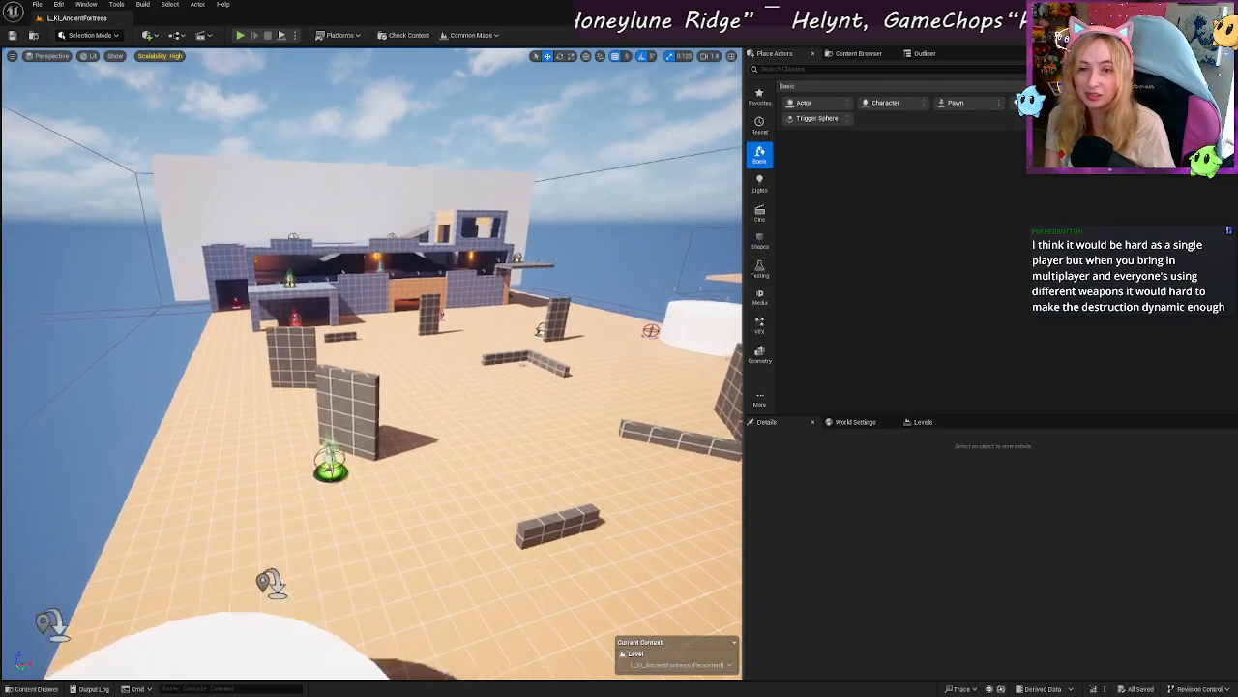
{"action": "key", "text": "w"}
{"action": "key", "text": "d"}
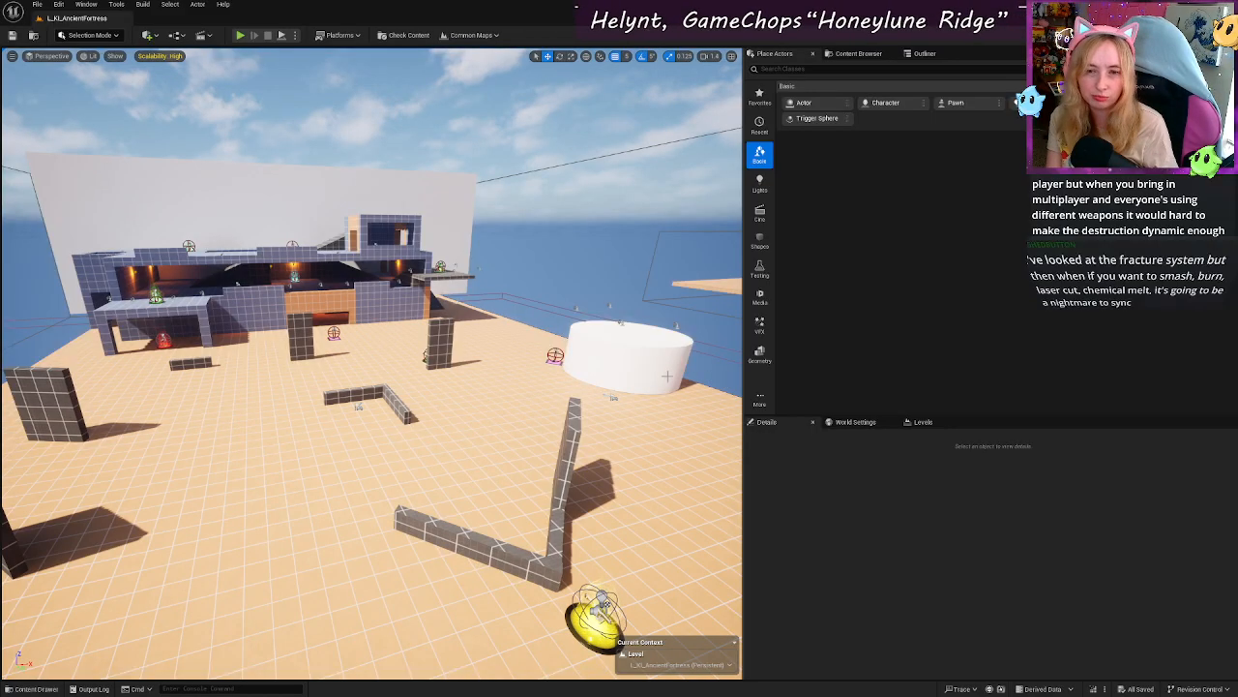
{"action": "right_click_drag", "start_coordinate": [663, 377], "coordinate": [637, 376]}
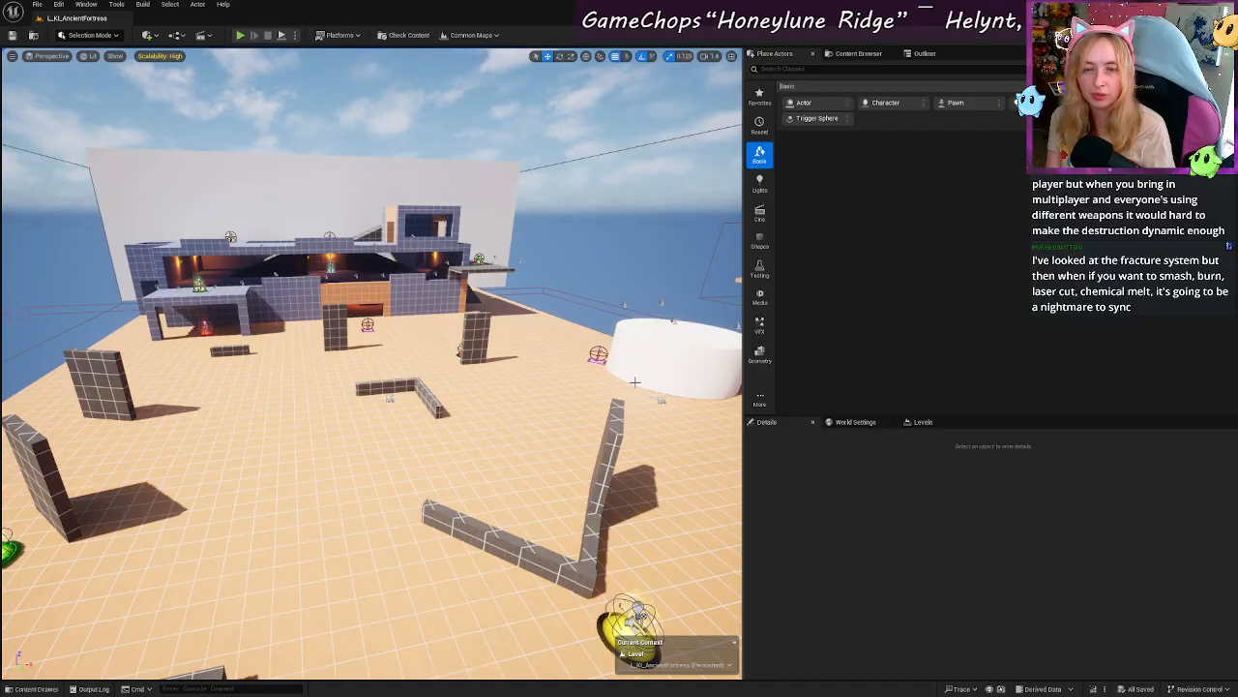
{"action": "key", "text": "w"}
{"action": "right_click_drag", "start_coordinate": [655, 377], "coordinate": [650, 356]}
{"action": "right_click_drag", "start_coordinate": [327, 184], "coordinate": [291, 215]}
{"action": "key", "text": "w"}
{"action": "left_click", "coordinate": [200, 288]}
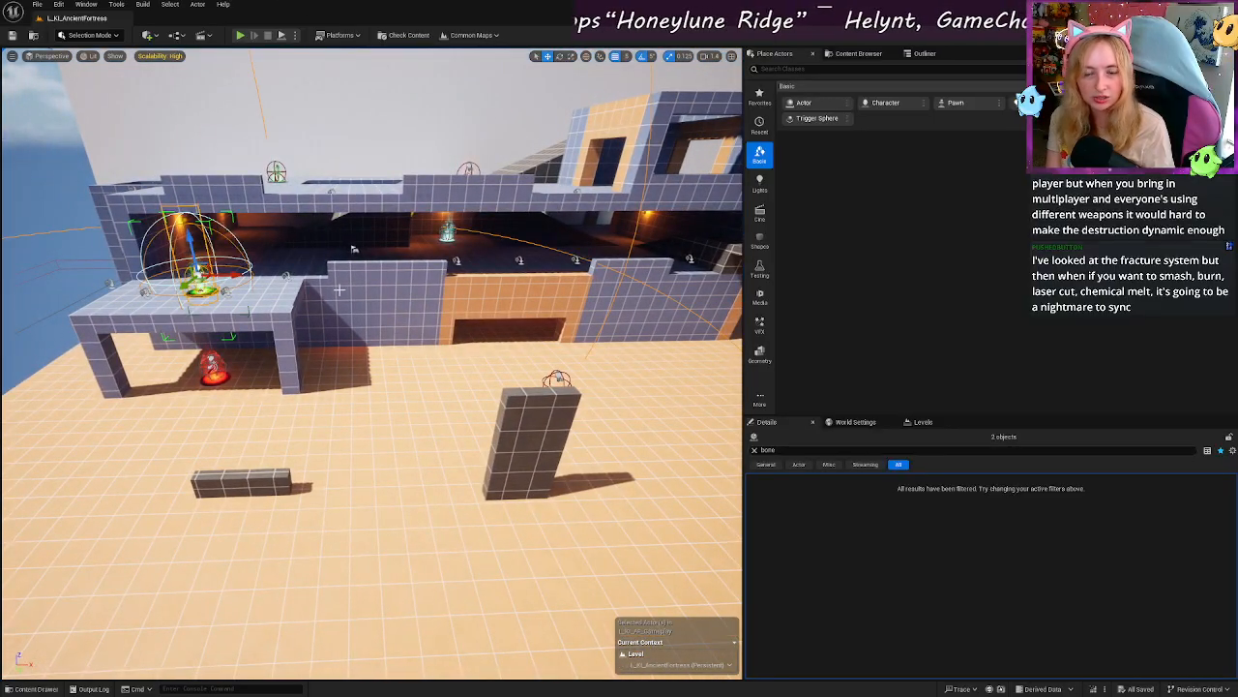
{"action": "right_click_drag", "start_coordinate": [398, 275], "coordinate": [455, 275]}
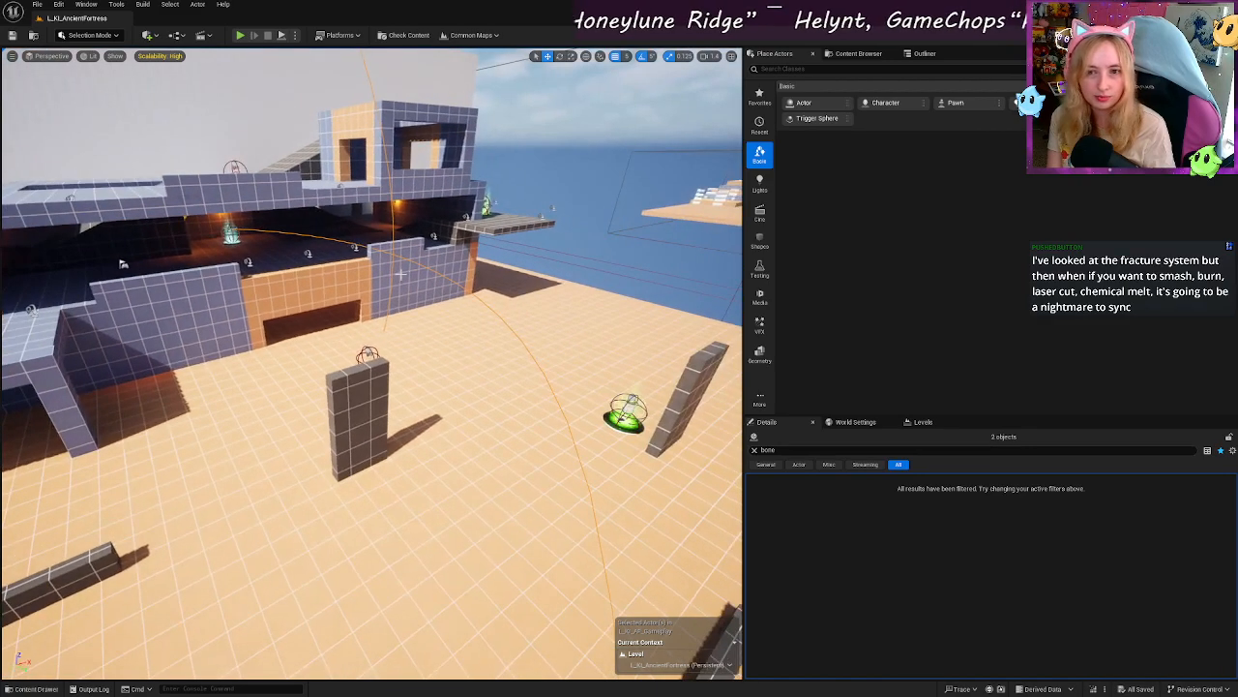
{"action": "left_click", "coordinate": [384, 267]}
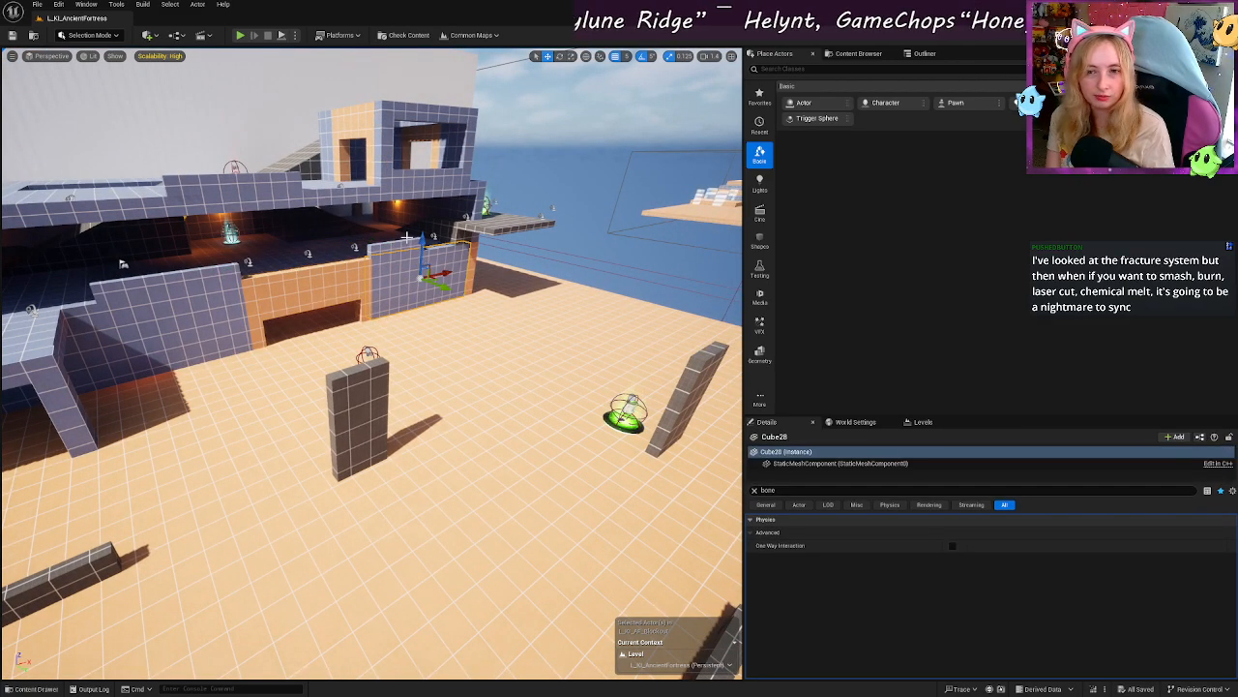
Step: Unlock the group of the weapon spawner on the fortress's side walkway and select its gameplay effect pad
{"action": "left_click", "coordinate": [490, 226]}
{"action": "key", "text": "w"}
{"action": "key", "text": "d"}
{"action": "right_click_drag", "start_coordinate": [490, 226], "coordinate": [416, 208]}
{"action": "key", "text": "w"}
{"action": "key", "text": "d"}
{"action": "key", "text": "s"}
{"action": "key", "text": "e"}
{"action": "left_click_drag", "start_coordinate": [418, 332], "coordinate": [441, 293], "text": "alt"}
{"action": "key", "text": "w"}
{"action": "right_click_drag", "start_coordinate": [441, 293], "coordinate": [442, 293]}
{"action": "key", "text": "d"}
{"action": "key", "text": "e"}
{"action": "left_click", "coordinate": [384, 299]}
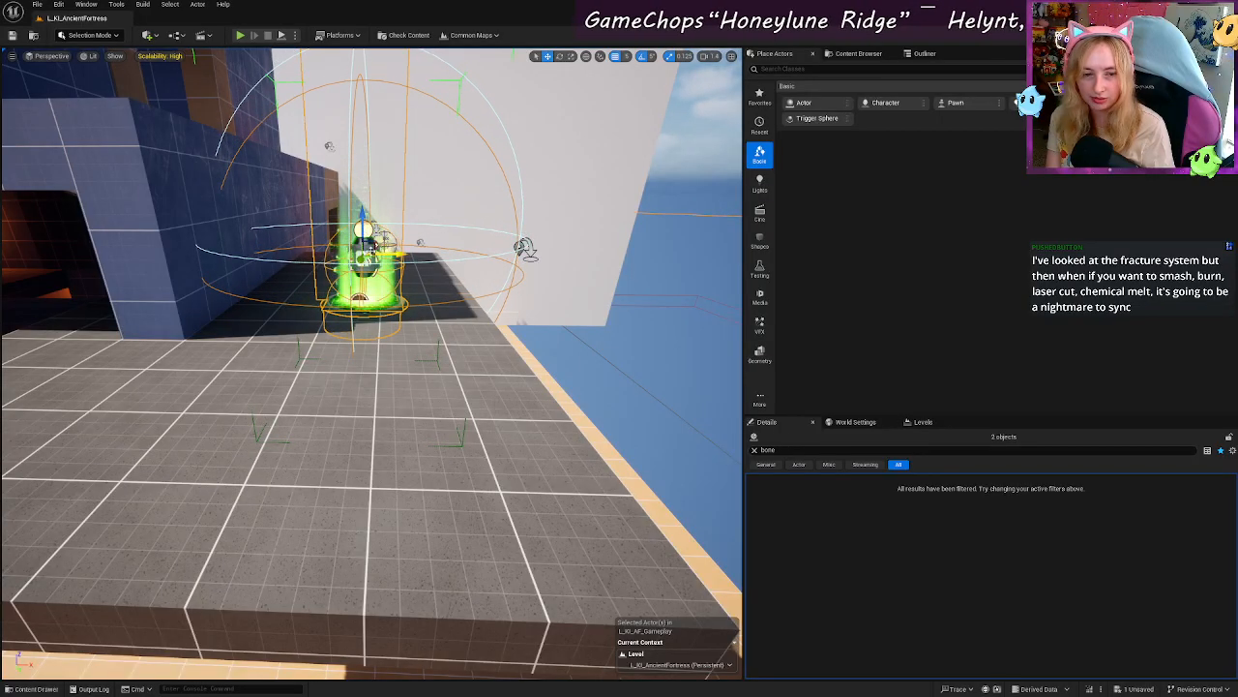
{"action": "right_click_drag", "start_coordinate": [388, 284], "coordinate": [388, 242]}
{"action": "key", "text": "q"}
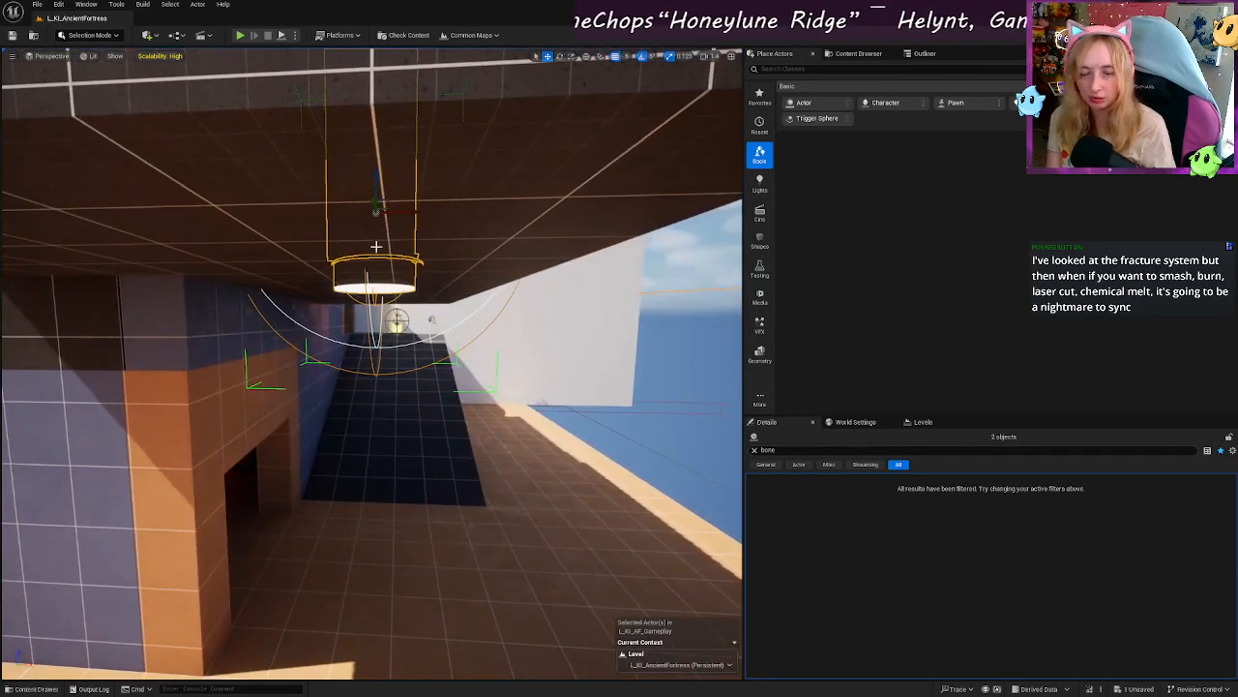
{"action": "right_click", "coordinate": [388, 286]}
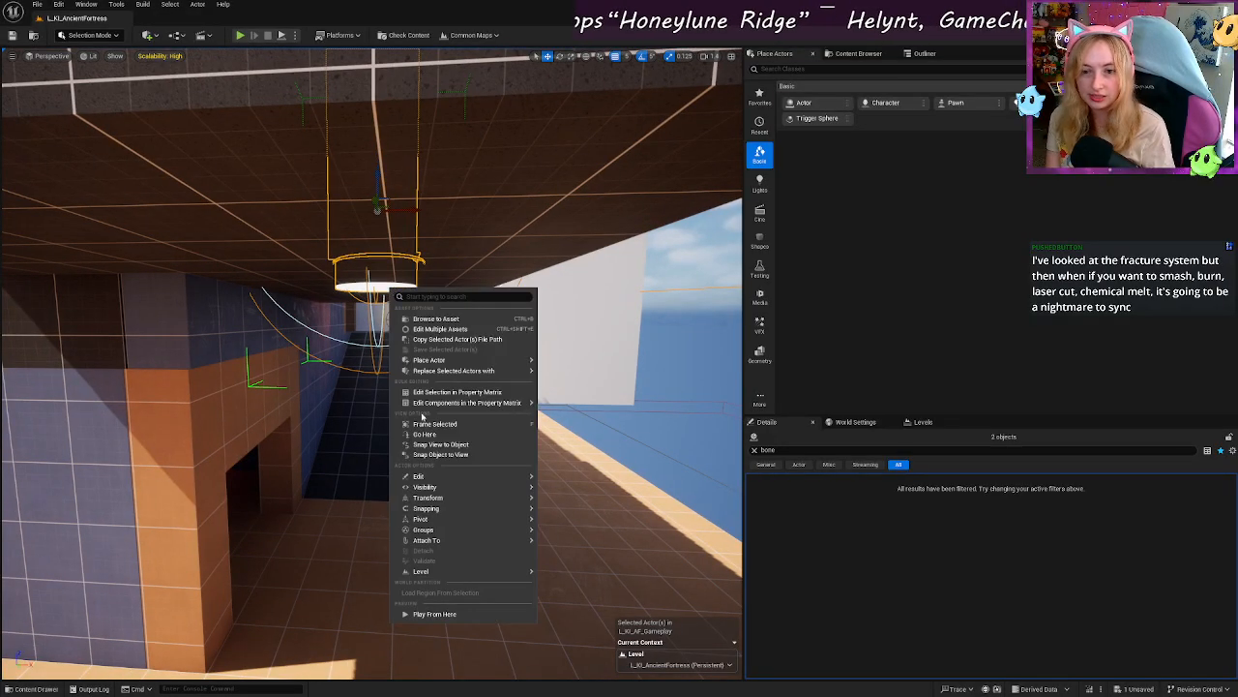
{"action": "mouse_move", "coordinate": [465, 529]}
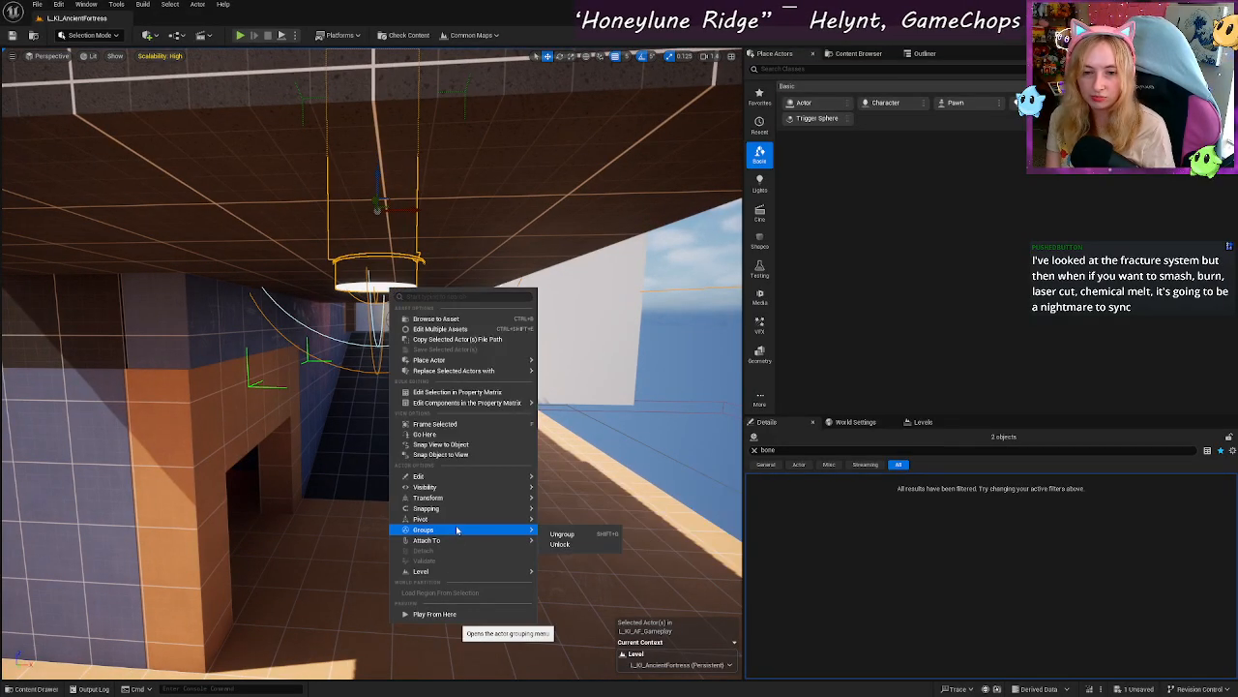
{"action": "left_click", "coordinate": [570, 544]}
{"action": "left_click", "coordinate": [407, 287]}
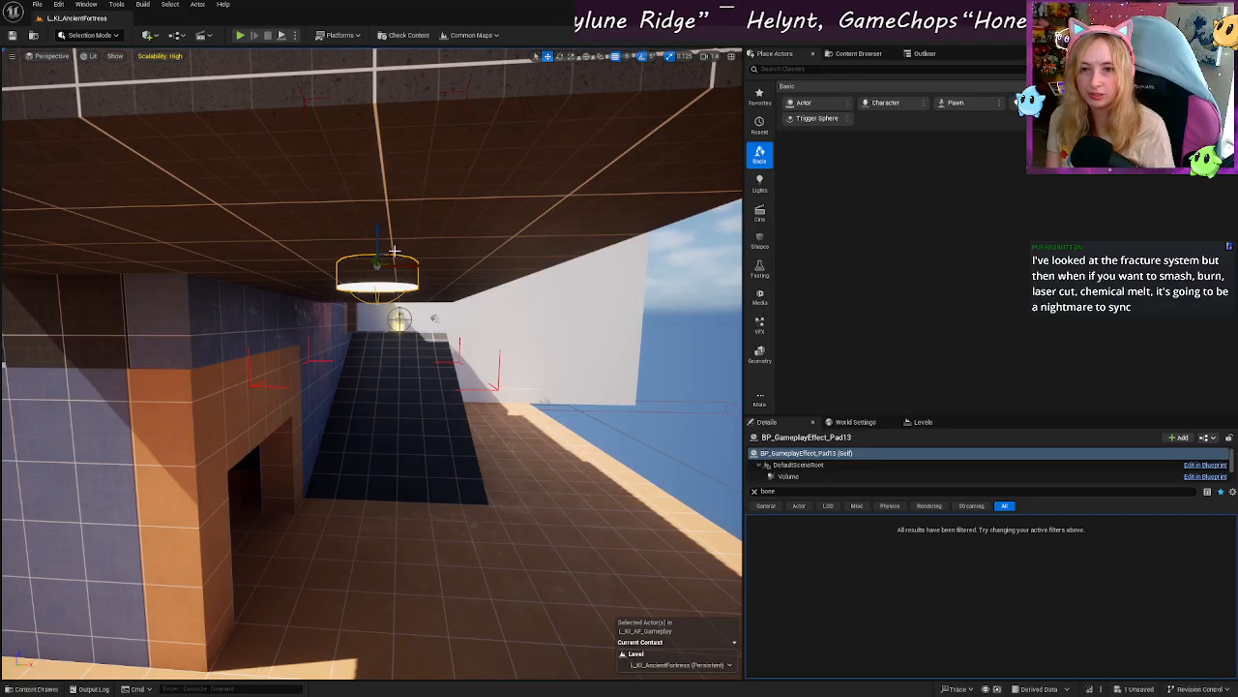
{"action": "key", "text": "f"}
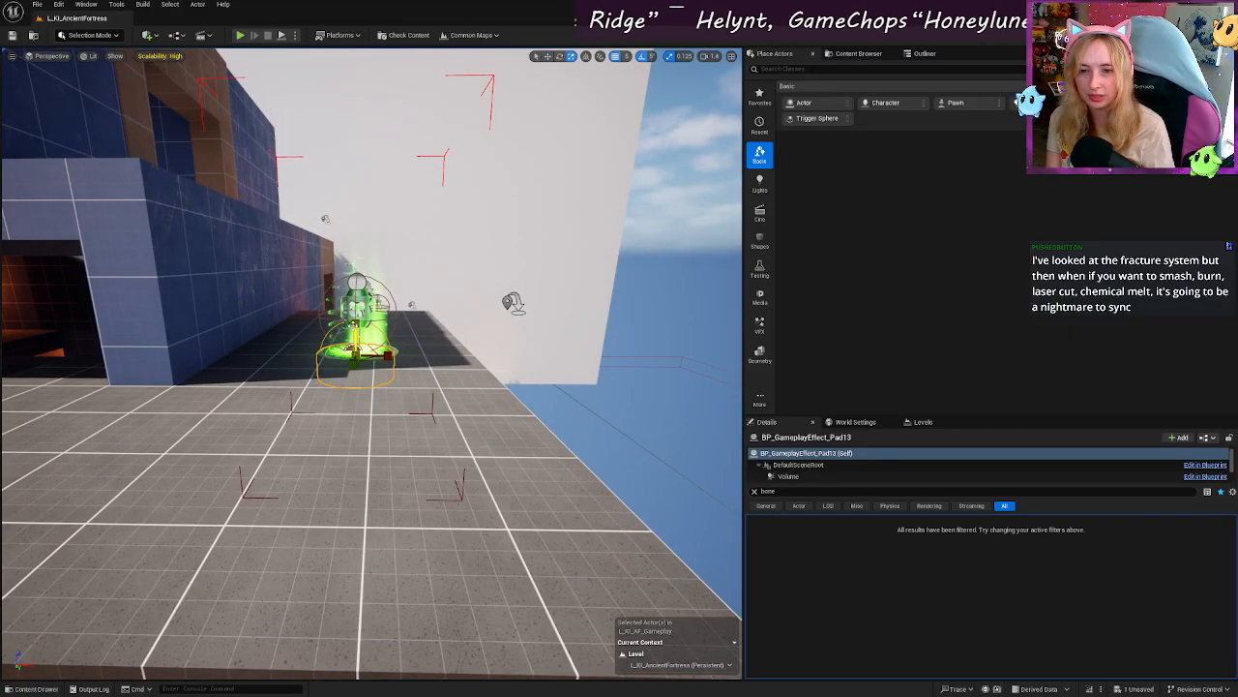
Step: Examine the side walkway around the green weapon spawner and select the floor block beneath it
{"action": "key", "text": "q"}
{"action": "right_click_drag", "start_coordinate": [406, 288], "coordinate": [242, 265]}
{"action": "left_click", "coordinate": [416, 229]}
{"action": "key", "text": "e"}
{"action": "key", "text": "w"}
{"action": "key", "text": "d"}
{"action": "key", "text": "w"}
{"action": "key", "text": "w"}
{"action": "key", "text": "w"}
{"action": "key", "text": "d"}
{"action": "key", "text": "w"}
{"action": "key", "text": "e"}
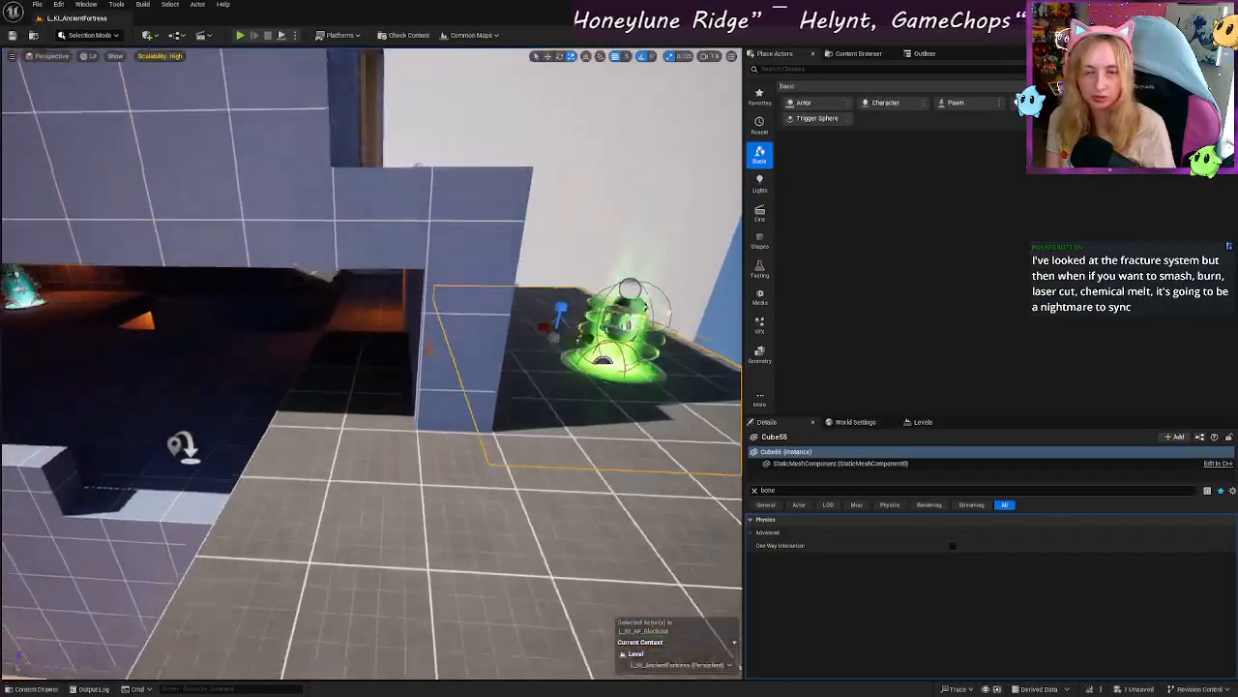
{"action": "key", "text": "s"}
Step: Check the walkway pieces one by one: weapon spawner, grey overhanging platform and the ramp inside the opening
{"action": "left_click", "coordinate": [521, 362]}
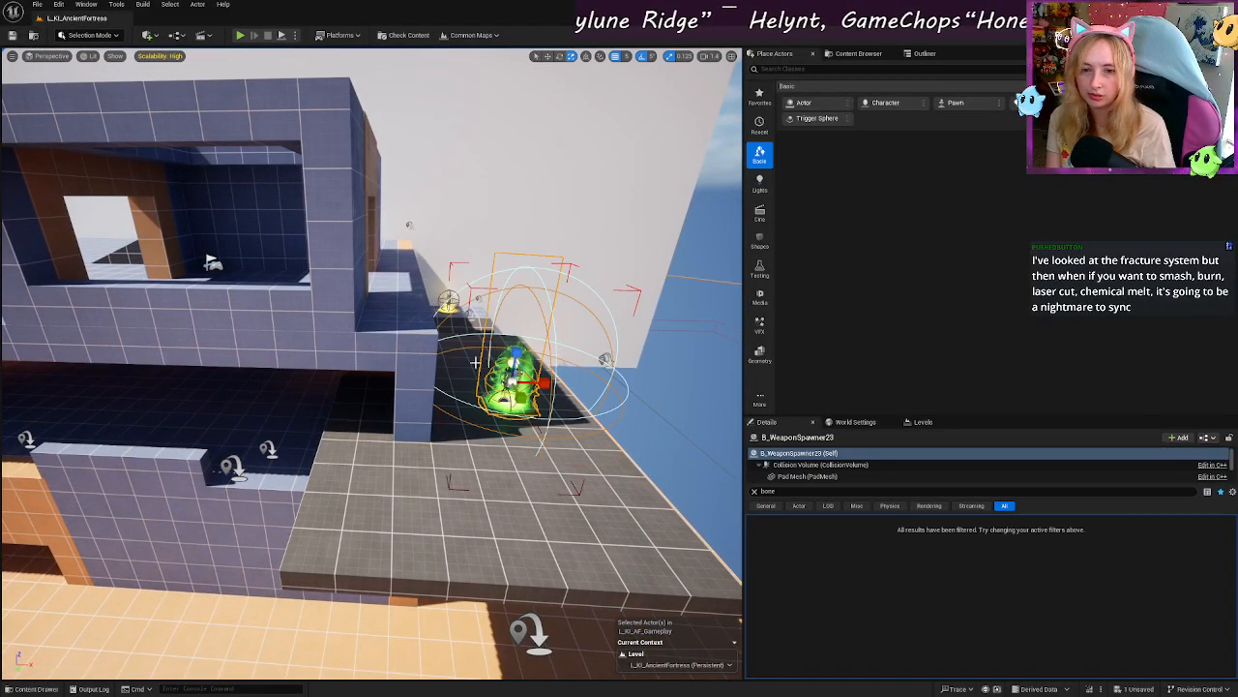
{"action": "left_click", "coordinate": [373, 403]}
{"action": "left_click", "coordinate": [352, 497]}
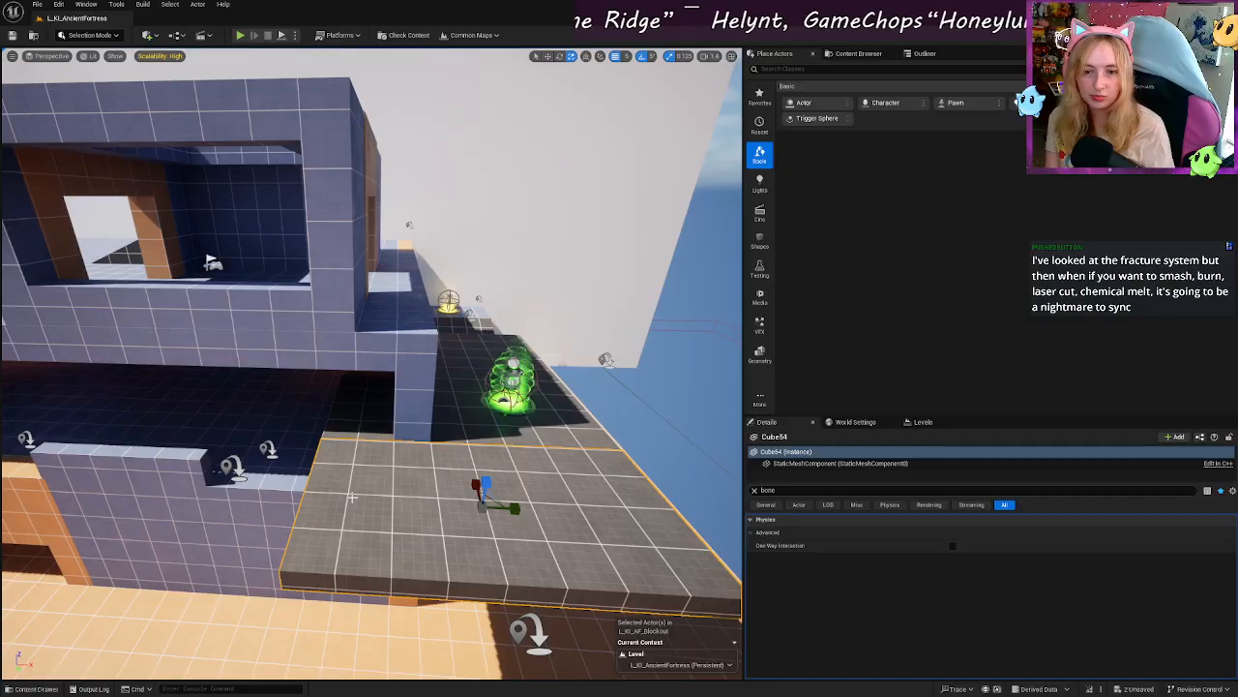
{"action": "left_click", "coordinate": [435, 416]}
{"action": "left_click", "coordinate": [383, 412]}
{"action": "scroll", "coordinate": [385, 367], "scroll_direction": "down", "scroll_amount": 10}
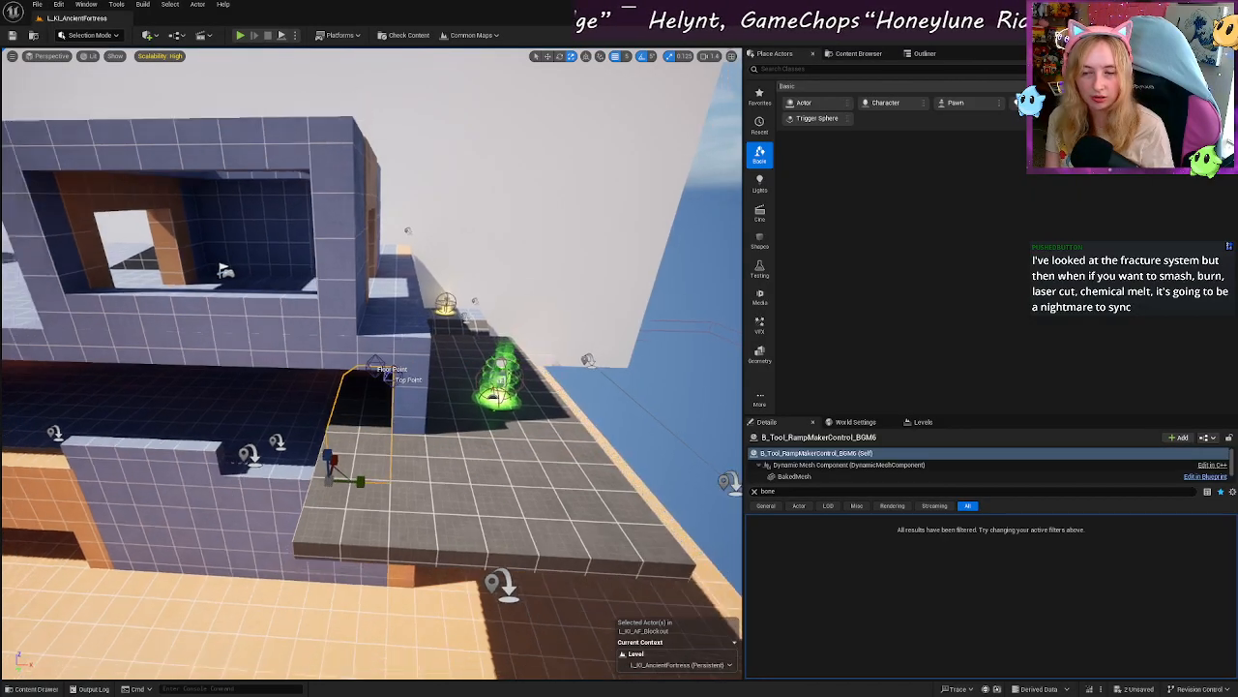
Step: Examine the roof and whole front of the fortress, selecting the low parapet block on the roof edge
{"action": "left_click", "coordinate": [381, 316]}
{"action": "right_click_drag", "start_coordinate": [380, 315], "coordinate": [224, 314]}
{"action": "key", "text": "w"}
{"action": "right_click", "coordinate": [364, 308]}
{"action": "left_click", "coordinate": [341, 395]}
{"action": "key", "text": "w"}
{"action": "right_click_drag", "start_coordinate": [341, 396], "coordinate": [411, 414]}
{"action": "key", "text": "s"}
{"action": "right_click_drag", "start_coordinate": [494, 350], "coordinate": [576, 358]}
{"action": "key", "text": "s"}
{"action": "left_click", "coordinate": [494, 349]}
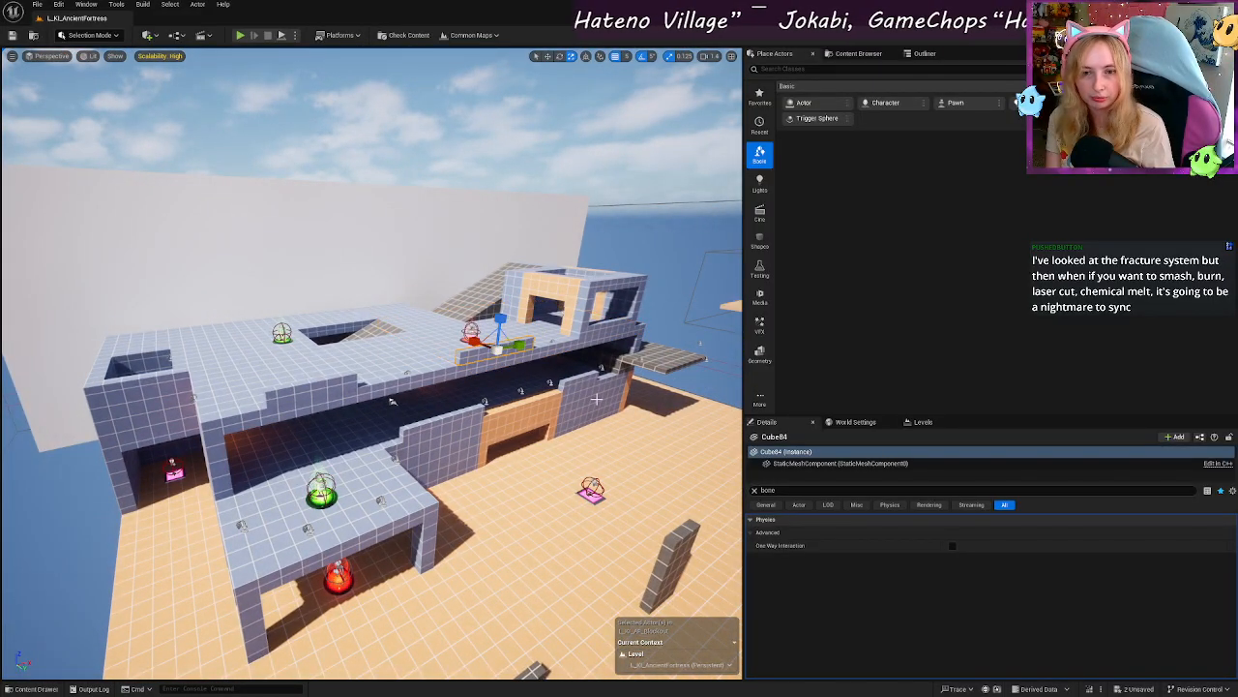
{"action": "right_click_drag", "start_coordinate": [597, 405], "coordinate": [619, 430]}
{"action": "key", "text": "s"}
{"action": "key", "text": "q"}
{"action": "right_click_drag", "start_coordinate": [701, 410], "coordinate": [705, 411]}
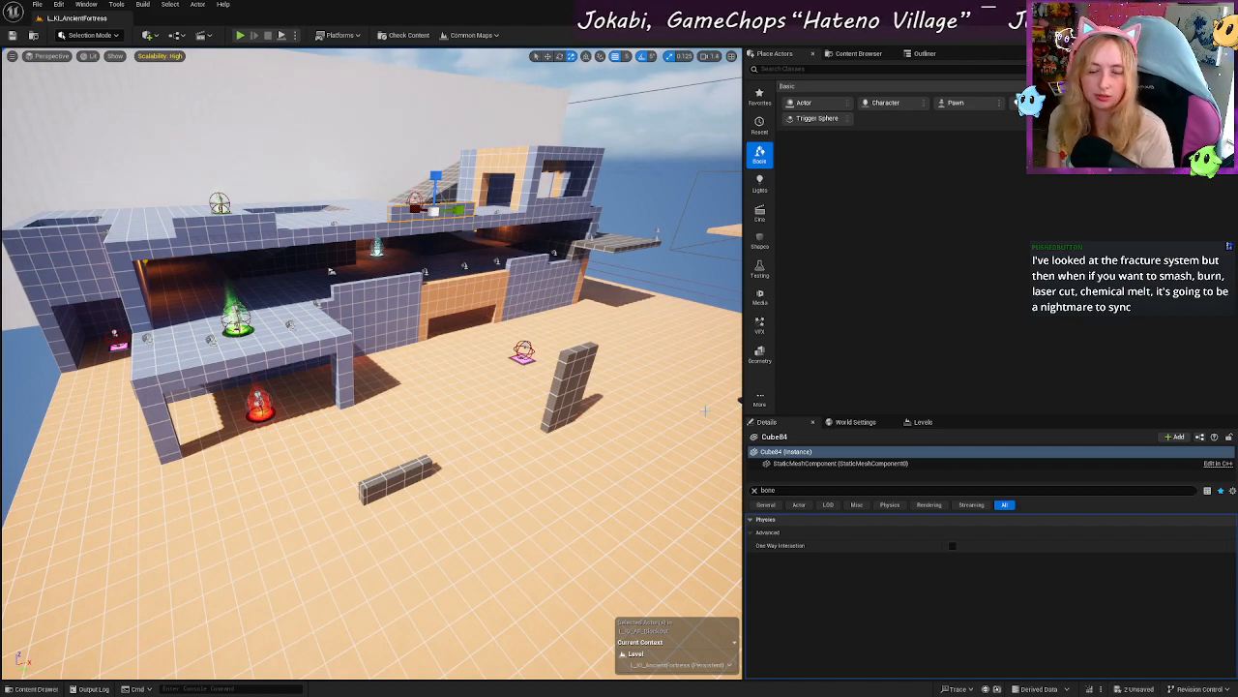
Step: Select the freestanding cover wall in front of the fortress and look over the arena's other cover pieces
{"action": "left_click", "coordinate": [566, 380]}
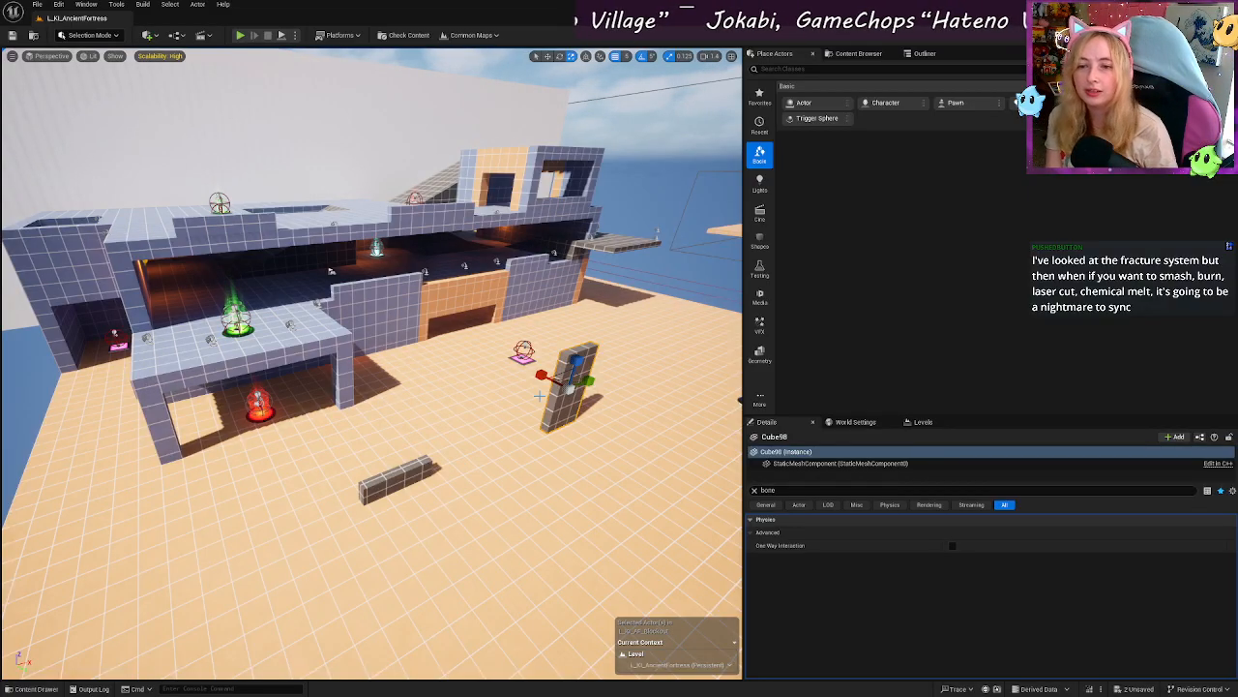
{"action": "right_click_drag", "start_coordinate": [520, 370], "coordinate": [621, 373]}
{"action": "key", "text": "w"}
{"action": "key", "text": "d"}
{"action": "right_click_drag", "start_coordinate": [481, 375], "coordinate": [554, 375]}
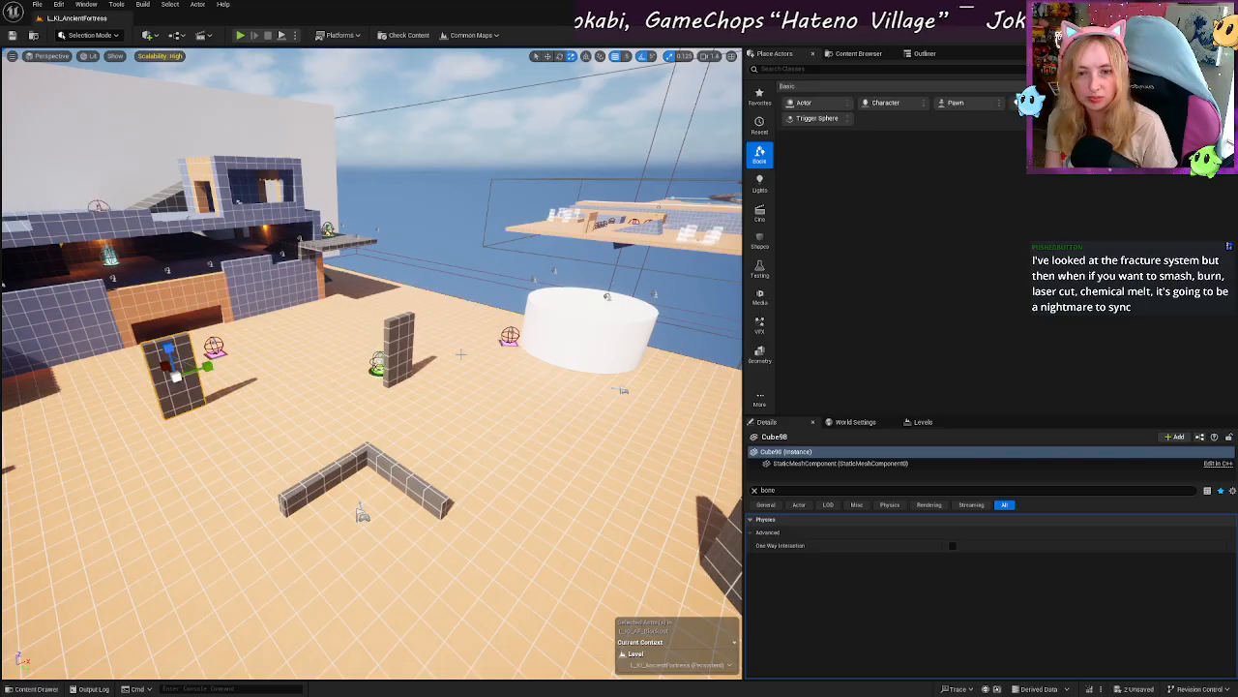
Step: Inspect the lamp-lit interior hall of the fortress and the ramp leading up to the roof opening
{"action": "right_click_drag", "start_coordinate": [474, 345], "coordinate": [191, 333]}
{"action": "key", "text": "w"}
{"action": "key", "text": "w"}
{"action": "key", "text": "w"}
{"action": "right_click_drag", "start_coordinate": [484, 373], "coordinate": [481, 373]}
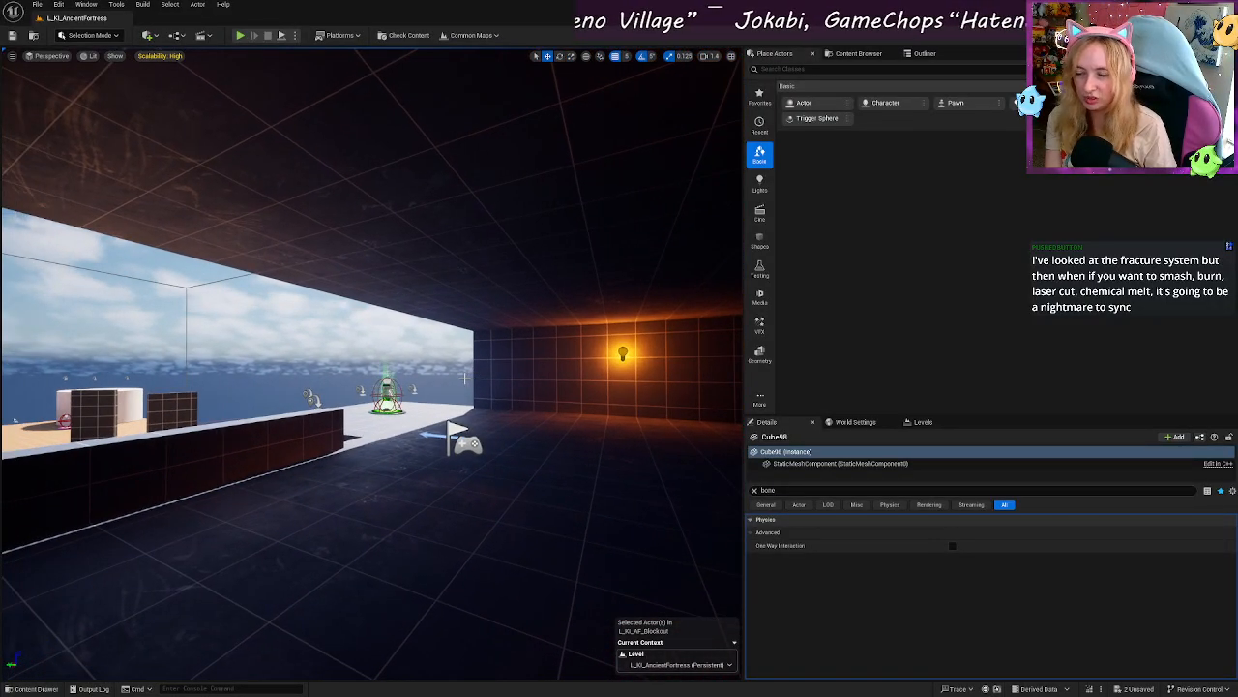
{"action": "key", "text": "w"}
{"action": "right_click_drag", "start_coordinate": [441, 386], "coordinate": [494, 387]}
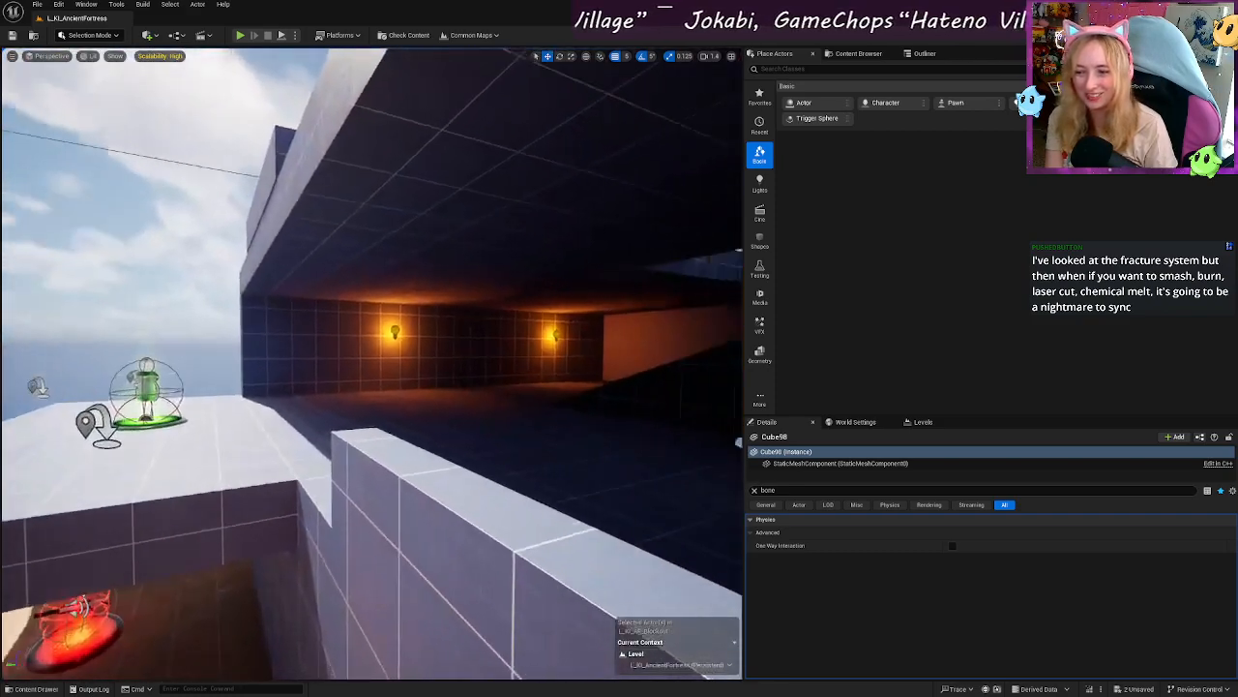
{"action": "right_click_drag", "start_coordinate": [393, 404], "coordinate": [459, 407]}
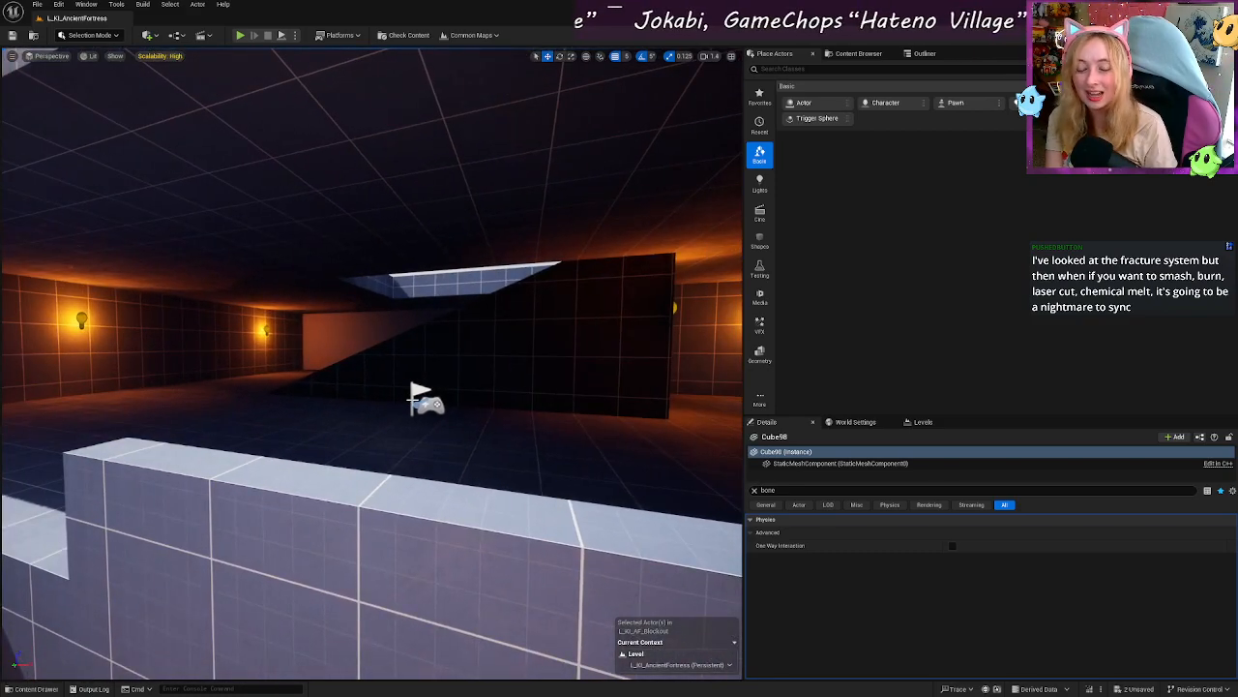
Step: Select the player start in the interior hall and the large ramp behind it, and examine the dark space around them
{"action": "left_click", "coordinate": [414, 387]}
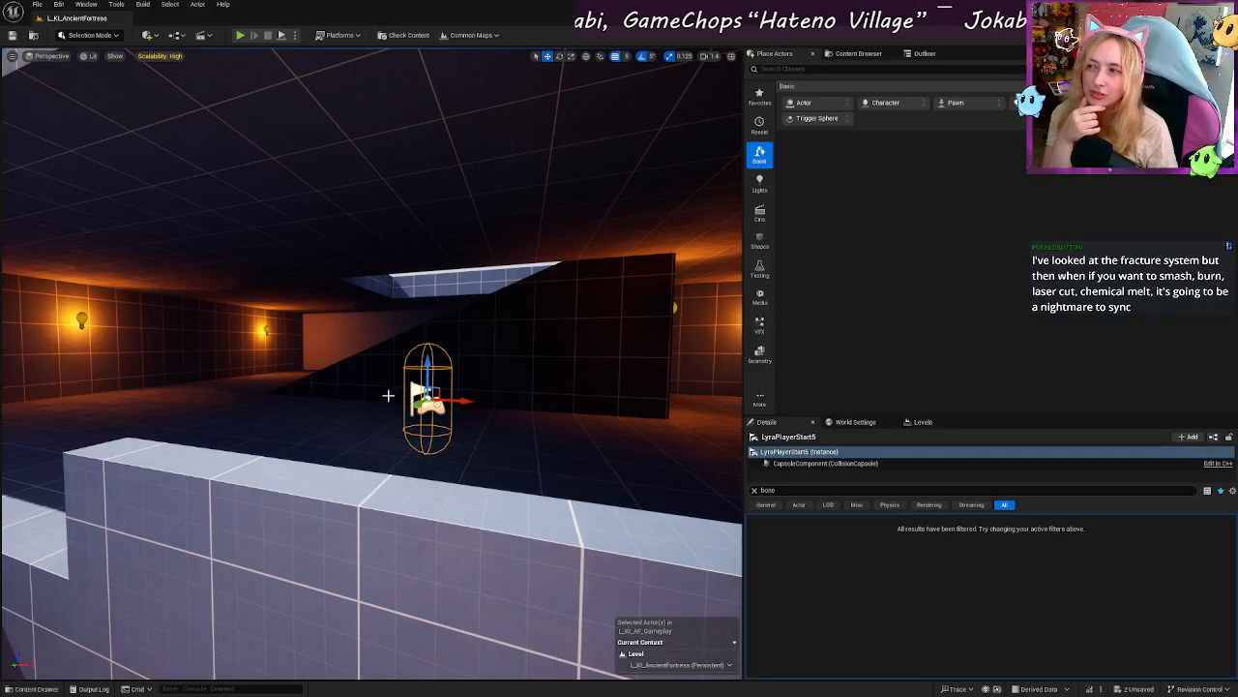
{"action": "left_click", "coordinate": [436, 355]}
{"action": "right_click_drag", "start_coordinate": [423, 365], "coordinate": [726, 387]}
{"action": "key", "text": "w"}
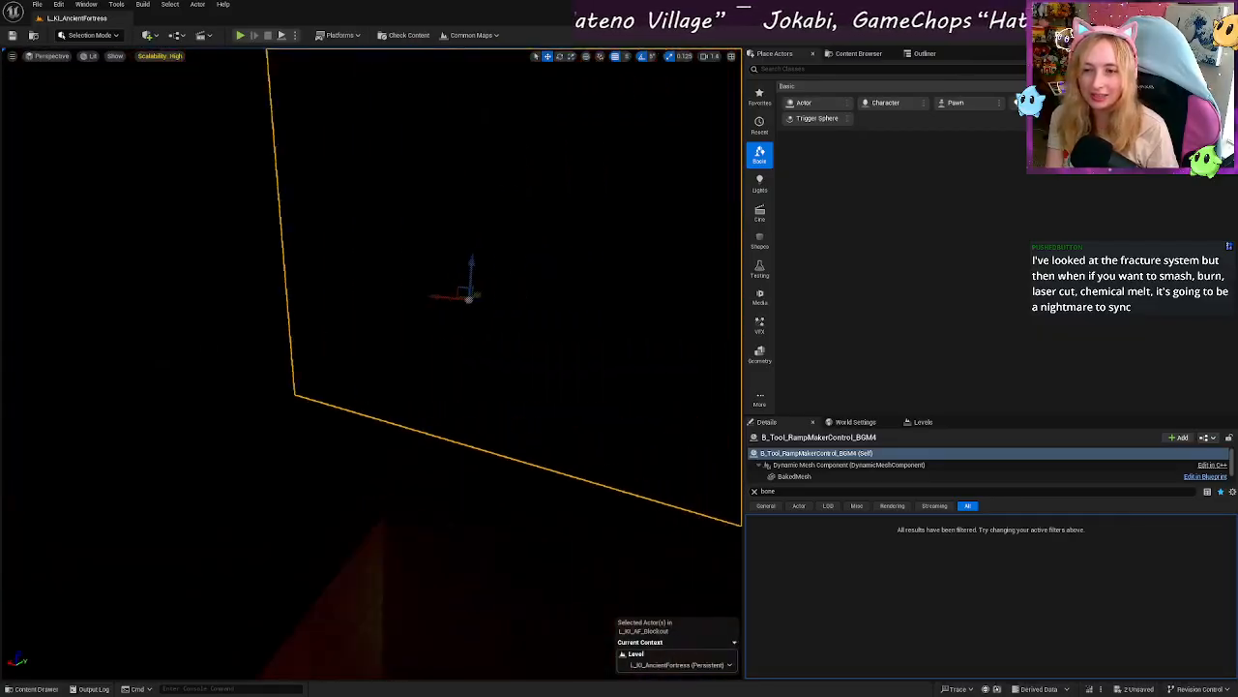
{"action": "key", "text": "w"}
{"action": "mouse_move", "coordinate": [318, 395]}
{"action": "right_mouse_down"}
{"action": "mouse_move", "coordinate": [353, 385]}
{"action": "mouse_move", "coordinate": [318, 395]}
{"action": "right_mouse_up"}
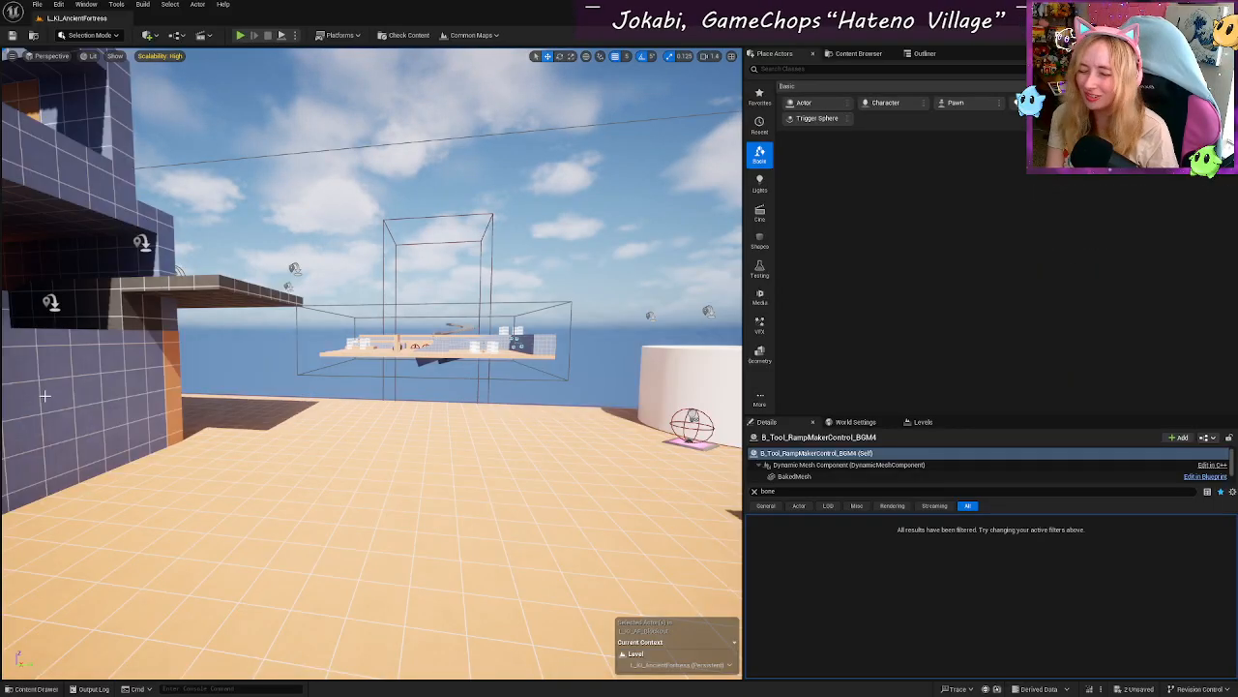
Step: Review the fortress front from the arena, selecting the raised low wall block and the wall section behind the porch
{"action": "right_click_drag", "start_coordinate": [129, 405], "coordinate": [329, 324]}
{"action": "key", "text": "w"}
{"action": "key", "text": "w"}
{"action": "key", "text": "w"}
{"action": "key", "text": "w"}
{"action": "key", "text": "e"}
{"action": "left_click", "coordinate": [254, 342]}
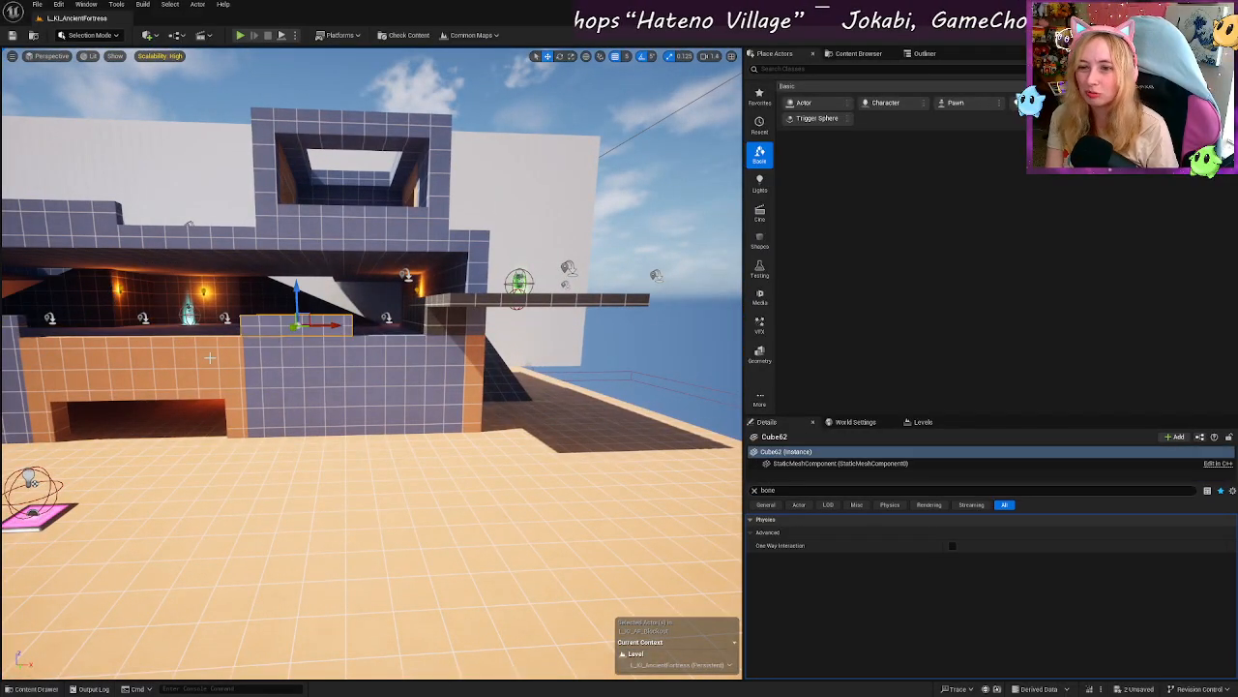
{"action": "left_click", "coordinate": [198, 356]}
{"action": "key", "text": "s"}
{"action": "right_click_drag", "start_coordinate": [198, 356], "coordinate": [116, 376]}
{"action": "left_click", "coordinate": [162, 384]}
{"action": "left_click", "coordinate": [167, 363]}
{"action": "key", "text": "a"}
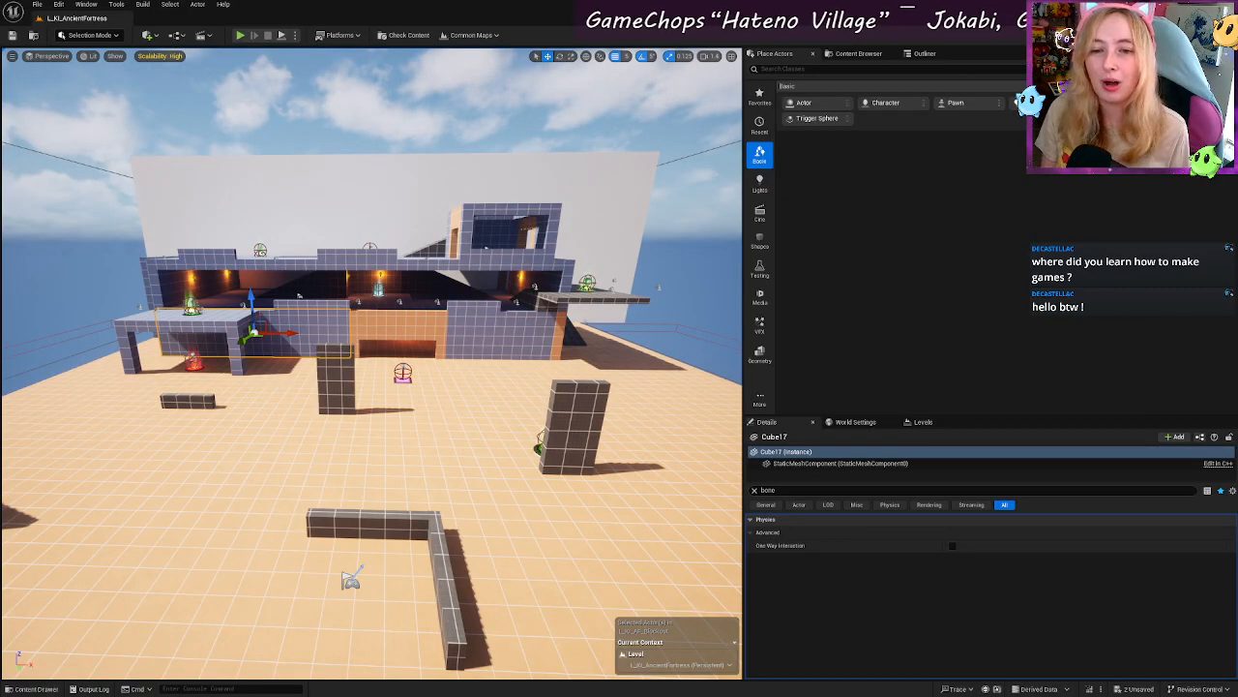
Step: Select the low wall block near the grey side platform and examine the walkway end of the fortress
{"action": "left_click", "coordinate": [478, 305]}
{"action": "key", "text": "d"}
{"action": "right_click_drag", "start_coordinate": [478, 305], "coordinate": [379, 311]}
{"action": "key", "text": "w"}
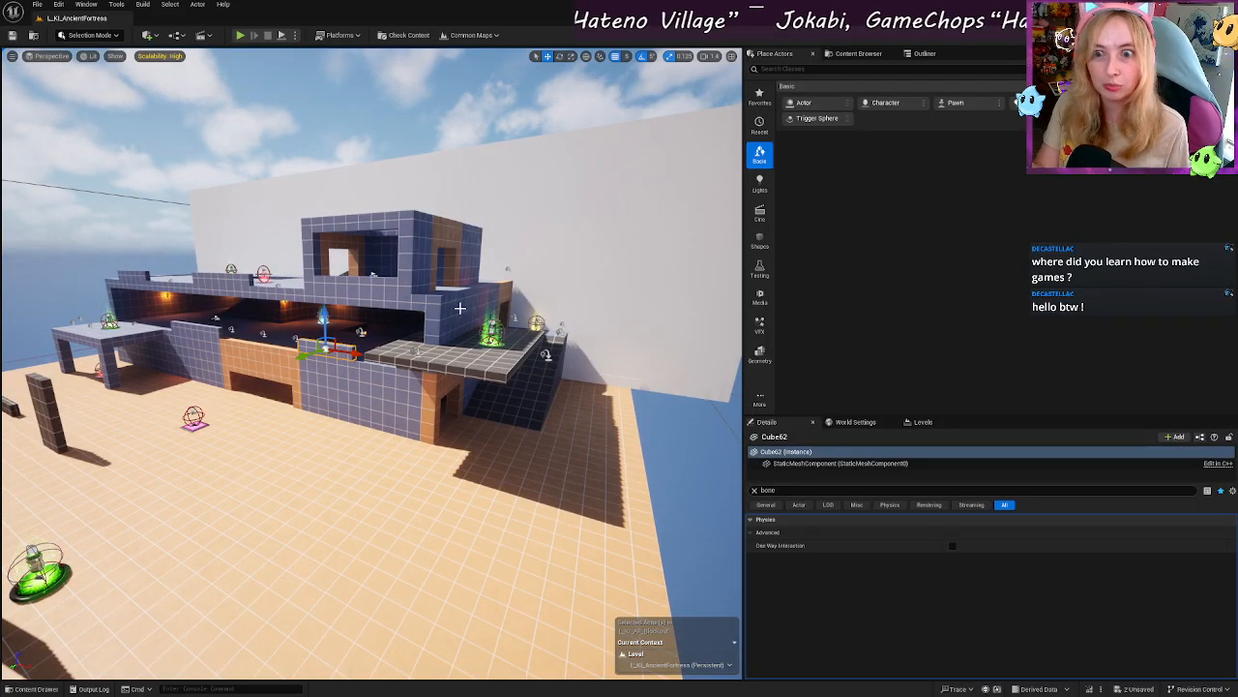
{"action": "right_click_drag", "start_coordinate": [459, 308], "coordinate": [375, 311]}
{"action": "key", "text": "w"}
{"action": "key", "text": "d"}
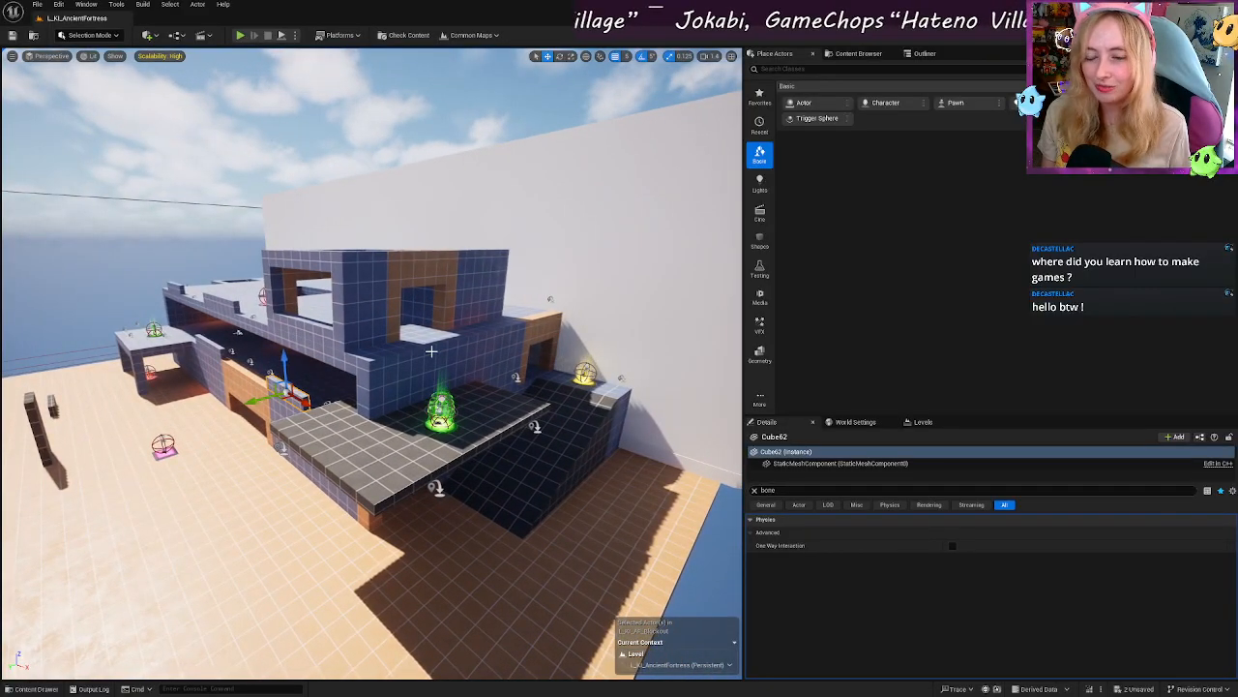
Step: Select the roof slab beneath the tower and survey the fortress and arena from the walkway side
{"action": "left_click", "coordinate": [348, 356]}
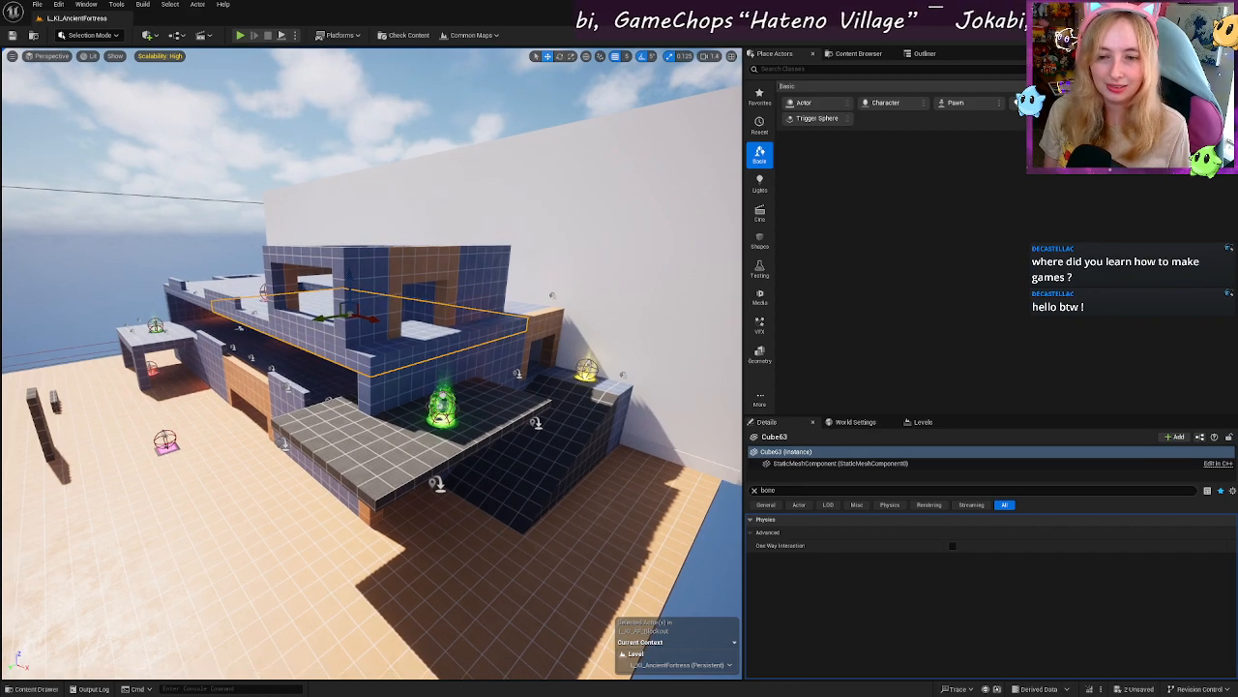
{"action": "right_click_drag", "start_coordinate": [350, 362], "coordinate": [346, 361]}
{"action": "right_click_drag", "start_coordinate": [434, 417], "coordinate": [433, 417]}
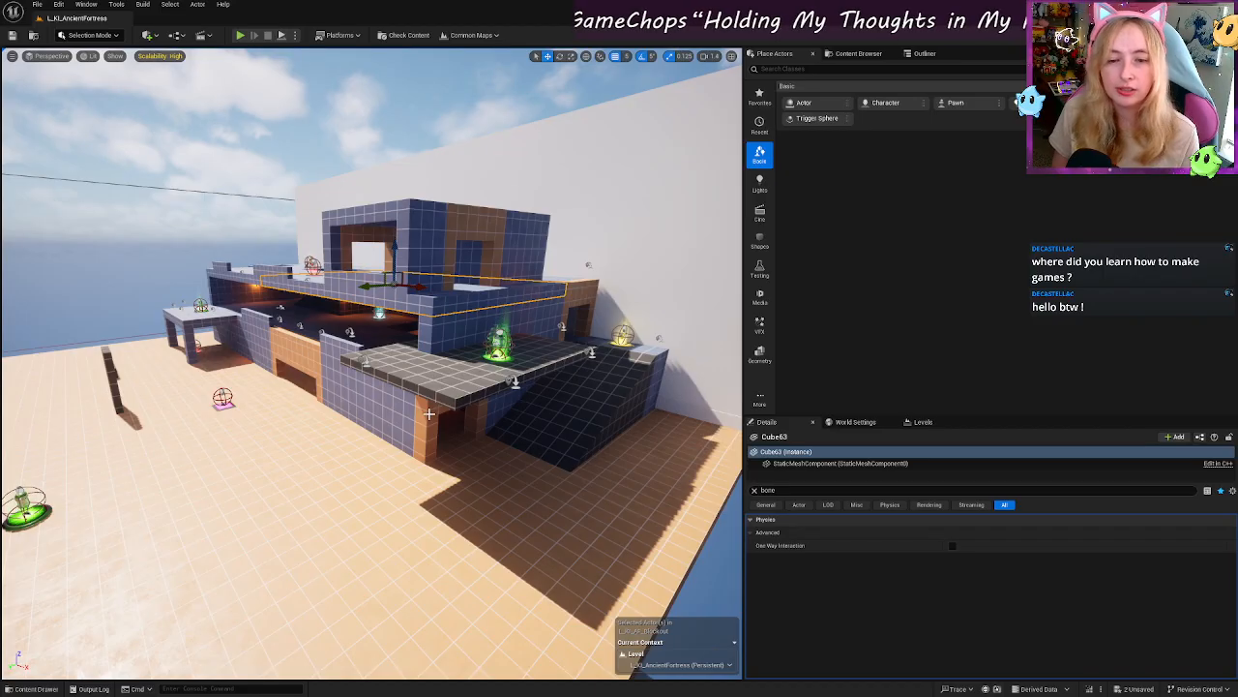
{"action": "mouse_move", "coordinate": [469, 413]}
{"action": "right_mouse_down"}
{"action": "mouse_move", "coordinate": [442, 406]}
{"action": "mouse_move", "coordinate": [461, 413]}
{"action": "mouse_move", "coordinate": [451, 420]}
{"action": "right_mouse_up"}
{"action": "key", "text": "s"}
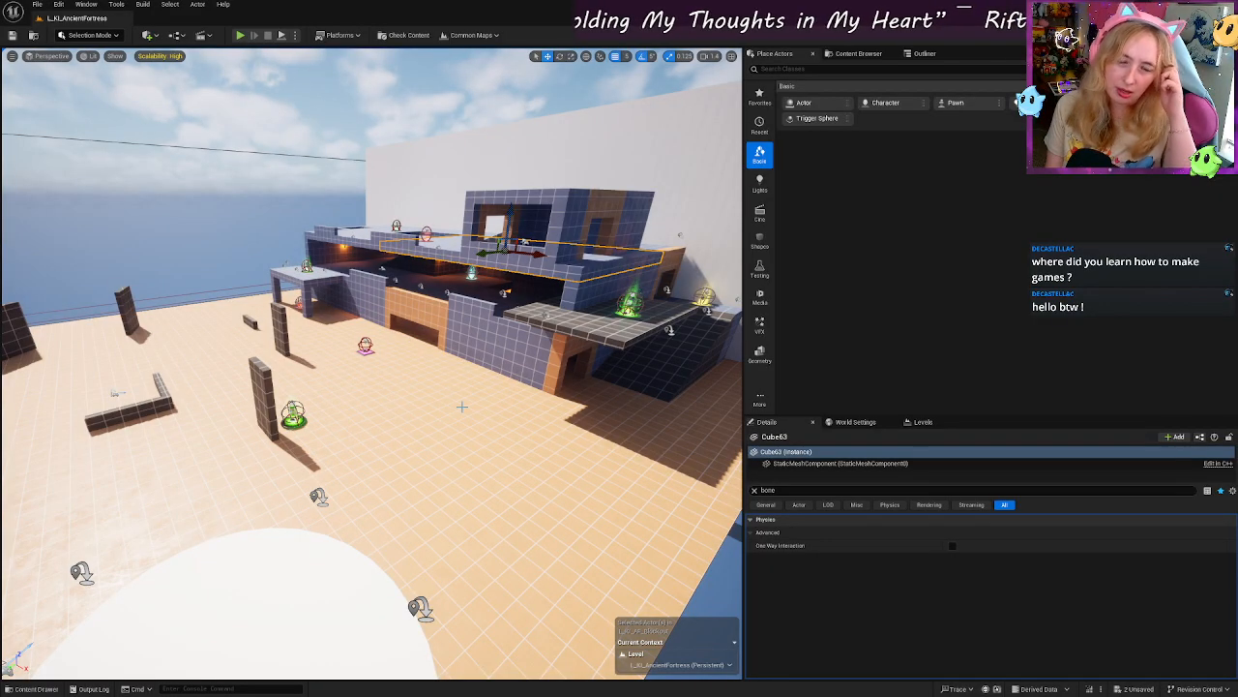
{"action": "right_click_drag", "start_coordinate": [463, 407], "coordinate": [492, 397]}
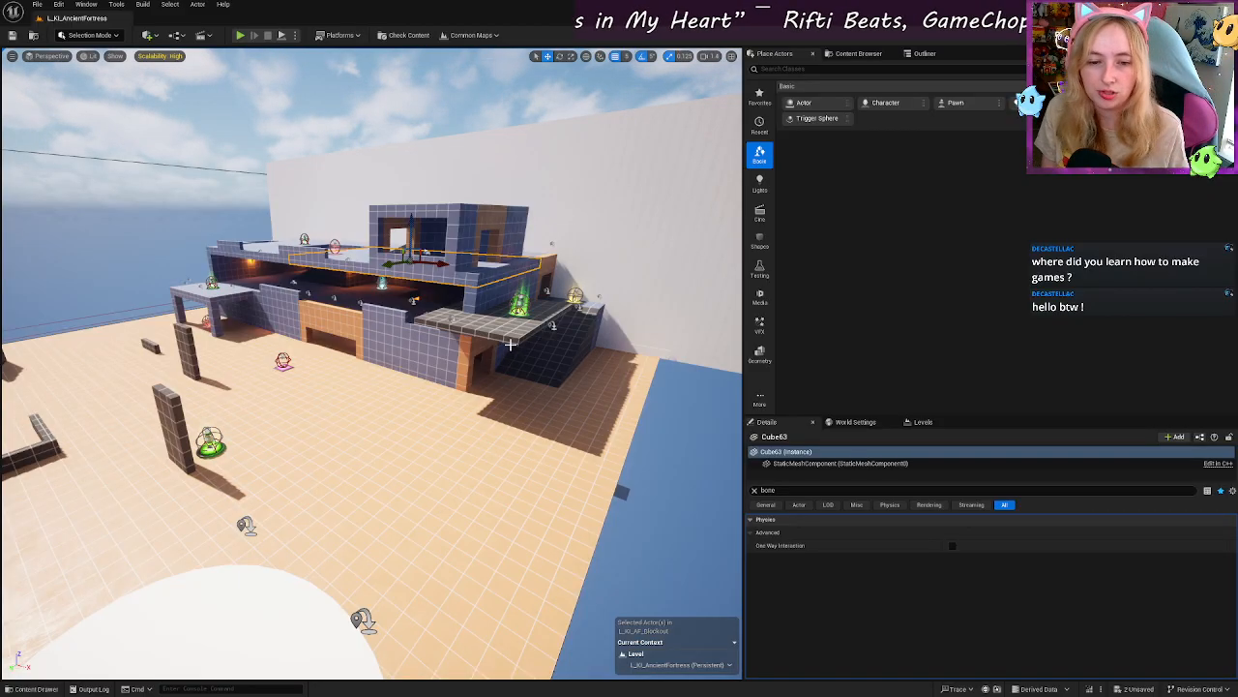
{"action": "right_click_drag", "start_coordinate": [509, 360], "coordinate": [503, 352]}
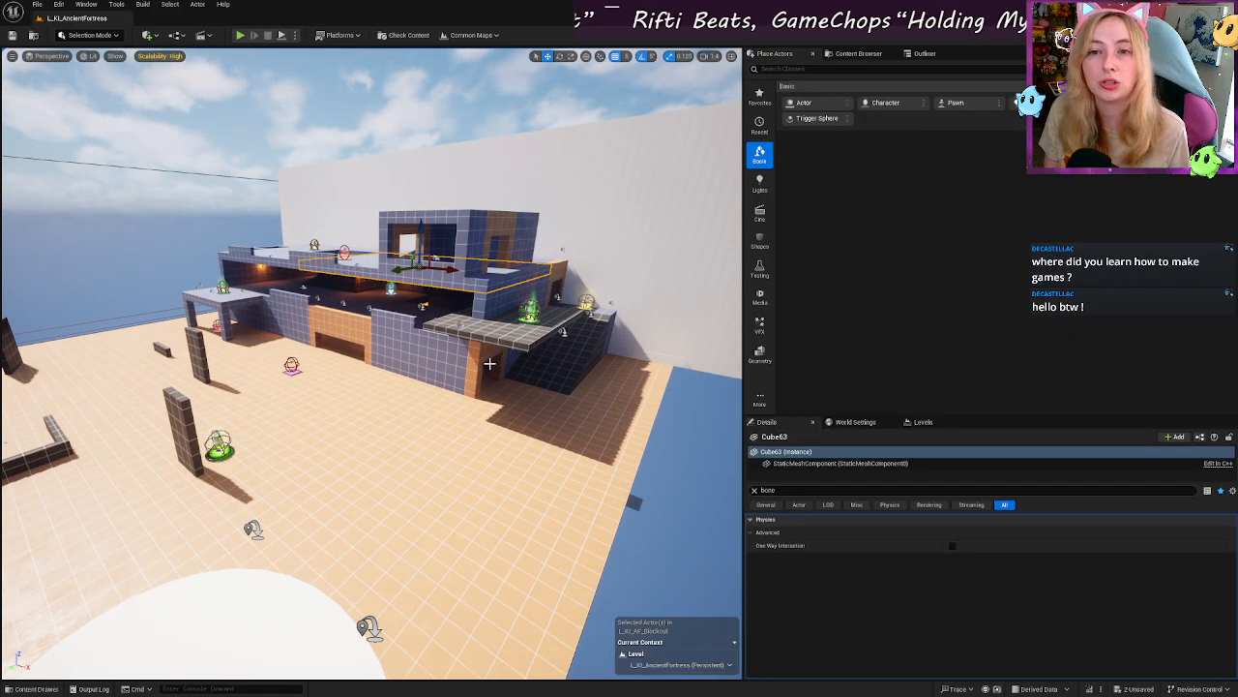
Step: Start a play test in the viewport, run across the fortress roof past the rifle spawner and ramp, and fire the rifle
{"action": "left_click", "coordinate": [295, 36]}
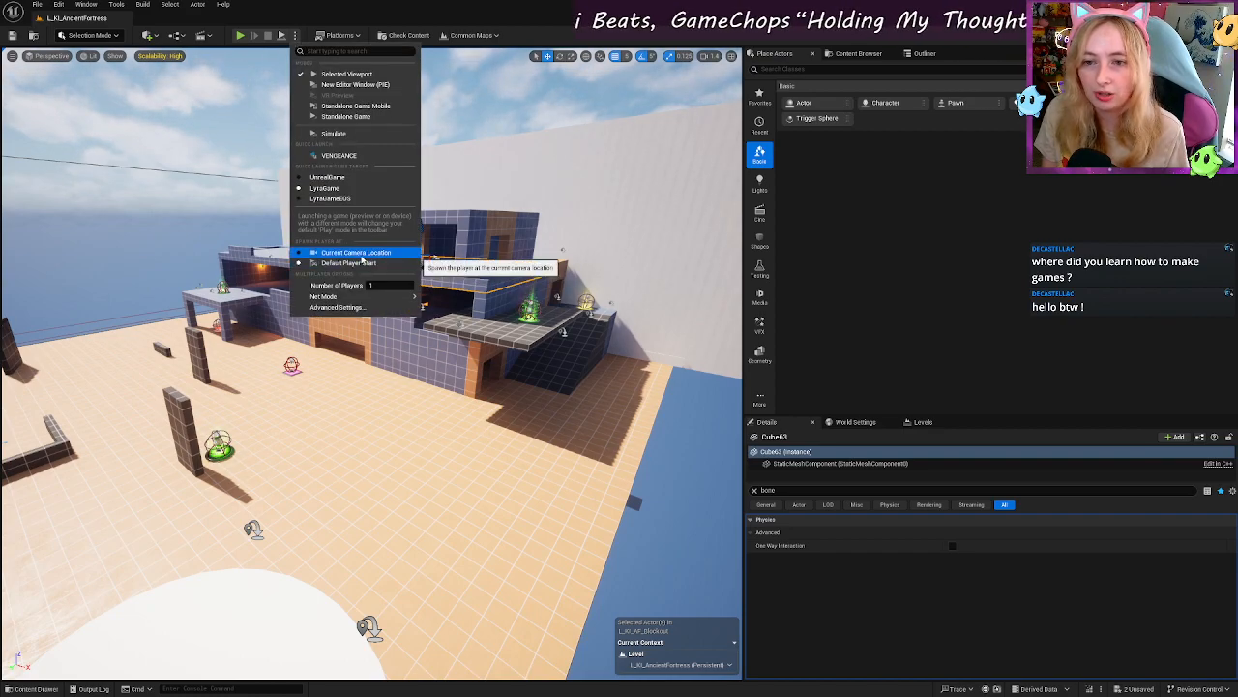
{"action": "key", "text": "w"}
{"action": "right_click_drag", "start_coordinate": [578, 242], "coordinate": [532, 242]}
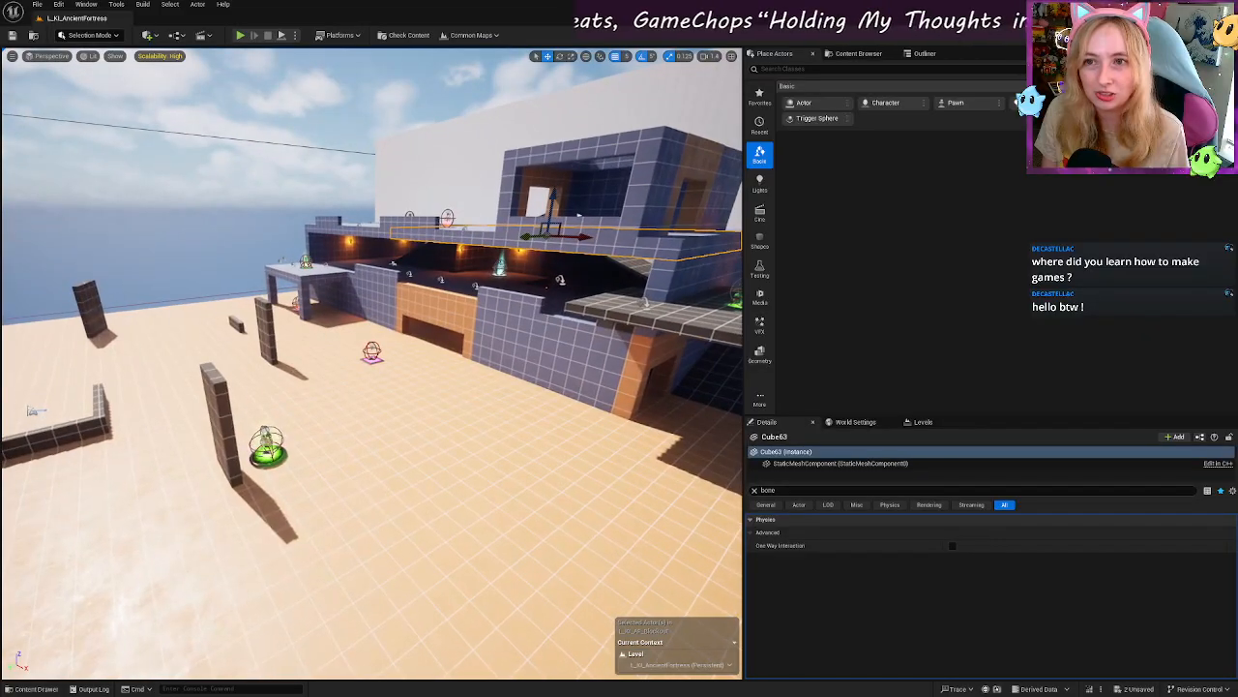
{"action": "left_click", "coordinate": [241, 36]}
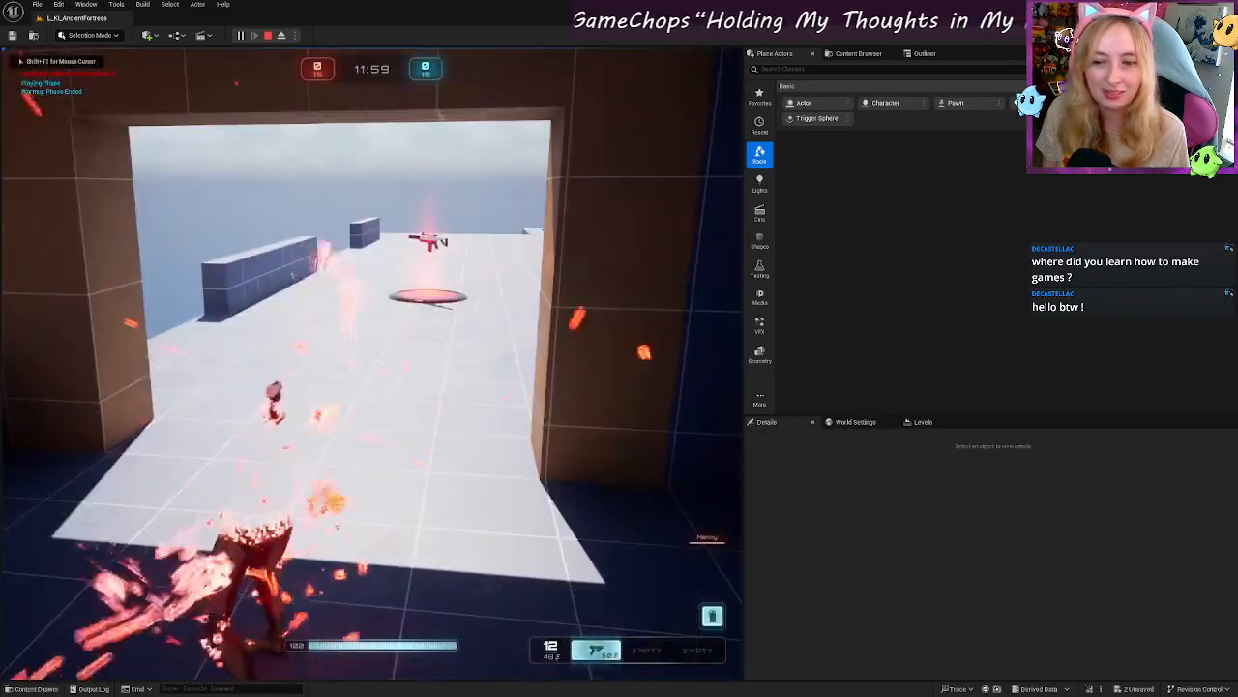
{"action": "key", "text": "w"}
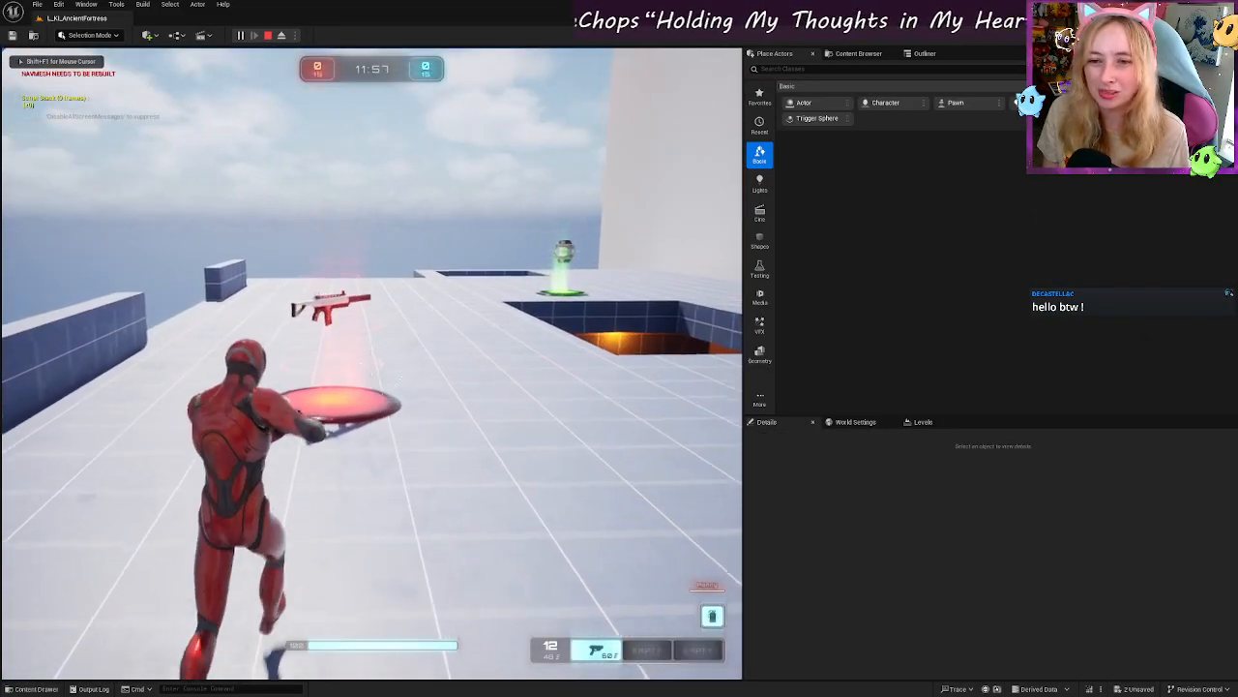
{"action": "key", "text": "w"}
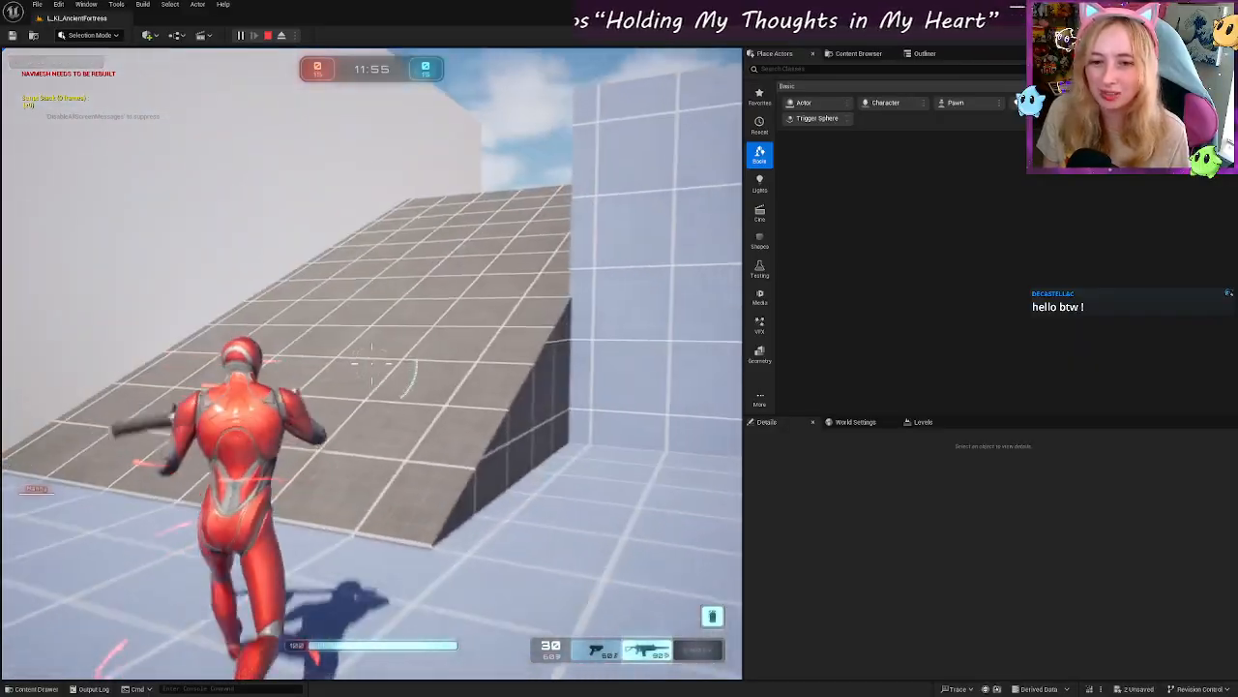
{"action": "key", "text": "space"}
{"action": "key", "text": "w"}
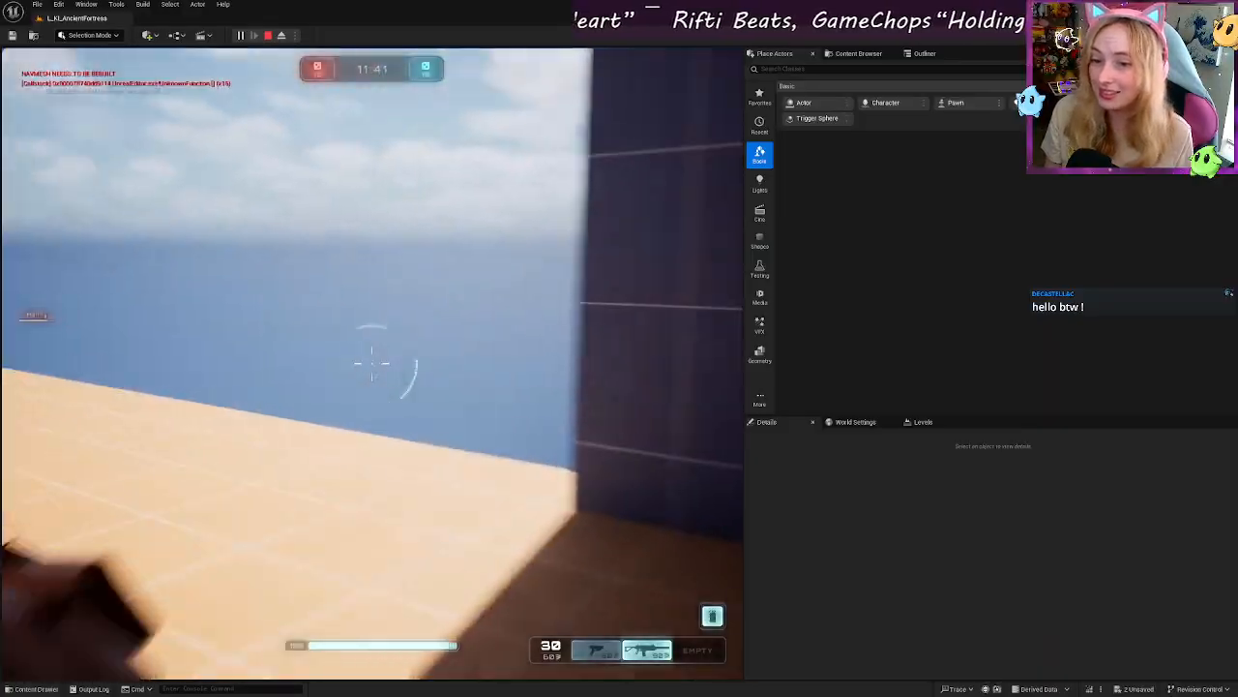
{"action": "left_click", "coordinate": [372, 363]}
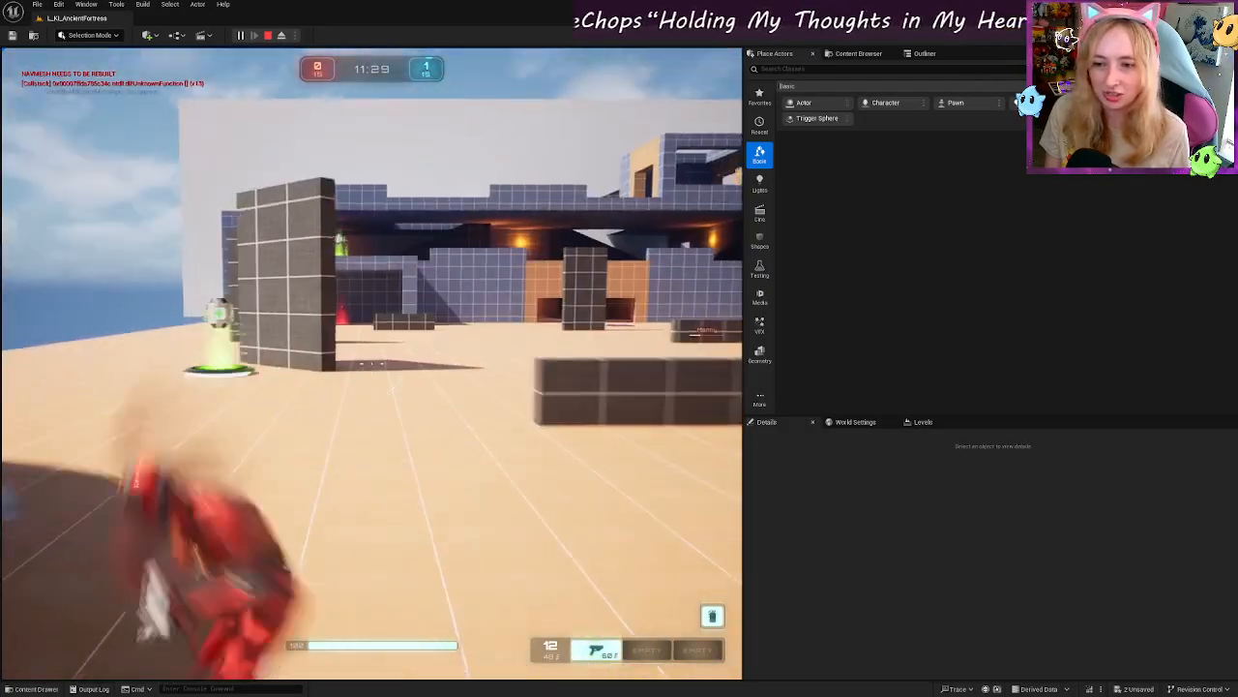
Step: Play-test the open arena, visiting the green pickup, the pink launch pad by the white cylinder and the yellow weapon spawner
{"action": "key", "text": "w"}
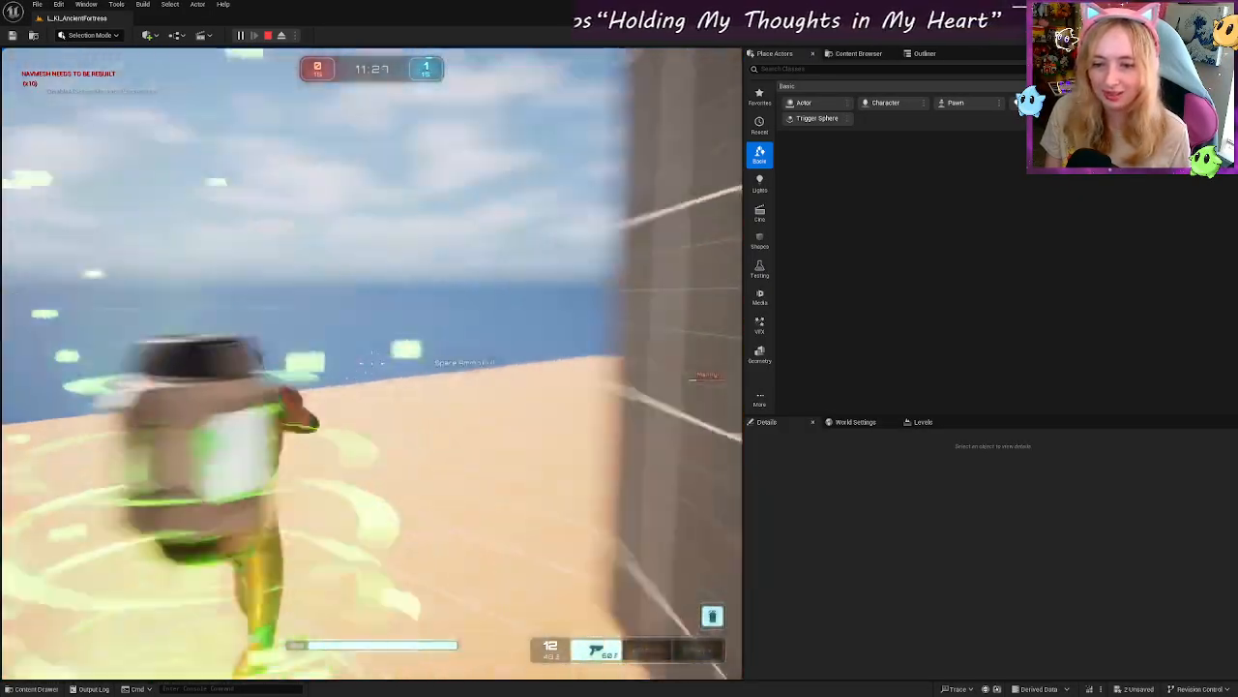
{"action": "key", "text": "w"}
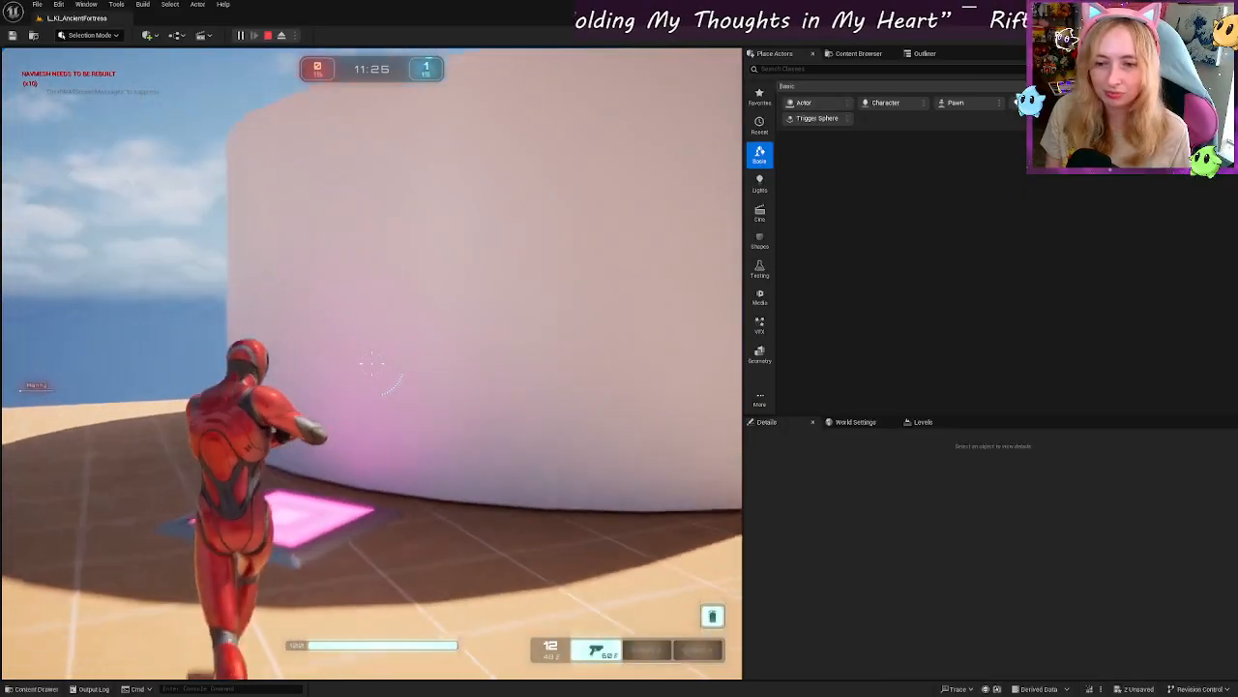
{"action": "key", "text": "w"}
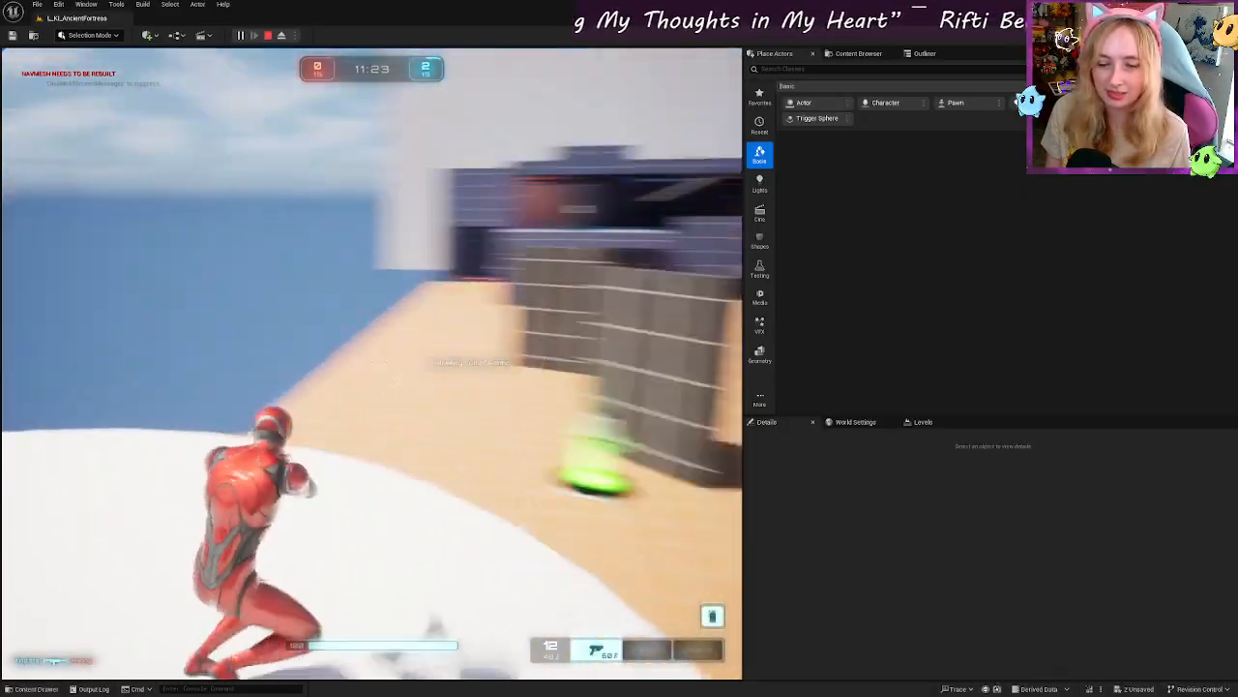
{"action": "key", "text": "w"}
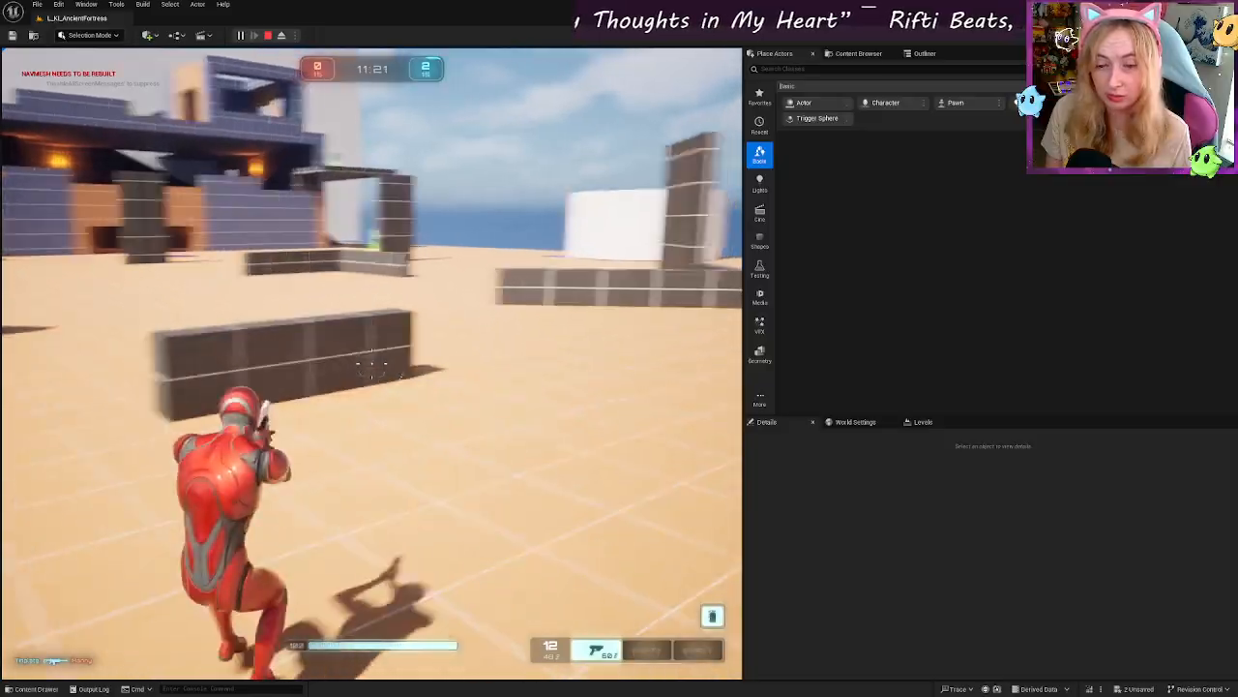
{"action": "key", "text": "w"}
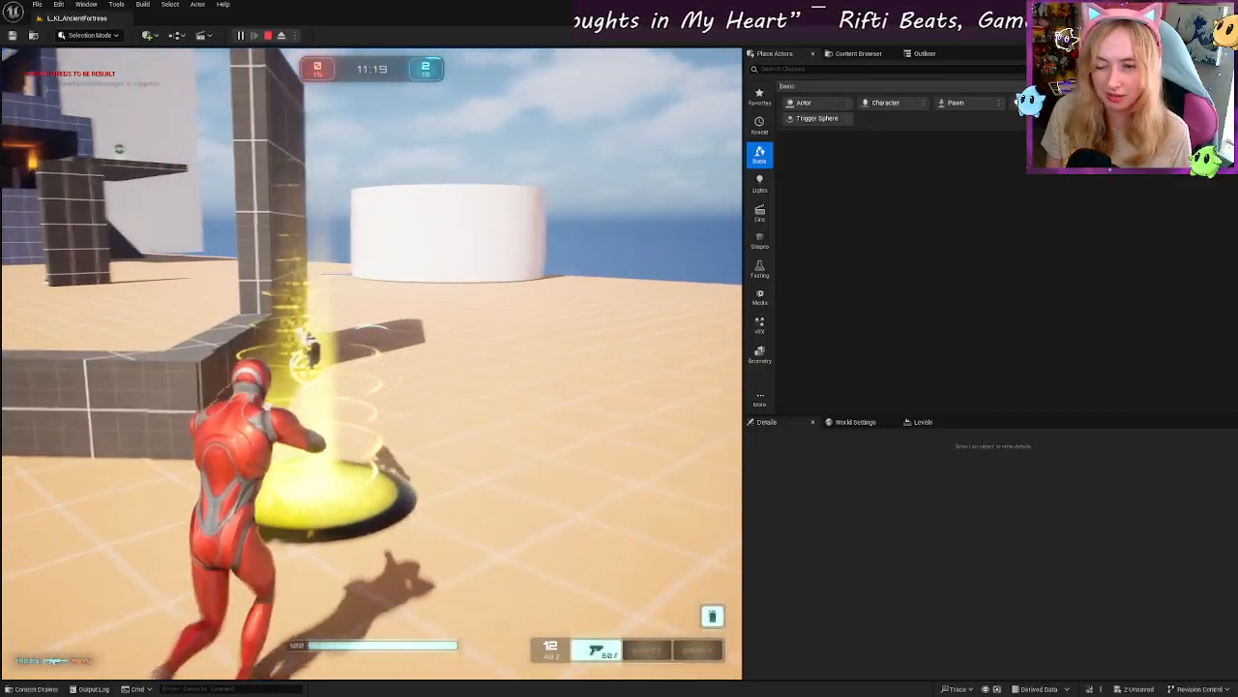
{"action": "key", "text": "w"}
{"action": "key", "text": "s"}
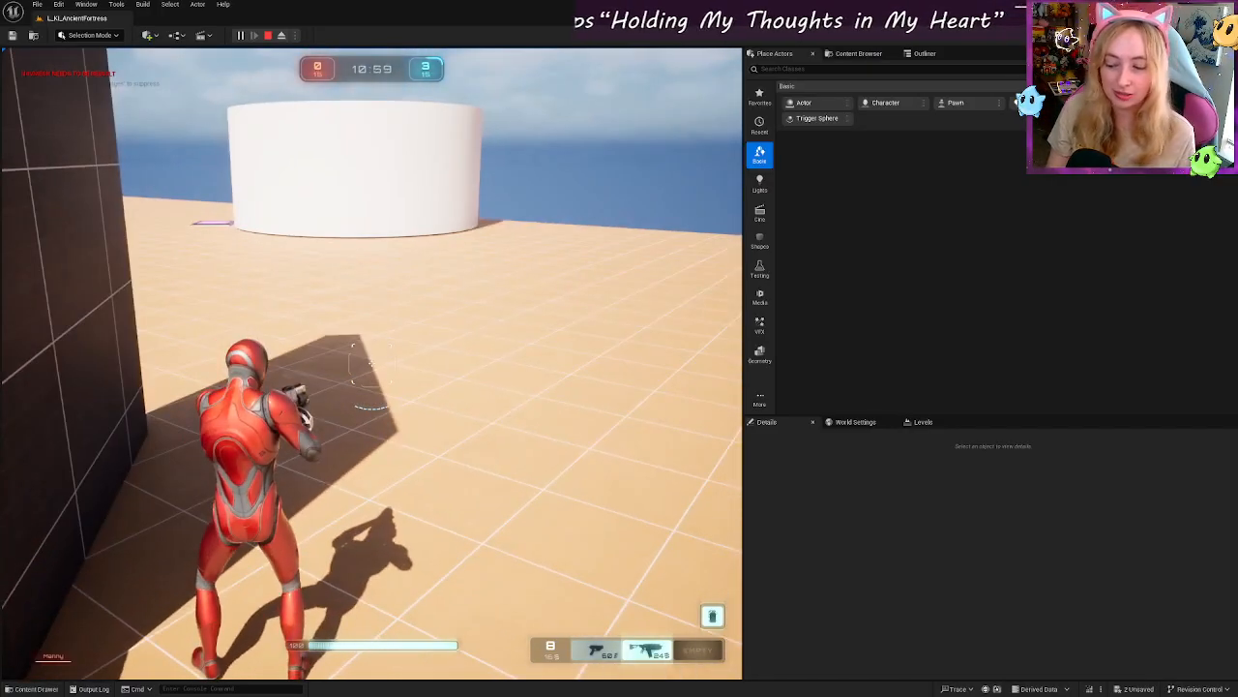
Step: Run from the arena cover blocks to the fortress's side entrance and into the torch-lit lower hall
{"action": "key", "text": "w"}
{"action": "key", "text": "w"}
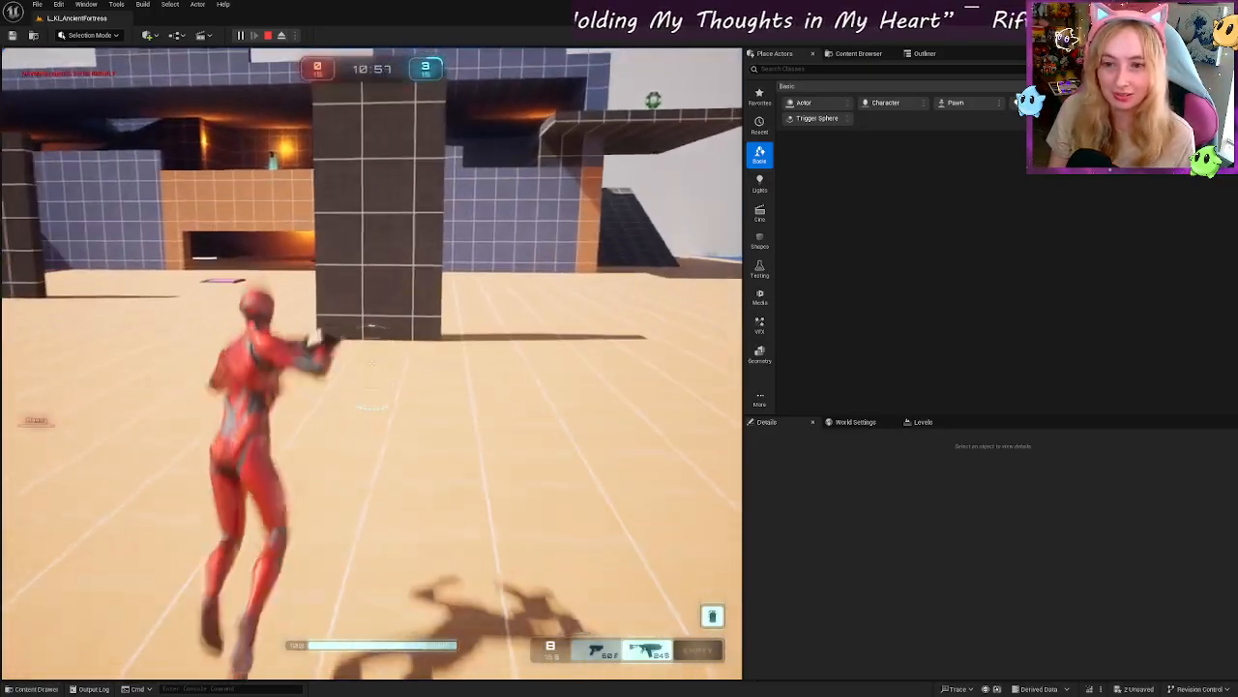
{"action": "key", "text": "w"}
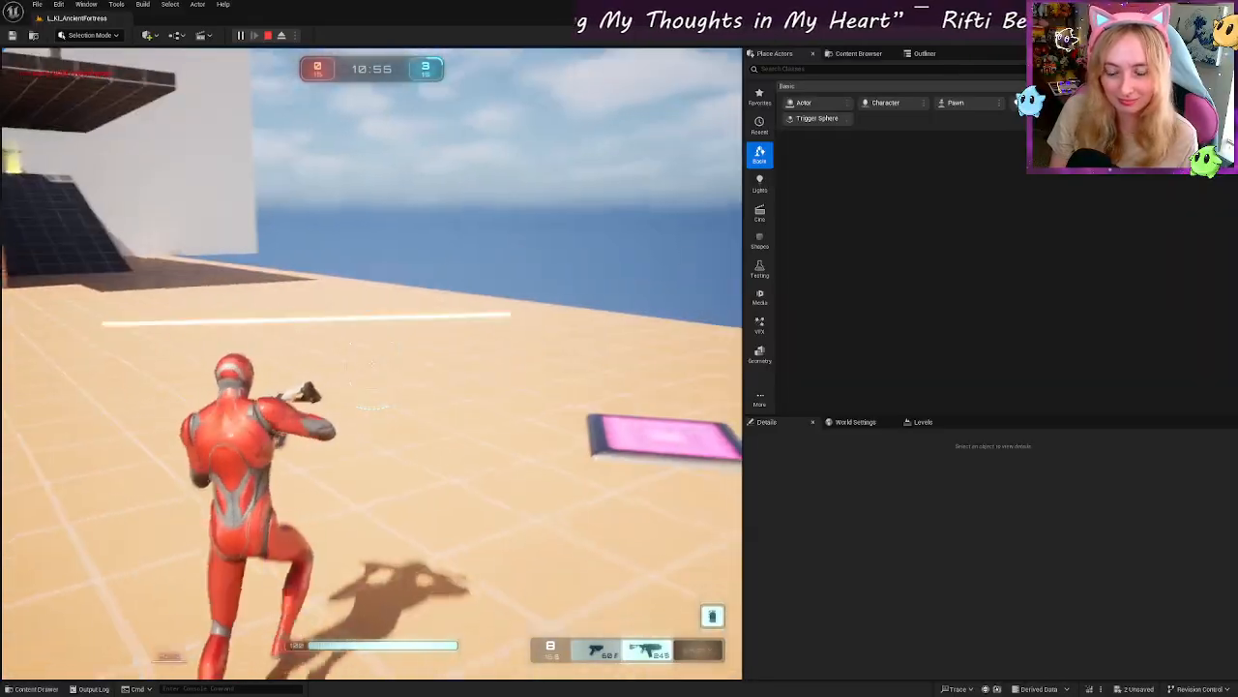
{"action": "key", "text": "w"}
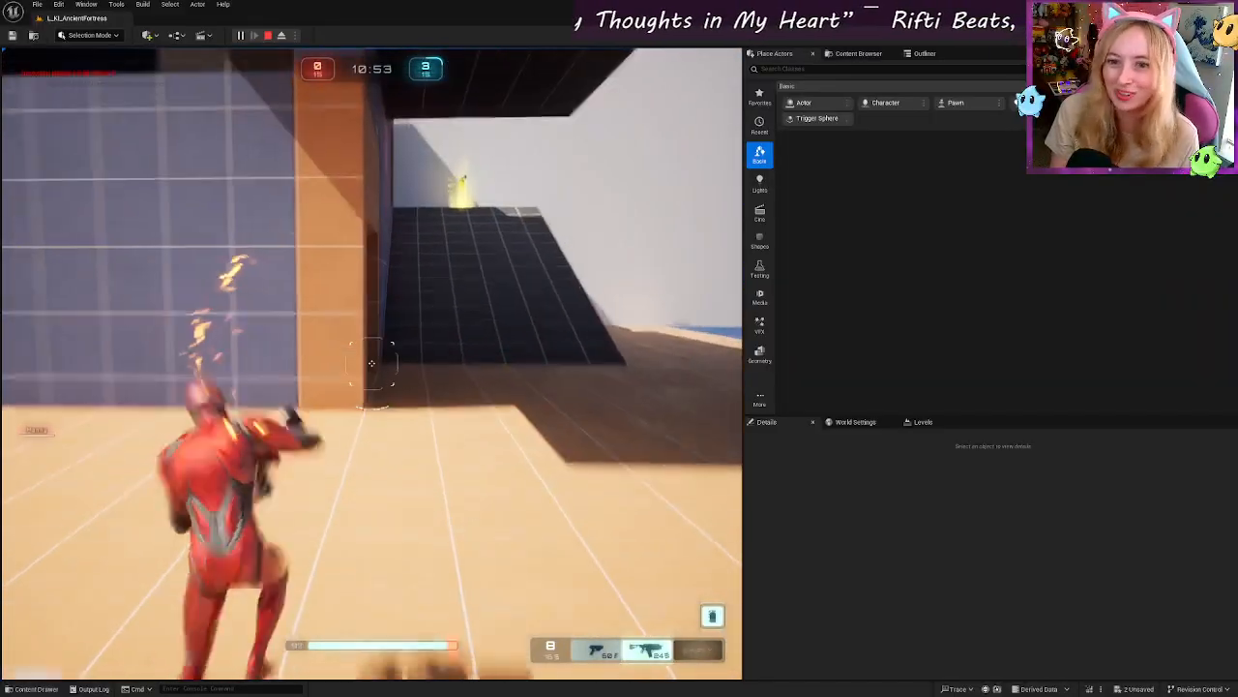
{"action": "key", "text": "w"}
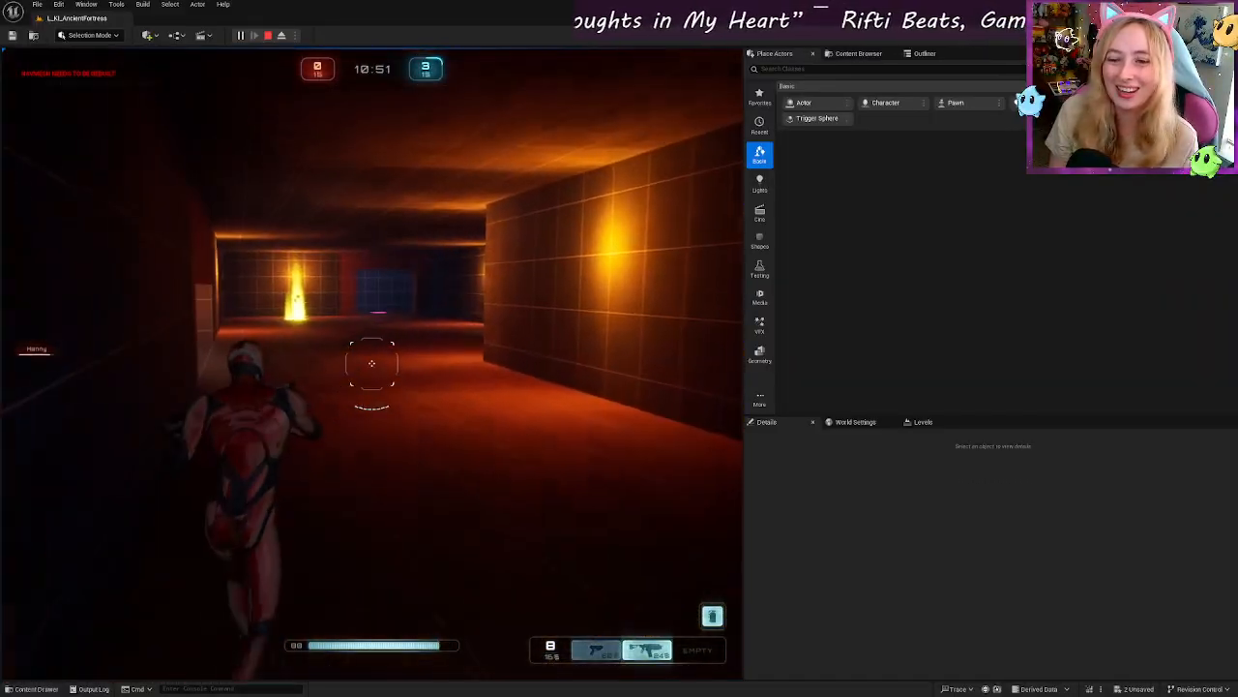
{"action": "key", "text": "w"}
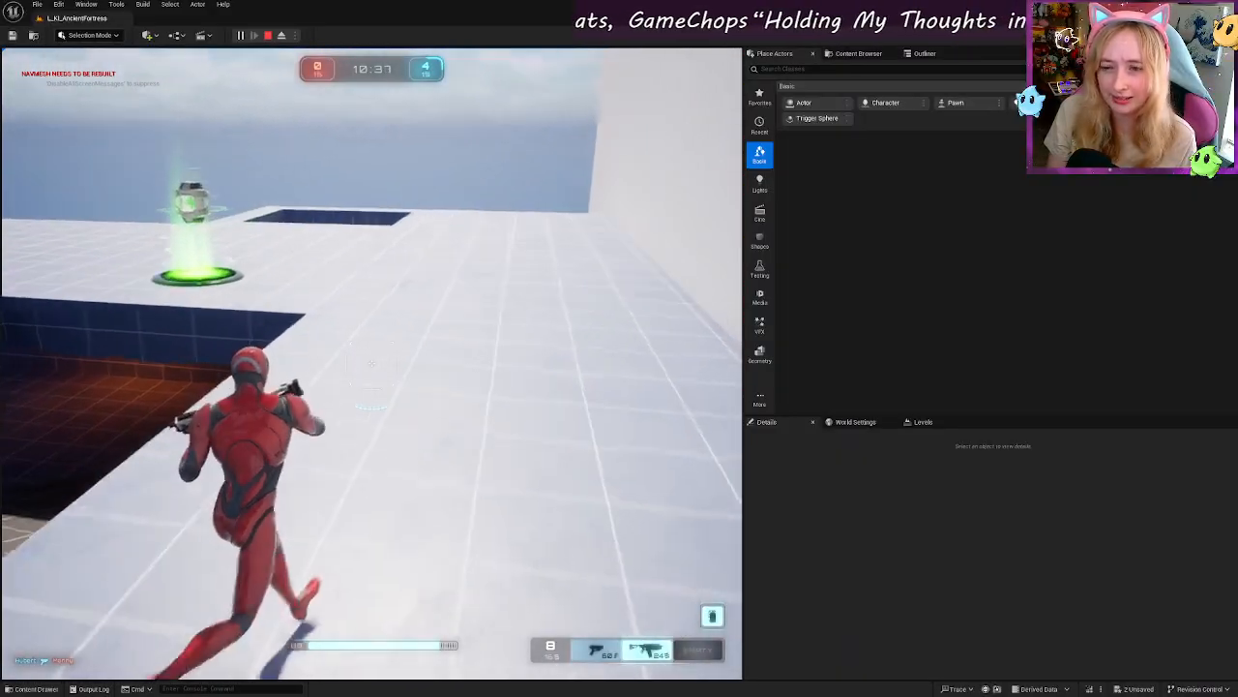
Step: Test the route from the roof opening down into the dark halls and out to the side platform's green pickup and back
{"action": "key", "text": "w"}
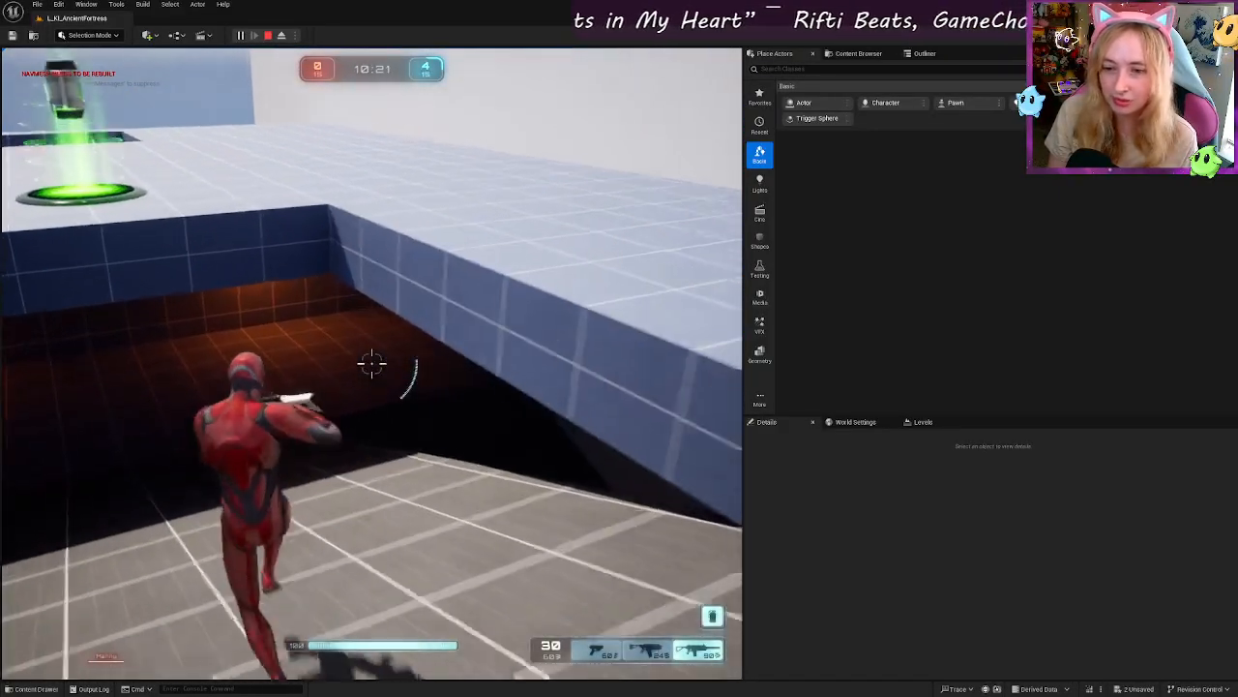
{"action": "key", "text": "w"}
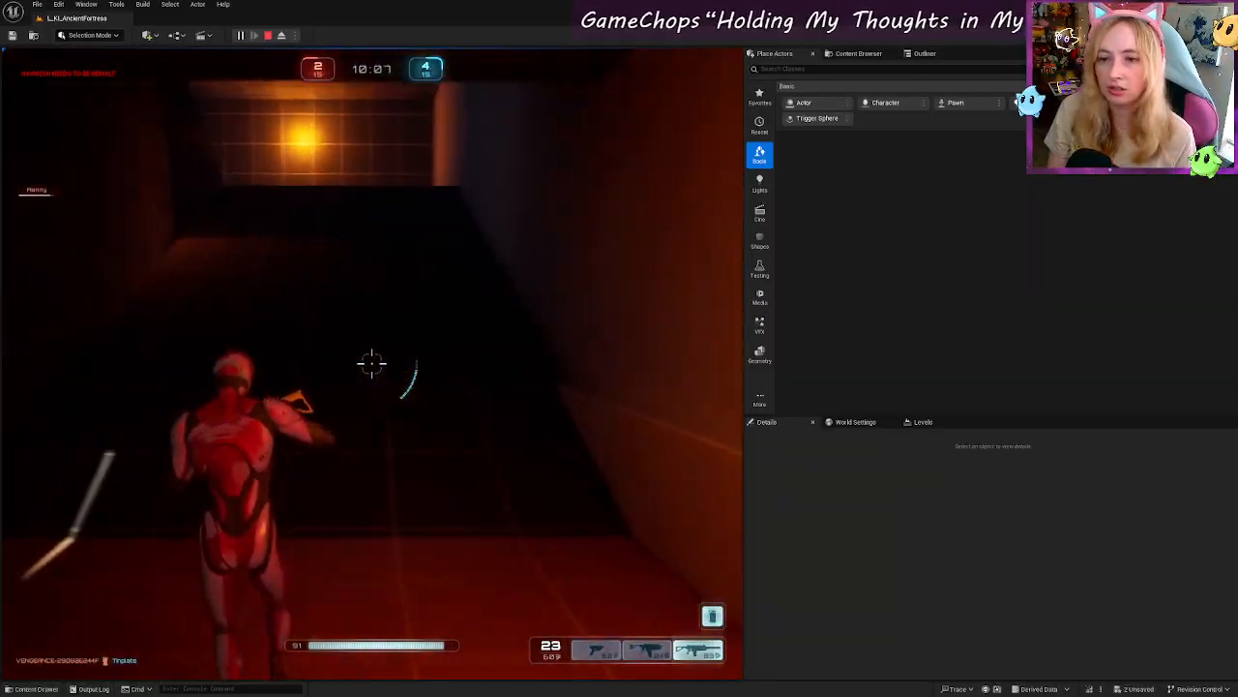
{"action": "key", "text": "w"}
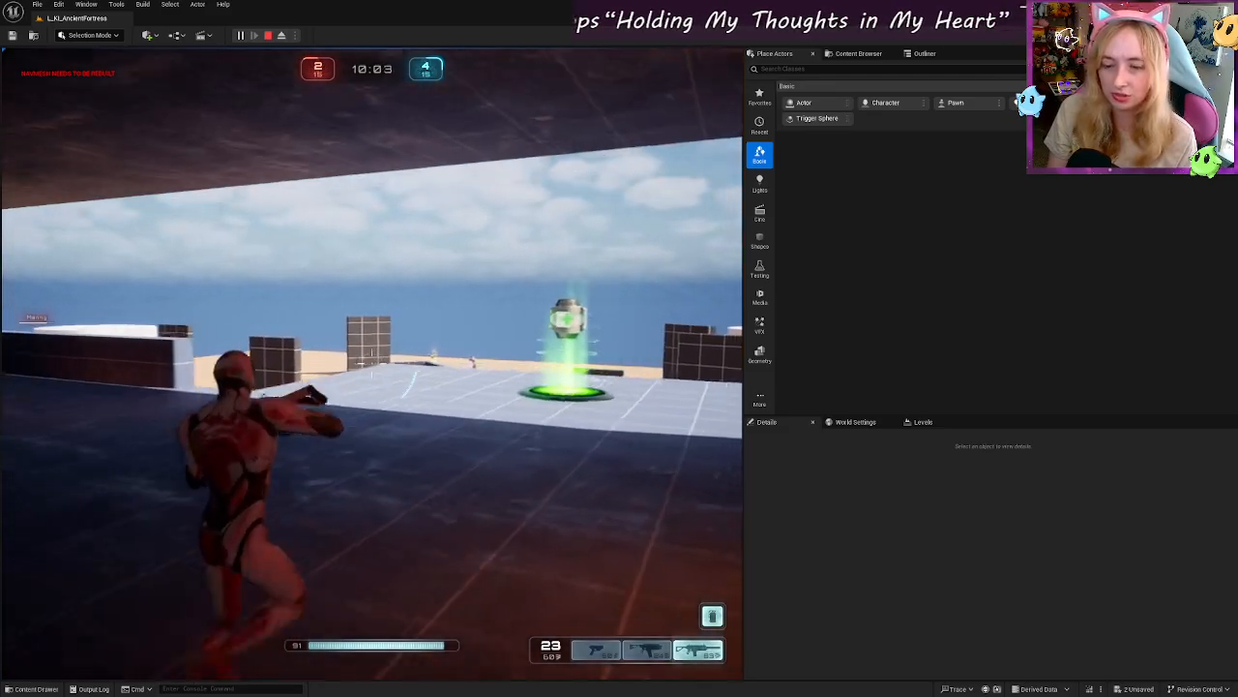
{"action": "key", "text": "w"}
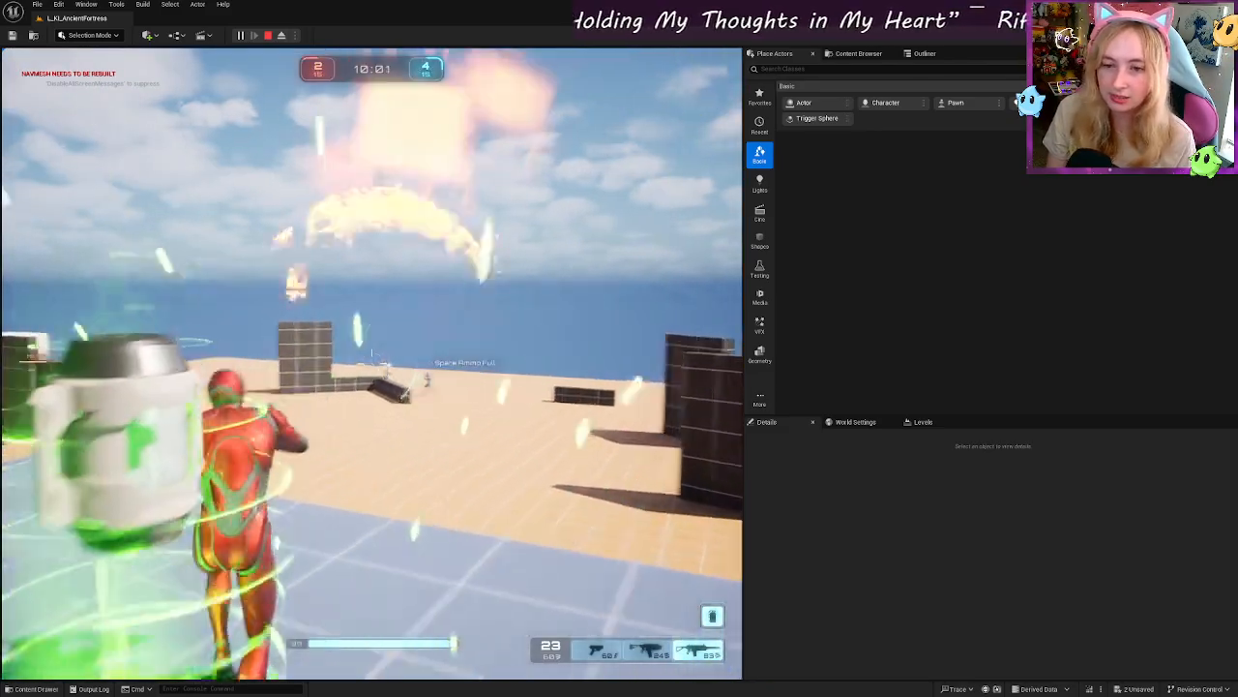
{"action": "key", "text": "w"}
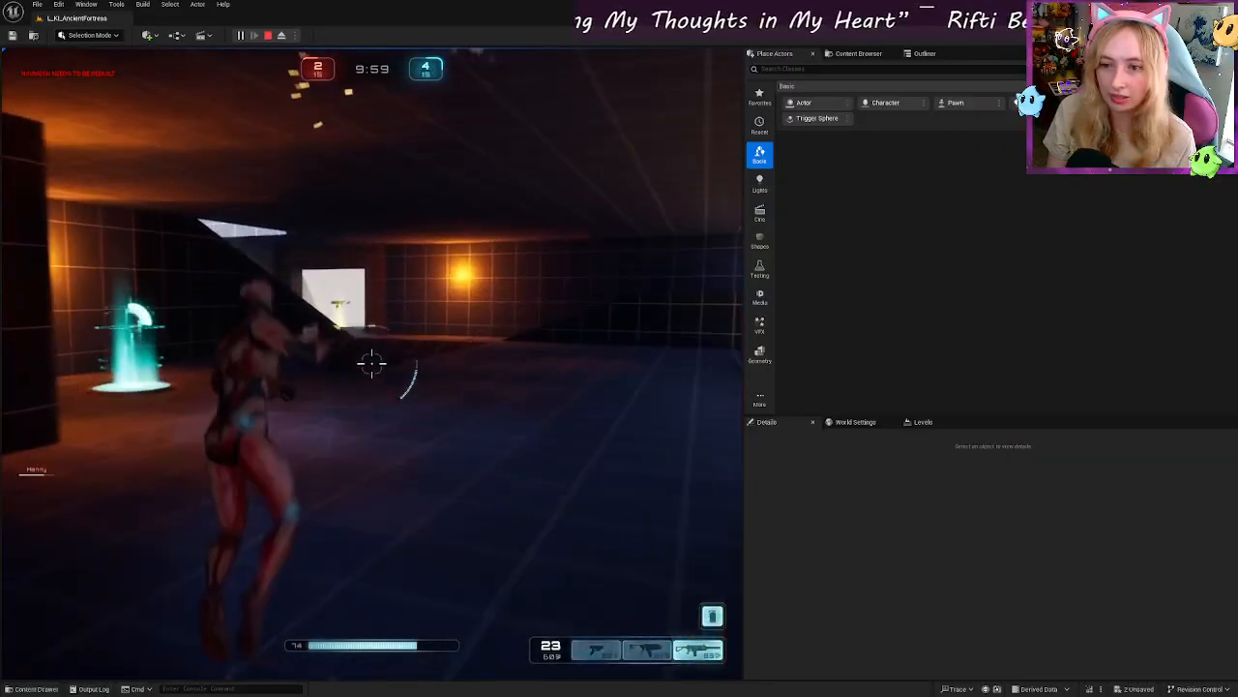
{"action": "key", "text": "w"}
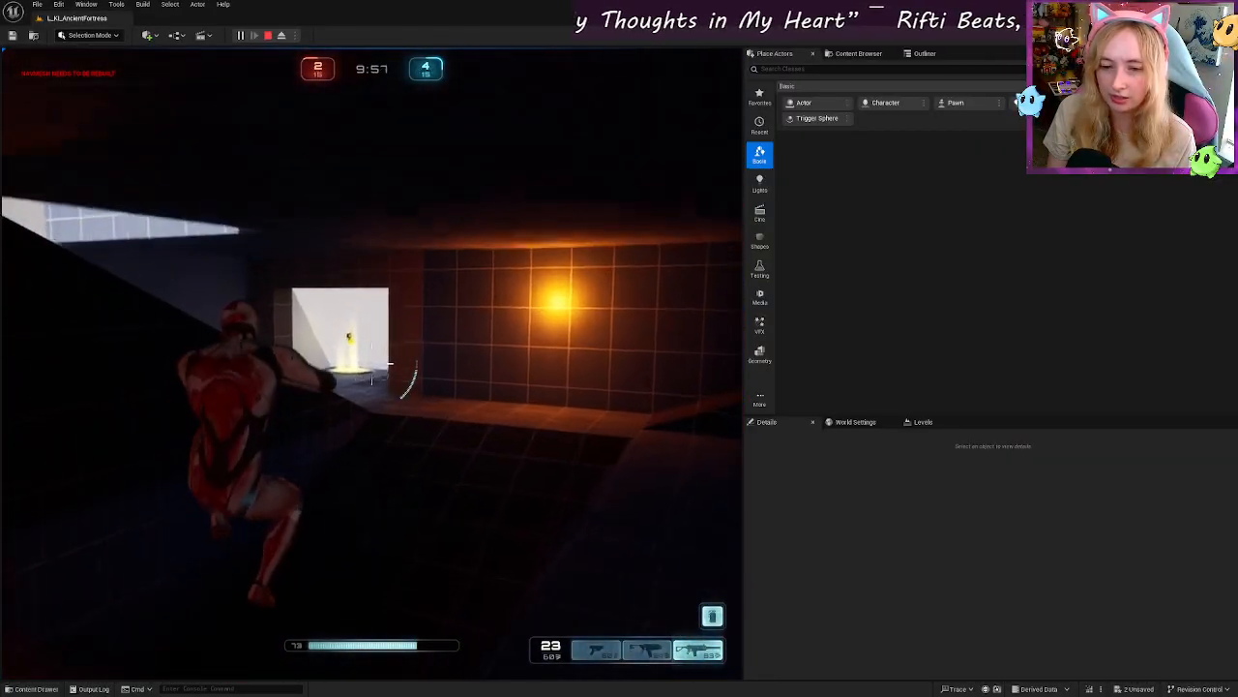
{"action": "key", "text": "w"}
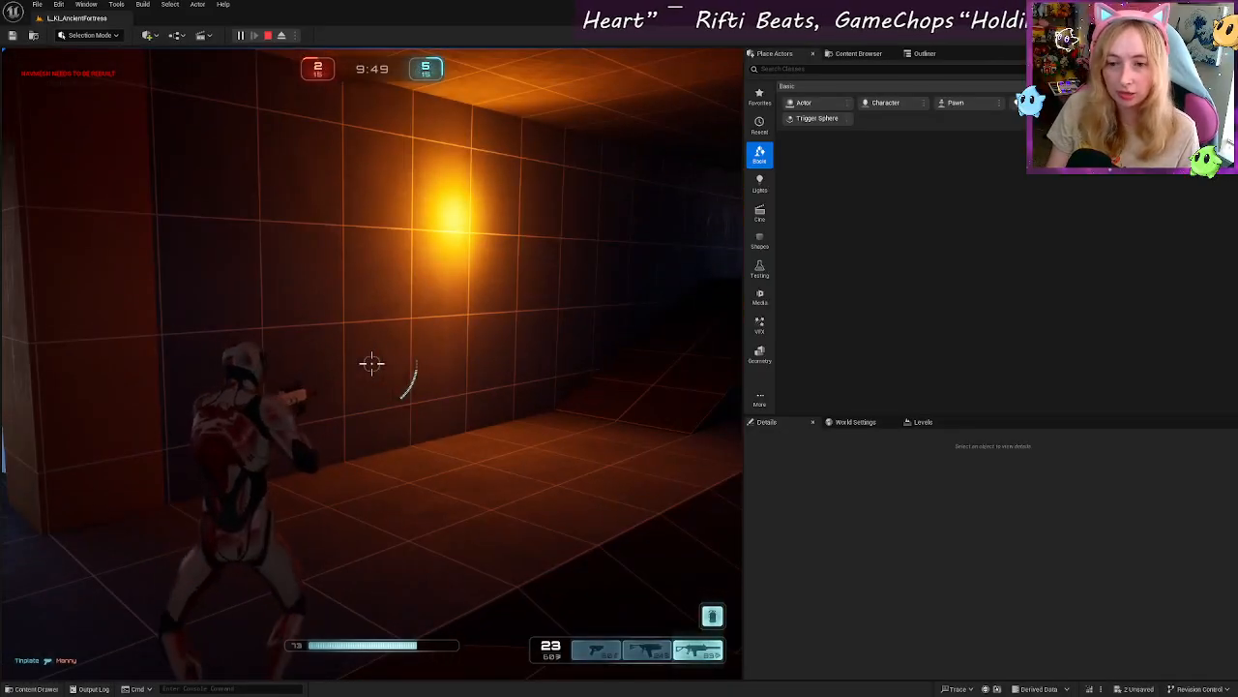
Step: Run through the lower hall past the green pickup, reload the rifle, and exit along the fortress's outer wall to fire
{"action": "key", "text": "w"}
{"action": "key", "text": "w"}
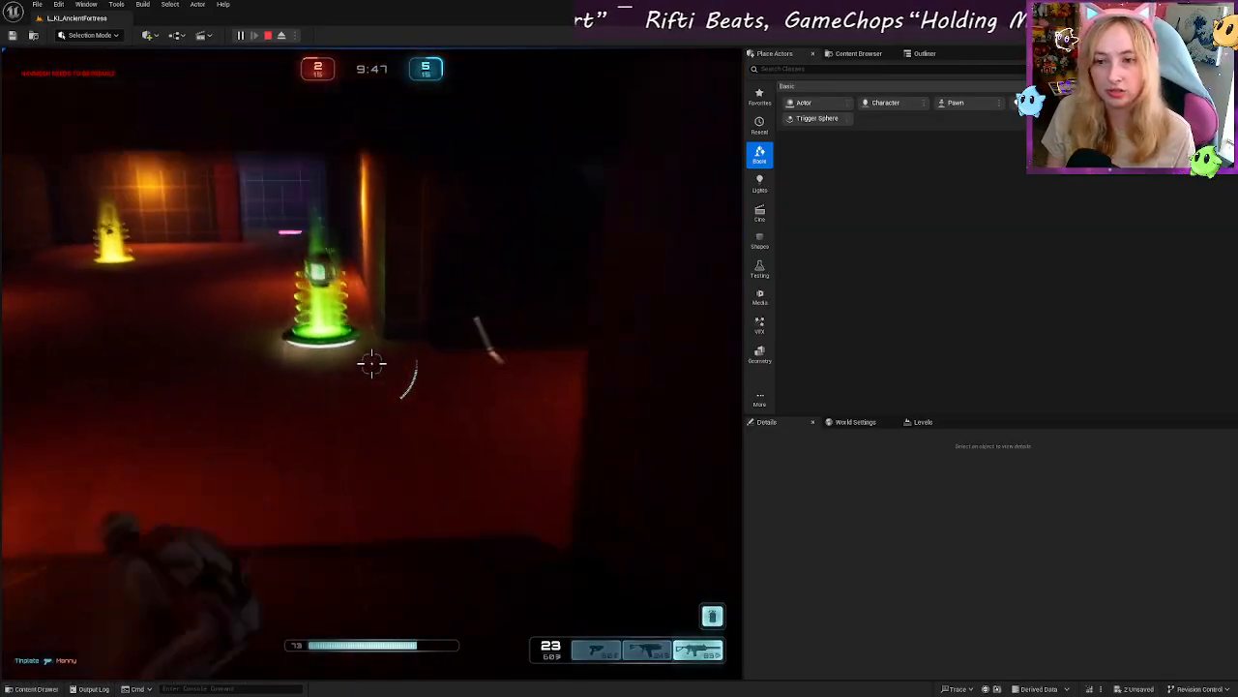
{"action": "key", "text": "w"}
{"action": "key", "text": "r"}
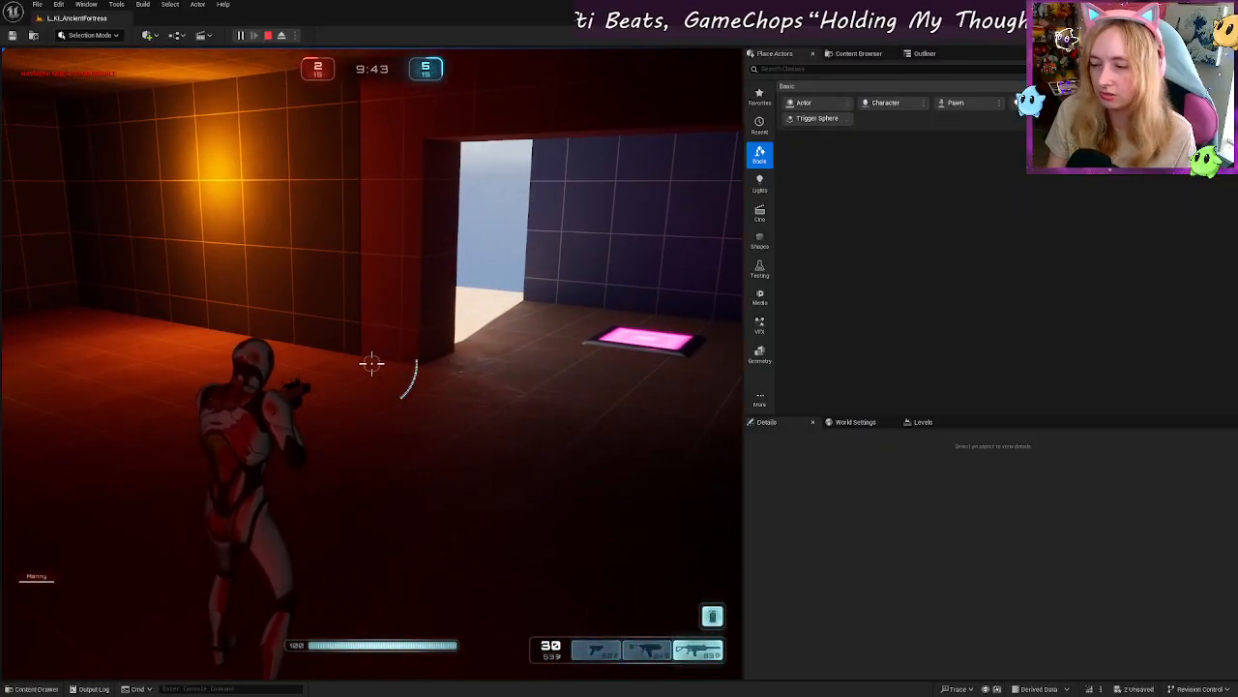
{"action": "key", "text": "w"}
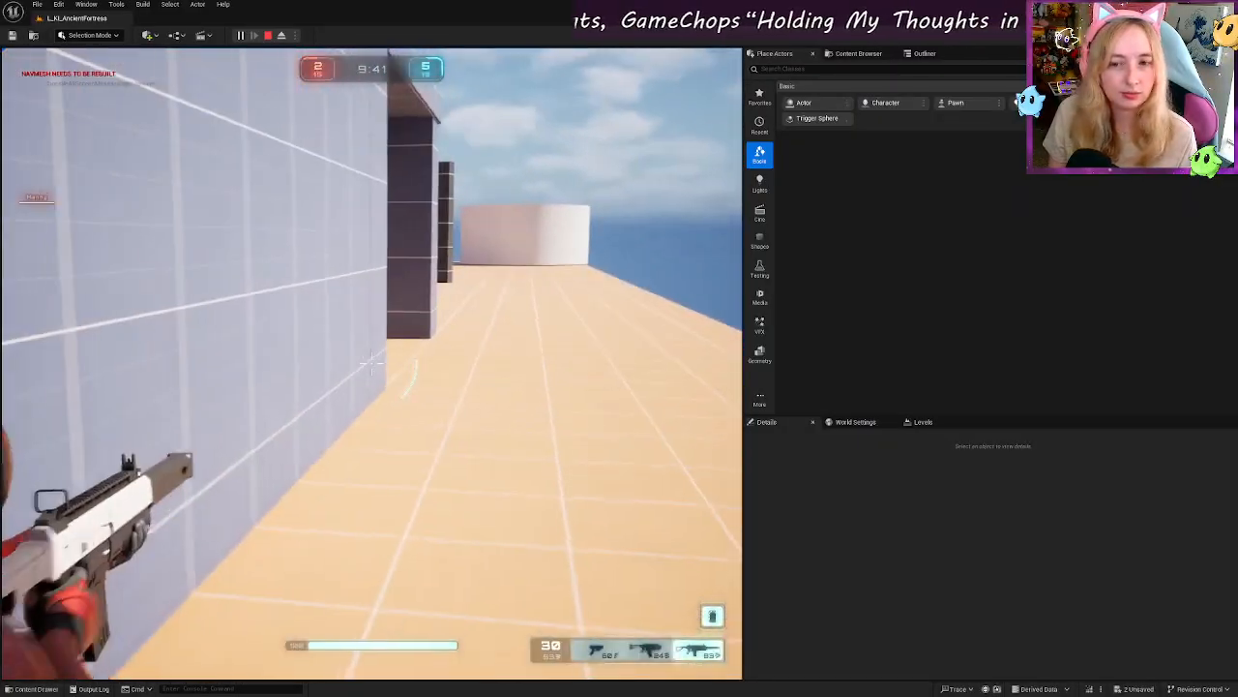
{"action": "key", "text": "w"}
{"action": "left_click", "coordinate": [372, 362]}
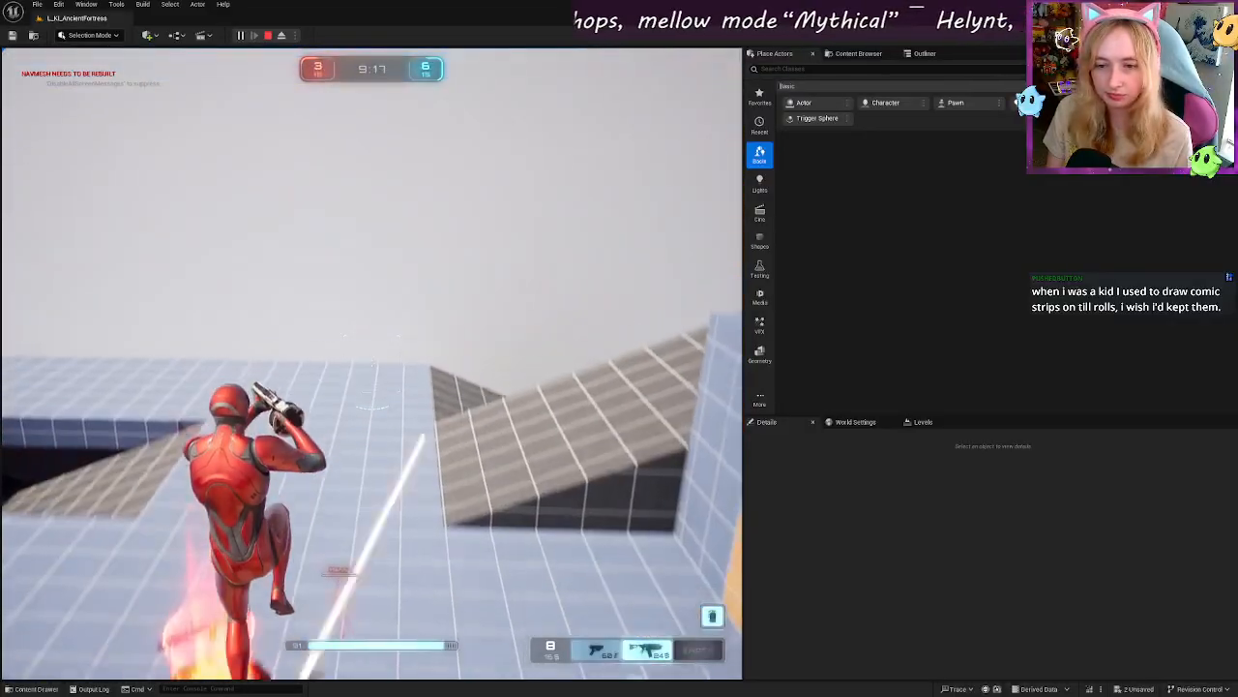
Step: Test the route from the roof through the torch-lit hall, up the ramp, past the yellow weapon spawner and back onto the roof
{"action": "key", "text": "w"}
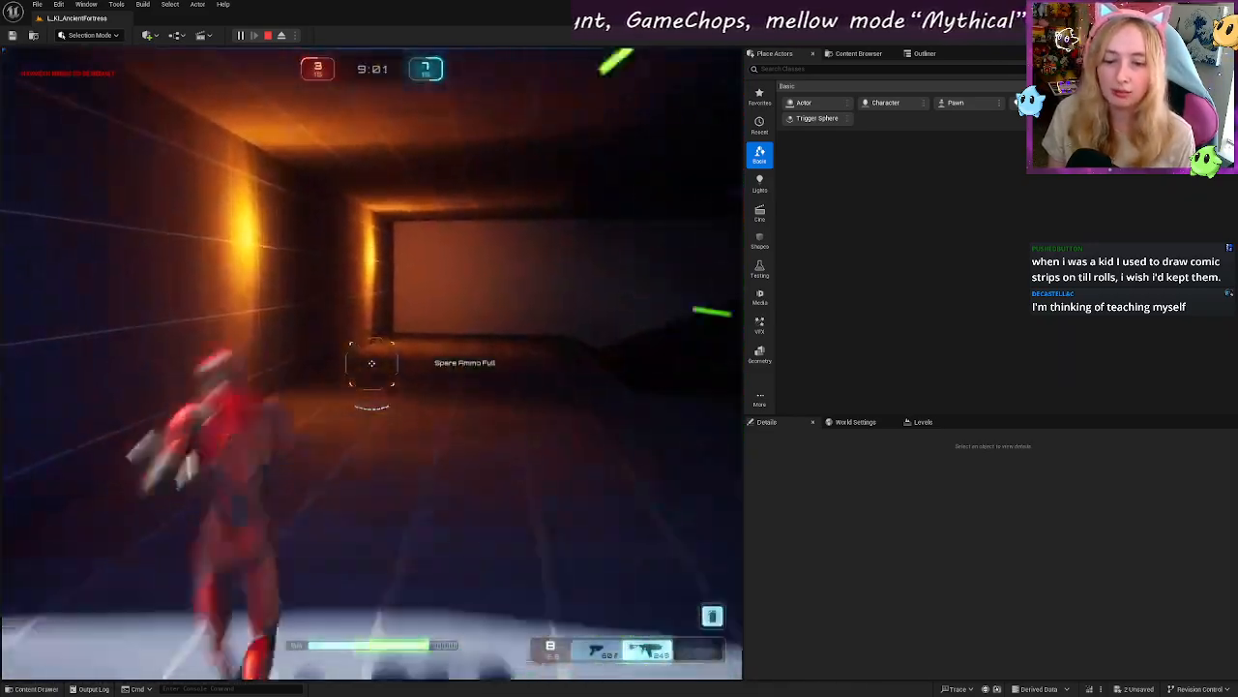
{"action": "key", "text": "w"}
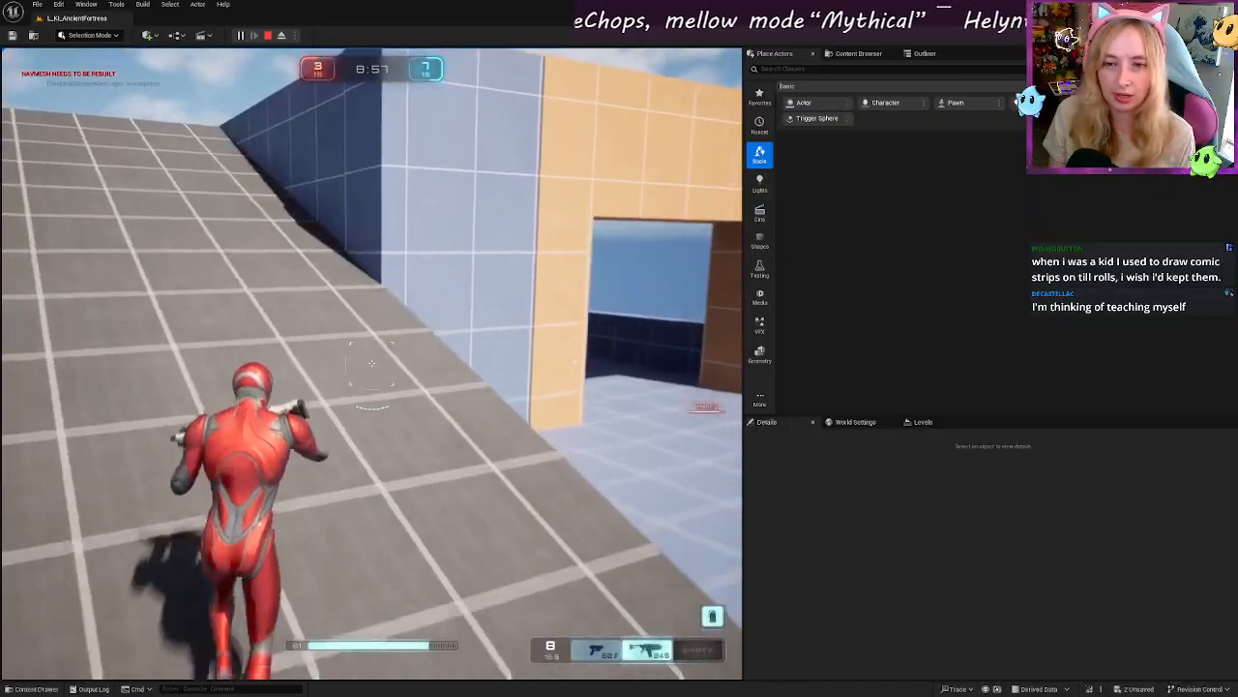
{"action": "key", "text": "w"}
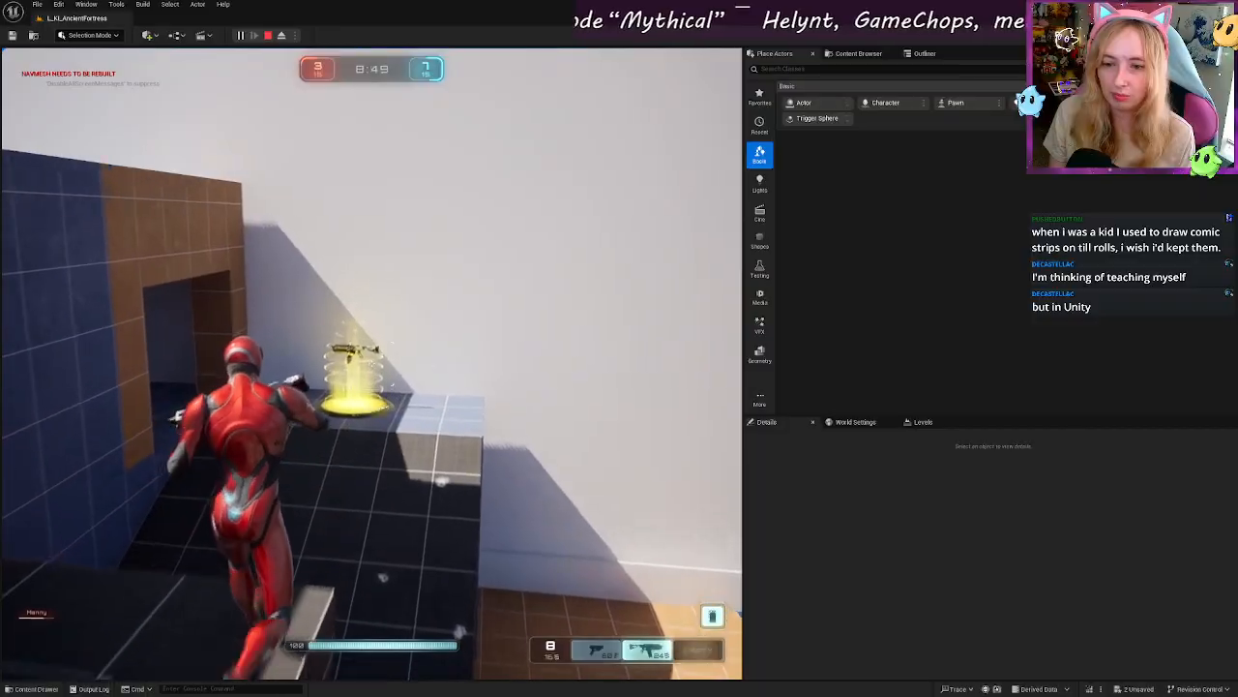
{"action": "key", "text": "w"}
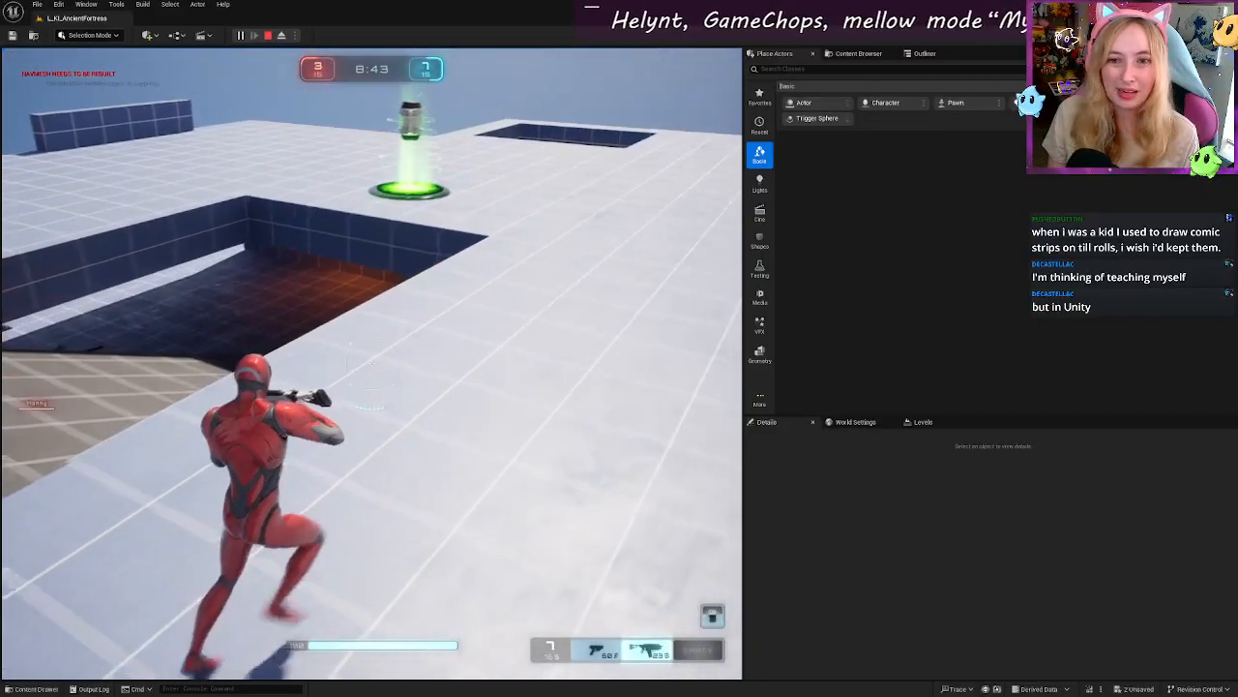
{"action": "key", "text": "w"}
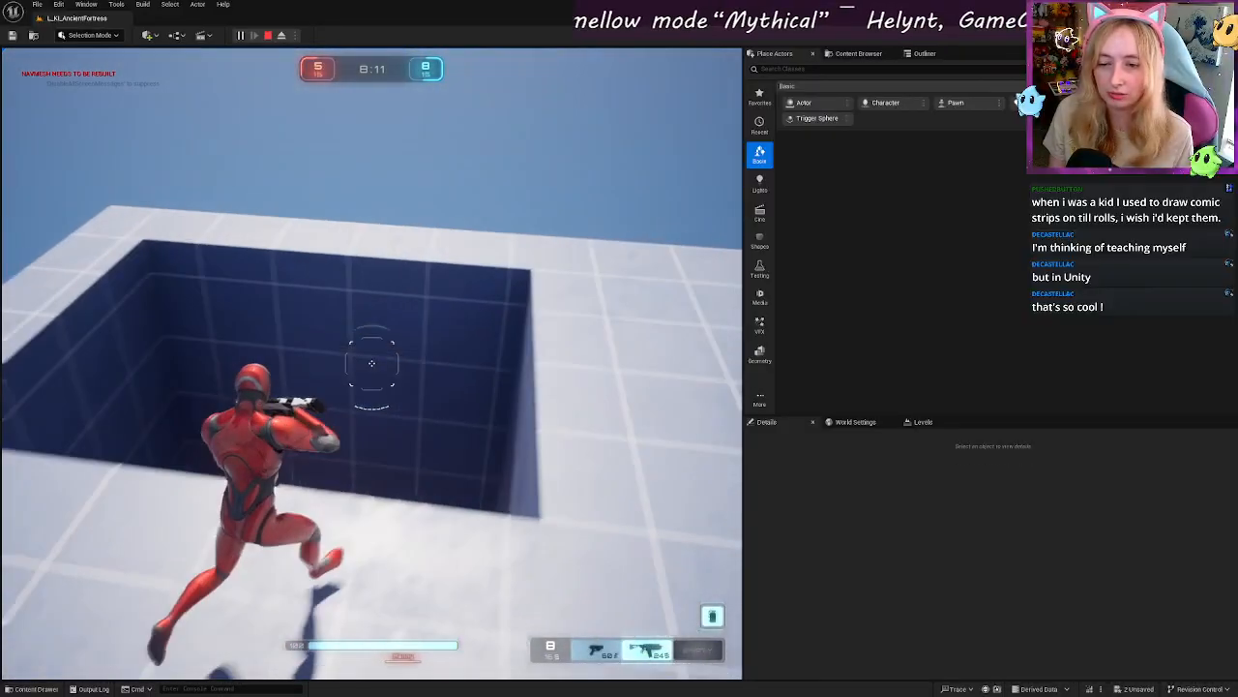
Step: Circle the rooftop opening, drop to the arena, and enter the torch-lit hall to fight an enemy
{"action": "key", "text": "w"}
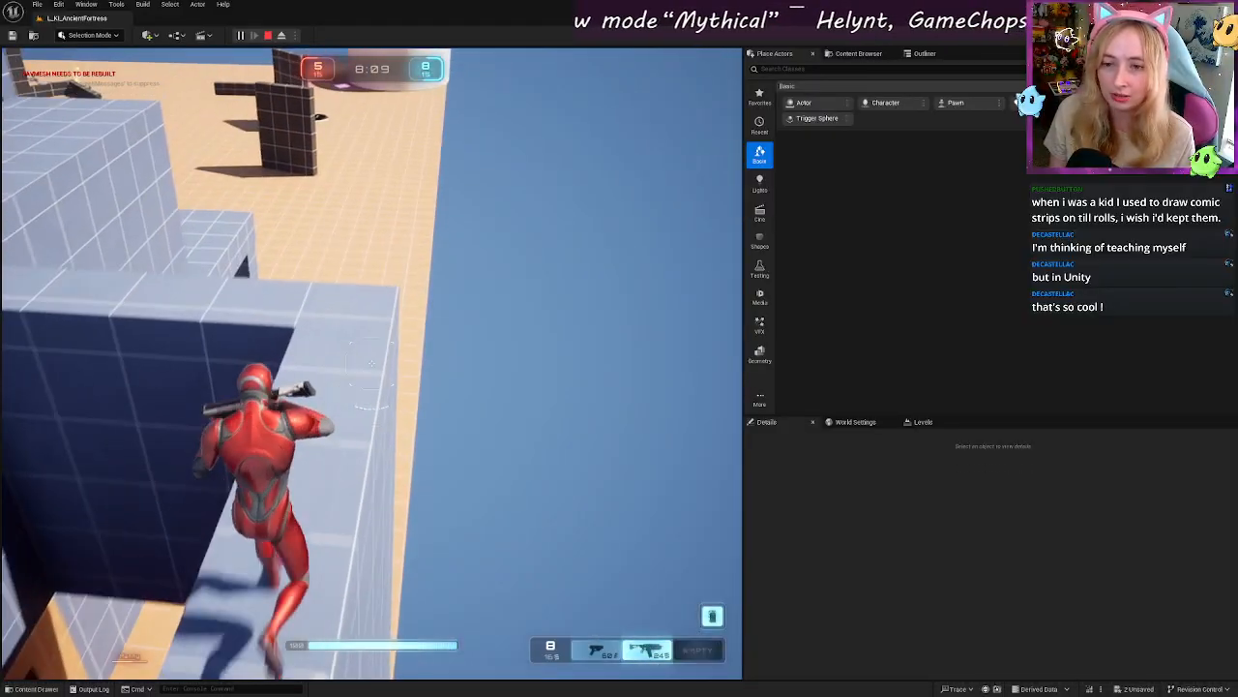
{"action": "key", "text": "w"}
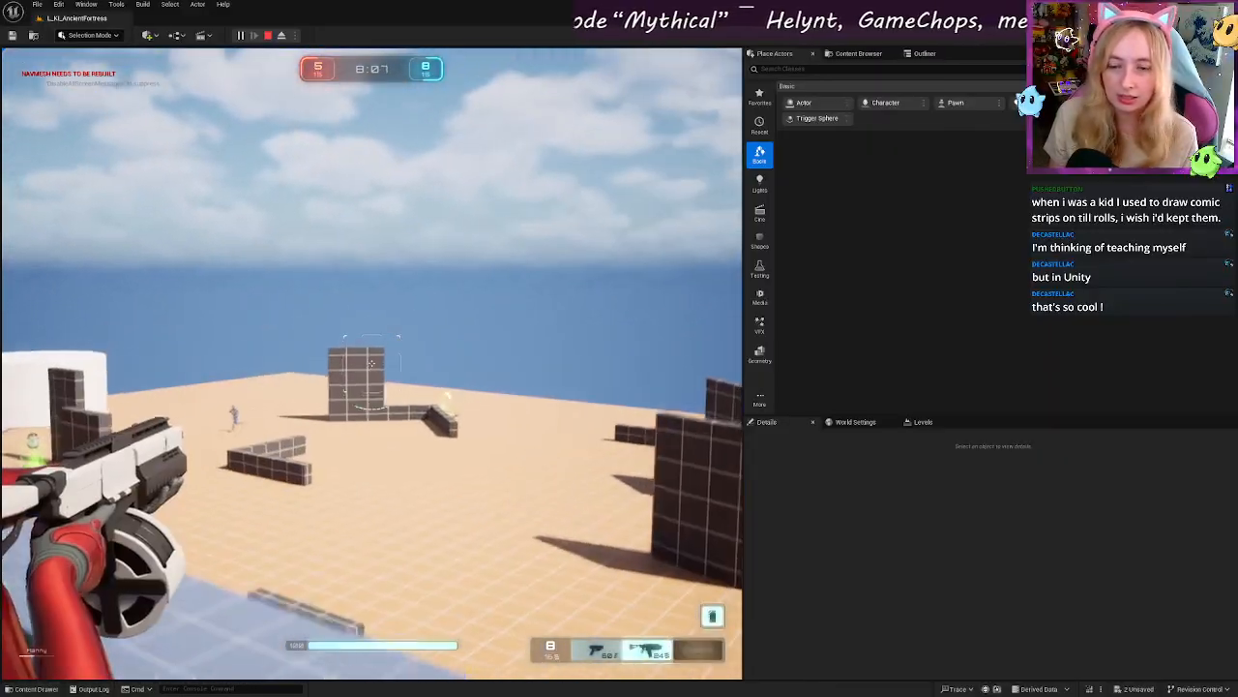
{"action": "key", "text": "w"}
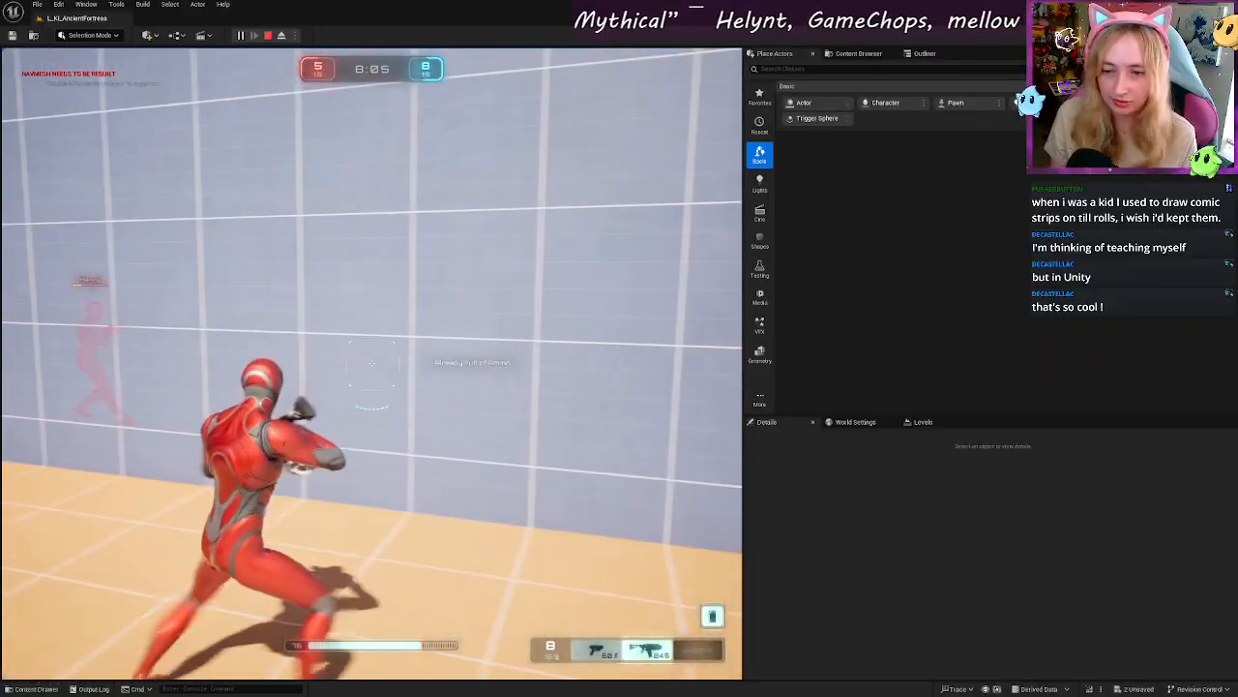
{"action": "key", "text": "w"}
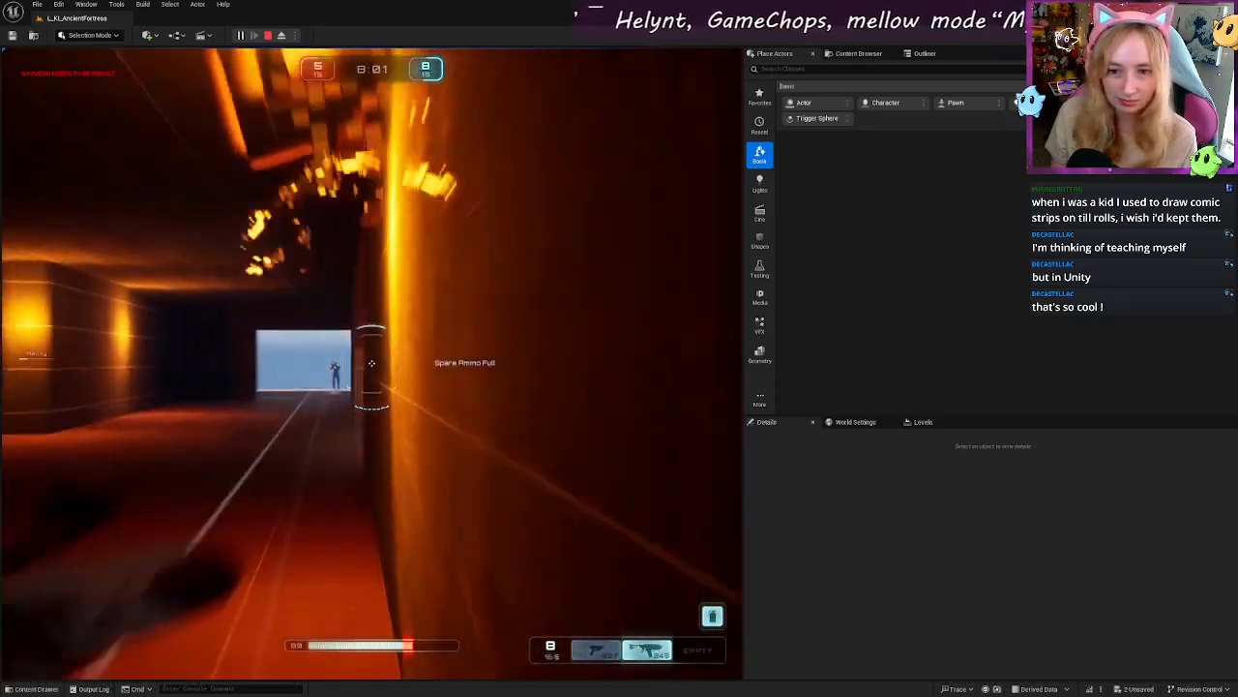
{"action": "key", "text": "w"}
{"action": "left_click", "coordinate": [371, 362]}
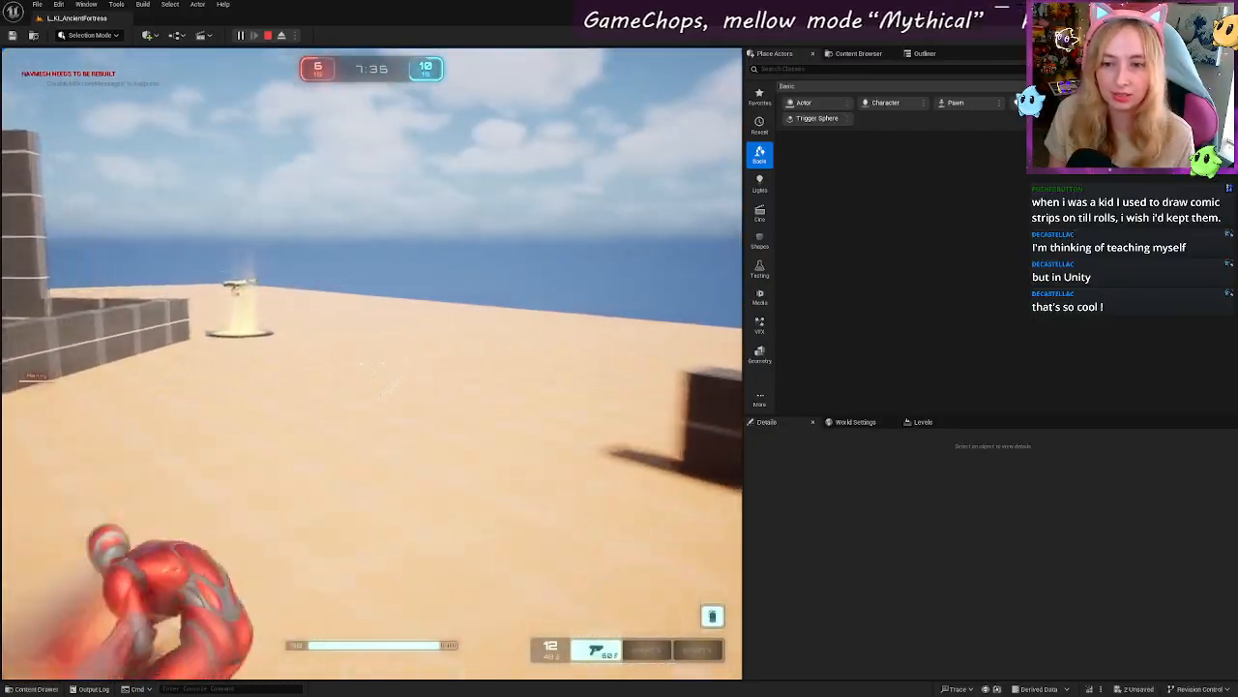
Step: Run from the arena cover past the tall block to the yellow weapon spawner and up the grey ramp to the roof
{"action": "key", "text": "w"}
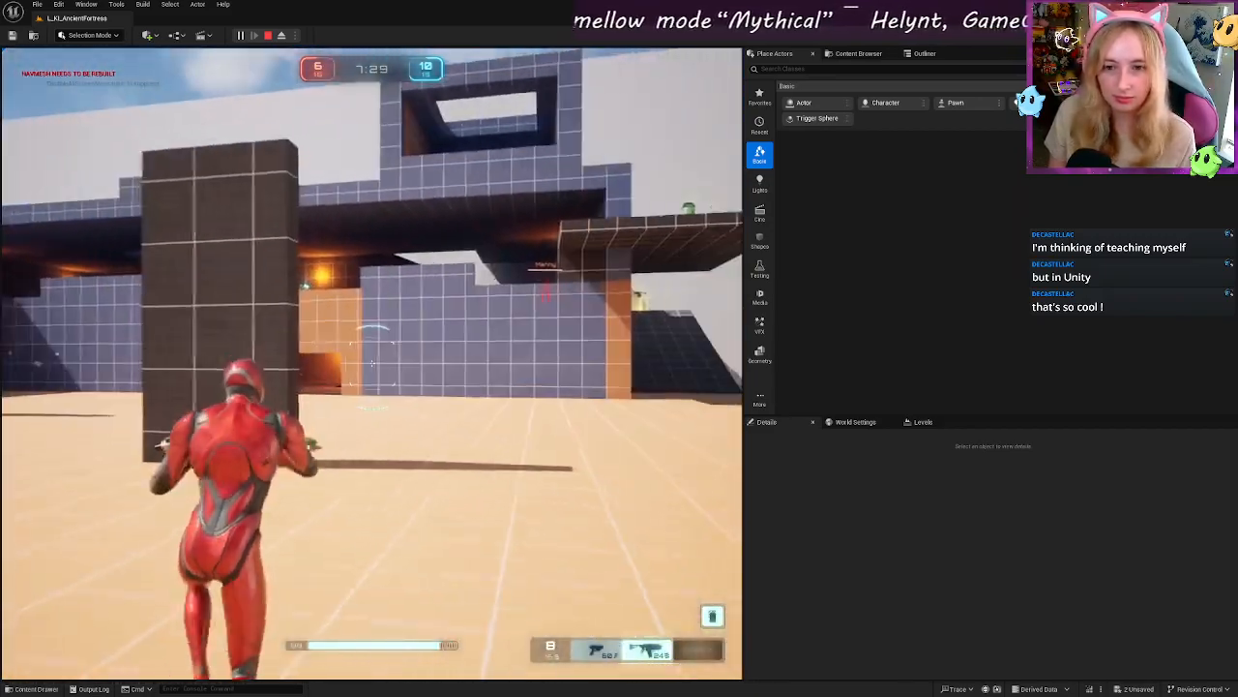
{"action": "key", "text": "a"}
{"action": "key", "text": "w"}
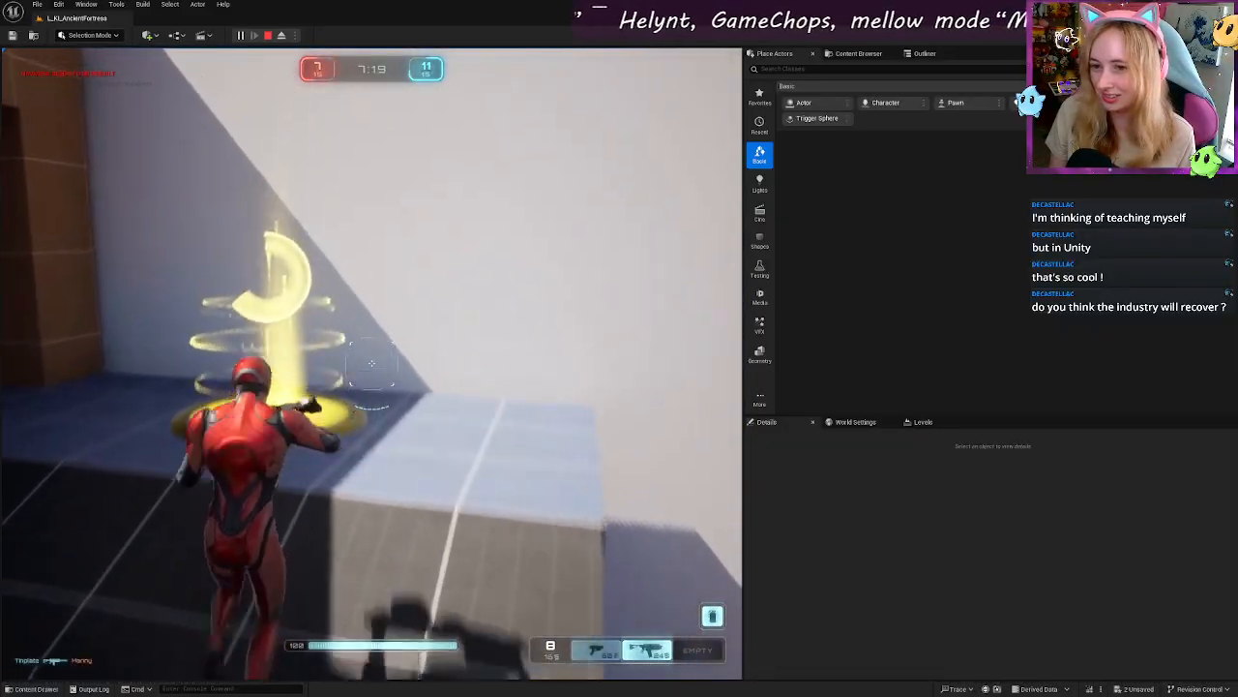
{"action": "key", "text": "w"}
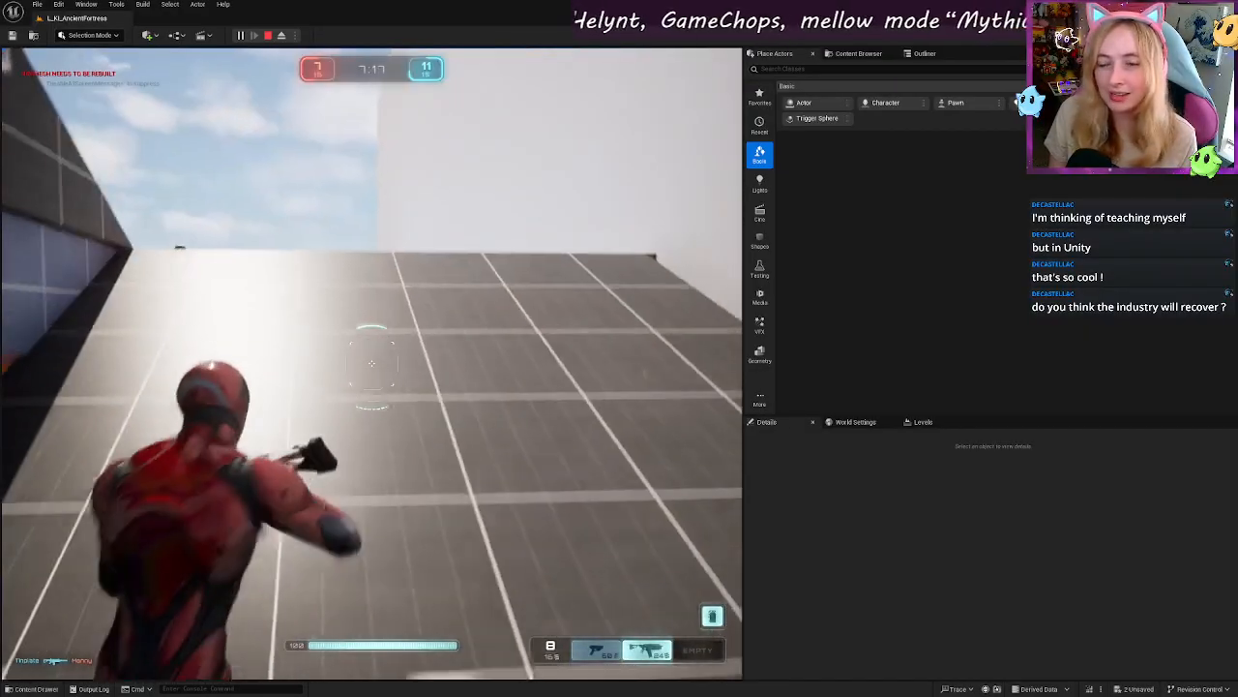
{"action": "key", "text": "w"}
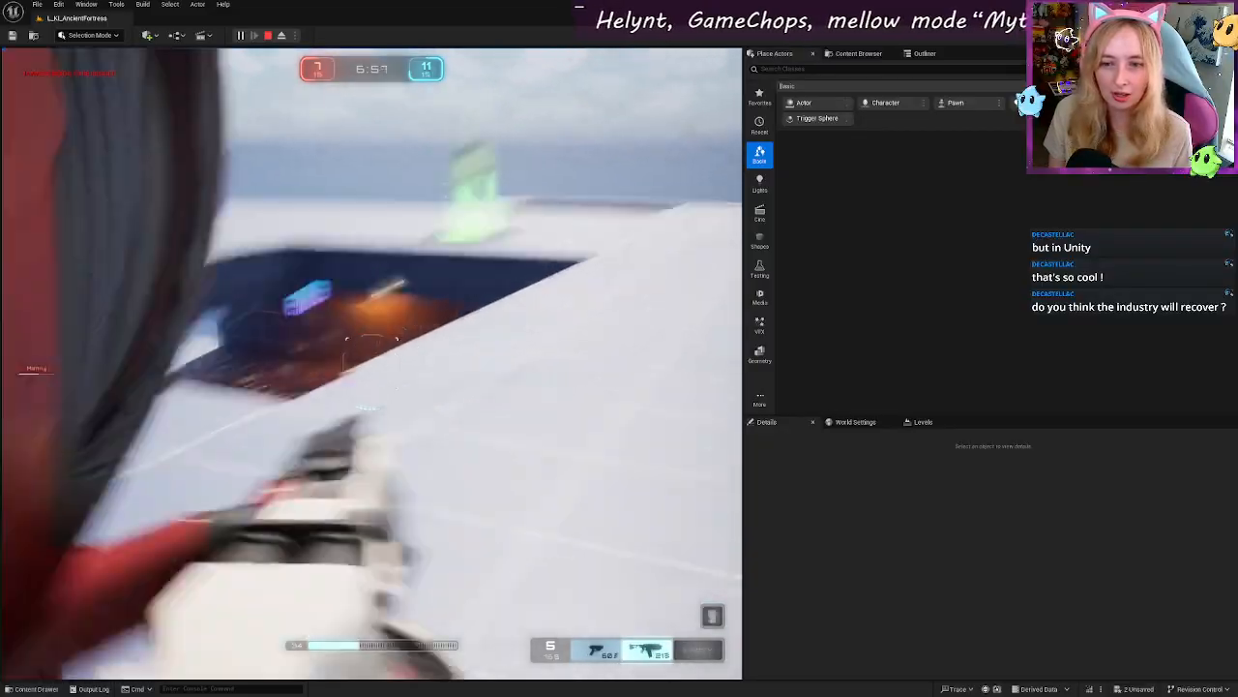
Step: Cross the roof past the green pickup to the side platform, fire at the teal spawner in the hall, and reload
{"action": "key", "text": "w"}
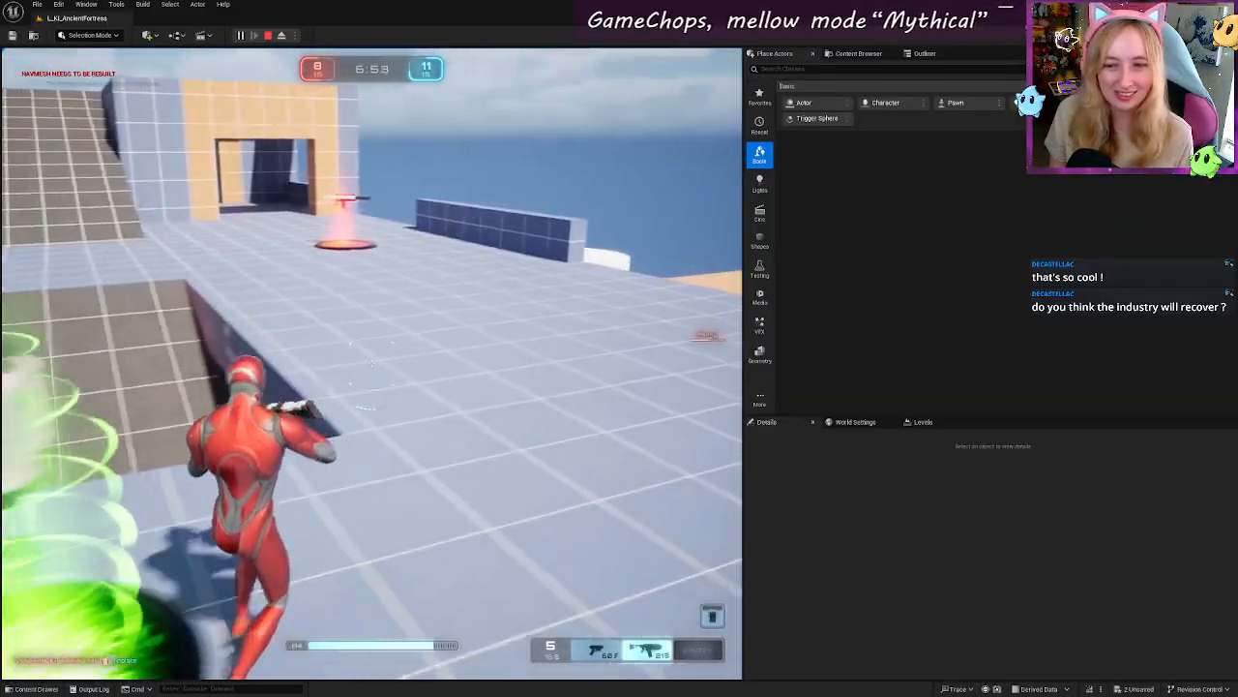
{"action": "key", "text": "a"}
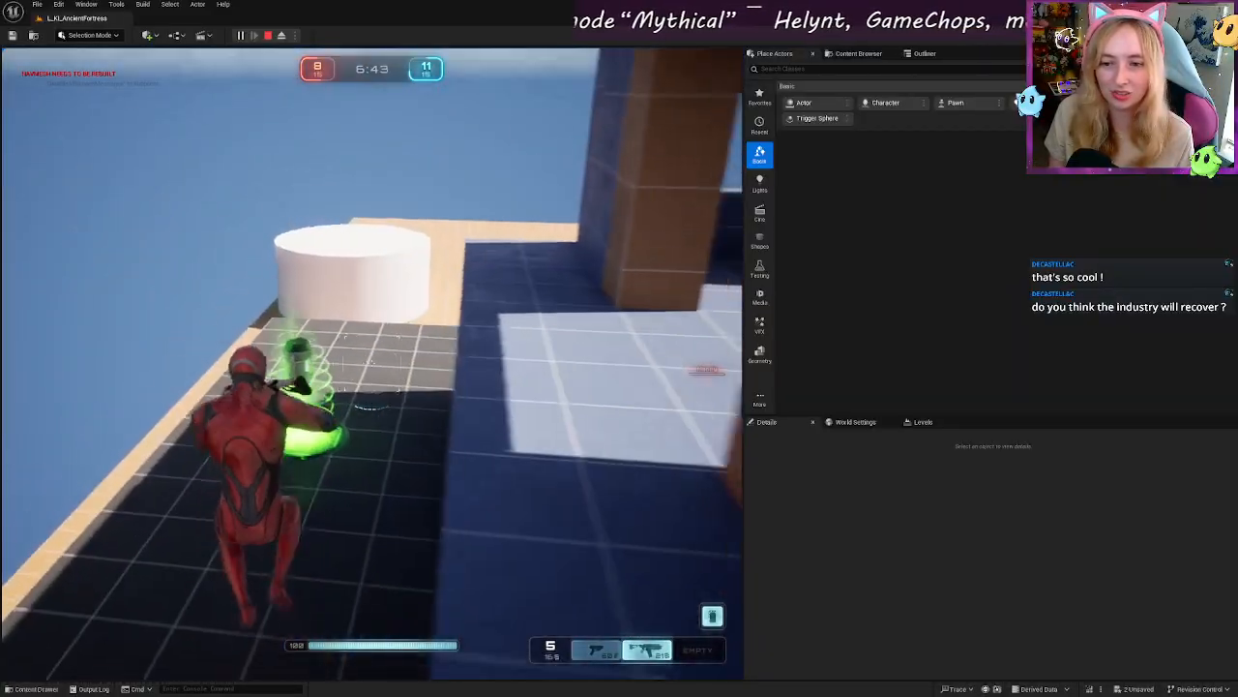
{"action": "key", "text": "w"}
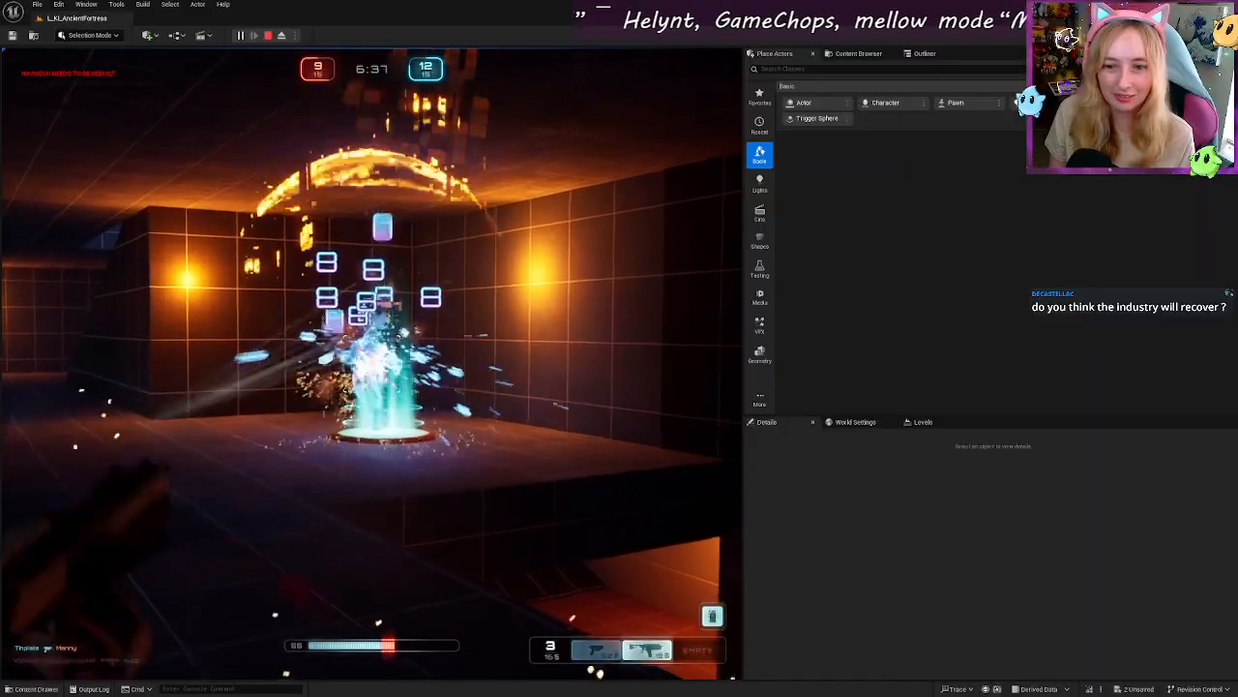
{"action": "left_click", "coordinate": [371, 363]}
{"action": "key", "text": "r"}
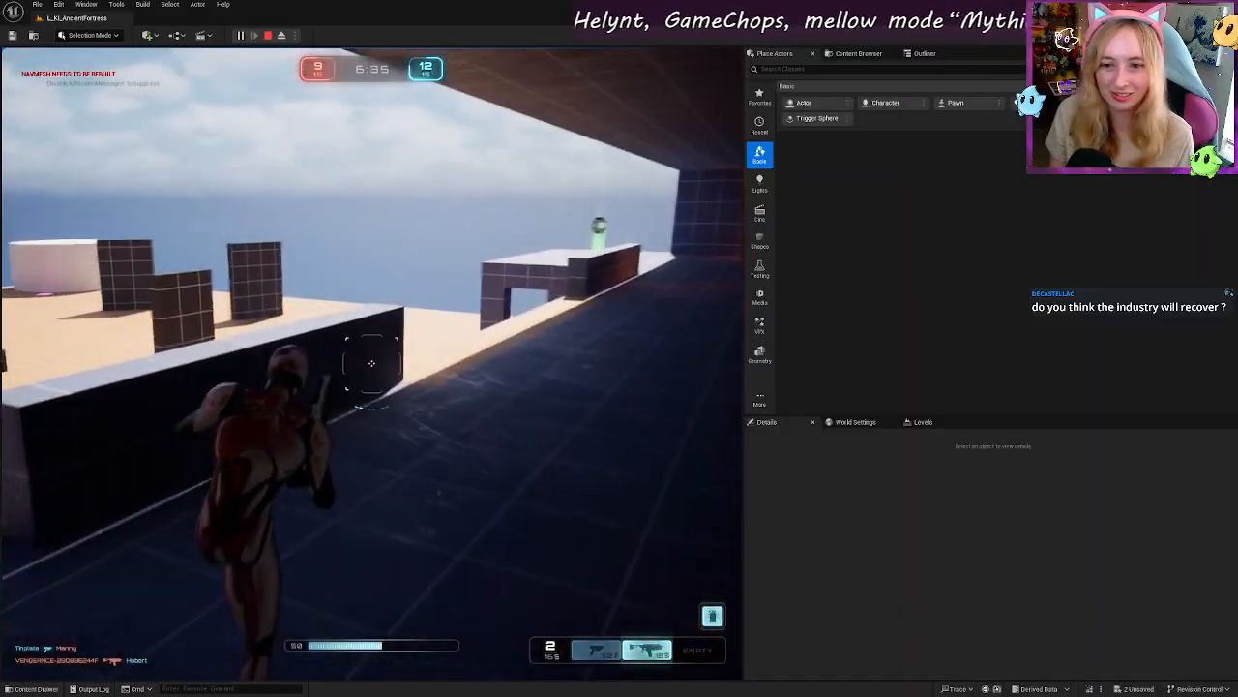
Step: Test crouching behind the upper hall's low wall facing the arena and move along the hall's open edge
{"action": "key", "text": "s"}
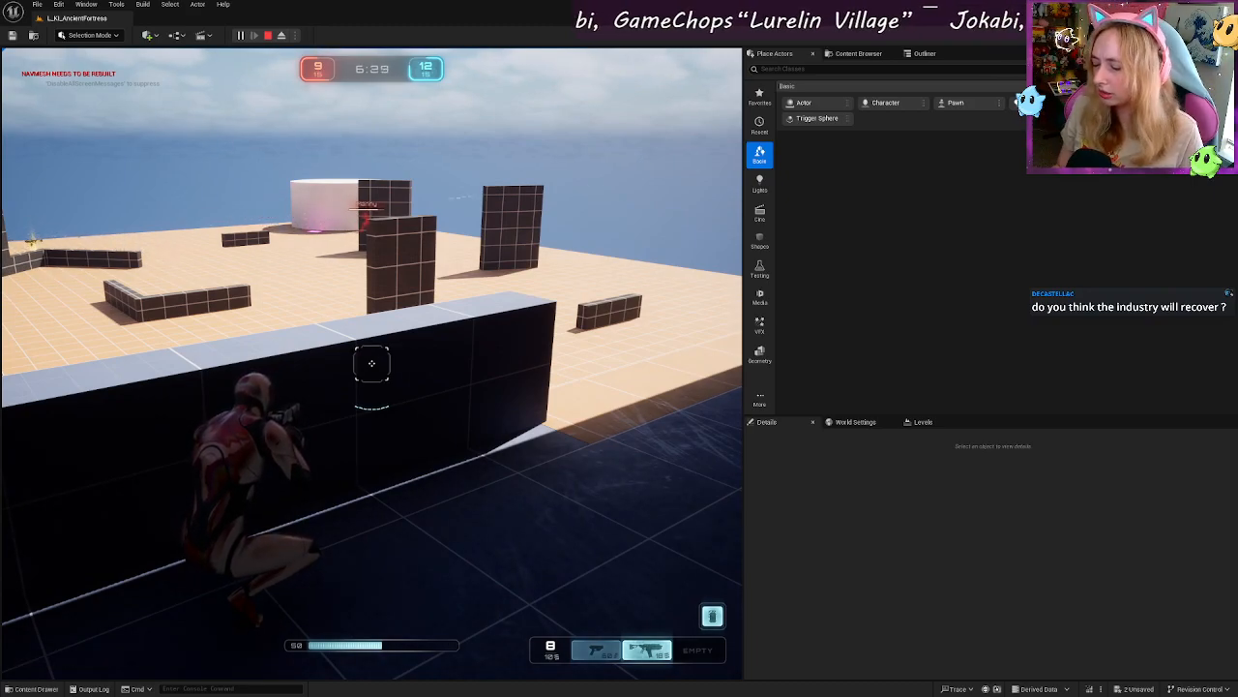
{"action": "key", "text": "w"}
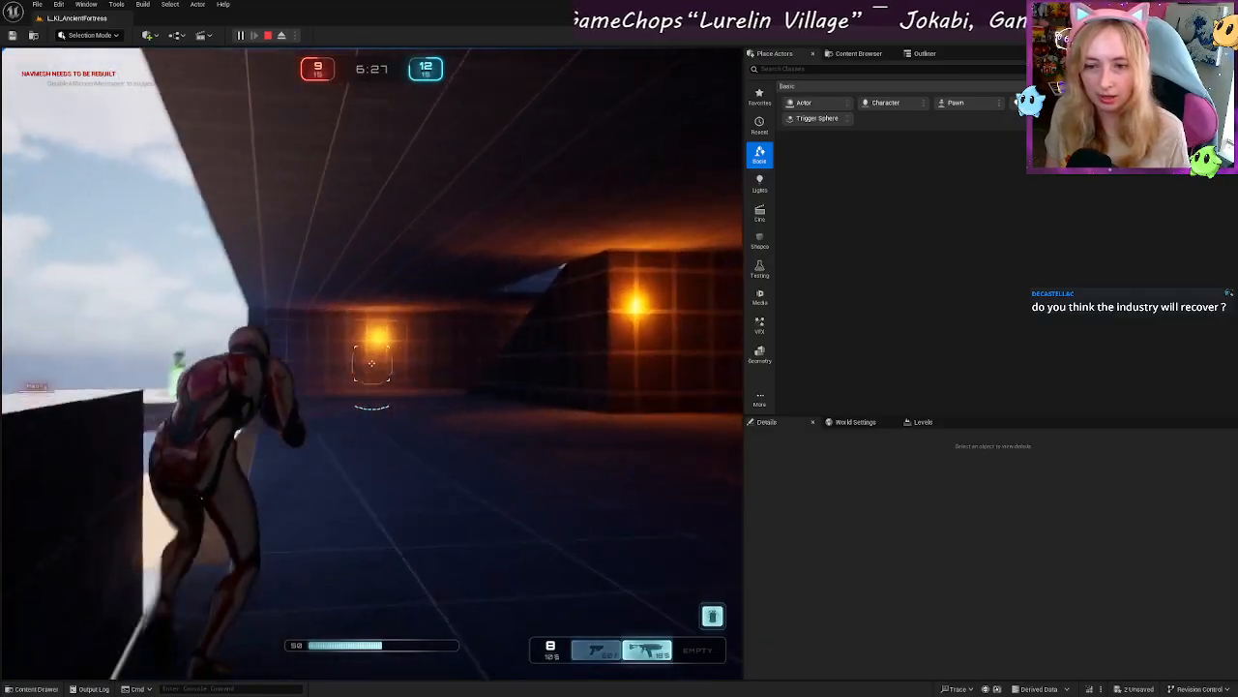
{"action": "key", "text": "w"}
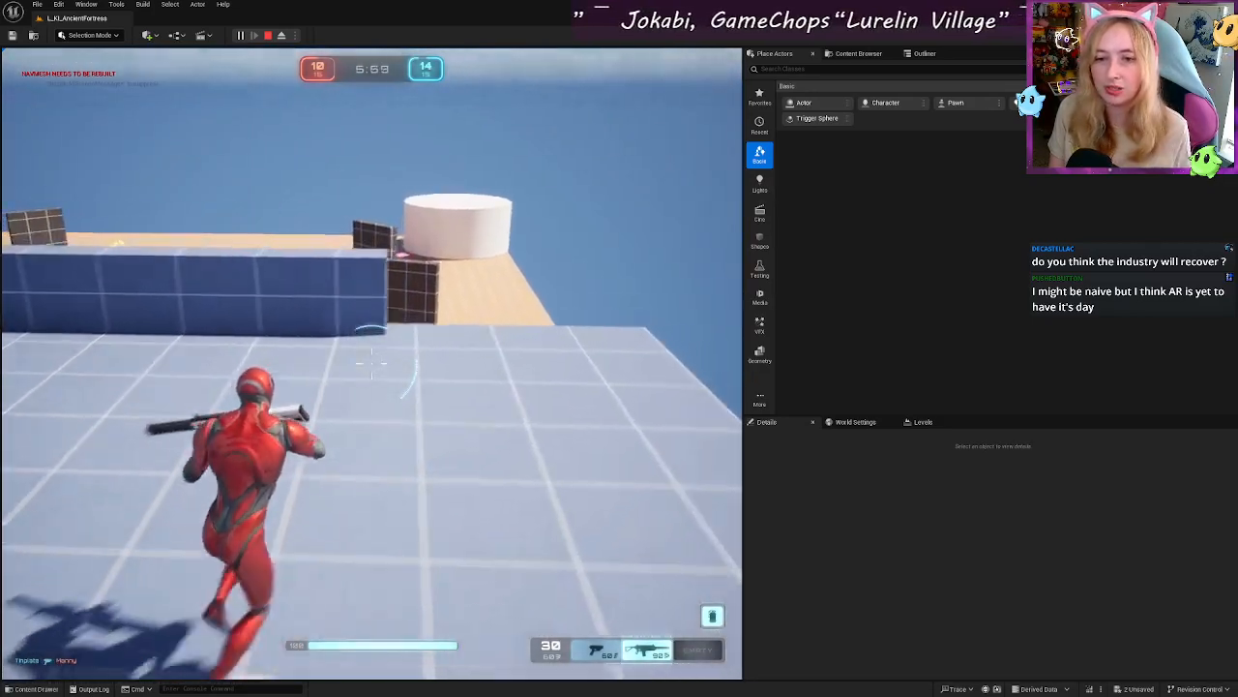
Step: Run from the roof into the upper hall and fire the rifle at enemies along its open edge
{"action": "key", "text": "w"}
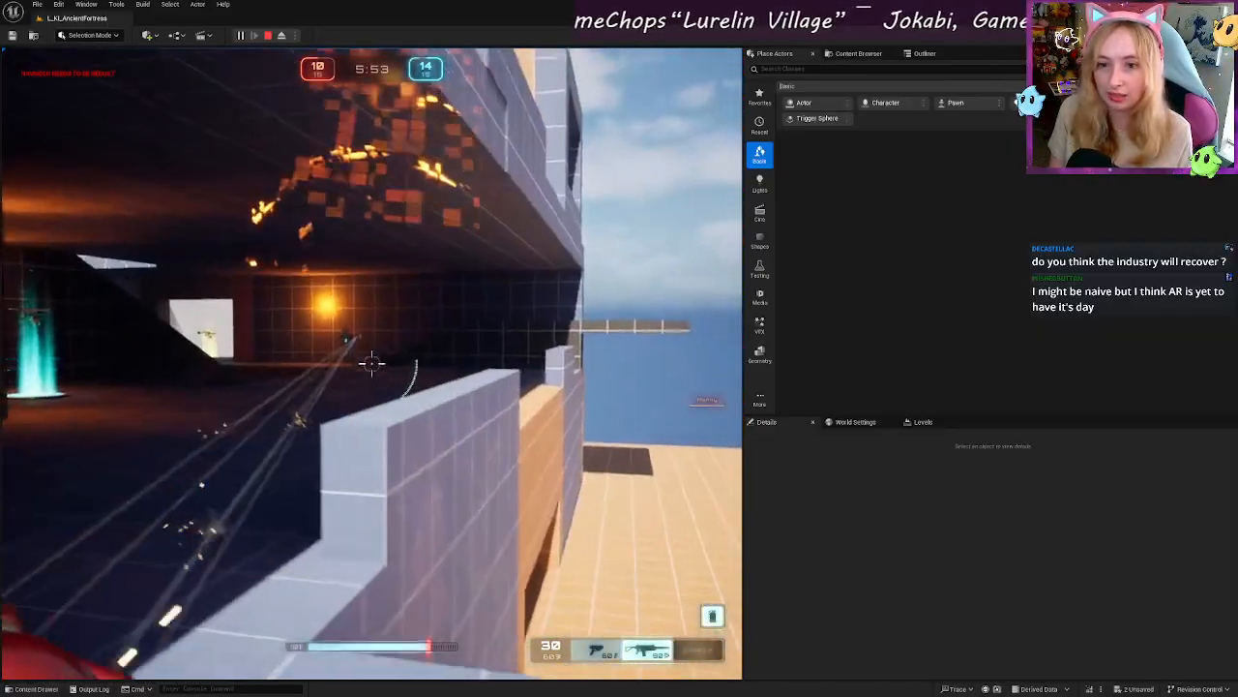
{"action": "key", "text": "w"}
{"action": "left_click", "coordinate": [371, 362]}
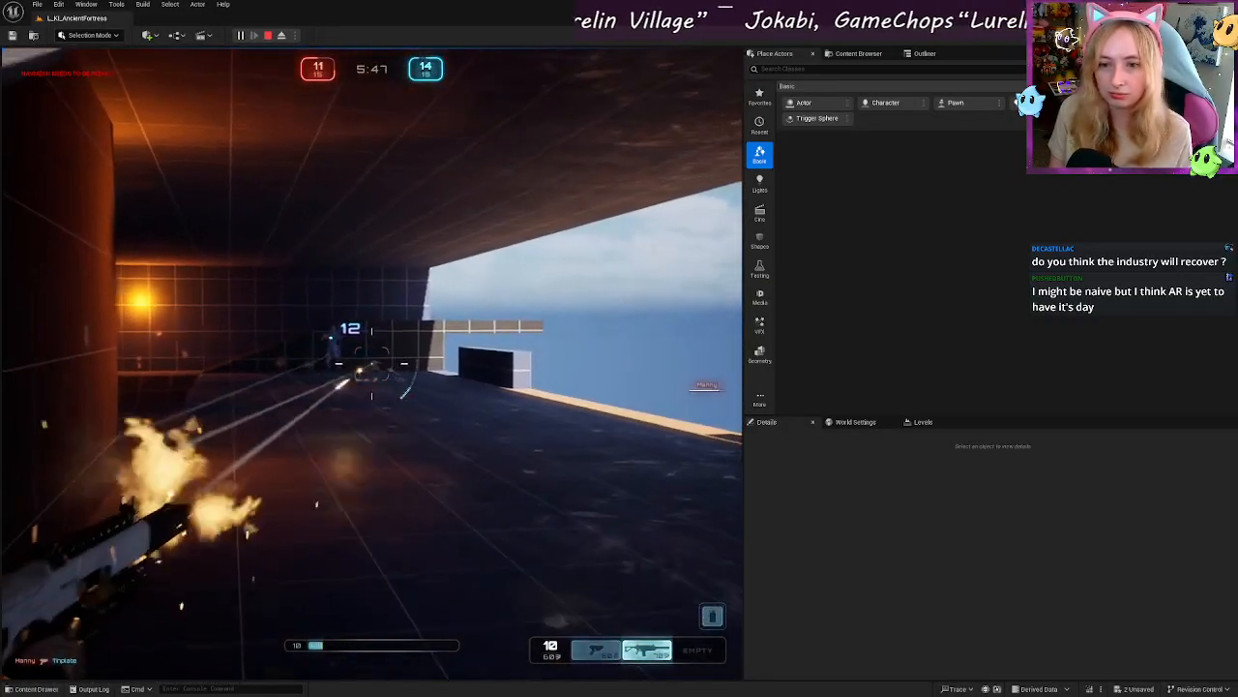
{"action": "left_click", "coordinate": [371, 363]}
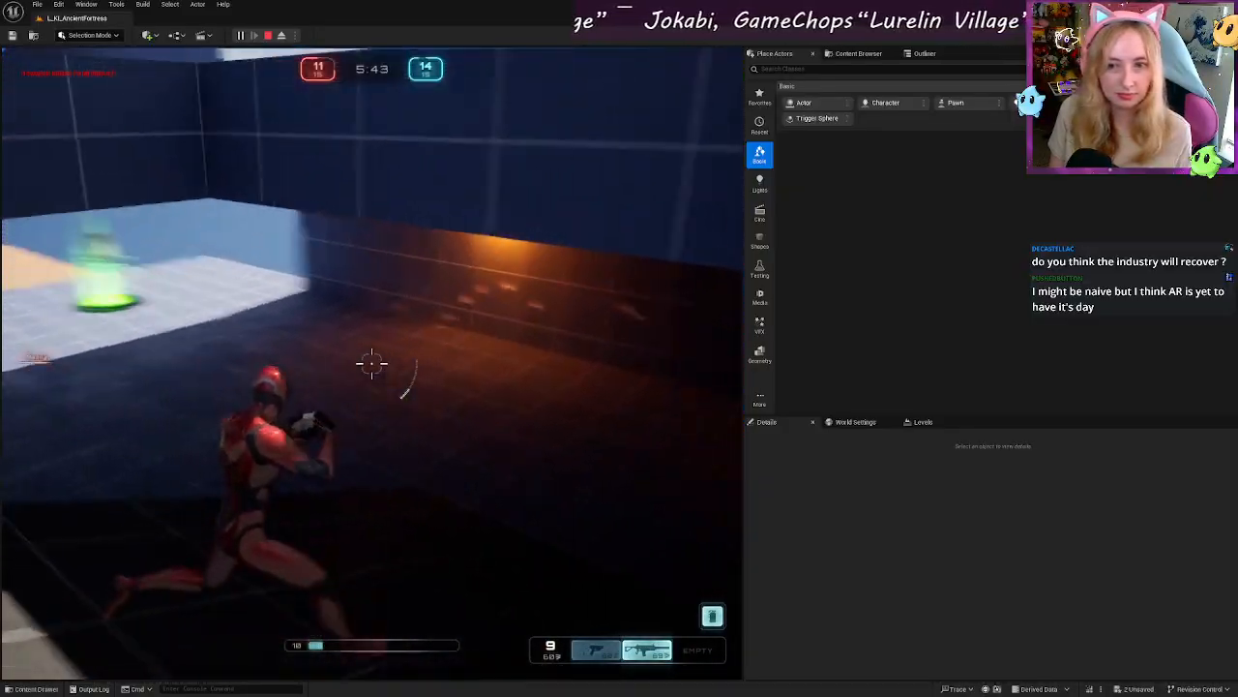
Step: Return to the roof, jump out of the orange-framed doorway, and collect the weapon from the yellow spawner
{"action": "key", "text": "w"}
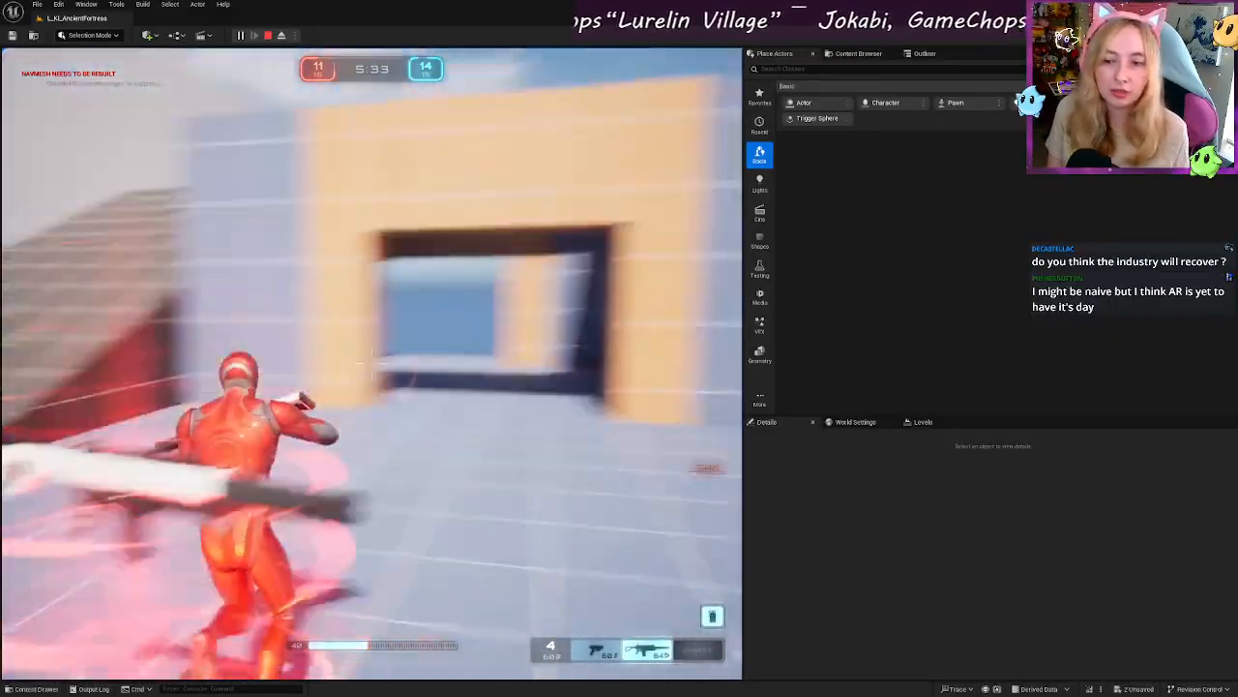
{"action": "key", "text": "w"}
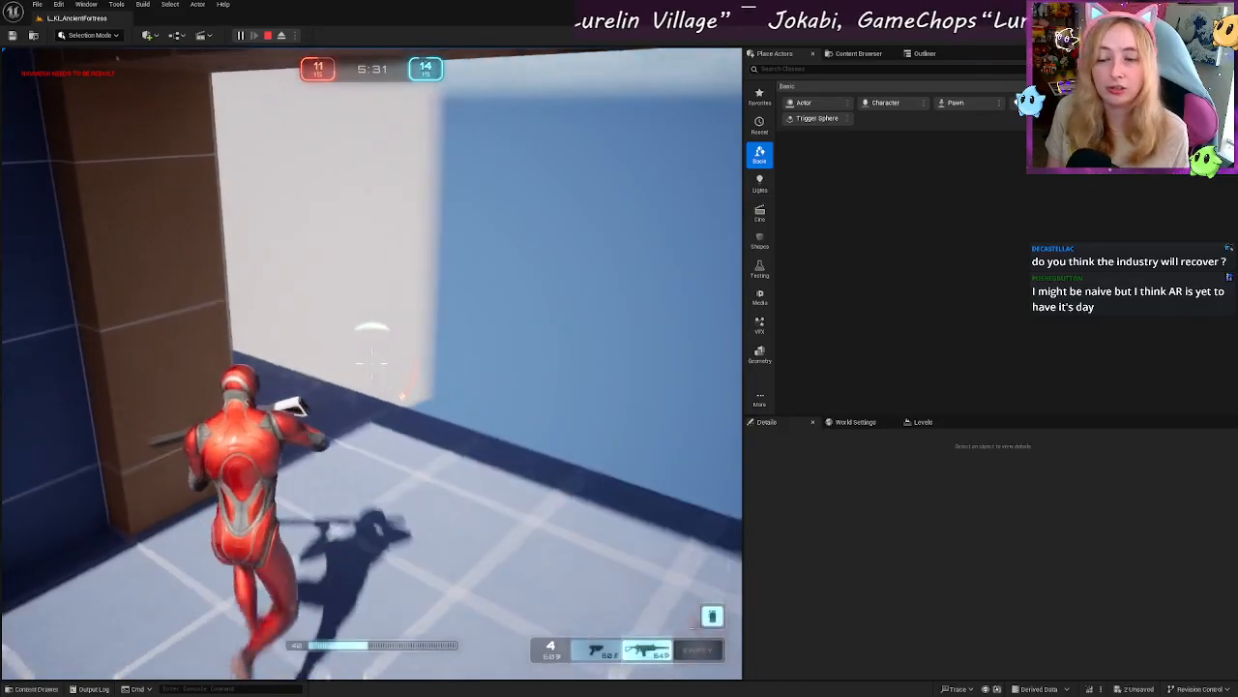
{"action": "key", "text": "space"}
{"action": "key", "text": "w"}
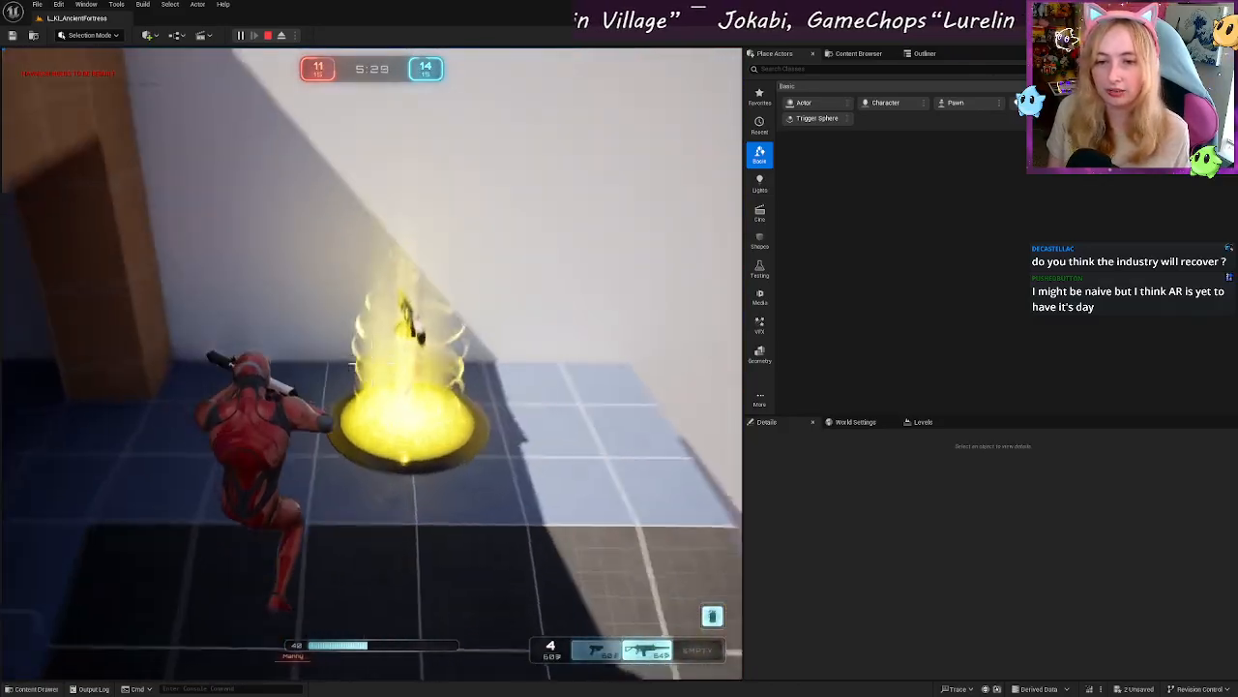
{"action": "key", "text": "w"}
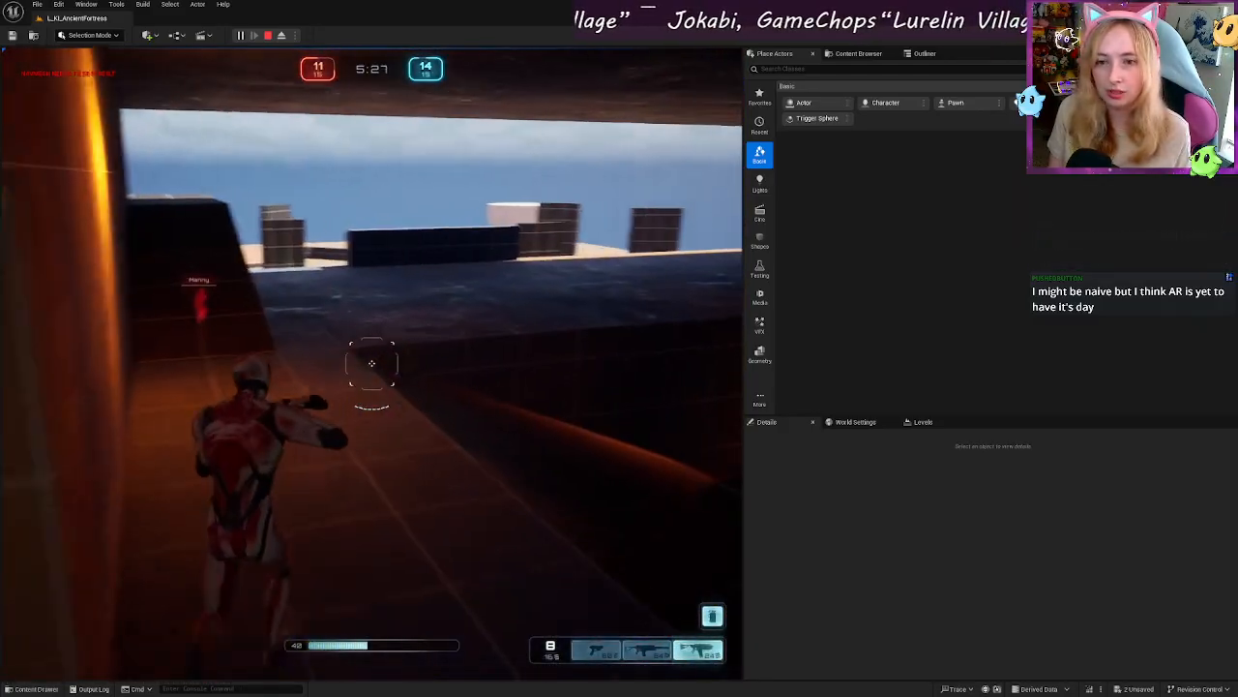
Step: Test the approach to the teal spawner in the torch-lit hall and end the play-test
{"action": "key", "text": "space"}
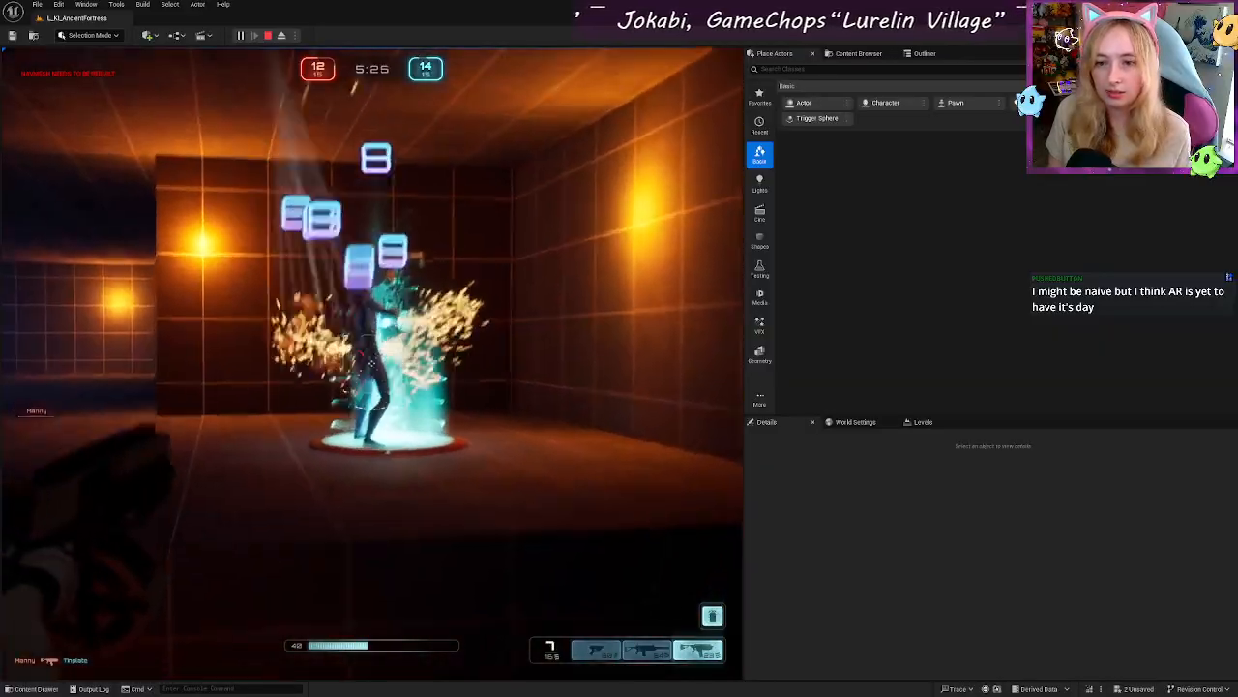
{"action": "key", "text": "Escape"}
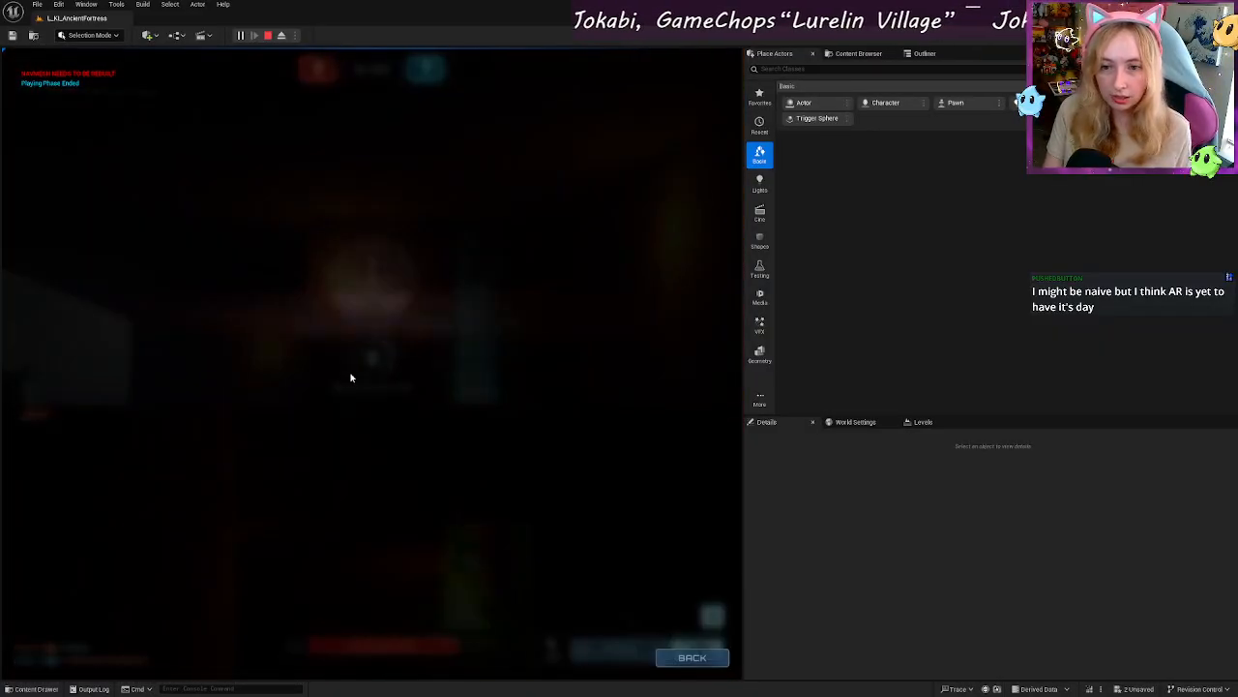
{"action": "left_click", "coordinate": [358, 389]}
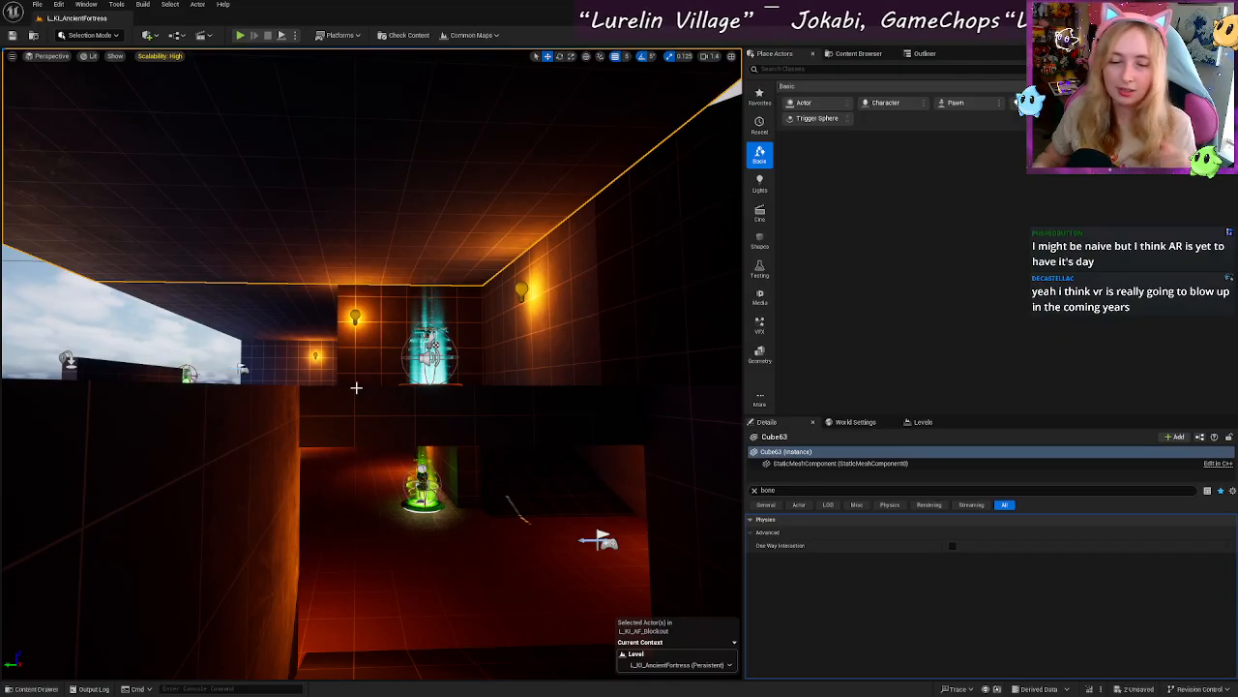
Step: Inspect the fortress exterior from above the arena and select the raised platform slab under the green pickup
{"action": "key", "text": "w"}
{"action": "right_click_drag", "start_coordinate": [356, 388], "coordinate": [205, 317]}
{"action": "key", "text": "e"}
{"action": "key", "text": "q"}
{"action": "key", "text": "w"}
{"action": "scroll", "coordinate": [335, 387], "scroll_direction": "down", "scroll_amount": 3}
{"action": "left_click", "coordinate": [341, 365]}
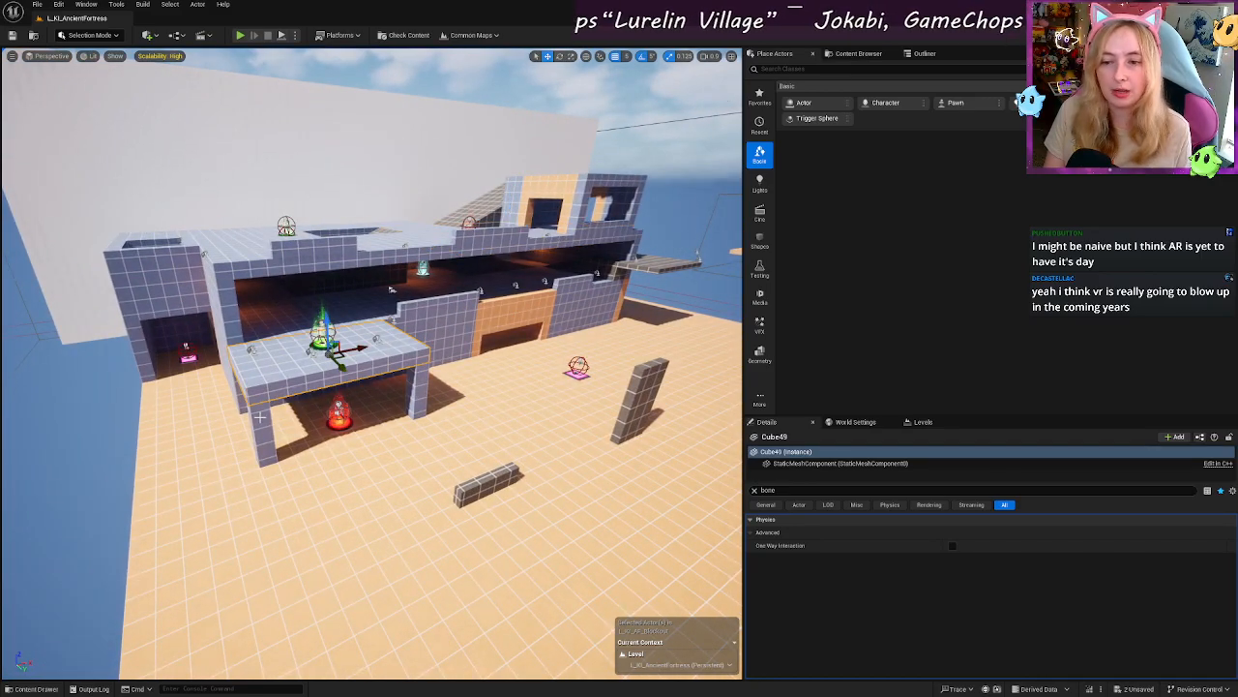
Step: Select the low wall piece on top of the fortress's front wall, beside the orange entrance
{"action": "right_click_drag", "start_coordinate": [342, 377], "coordinate": [367, 320]}
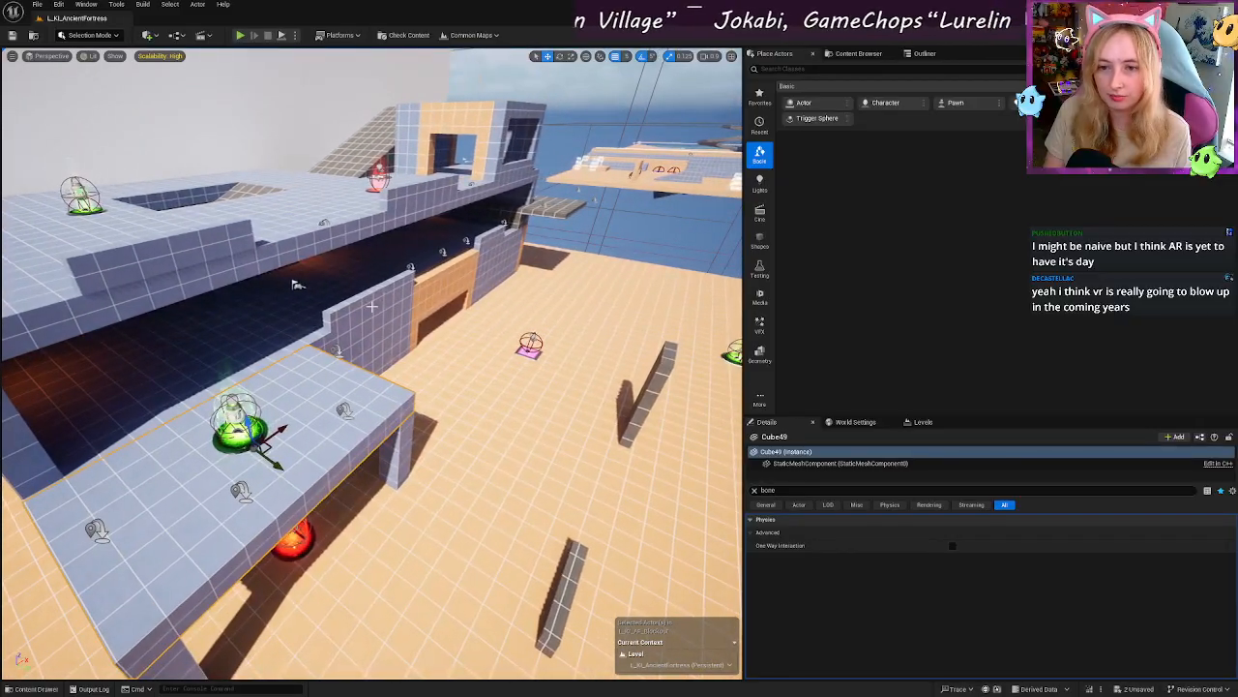
{"action": "left_click", "coordinate": [368, 315]}
{"action": "left_click", "coordinate": [370, 326]}
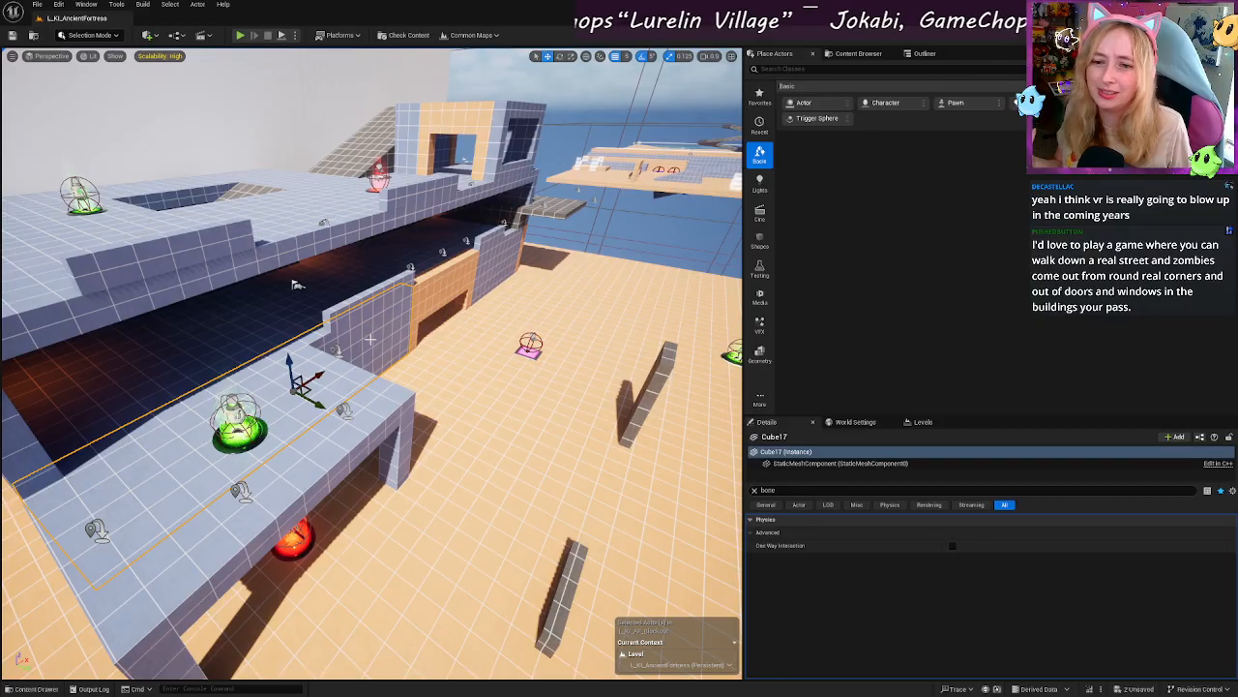
{"action": "left_click", "coordinate": [361, 304]}
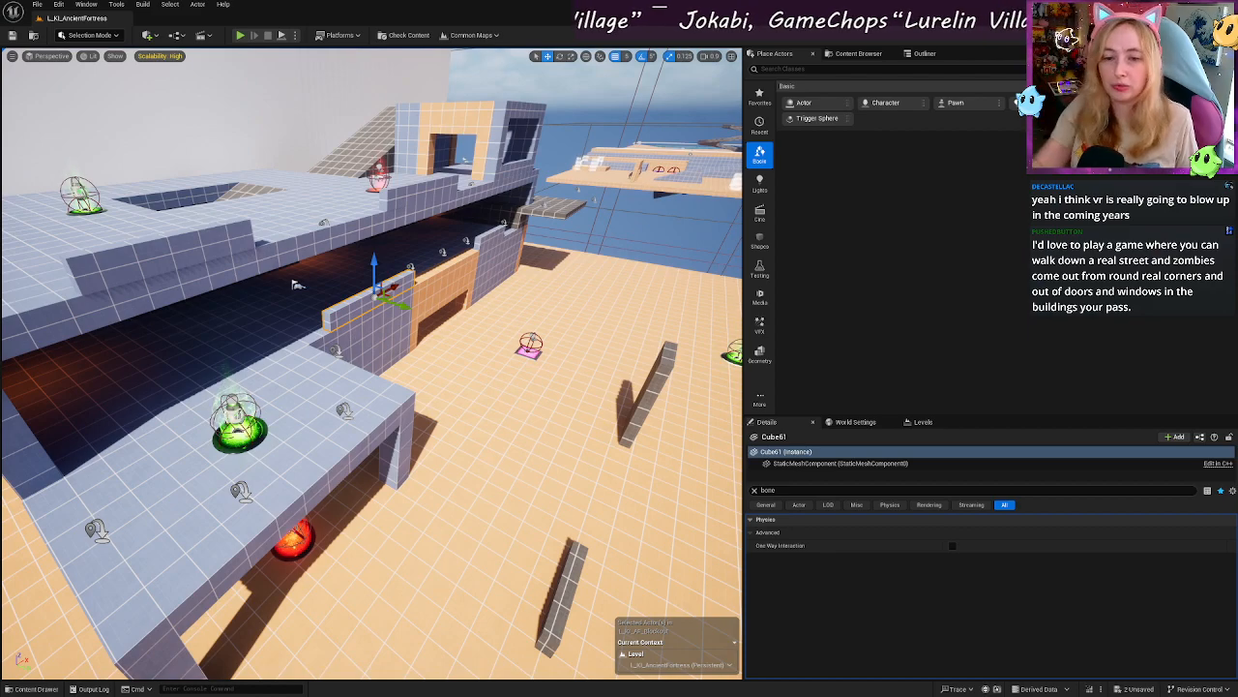
Step: Select the tall cover wall standing in front of the fortress's orange entrance and view the arena cover around it
{"action": "right_click_drag", "start_coordinate": [402, 395], "coordinate": [489, 393]}
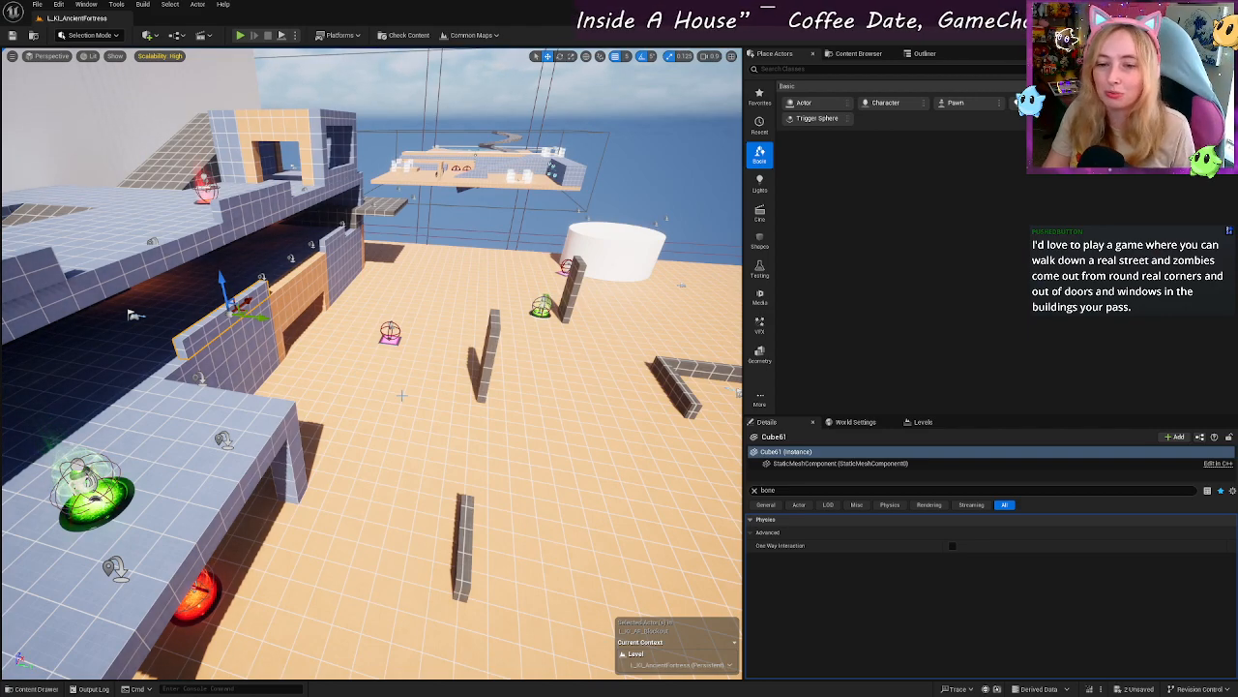
{"action": "left_click", "coordinate": [493, 333]}
{"action": "key", "text": "f"}
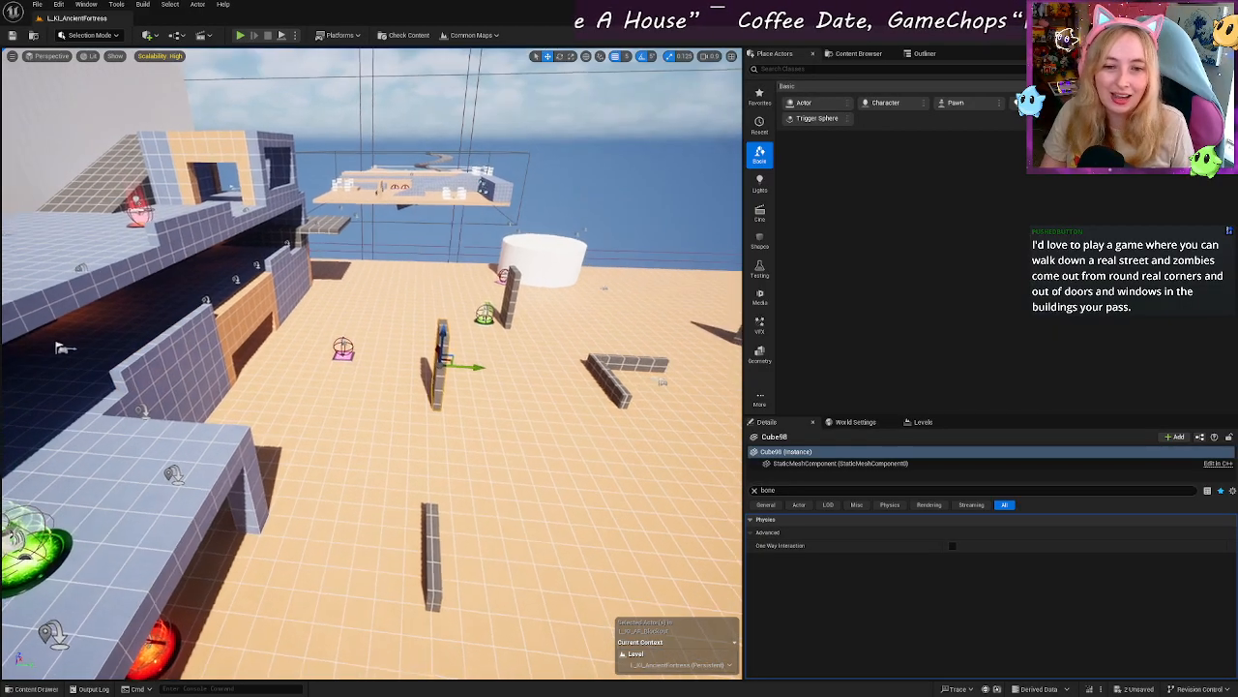
{"action": "key", "text": "d"}
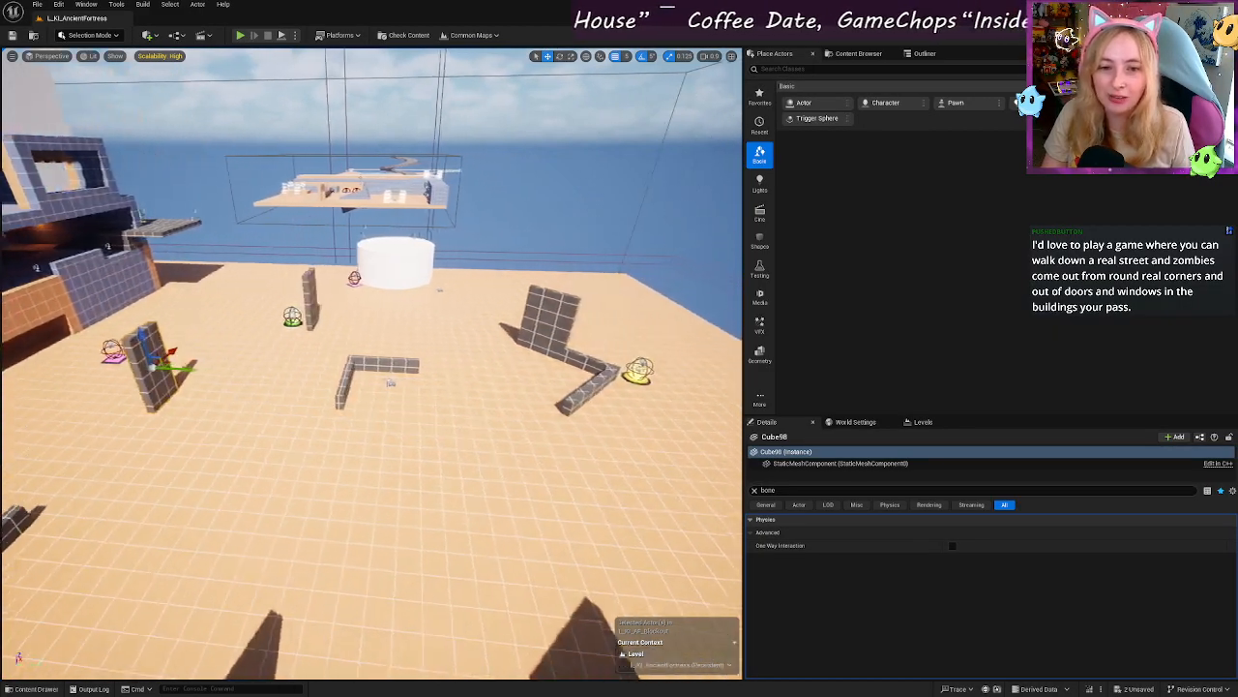
{"action": "key", "text": "d"}
{"action": "key", "text": "w"}
{"action": "right_click_drag", "start_coordinate": [548, 312], "coordinate": [455, 271]}
{"action": "key", "text": "s"}
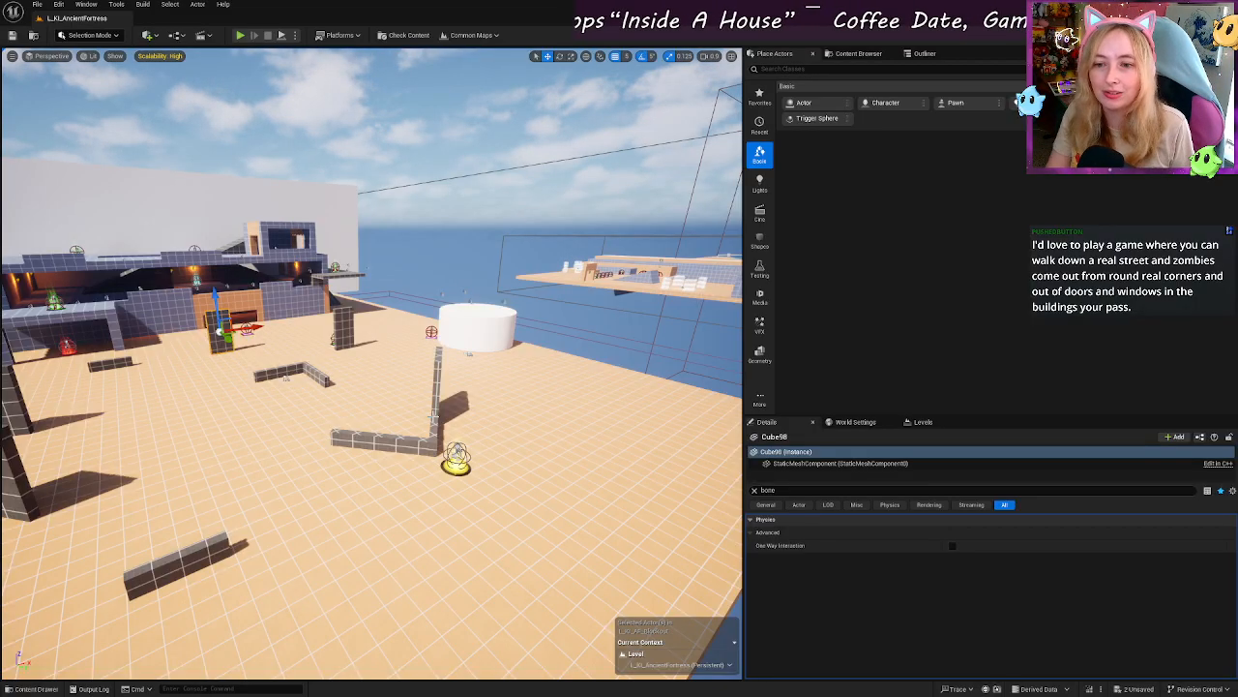
Step: Examine how the cover walls and spawners are spaced across the arena, from its open end towards the fortress
{"action": "right_click_drag", "start_coordinate": [383, 426], "coordinate": [374, 452]}
{"action": "key", "text": "a"}
{"action": "key", "text": "w"}
{"action": "key", "text": "e"}
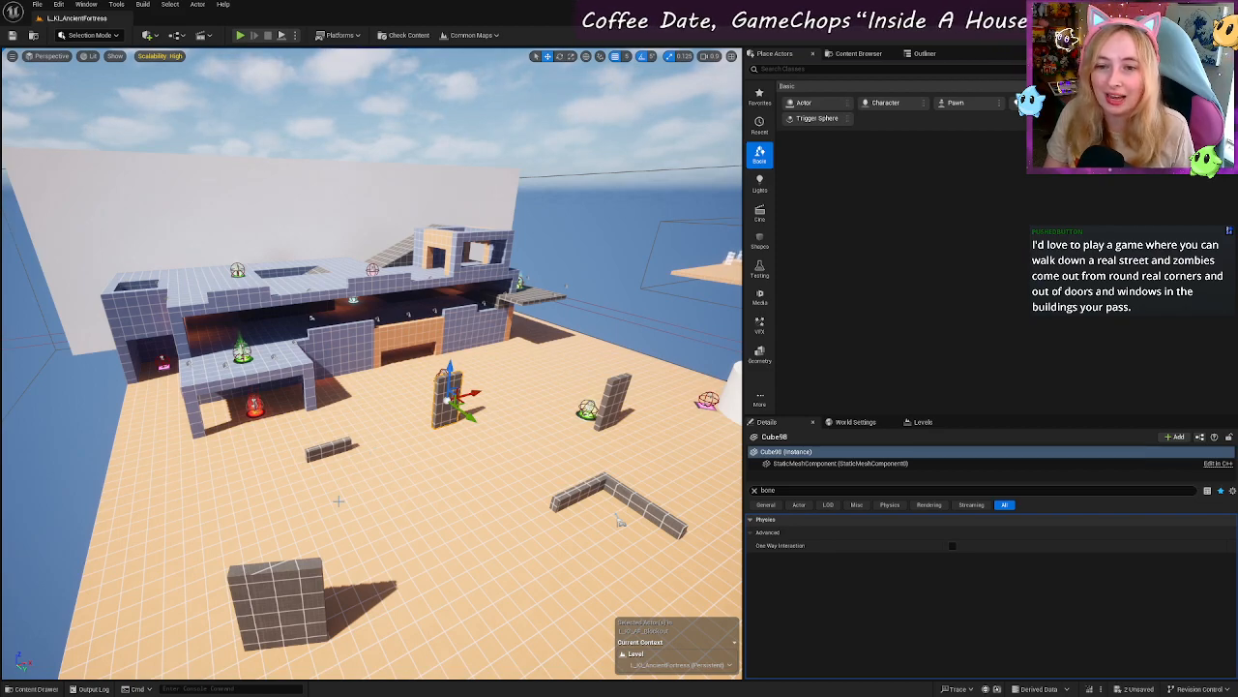
{"action": "key", "text": "s"}
{"action": "right_click_drag", "start_coordinate": [339, 501], "coordinate": [354, 516]}
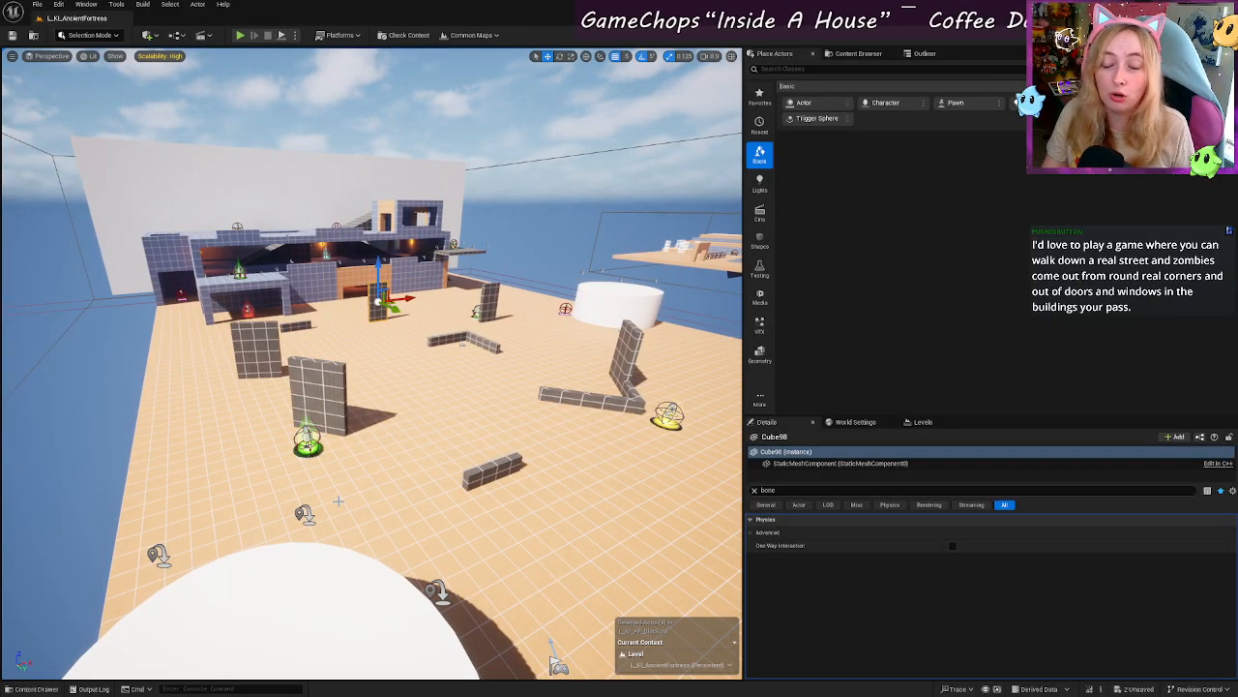
{"action": "right_click_drag", "start_coordinate": [339, 501], "coordinate": [342, 494]}
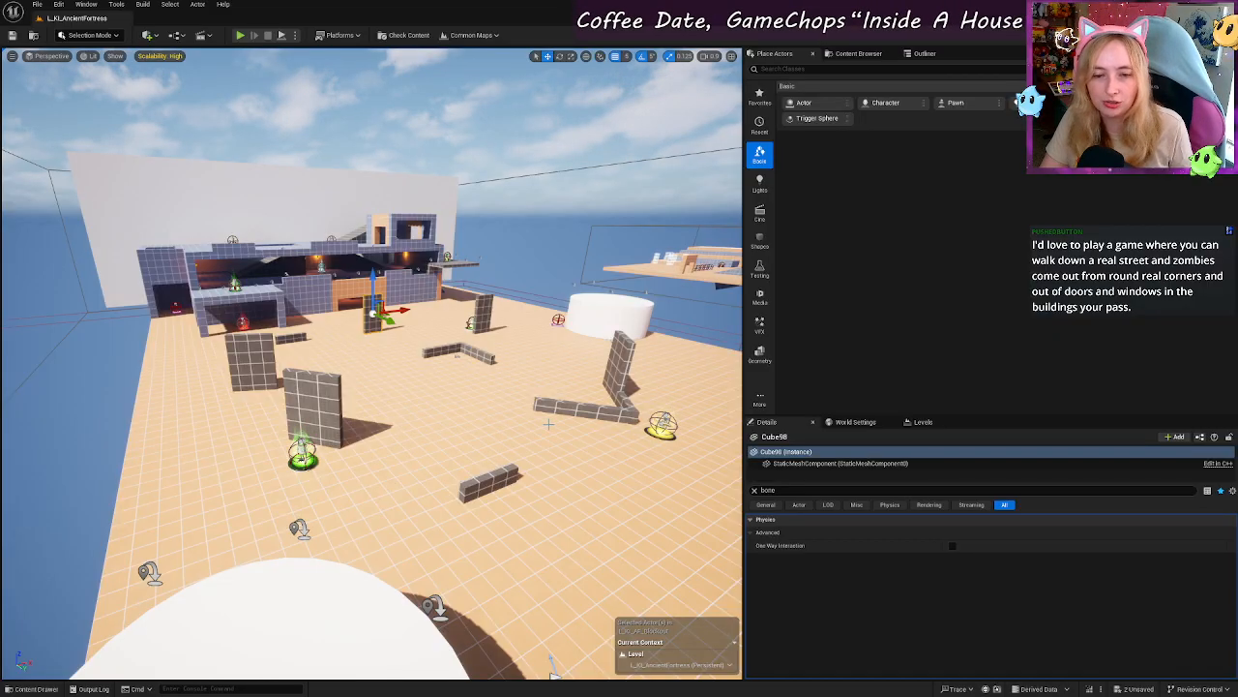
{"action": "key", "text": "d"}
{"action": "right_click_drag", "start_coordinate": [553, 415], "coordinate": [556, 411]}
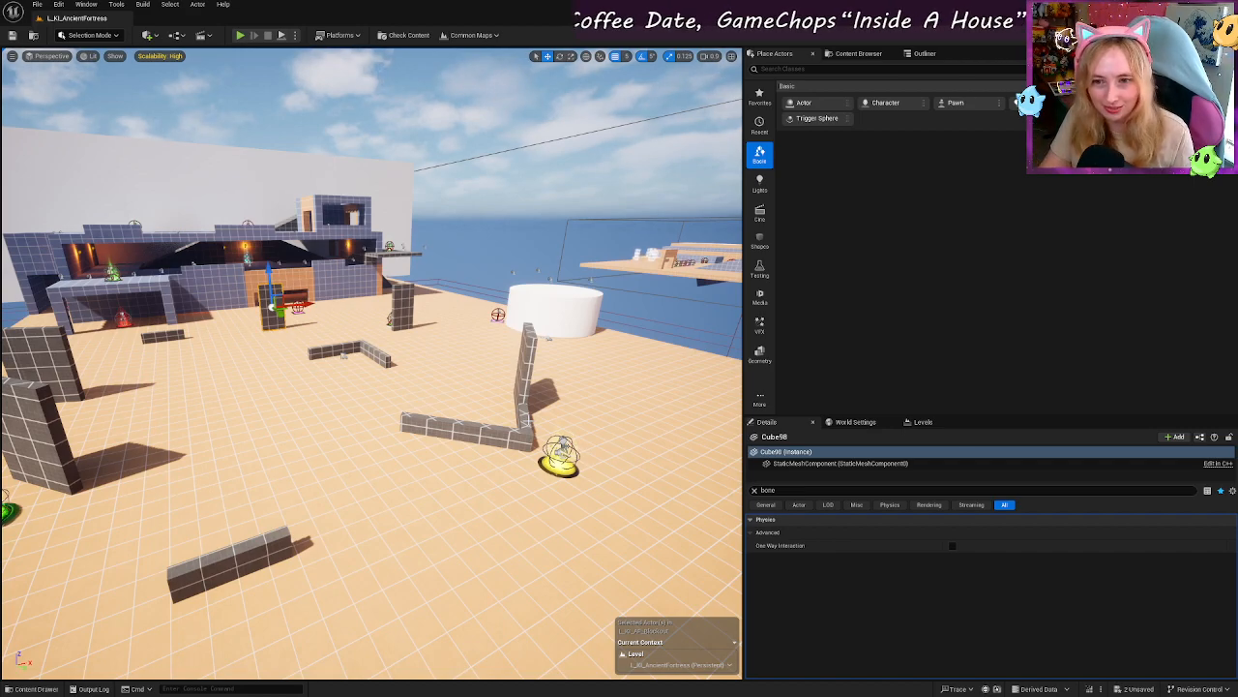
Step: Select the low cover wall nearest the arena's open end, between the green and yellow spawners
{"action": "right_click_drag", "start_coordinate": [335, 424], "coordinate": [311, 406]}
{"action": "key", "text": "s"}
{"action": "key", "text": "s"}
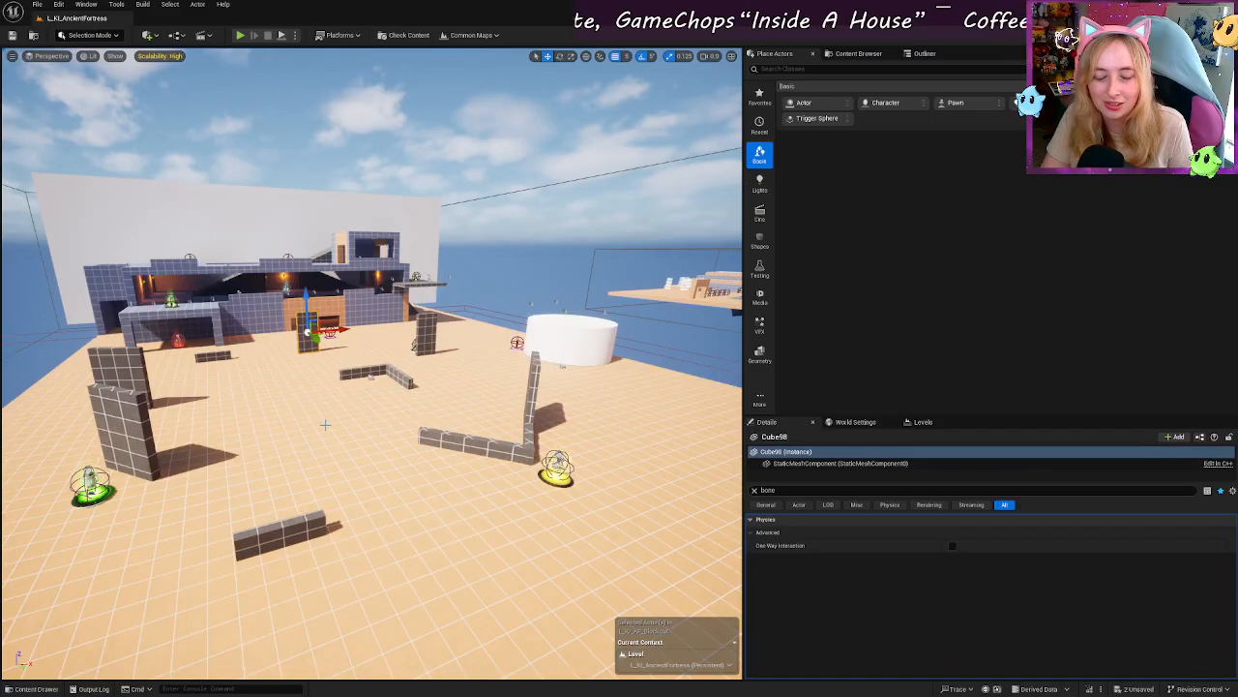
{"action": "left_click", "coordinate": [280, 532]}
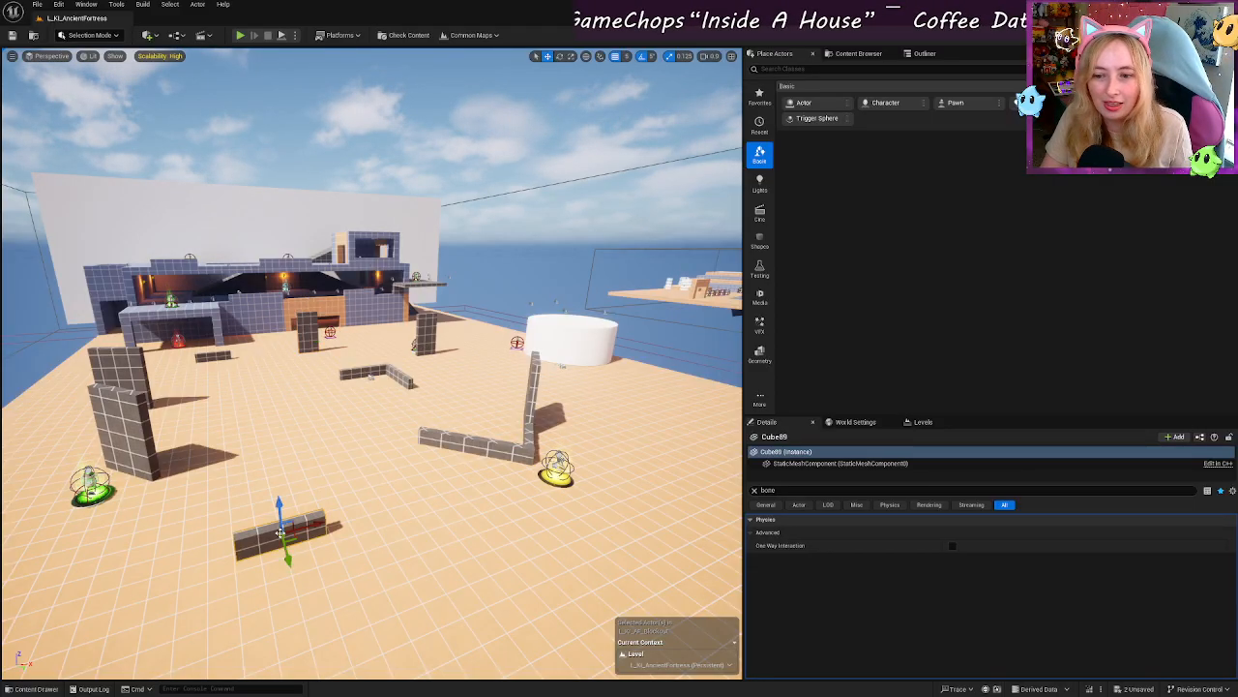
{"action": "key", "text": "s"}
{"action": "mouse_move", "coordinate": [274, 538]}
{"action": "right_mouse_down"}
{"action": "mouse_move", "coordinate": [235, 547]}
{"action": "mouse_move", "coordinate": [271, 540]}
{"action": "right_mouse_up"}
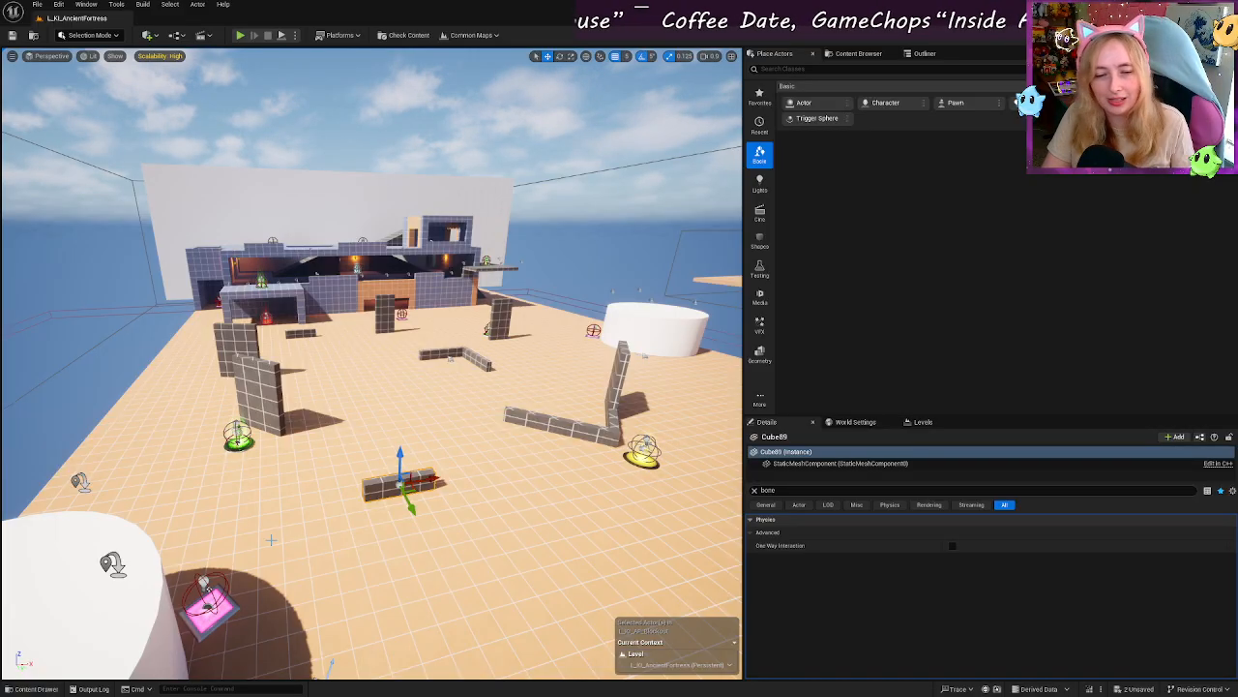
Step: Examine the fortress approach from the arena floor and the open ground around the white cylinder at the arena's edge
{"action": "right_click_drag", "start_coordinate": [271, 540], "coordinate": [279, 466]}
{"action": "key", "text": "w"}
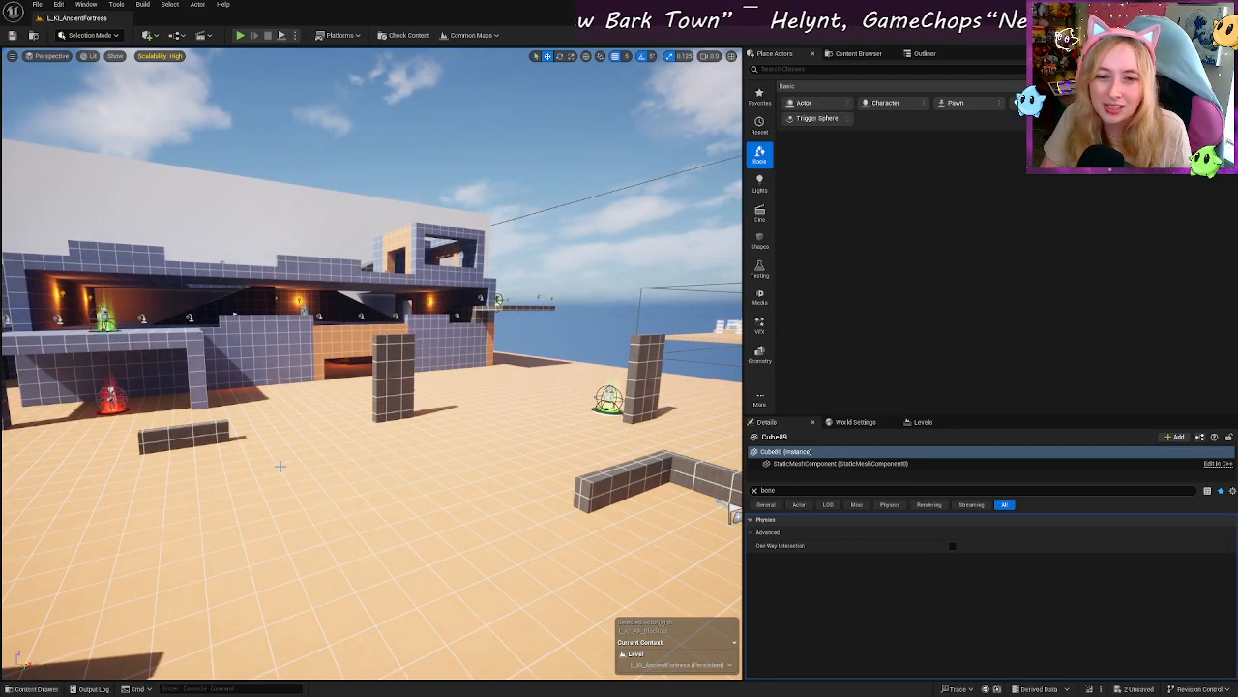
{"action": "right_click_drag", "start_coordinate": [280, 466], "coordinate": [279, 466]}
{"action": "key", "text": "a"}
{"action": "key", "text": "d"}
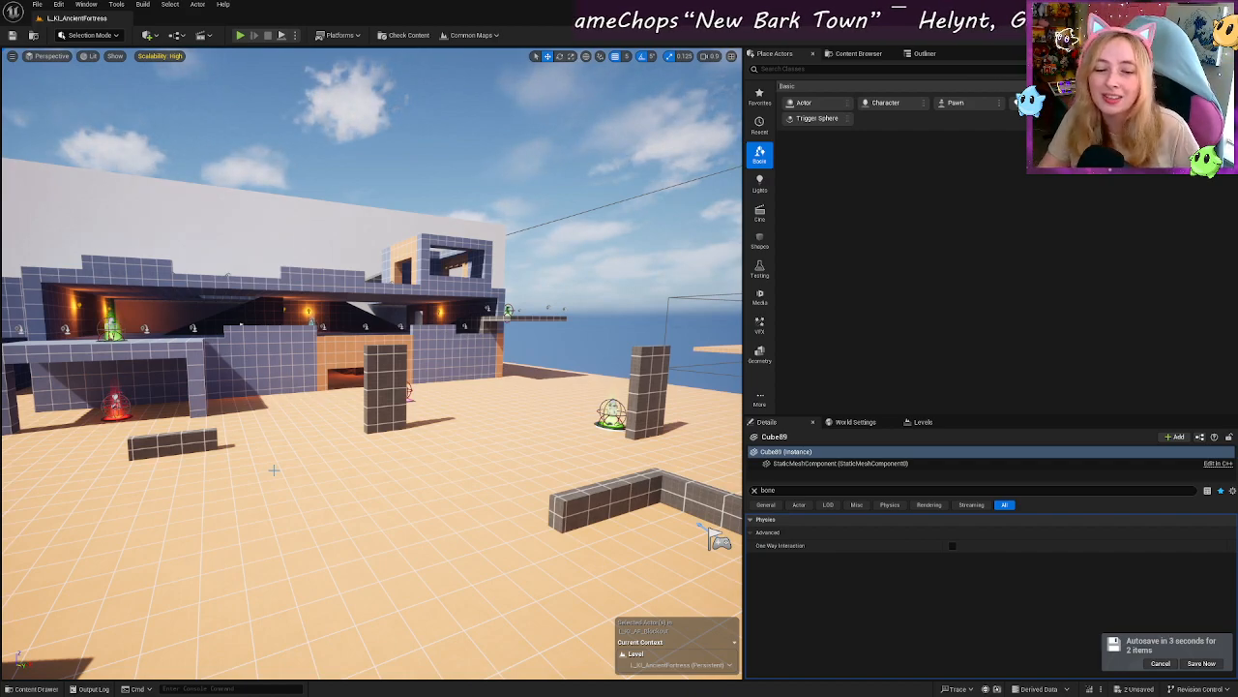
{"action": "right_click_drag", "start_coordinate": [355, 374], "coordinate": [304, 368]}
{"action": "key", "text": "d"}
{"action": "key", "text": "w"}
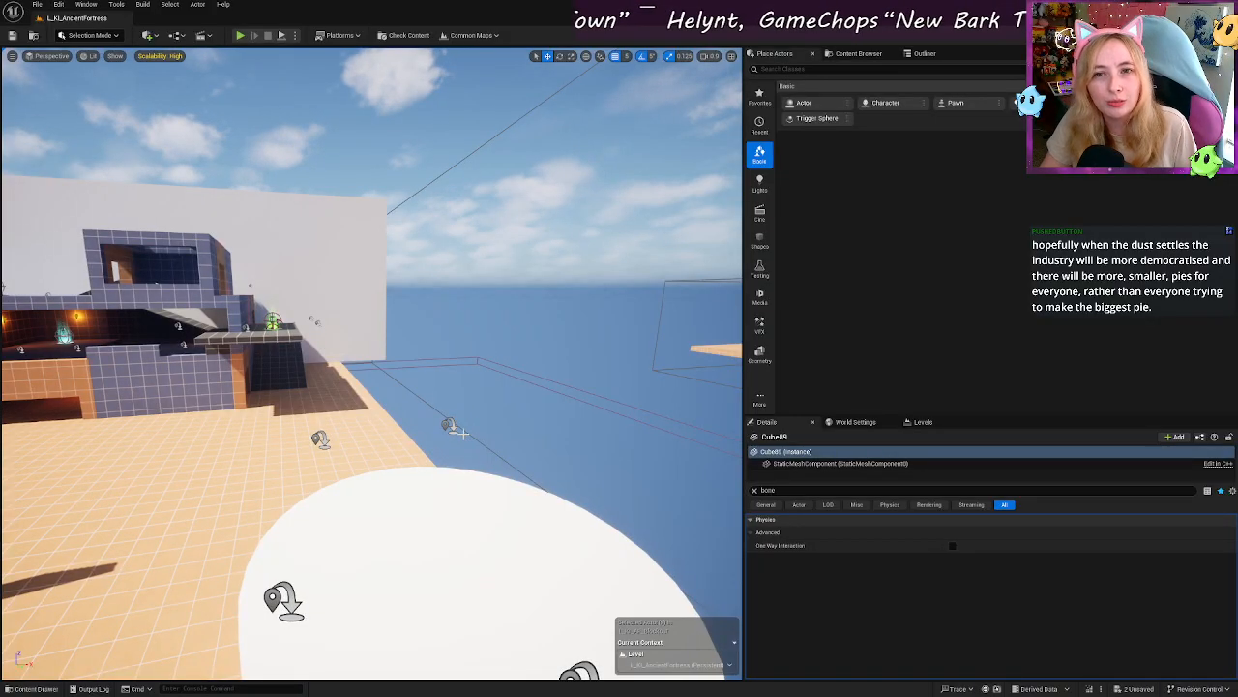
{"action": "right_click_drag", "start_coordinate": [472, 433], "coordinate": [430, 410]}
{"action": "key", "text": "s"}
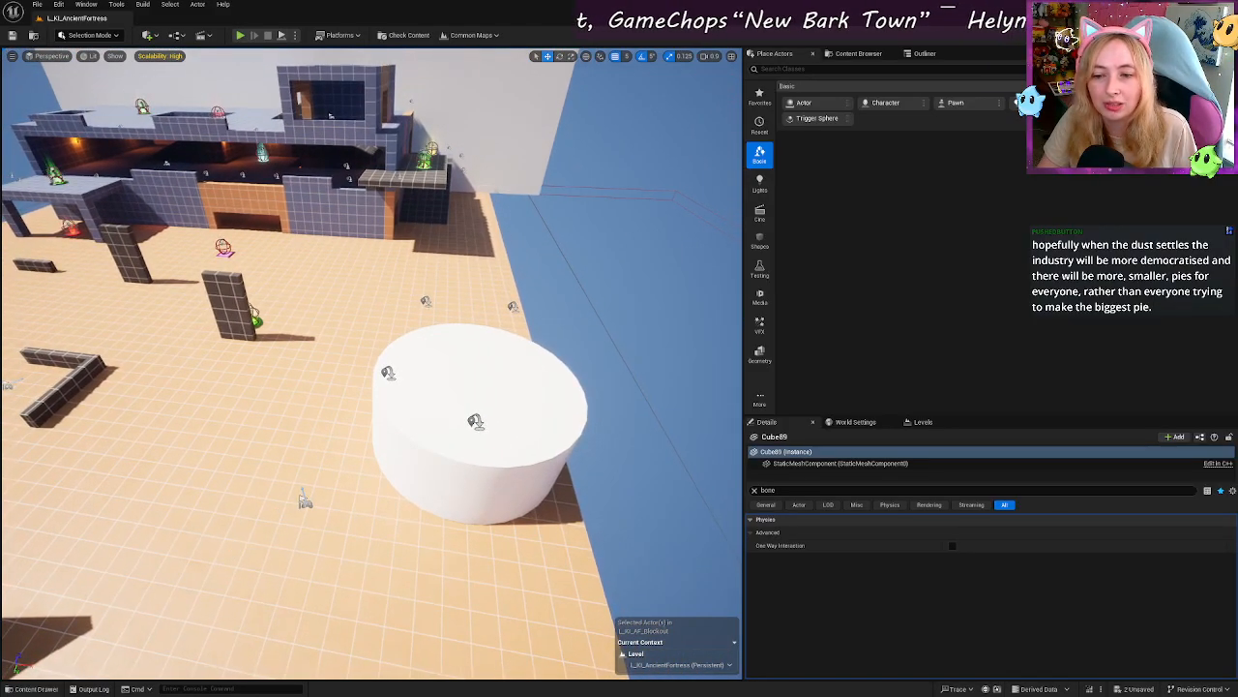
Step: Select the player start beside the white cylinder and check its position against the arena's cover walls
{"action": "left_click", "coordinate": [304, 500]}
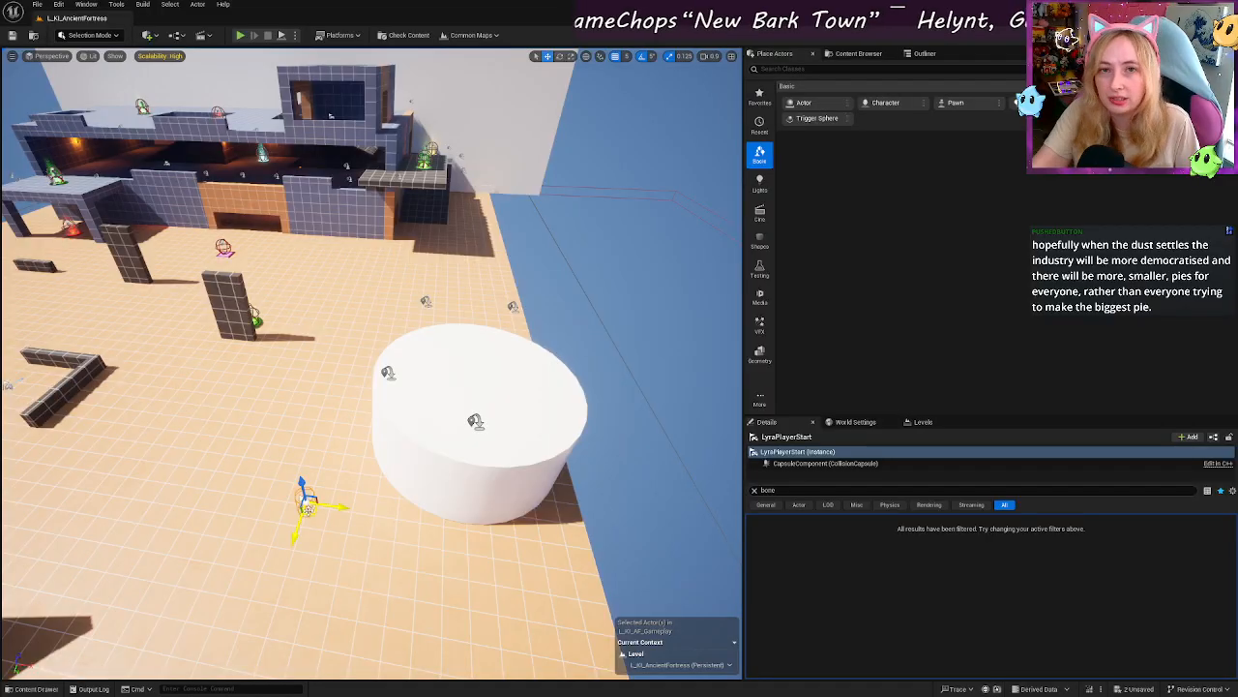
{"action": "key", "text": "s"}
{"action": "right_click_drag", "start_coordinate": [324, 511], "coordinate": [307, 465]}
{"action": "key", "text": "w"}
{"action": "key", "text": "q"}
{"action": "key", "text": "s"}
{"action": "key", "text": "a"}
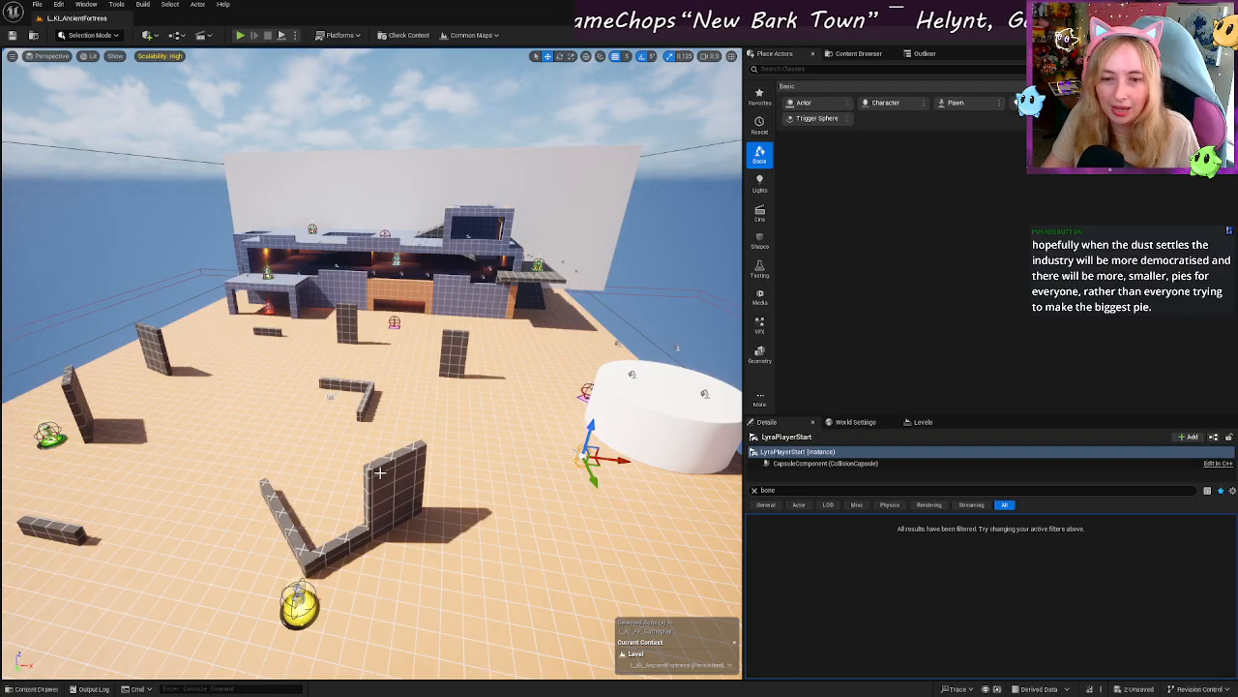
Step: Select the second player start, near the pink jump pad beside the opposite white cylinder
{"action": "right_click_drag", "start_coordinate": [428, 478], "coordinate": [539, 513]}
{"action": "key", "text": "w"}
{"action": "key", "text": "d"}
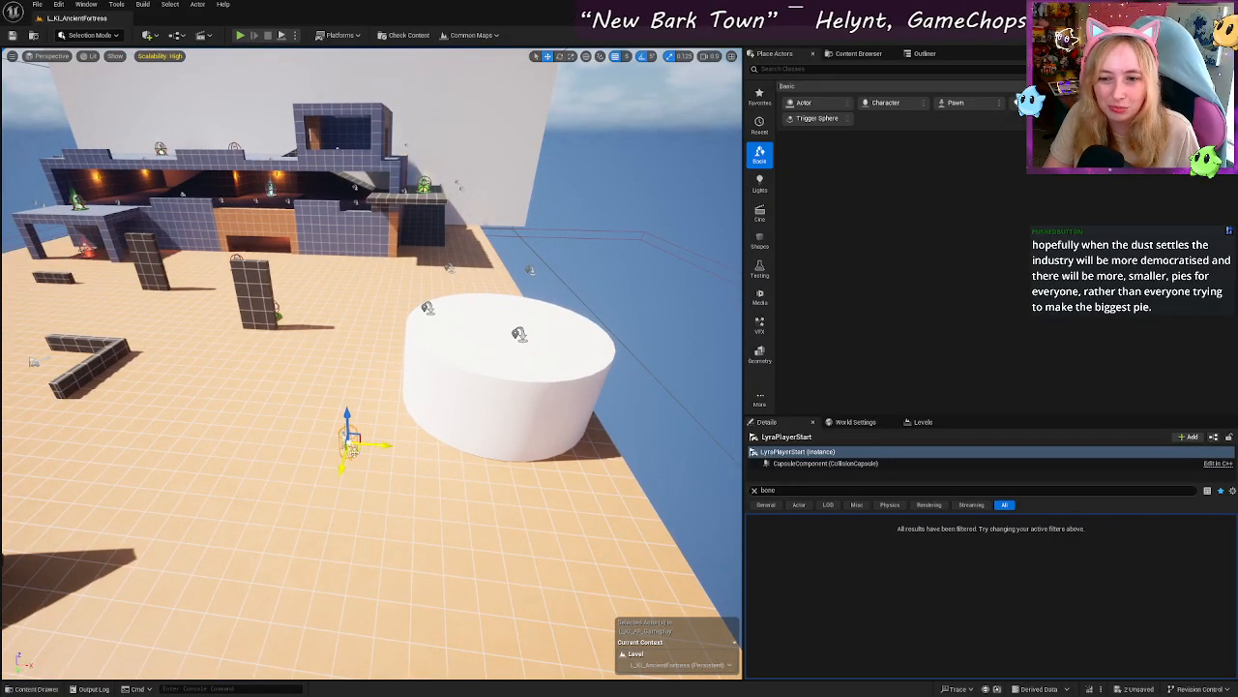
{"action": "left_click_drag", "start_coordinate": [354, 452], "coordinate": [444, 552], "text": "shift"}
{"action": "right_click_drag", "start_coordinate": [352, 451], "coordinate": [435, 531]}
{"action": "key", "text": "w"}
{"action": "key", "text": "a"}
{"action": "key", "text": "d"}
{"action": "left_click", "coordinate": [430, 525]}
{"action": "key", "text": "d"}
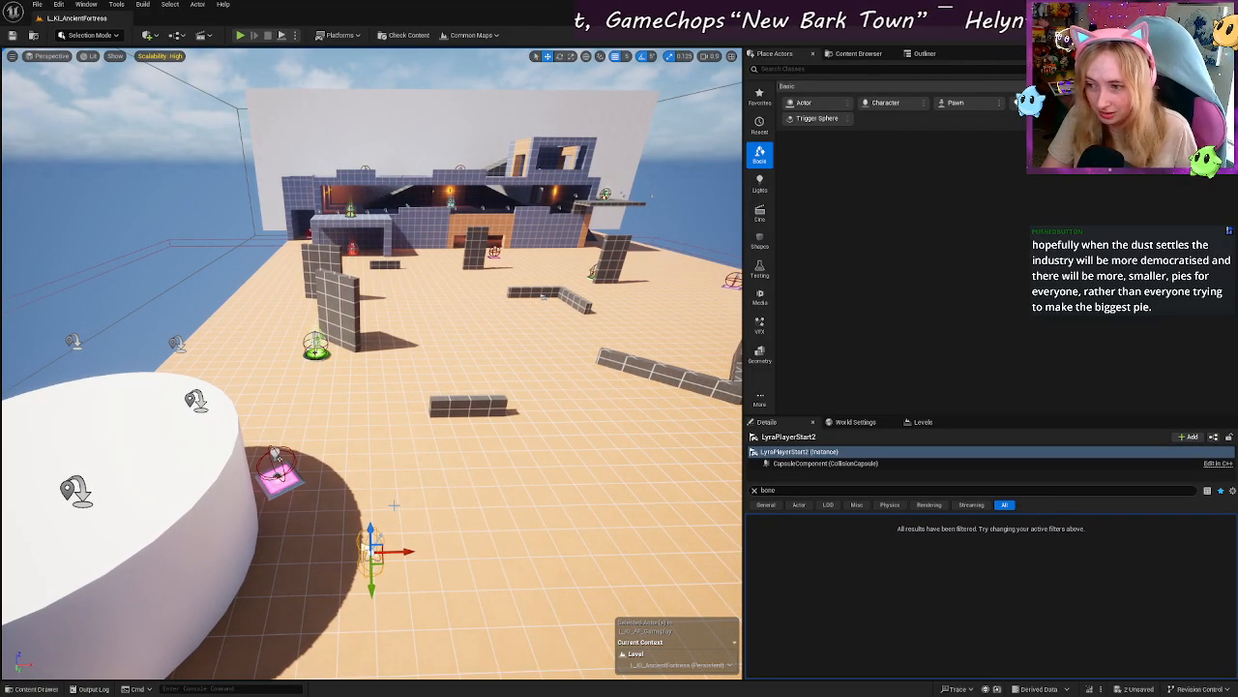
Step: Clear the property search filter for the selected player start and compare both player starts' positions in the arena
{"action": "right_click_drag", "start_coordinate": [394, 505], "coordinate": [440, 545]}
{"action": "key", "text": "s"}
{"action": "key", "text": "w"}
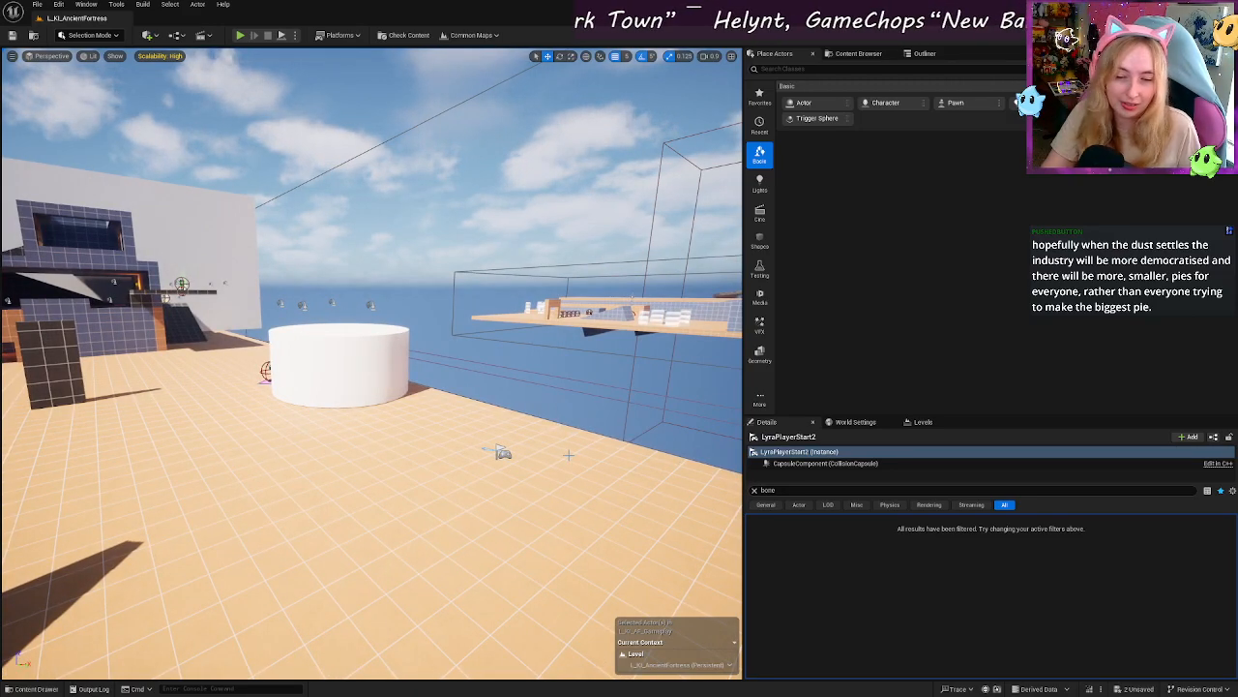
{"action": "mouse_move", "coordinate": [502, 453]}
{"action": "right_mouse_down"}
{"action": "mouse_move", "coordinate": [472, 445]}
{"action": "mouse_move", "coordinate": [501, 472]}
{"action": "right_mouse_up"}
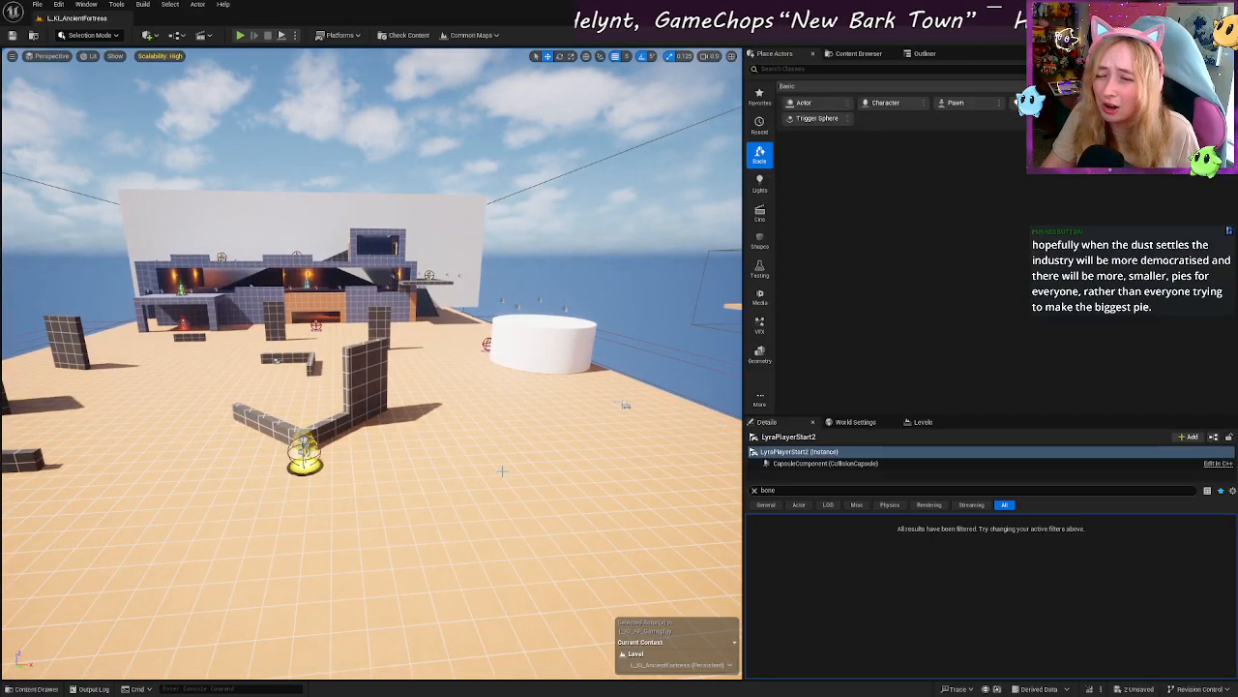
{"action": "left_click", "coordinate": [754, 489]}
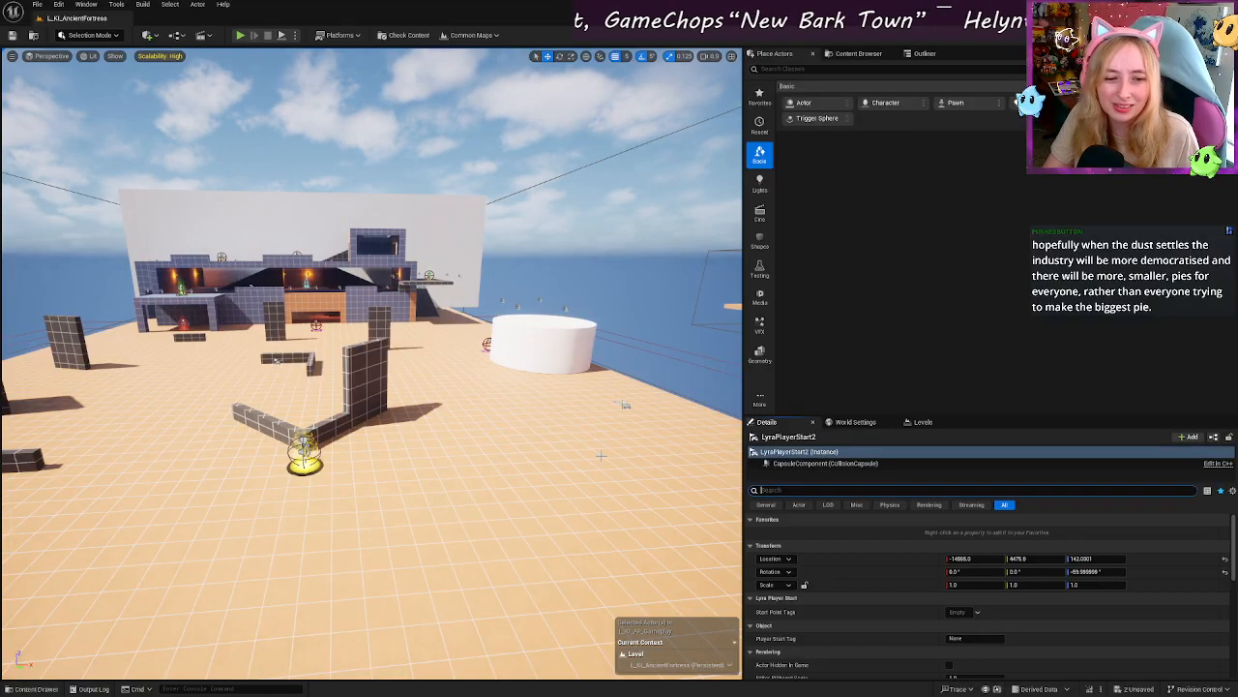
{"action": "right_click_drag", "start_coordinate": [601, 455], "coordinate": [611, 457]}
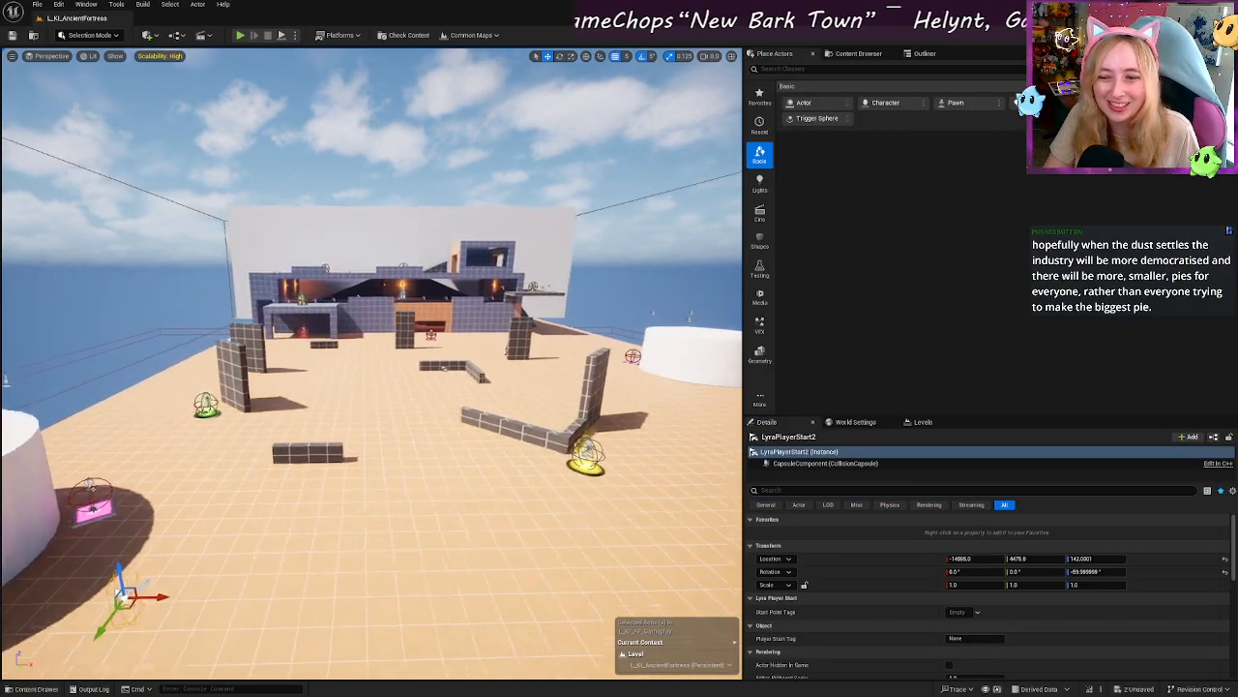
{"action": "right_click_drag", "start_coordinate": [284, 488], "coordinate": [279, 488]}
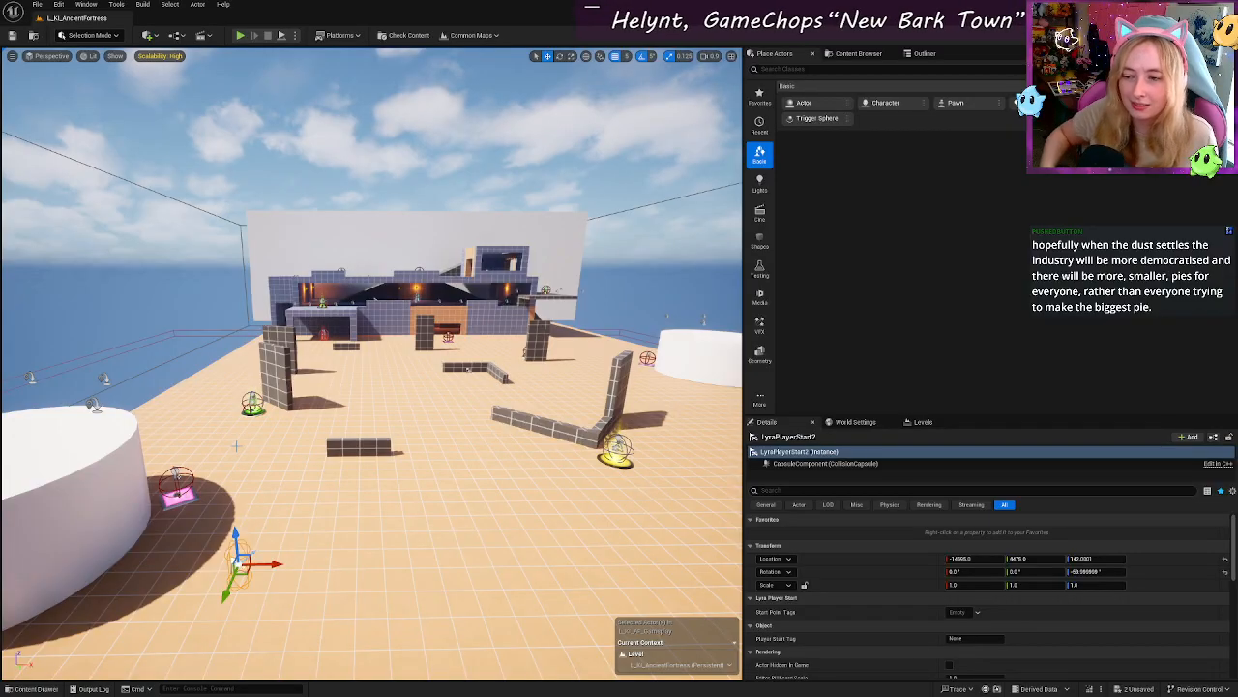
Step: Start simulating the level with the arena cover and fortress front in view
{"action": "right_click_drag", "start_coordinate": [301, 435], "coordinate": [409, 448]}
{"action": "key", "text": "a"}
{"action": "key", "text": "w"}
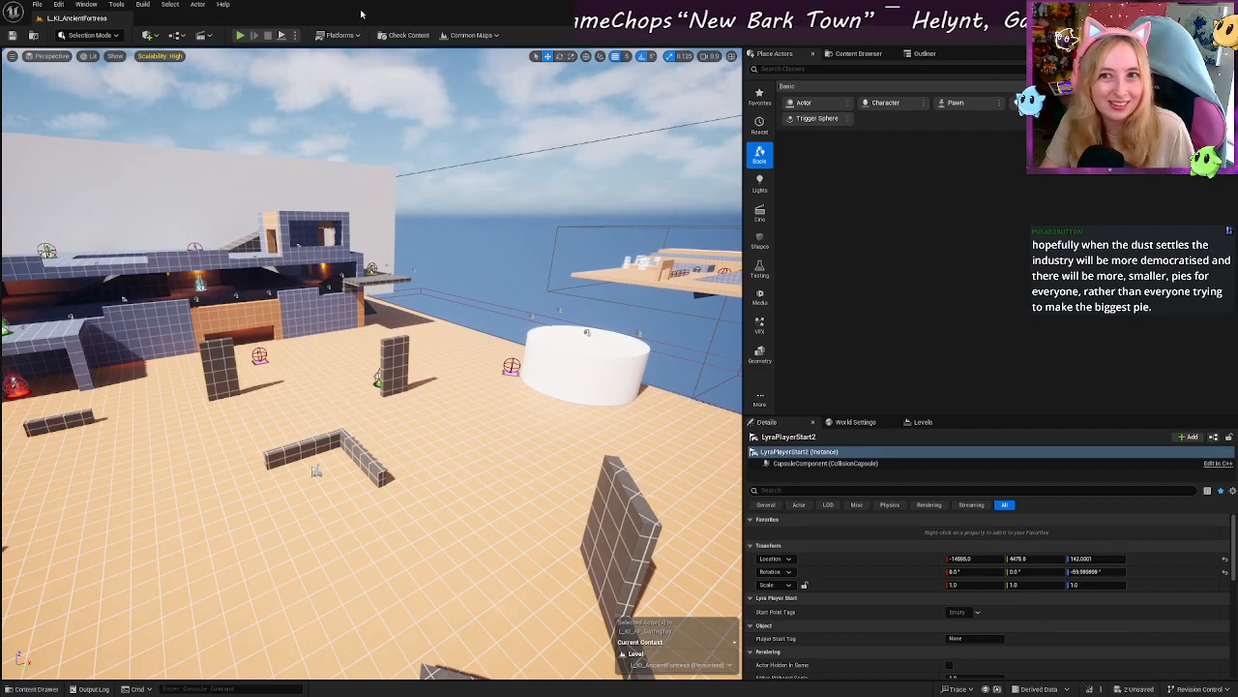
{"action": "left_click", "coordinate": [296, 36]}
{"action": "left_click", "coordinate": [335, 134]}
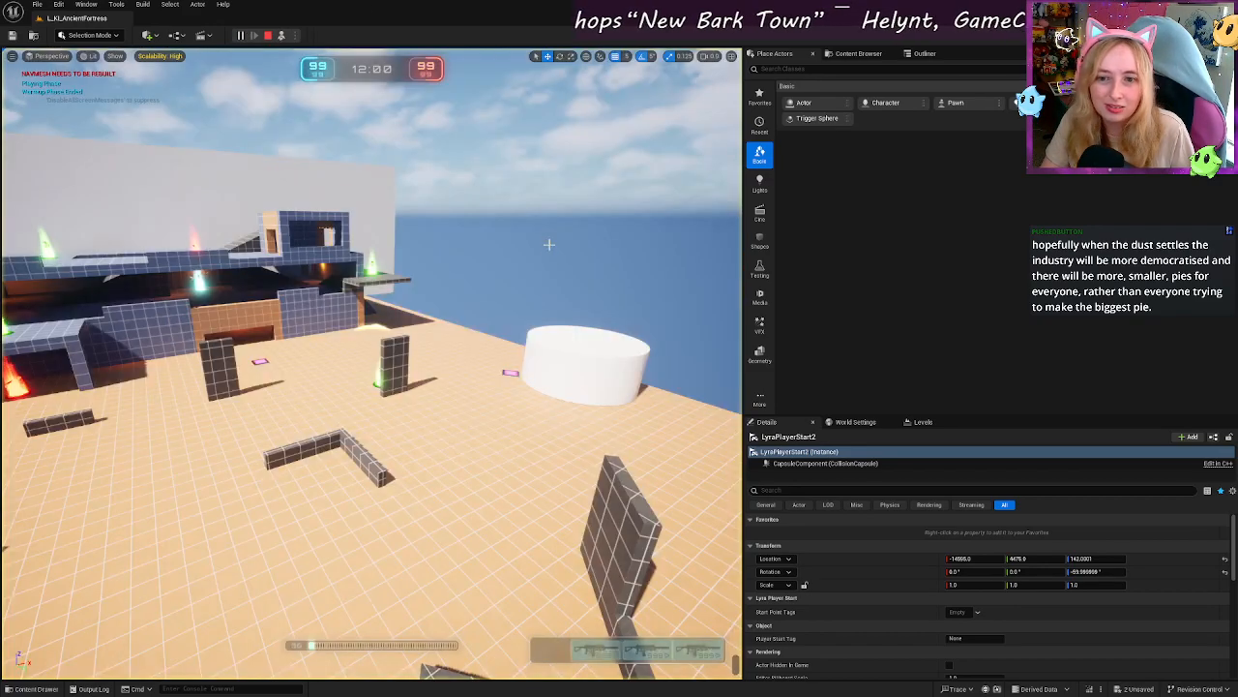
Step: Follow a bot from the player start area to the yellow spawner behind the L-shaped cover, and end the simulation
{"action": "key", "text": "s"}
{"action": "right_click_drag", "start_coordinate": [548, 242], "coordinate": [565, 296]}
{"action": "key", "text": "s"}
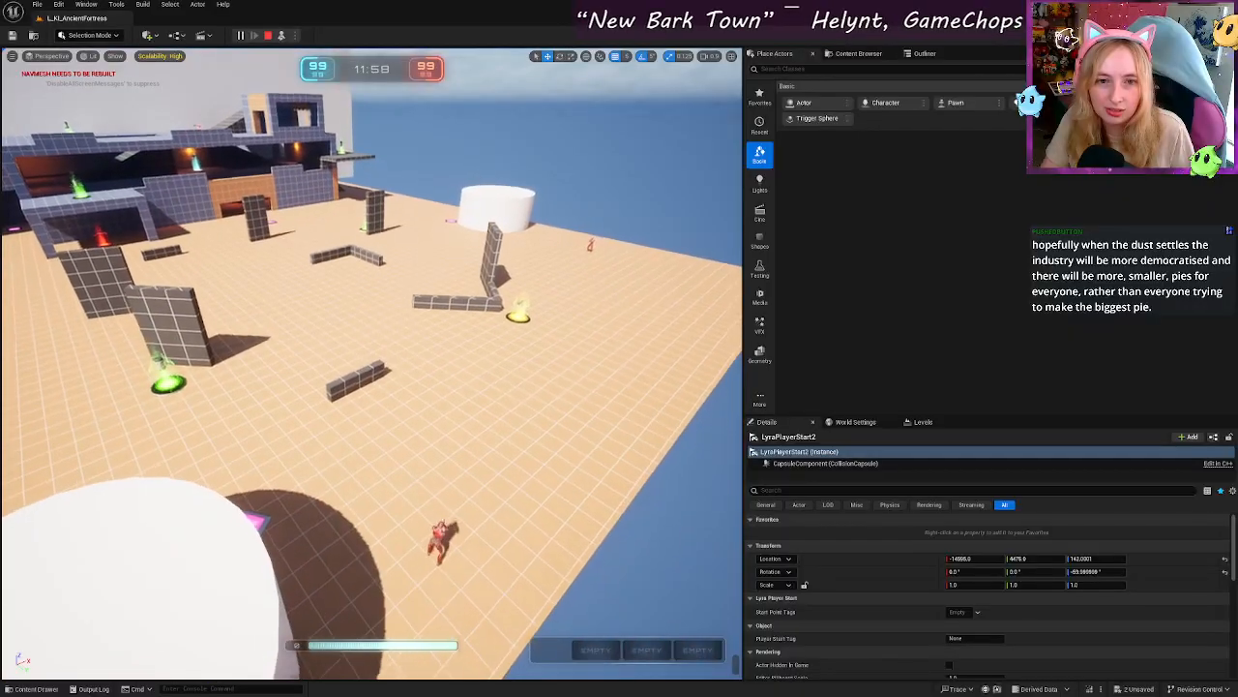
{"action": "key", "text": "w"}
{"action": "key", "text": "w"}
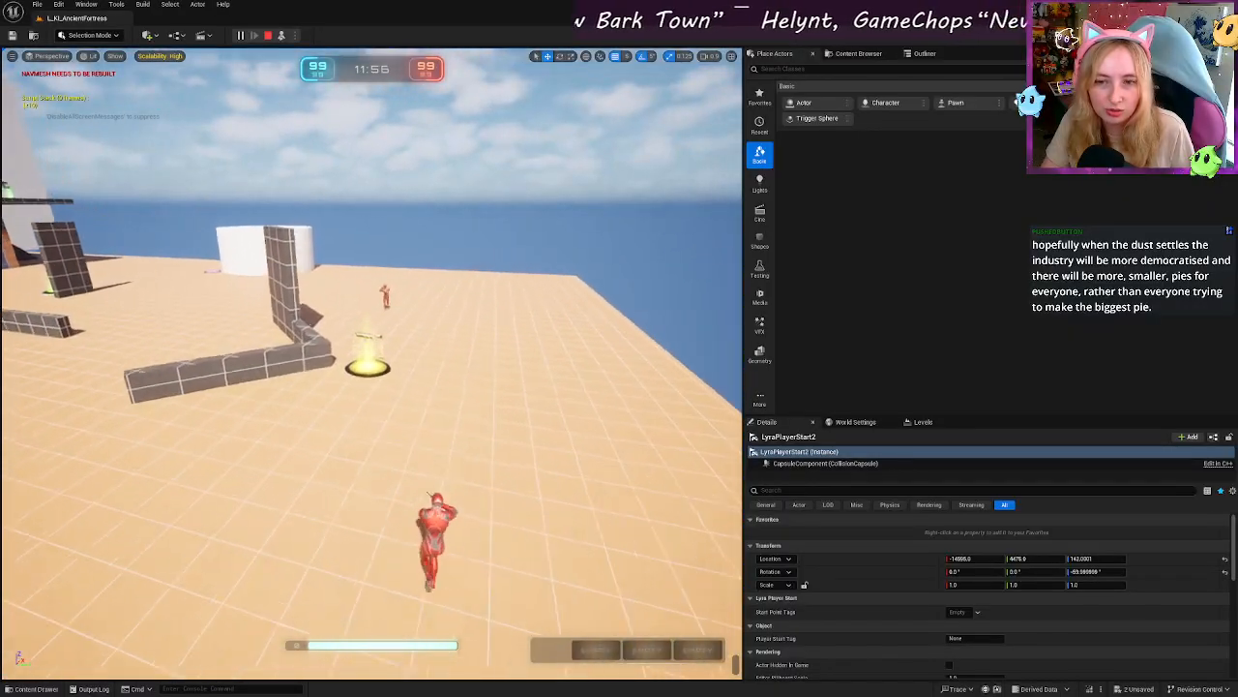
{"action": "key", "text": "shift+F1"}
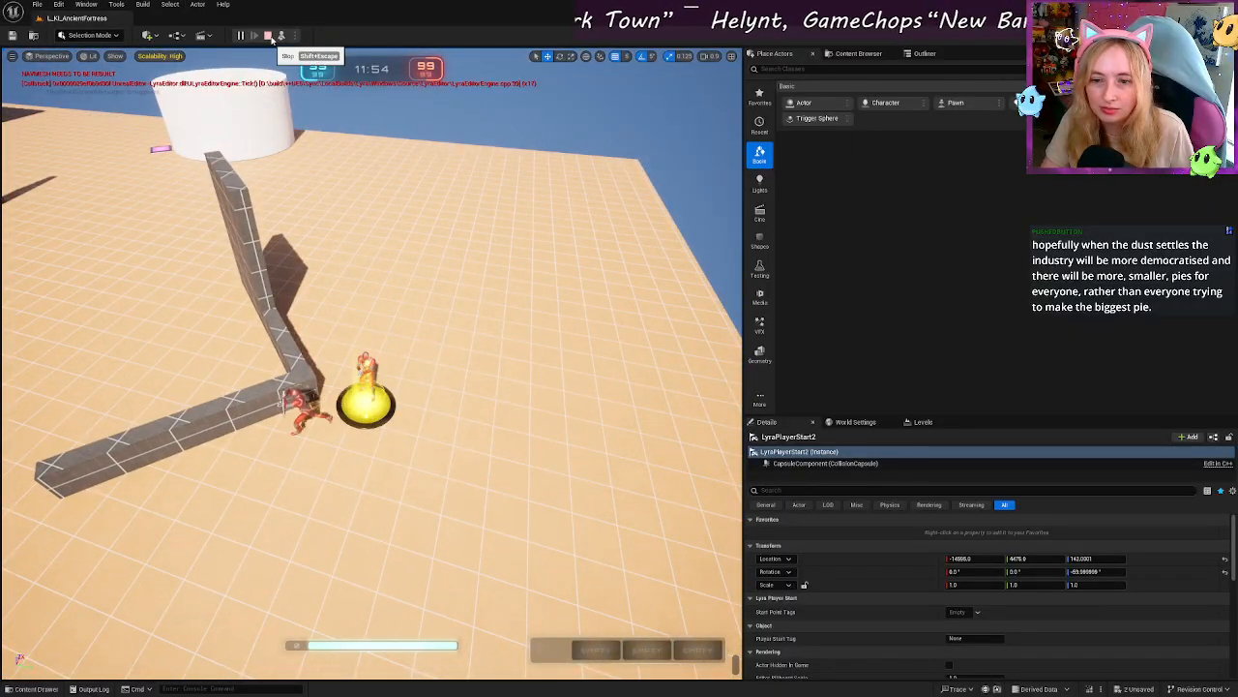
{"action": "left_click", "coordinate": [268, 35]}
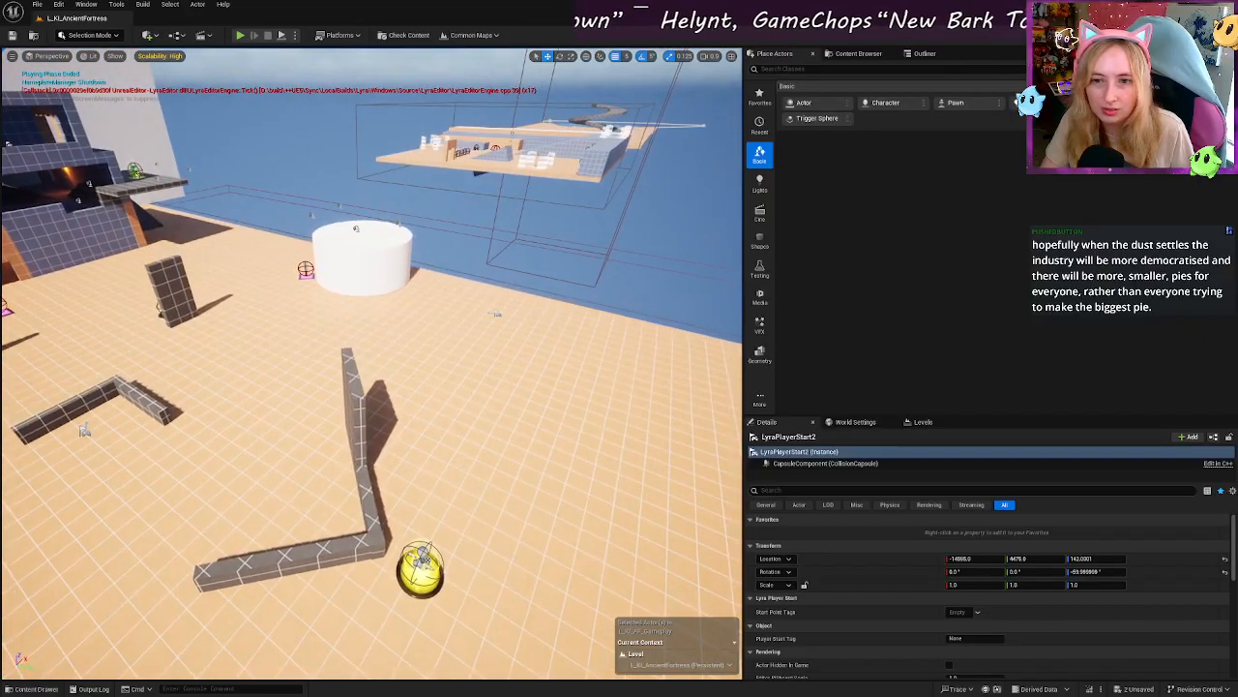
Step: Display the navigation mesh and select the nav link running from the white cylinder's top edge to the ground
{"action": "left_click", "coordinate": [356, 224]}
{"action": "key", "text": "f"}
{"action": "key", "text": "w"}
{"action": "right_click_drag", "start_coordinate": [489, 352], "coordinate": [312, 387]}
{"action": "key", "text": "s"}
{"action": "left_click", "coordinate": [432, 305]}
{"action": "key", "text": "w"}
{"action": "key", "text": "p"}
{"action": "key", "text": "w"}
{"action": "key", "text": "d"}
{"action": "key", "text": "a"}
{"action": "key", "text": "s"}
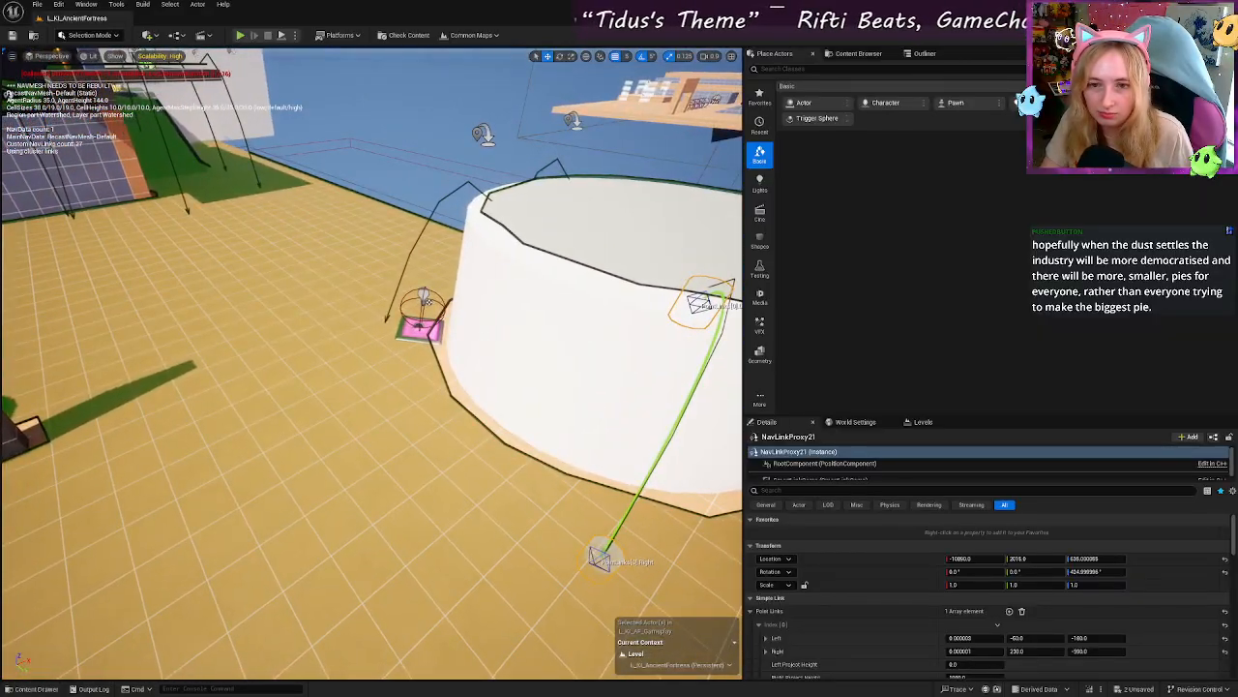
Step: Select the white cylinder and then the tall cover wall between it and the fortress, inspecting the navigation mesh around them
{"action": "left_click", "coordinate": [511, 258]}
{"action": "key", "text": "s"}
{"action": "right_click_drag", "start_coordinate": [524, 257], "coordinate": [426, 261]}
{"action": "key", "text": "d"}
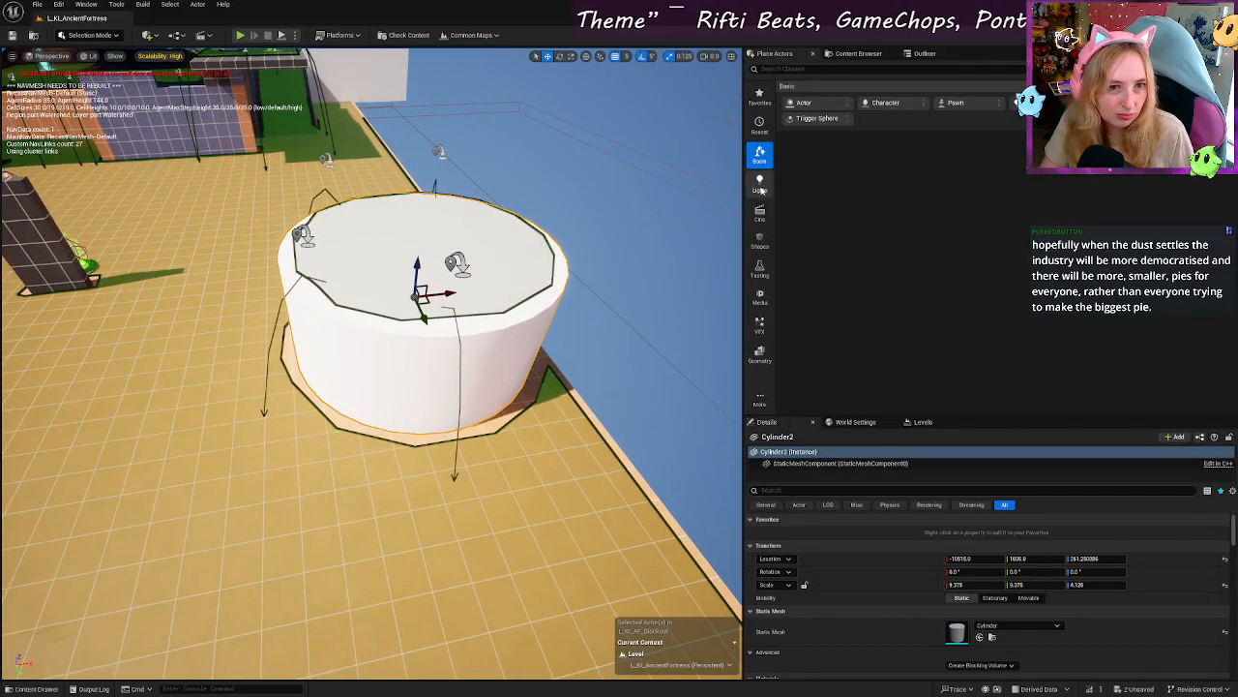
{"action": "right_click_drag", "start_coordinate": [74, 242], "coordinate": [38, 206]}
{"action": "key", "text": "s"}
{"action": "left_click", "coordinate": [228, 329]}
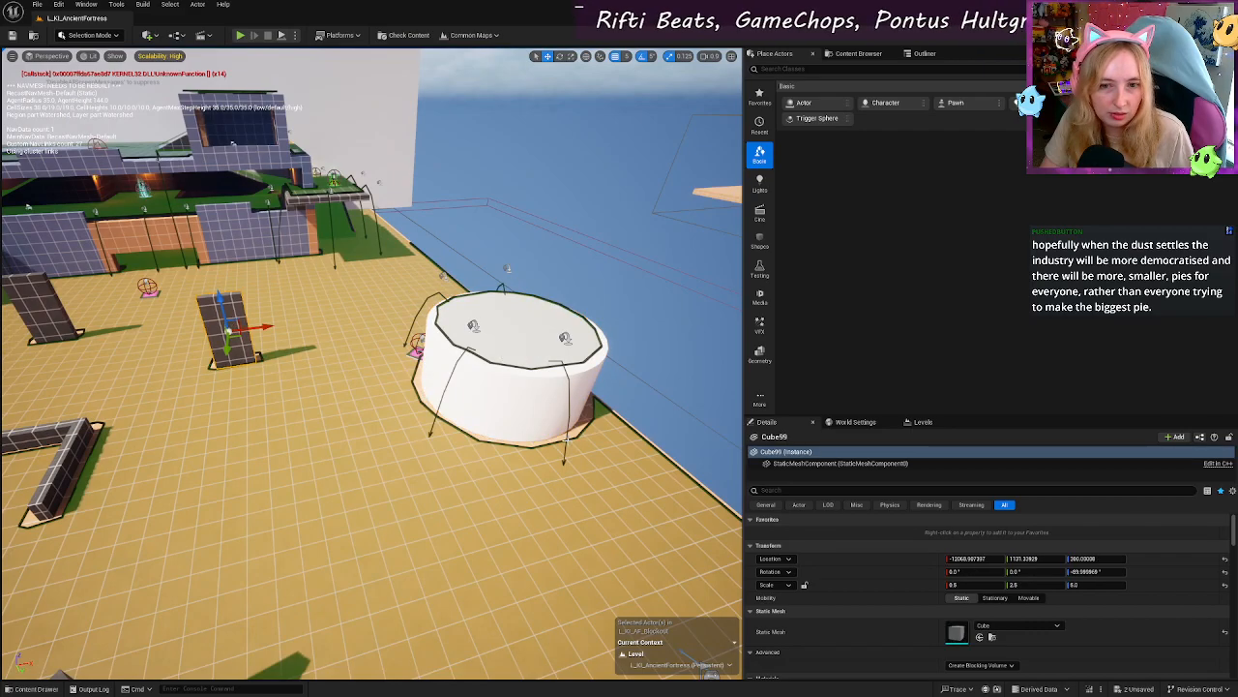
Step: Select the player start on the open ground near the white cylinder, with the whole arena in view
{"action": "key", "text": "s"}
{"action": "right_click_drag", "start_coordinate": [553, 428], "coordinate": [474, 424]}
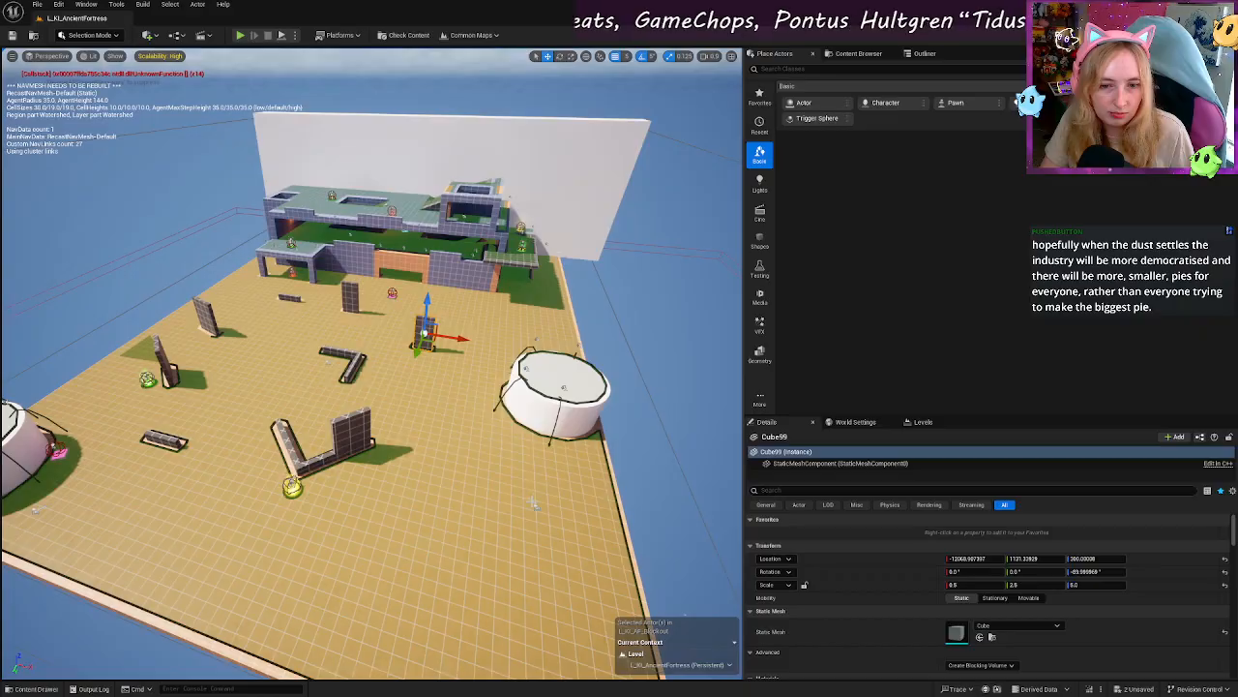
{"action": "left_click", "coordinate": [538, 507]}
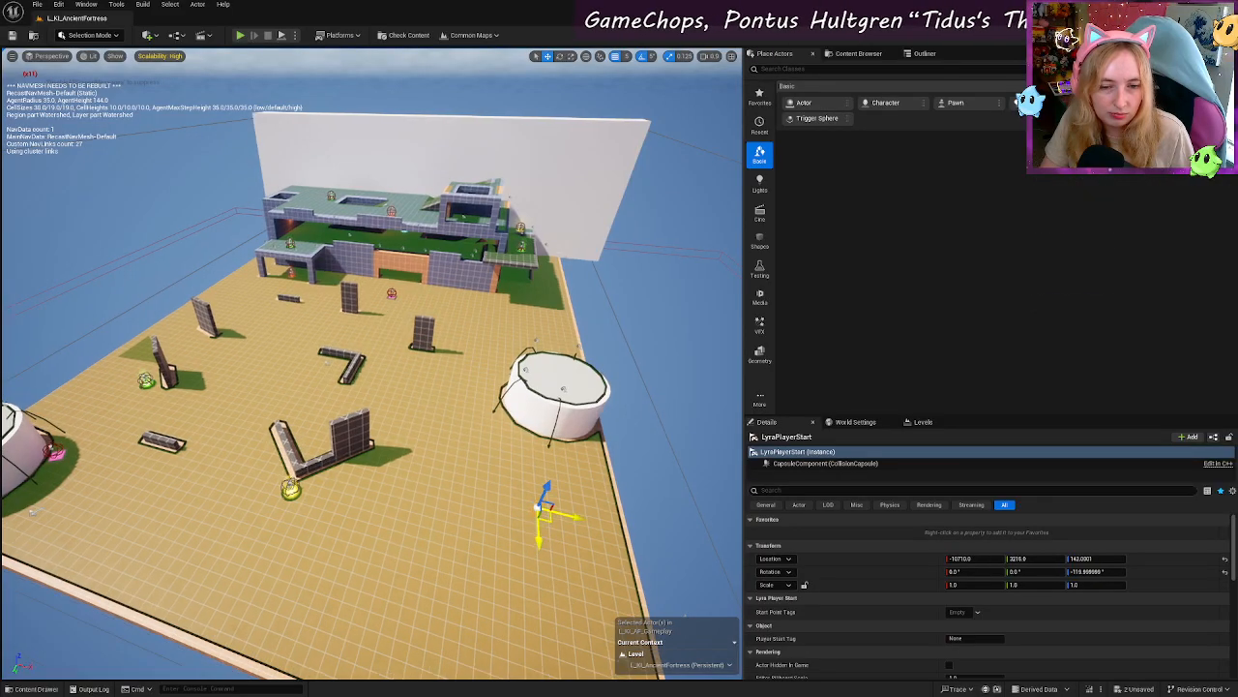
Step: Move the selected player start onto the top of the nearest white cylinder, snap it to the surface and adjust its position there
{"action": "left_click_drag", "start_coordinate": [545, 515], "coordinate": [549, 425], "text": "shift"}
{"action": "left_click_drag", "start_coordinate": [548, 486], "coordinate": [543, 276]}
{"action": "key", "text": "End"}
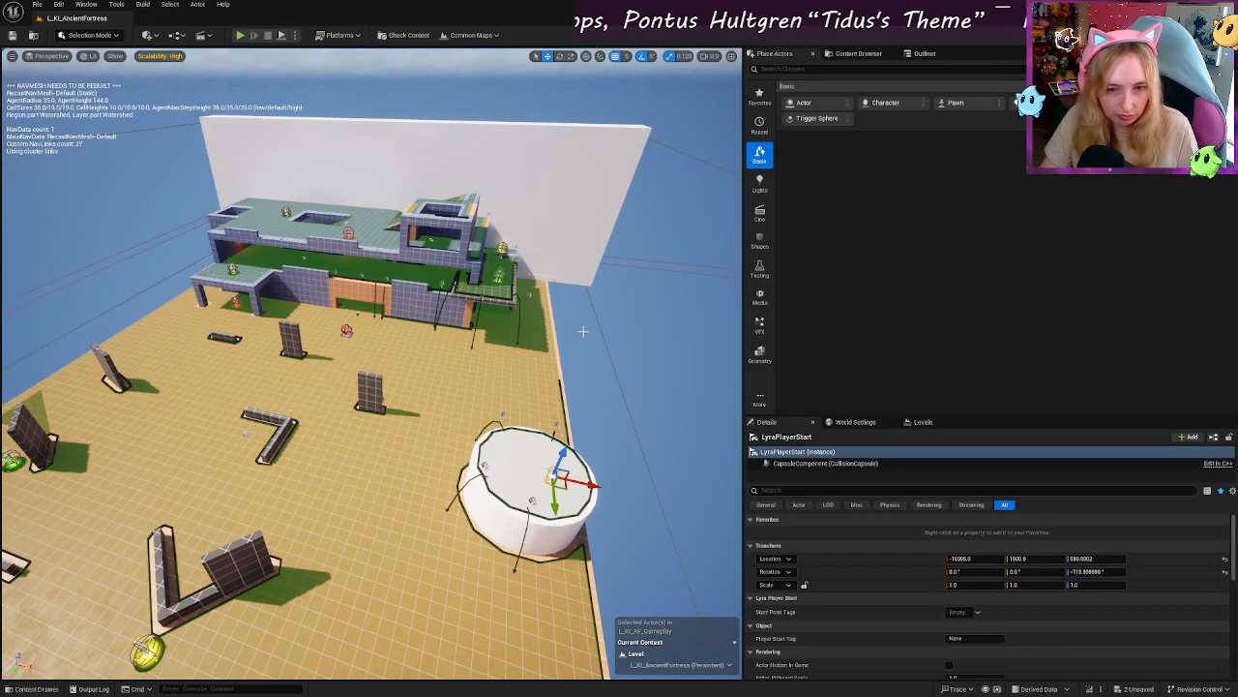
{"action": "left_click_drag", "start_coordinate": [566, 489], "coordinate": [544, 467]}
Step: Select the player start beside the opposite white cylinder, raise it onto that cylinder's top and snap it to the surface
{"action": "right_click_drag", "start_coordinate": [545, 467], "coordinate": [375, 523]}
{"action": "key", "text": "w"}
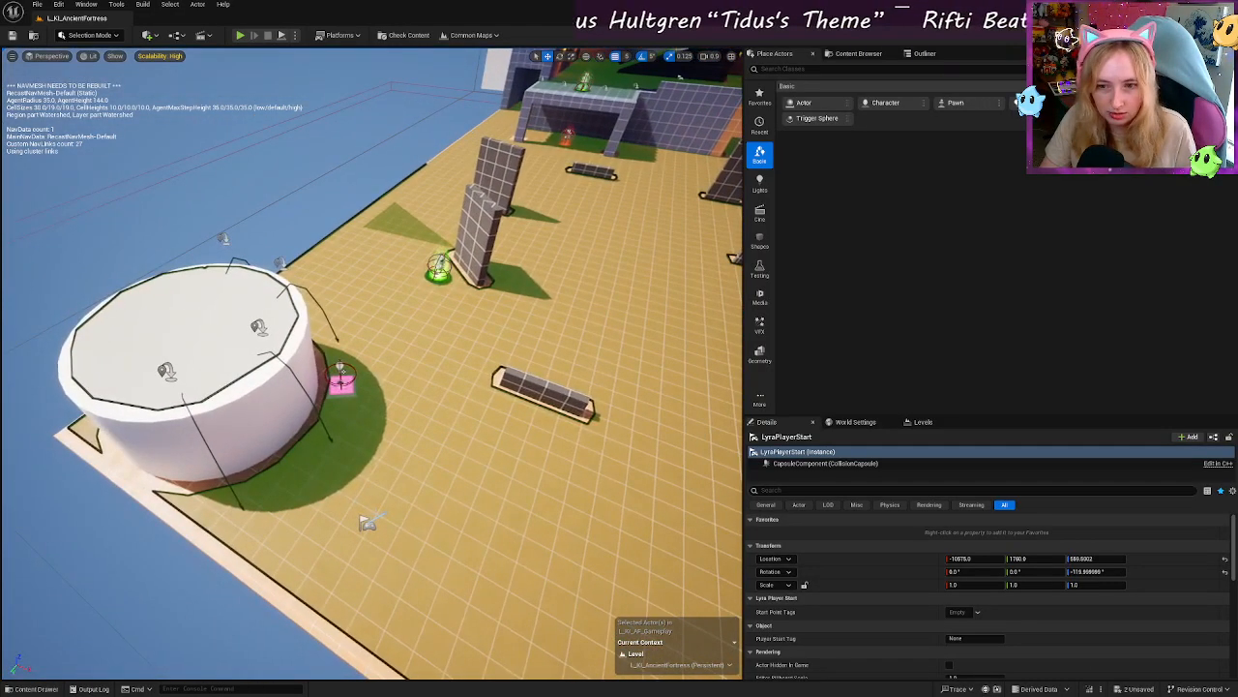
{"action": "left_click", "coordinate": [374, 524]}
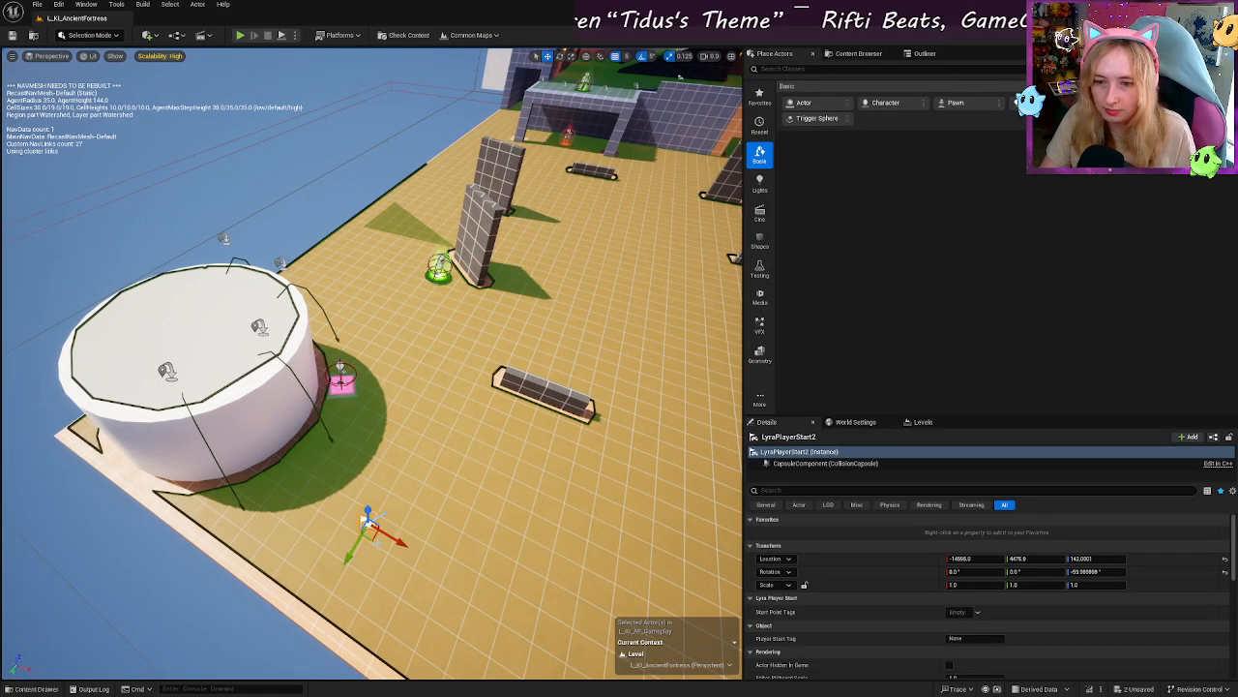
{"action": "left_click_drag", "start_coordinate": [375, 530], "coordinate": [206, 441], "text": "shift"}
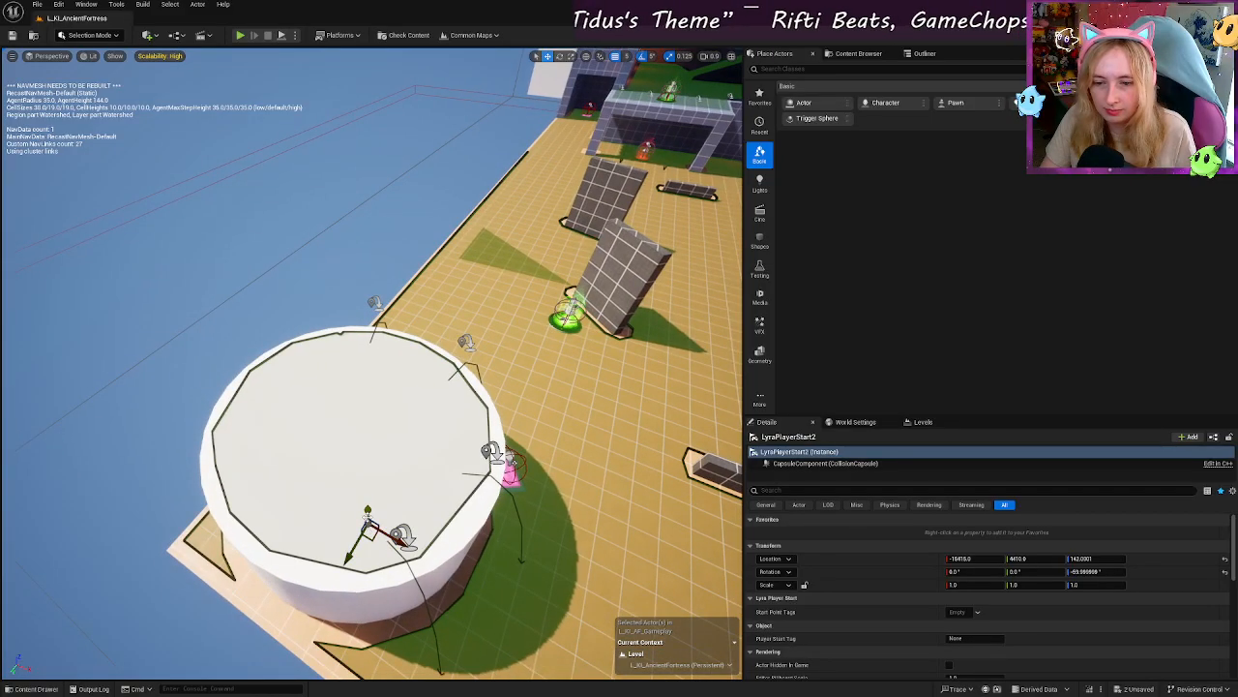
{"action": "left_click_drag", "start_coordinate": [368, 510], "coordinate": [366, 376]}
{"action": "key", "text": "End"}
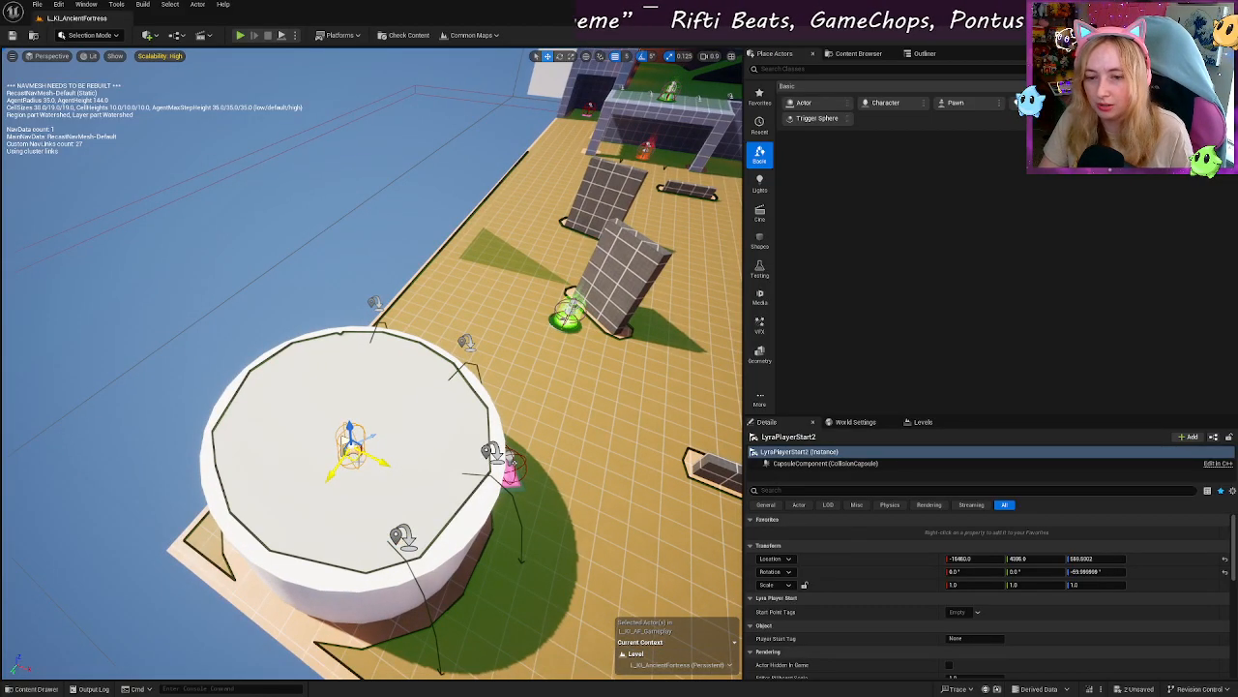
Step: Reselect the first player start and shift it from the far edge toward the middle of its cylinder's top
{"action": "key", "text": "s"}
{"action": "right_click_drag", "start_coordinate": [347, 443], "coordinate": [503, 376]}
{"action": "key", "text": "w"}
{"action": "key", "text": "e"}
{"action": "left_click", "coordinate": [566, 442]}
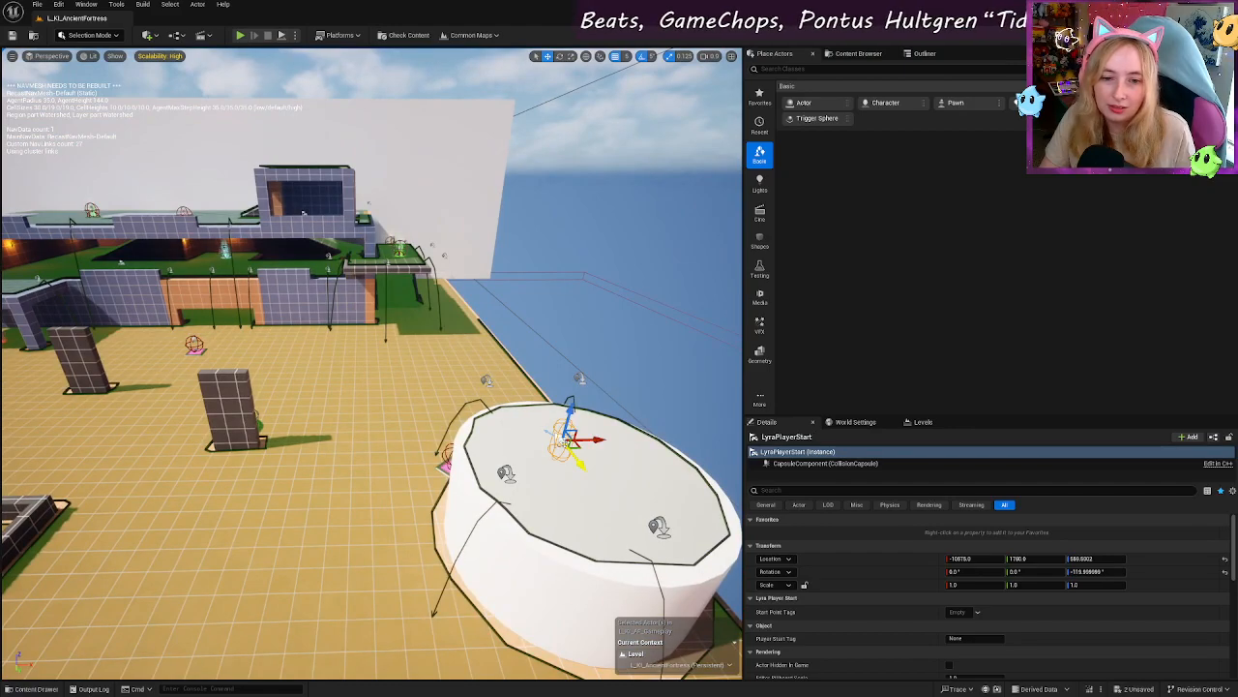
{"action": "left_click_drag", "start_coordinate": [624, 462], "coordinate": [632, 467]}
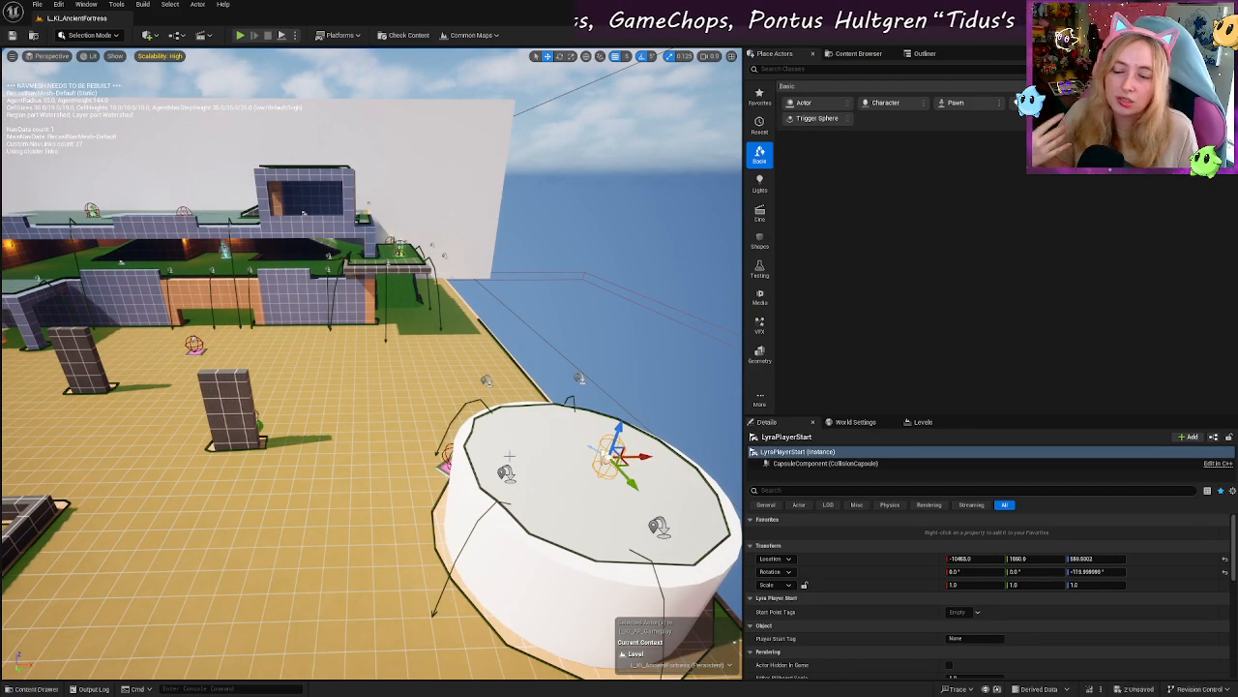
Step: Select the player start on the opposite cylinder and adjust its position on the cylinder's top
{"action": "right_click_drag", "start_coordinate": [632, 466], "coordinate": [473, 510]}
{"action": "key", "text": "s"}
{"action": "key", "text": "w"}
{"action": "key", "text": "a"}
{"action": "key", "text": "q"}
{"action": "key", "text": "w"}
{"action": "left_click", "coordinate": [348, 423]}
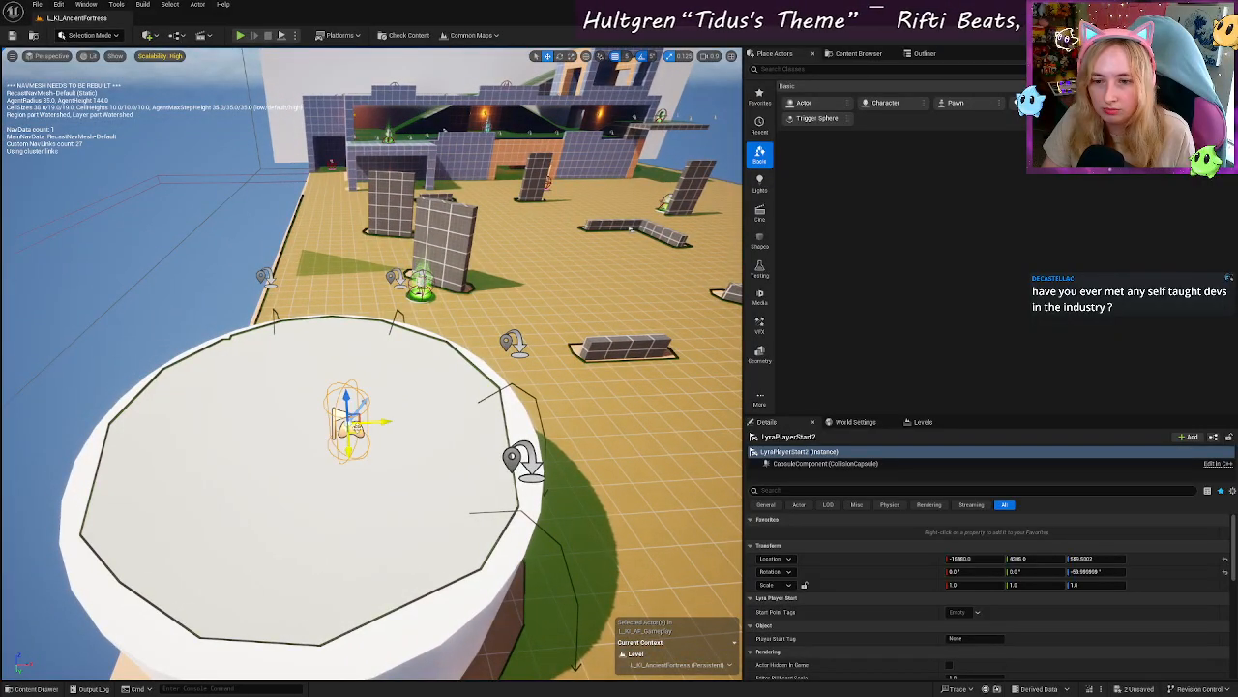
{"action": "left_click_drag", "start_coordinate": [357, 428], "coordinate": [355, 424], "text": "shift"}
Step: Examine the angled cover beside the yellow spawner by selecting its tall wall and both low walls, and compare it with the surrounding arena
{"action": "key", "text": "d"}
{"action": "right_click_drag", "start_coordinate": [355, 424], "coordinate": [383, 469]}
{"action": "key", "text": "w"}
{"action": "key", "text": "s"}
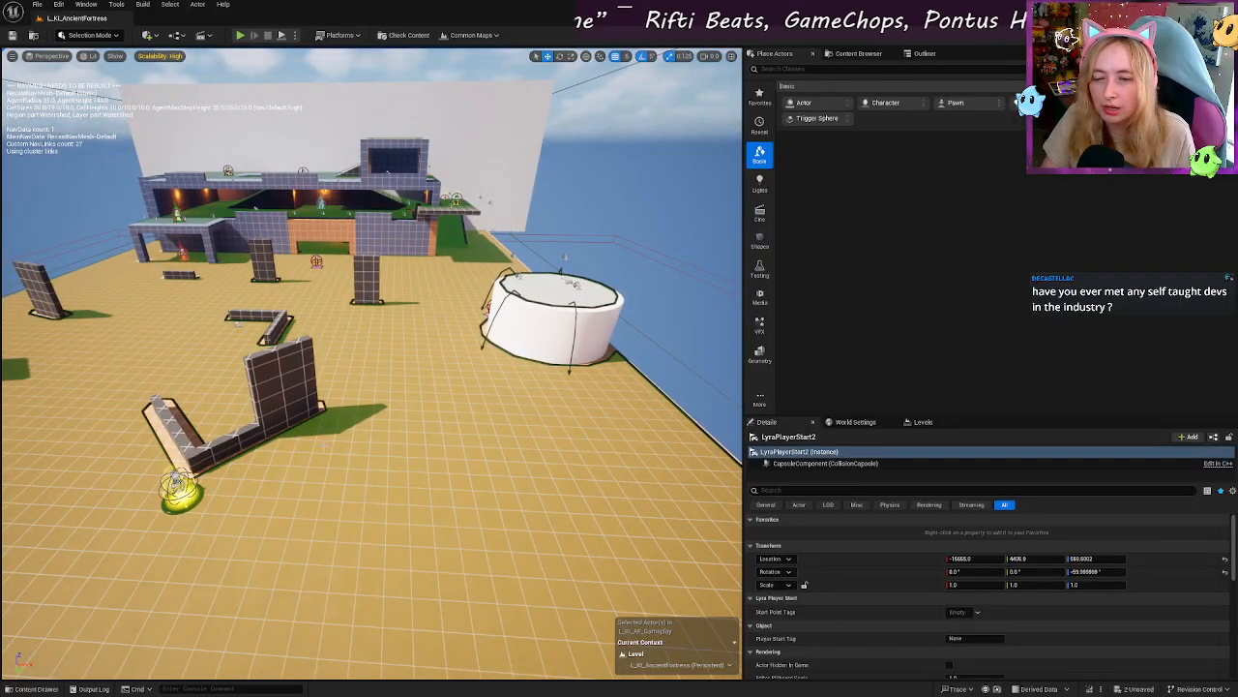
{"action": "left_click", "coordinate": [276, 414]}
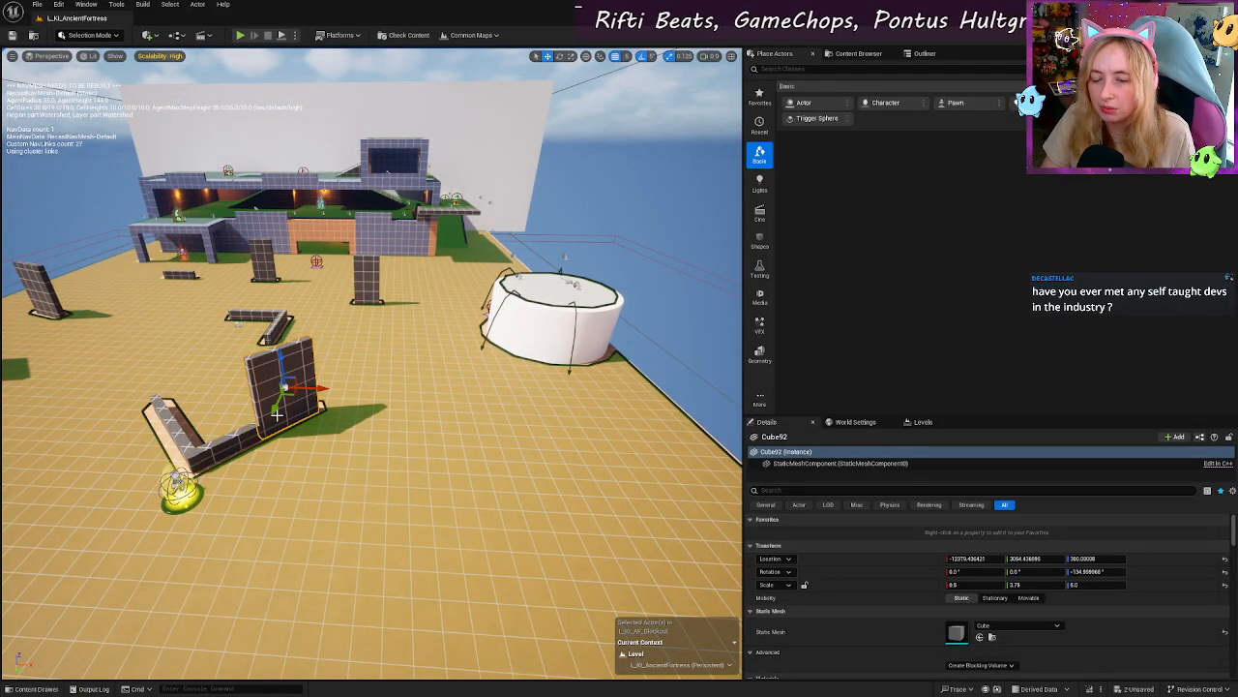
{"action": "left_click", "coordinate": [233, 444]}
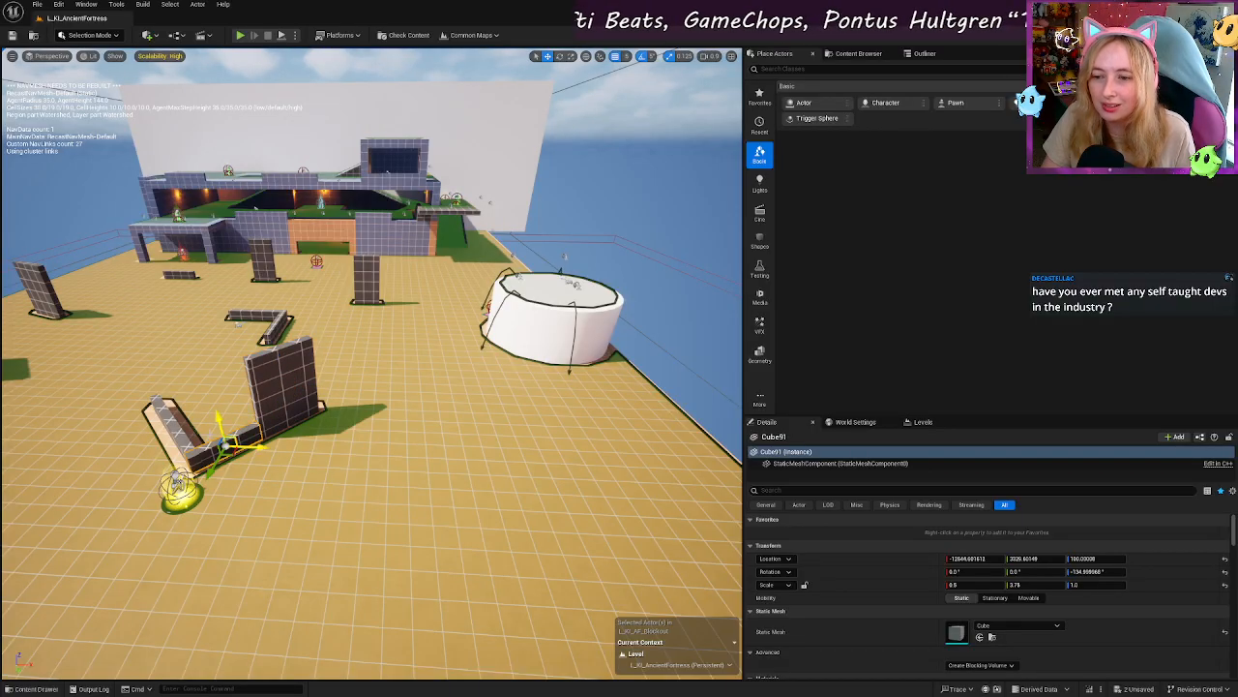
{"action": "left_click", "coordinate": [165, 419]}
{"action": "left_click", "coordinate": [161, 404]}
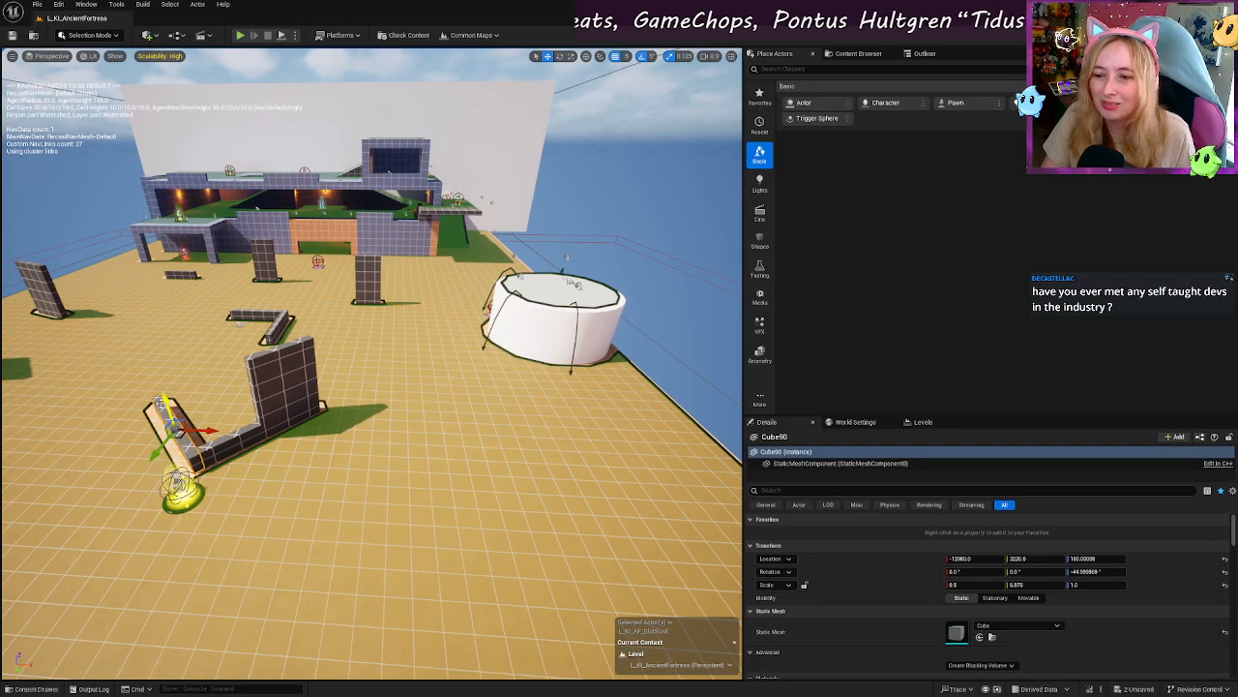
{"action": "key", "text": "s"}
{"action": "right_click_drag", "start_coordinate": [160, 403], "coordinate": [95, 424]}
{"action": "key", "text": "a"}
{"action": "mouse_move", "coordinate": [242, 455]}
{"action": "right_mouse_down"}
{"action": "mouse_move", "coordinate": [214, 473]}
{"action": "mouse_move", "coordinate": [256, 473]}
{"action": "right_mouse_up"}
{"action": "key", "text": "w"}
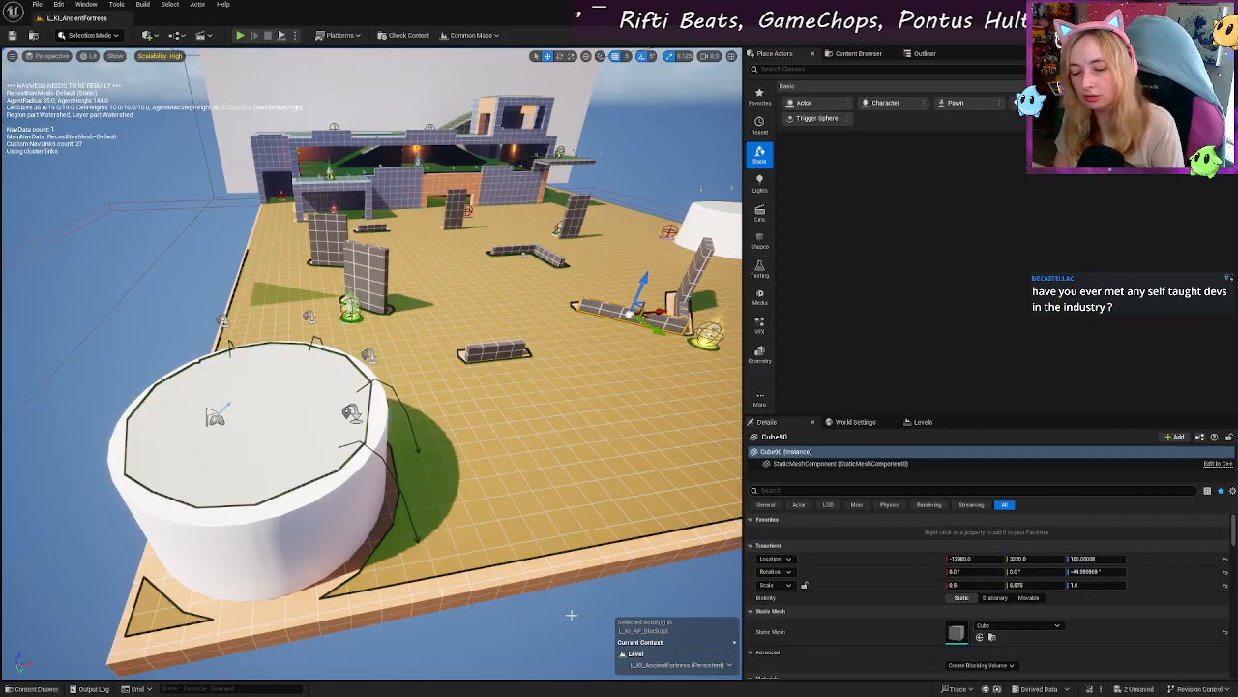
Step: Hide the navigation mesh and select the angled cover's walls, the tall wall by the green spawner and the freestanding low wall for inspection
{"action": "key", "text": "p"}
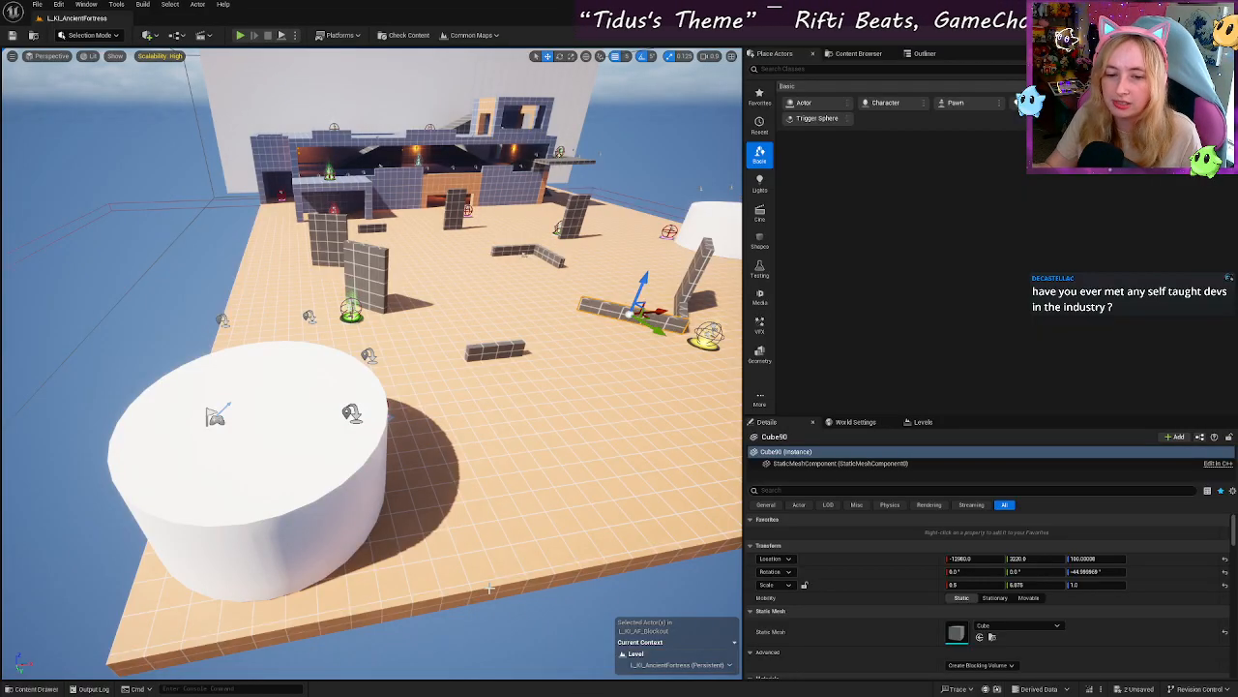
{"action": "right_click_drag", "start_coordinate": [485, 583], "coordinate": [511, 576]}
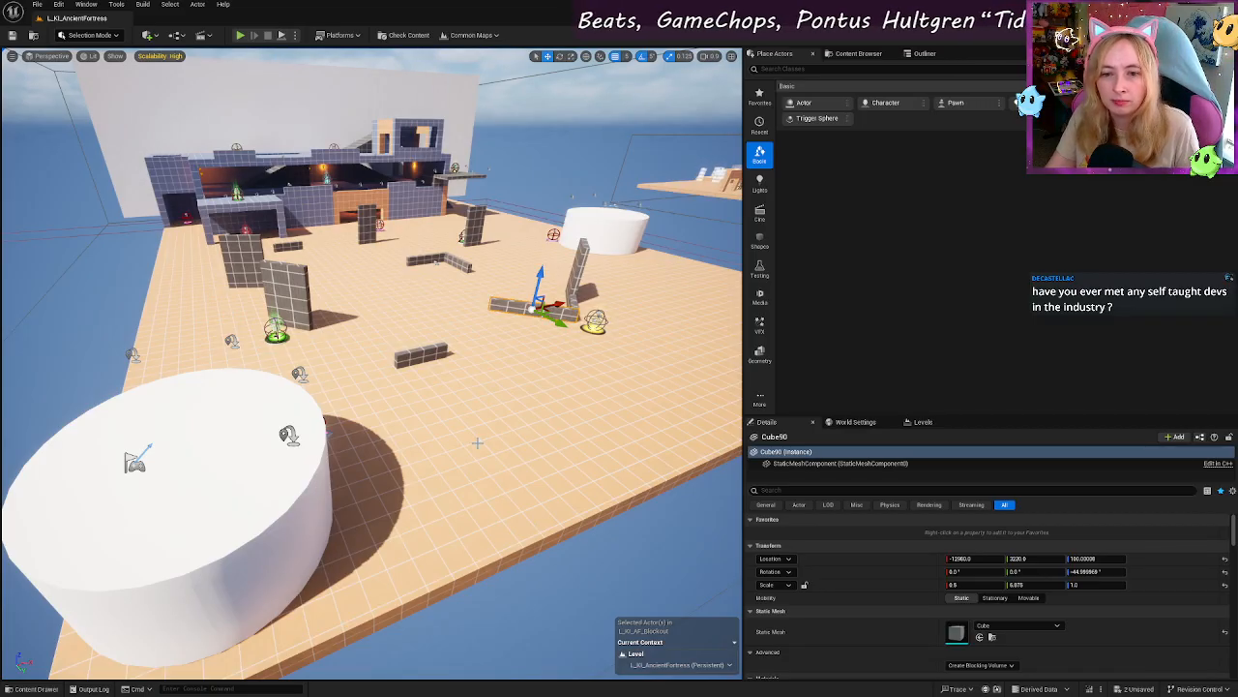
{"action": "right_click_drag", "start_coordinate": [443, 453], "coordinate": [478, 381]}
{"action": "left_click", "coordinate": [525, 338]}
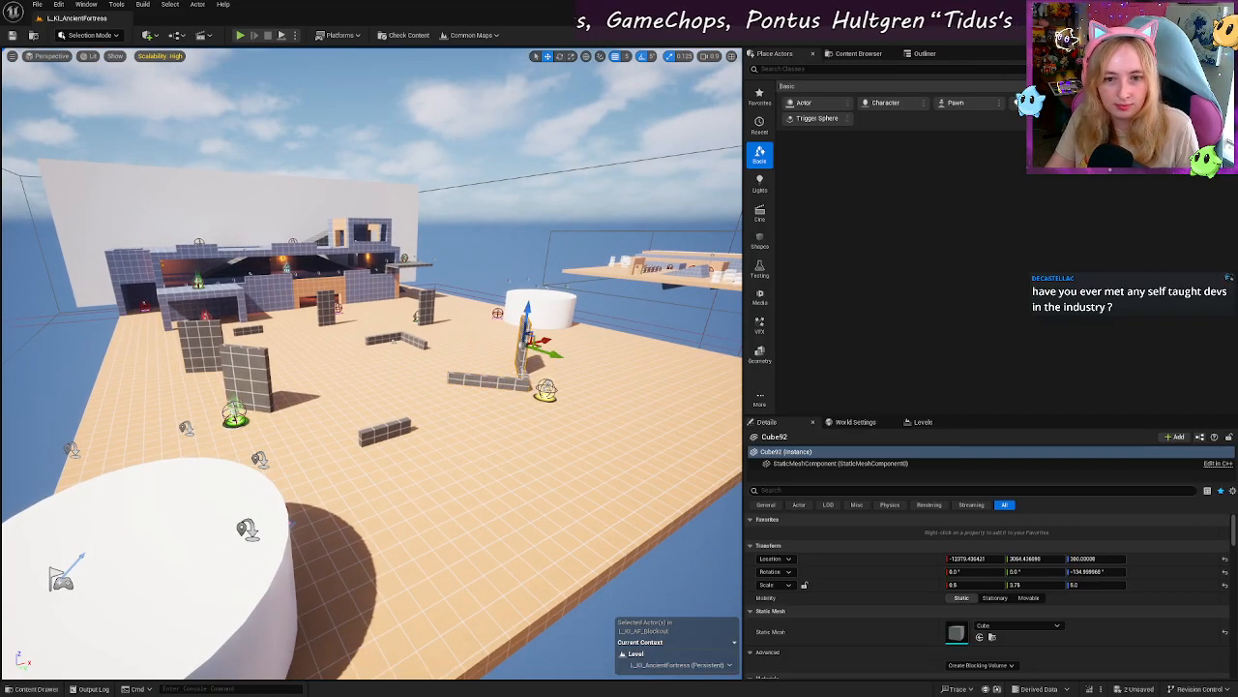
{"action": "left_click", "coordinate": [525, 382]}
{"action": "left_click", "coordinate": [501, 384]}
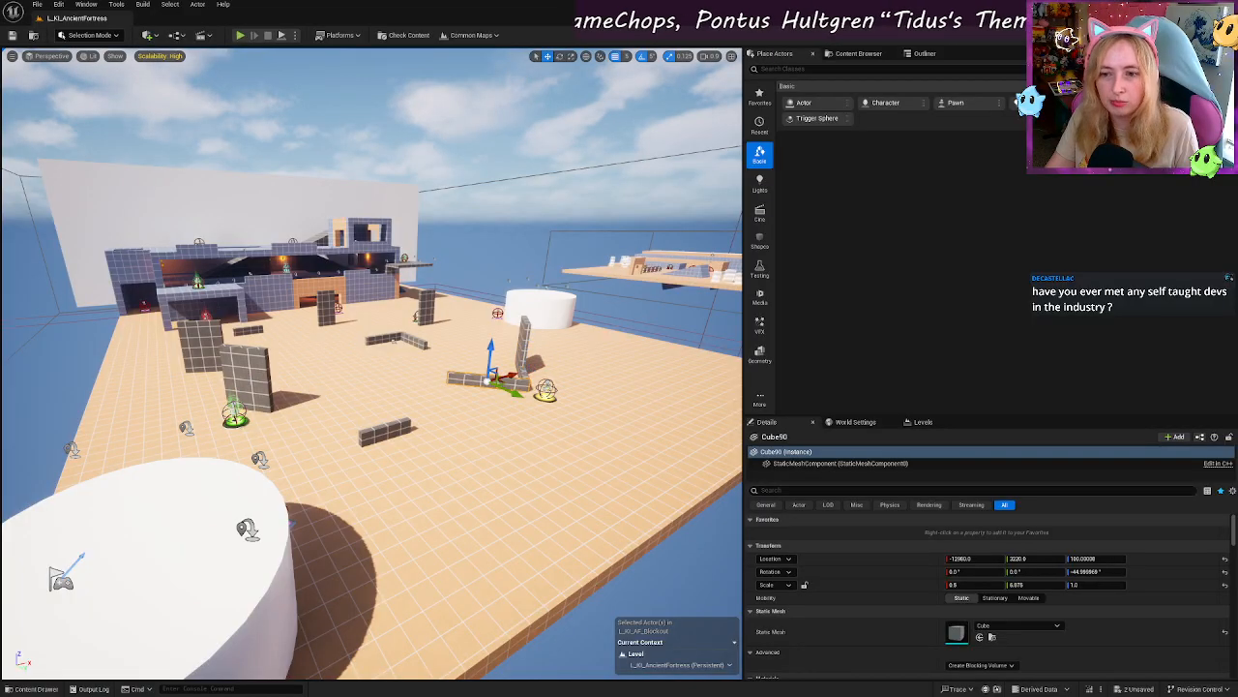
{"action": "left_click", "coordinate": [254, 378]}
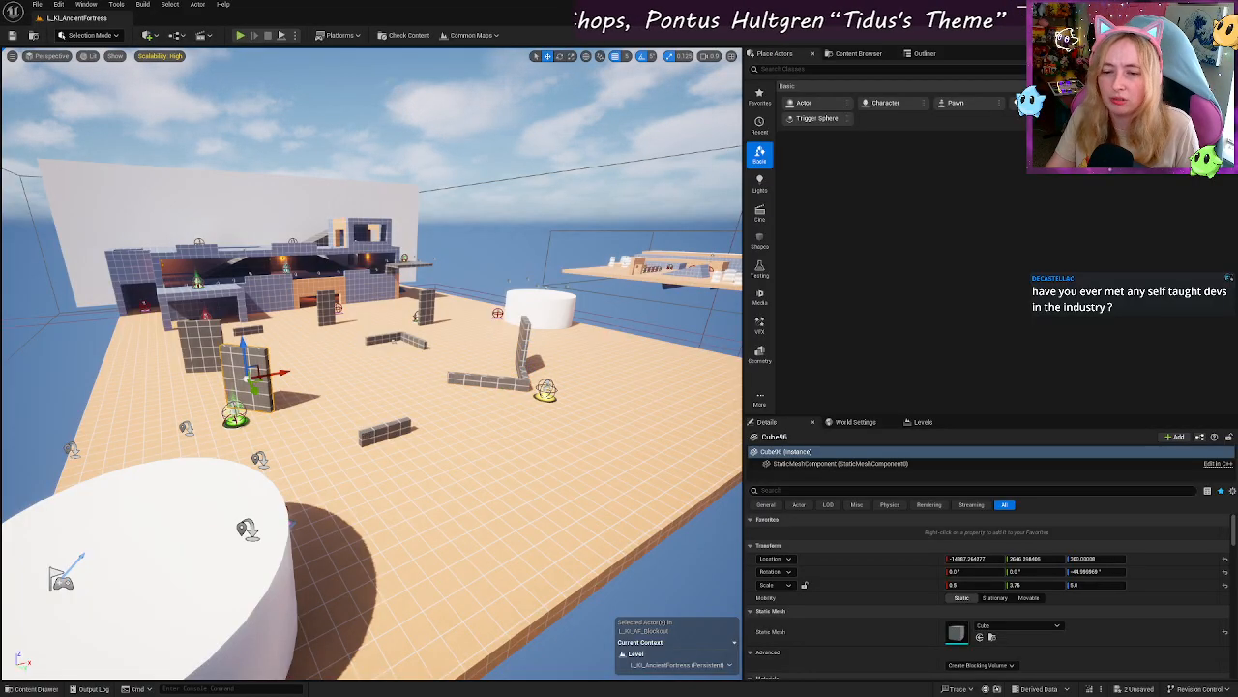
{"action": "left_click", "coordinate": [387, 434]}
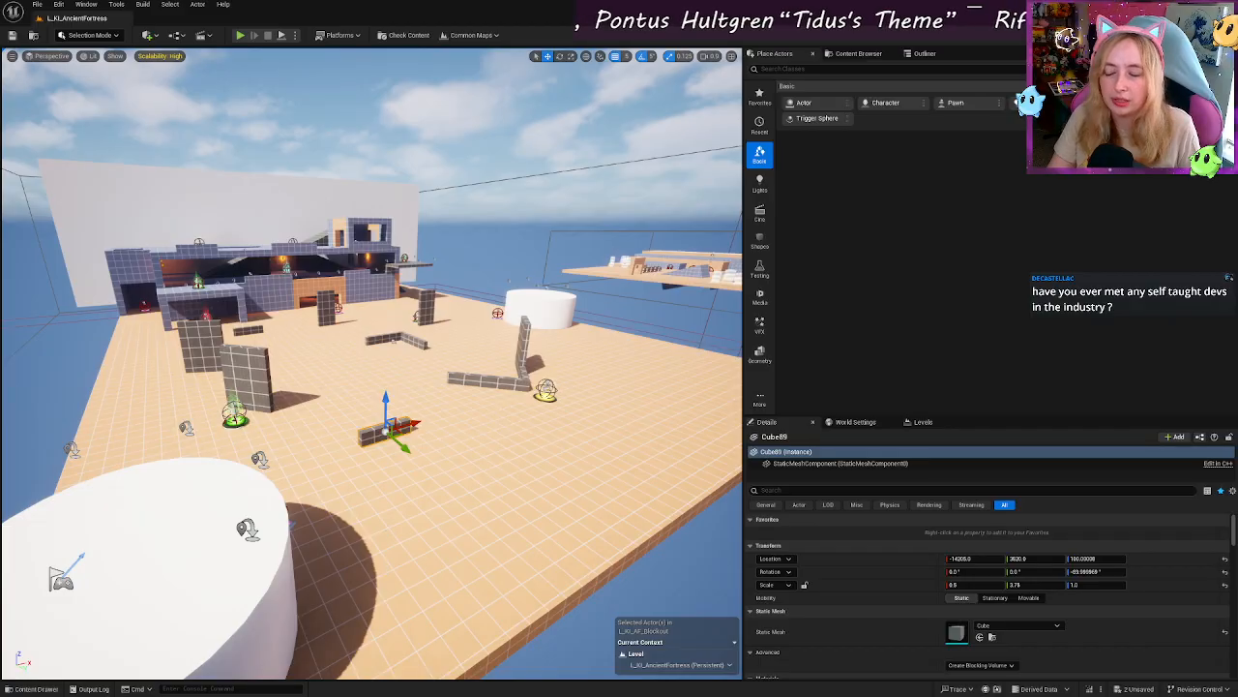
{"action": "right_click_drag", "start_coordinate": [387, 433], "coordinate": [370, 385]}
{"action": "key", "text": "w"}
{"action": "key", "text": "d"}
{"action": "left_click", "coordinate": [295, 35]}
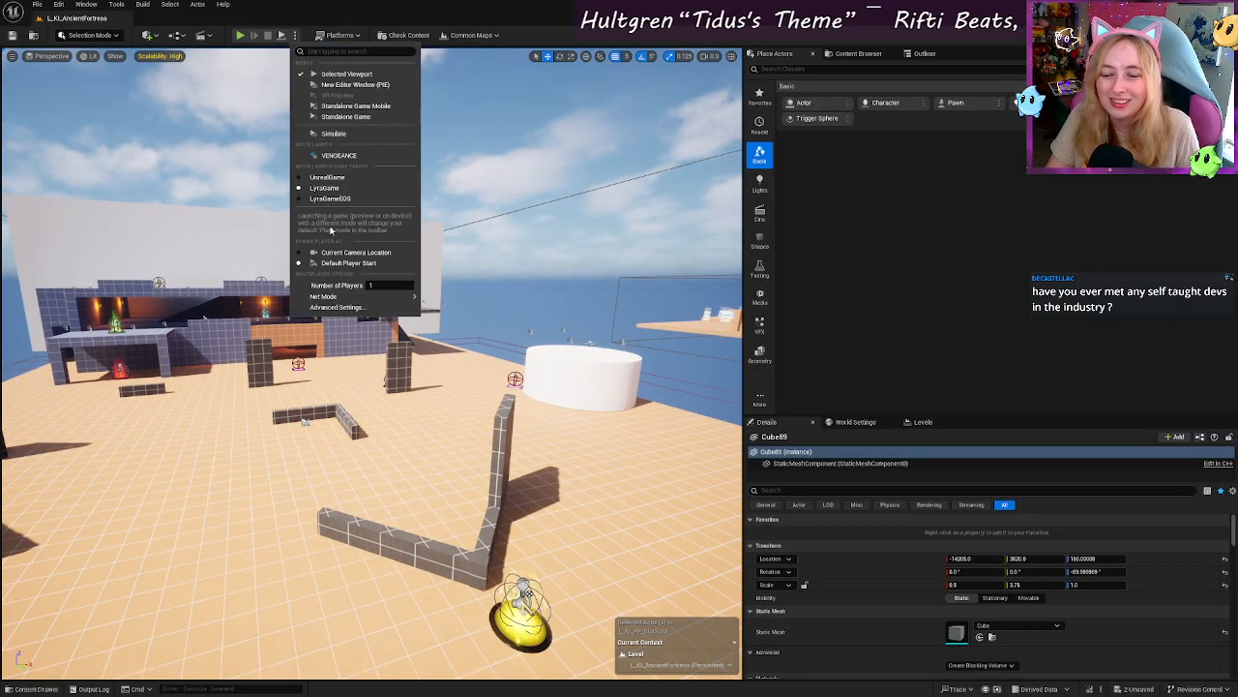
{"action": "left_click", "coordinate": [241, 36]}
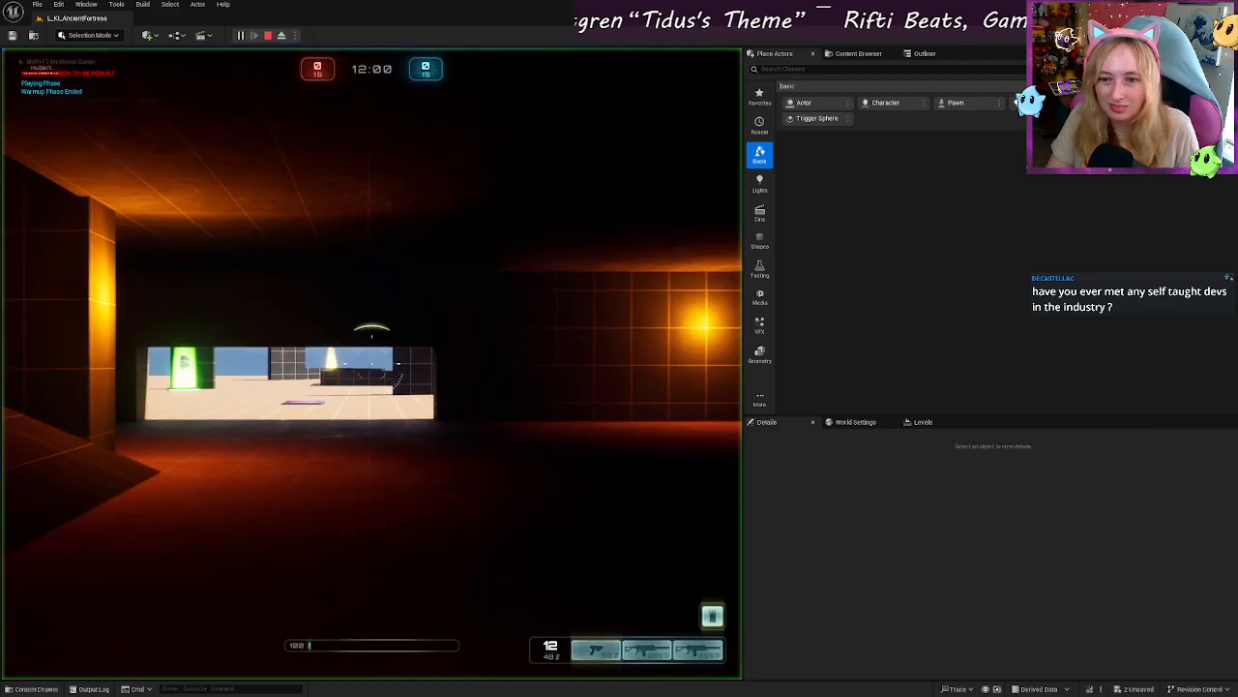
{"action": "key", "text": "Escape"}
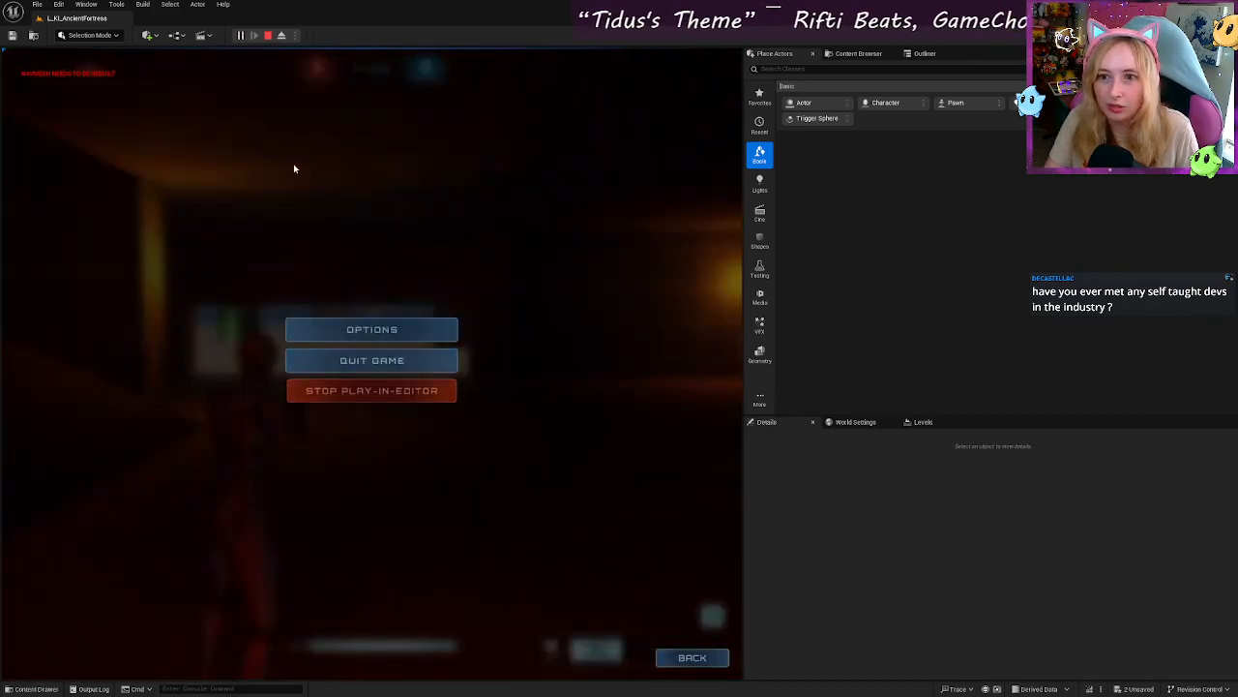
{"action": "left_click", "coordinate": [365, 391]}
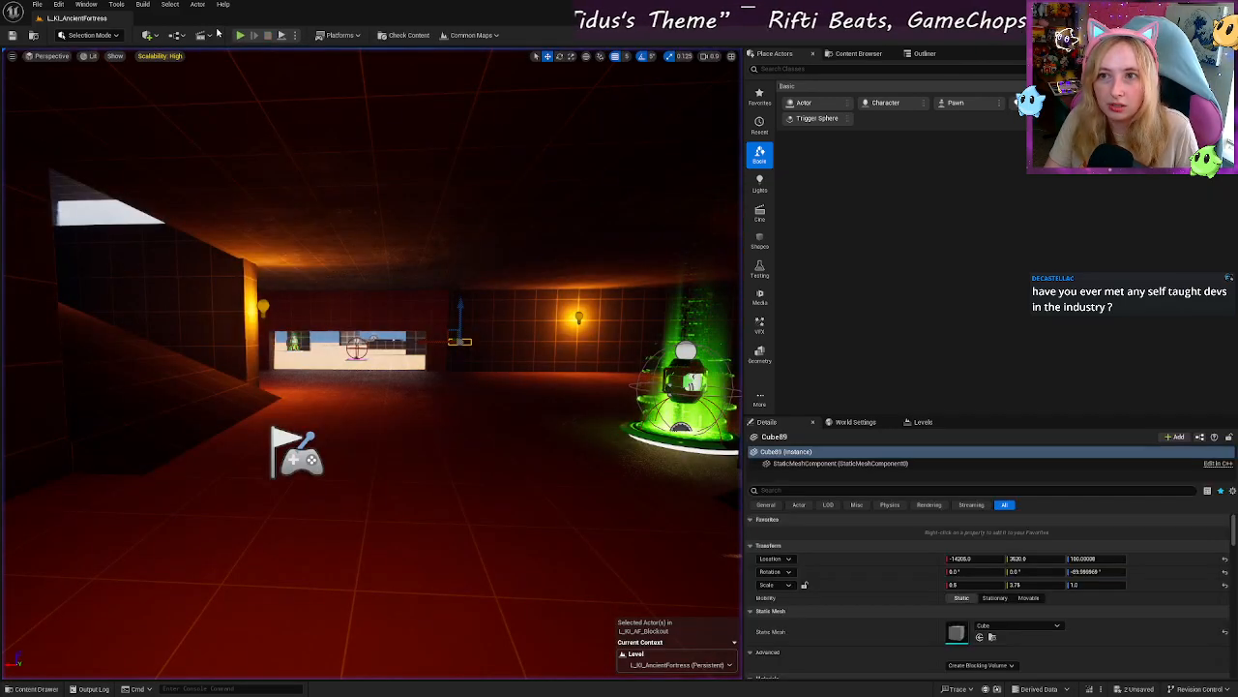
Step: Start a simulation of the level and fly out of the fortress across the arena to watch the bots move among the cover
{"action": "left_click", "coordinate": [295, 36]}
{"action": "left_click", "coordinate": [387, 254]}
{"action": "key", "text": "alt+p"}
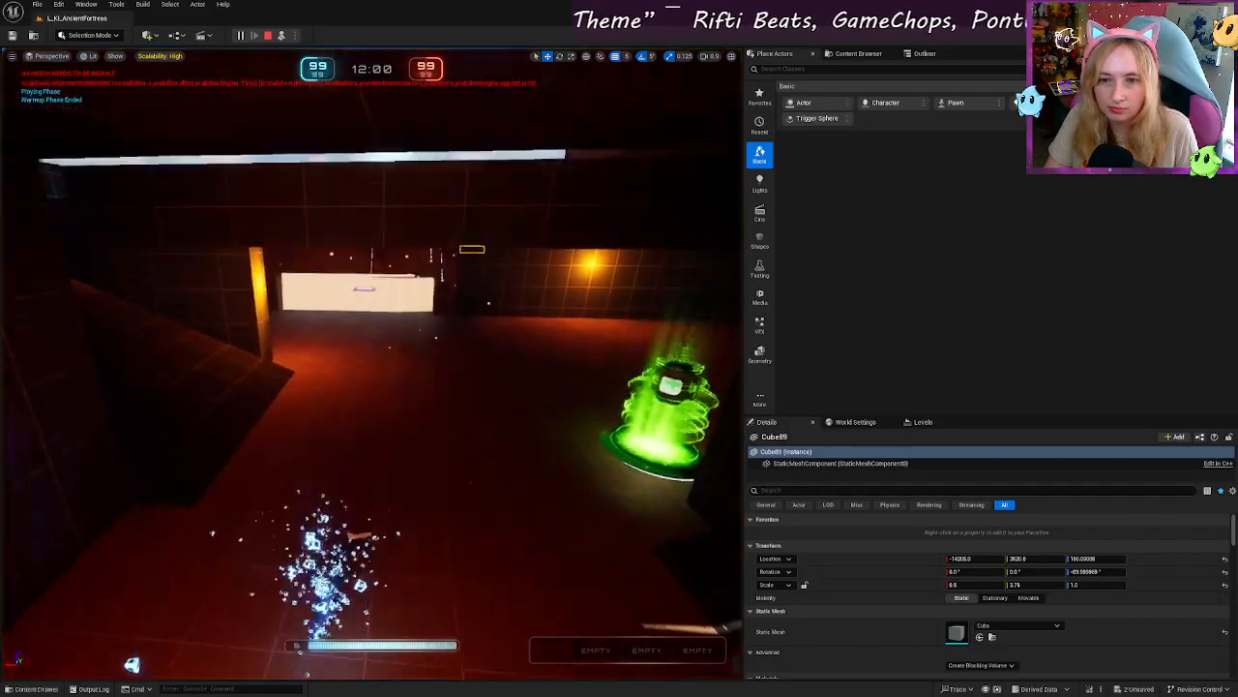
{"action": "key", "text": "w"}
{"action": "key", "text": "w"}
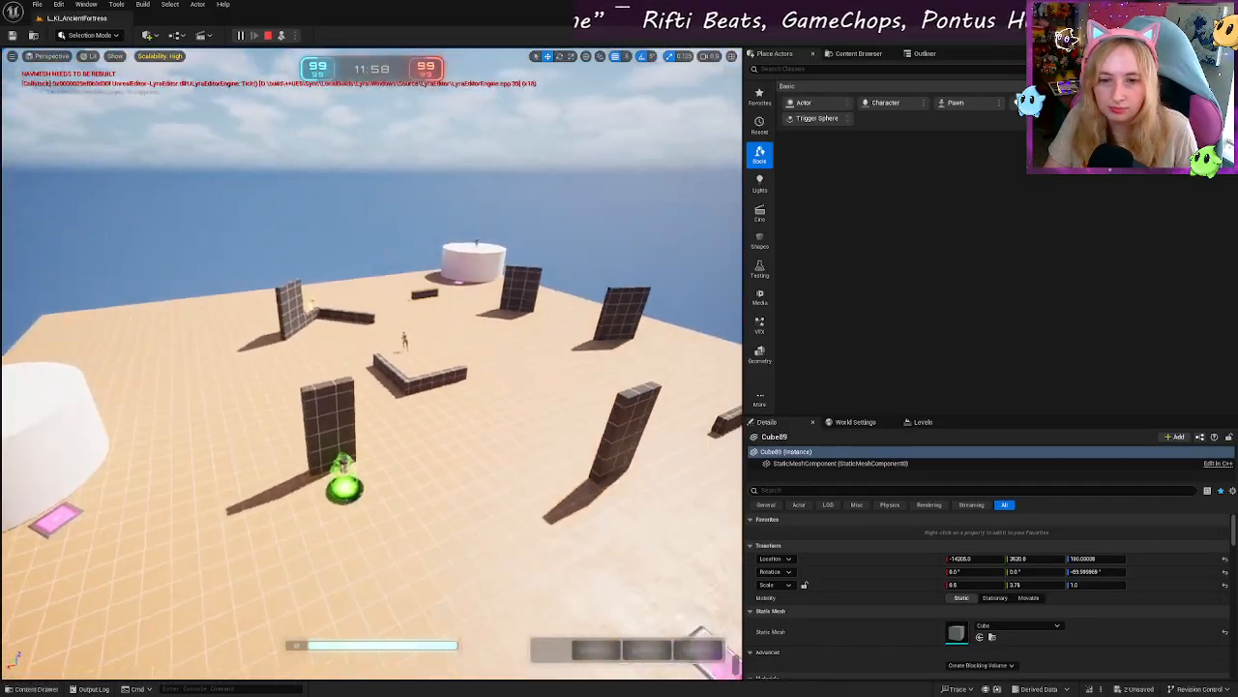
{"action": "key", "text": "w"}
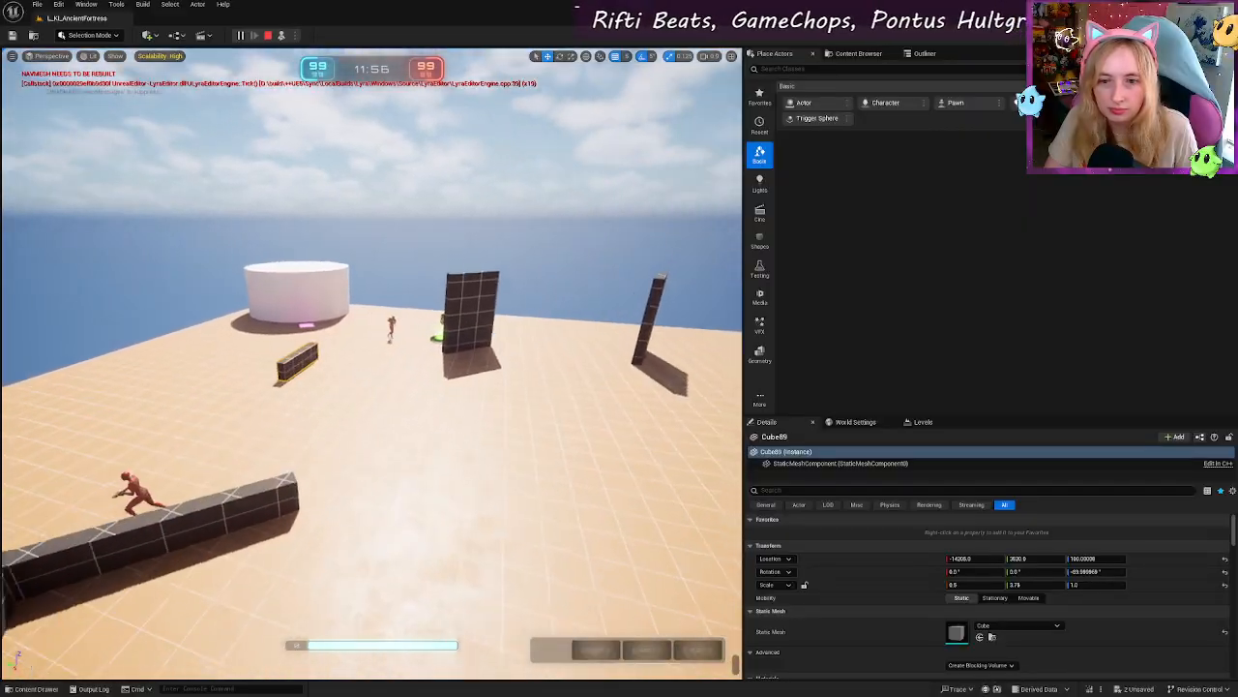
{"action": "key", "text": "w"}
Step: Watch the bots from above the white cylinder, and select the teal weapon spawner on the fortress's covered floor
{"action": "key", "text": "s"}
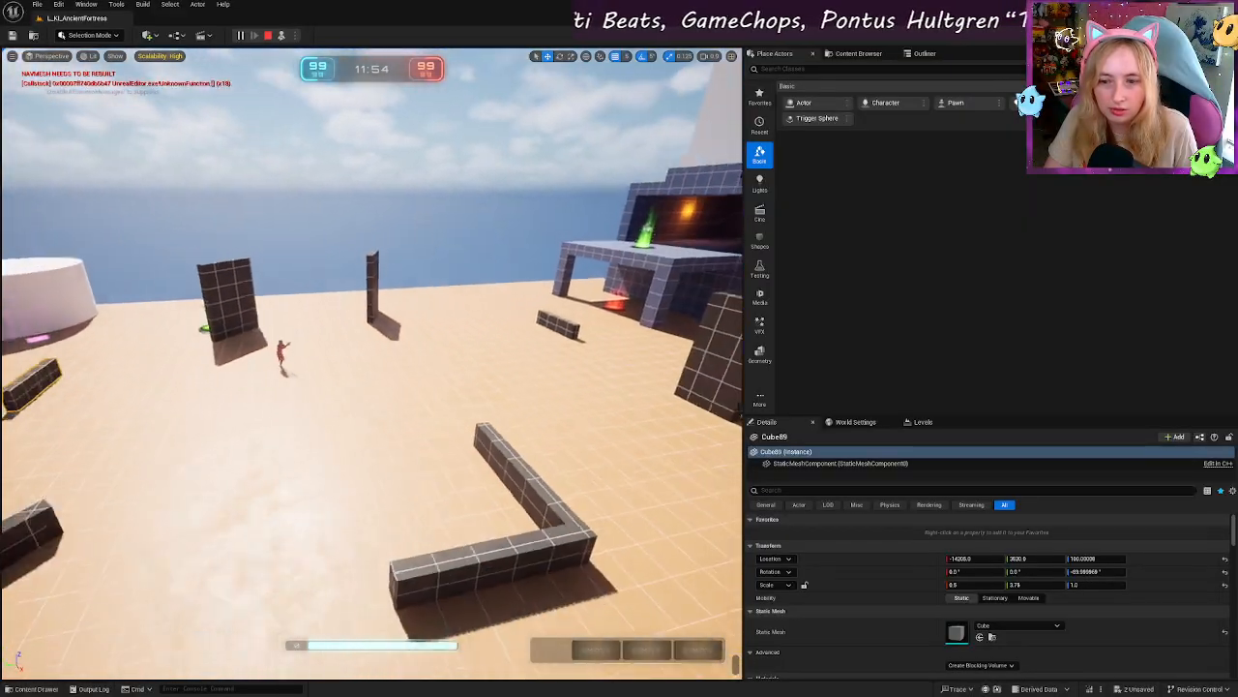
{"action": "key", "text": "s"}
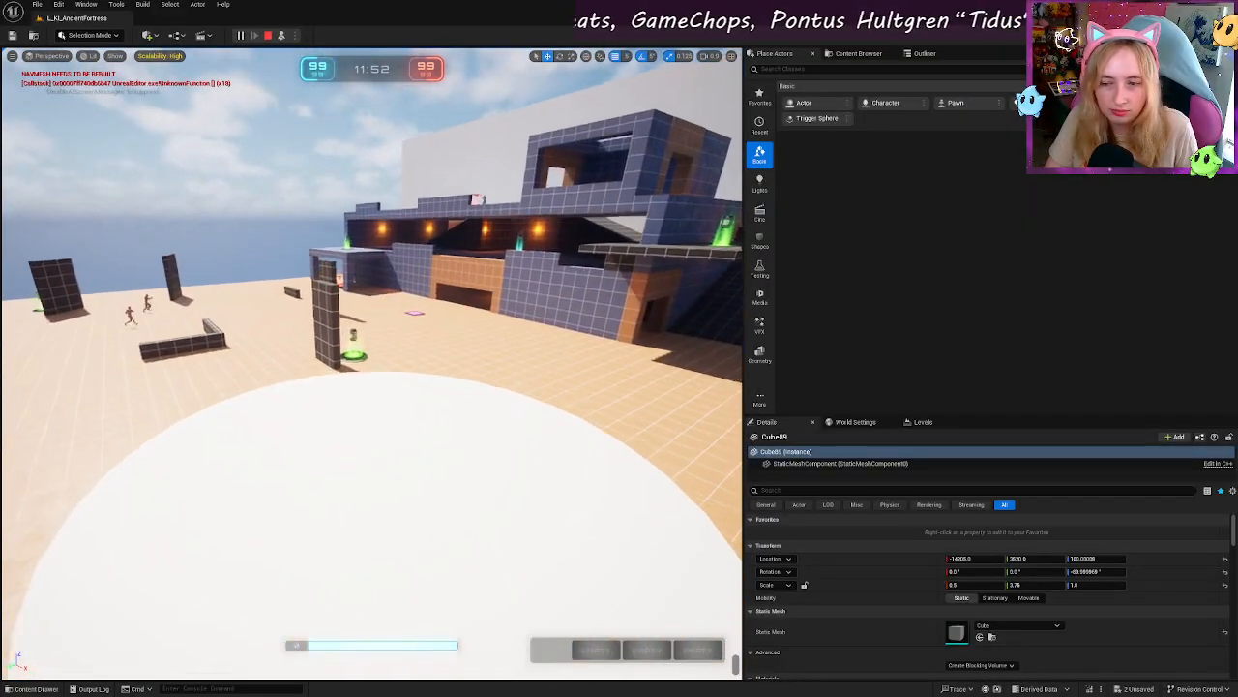
{"action": "key", "text": "s"}
{"action": "key", "text": "w"}
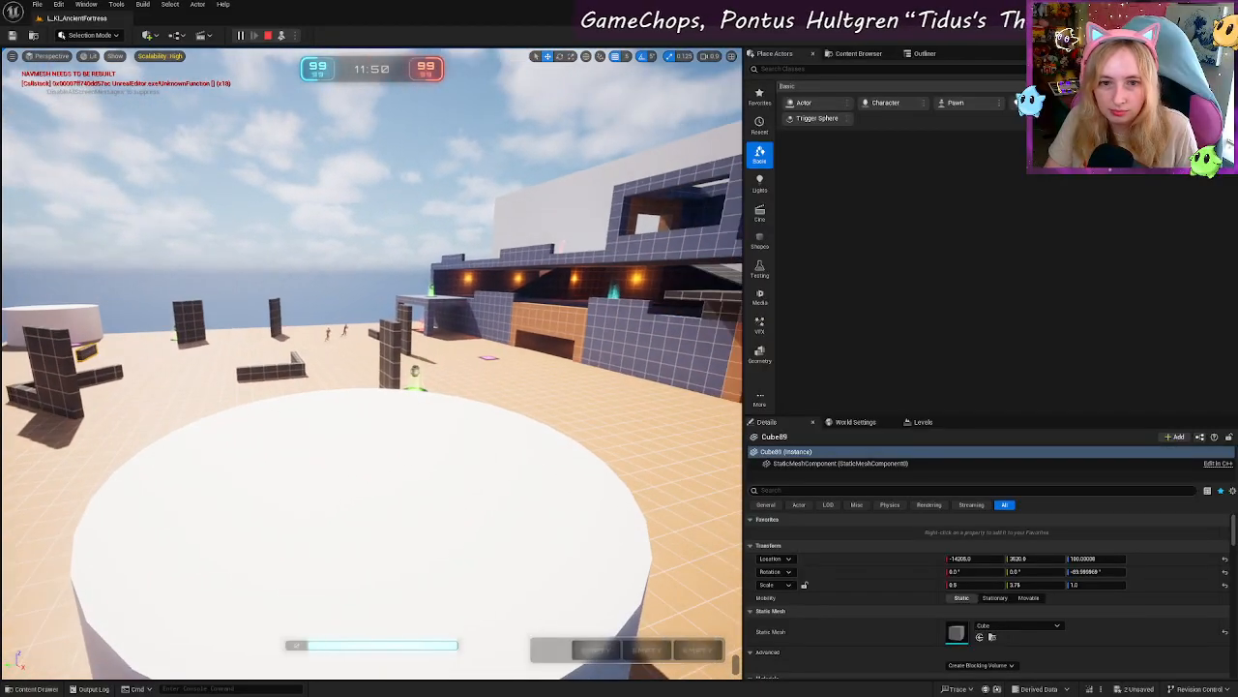
{"action": "key", "text": "w"}
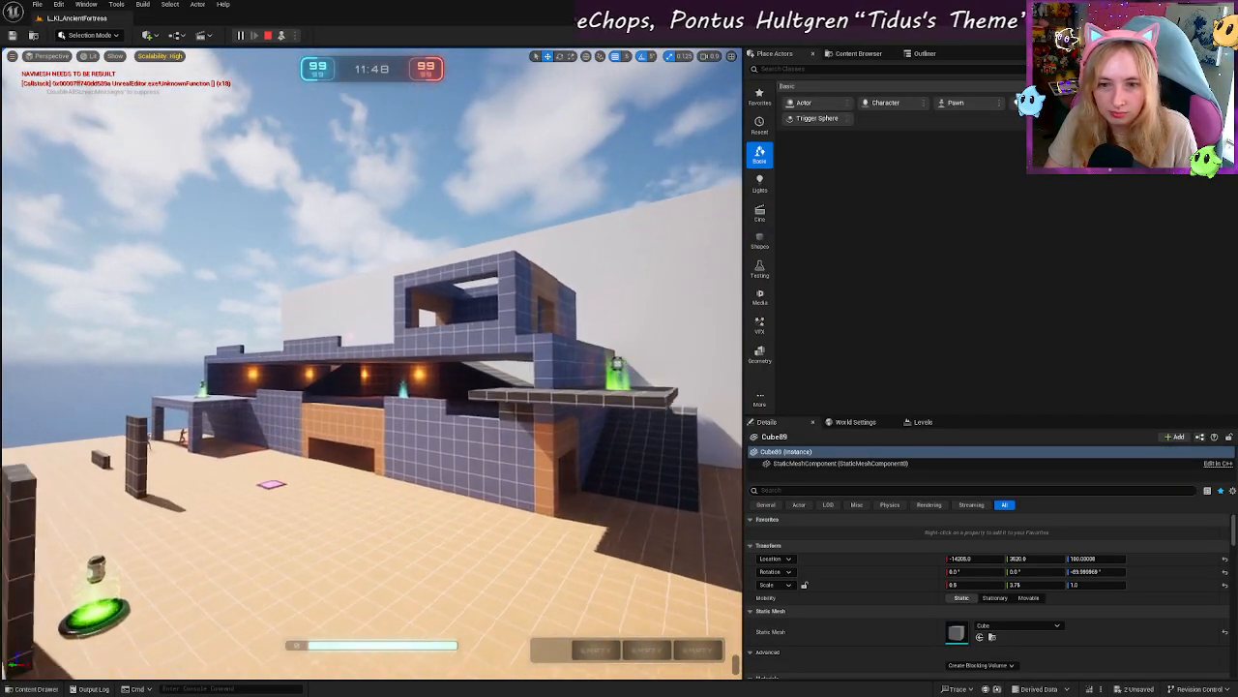
{"action": "key", "text": "w"}
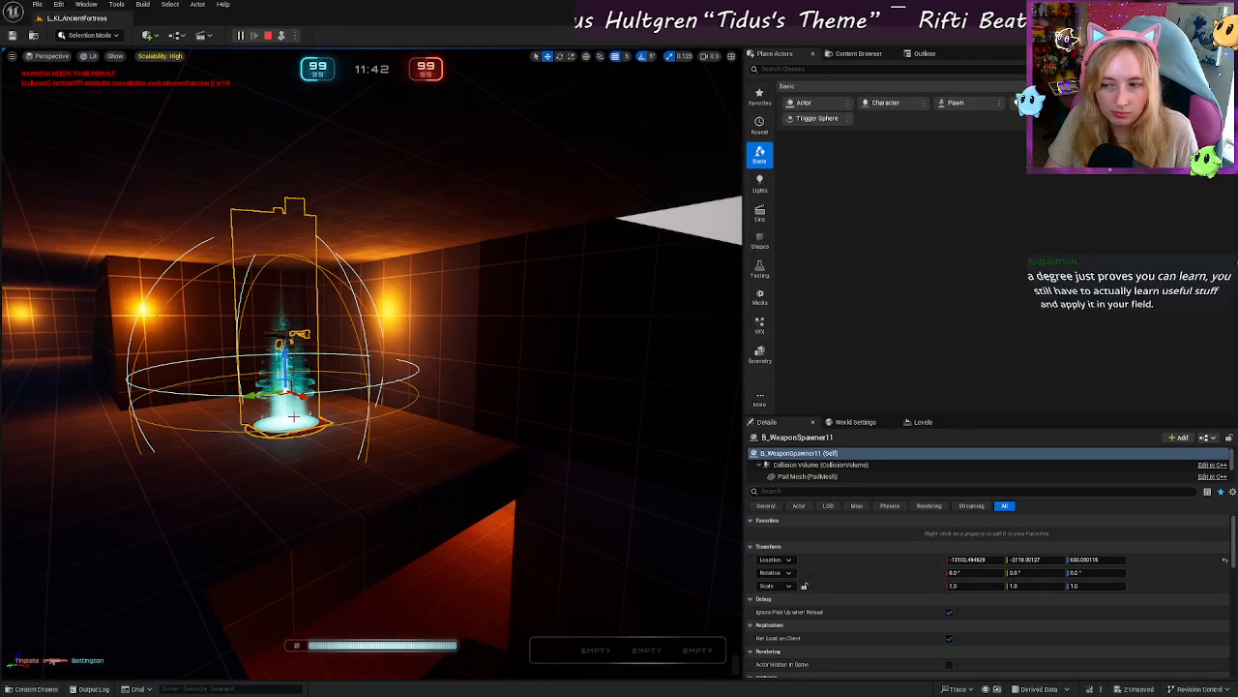
Step: Inspect the area around the teal weapon spawner and follow the bot on the fortress roof to the red weapon spawner
{"action": "right_click_drag", "start_coordinate": [300, 416], "coordinate": [298, 476]}
{"action": "key", "text": "s"}
{"action": "key", "text": "s"}
{"action": "key", "text": "w"}
{"action": "key", "text": "w"}
{"action": "key", "text": "s"}
{"action": "key", "text": "s"}
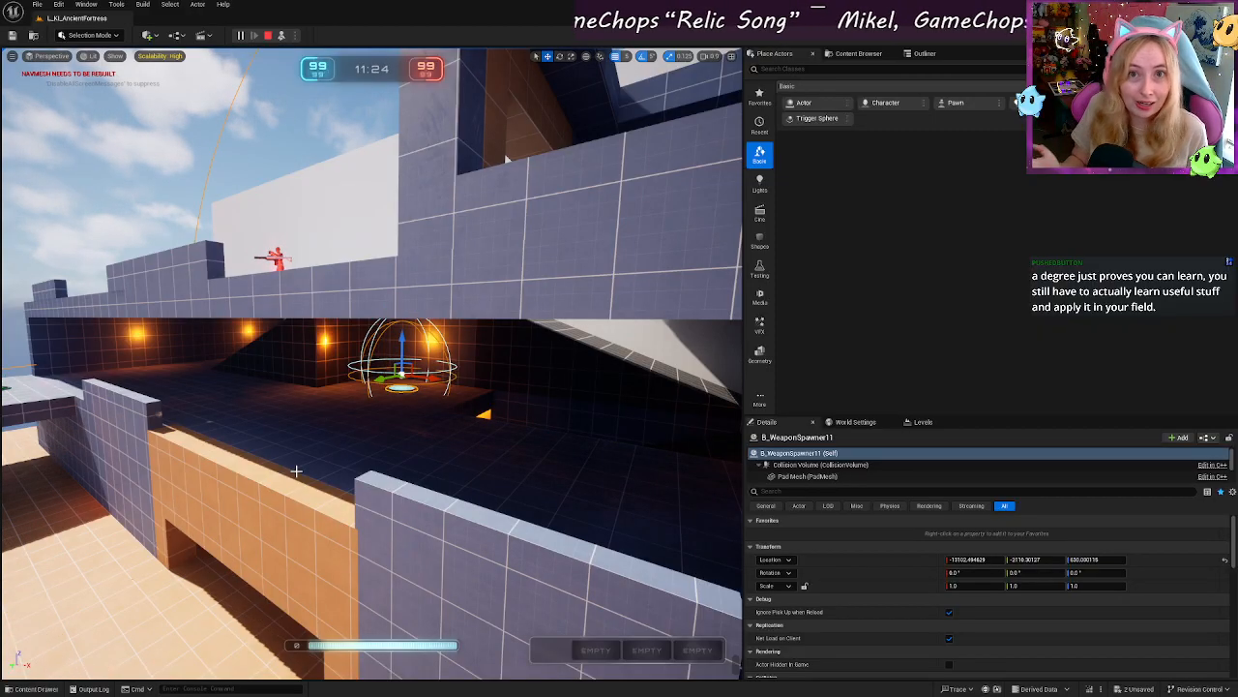
{"action": "right_click_drag", "start_coordinate": [296, 471], "coordinate": [224, 530]}
{"action": "key", "text": "e"}
{"action": "key", "text": "w"}
{"action": "key", "text": "w"}
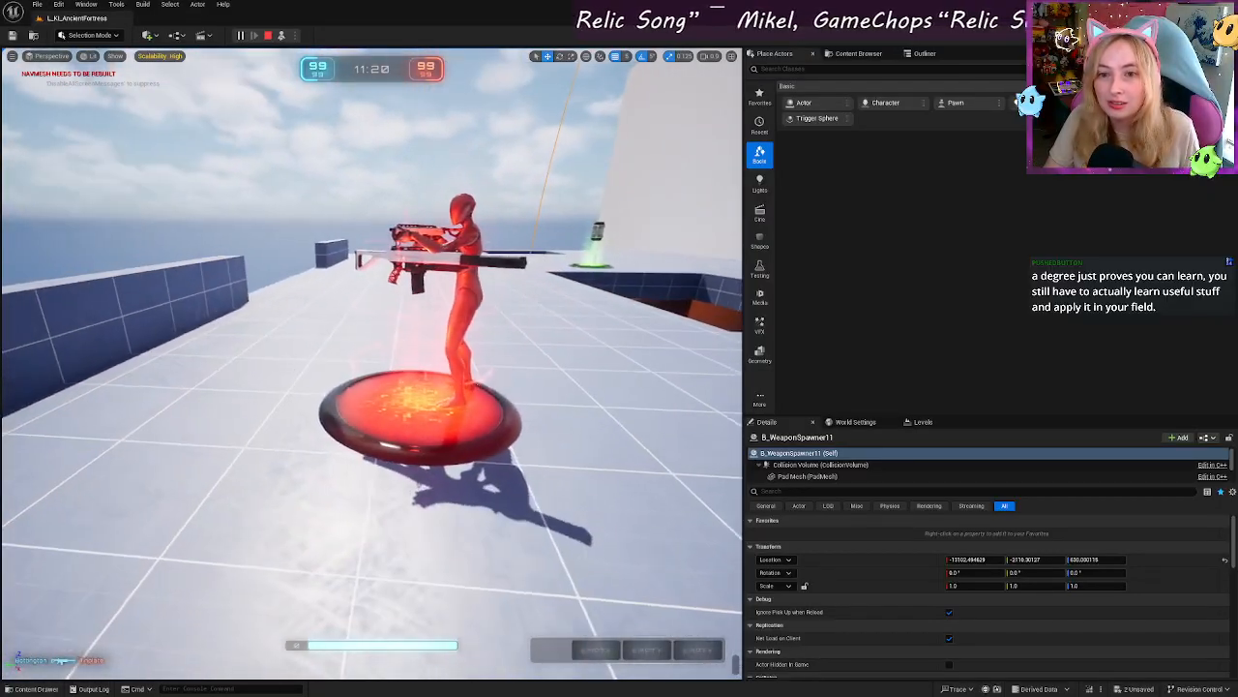
Step: Select the red weapon spawner on the fortress roof and examine its position relative to the roof edge and nearby openings
{"action": "left_click", "coordinate": [451, 430]}
{"action": "key", "text": "w"}
{"action": "key", "text": "d"}
{"action": "mouse_move", "coordinate": [450, 430]}
{"action": "right_mouse_down"}
{"action": "mouse_move", "coordinate": [265, 422]}
{"action": "mouse_move", "coordinate": [426, 522]}
{"action": "mouse_move", "coordinate": [467, 514]}
{"action": "mouse_move", "coordinate": [457, 452]}
{"action": "right_mouse_up"}
{"action": "key", "text": "w"}
{"action": "key", "text": "e"}
{"action": "key", "text": "a"}
{"action": "key", "text": "a"}
{"action": "key", "text": "s"}
{"action": "key", "text": "d"}
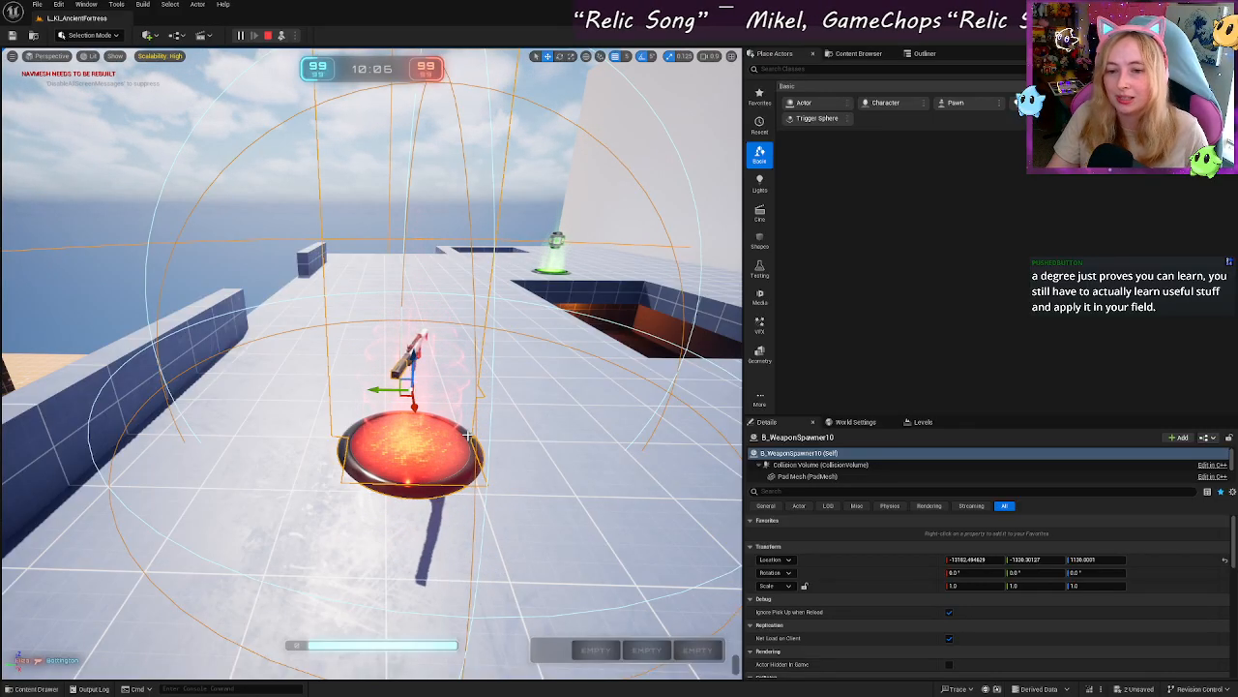
{"action": "key", "text": "s"}
{"action": "mouse_move", "coordinate": [467, 436]}
{"action": "right_mouse_down"}
{"action": "mouse_move", "coordinate": [513, 437]}
{"action": "mouse_move", "coordinate": [462, 457]}
{"action": "right_mouse_up"}
{"action": "key", "text": "a"}
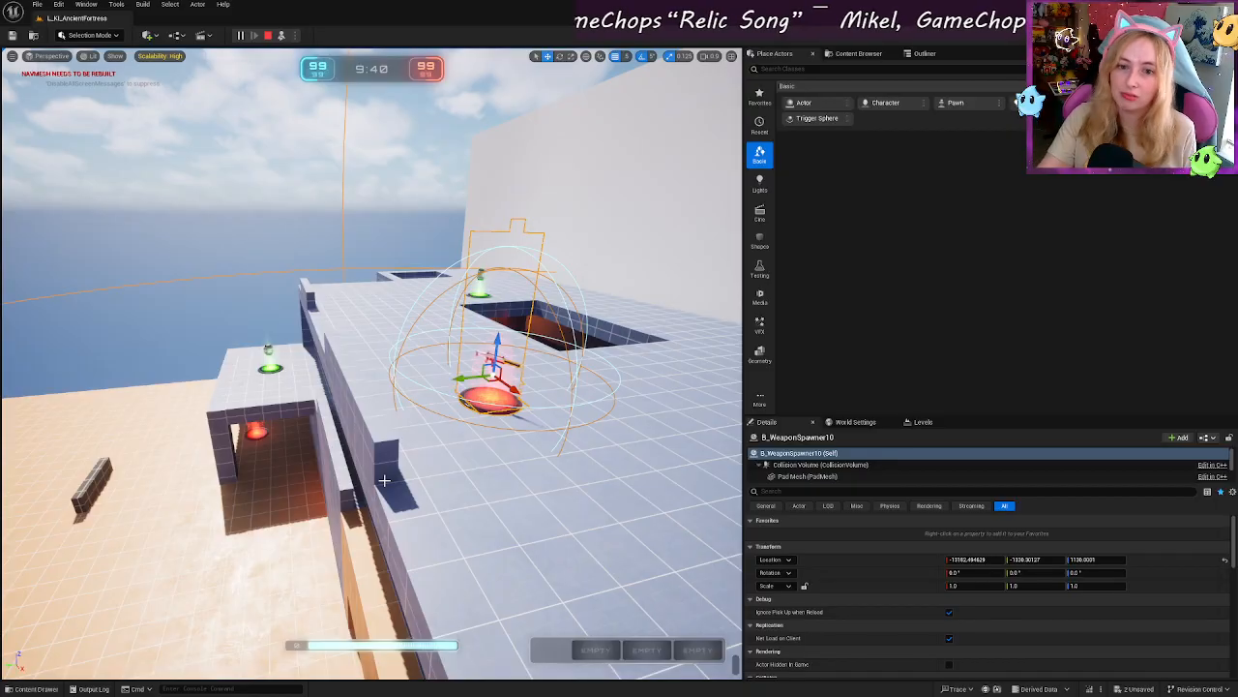
Step: Inspect the fortress front from the arena and the covered floor around the teal weapon spawner while the simulation runs
{"action": "mouse_move", "coordinate": [370, 466]}
{"action": "right_mouse_down"}
{"action": "mouse_move", "coordinate": [358, 475]}
{"action": "mouse_move", "coordinate": [426, 473]}
{"action": "mouse_move", "coordinate": [365, 467]}
{"action": "right_mouse_up"}
{"action": "key", "text": "a"}
{"action": "key", "text": "s"}
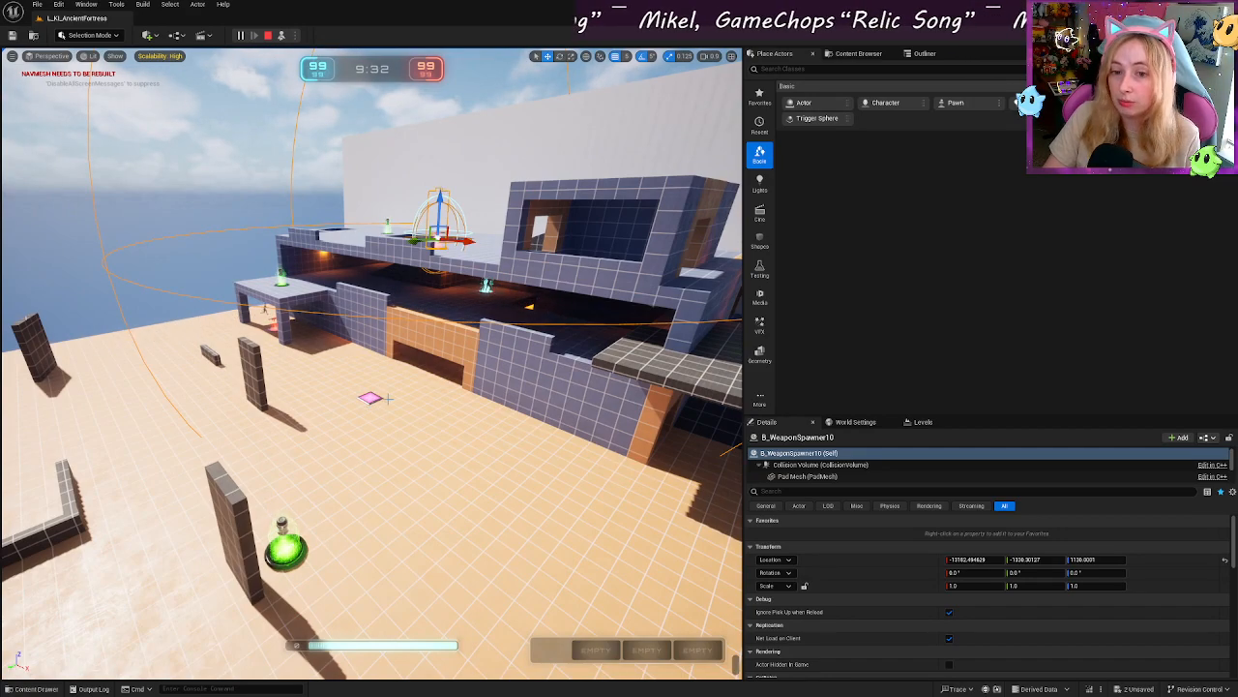
{"action": "right_click_drag", "start_coordinate": [364, 468], "coordinate": [409, 436]}
{"action": "key", "text": "w"}
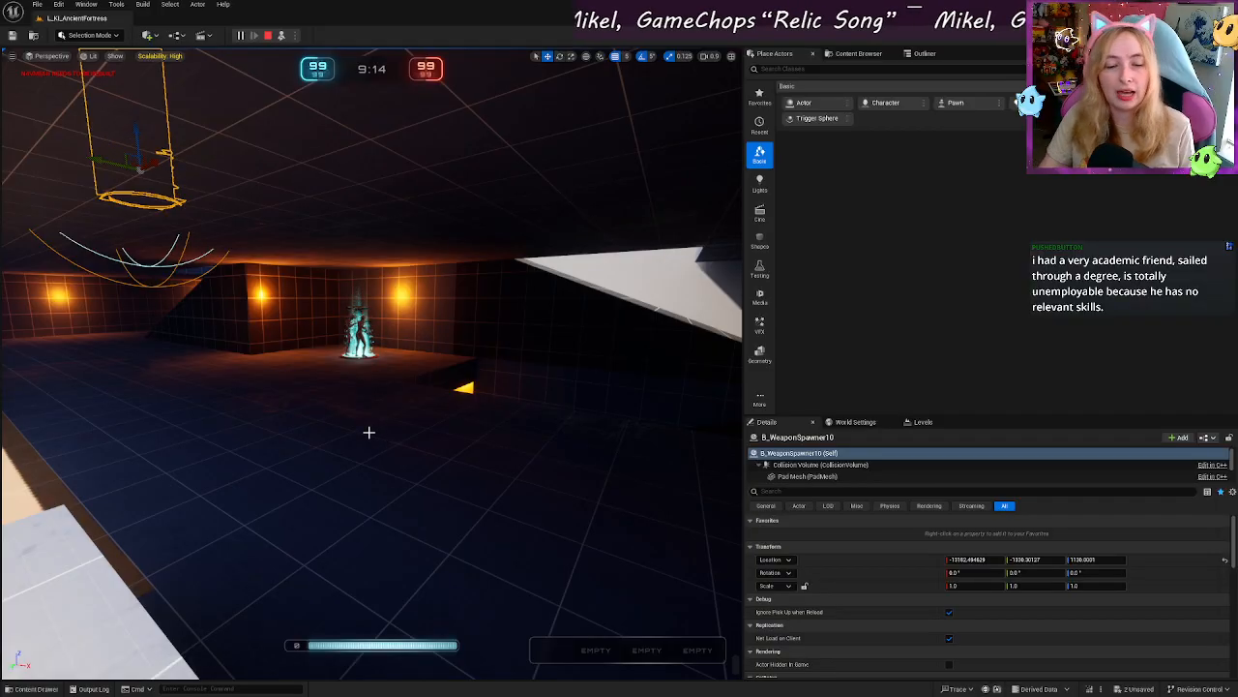
{"action": "mouse_move", "coordinate": [357, 436]}
{"action": "right_mouse_down"}
{"action": "mouse_move", "coordinate": [561, 436]}
{"action": "mouse_move", "coordinate": [374, 430]}
{"action": "right_mouse_up"}
{"action": "key", "text": "w"}
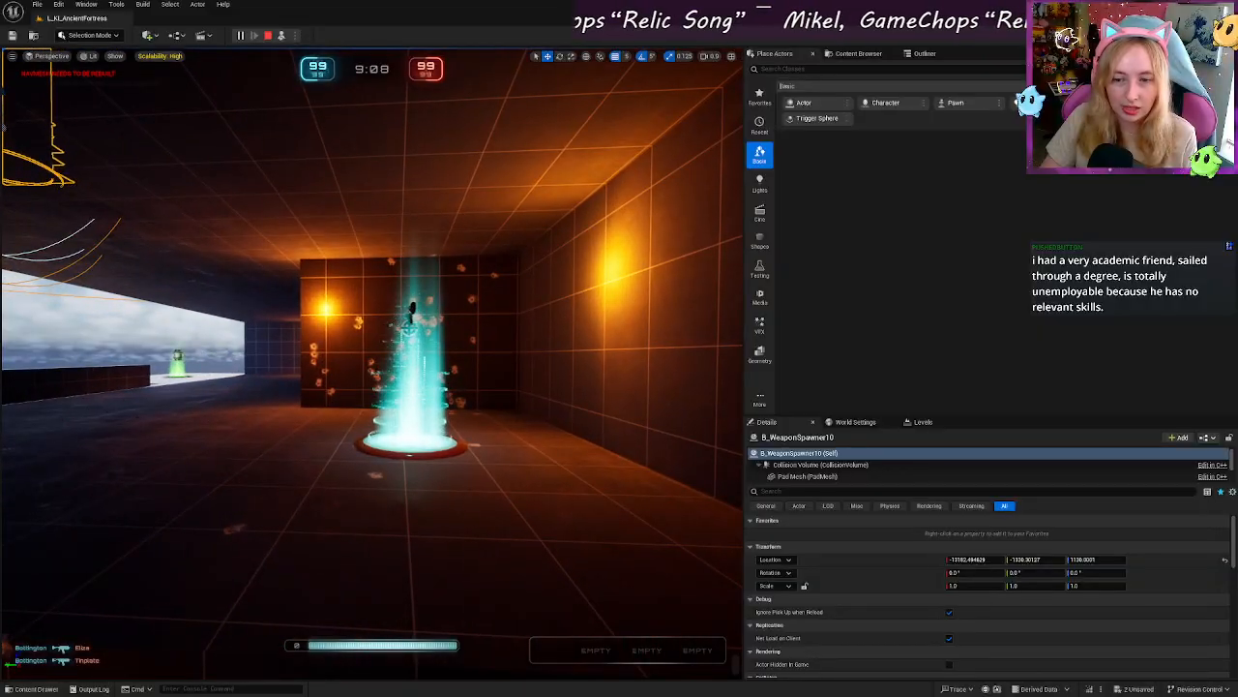
Step: Select the teal weapon spawner on the covered floor and survey the fortress front from above the arena cover
{"action": "left_click", "coordinate": [409, 327]}
{"action": "key", "text": "a"}
{"action": "right_click_drag", "start_coordinate": [409, 327], "coordinate": [400, 394]}
{"action": "key", "text": "s"}
{"action": "key", "text": "d"}
{"action": "key", "text": "g"}
{"action": "key", "text": "w"}
{"action": "key", "text": "s"}
{"action": "key", "text": "a"}
{"action": "key", "text": "w"}
{"action": "right_click_drag", "start_coordinate": [577, 309], "coordinate": [586, 303]}
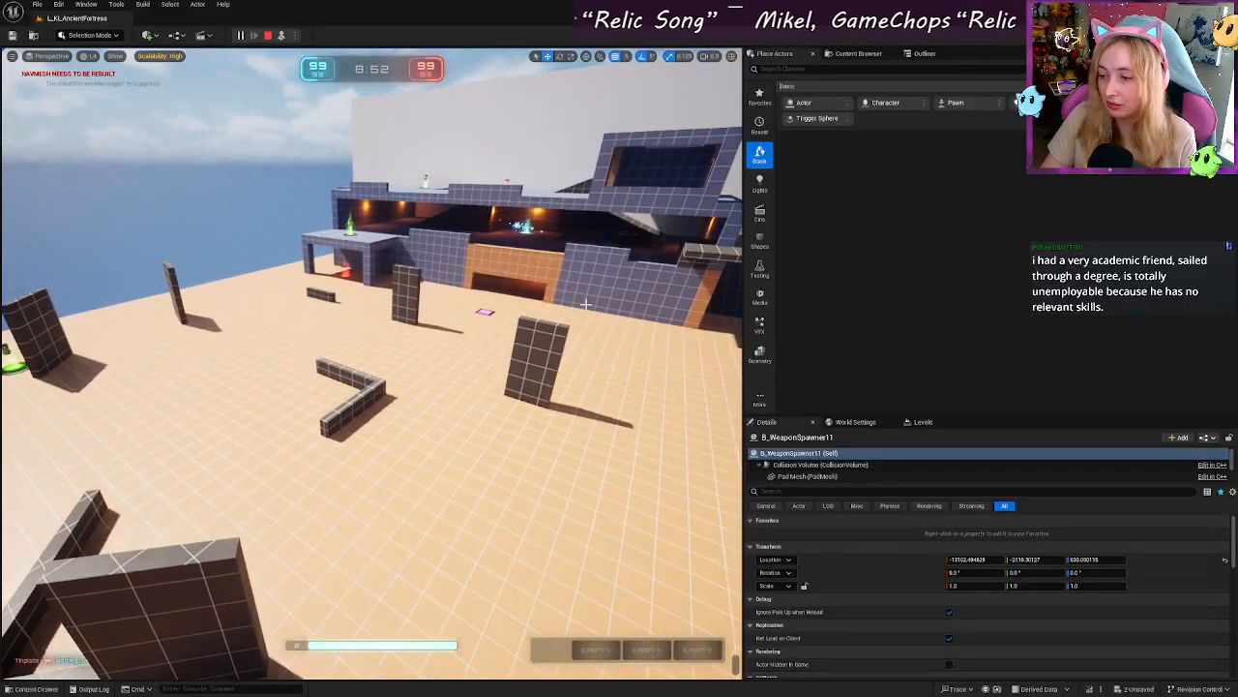
{"action": "right_click_drag", "start_coordinate": [534, 340], "coordinate": [548, 323]}
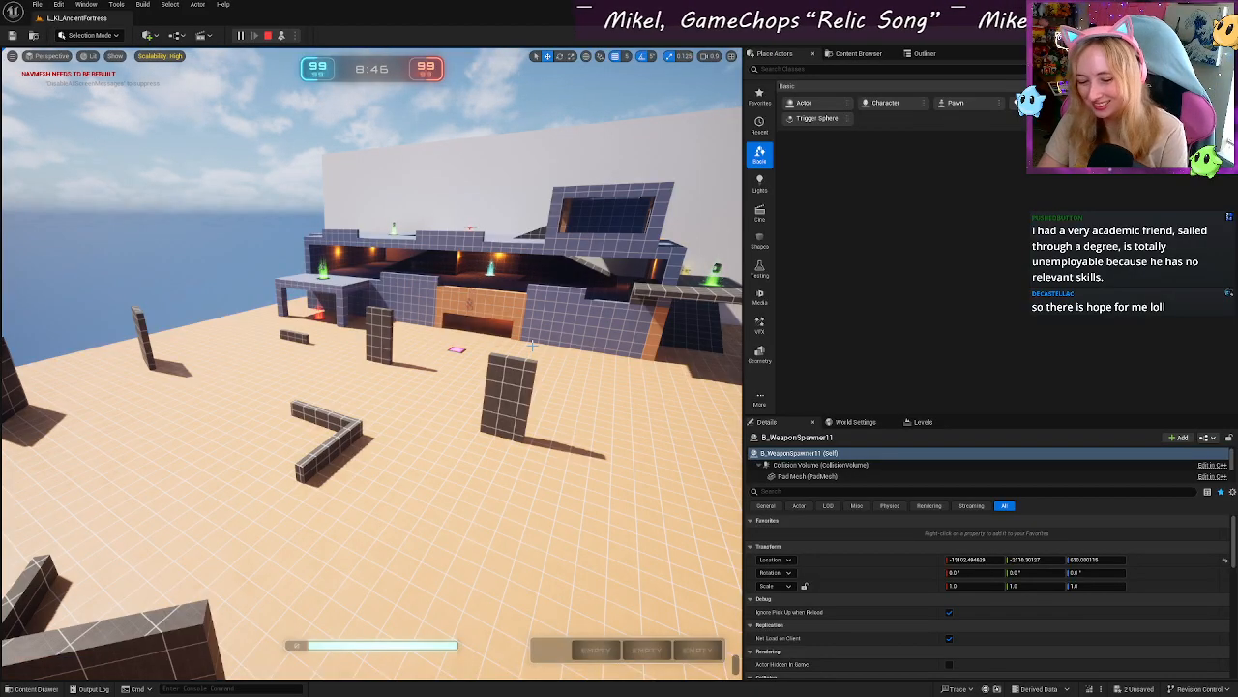
Step: Display the navigation mesh and check its coverage and jump links around the white cylinder and the fortress
{"action": "key", "text": "p"}
{"action": "key", "text": "s"}
{"action": "right_click_drag", "start_coordinate": [532, 344], "coordinate": [596, 341]}
{"action": "key", "text": "w"}
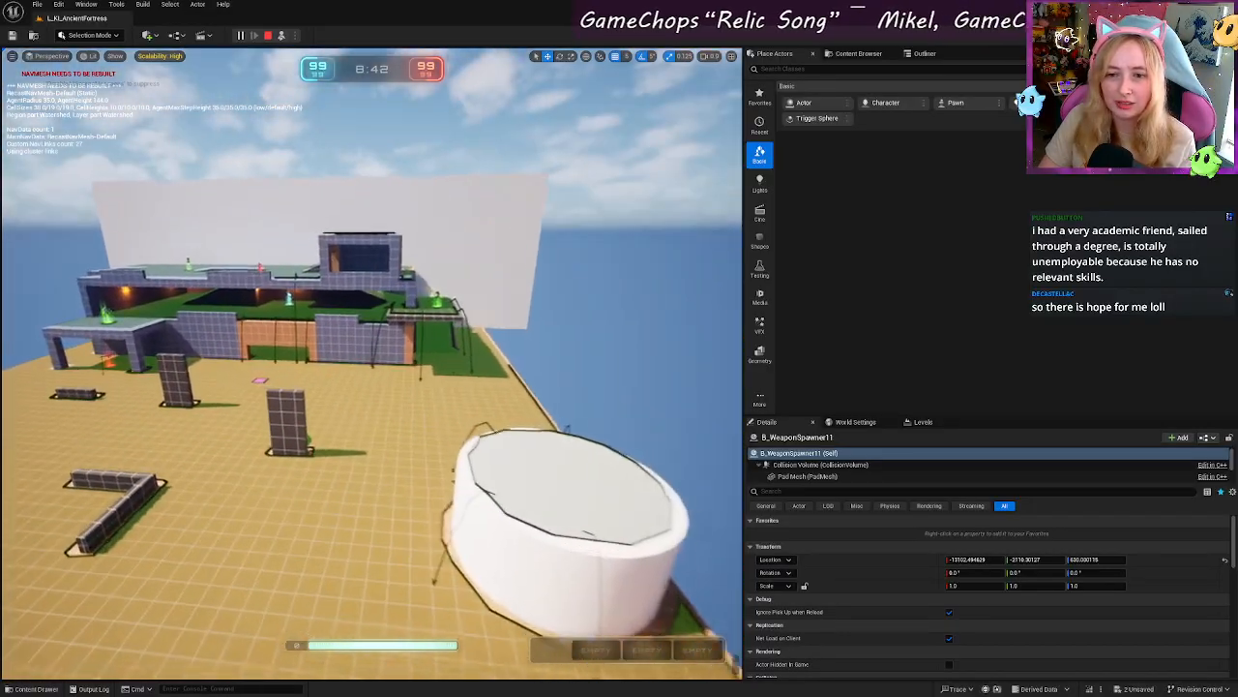
{"action": "key", "text": "s"}
{"action": "right_click_drag", "start_coordinate": [520, 368], "coordinate": [538, 385]}
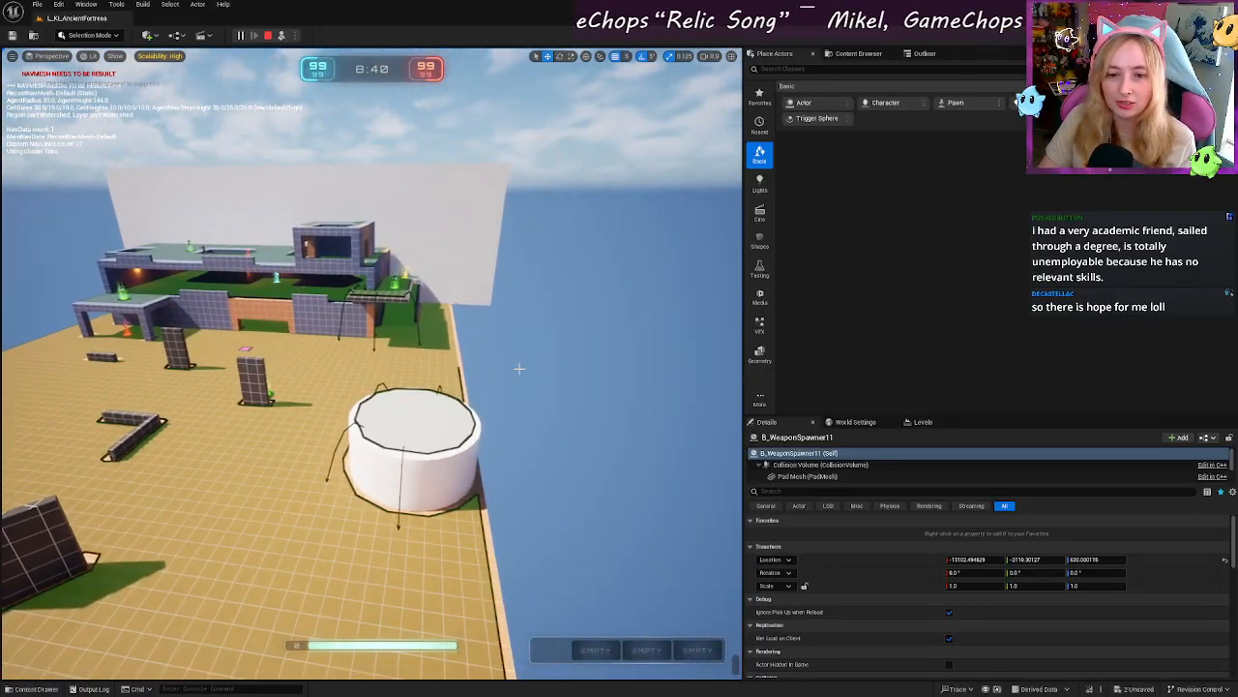
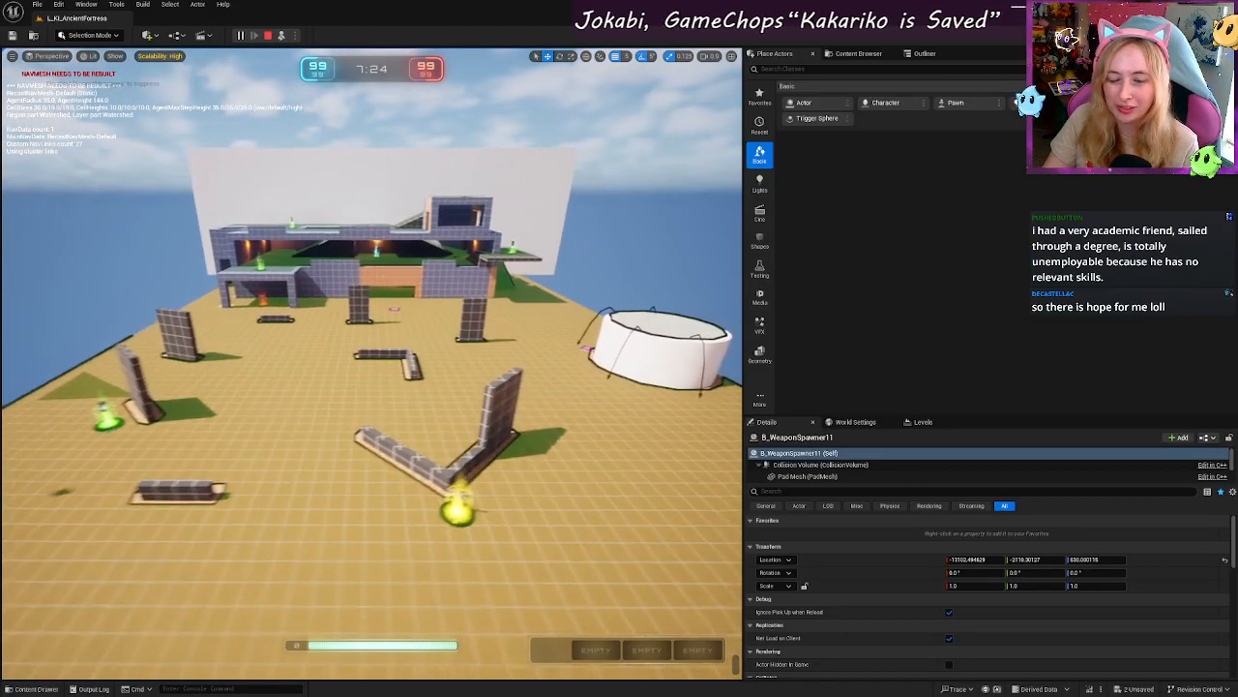
Step: Examine the navigation links along the fortress's front wall, selecting the raised cover block and the wall beneath it
{"action": "key", "text": "w"}
{"action": "key", "text": "w"}
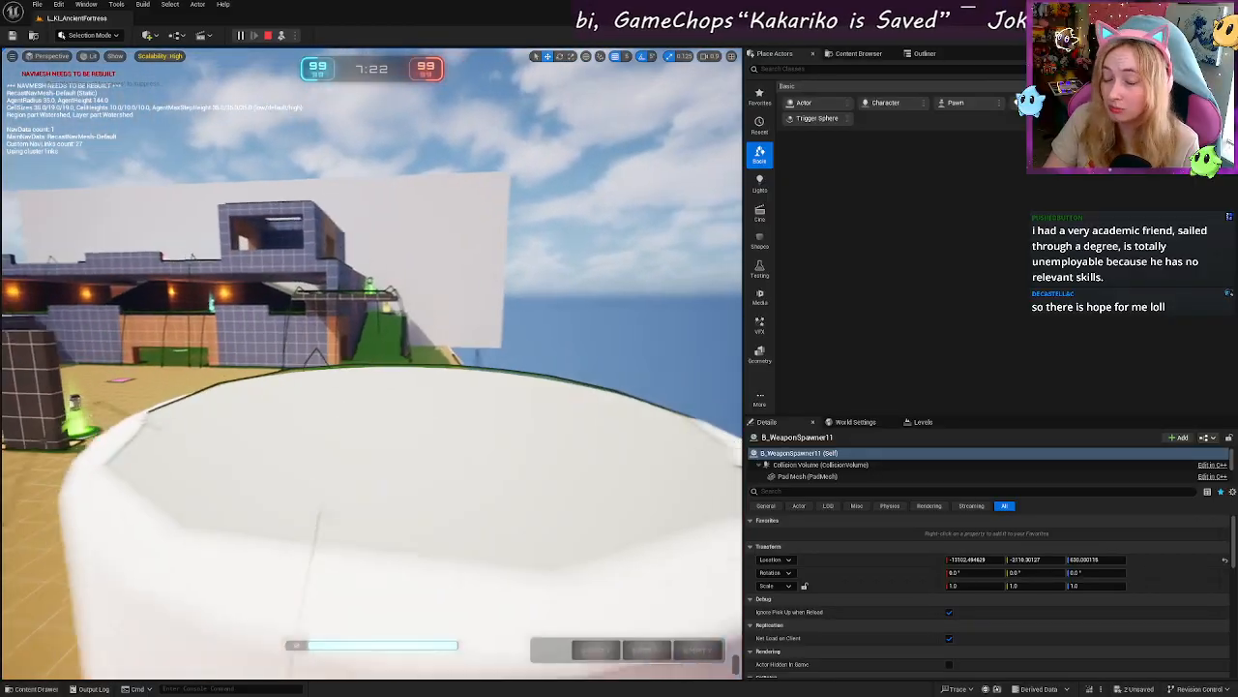
{"action": "key", "text": "w"}
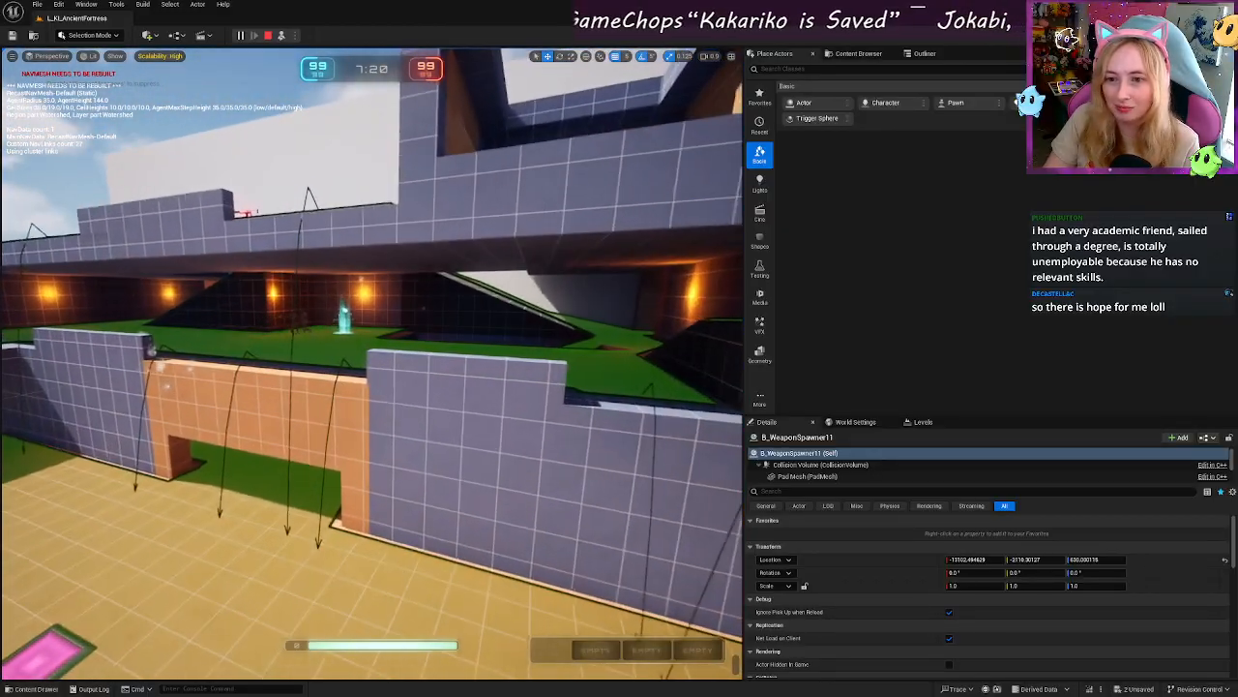
{"action": "left_click", "coordinate": [479, 371]}
{"action": "key", "text": "w"}
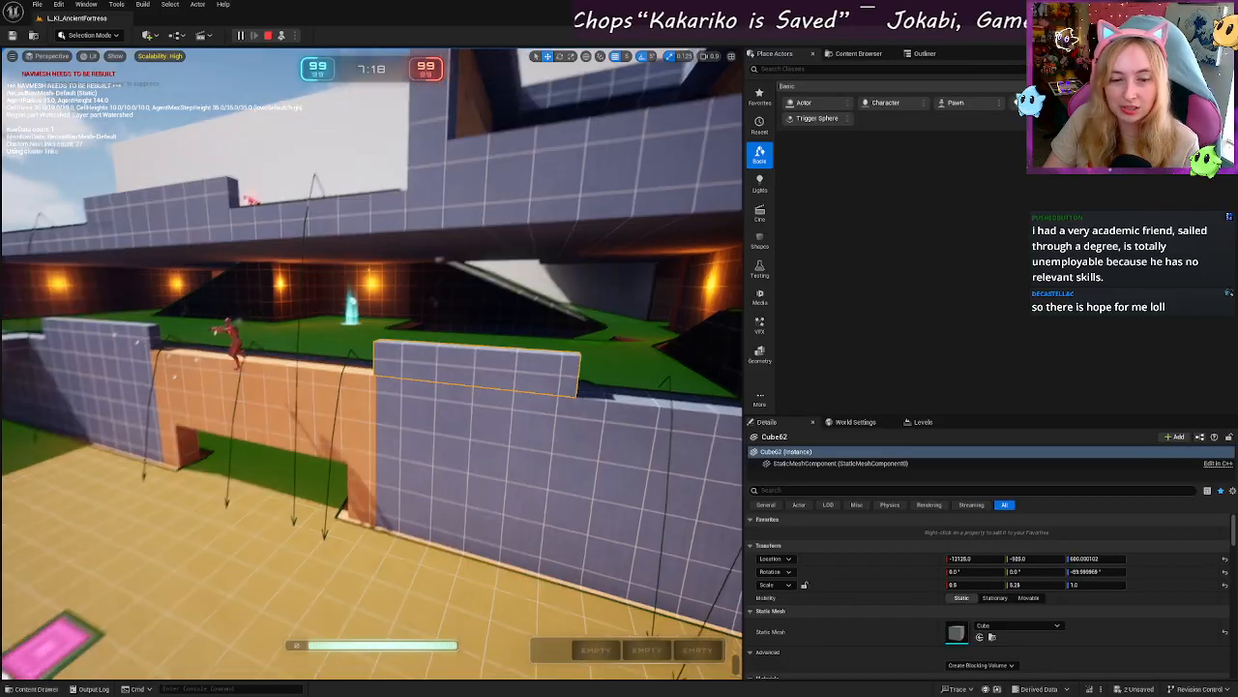
{"action": "left_click", "coordinate": [465, 396]}
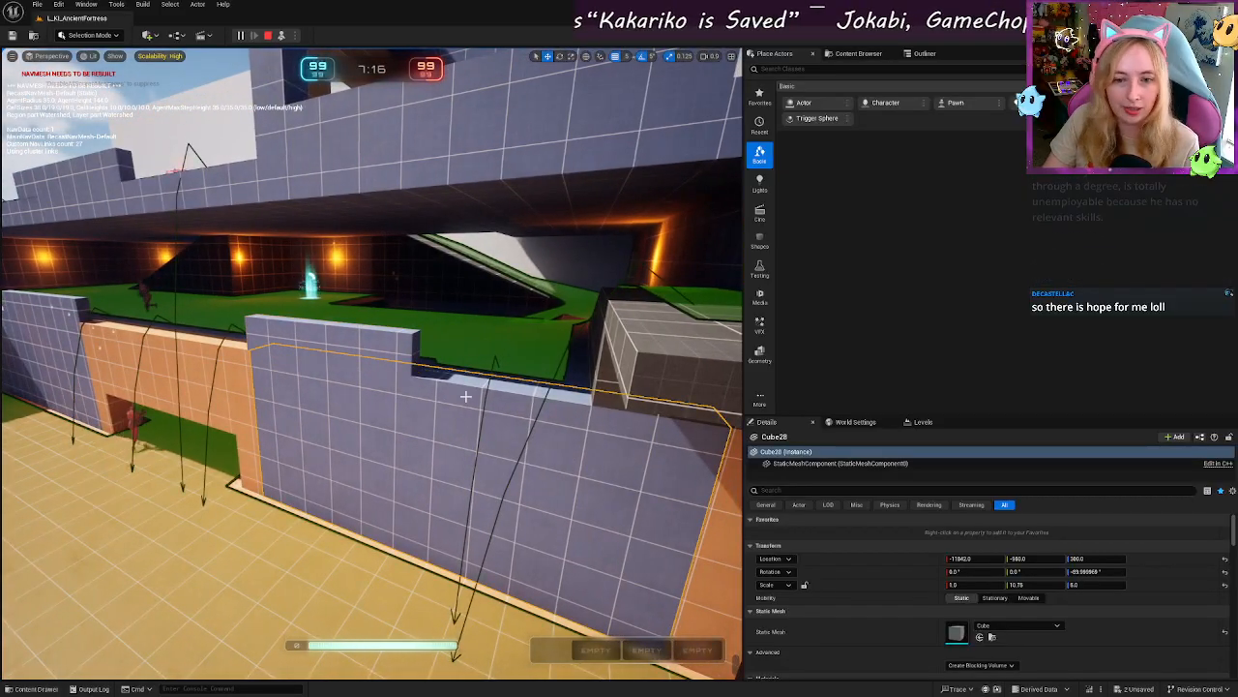
{"action": "key", "text": "s"}
{"action": "key", "text": "s"}
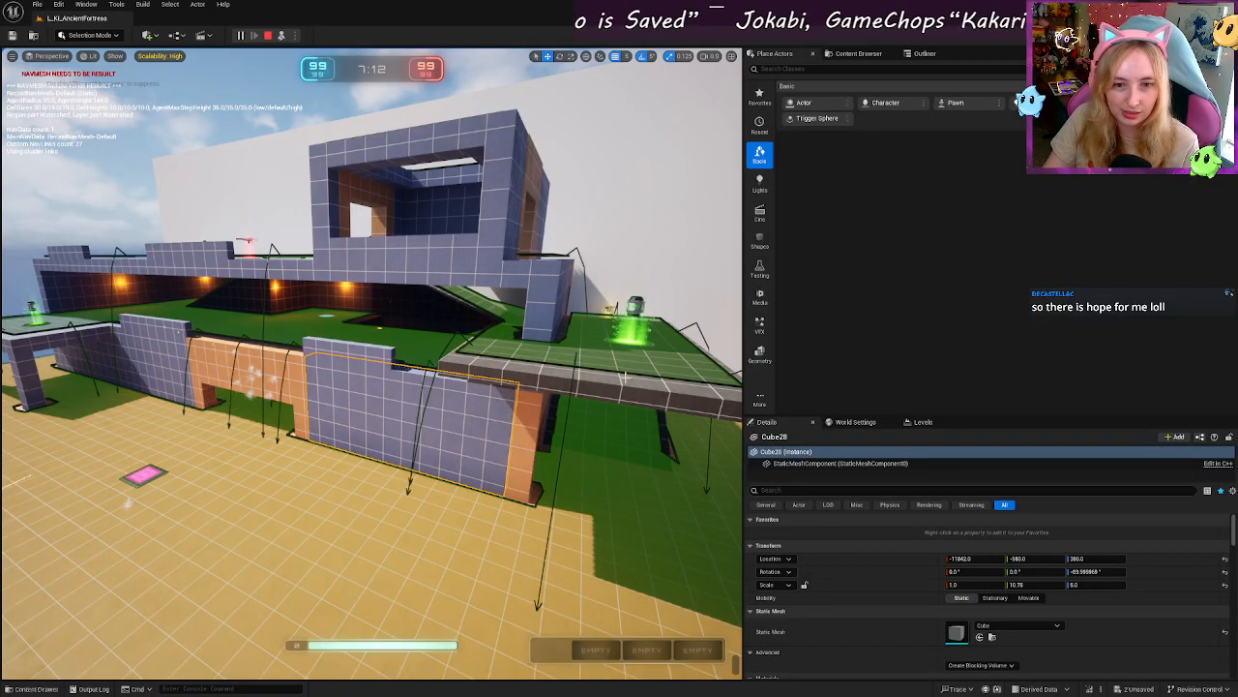
Step: Select the roof-supporting wall beside the grey side platform and inspect the navigation mesh around it and across the roof
{"action": "left_click", "coordinate": [503, 273]}
{"action": "left_click", "coordinate": [547, 296]}
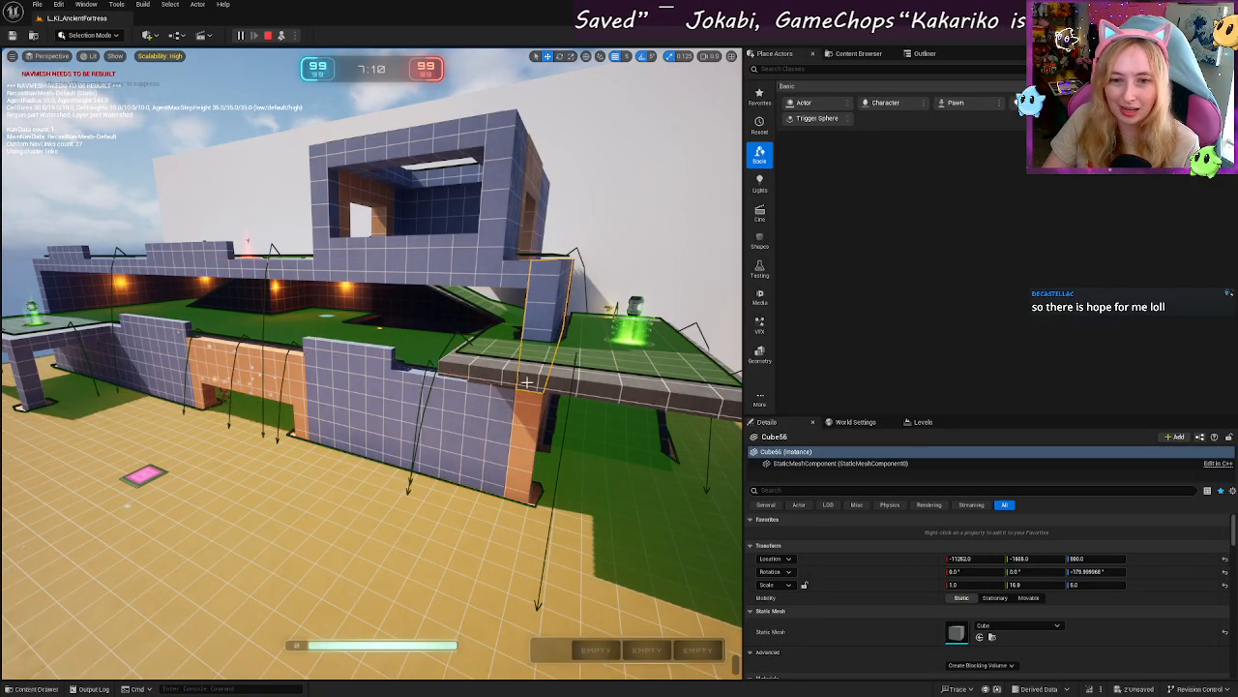
{"action": "key", "text": "w"}
{"action": "right_click_drag", "start_coordinate": [548, 296], "coordinate": [648, 310]}
{"action": "key", "text": "w"}
{"action": "key", "text": "space"}
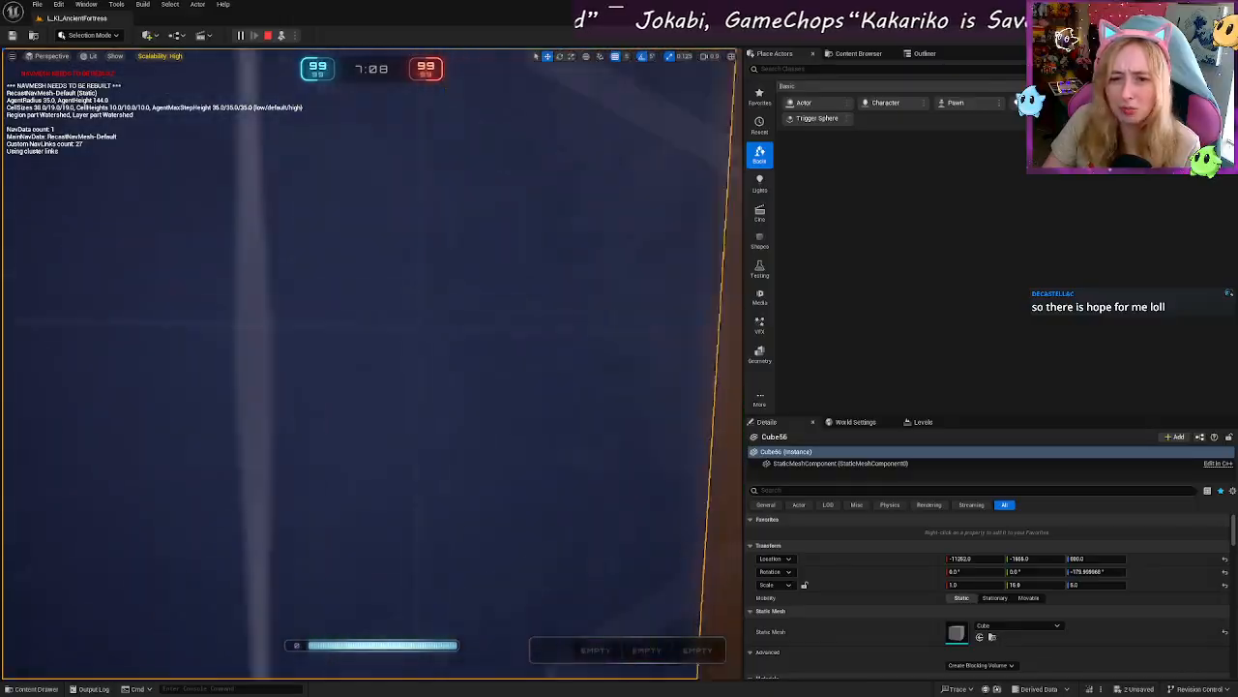
{"action": "key", "text": "w"}
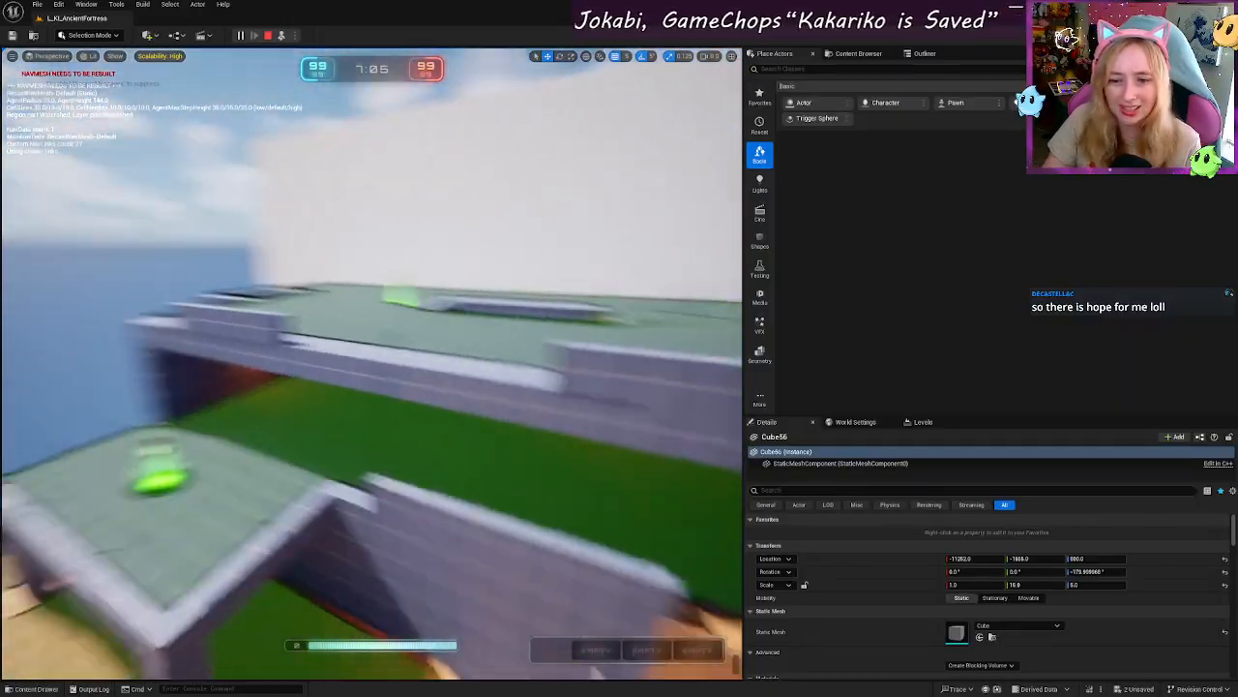
Step: Review bot routes along the fortress front, selecting the raised cover block beside the orange gateway and the gateway block itself
{"action": "key", "text": "s"}
{"action": "right_click_drag", "start_coordinate": [458, 384], "coordinate": [453, 383]}
{"action": "key", "text": "s"}
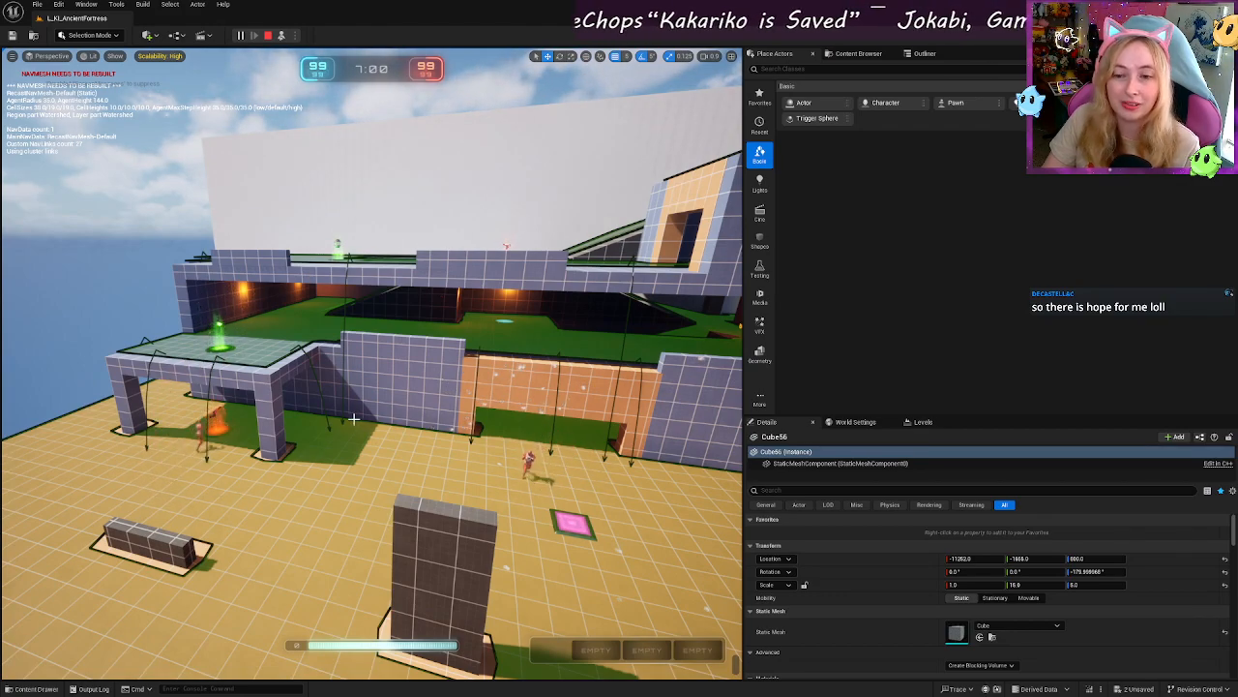
{"action": "key", "text": "s"}
{"action": "right_click_drag", "start_coordinate": [300, 422], "coordinate": [309, 434]}
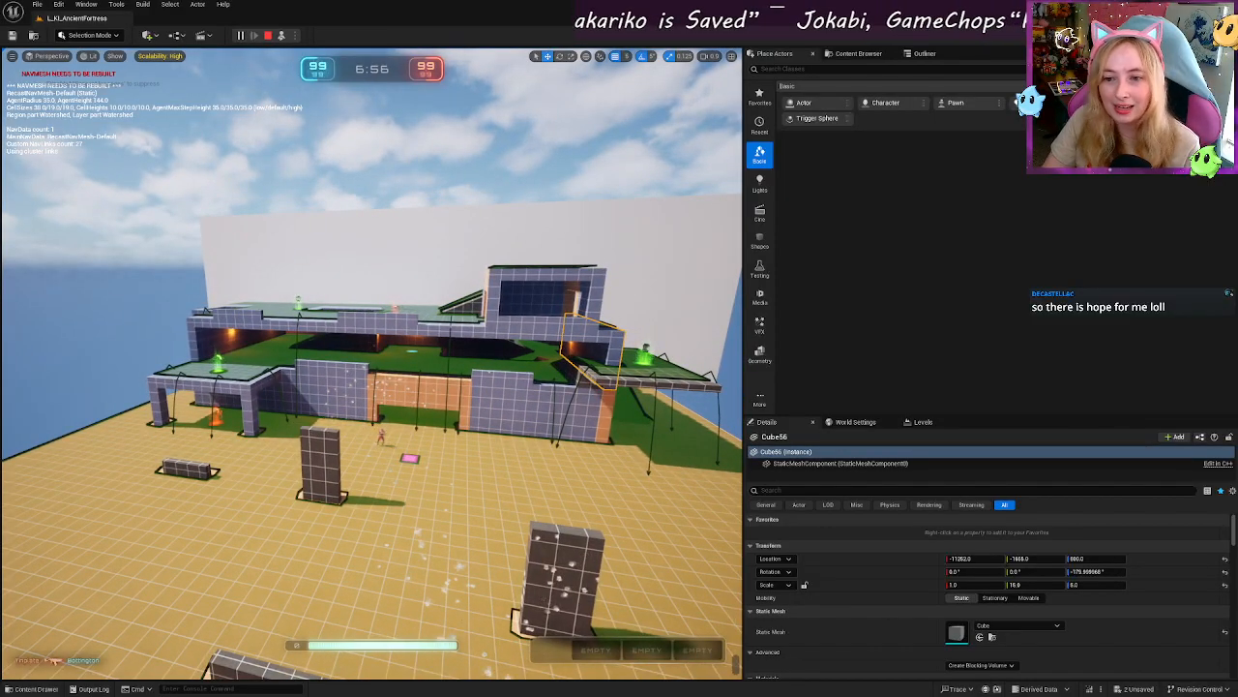
{"action": "left_click", "coordinate": [348, 372]}
{"action": "left_click", "coordinate": [350, 369]}
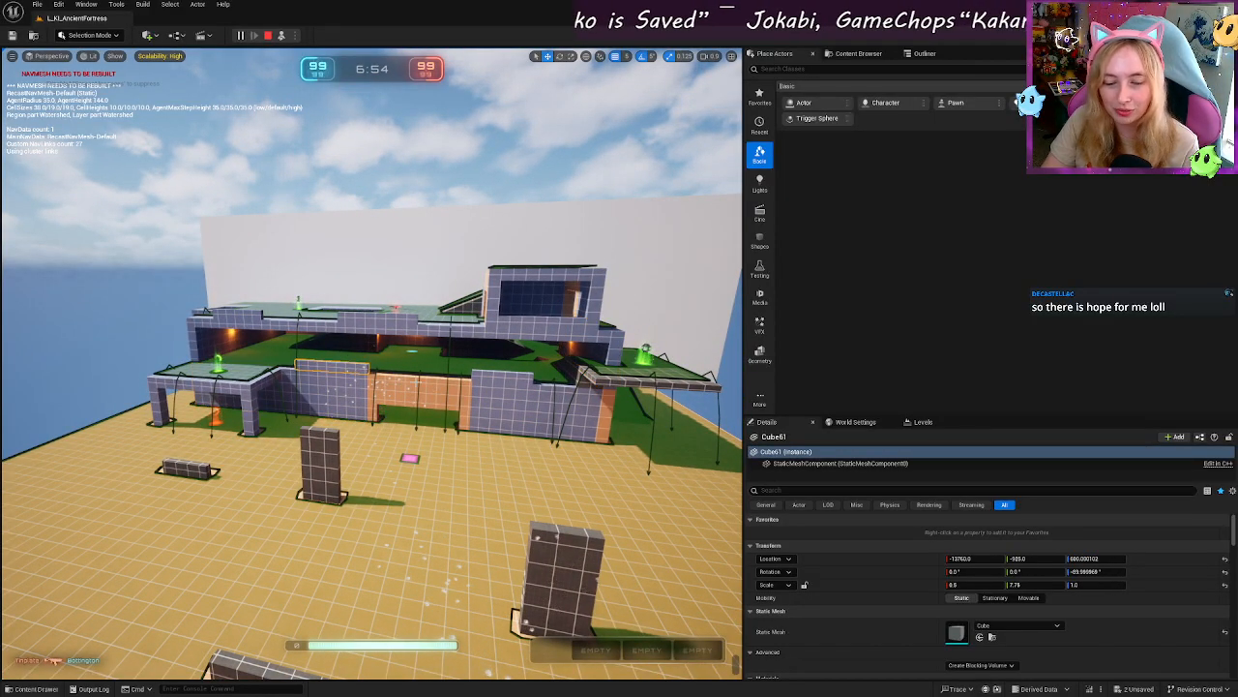
{"action": "left_click", "coordinate": [472, 388]}
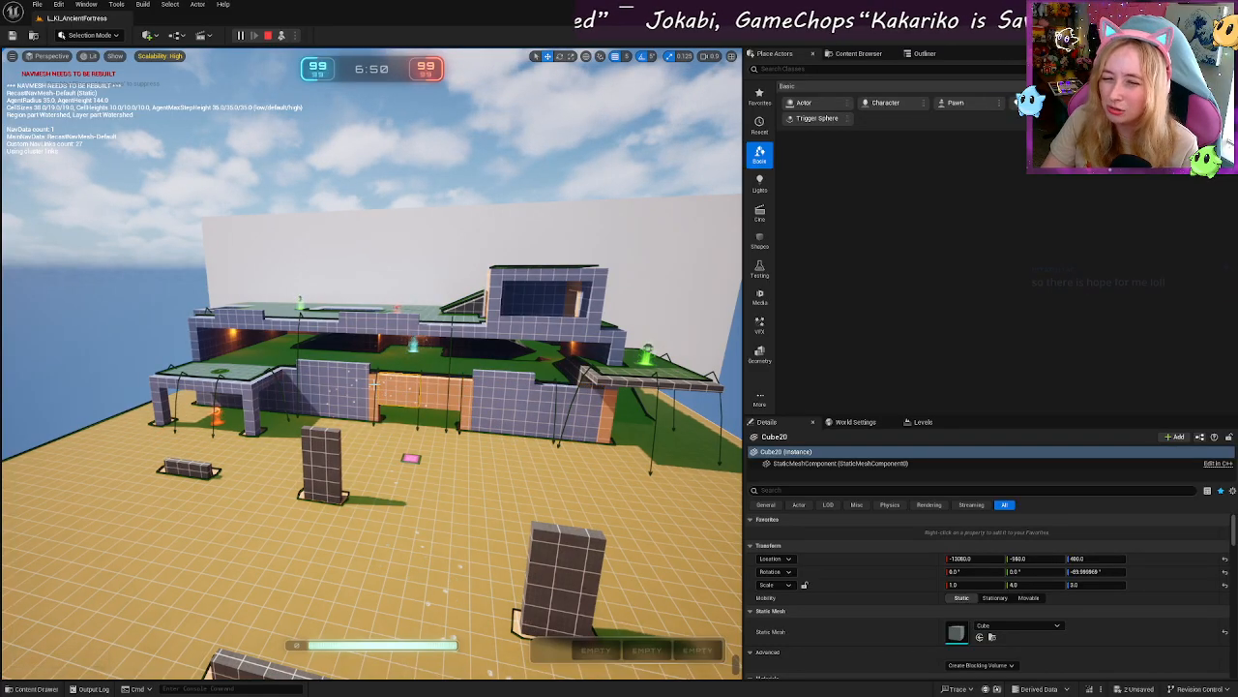
{"action": "left_click", "coordinate": [357, 382]}
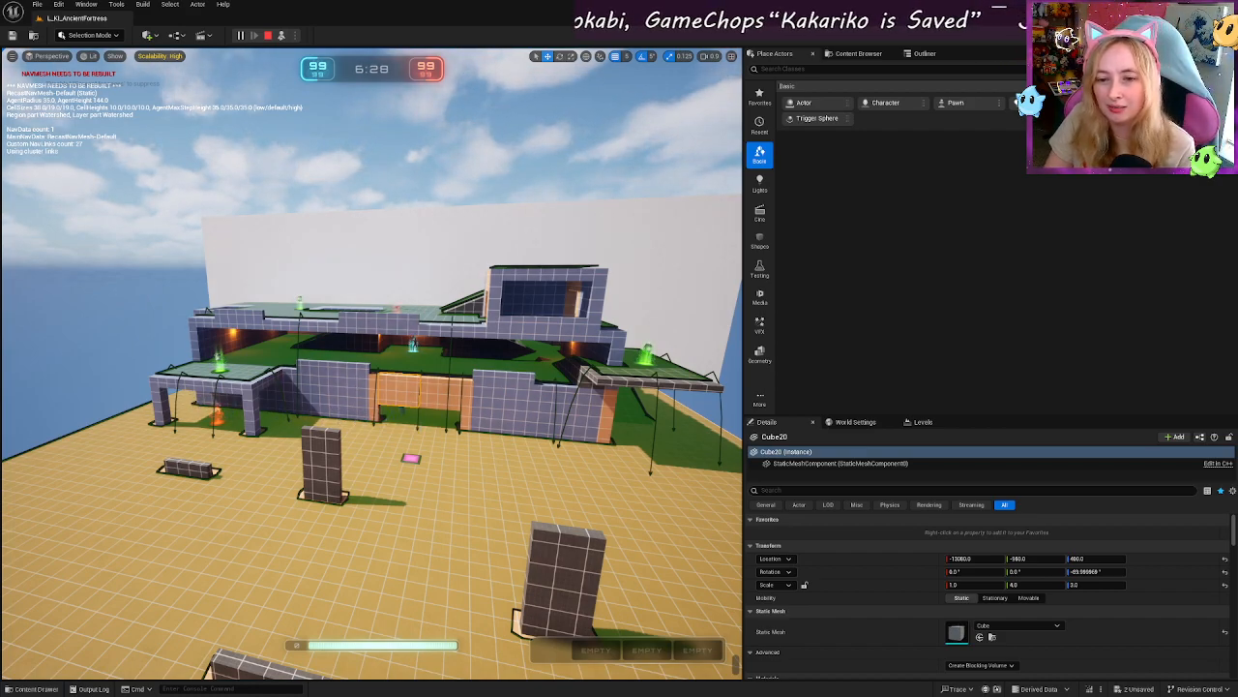
Step: Inspect the navigation mesh from the white cylinder through the fortress's side entrance and ground floor to the raised platform
{"action": "right_click_drag", "start_coordinate": [356, 382], "coordinate": [405, 423]}
{"action": "key", "text": "s"}
{"action": "key", "text": "d"}
{"action": "key", "text": "w"}
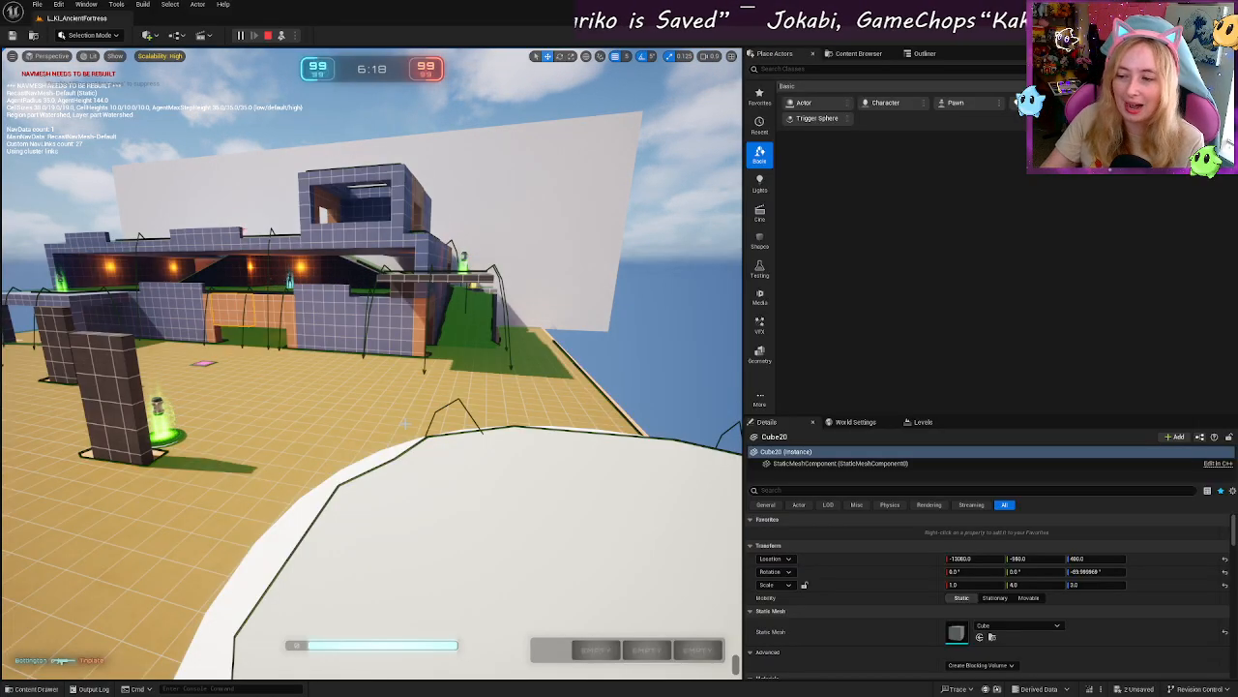
{"action": "key", "text": "w"}
{"action": "right_click_drag", "start_coordinate": [405, 423], "coordinate": [395, 403]}
{"action": "key", "text": "w"}
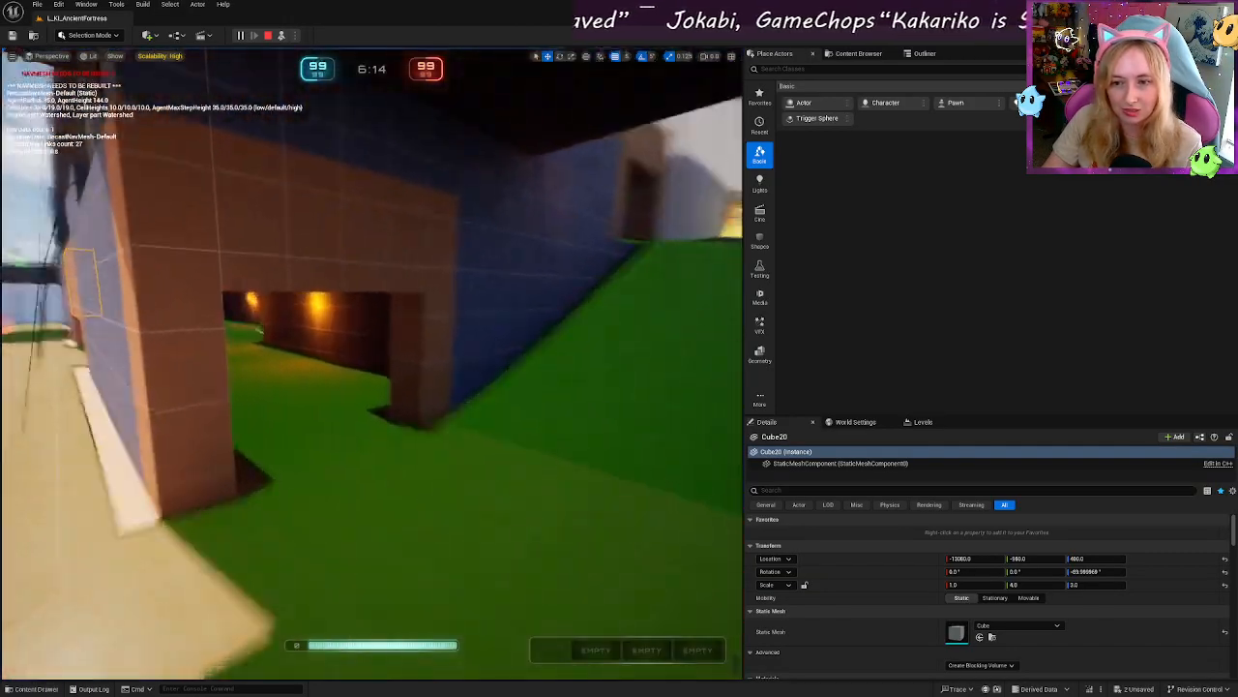
{"action": "key", "text": "w"}
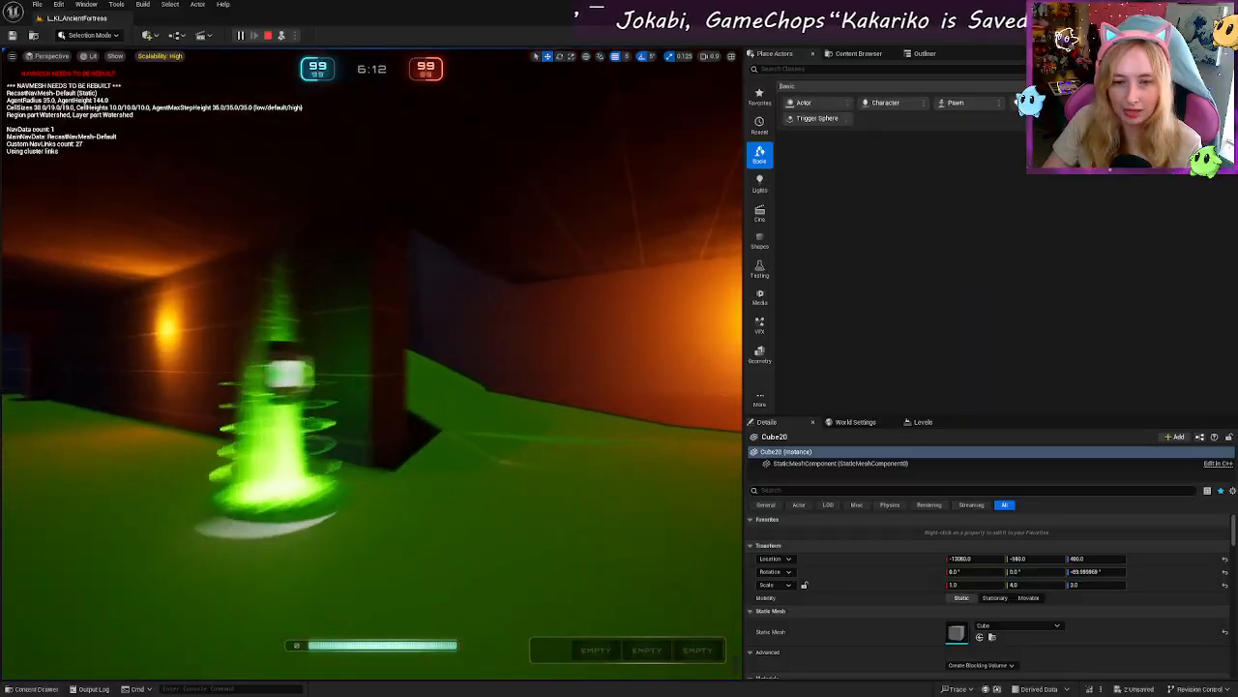
{"action": "key", "text": "w"}
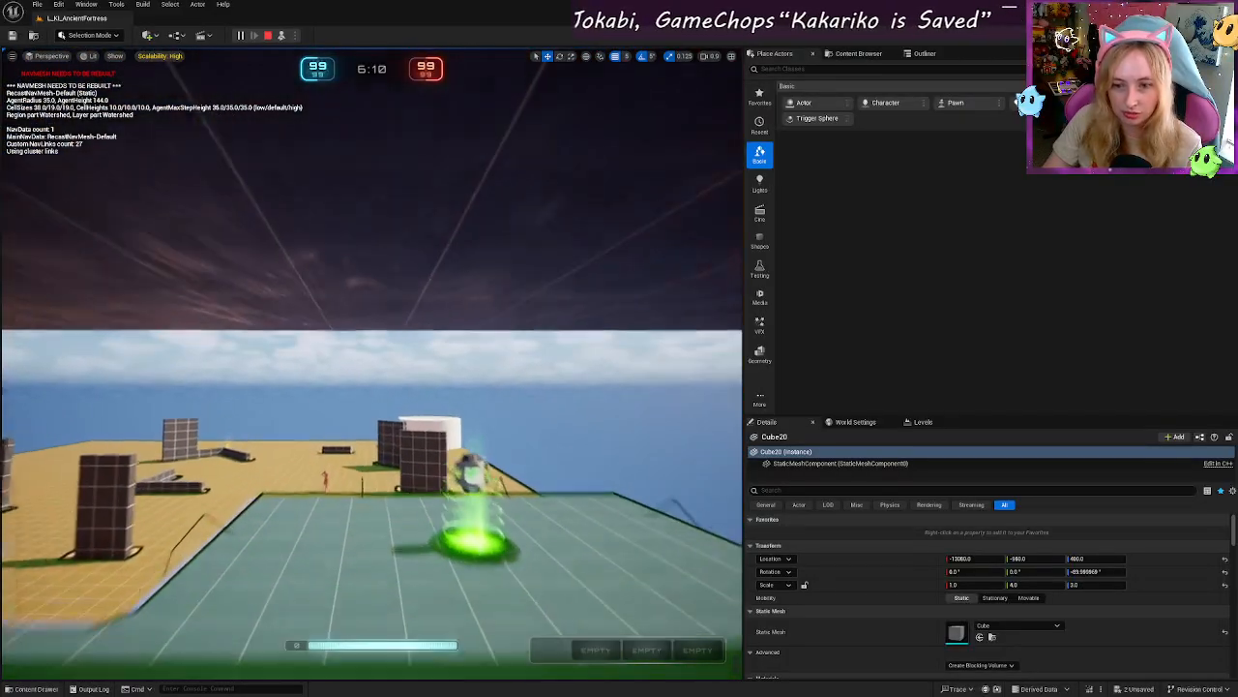
{"action": "key", "text": "w"}
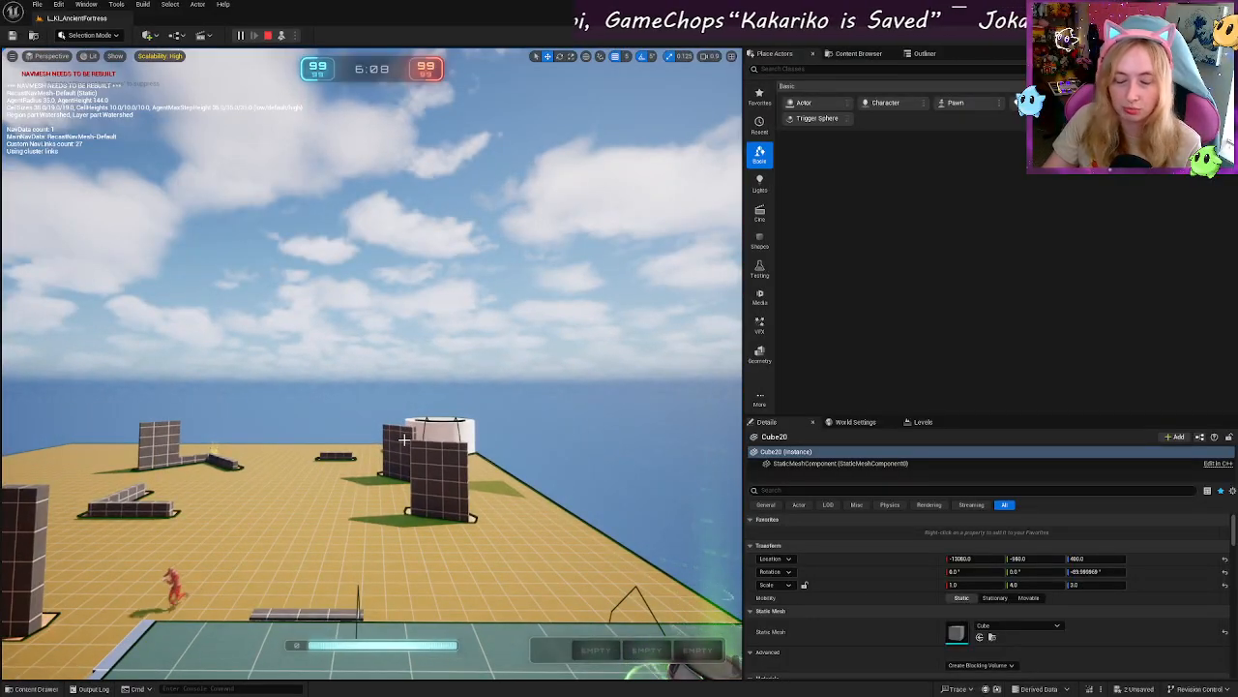
{"action": "key", "text": "w"}
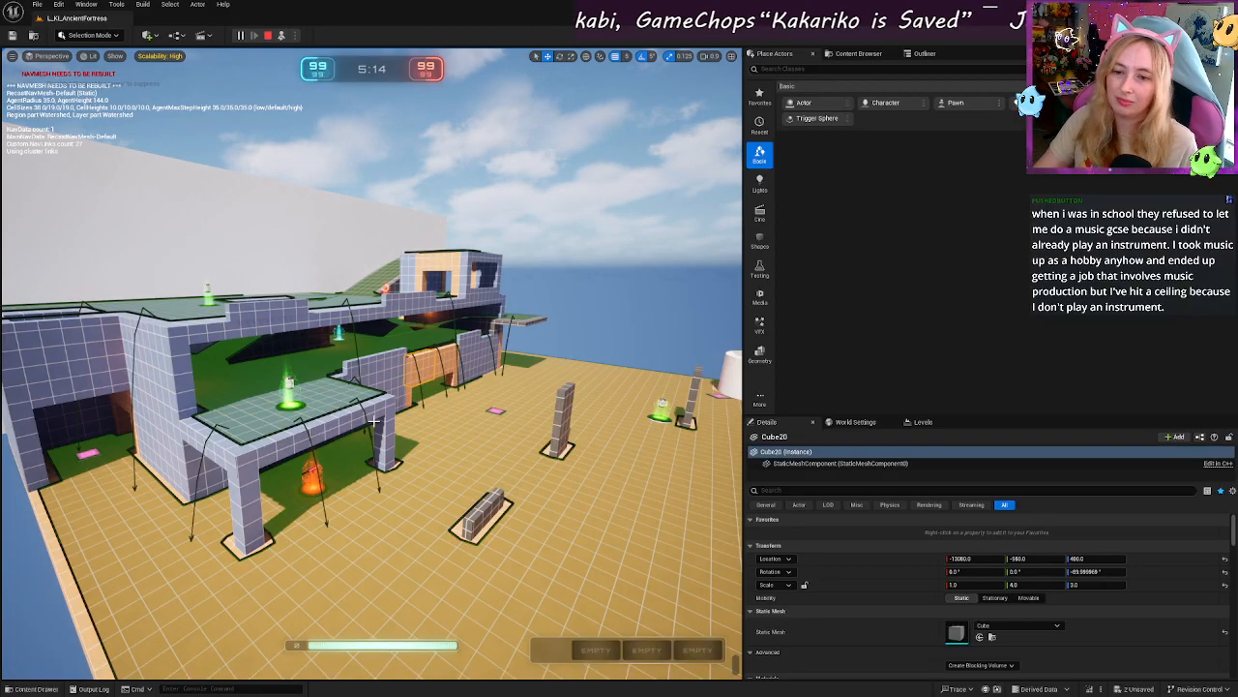
Step: Examine the navigation mesh and links around the fortress's side ramp, grey platform and yellow pickup
{"action": "right_click_drag", "start_coordinate": [374, 420], "coordinate": [211, 395]}
{"action": "key", "text": "w"}
{"action": "key", "text": "w"}
{"action": "key", "text": "w"}
{"action": "key", "text": "w"}
{"action": "key", "text": "w"}
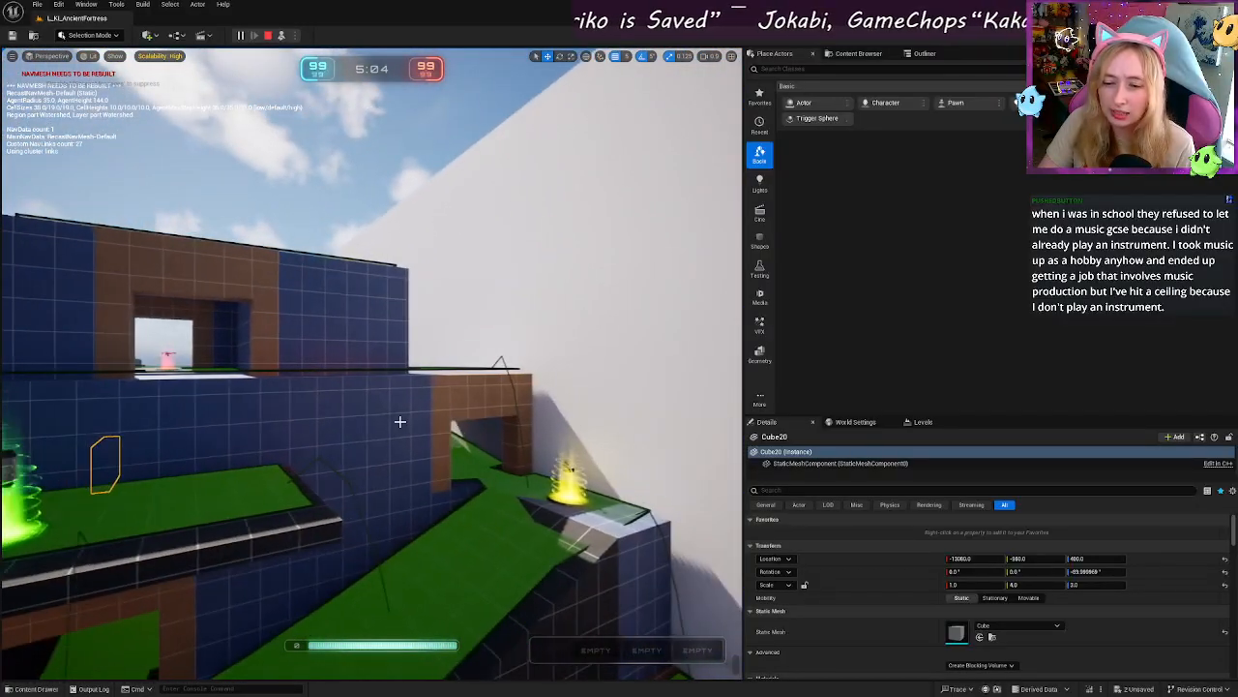
{"action": "key", "text": "w"}
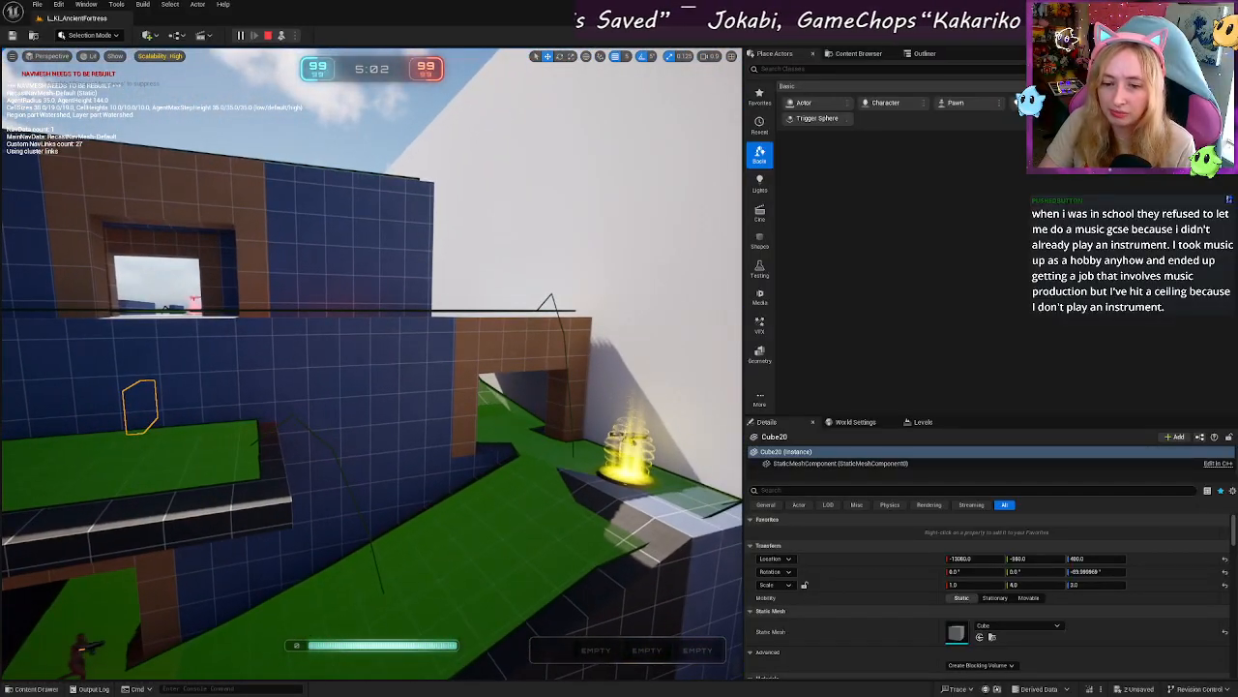
{"action": "key", "text": "s"}
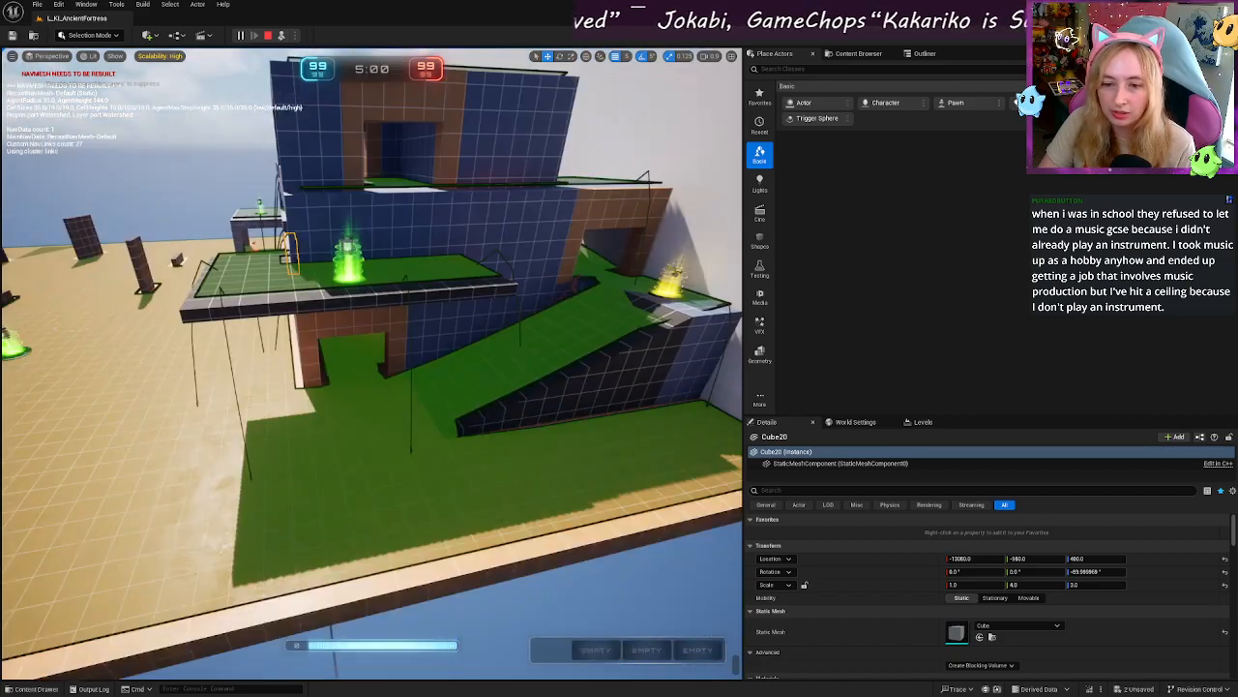
{"action": "key", "text": "w"}
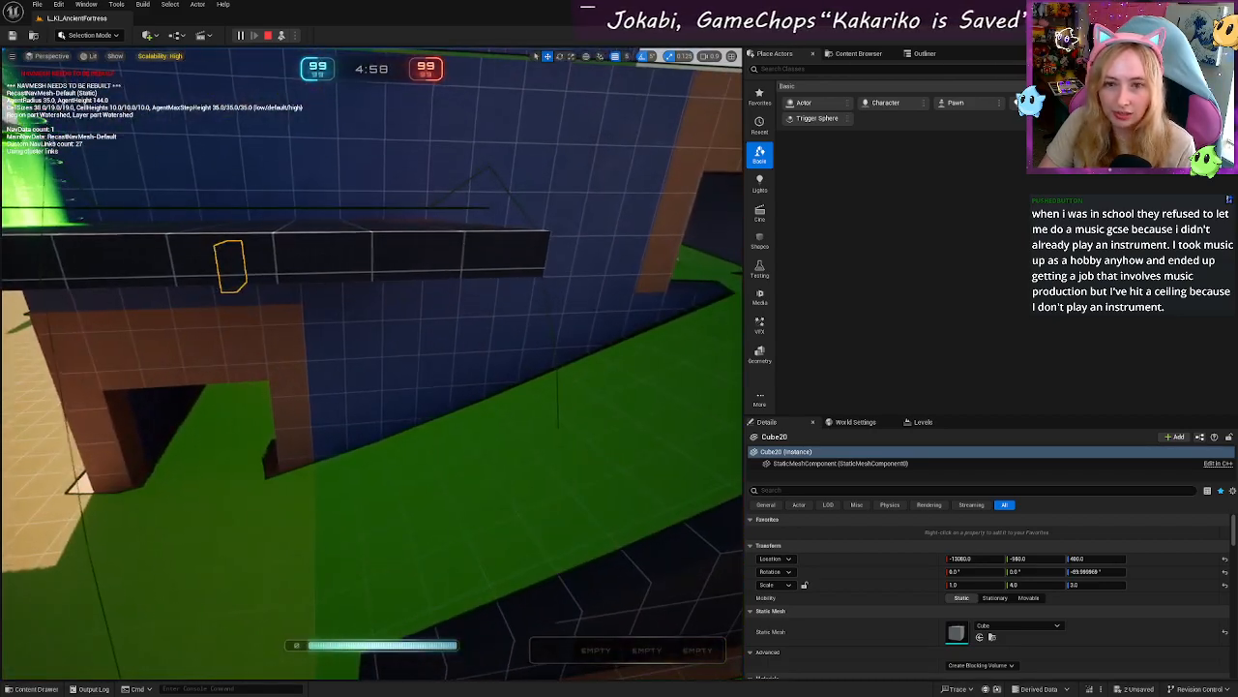
{"action": "key", "text": "e"}
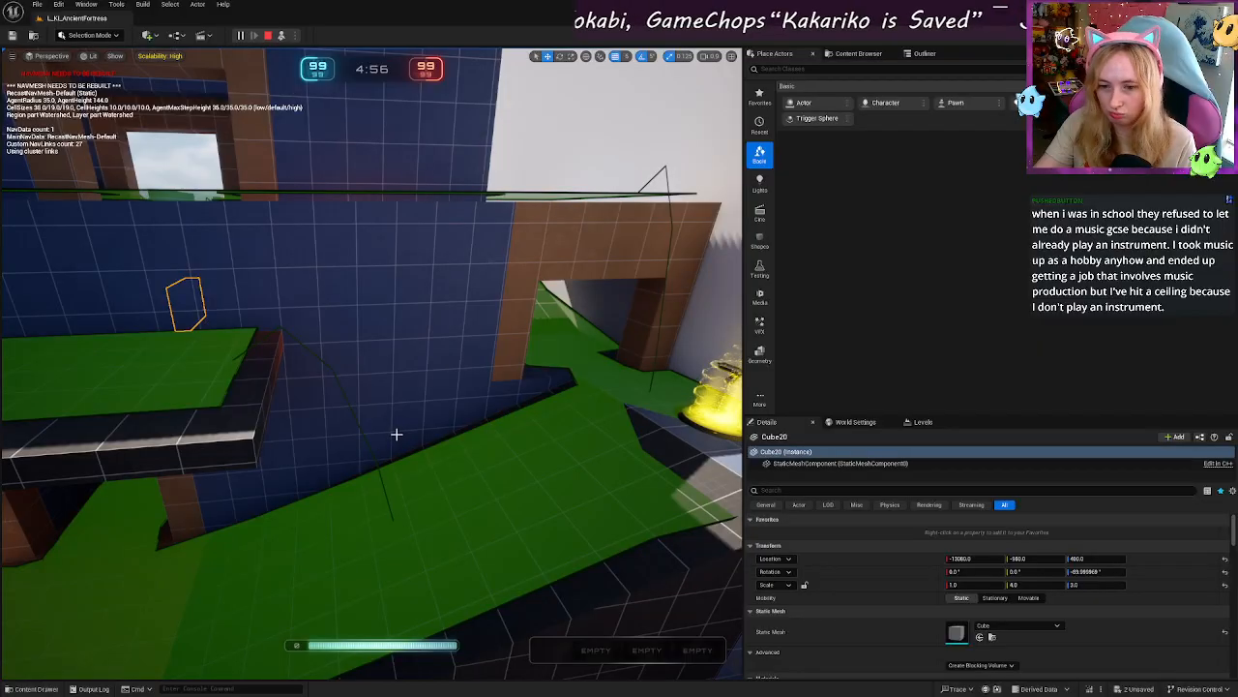
Step: Fly across the arena to check the navigation mesh around the cover blocks, white cylinders and yellow pickup
{"action": "right_click_drag", "start_coordinate": [395, 434], "coordinate": [198, 446]}
{"action": "key", "text": "w"}
{"action": "key", "text": "w"}
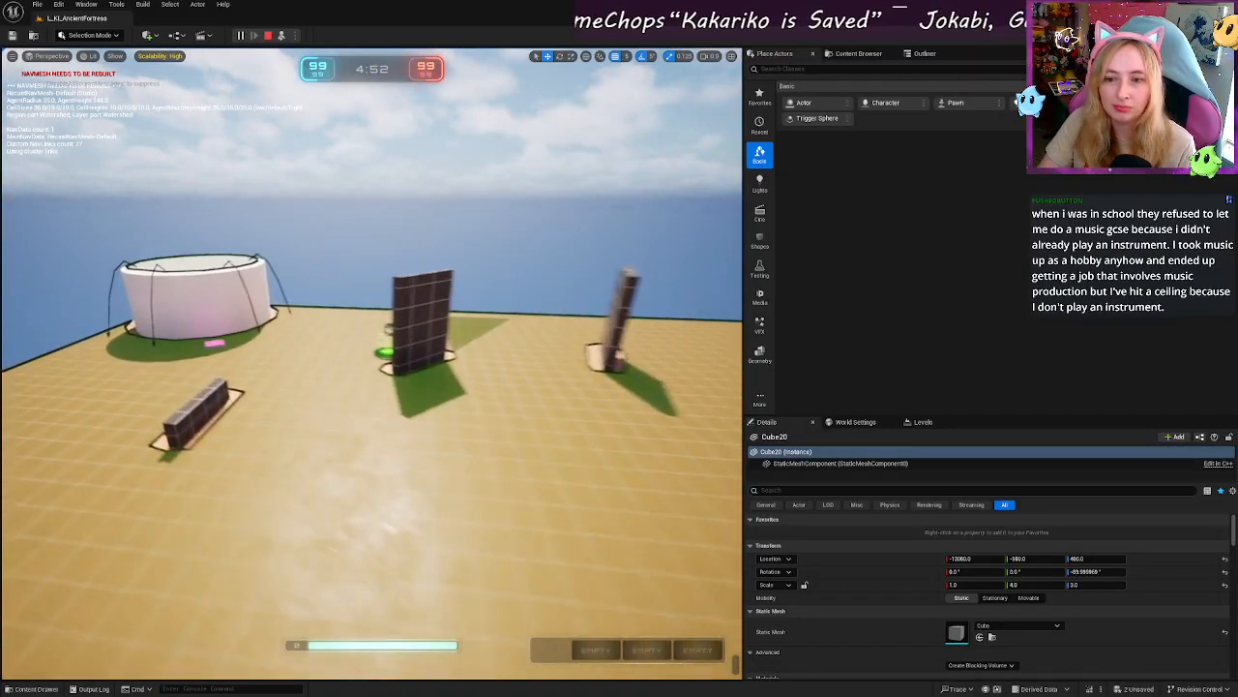
{"action": "key", "text": "w"}
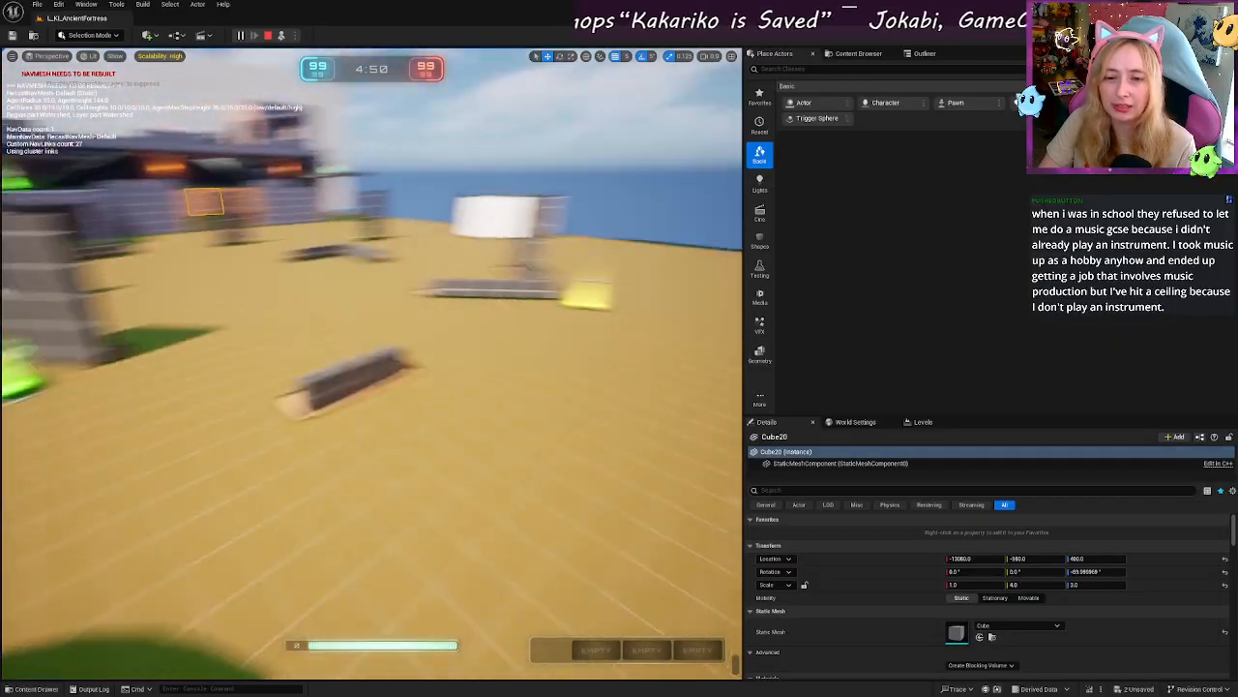
{"action": "key", "text": "w"}
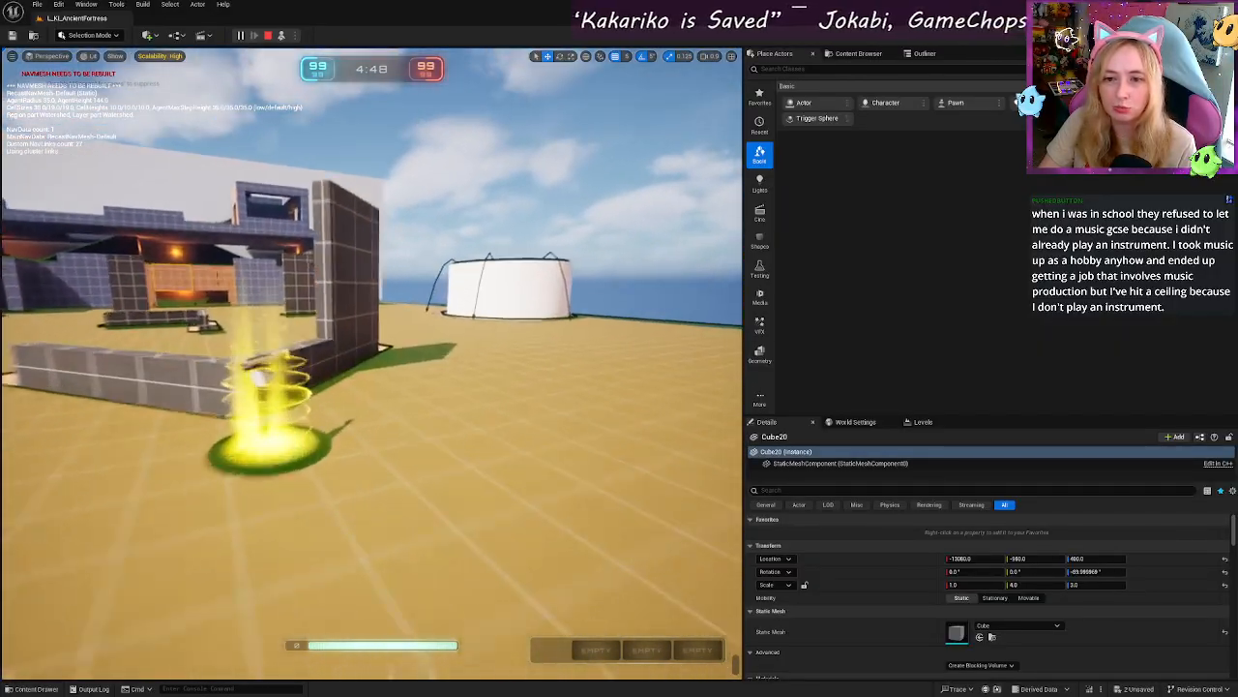
Step: Examine the navigation mesh and links along the fortress front, viewing it from the arena floor back to the white cylinder
{"action": "key", "text": "w"}
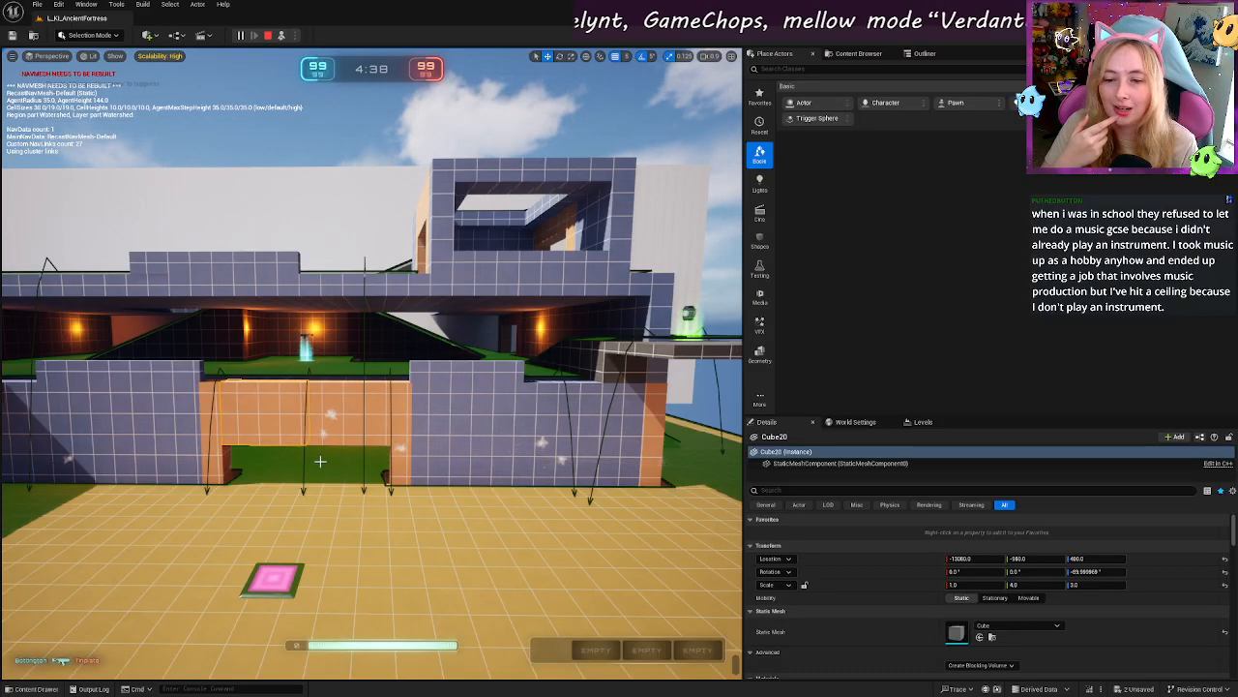
{"action": "key", "text": "s"}
{"action": "mouse_move", "coordinate": [378, 455]}
{"action": "right_mouse_down"}
{"action": "mouse_move", "coordinate": [388, 460]}
{"action": "mouse_move", "coordinate": [378, 455]}
{"action": "right_mouse_up"}
{"action": "scroll", "coordinate": [378, 454], "scroll_direction": "down", "scroll_amount": 1}
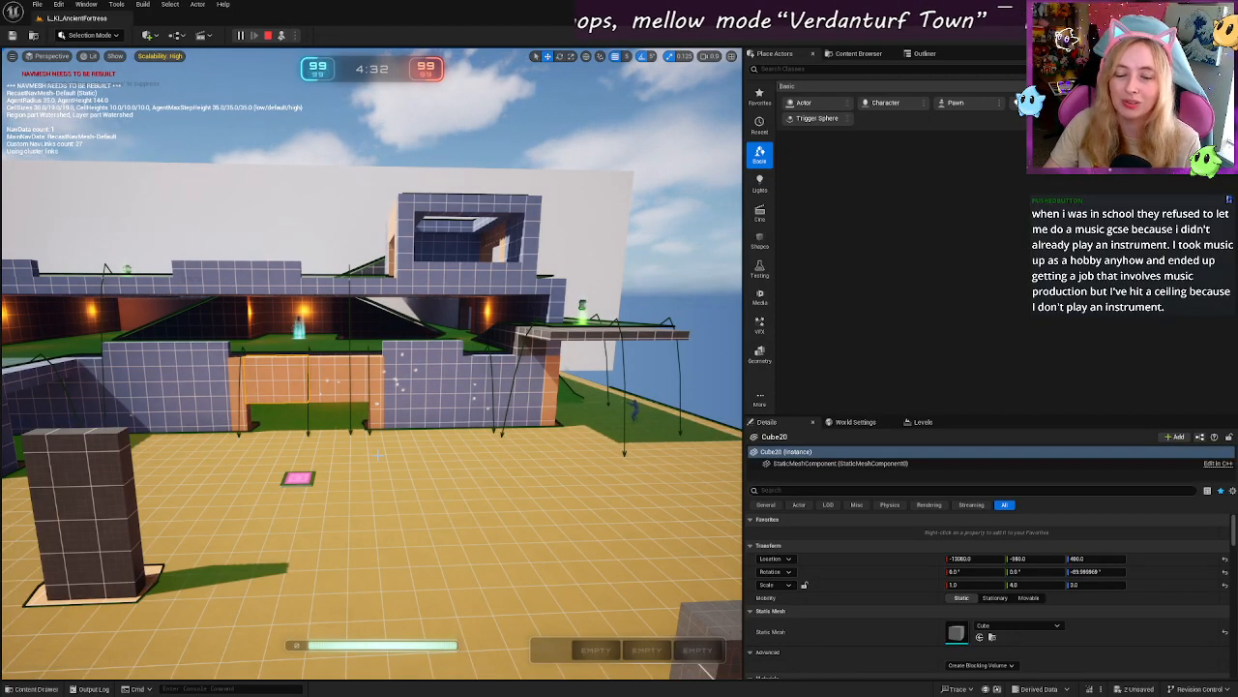
{"action": "key", "text": "s"}
{"action": "right_click_drag", "start_coordinate": [378, 454], "coordinate": [439, 484]}
{"action": "key", "text": "d"}
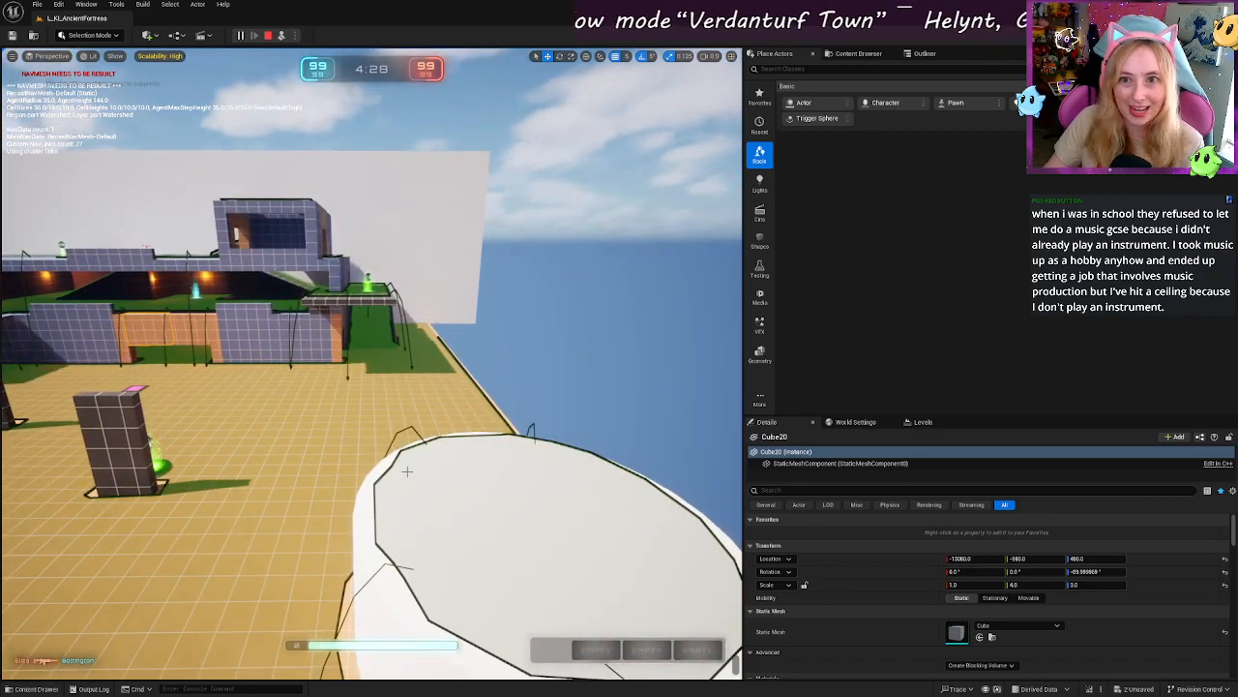
{"action": "key", "text": "d"}
{"action": "mouse_move", "coordinate": [365, 486]}
{"action": "right_mouse_down"}
{"action": "mouse_move", "coordinate": [350, 507]}
{"action": "mouse_move", "coordinate": [290, 493]}
{"action": "mouse_move", "coordinate": [438, 488]}
{"action": "mouse_move", "coordinate": [387, 482]}
{"action": "right_mouse_up"}
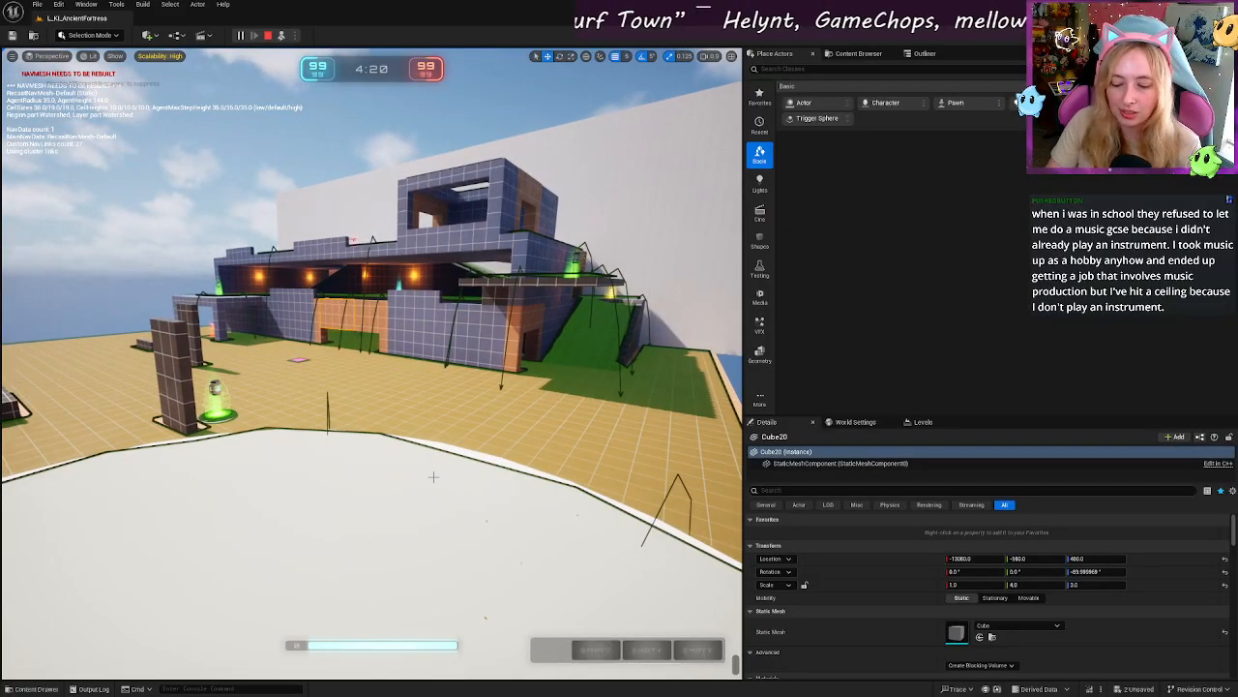
Step: Hide the navigation mesh display and select the blue front wall block between the orange gateway and the fortress's side entrance
{"action": "key", "text": "p"}
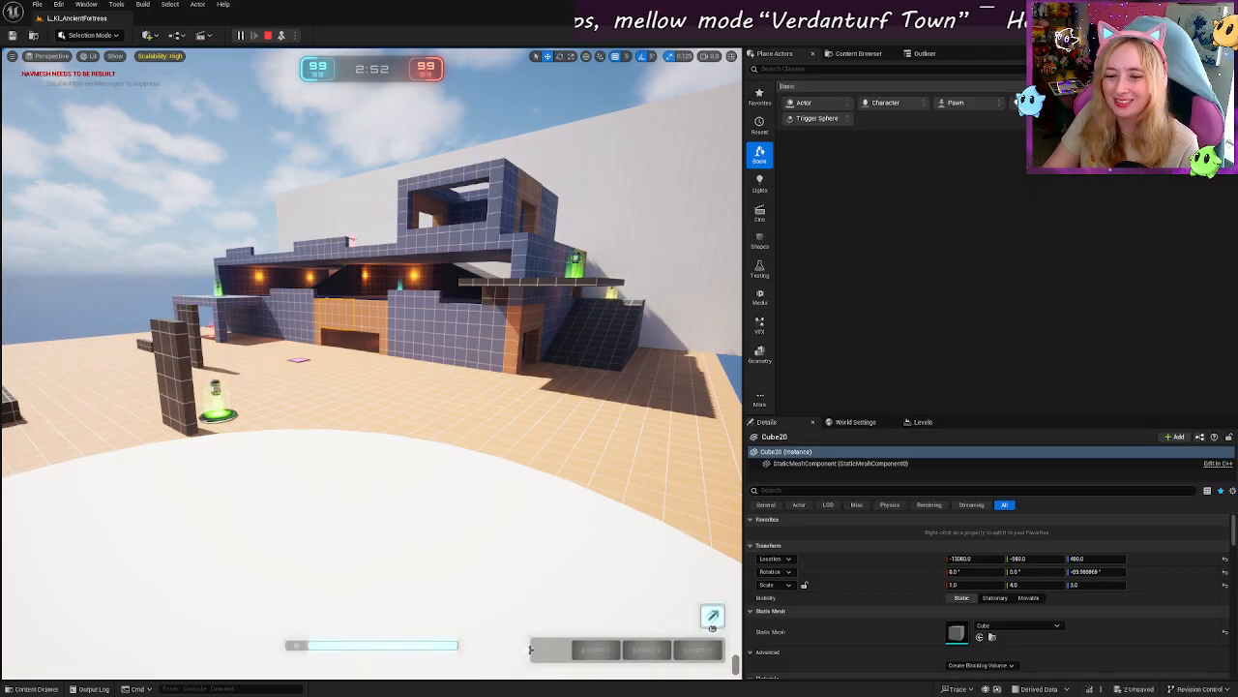
{"action": "mouse_move", "coordinate": [446, 364]}
{"action": "right_mouse_down"}
{"action": "mouse_move", "coordinate": [406, 381]}
{"action": "mouse_move", "coordinate": [442, 375]}
{"action": "right_mouse_up"}
{"action": "key", "text": "s"}
{"action": "key", "text": "e"}
{"action": "key", "text": "w"}
{"action": "key", "text": "a"}
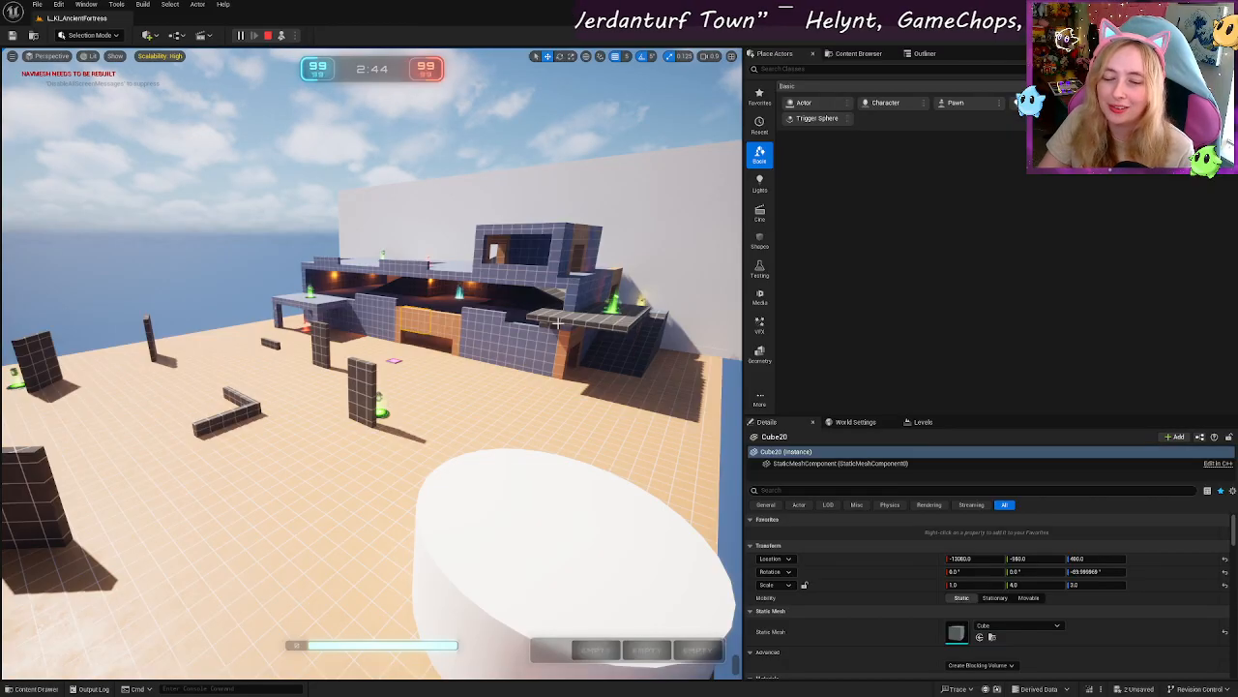
{"action": "left_click", "coordinate": [471, 345]}
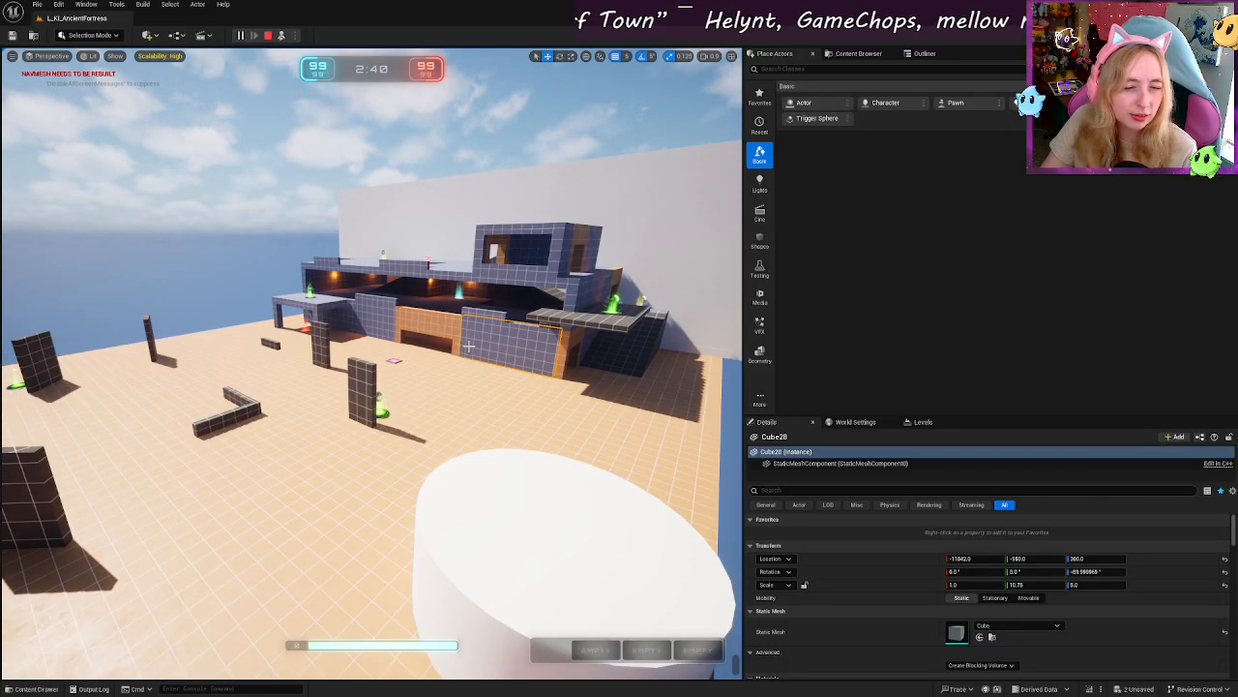
Step: Watch the bots move between the cover blocks and the fortress front, viewing from the white cylinder up to the grey platform
{"action": "key", "text": "a"}
{"action": "right_click_drag", "start_coordinate": [427, 392], "coordinate": [416, 393]}
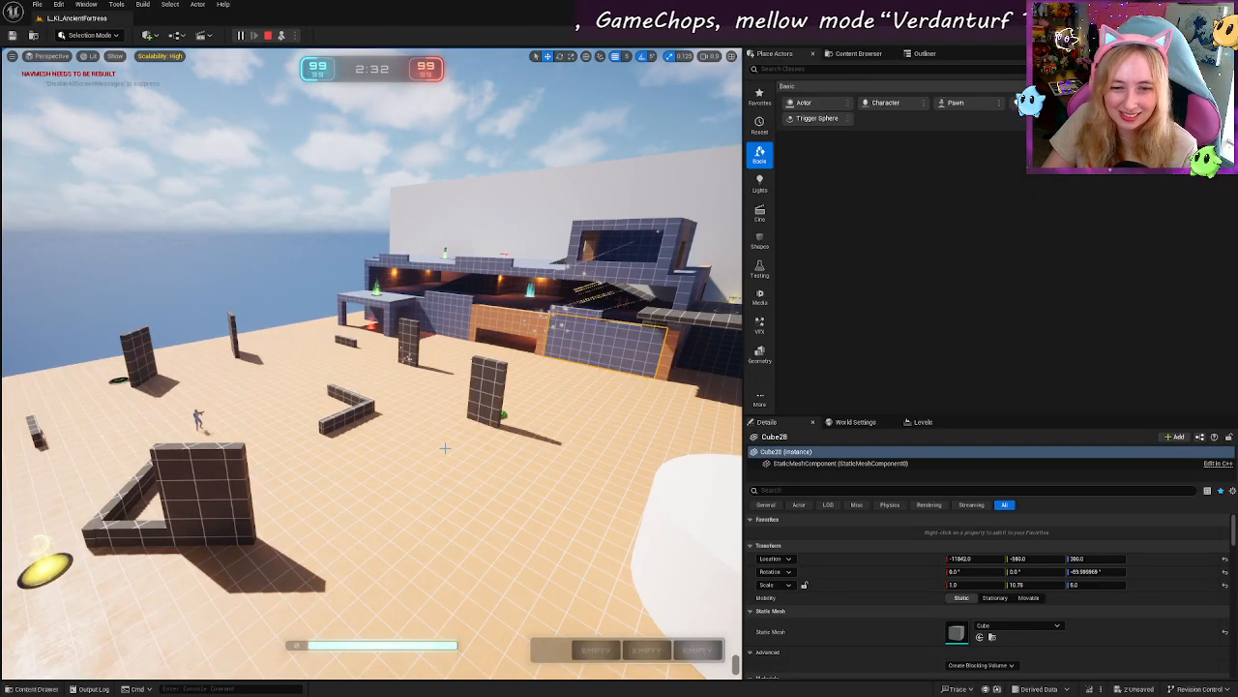
{"action": "right_click_drag", "start_coordinate": [447, 452], "coordinate": [590, 435]}
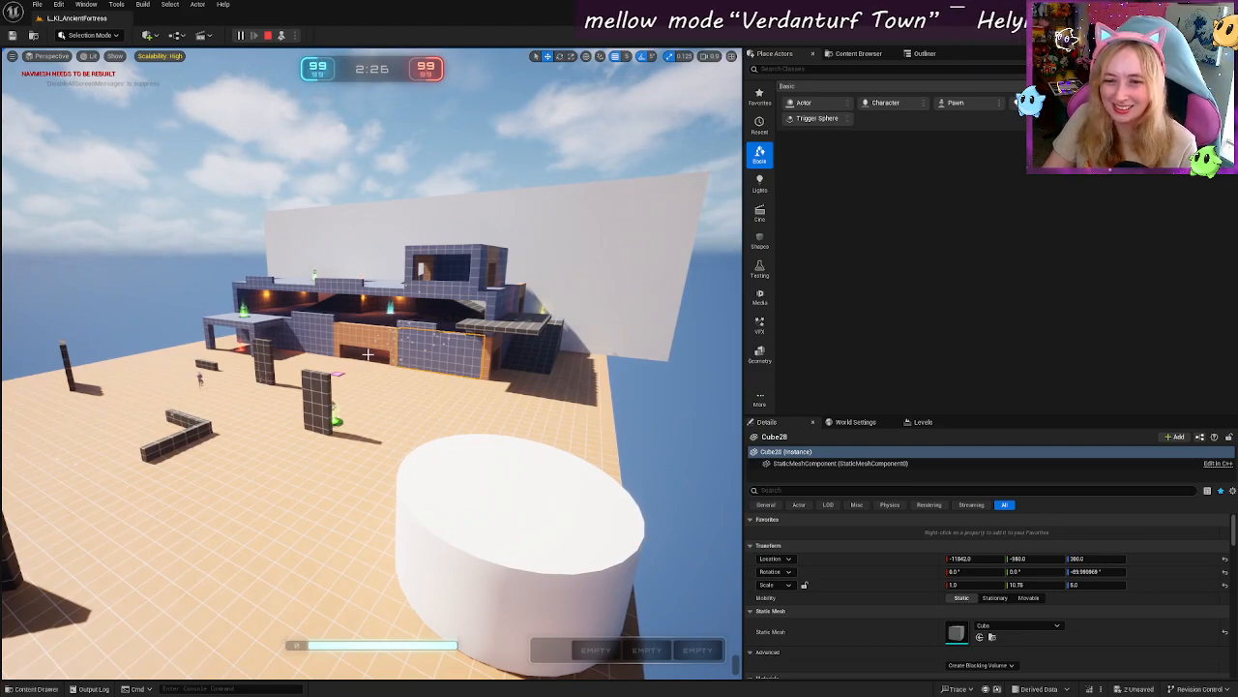
{"action": "key", "text": "w"}
{"action": "right_click_drag", "start_coordinate": [427, 453], "coordinate": [410, 454]}
{"action": "key", "text": "w"}
{"action": "right_click_drag", "start_coordinate": [358, 365], "coordinate": [376, 373]}
{"action": "key", "text": "d"}
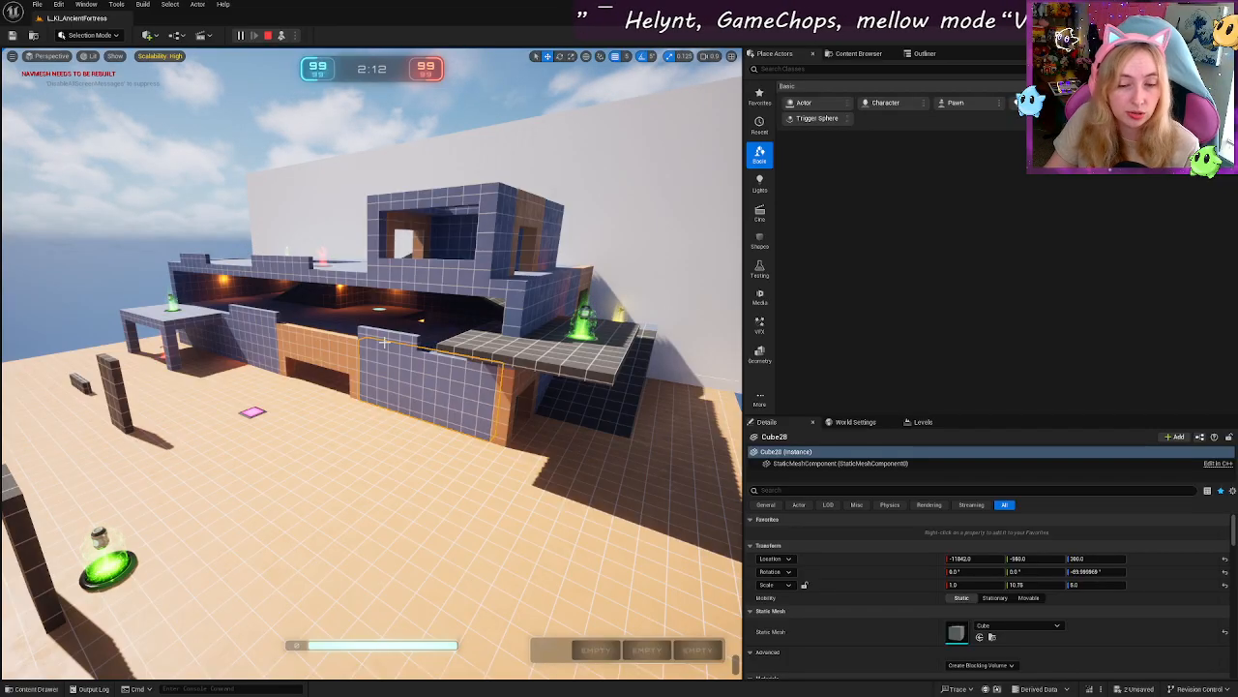
{"action": "key", "text": "s"}
{"action": "right_click_drag", "start_coordinate": [378, 344], "coordinate": [348, 329]}
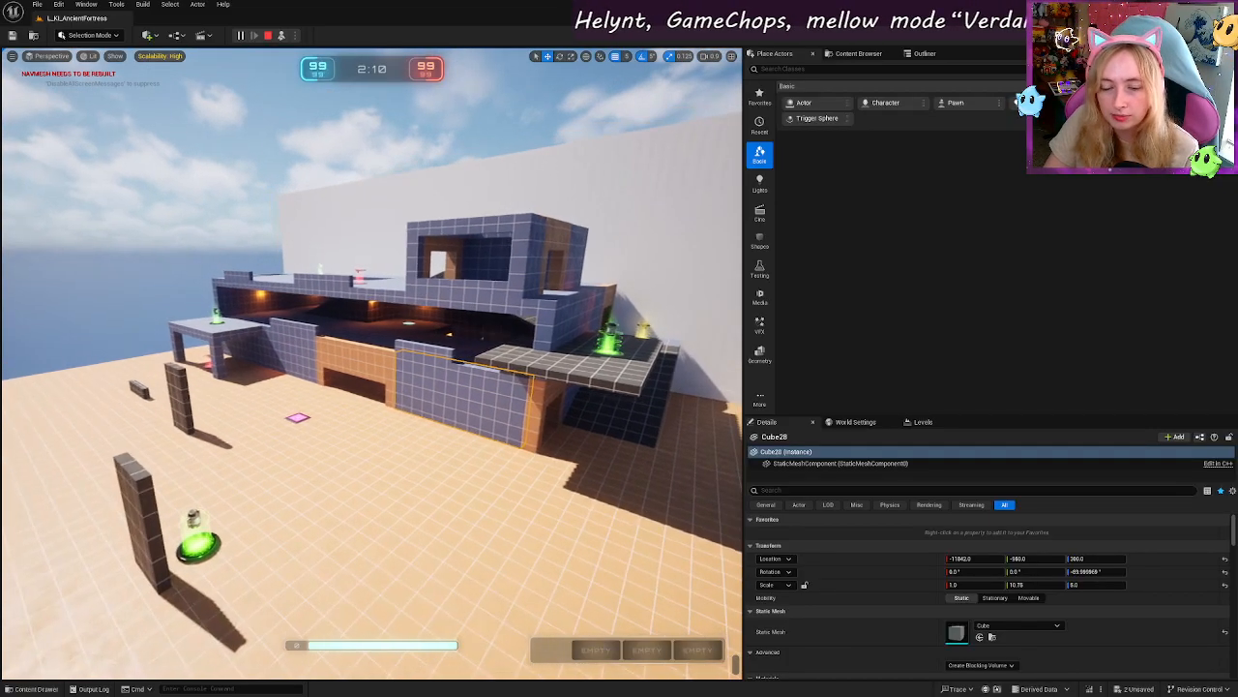
{"action": "key", "text": "w"}
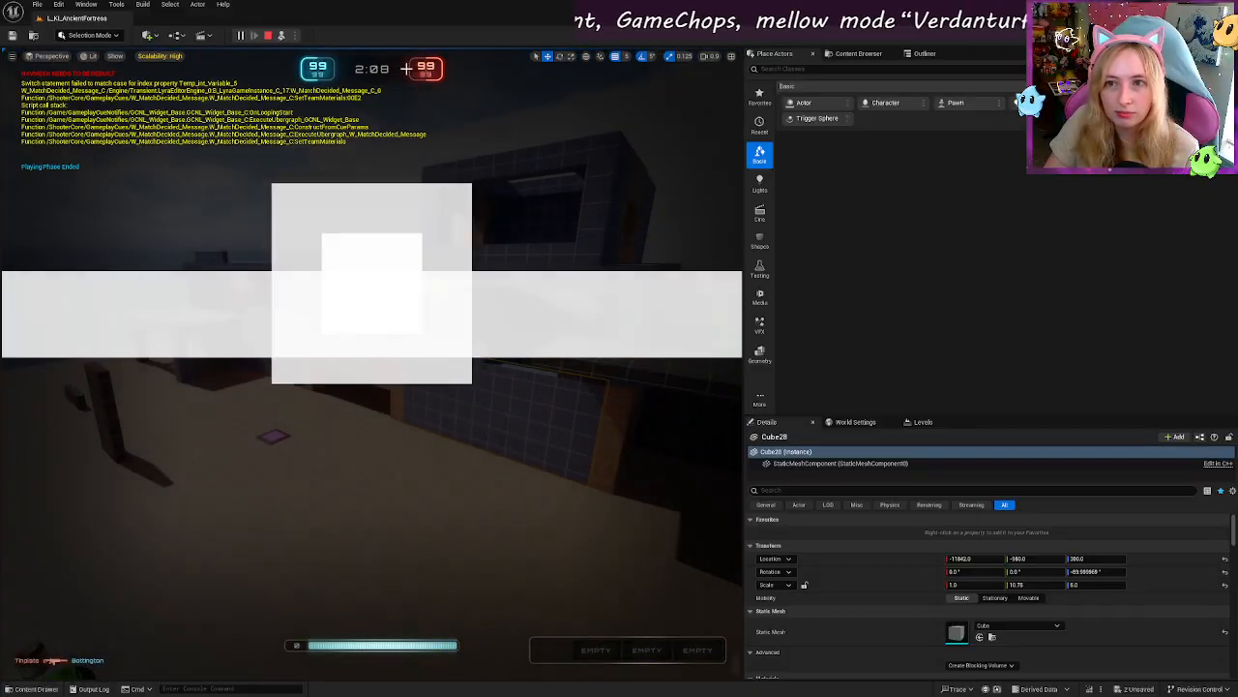
Step: Stop the simulation and survey the cover layout between the white cylinder and the fortress front
{"action": "left_click", "coordinate": [268, 35]}
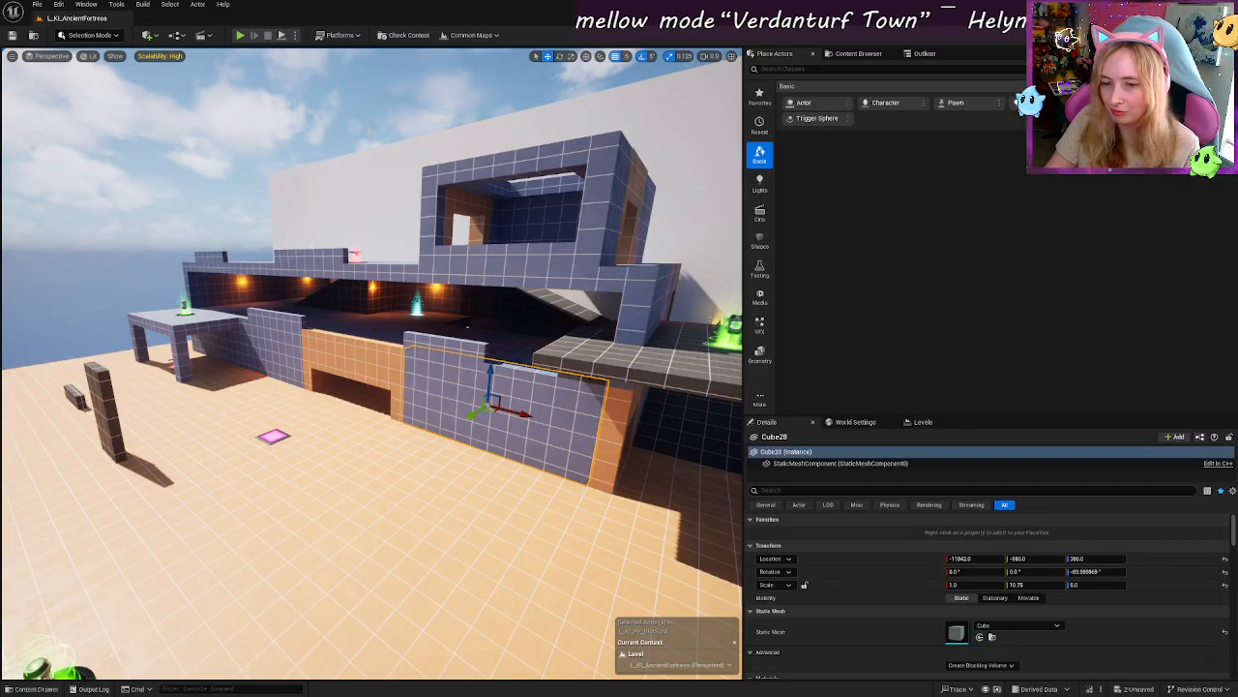
{"action": "right_click_drag", "start_coordinate": [125, 126], "coordinate": [121, 121]}
{"action": "key", "text": "s"}
{"action": "key", "text": "s"}
{"action": "right_click_drag", "start_coordinate": [413, 334], "coordinate": [412, 364]}
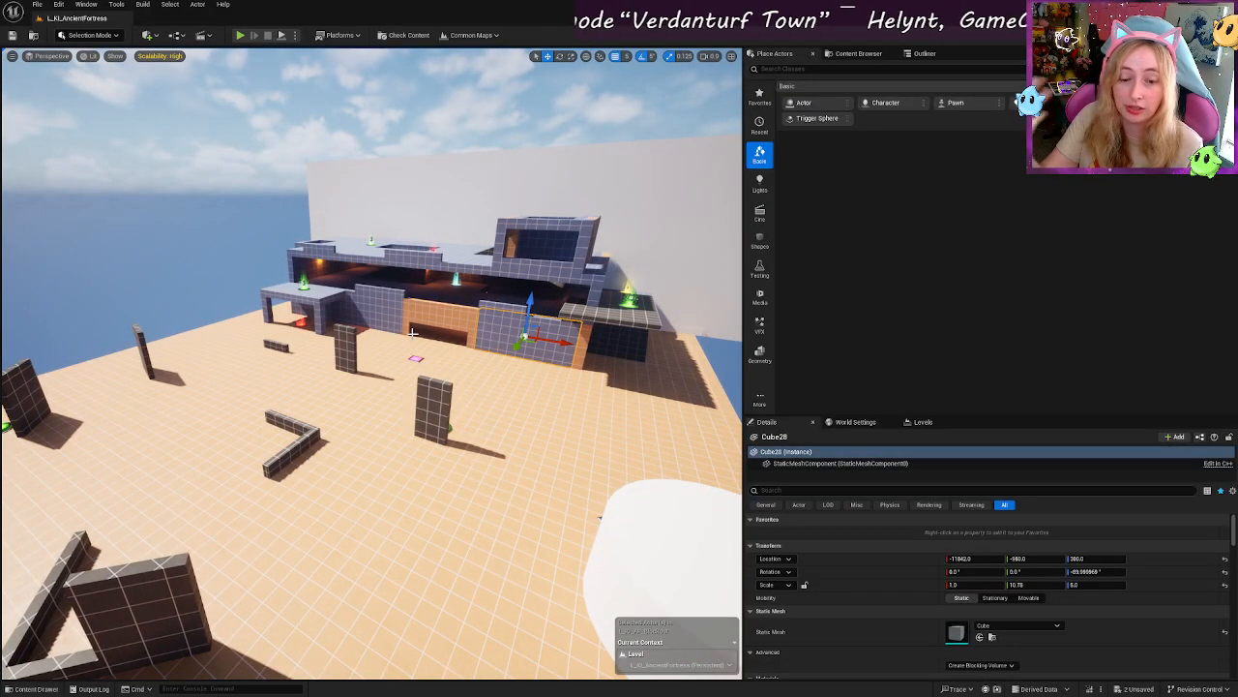
{"action": "right_click_drag", "start_coordinate": [412, 333], "coordinate": [412, 320]}
{"action": "key", "text": "s"}
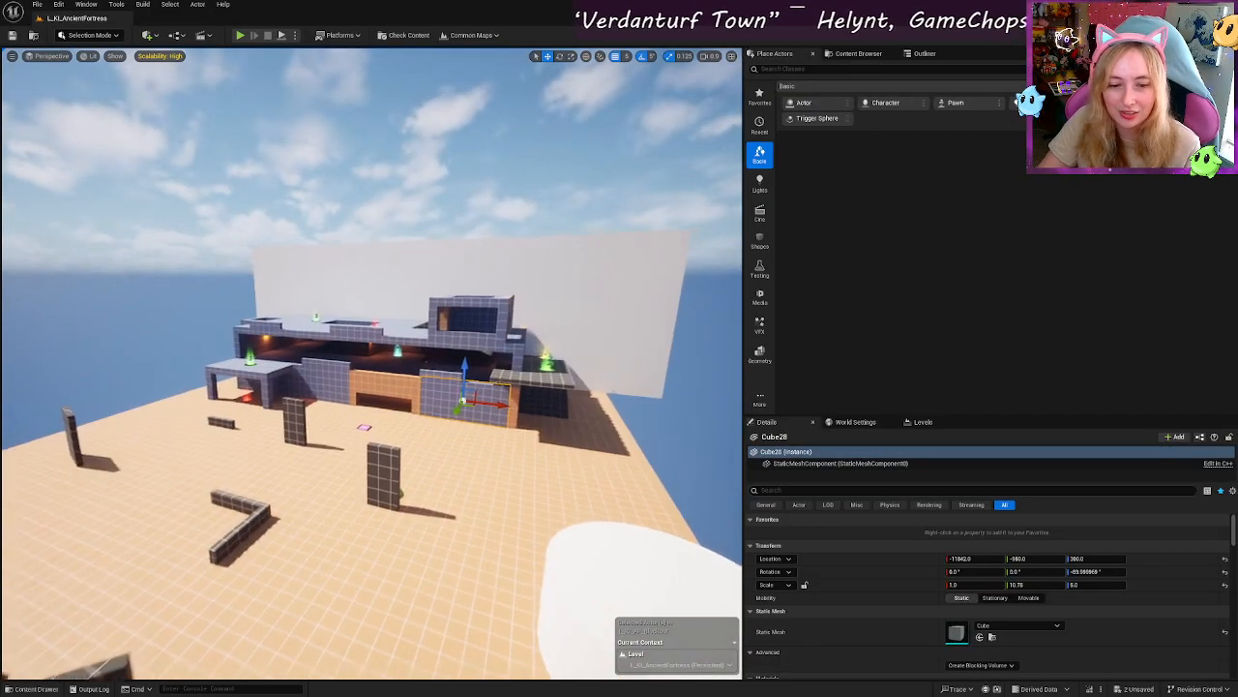
{"action": "key", "text": "s"}
{"action": "right_click_drag", "start_coordinate": [415, 411], "coordinate": [386, 418]}
{"action": "key", "text": "w"}
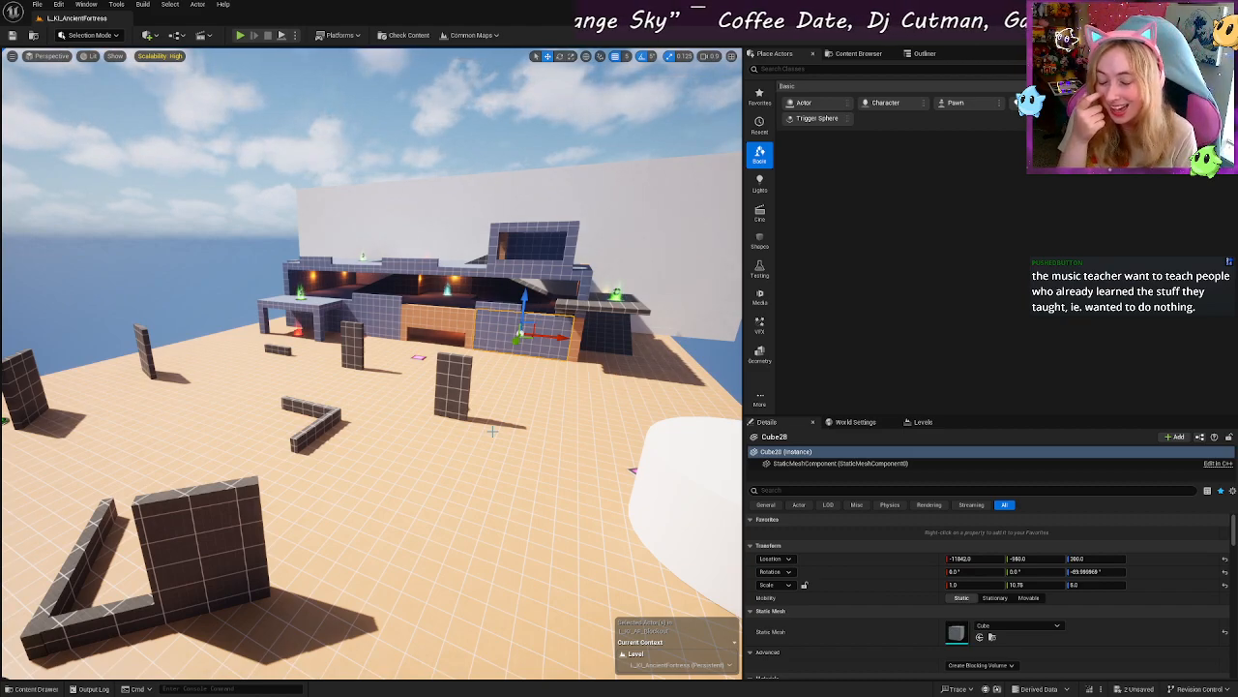
Step: Select the orange doorway group at the fortress's side entrance and inspect it together with the platform and ramp
{"action": "right_click_drag", "start_coordinate": [538, 360], "coordinate": [517, 412]}
{"action": "key", "text": "w"}
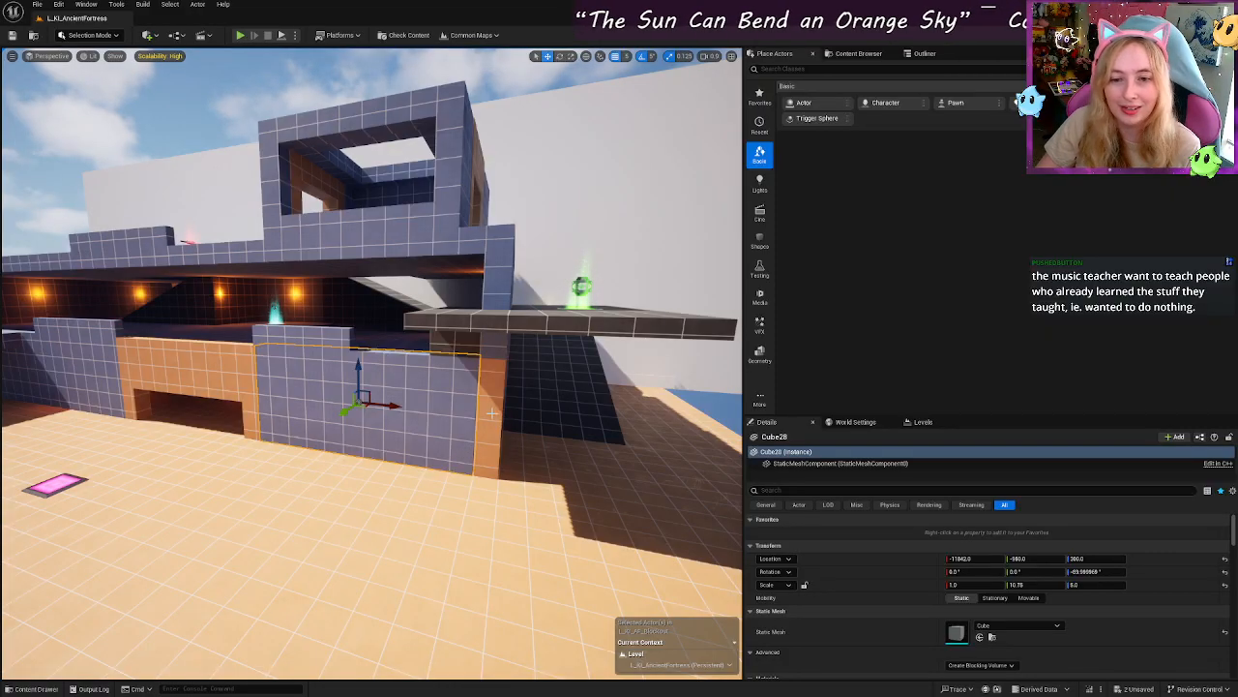
{"action": "left_click", "coordinate": [492, 413]}
{"action": "key", "text": "d"}
{"action": "mouse_move", "coordinate": [454, 418]}
{"action": "right_mouse_down"}
{"action": "mouse_move", "coordinate": [411, 418]}
{"action": "mouse_move", "coordinate": [448, 432]}
{"action": "right_mouse_up"}
{"action": "key", "text": "w"}
{"action": "key", "text": "a"}
{"action": "key", "text": "s"}
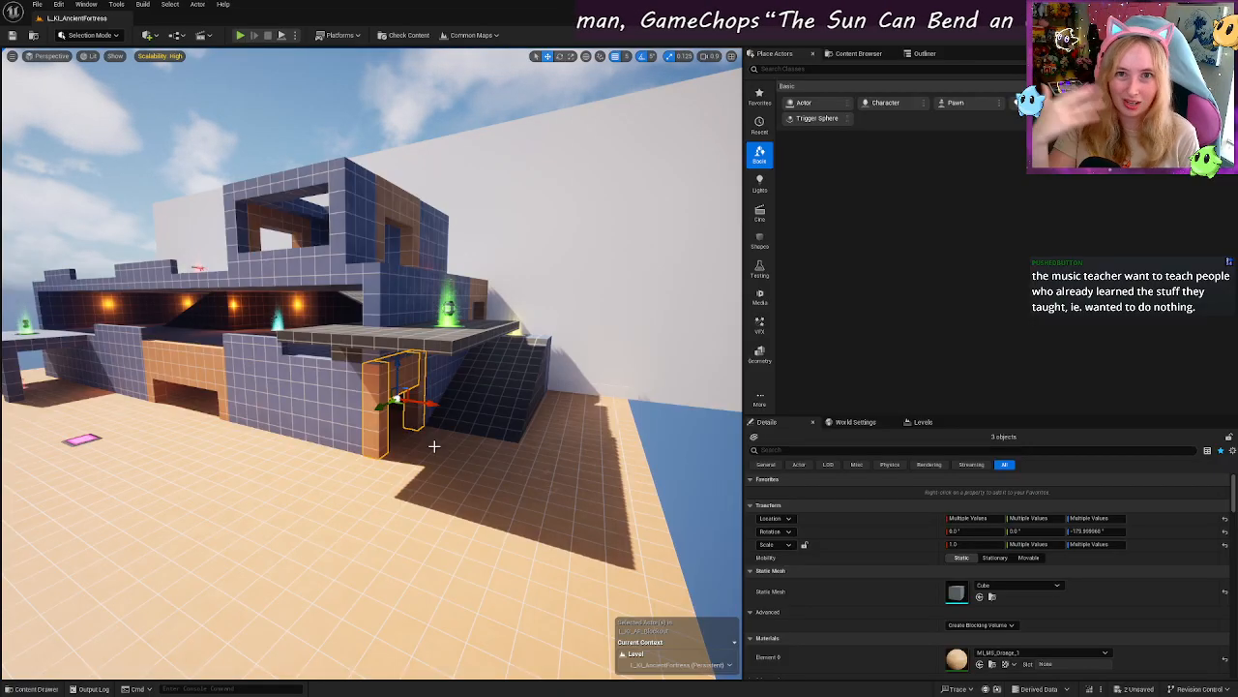
{"action": "scroll", "coordinate": [424, 482], "scroll_direction": "down", "scroll_amount": 2}
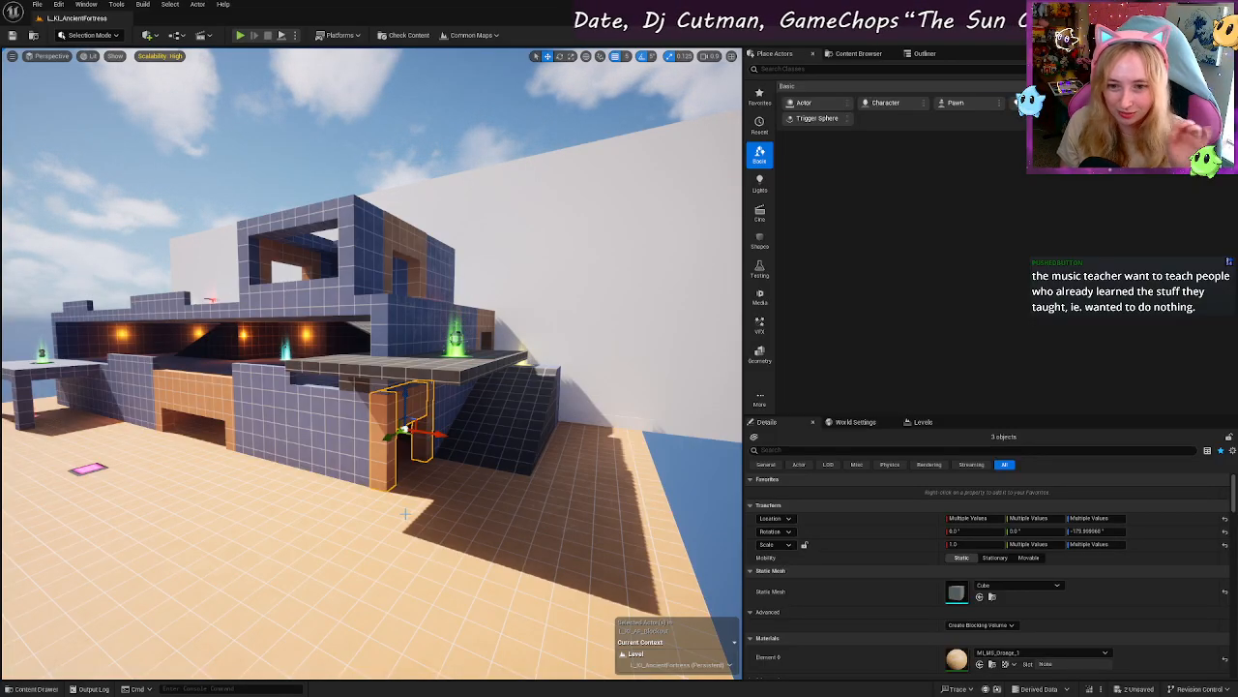
Step: Select in turn the green pickup behind the cover wall, the pink launcher and the white cylinder at the arena's far edge
{"action": "mouse_move", "coordinate": [446, 499]}
{"action": "right_mouse_down"}
{"action": "mouse_move", "coordinate": [445, 470]}
{"action": "mouse_move", "coordinate": [401, 476]}
{"action": "mouse_move", "coordinate": [440, 470]}
{"action": "mouse_move", "coordinate": [445, 488]}
{"action": "mouse_move", "coordinate": [429, 471]}
{"action": "mouse_move", "coordinate": [446, 499]}
{"action": "right_mouse_up"}
{"action": "key", "text": "w"}
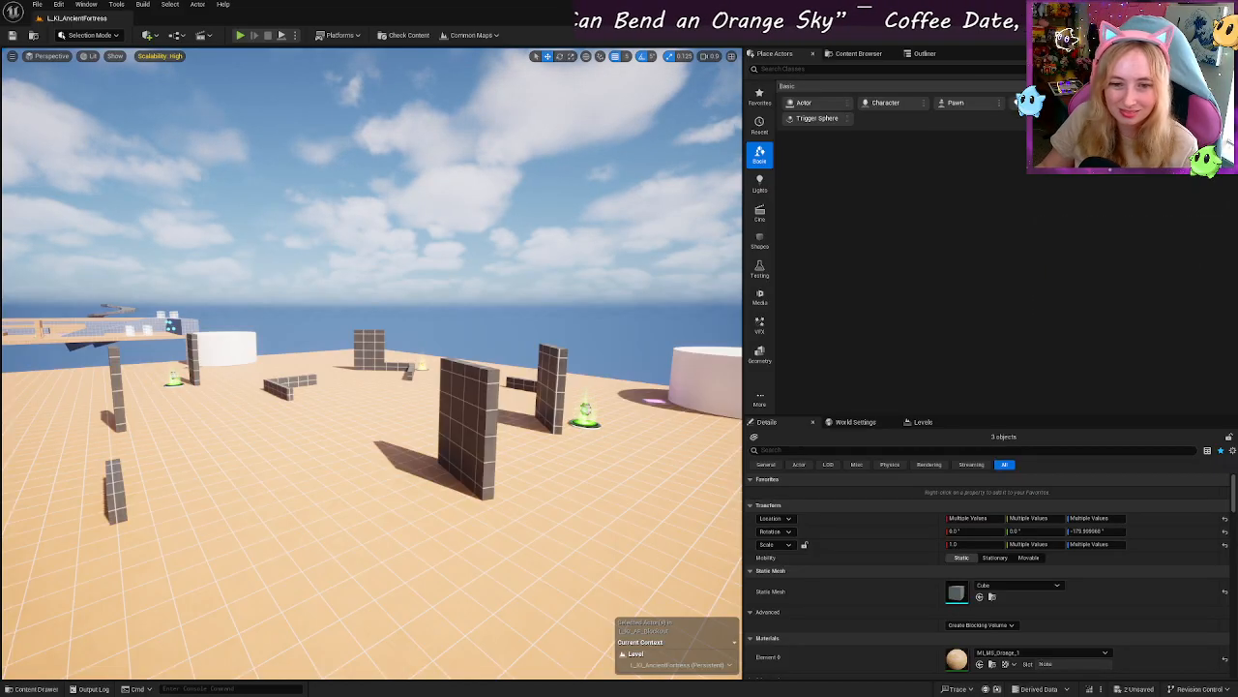
{"action": "right_click_drag", "start_coordinate": [517, 470], "coordinate": [590, 460]}
{"action": "left_click", "coordinate": [493, 409]}
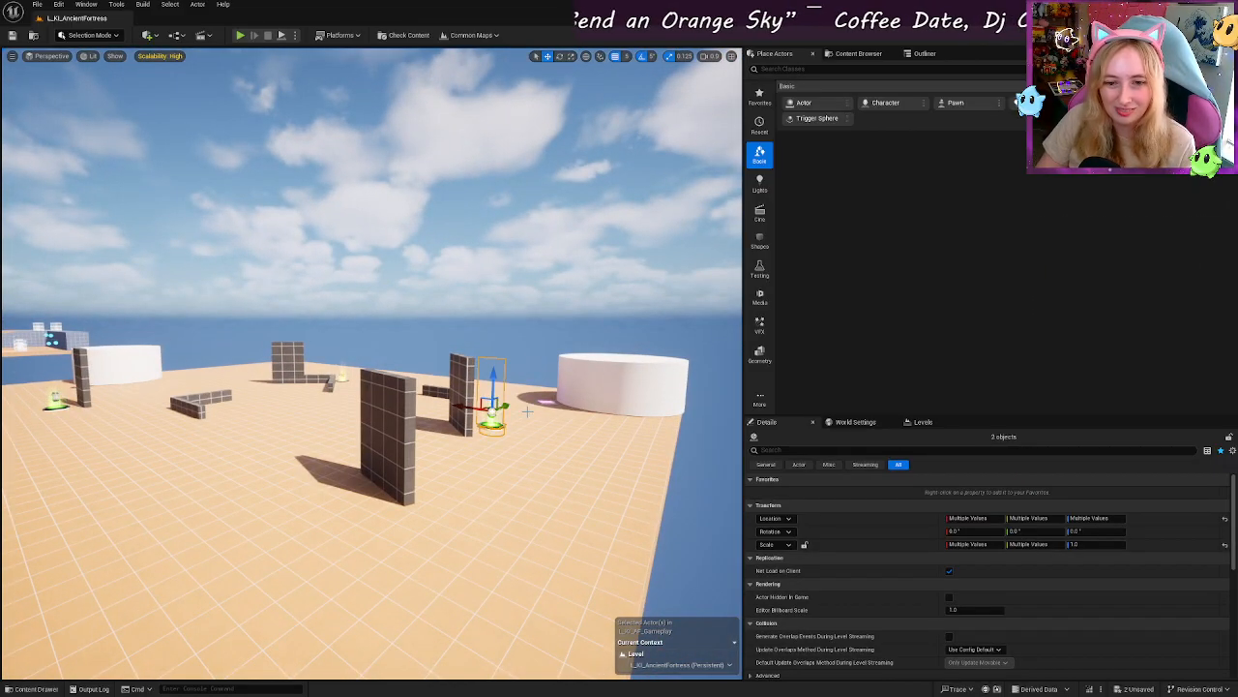
{"action": "left_click", "coordinate": [547, 399]}
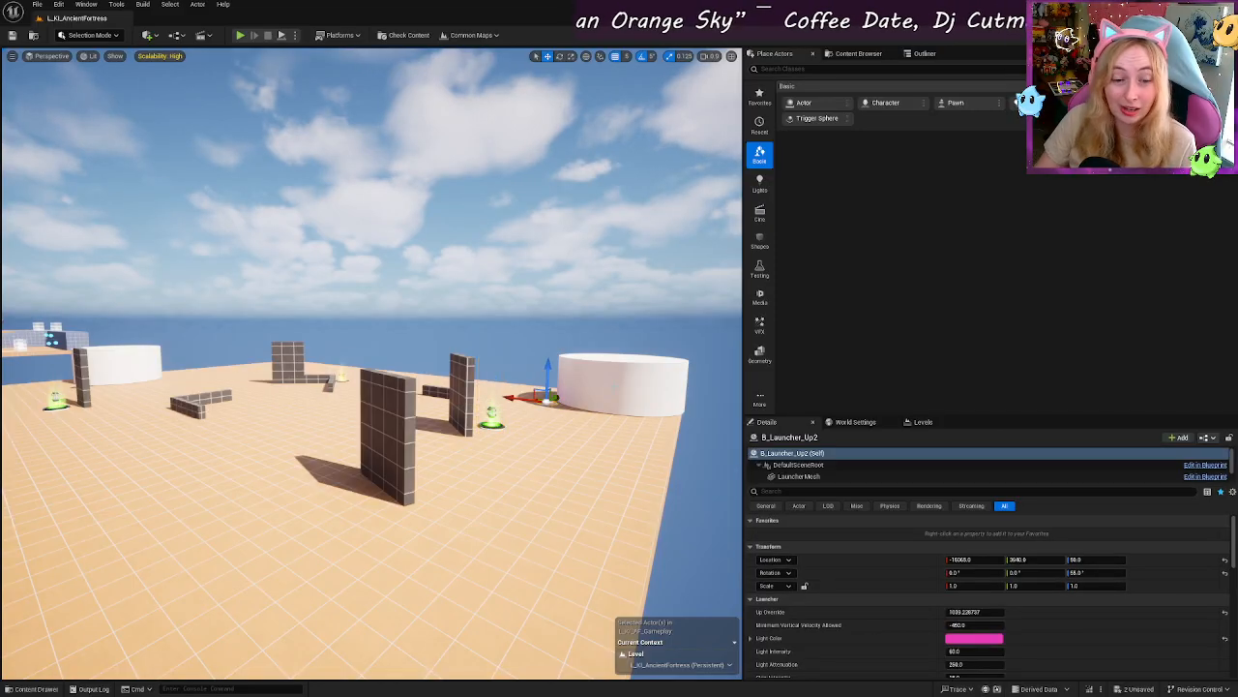
{"action": "left_click", "coordinate": [619, 386]}
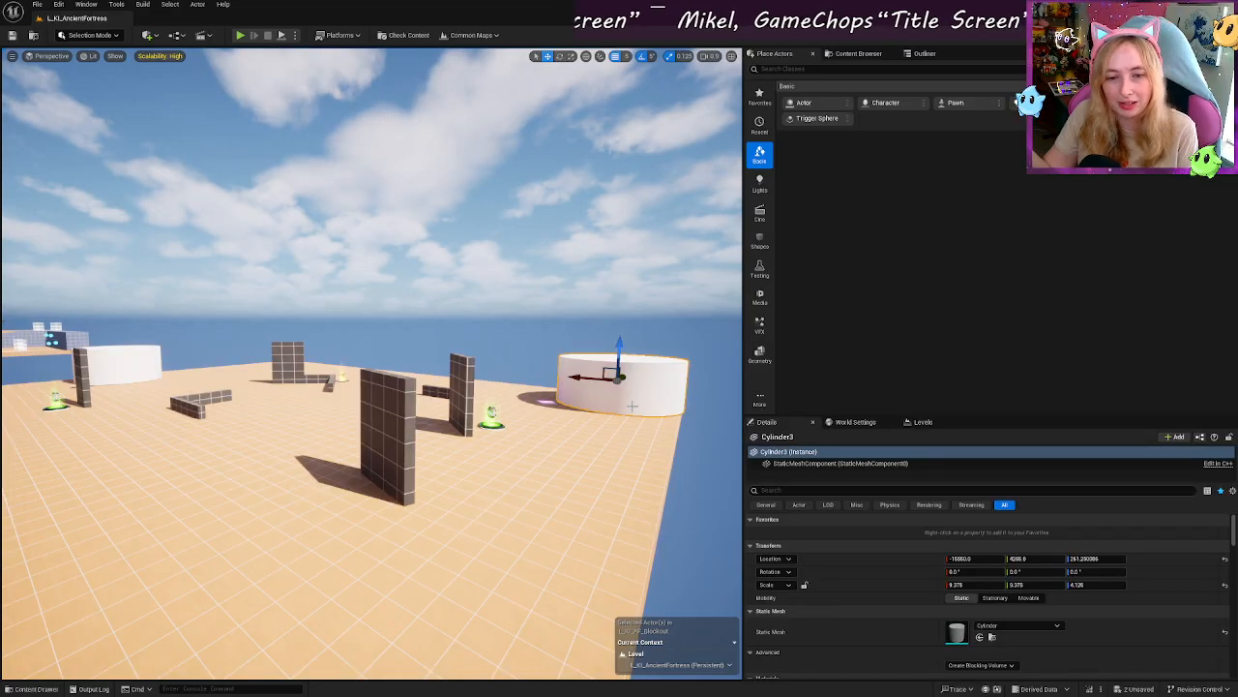
{"action": "left_click_drag", "start_coordinate": [632, 406], "coordinate": [605, 414]}
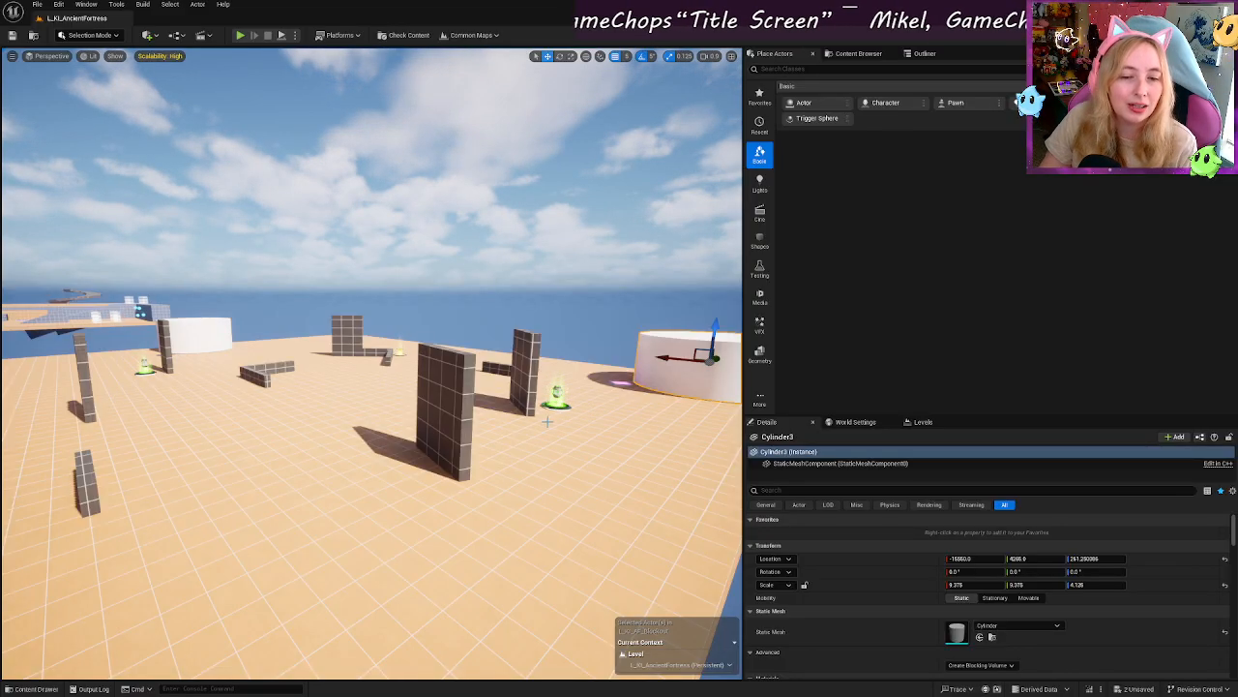
Step: View the fortress from on top of the white cylinder and select the low cover block in front of it
{"action": "right_click_drag", "start_coordinate": [548, 423], "coordinate": [455, 435]}
{"action": "key", "text": "w"}
{"action": "key", "text": "w"}
{"action": "right_click_drag", "start_coordinate": [577, 433], "coordinate": [525, 384]}
{"action": "right_click_drag", "start_coordinate": [531, 484], "coordinate": [534, 484]}
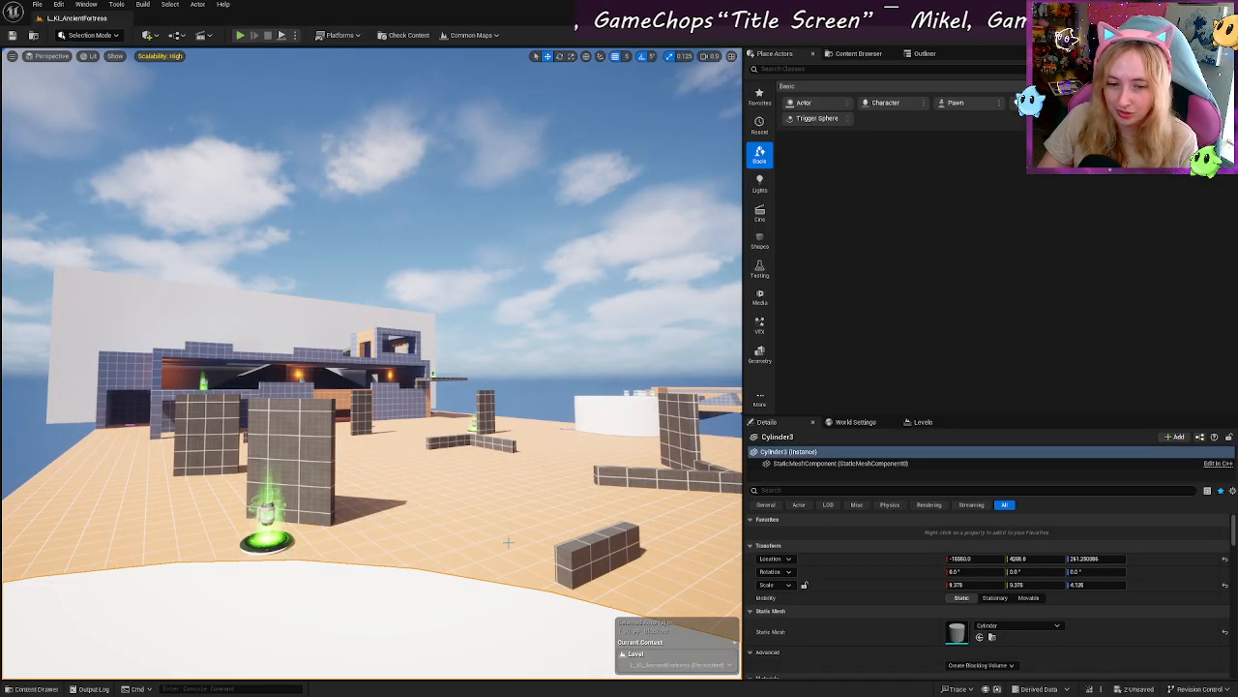
{"action": "left_click", "coordinate": [559, 553]}
{"action": "right_click_drag", "start_coordinate": [559, 553], "coordinate": [526, 541]}
{"action": "key", "text": "s"}
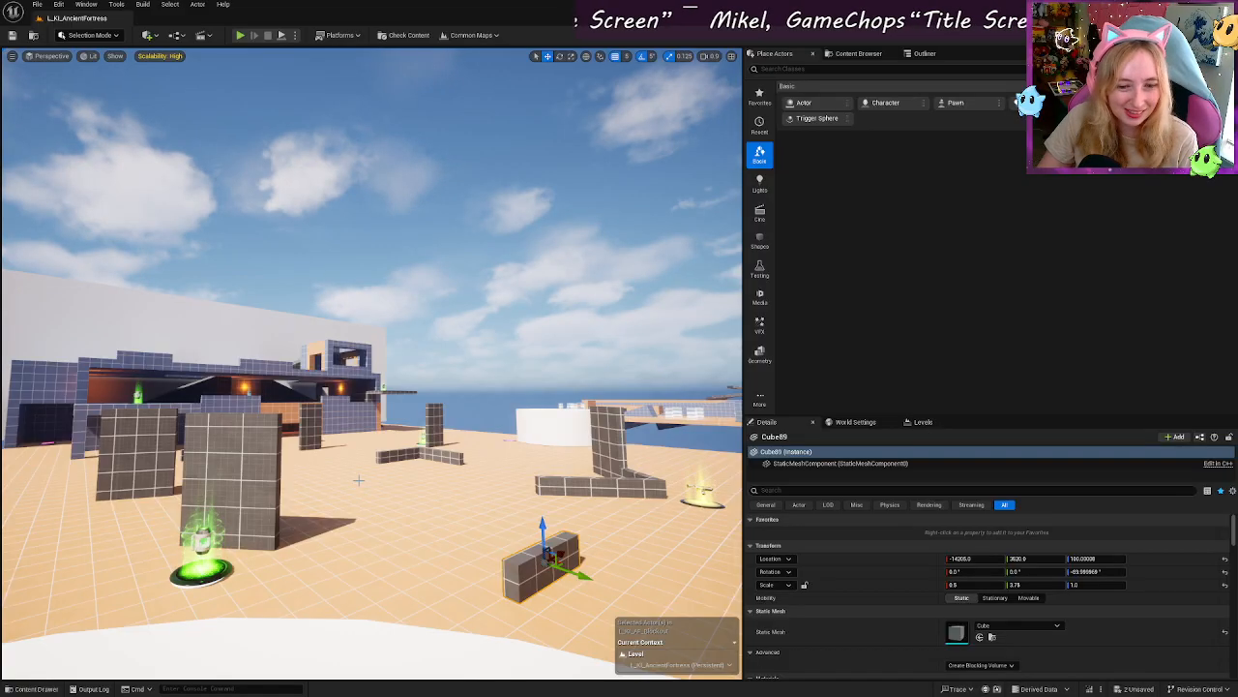
Step: Save the L_KI_AF_Gameplay and L_KI_AF_Blockout sublevels and return to the selected block's details
{"action": "left_click", "coordinate": [919, 423]}
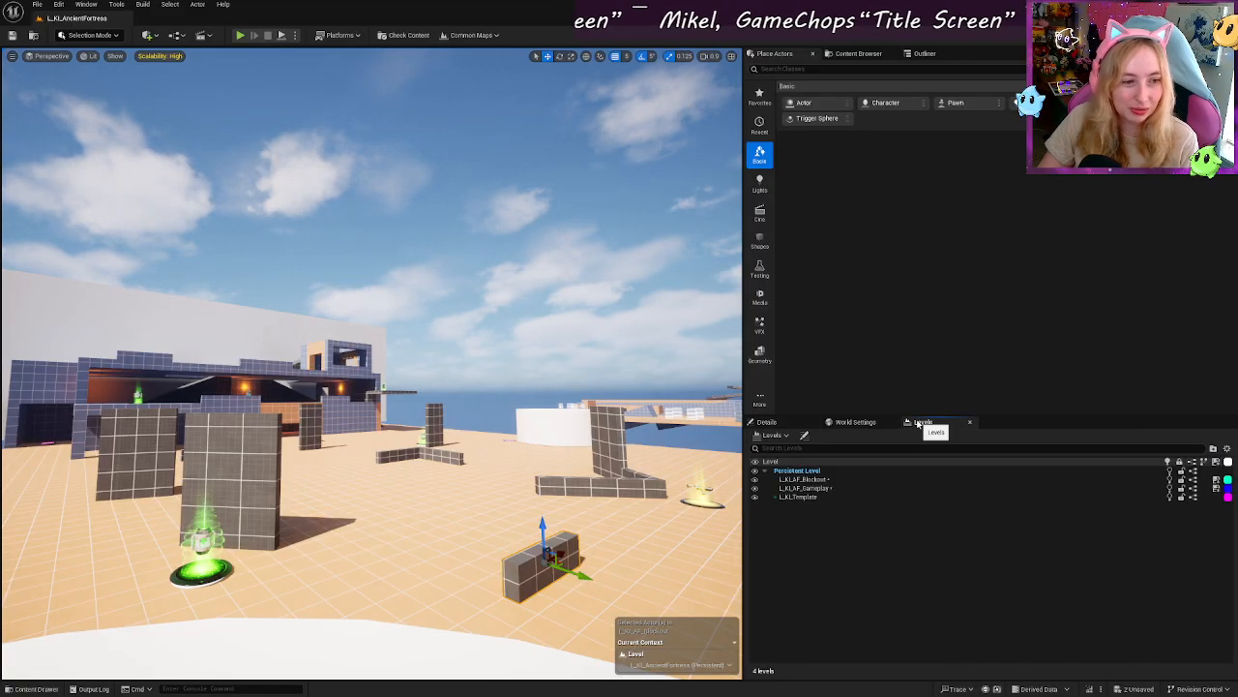
{"action": "left_click", "coordinate": [1216, 486]}
{"action": "left_click", "coordinate": [1216, 480]}
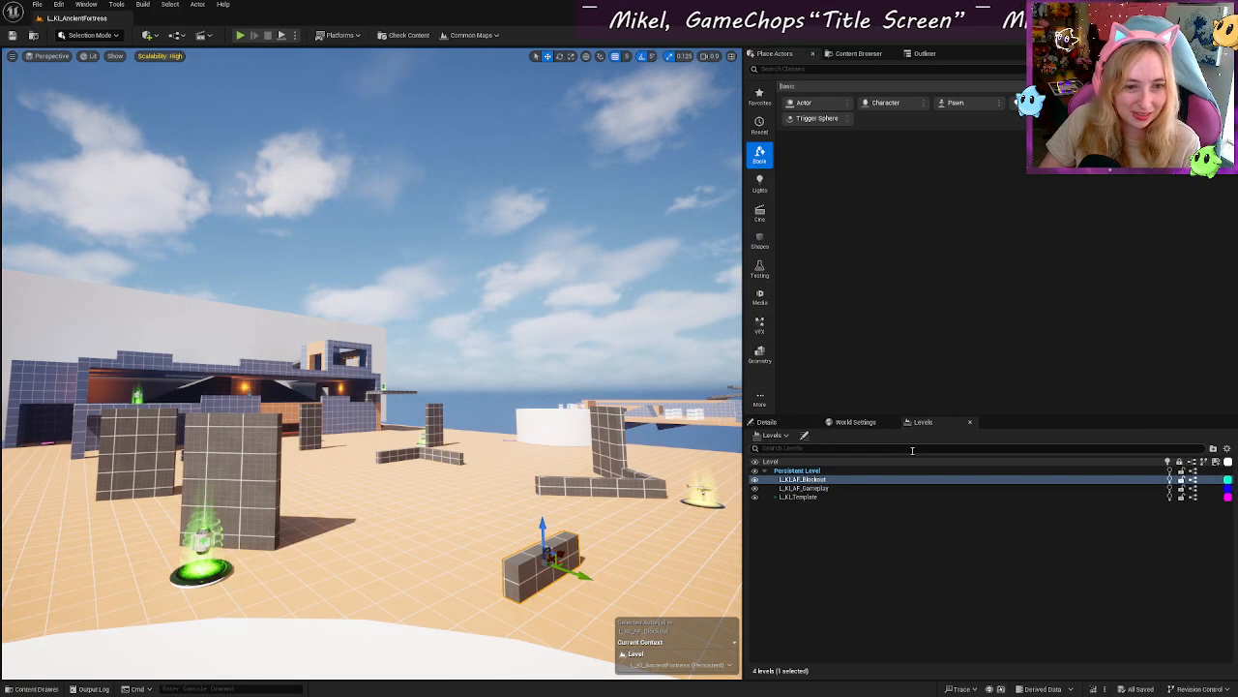
{"action": "left_click", "coordinate": [767, 422]}
Step: Survey the whole arena from above, covering the fortress, cover blocks, pickups and both white cylinders
{"action": "right_click_drag", "start_coordinate": [344, 428], "coordinate": [334, 460]}
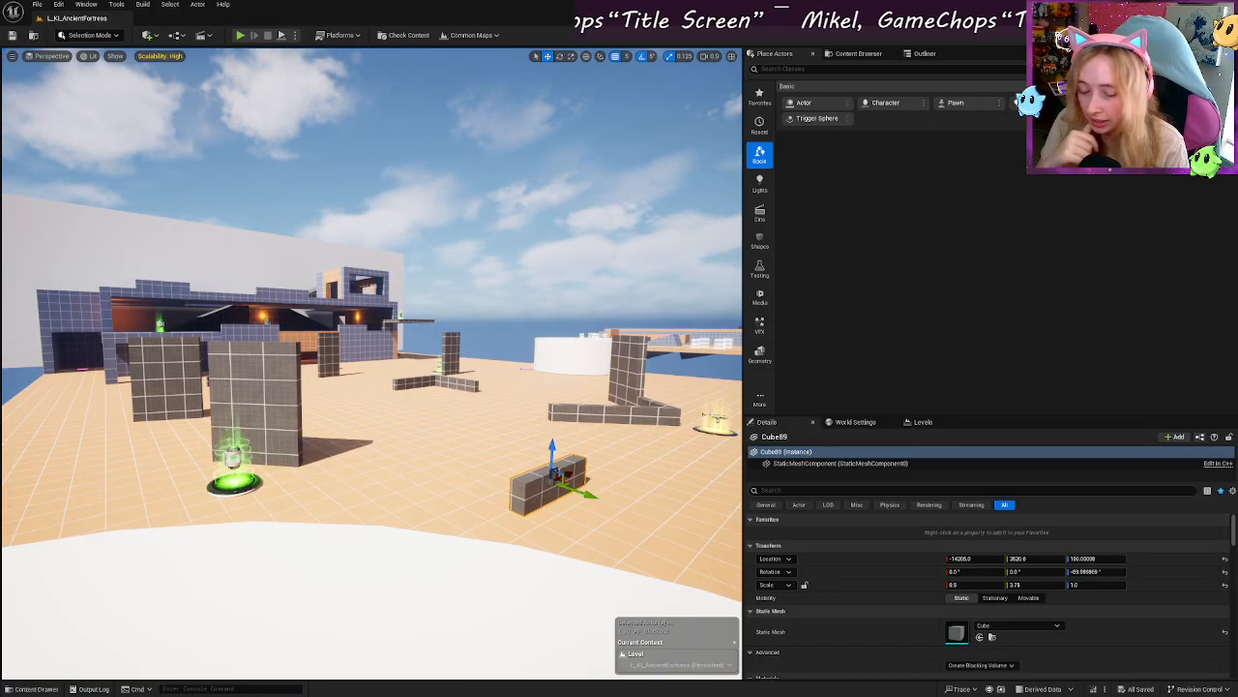
{"action": "right_click_drag", "start_coordinate": [334, 459], "coordinate": [442, 392]}
{"action": "key", "text": "w"}
{"action": "key", "text": "s"}
{"action": "key", "text": "d"}
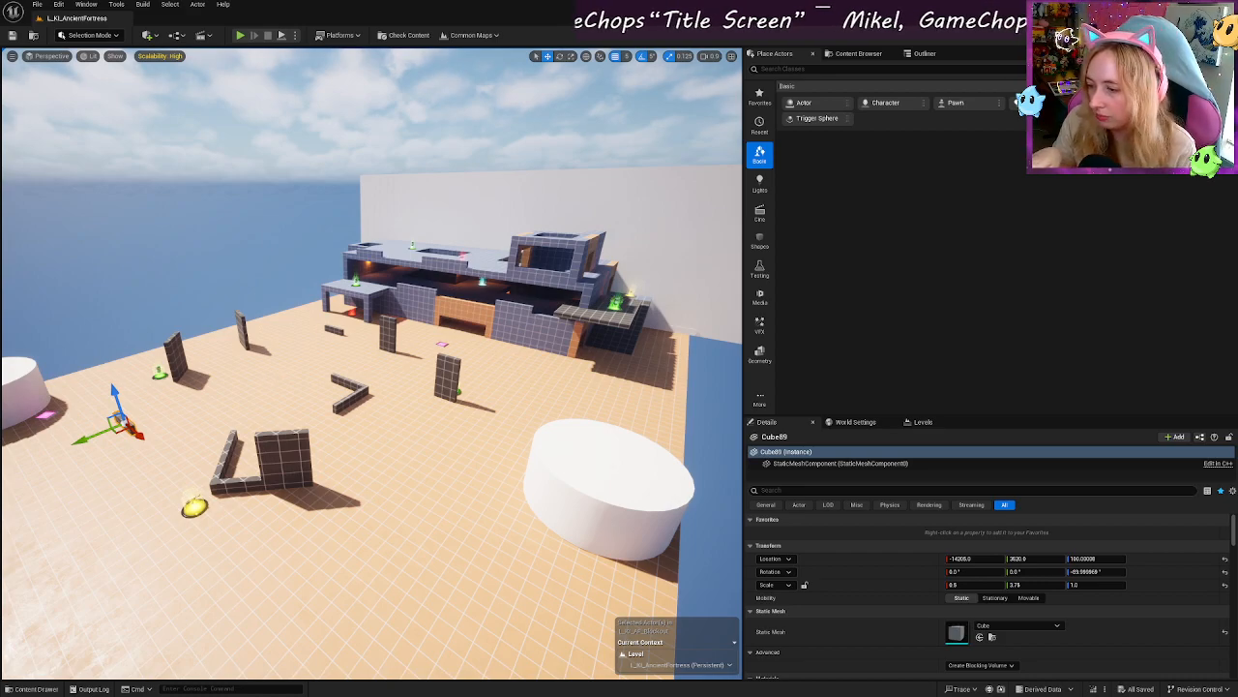
Step: Switch to the Miro board Twitch Project Scratchboard and study the reference gameplay screenshots of the original fortress
{"action": "key", "text": "alt+Tab"}
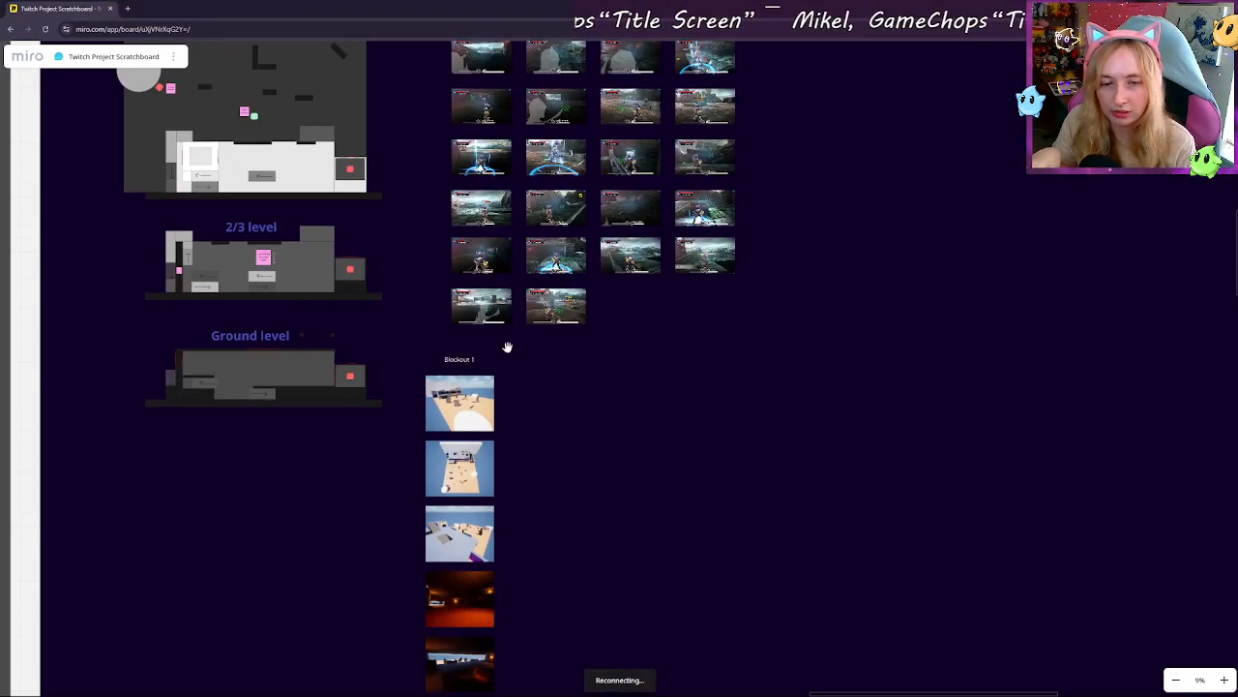
{"action": "right_click_drag", "start_coordinate": [507, 347], "coordinate": [428, 549]}
{"action": "scroll", "coordinate": [446, 422], "scroll_direction": "up", "scroll_amount": 4}
{"action": "scroll", "coordinate": [448, 422], "scroll_direction": "up", "scroll_amount": 1}
{"action": "right_click_drag", "start_coordinate": [504, 184], "coordinate": [473, 494]}
{"action": "scroll", "coordinate": [486, 414], "scroll_direction": "up", "scroll_amount": 1}
{"action": "right_click_drag", "start_coordinate": [488, 398], "coordinate": [473, 493]}
{"action": "scroll", "coordinate": [473, 494], "scroll_direction": "up", "scroll_amount": 2}
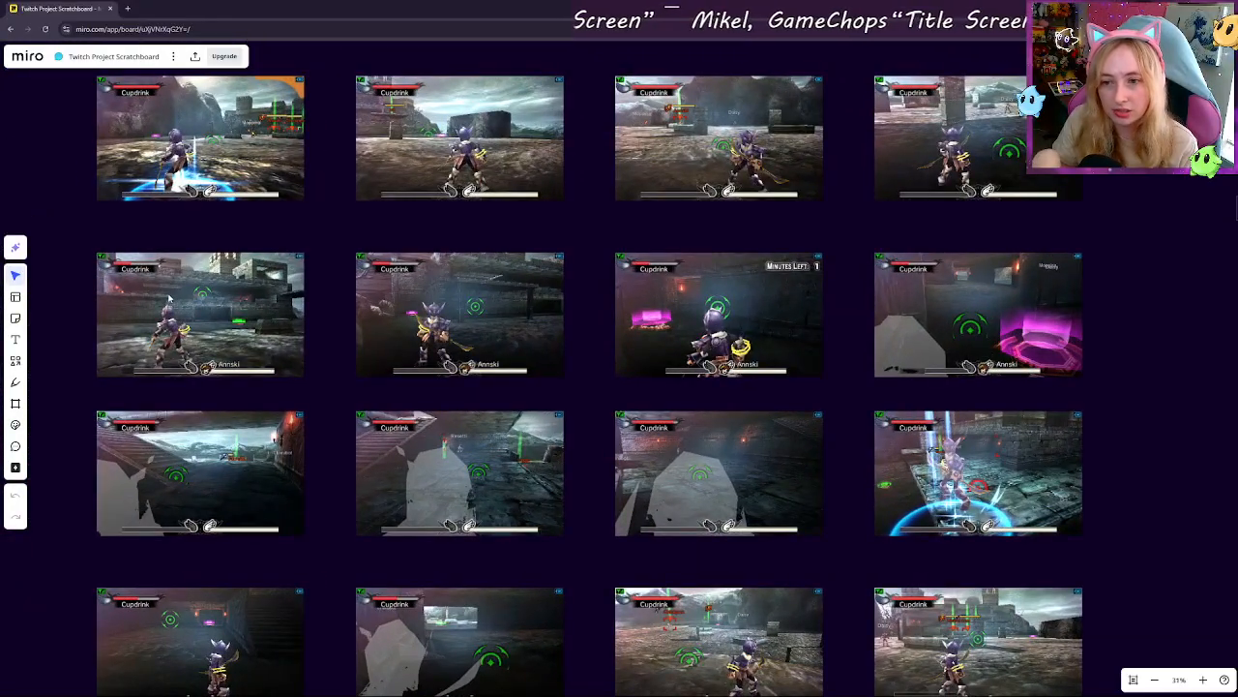
{"action": "scroll", "coordinate": [201, 281], "scroll_direction": "up", "scroll_amount": 3}
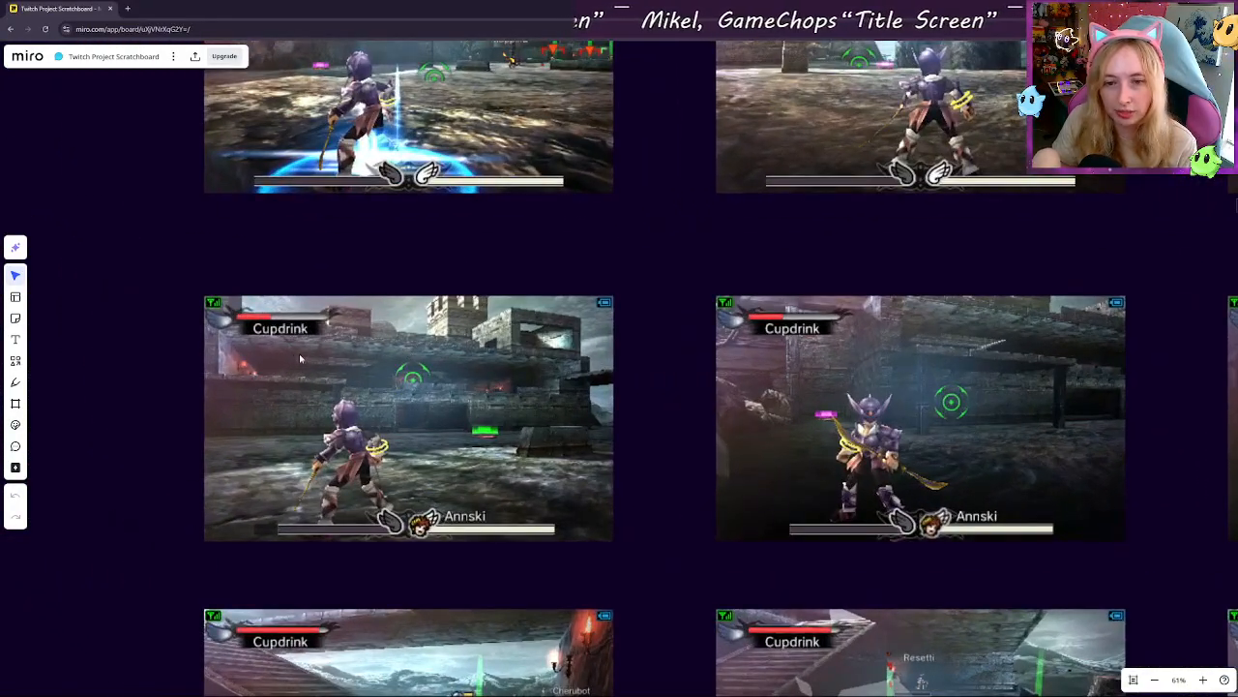
{"action": "scroll", "coordinate": [547, 413], "scroll_direction": "down", "scroll_amount": 5}
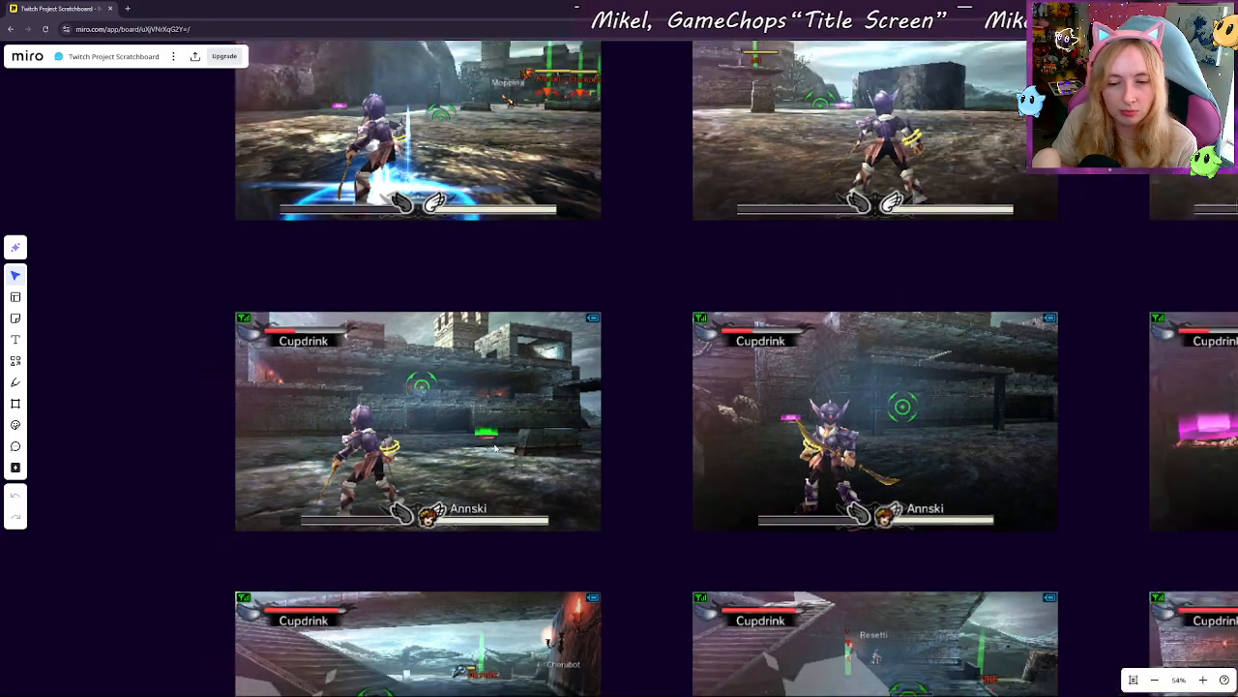
{"action": "scroll", "coordinate": [435, 491], "scroll_direction": "down", "scroll_amount": 10}
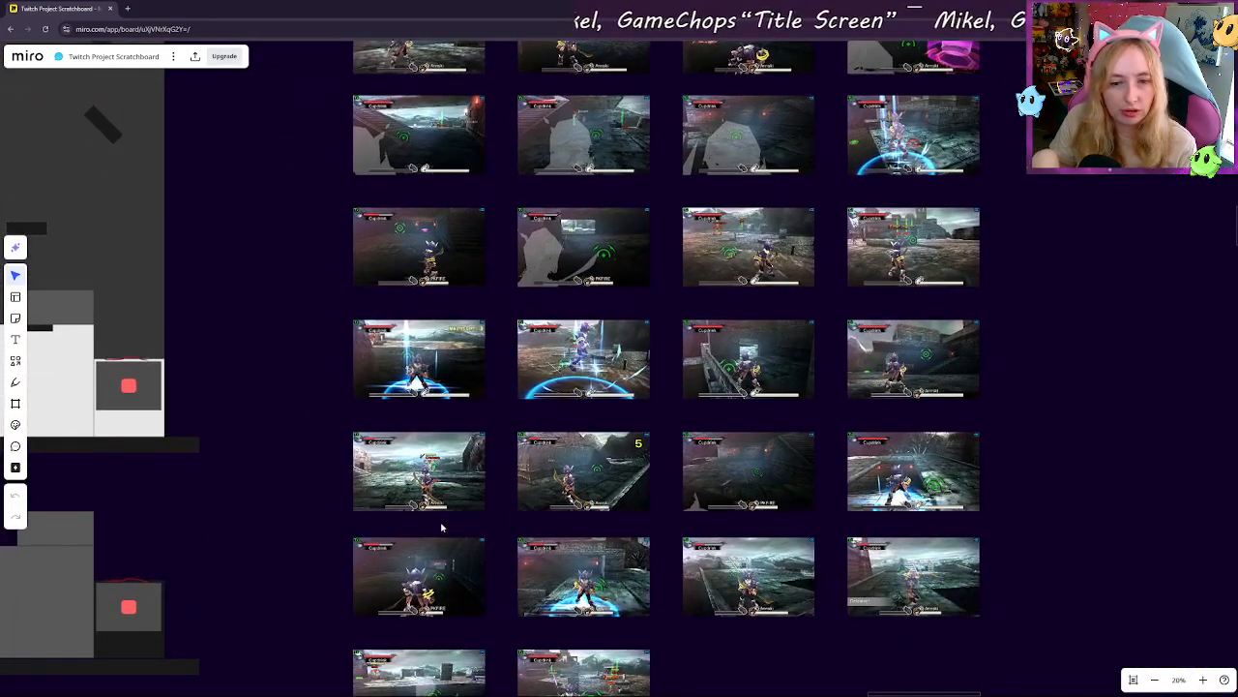
Step: Examine the Ancient Fortress Blockout 1 screenshots, focusing on the angled arena view and the top-down layout
{"action": "scroll", "coordinate": [490, 416], "scroll_direction": "up", "scroll_amount": 4}
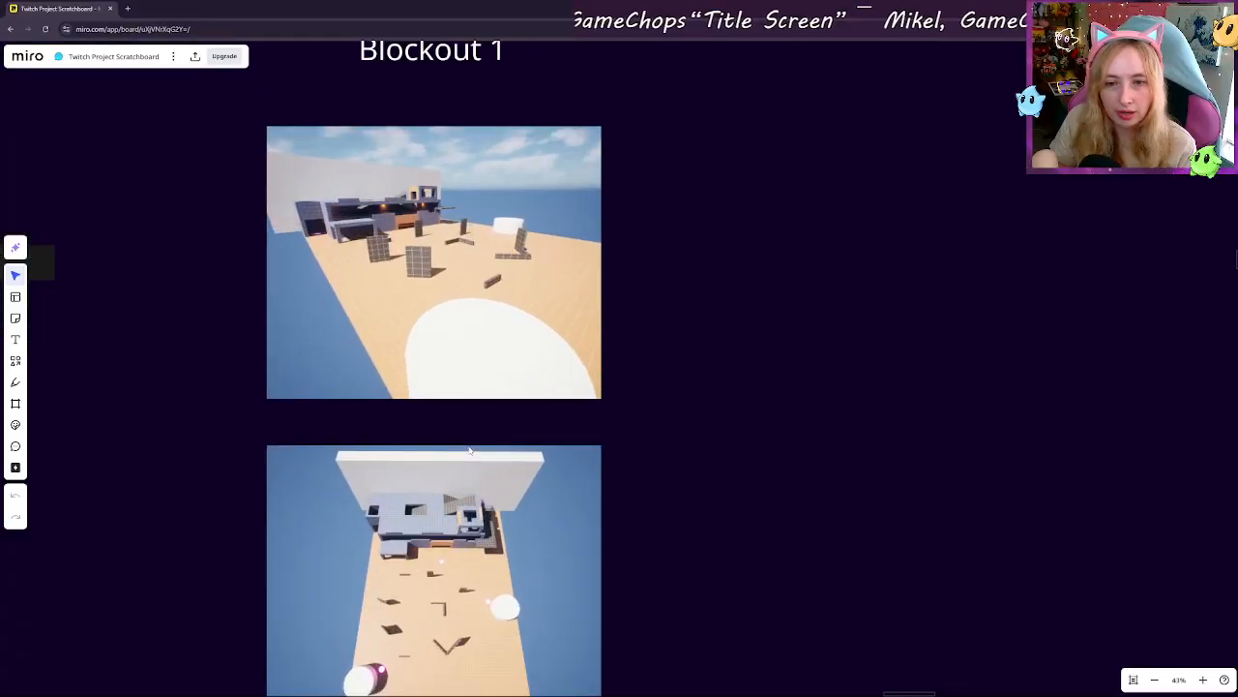
{"action": "scroll", "coordinate": [487, 430], "scroll_direction": "up", "scroll_amount": 3}
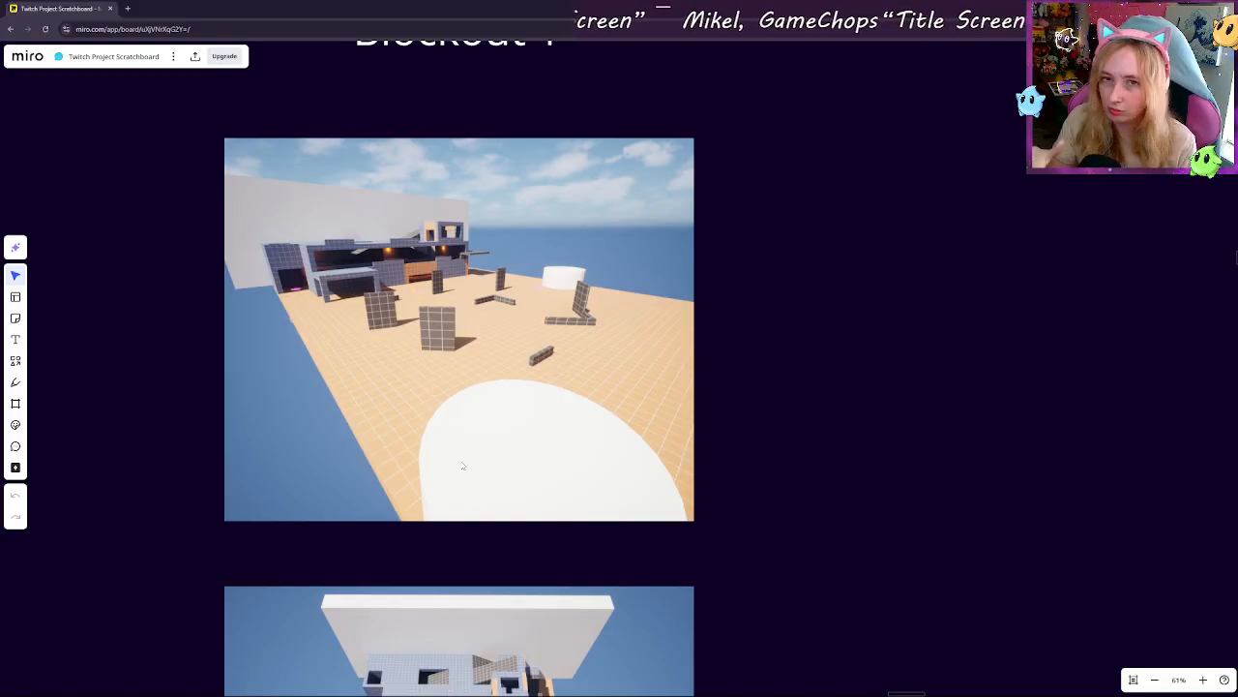
{"action": "middle_click_drag", "start_coordinate": [463, 466], "coordinate": [501, 509]}
{"action": "scroll", "coordinate": [501, 511], "scroll_direction": "up", "scroll_amount": 2}
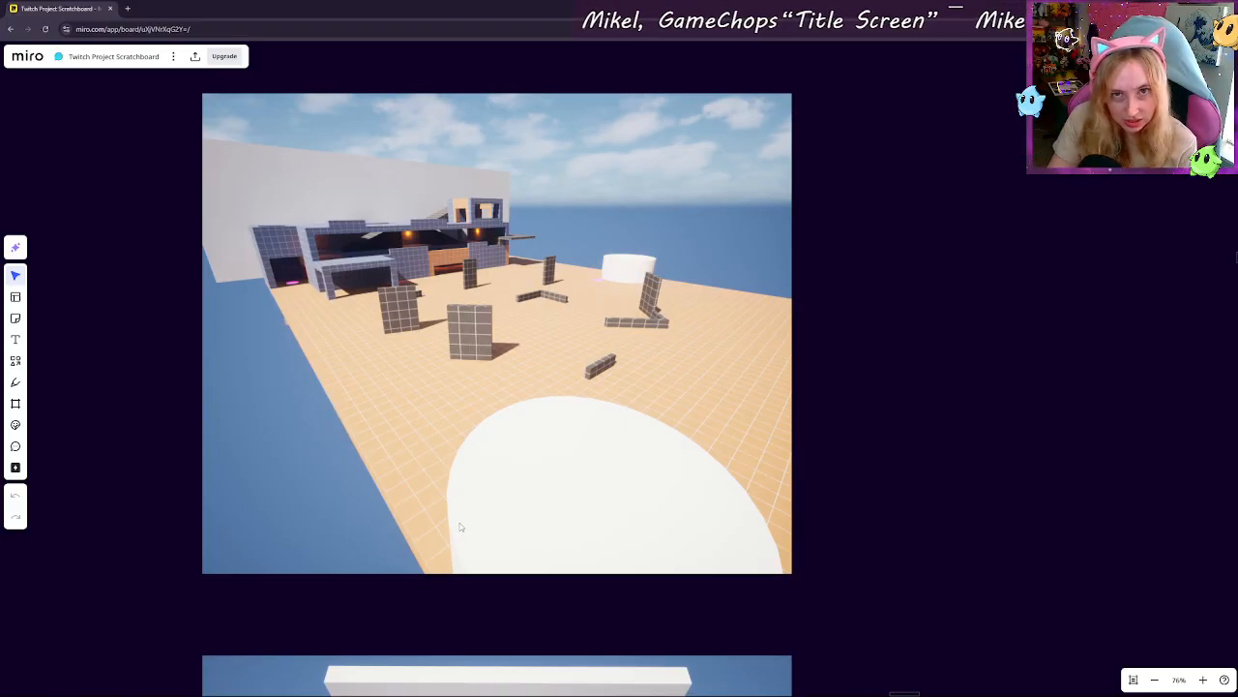
{"action": "scroll", "coordinate": [488, 448], "scroll_direction": "up", "scroll_amount": 3}
{"action": "scroll", "coordinate": [488, 448], "scroll_direction": "up", "scroll_amount": 2}
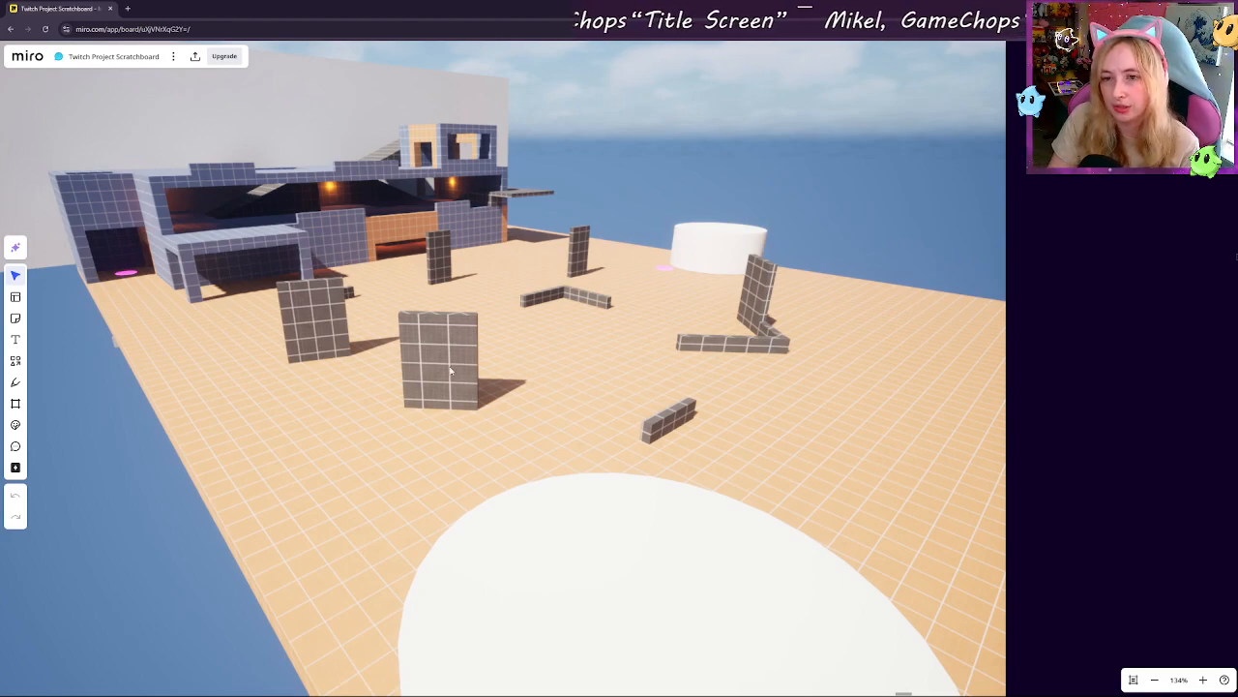
{"action": "scroll", "coordinate": [567, 468], "scroll_direction": "down", "scroll_amount": 5}
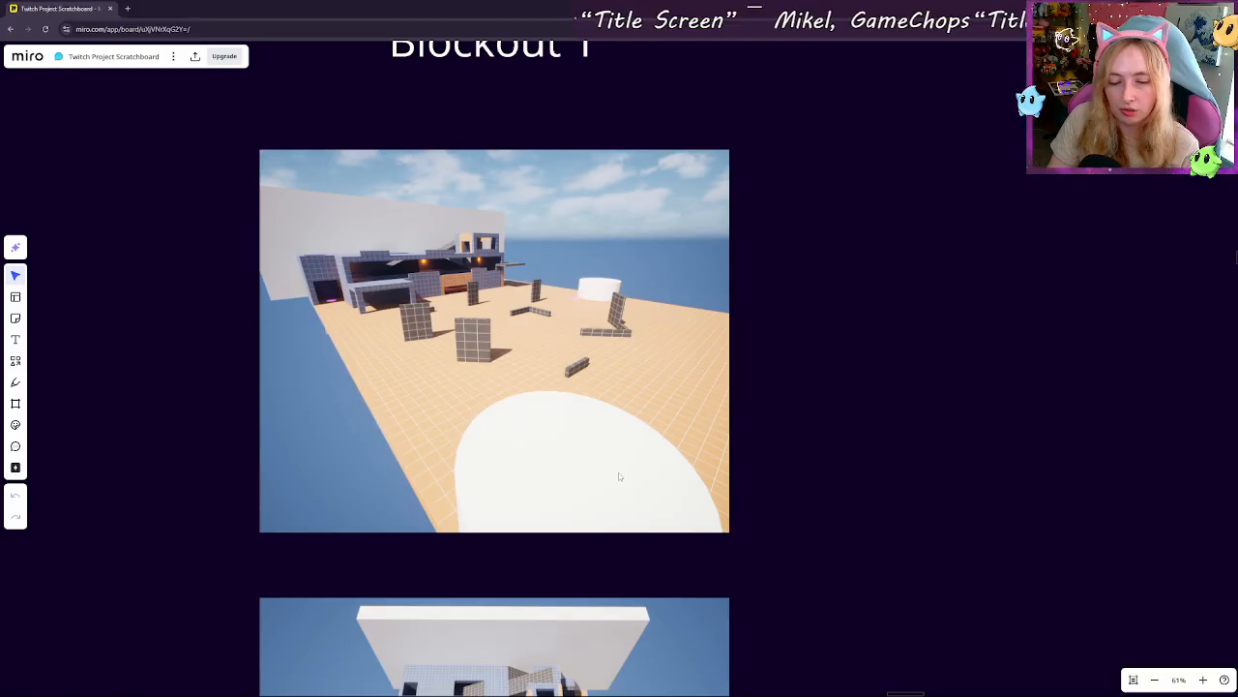
{"action": "scroll", "coordinate": [615, 480], "scroll_direction": "down", "scroll_amount": 5}
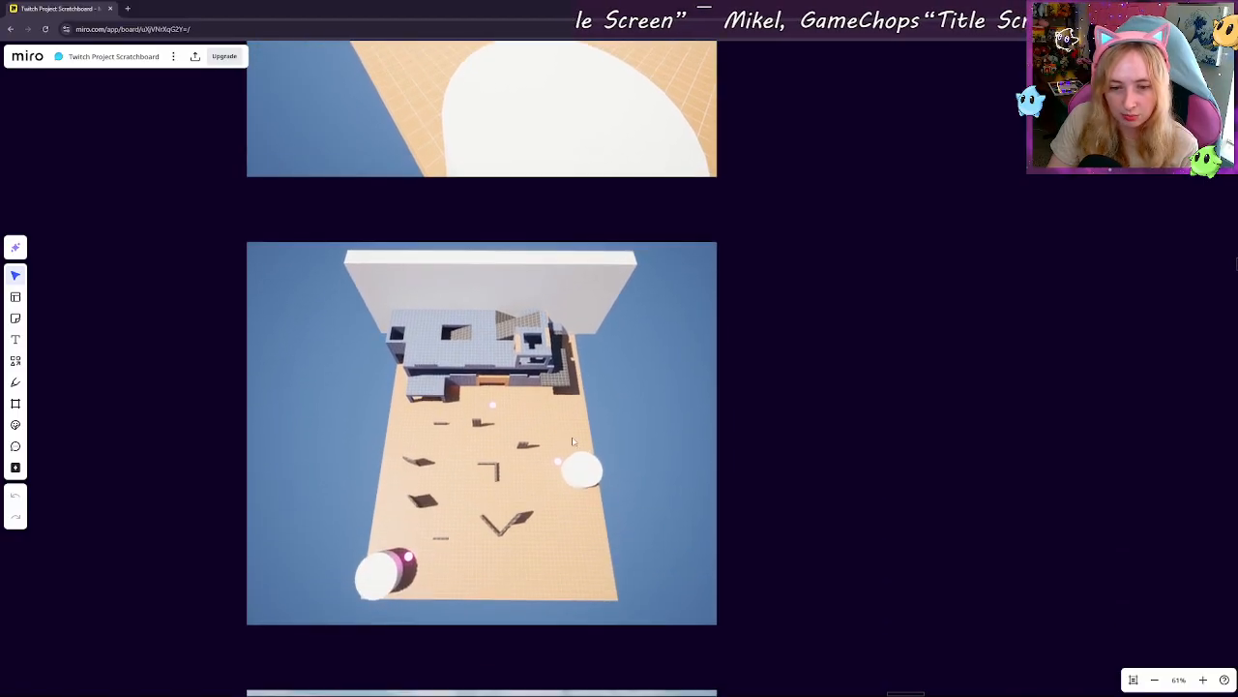
{"action": "scroll", "coordinate": [544, 458], "scroll_direction": "up", "scroll_amount": 2}
{"action": "scroll", "coordinate": [545, 458], "scroll_direction": "up", "scroll_amount": 2}
{"action": "scroll", "coordinate": [545, 457], "scroll_direction": "down", "scroll_amount": 5}
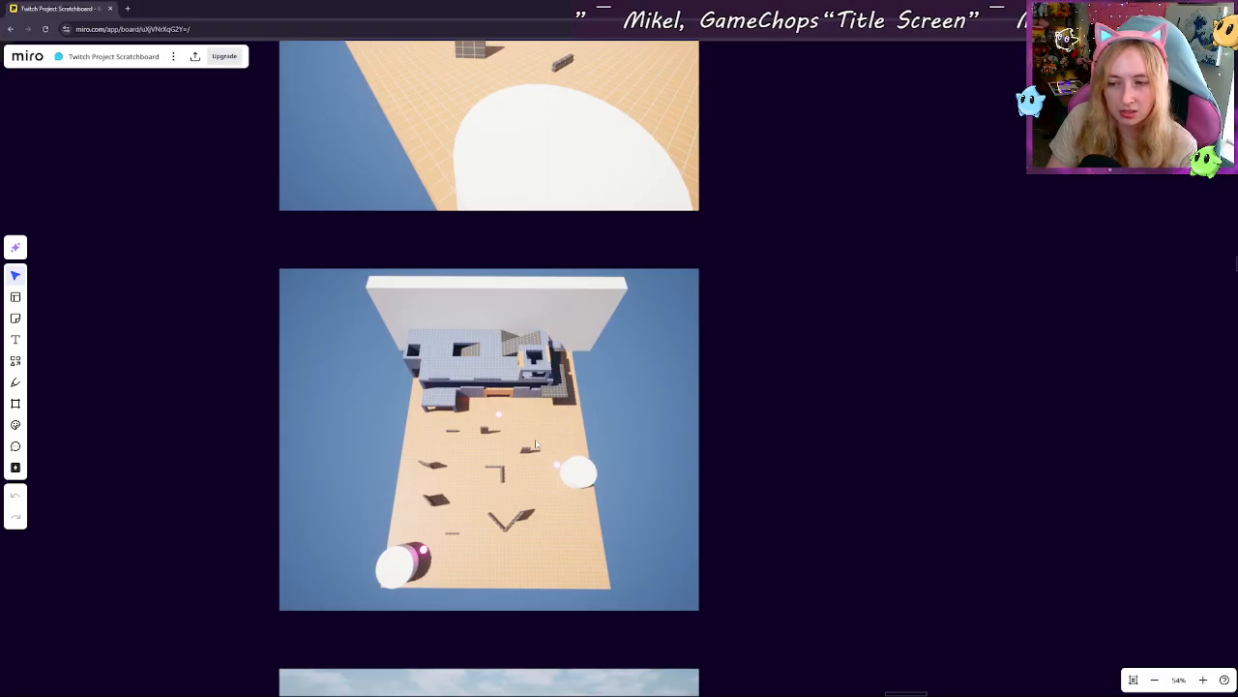
{"action": "scroll", "coordinate": [540, 463], "scroll_direction": "down", "scroll_amount": 8}
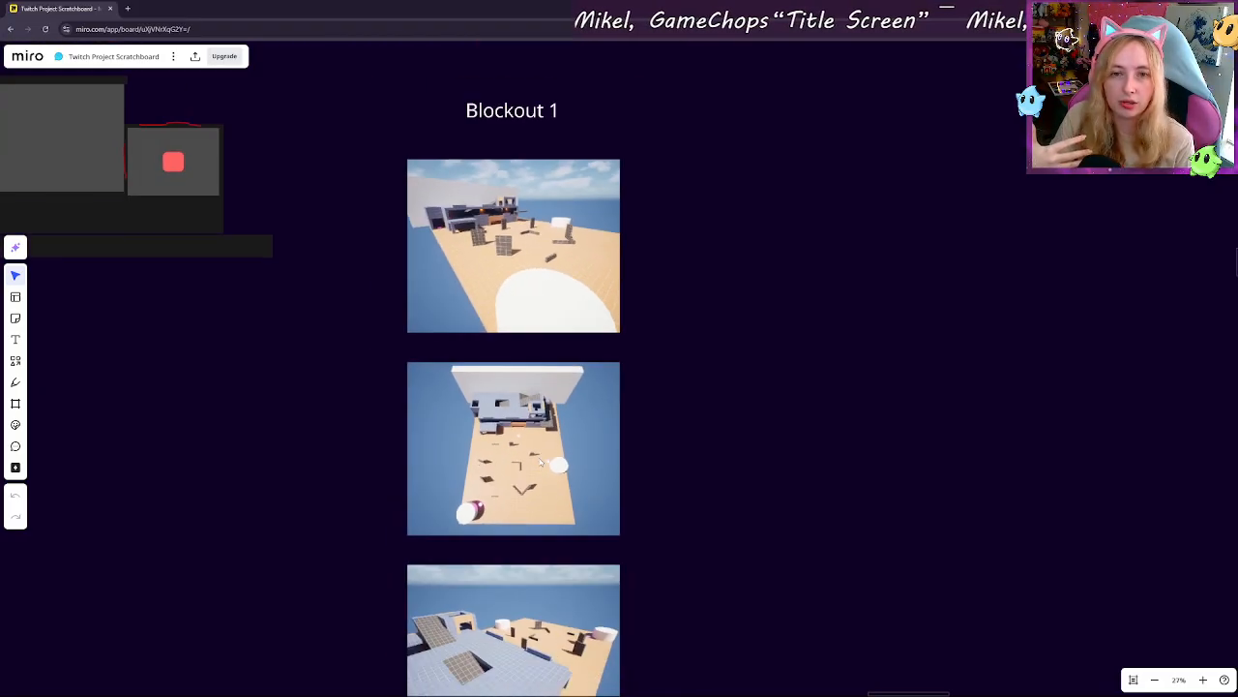
{"action": "scroll", "coordinate": [569, 560], "scroll_direction": "up", "scroll_amount": 3}
Step: Find the Forgotten City progress images on the board and examine the elevated Blockout 2 view of the building
{"action": "scroll", "coordinate": [569, 559], "scroll_direction": "down", "scroll_amount": 5}
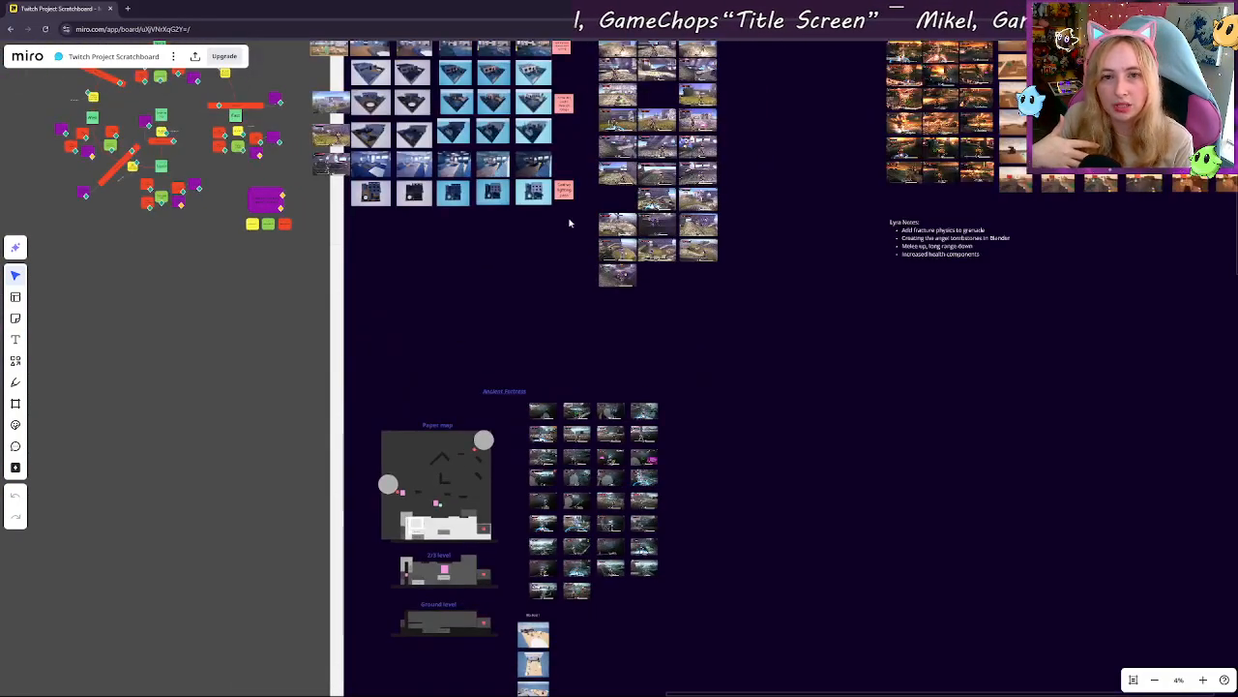
{"action": "right_click_drag", "start_coordinate": [569, 222], "coordinate": [708, 484]}
{"action": "scroll", "coordinate": [561, 280], "scroll_direction": "up", "scroll_amount": 8}
{"action": "scroll", "coordinate": [701, 424], "scroll_direction": "up", "scroll_amount": 4}
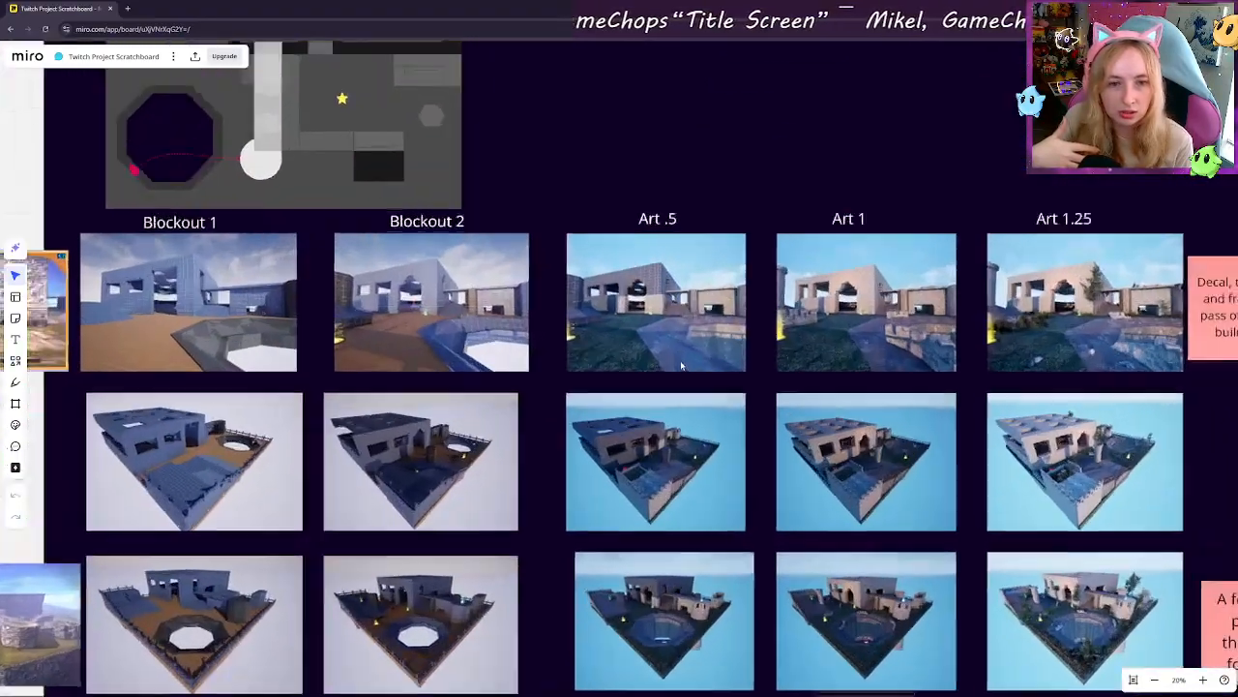
{"action": "right_click_drag", "start_coordinate": [525, 378], "coordinate": [842, 380]}
{"action": "scroll", "coordinate": [723, 385], "scroll_direction": "up", "scroll_amount": 4}
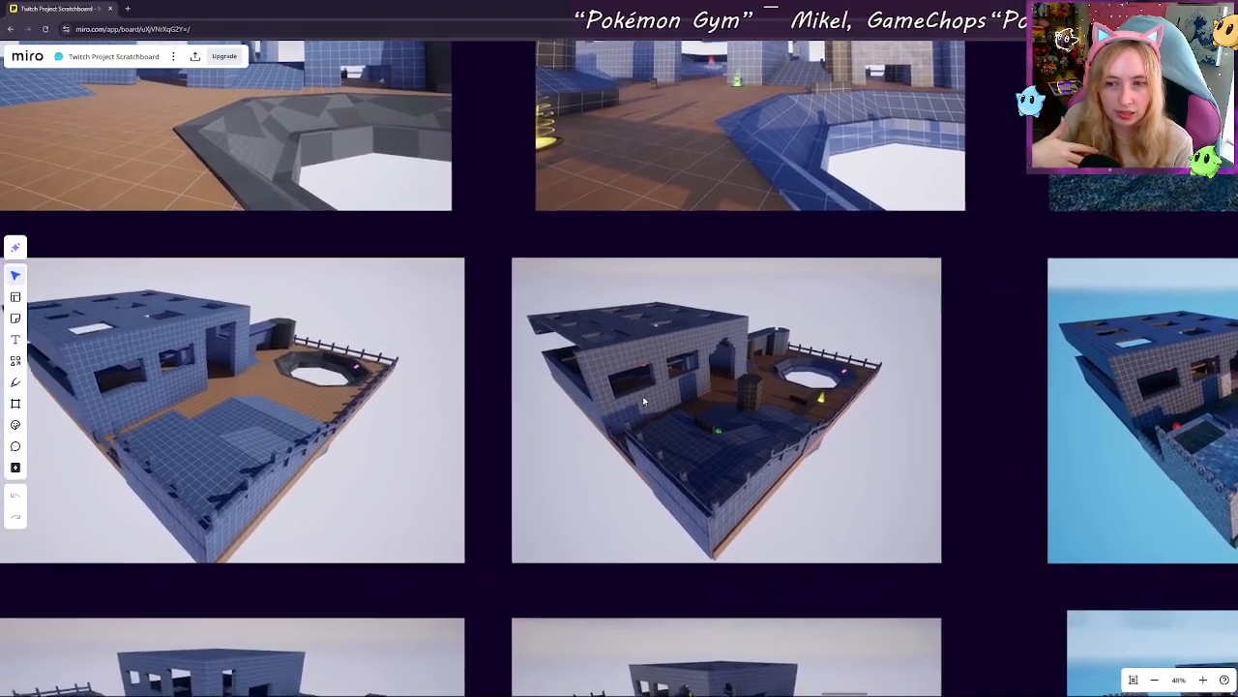
{"action": "scroll", "coordinate": [695, 401], "scroll_direction": "up", "scroll_amount": 3}
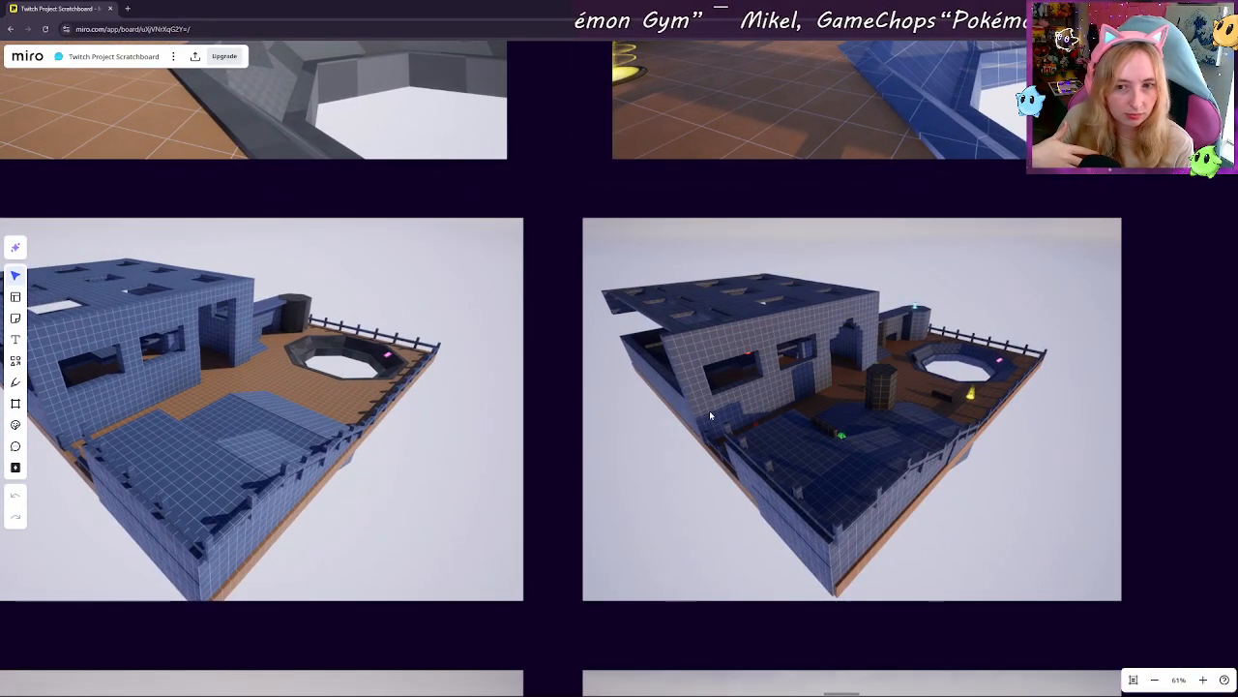
{"action": "scroll", "coordinate": [701, 416], "scroll_direction": "up", "scroll_amount": 4}
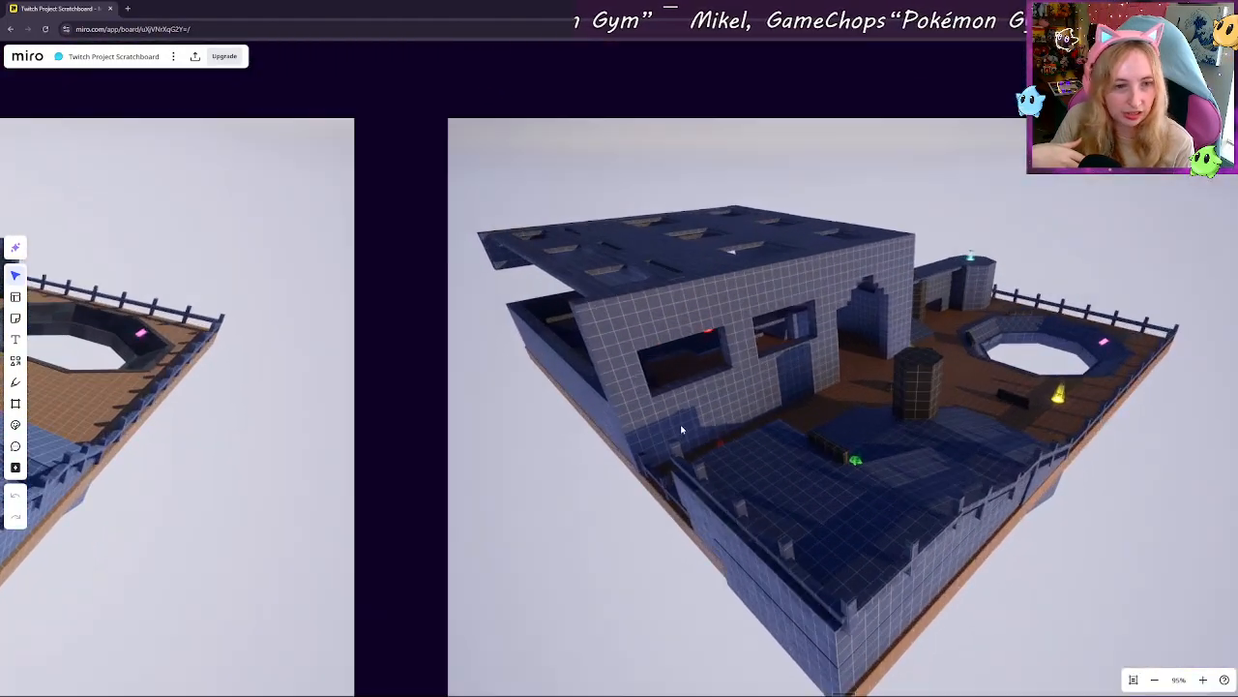
Step: Compare the elevated Blockout 1 and Blockout 2 views of Forgotten City, including the building, courtyard and octagonal pit
{"action": "right_click_drag", "start_coordinate": [863, 395], "coordinate": [679, 402]}
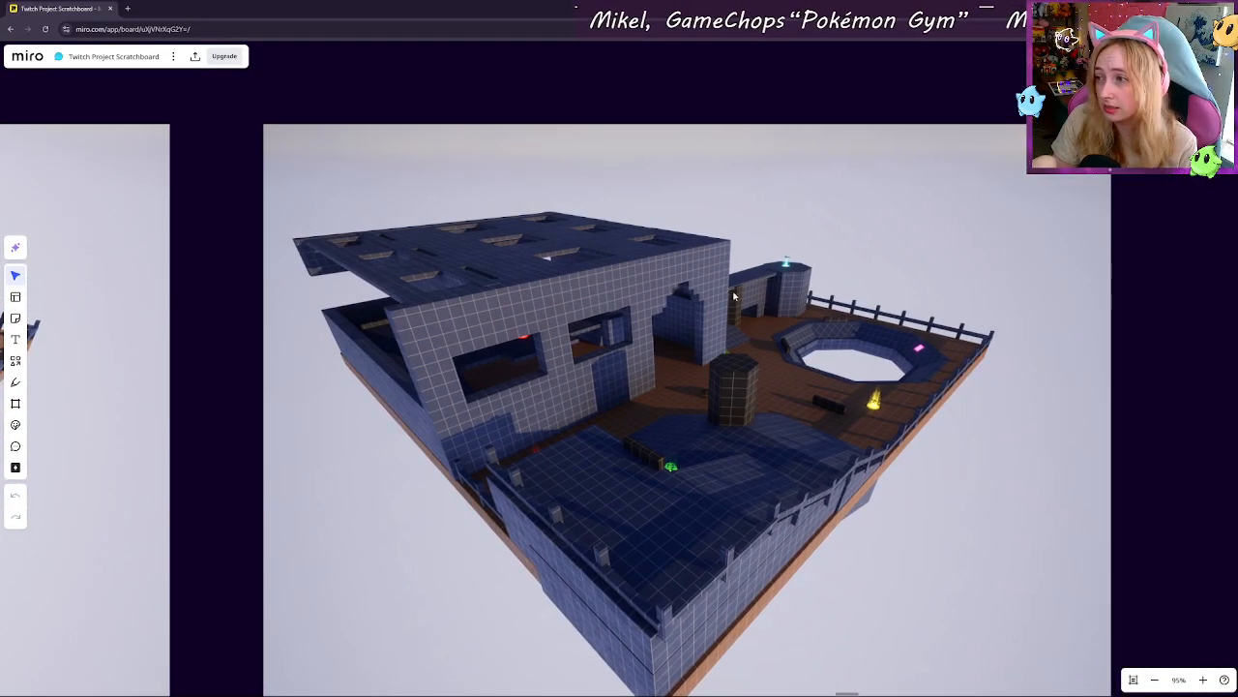
{"action": "right_click_drag", "start_coordinate": [437, 398], "coordinate": [1024, 346]}
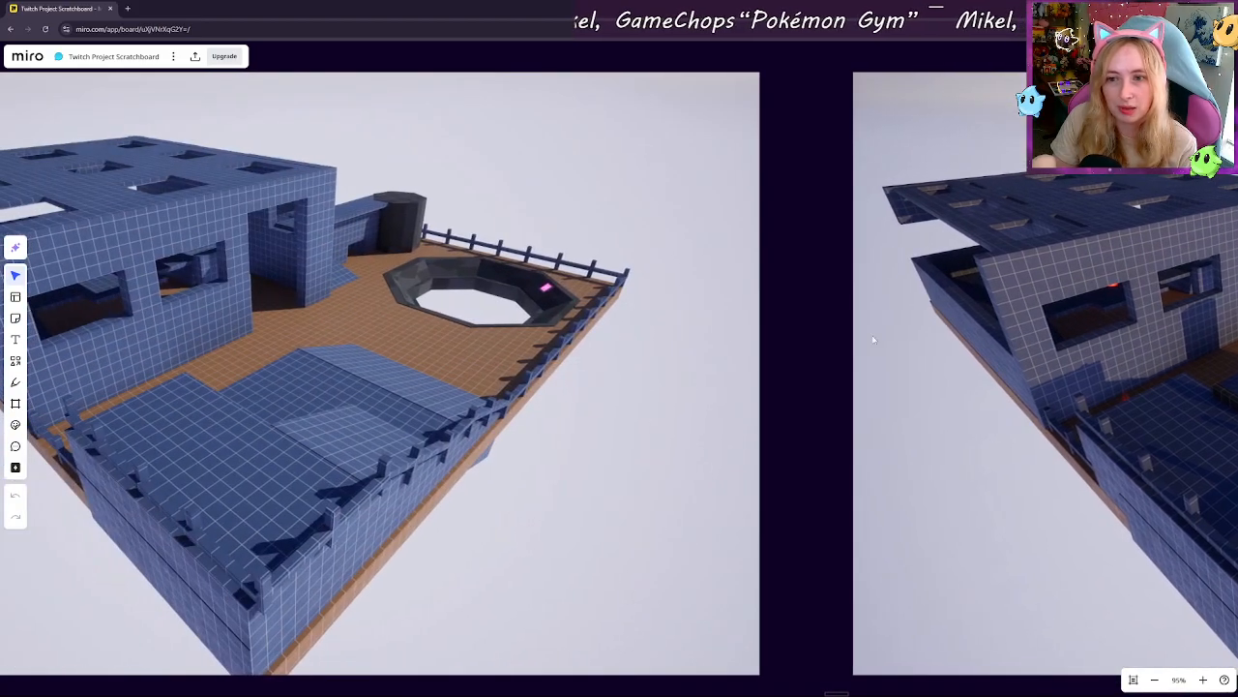
{"action": "right_click_drag", "start_coordinate": [503, 339], "coordinate": [765, 346]}
{"action": "scroll", "coordinate": [766, 345], "scroll_direction": "up", "scroll_amount": 2}
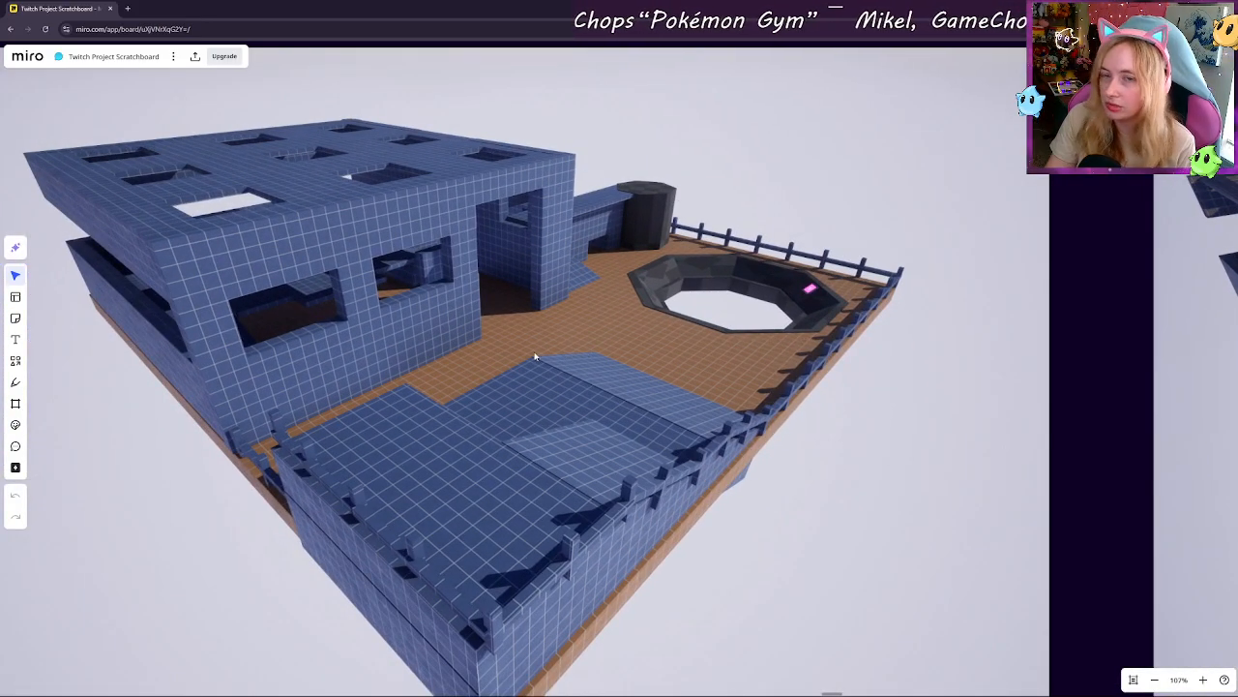
{"action": "right_click_drag", "start_coordinate": [707, 375], "coordinate": [451, 382]}
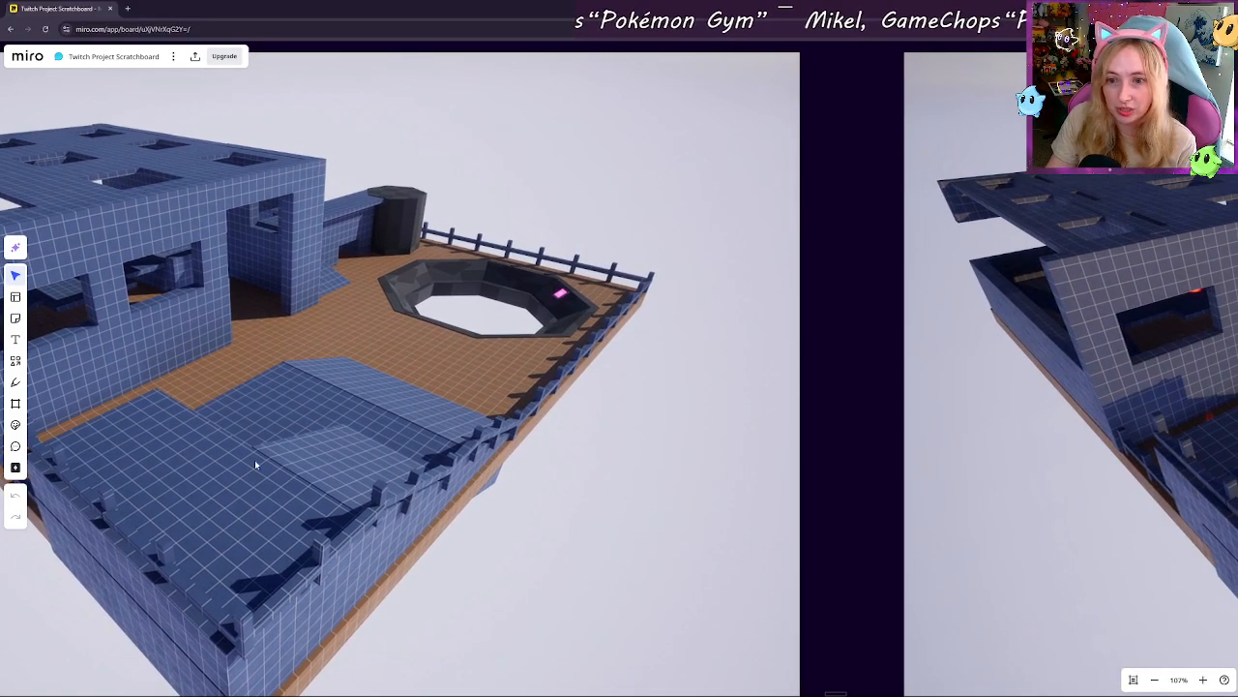
{"action": "right_click_drag", "start_coordinate": [855, 318], "coordinate": [603, 325]}
{"action": "right_click_drag", "start_coordinate": [946, 309], "coordinate": [582, 308]}
{"action": "scroll", "coordinate": [697, 334], "scroll_direction": "up", "scroll_amount": 3}
{"action": "right_click_drag", "start_coordinate": [811, 338], "coordinate": [697, 334]}
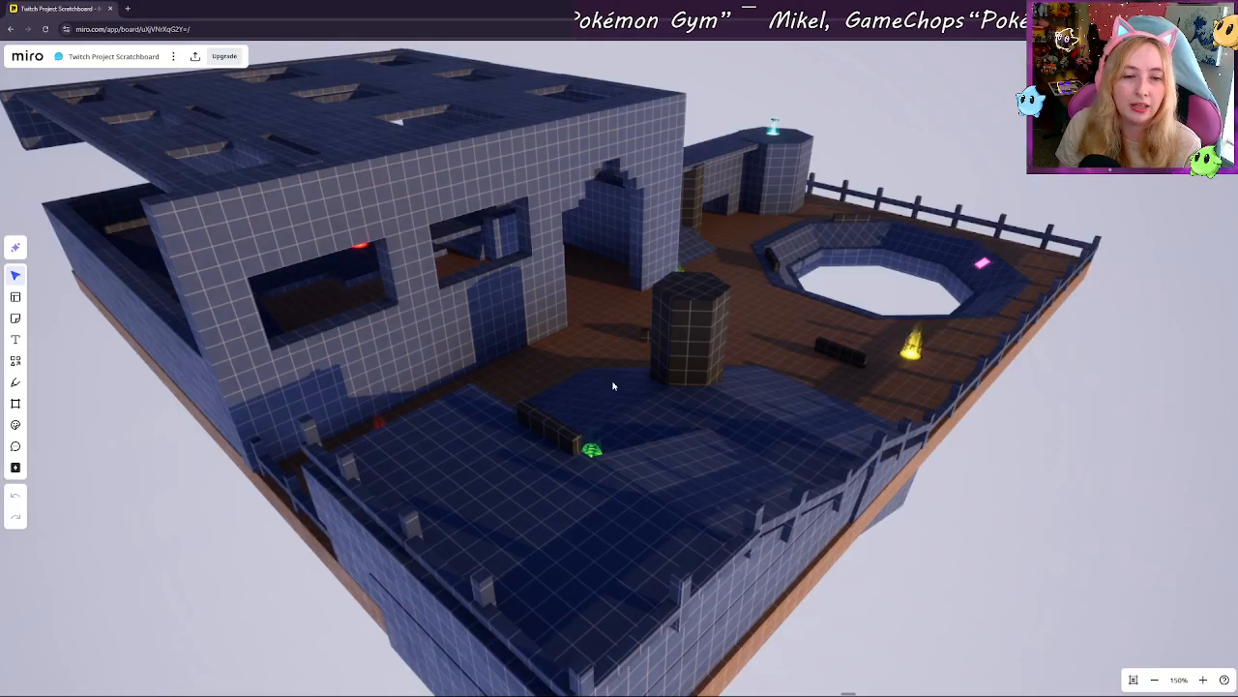
Step: Review Forgotten City's Blockout 2 cover and pickups alongside the neighbouring Blockout 1 and art-pass images
{"action": "scroll", "coordinate": [612, 385], "scroll_direction": "down", "scroll_amount": 3}
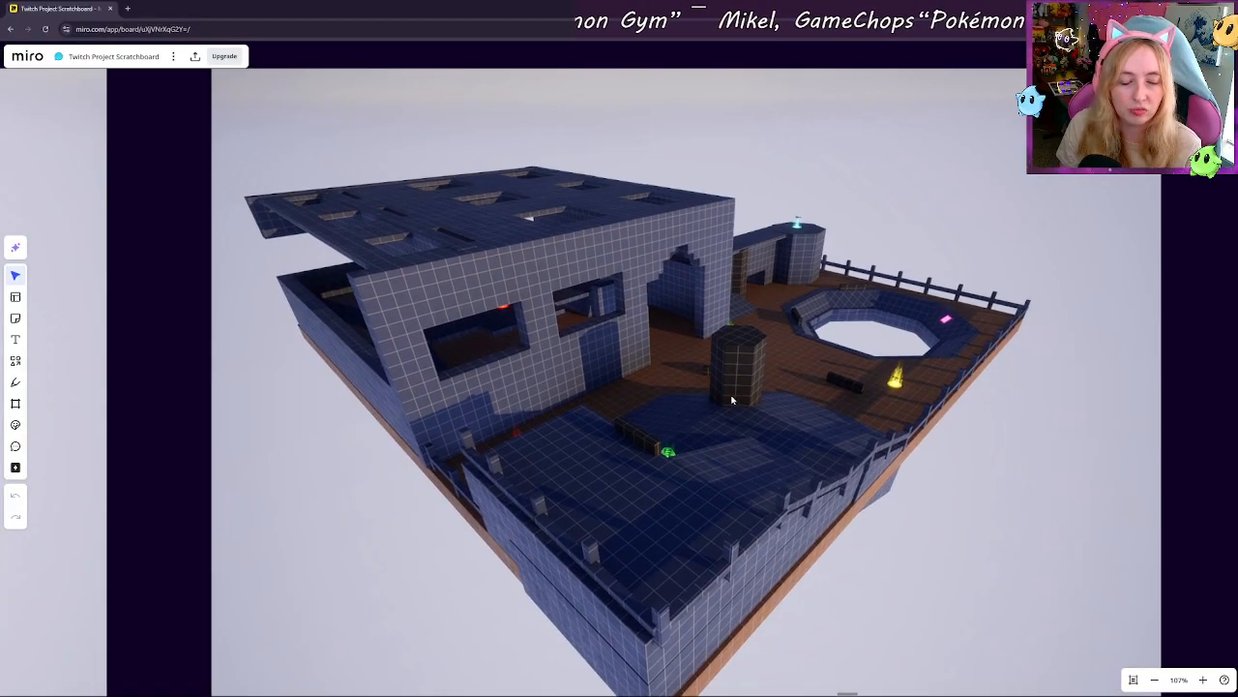
{"action": "middle_click_drag", "start_coordinate": [733, 399], "coordinate": [630, 399]}
{"action": "middle_click_drag", "start_coordinate": [367, 397], "coordinate": [577, 379]}
{"action": "middle_click_drag", "start_coordinate": [670, 296], "coordinate": [391, 272]}
{"action": "middle_click_drag", "start_coordinate": [988, 317], "coordinate": [487, 325]}
{"action": "middle_click_drag", "start_coordinate": [661, 319], "coordinate": [512, 323]}
{"action": "scroll", "coordinate": [512, 323], "scroll_direction": "down", "scroll_amount": 5}
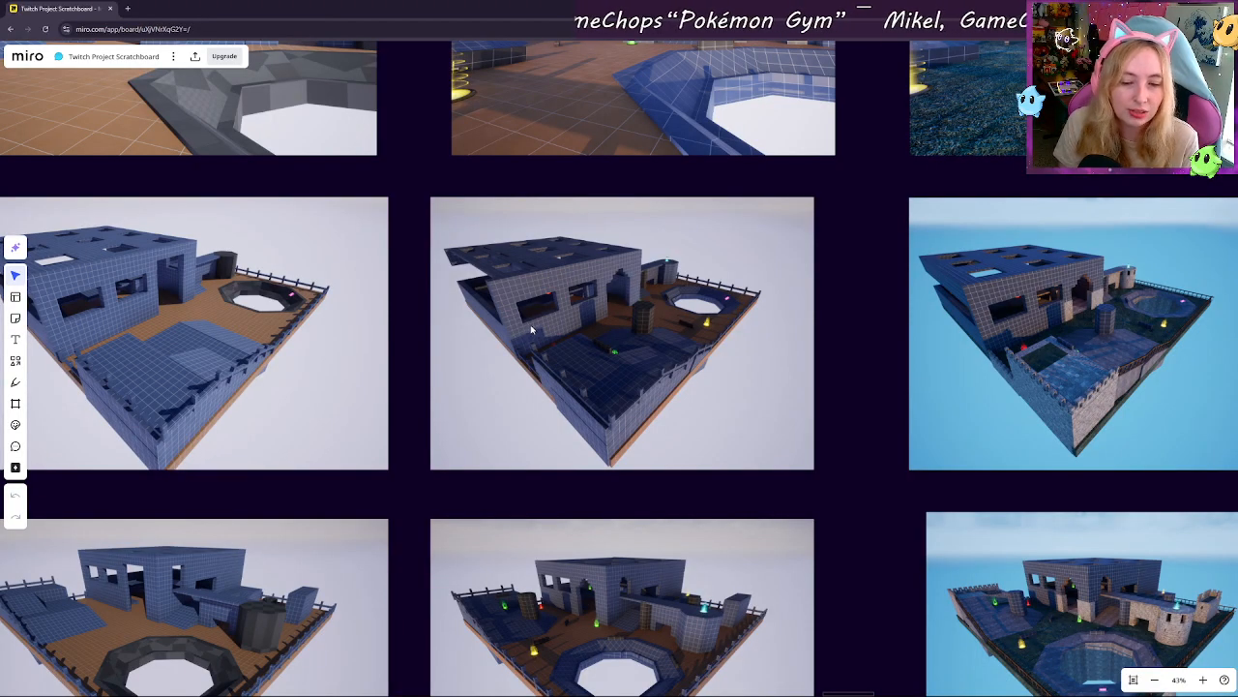
{"action": "scroll", "coordinate": [531, 330], "scroll_direction": "up", "scroll_amount": 3}
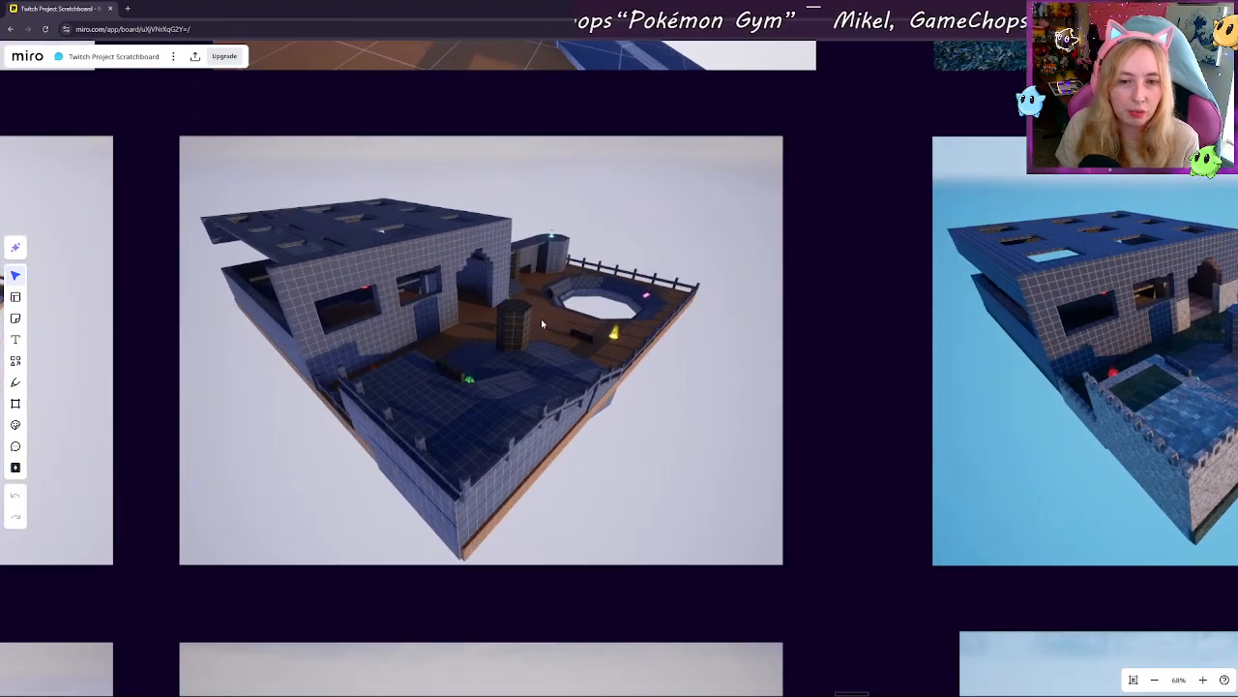
{"action": "scroll", "coordinate": [428, 358], "scroll_direction": "down", "scroll_amount": 4}
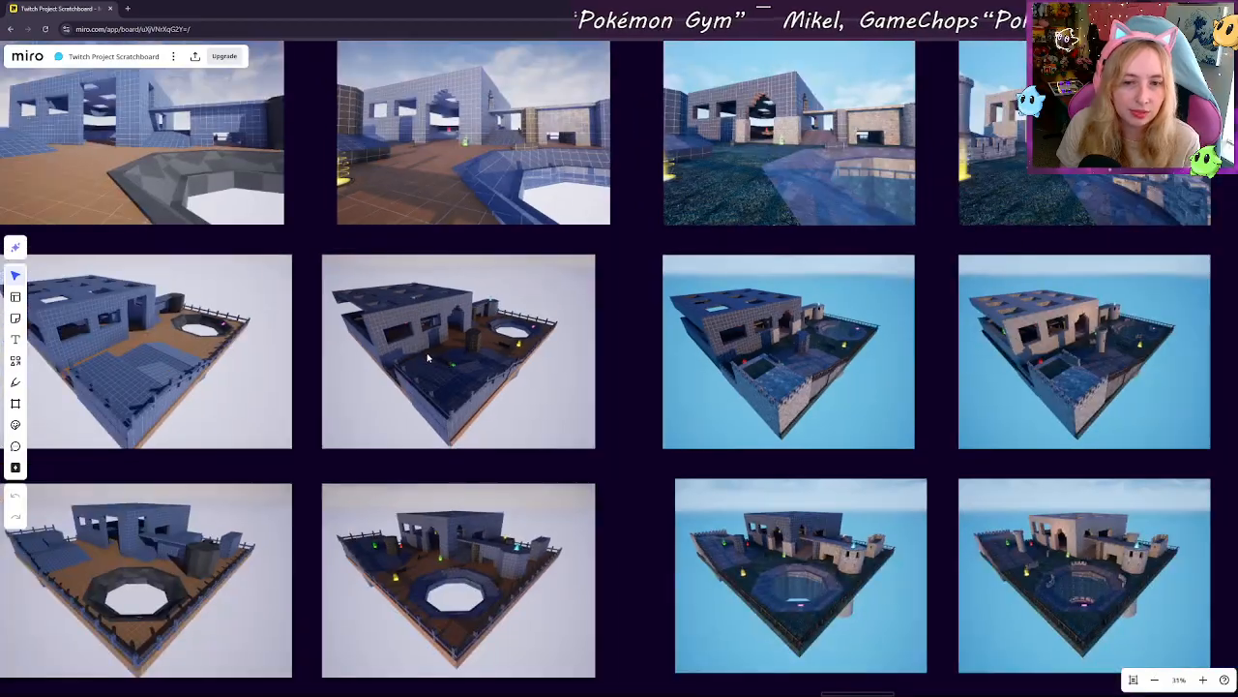
{"action": "scroll", "coordinate": [428, 358], "scroll_direction": "down", "scroll_amount": 2}
Step: Examine the elevated Art 1.25 view of Forgotten City, including its tower, battlements and courtyard
{"action": "middle_click_drag", "start_coordinate": [1122, 437], "coordinate": [451, 393]}
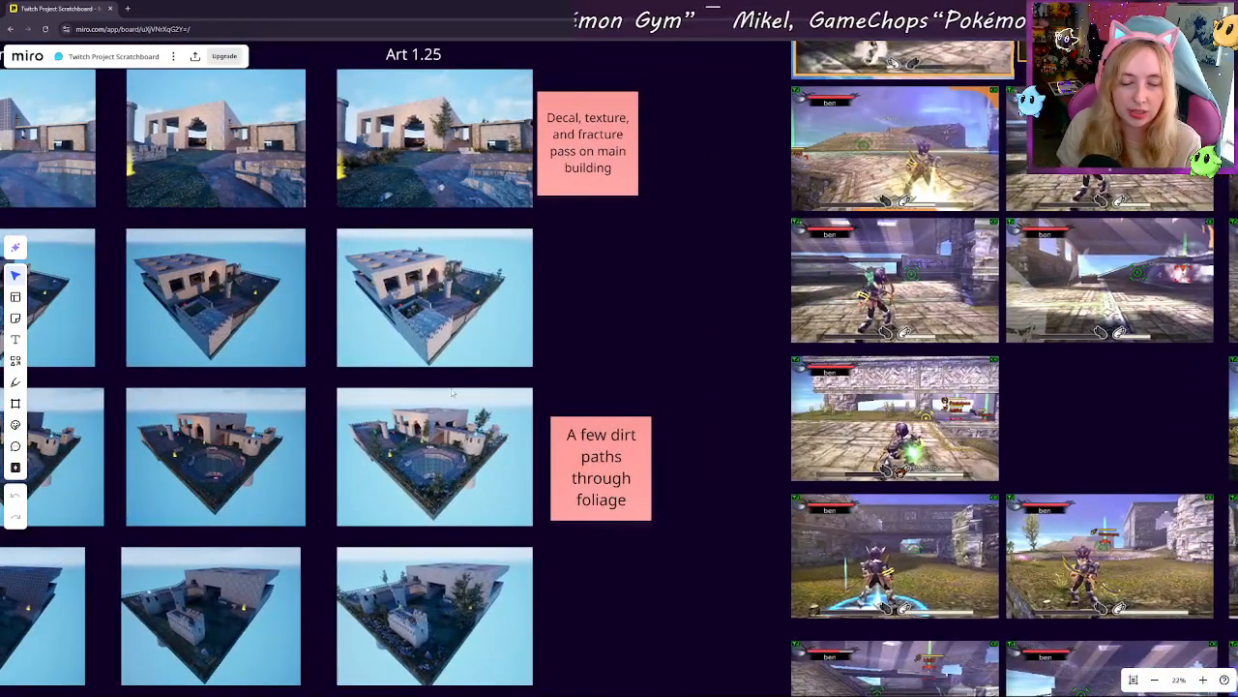
{"action": "scroll", "coordinate": [451, 392], "scroll_direction": "up", "scroll_amount": 8}
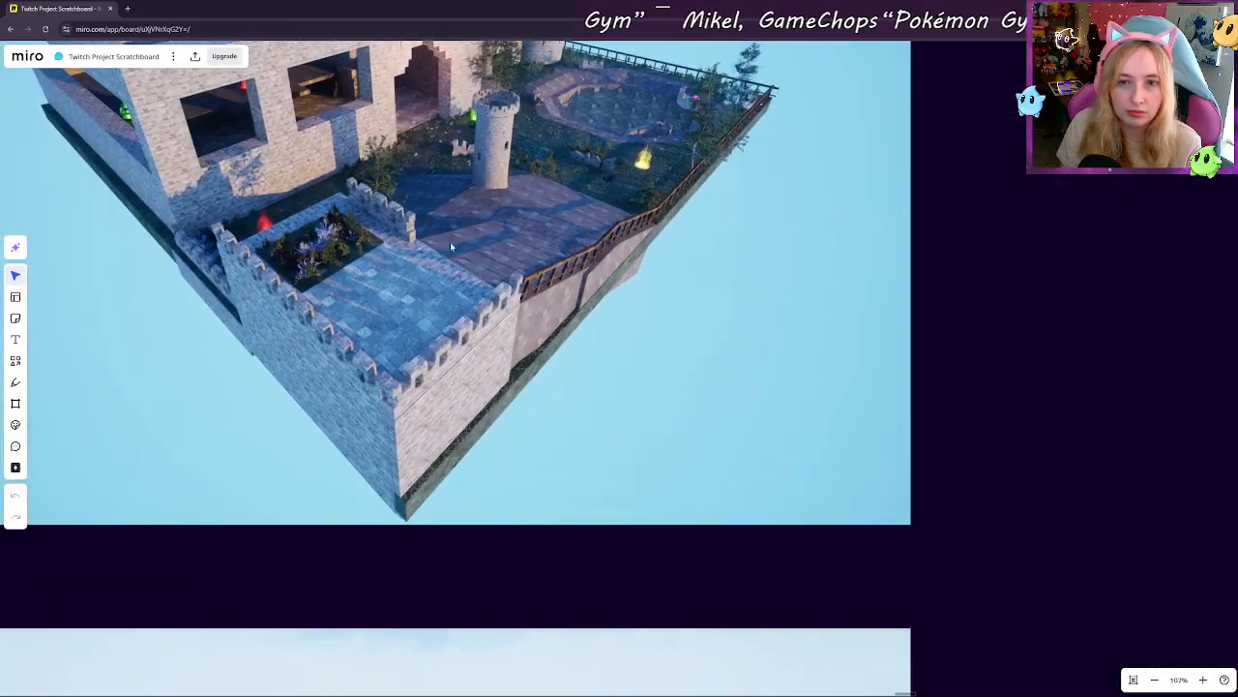
{"action": "middle_click_drag", "start_coordinate": [450, 247], "coordinate": [438, 332]}
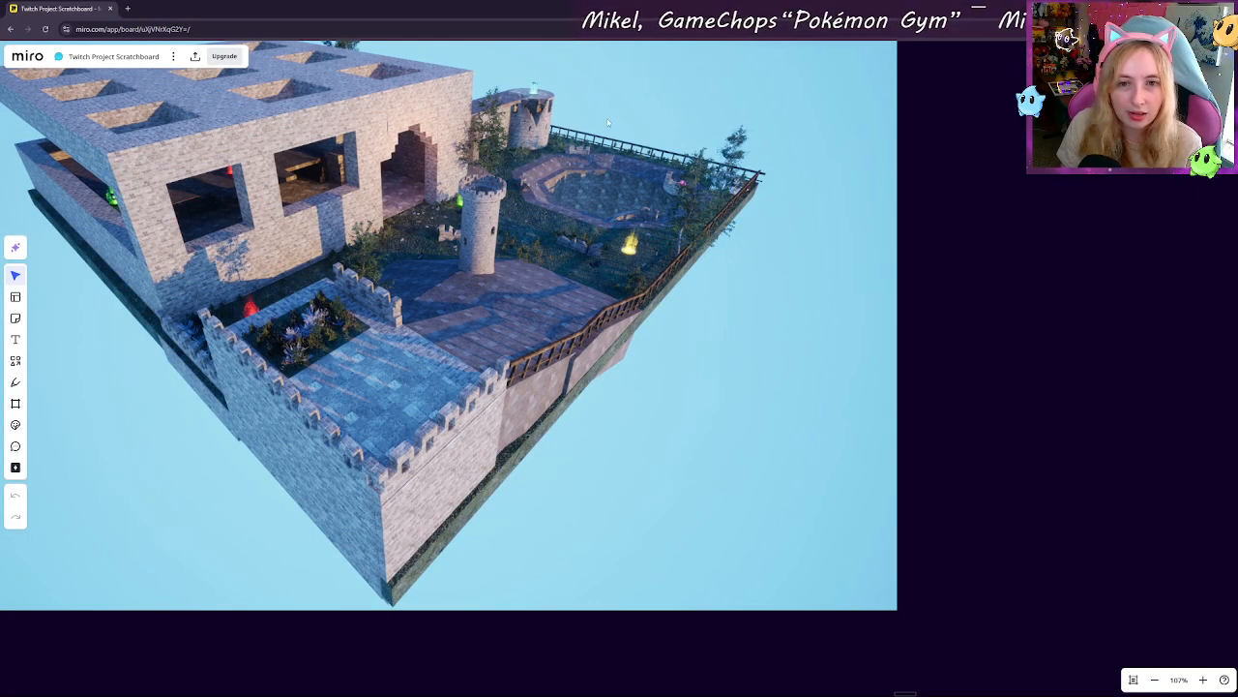
{"action": "scroll", "coordinate": [448, 337], "scroll_direction": "down", "scroll_amount": 4}
{"action": "middle_click_drag", "start_coordinate": [387, 414], "coordinate": [539, 292]}
{"action": "scroll", "coordinate": [547, 500], "scroll_direction": "down", "scroll_amount": 8}
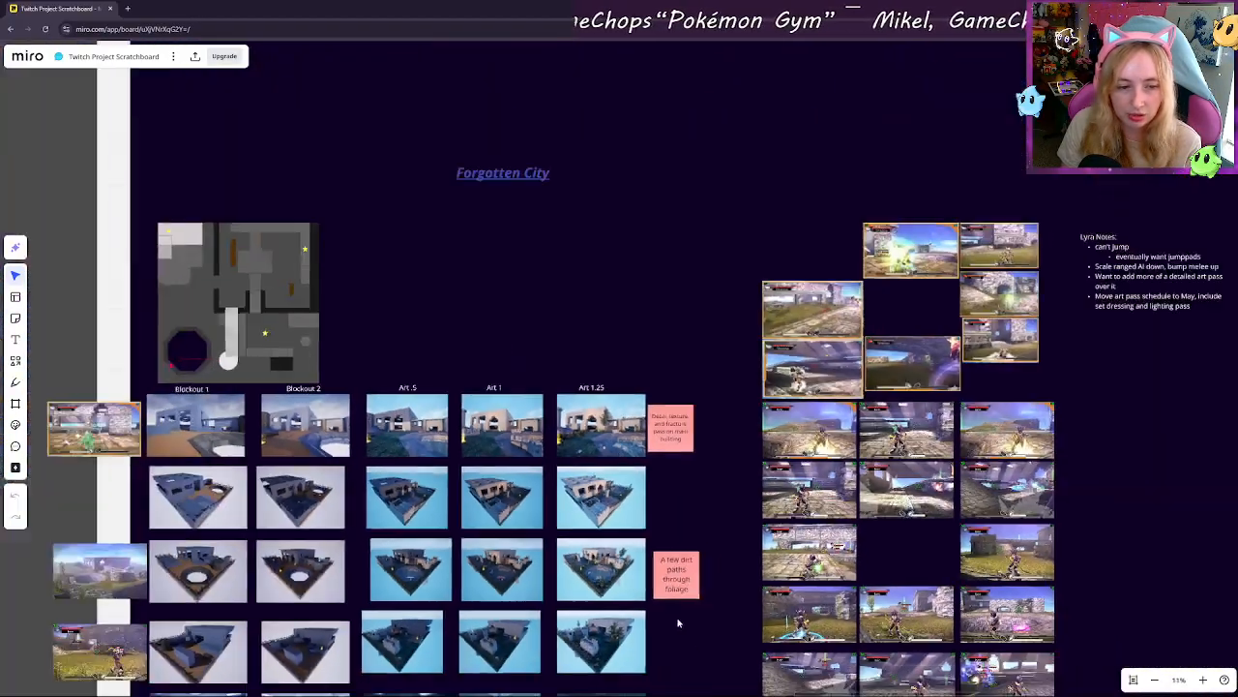
Step: Return from the Forgotten City section to the Ancient Fortress section and bring its first Blockout 1 screenshot into view
{"action": "scroll", "coordinate": [677, 623], "scroll_direction": "down", "scroll_amount": 1}
{"action": "middle_click_drag", "start_coordinate": [674, 625], "coordinate": [564, 248]}
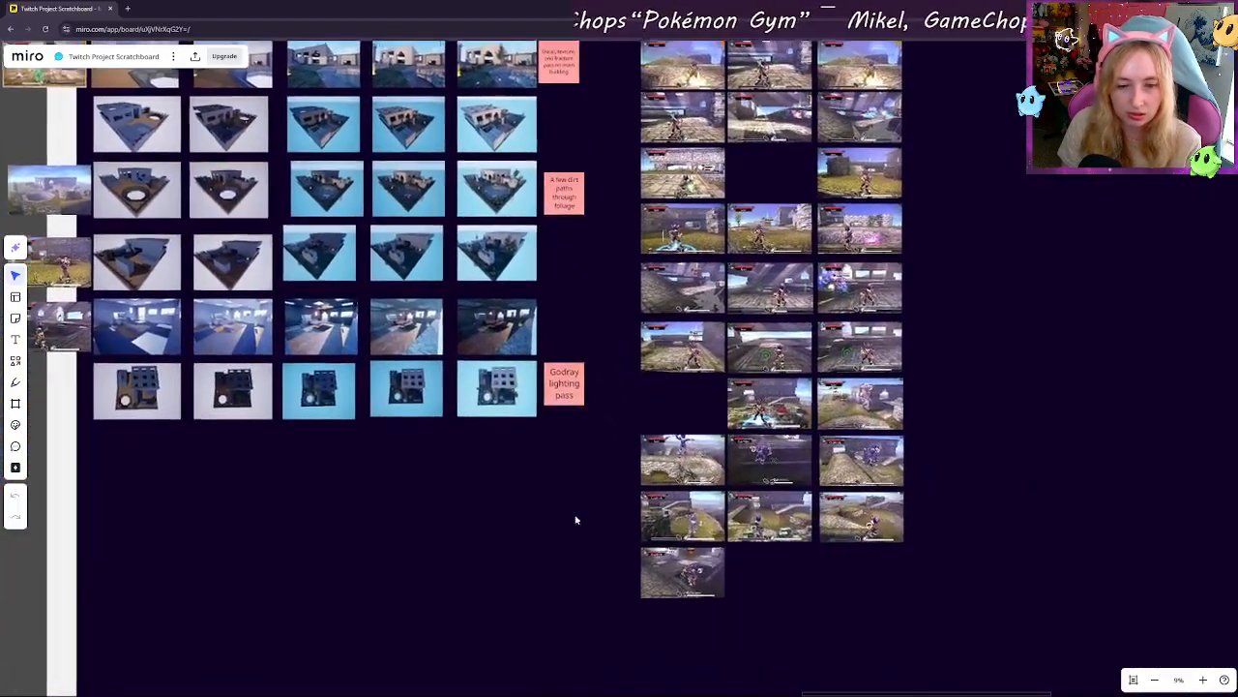
{"action": "middle_click_drag", "start_coordinate": [573, 563], "coordinate": [552, 434]}
{"action": "scroll", "coordinate": [554, 434], "scroll_direction": "down", "scroll_amount": 4}
{"action": "middle_click_drag", "start_coordinate": [549, 547], "coordinate": [522, 326]}
{"action": "scroll", "coordinate": [506, 490], "scroll_direction": "up", "scroll_amount": 2}
{"action": "scroll", "coordinate": [505, 490], "scroll_direction": "up", "scroll_amount": 1}
{"action": "middle_click_drag", "start_coordinate": [454, 557], "coordinate": [454, 255]}
{"action": "scroll", "coordinate": [500, 455], "scroll_direction": "up", "scroll_amount": 4}
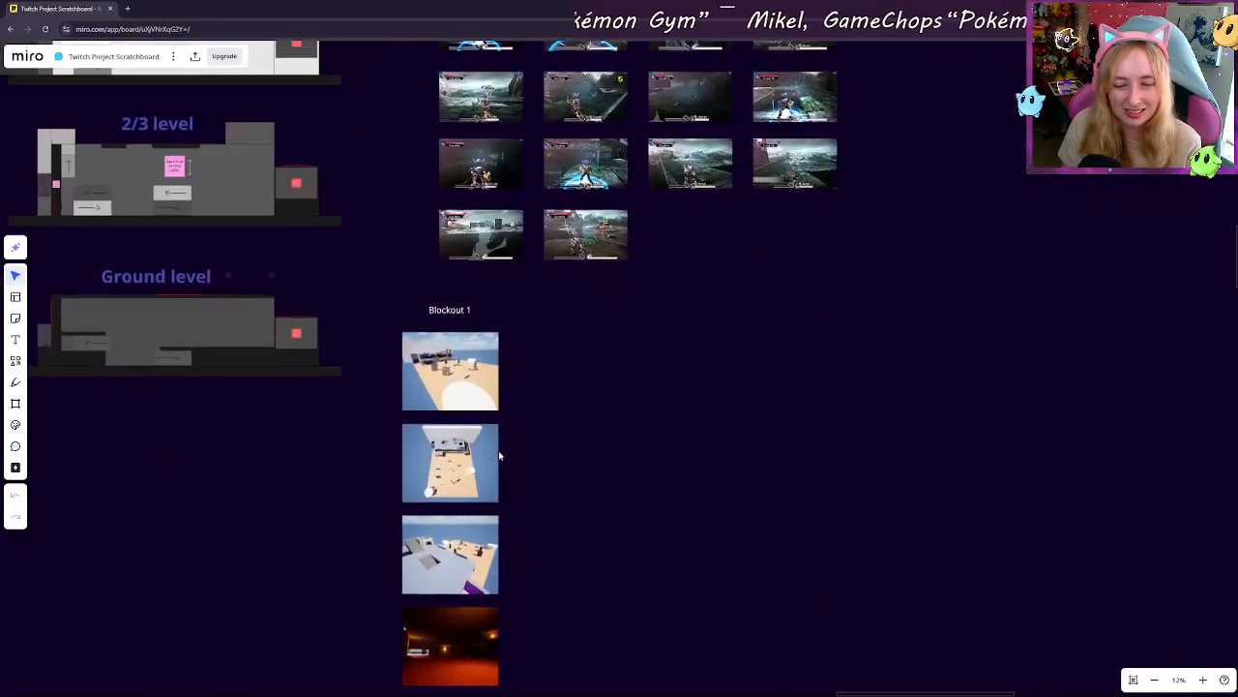
{"action": "middle_click_drag", "start_coordinate": [357, 357], "coordinate": [444, 470]}
{"action": "scroll", "coordinate": [444, 469], "scroll_direction": "up", "scroll_amount": 2}
{"action": "scroll", "coordinate": [444, 469], "scroll_direction": "up", "scroll_amount": 3}
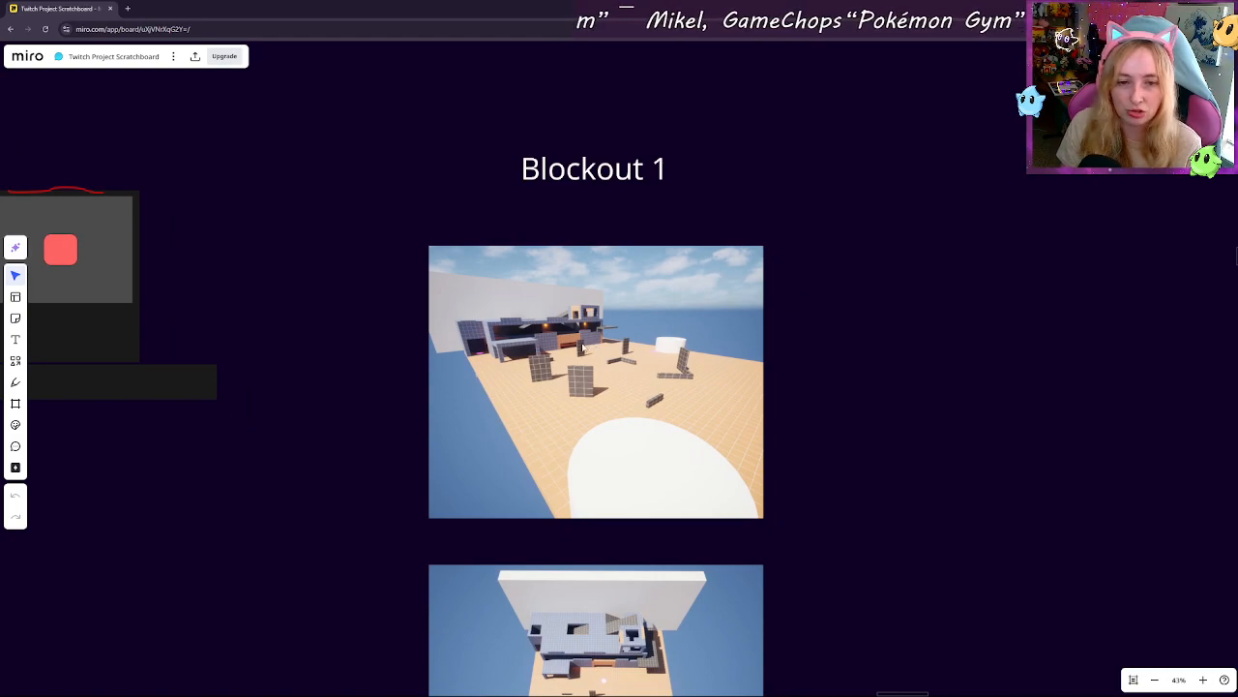
Step: Review the Ancient Fortress Blockout 1 series from the top-down view through the rooftop and interior shots, along with the section overview
{"action": "middle_click_drag", "start_coordinate": [781, 458], "coordinate": [719, 323]}
{"action": "middle_click_drag", "start_coordinate": [686, 409], "coordinate": [689, 308]}
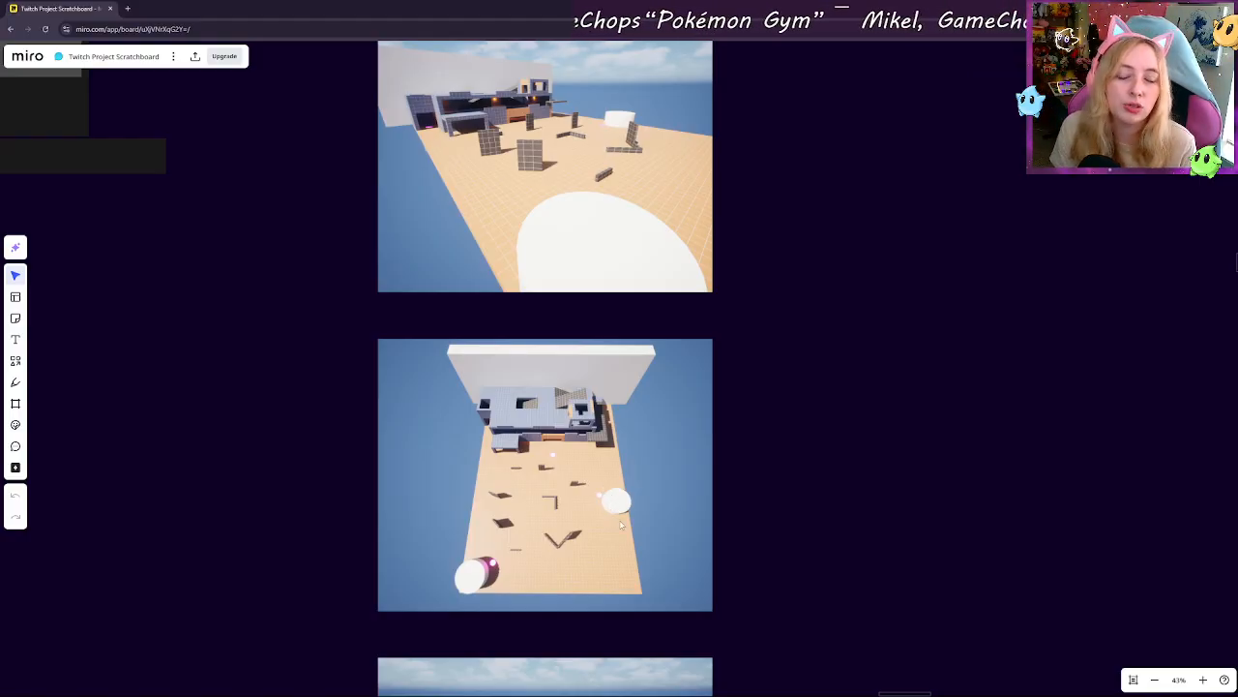
{"action": "middle_click_drag", "start_coordinate": [549, 525], "coordinate": [544, 406]}
{"action": "middle_click_drag", "start_coordinate": [551, 556], "coordinate": [548, 391]}
{"action": "middle_click_drag", "start_coordinate": [547, 489], "coordinate": [528, 314]}
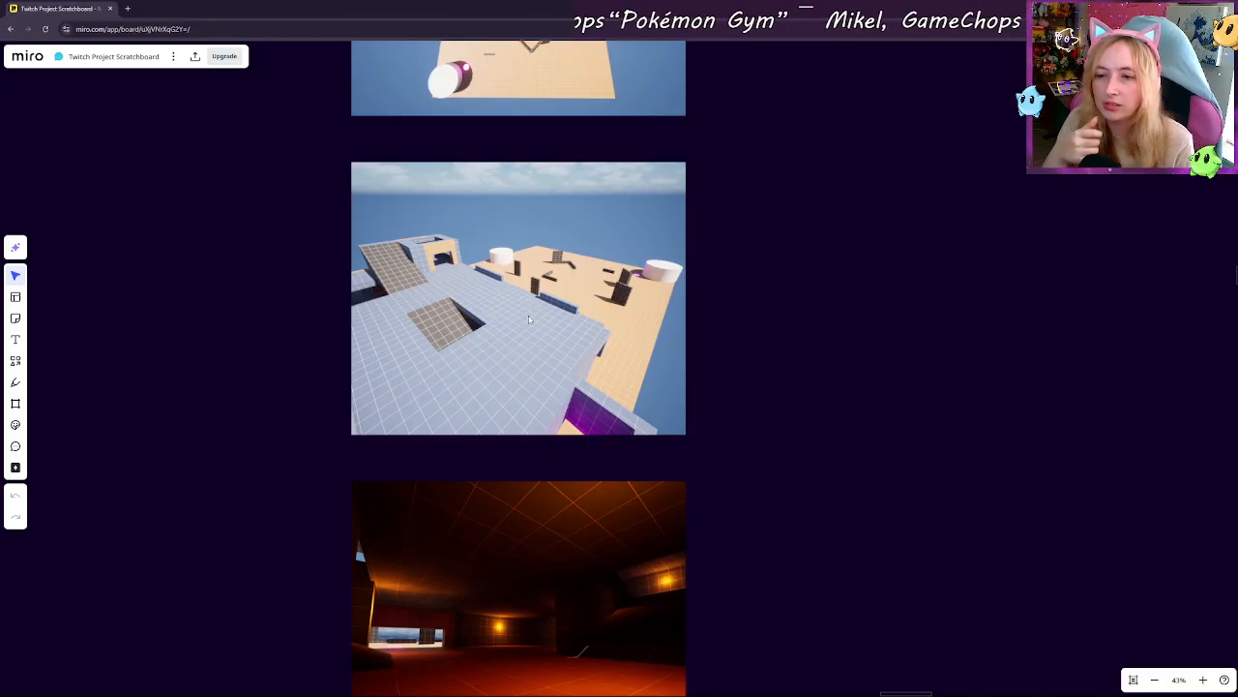
{"action": "scroll", "coordinate": [533, 417], "scroll_direction": "down", "scroll_amount": 5}
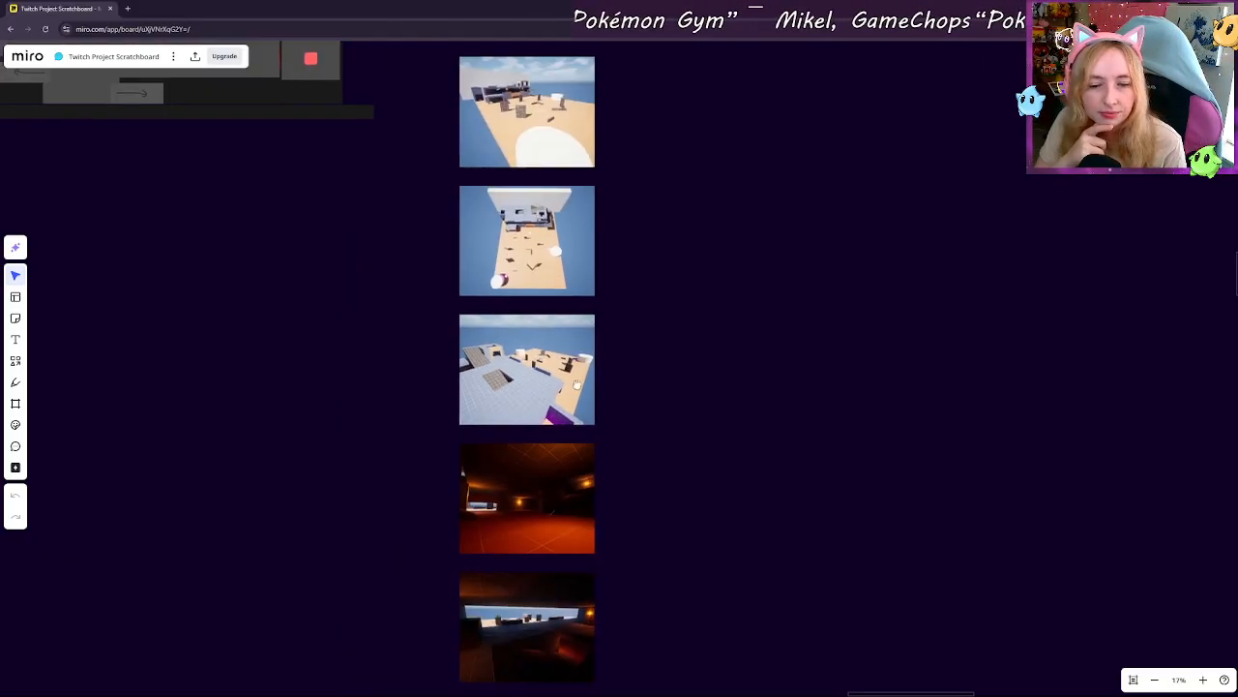
{"action": "scroll", "coordinate": [613, 401], "scroll_direction": "down", "scroll_amount": 3}
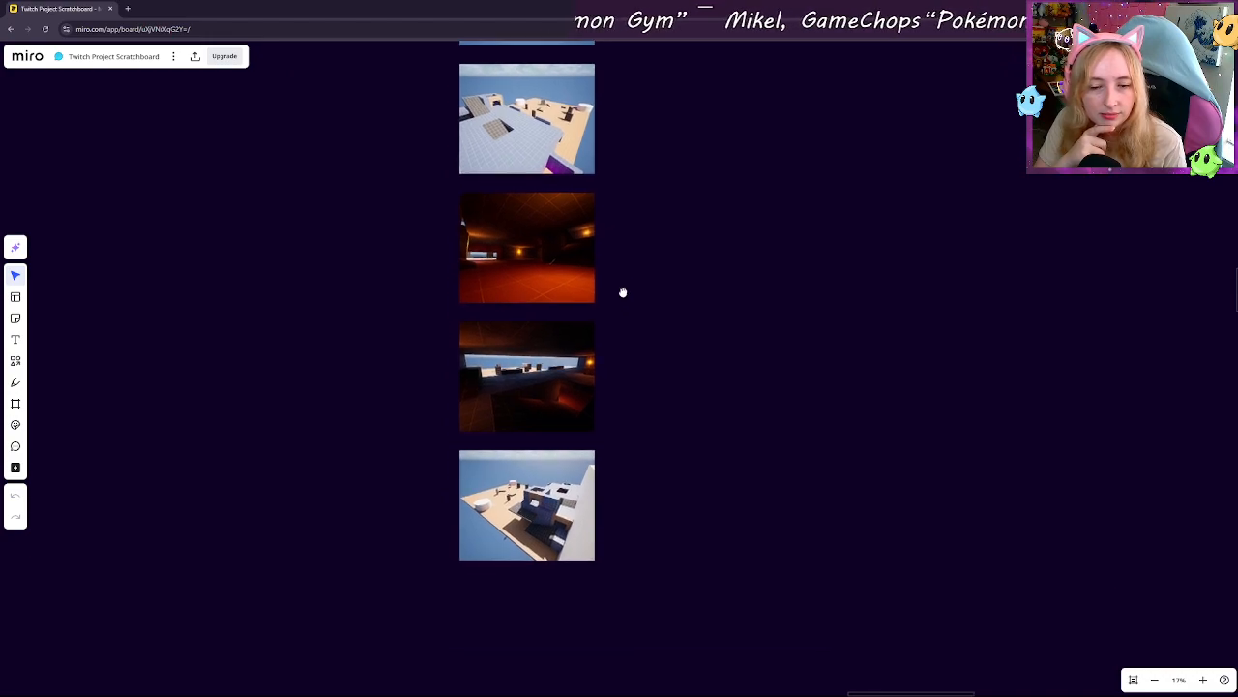
{"action": "scroll", "coordinate": [623, 292], "scroll_direction": "up", "scroll_amount": 5}
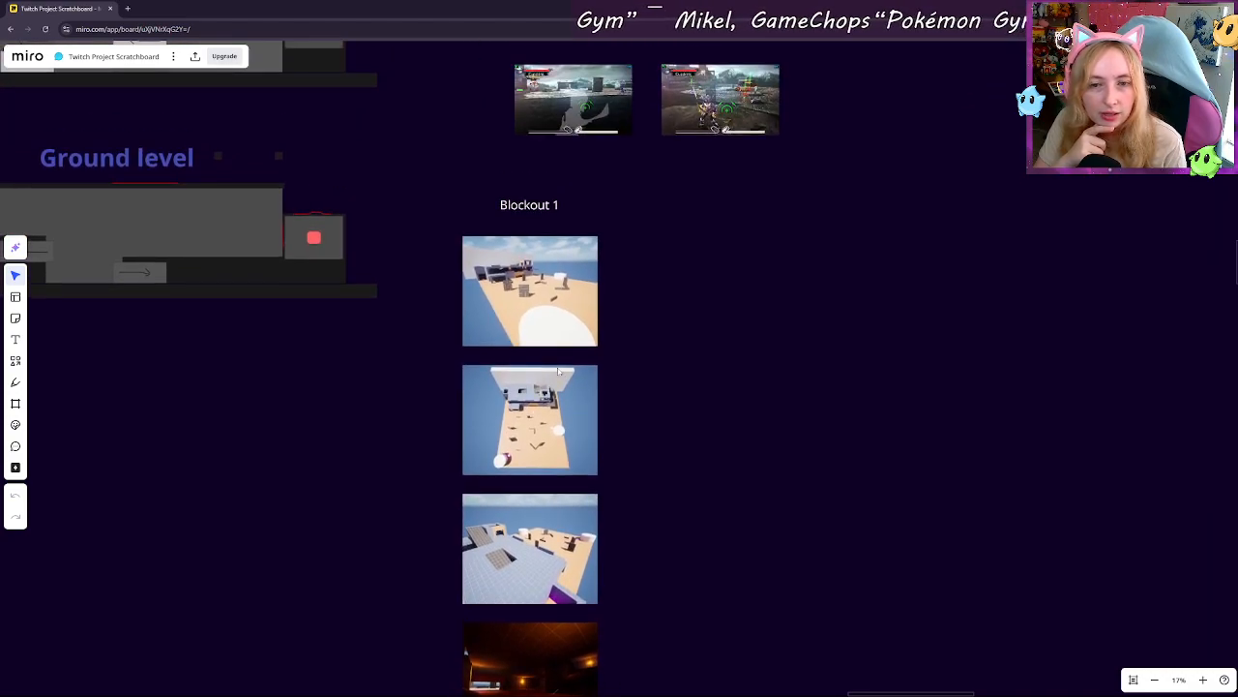
{"action": "scroll", "coordinate": [558, 370], "scroll_direction": "down", "scroll_amount": 6}
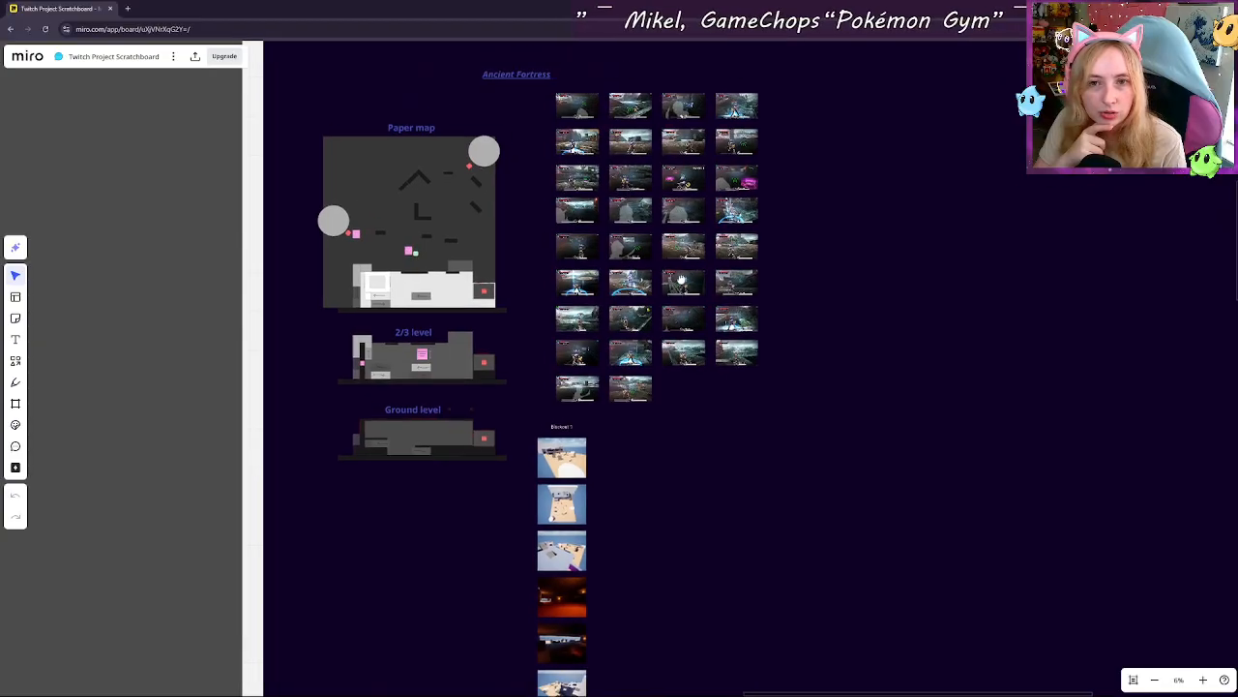
{"action": "right_click_drag", "start_coordinate": [681, 279], "coordinate": [654, 319]}
Step: Switch back to Unreal Editor and view the Ancient Fortress arena from the corner, facing the fortress and the far white cylinder
{"action": "left_click", "coordinate": [1164, 8]}
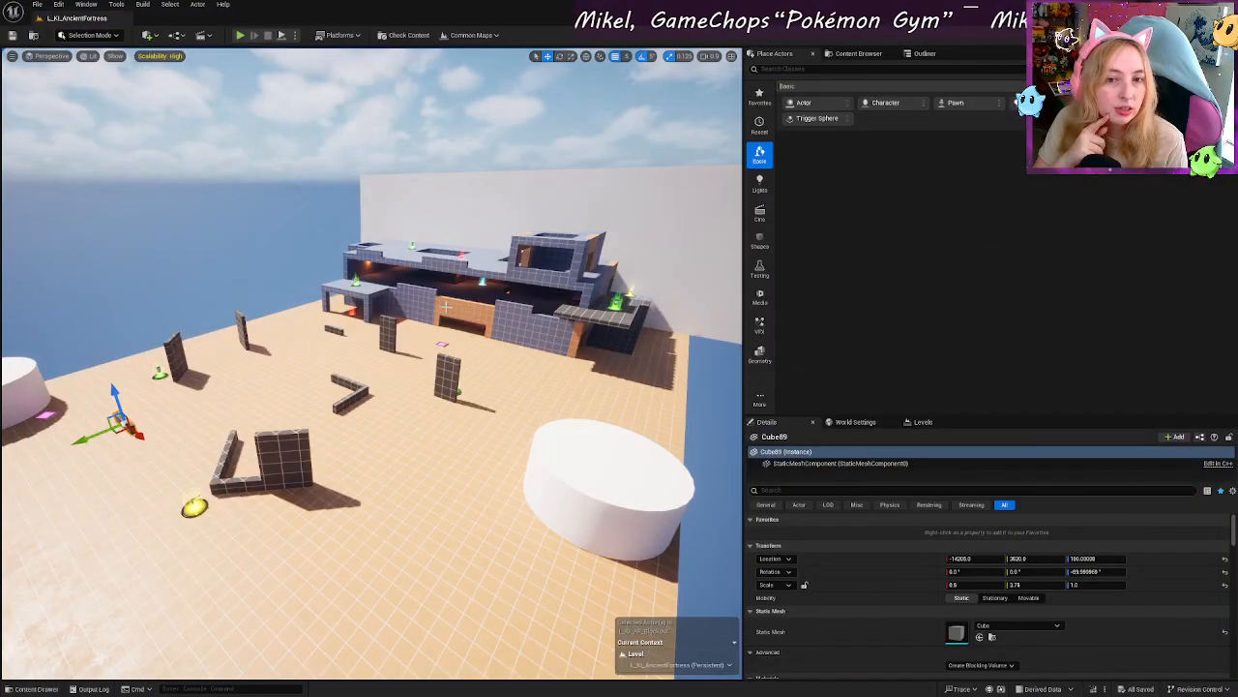
{"action": "right_click_drag", "start_coordinate": [387, 368], "coordinate": [561, 367]}
{"action": "key", "text": "a"}
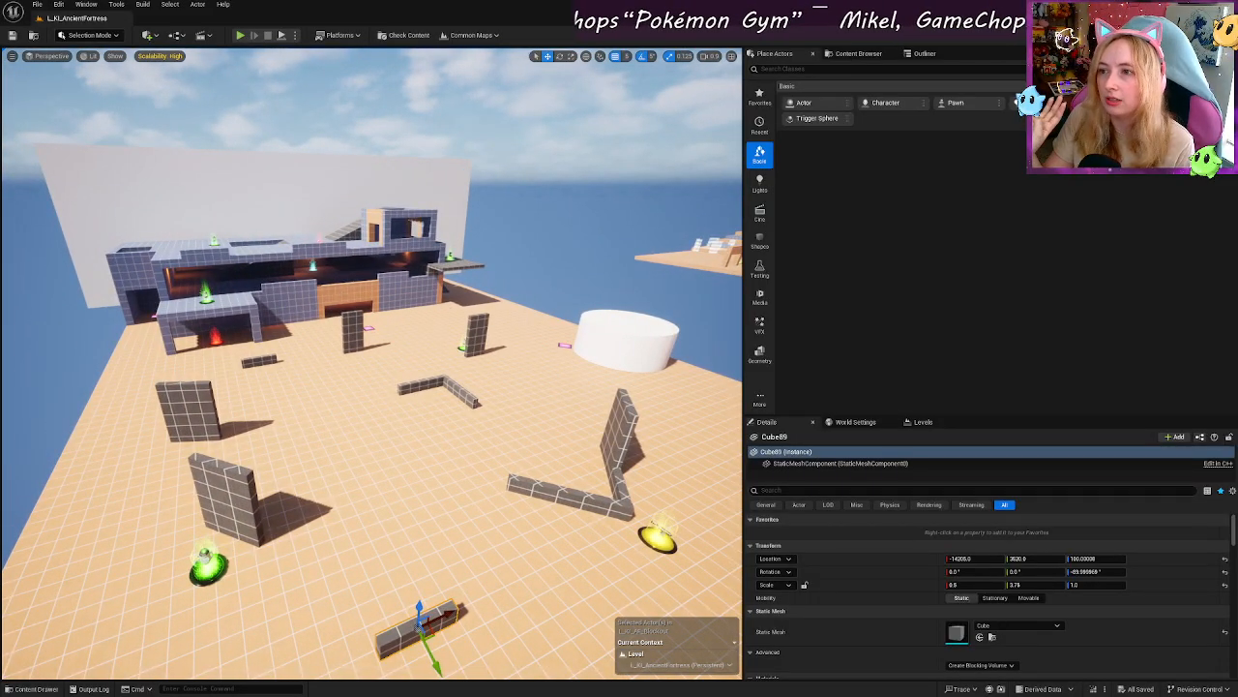